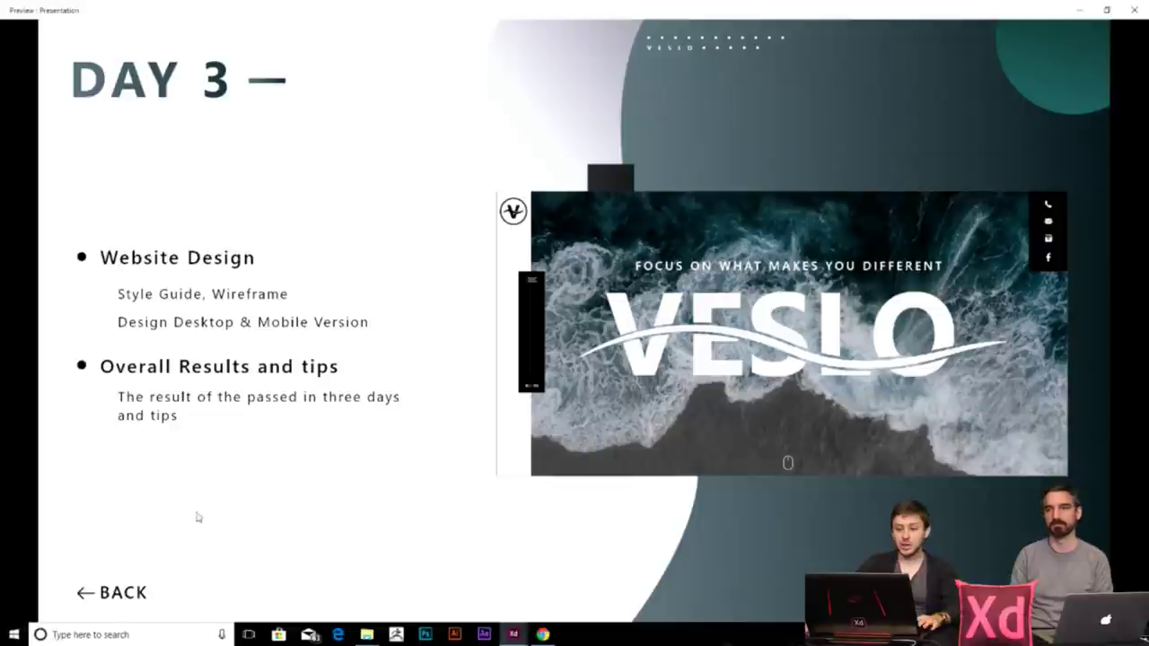
- Close the presentation preview and return to the Veslo 2 design file
left_click(1133, 10)
left_click(971, 15)
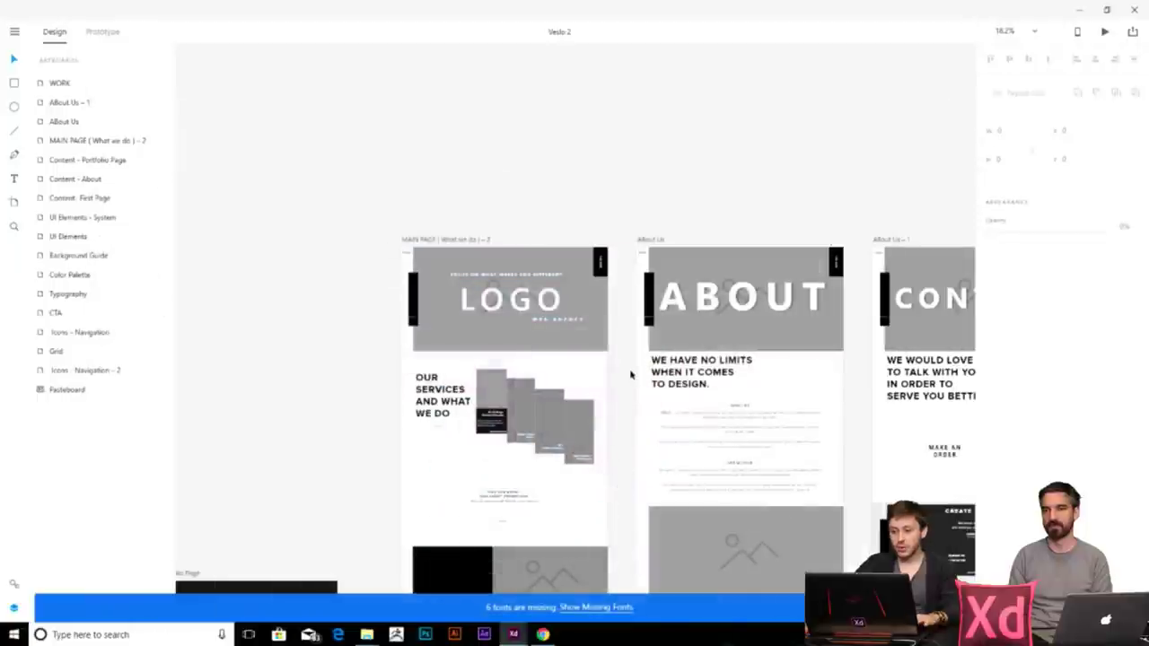
scroll(619, 297, "down", 3)
scroll(533, 277, "down", 2)
scroll(559, 287, "up", 4)
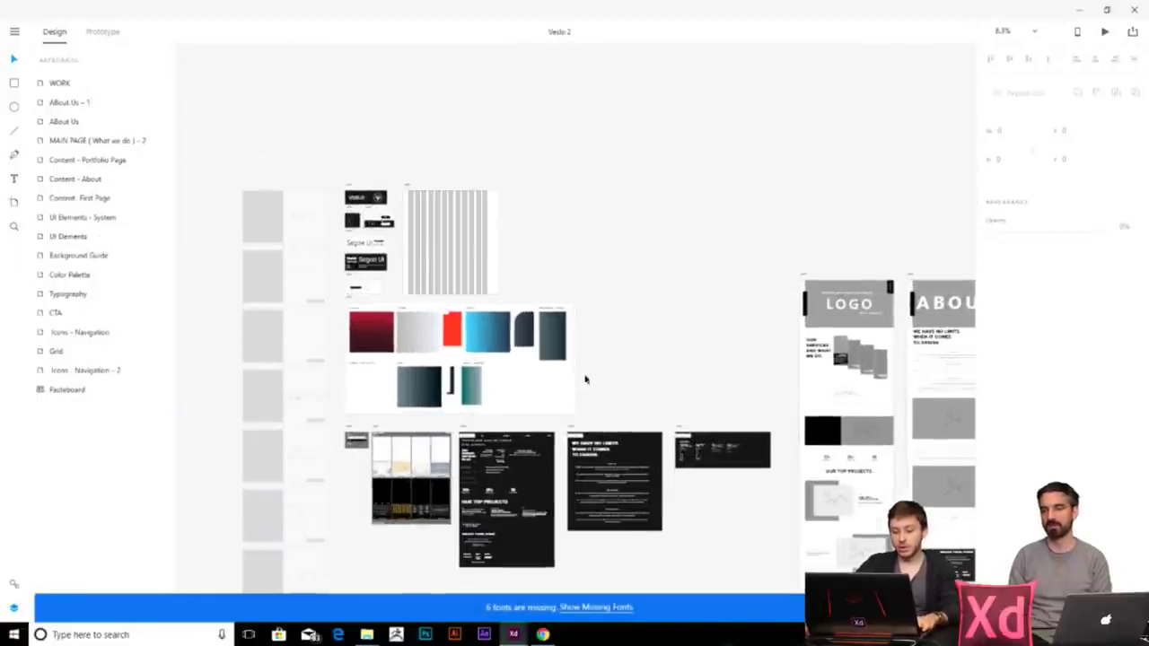
scroll(611, 379, "down", 2)
scroll(611, 380, "right", 2)
scroll(390, 235, "up", 5)
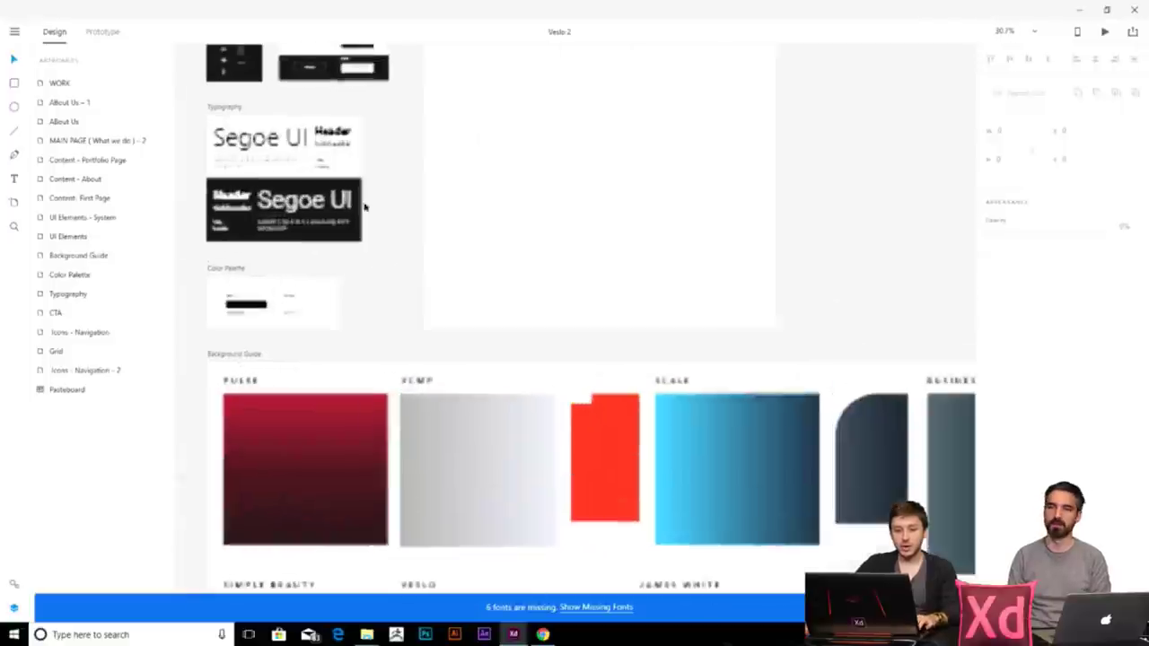
scroll(523, 458, "down", 1)
scroll(541, 464, "down", 3)
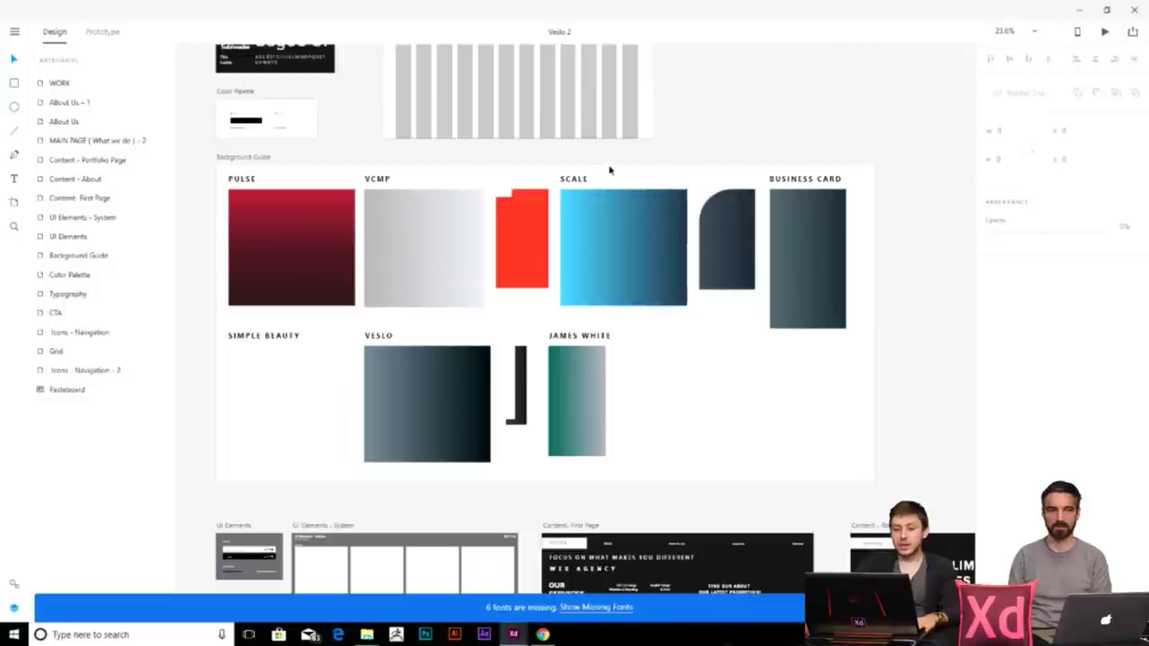
- Pan across the style-guide, Grid and LOGO, ABOUT and CONTACT page artboards
left_click_drag(340, 111, 398, 359)
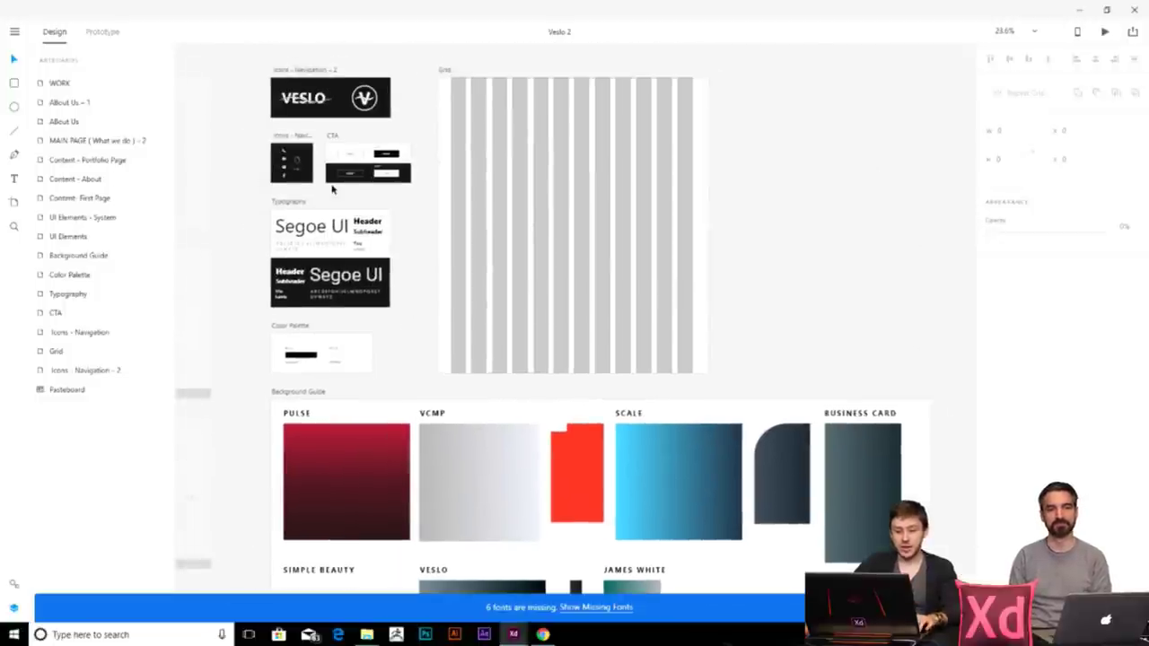
scroll(456, 287, "up", 4)
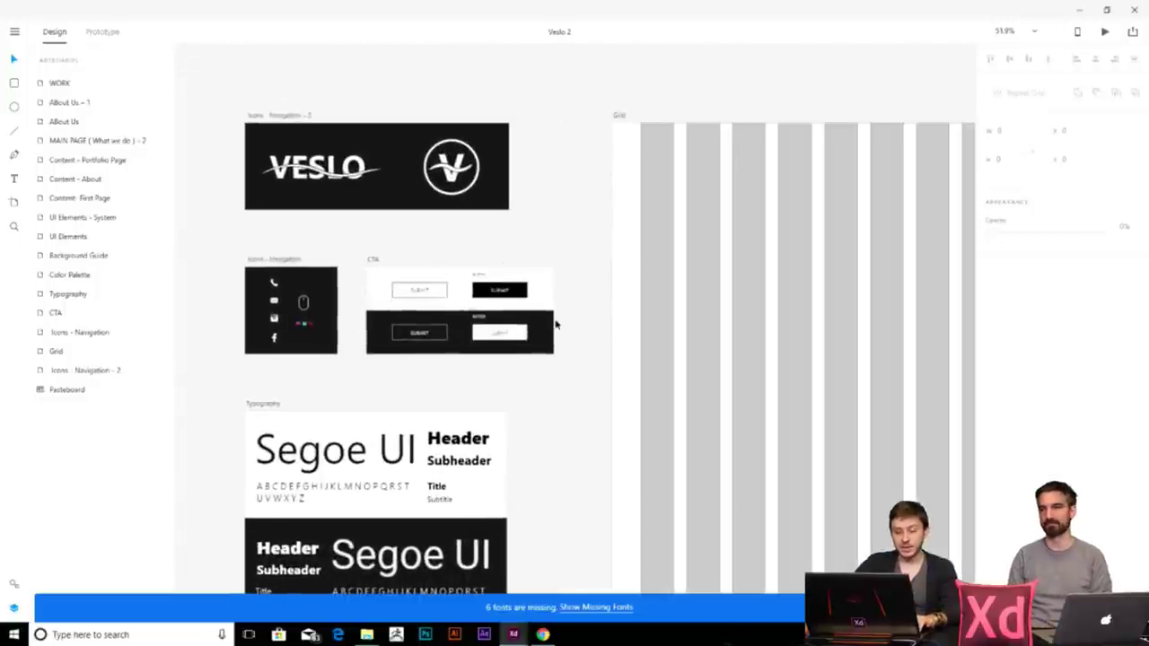
scroll(569, 328, "down", 4)
left_click_drag(764, 423, 554, 370)
scroll(555, 370, "down", 4)
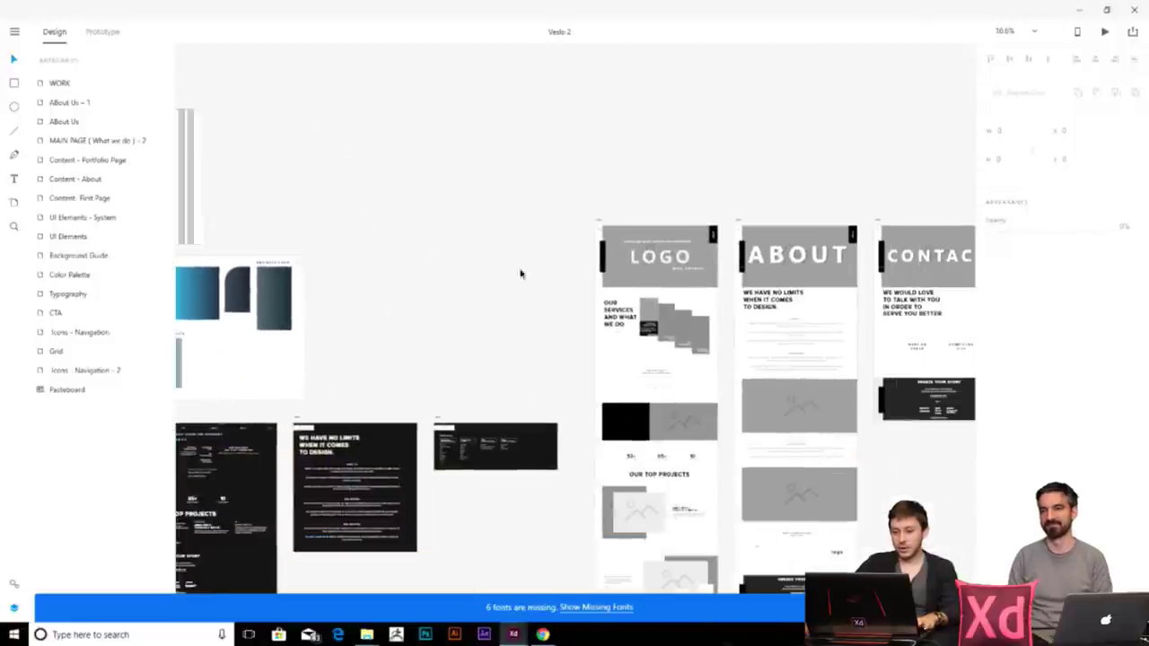
left_click_drag(678, 341, 557, 276)
scroll(557, 276, "up", 4)
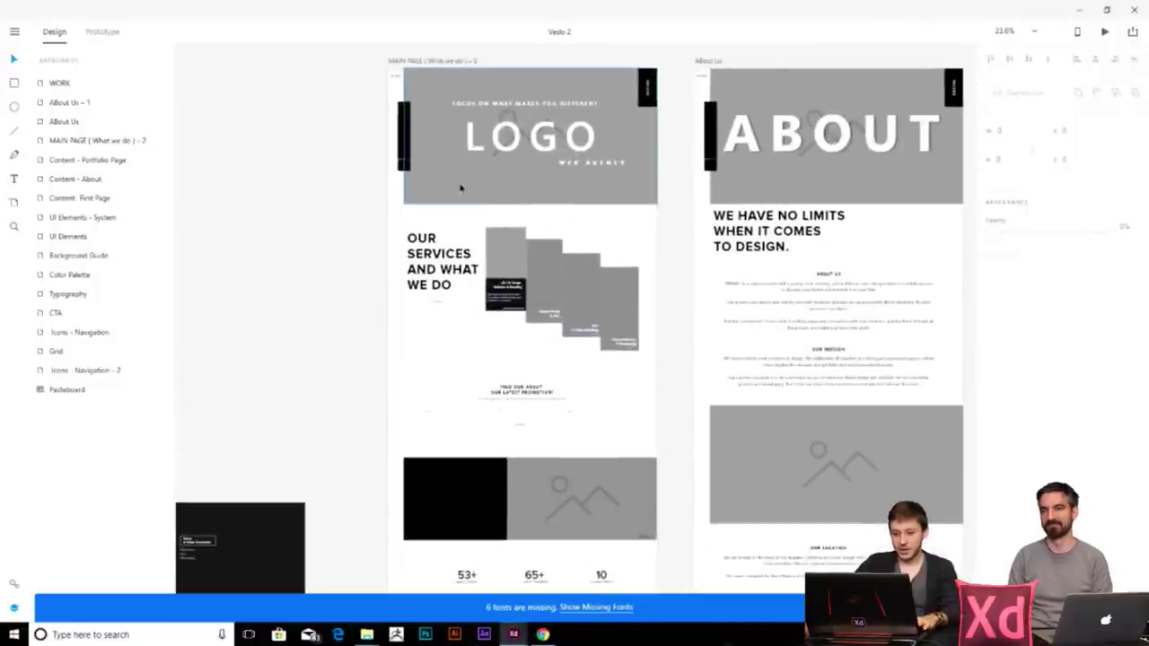
left_click_drag(508, 172, 464, 326)
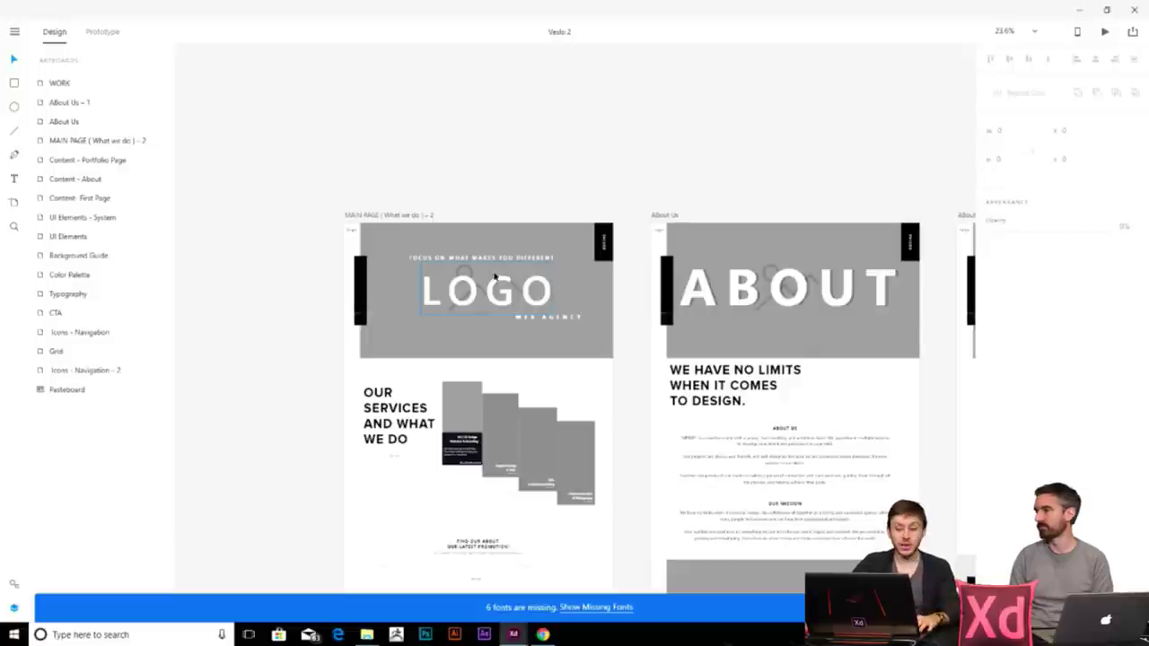
scroll(457, 271, "up", 3)
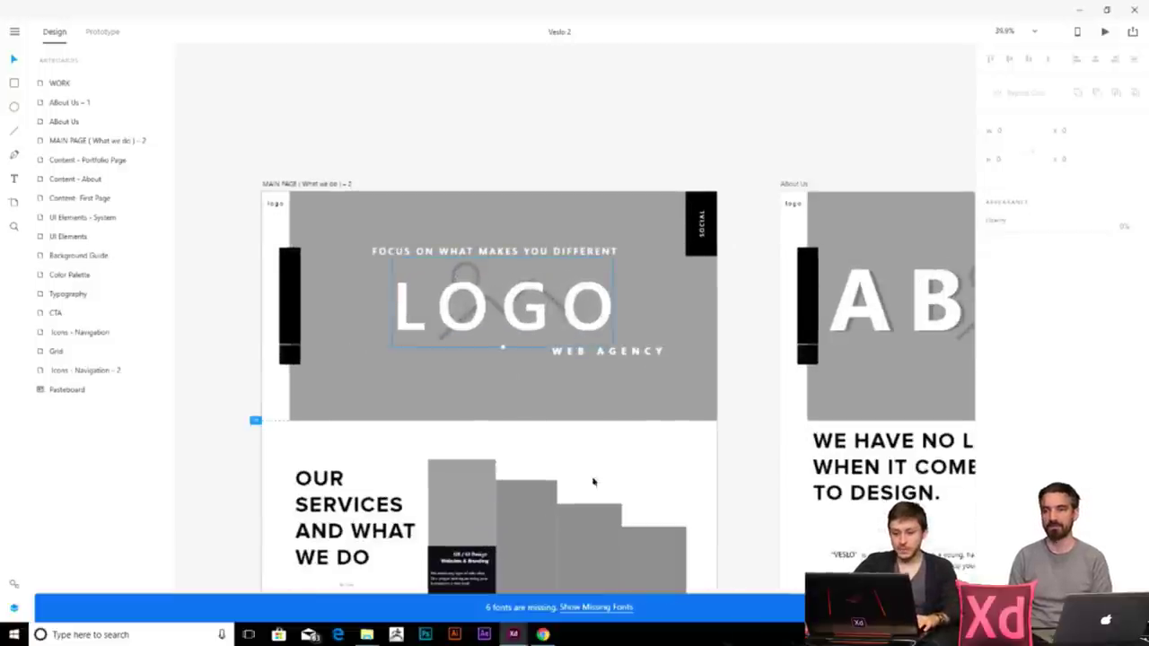
scroll(393, 325, "down", 2)
scroll(490, 243, "up", 4)
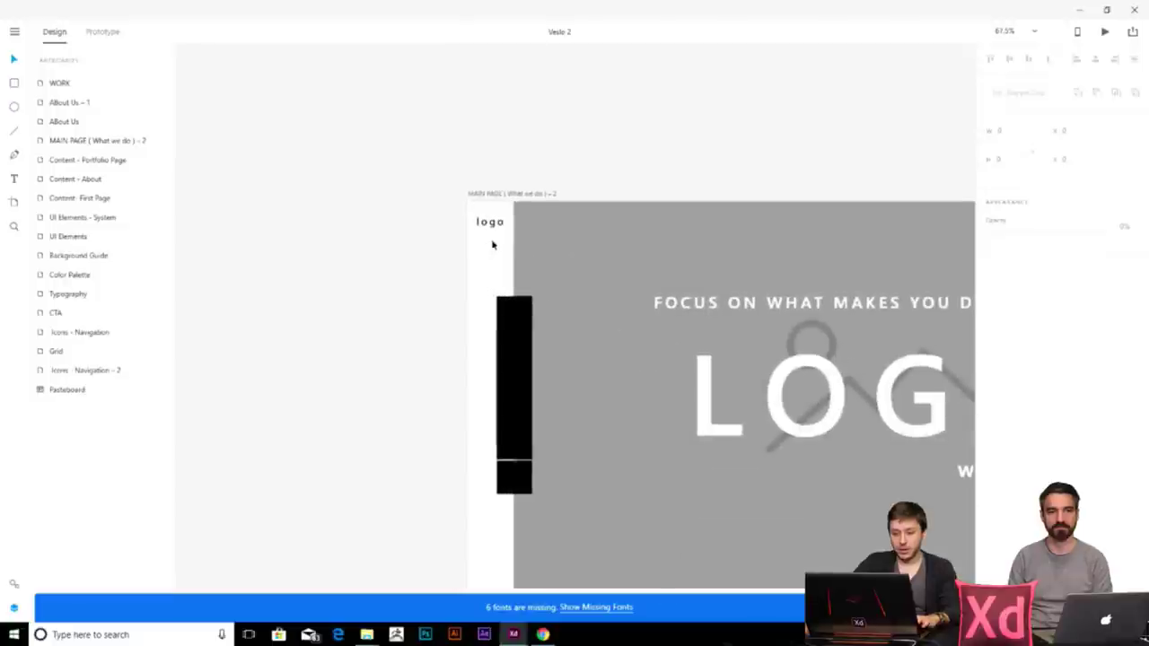
left_click(525, 197)
scroll(502, 332, "down", 2)
scroll(502, 331, "right", 3)
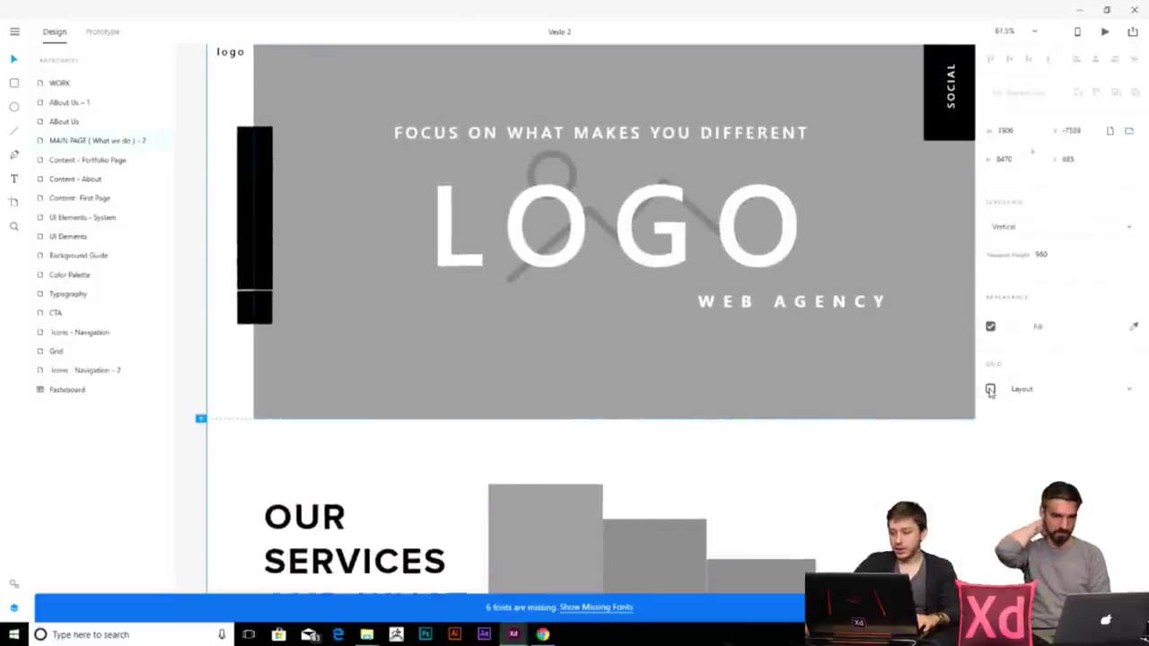
left_click(990, 389)
scroll(671, 449, "down", 2)
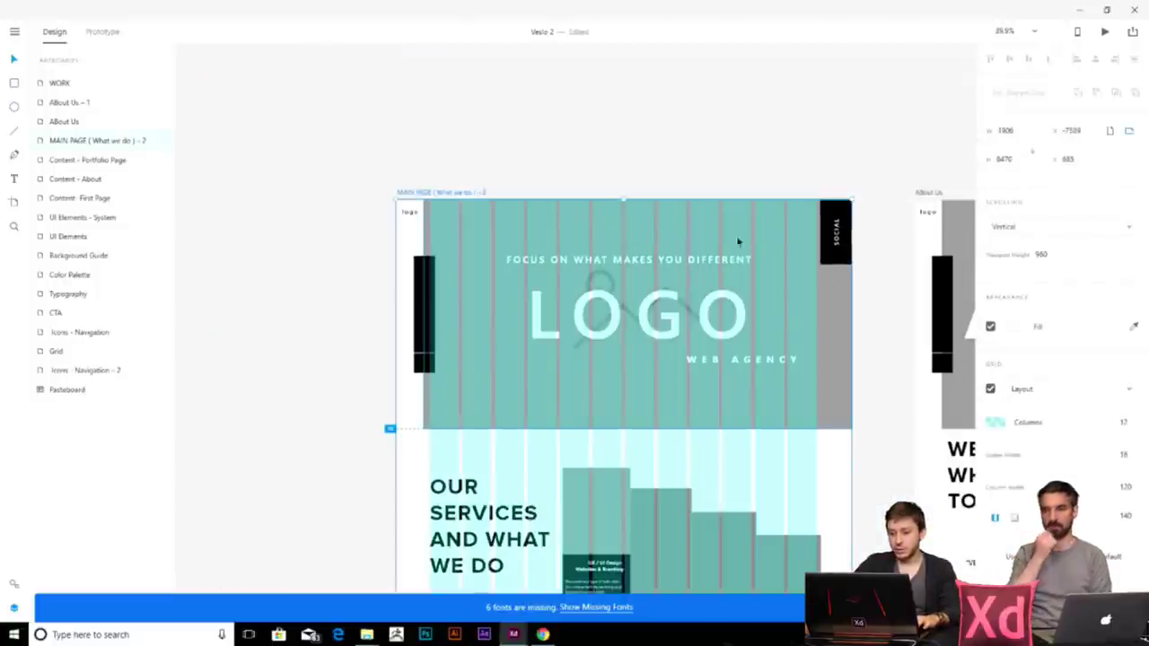
scroll(700, 359, "down", 3)
scroll(700, 359, "right", 2)
scroll(636, 228, "up", 1)
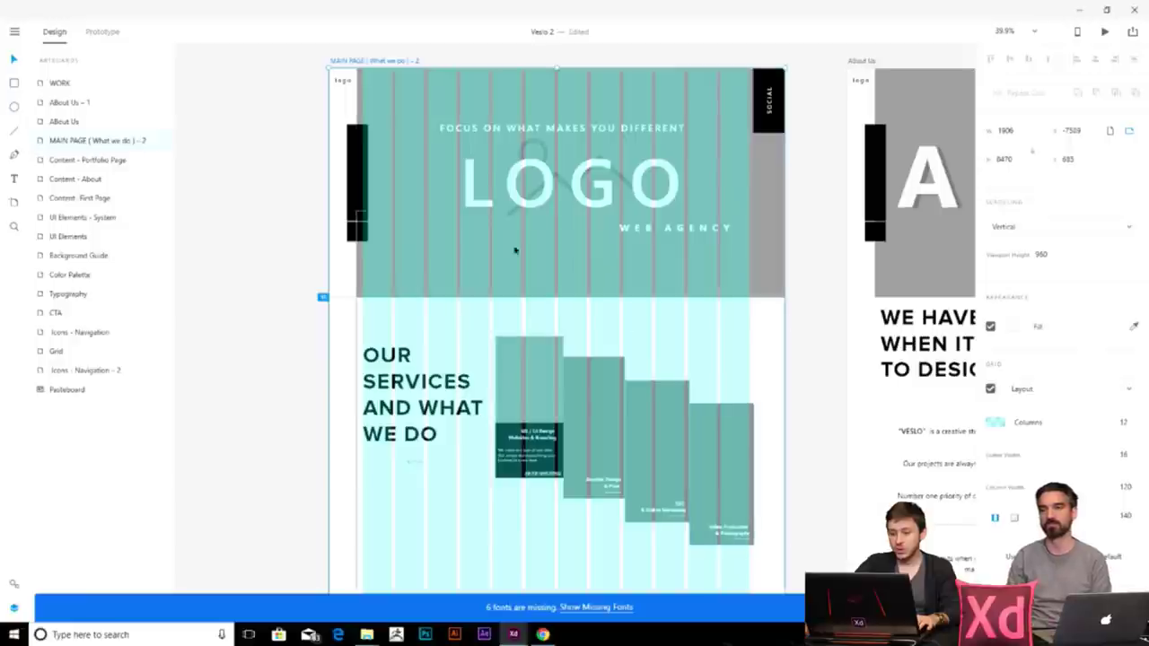
left_click(748, 437)
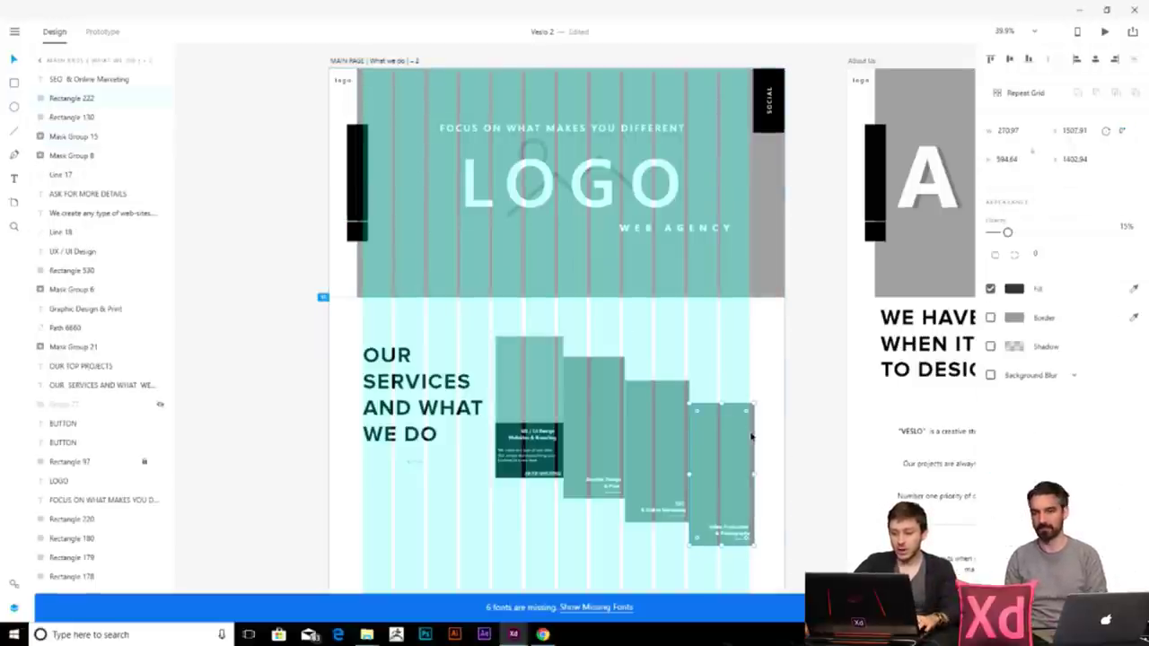
left_click(744, 437)
scroll(780, 444, "up", 1)
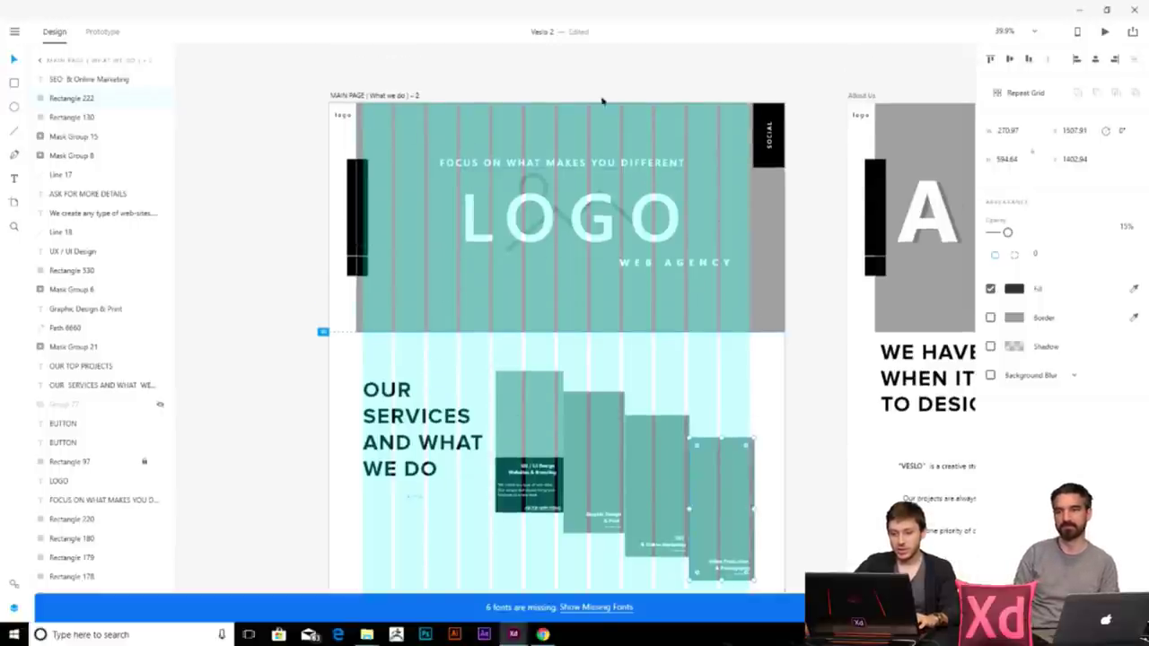
scroll(769, 395, "down", 1)
scroll(754, 384, "up", 3)
scroll(736, 288, "up", 1)
key("ctrl+shift+apostrophe")
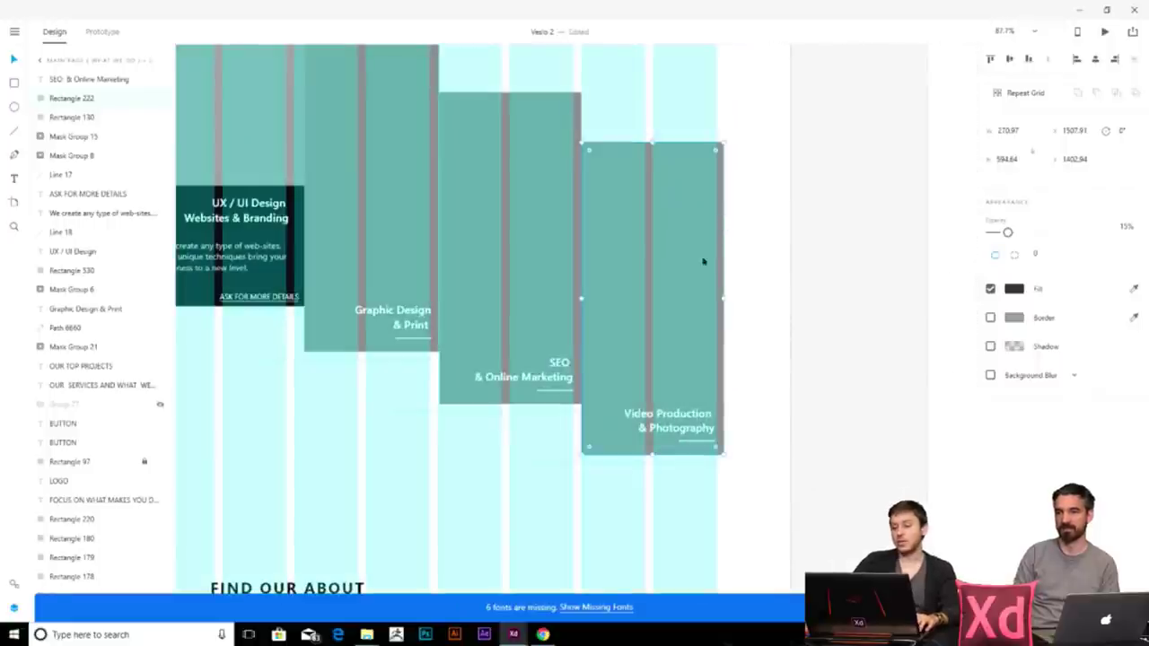
scroll(629, 430, "down", 6)
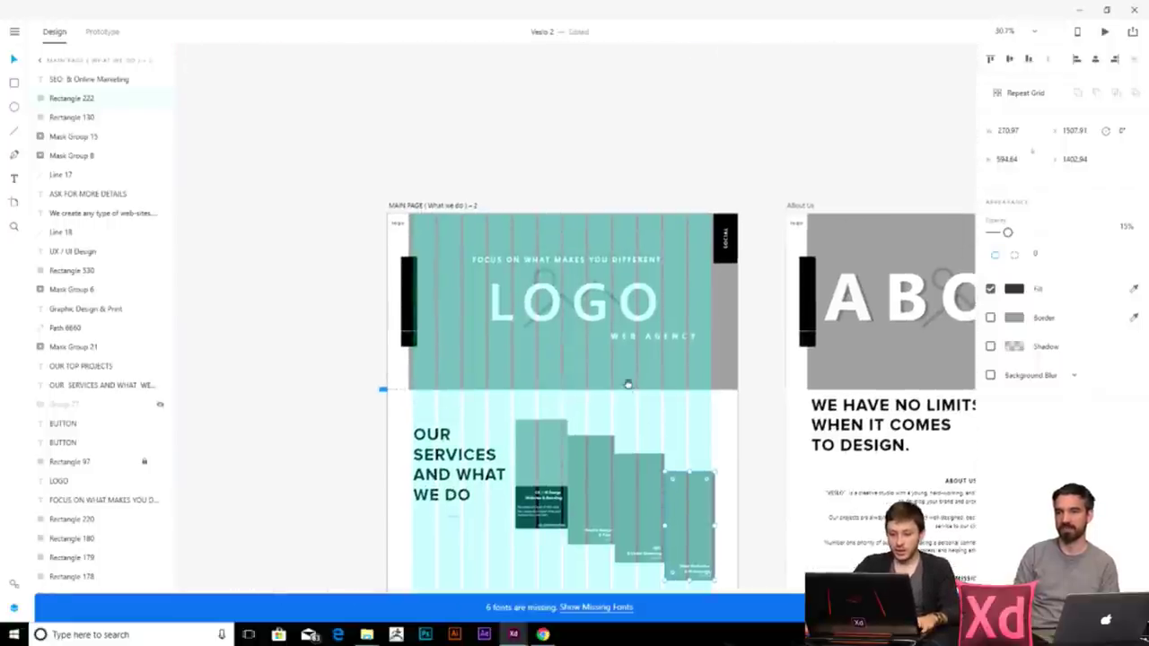
left_click(452, 205)
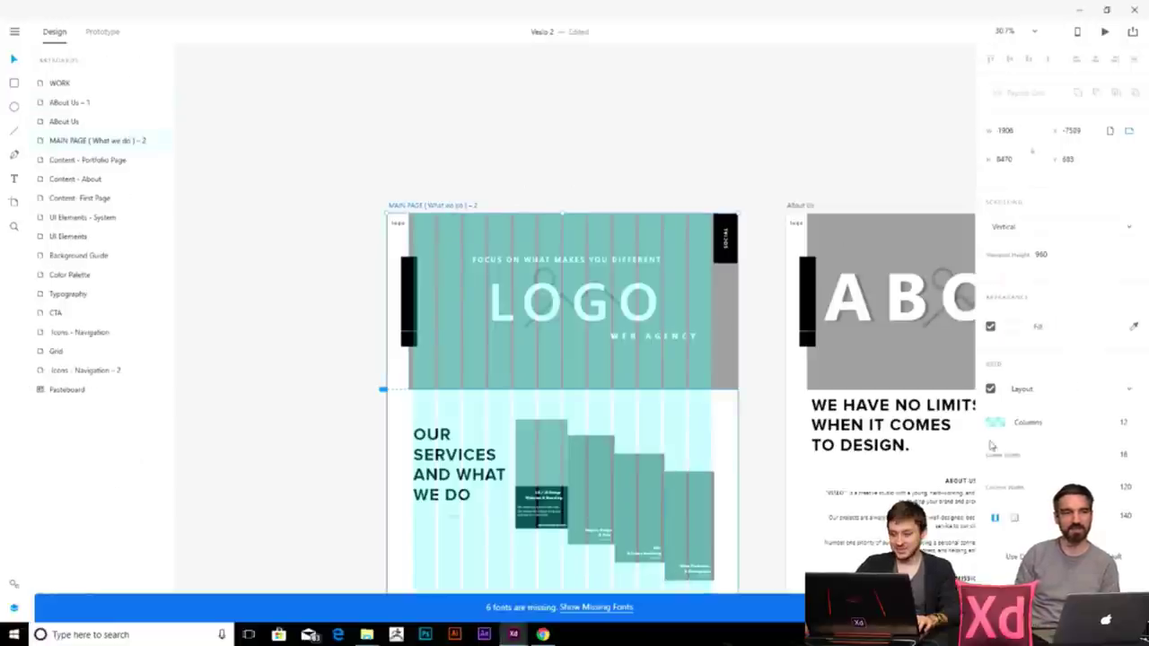
left_click(990, 388)
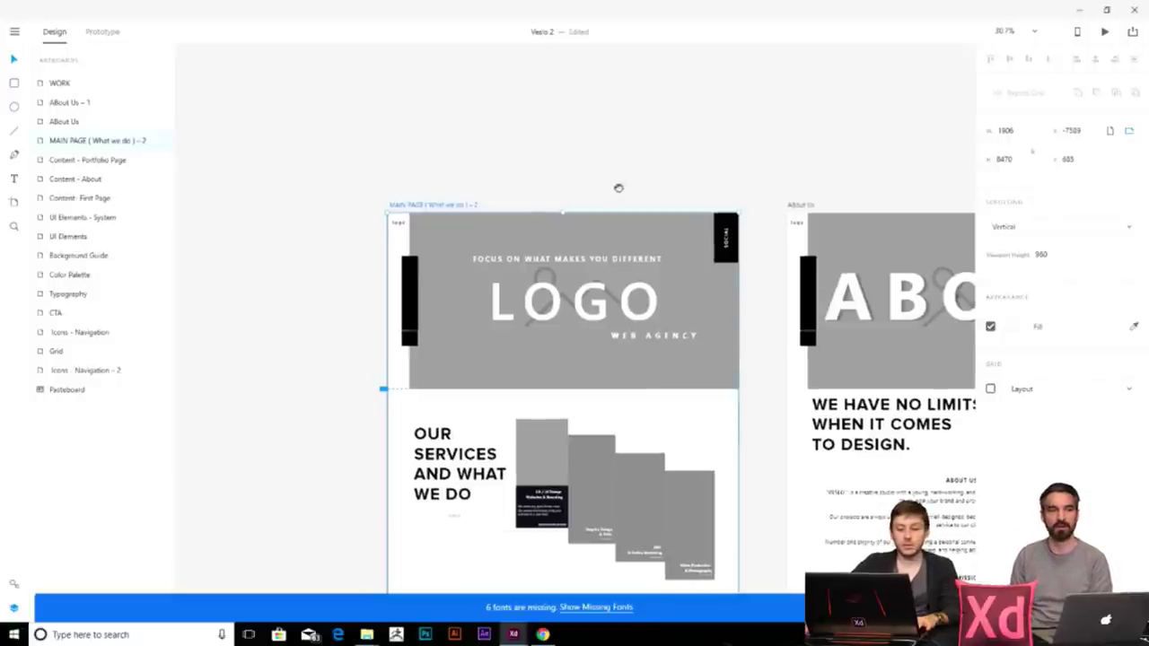
- Move the LOGO heading aside and delete the image placeholder icon behind it
left_click_drag(623, 195, 573, 146)
left_click(530, 265)
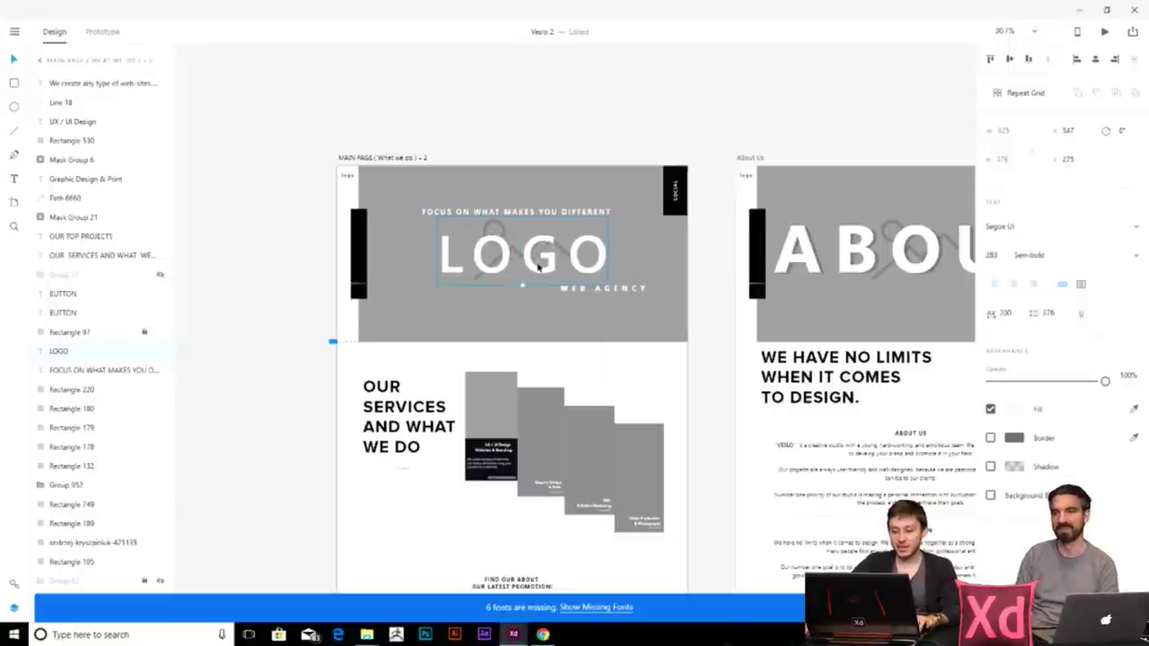
scroll(542, 265, "up", 3)
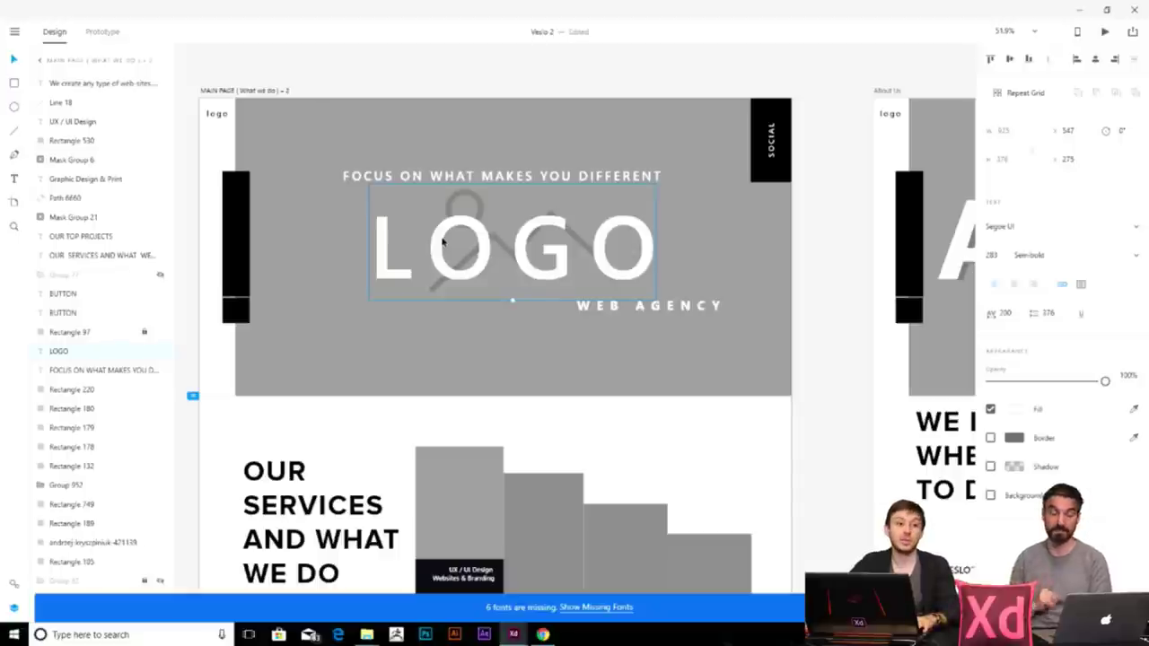
mouse_move(518, 253)
left_mouse_down()
mouse_move(508, 274)
mouse_move(514, 263)
left_mouse_up()
left_click(462, 206)
key("Delete")
- Clear the selection and select the black side bar on the LOGO artboard
scroll(516, 265, "down", 5)
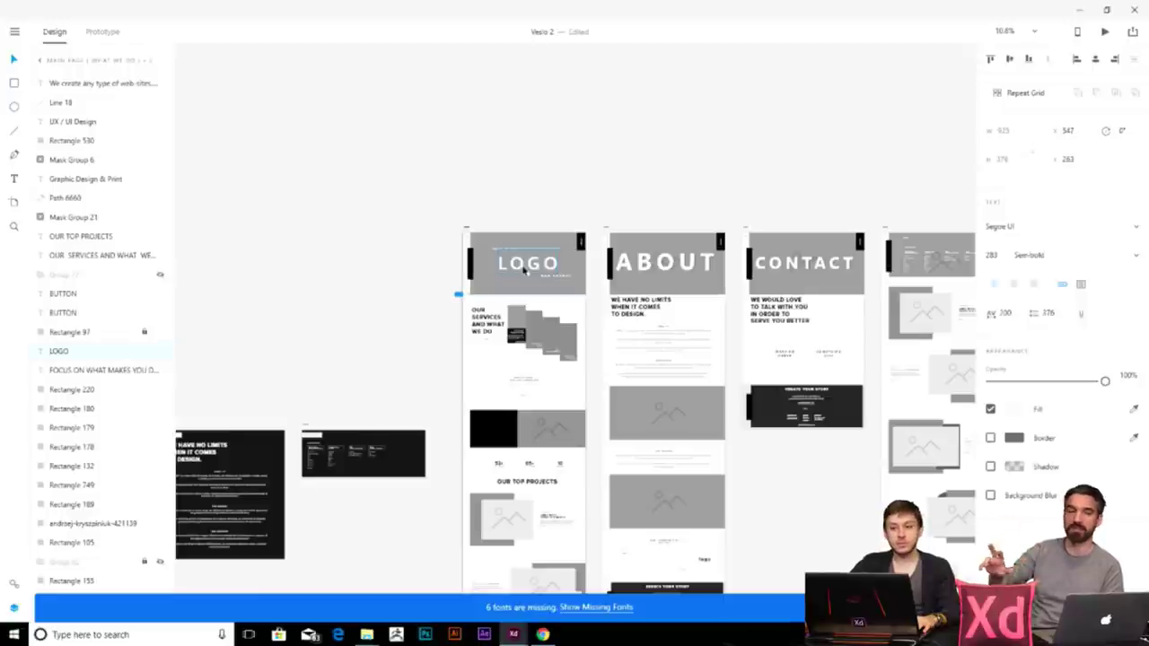
scroll(413, 297, "down", 2)
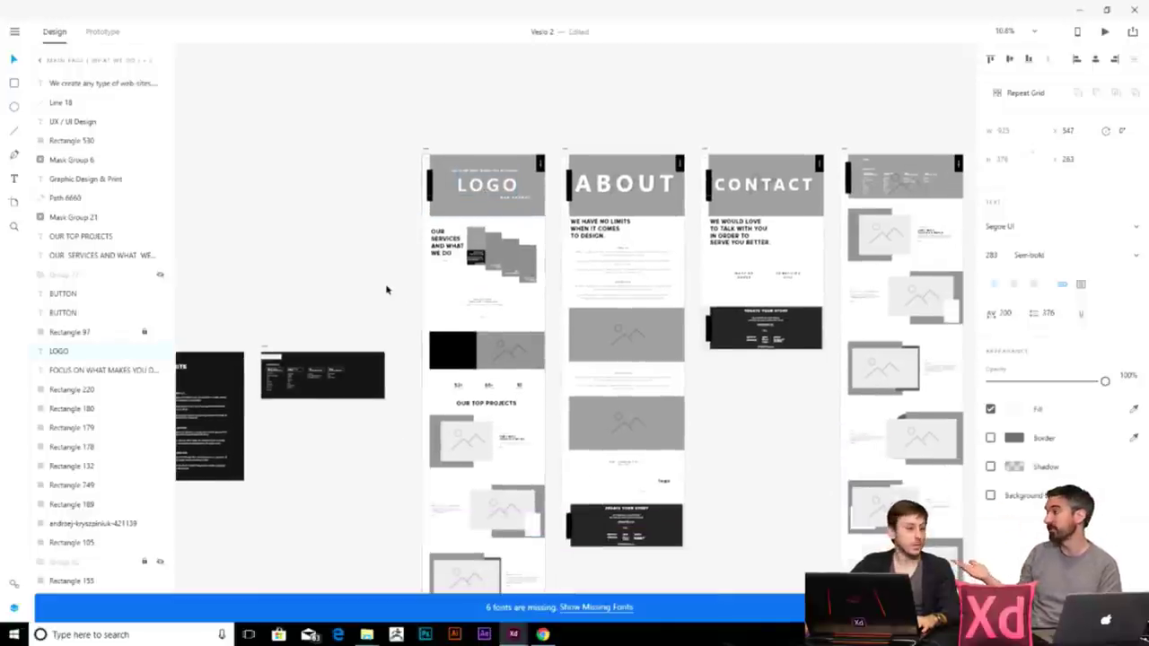
left_click(388, 289)
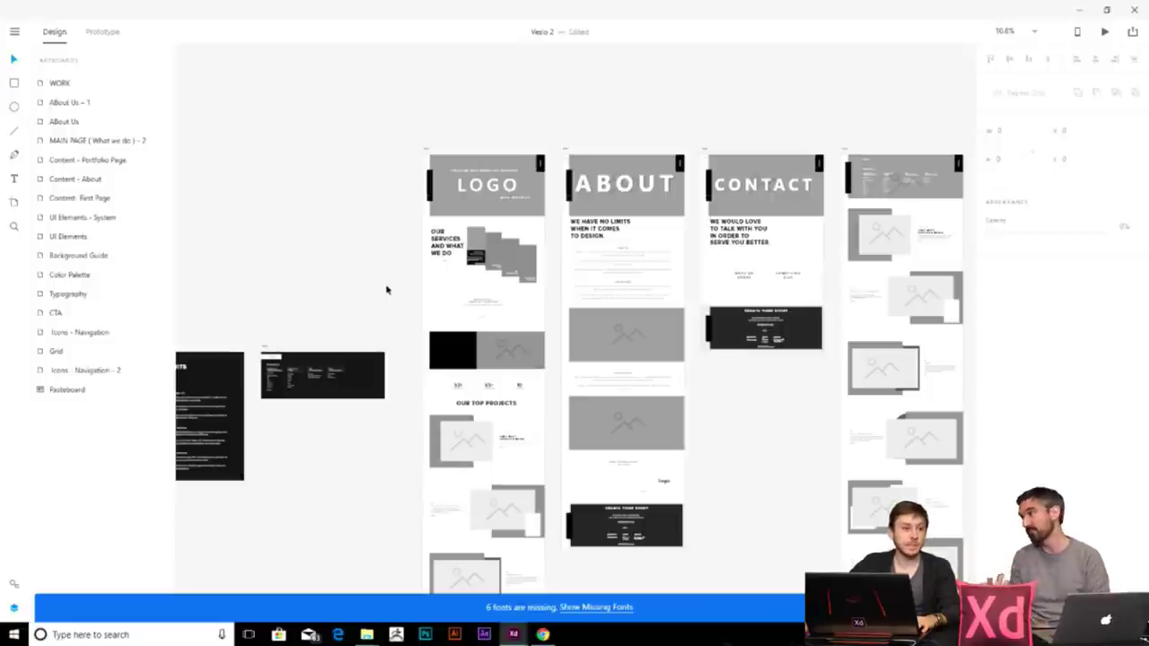
scroll(415, 335, "left", 2)
scroll(415, 336, "down", 1)
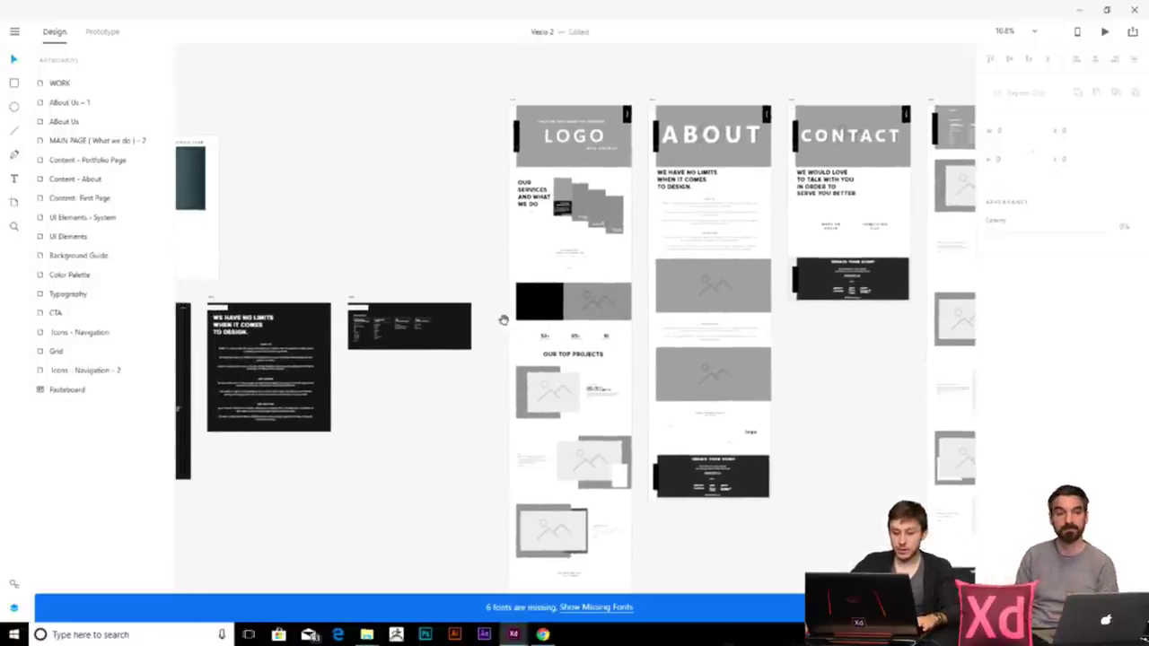
scroll(391, 290, "up", 1)
scroll(390, 290, "right", 1)
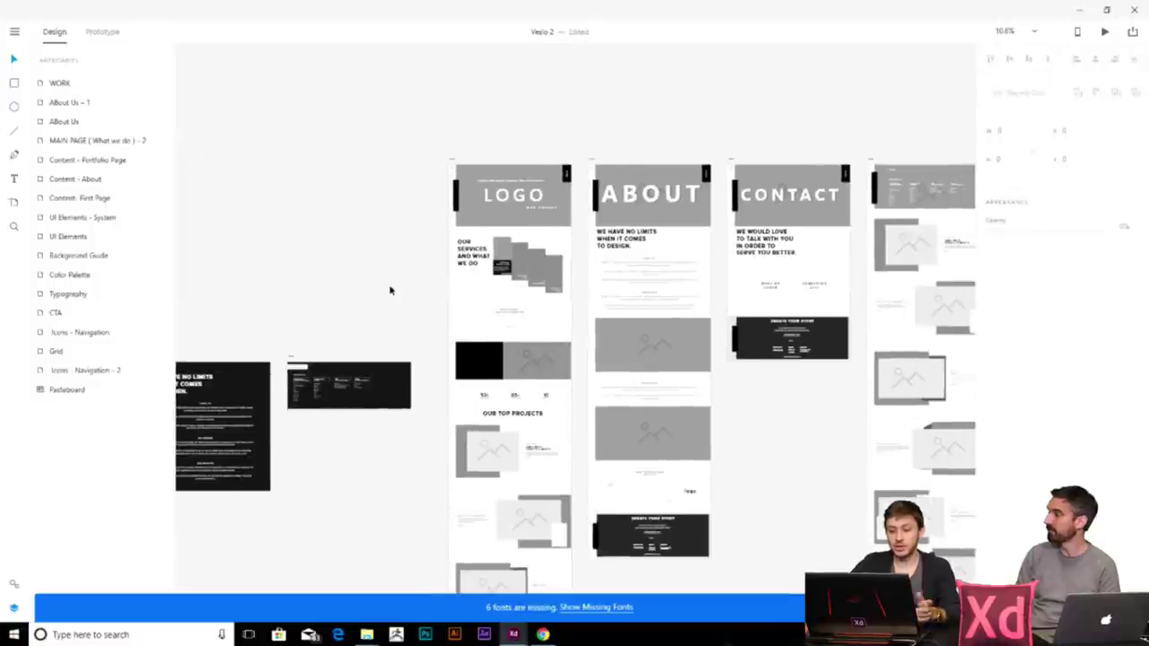
scroll(371, 291, "up", 3)
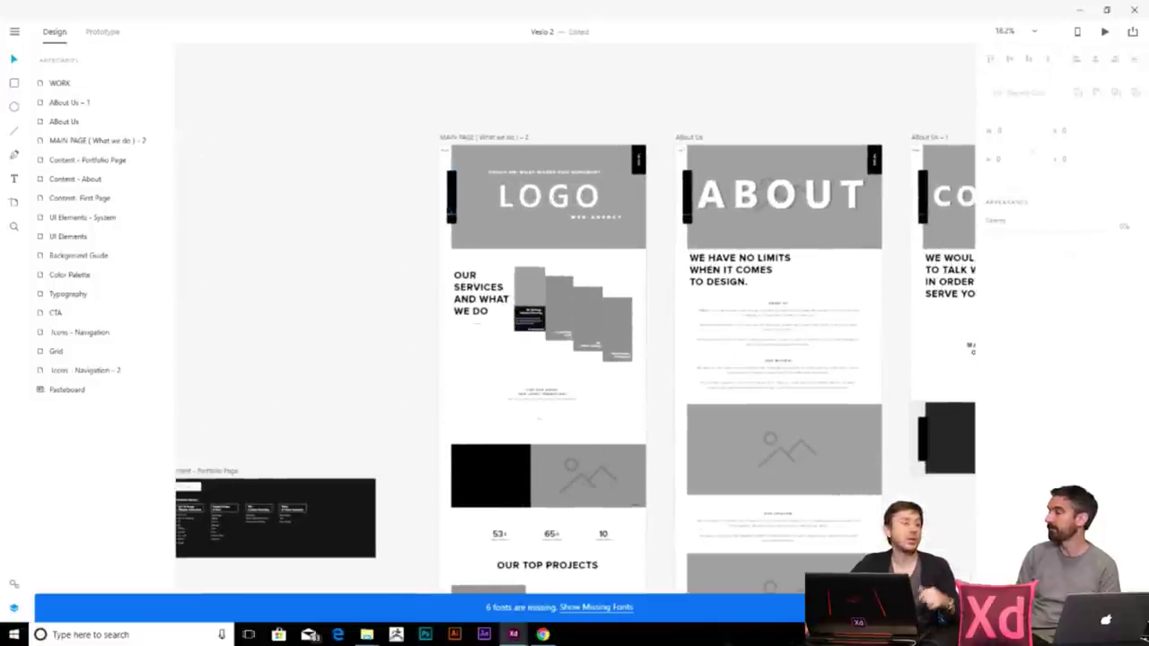
scroll(494, 366, "down", 1)
scroll(493, 366, "right", 1)
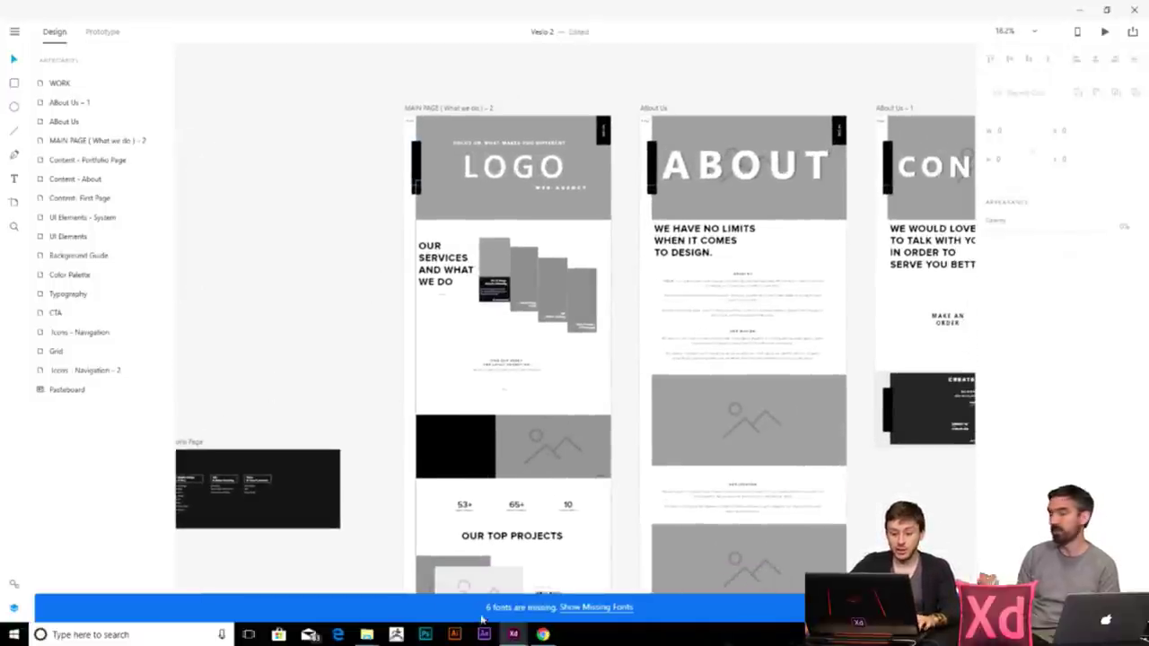
scroll(493, 366, "down", 1)
scroll(494, 366, "right", 1)
scroll(444, 195, "up", 4)
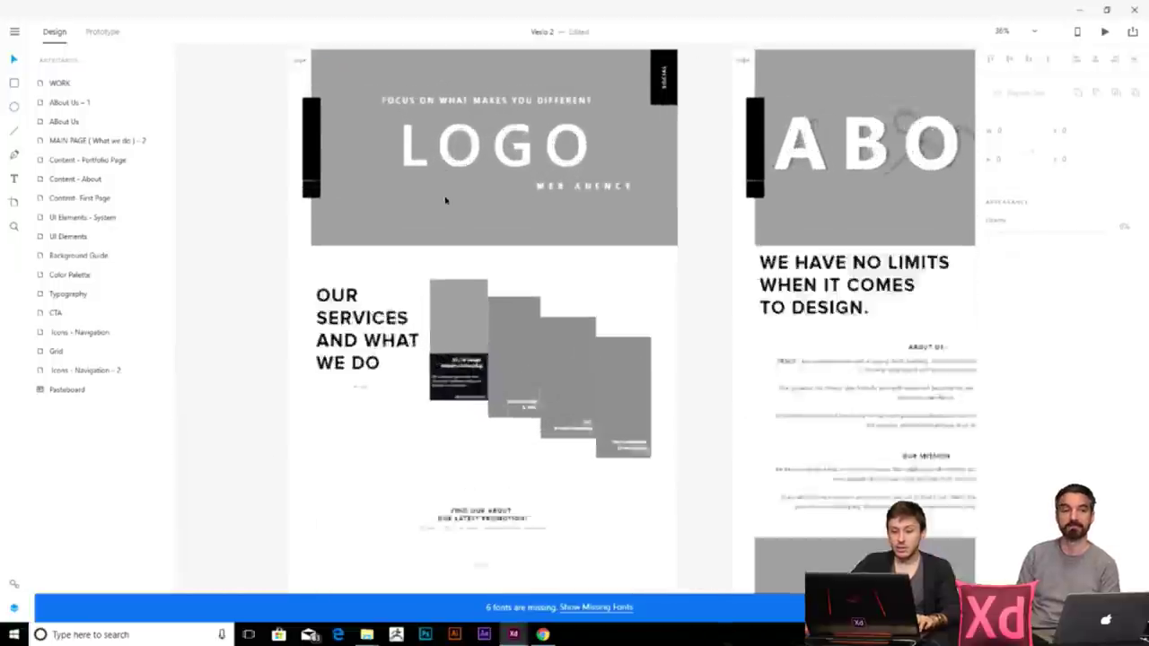
left_click(291, 148)
scroll(291, 148, "up", 3)
scroll(290, 148, "left", 1)
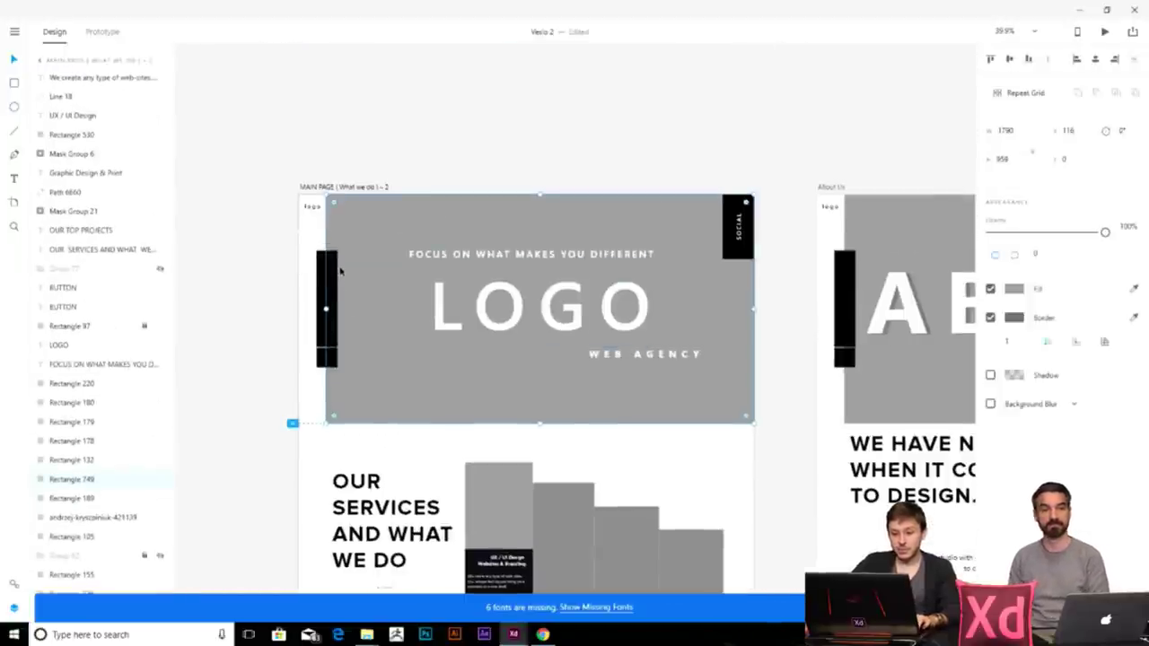
scroll(419, 329, "up", 1)
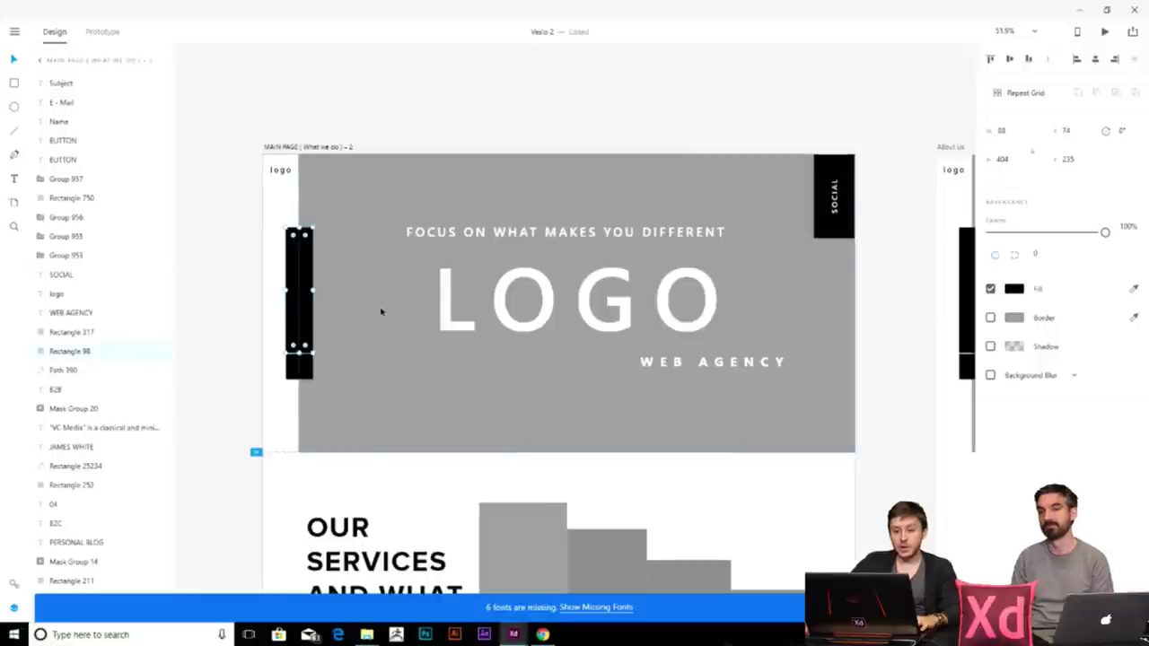
left_click_drag(312, 290, 857, 290)
key("ctrl+z")
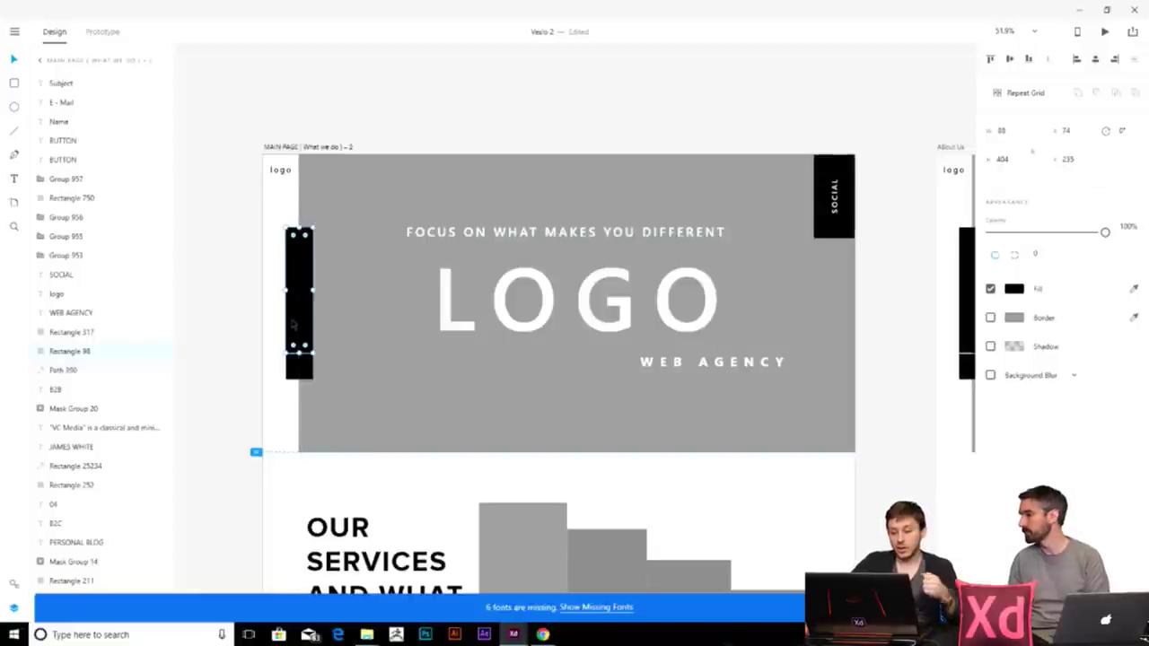
scroll(336, 341, "down", 2)
left_click_drag(299, 197, 298, 487)
key("ctrl+z")
scroll(659, 399, "down", 1)
left_click_drag(659, 400, 507, 399)
scroll(507, 399, "down", 1)
left_click(600, 425)
left_click(539, 364)
left_click(635, 371)
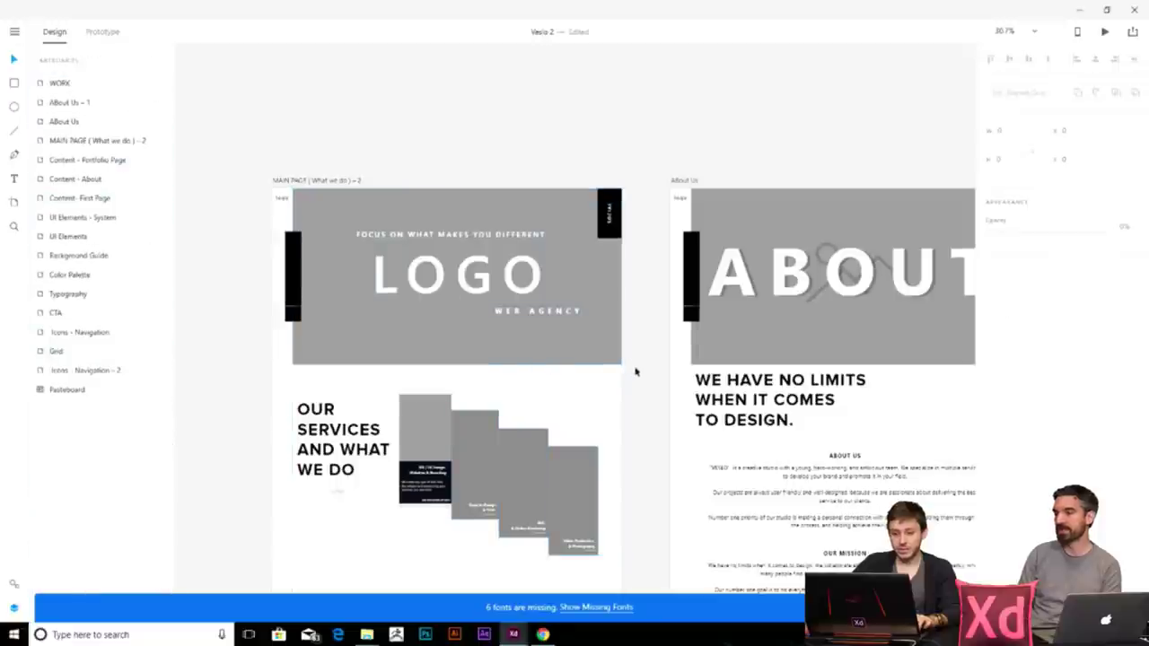
scroll(612, 332, "down", 2)
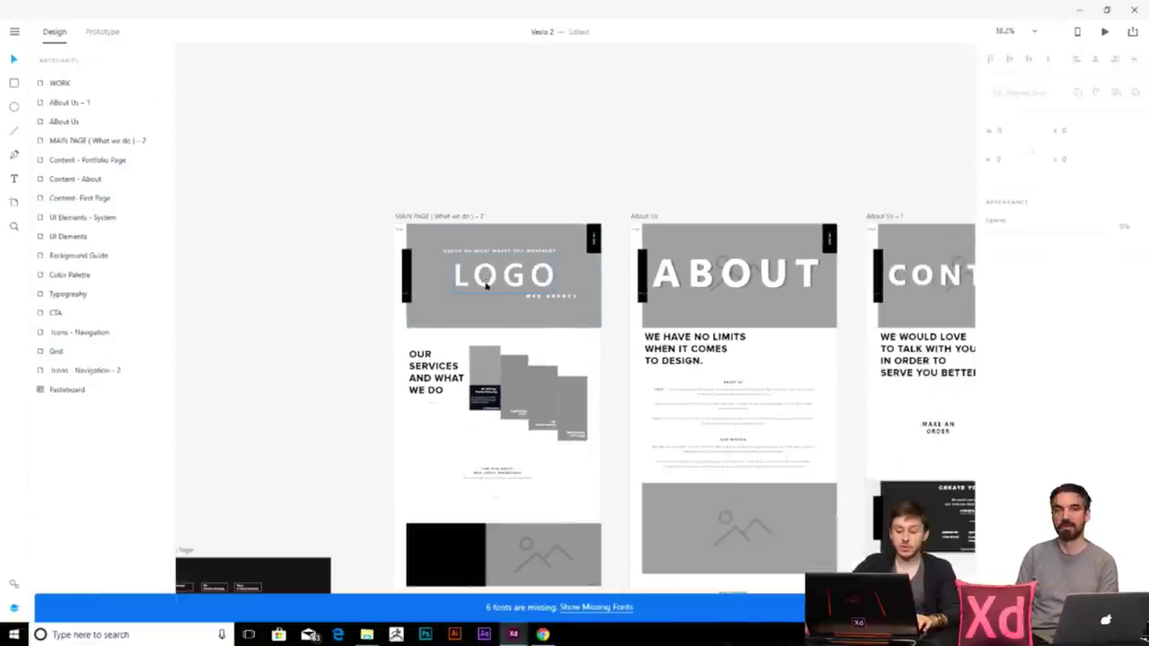
scroll(490, 313, "up", 2)
left_click(490, 313)
mouse_move(366, 634)
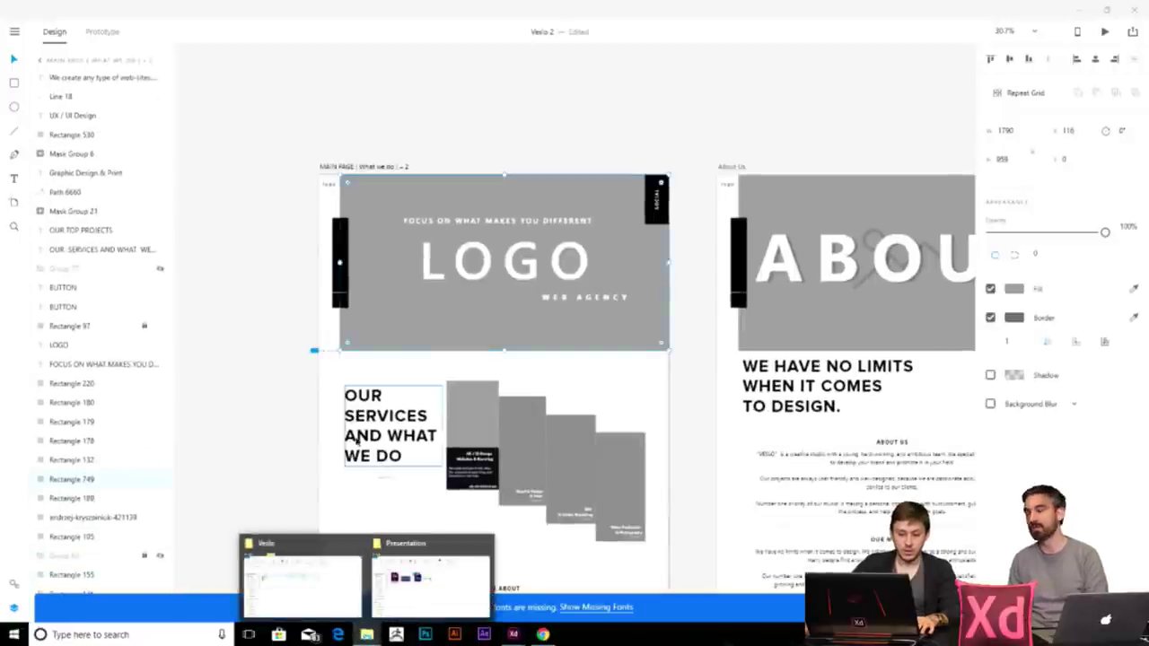
- Drag the Mask Group 10 ocean photo from the Veslo Images folder into the grey header
mouse_move(416, 605)
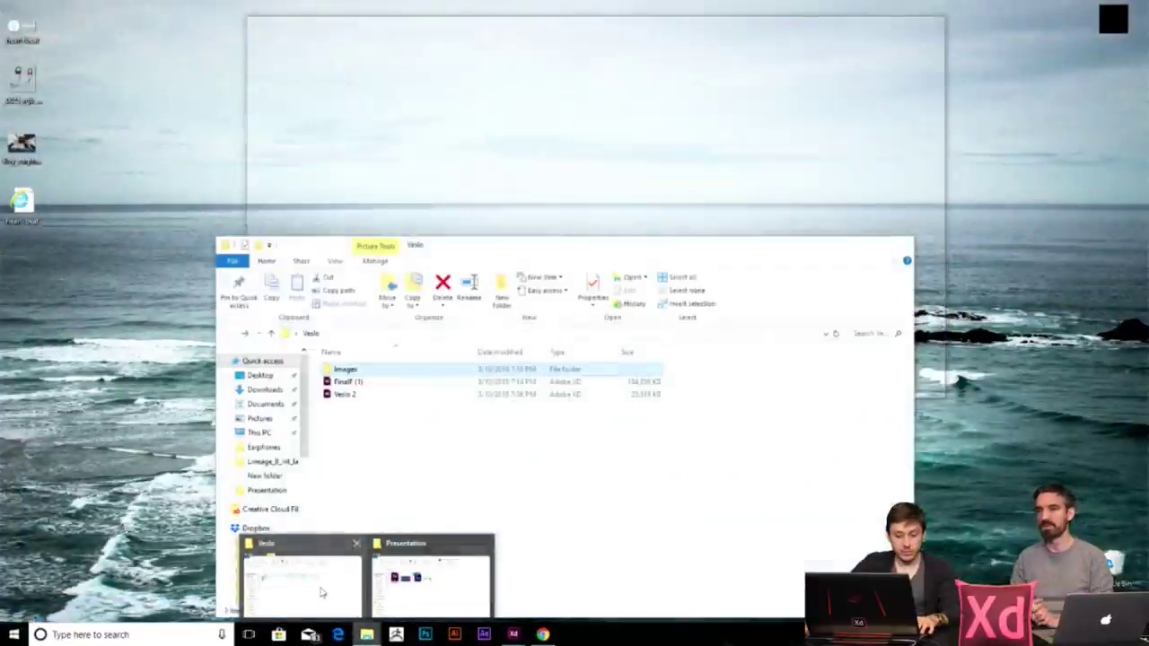
left_click(300, 583)
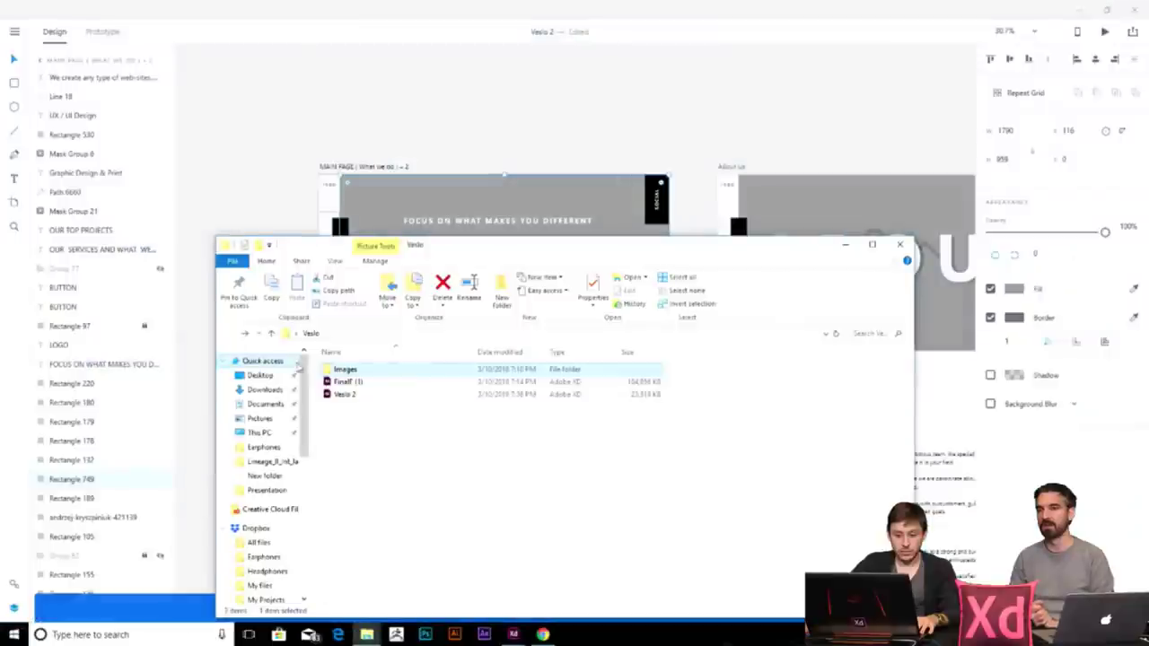
double_click(347, 371)
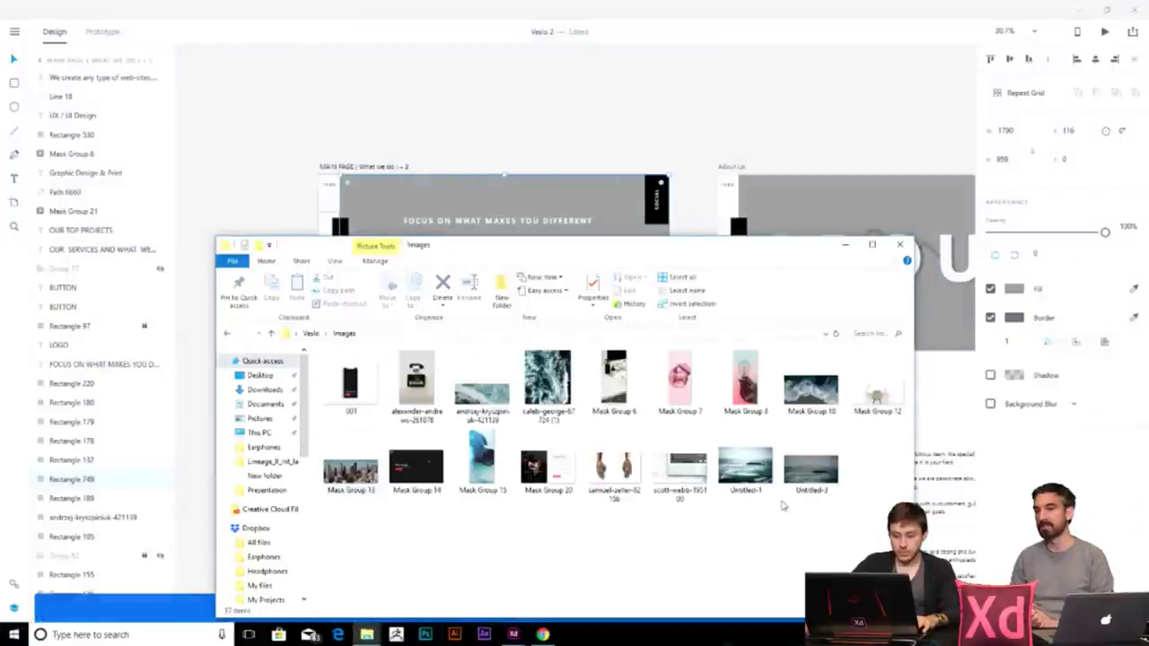
left_click_drag(805, 406, 601, 193)
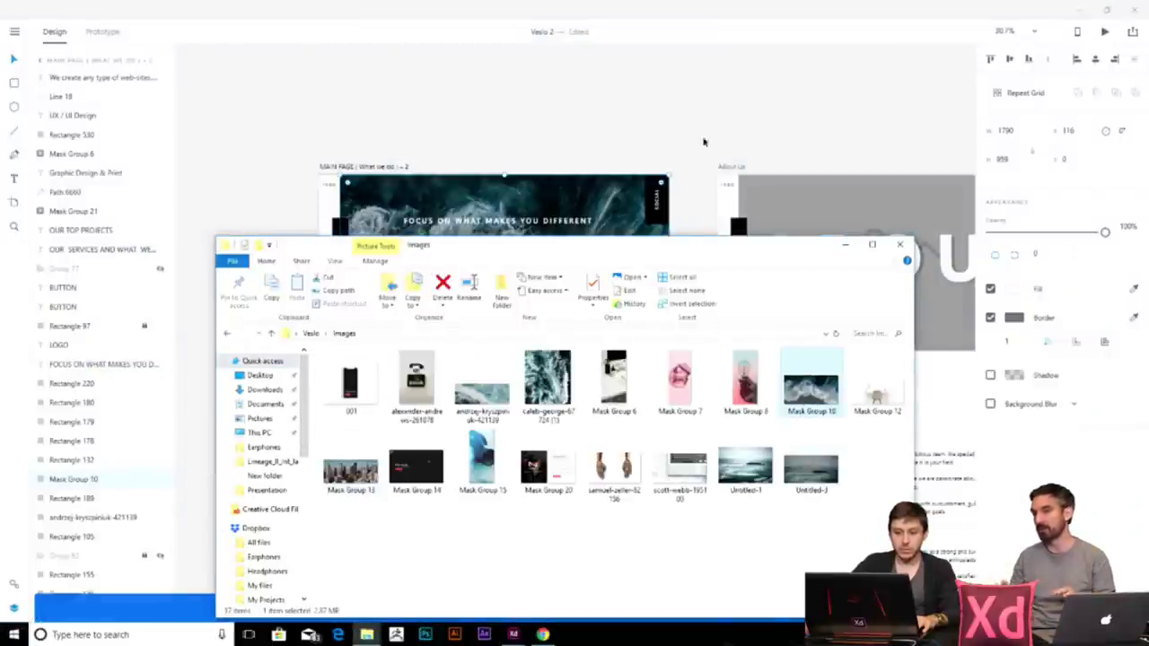
left_click(691, 126)
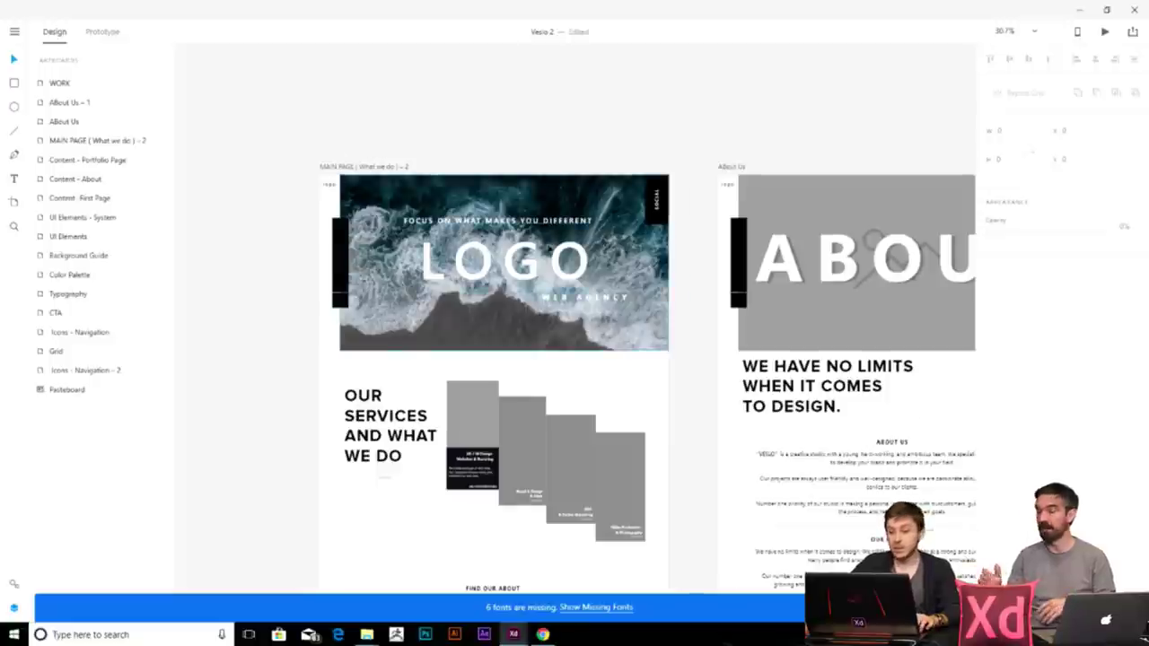
scroll(539, 278, "up", 3)
- Delete the LOGO placeholder text from the ocean header
scroll(520, 287, "down", 2)
left_click(528, 282)
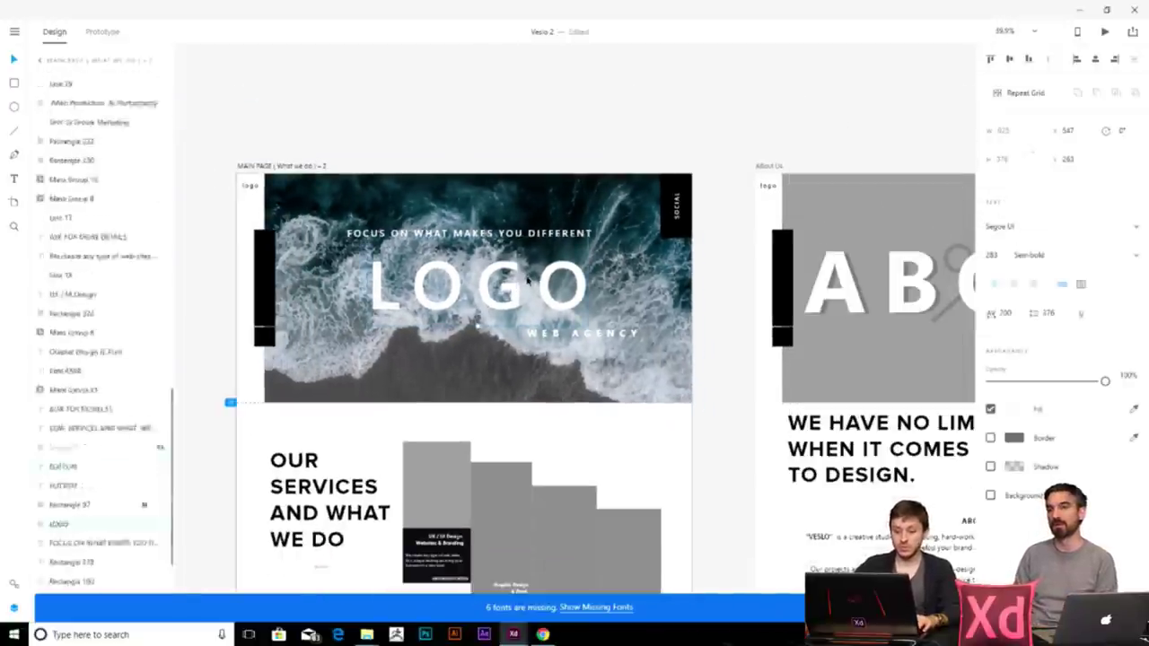
key("Delete")
scroll(528, 278, "down", 4)
scroll(571, 339, "left", 10)
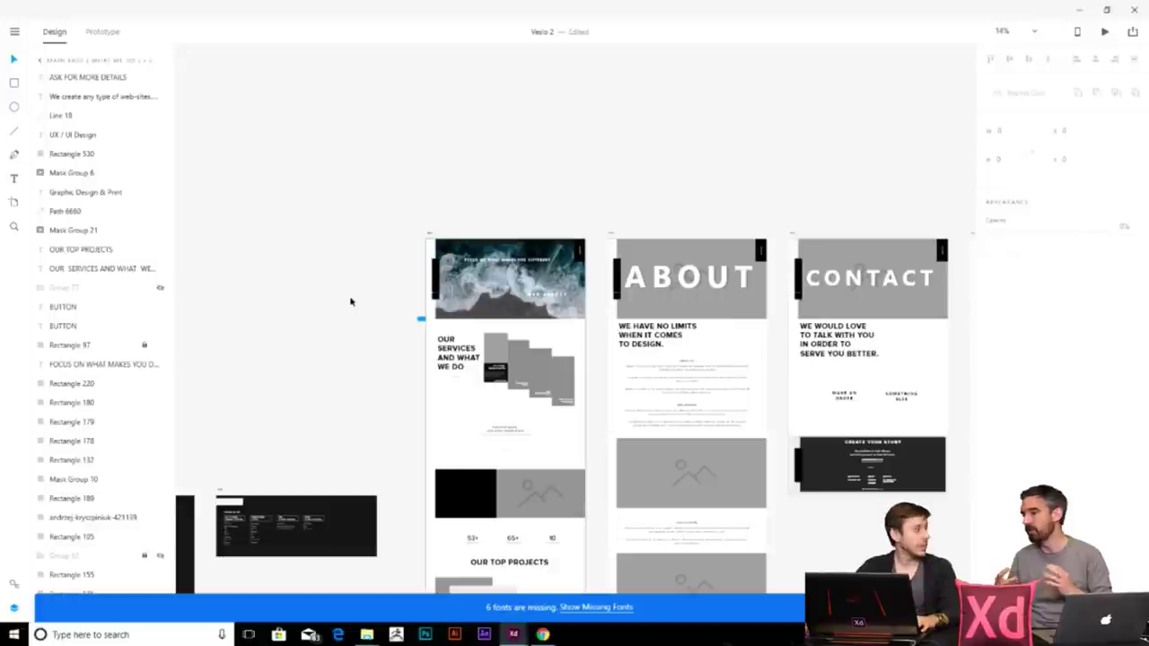
- Select the white VESLO logo on the Icons – Navigation – 2 artboard, then return to the main page
left_click_drag(518, 236, 634, 316)
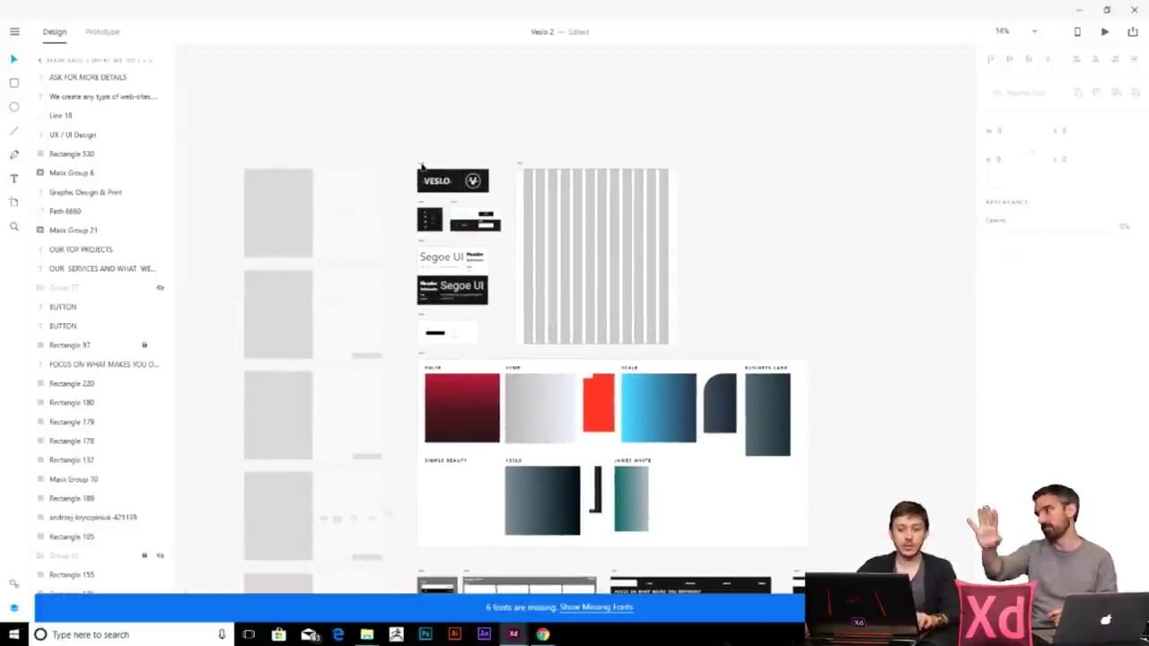
scroll(421, 167, "up", 6)
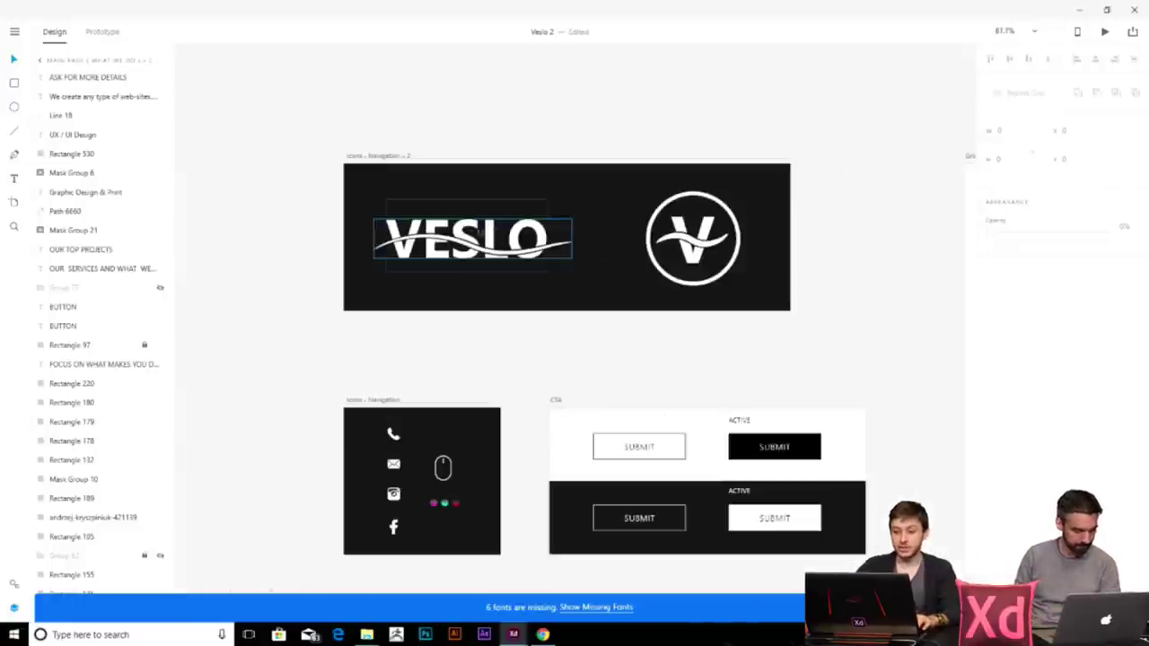
left_click(488, 233)
scroll(526, 335, "down", 2)
scroll(582, 293, "right", 2)
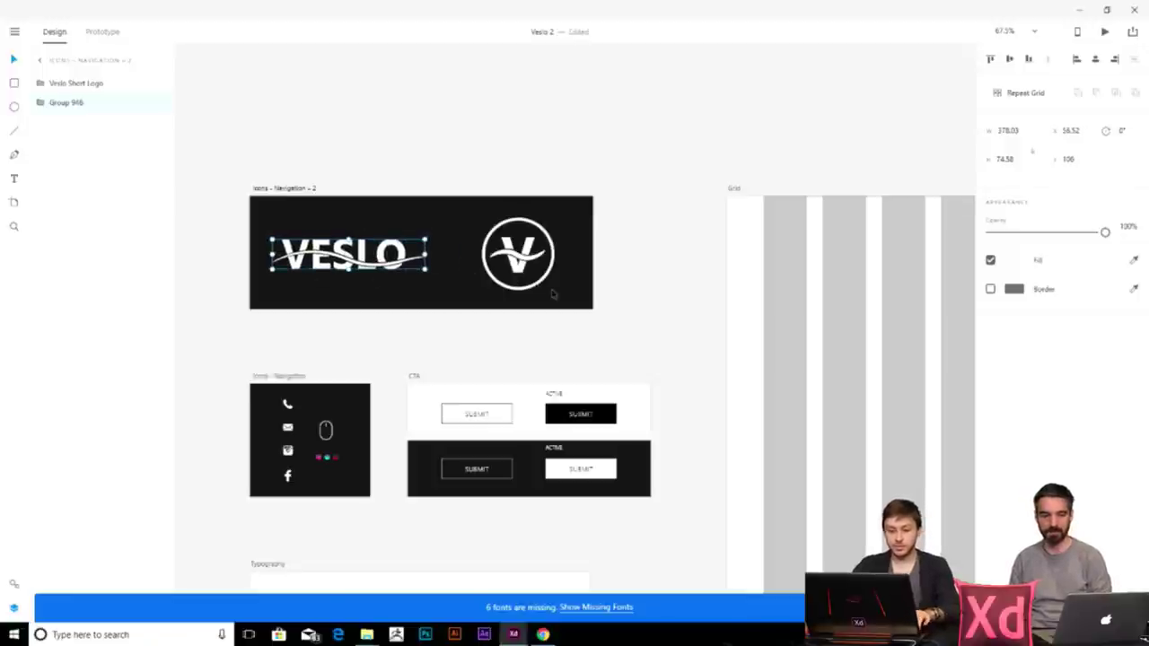
key("ctrl+0")
key("ctrl+3")
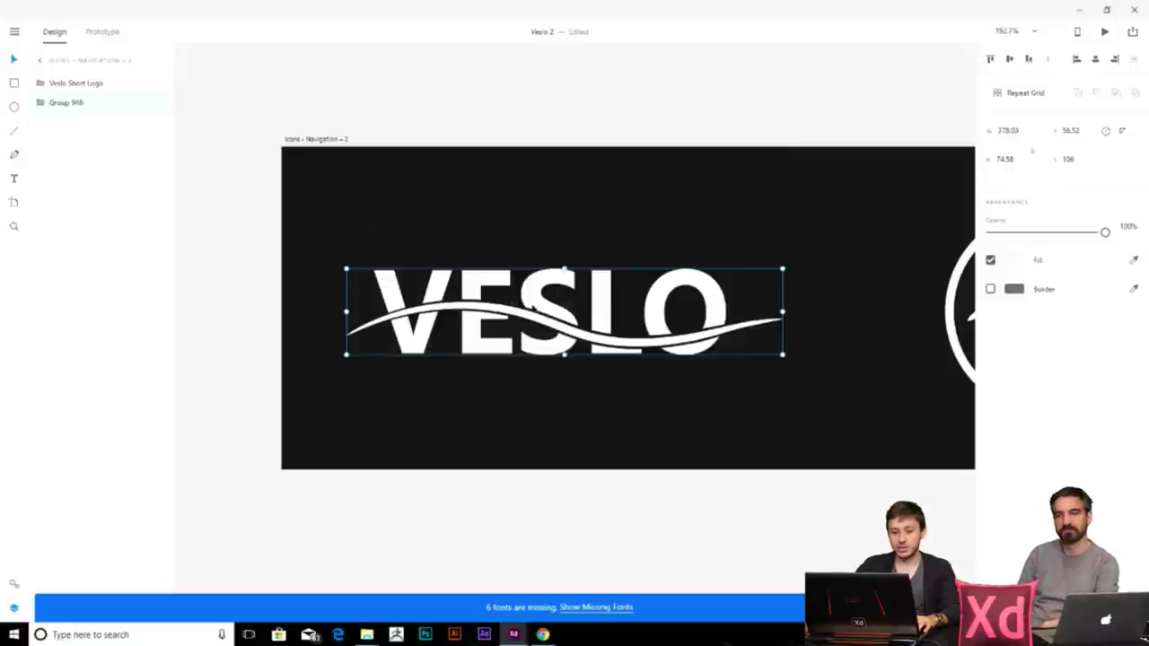
scroll(603, 336, "down", 6)
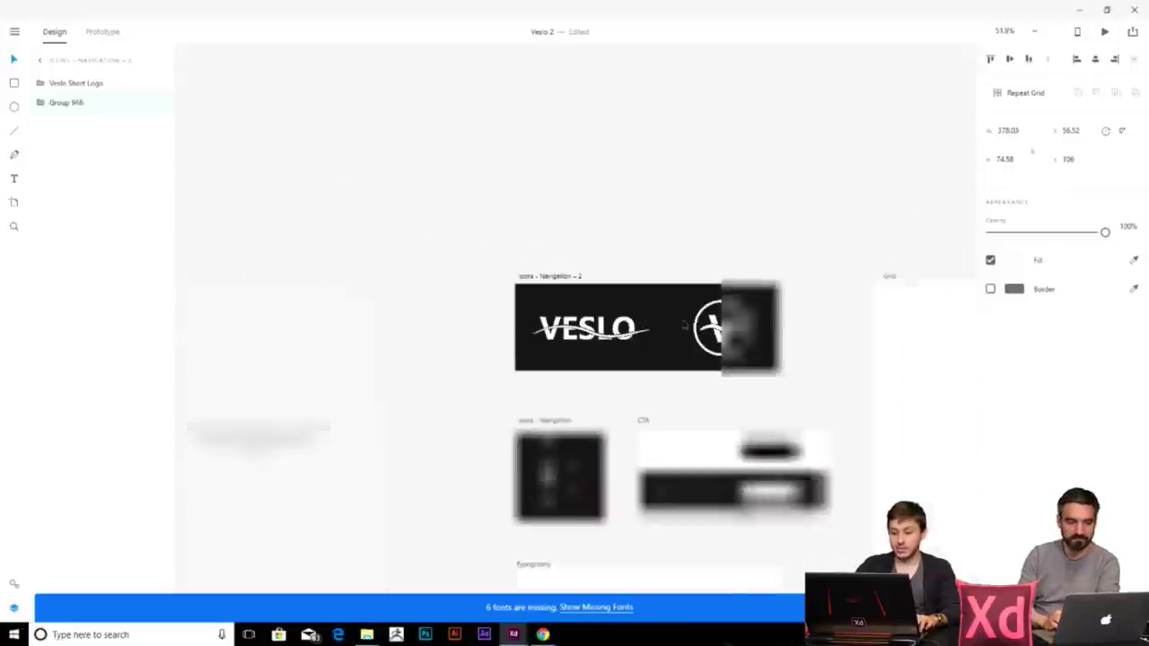
left_click_drag(820, 398, 484, 306)
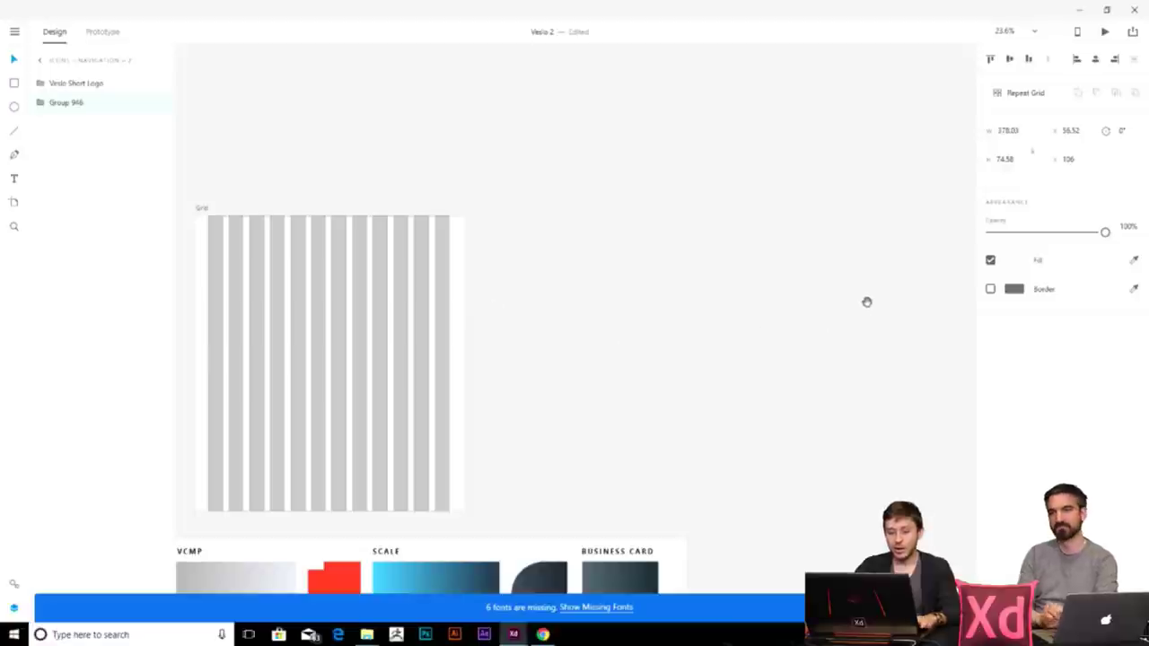
scroll(541, 281, "right", 10)
scroll(640, 453, "up", 5)
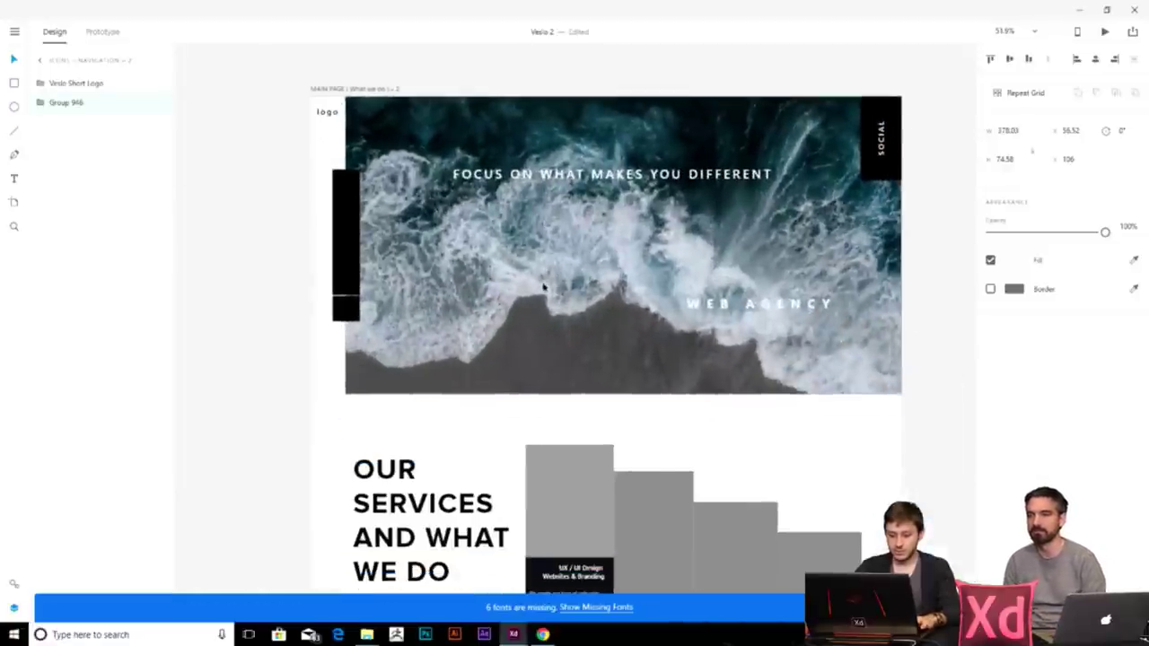
- Centre the VESLO logo under the tagline on the ocean header
left_click(395, 142)
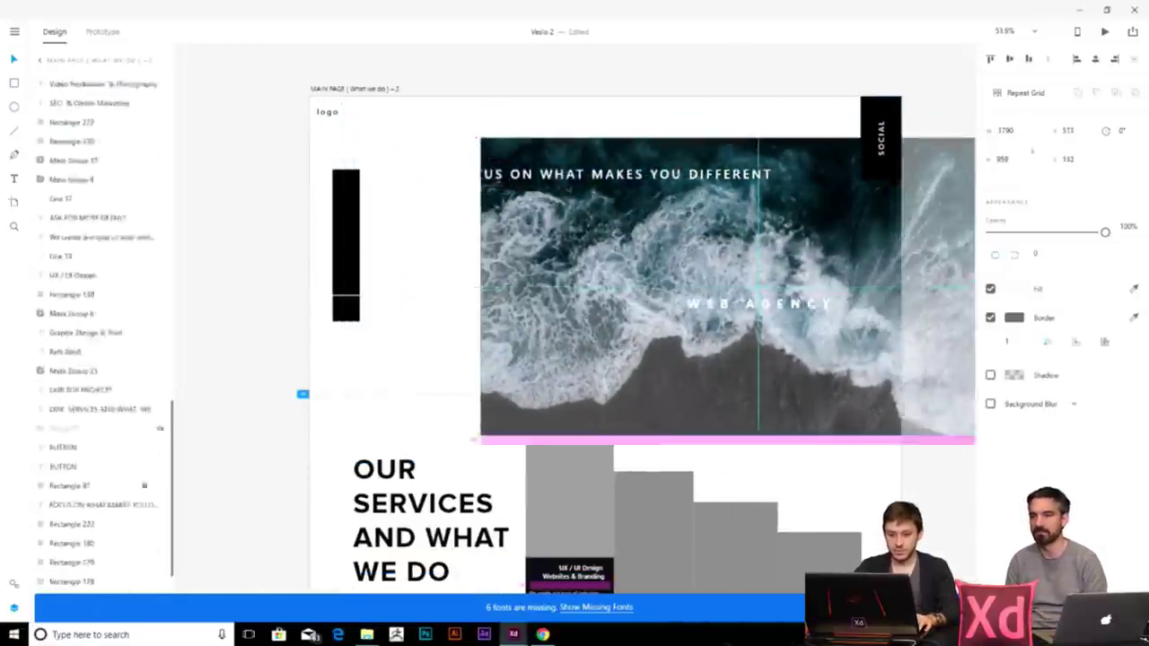
left_click_drag(408, 144, 801, 219)
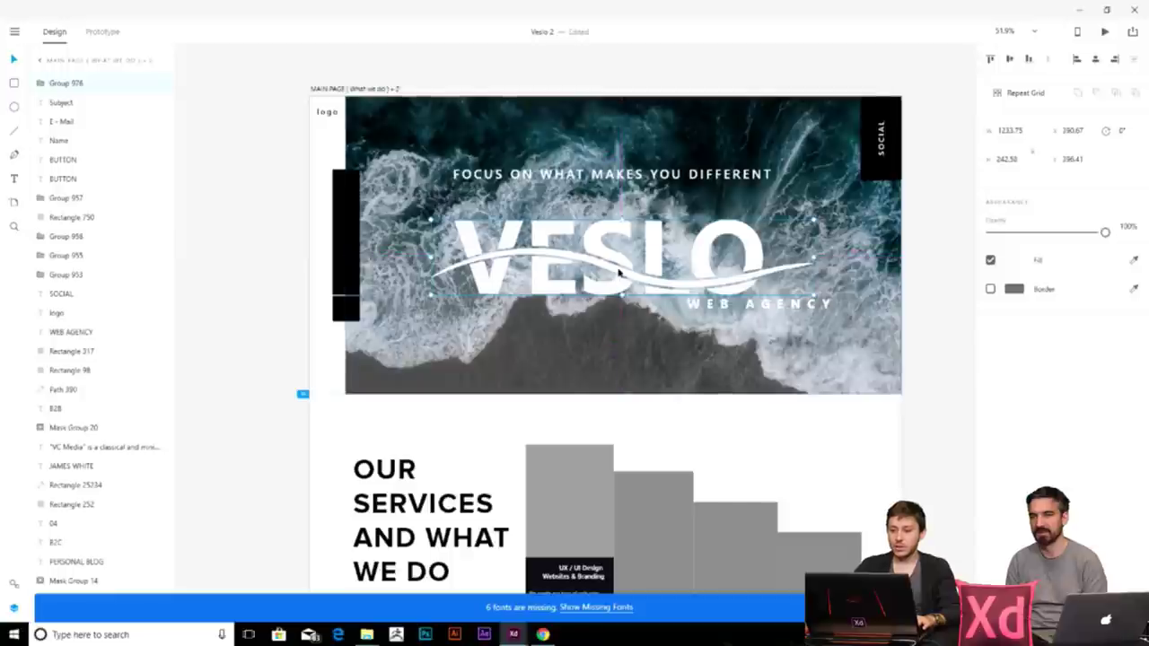
left_click(784, 124)
key("Escape")
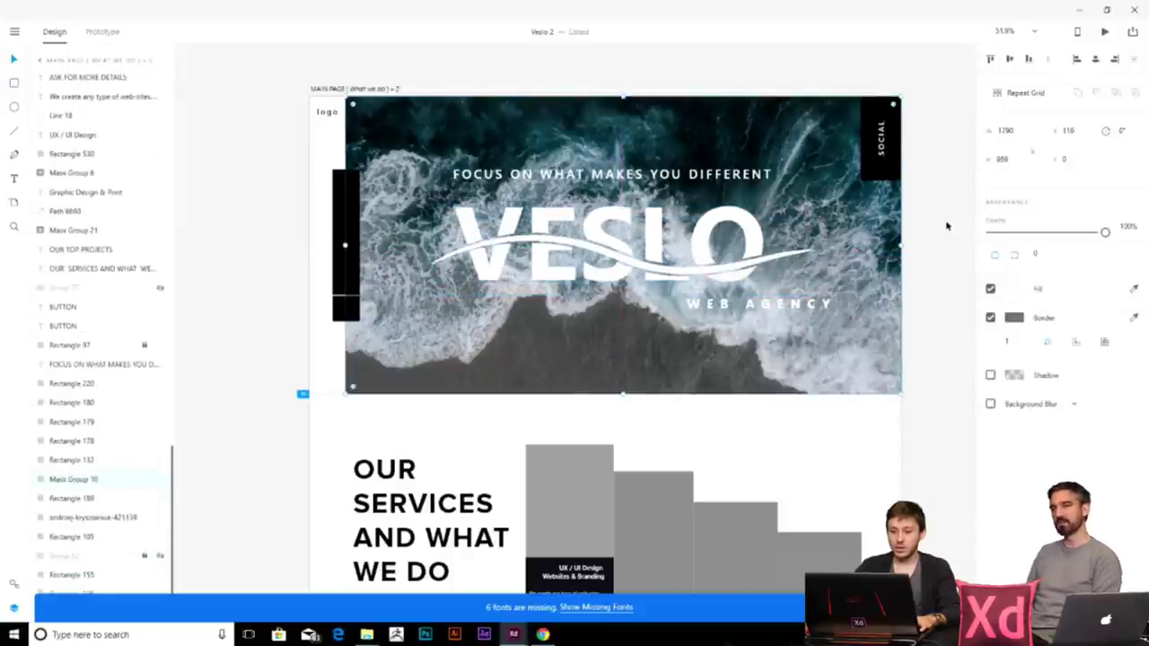
key("Escape")
- Draw Rectangle 776 spanning the whole header
scroll(448, 225, "right", 2)
left_click(15, 83)
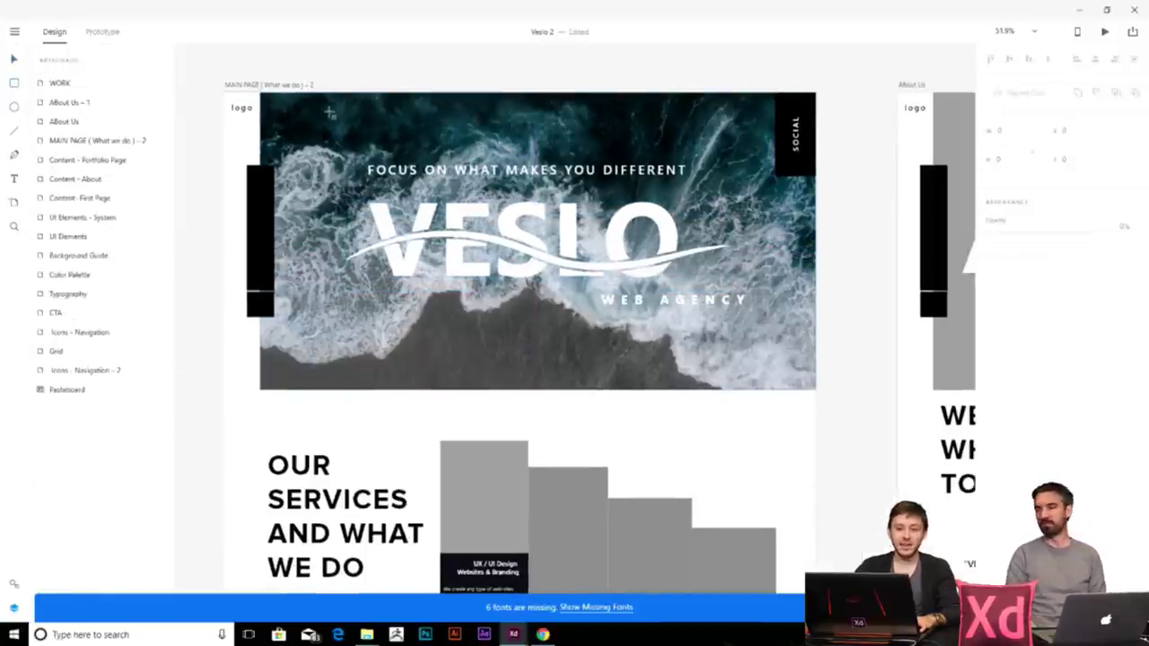
mouse_move(260, 86)
left_mouse_down()
mouse_move(256, 338)
mouse_move(219, 389)
mouse_move(838, 387)
mouse_move(812, 392)
left_mouse_up()
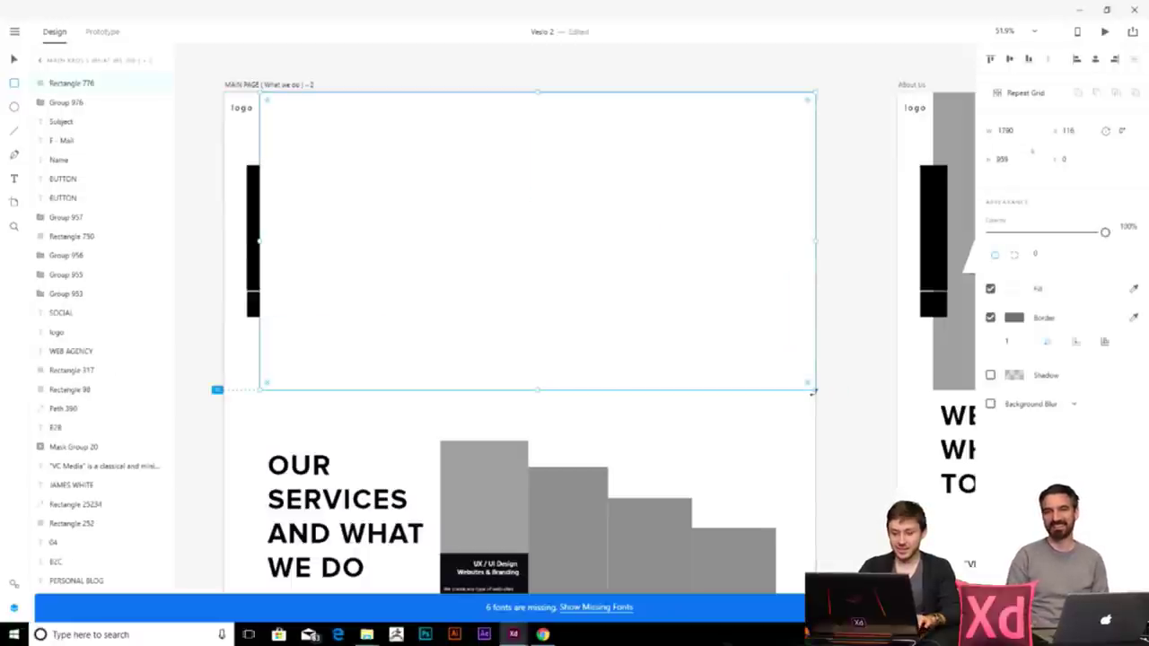
- Send Rectangle 776 back two layers and give it a black (000) fill
key("ctrl+[")
key("ctrl+[")
key("ctrl+[")
key("ctrl+[")
key("ctrl+[")
key("ctrl+[")
key("ctrl+[")
key("ctrl+[")
key("ctrl+[")
key("ctrl+[")
key("ctrl+[")
key("ctrl+[")
key("ctrl+[")
key("ctrl+[")
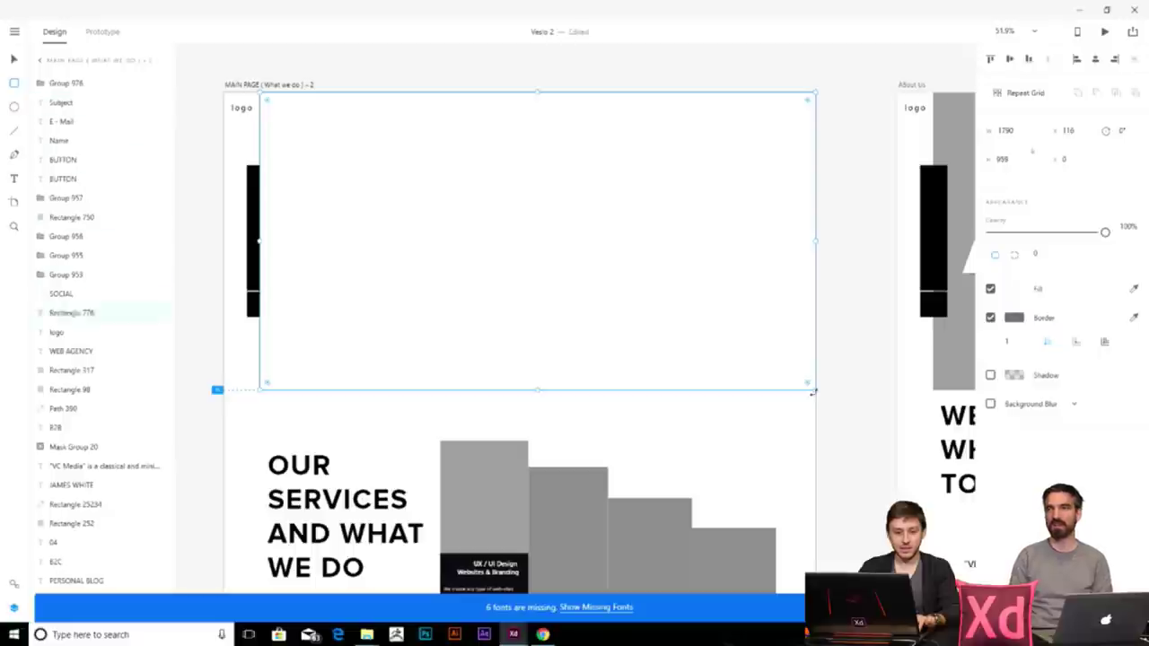
key("ctrl+[")
key("ctrl+[")
key("ctrl+[")
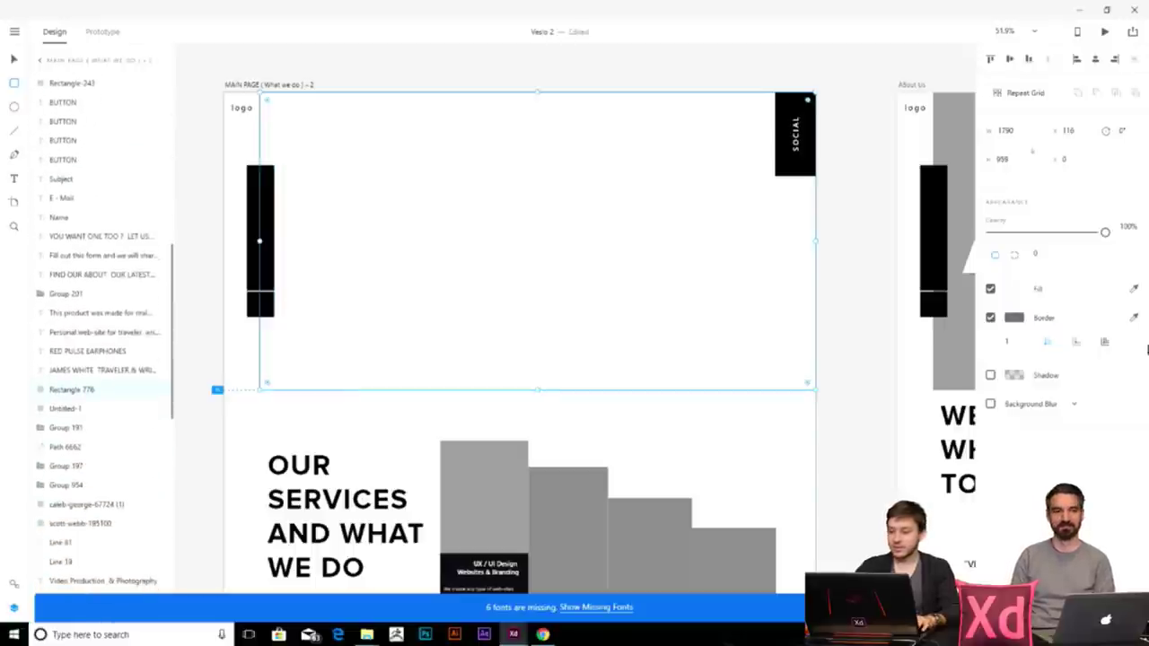
left_click(1017, 288)
type("000")
key("Return")
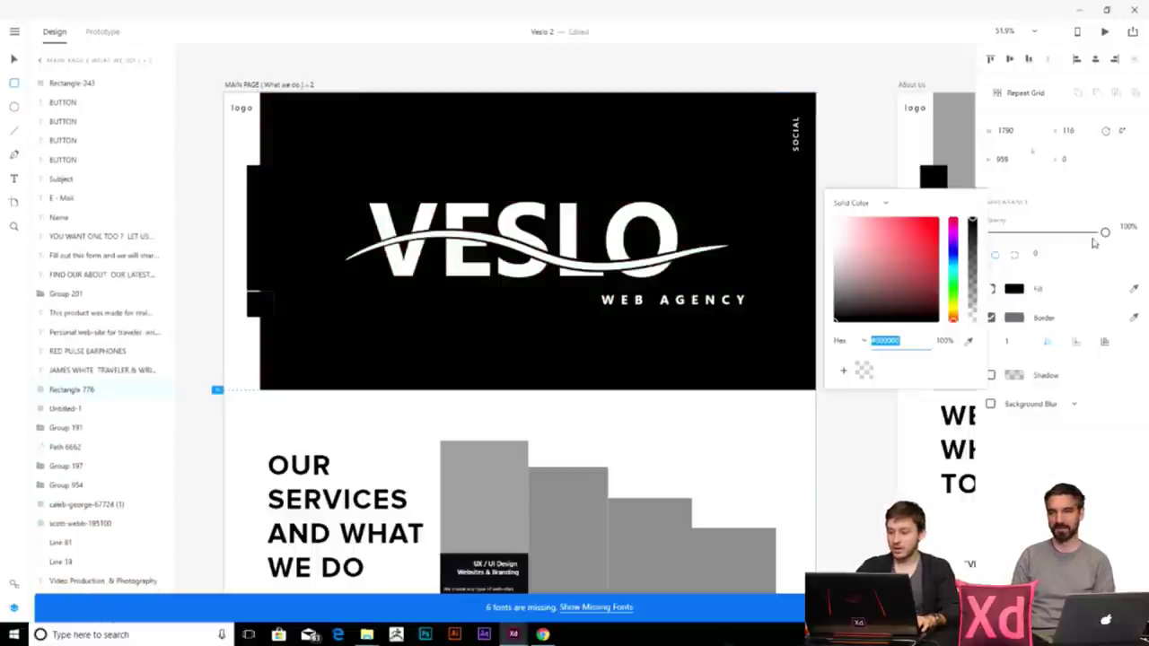
key("Escape")
- Fade the black overlay's opacity and test its order against the ocean image
key("ctrl+[")
key("ctrl+[")
key("ctrl+[")
key("ctrl+[")
key("ctrl+[")
key("ctrl+[")
key("ctrl+]")
key("ctrl+]")
key("ctrl+]")
key("ctrl+]")
key("ctrl+[")
key("ctrl+]")
left_click_drag(1104, 234, 995, 232)
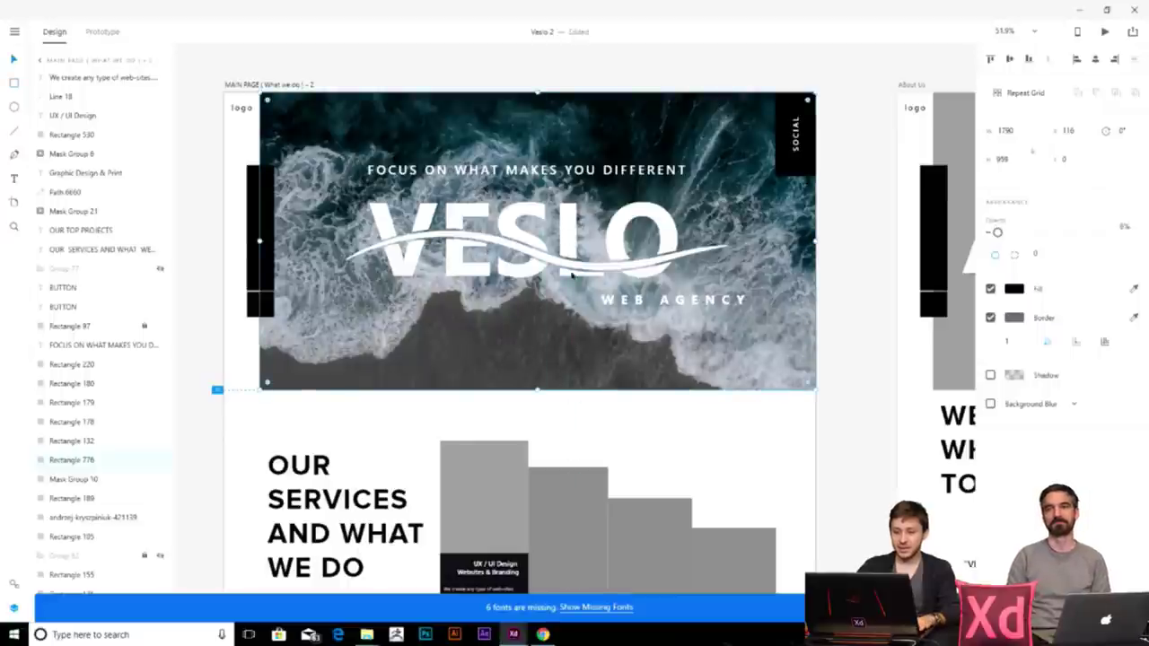
key("ctrl+[")
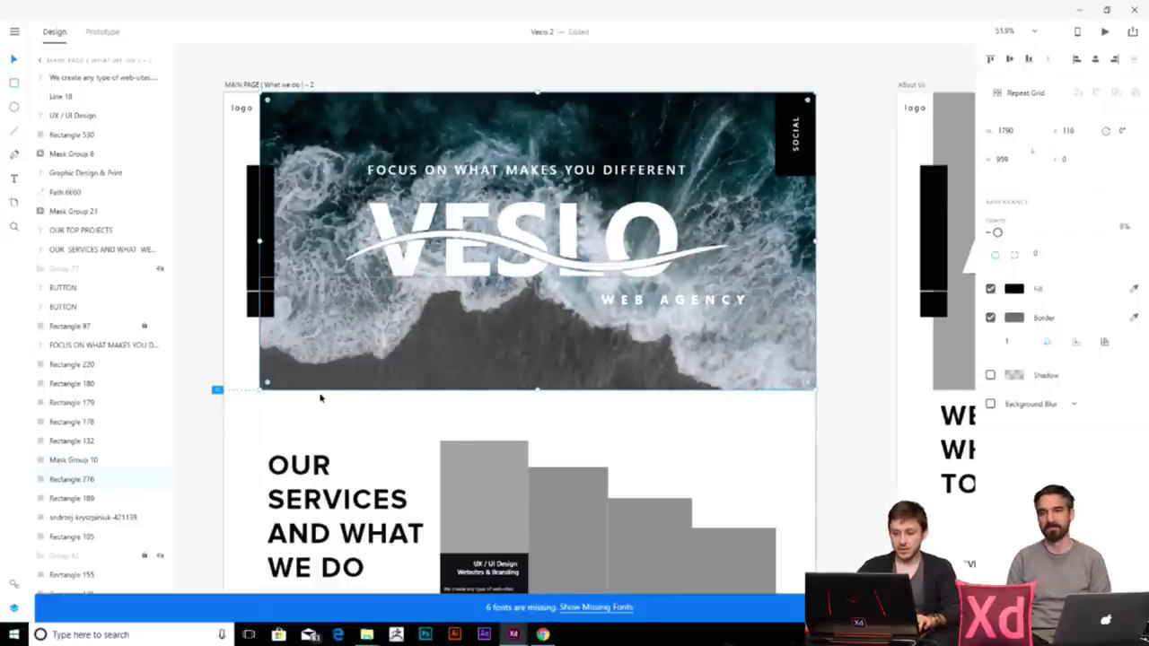
- Reposition the ocean photo inside its mask and bring the overlay forward above it
left_click_drag(584, 253, 763, 384)
double_click(583, 251)
left_click_drag(609, 357, 775, 359)
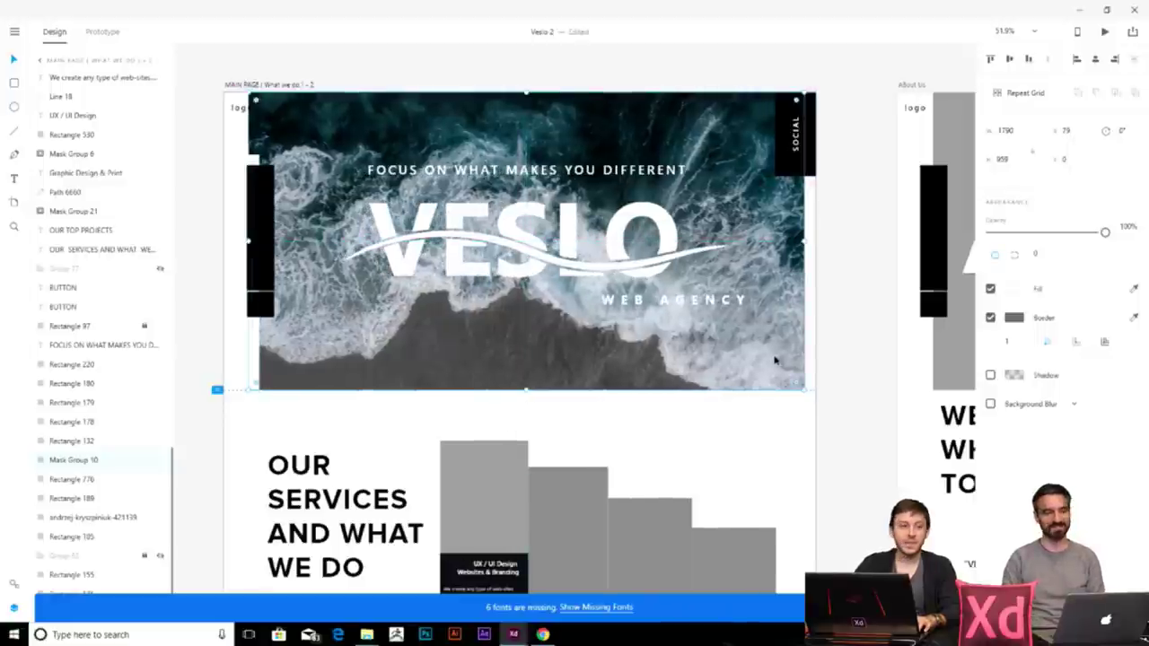
left_click(807, 351)
key("ctrl+bracketright")
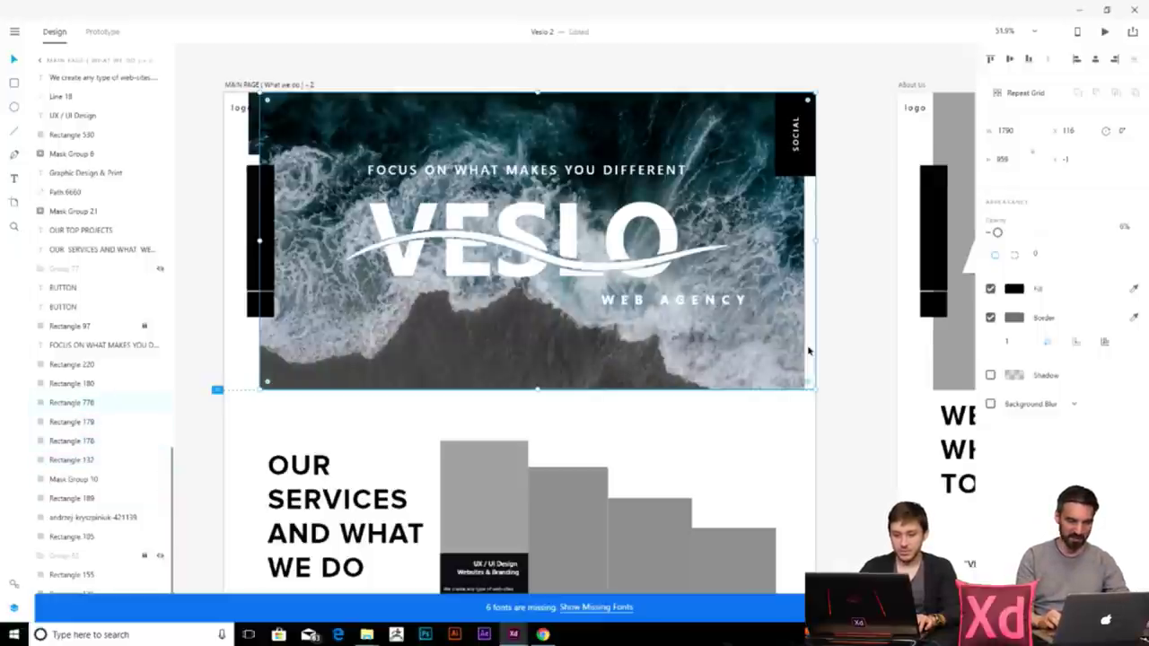
key("ctrl+z")
key("ctrl+bracketright")
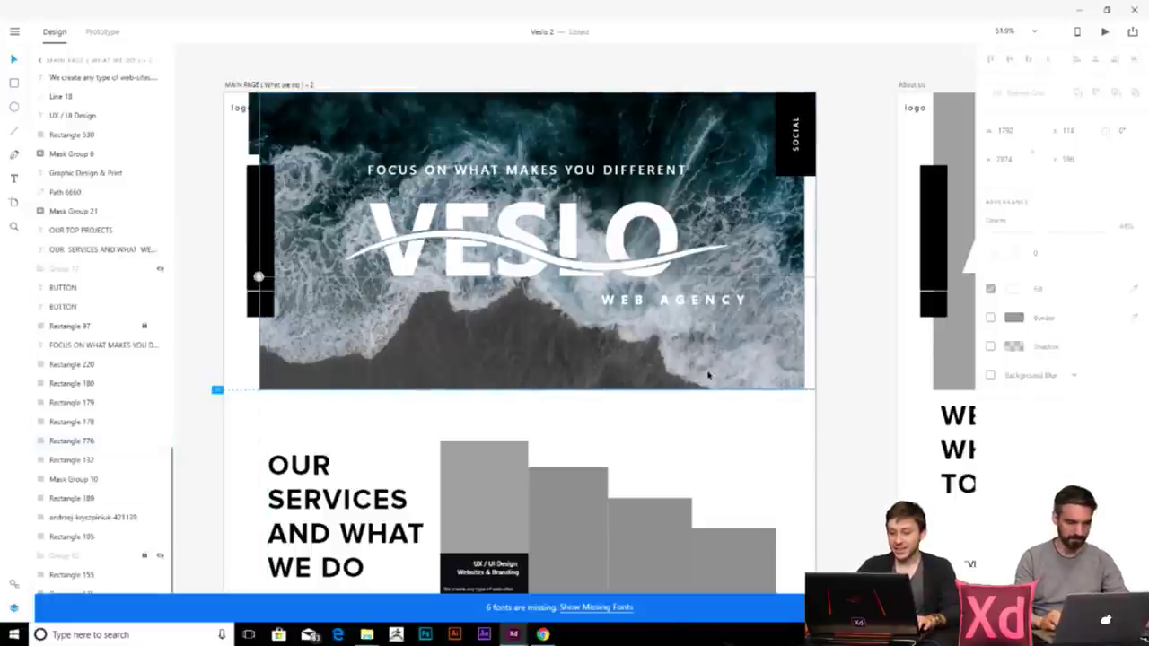
- Nudge the masked hero image and its photo so they fill the hero area, then deselect
left_click(952, 270)
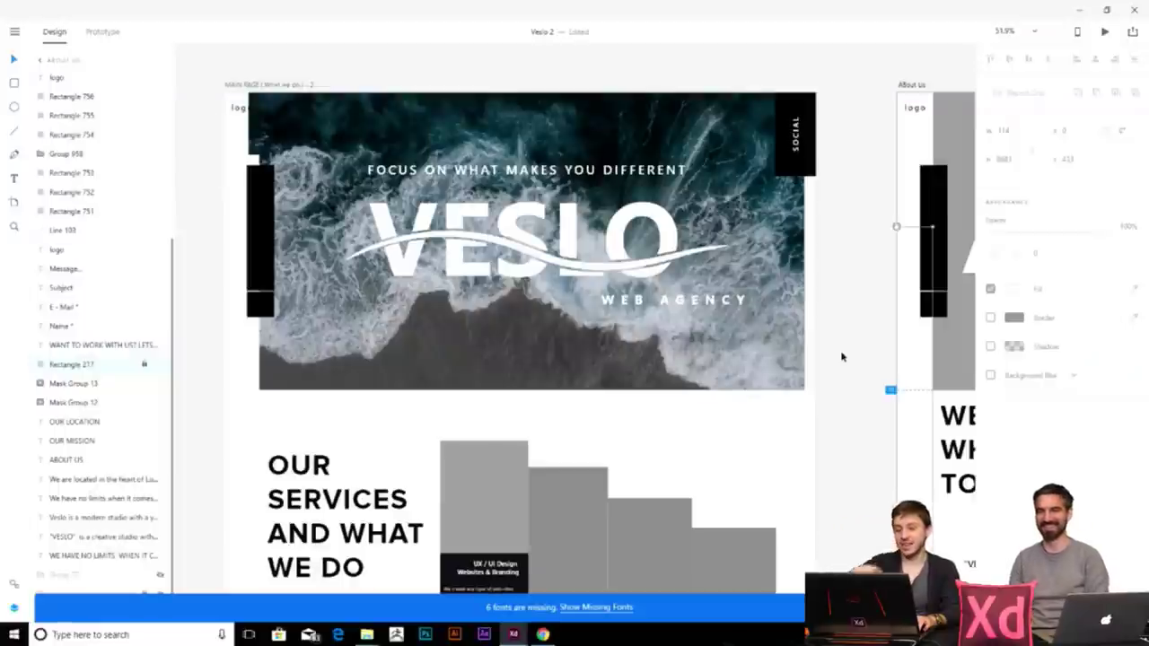
left_click(789, 359)
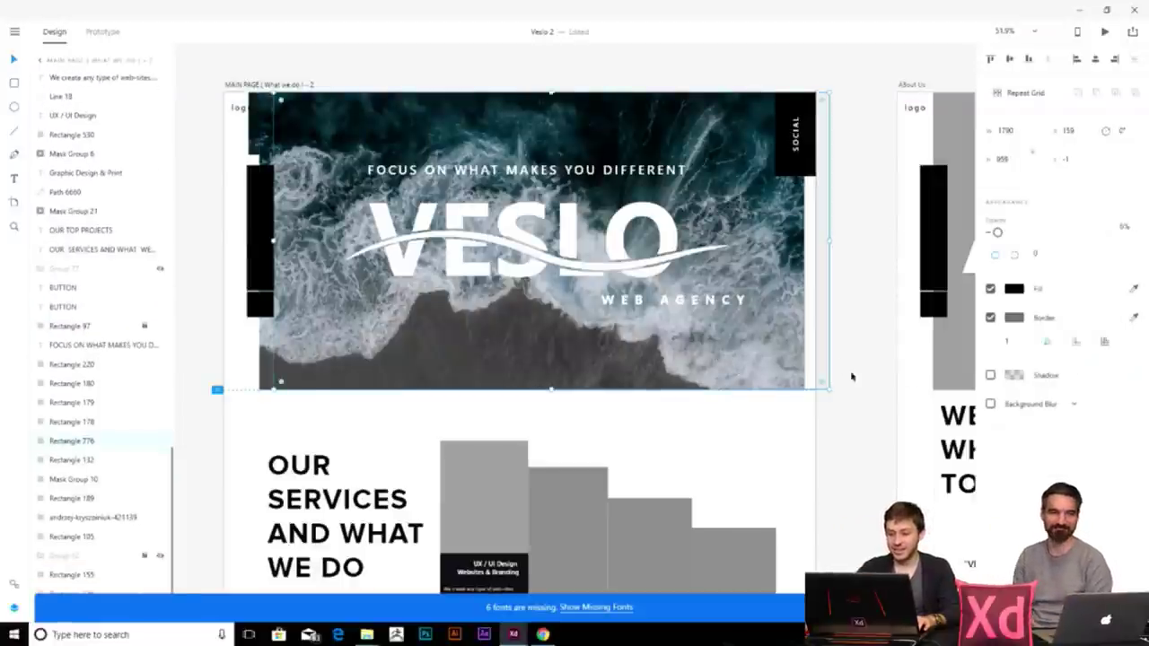
left_click(270, 364)
left_click_drag(270, 364, 273, 361)
key("shift+Right")
key("shift+Right")
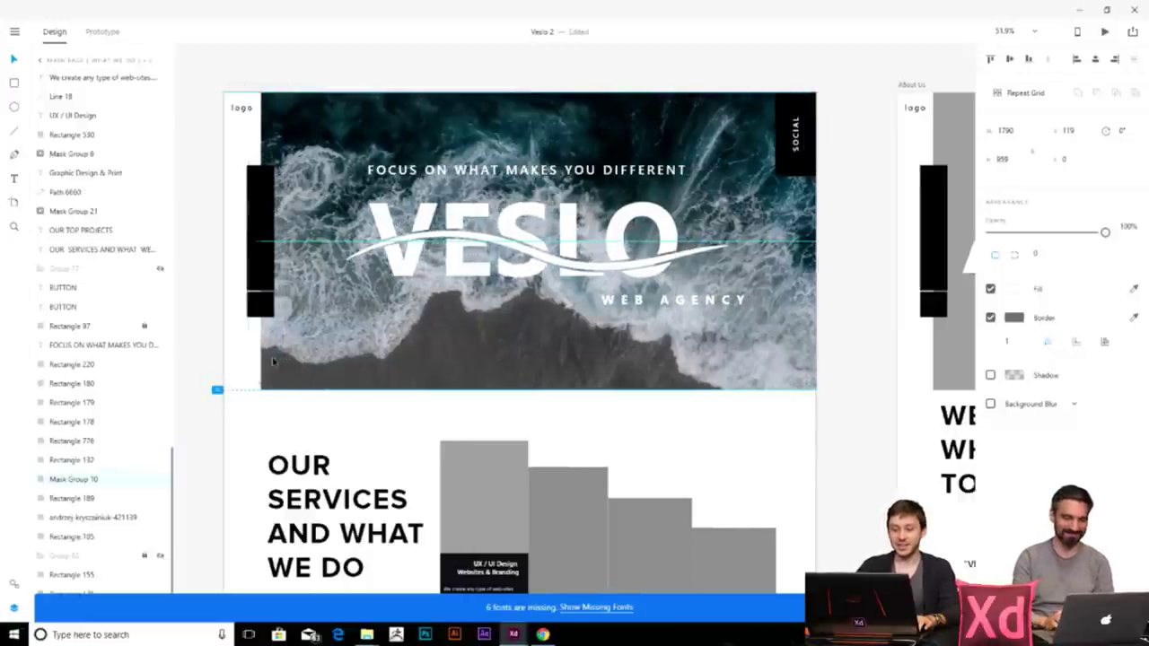
left_click(593, 362)
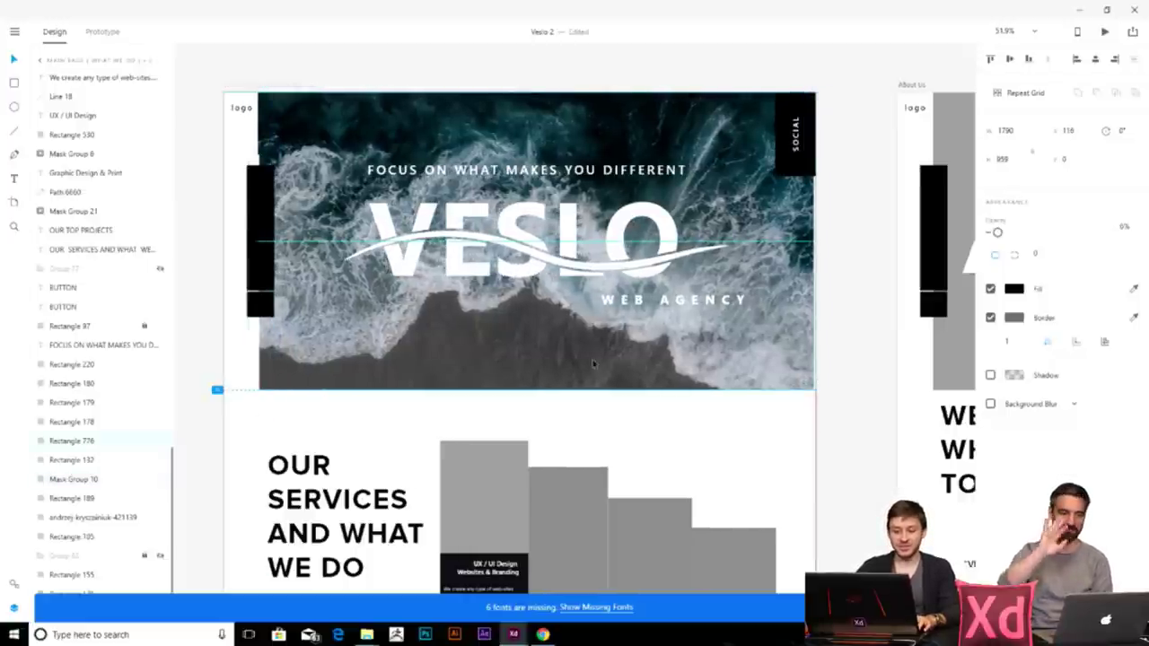
left_click_drag(590, 358, 509, 362)
key("Escape")
left_click_drag(273, 362, 275, 362)
left_click(489, 344)
key("Escape")
left_click(847, 346)
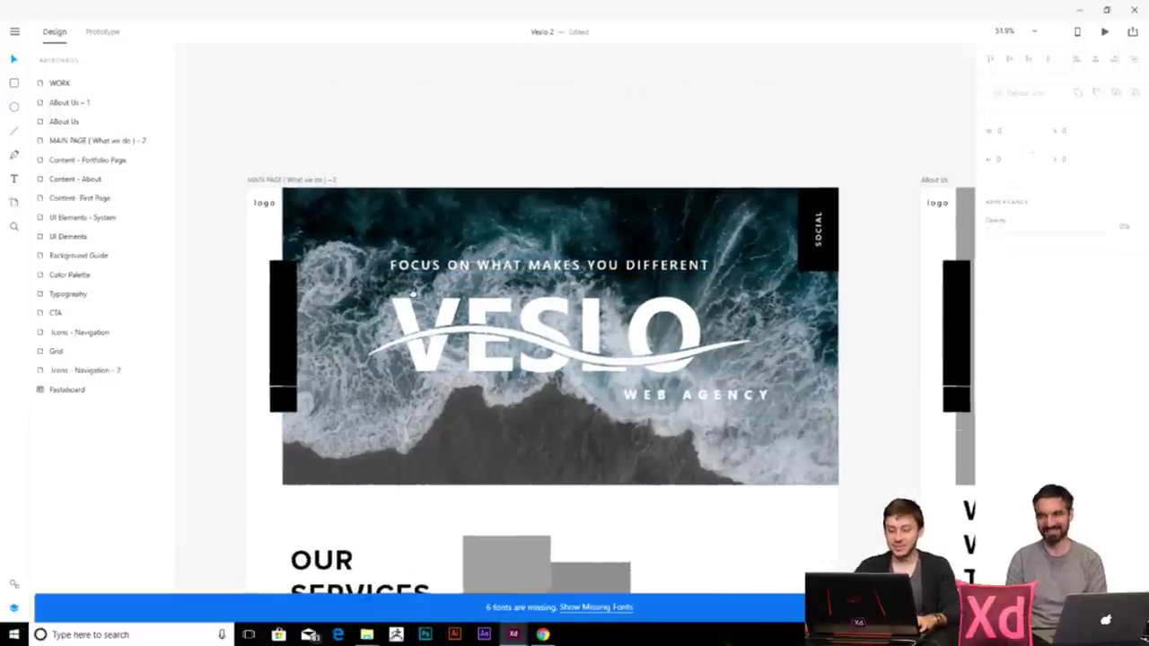
- Select the circular V logo (Veslo Short Logo) in the style guide
scroll(304, 314, "up", 2)
scroll(304, 314, "up", 3)
left_click(260, 159)
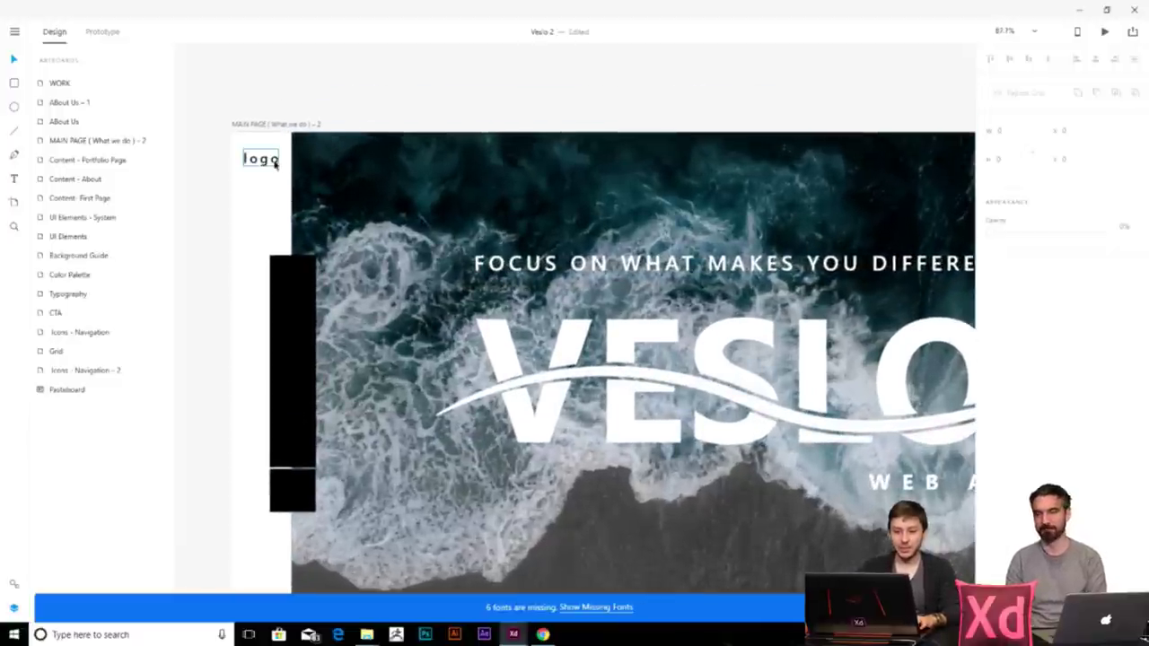
key("Escape")
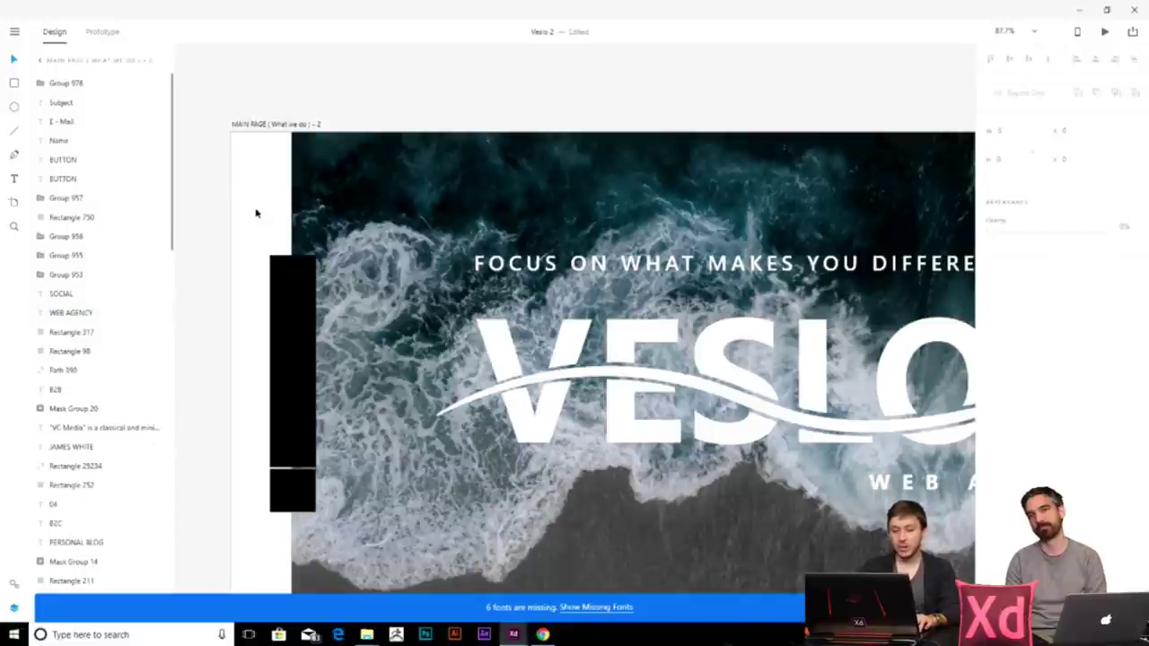
scroll(257, 213, "down", 5)
left_click_drag(257, 213, 548, 326)
scroll(548, 327, "up", 6)
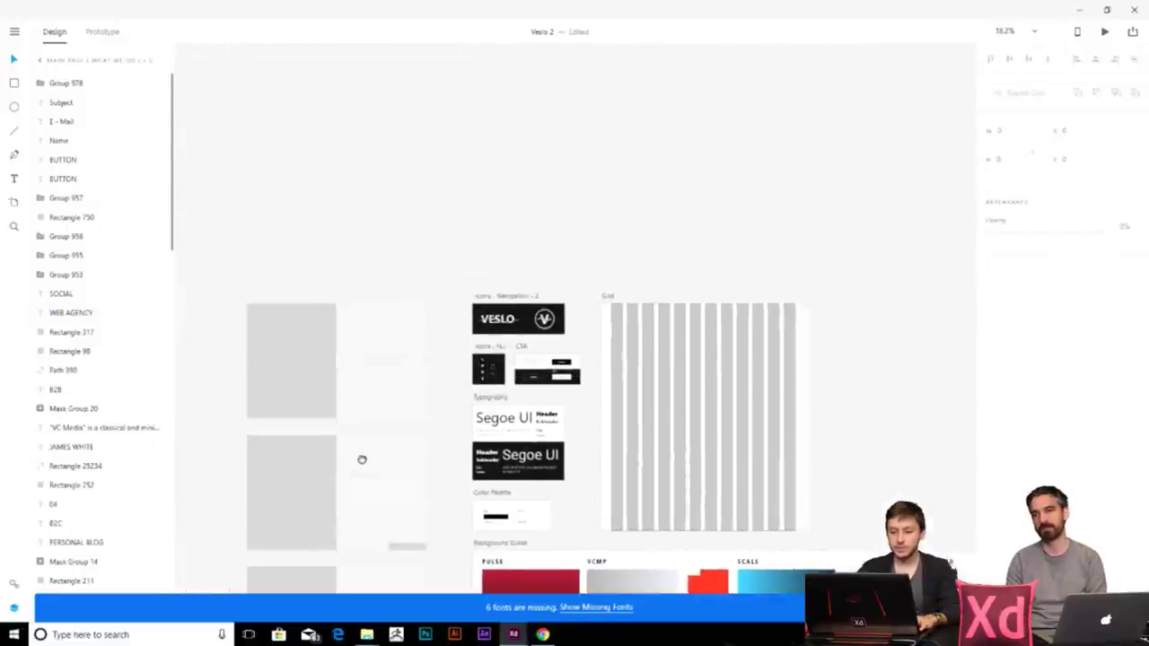
scroll(504, 330, "up", 3)
left_click(506, 356)
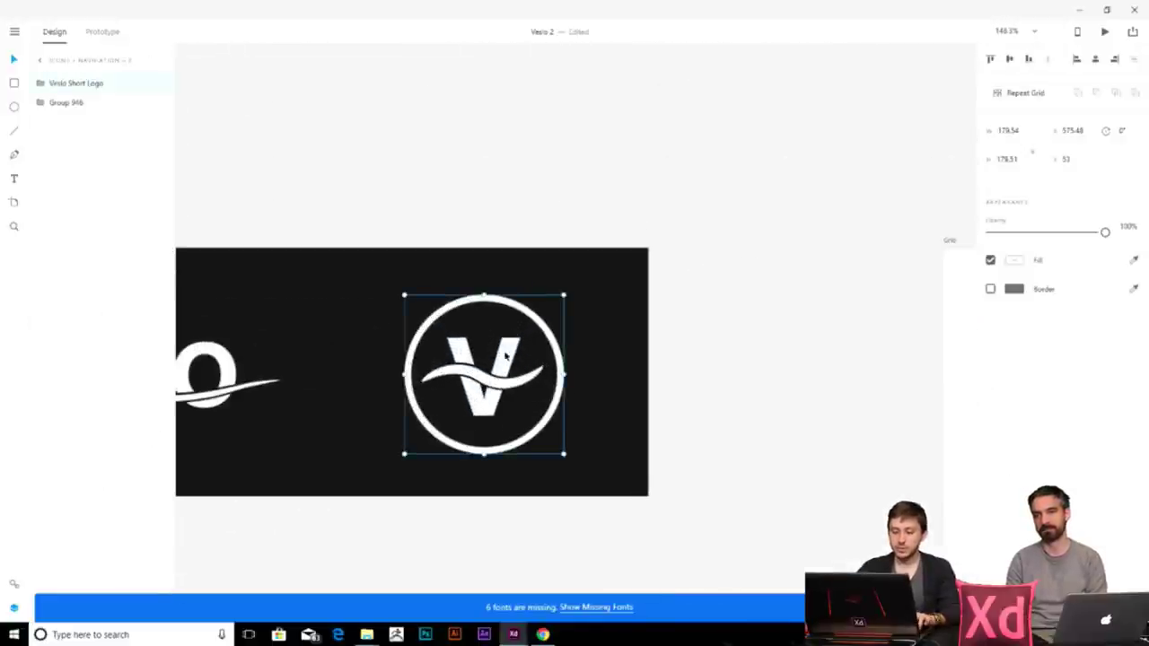
- Place the V logo copy on the pasteboard left of the MAIN PAGE artboard
scroll(614, 397, "down", 10)
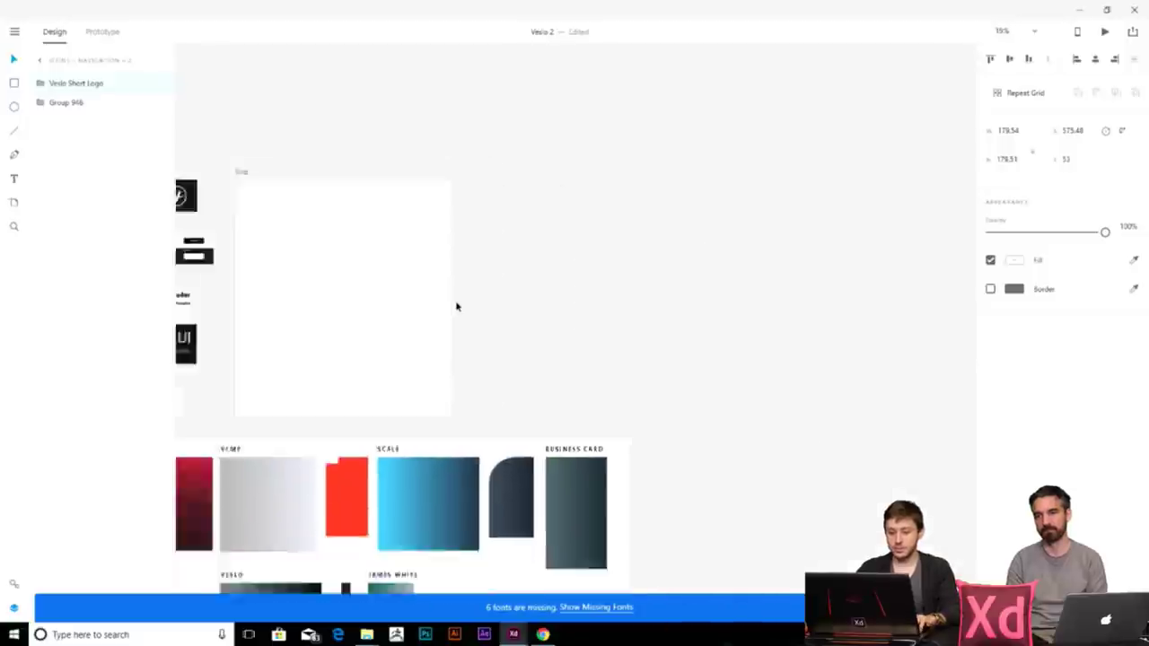
left_click(807, 363)
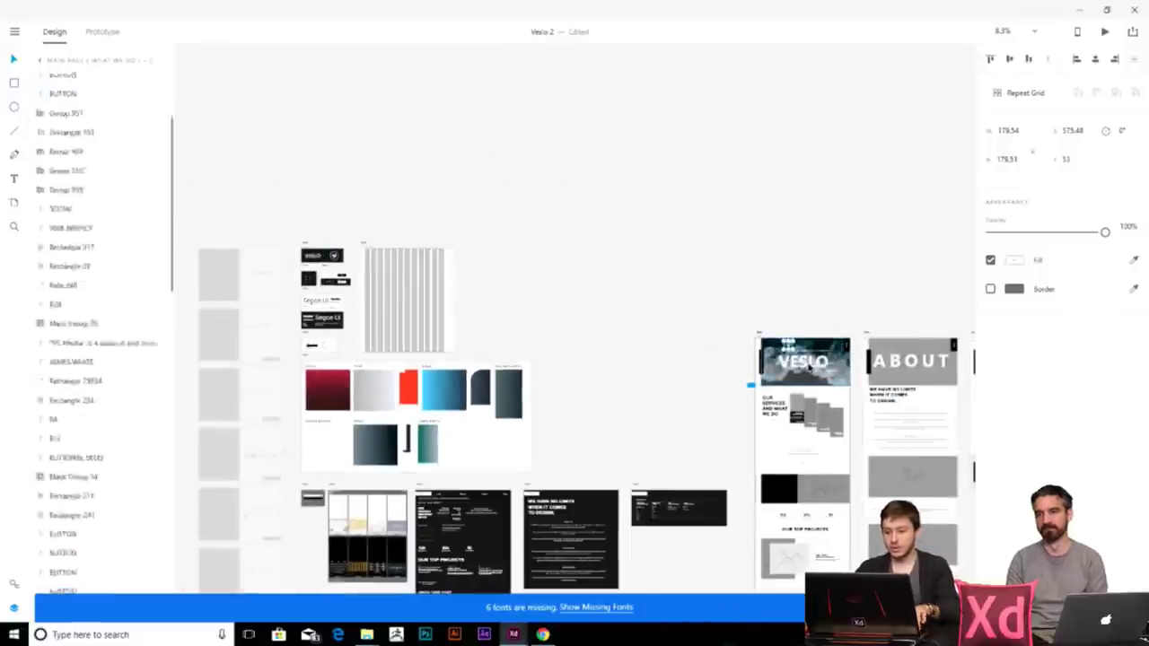
scroll(818, 359, "up", 1)
scroll(818, 359, "up", 4)
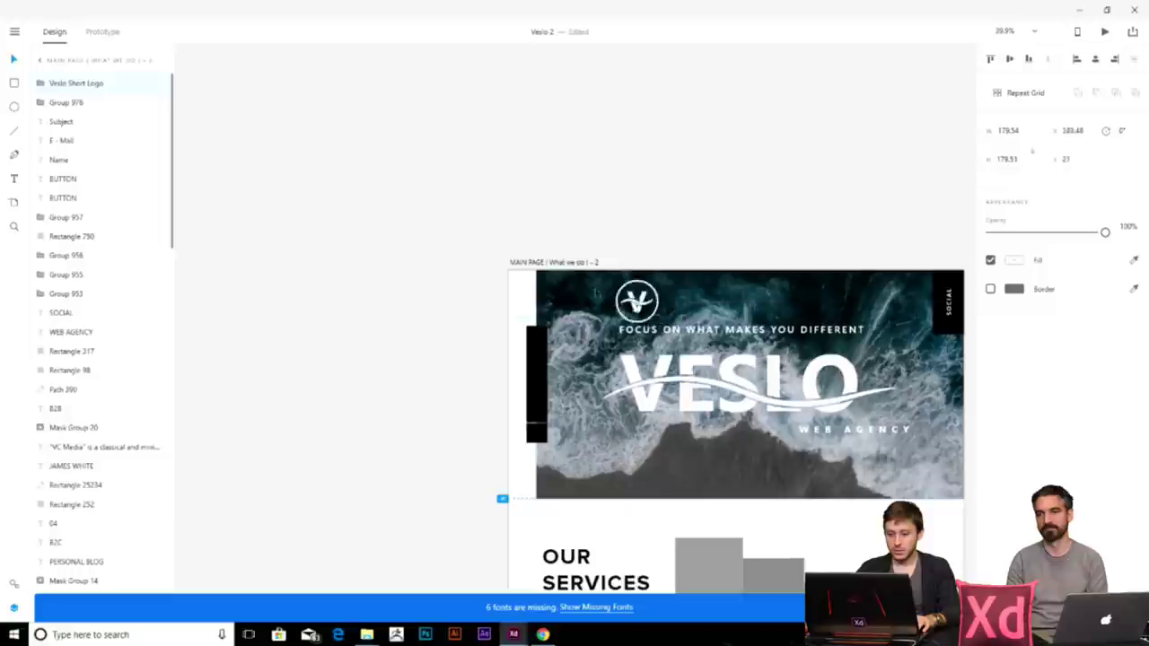
scroll(535, 292, "up", 4)
left_click_drag(525, 312, 346, 281)
left_click(272, 266)
scroll(328, 278, "down", 4)
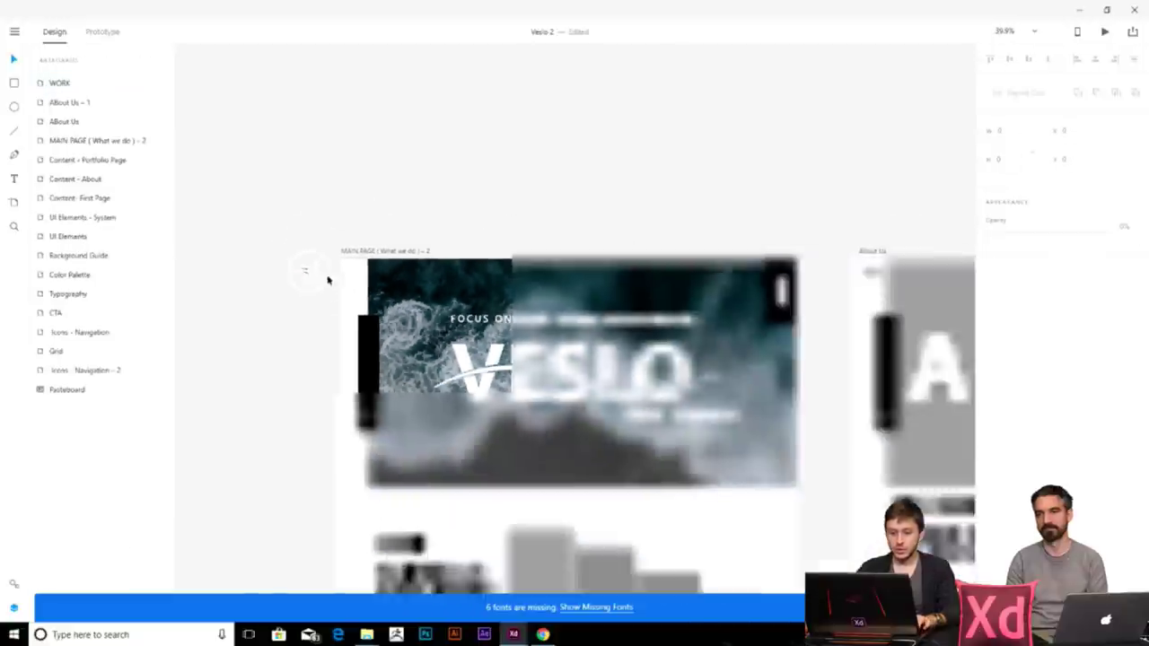
left_click(730, 376)
scroll(948, 346, "down", 5)
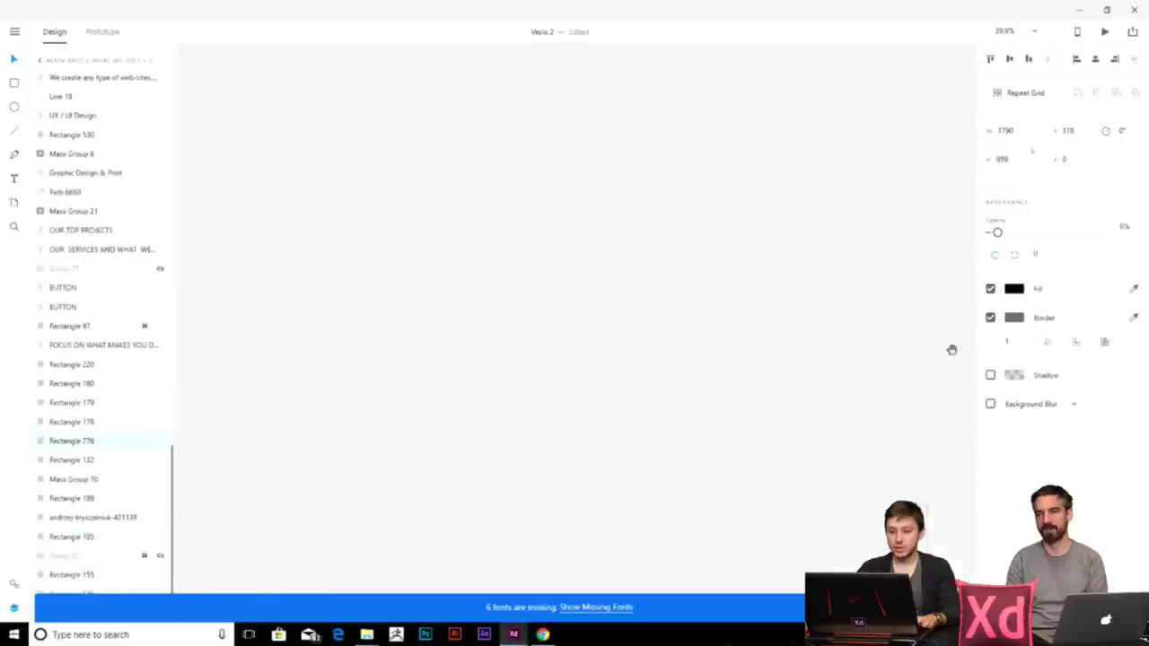
scroll(802, 301, "left", 5)
scroll(825, 323, "up", 5)
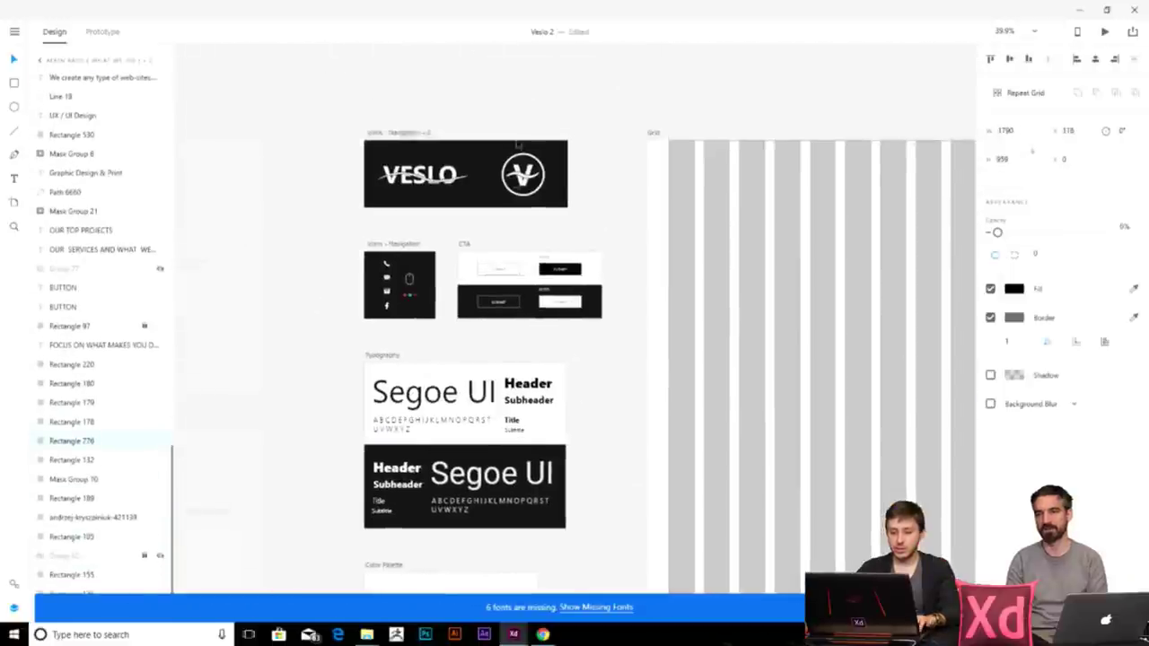
scroll(541, 283, "up", 4)
scroll(541, 283, "up", 2)
- Set the fill of the logo's V shape and swoosh to black (000000)
left_click(539, 278, "ctrl")
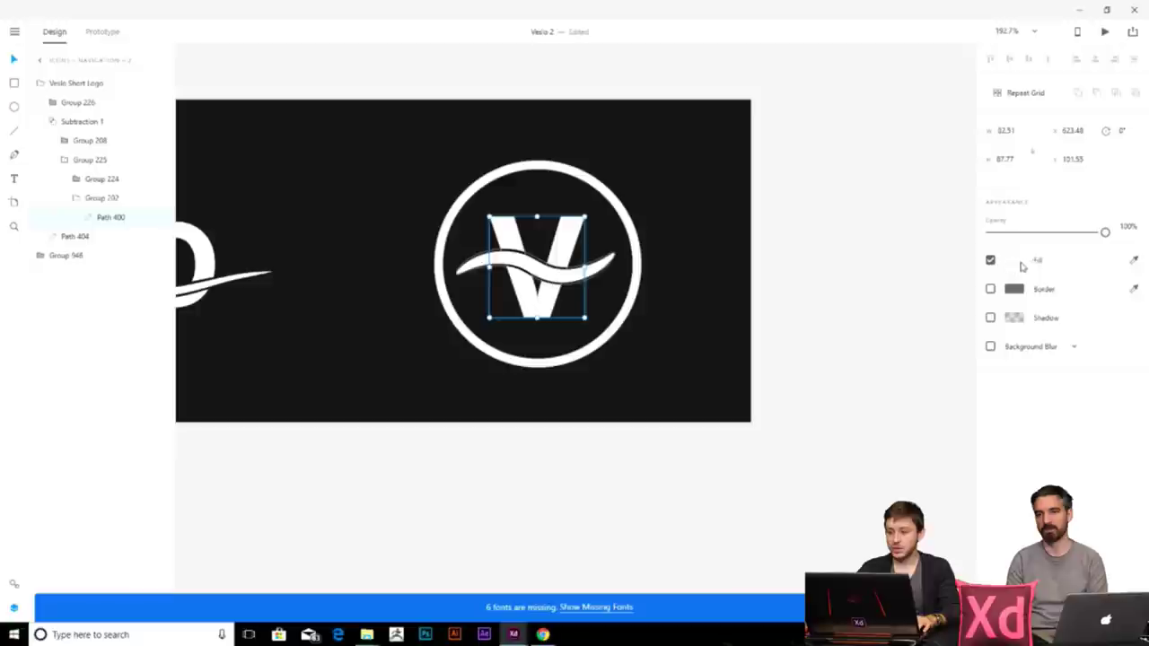
left_click(1013, 261)
type("000000")
key("Return")
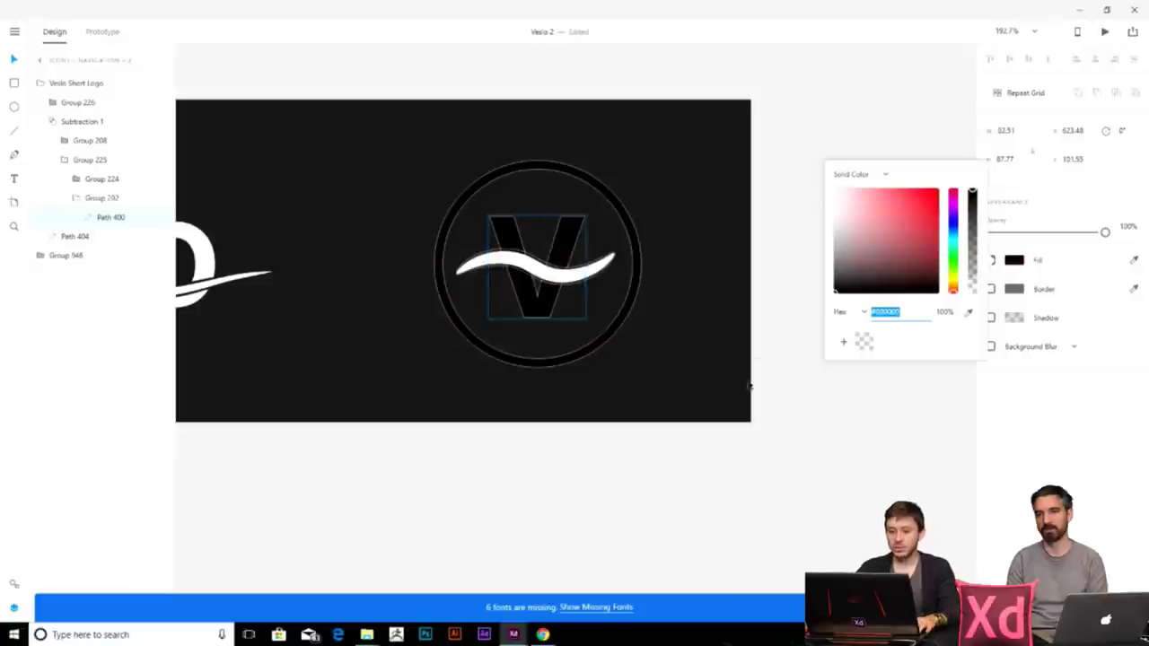
left_click(741, 378)
left_click(556, 274, "ctrl")
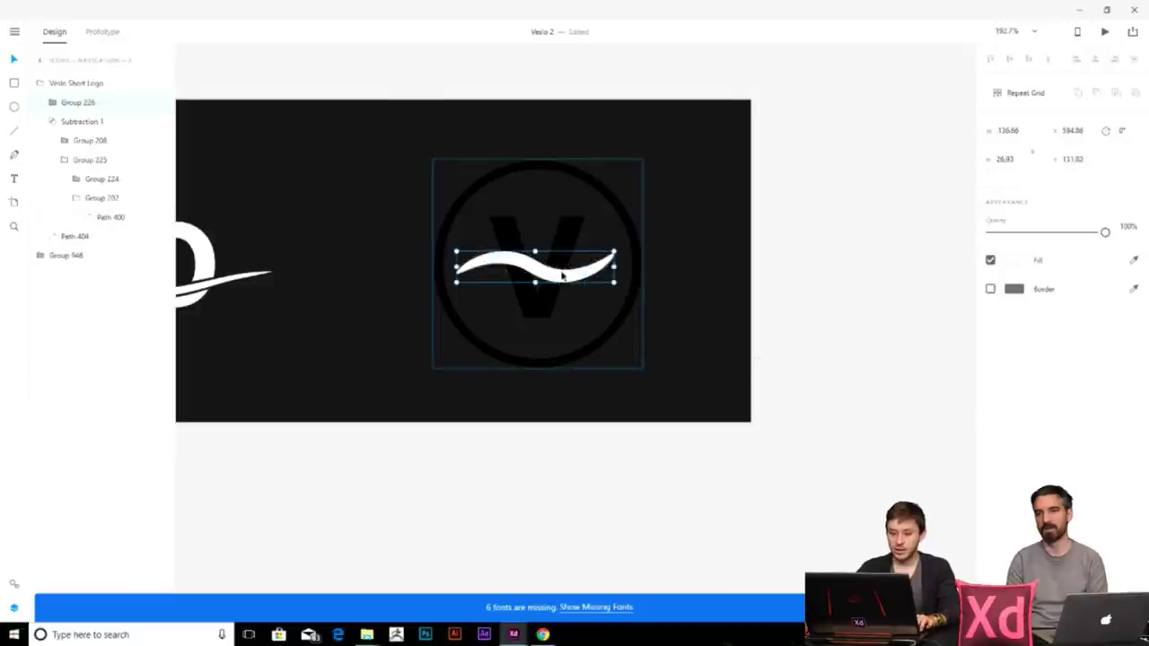
left_click(1012, 260)
type("000000")
key("Return")
left_click(871, 464)
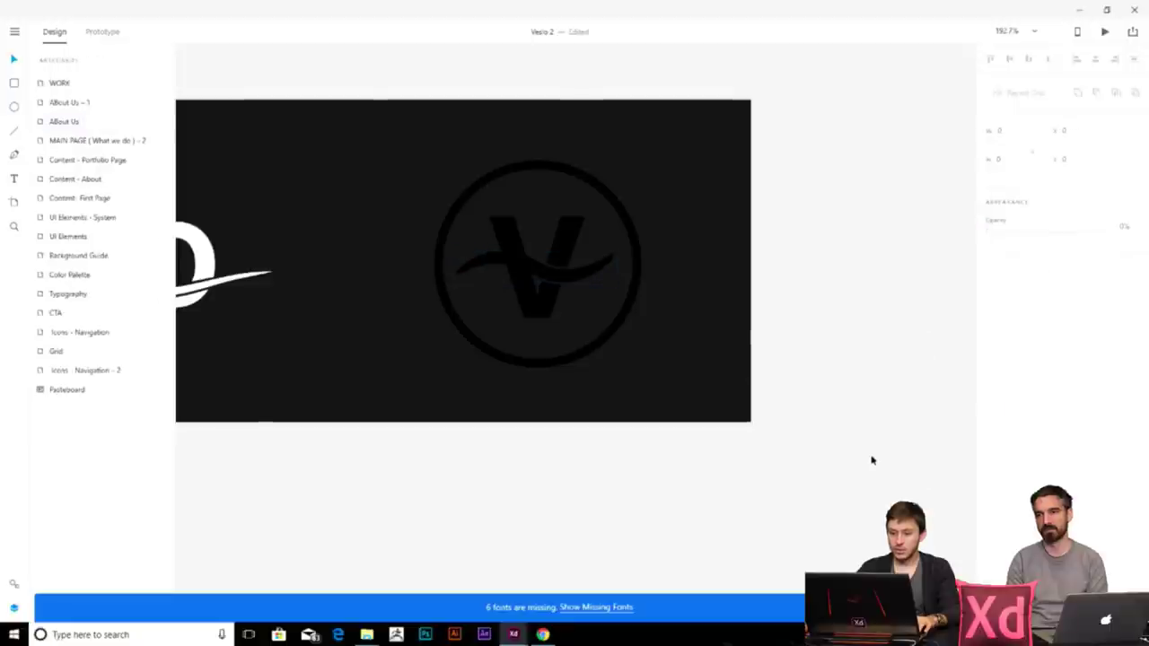
- Delete the small path at the logo's centre, then reselect the whole V logo
left_click(517, 254)
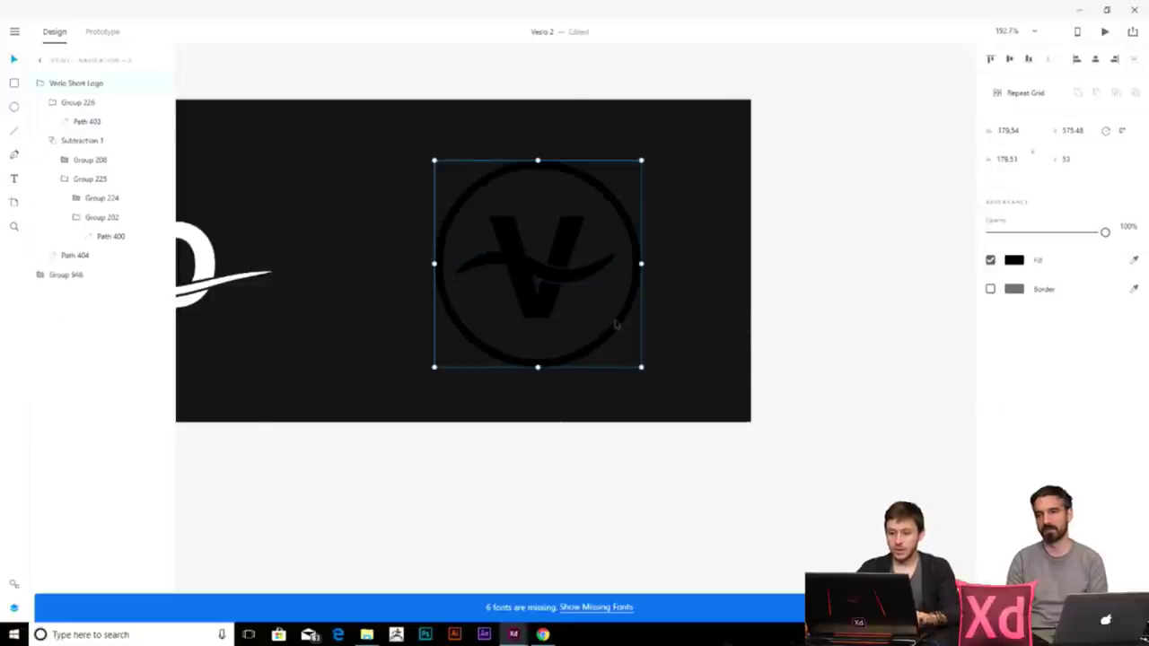
double_click(512, 255)
key("Delete")
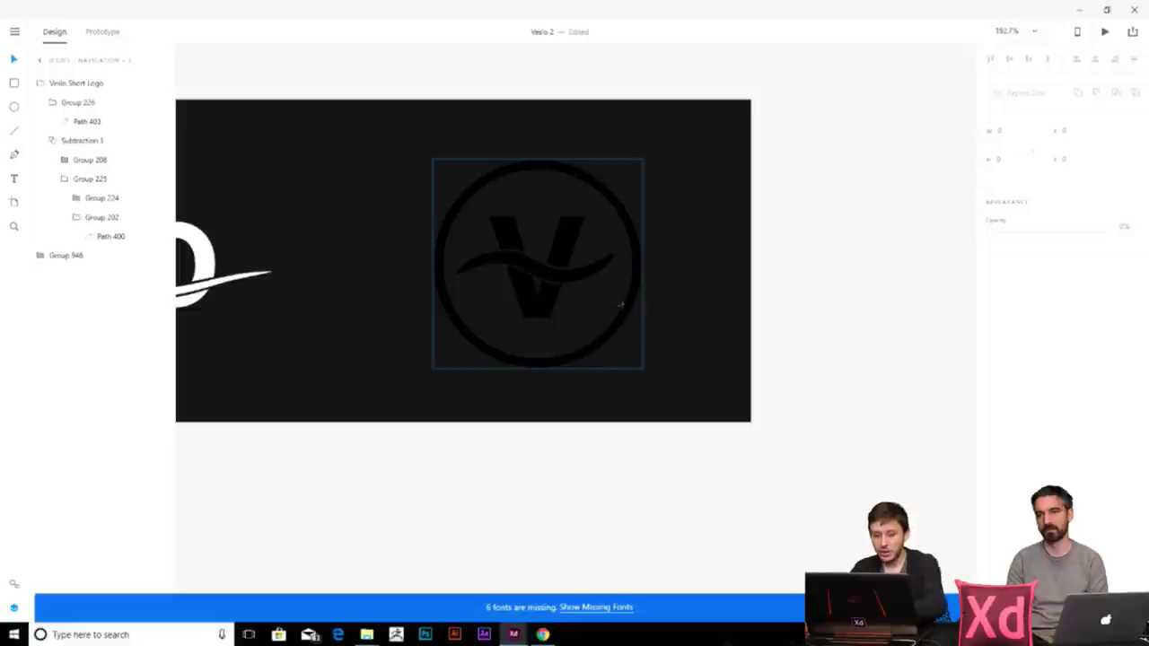
scroll(769, 287, "down", 3)
key("Escape")
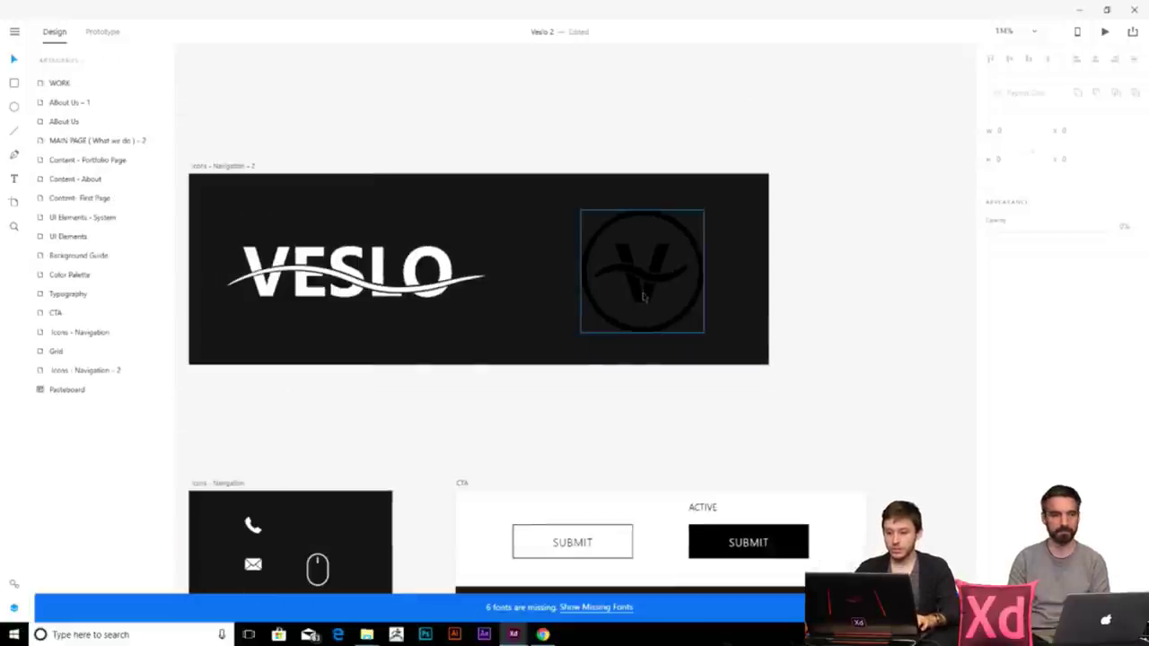
left_click(863, 374)
left_click(642, 302)
left_click_drag(820, 380, 619, 255)
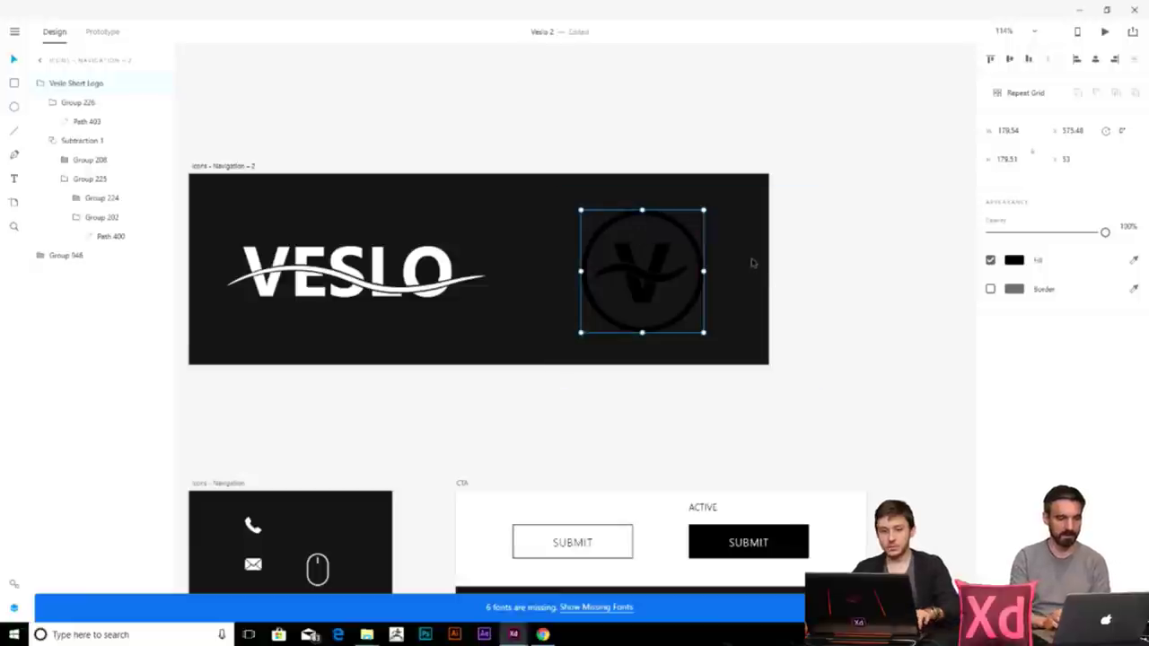
scroll(752, 262, "down", 10)
scroll(428, 259, "up", 3)
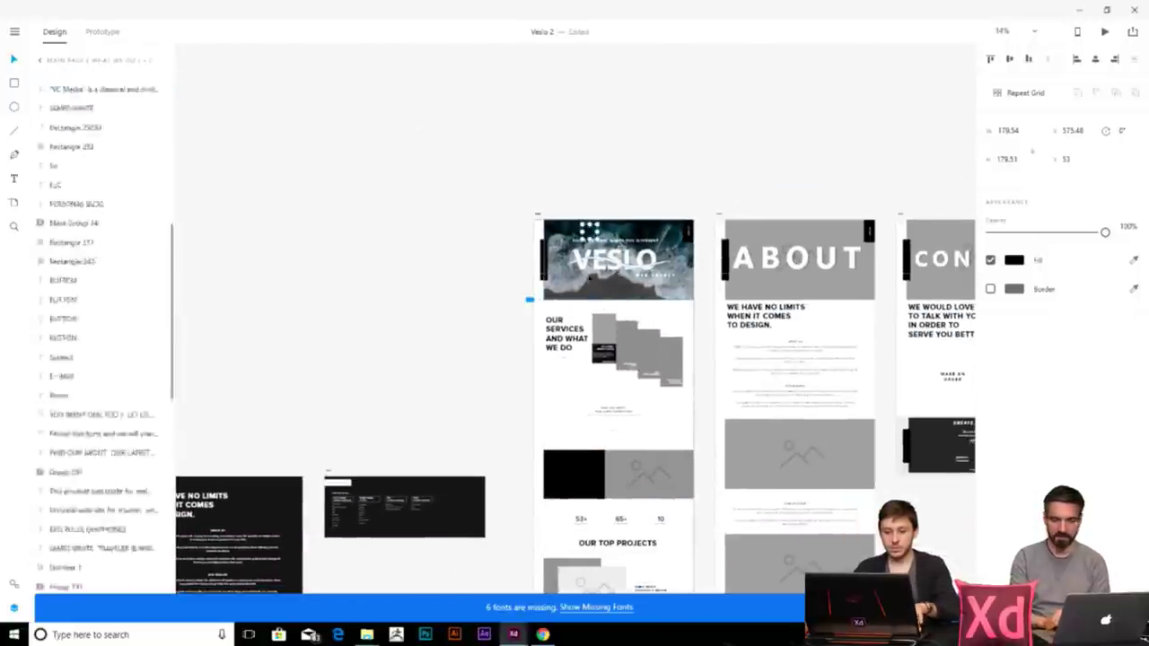
- Move the V logo to the main page's top-left corner, shrink it and nudge it up
scroll(582, 235, "up", 5)
left_click_drag(615, 220, 366, 206)
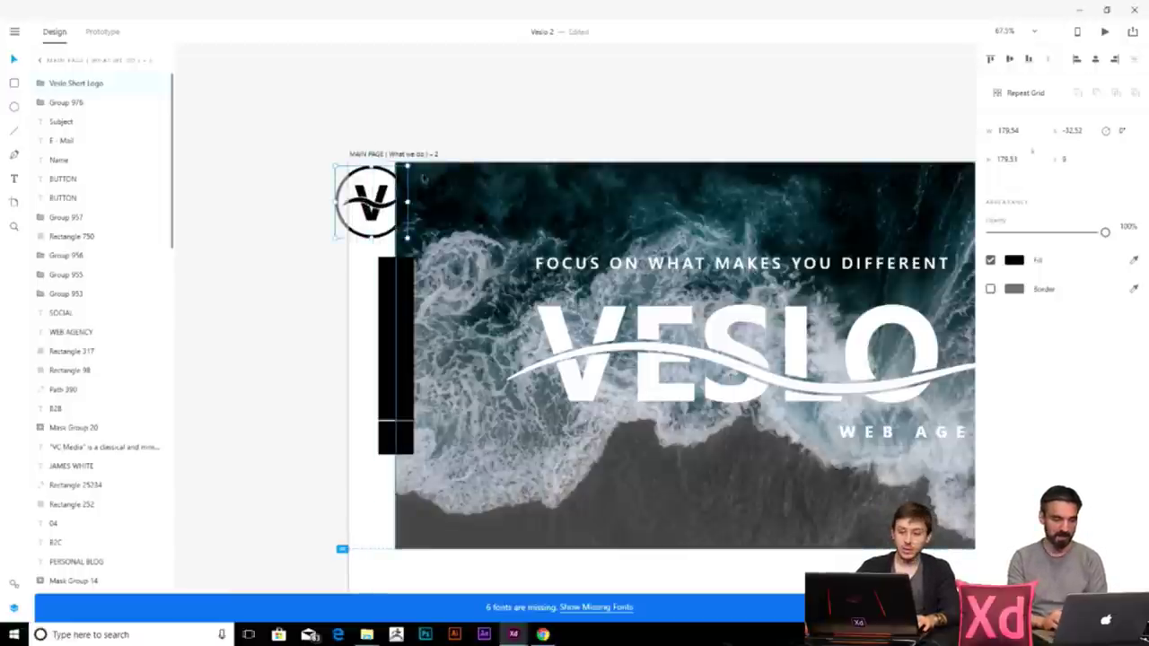
left_click_drag(408, 167, 386, 187)
key("shift+Up")
key("shift+Up")
key("shift+Up")
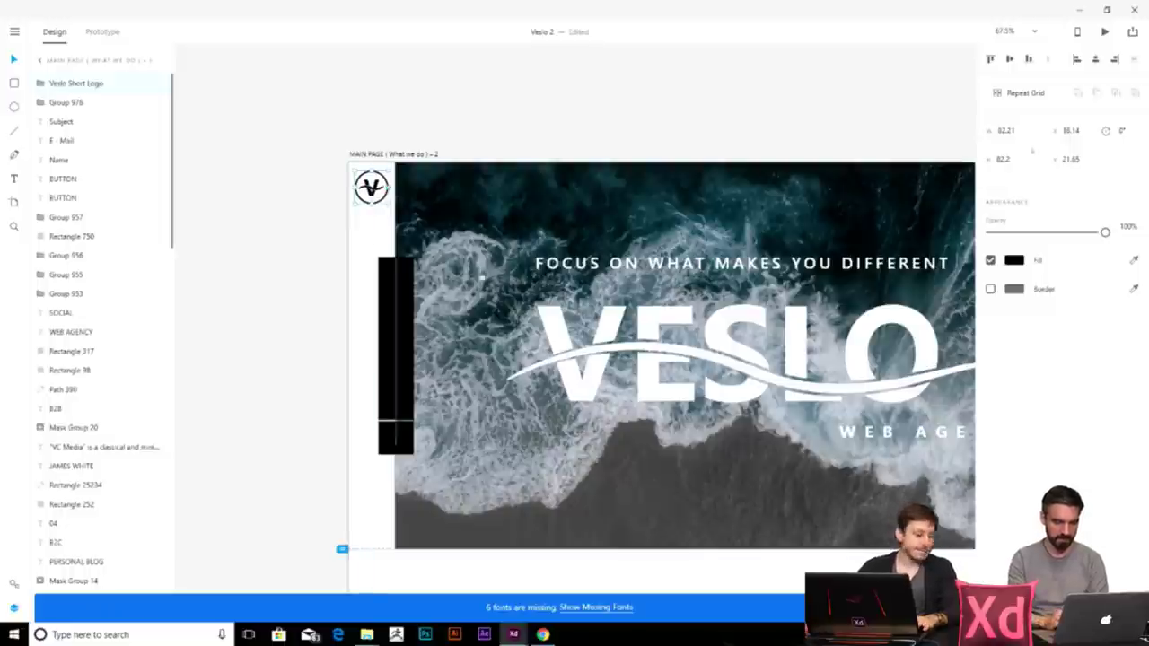
- Draw a short horizontal line on the black bar
scroll(432, 234, "down", 2)
scroll(432, 235, "right", 3)
scroll(399, 200, "left", 3)
scroll(400, 199, "up", 5)
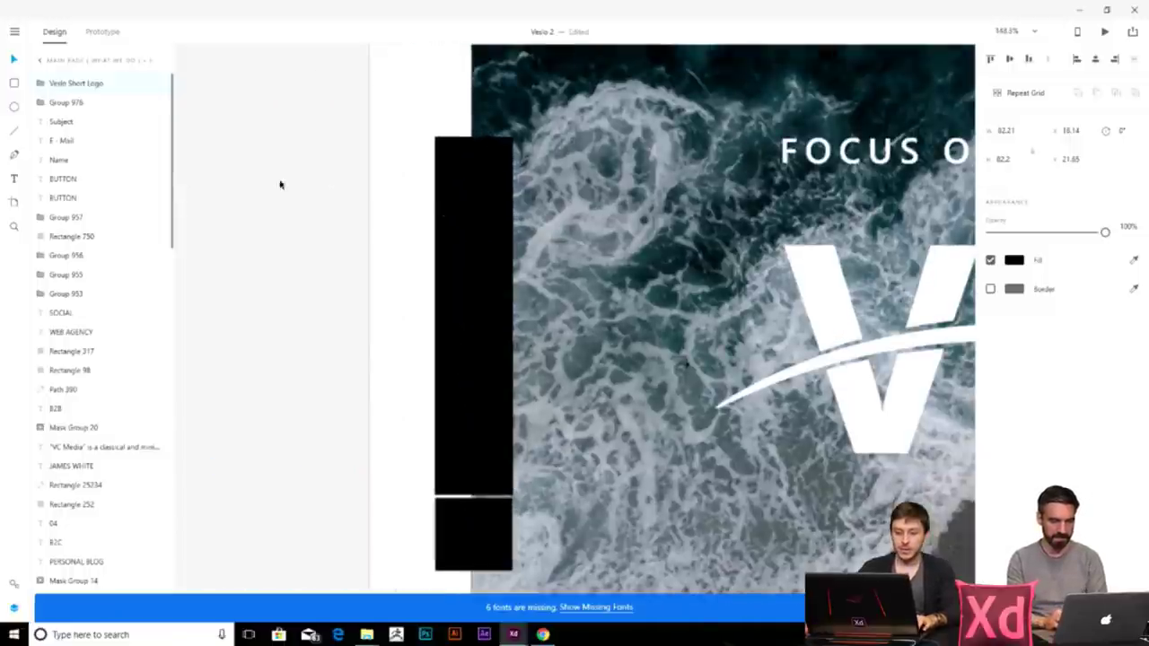
left_click(8, 131)
scroll(477, 157, "up", 3)
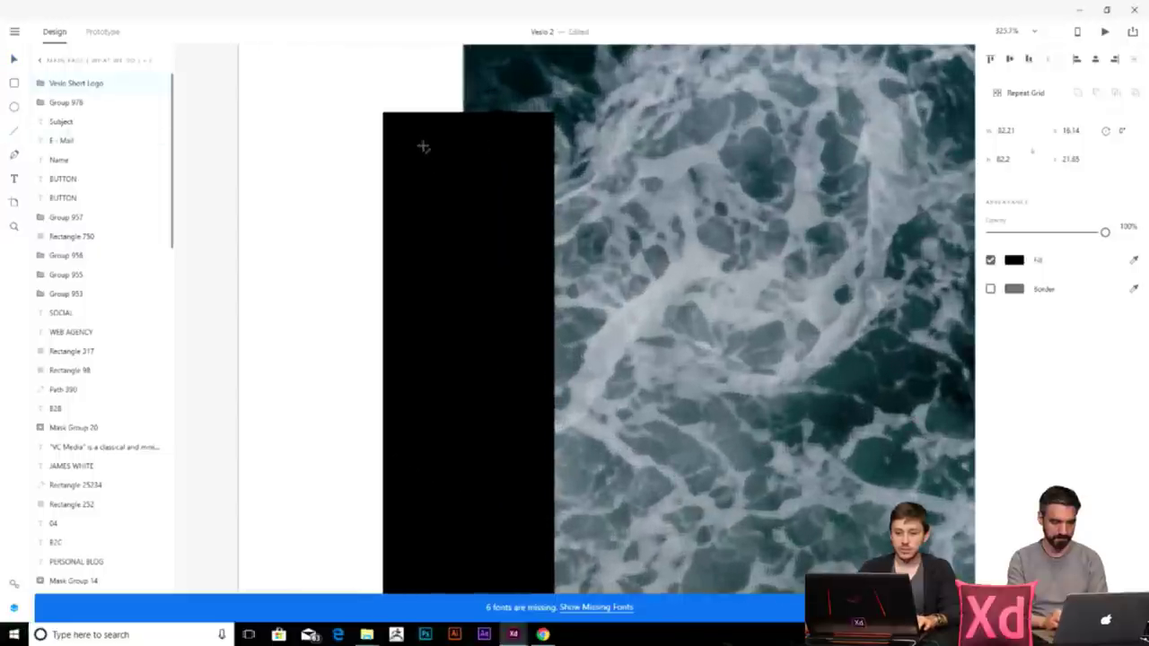
left_click_drag(421, 146, 473, 145)
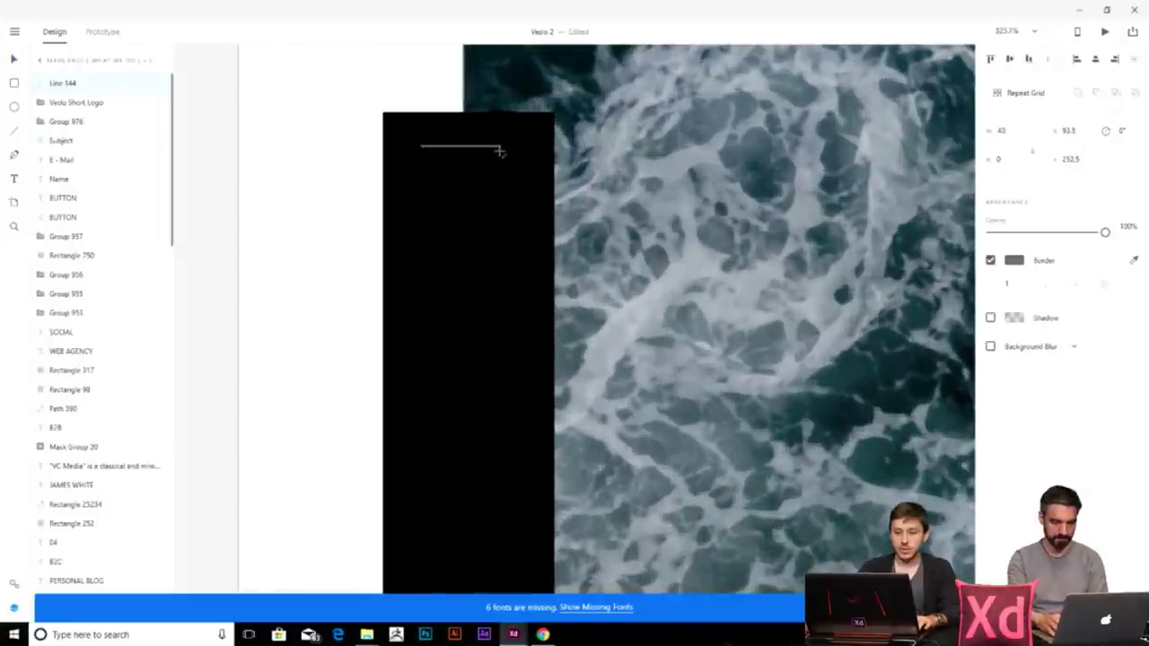
- Duplicate the line into three evenly spaced lines with border width 2
key("v")
left_click(318, 144)
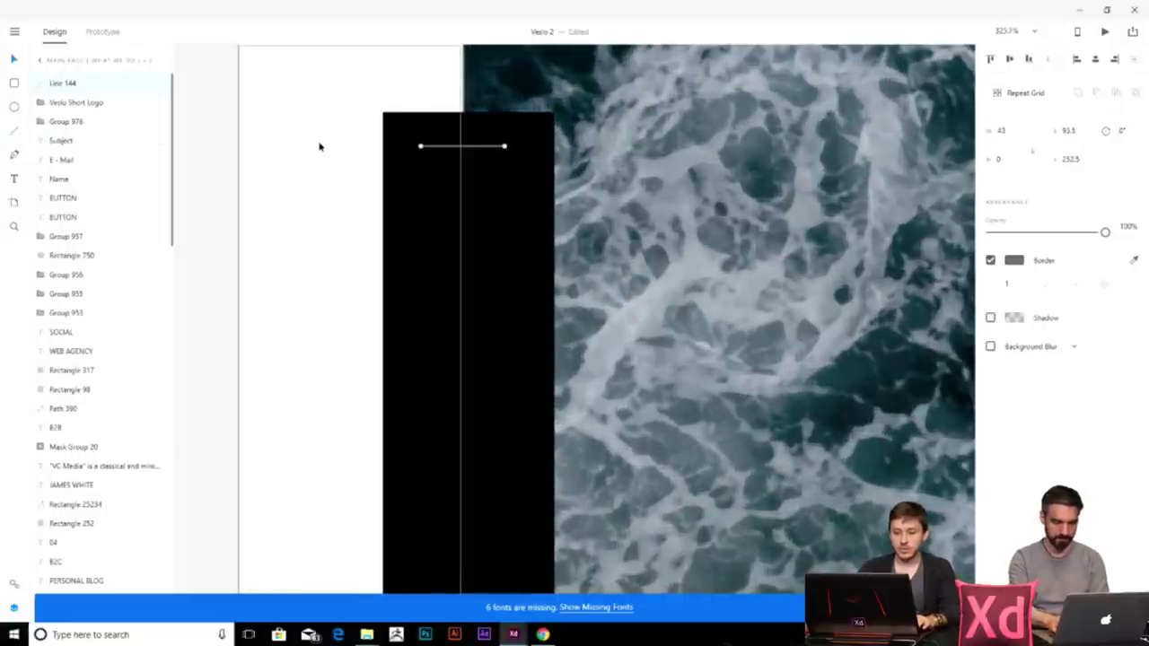
left_click(489, 147)
key("ctrl+d")
mouse_move(488, 146)
left_mouse_down()
mouse_move(501, 161)
mouse_move(455, 163)
left_mouse_up()
left_click(455, 149, "shift")
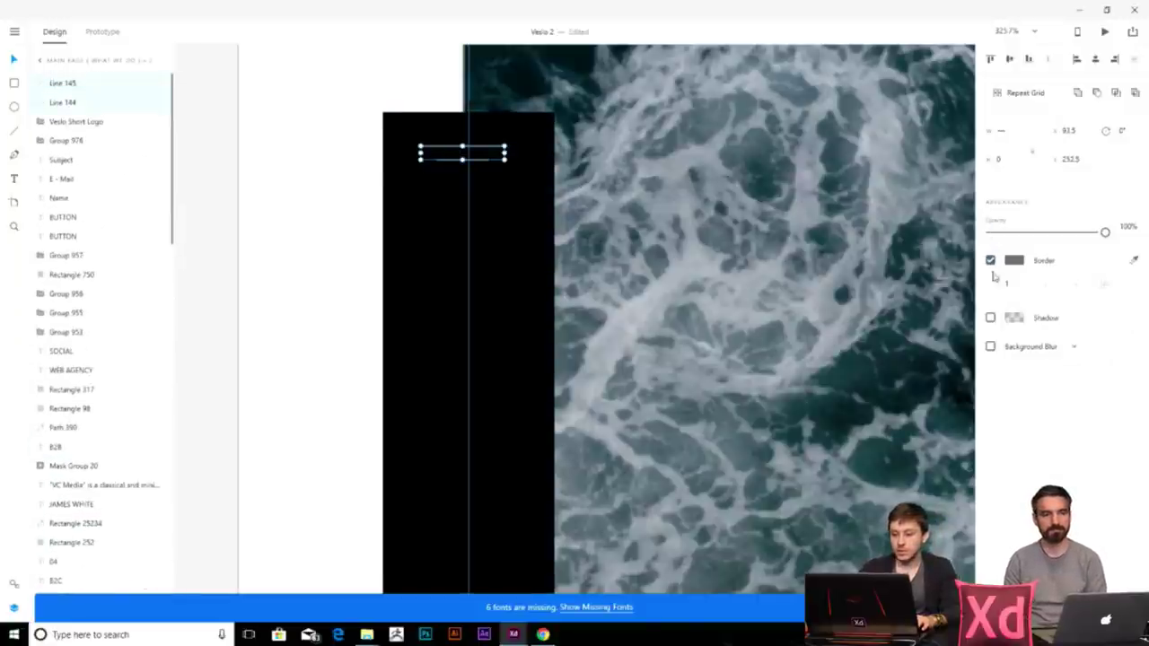
type("2")
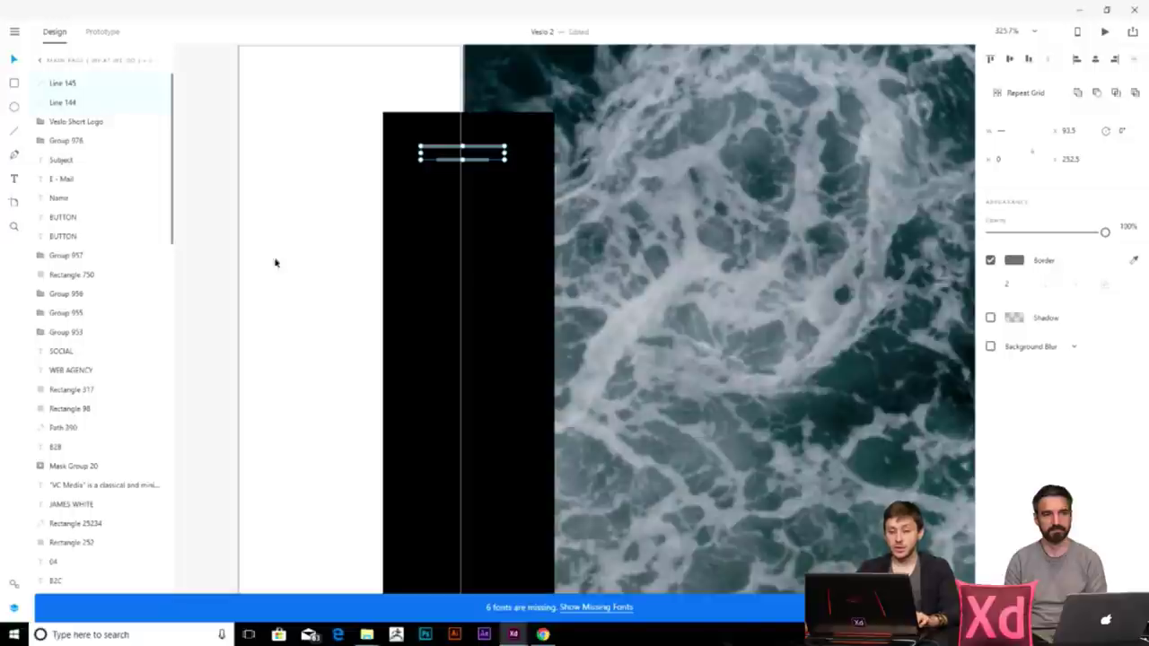
left_click(485, 152)
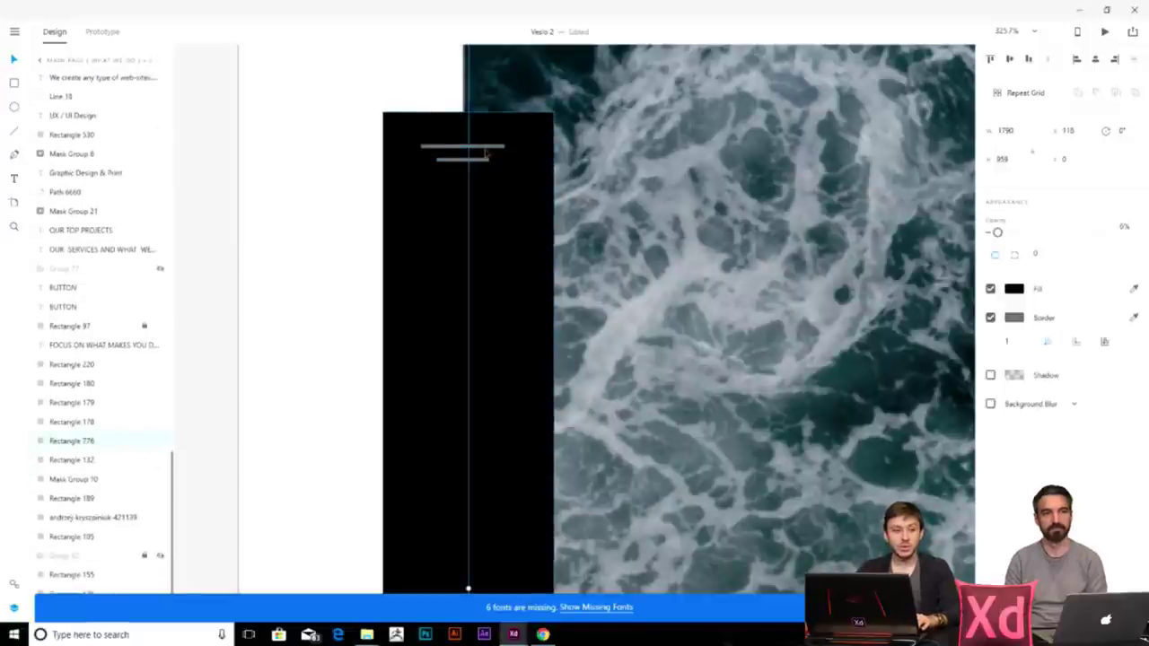
left_click(484, 154)
left_click_drag(489, 153, 489, 180)
left_click(463, 160, "shift")
left_click(462, 145, "shift")
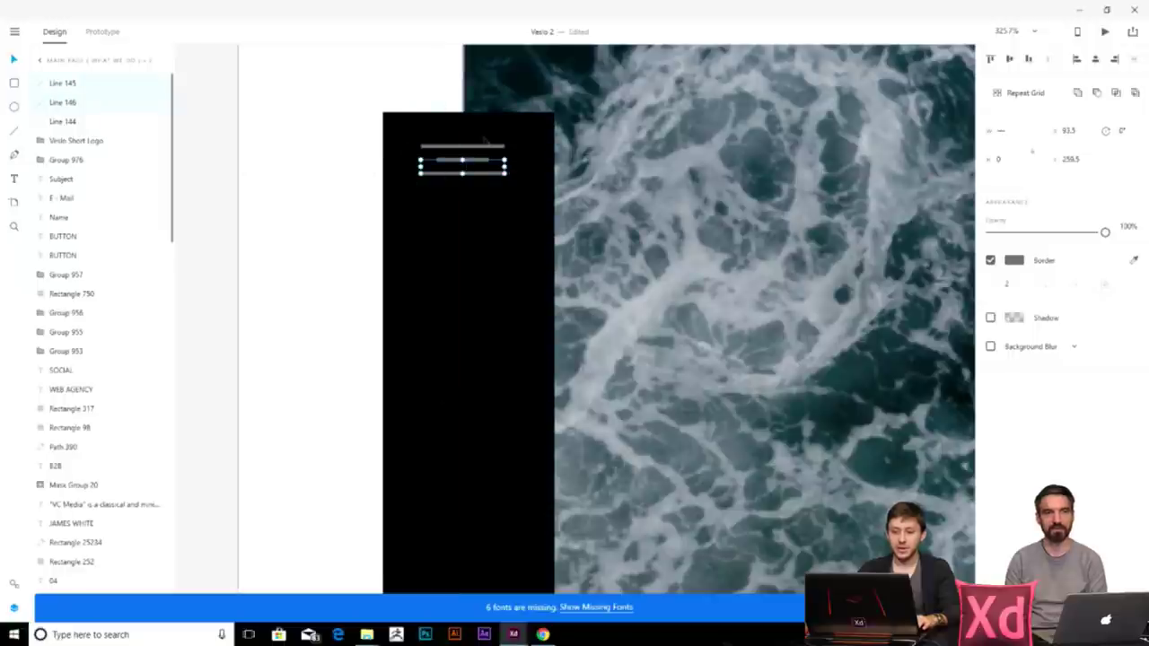
- Make the three menu lines' border colour white (#FFFFFF)
left_click(1014, 260)
type("ffffff")
key("Return")
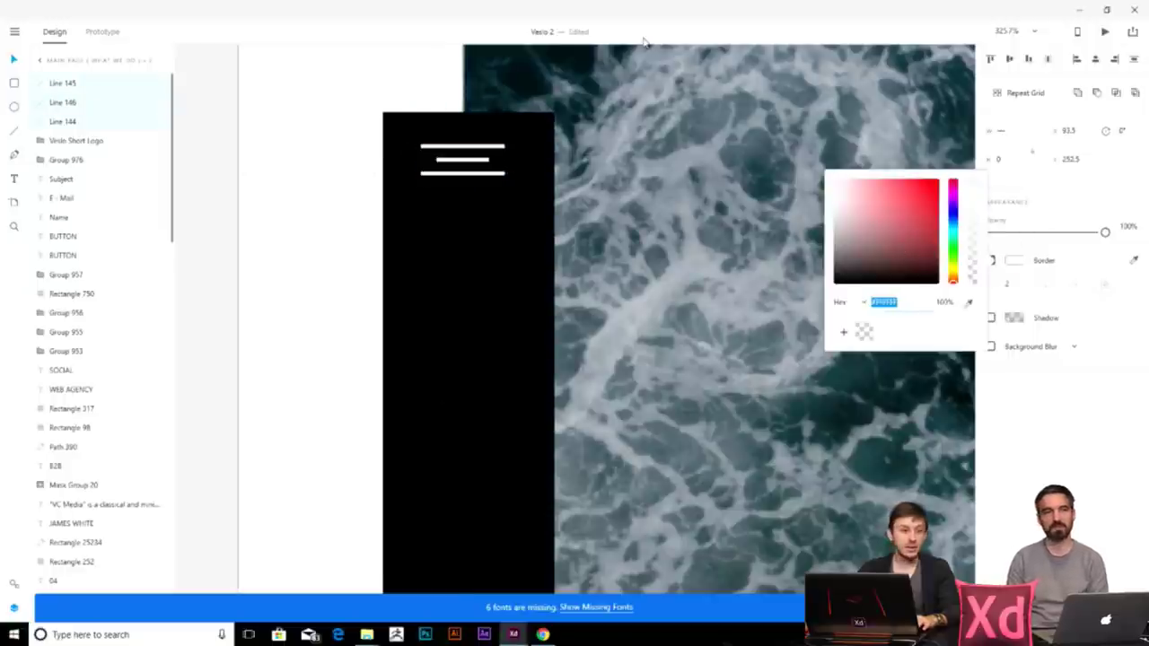
scroll(360, 180, "down", 5)
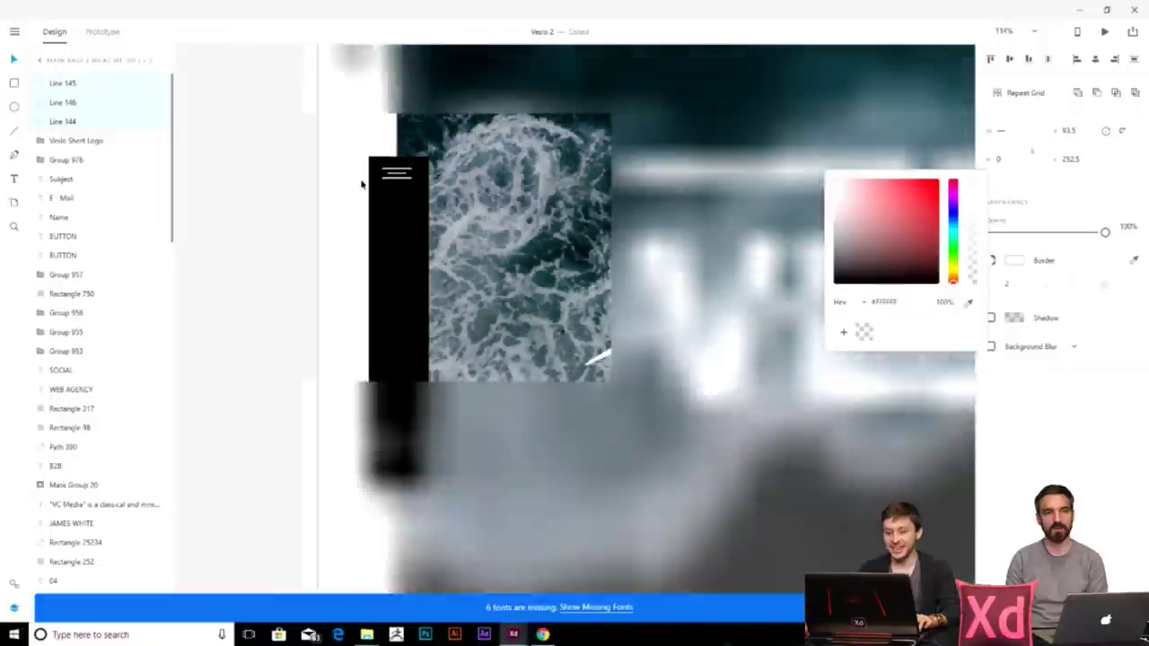
key("Right")
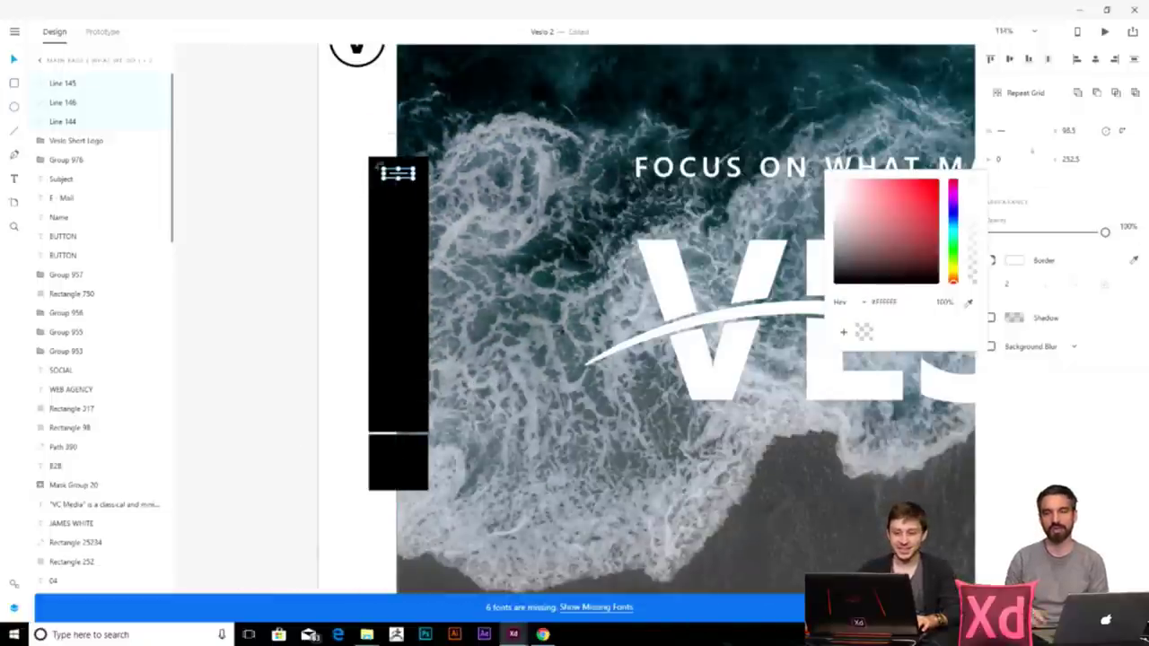
scroll(258, 196, "up", 5)
key("Escape")
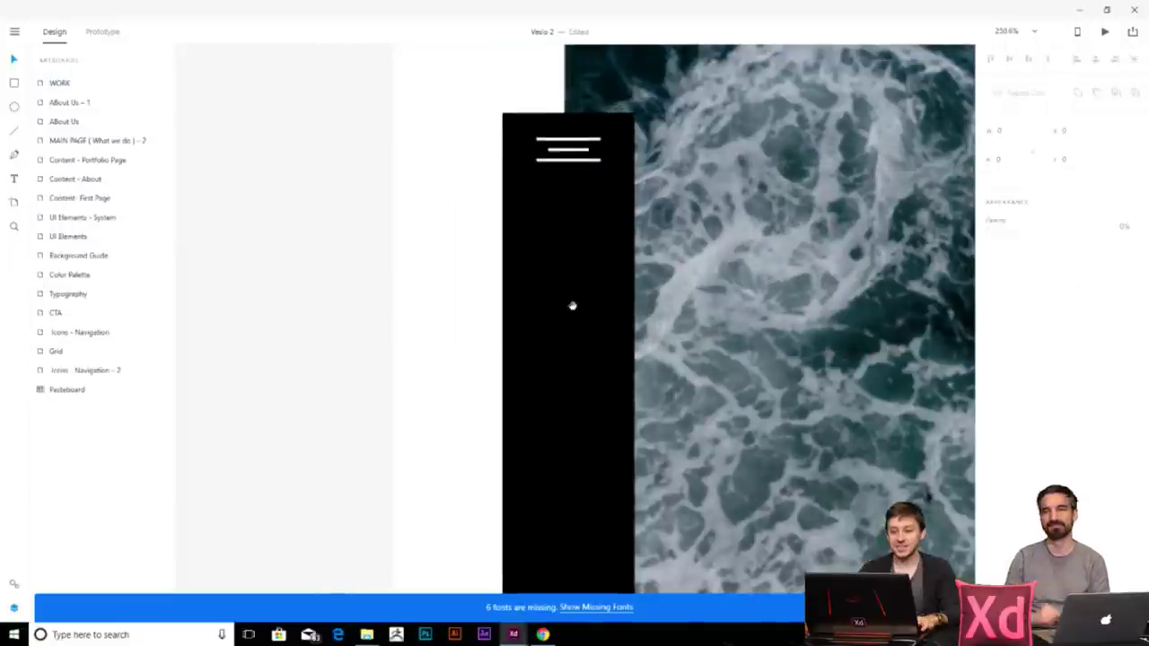
scroll(528, 284, "down", 3)
scroll(503, 215, "up", 3)
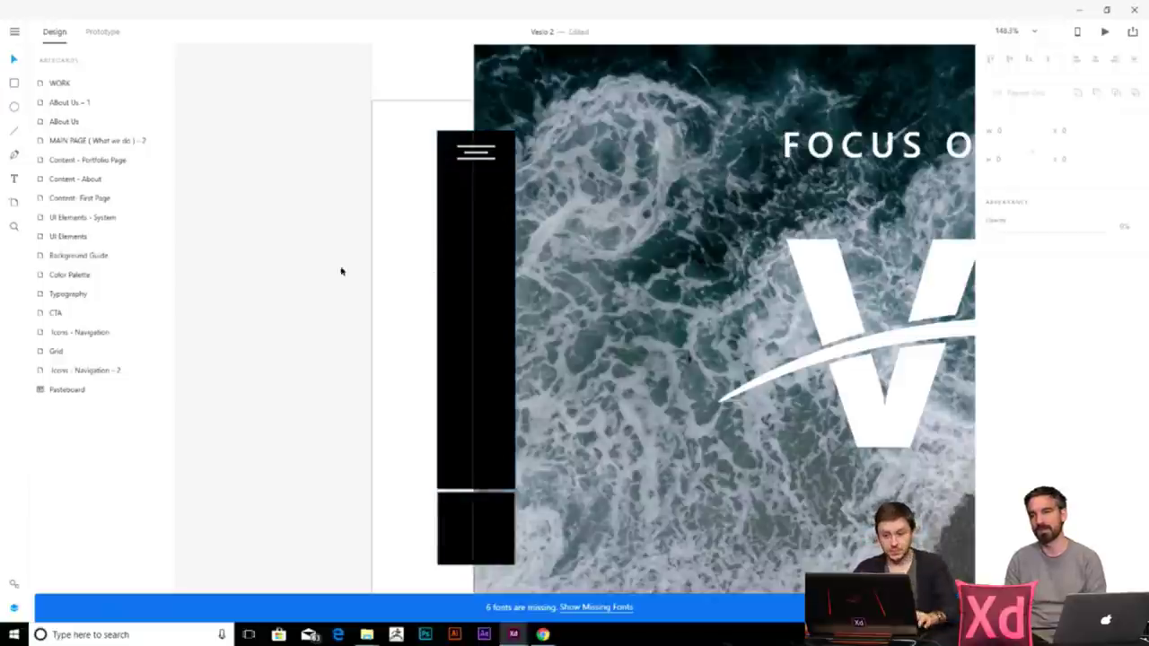
scroll(277, 282, "down", 5)
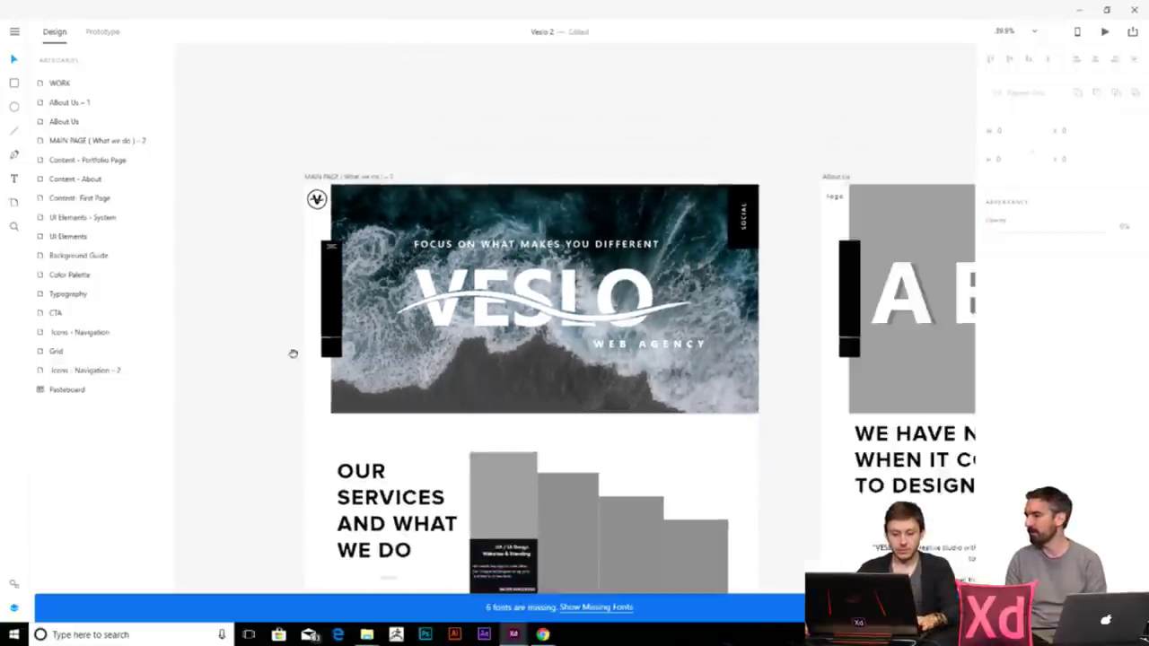
scroll(366, 303, "up", 5)
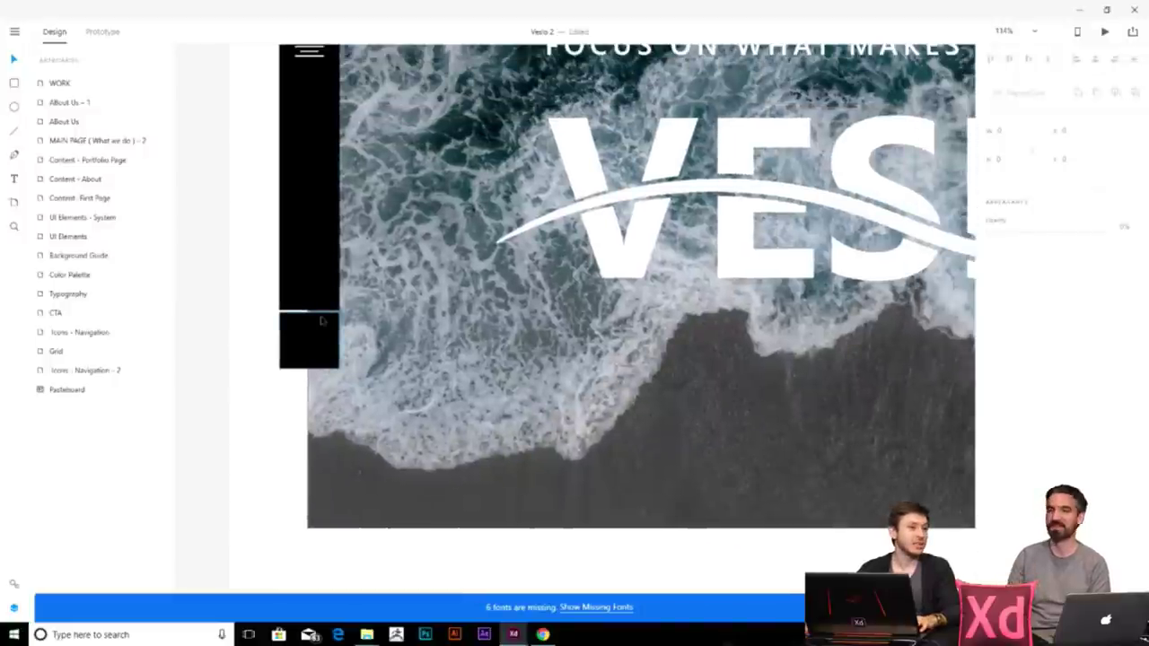
scroll(320, 321, "down", 2)
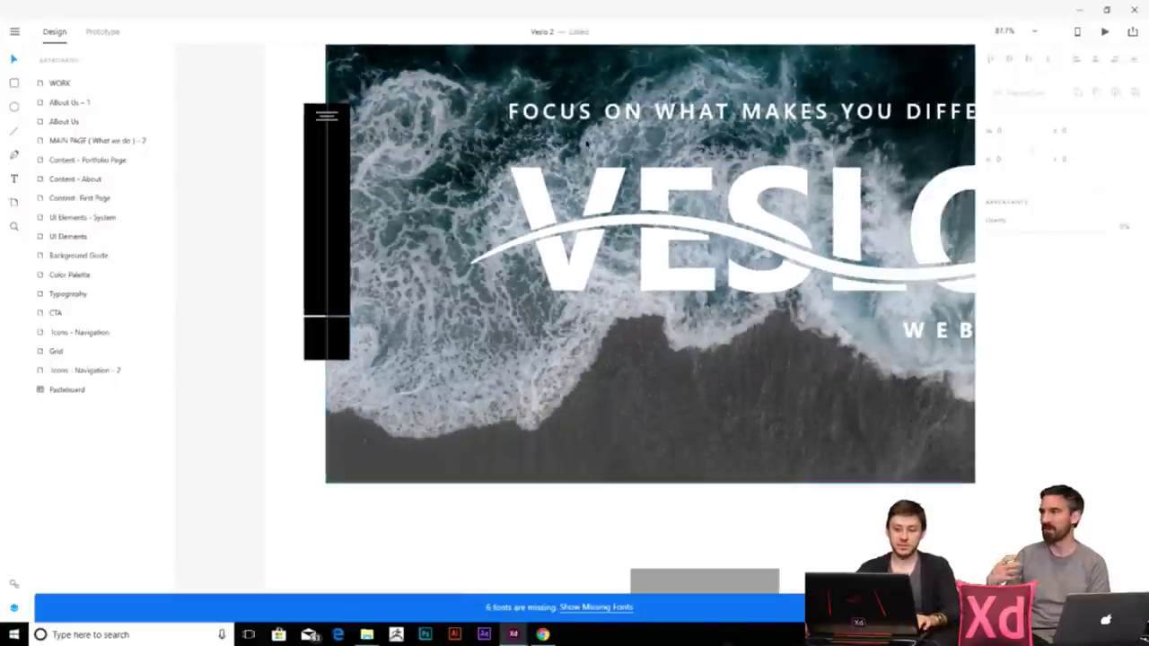
left_click(563, 111)
- Create a new text label reading 'EN | RU'
key("Tab")
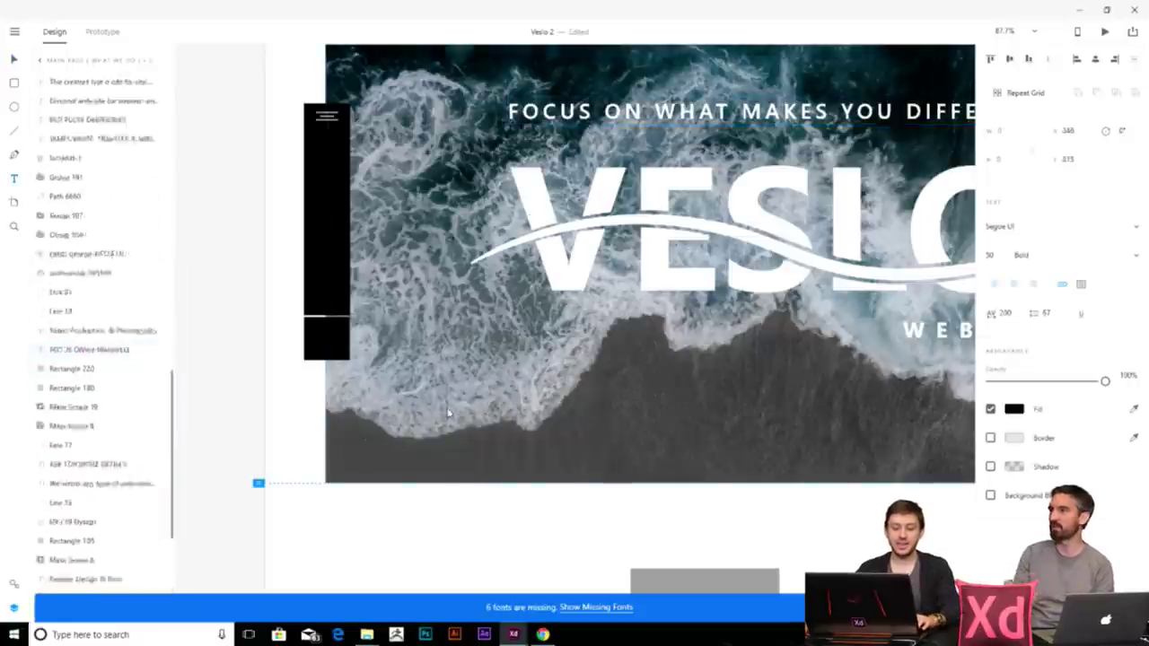
type("RU")
key("BackSpace")
key("BackSpace")
type("ENG")
key("BackSpace")
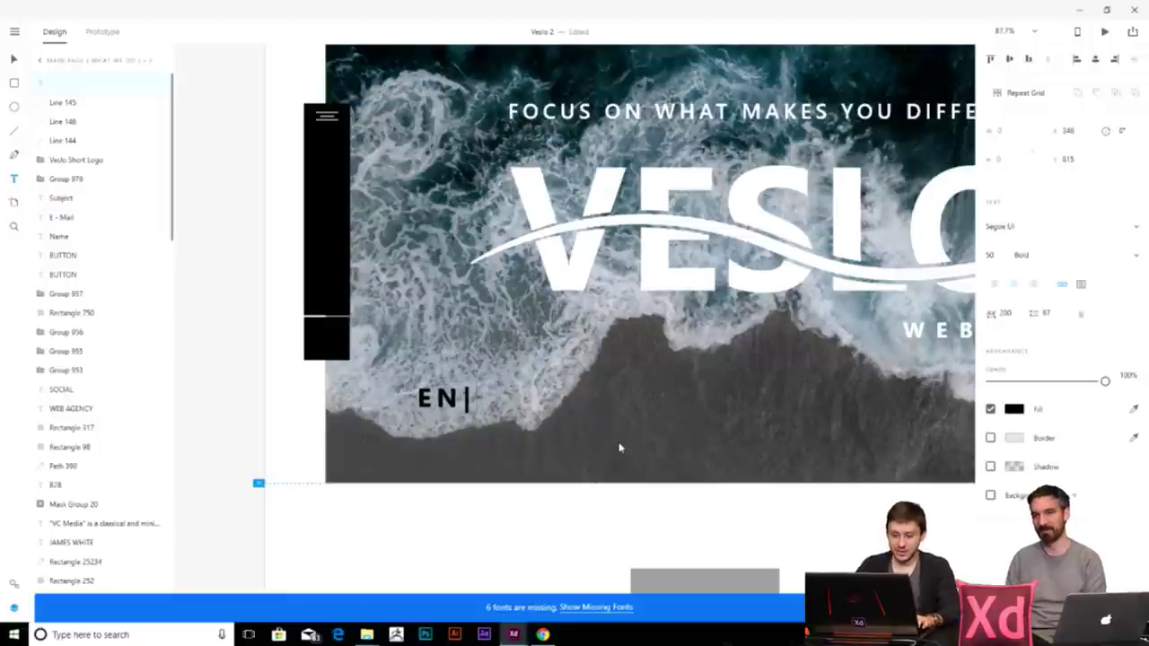
type("| RU")
key("Escape")
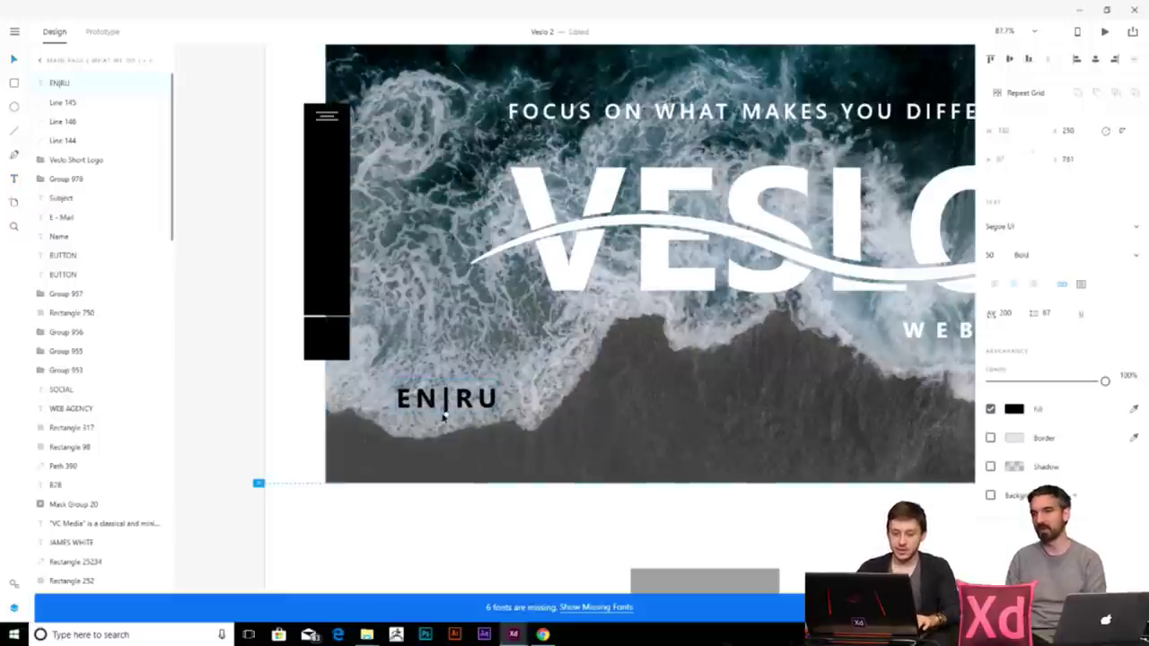
- Make EN|RU size 18 and white, and place it in the sidebar above the divider
left_click_drag(446, 413, 446, 393)
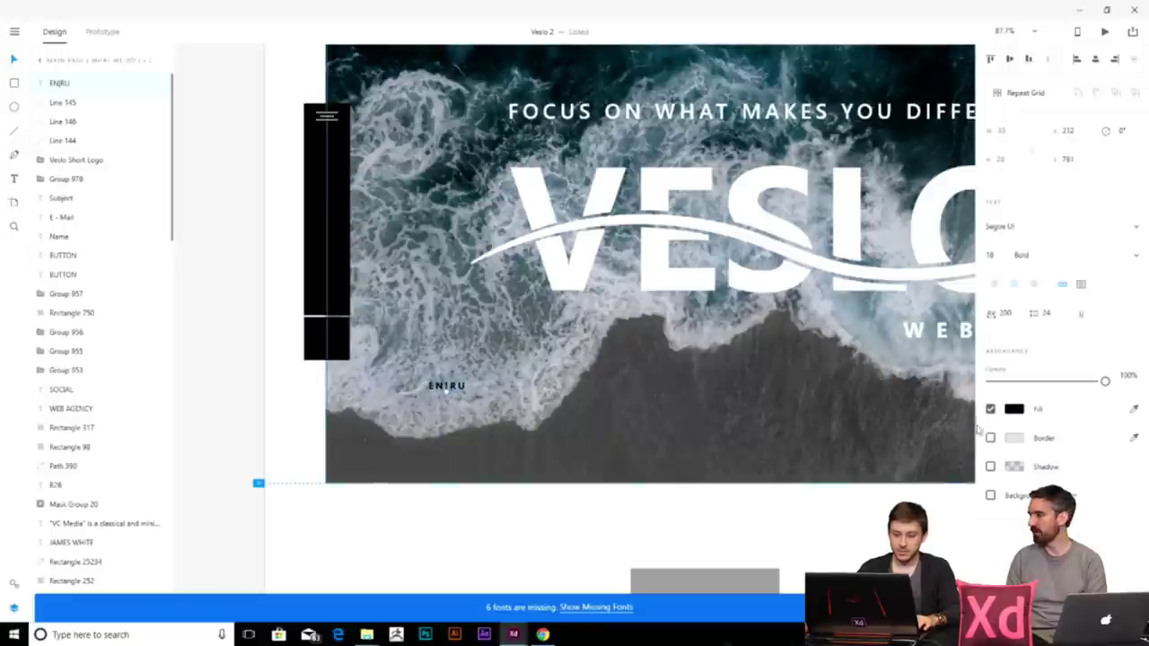
left_click(1015, 412)
left_click(835, 333)
left_click(538, 410)
left_click_drag(435, 368, 333, 303)
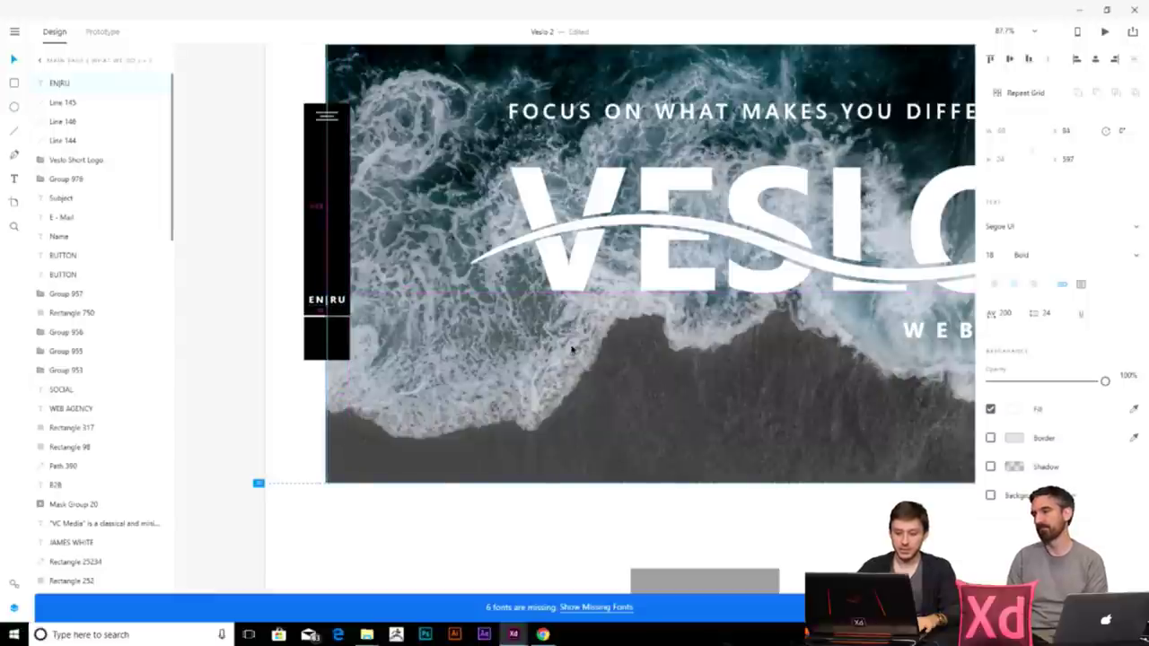
key("Right")
key("Down")
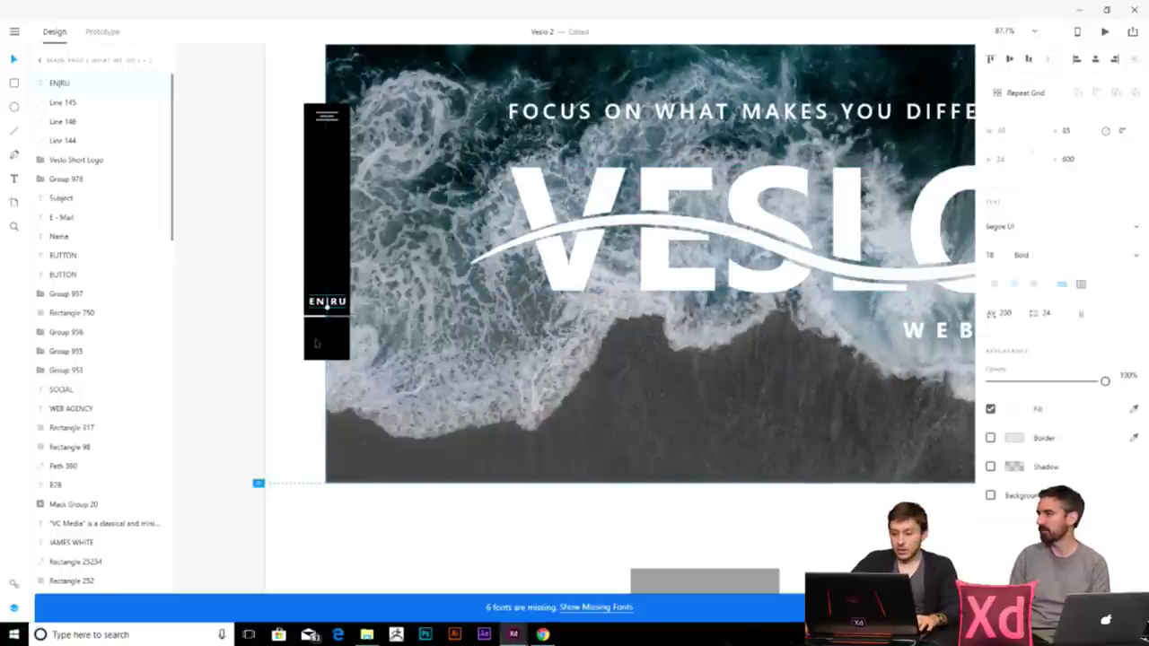
- Create a ПРИВЕТ test text at size 108, then delete it
key("t")
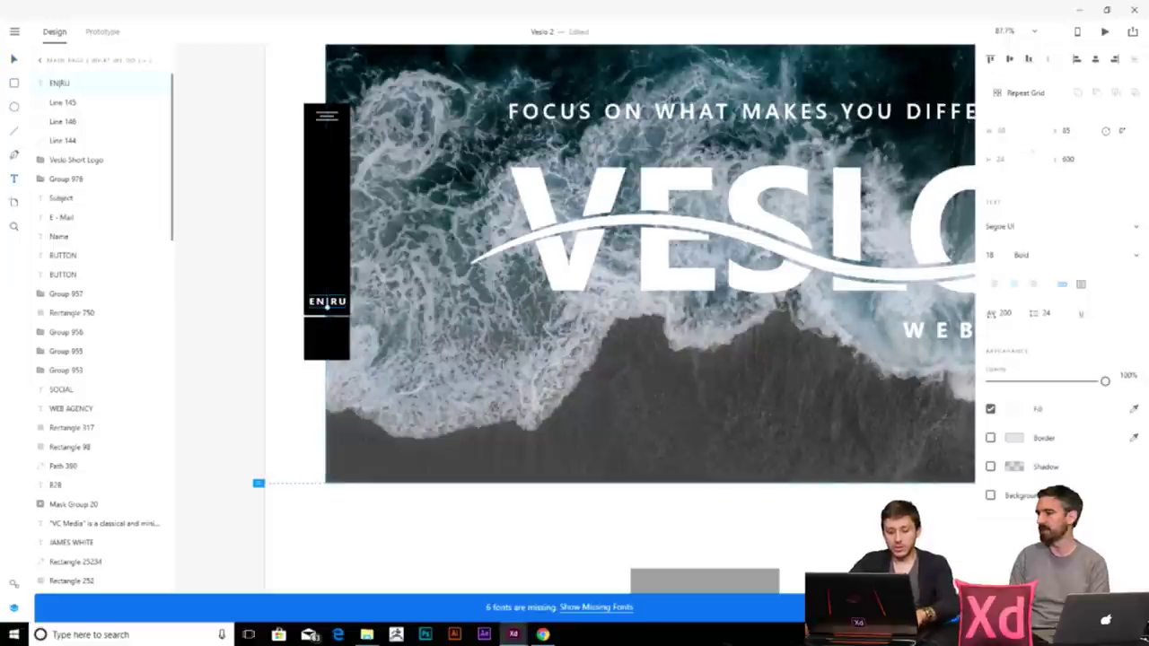
left_click(475, 384)
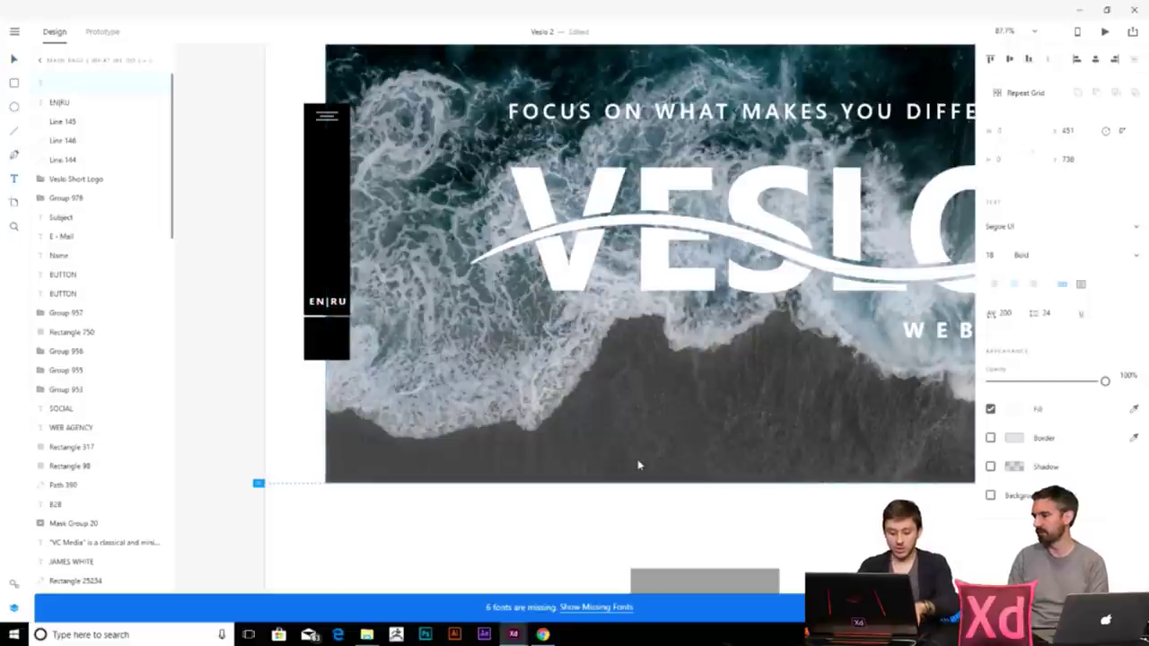
type("ПРИВЕТ")
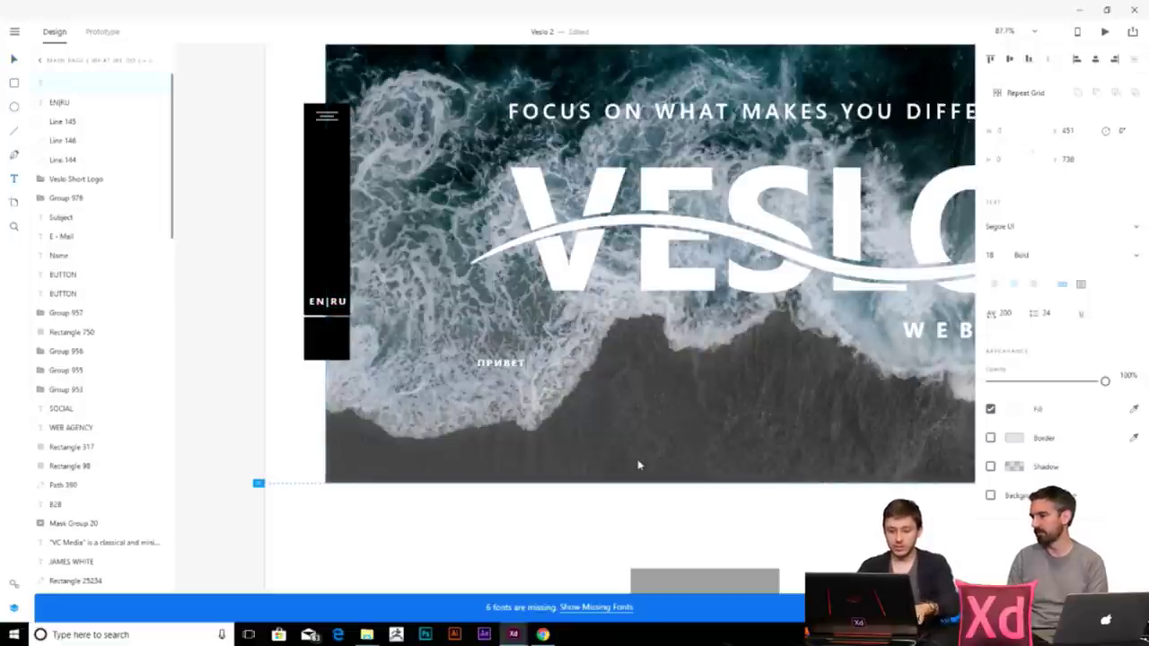
type("108")
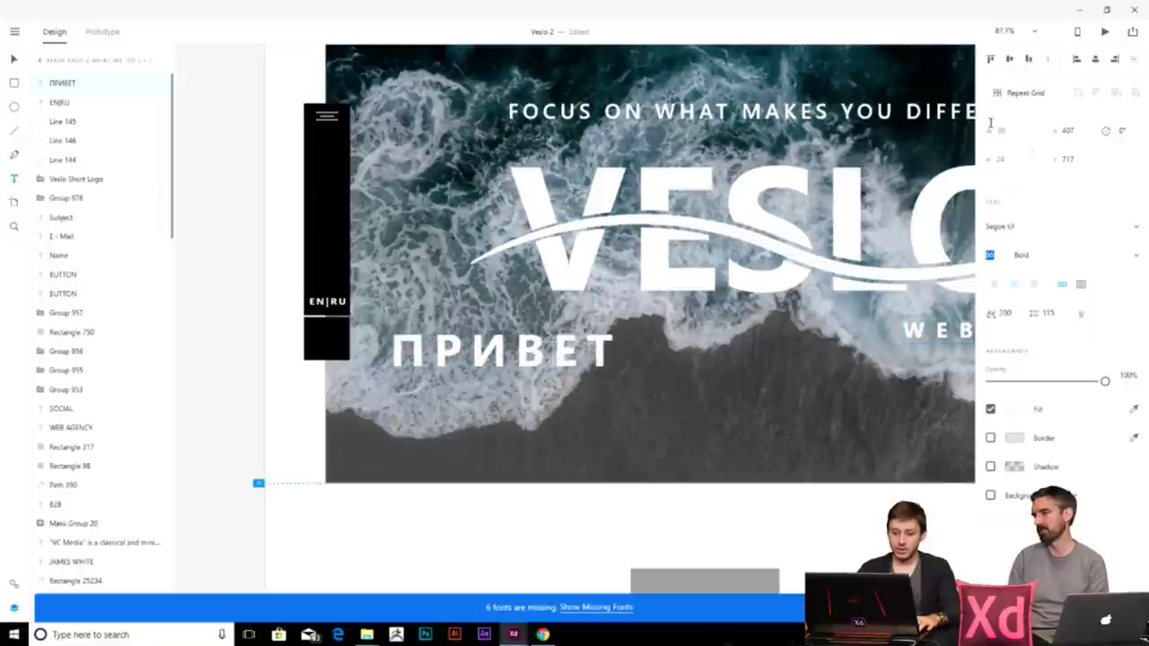
key("Return")
key("ctrl+a")
key("ctrl+x")
key("ctrl+v")
key("Delete")
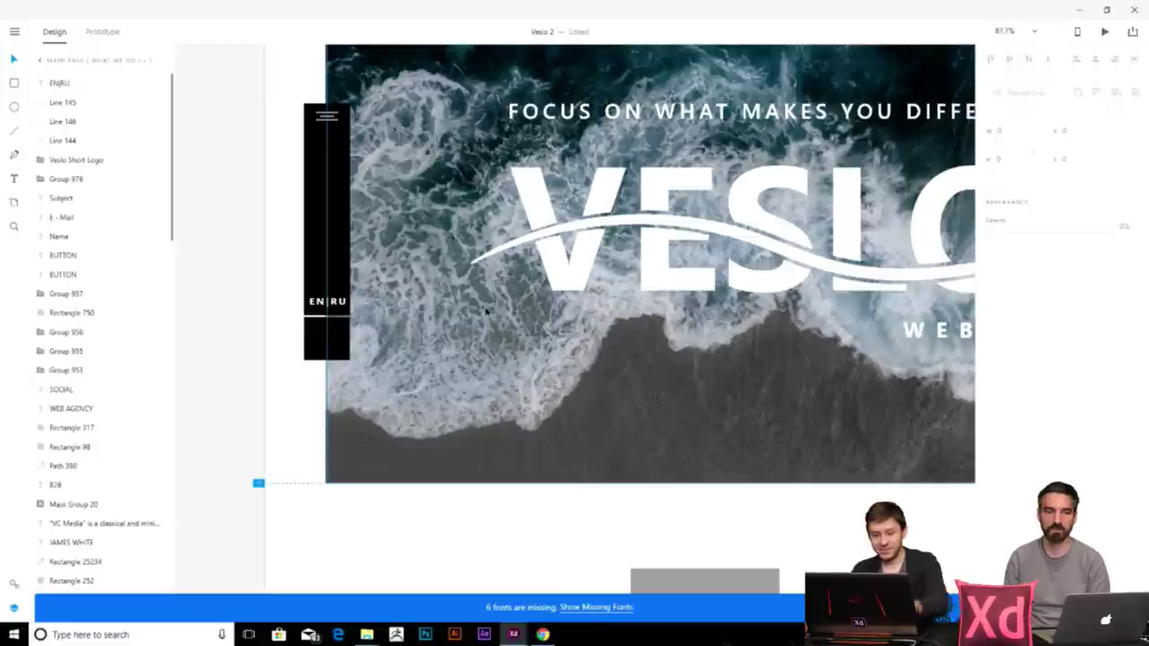
scroll(275, 296, "up", 3)
- Make the EN|RU label Semi-bold
left_click(361, 308)
left_click(1138, 258)
left_click(1025, 354)
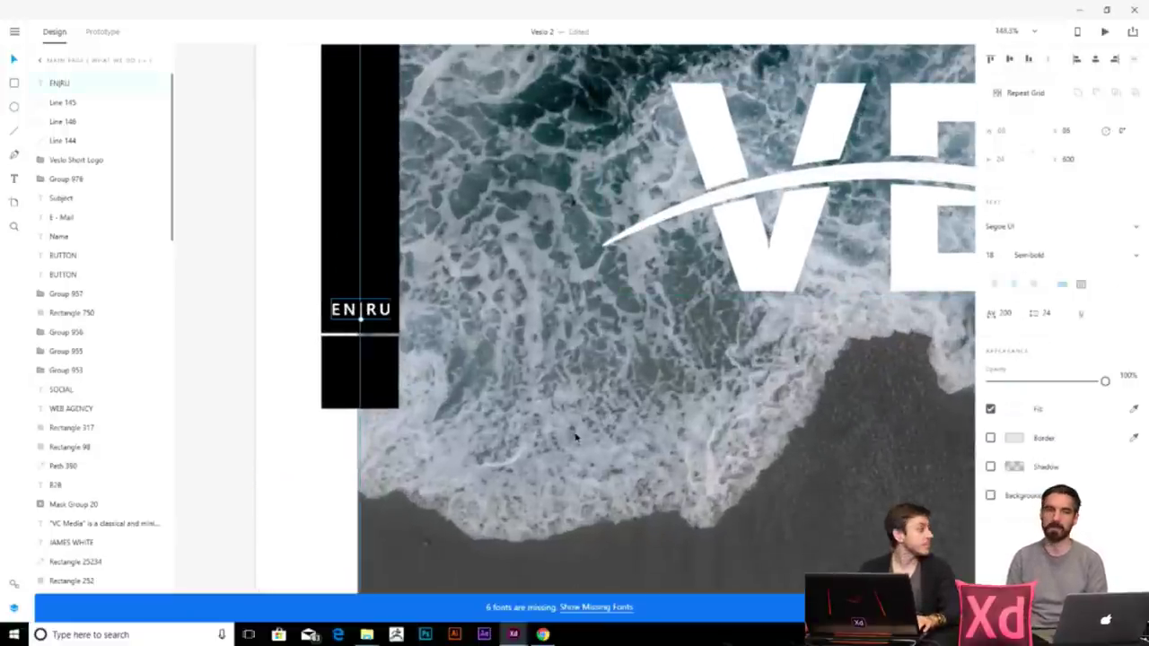
scroll(576, 437, "up", 3)
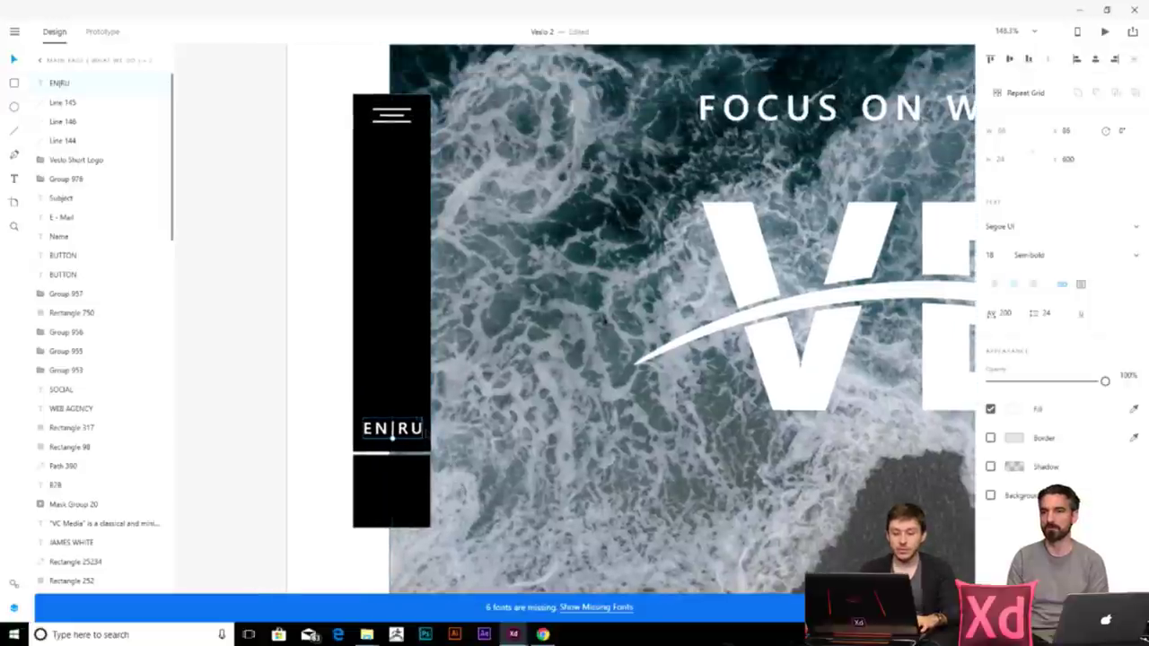
left_click(240, 164)
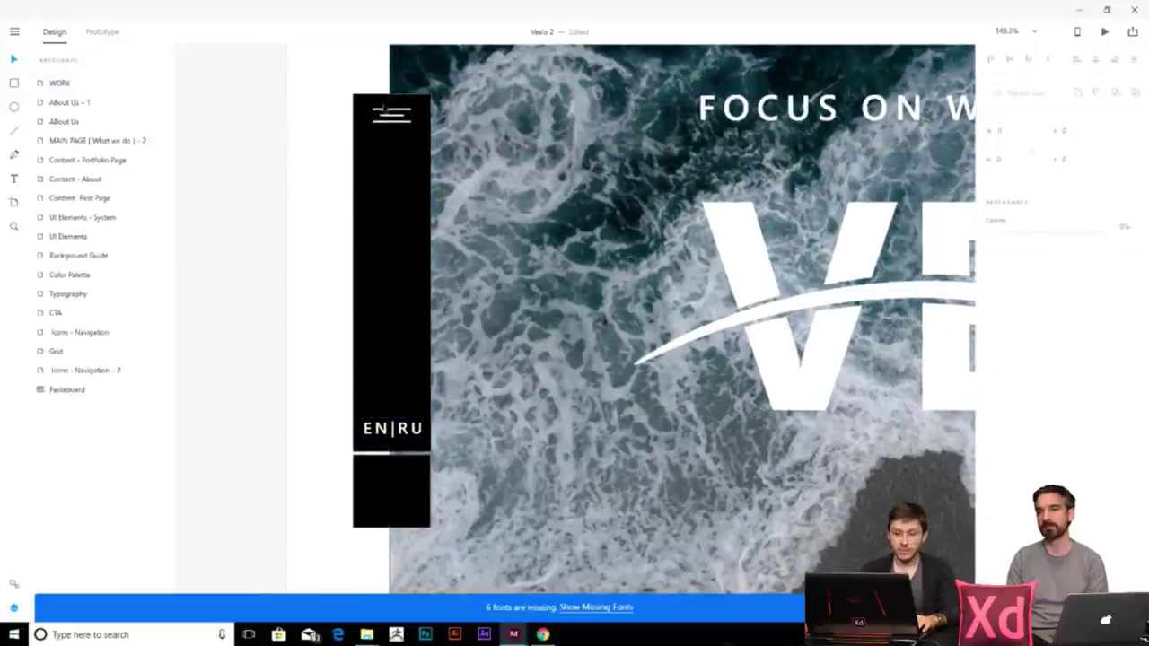
scroll(453, 350, "down", 3)
scroll(453, 350, "up", 3)
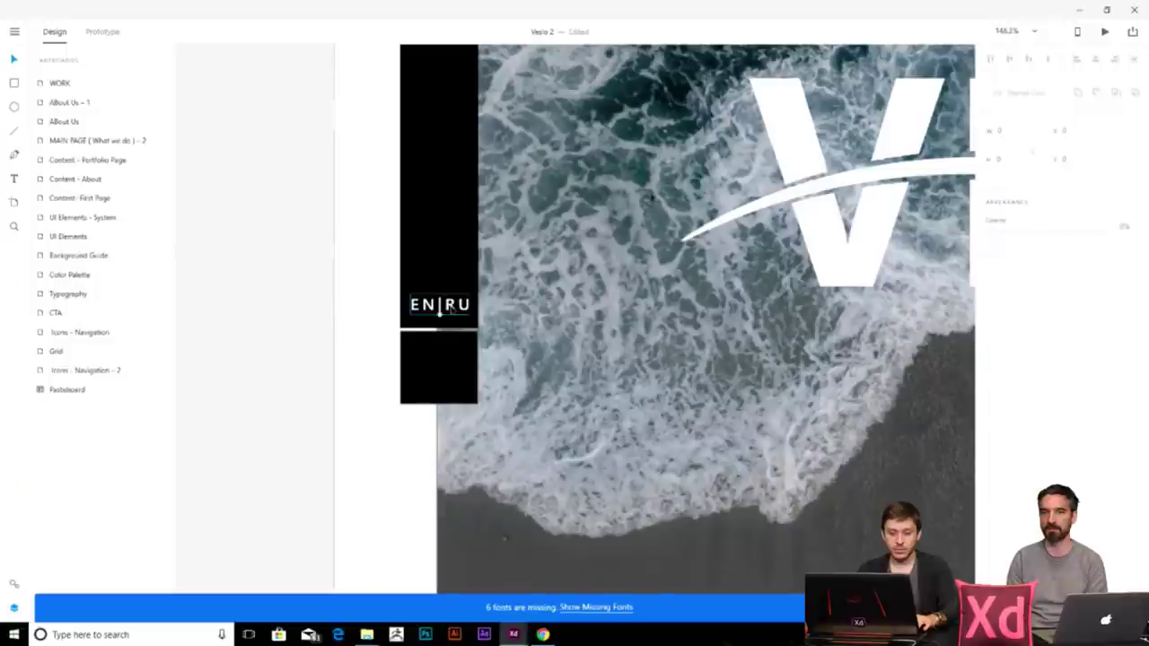
- Copy EN|RU into the lower black box and retype it as 'GET A QUOTE'
left_click_drag(453, 305, 454, 350, "alt")
double_click(453, 350)
type("ПУЕ")
key("BackSpace")
key("BackSpace")
type("GET ")
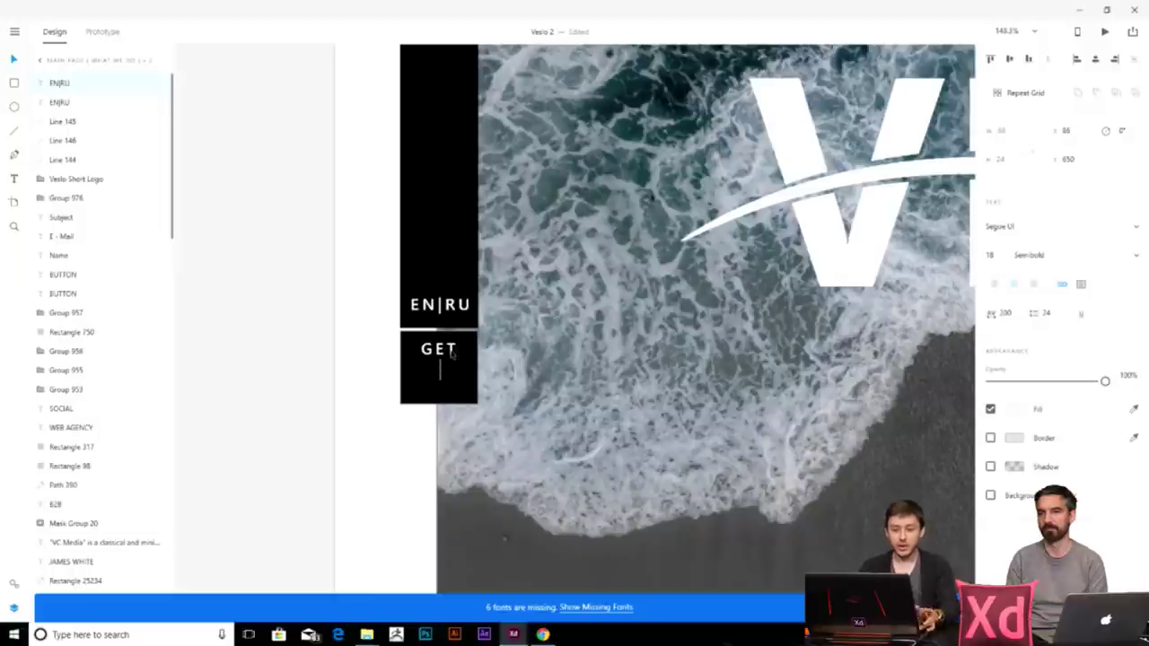
type("A QUOTE")
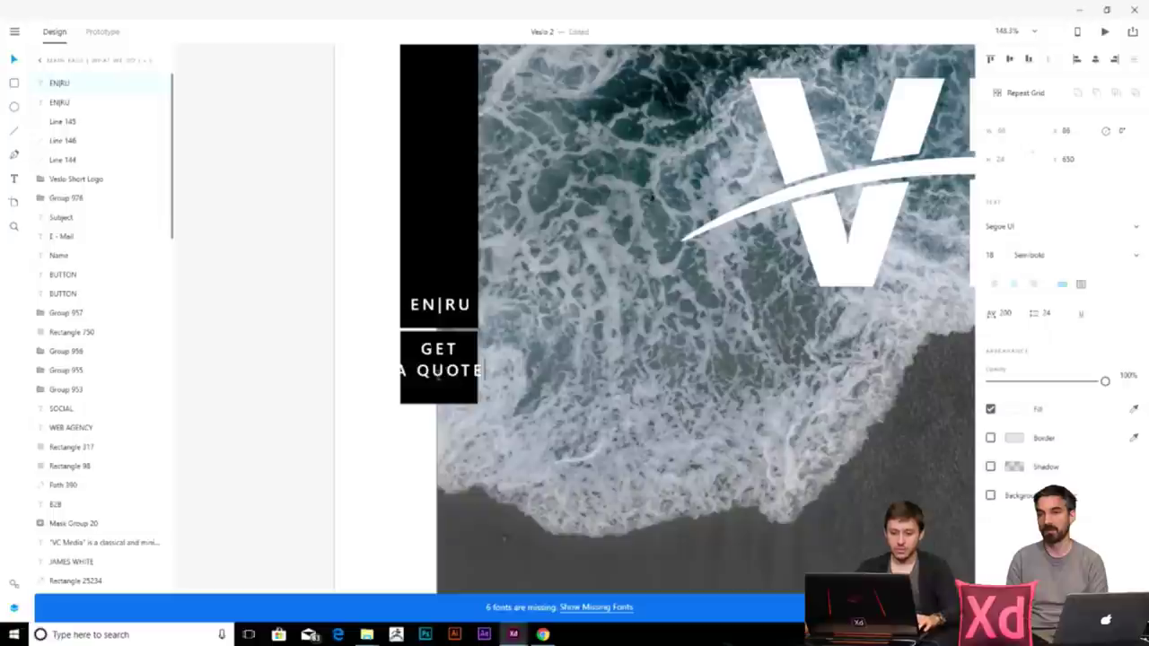
key("Return")
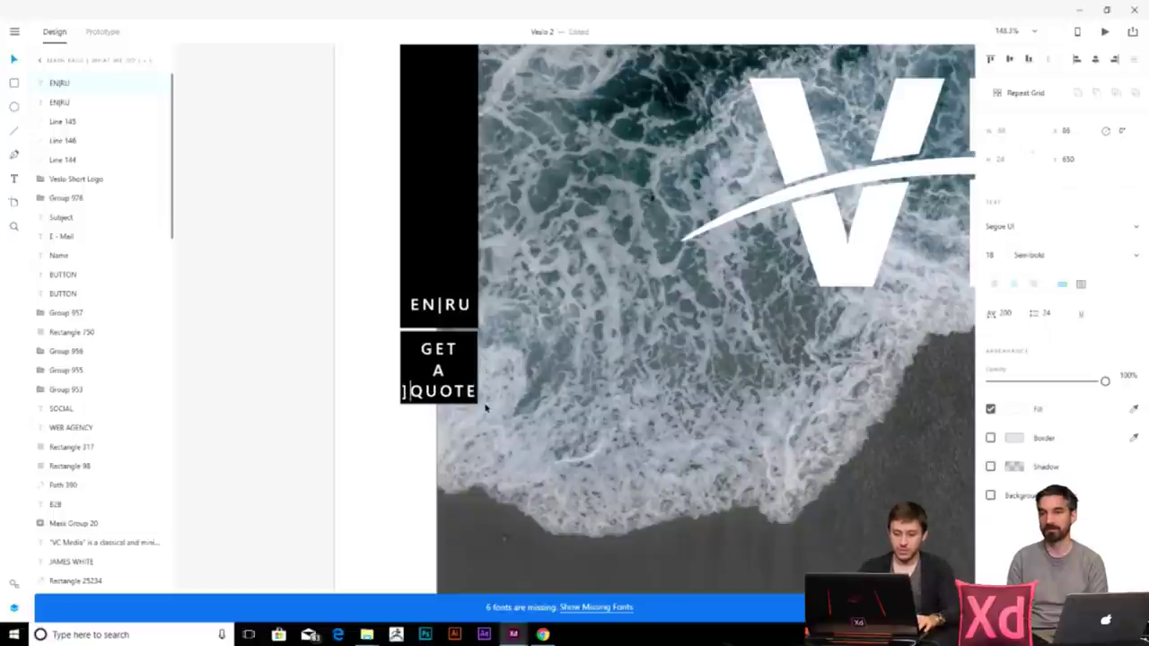
key("BackSpace")
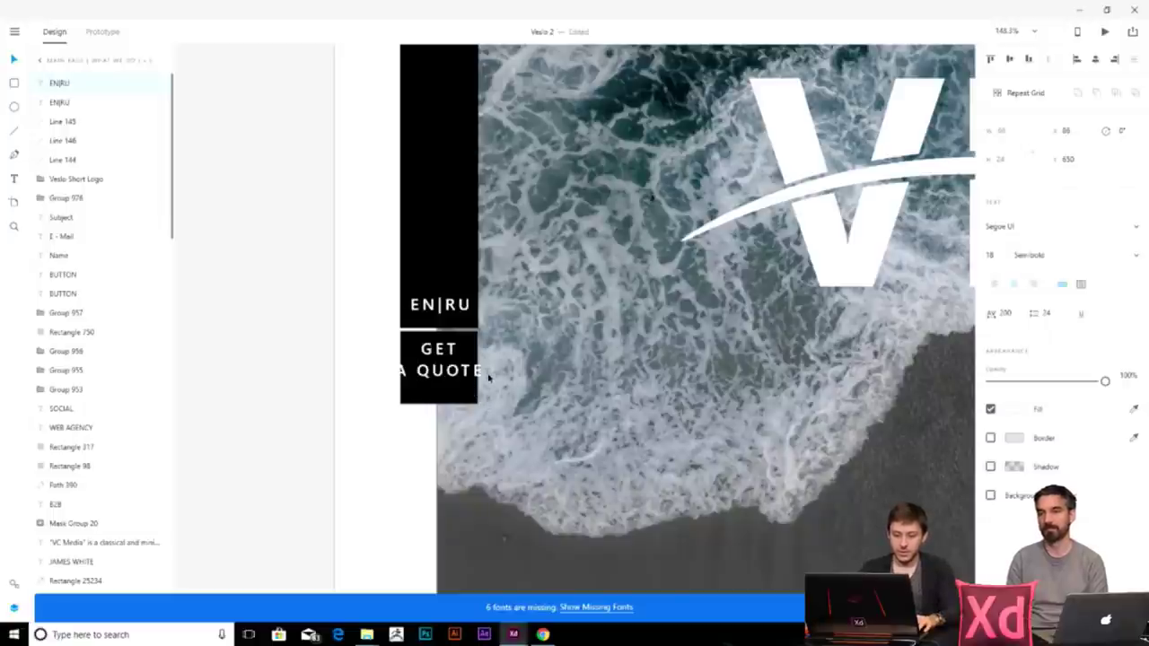
key("ctrl+a")
key("Escape")
scroll(516, 425, "down", 10)
scroll(550, 387, "up", 7)
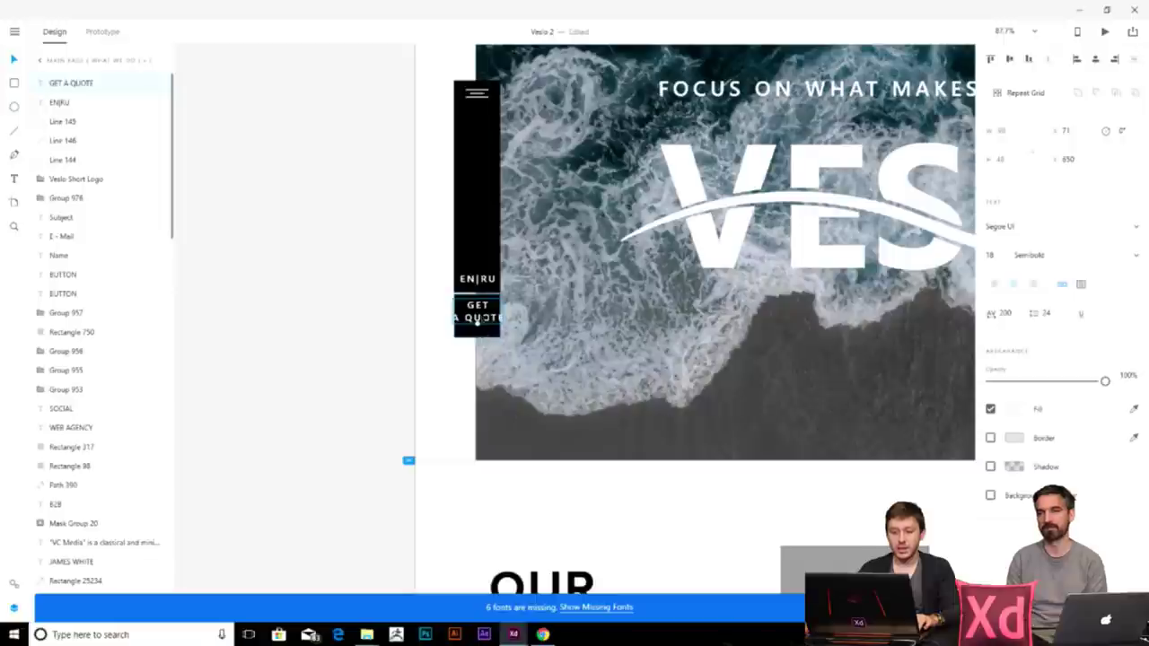
- Select the faded column of quote artboards and raise their opacity from 10% to 100%
scroll(491, 334, "down", 10)
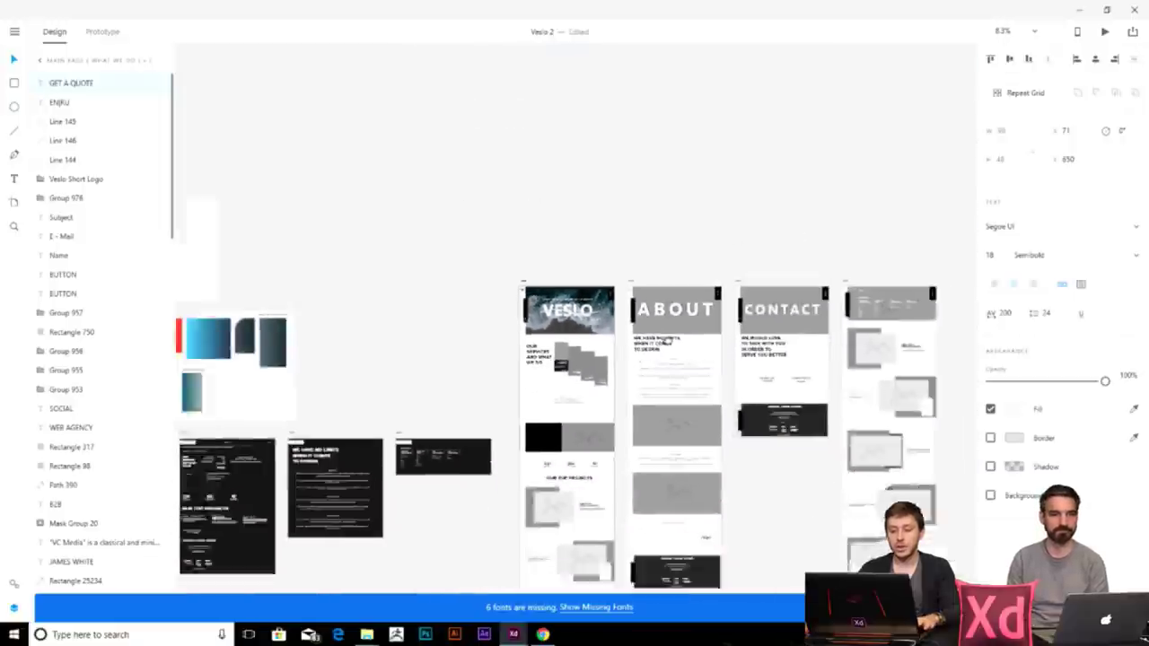
scroll(760, 334, "down", 4)
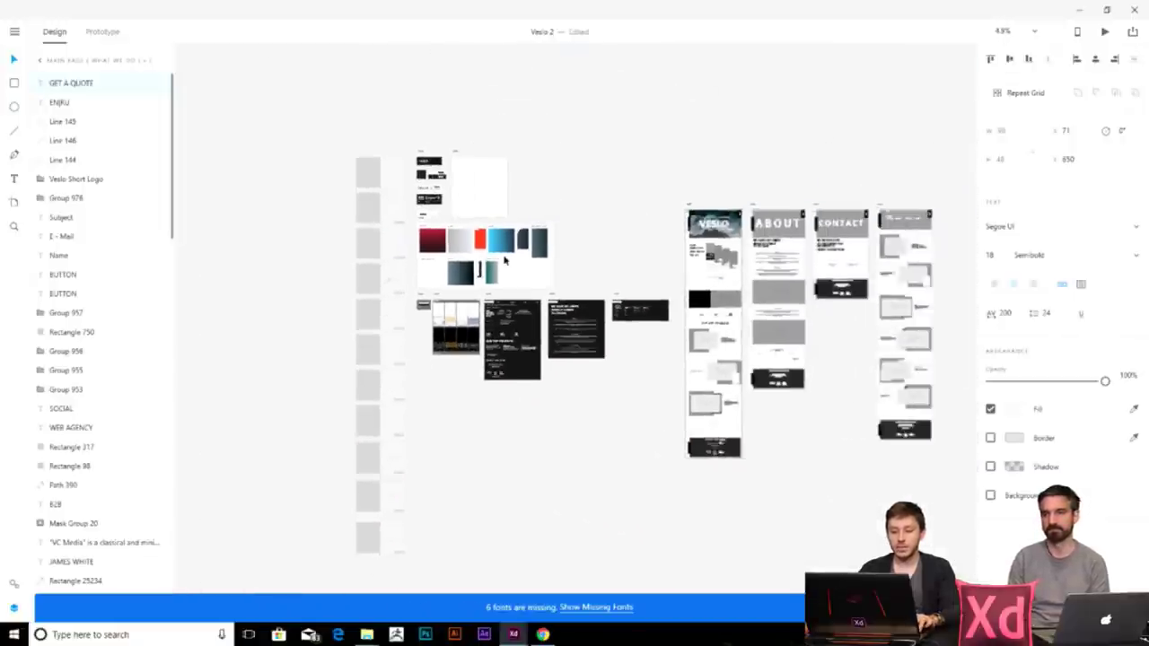
left_click_drag(318, 142, 409, 571)
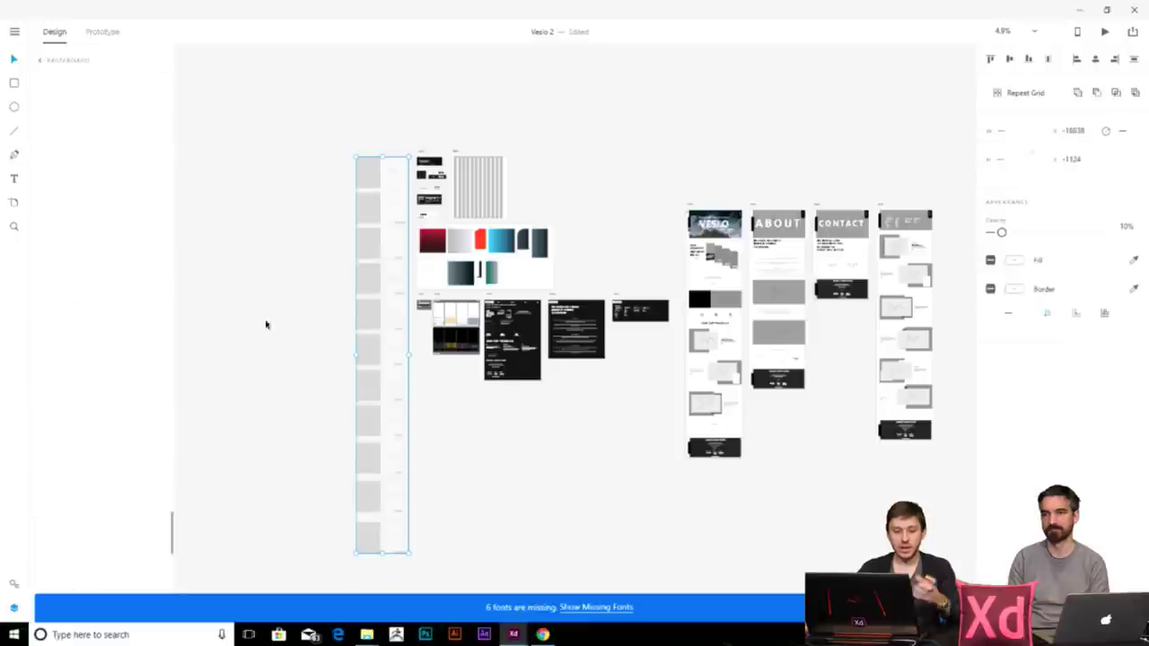
left_click_drag(1003, 235, 1105, 232)
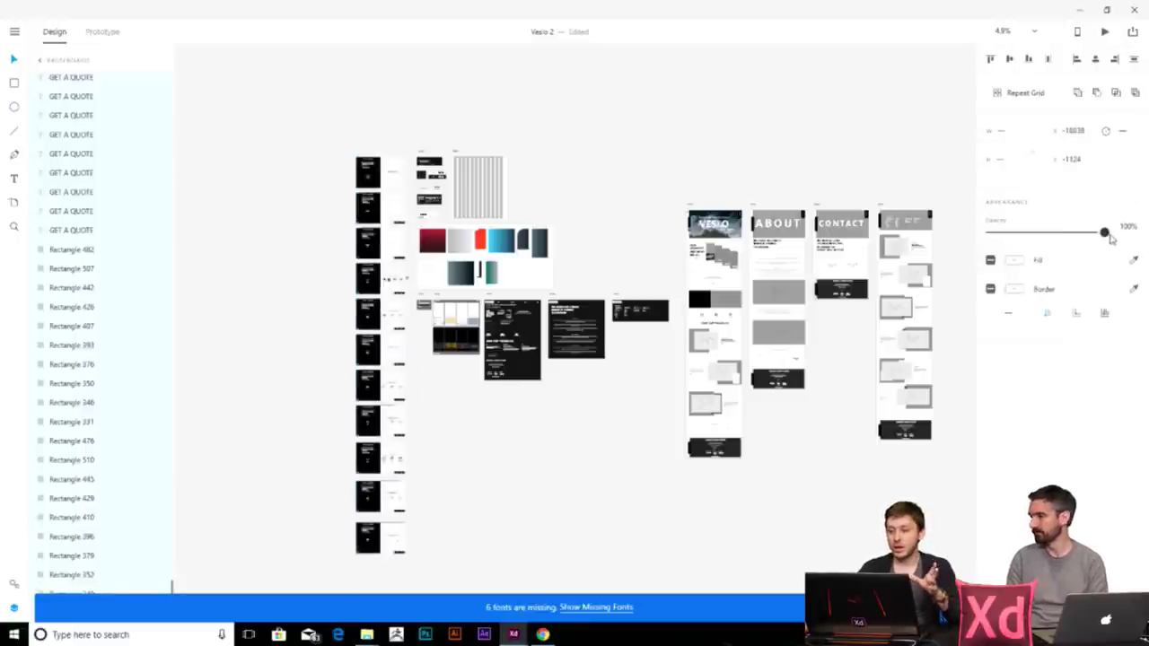
- Select the first GET A QUOTE artboard and zoom through the questionnaire screens to inspect them
scroll(332, 170, "up", 3)
scroll(331, 171, "up", 5)
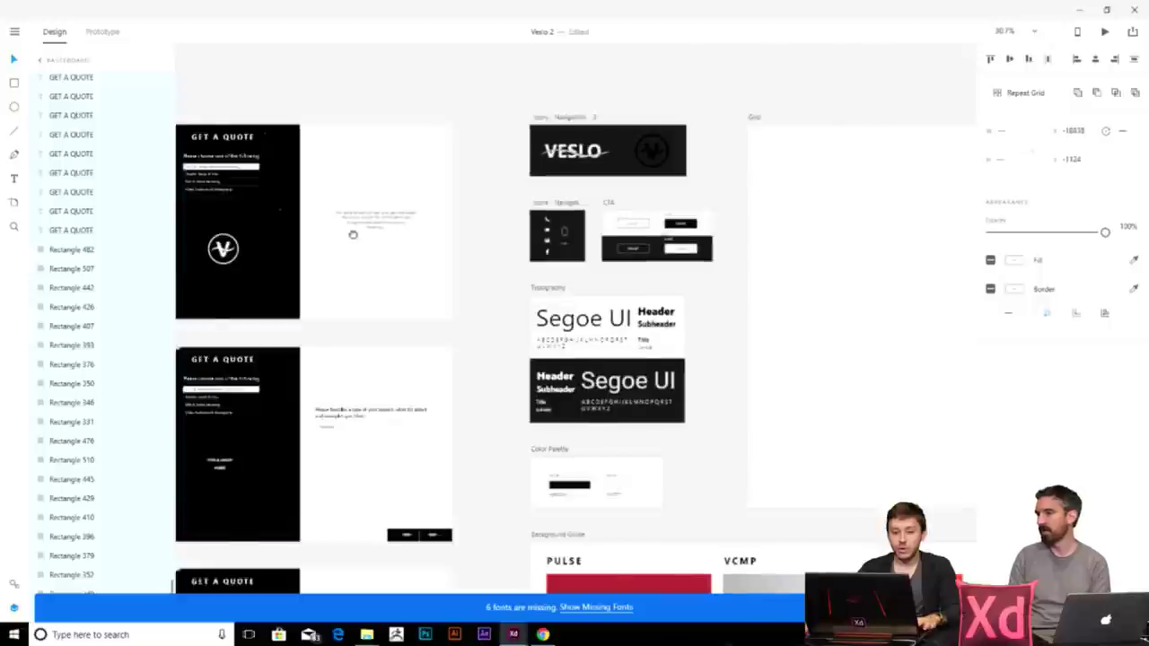
left_click_drag(429, 191, 450, 270)
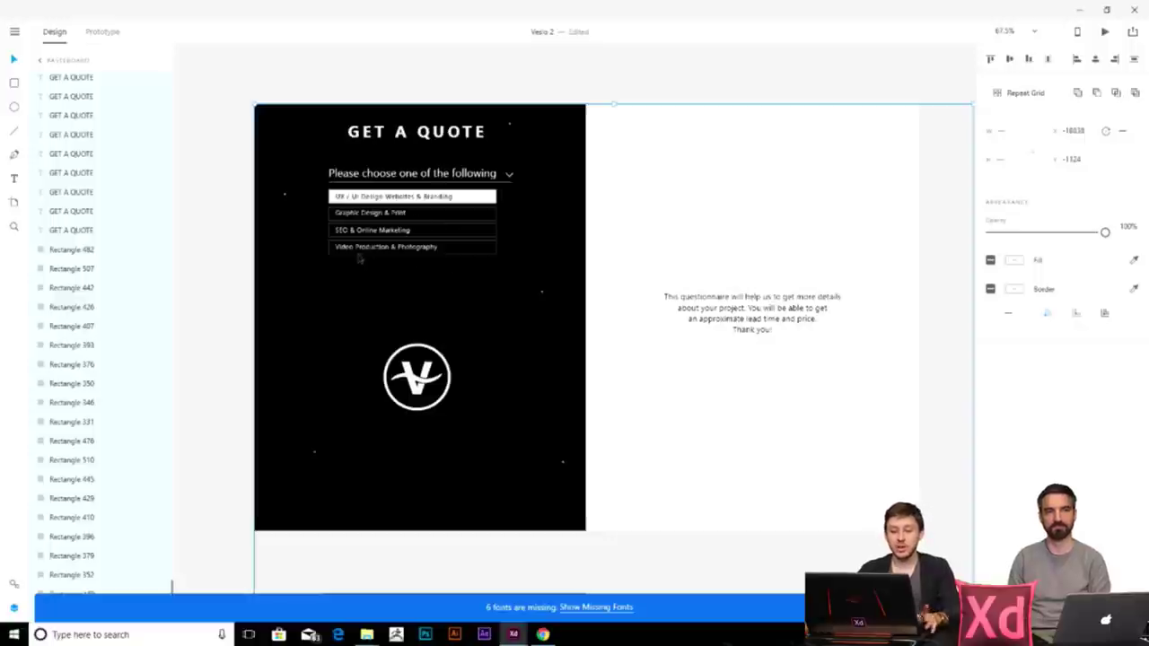
scroll(503, 355, "down", 5)
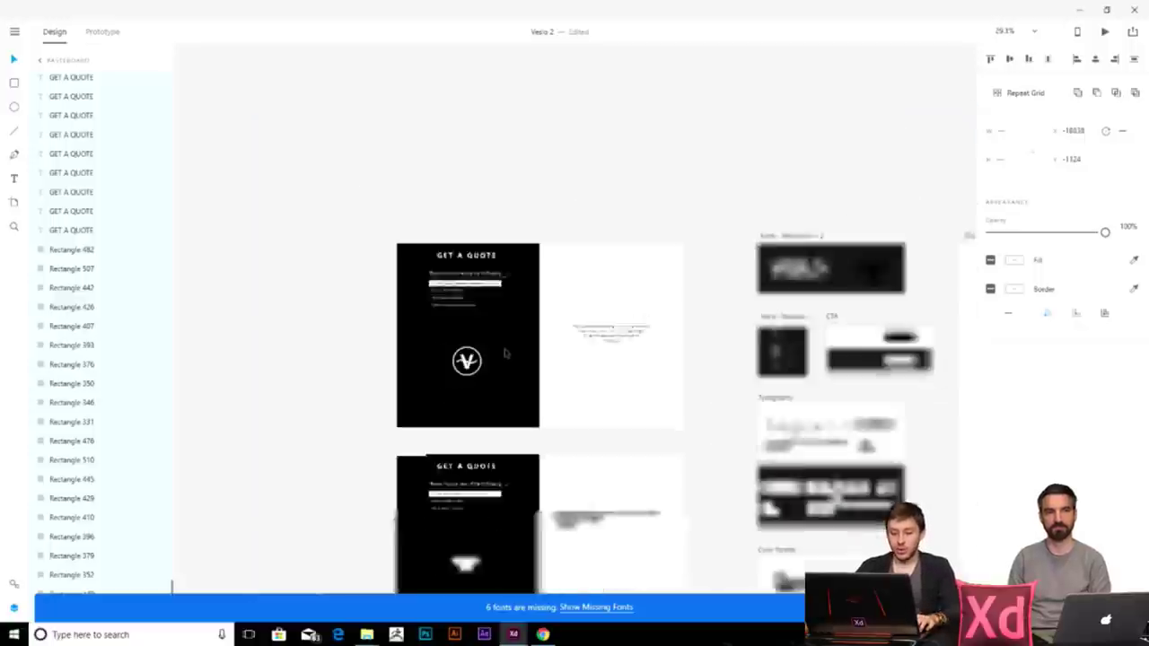
scroll(511, 362, "up", 3)
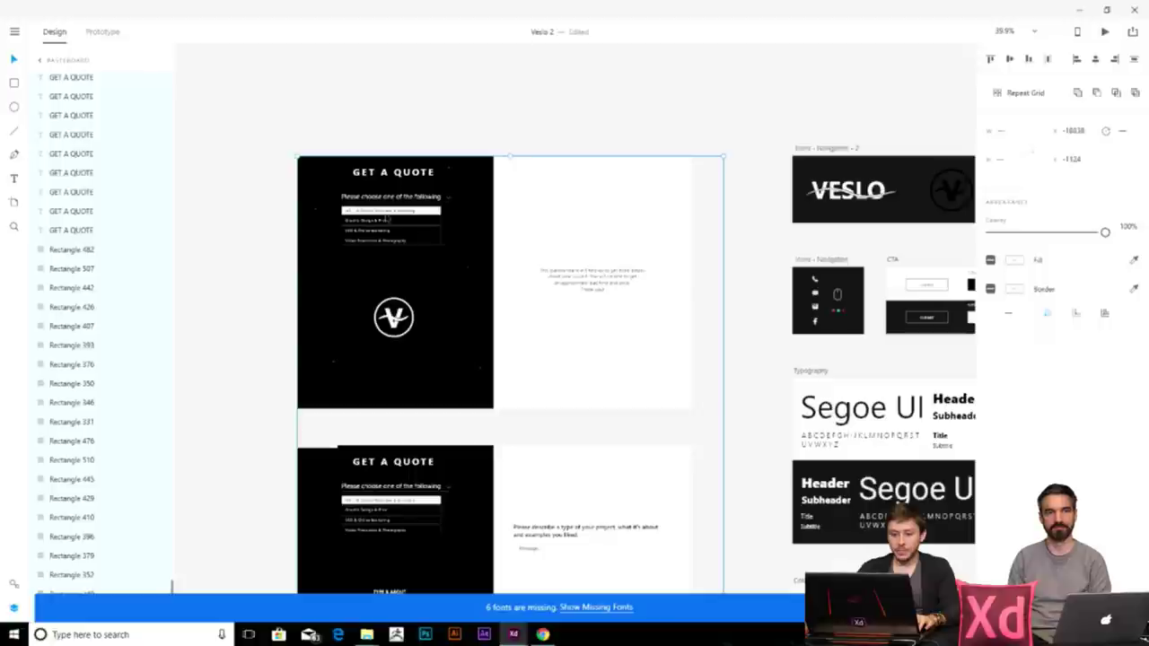
scroll(380, 221, "up", 4)
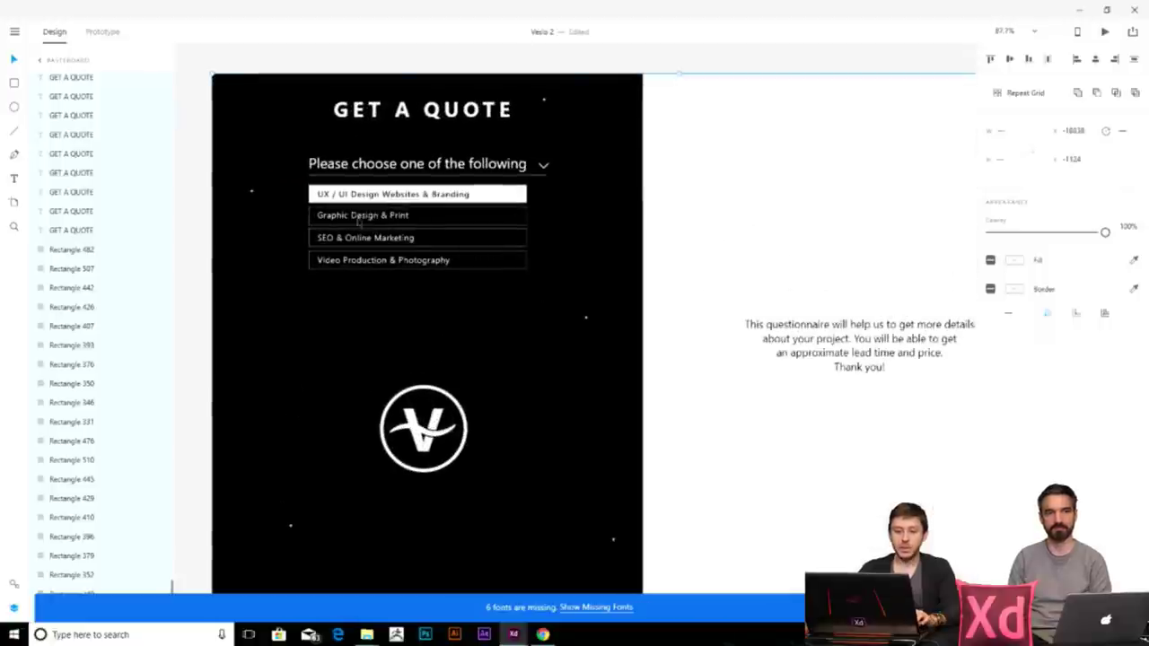
scroll(449, 332, "down", 5)
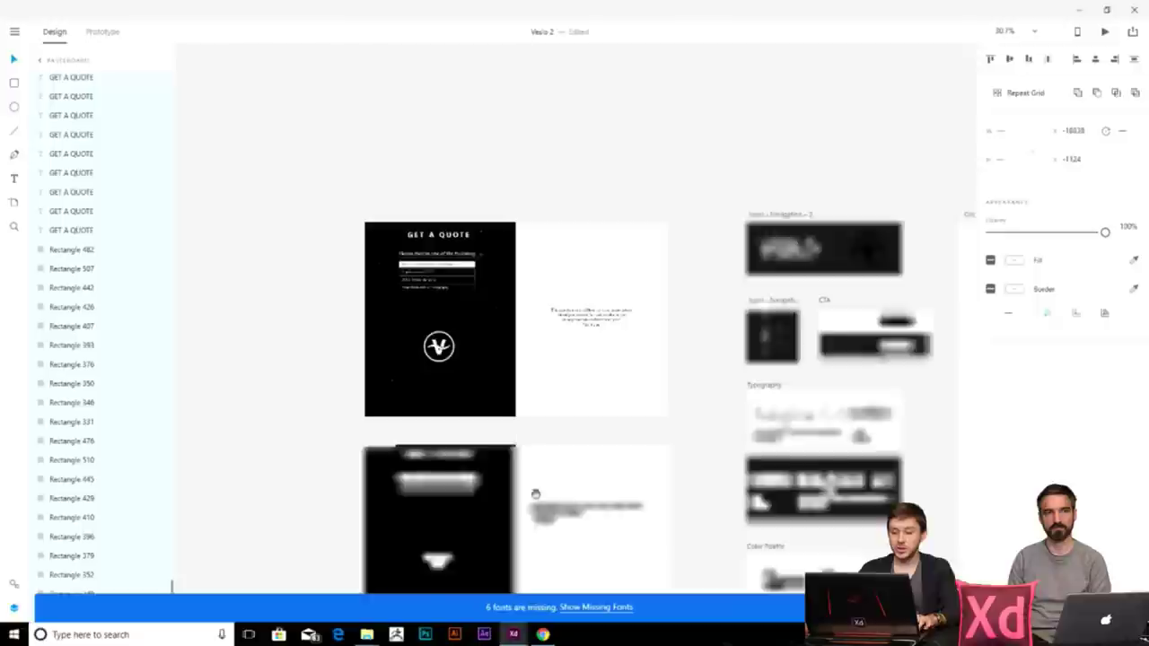
scroll(500, 341, "up", 3)
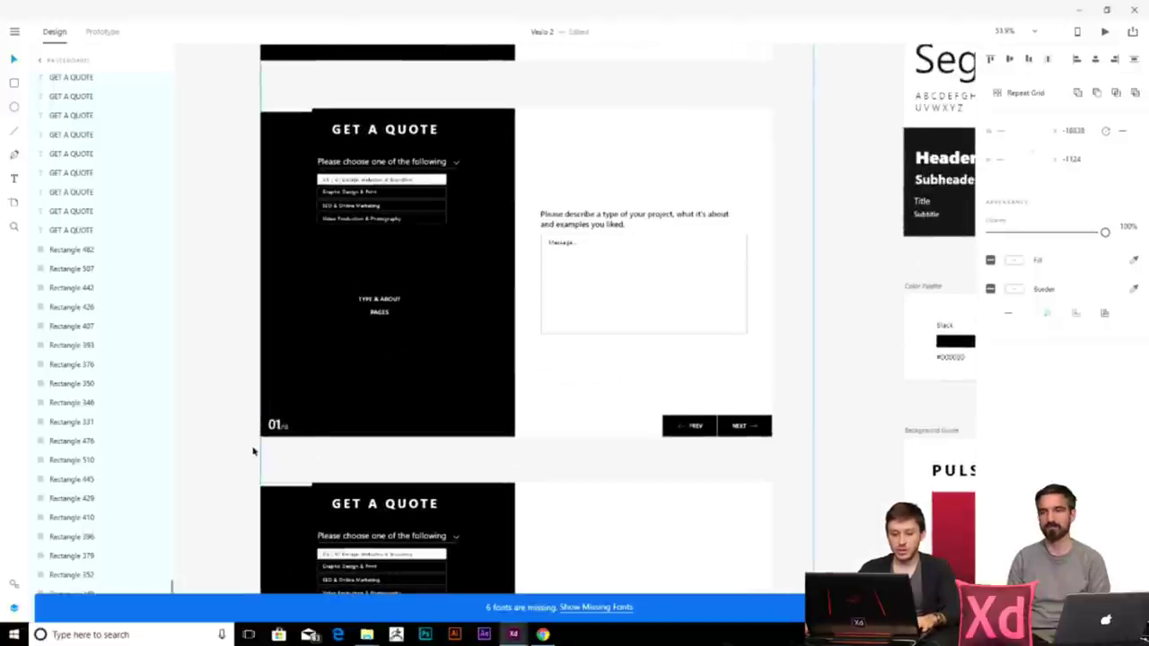
scroll(508, 405, "down", 4)
scroll(572, 492, "down", 3)
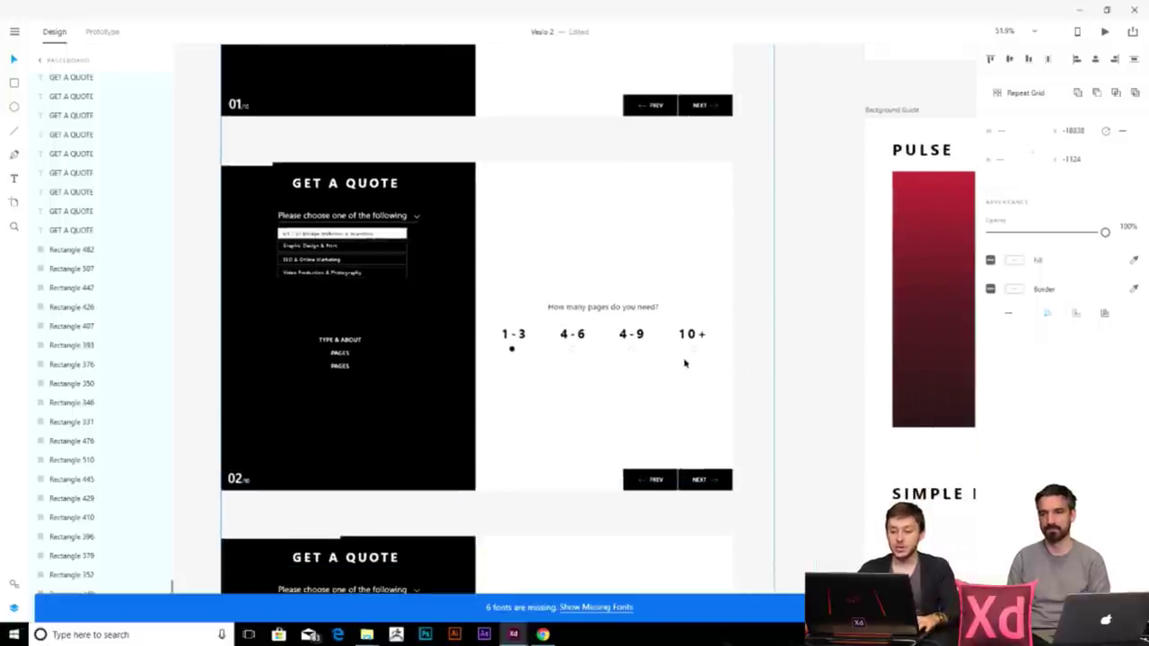
scroll(682, 359, "down", 8)
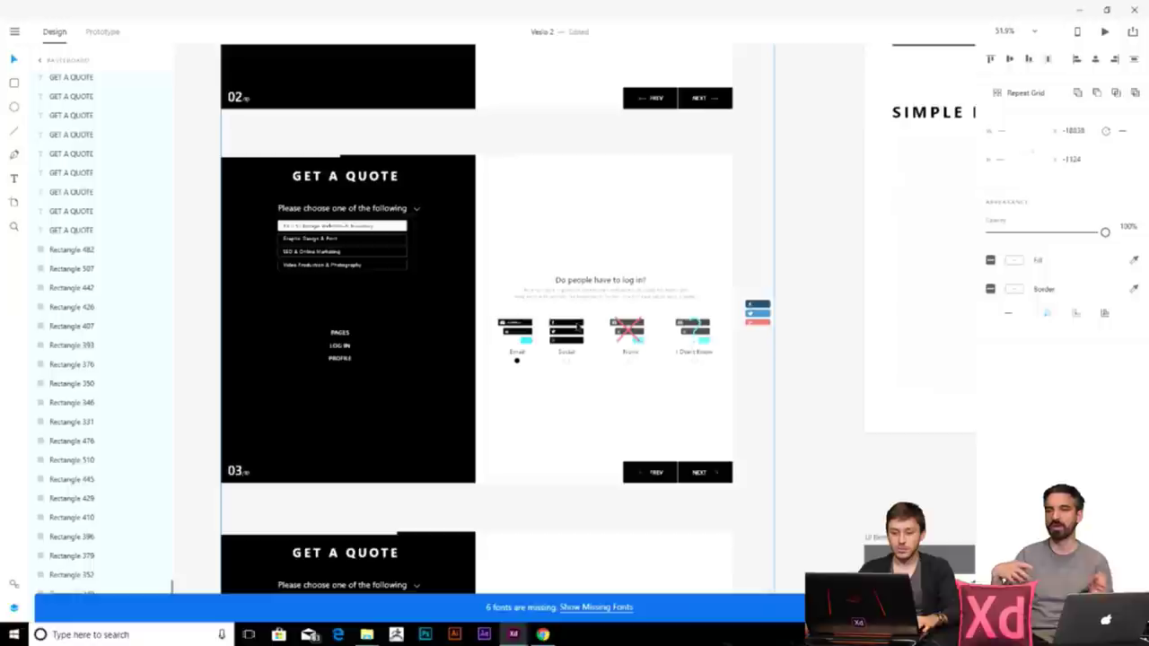
scroll(585, 355, "up", 2)
scroll(588, 359, "down", 2)
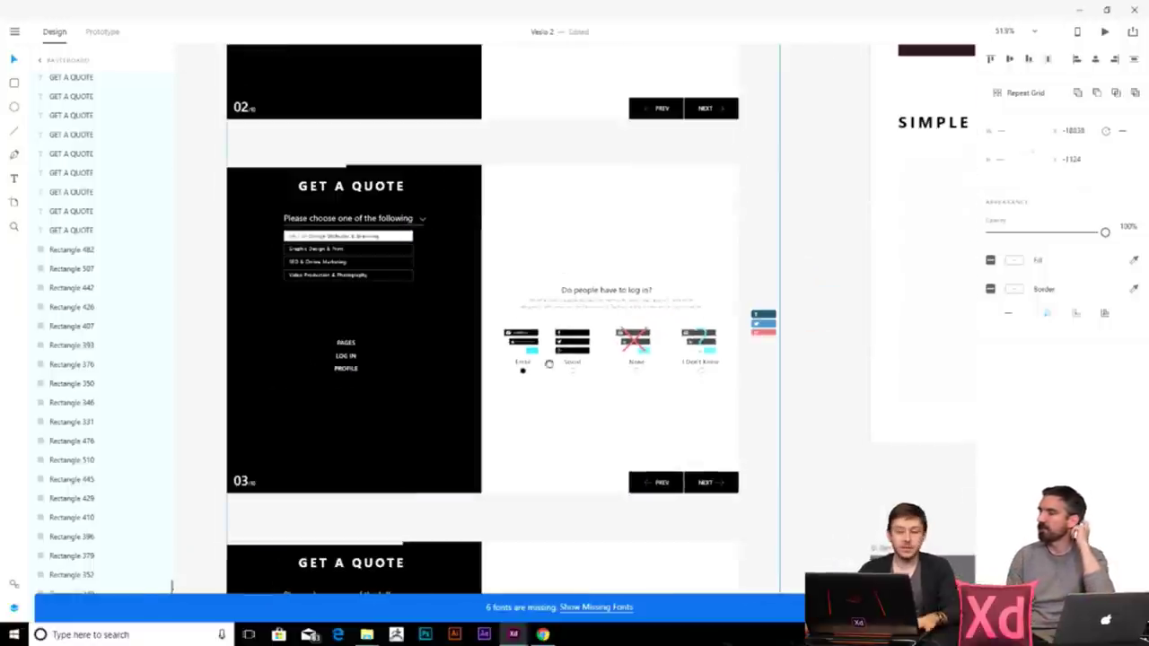
scroll(571, 493, "up", 5)
scroll(571, 494, "up", 3)
scroll(364, 311, "up", 3)
scroll(547, 379, "down", 4)
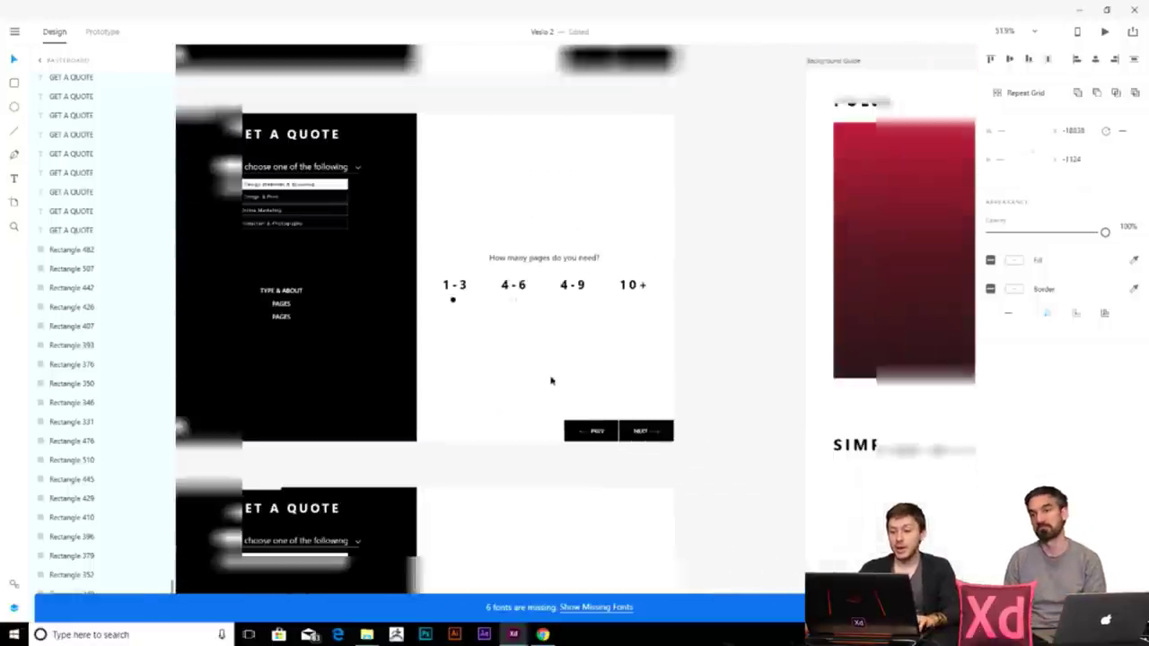
scroll(579, 402, "down", 3)
scroll(467, 413, "up", 4)
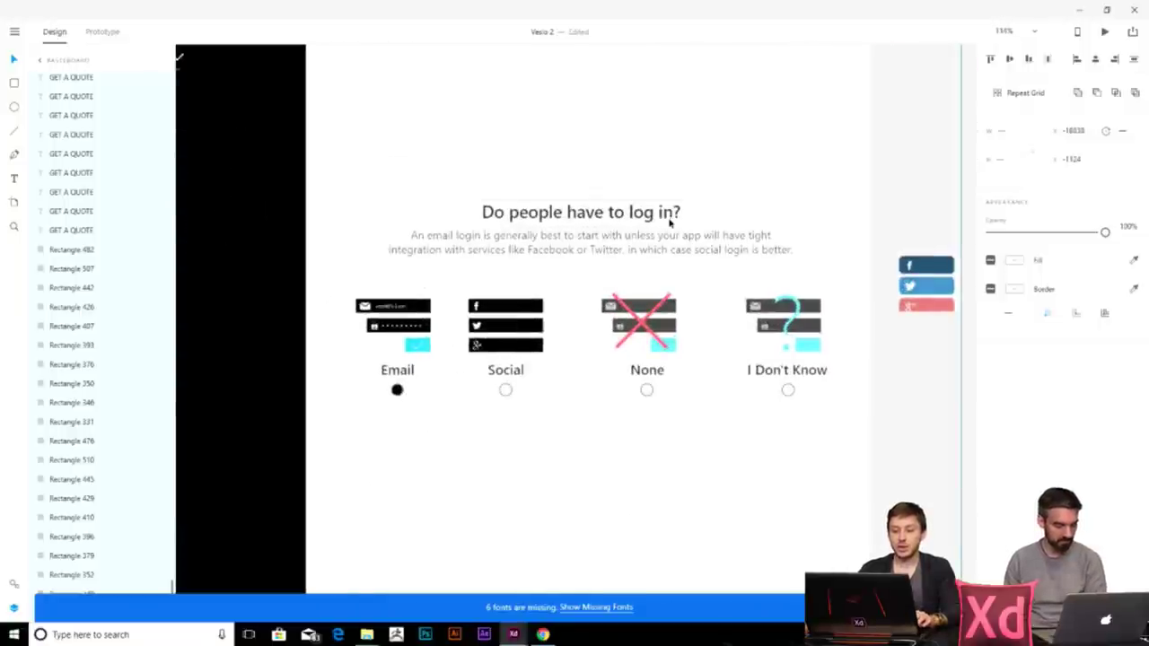
scroll(571, 474, "down", 3)
scroll(500, 477, "down", 6)
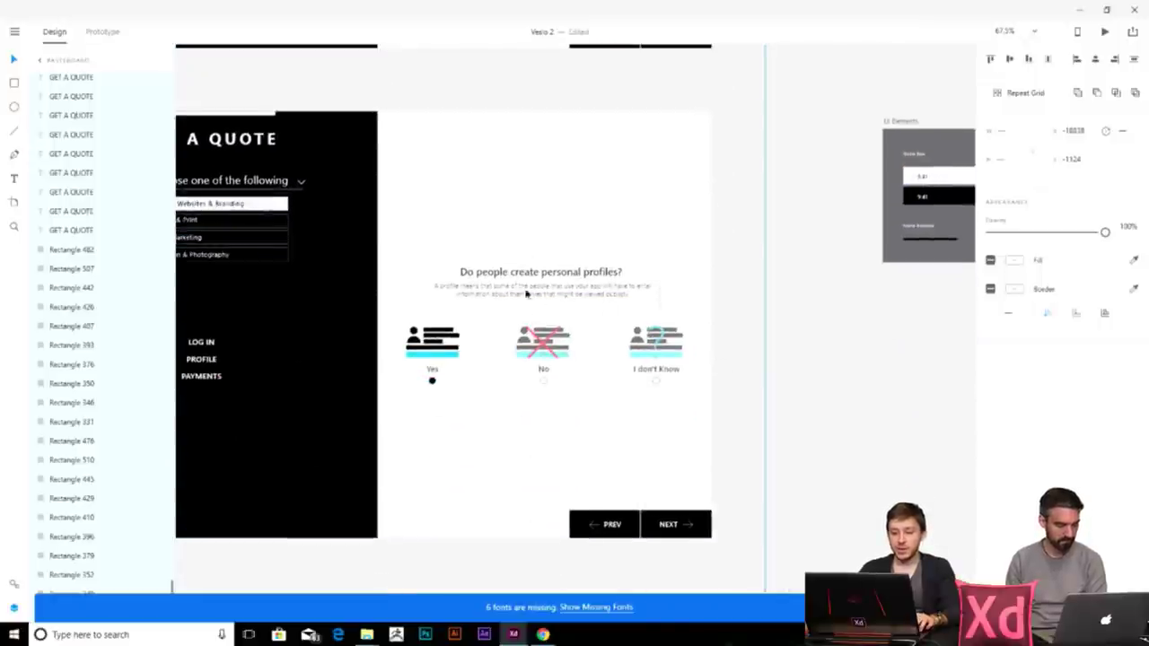
scroll(556, 305, "down", 5)
scroll(594, 312, "up", 1)
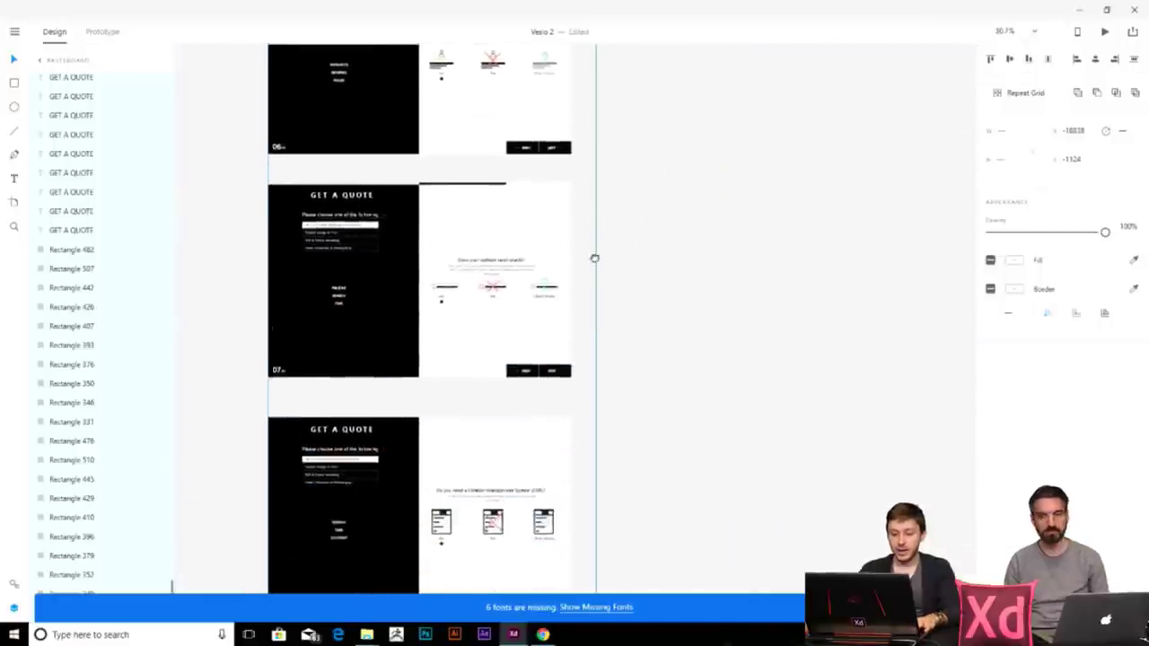
scroll(600, 309, "down", 2)
scroll(597, 332, "down", 3)
scroll(534, 395, "up", 3)
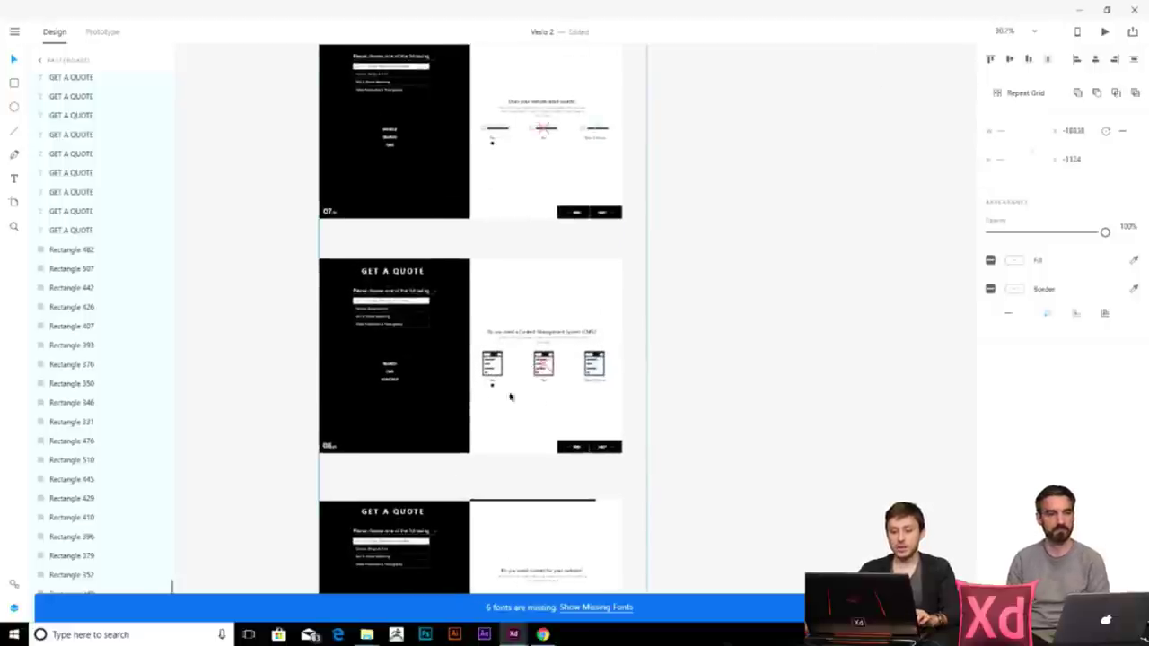
- Navigate back to the homepage and About Us artboards
left_click_drag(754, 402, 553, 400)
left_click_drag(327, 538, 451, 282)
scroll(423, 497, "down", 1)
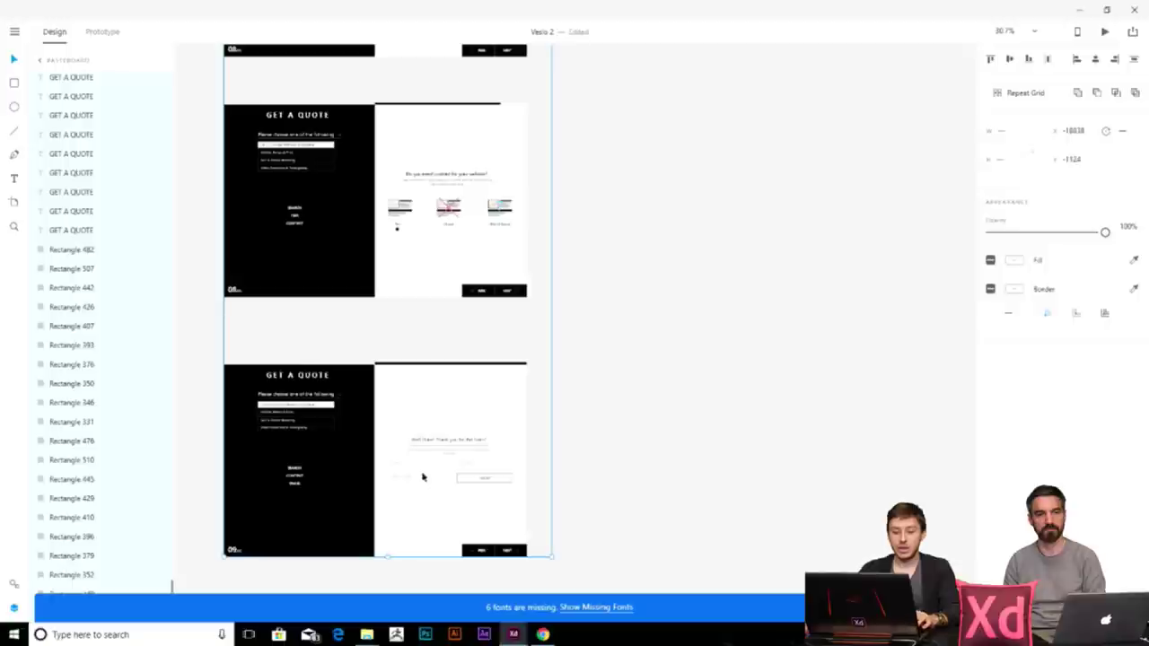
scroll(422, 477, "down", 4)
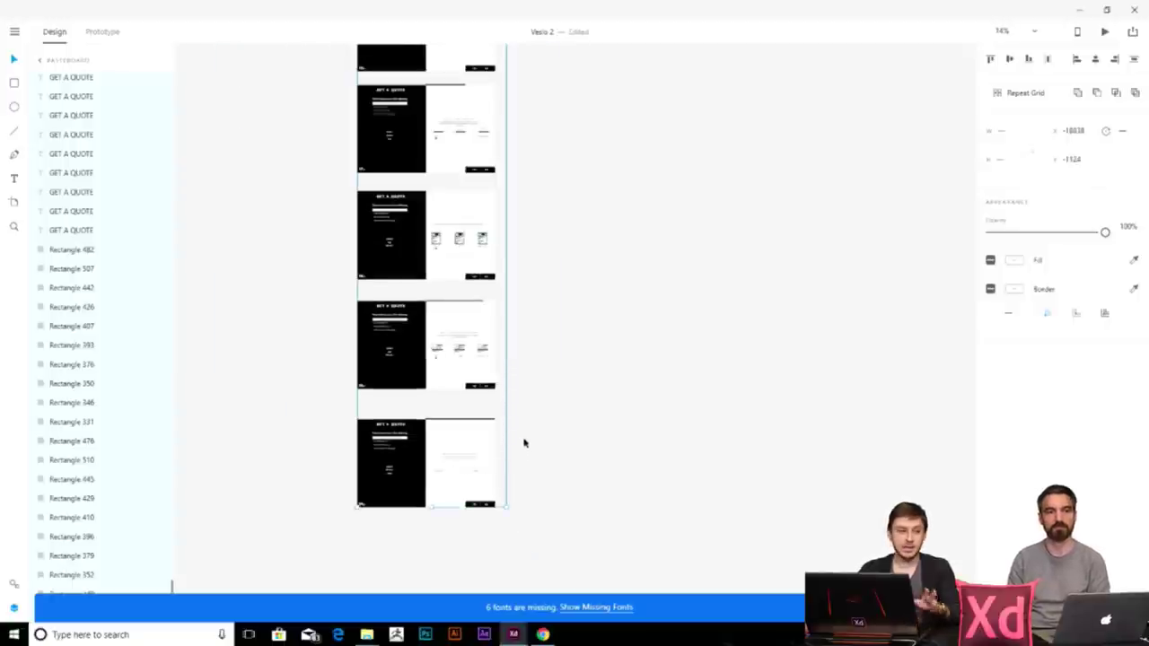
left_click_drag(757, 244, 459, 428)
scroll(467, 413, "down", 3)
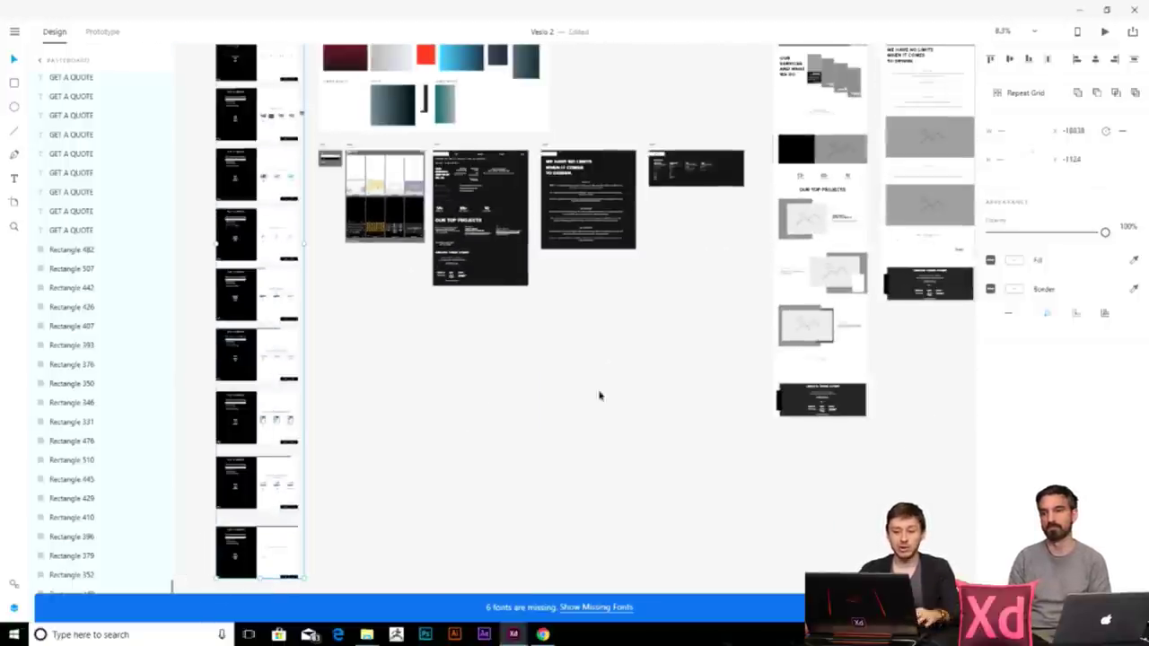
left_click_drag(592, 398, 432, 493)
scroll(433, 492, "up", 4)
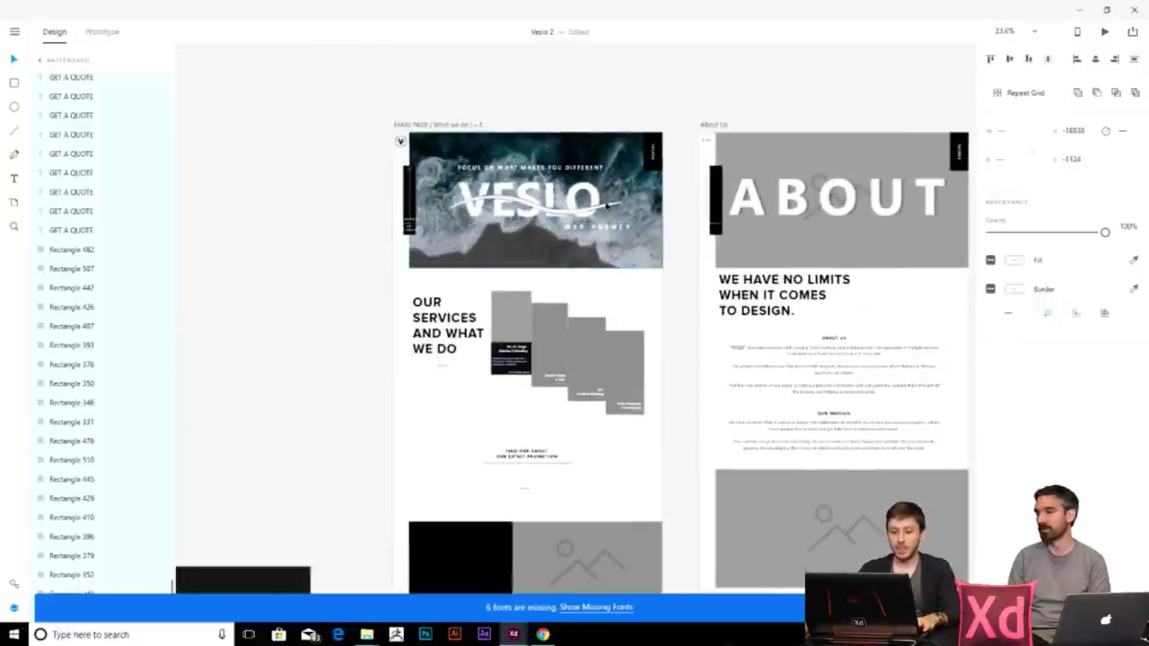
- Set the GET A QUOTE label's font size to 16
scroll(553, 232, "up", 6)
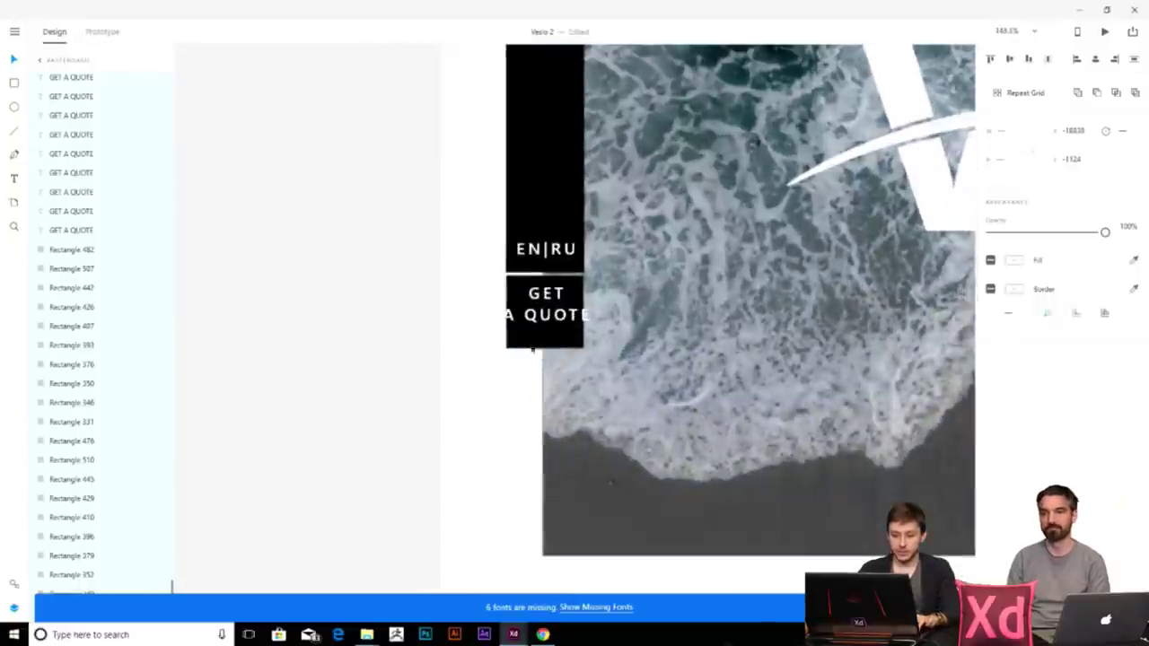
left_click(546, 304)
type("16")
key("Return")
- Break the label into two left-aligned lines, 'GET A' and 'QUOTE'
double_click(546, 338)
left_click(543, 337)
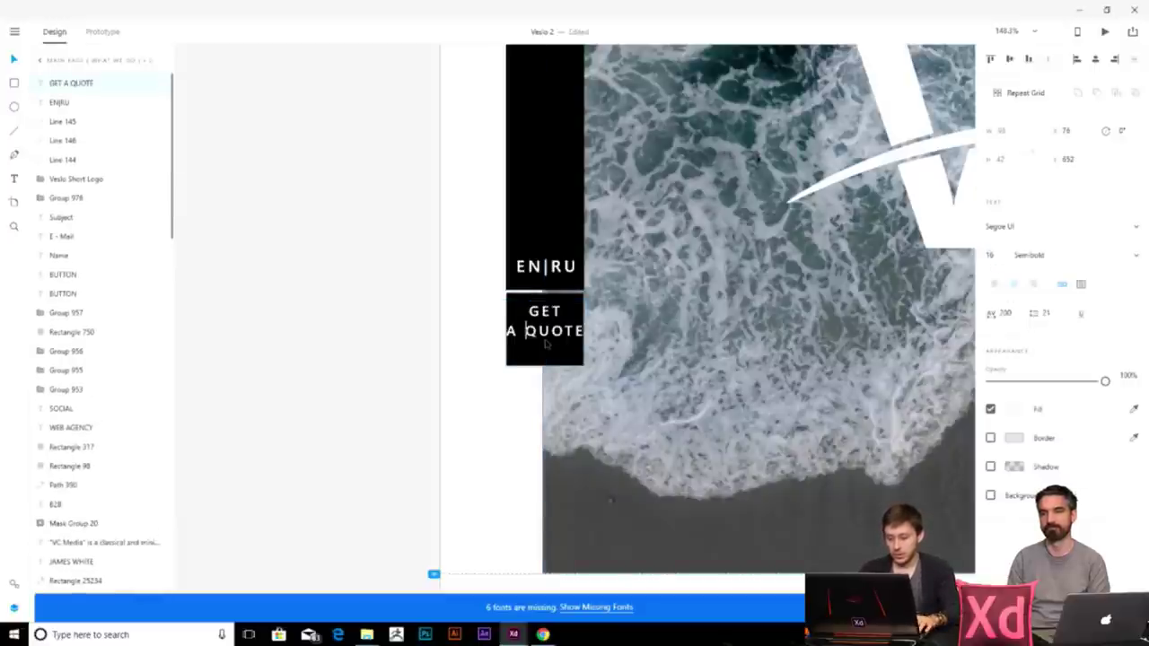
key("Return")
key("BackSpace")
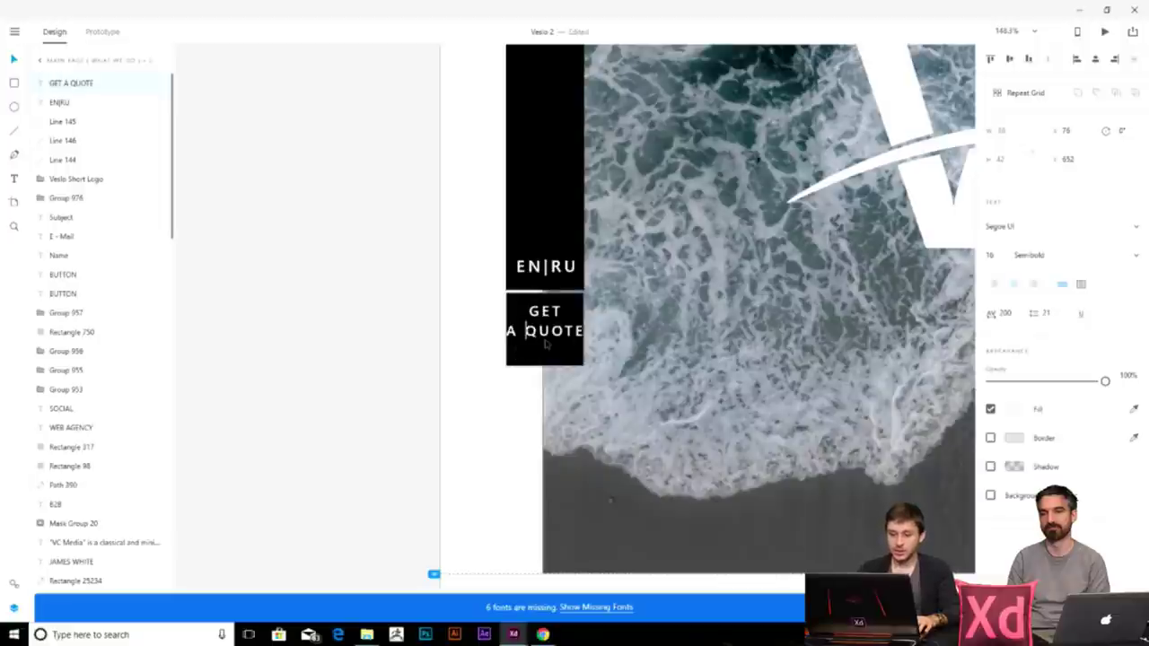
key("BackSpace")
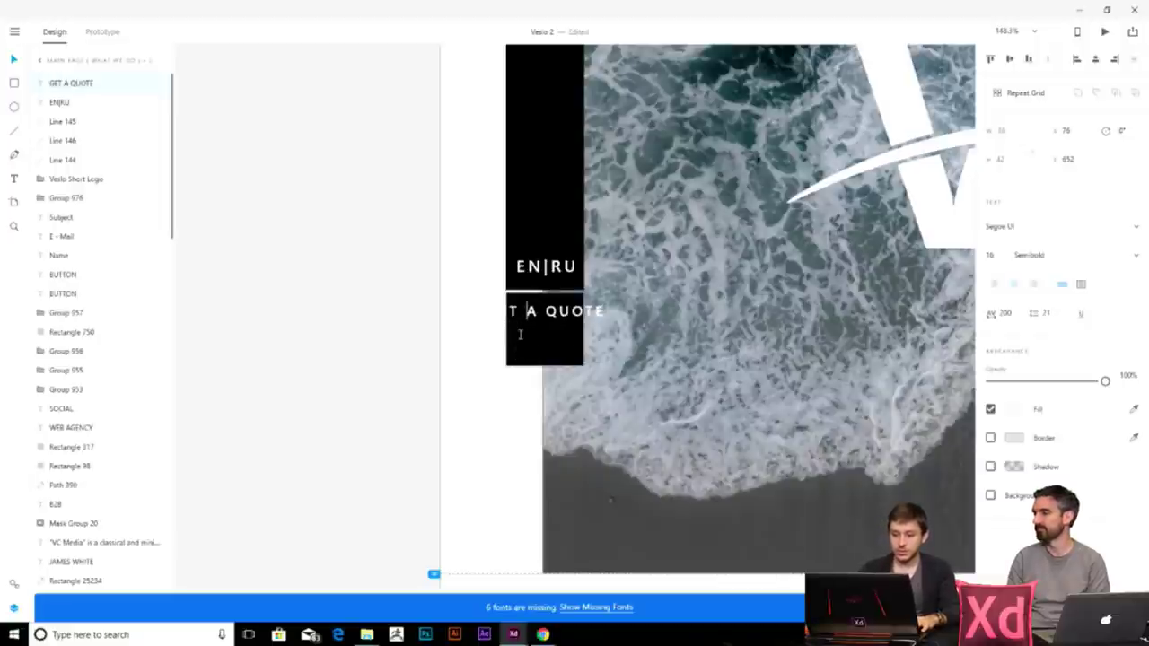
key("Return")
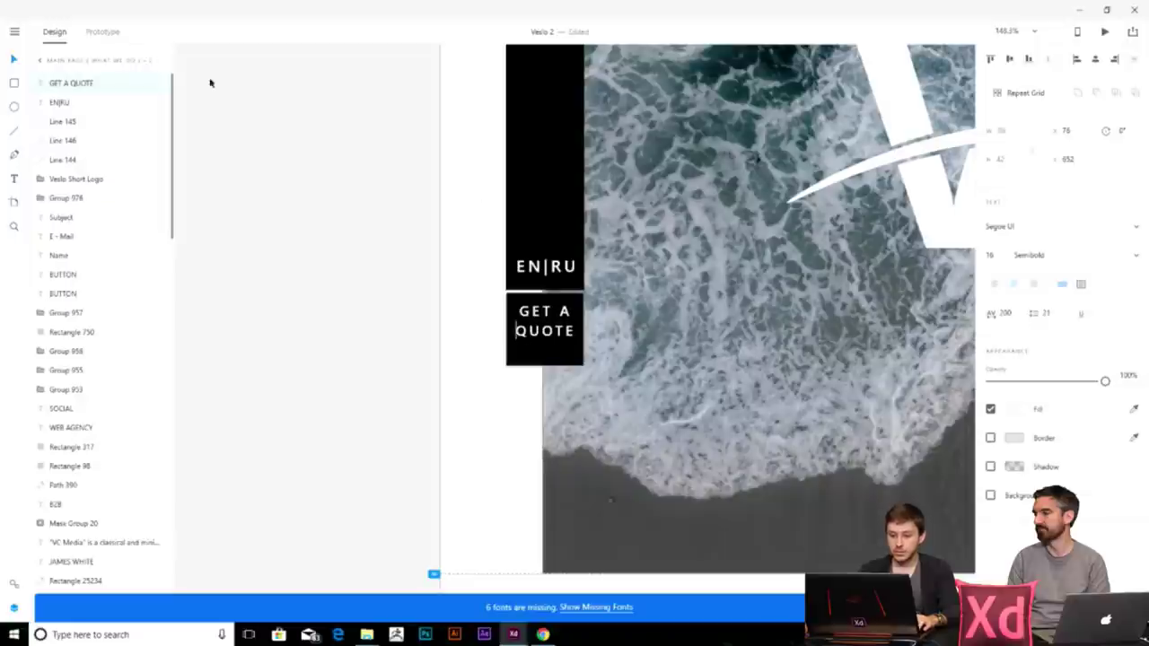
left_click(995, 285)
key("Escape")
left_click(369, 307)
key("ctrl+0")
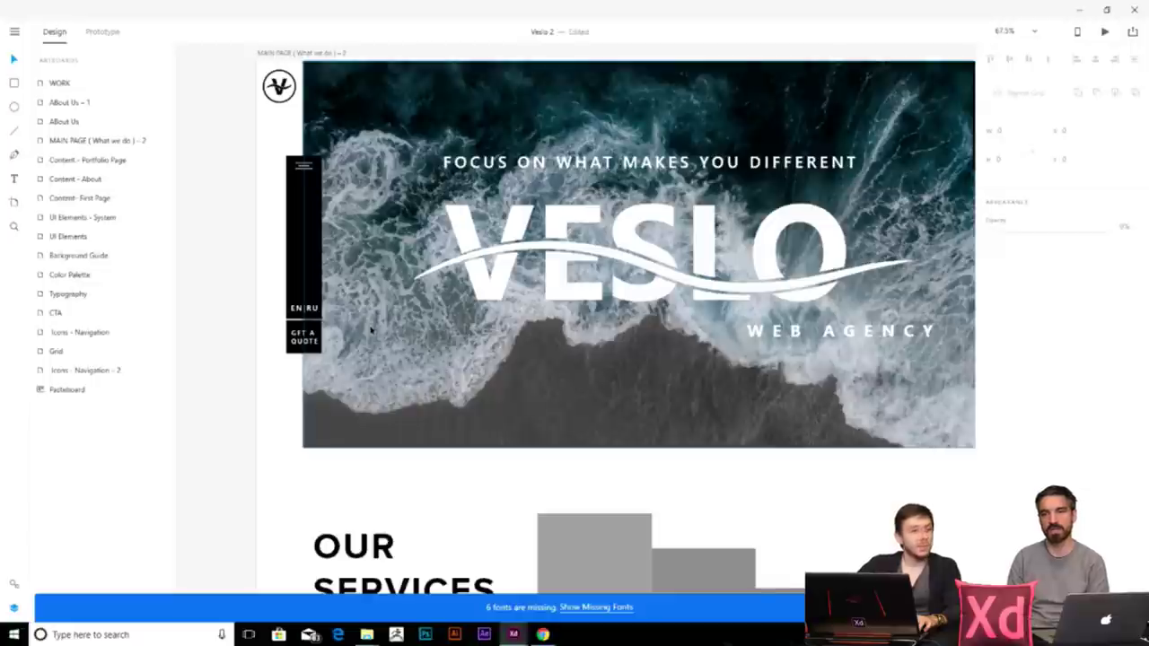
- Scroll to the services cards and draw a square rectangle on the pasteboard beside the artboard
scroll(371, 330, "down", 3)
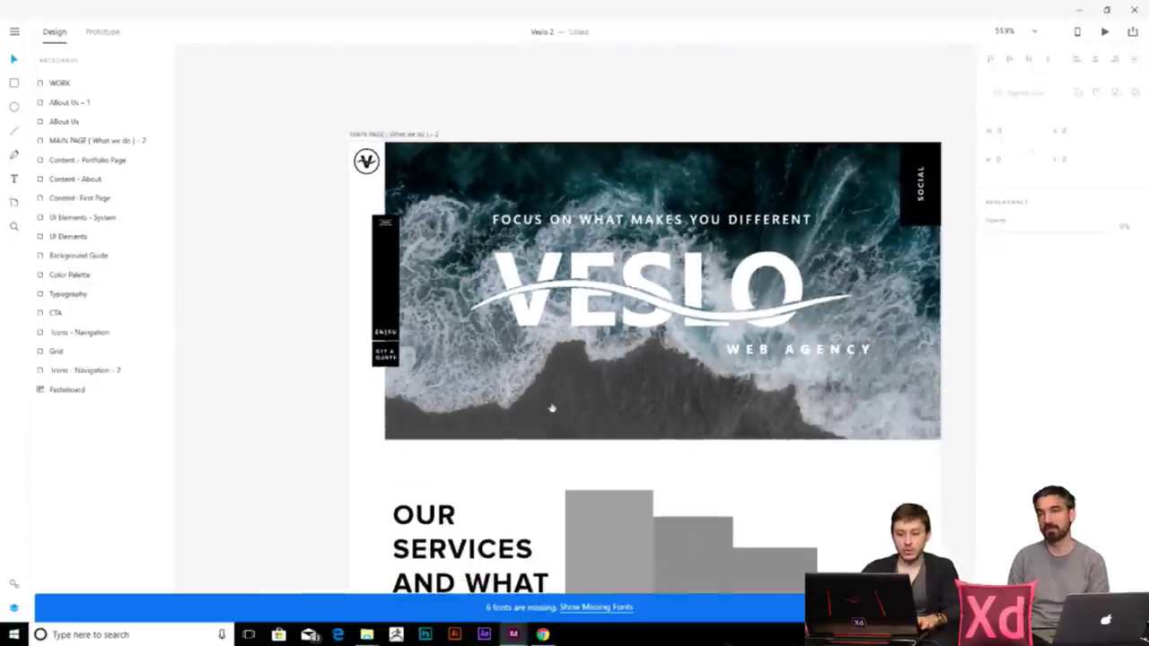
scroll(526, 372, "down", 3)
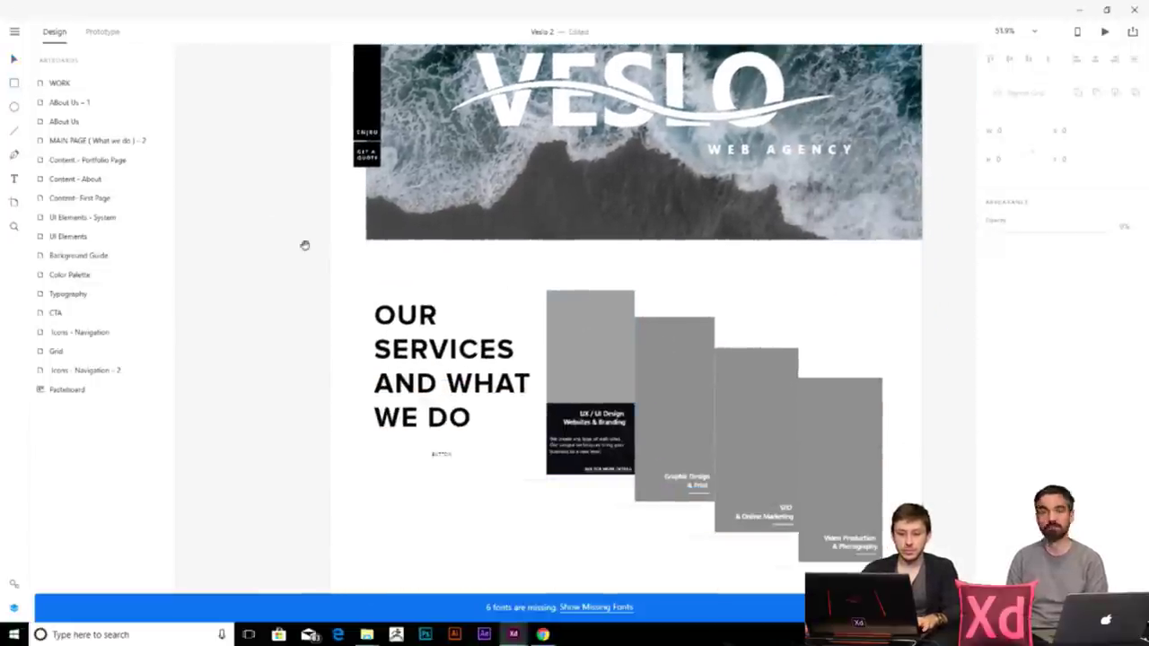
scroll(303, 236, "left", 5)
key("r")
left_click_drag(310, 144, 416, 227)
- Give the new rectangle a solid red fill and remove its border
left_click(1014, 288)
left_click_drag(910, 231, 921, 218)
left_click(445, 202)
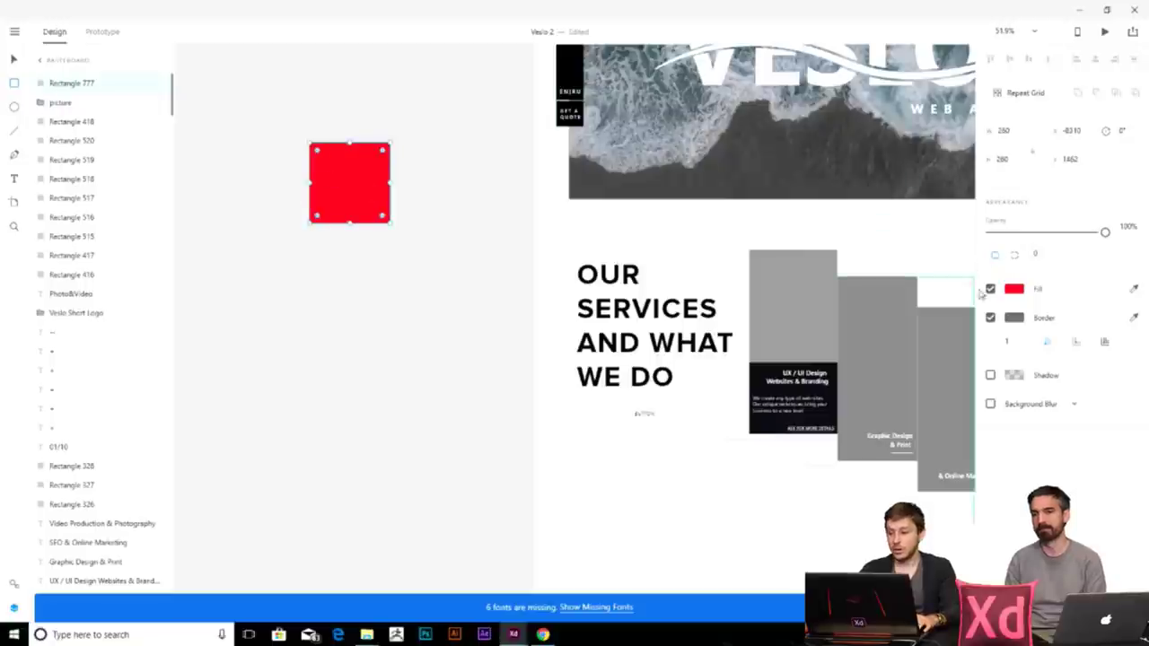
left_click(991, 317)
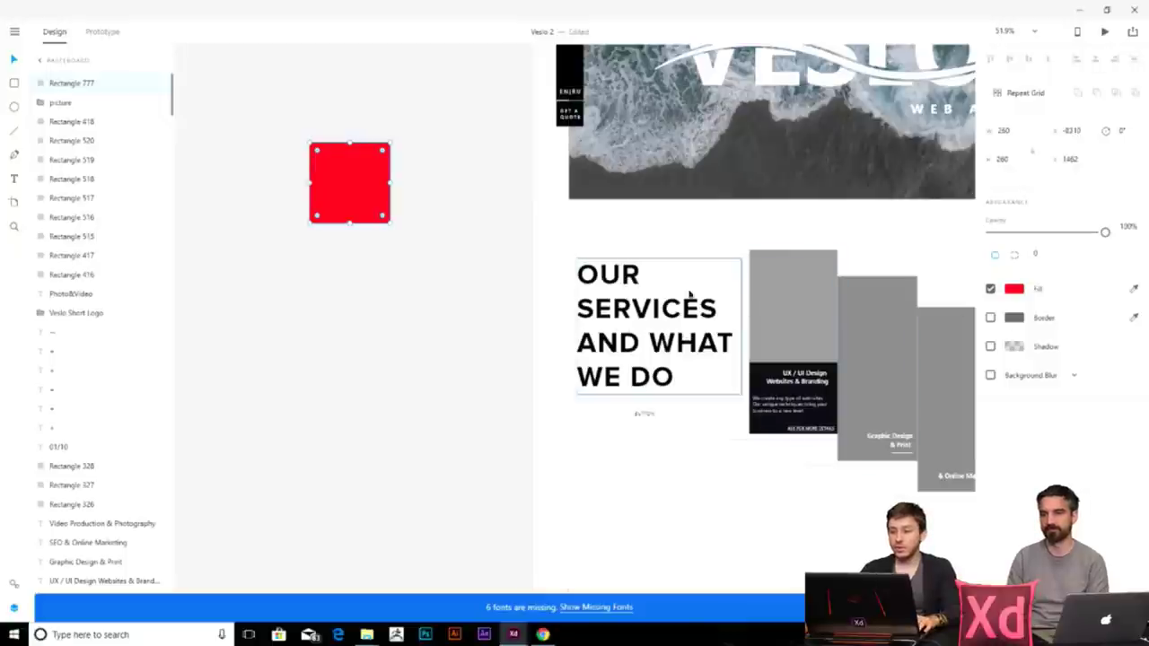
- Add a drop shadow to the red rectangle (offsets 0 and 3, blur 6)
left_click(625, 311)
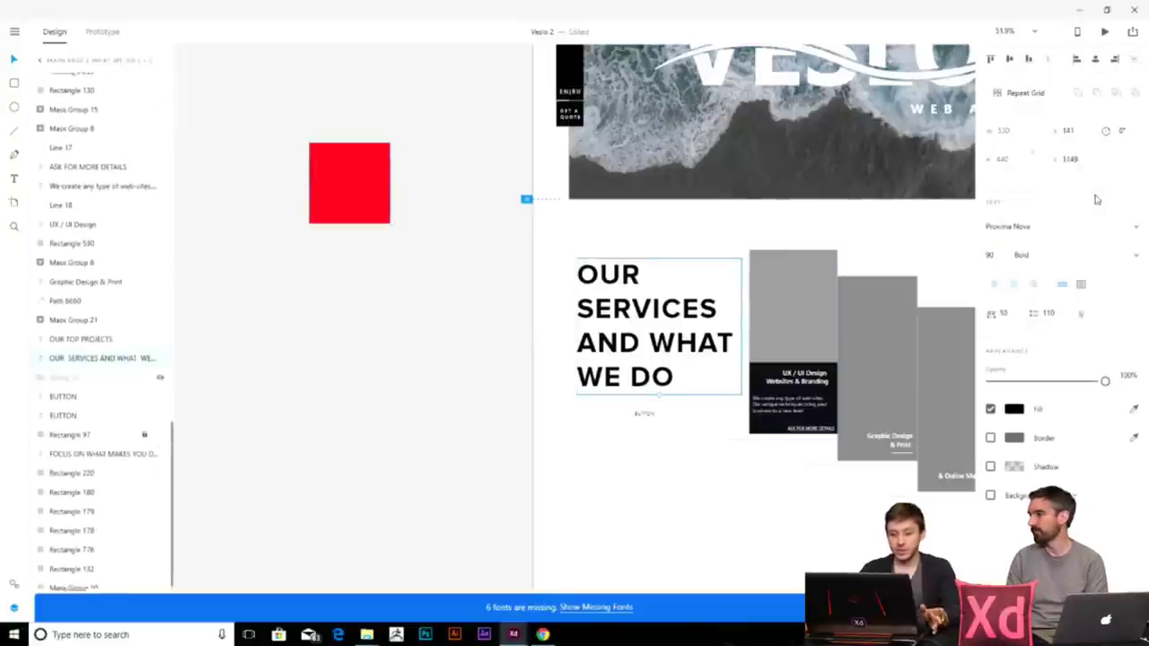
left_click(373, 175)
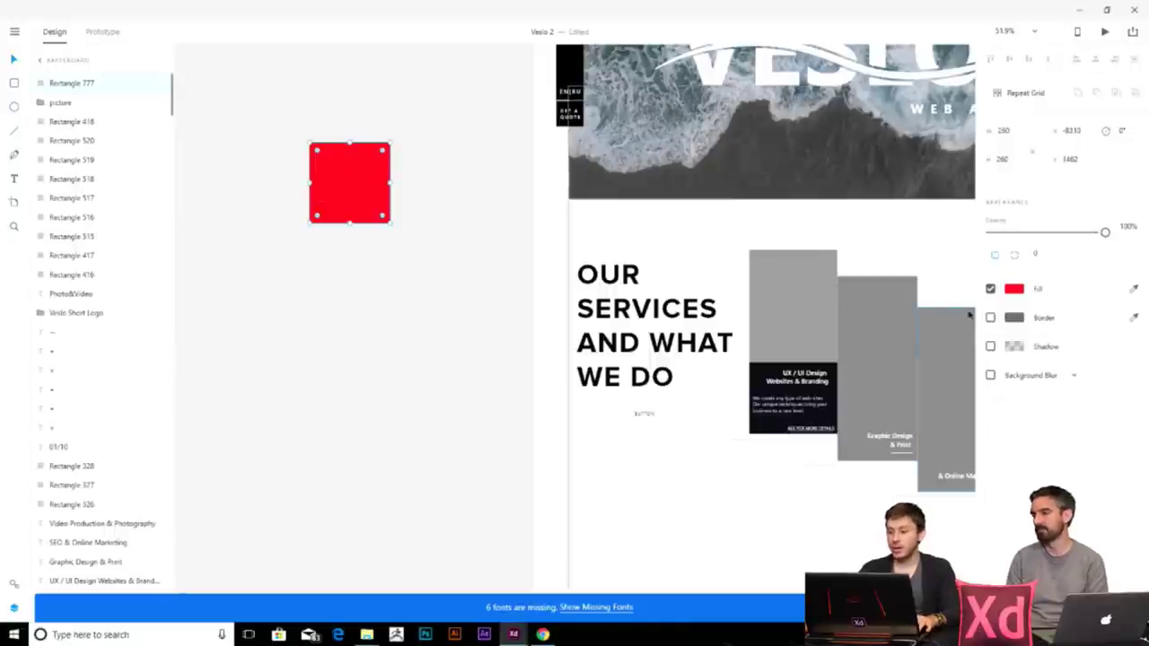
left_click(991, 347)
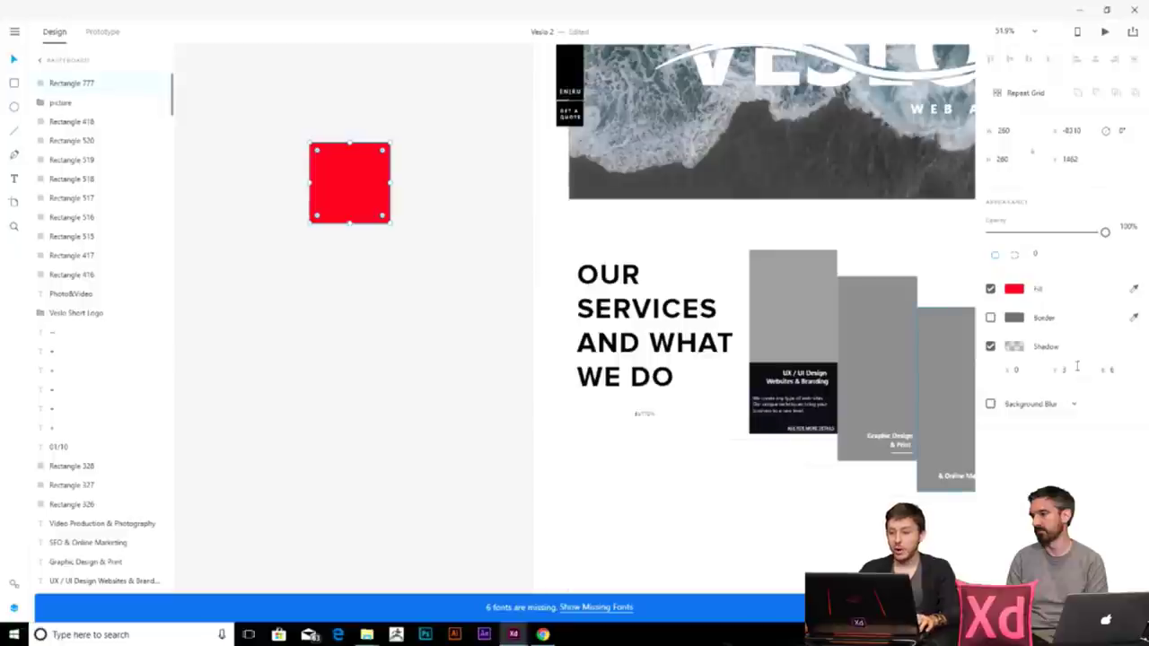
scroll(358, 209, "up", 1)
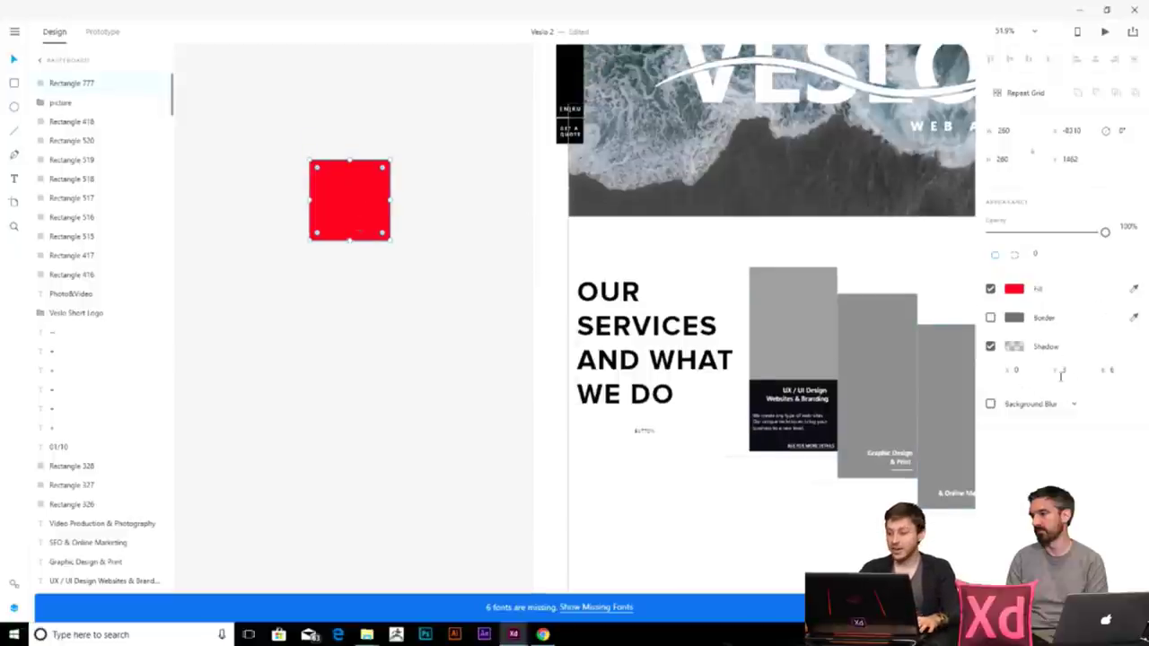
scroll(415, 290, "up", 5)
scroll(536, 308, "up", 2)
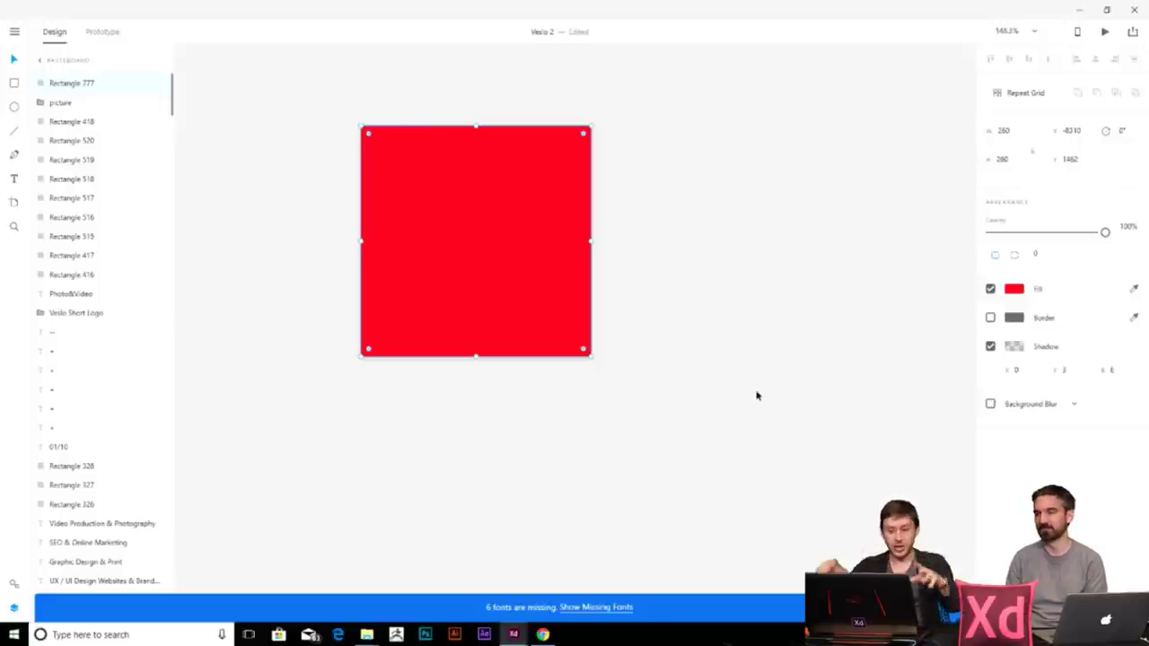
- Set the shadow's Y offset to 10 and its blur to 10
left_click(1075, 372)
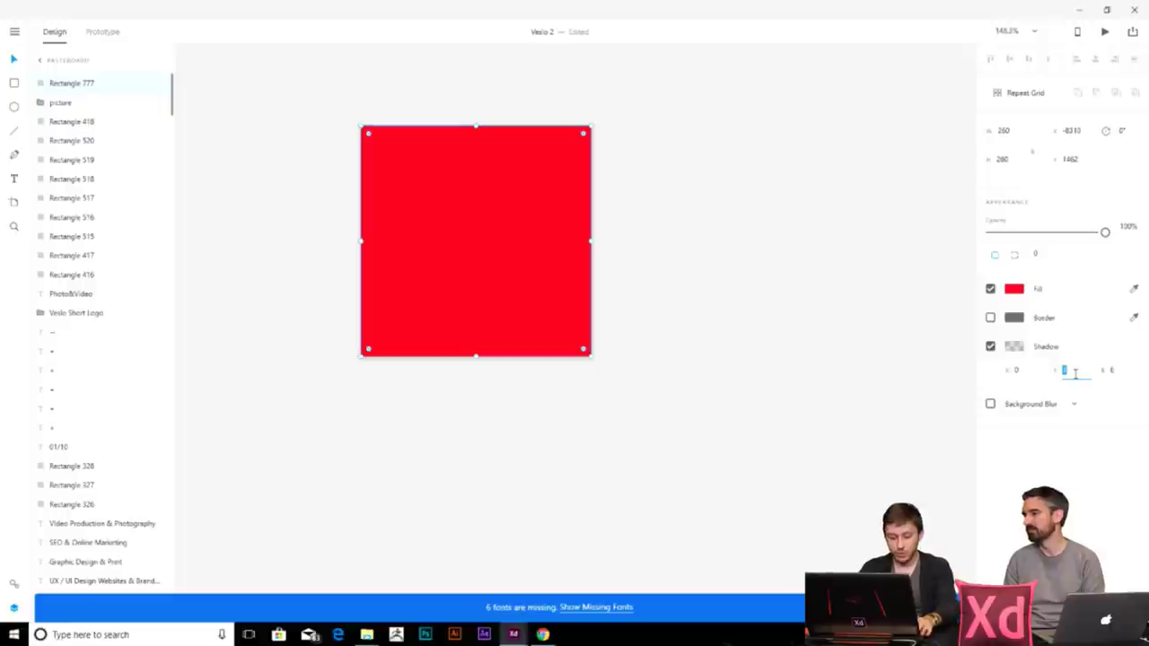
key("Return")
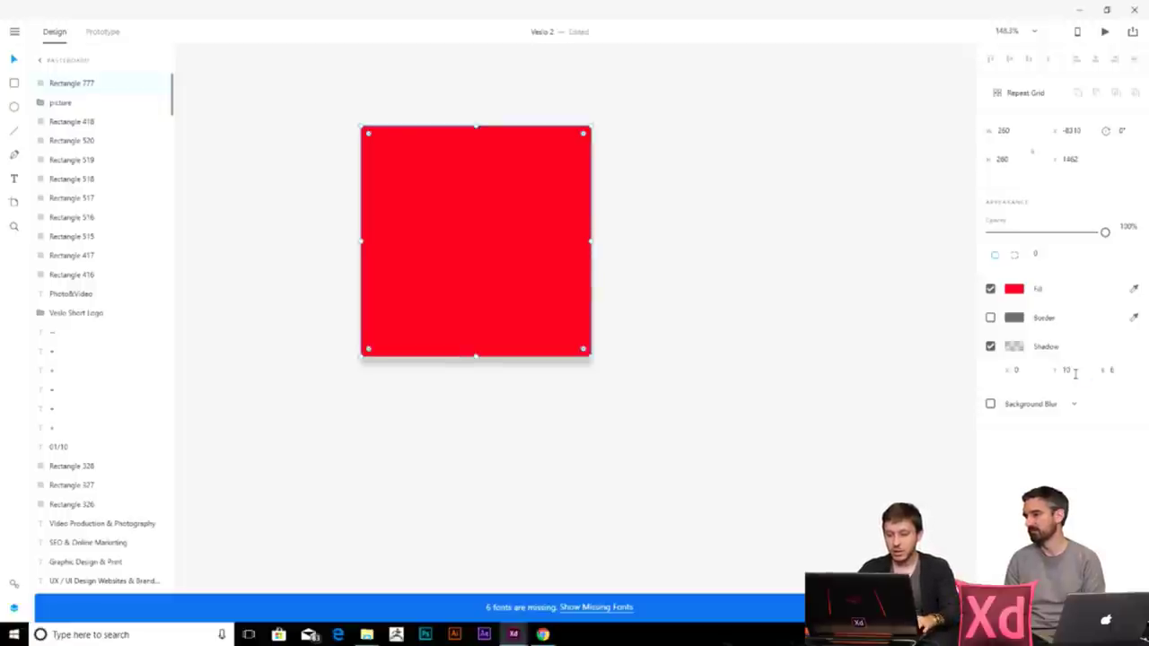
left_click(1111, 369)
key("BackSpace")
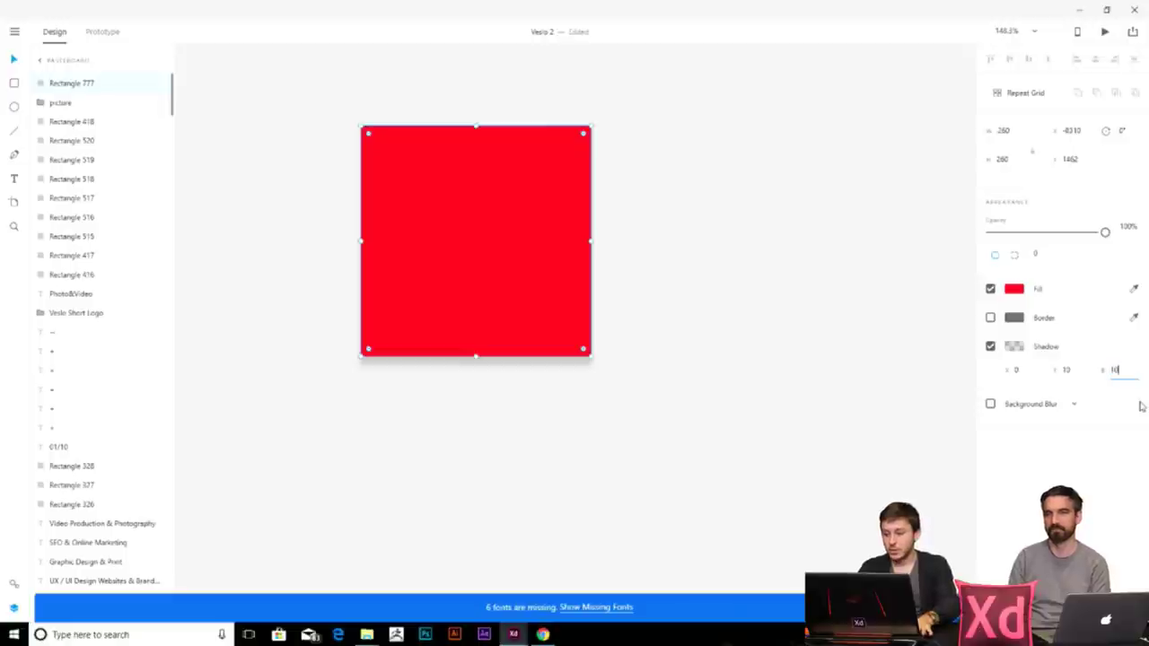
key("Return")
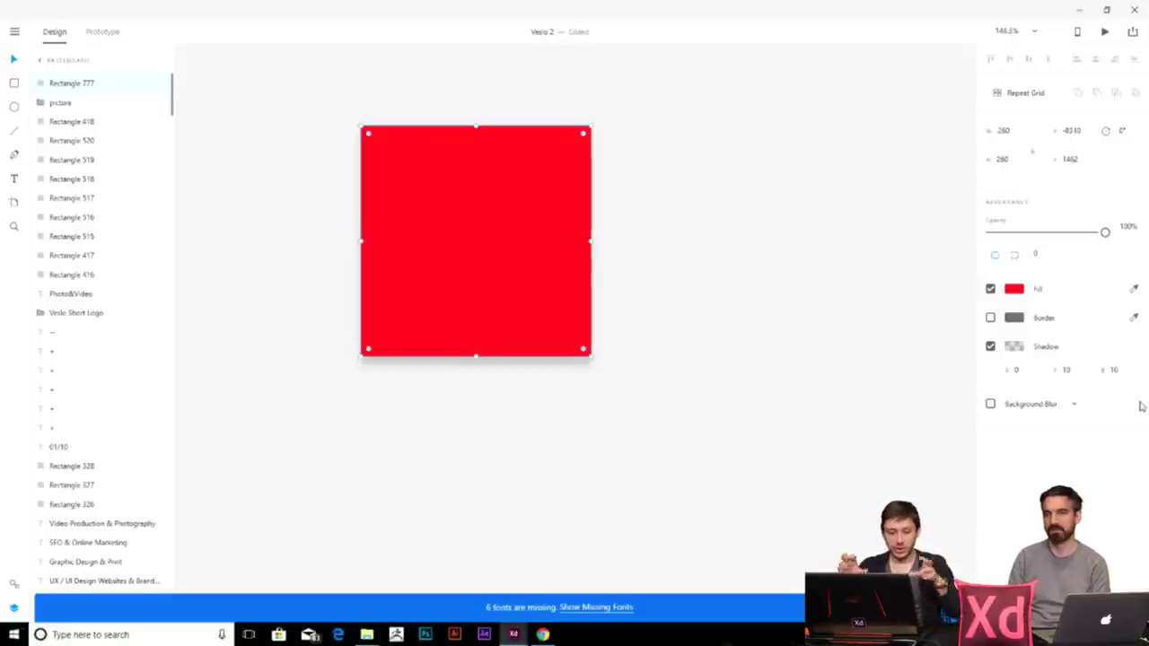
left_click(1129, 374)
type("2")
key("Return")
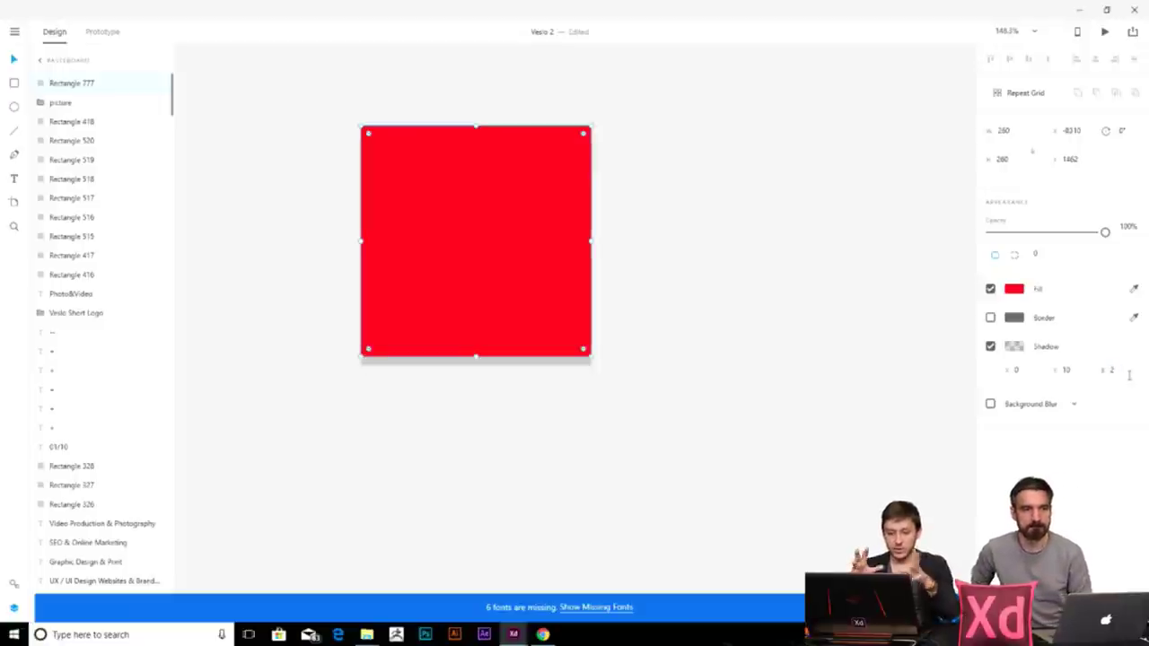
key("ctrl+z")
- Tint the shadow red (#F00101) at 50% opacity
left_click(1014, 347)
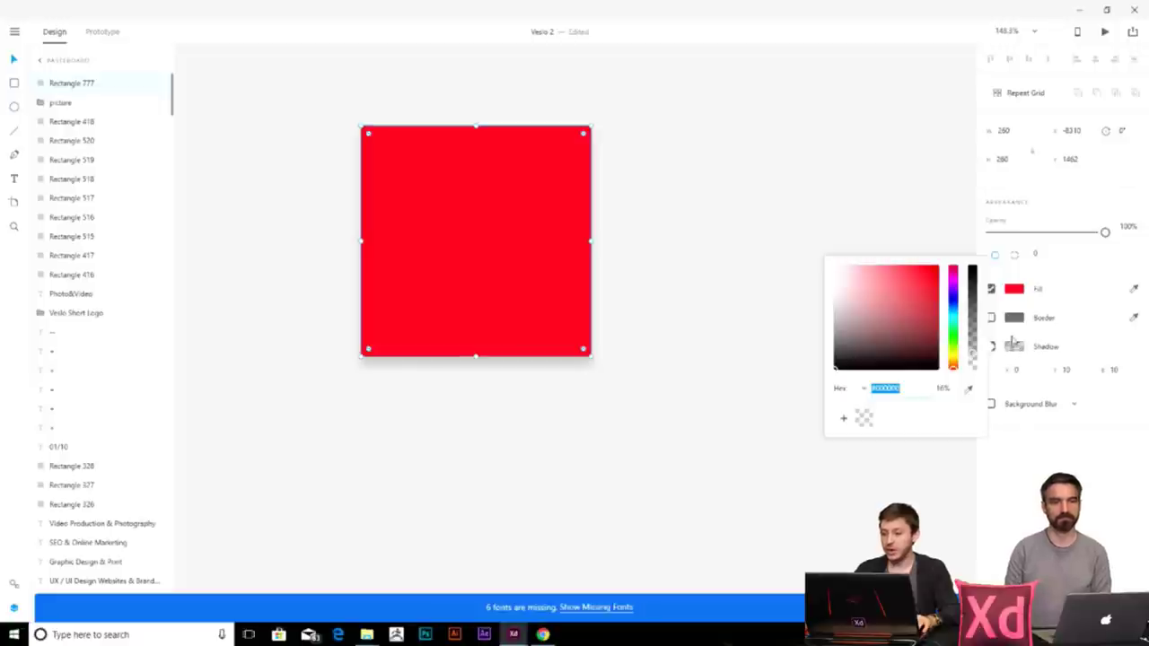
left_click_drag(870, 342, 937, 267)
left_click_drag(972, 358, 971, 280)
key("Tab")
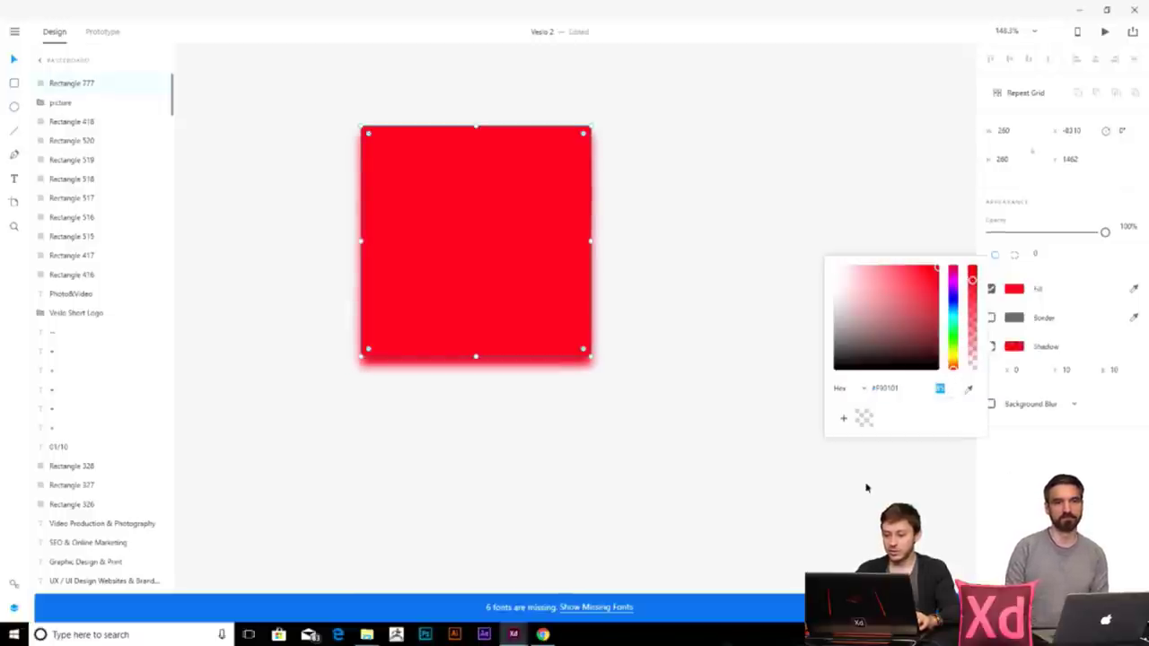
key("Return")
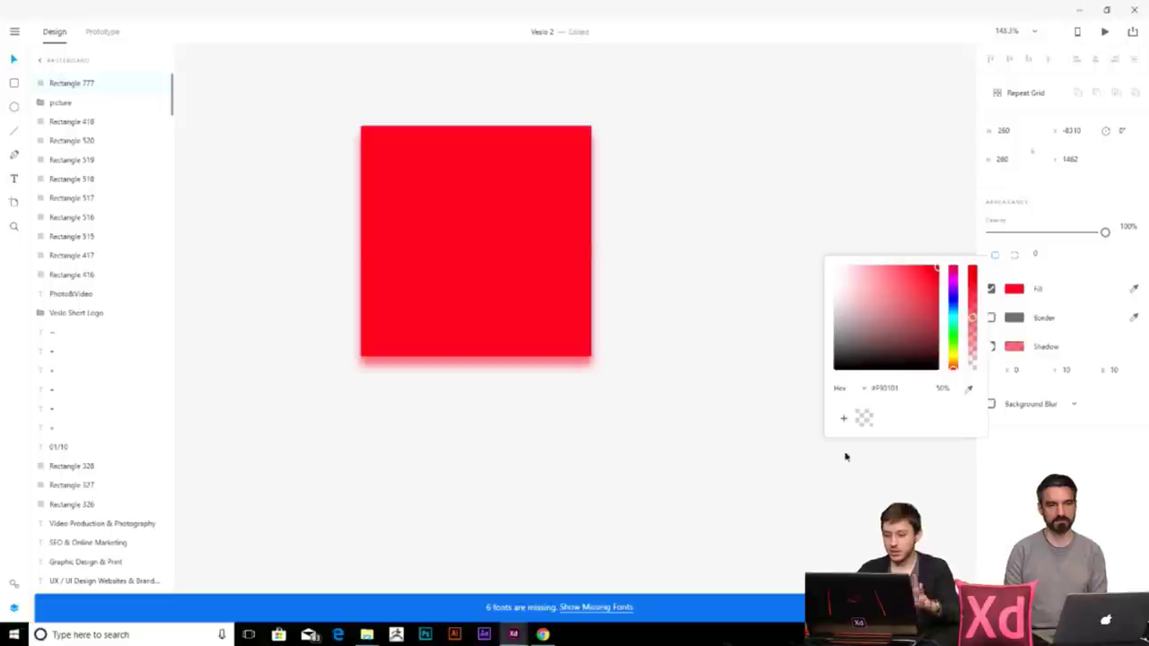
left_click(750, 400)
scroll(748, 395, "down", 5)
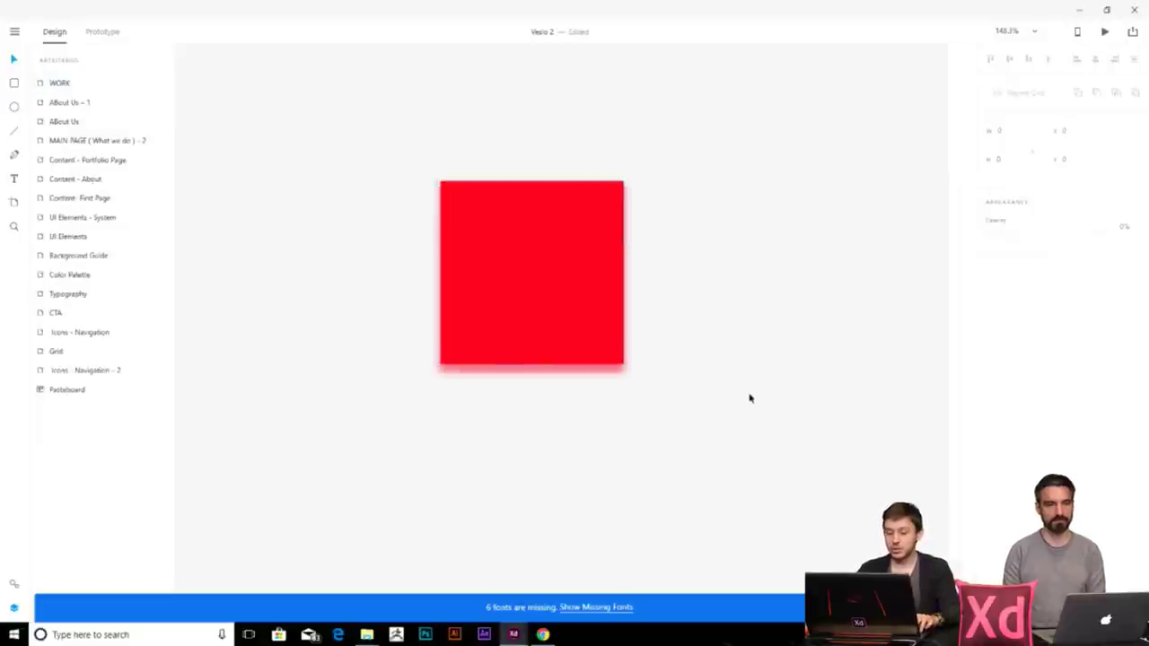
- Delete the red rectangle, then paste it back onto the canvas
scroll(605, 431, "up", 3)
left_click(402, 263)
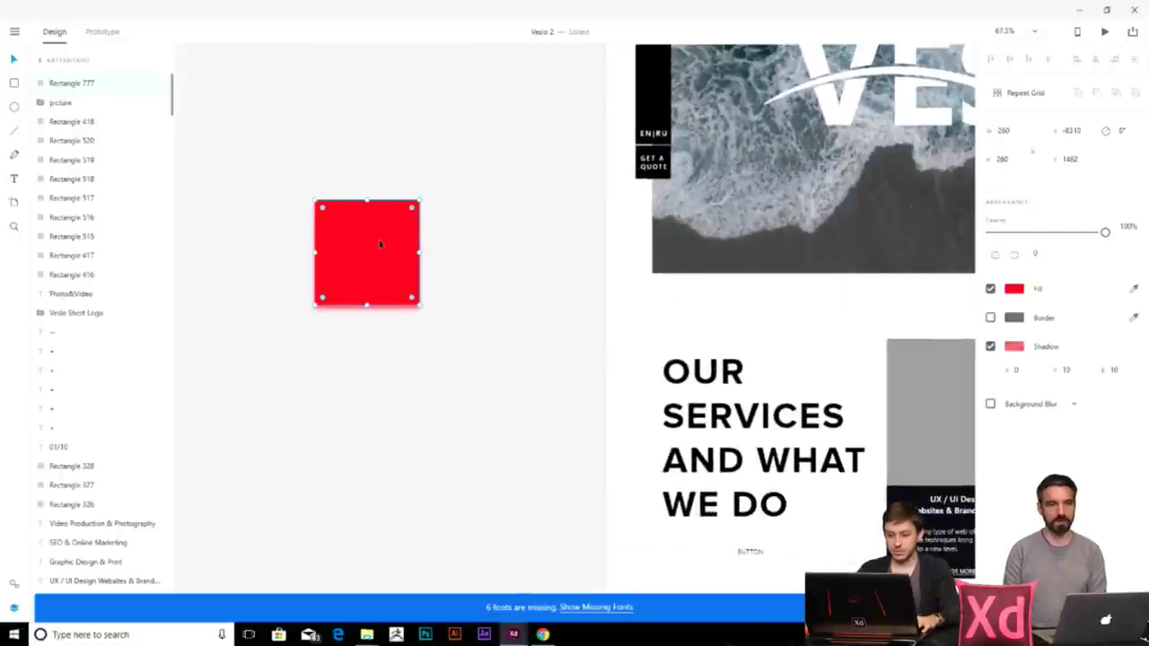
key("Delete")
left_click_drag(775, 177, 377, 350)
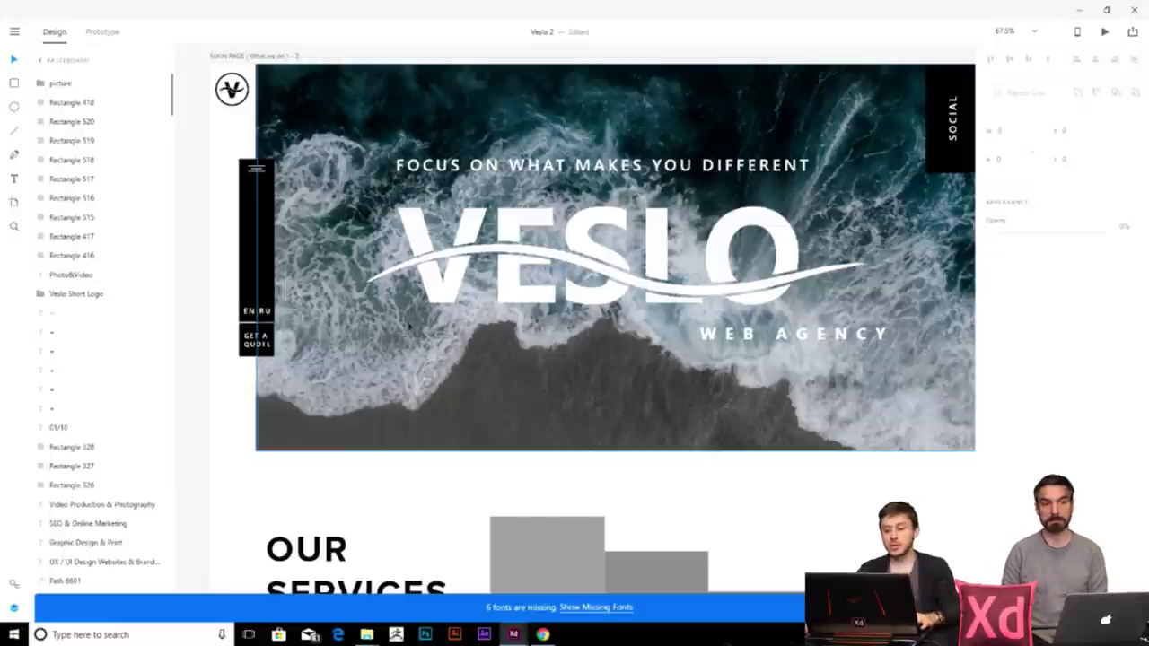
scroll(615, 380, "left", 5)
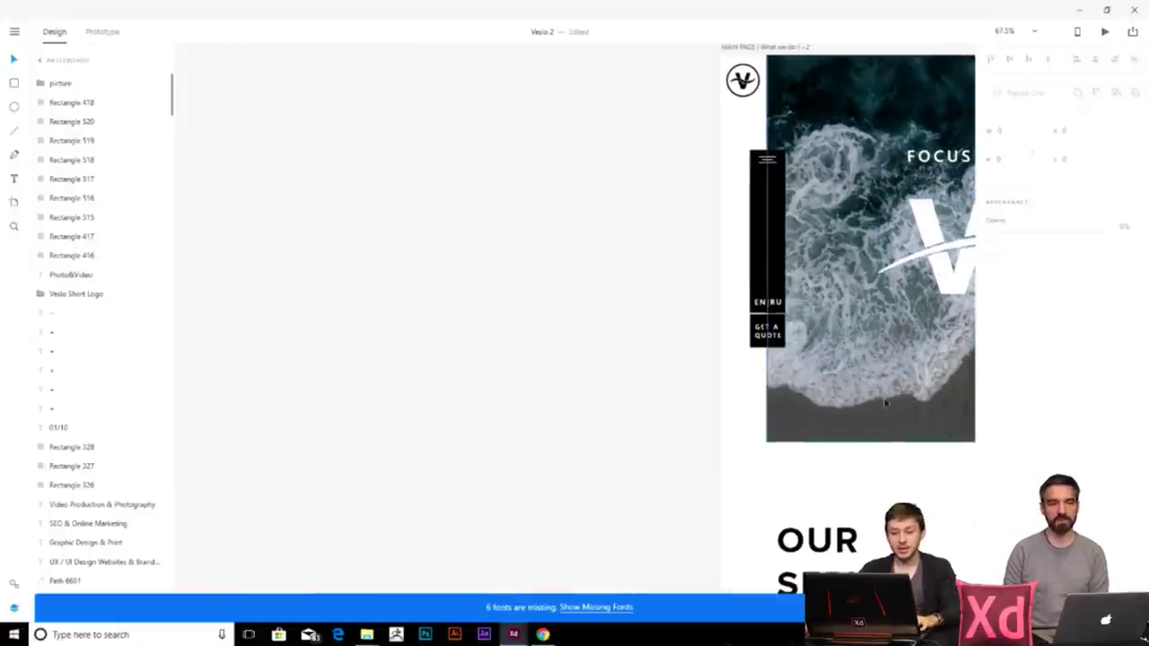
key("ctrl+v")
scroll(638, 526, "down", 5)
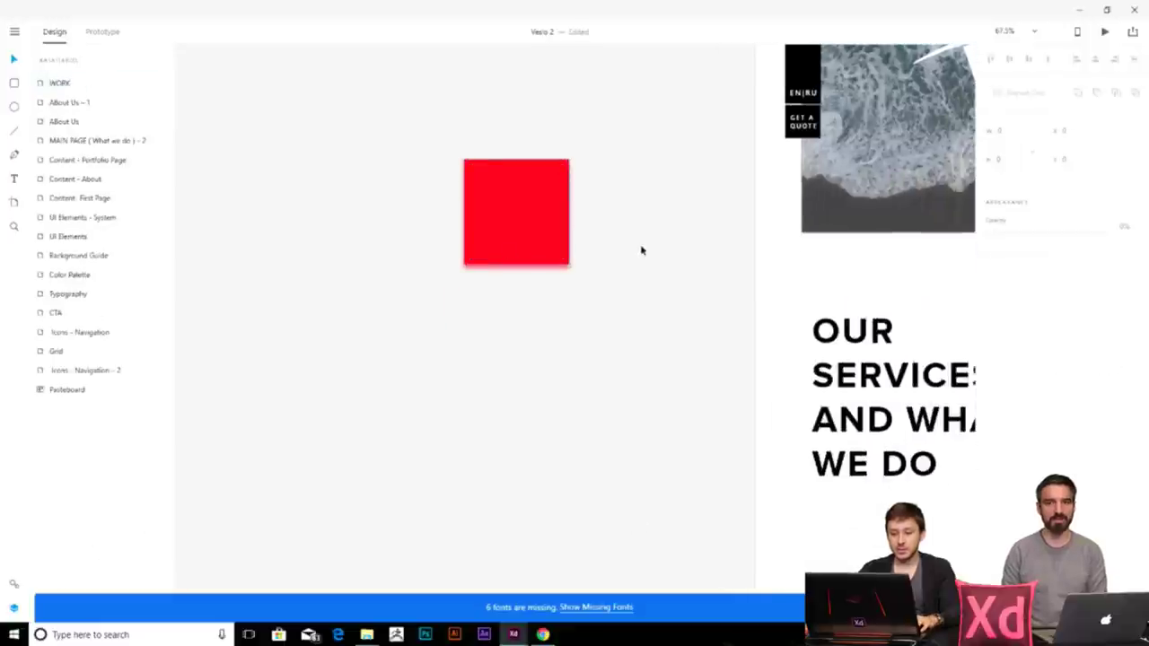
scroll(641, 248, "up", 4)
scroll(641, 249, "right", 5)
- Turn the red rectangle into a Repeat Grid and stretch it down into several rows
key("ctrl+r")
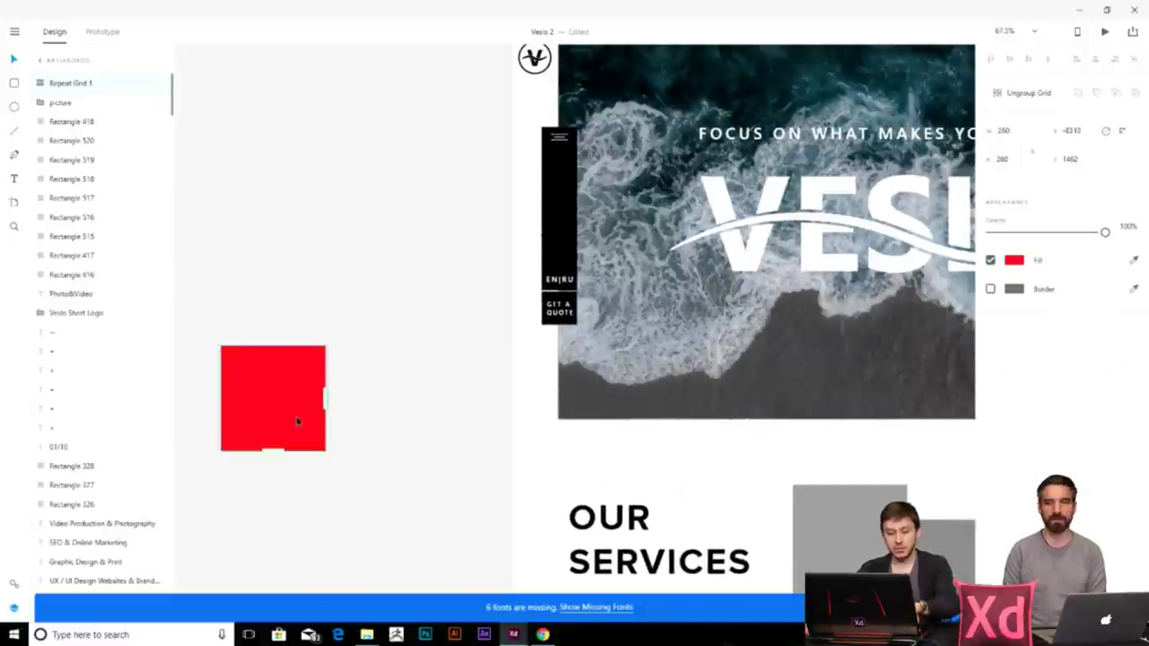
left_click_drag(273, 453, 286, 588)
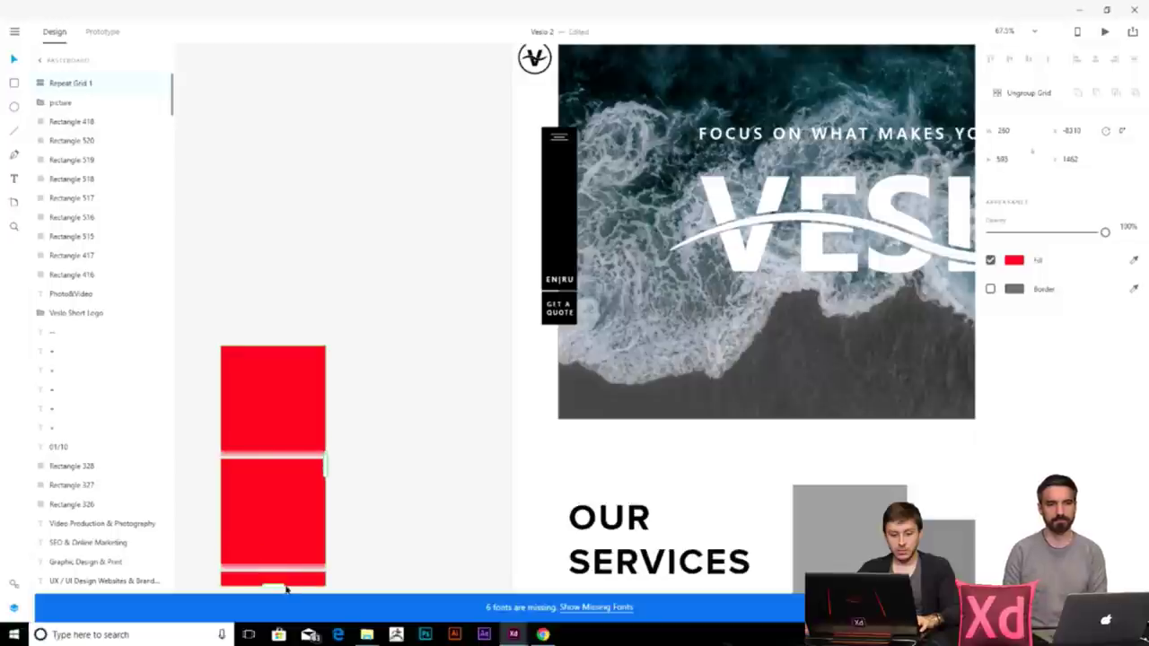
scroll(454, 410, "down", 5)
scroll(454, 410, "left", 3)
left_click_drag(396, 364, 464, 548)
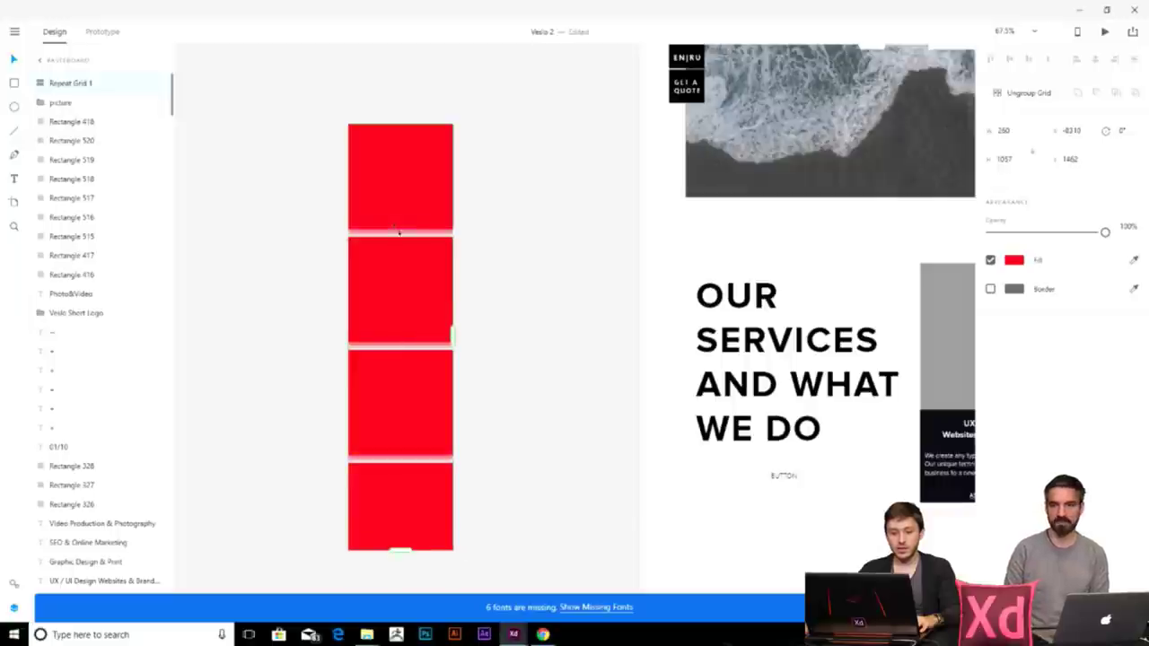
- Delete the repeat grid of red squares
left_click(561, 529)
left_click(389, 497)
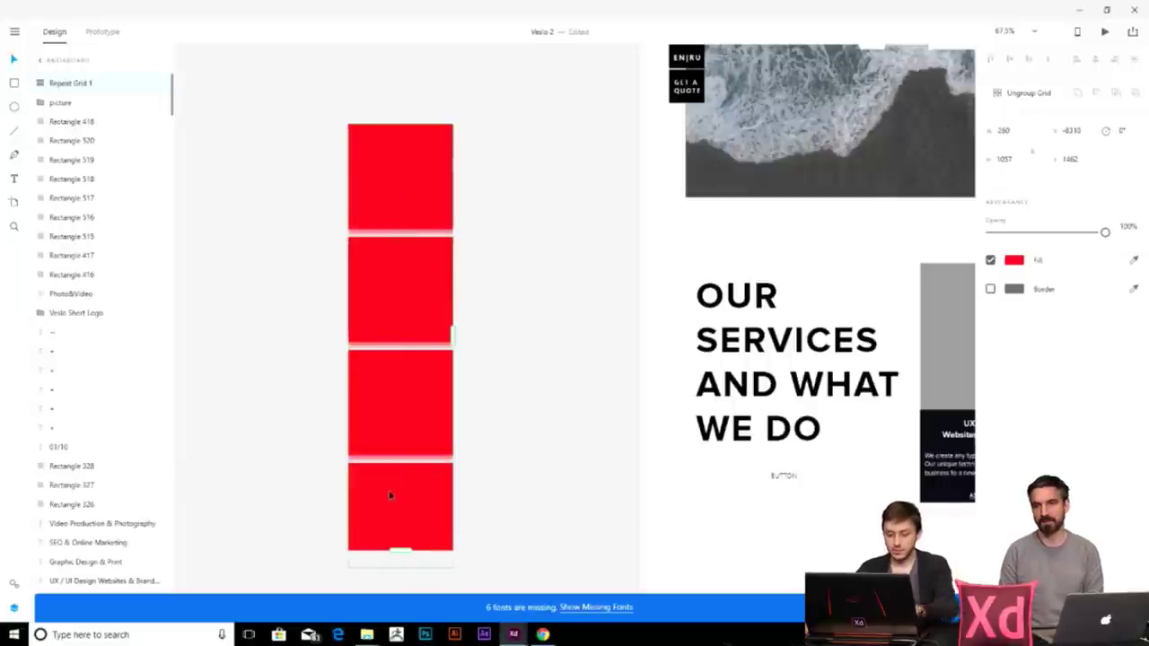
key("Delete")
scroll(643, 236, "up", 5)
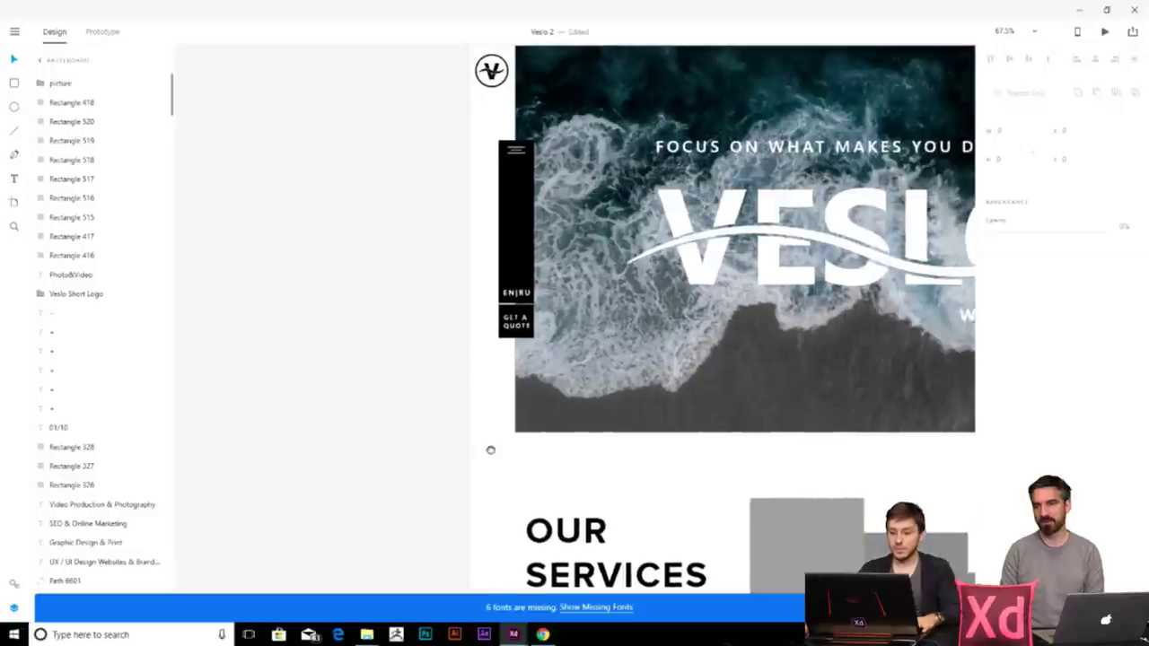
scroll(490, 449, "up", 5)
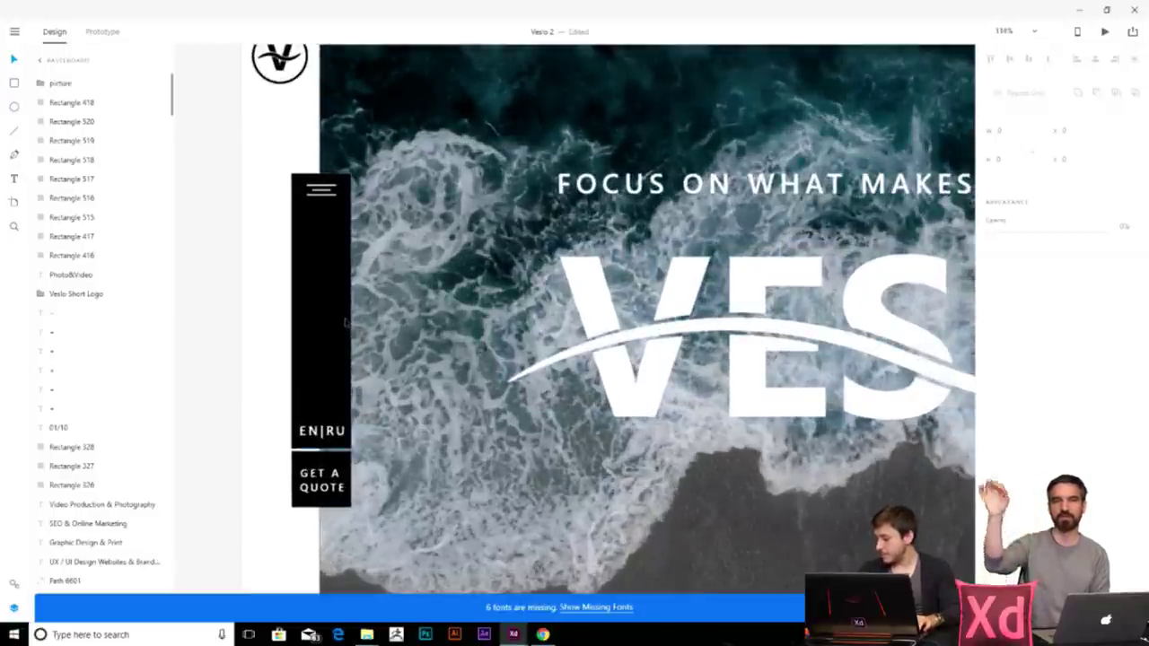
scroll(346, 322, "down", 5)
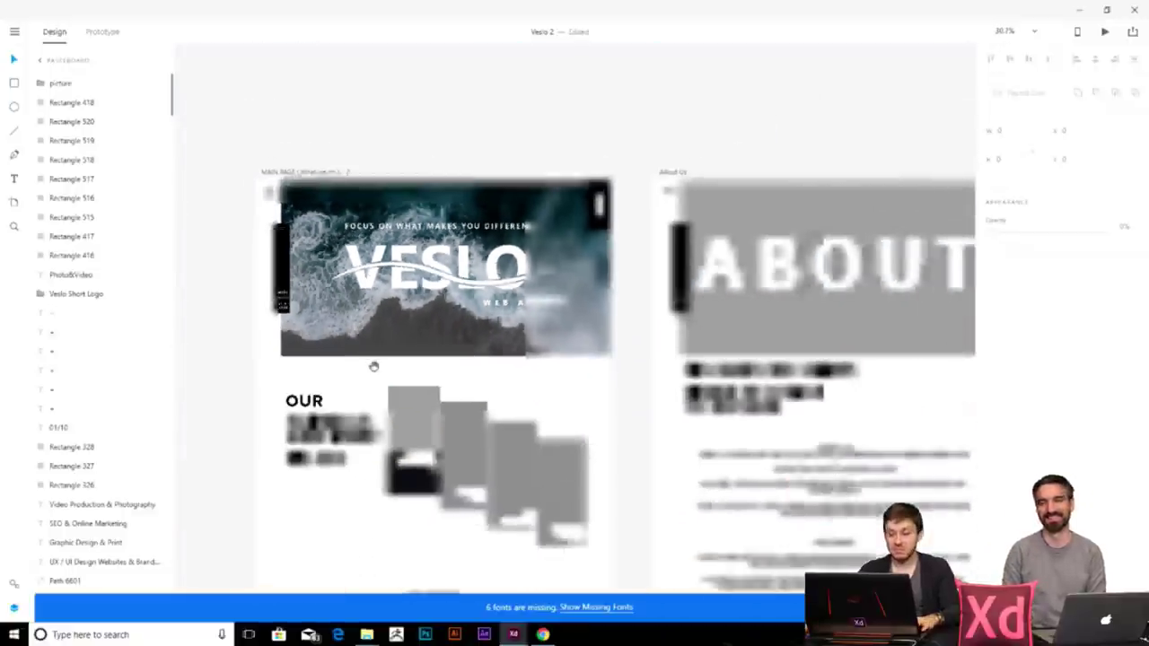
scroll(372, 359, "up", 3)
- Select the four social icons inside the navigation icons group
left_click_drag(391, 309, 398, 372)
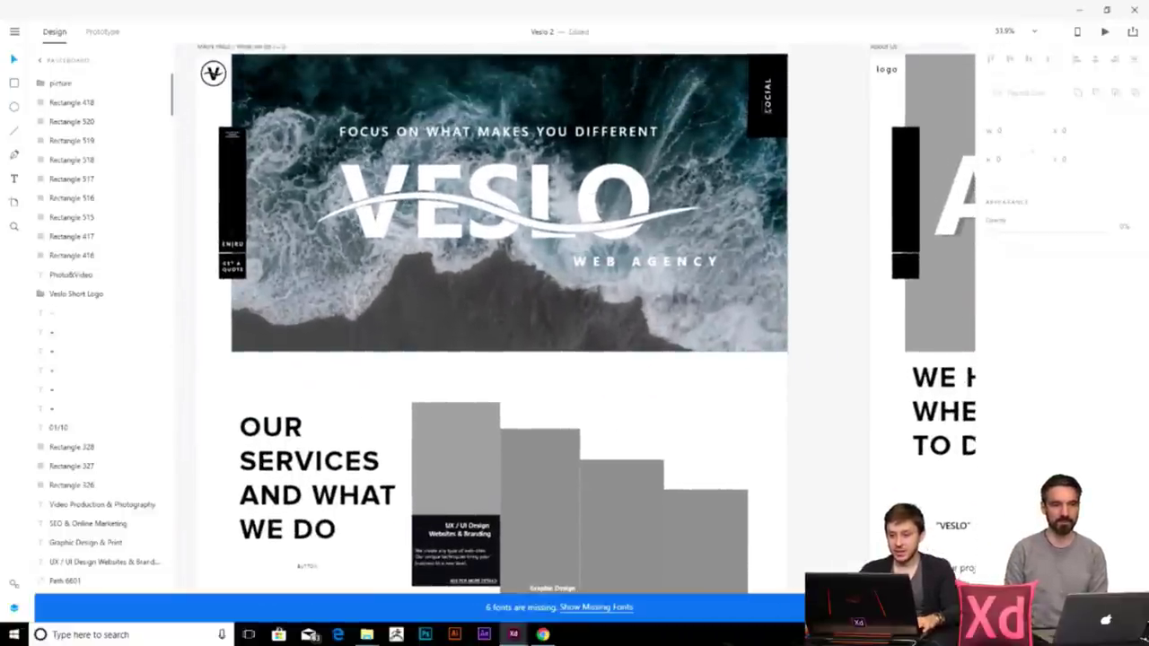
left_click(769, 96)
scroll(482, 293, "down", 10)
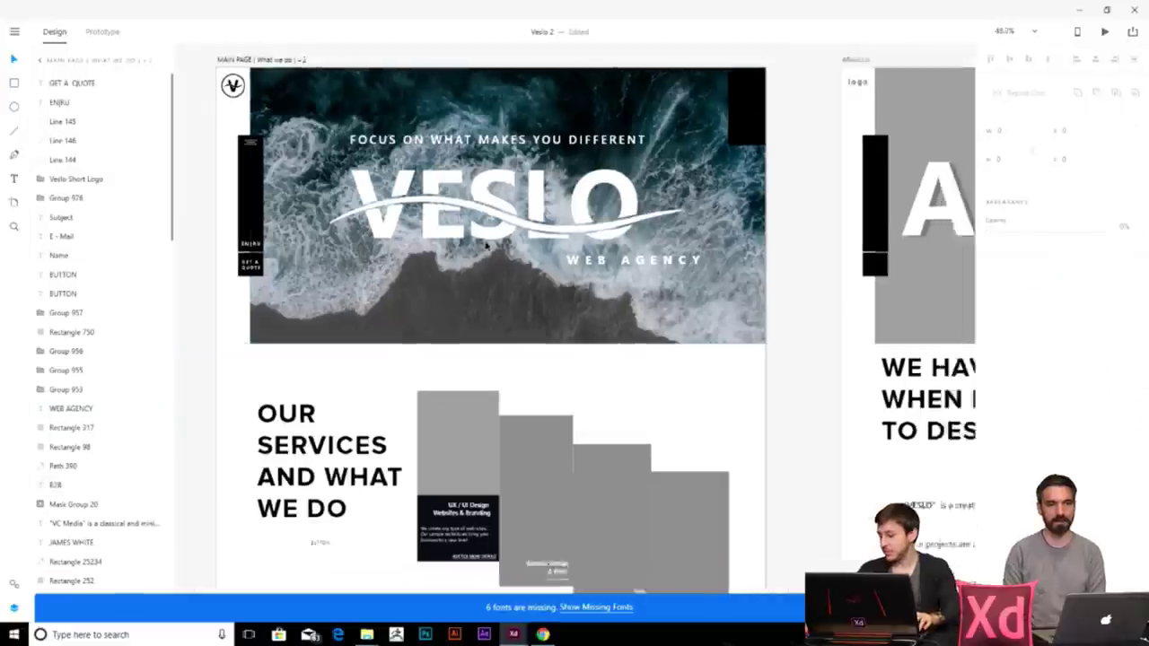
scroll(482, 292, "left", 2)
scroll(387, 413, "up", 5)
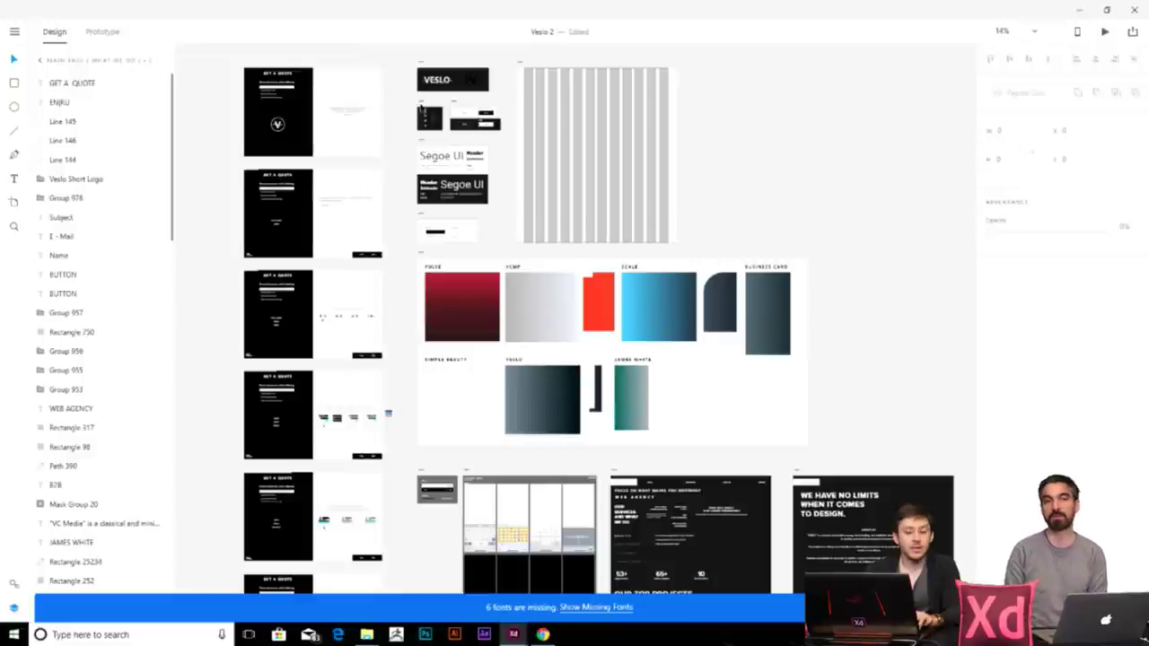
scroll(421, 115, "up", 8)
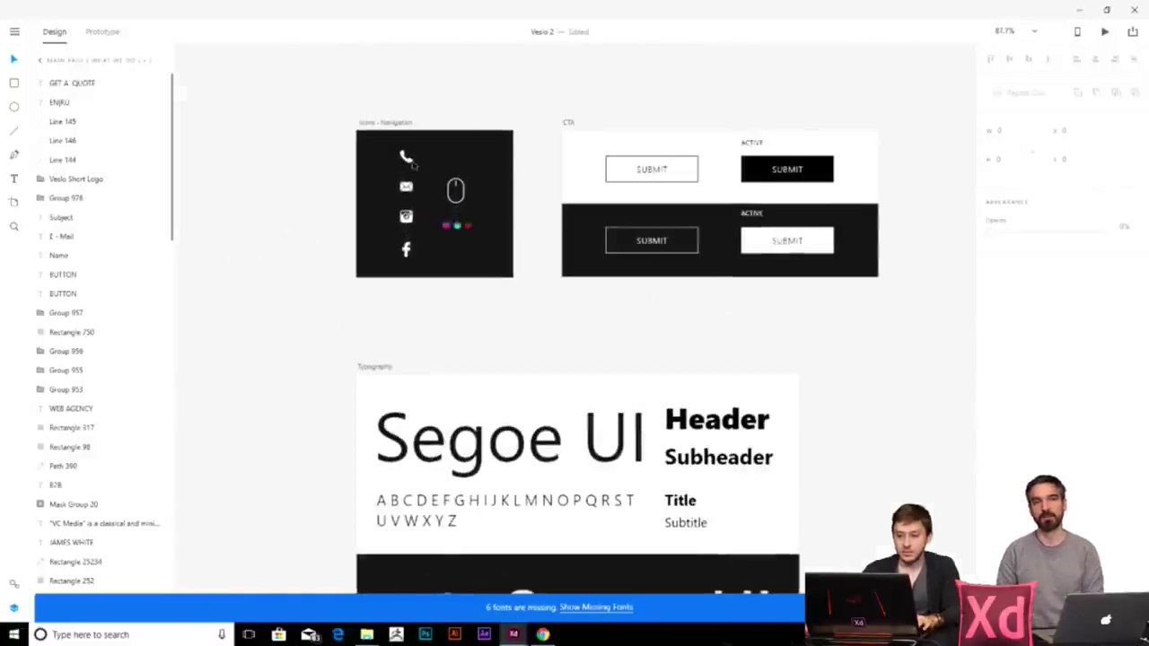
double_click(409, 157)
left_click_drag(418, 141, 416, 261)
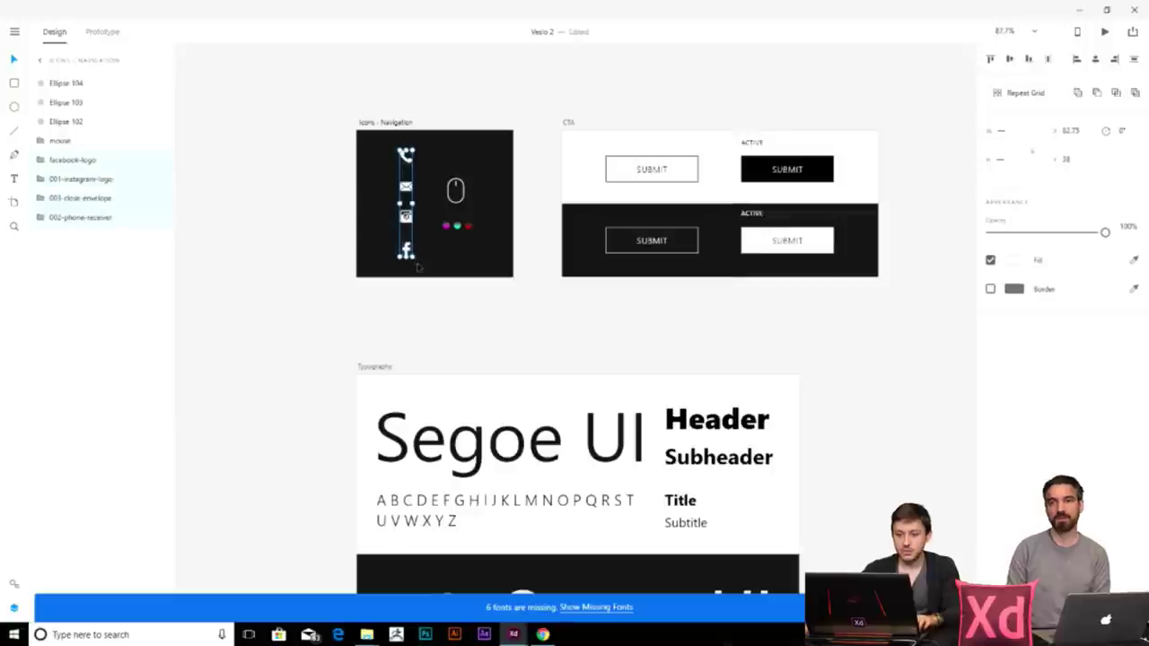
- Paste the phone, e-mail, Instagram and Facebook icons into the hero's top-right black box
scroll(597, 311, "down", 5)
scroll(692, 305, "up", 6)
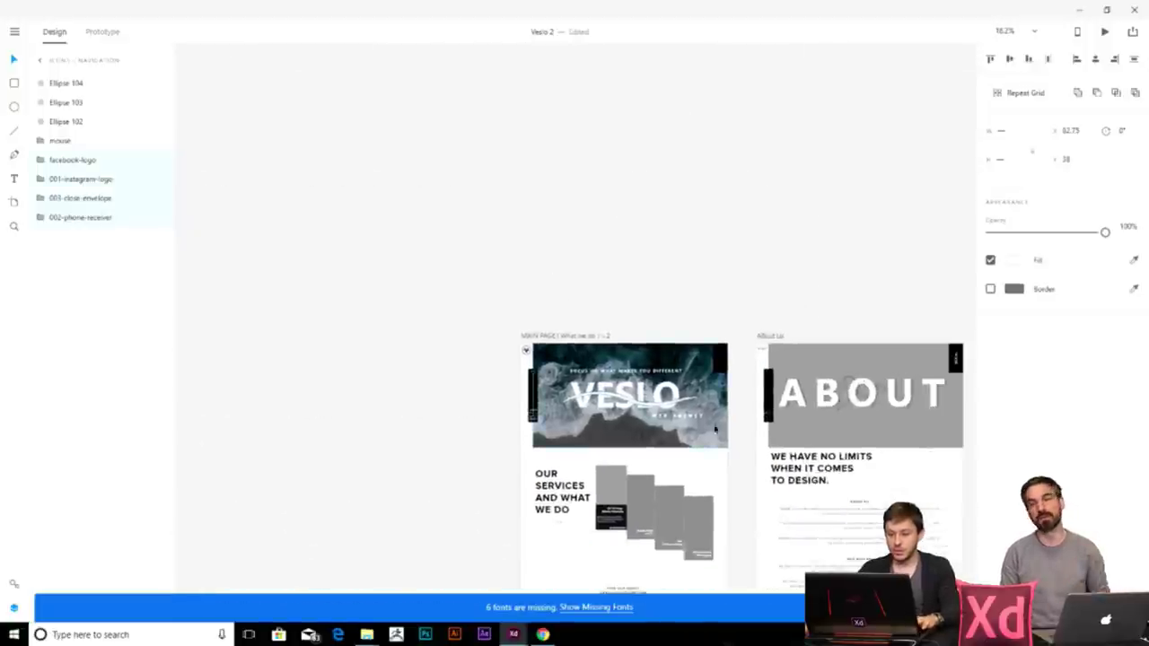
scroll(727, 327, "up", 2)
key("ctrl+v")
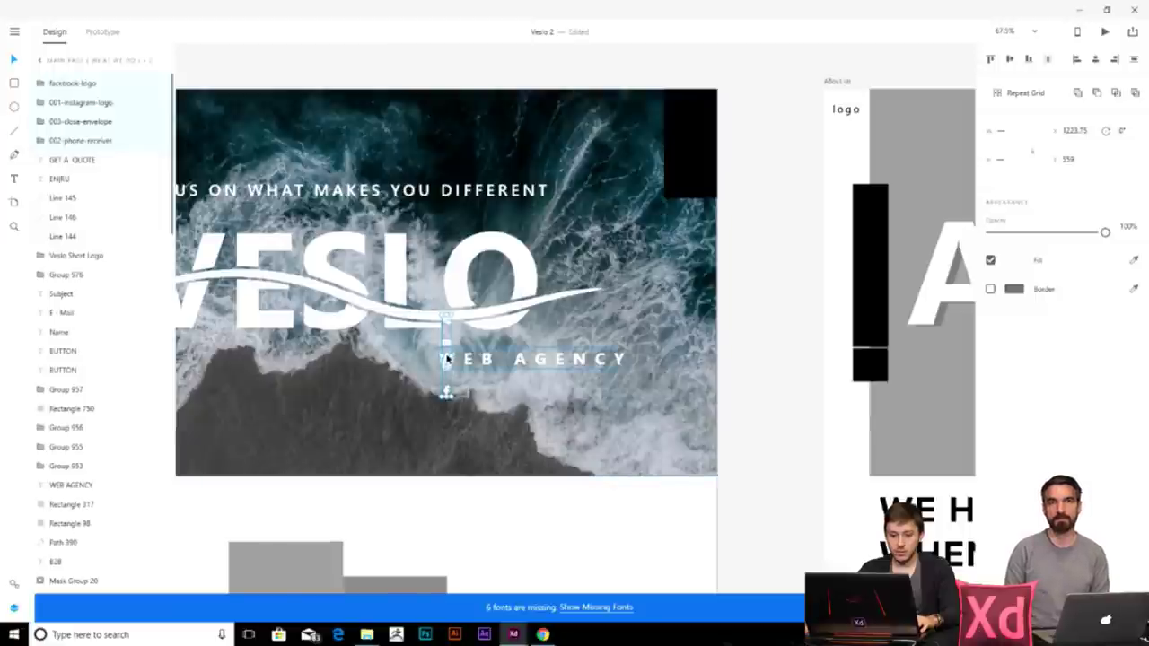
left_click_drag(446, 343, 690, 130)
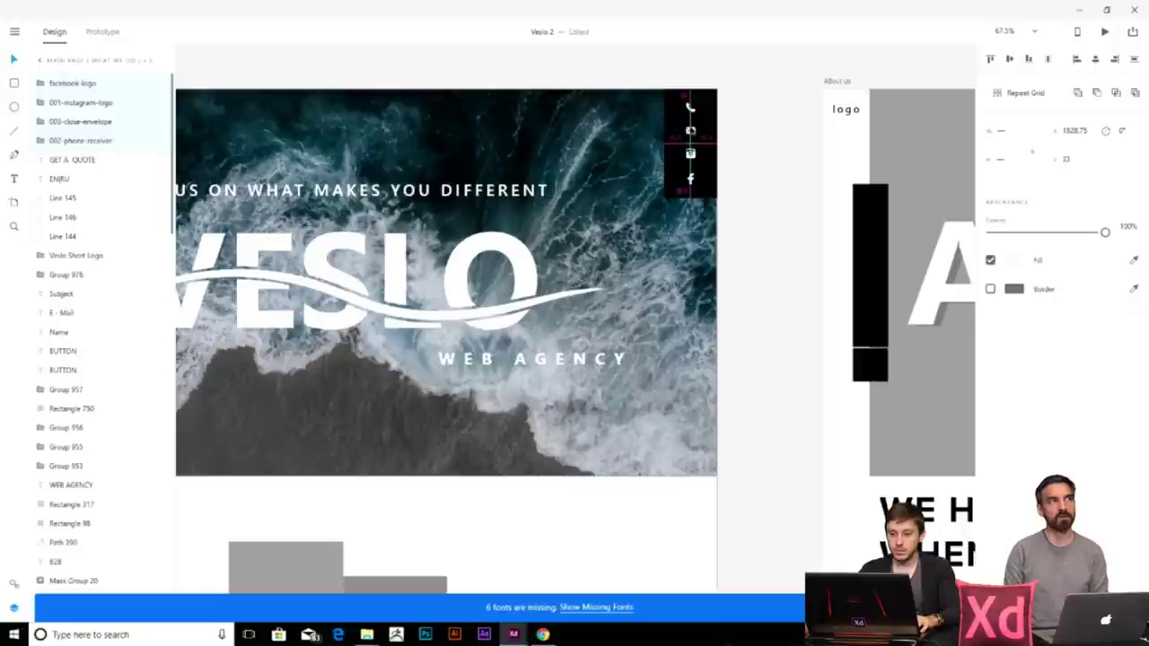
left_click(754, 246)
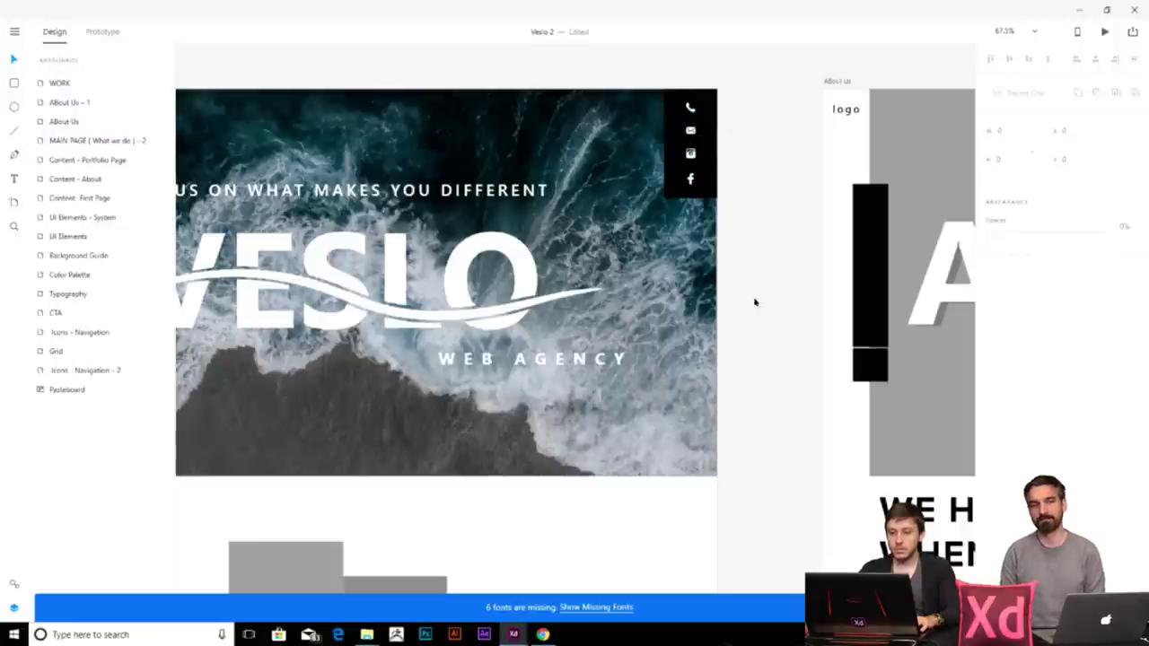
scroll(674, 330, "up", 3)
scroll(588, 318, "down", 5)
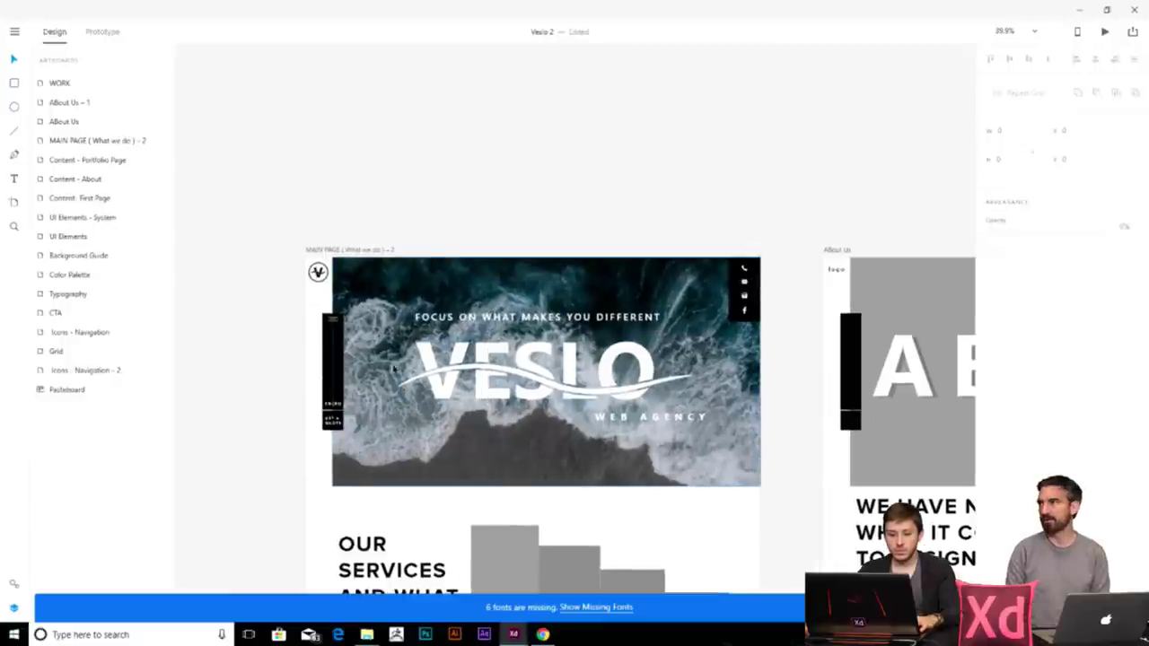
- Turn a copy of the black sidebar bar into a wide 404 × 126 rectangle over the hero
left_click(332, 373)
left_click_drag(332, 373, 737, 200)
left_click(436, 178)
double_click(333, 179)
left_click_drag(575, 165, 575, 347)
scroll(628, 359, "up", 3)
scroll(628, 359, "left", 3)
mouse_move(951, 285)
left_mouse_down()
mouse_move(924, 286)
mouse_move(933, 286)
left_mouse_up()
left_click_drag(815, 264, 818, 285)
left_click_drag(937, 300, 937, 300)
- Nudge the left sidebar, menu icon and GET A QUOTE element slightly lower
left_click(270, 287)
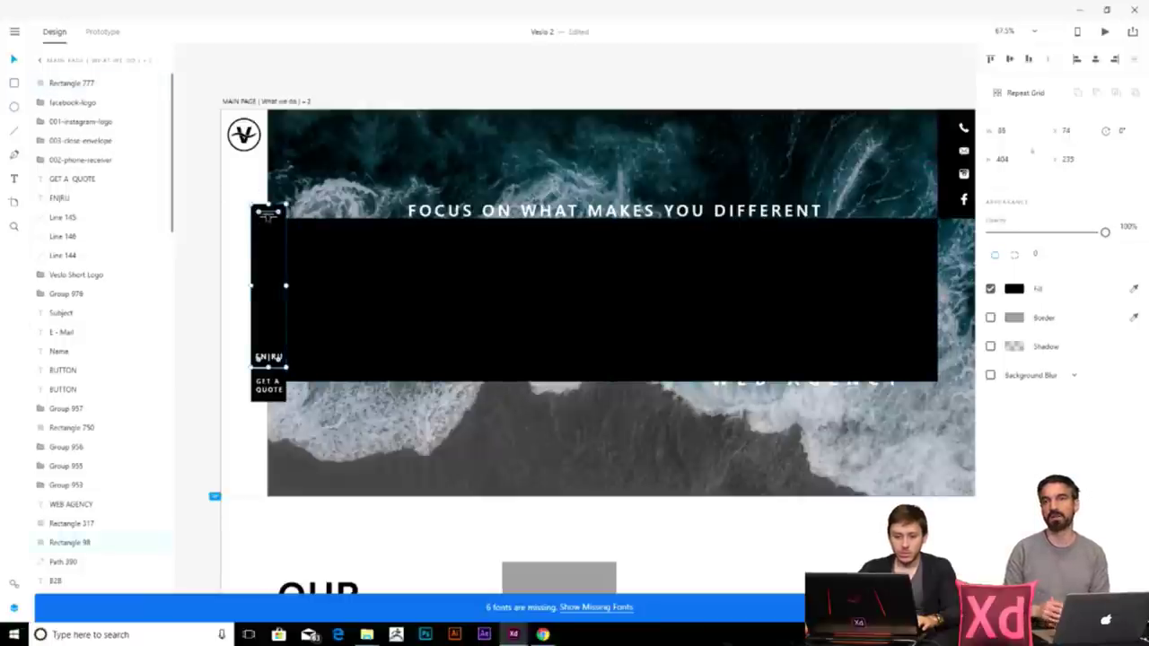
left_click_drag(236, 200, 279, 409)
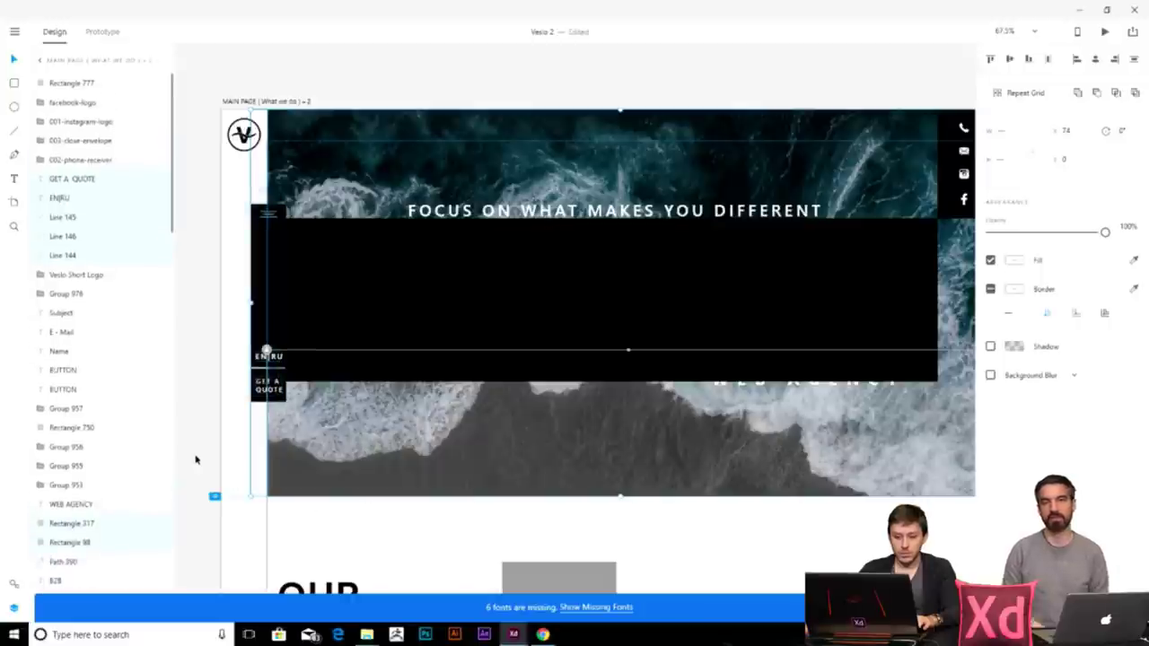
left_click(353, 347)
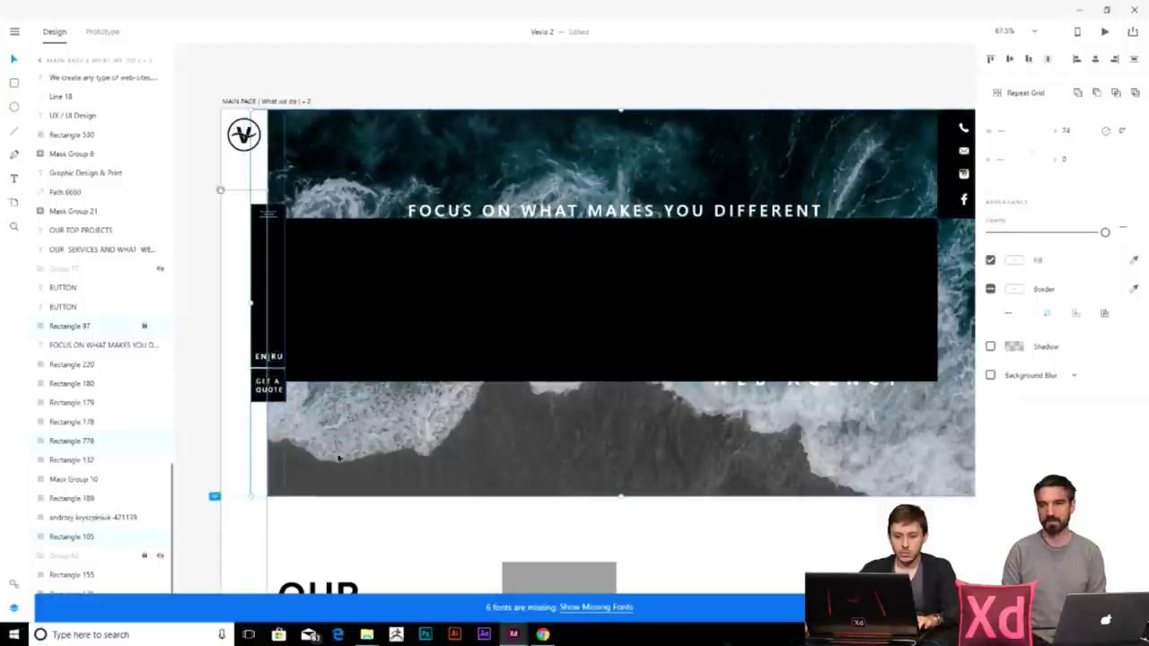
left_click(180, 384)
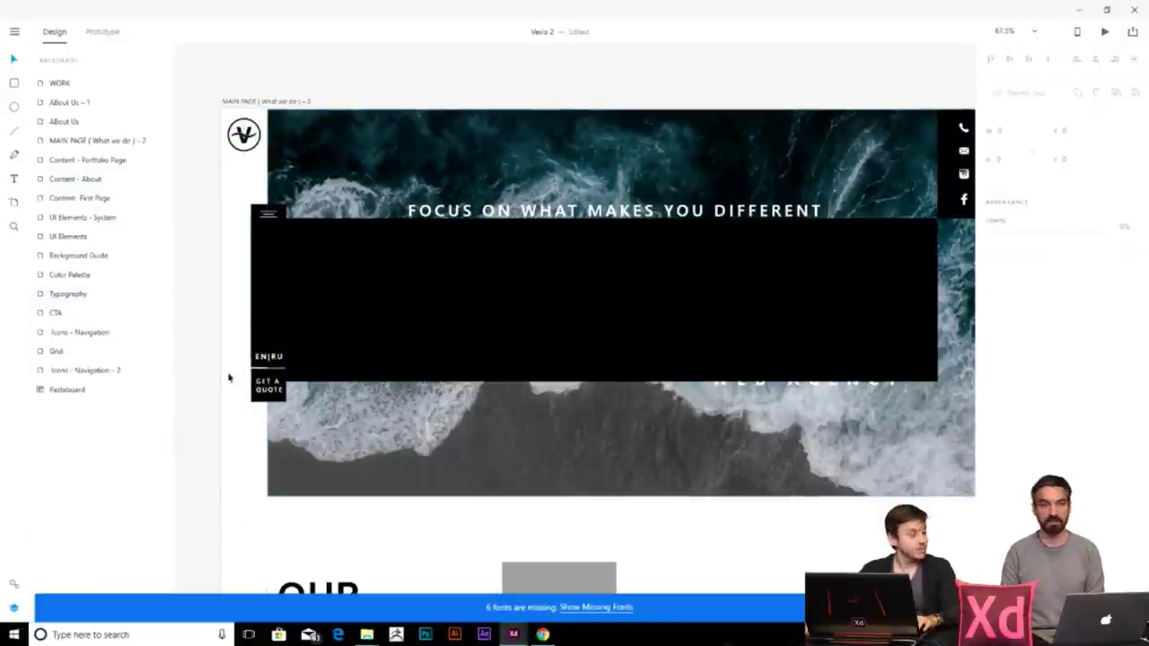
left_click(269, 388)
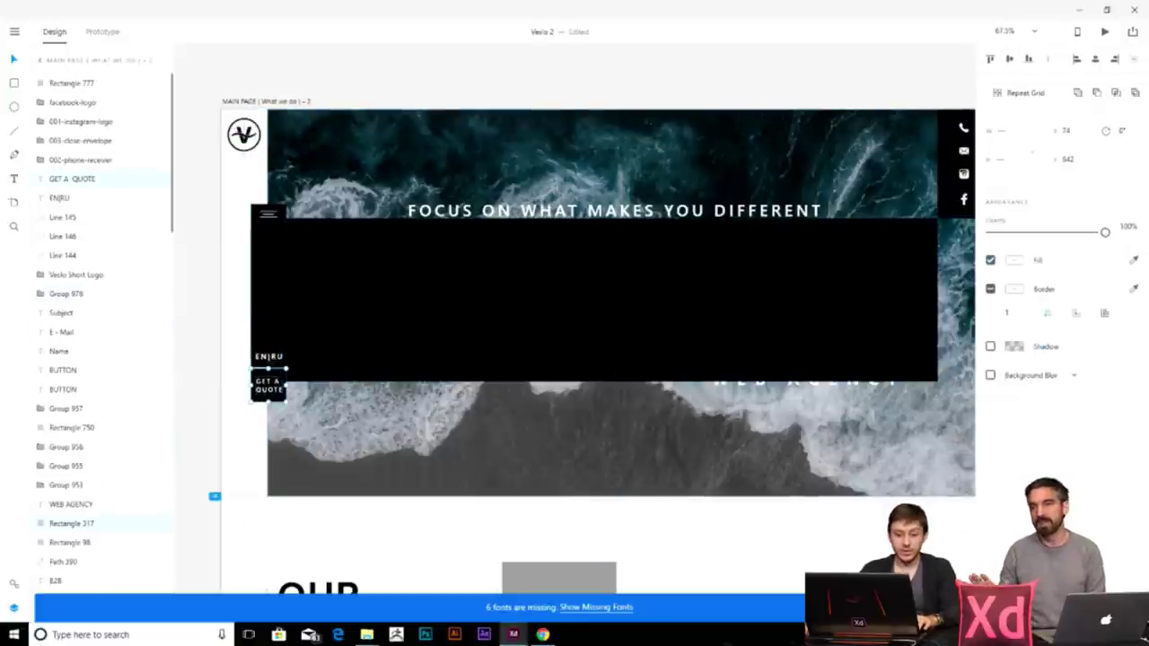
left_click(277, 220, "shift")
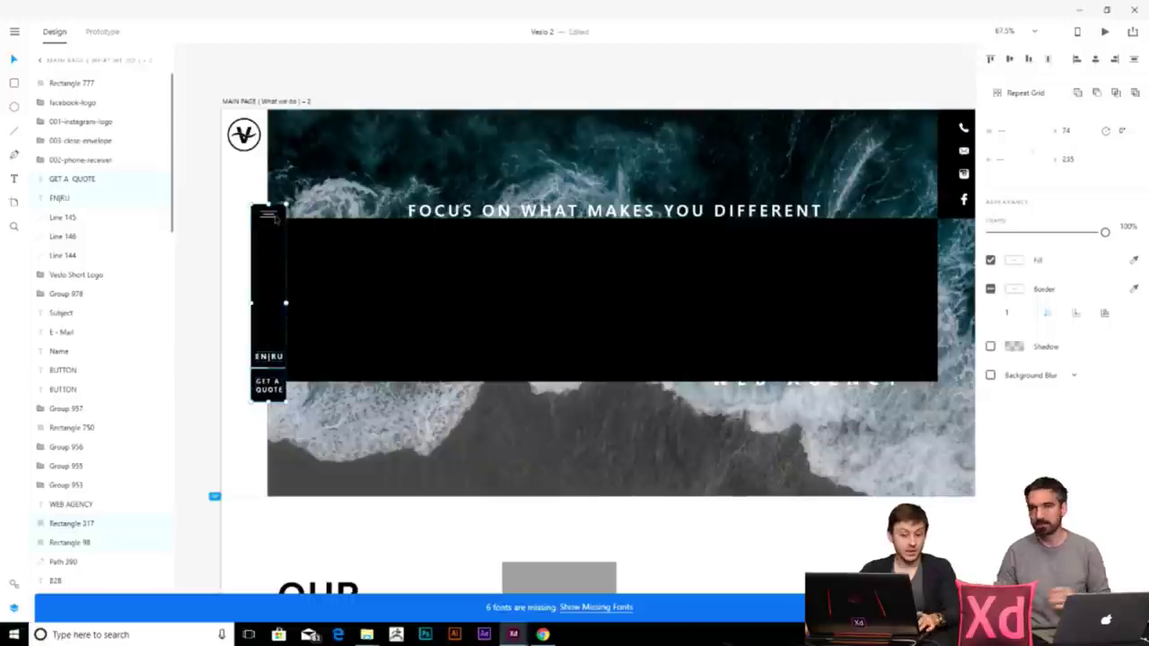
key("shift+Down")
key("shift+Down")
key("shift+Down")
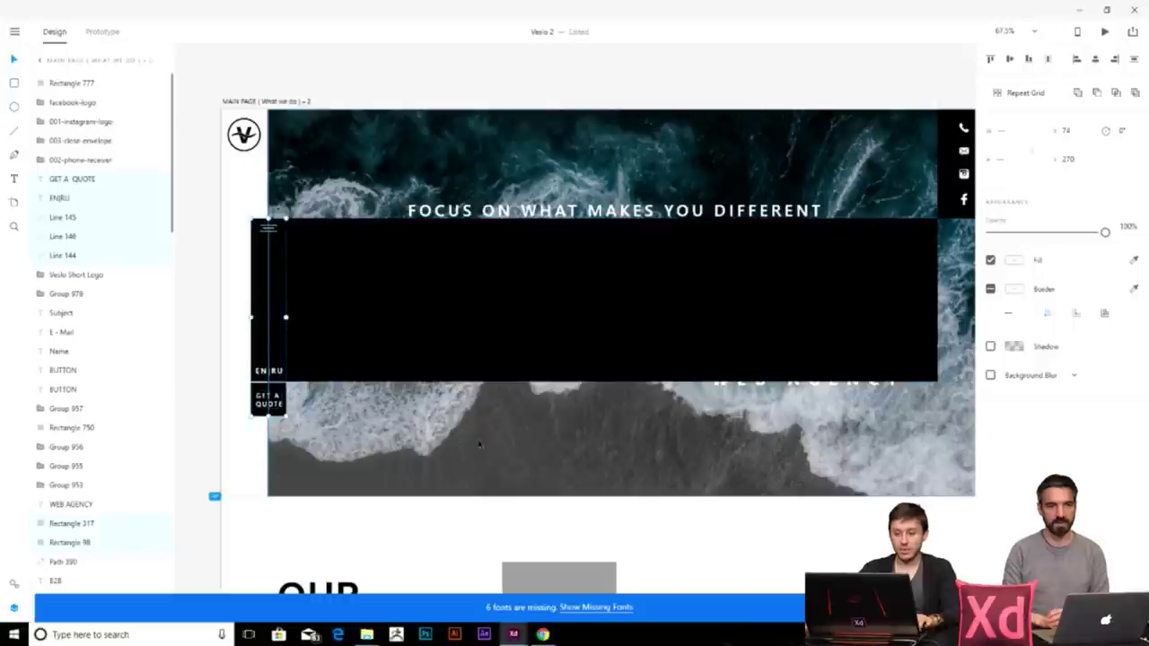
scroll(672, 547, "down", 5)
left_click(567, 341)
- Move the black rectangle above the artboard and add a white 'Main' label at size 20
left_click_drag(567, 341, 570, 142)
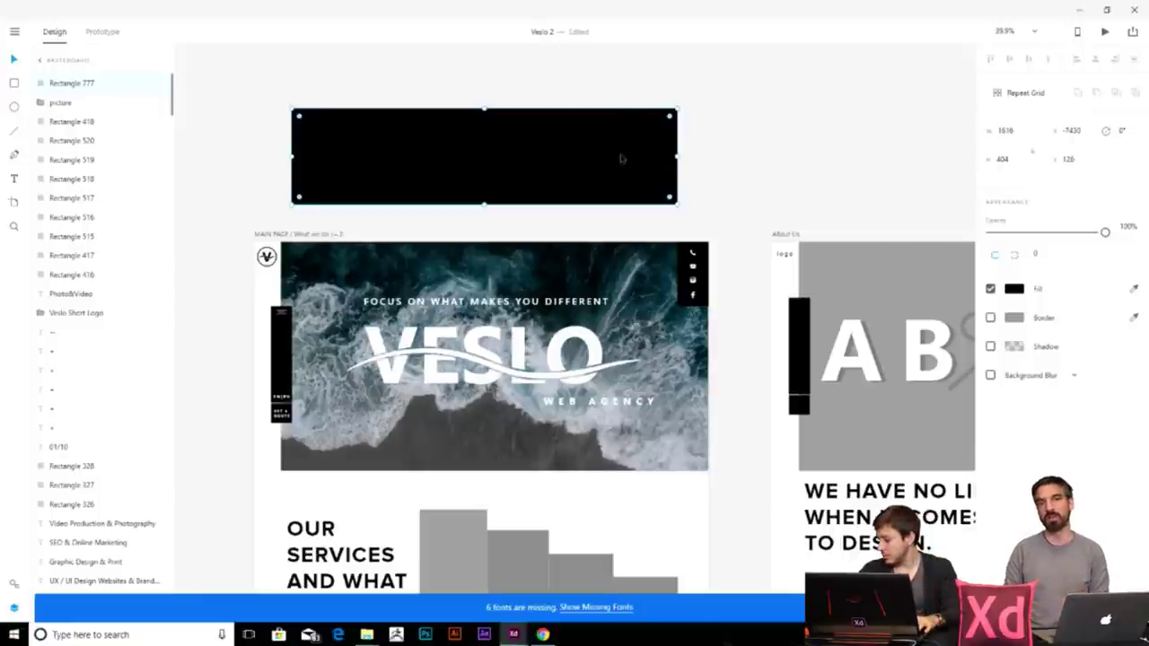
scroll(308, 161, "up", 5)
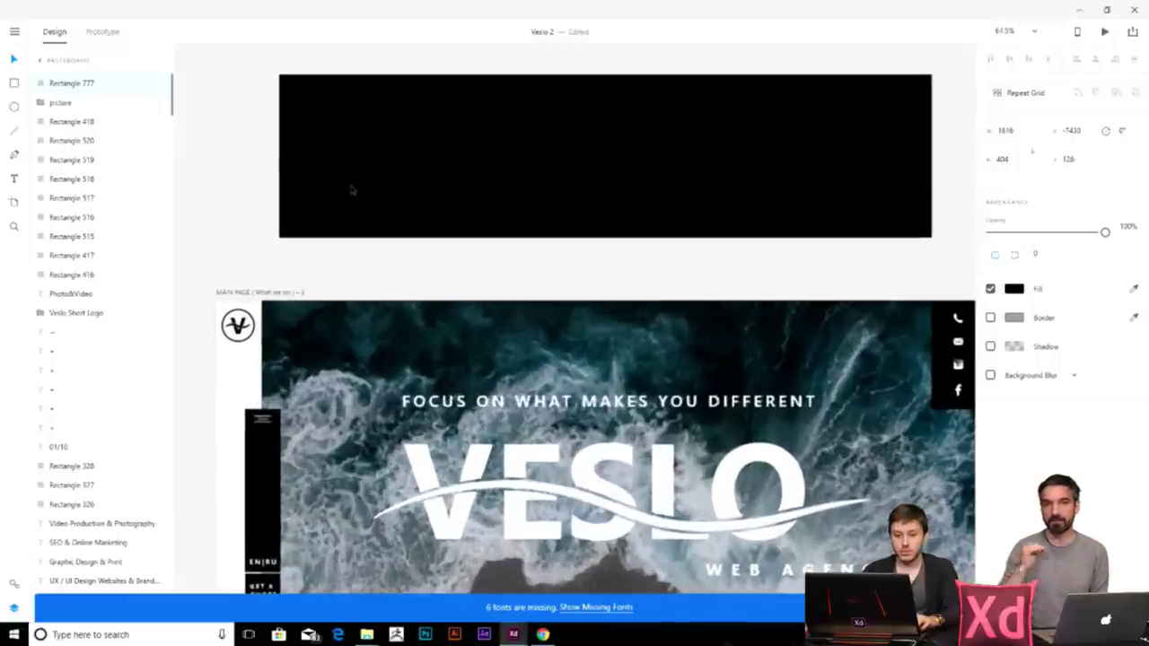
left_click(226, 196)
scroll(226, 196, "down", 5)
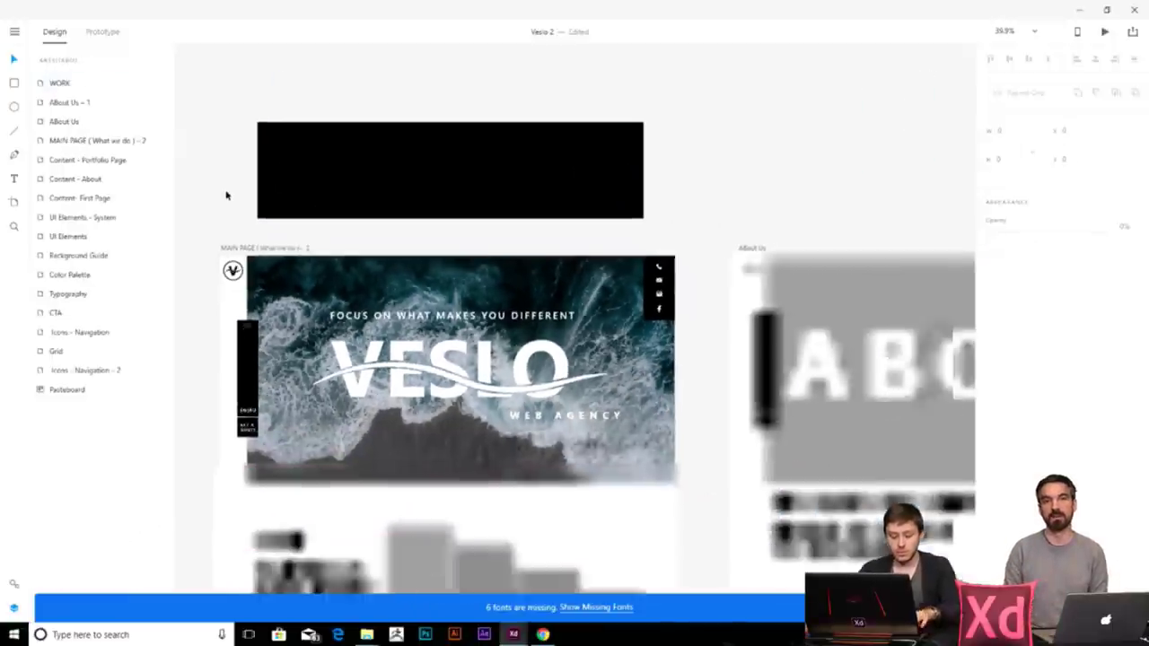
left_click(313, 162)
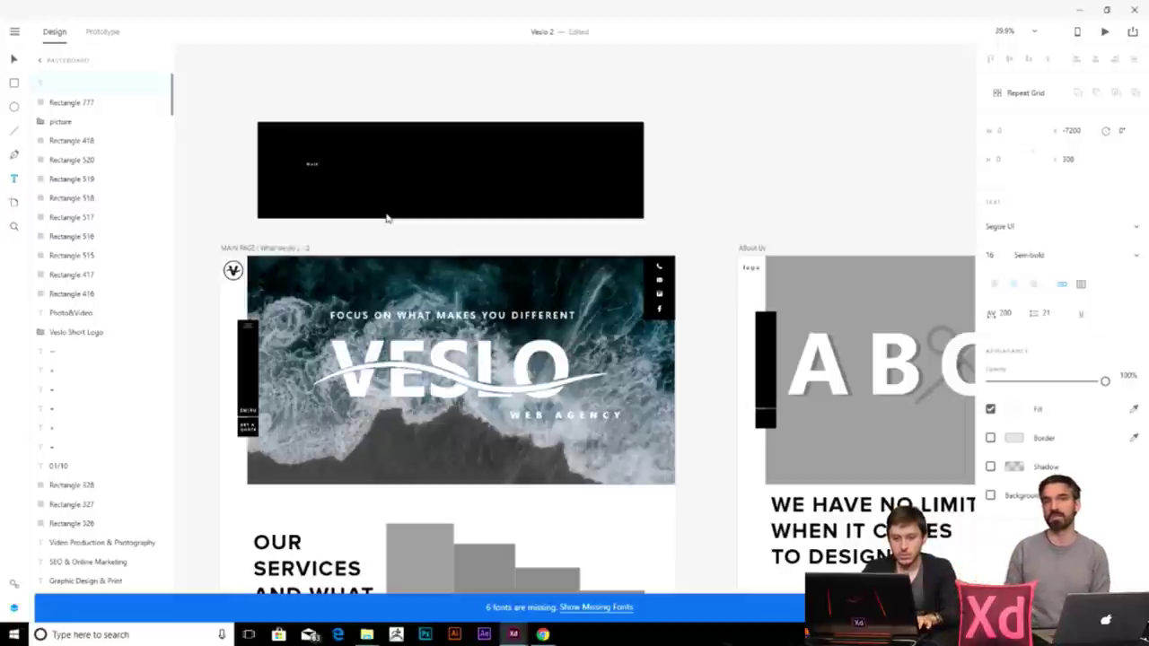
scroll(387, 218, "up", 5)
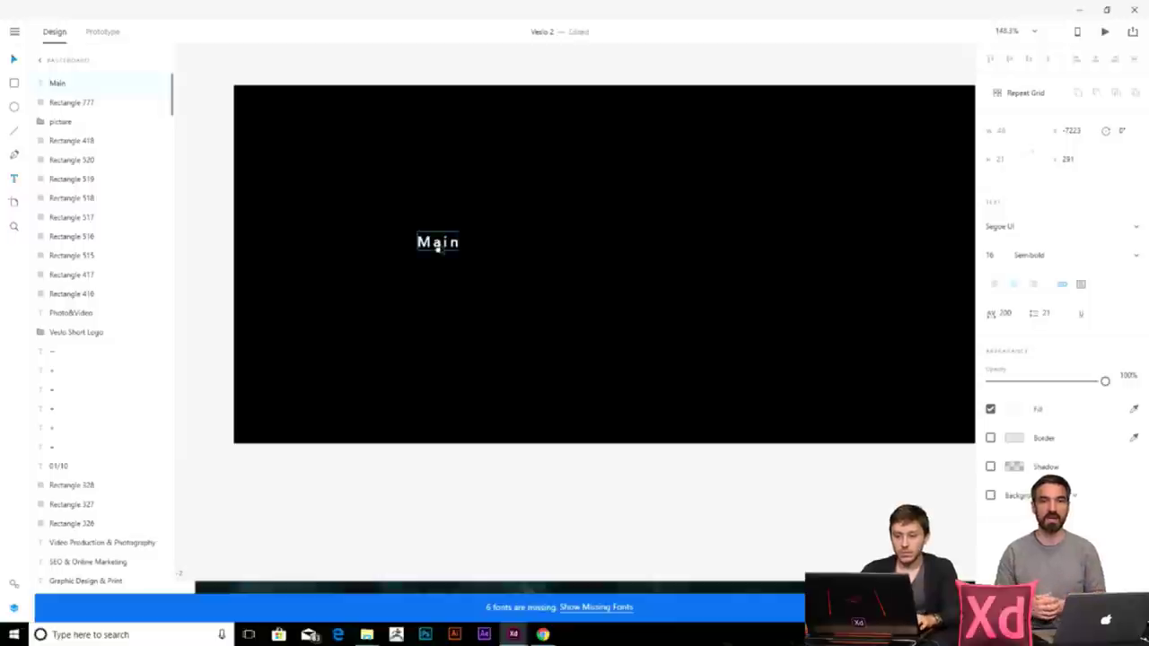
left_click(991, 255)
type("20")
key("Return")
- Duplicate the label into 'About' and 'Work' placed in a row to its right
key("ctrl+d")
left_click_drag(438, 241, 551, 242)
double_click(551, 240)
type("About")
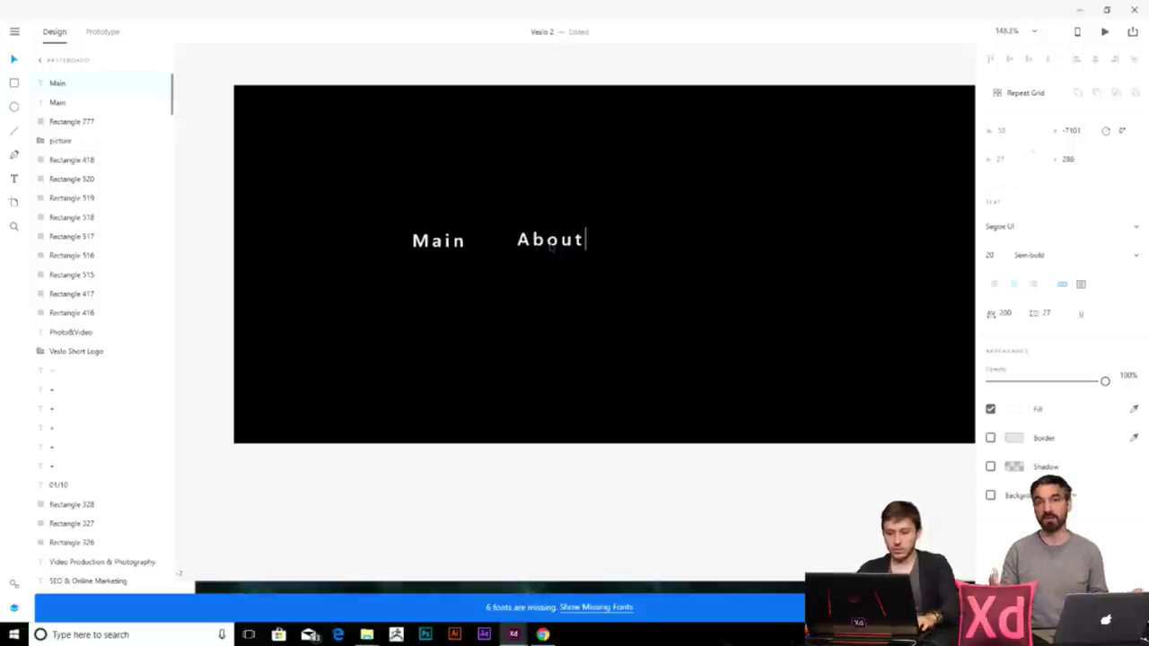
key("Escape")
key("ctrl+d")
left_click_drag(542, 242, 631, 242)
double_click(641, 242)
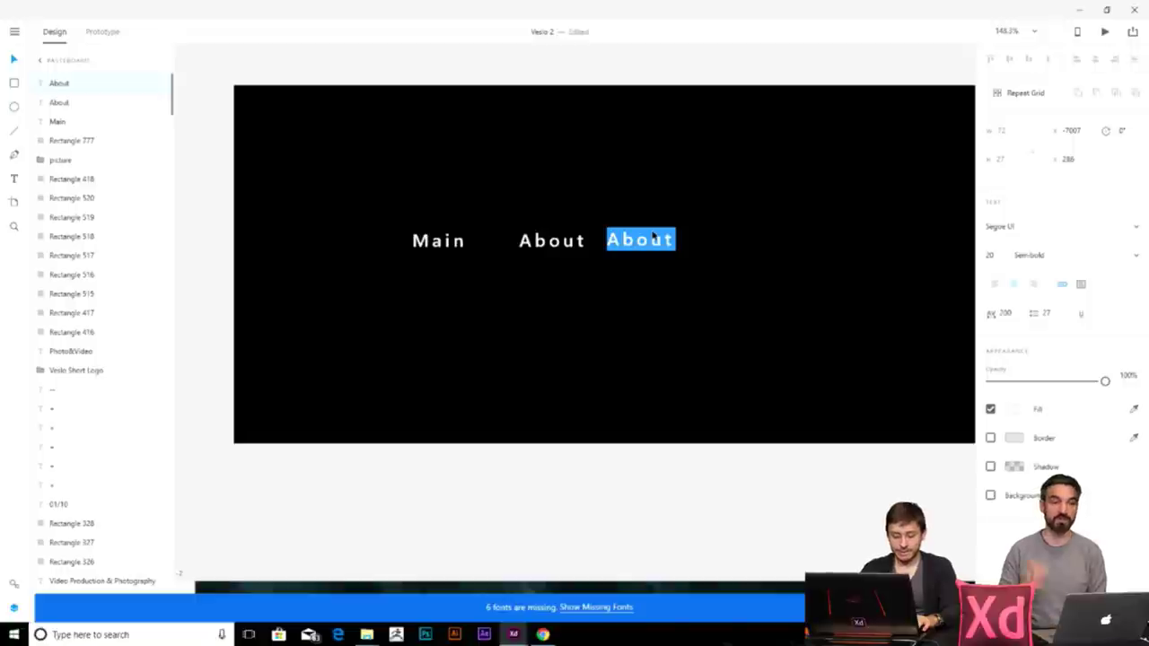
type("Work")
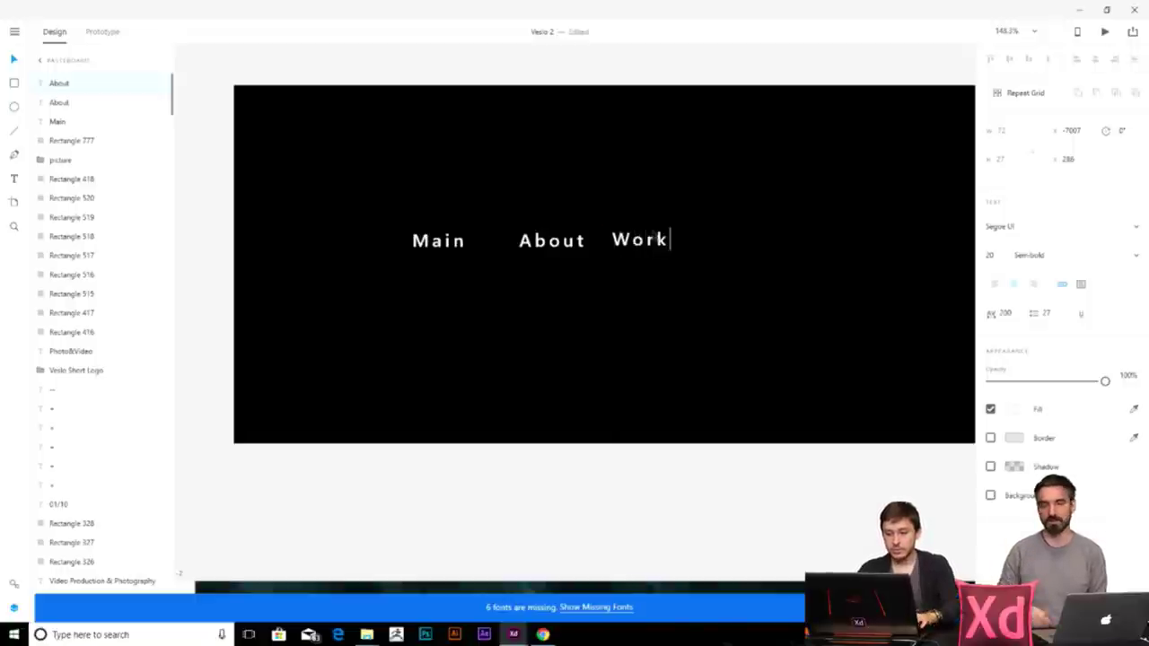
key("Escape")
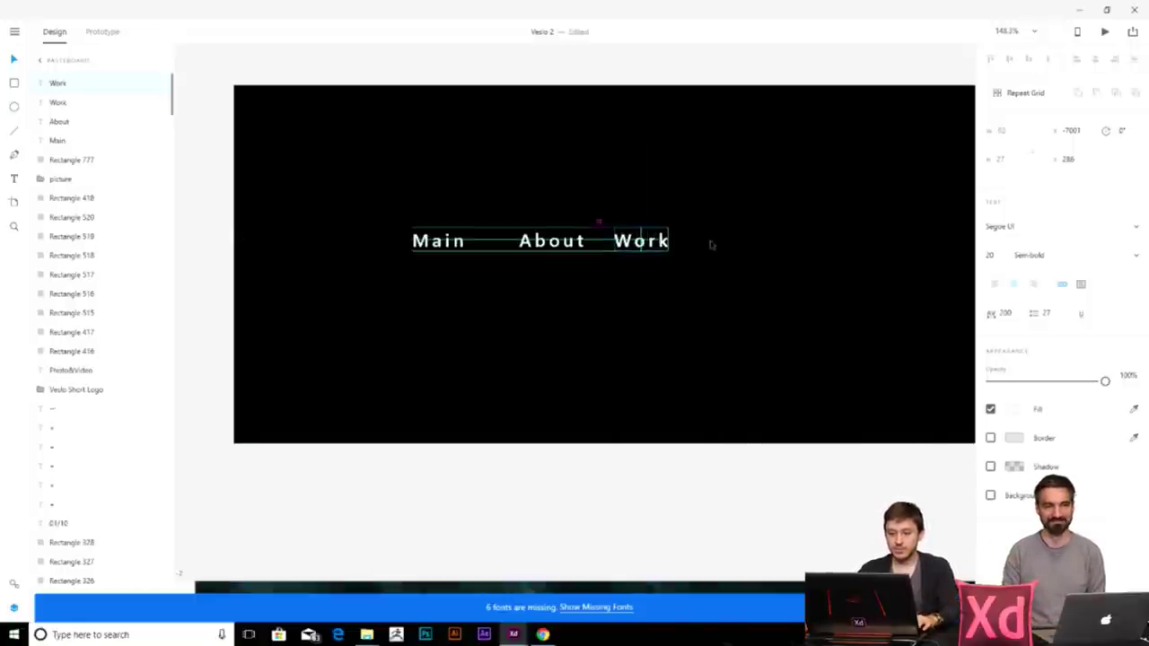
- Add a 'Contact' label copy at the end of the row
left_click_drag(643, 242, 717, 242)
double_click(723, 241)
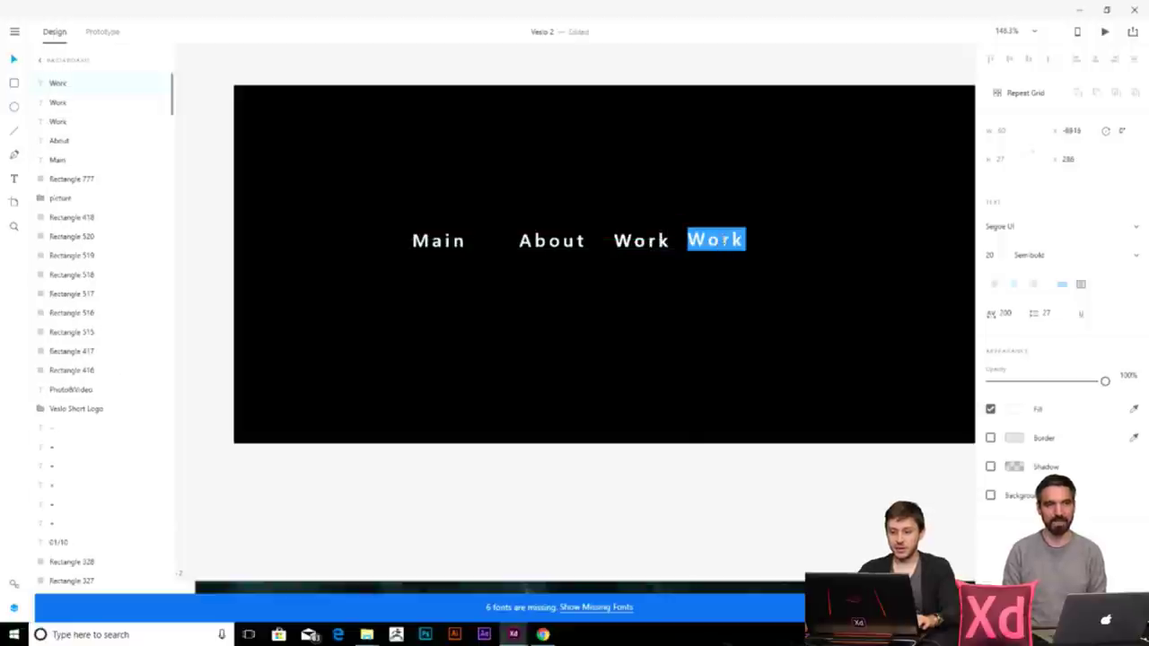
type("COntac")
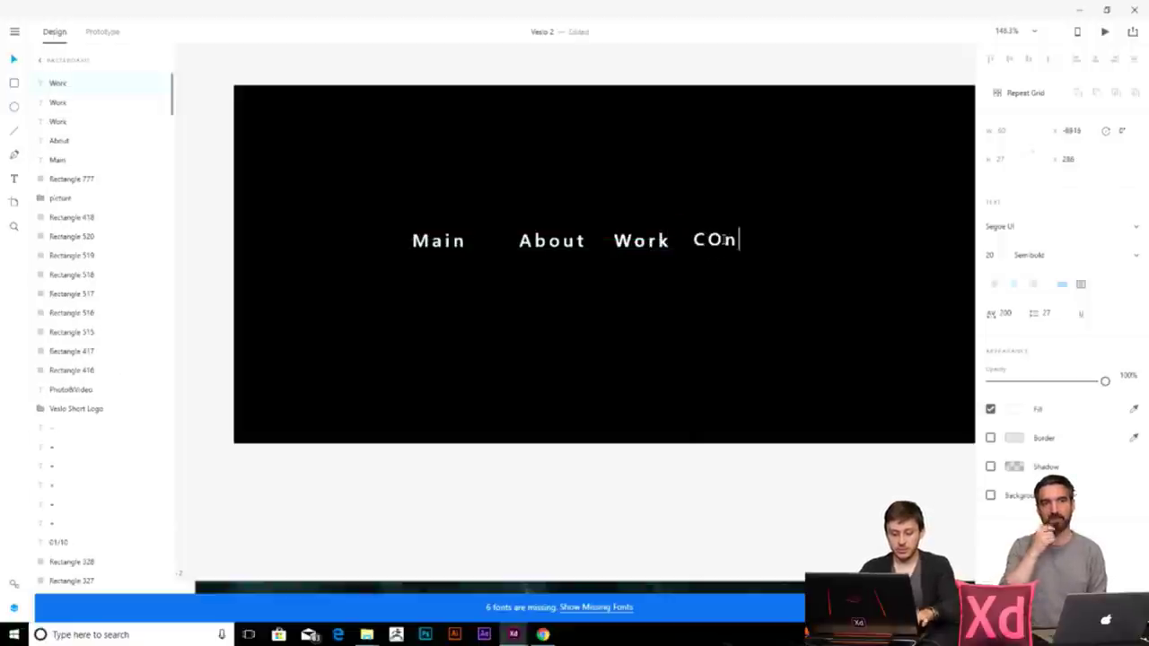
key("BackSpace")
key("BackSpace")
key("BackSpace")
key("BackSpace")
key("BackSpace")
type("ontact")
key("Escape")
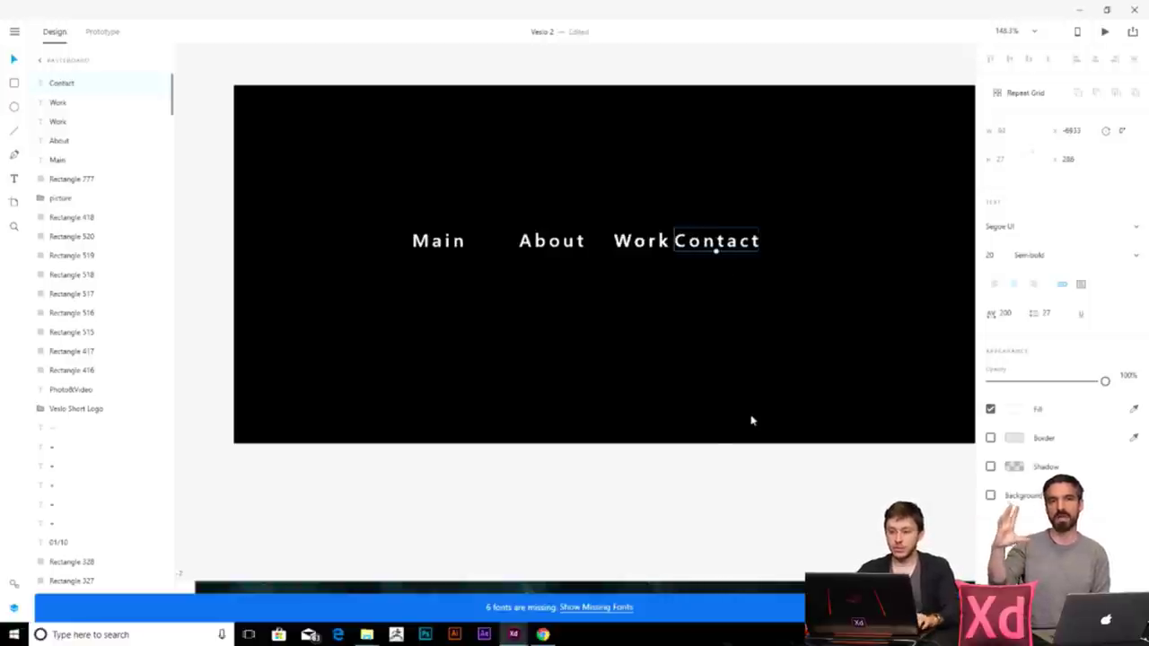
scroll(749, 416, "down", 3)
scroll(533, 351, "right", 5)
- Drag Contact to the far right and Main and About leftward, and delete the duplicate Work label
scroll(503, 320, "down", 2)
left_click_drag(482, 282, 857, 303)
left_click_drag(359, 285, 320, 303)
left_click_drag(404, 286, 453, 300)
key("Delete")
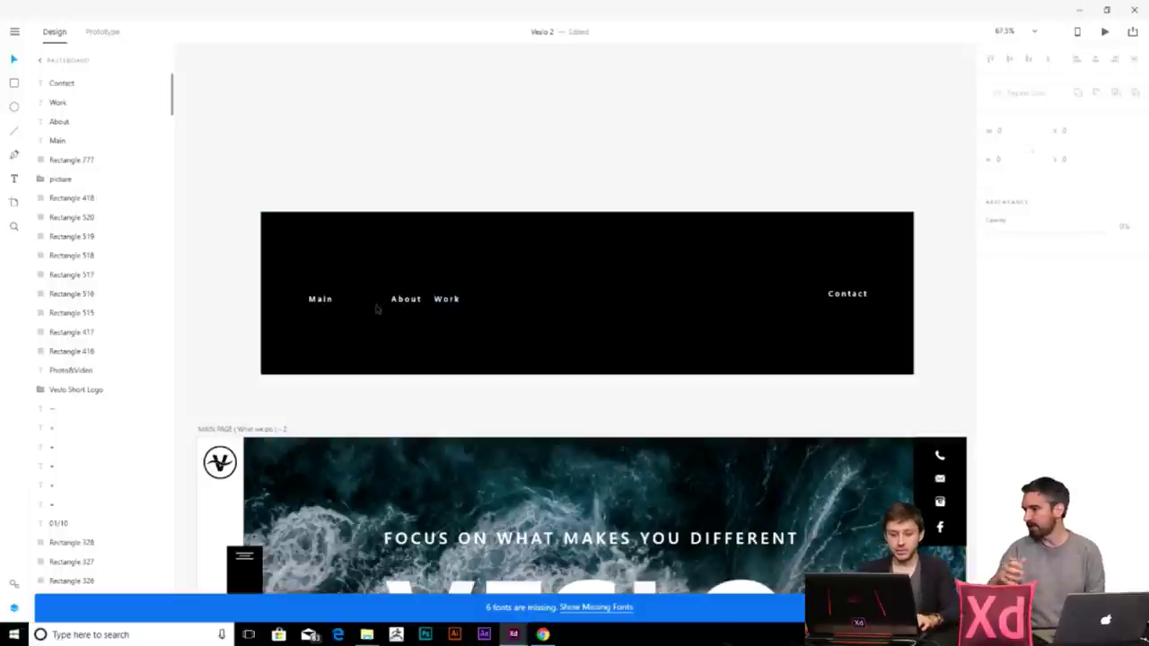
- Distribute Main, About, Work and Contact horizontally so they are evenly spaced across the bar
left_click(320, 301)
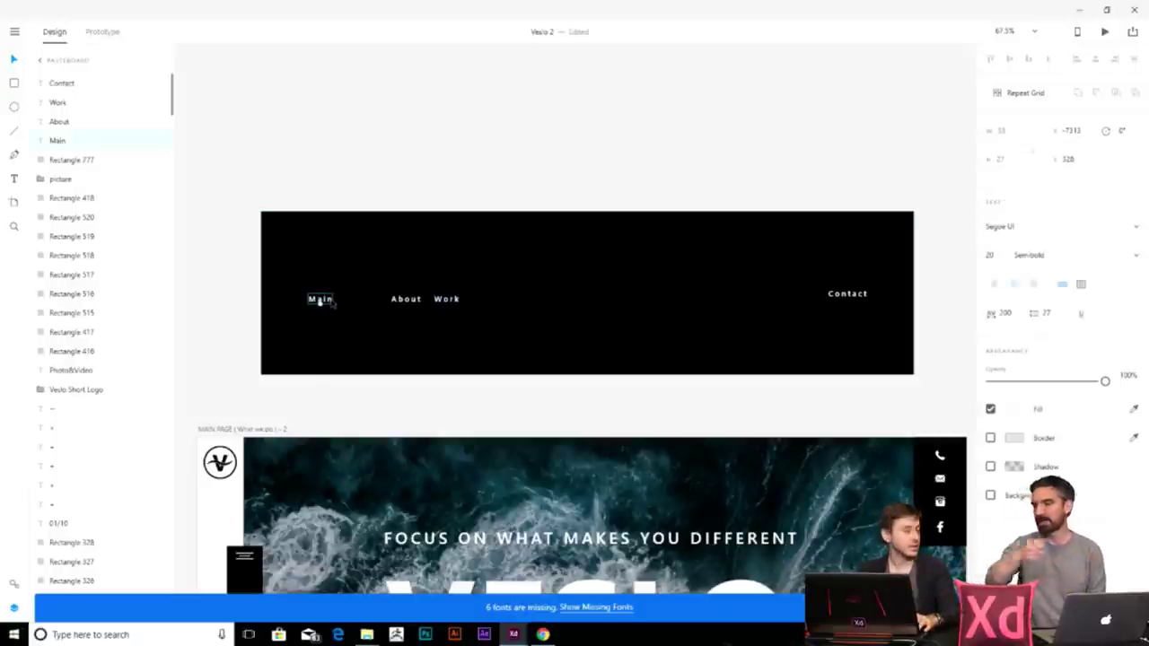
left_click(405, 298, "shift")
left_click(446, 299, "shift")
left_click(848, 293, "shift")
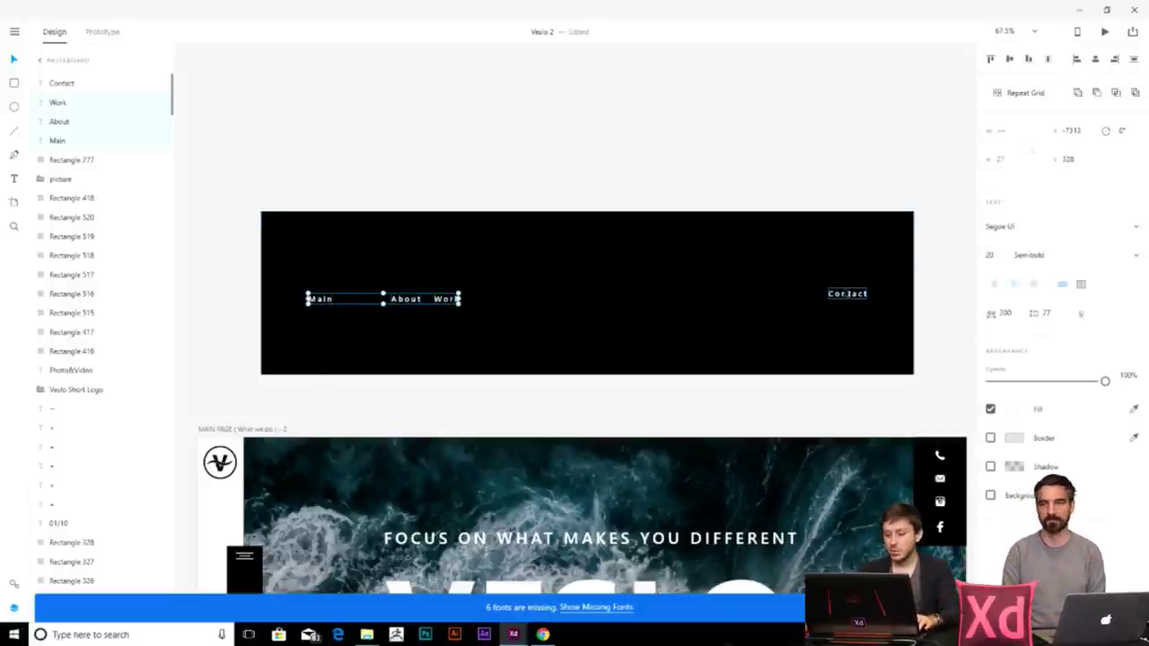
left_click(1046, 58)
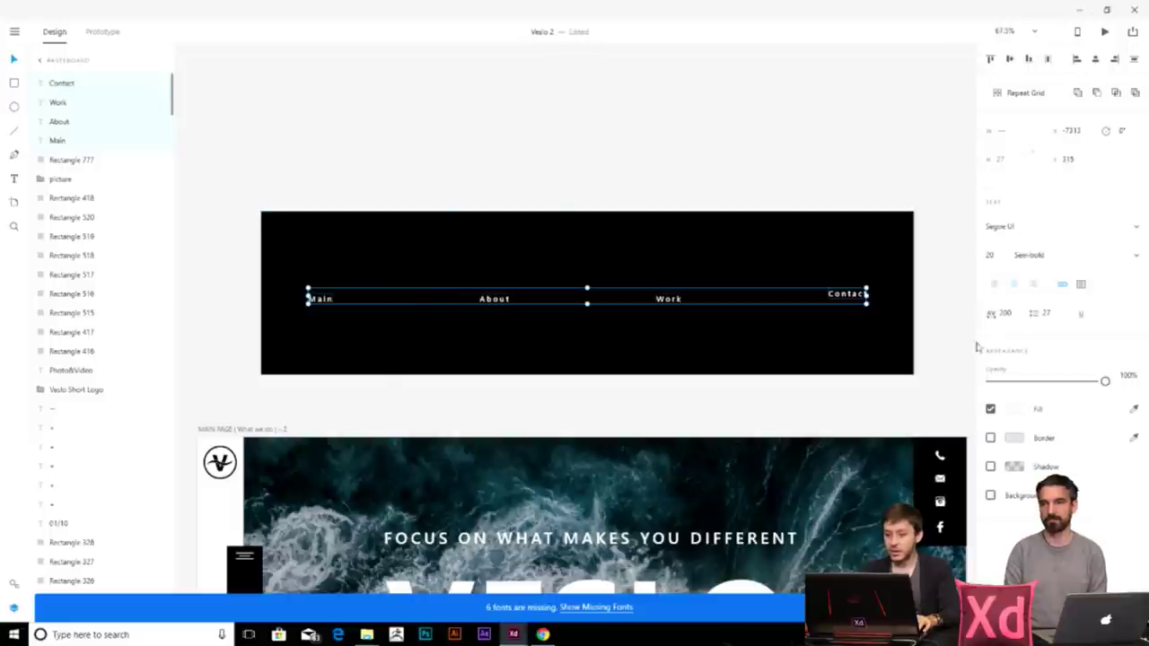
left_click(973, 333)
scroll(403, 205, "down", 1)
scroll(403, 205, "up", 3)
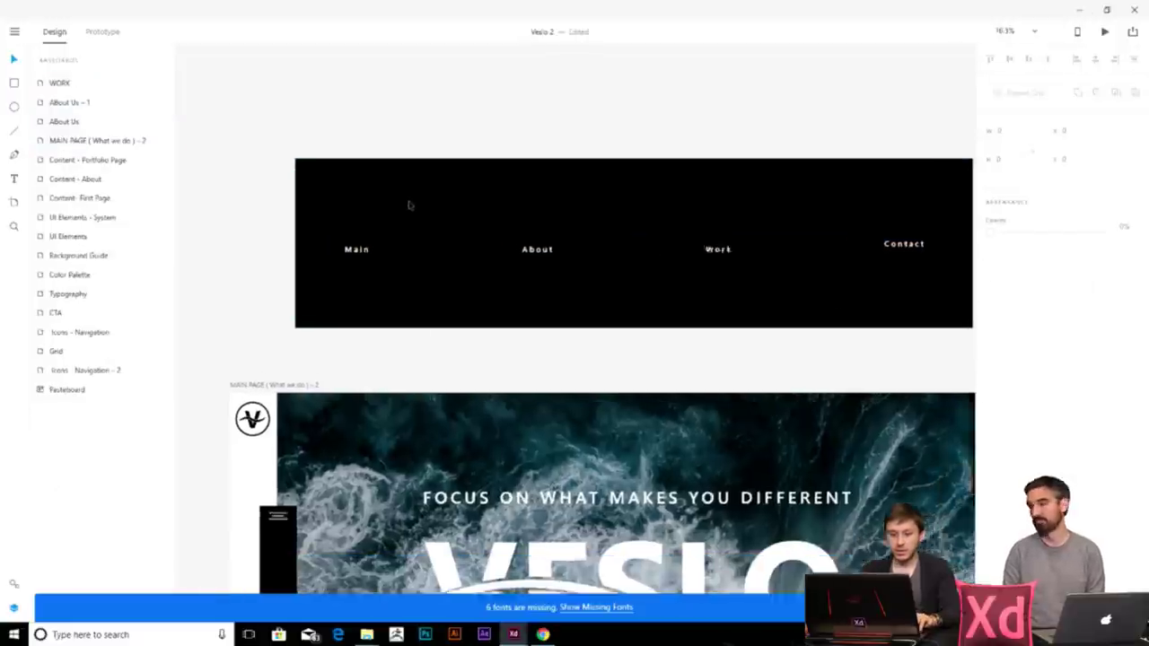
scroll(362, 231, "up", 1)
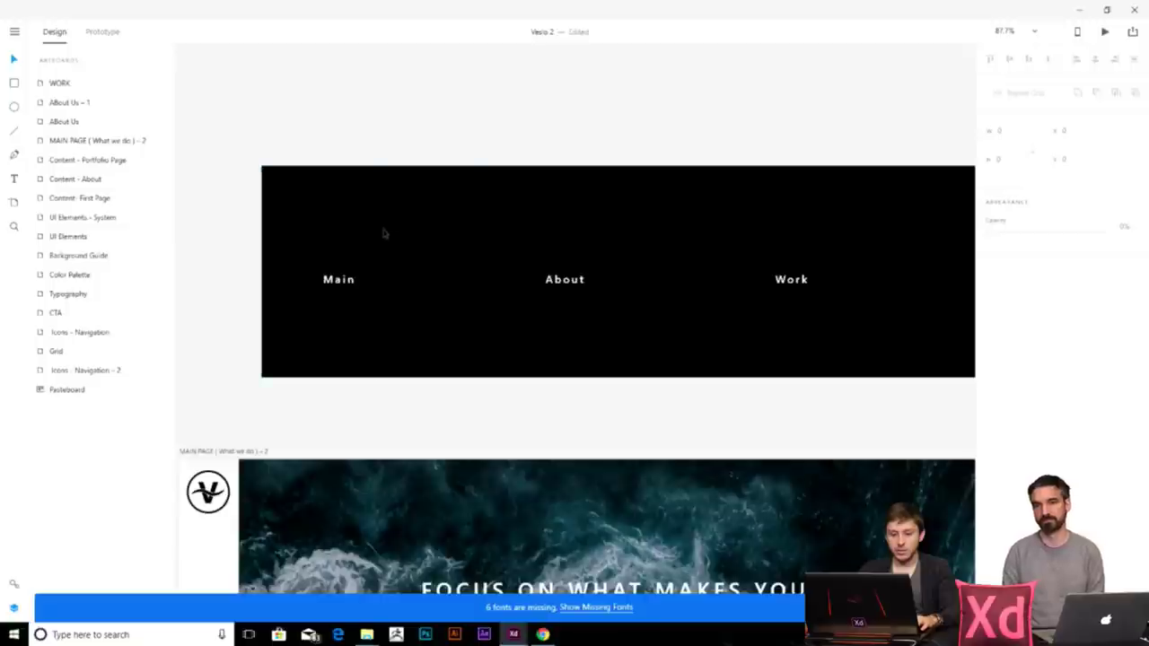
scroll(384, 231, "down", 3)
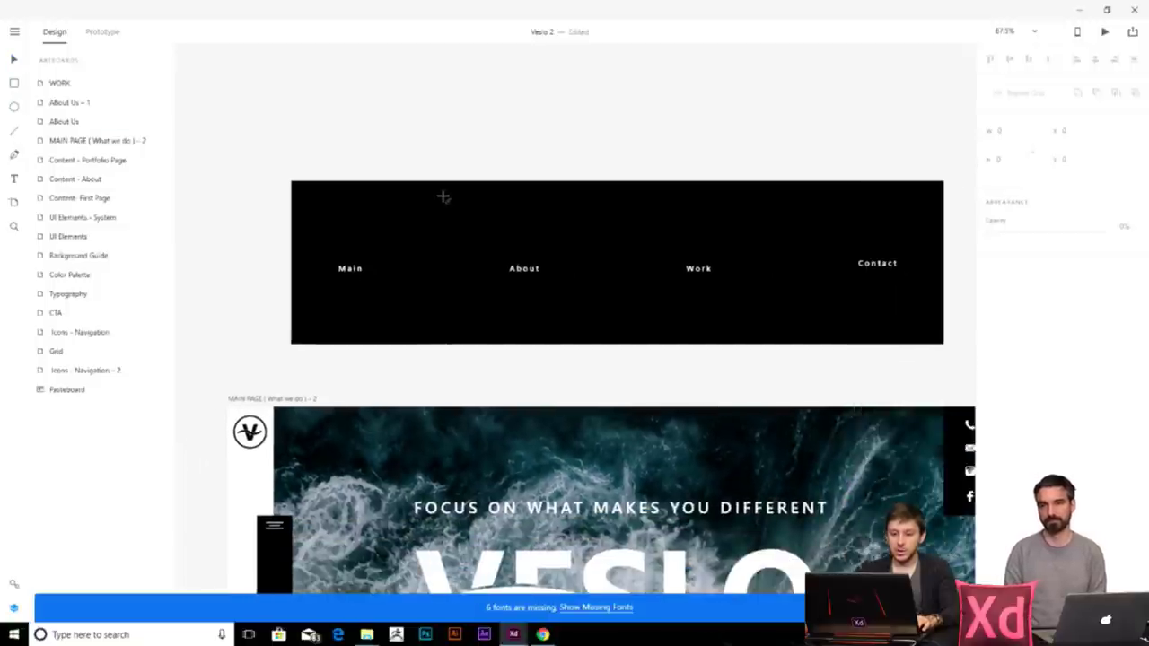
- Draw a vertical divider line in the menu bar and duplicate it further right
left_click_drag(443, 196, 432, 330)
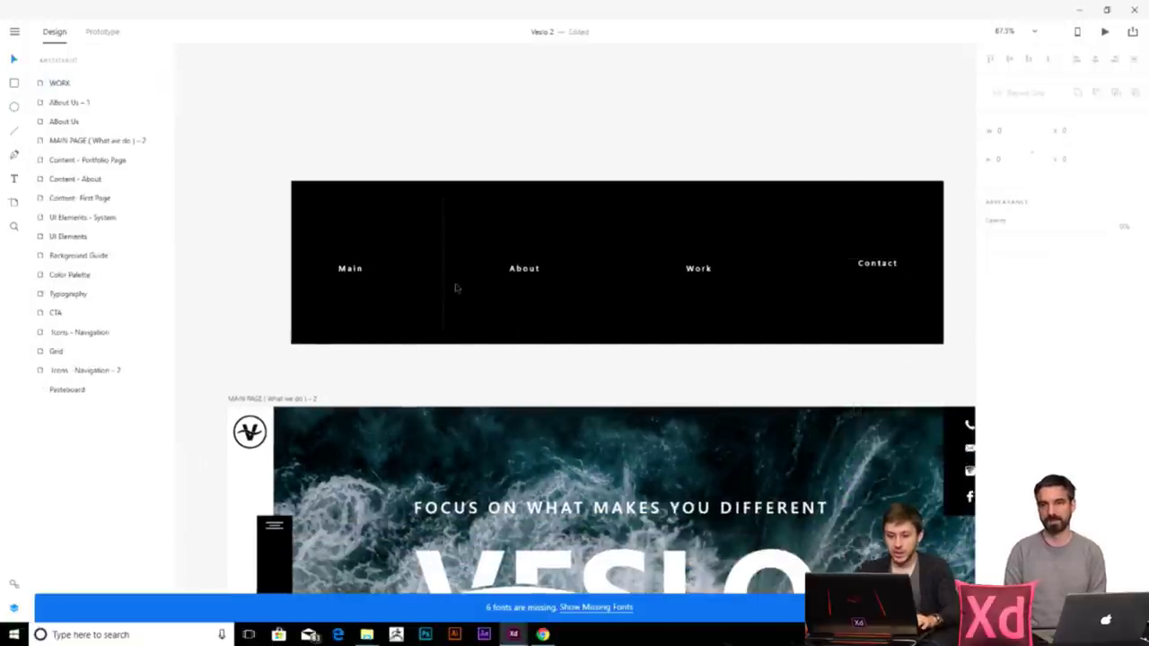
left_click_drag(443, 287, 621, 285)
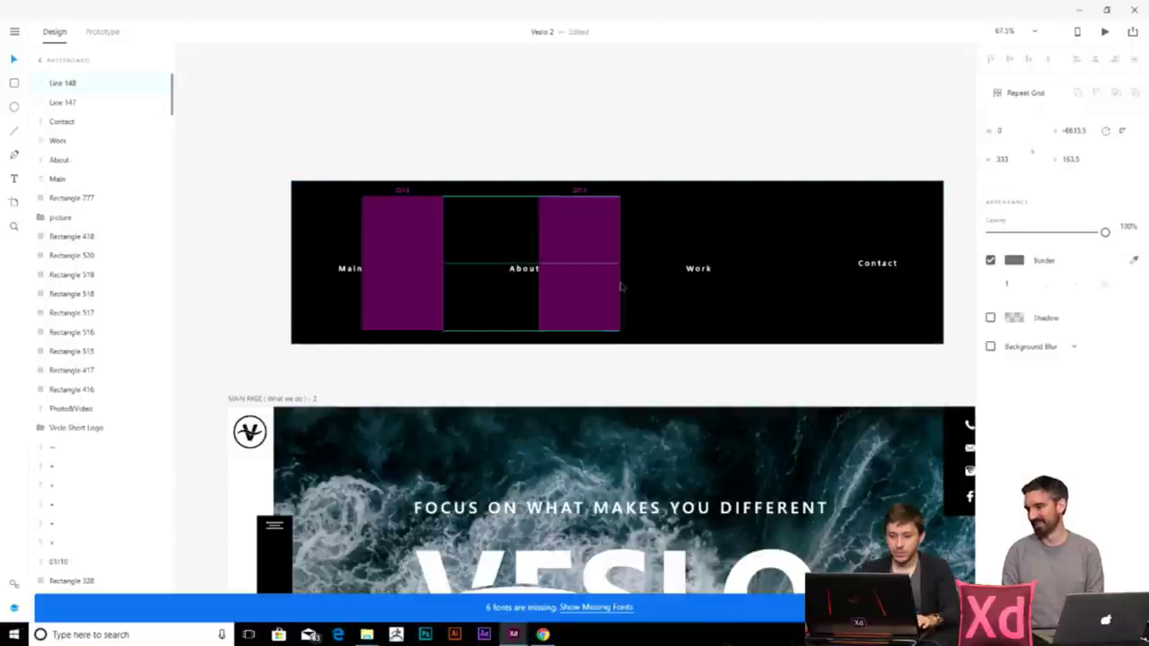
left_click(639, 359)
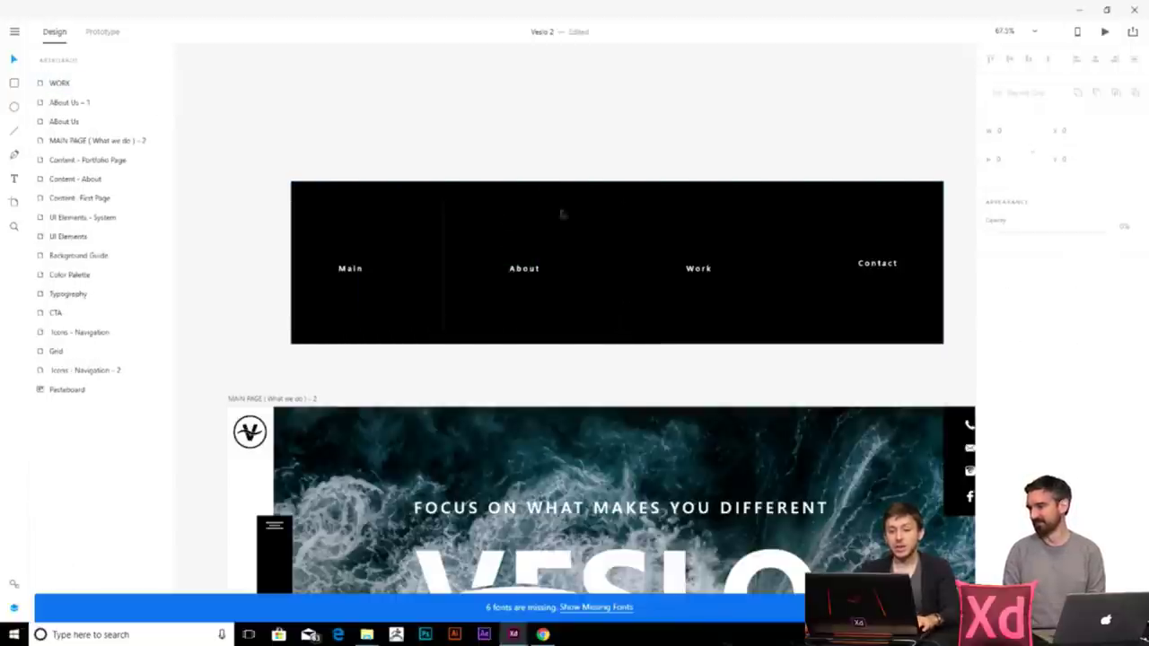
left_click(507, 220)
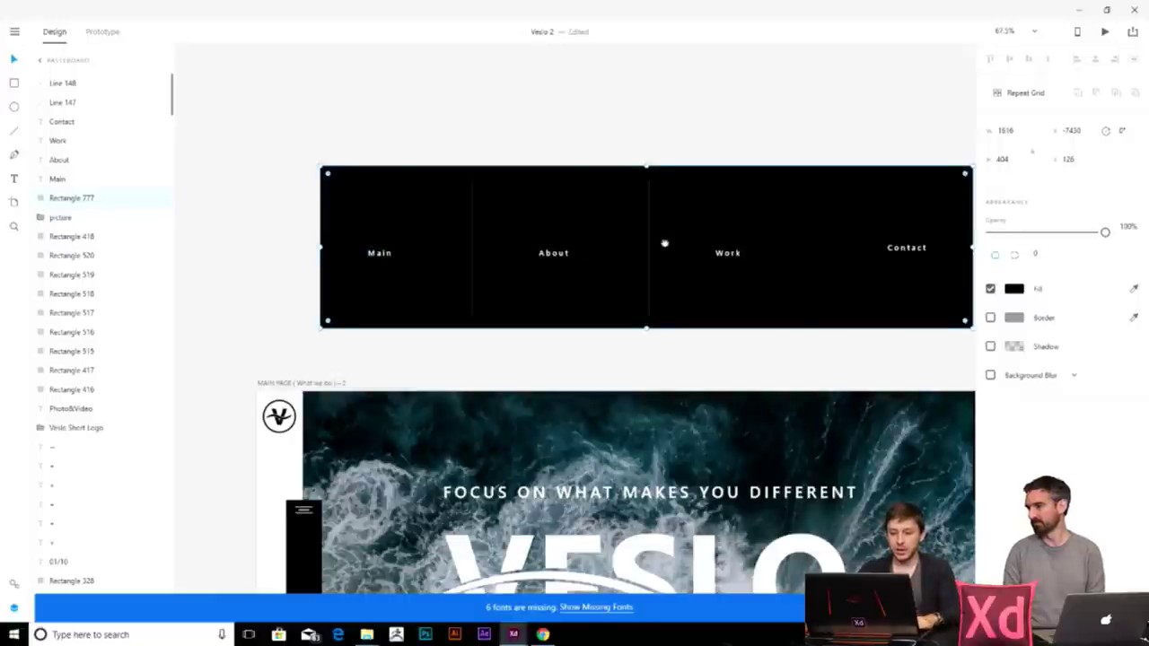
left_click_drag(664, 243, 566, 249)
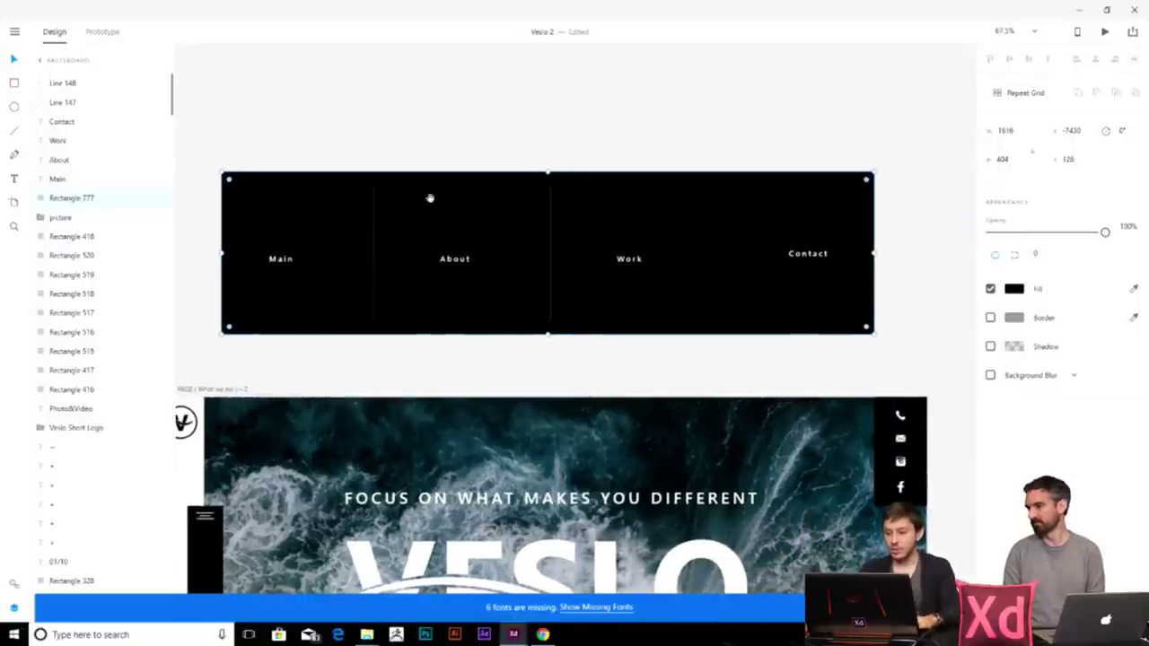
left_click_drag(437, 199, 454, 225)
left_click(387, 69)
left_click(495, 192)
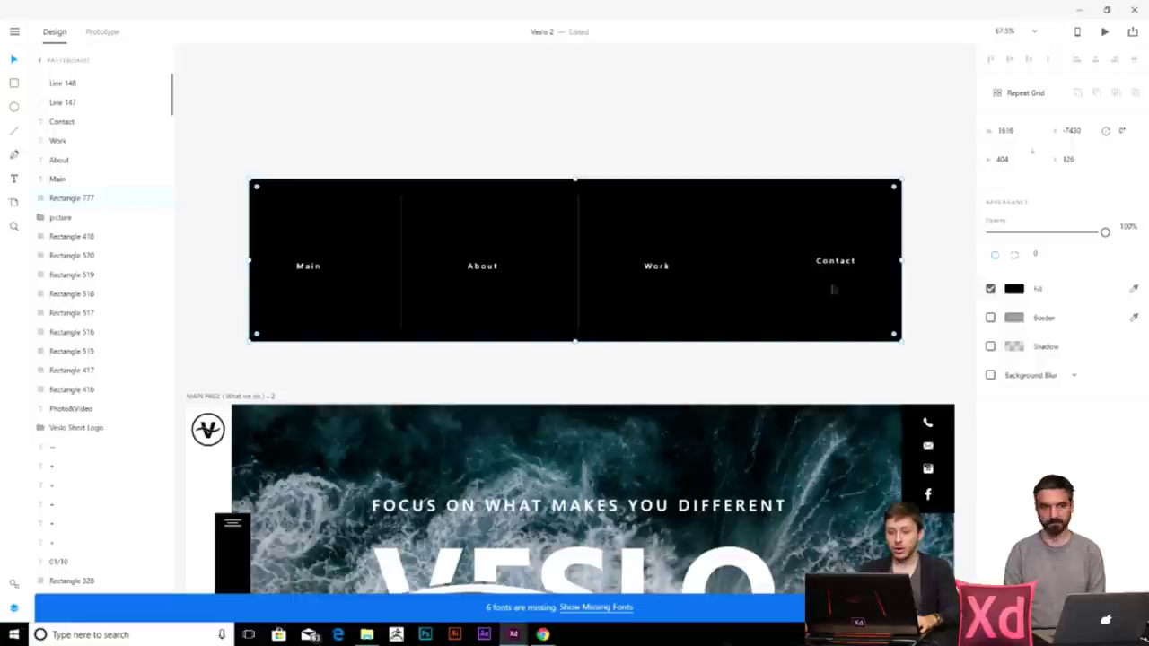
- Use Windows Calculator to divide the 1,616 menu width by 4
left_click(128, 635)
type("calc")
key("Return")
type("16")
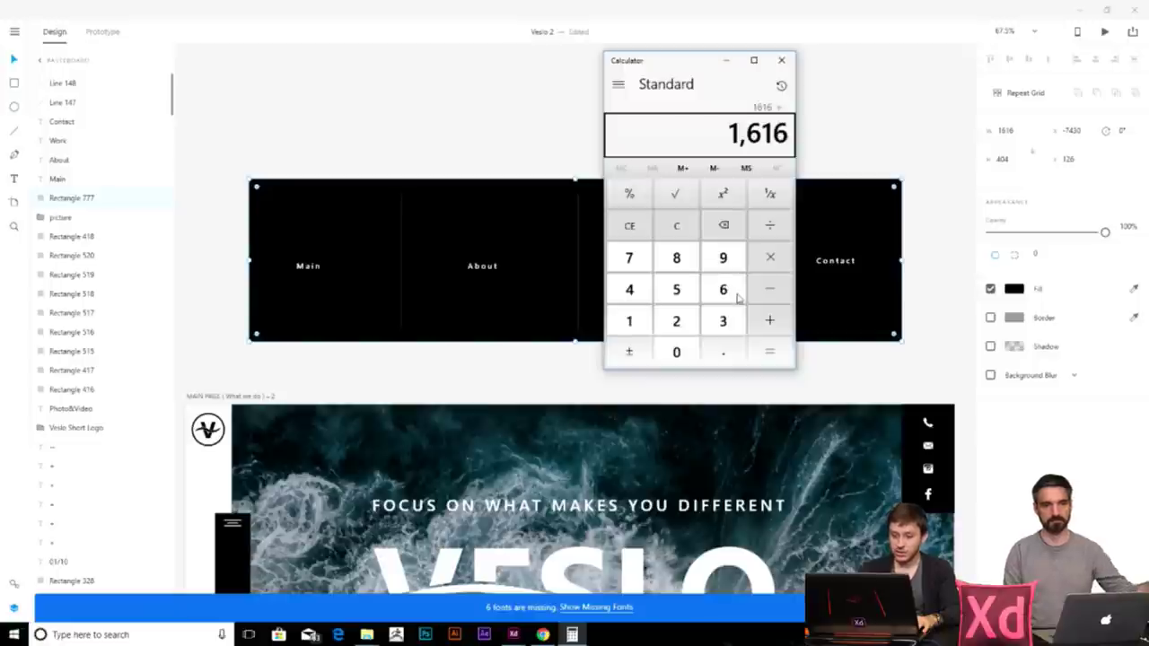
type("4")
key("Return")
left_click(423, 123)
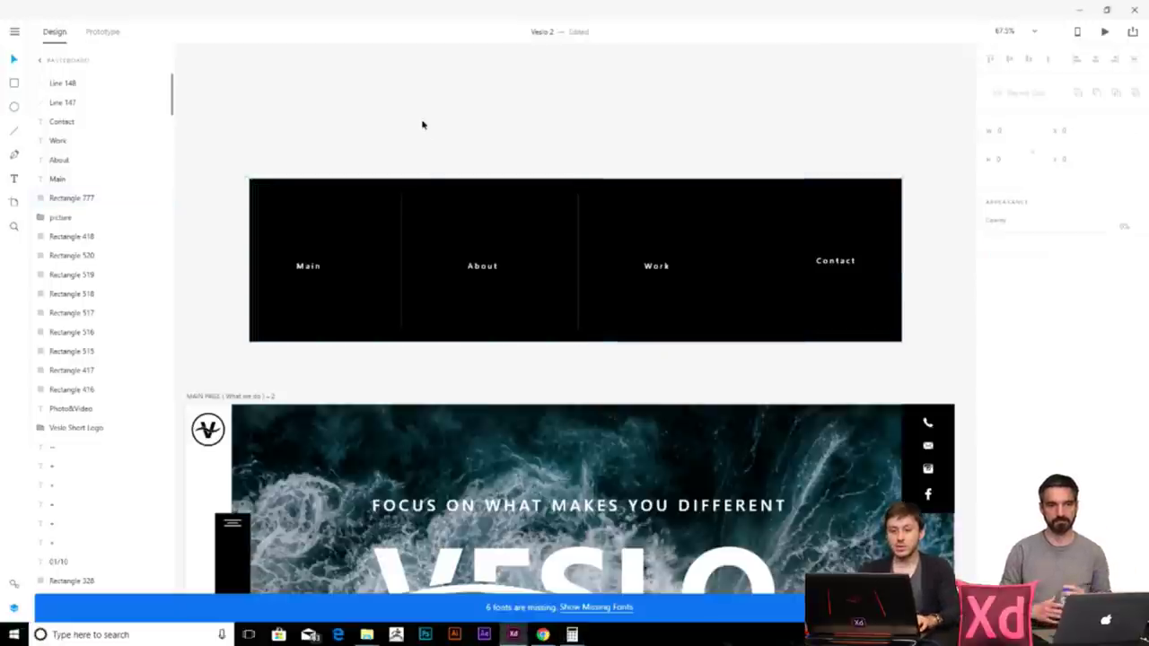
left_click(14, 83)
- Draw a 404-wide white test rectangle over the Main column, then delete it and its copies
mouse_move(250, 178)
left_mouse_down()
mouse_move(428, 308)
mouse_move(423, 341)
left_mouse_up()
type("404")
key("Return")
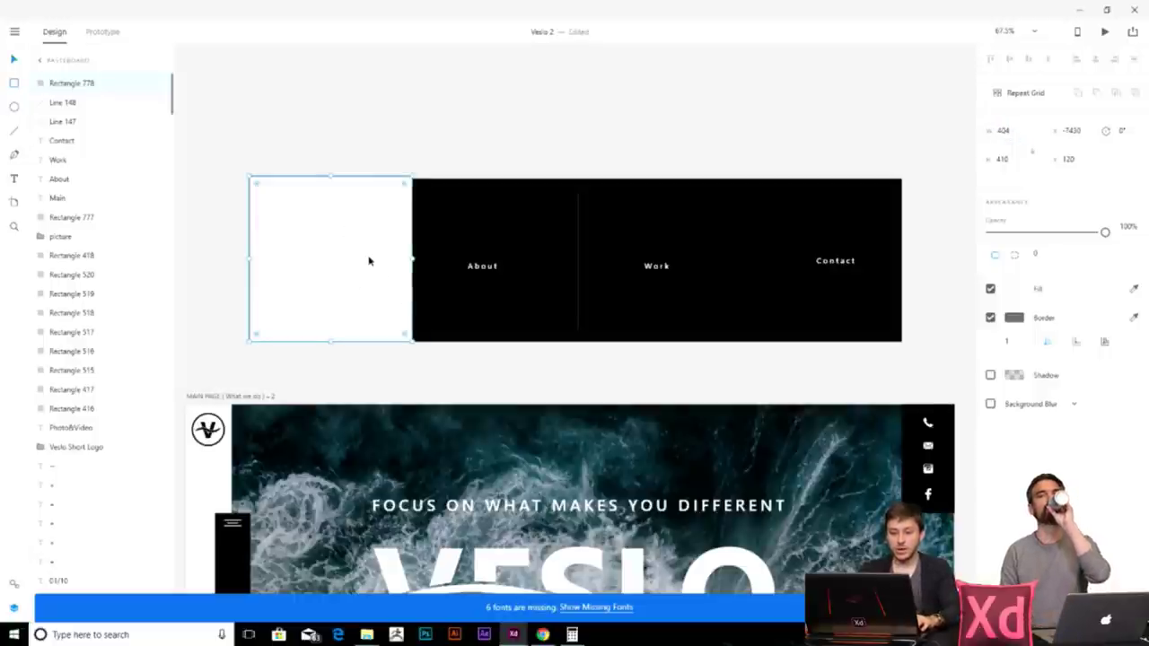
left_click_drag(368, 260, 667, 273)
key("Delete")
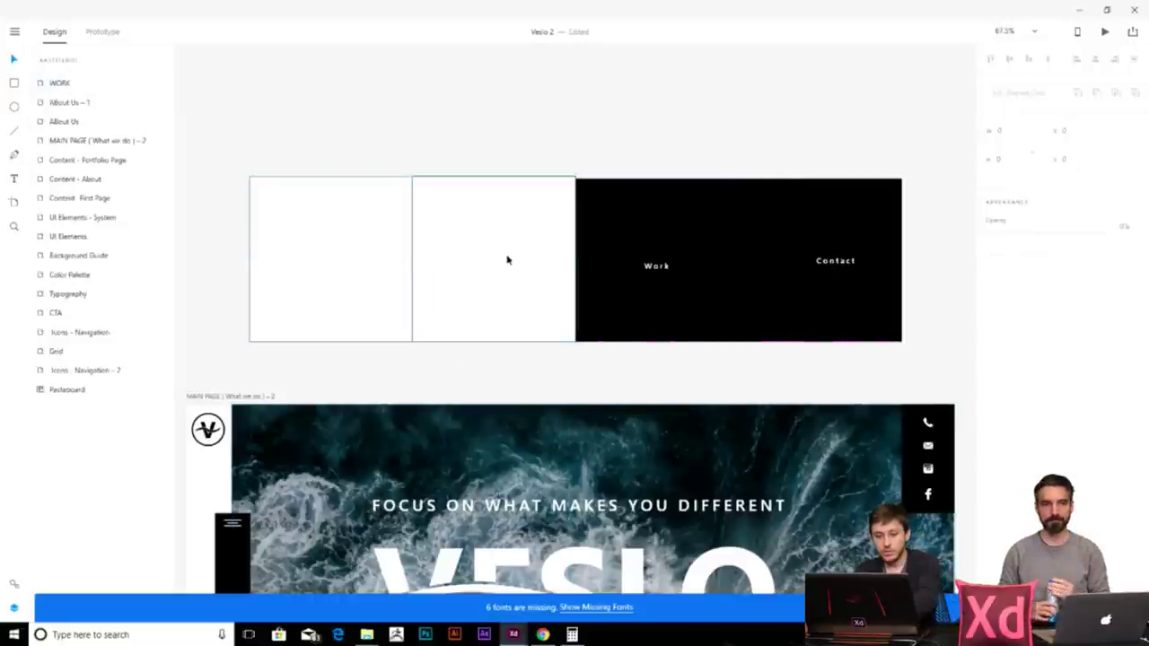
left_click(506, 260)
key("Delete")
scroll(360, 305, "up", 2)
left_click(375, 249)
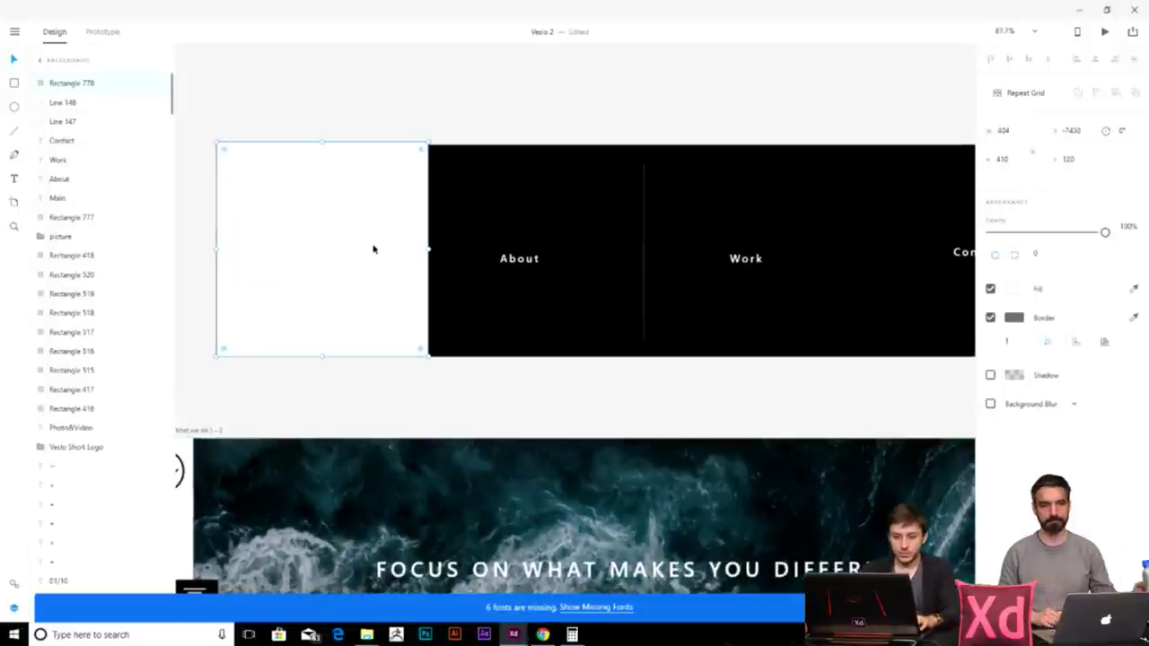
key("ctrl+bracketleft")
key("ctrl+bracketleft")
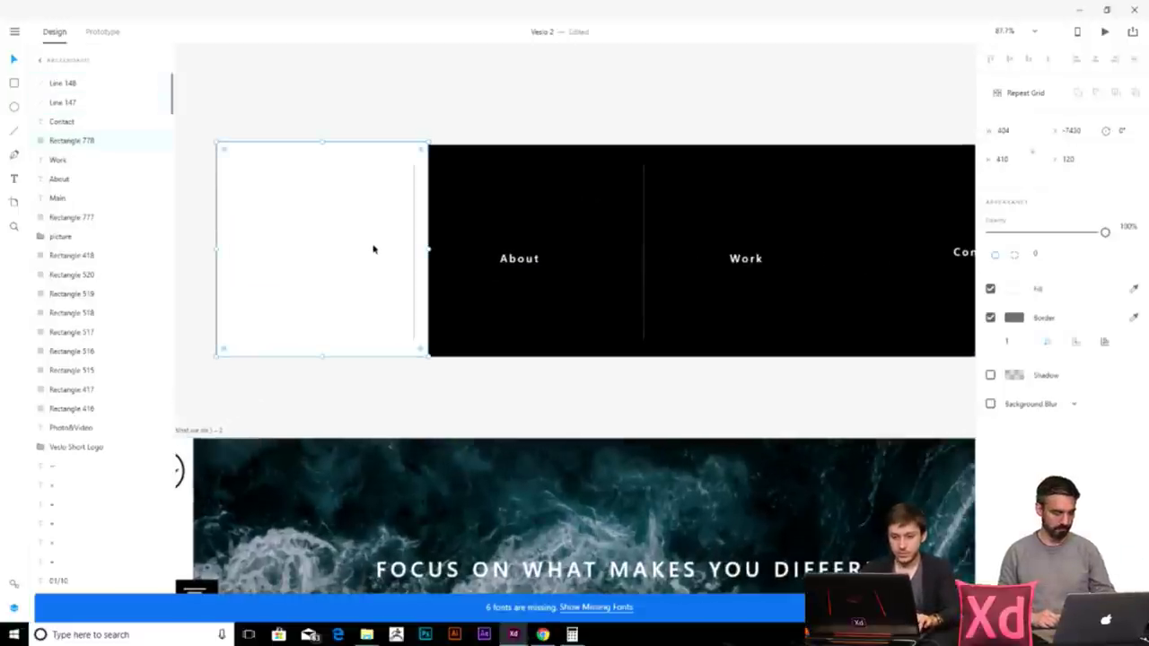
key("Delete")
- Nudge Main right to centre it and draw a third divider between Work and Contact
left_click(296, 258)
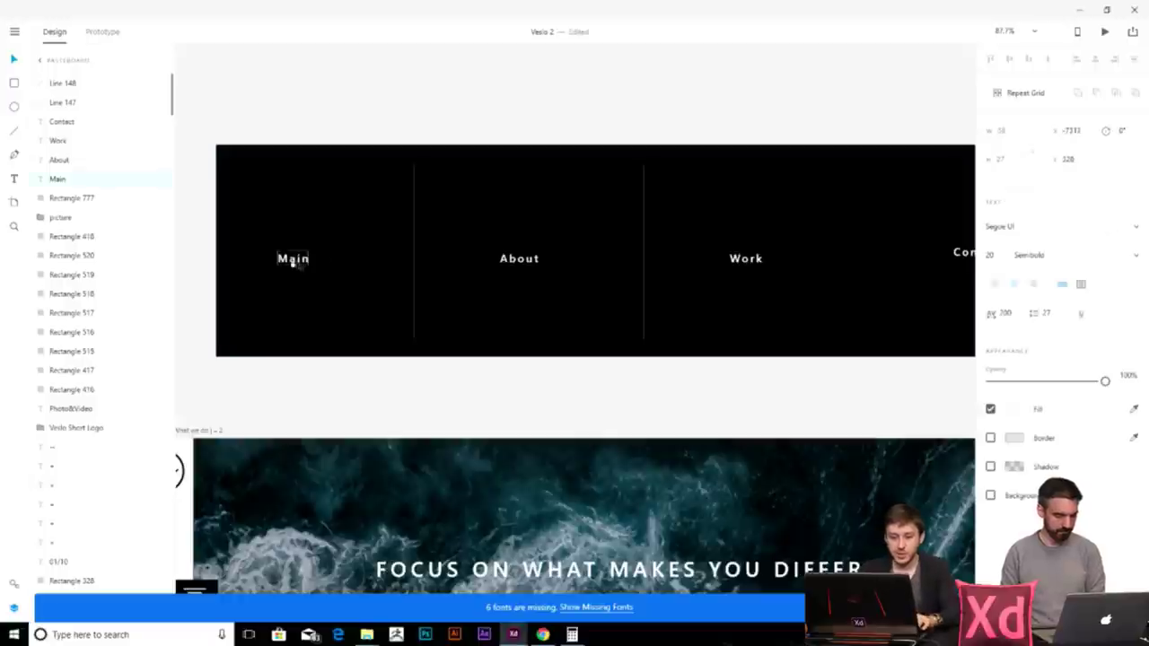
left_click_drag(310, 263, 316, 263)
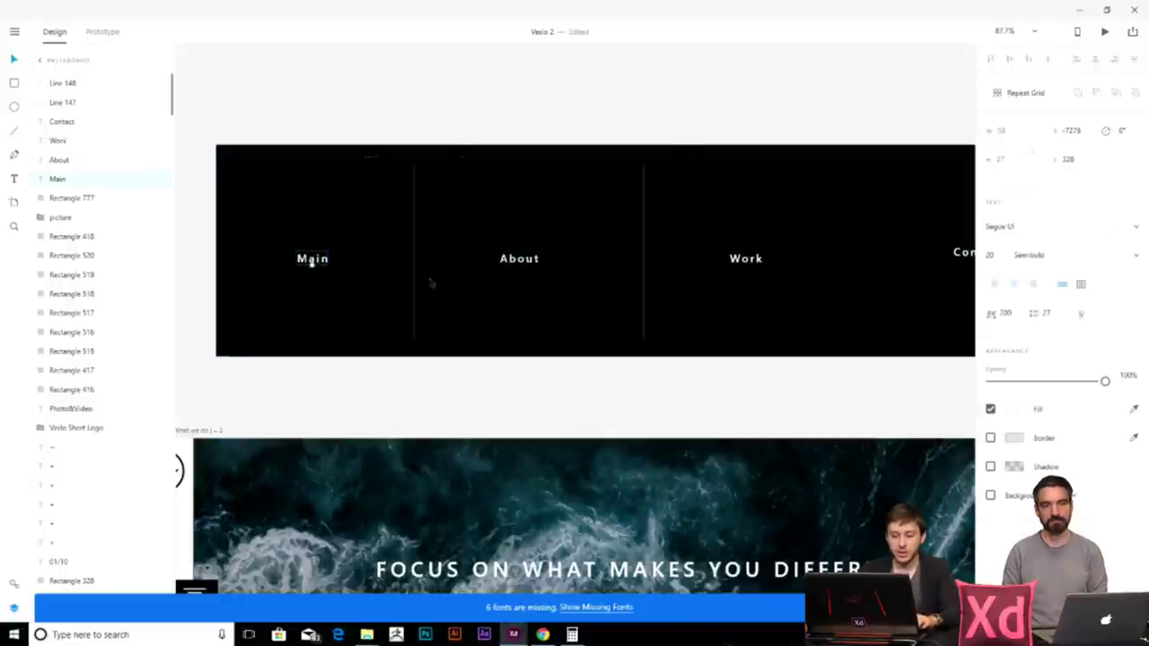
scroll(569, 289, "down", 3)
left_click_drag(526, 333, 695, 332)
- Reposition the Work, About and Contact labels so each sits centred in its column
left_click(737, 401)
left_click_drag(619, 309, 613, 305)
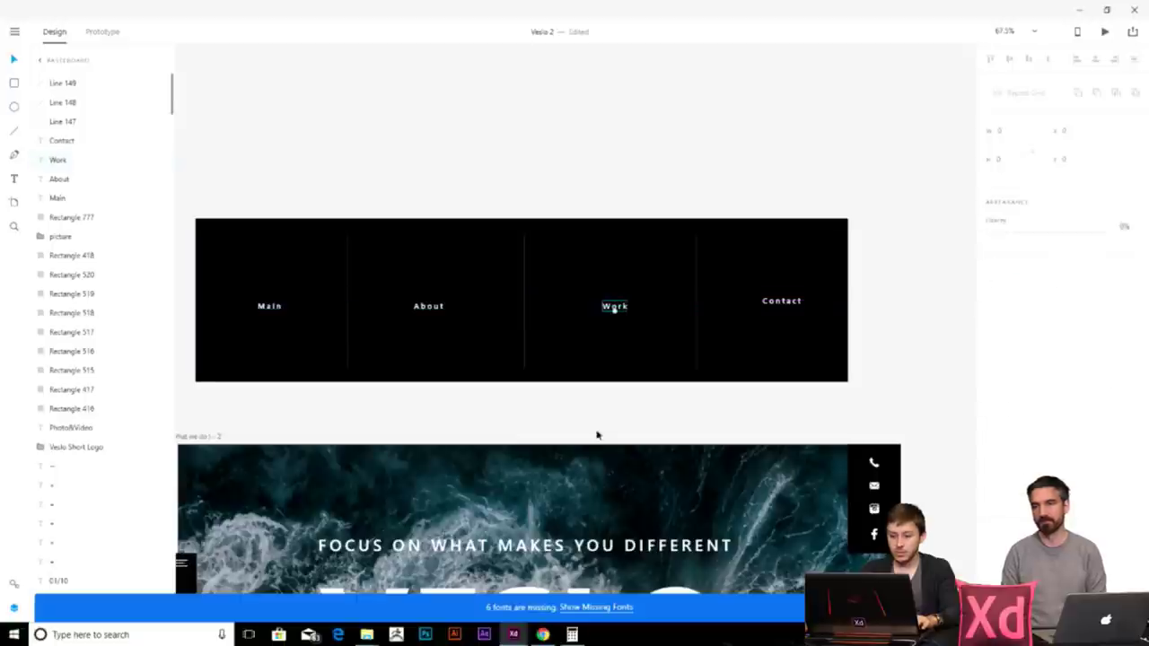
left_click_drag(430, 308, 432, 311)
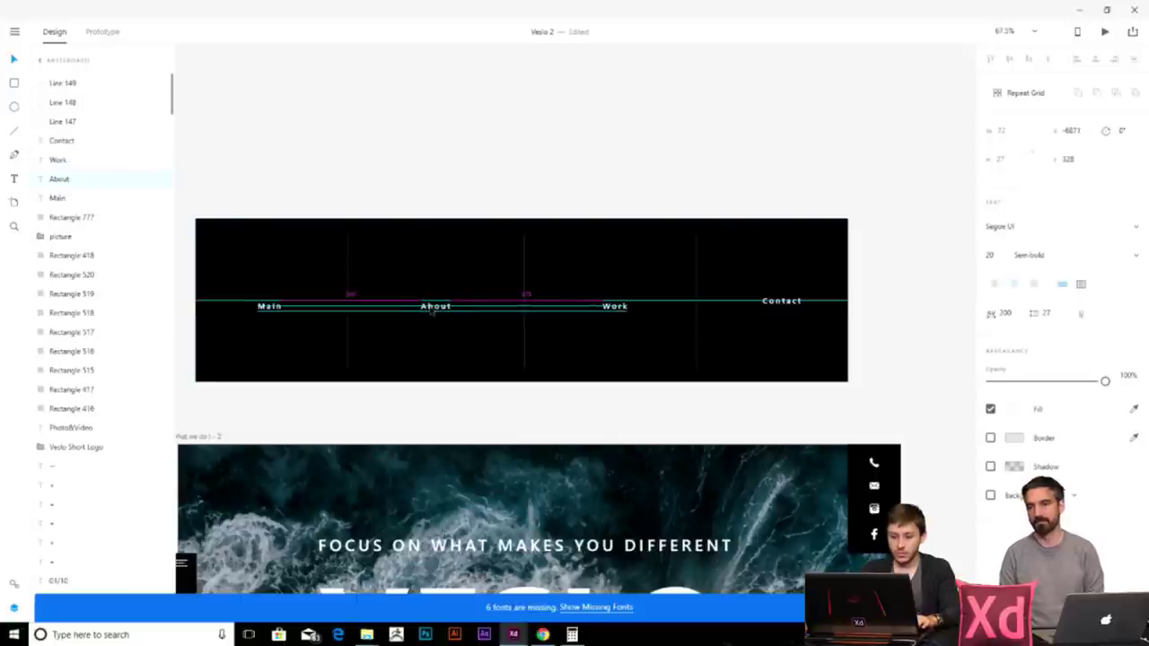
scroll(577, 341, "right", 5)
left_click(619, 288, "shift")
mouse_move(619, 288)
left_mouse_down()
mouse_move(604, 288)
mouse_move(630, 294)
left_mouse_up()
key("ctrl+z")
key("Escape")
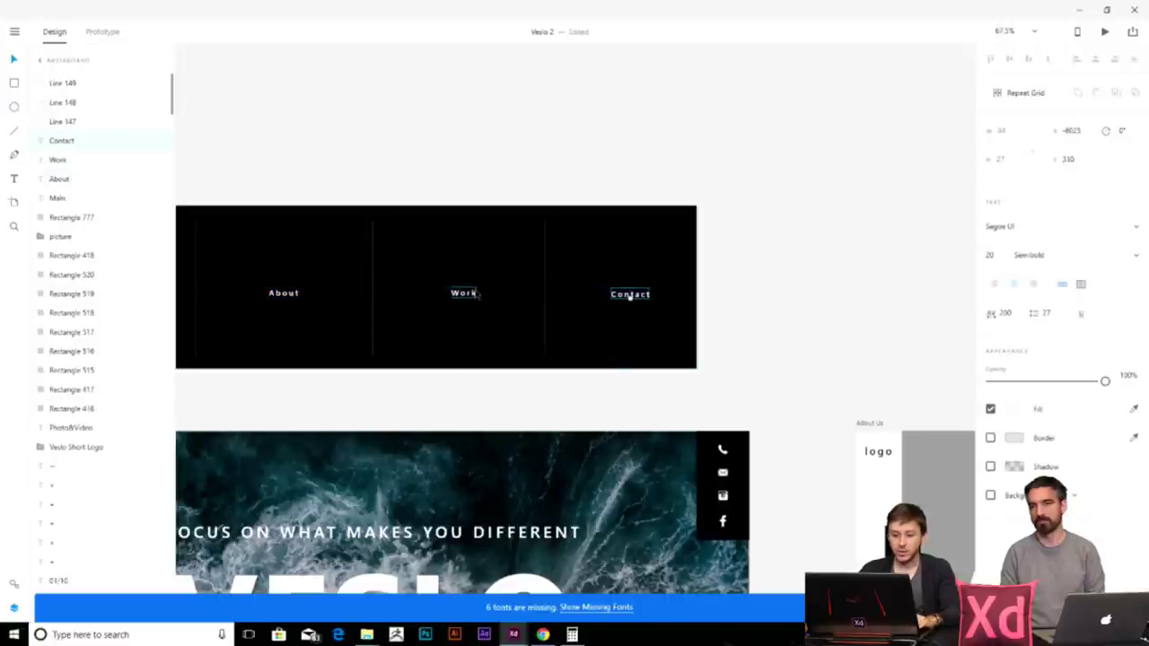
scroll(620, 308, "left", 2)
left_click_drag(654, 295, 657, 297)
- Select the underline beneath Main and check its colour settings
left_click(649, 326)
scroll(649, 326, "left", 4)
scroll(633, 326, "down", 2)
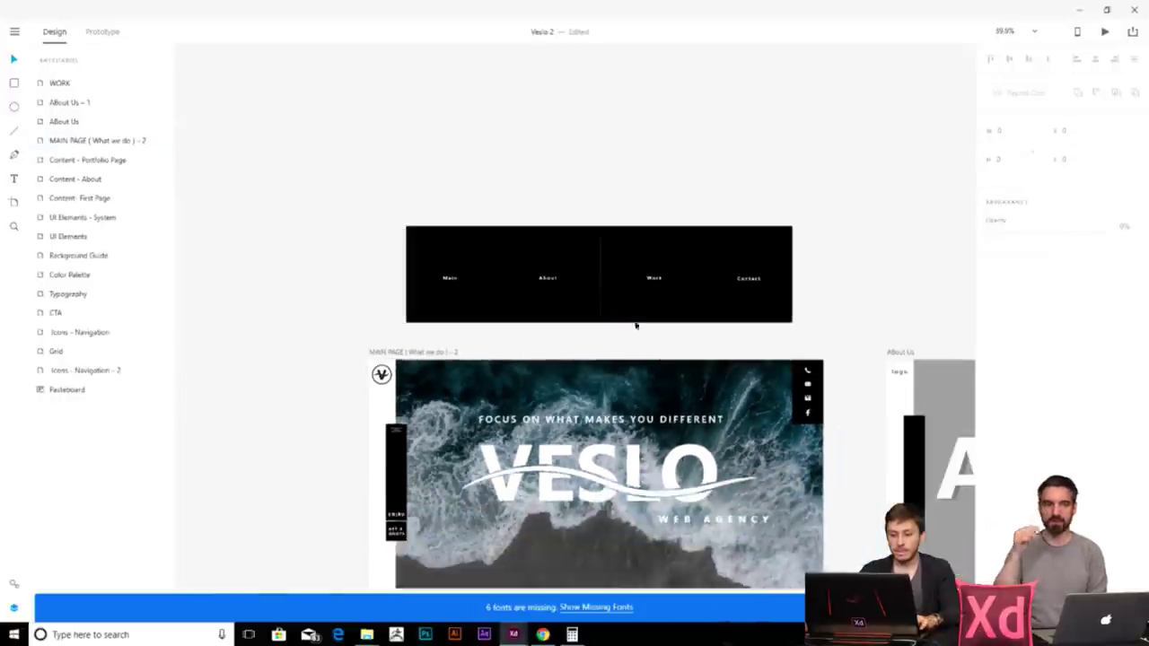
scroll(469, 291, "up", 2)
scroll(469, 291, "up", 2)
scroll(246, 200, "up", 2)
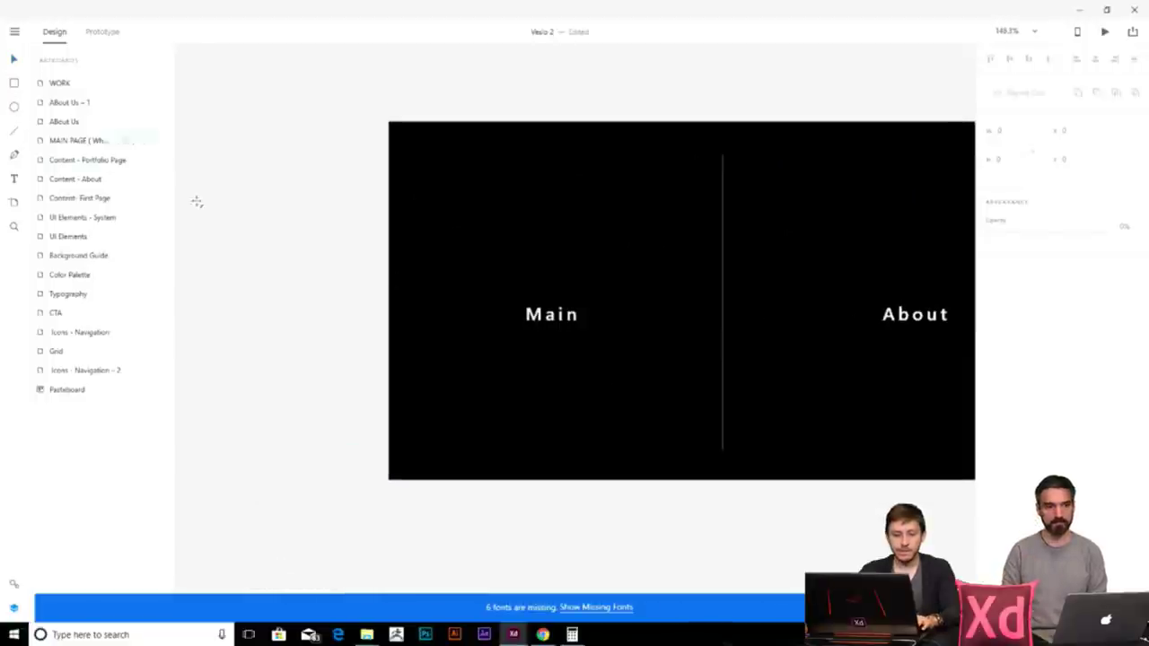
left_click(541, 328)
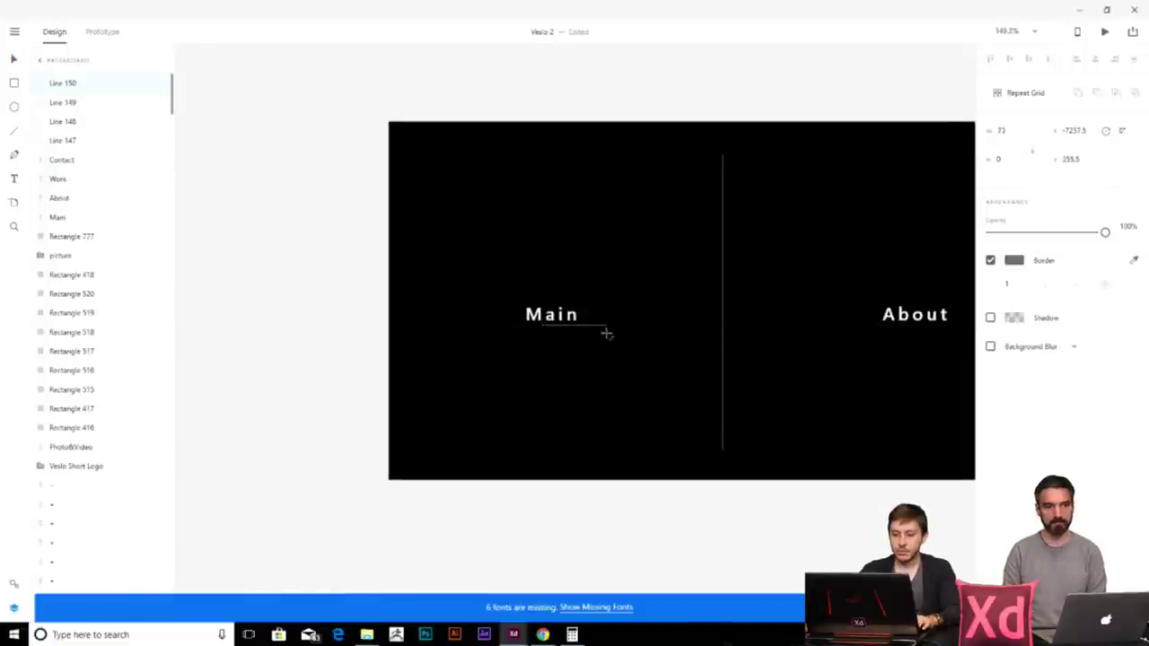
left_click(1014, 259)
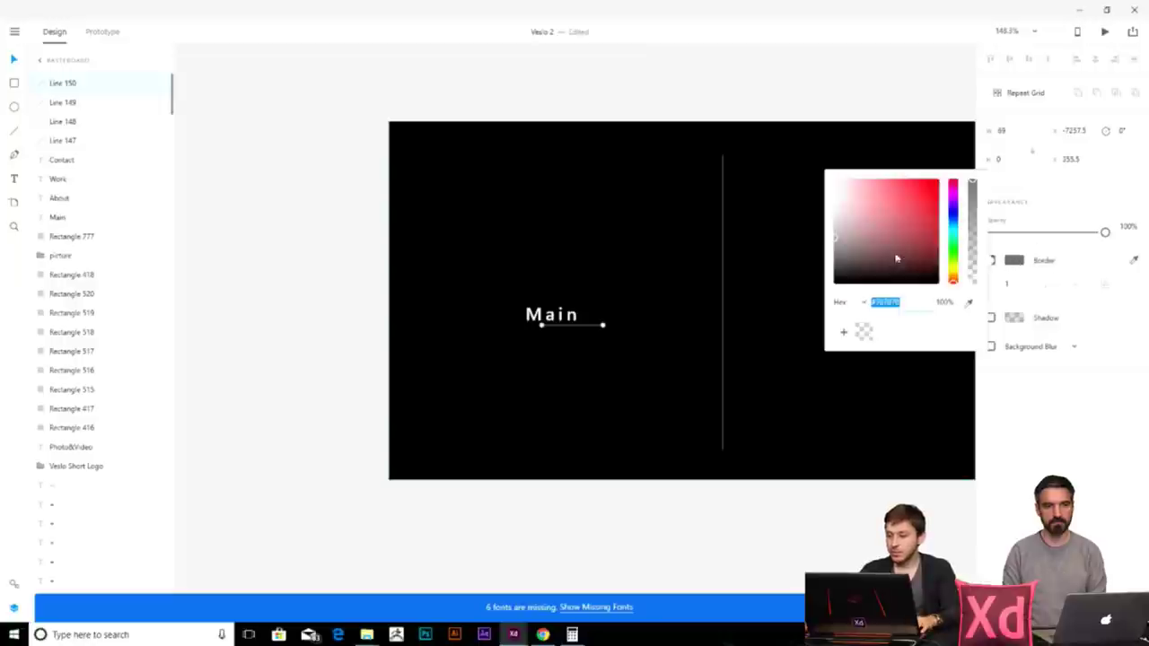
left_click(664, 523)
left_click(598, 326)
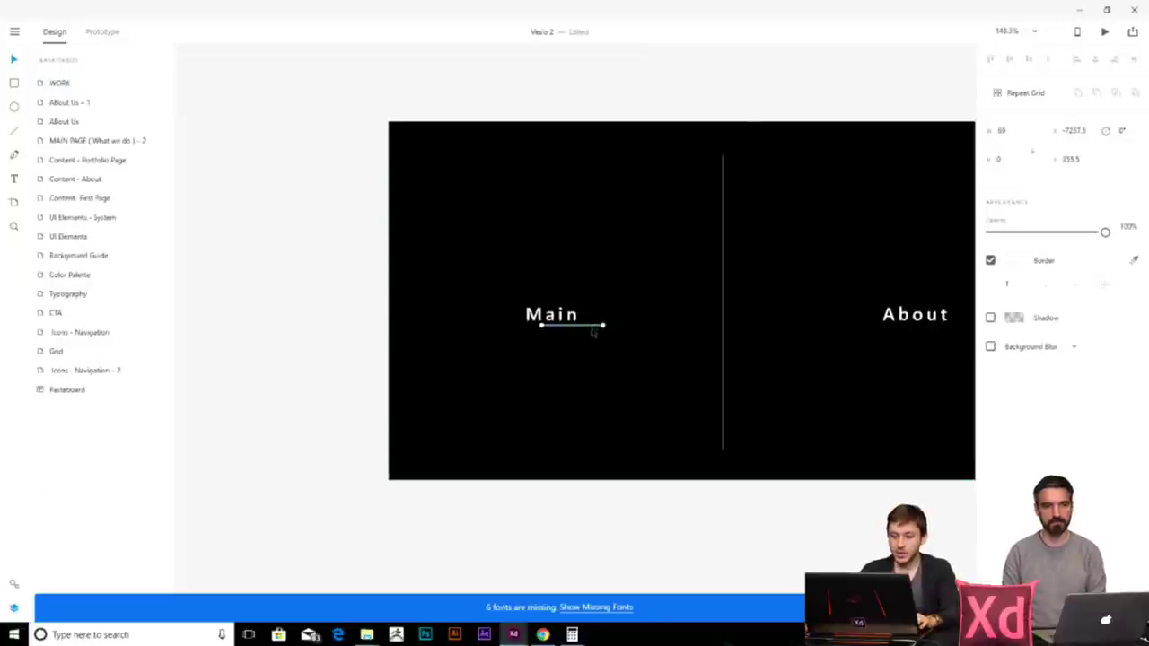
left_click(584, 503)
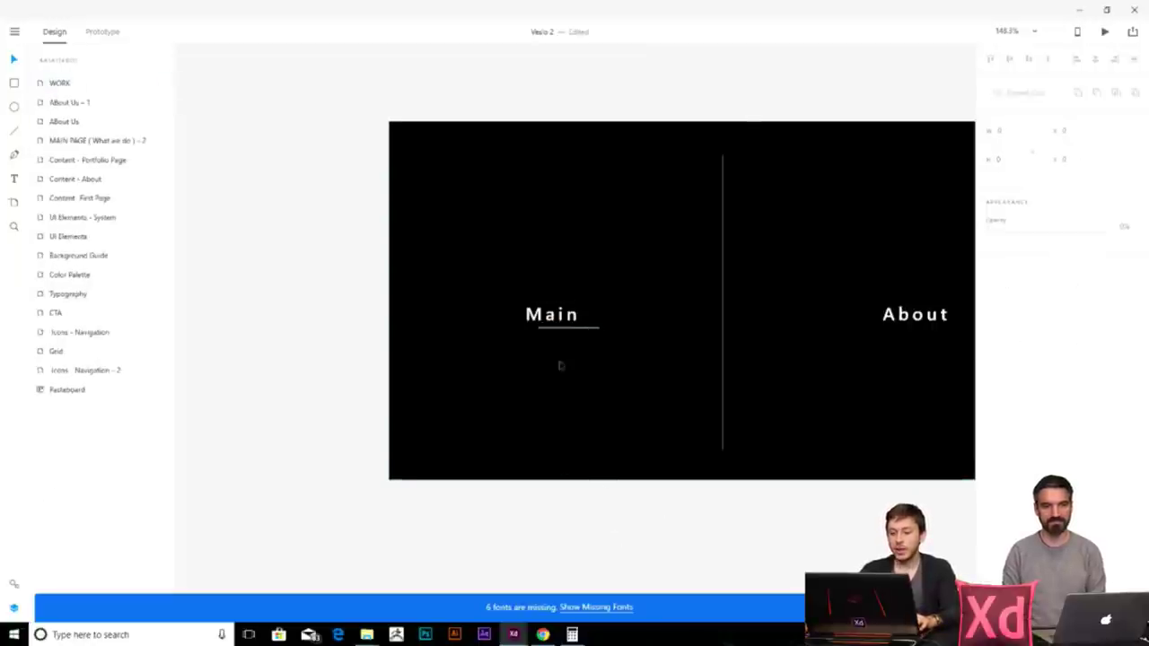
scroll(556, 373, "right", 2)
scroll(537, 334, "right", 5)
- Copy Main's underline to sit beneath the About label
left_click_drag(410, 315, 780, 324)
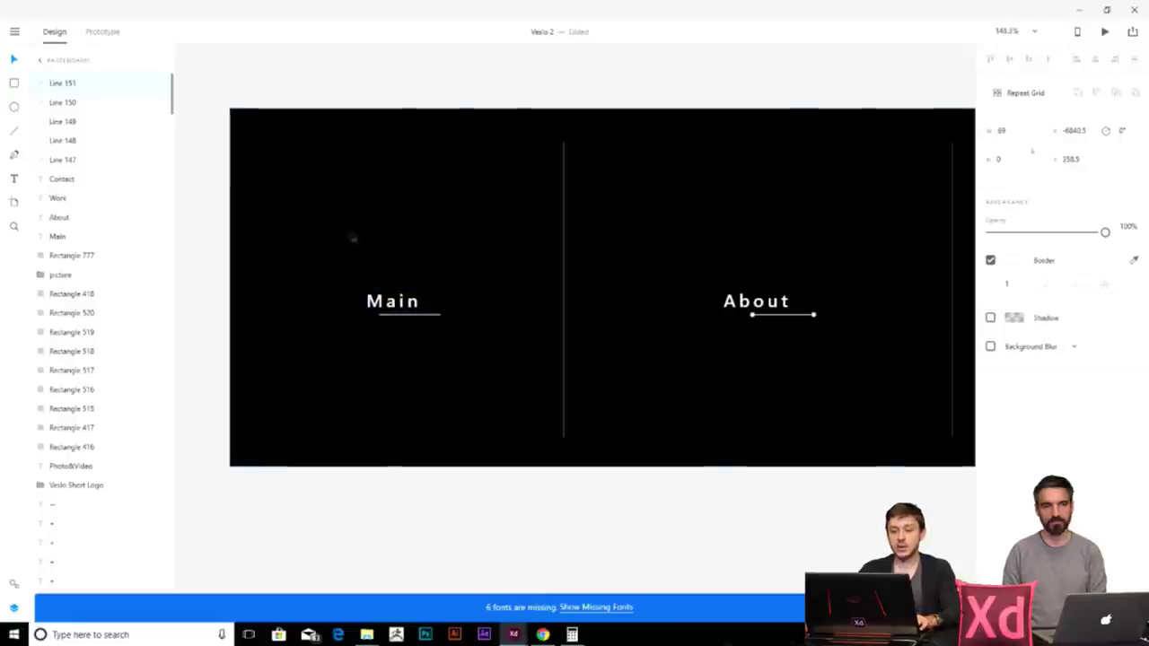
left_click_drag(382, 320, 380, 315)
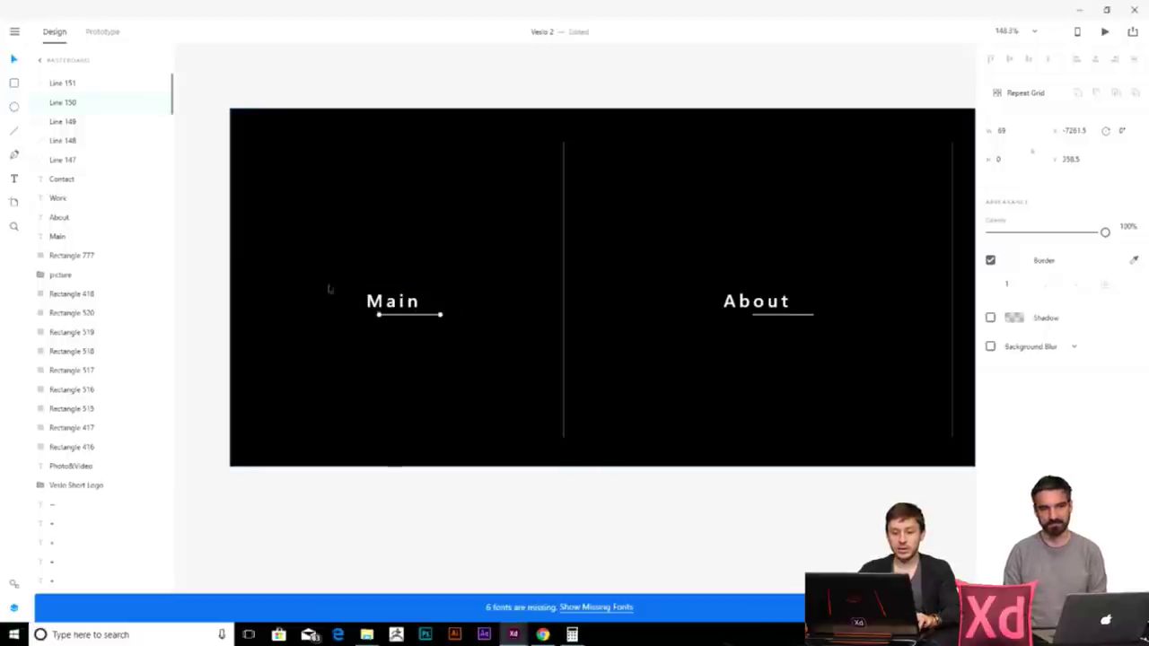
scroll(387, 304, "down", 3)
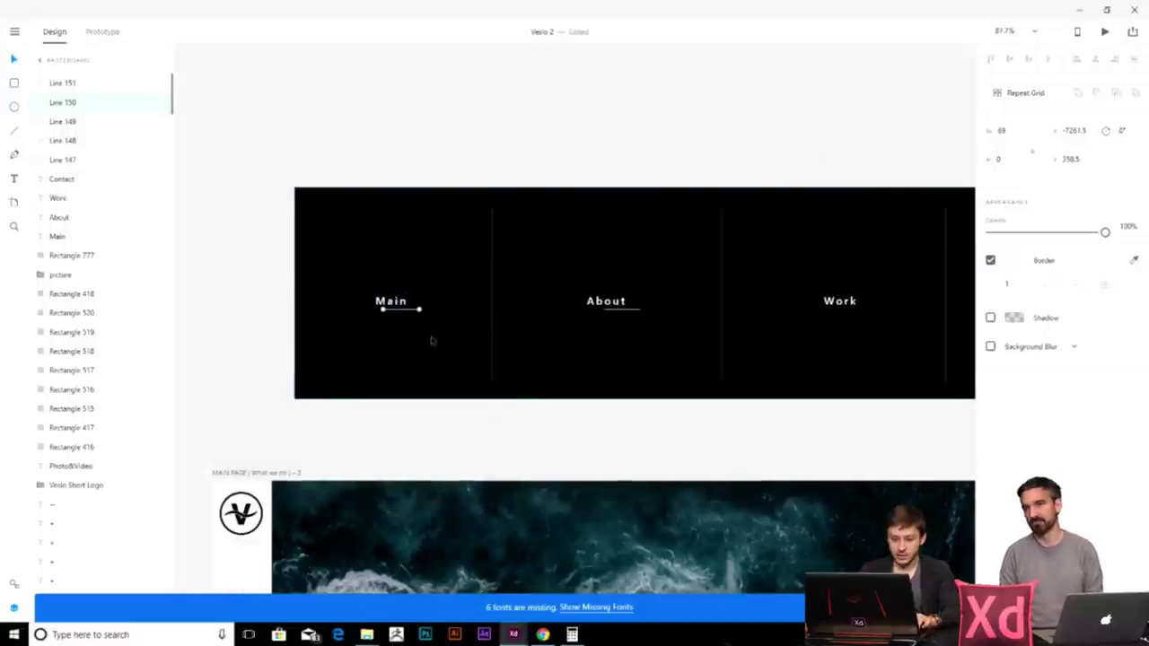
scroll(388, 300, "up", 3)
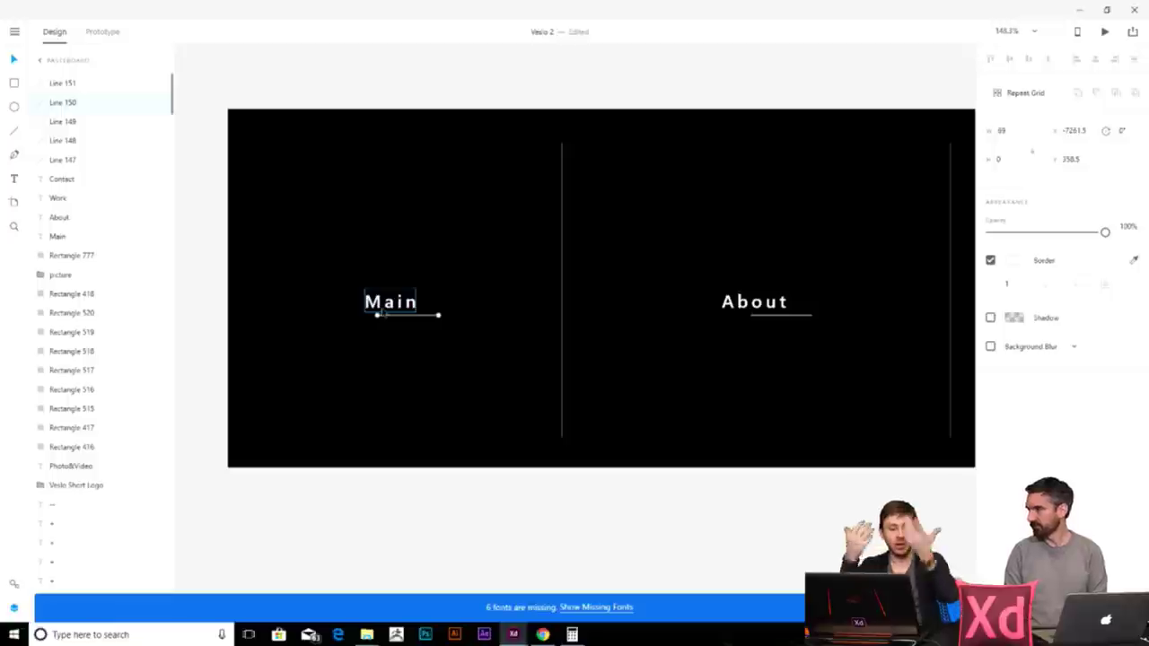
scroll(628, 296, "right", 2)
scroll(579, 261, "down", 3)
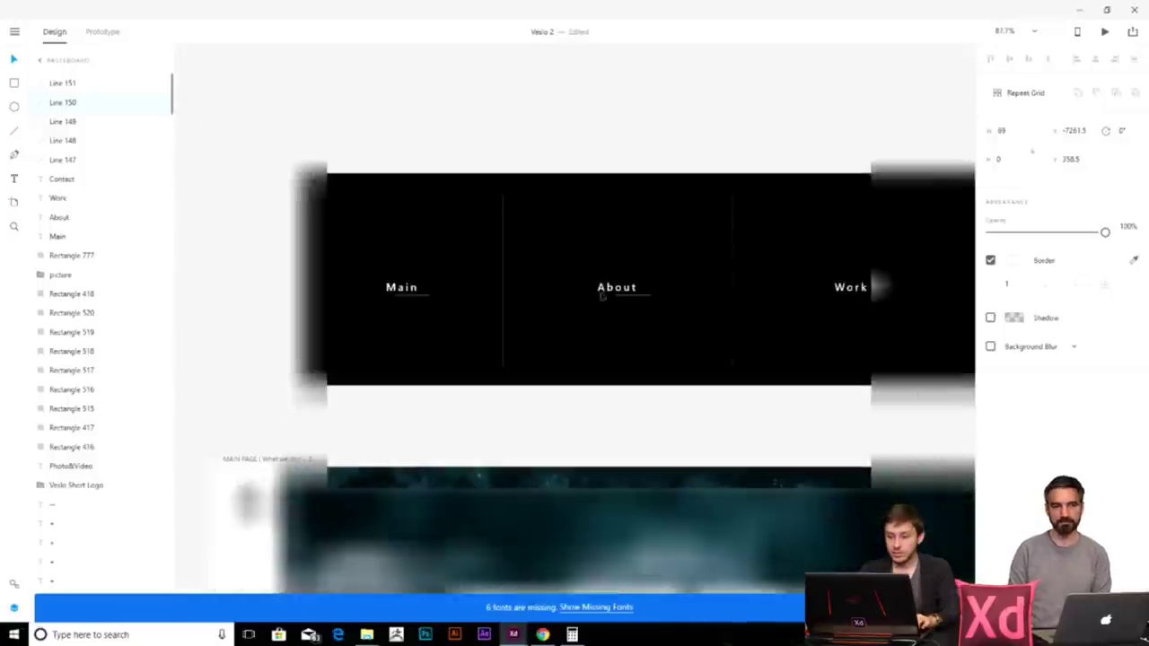
left_click(655, 424)
- Copy the About underline beneath Work and again beneath Contact
left_click(628, 297)
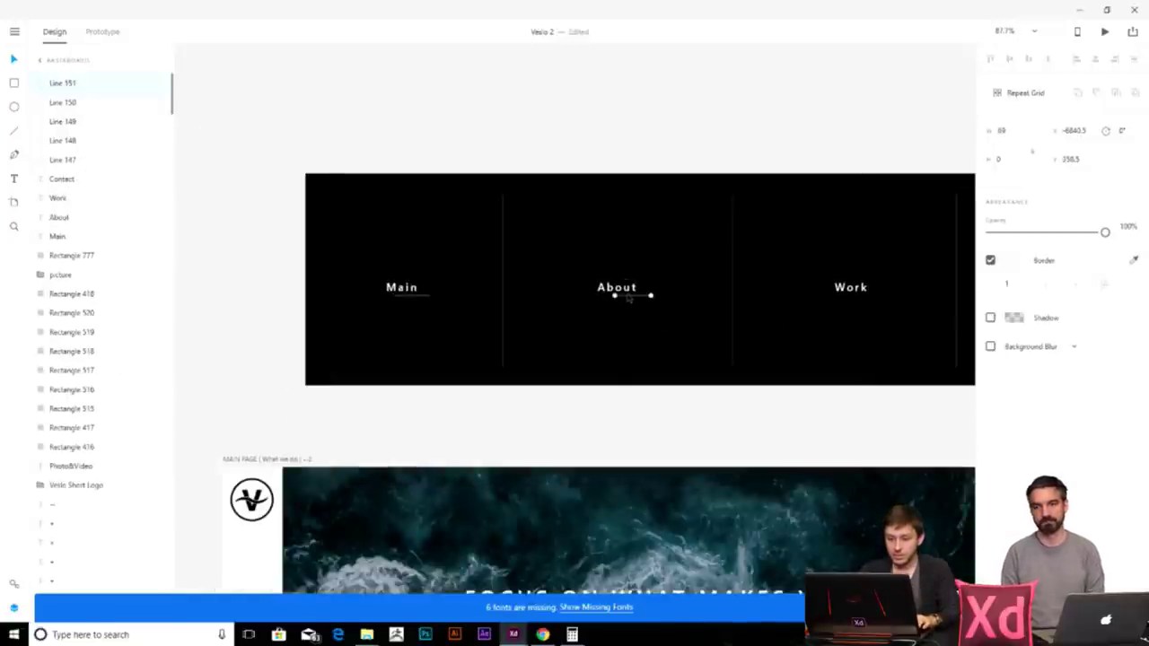
left_click_drag(628, 301, 863, 303)
scroll(398, 354, "right", 5)
left_click_drag(396, 332, 608, 346)
left_click(787, 389)
scroll(836, 302, "down", 5)
scroll(541, 321, "down", 2)
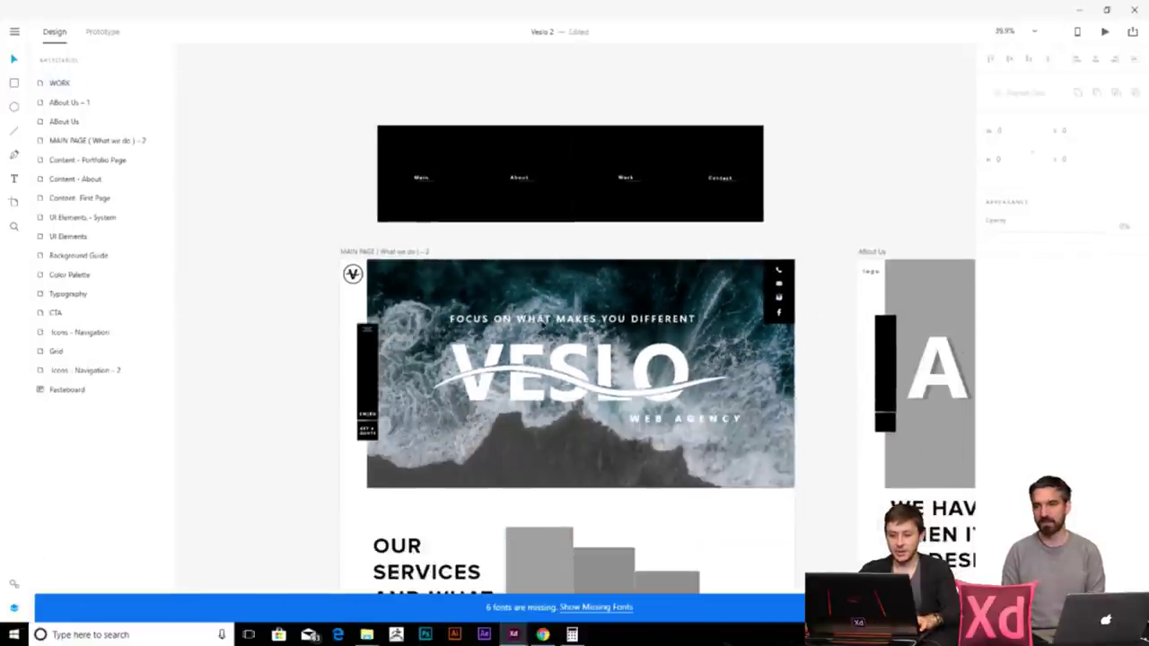
- Group all the black menu bar layers with Ctrl+G and move the group down slightly
left_click_drag(321, 113, 769, 227)
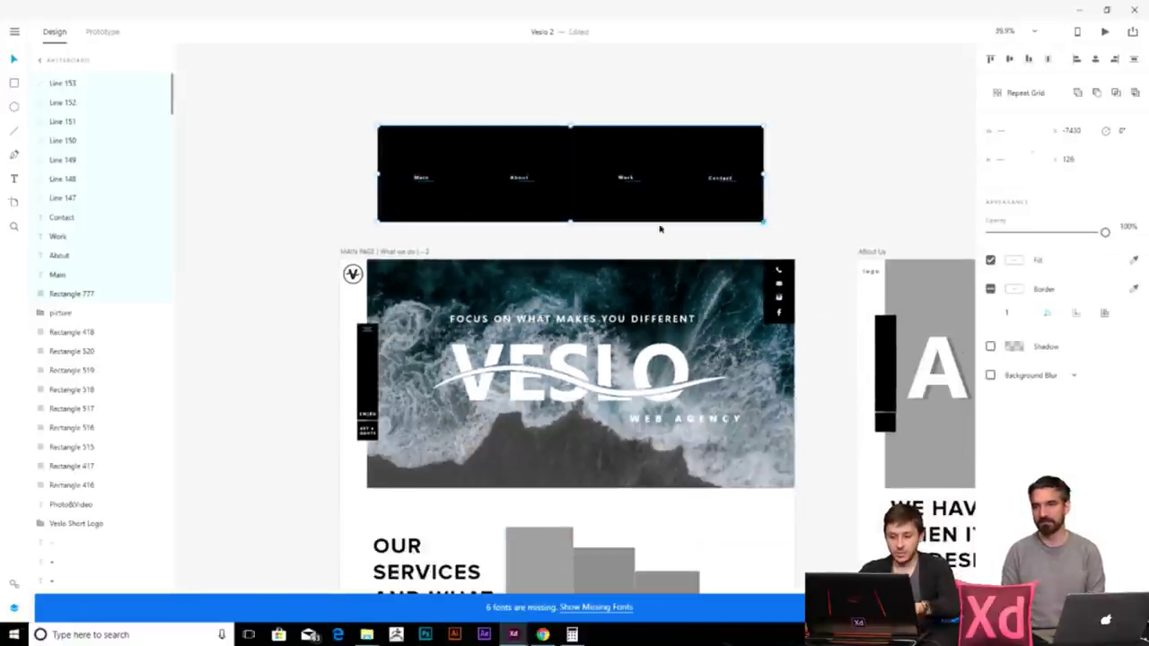
key("ctrl+g")
key("shift+Down")
left_click_drag(648, 189, 614, 196)
key("Escape")
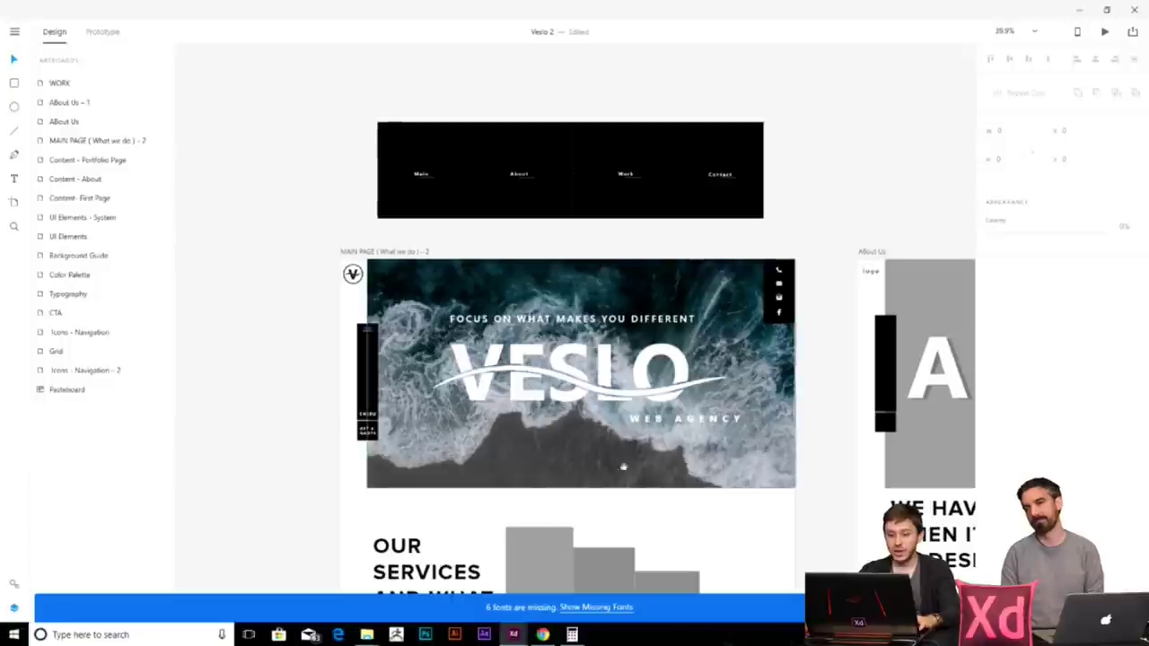
scroll(375, 266, "down", 5)
scroll(375, 266, "up", 3)
- Delete the small BUTTON text beneath the OUR SERVICES AND WHAT WE DO heading
left_click(431, 310)
scroll(417, 309, "down", 3)
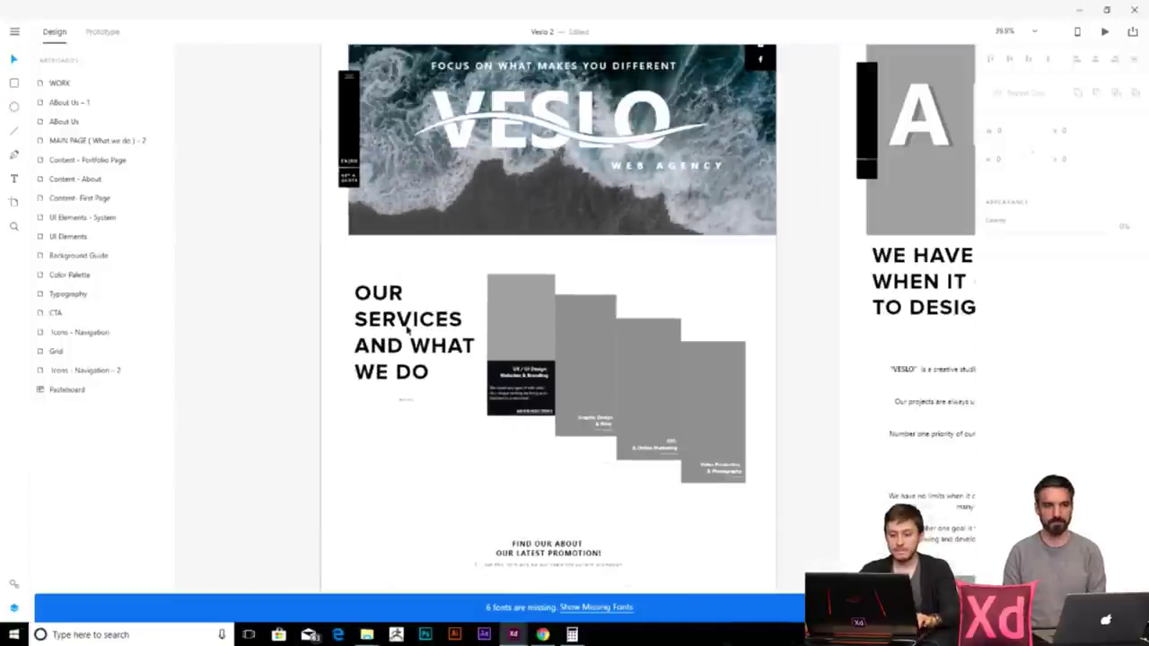
scroll(401, 308, "up", 2)
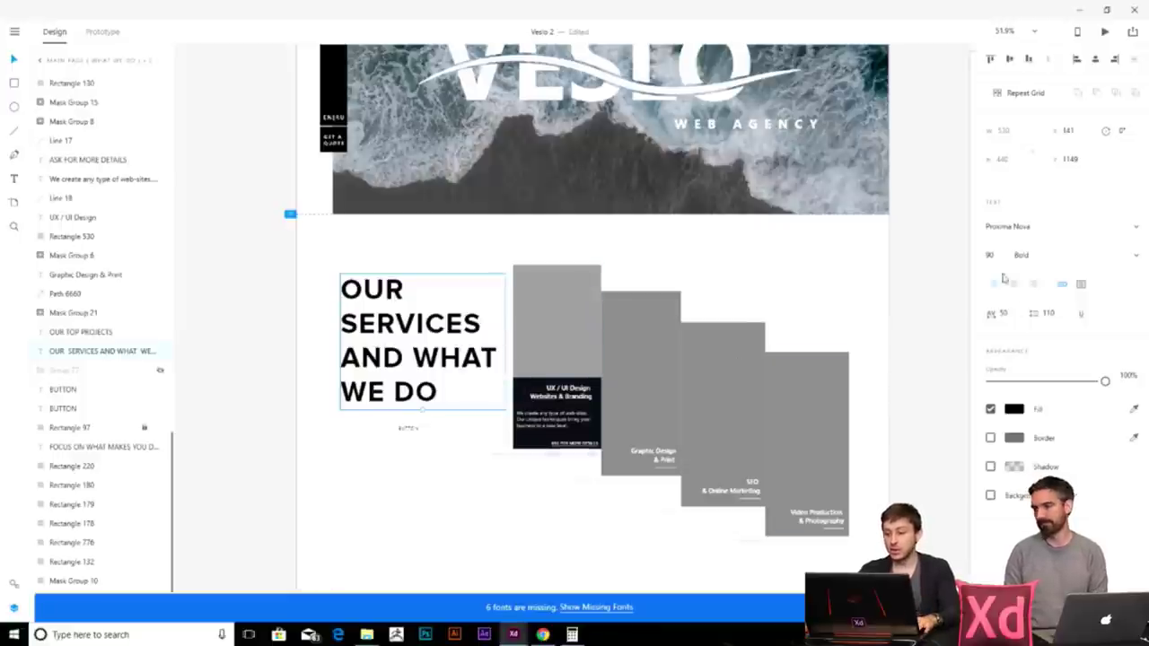
left_click(413, 431)
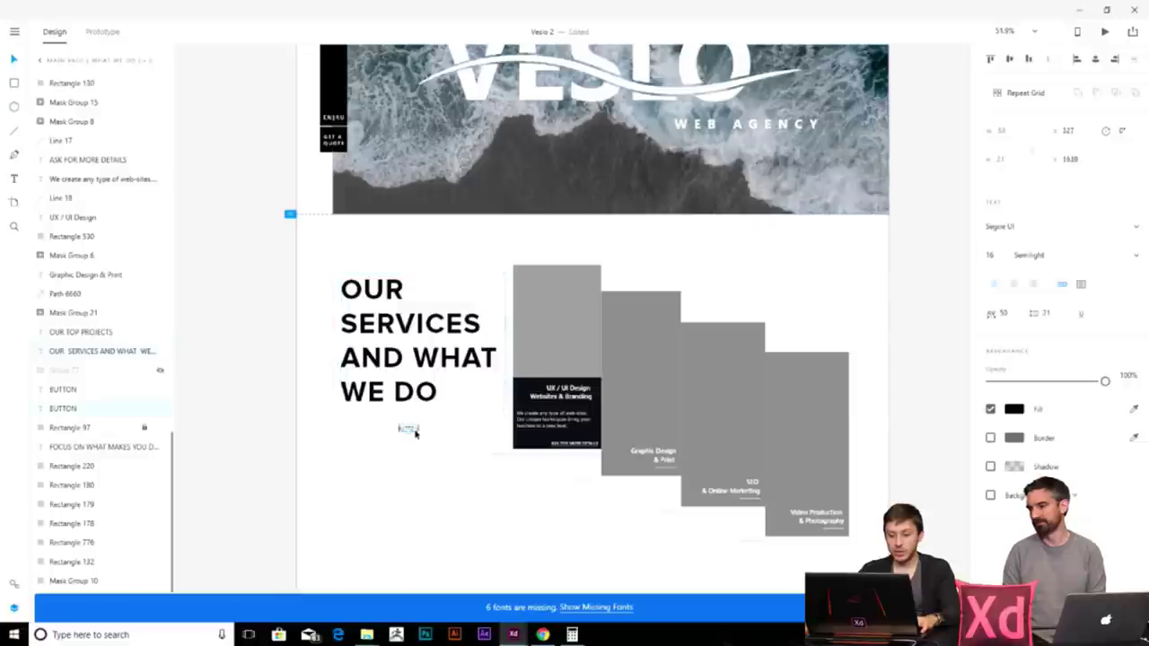
key("Delete")
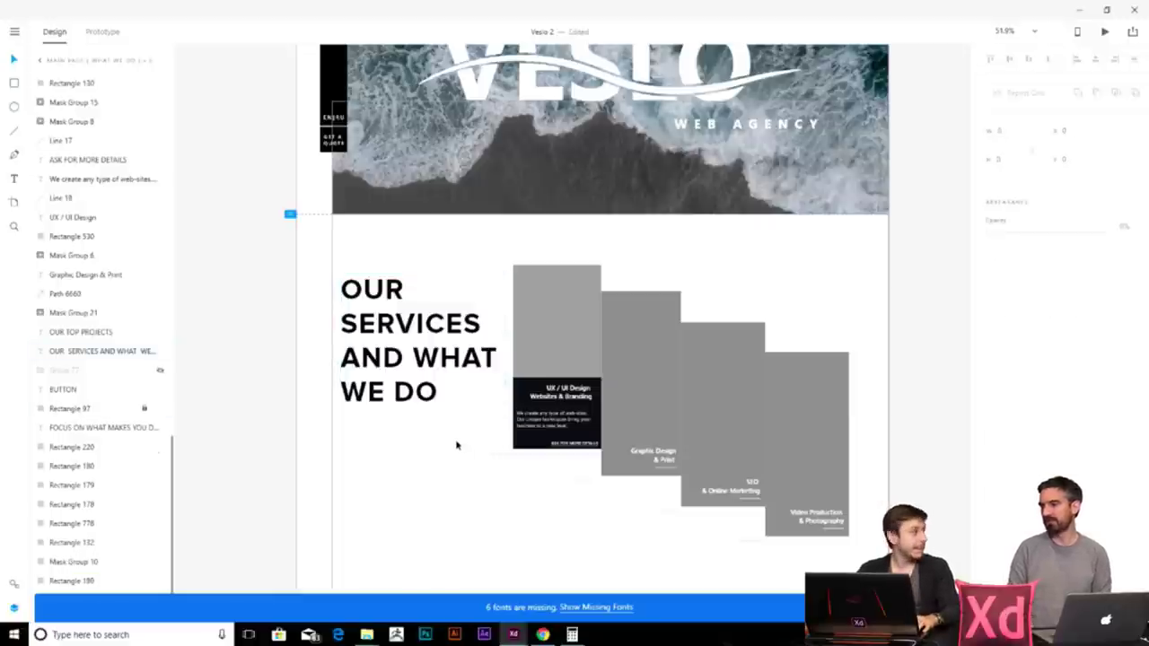
left_click(434, 395)
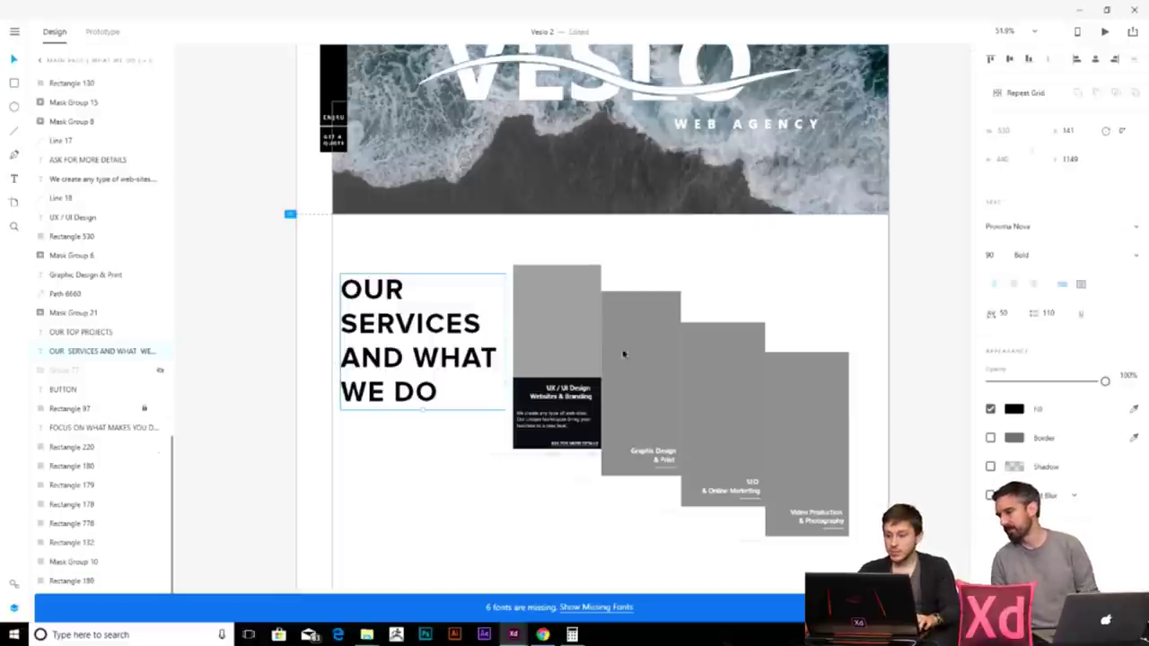
scroll(478, 364, "down", 10)
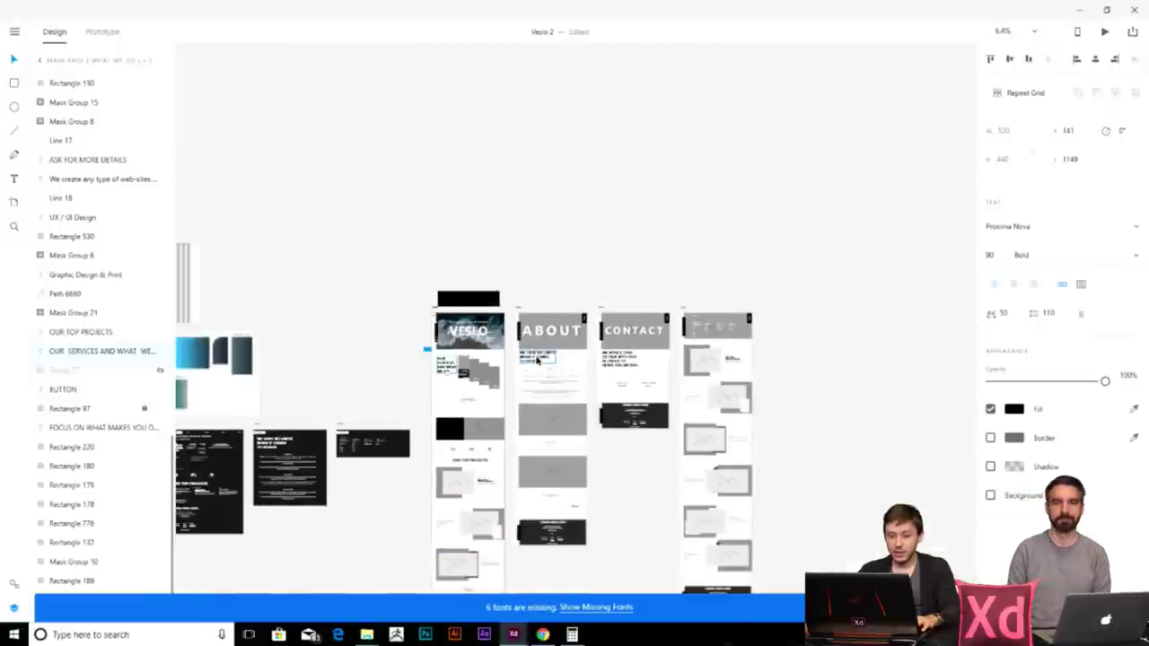
left_click_drag(479, 357, 528, 316)
scroll(643, 312, "up", 3)
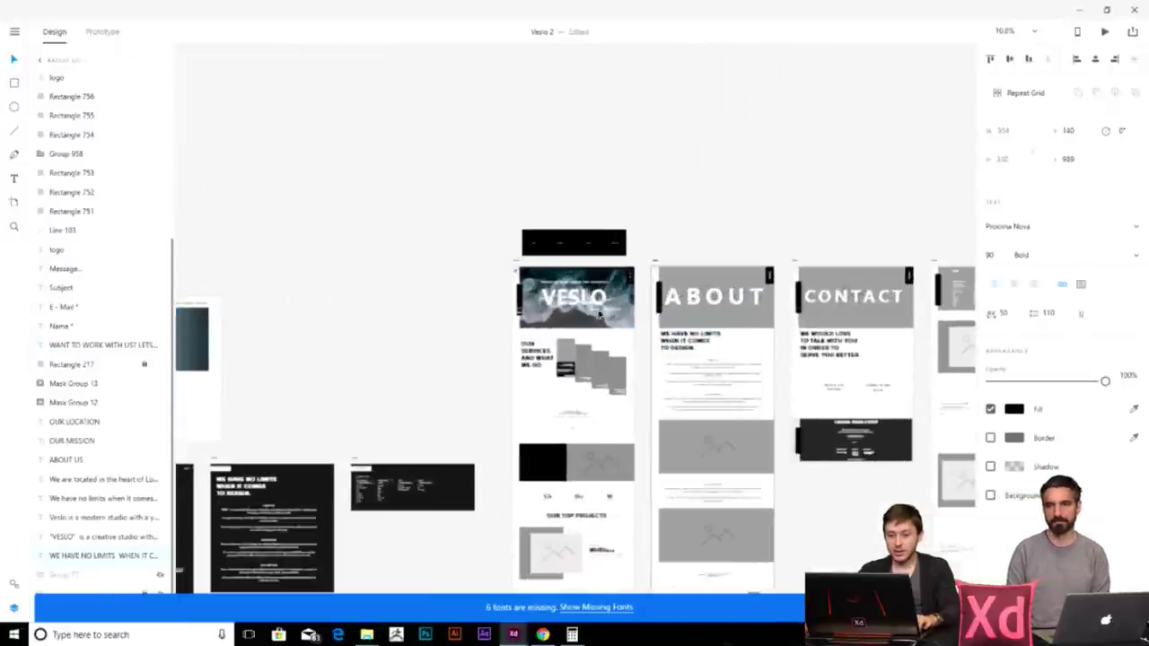
scroll(693, 339, "left", 5)
scroll(292, 253, "up", 4)
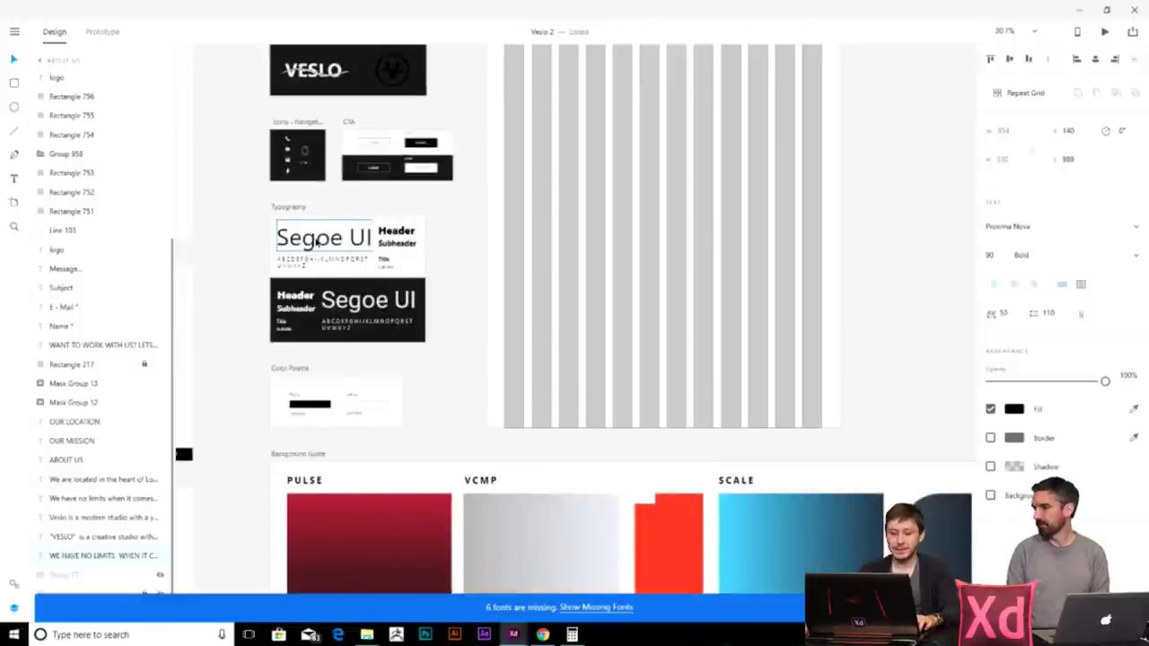
scroll(316, 241, "down", 4)
scroll(616, 323, "right", 6)
scroll(770, 368, "up", 4)
left_click(769, 368)
scroll(769, 368, "right", 5)
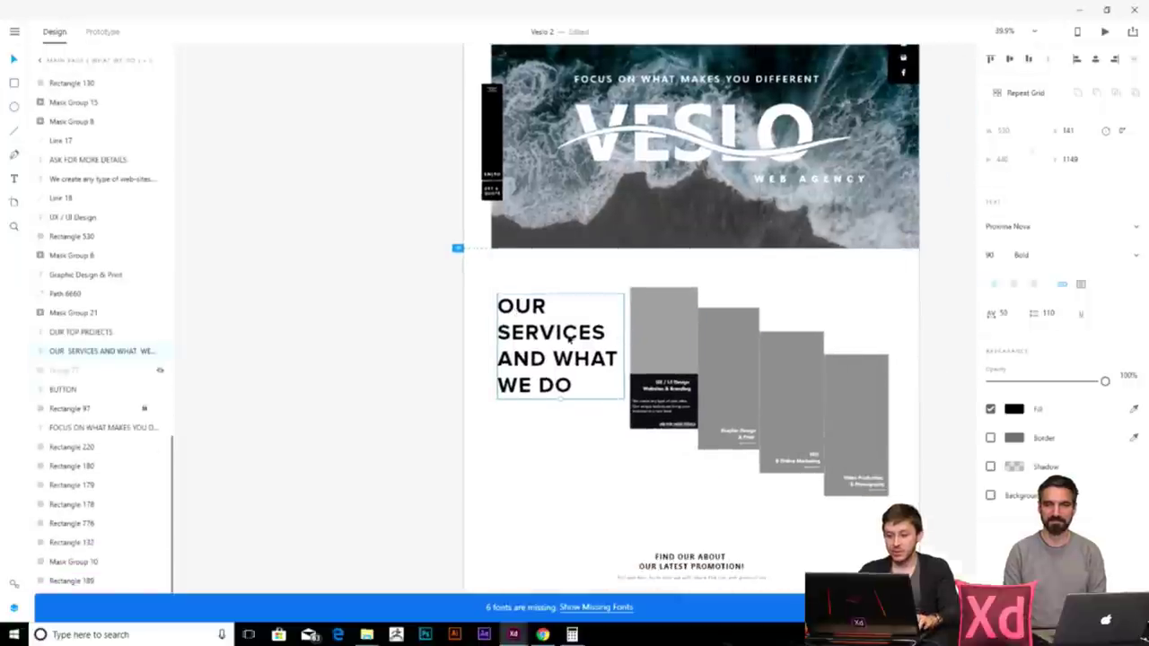
- Drag the Video Production card's edge left to make it slightly narrower
scroll(678, 347, "up", 3)
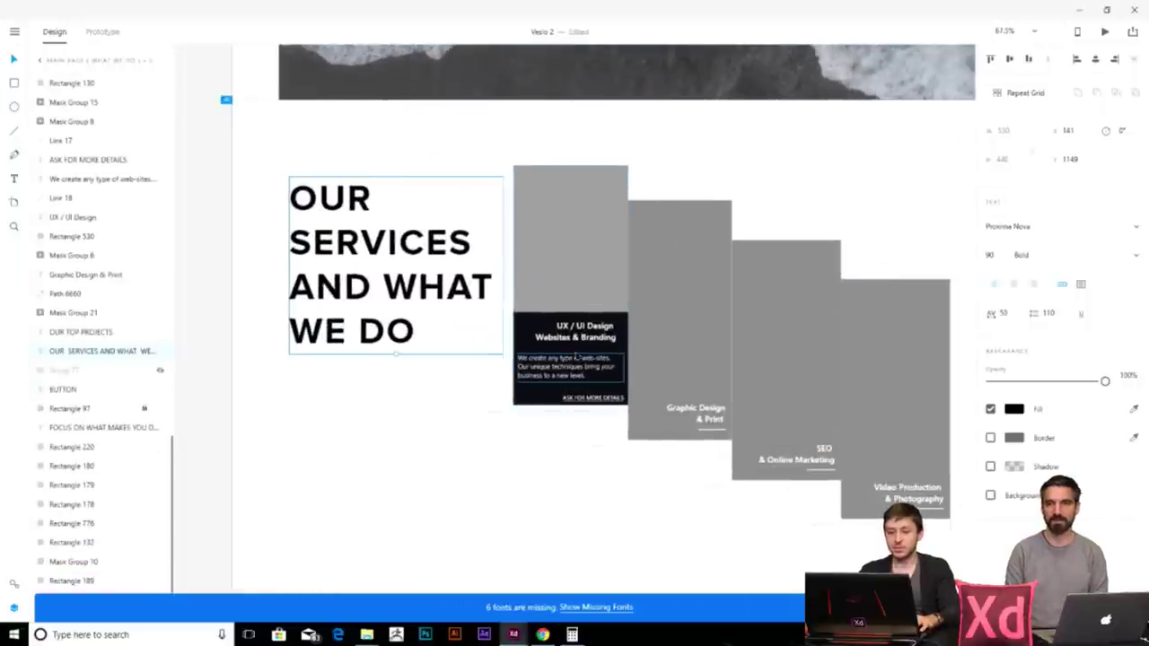
scroll(682, 332, "right", 3)
left_click(826, 356)
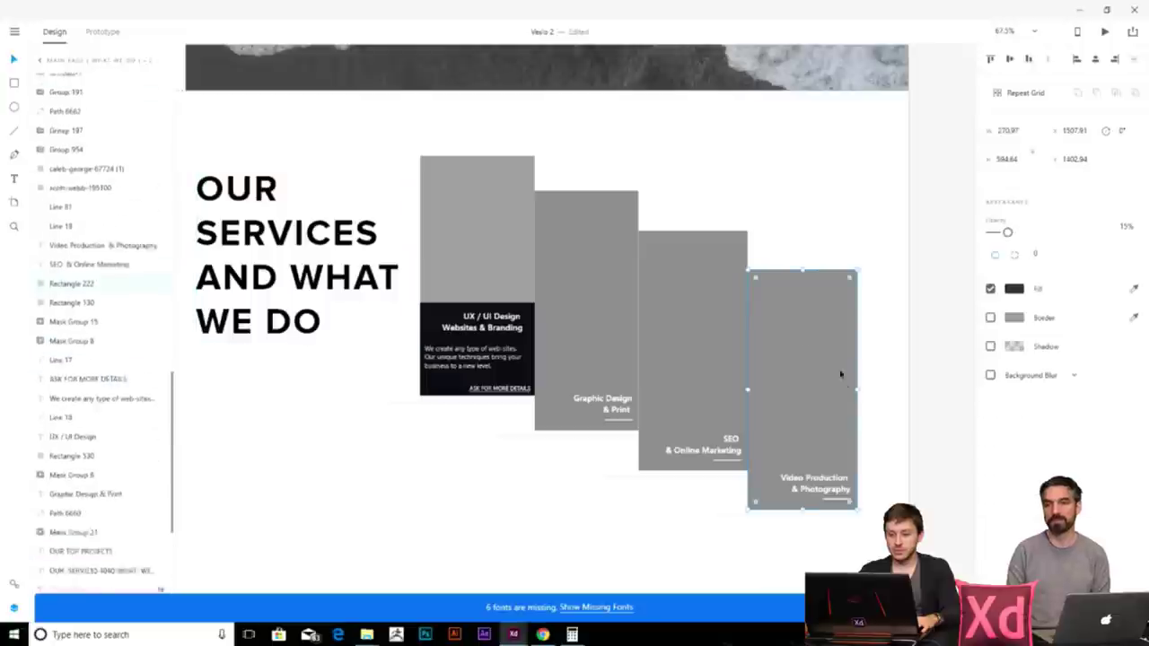
left_click(857, 389)
left_click_drag(857, 388, 849, 388)
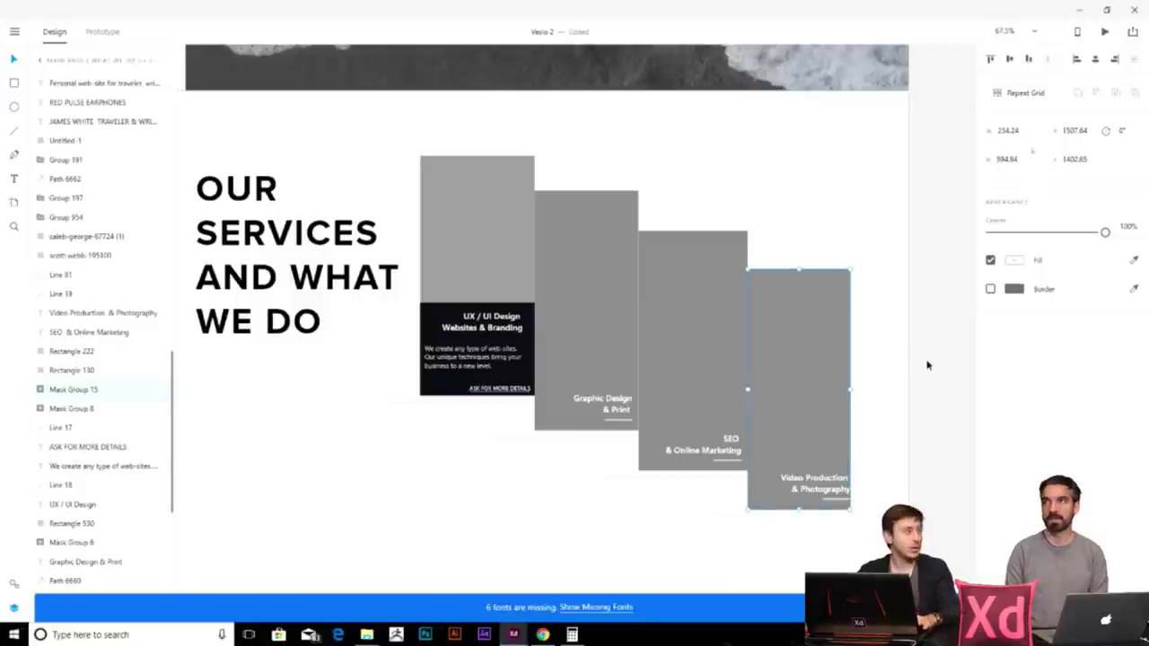
left_click(928, 366)
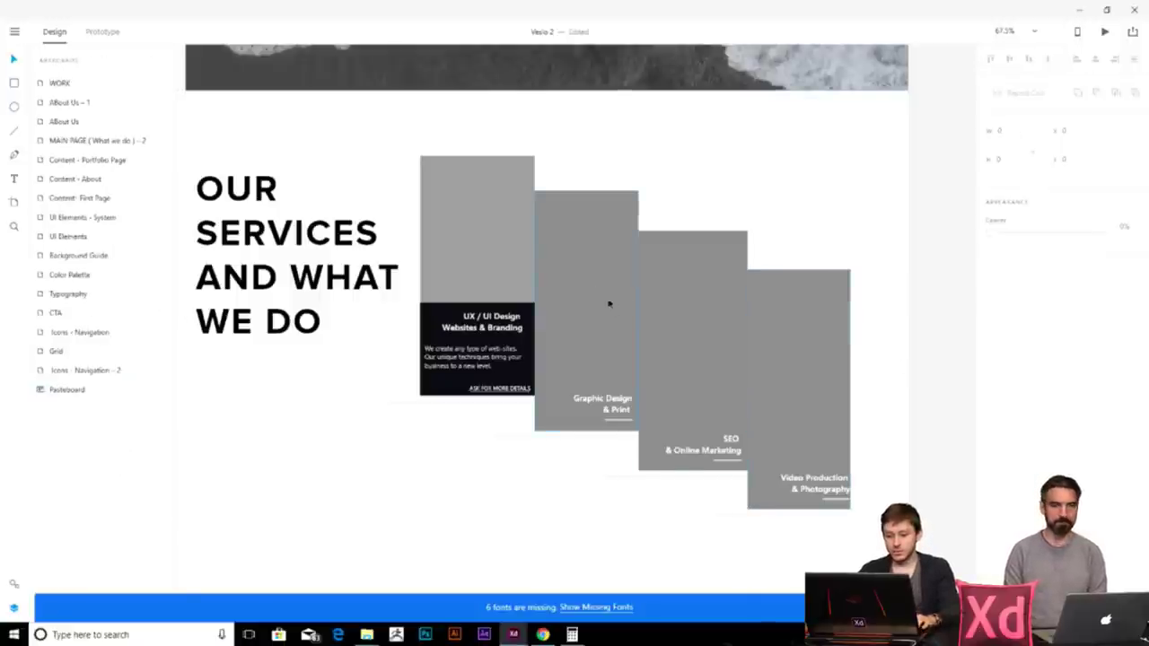
scroll(538, 300, "down", 5)
scroll(502, 465, "down", 1)
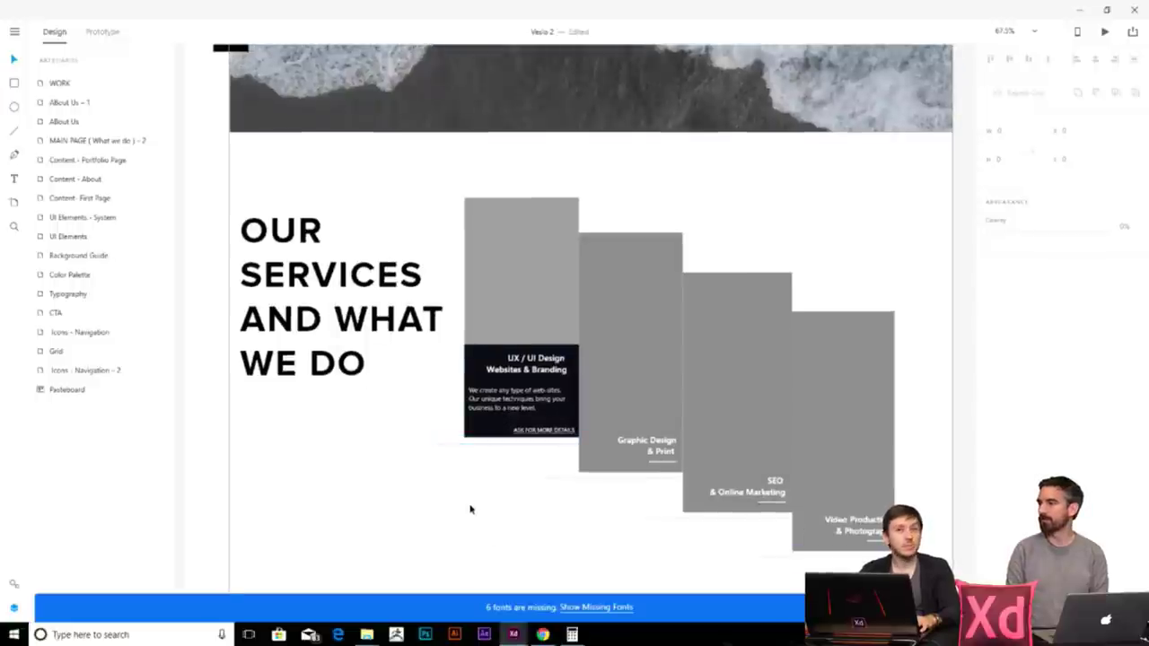
- Raise the grey rectangles inside the Graphic Design, SEO and Video Production cards
left_click(531, 334)
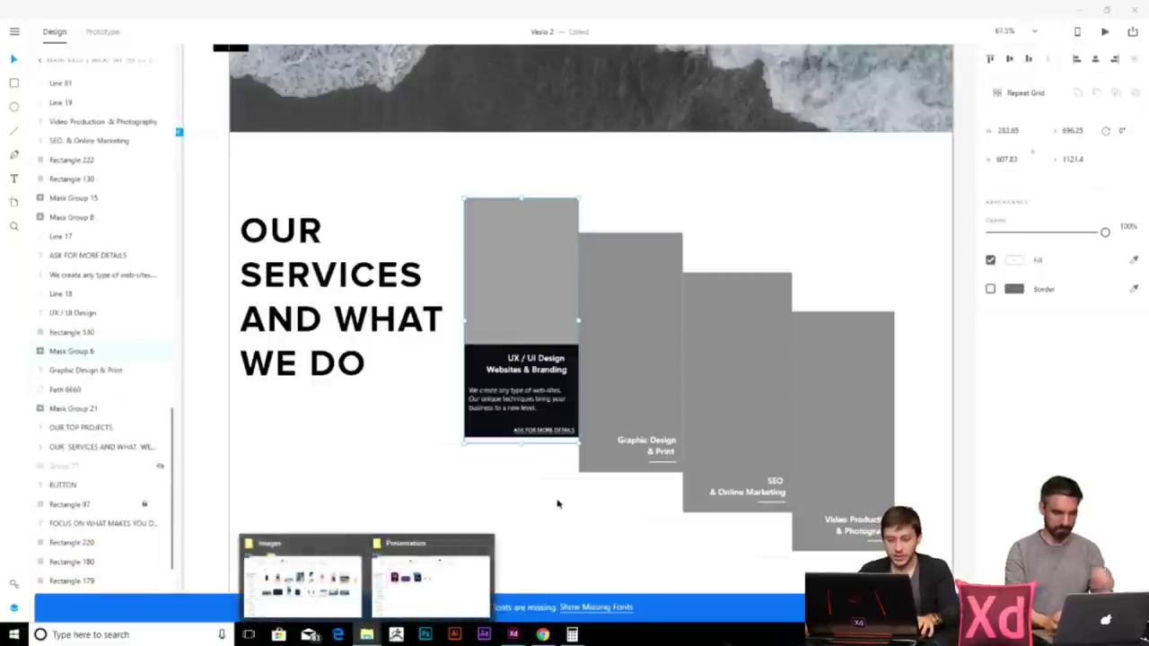
left_click(648, 349)
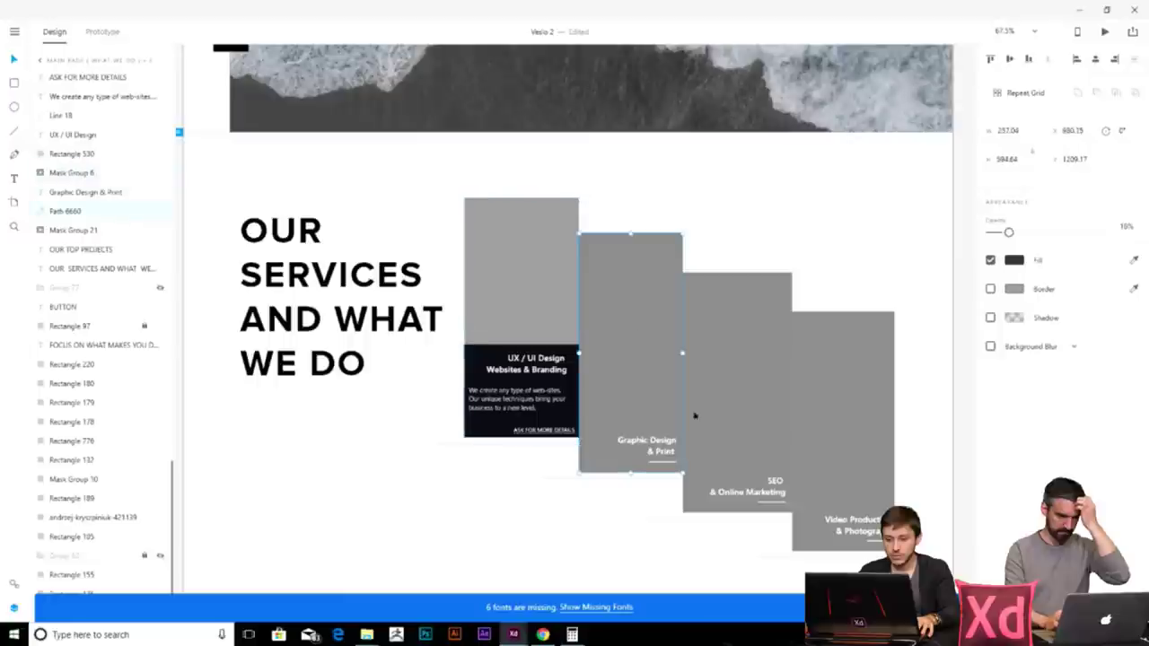
key("shift+Up")
key("shift+Up")
key("shift+Up")
left_click(731, 346)
key("shift+Up")
key("shift+Up")
key("shift+Up")
left_click(859, 398, "shift")
left_click_drag(859, 397, 851, 359)
key("shift+Up")
left_click(858, 398)
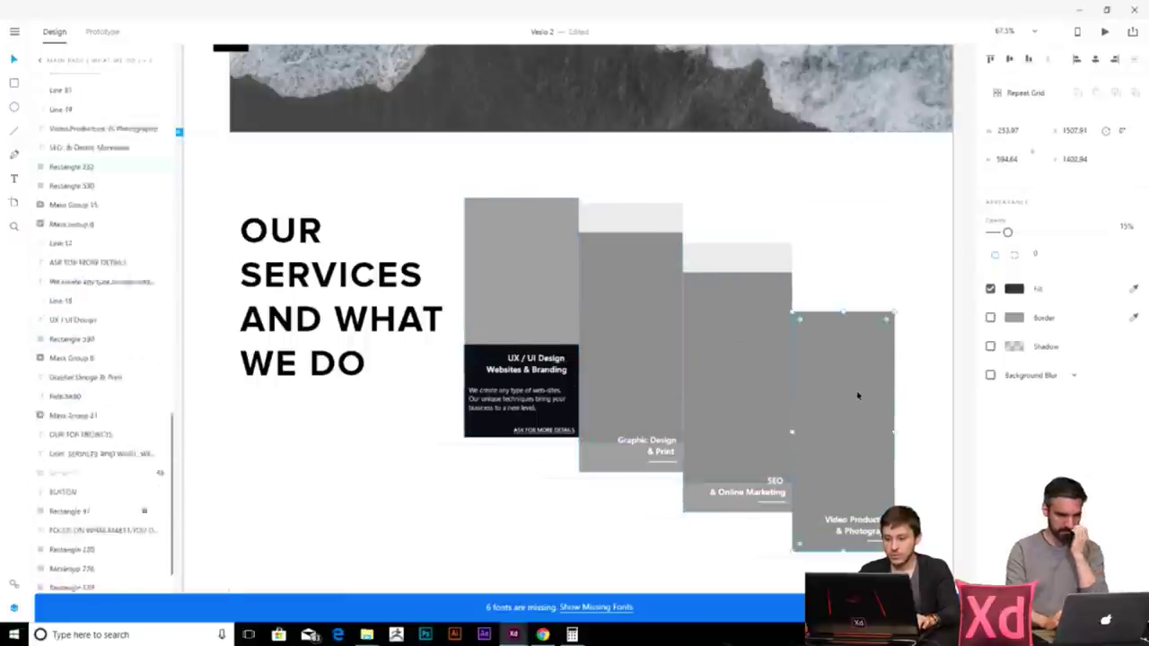
key("shift+Down")
left_click(571, 635)
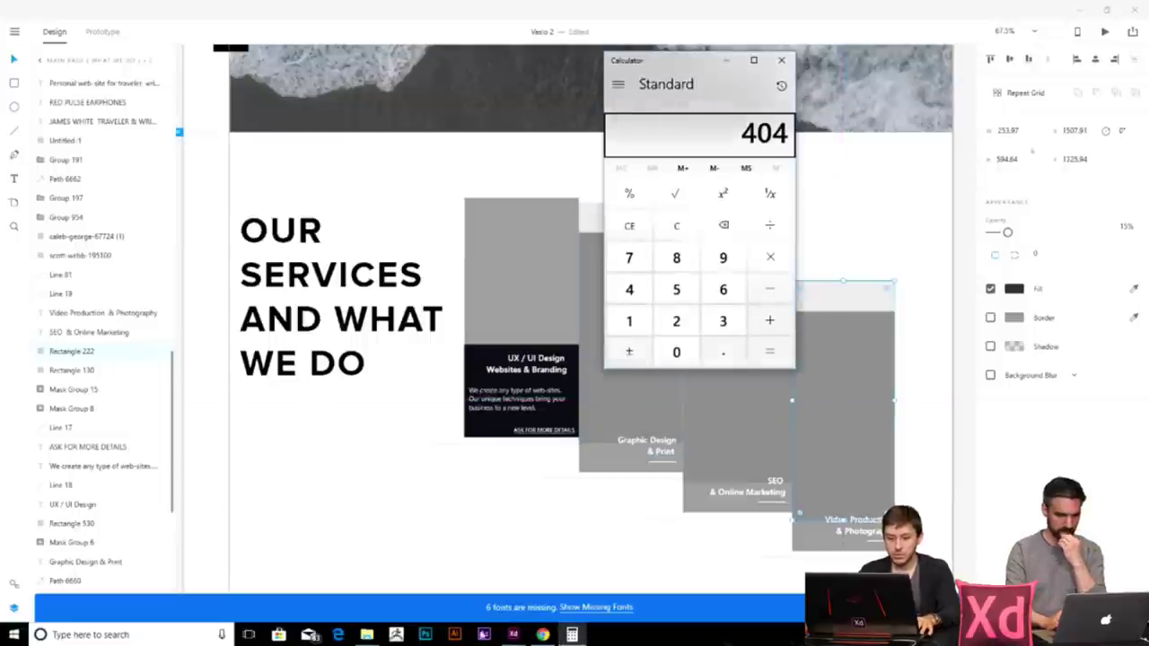
- Drag the Mask Group 6 photo from the Veslo Images folder into the UX / UI Design card
mouse_move(367, 633)
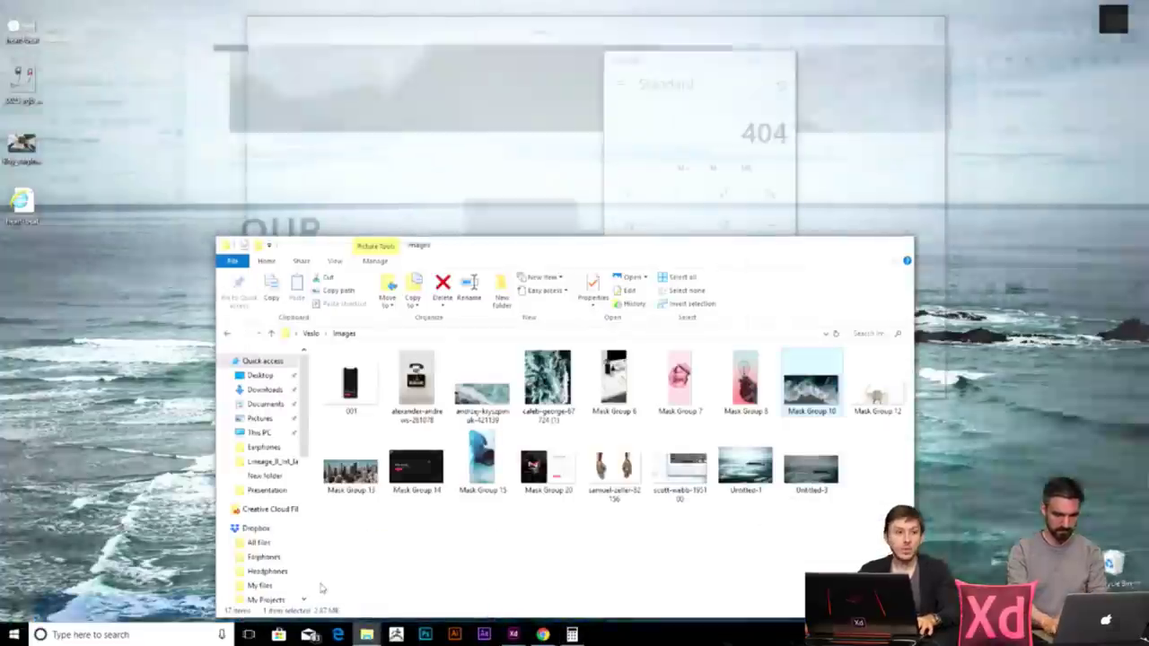
left_click(354, 566)
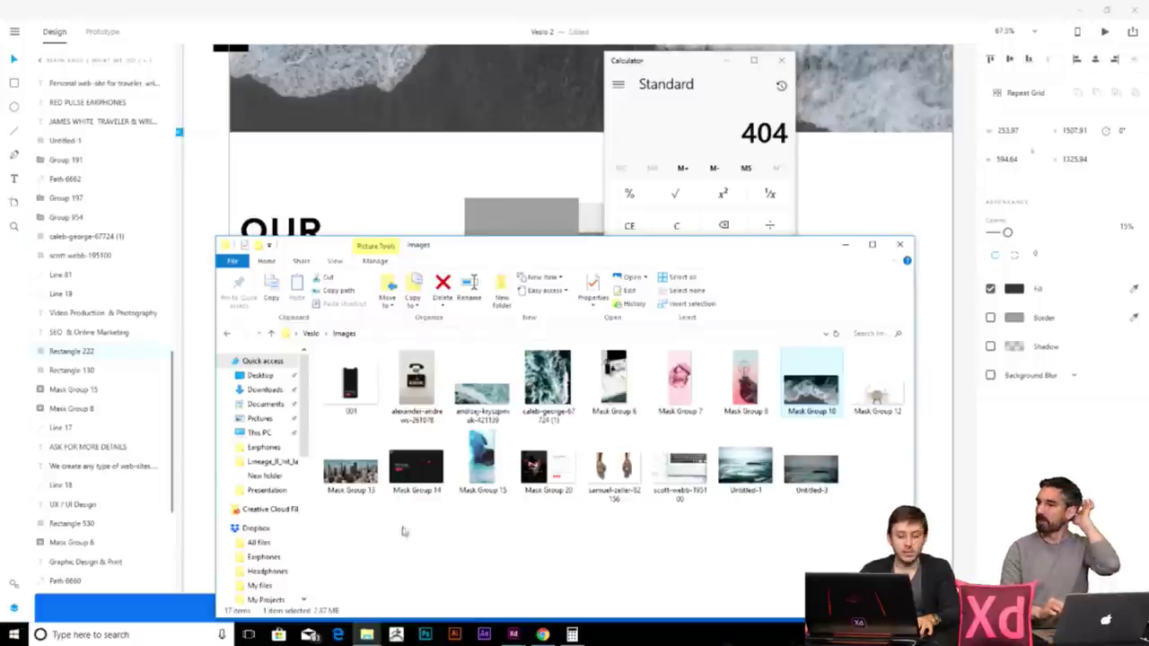
left_click_drag(811, 386, 534, 215)
left_click(907, 208)
- Back in the XD canvas, select the Graphic Design card's grey rectangle
left_click(577, 518)
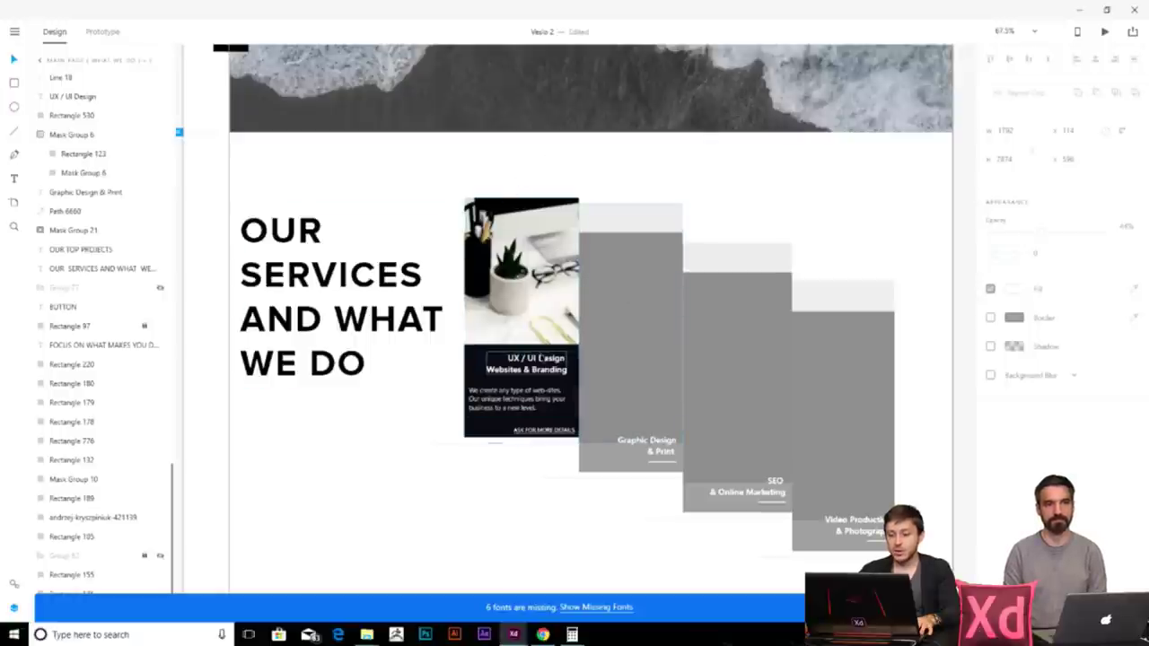
left_click(600, 377)
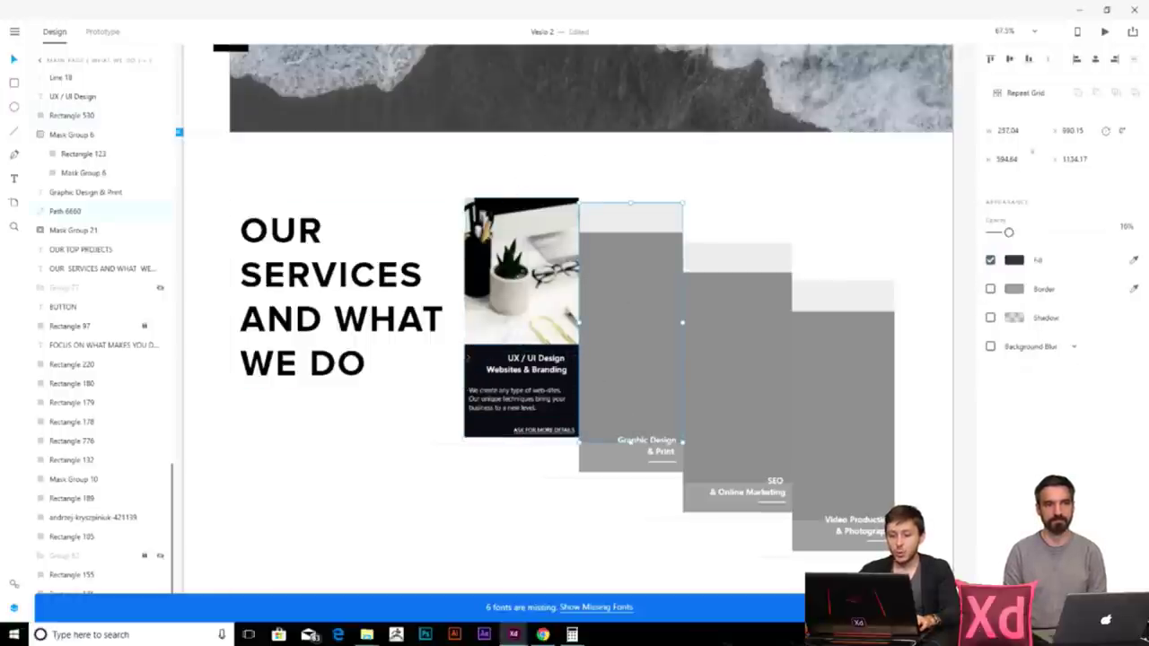
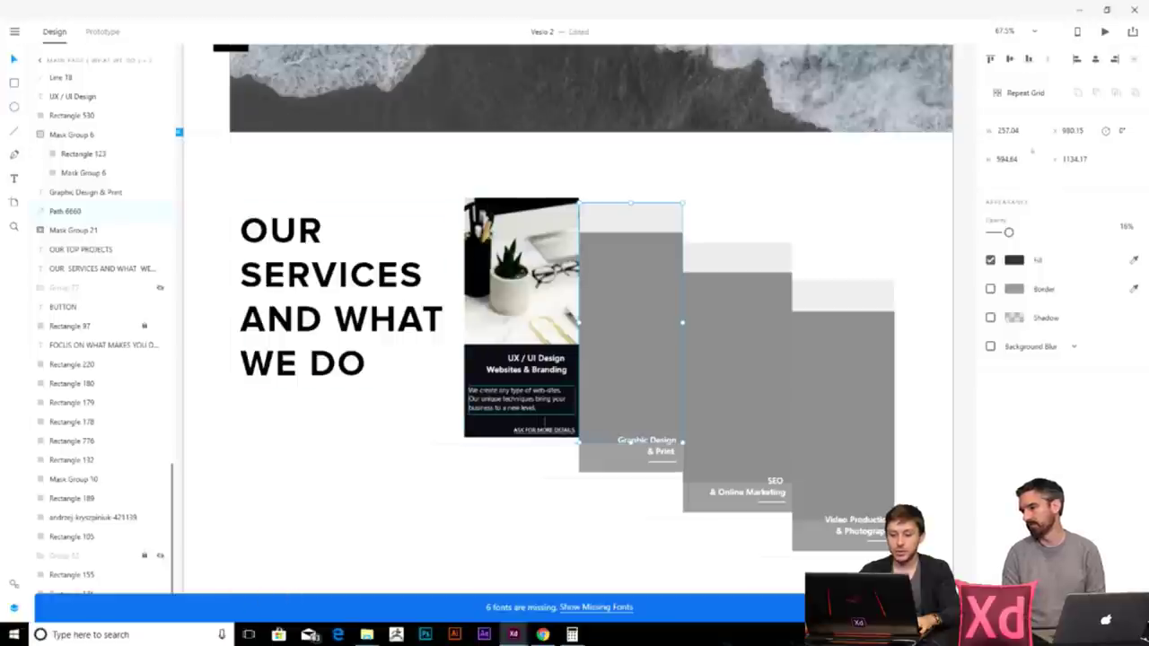
- Shrink the dark UX/UI Design card slightly from its top edge
left_click(499, 358)
mouse_move(521, 343)
left_mouse_down()
mouse_move(513, 436)
mouse_move(515, 345)
left_mouse_up()
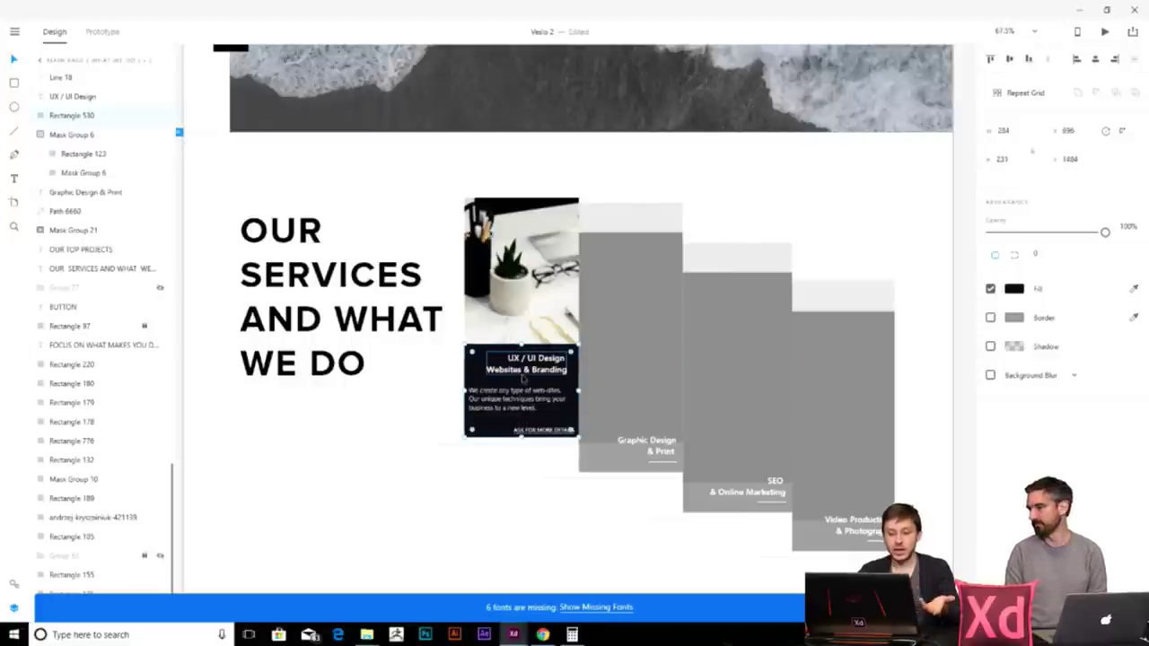
left_click(587, 543)
- Select the grey Graphic Design & Print card and open the Veslo Images folder
scroll(581, 326, "right", 2)
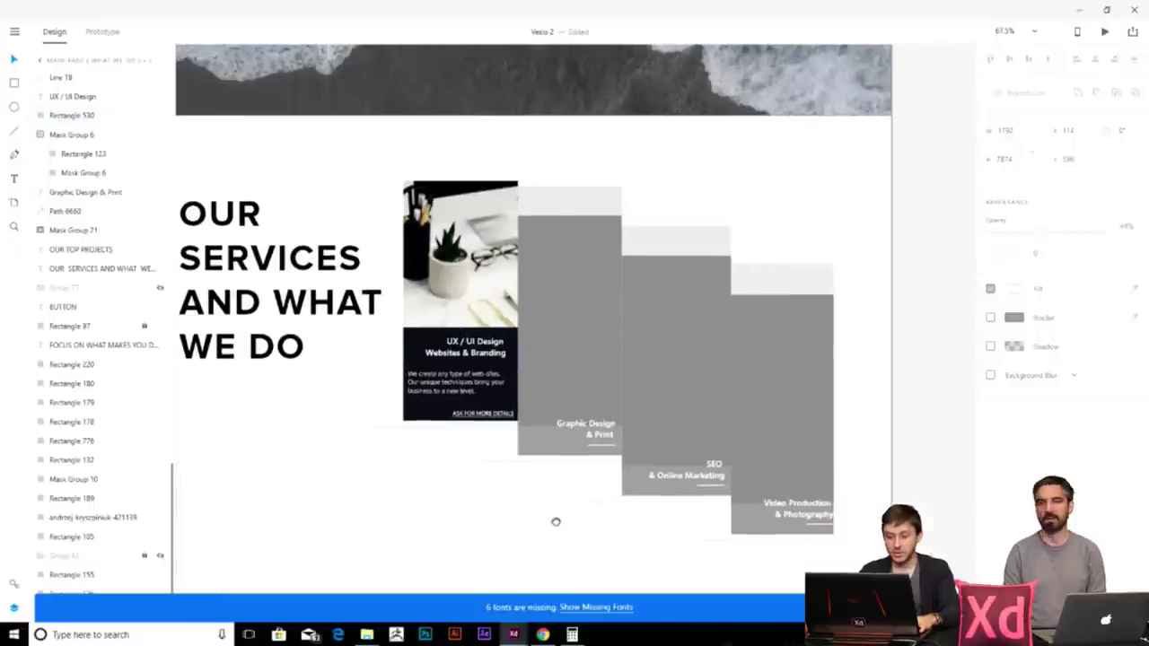
left_click(581, 313)
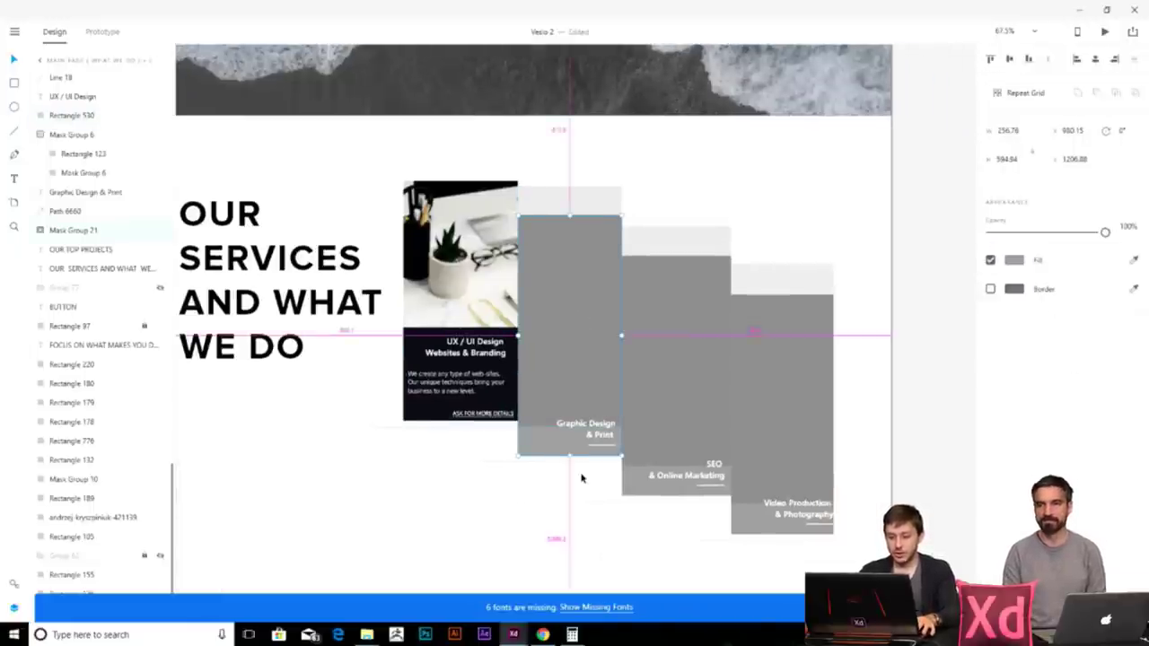
mouse_move(366, 635)
left_click(413, 588)
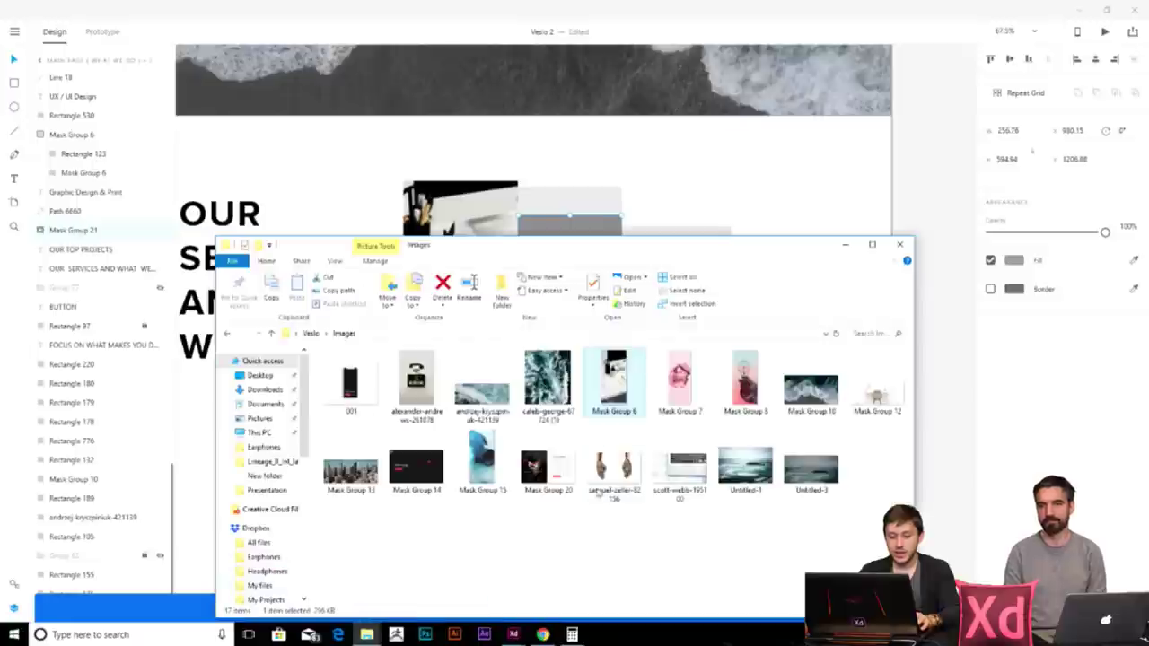
- Drag the Mask Group 7 photo from the Images folder onto the grey card
left_click_drag(725, 257, 342, 160)
key("Right")
left_click_drag(236, 286, 547, 449)
left_click(583, 499)
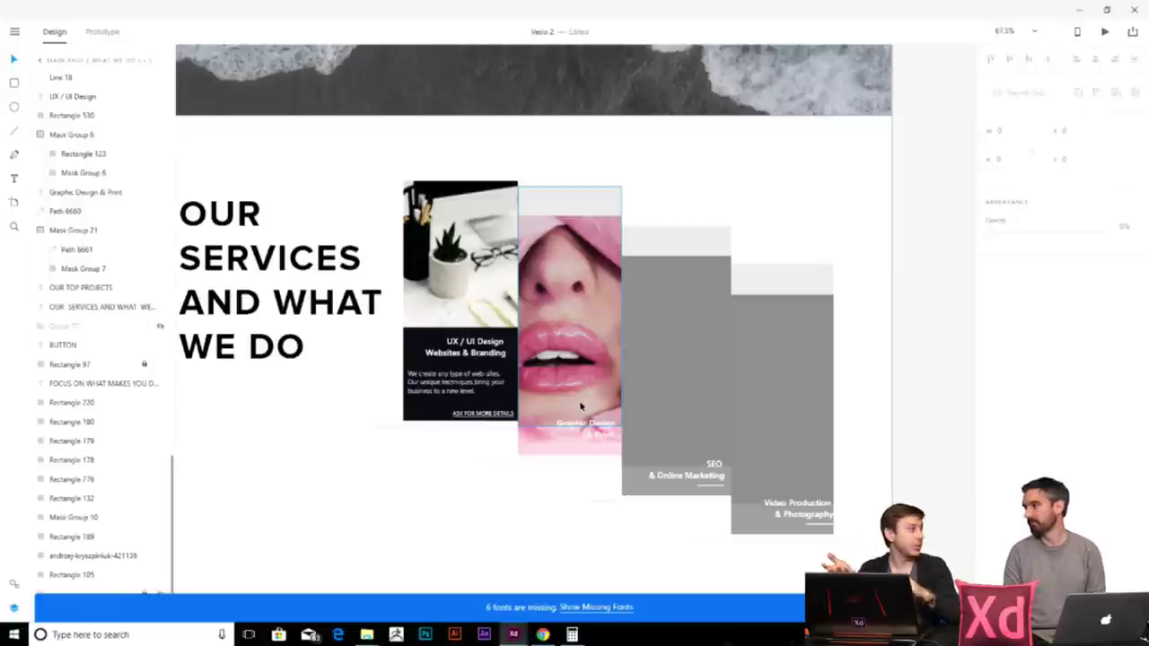
left_click_drag(580, 407, 579, 406)
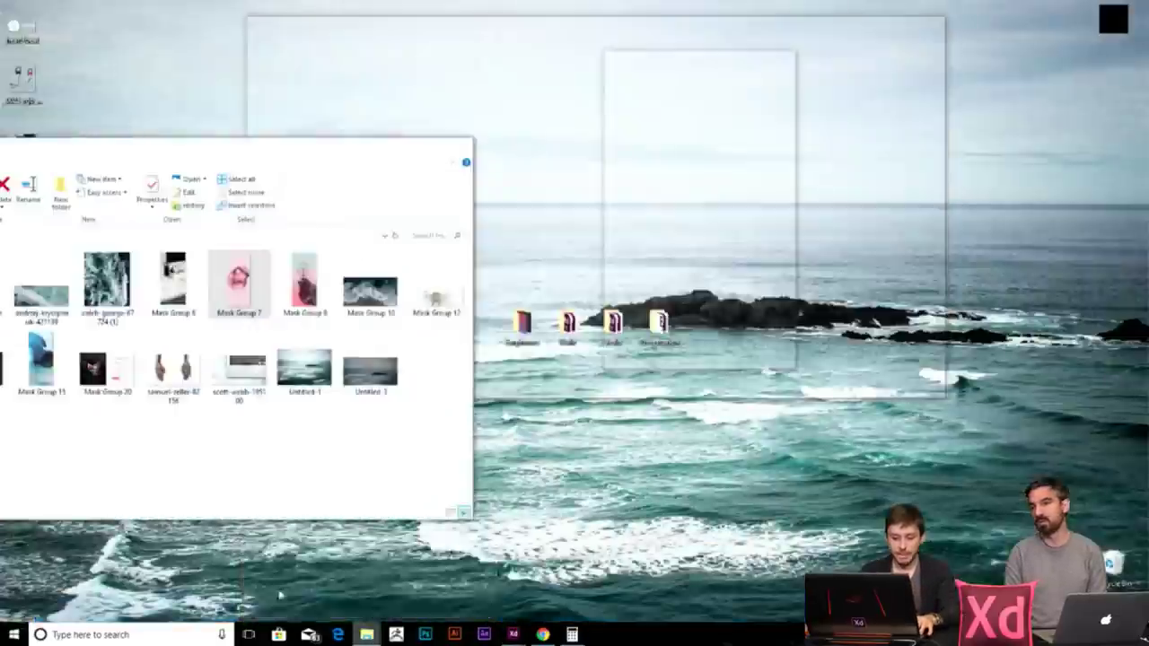
- Undo the misplaced drop and place the pink lips photo into the Graphic Design card
left_click(301, 574)
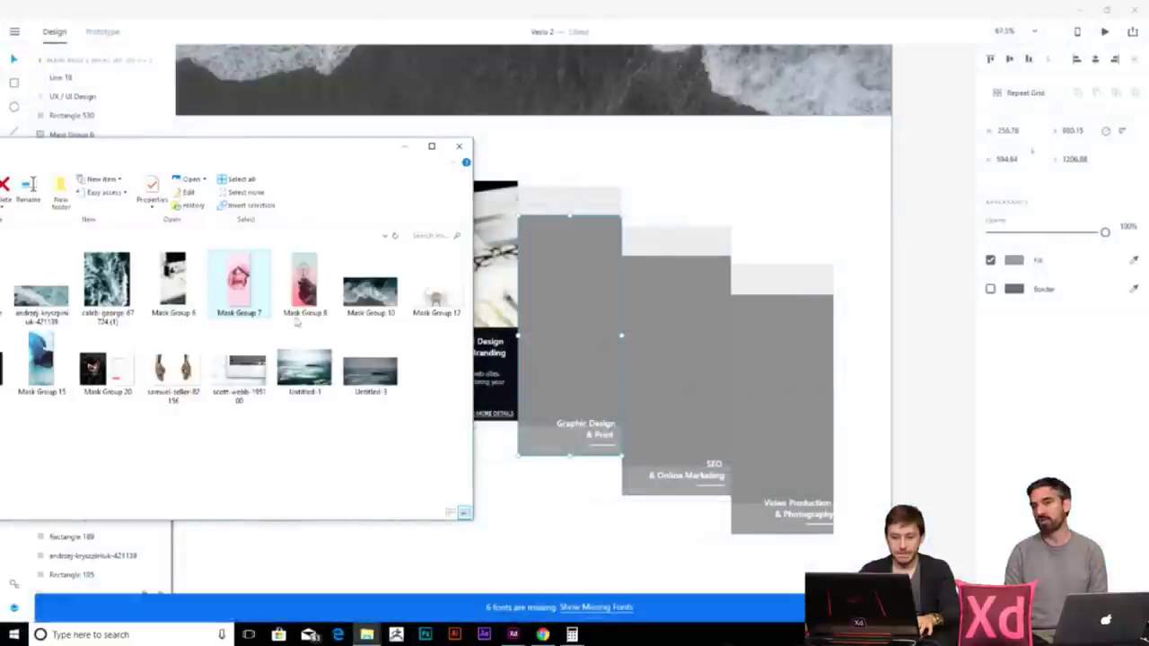
left_click_drag(238, 280, 556, 296)
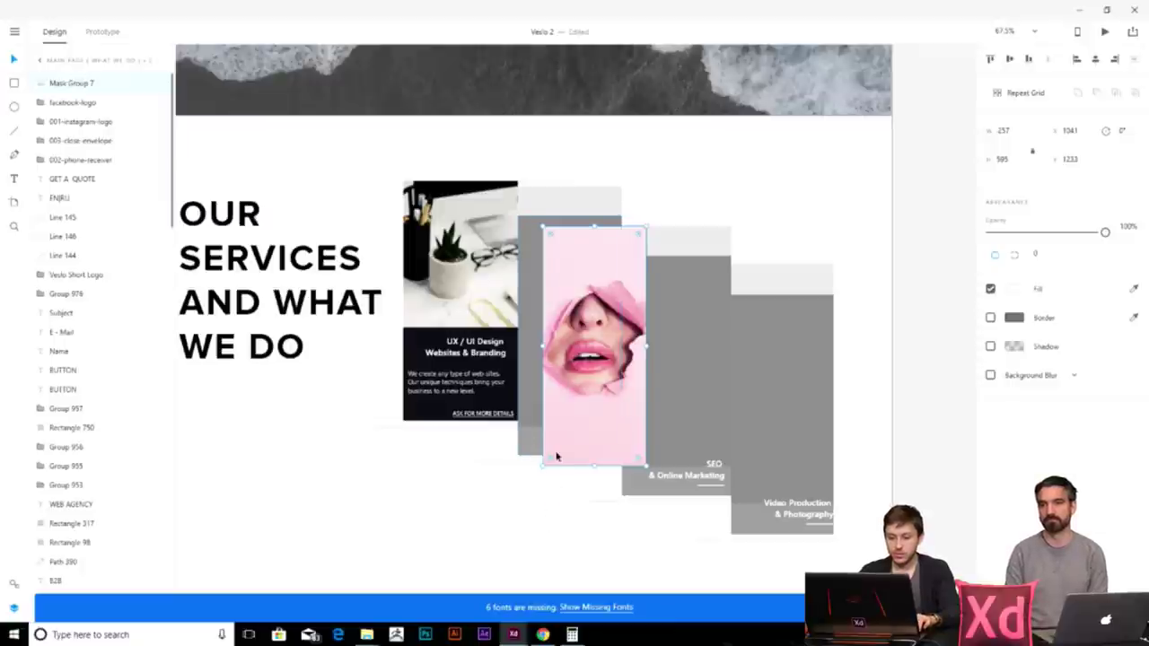
key("ctrl+z")
key("ctrl+z")
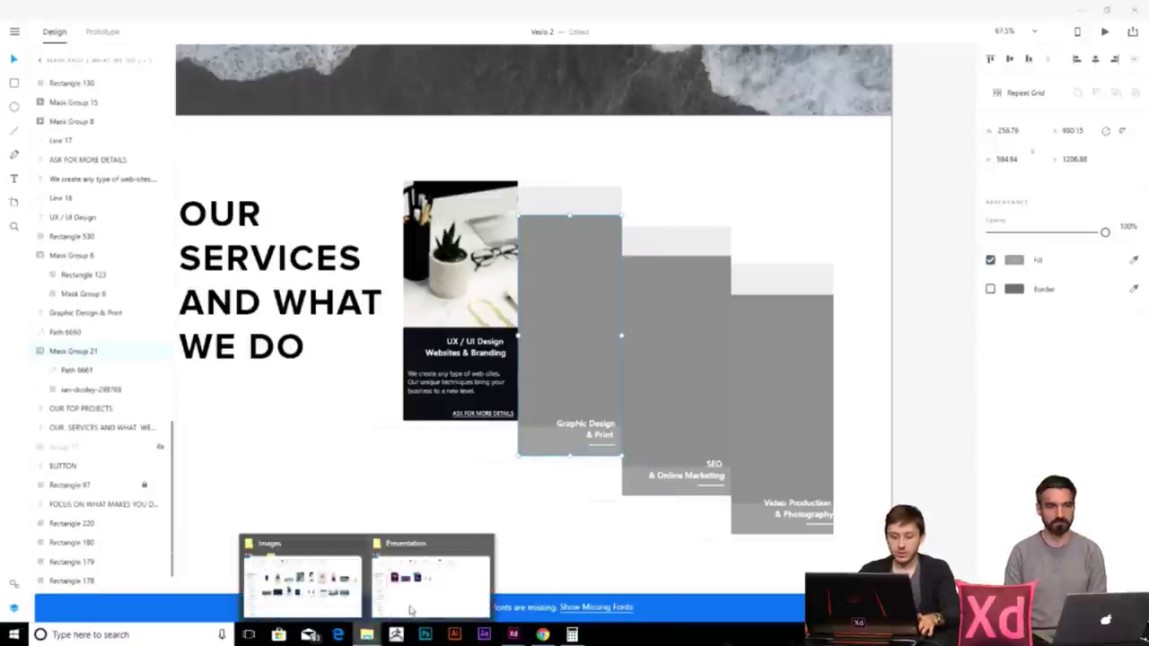
left_click(306, 575)
left_click_drag(216, 284, 549, 453)
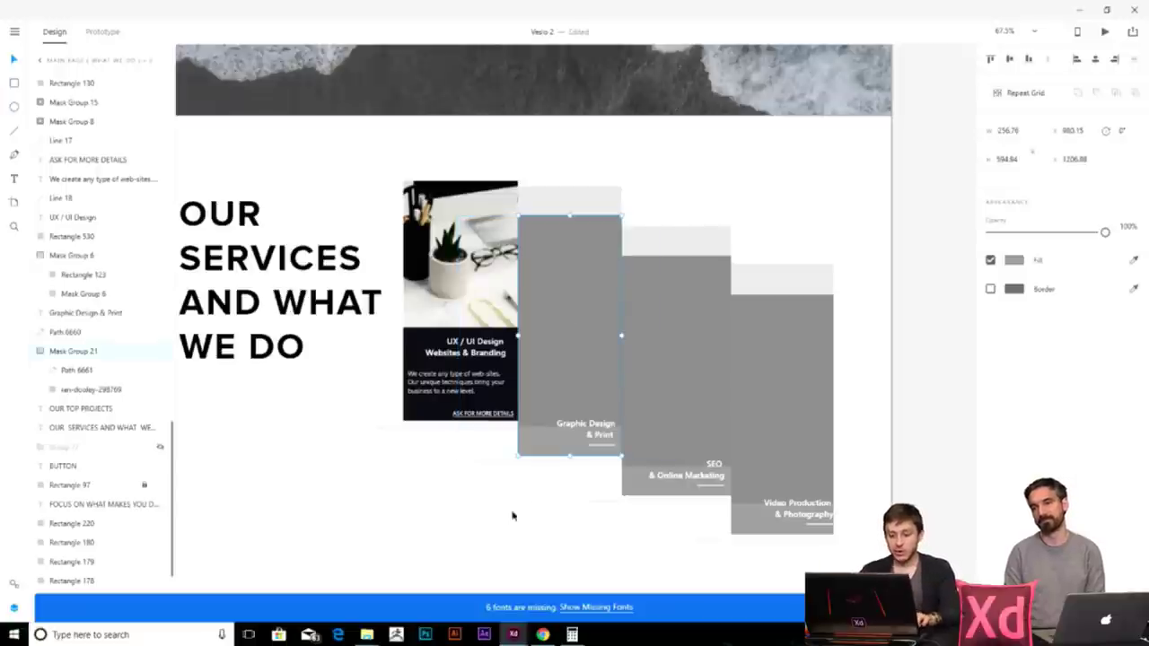
mouse_move(367, 629)
left_click(408, 575)
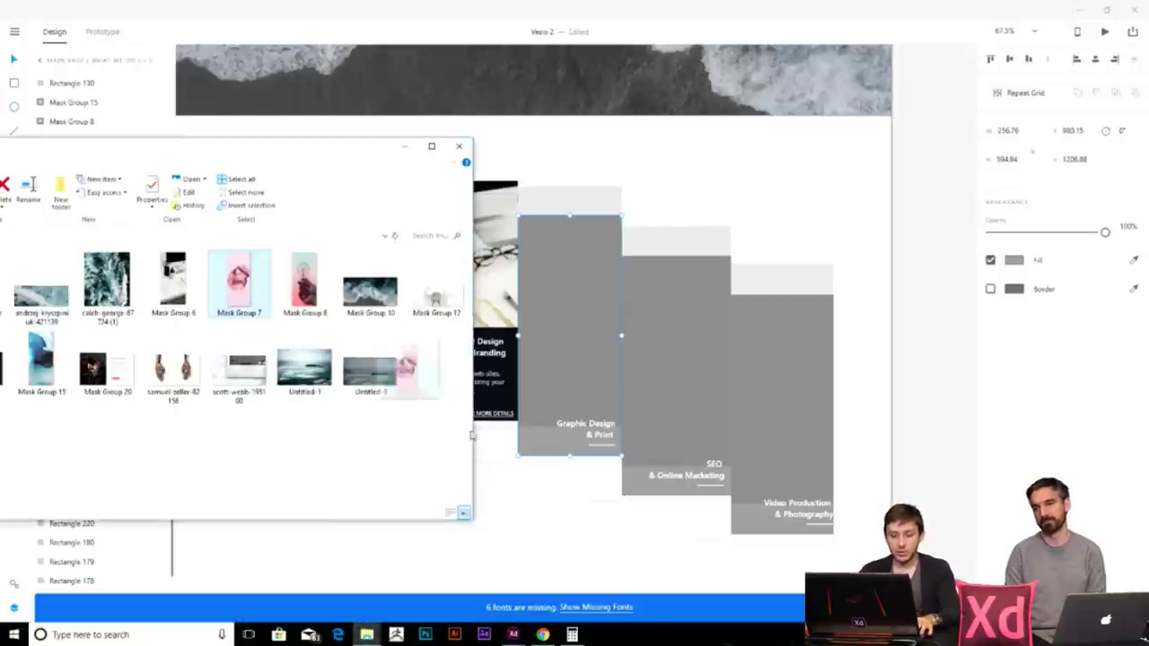
left_click_drag(564, 499, 565, 421)
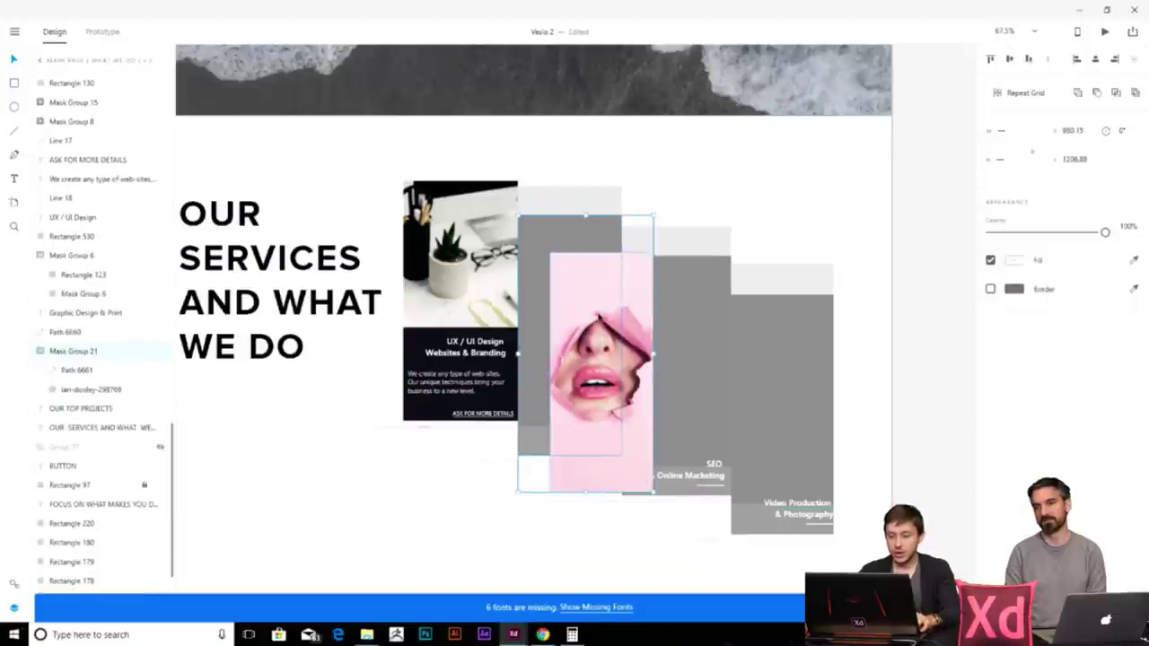
- Move the pink photo up about 50 px over the grey rectangle
right_click(589, 368)
mouse_move(607, 285)
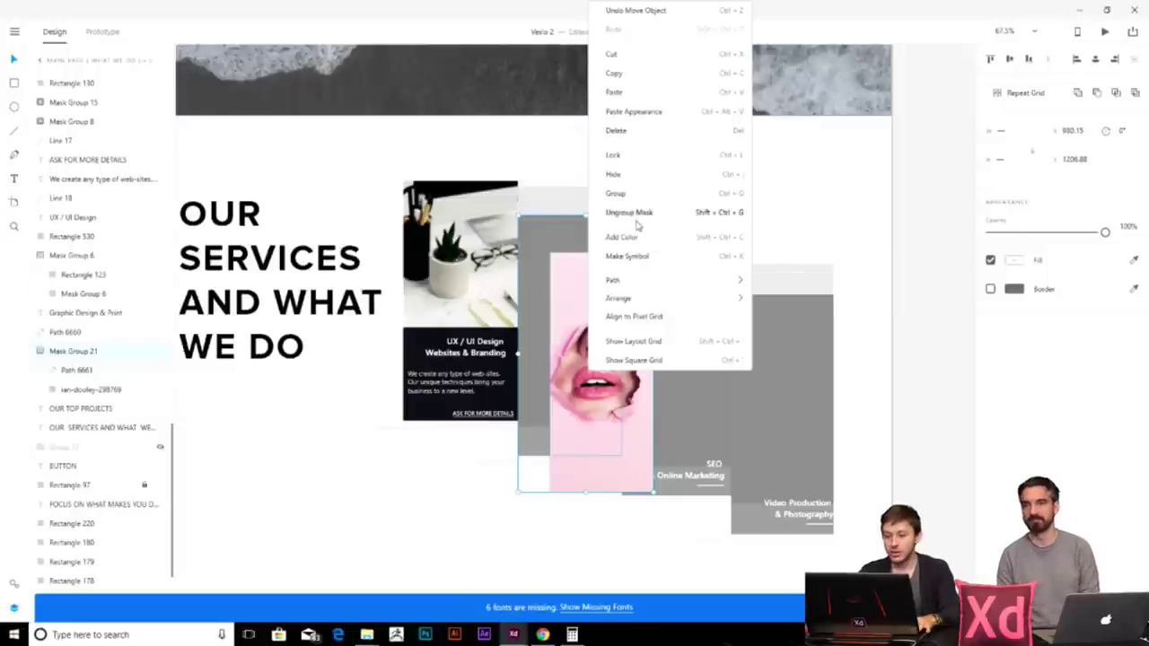
left_click(500, 477)
left_click(538, 441)
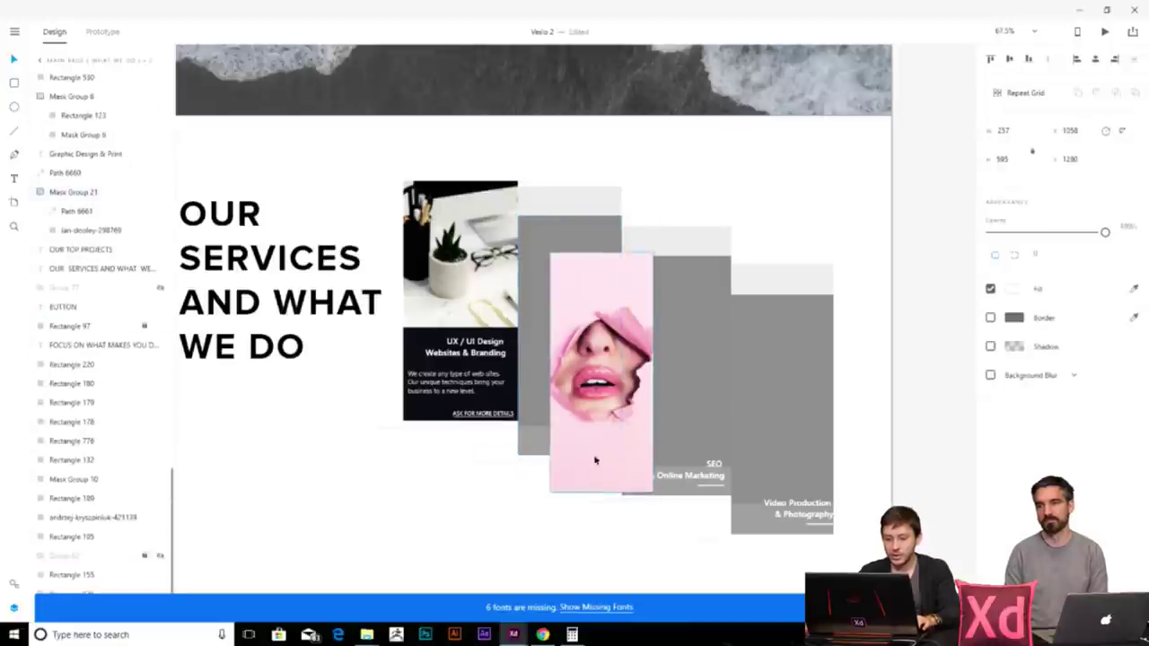
left_click_drag(595, 474, 595, 430)
- Release the grey card's mask so the full pink photo shows
right_click(558, 431)
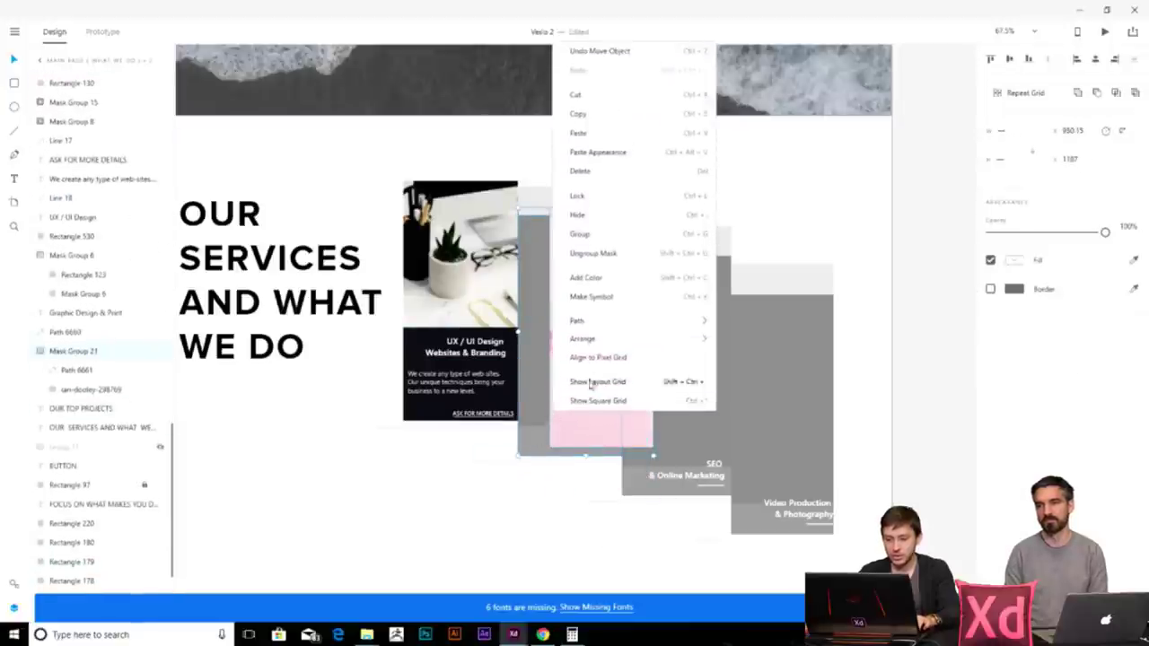
left_click(585, 505)
left_click(533, 430)
right_click(533, 431)
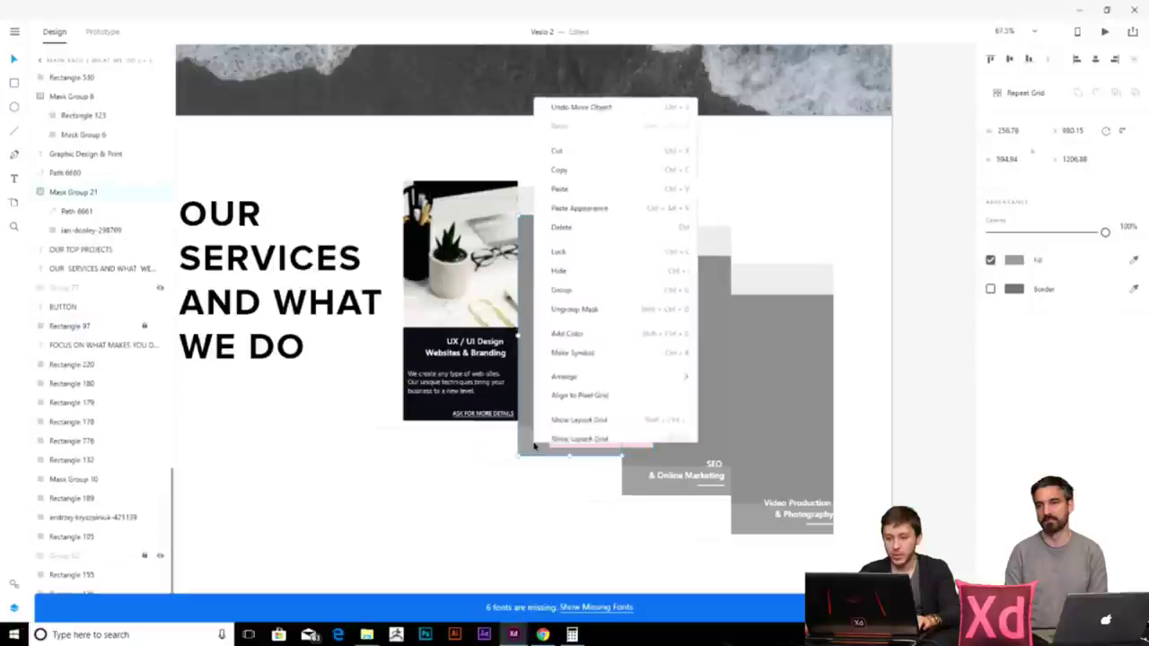
left_click(593, 301)
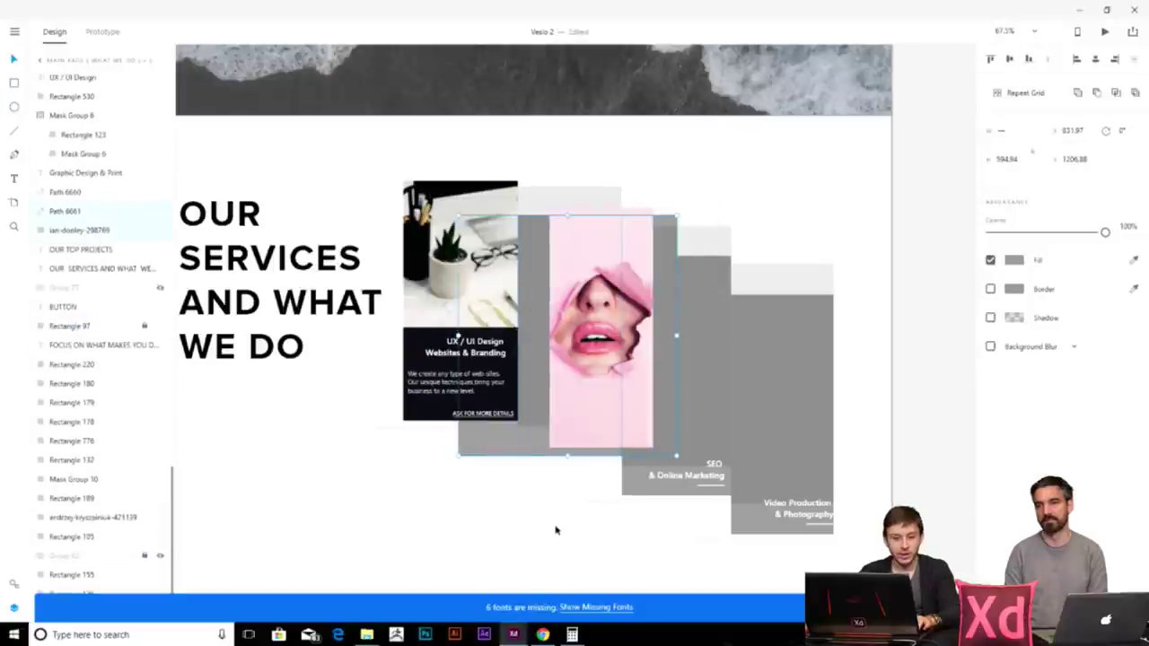
- Reposition the grey rectangle behind the photo and select both shapes for masking
left_click_drag(505, 444, 504, 556)
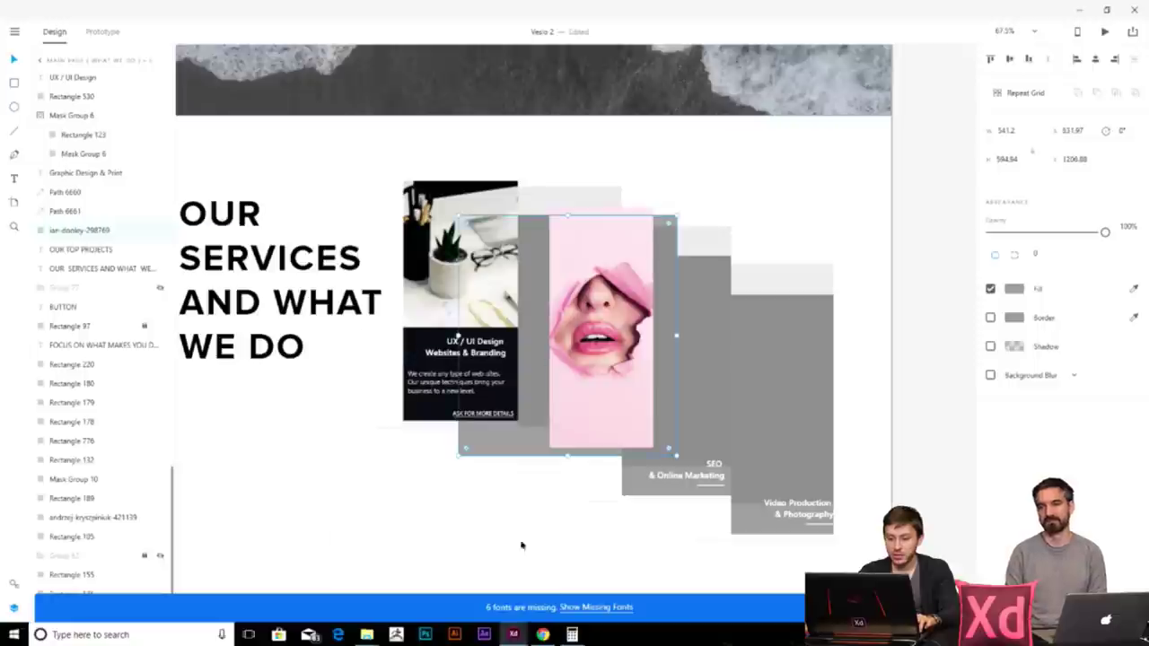
left_click(503, 557)
left_click_drag(581, 436, 640, 436)
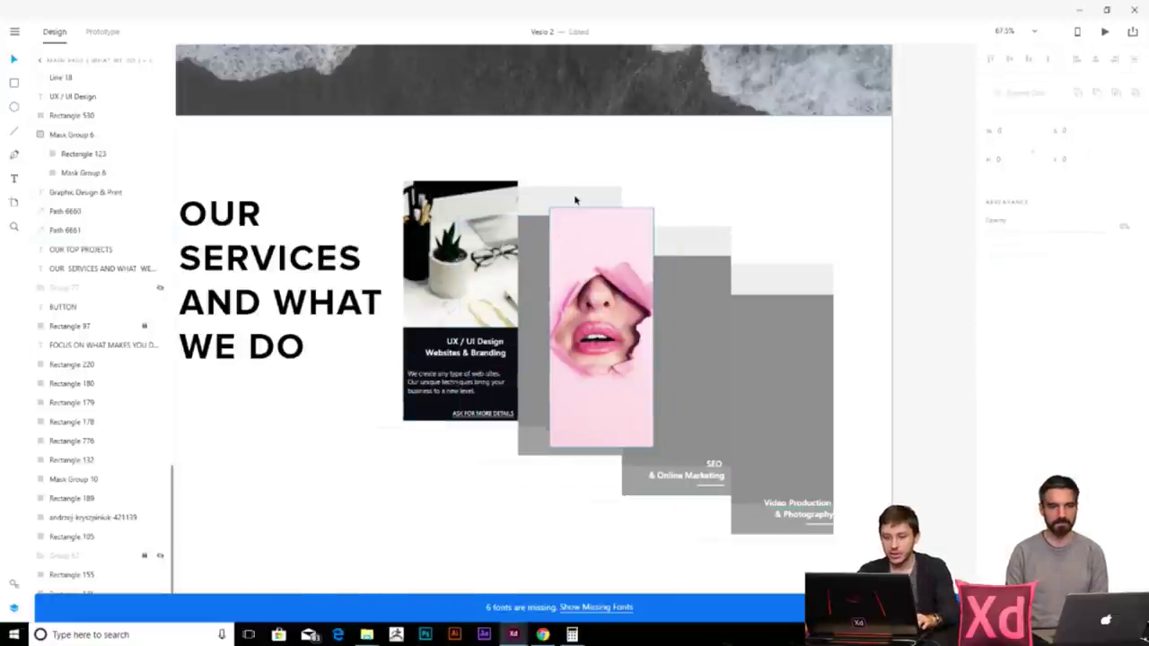
left_click(641, 234)
right_click(641, 235)
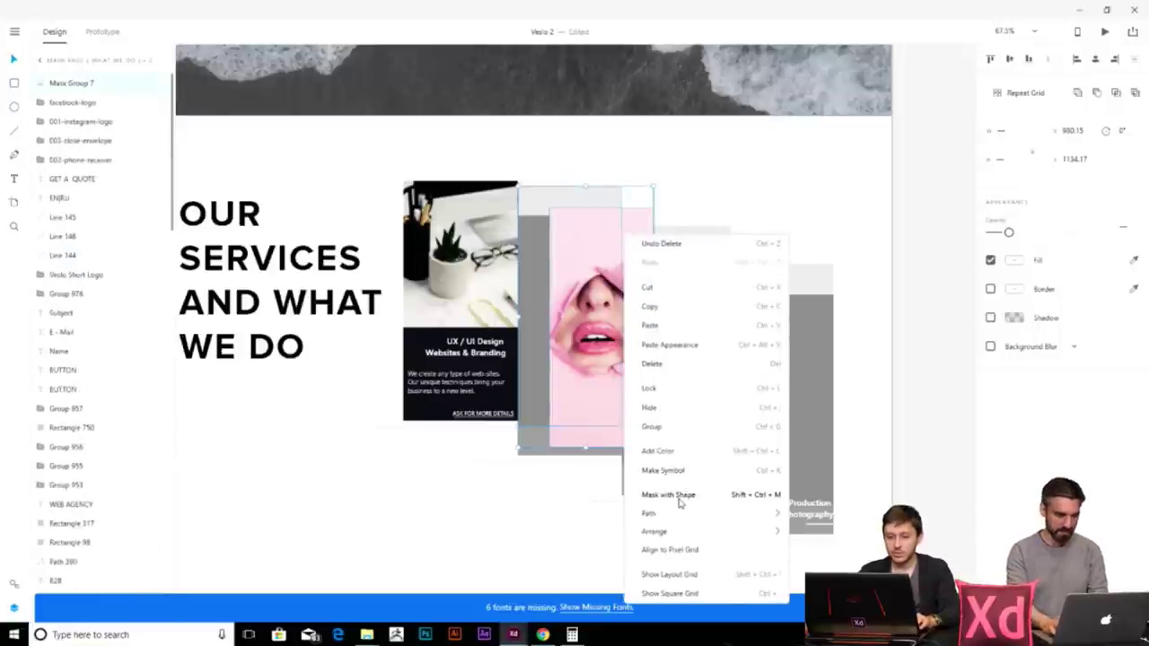
- Mask the photo with the rectangle's shape and shift it up-left inside Mask Group 26
left_click(668, 495)
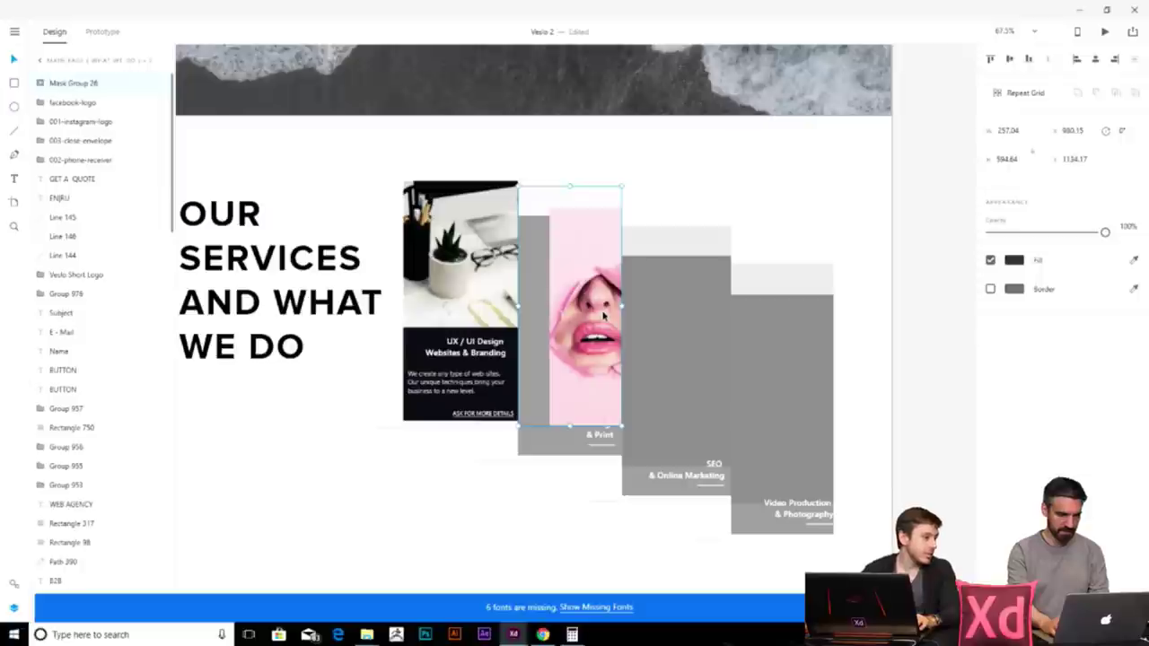
double_click(605, 232)
left_click_drag(599, 253, 568, 235)
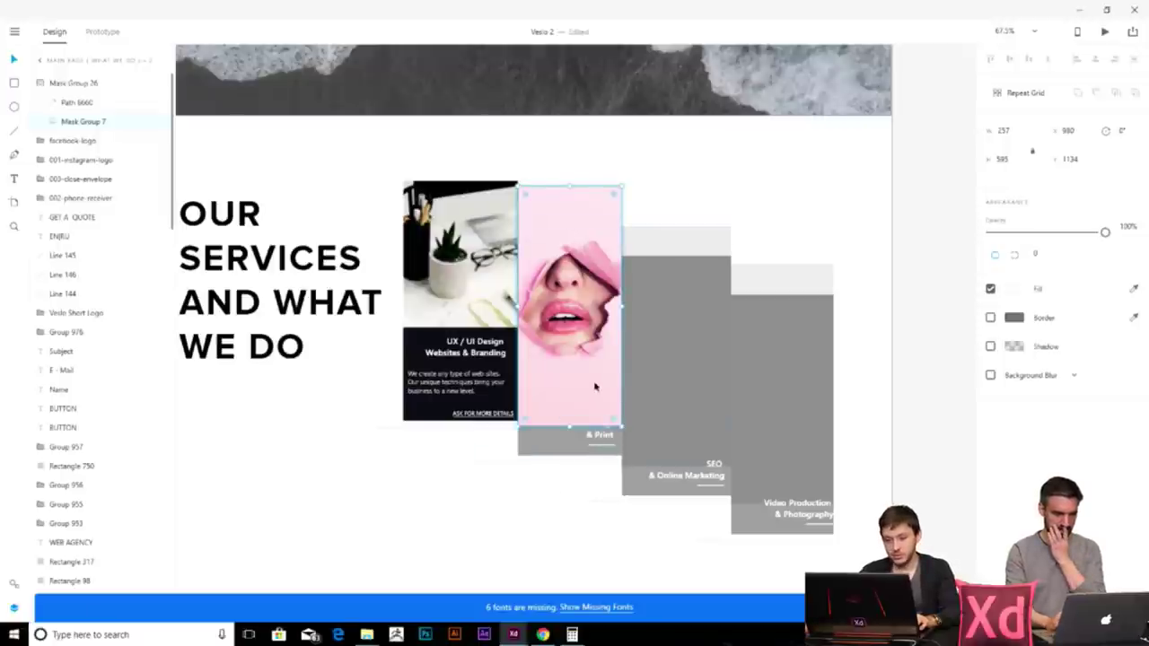
- Delete the leftover grey & Print rectangle
left_click(571, 446)
left_click_drag(570, 448, 409, 539)
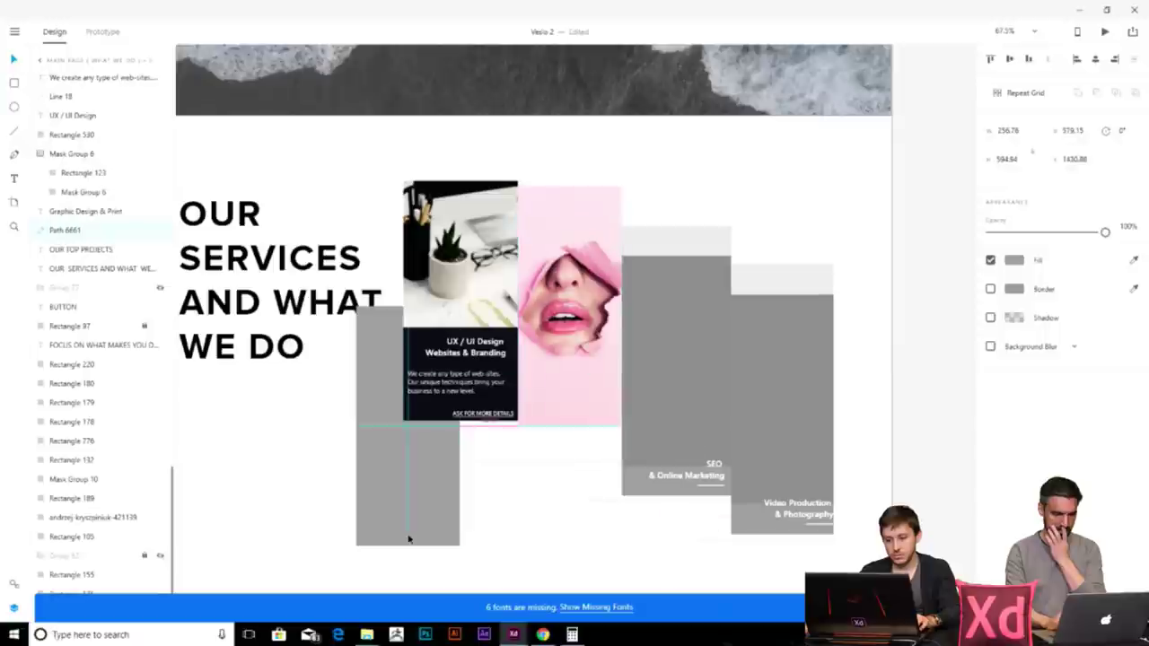
key("Delete")
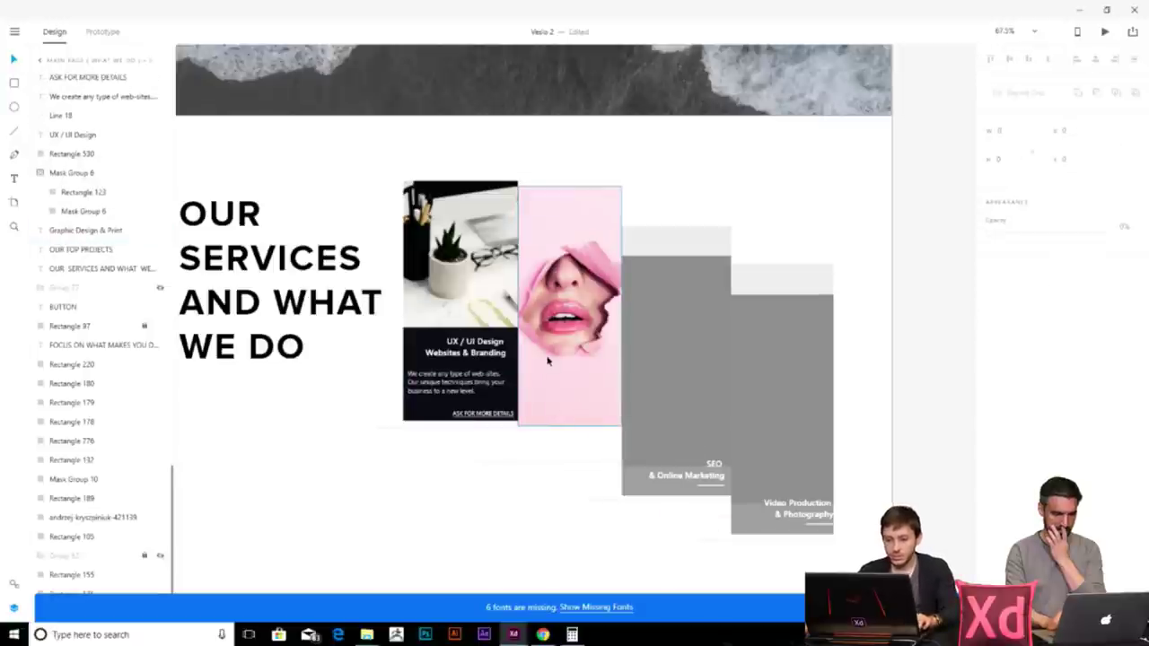
- Extend the card's bottom edge and enlarge the pink photo to fill it
left_click(564, 419)
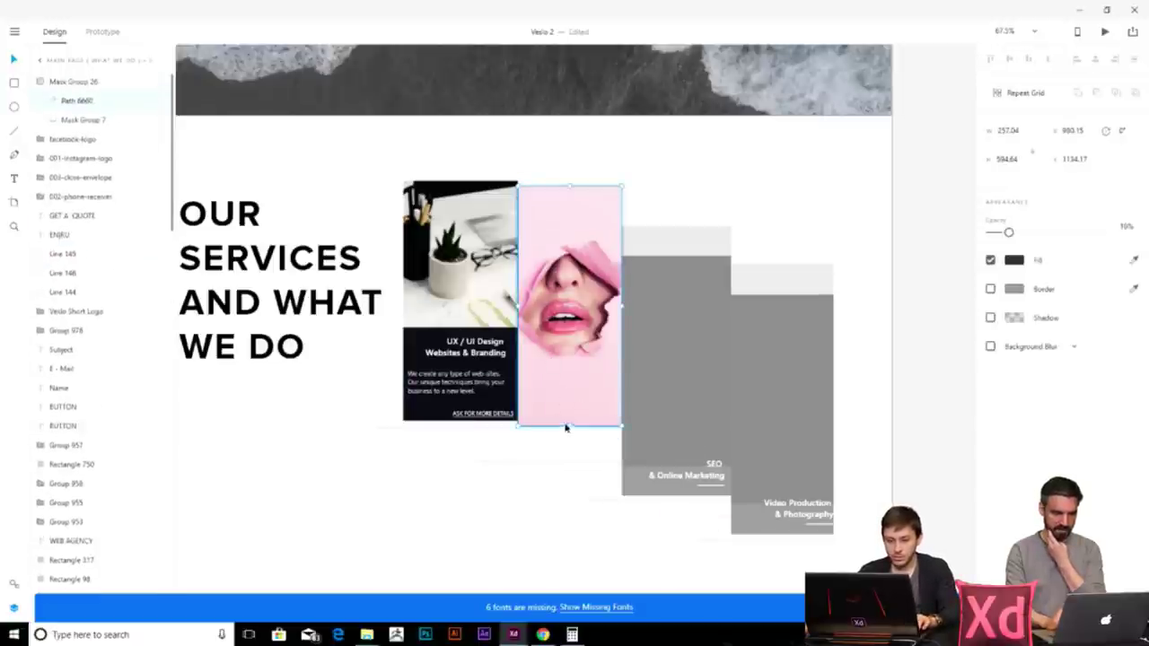
left_click_drag(567, 426, 565, 446)
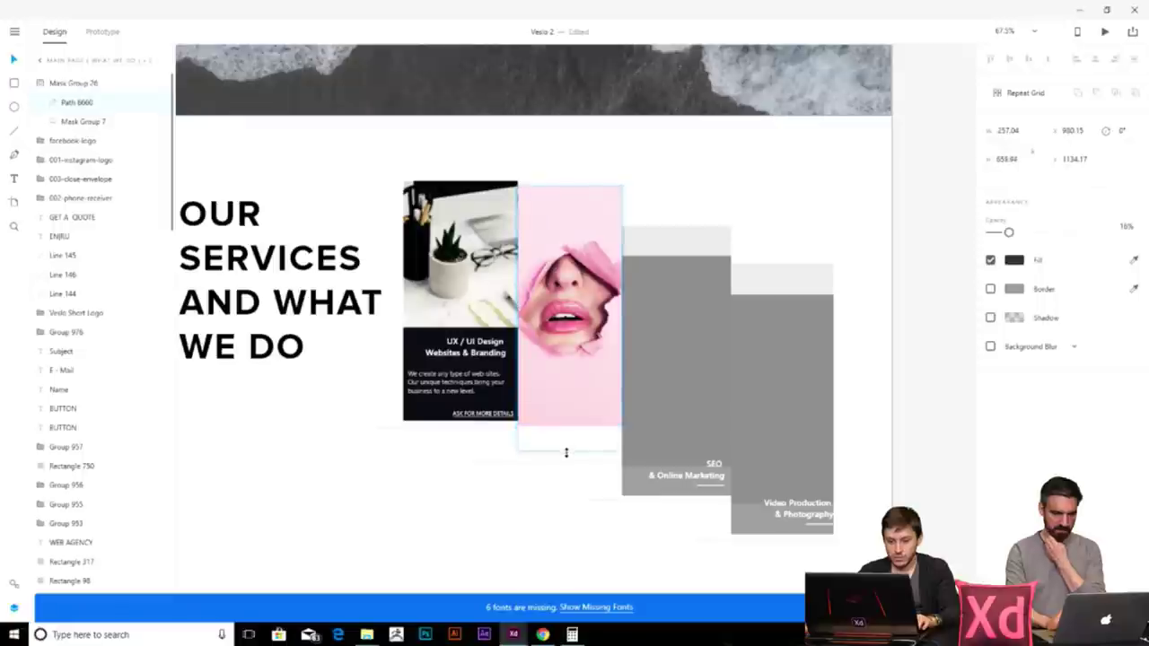
left_click(572, 401)
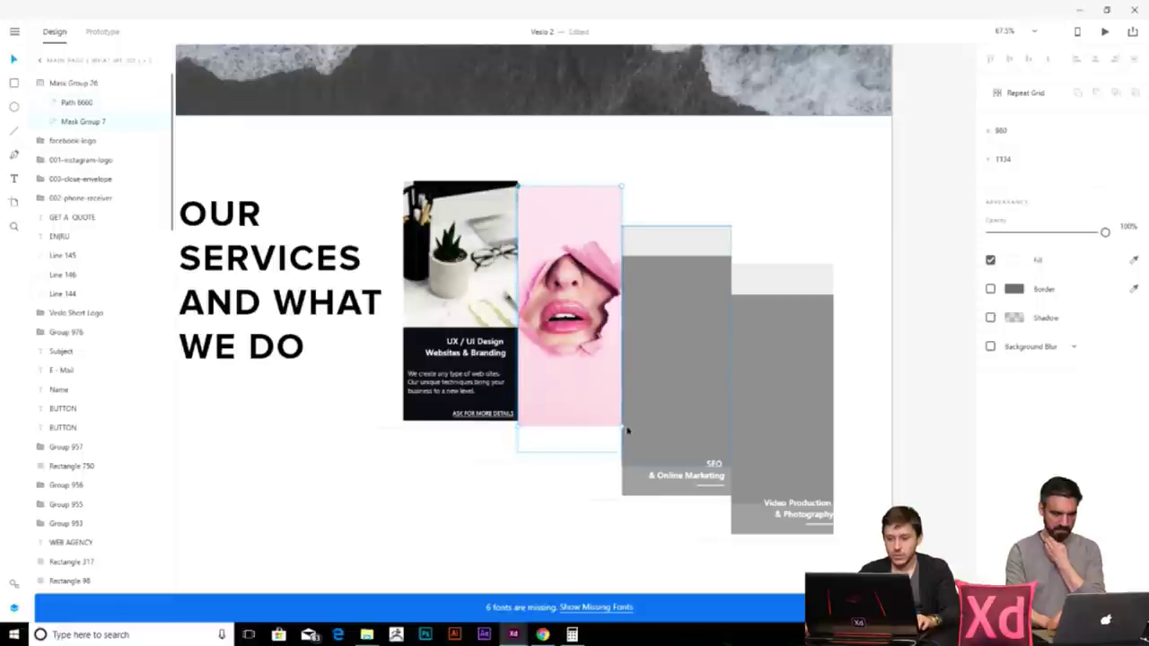
left_click(584, 390)
left_click_drag(621, 425, 633, 452)
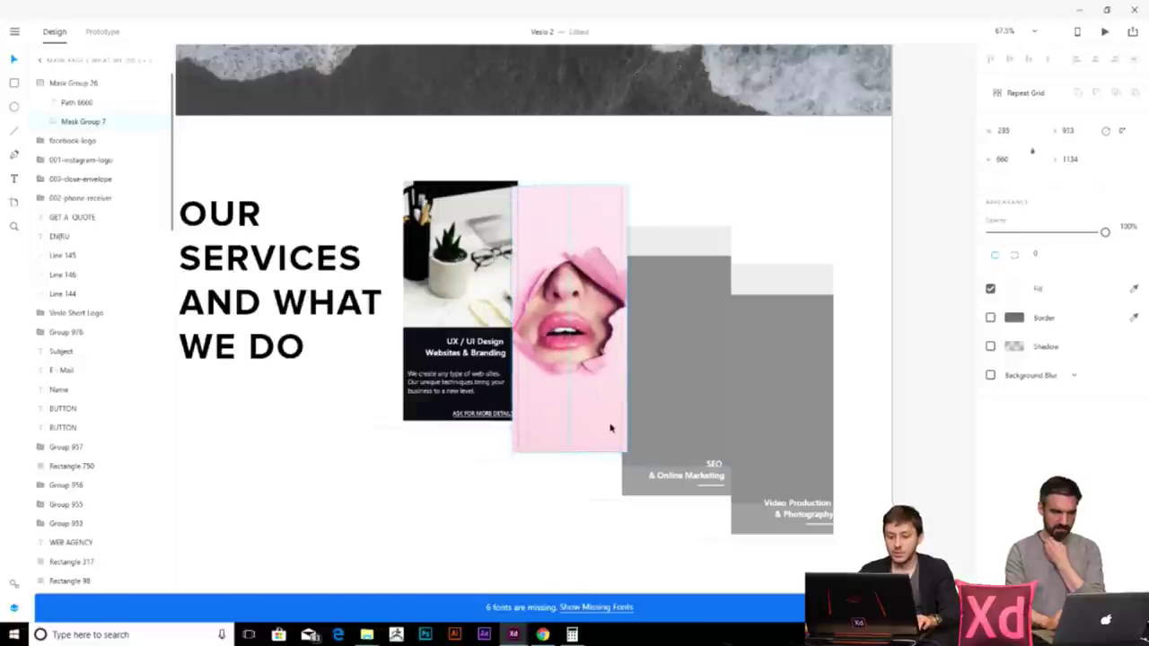
left_click(577, 507)
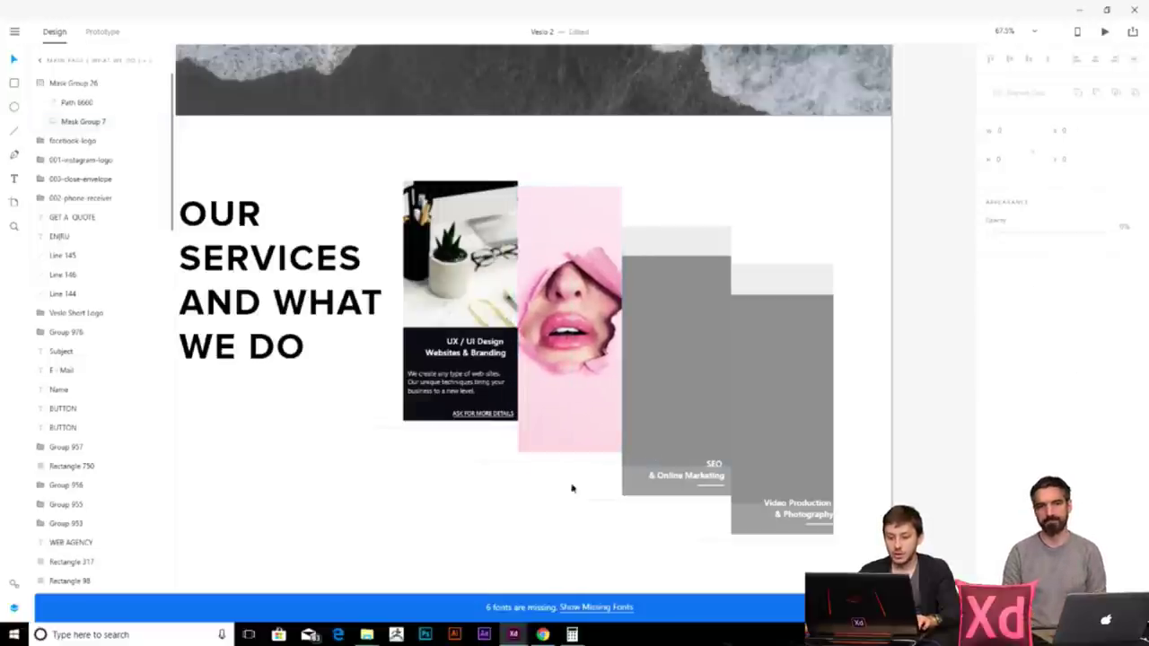
- Move Mask Group 26 below Group 957 and Mask Group 7 lower in the layer stack
left_click(577, 389)
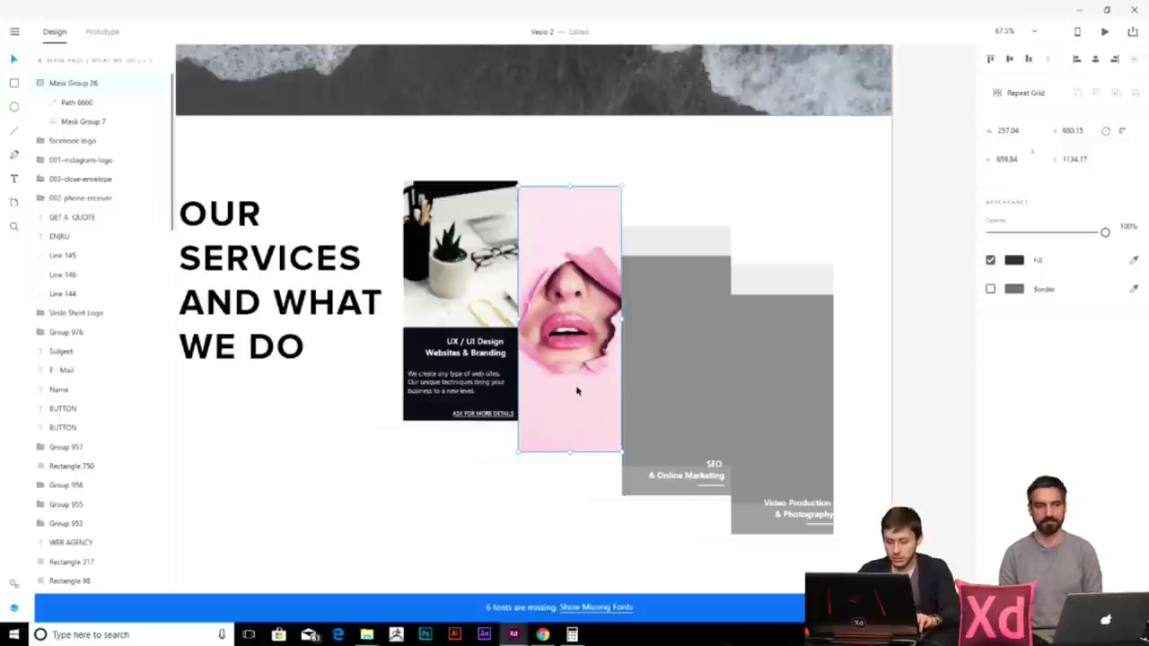
mouse_move(595, 449)
left_mouse_down()
mouse_move(589, 372)
mouse_move(592, 431)
left_mouse_up()
key("ctrl+z")
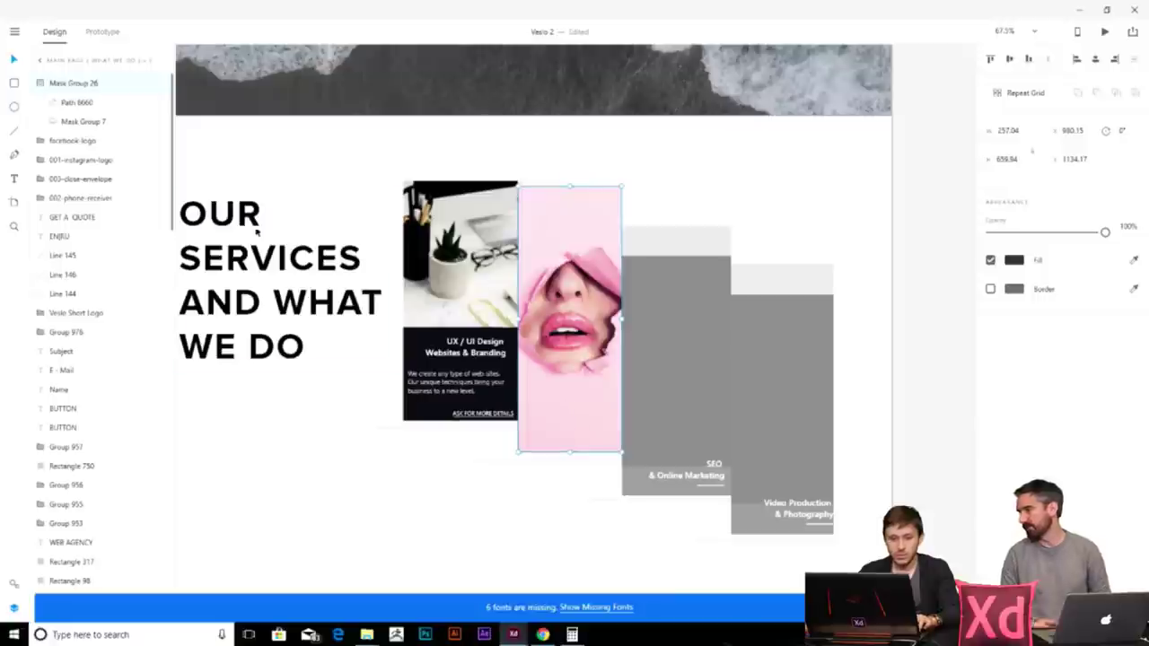
left_click_drag(72, 82, 90, 456)
scroll(113, 423, "down", 5)
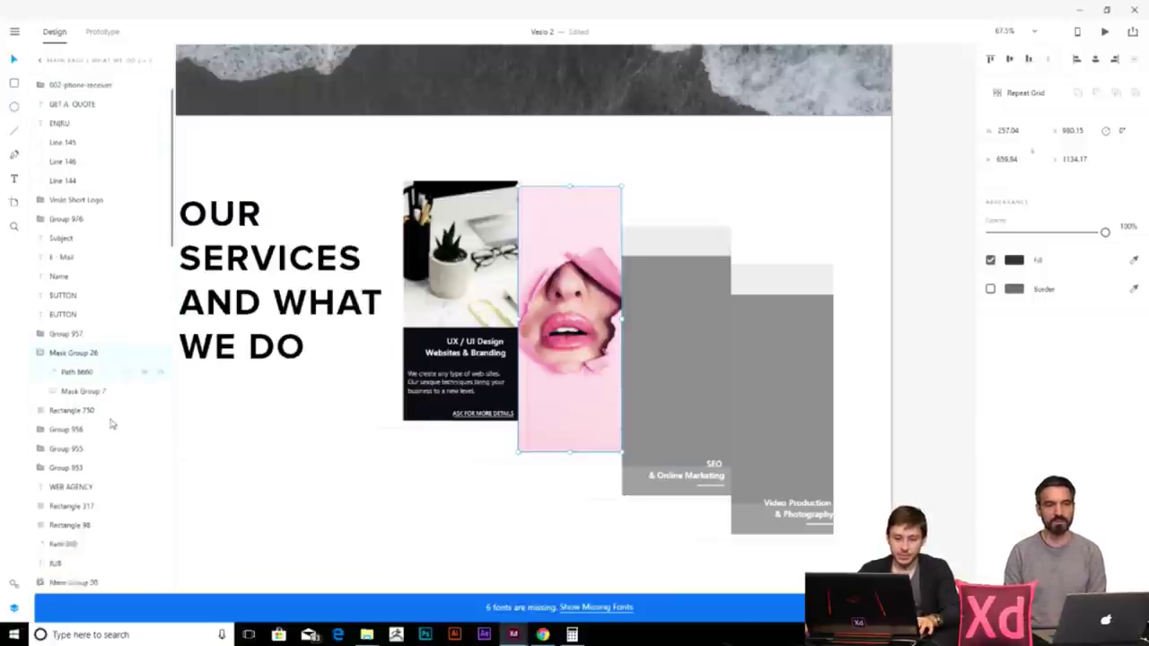
left_click_drag(96, 218, 121, 466)
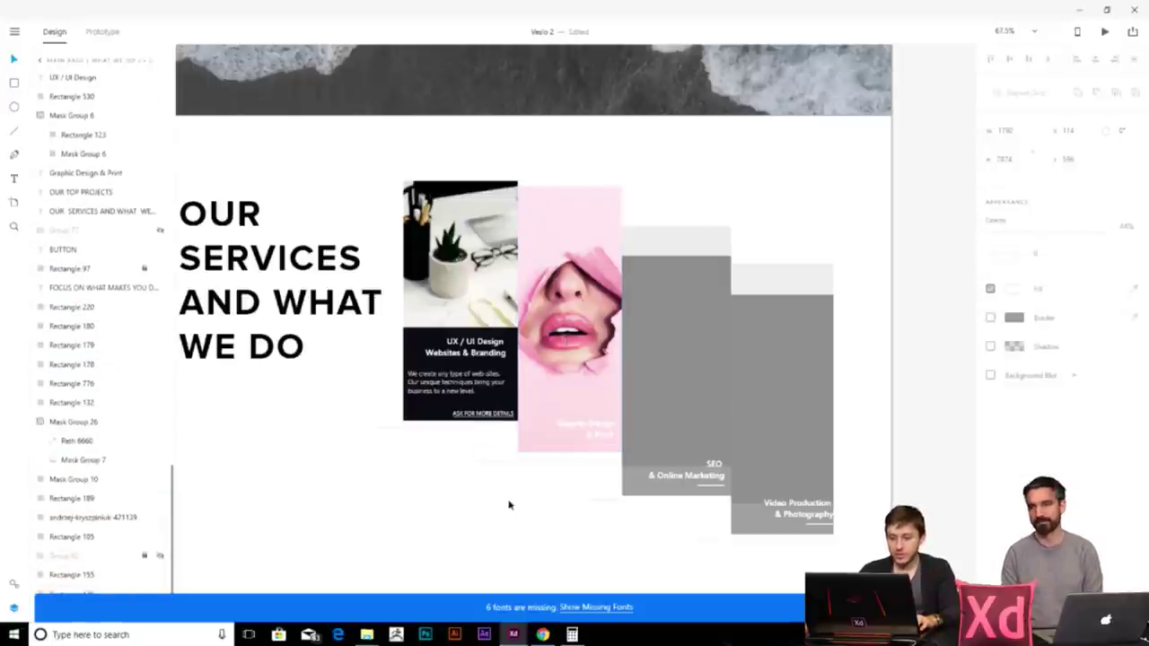
- Copy the SEO card's dark overlay onto the pink card, stretch it, and layer it above Mask Group 26
left_click(569, 269)
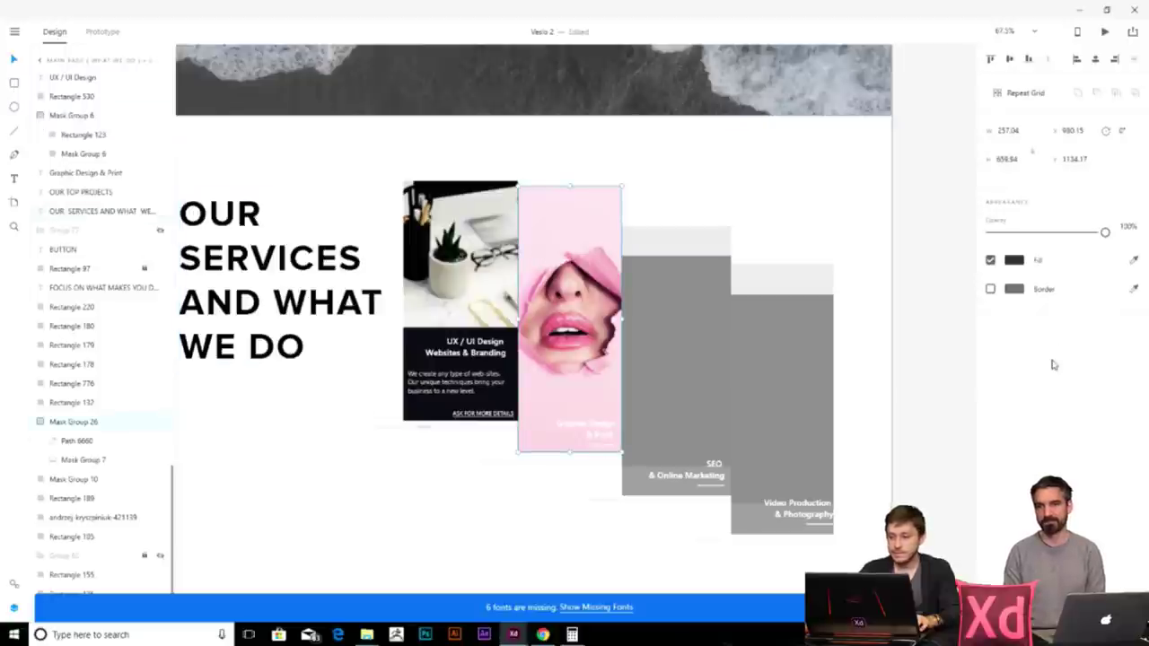
left_click(671, 300)
left_click_drag(679, 359, 578, 270)
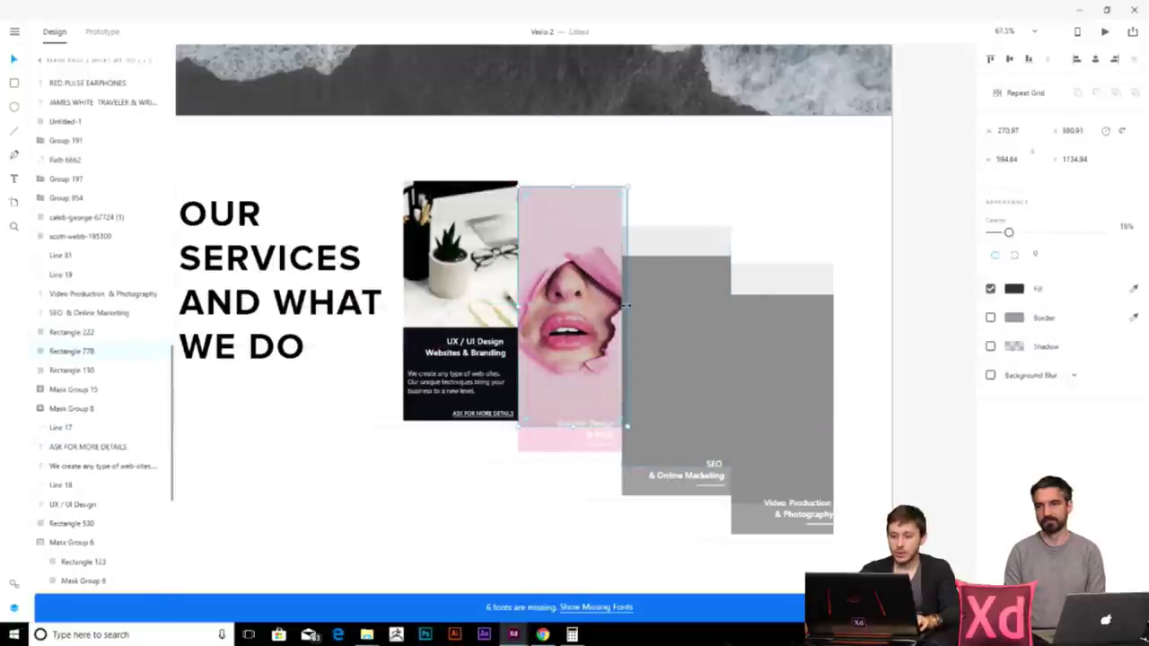
left_click_drag(569, 426, 569, 452)
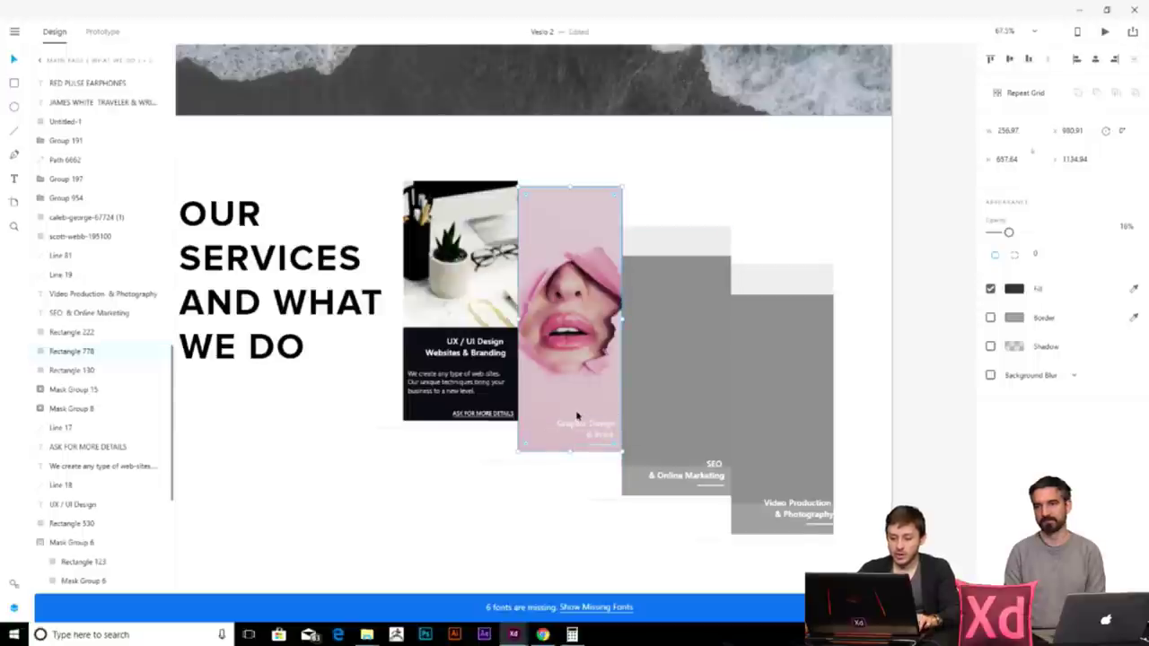
left_click_drag(94, 353, 98, 422)
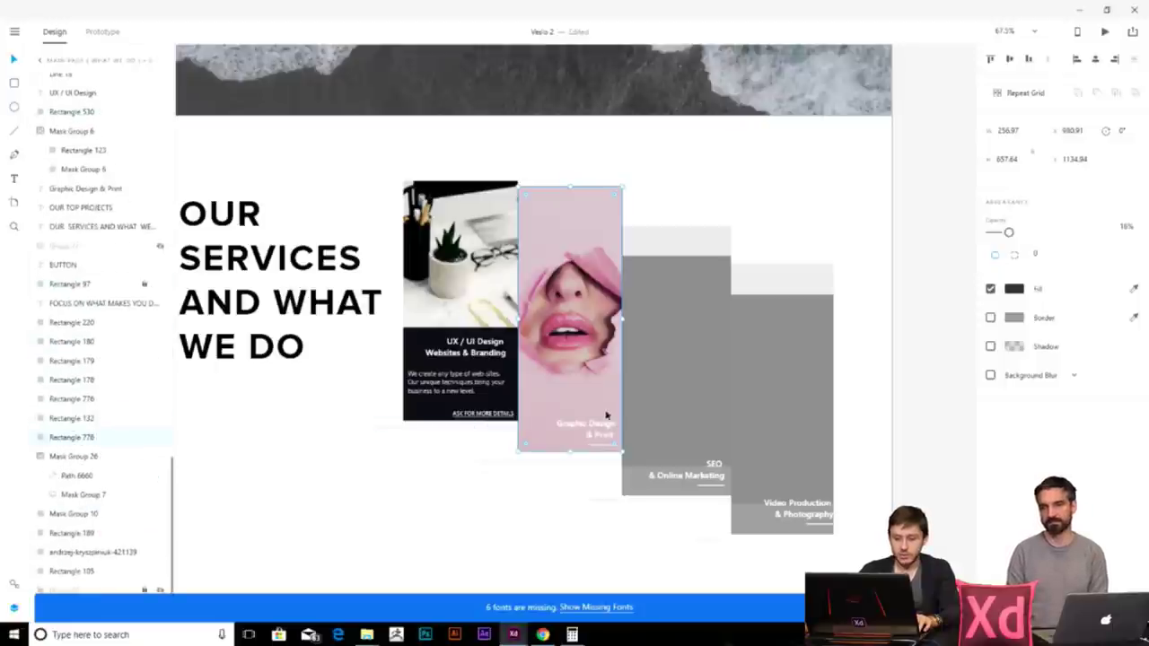
left_click(575, 500)
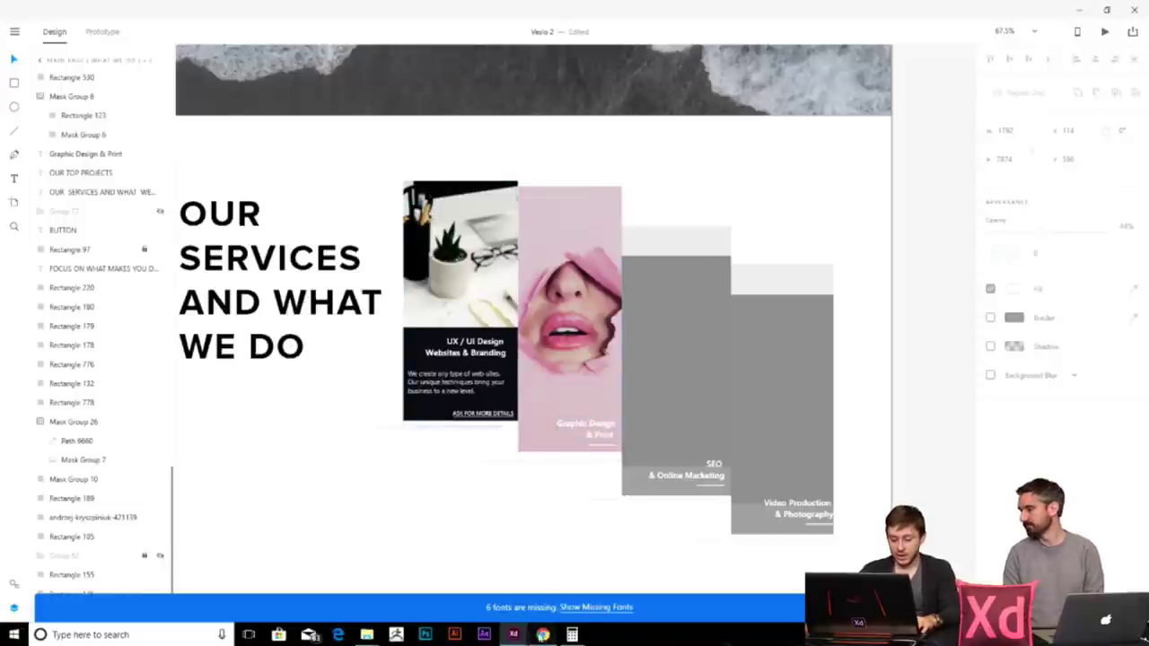
left_click(542, 634)
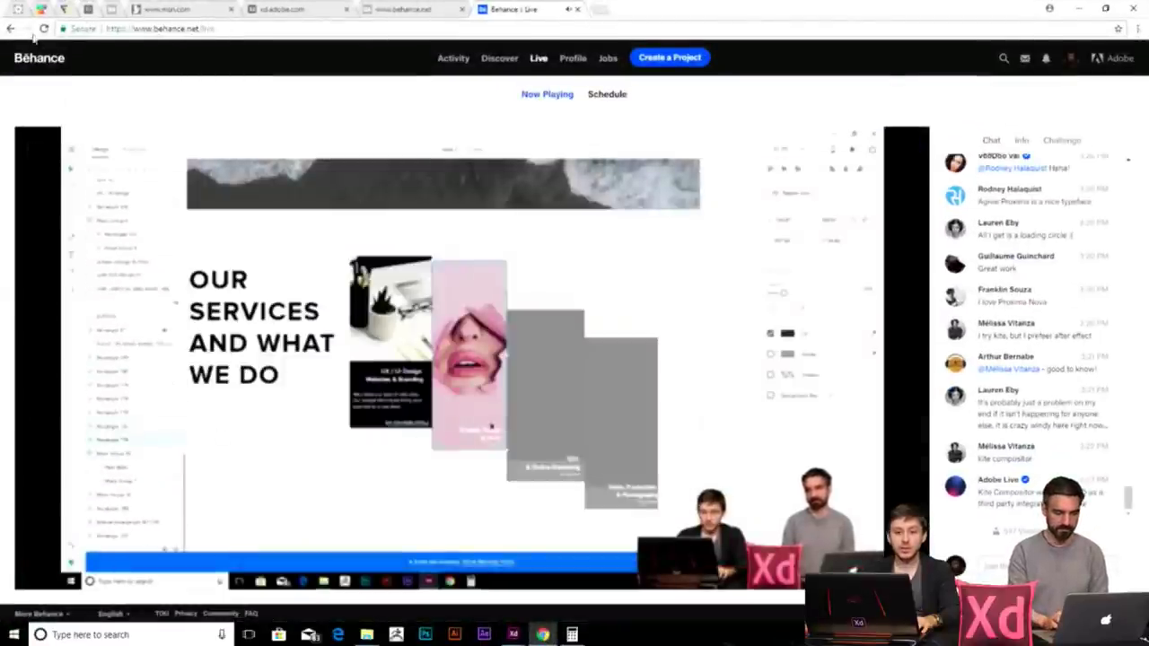
- Bring up the WebAIM checker showing blue #0000FF on white #FFFFFF at 8.59:1
left_click(87, 10)
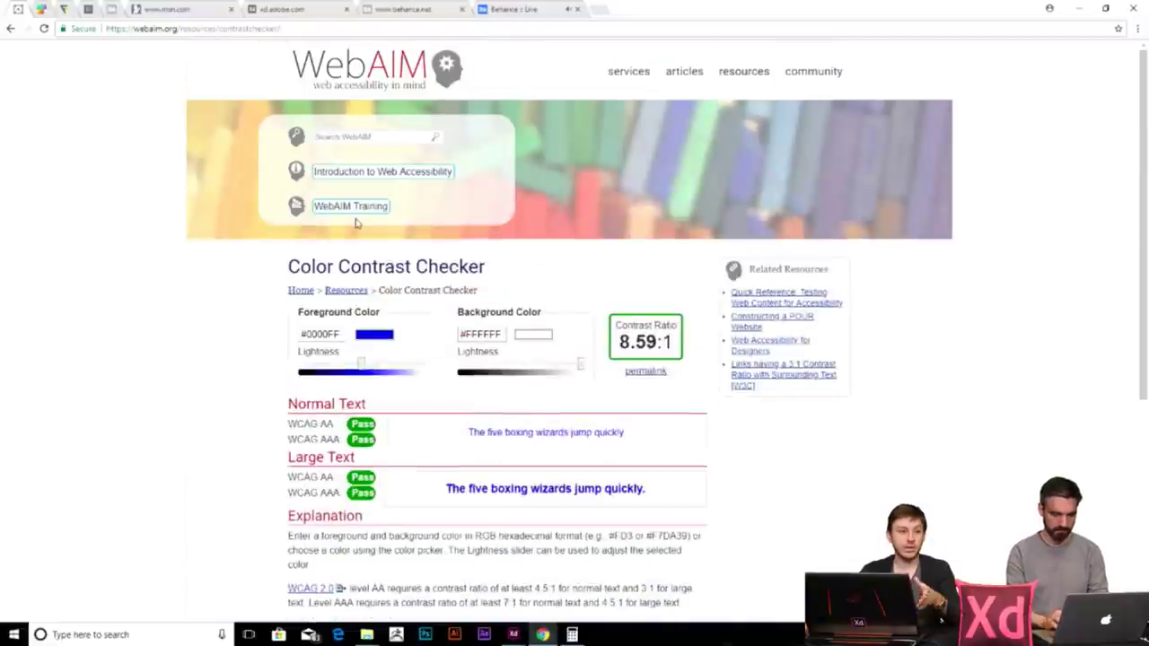
scroll(359, 296, "down", 2)
scroll(354, 315, "up", 2)
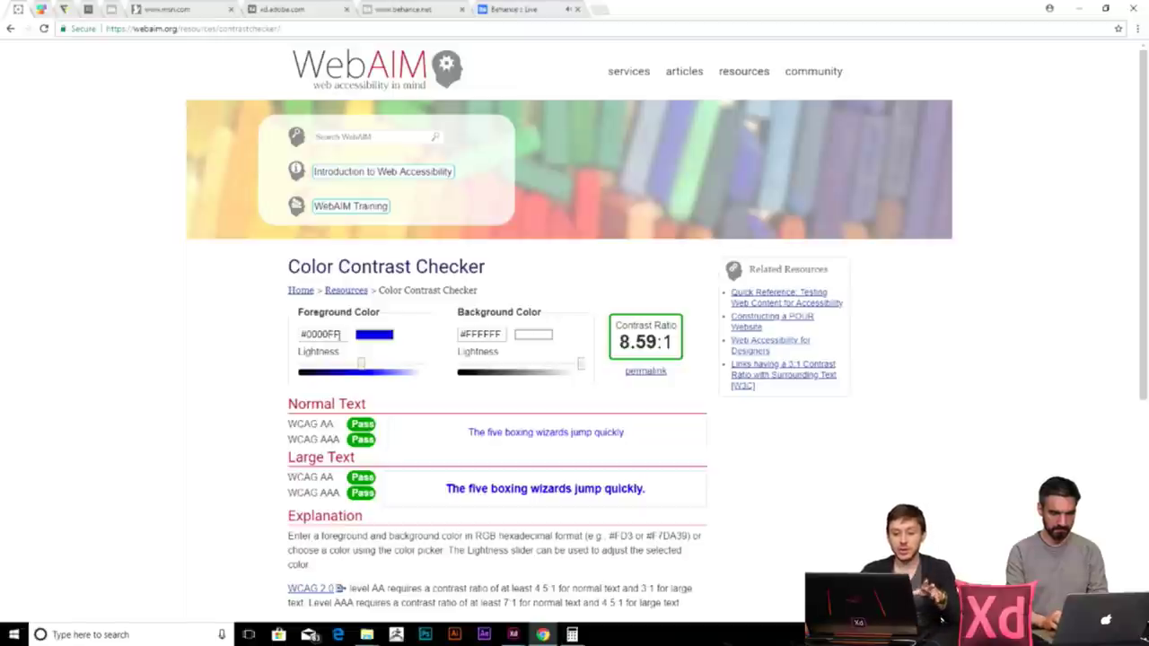
triple_click(332, 335)
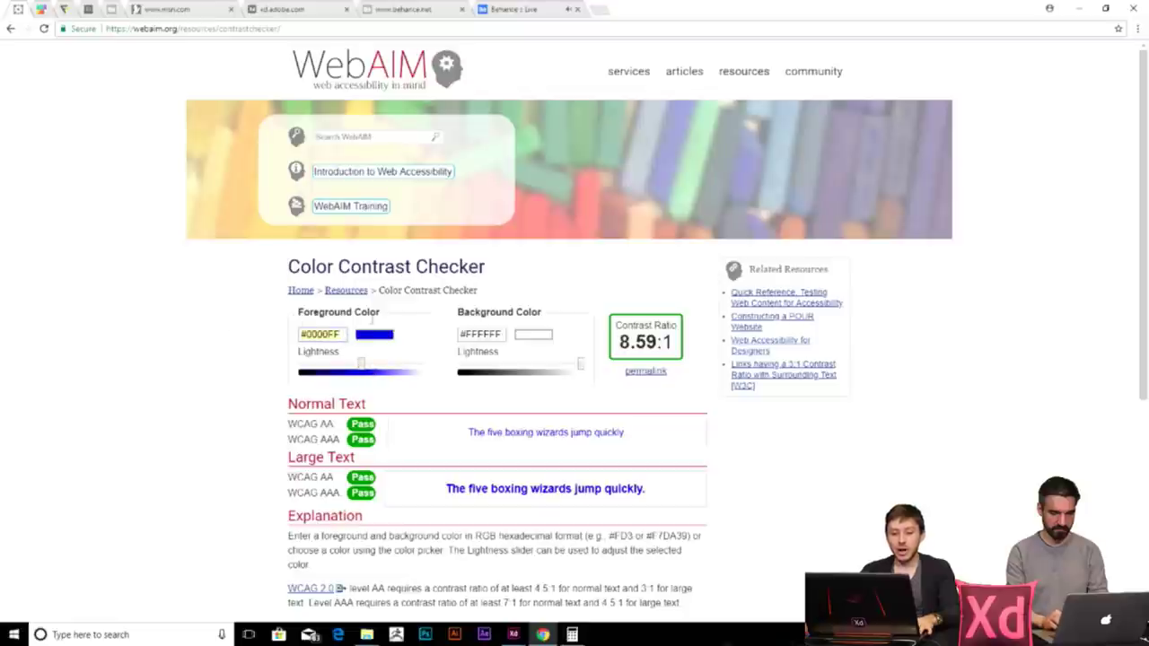
- Choose a magenta pink foreground colour in the colour picker
left_click_drag(362, 364, 369, 364)
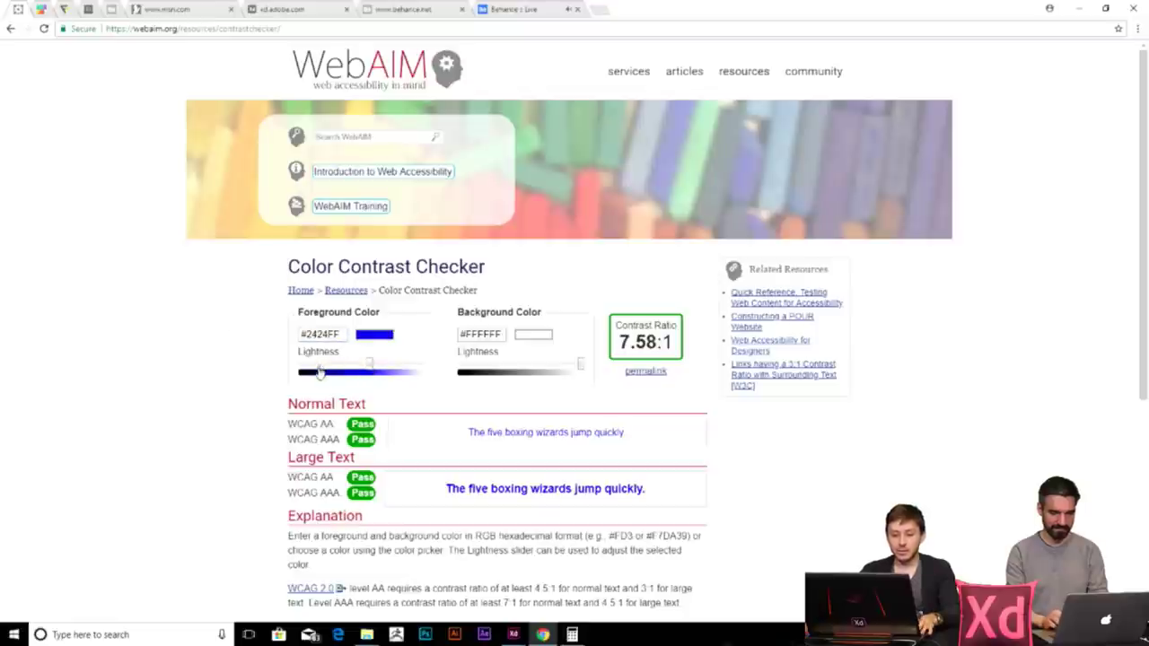
left_click(364, 333)
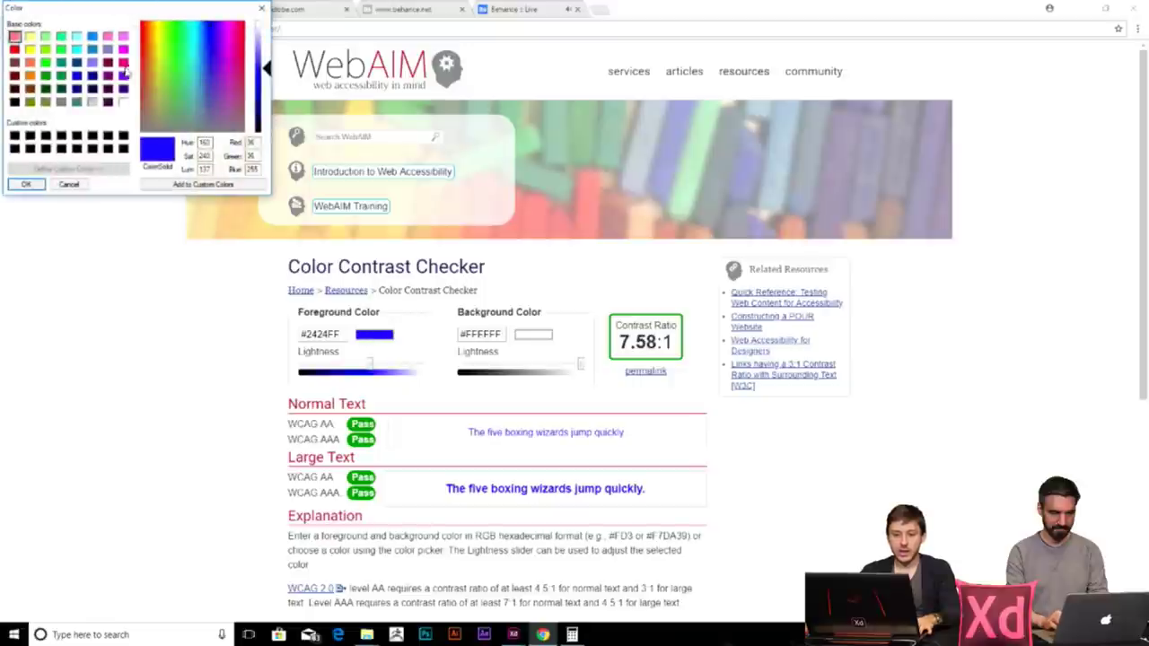
left_click(123, 63)
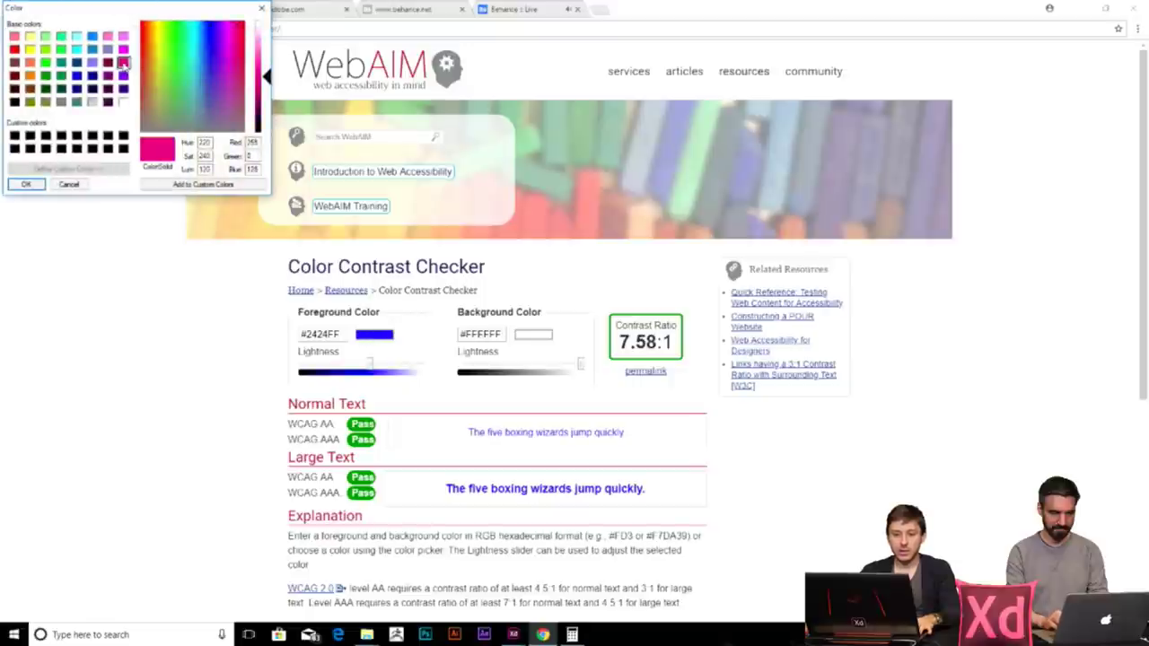
left_click(27, 185)
left_click(533, 334)
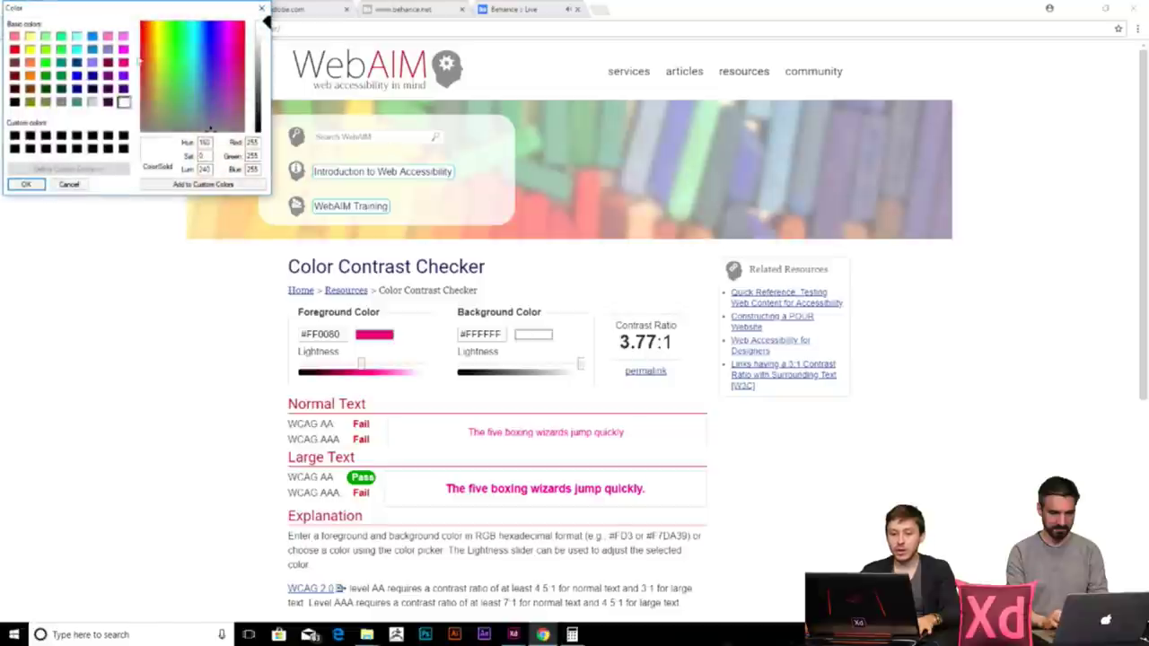
left_click(26, 184)
- Tune foreground and background lightness to #D10069 on #F0F0F0 at 4.71:1
mouse_move(361, 364)
left_mouse_down()
mouse_move(384, 366)
mouse_move(364, 366)
left_mouse_up()
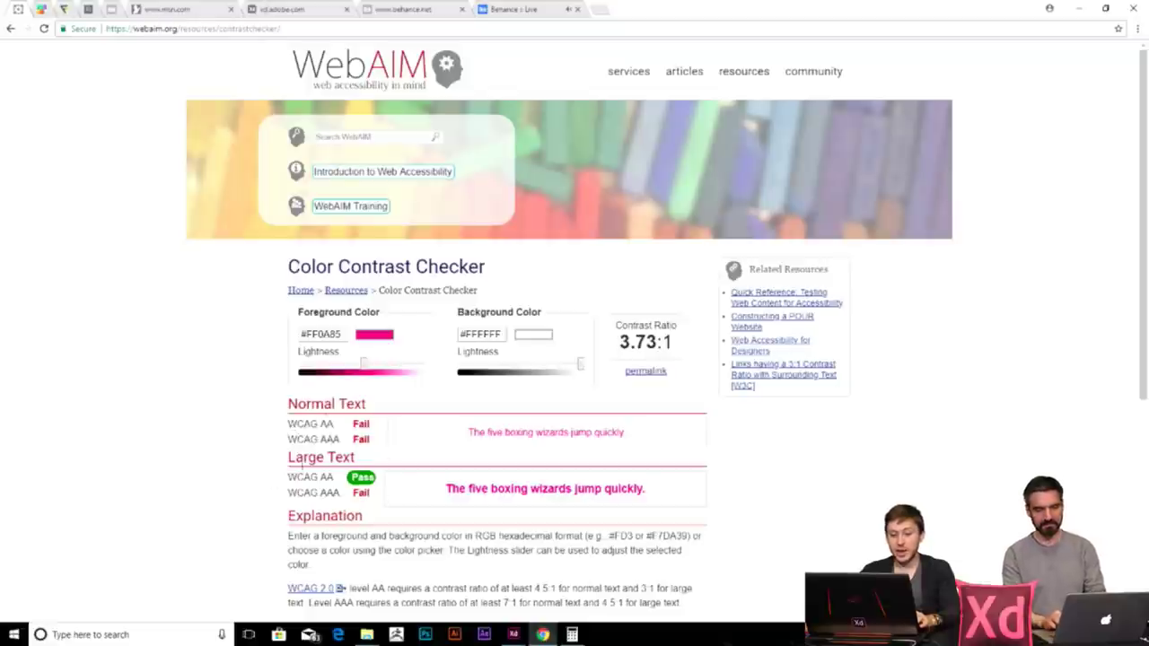
mouse_move(581, 366)
left_mouse_down()
mouse_move(528, 370)
mouse_move(595, 370)
mouse_move(515, 368)
mouse_move(573, 366)
left_mouse_up()
mouse_move(364, 368)
left_mouse_down()
mouse_move(339, 368)
mouse_move(352, 366)
left_mouse_up()
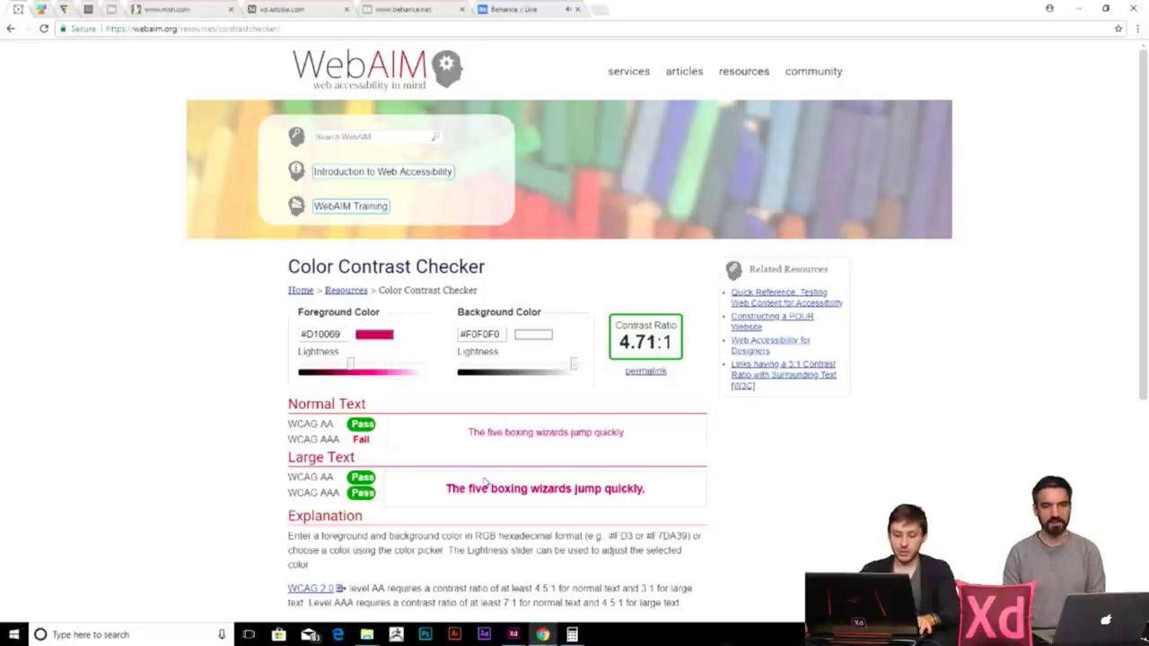
- Nudge the SEO card rectangle and try dropping Mask Group 8 onto it, then undo
left_click(1081, 8)
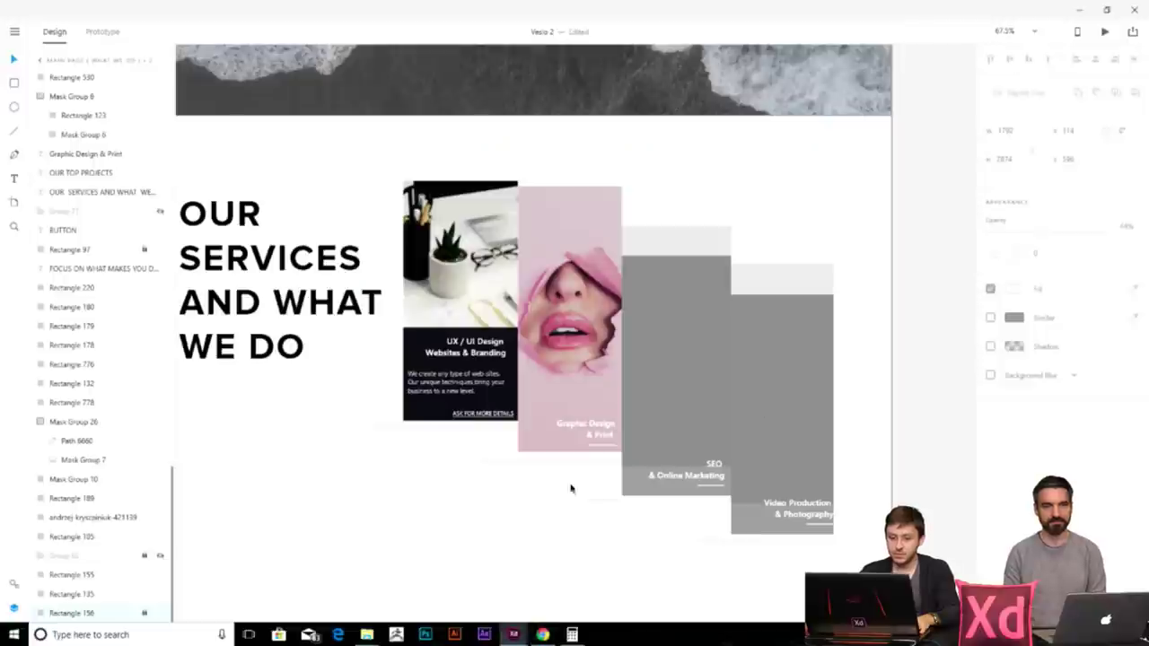
scroll(541, 344, "right", 3)
left_click(577, 261)
left_click_drag(577, 260, 612, 252)
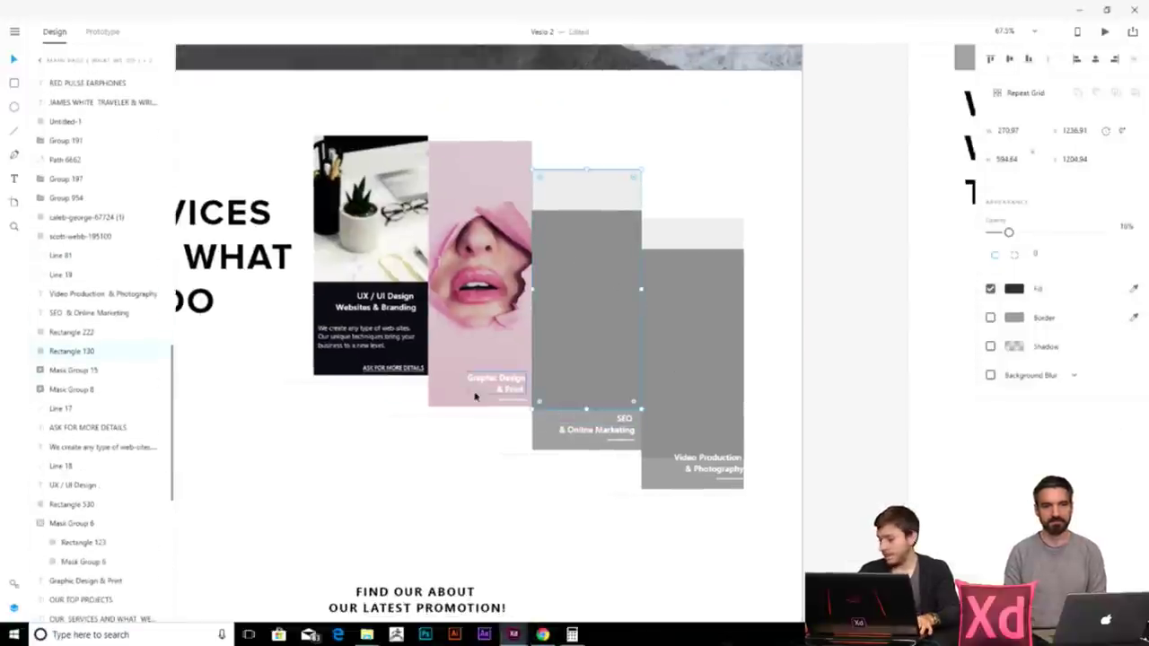
left_click(366, 635)
left_click(301, 583)
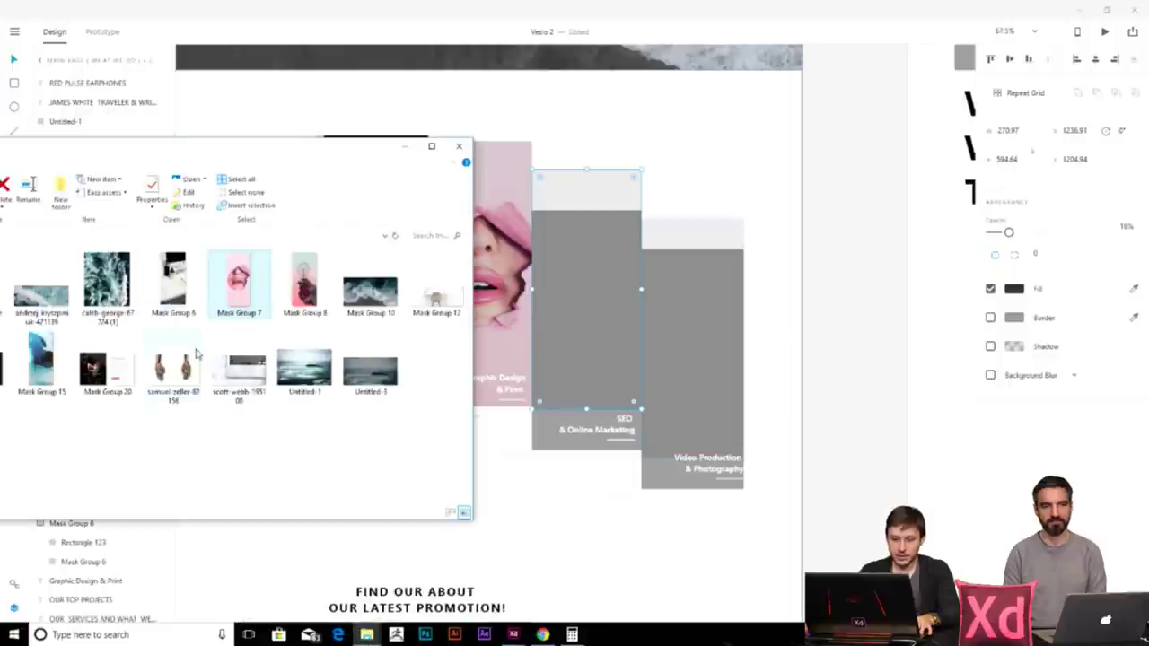
left_click_drag(305, 280, 552, 412)
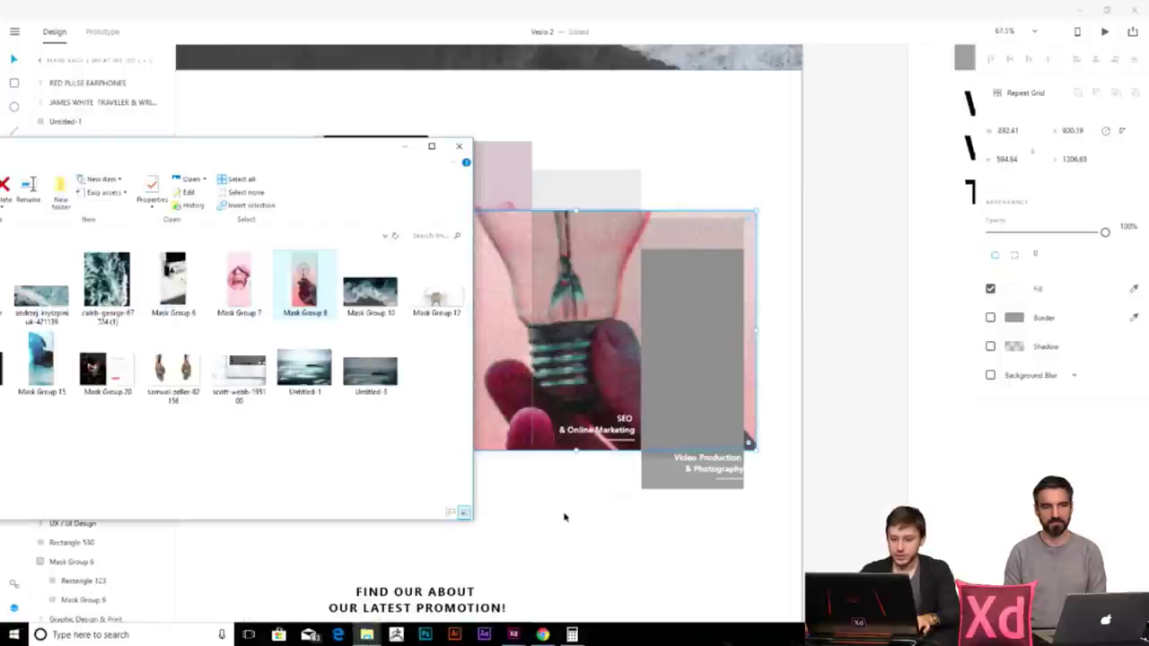
left_click(567, 508)
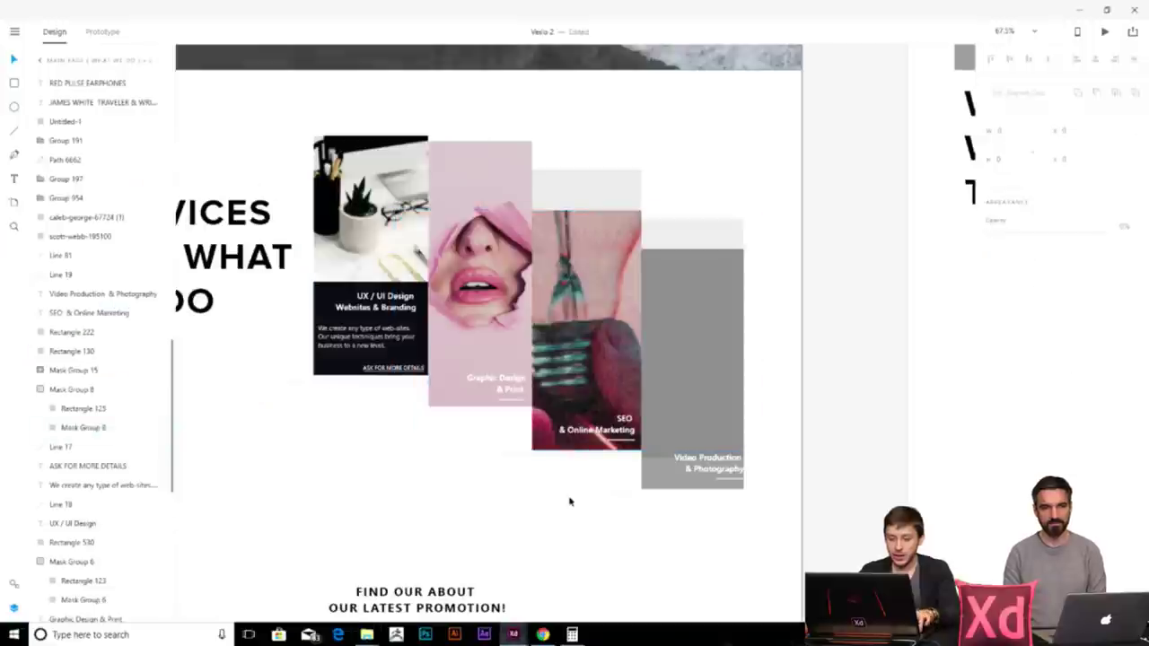
key("ctrl+z")
key("alt+Tab")
- Release the SEO card's mask and delete the leftover grey rectangle
left_click(603, 463)
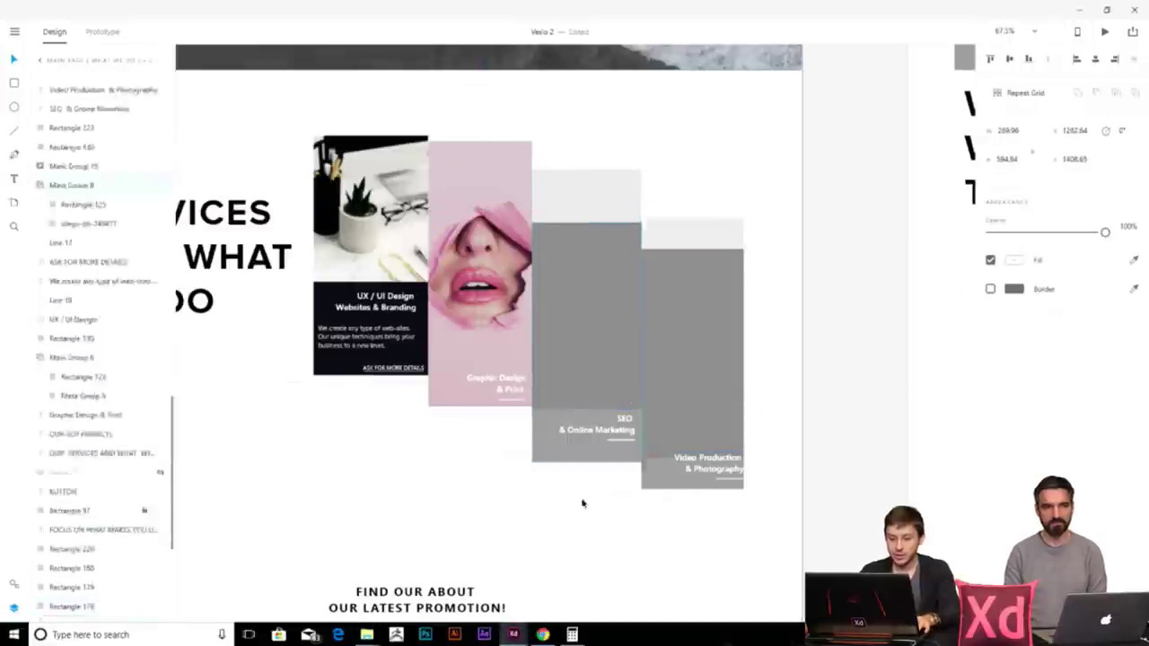
right_click(536, 441)
left_click(588, 307)
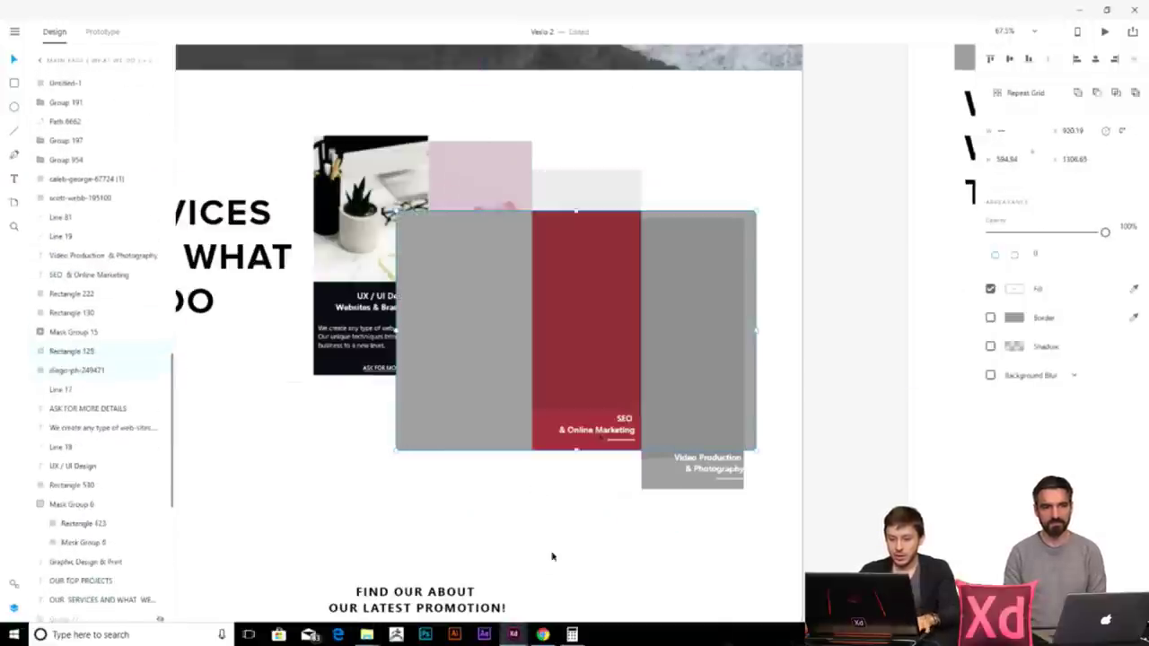
left_click_drag(523, 422, 302, 598)
key("Delete")
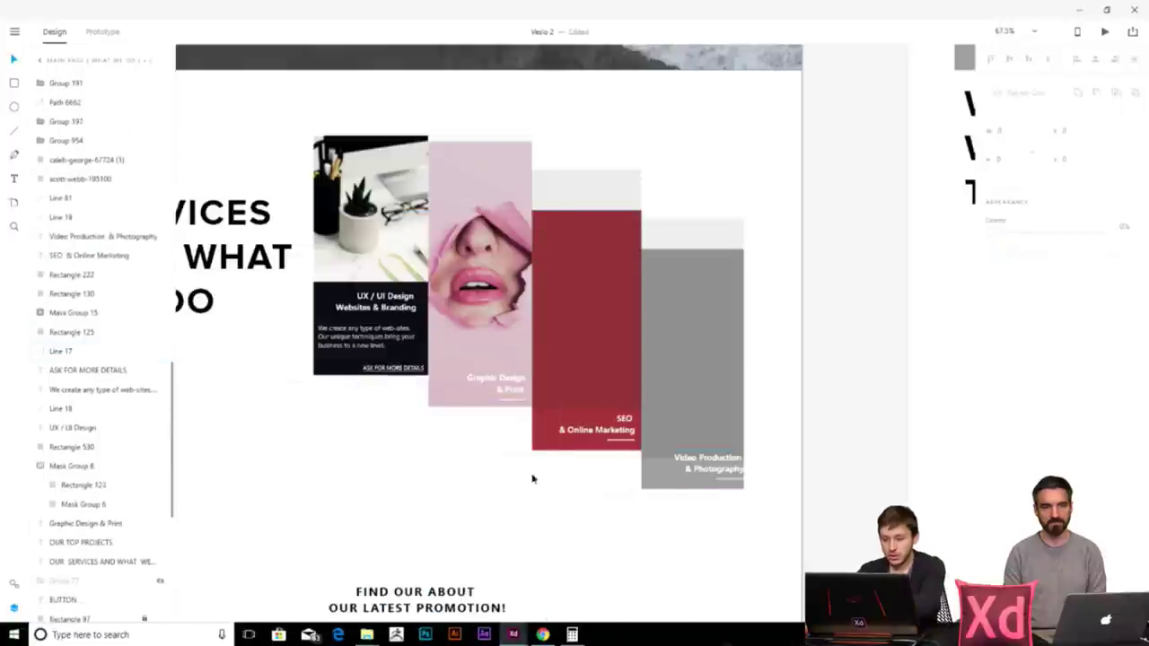
mouse_move(590, 344)
left_mouse_down()
mouse_move(520, 381)
mouse_move(591, 344)
left_mouse_up()
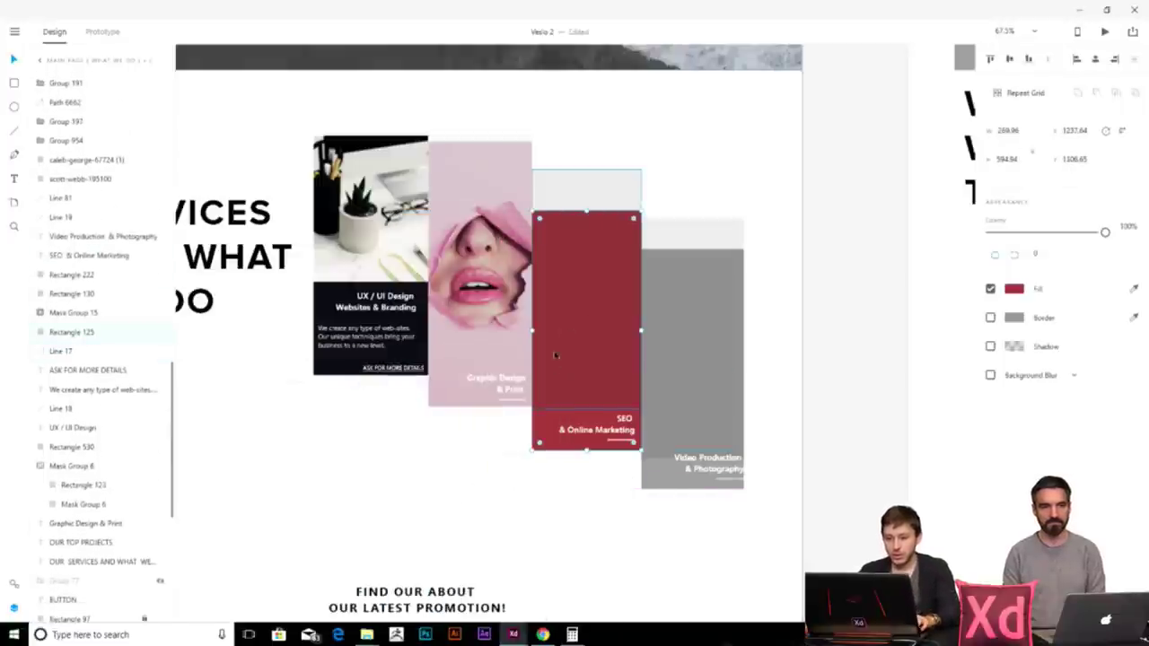
- Drop the Mask Group 8 lightbulb photo onto the SEO rectangle
mouse_move(366, 634)
left_click(312, 585)
left_click_drag(305, 278, 585, 300)
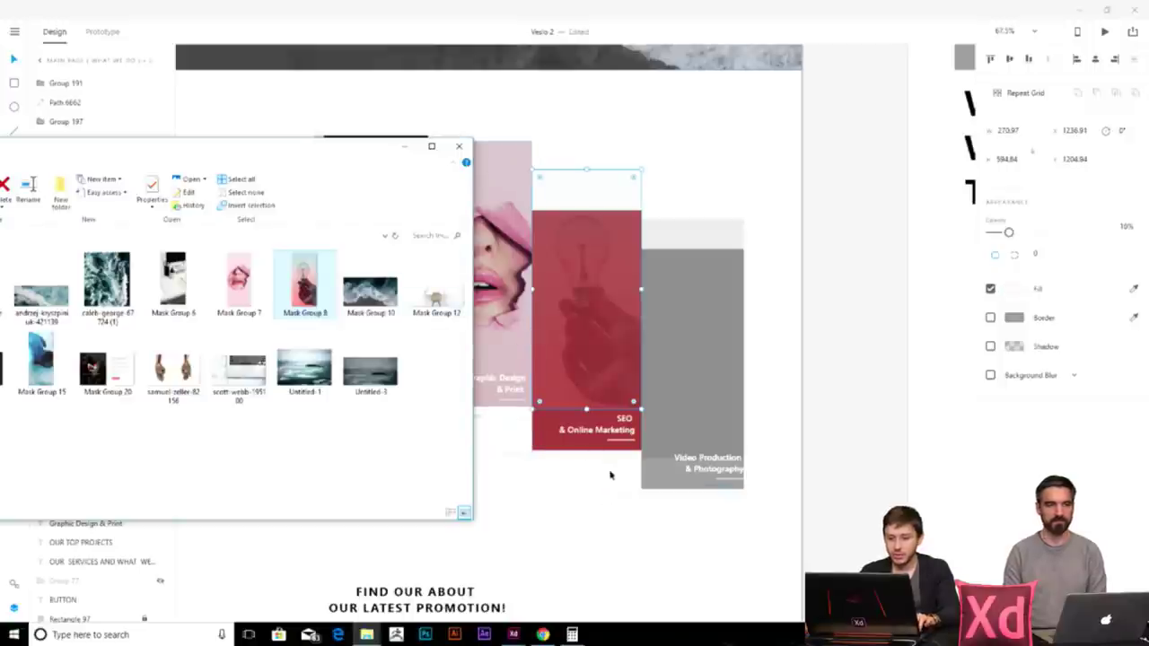
left_click(577, 507)
key("ctrl+z")
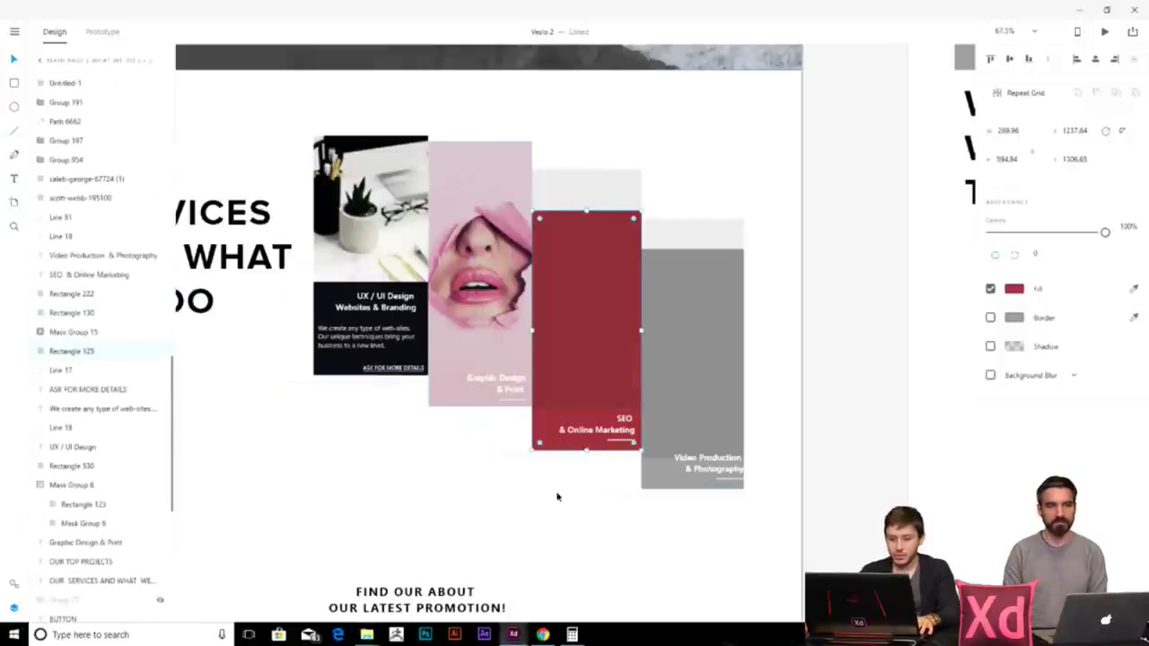
mouse_move(367, 635)
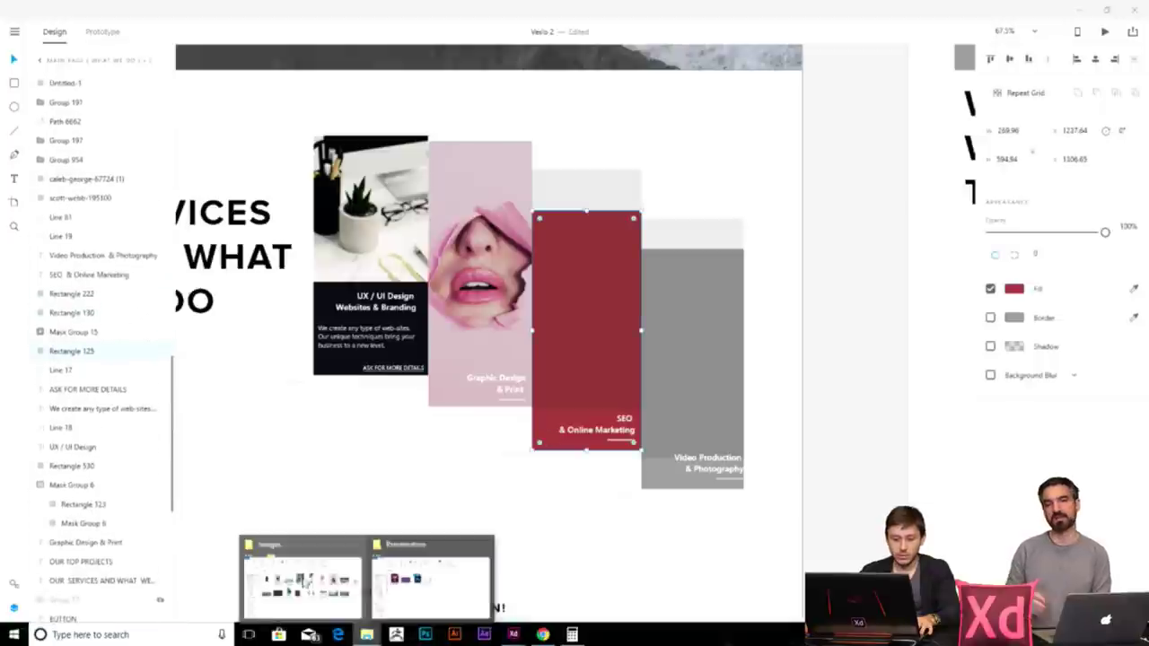
left_click(312, 585)
left_click_drag(305, 286, 559, 436)
left_click(544, 560)
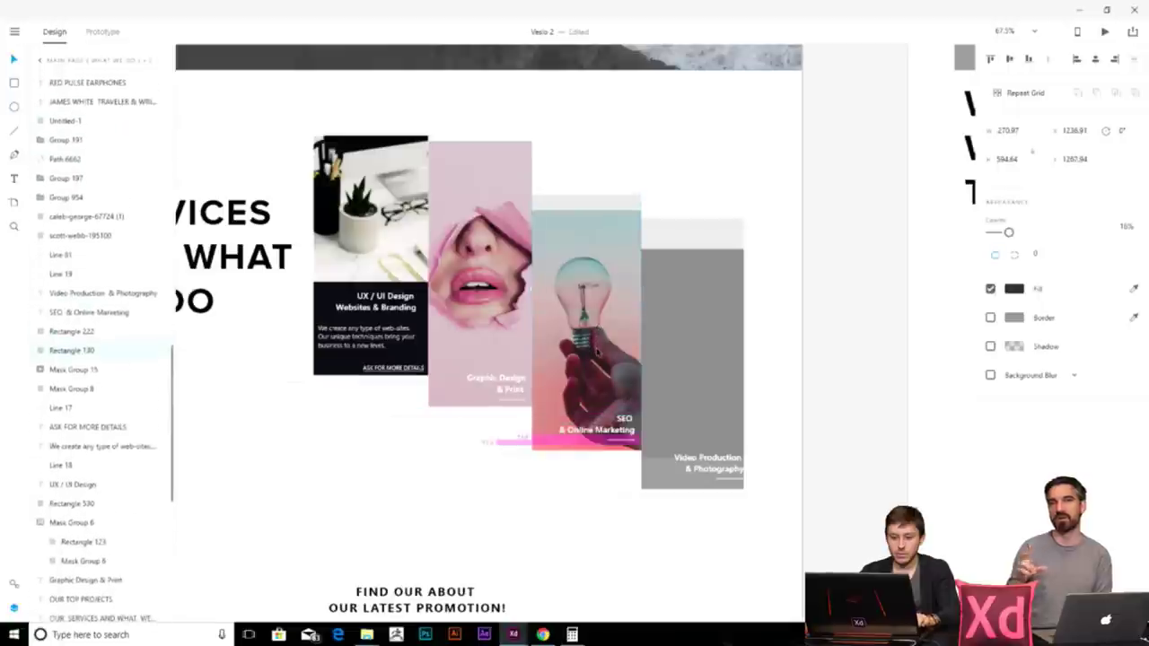
left_click(596, 368)
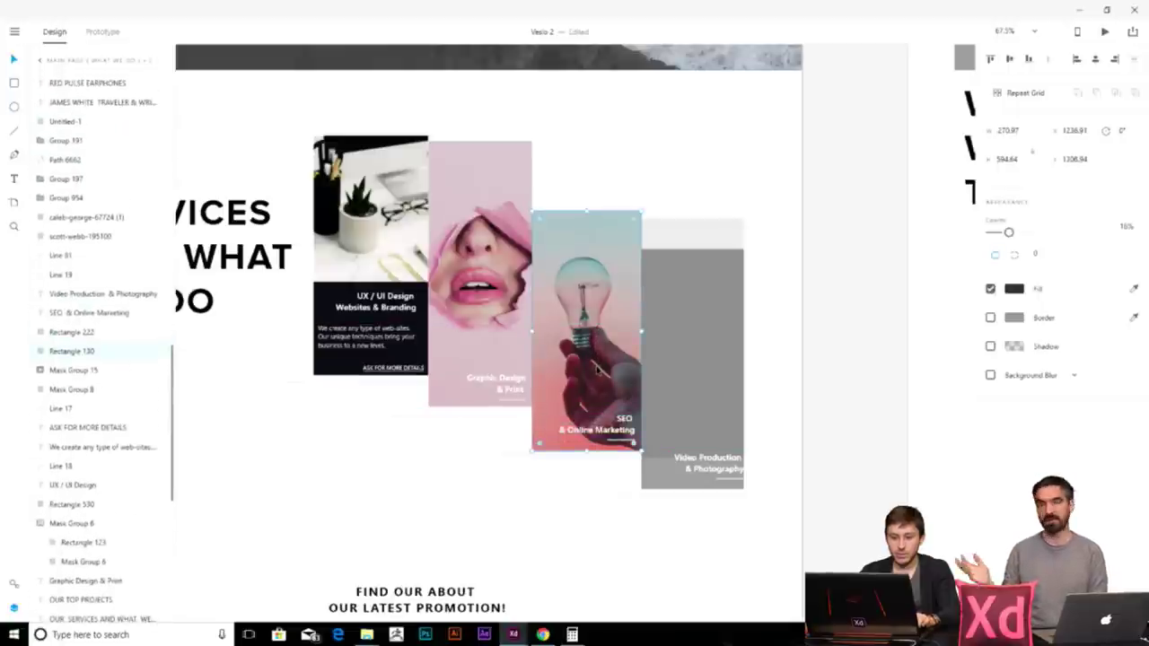
left_click(779, 377)
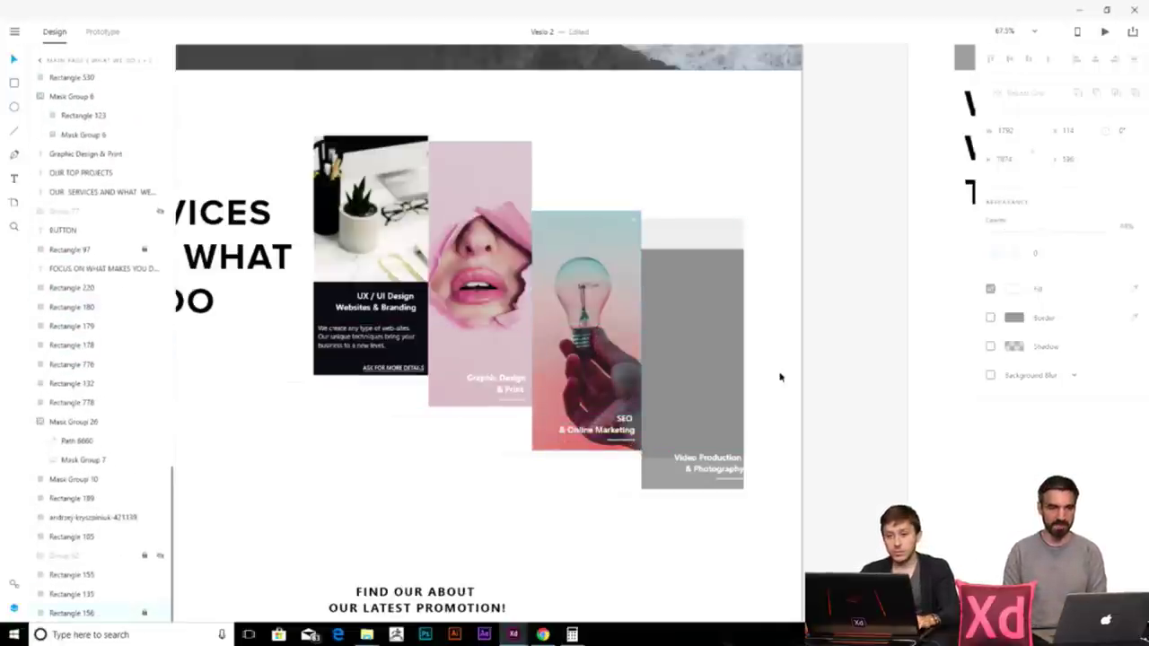
scroll(753, 370, "right", 3)
- Select the grey placeholder, glance at the contrast checker, and come back to XD
left_click(582, 331)
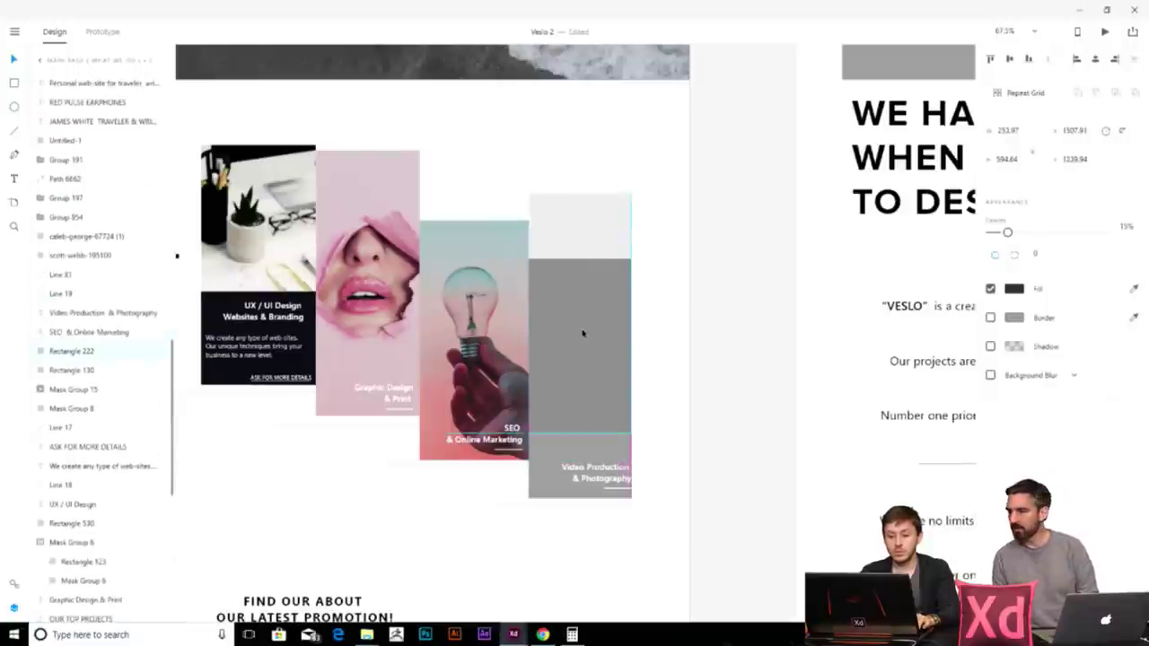
left_click(665, 411)
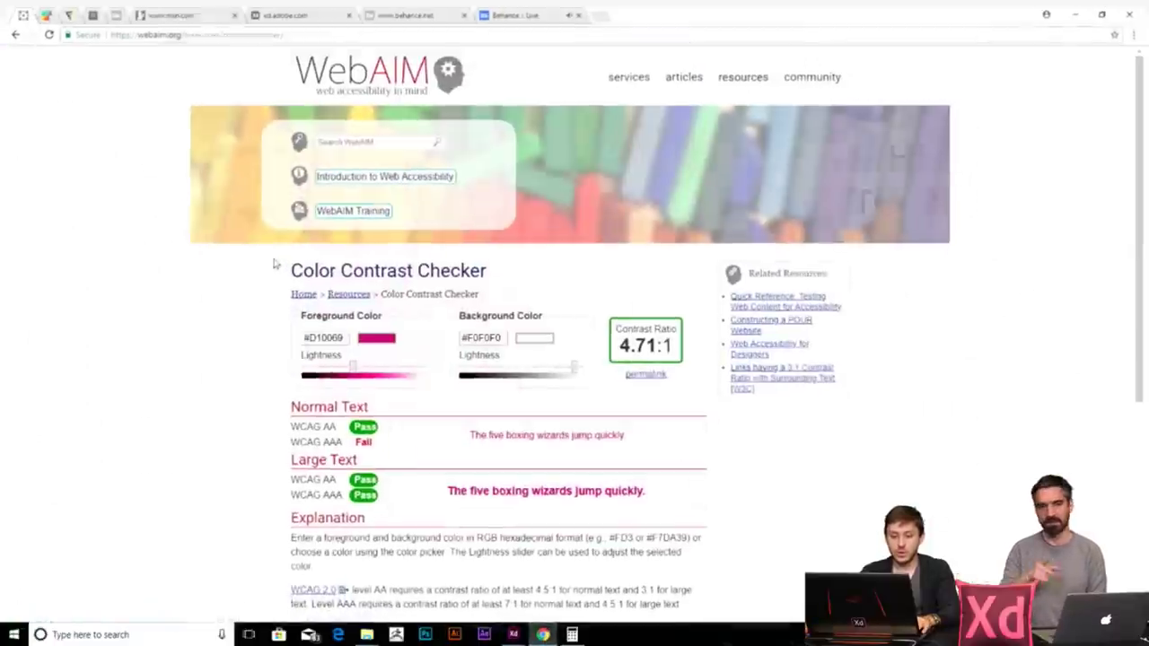
left_click(542, 634)
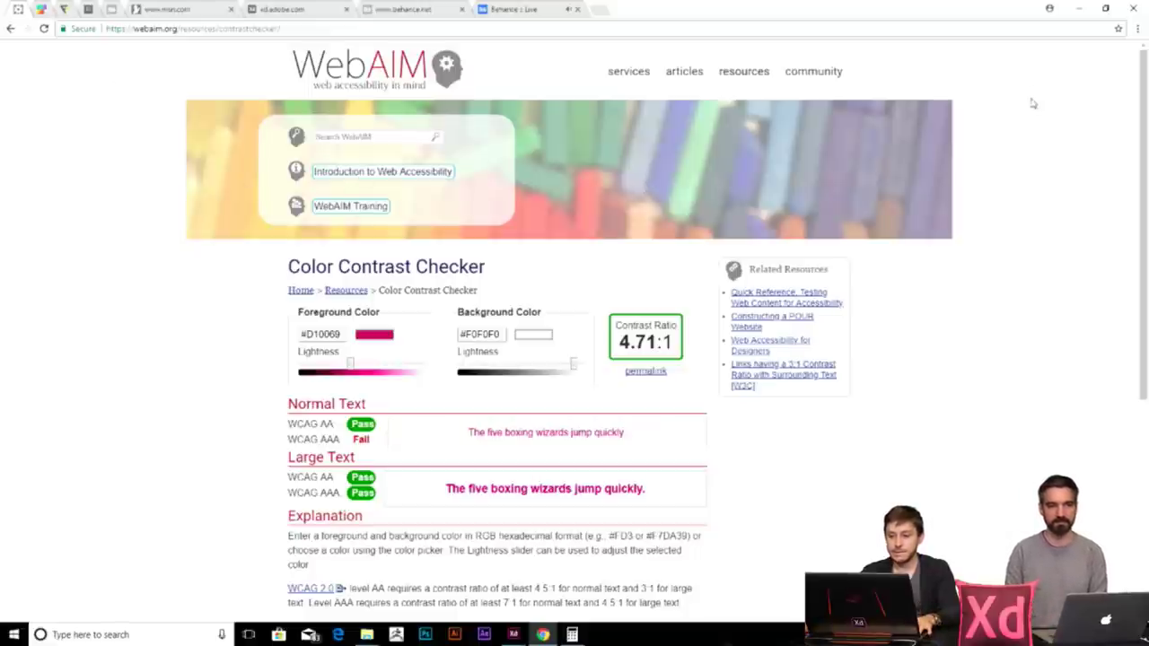
left_click(1078, 9)
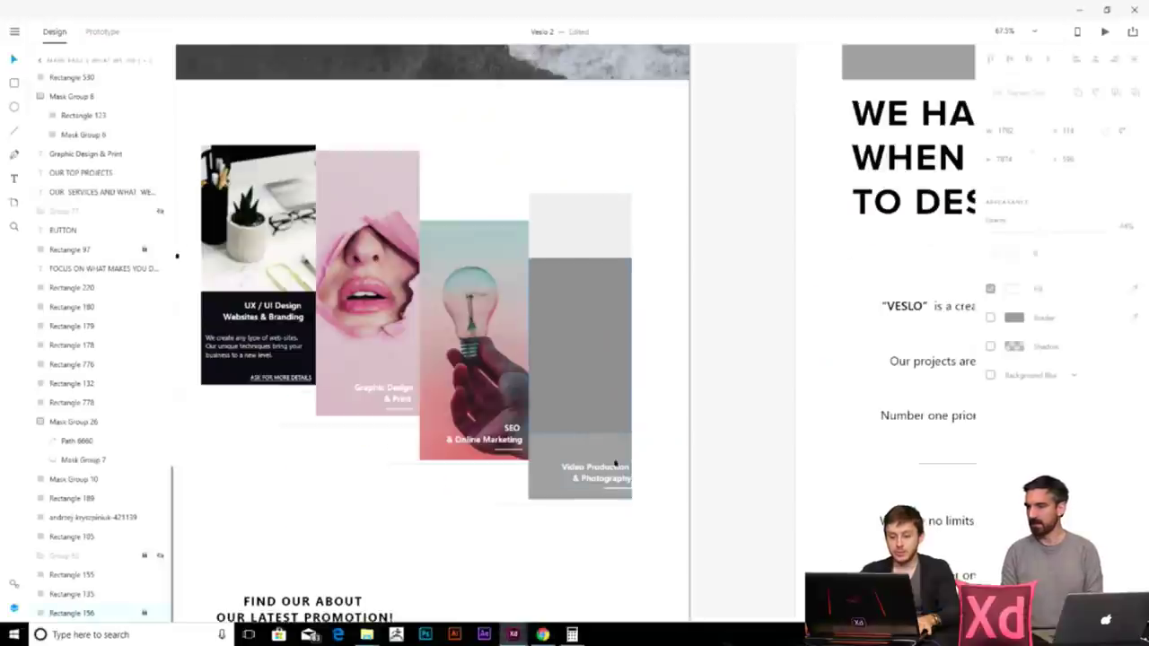
- Stretch the Video Production card's grey rectangle about 30 px upward
left_click(592, 308)
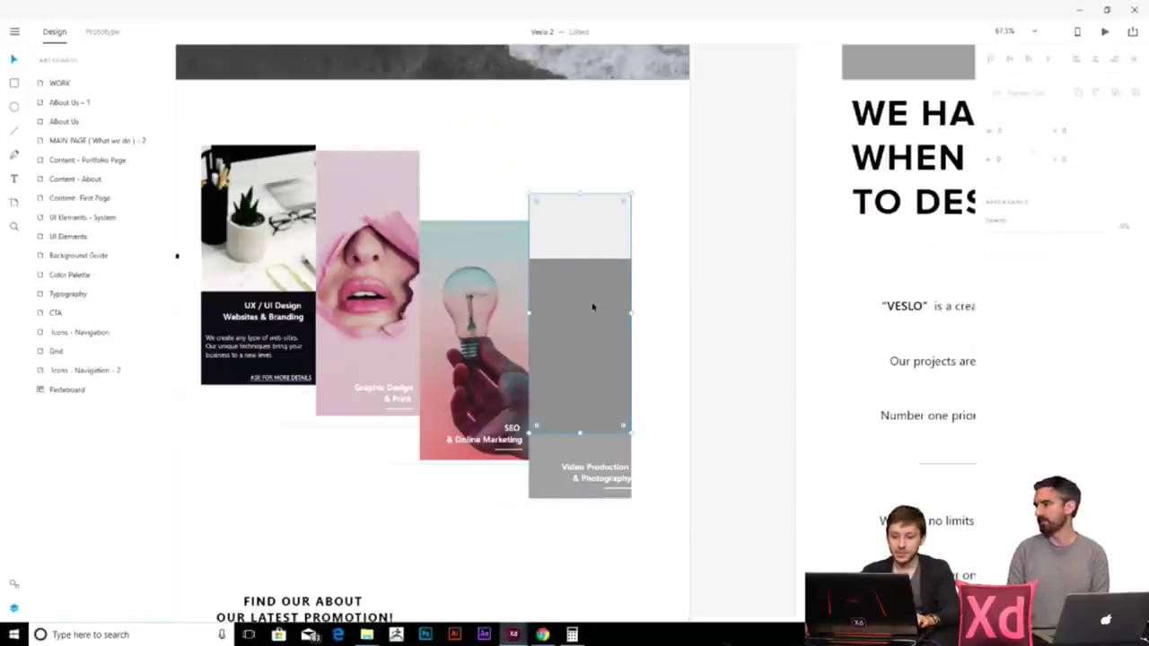
double_click(590, 338)
left_click_drag(577, 425, 584, 392)
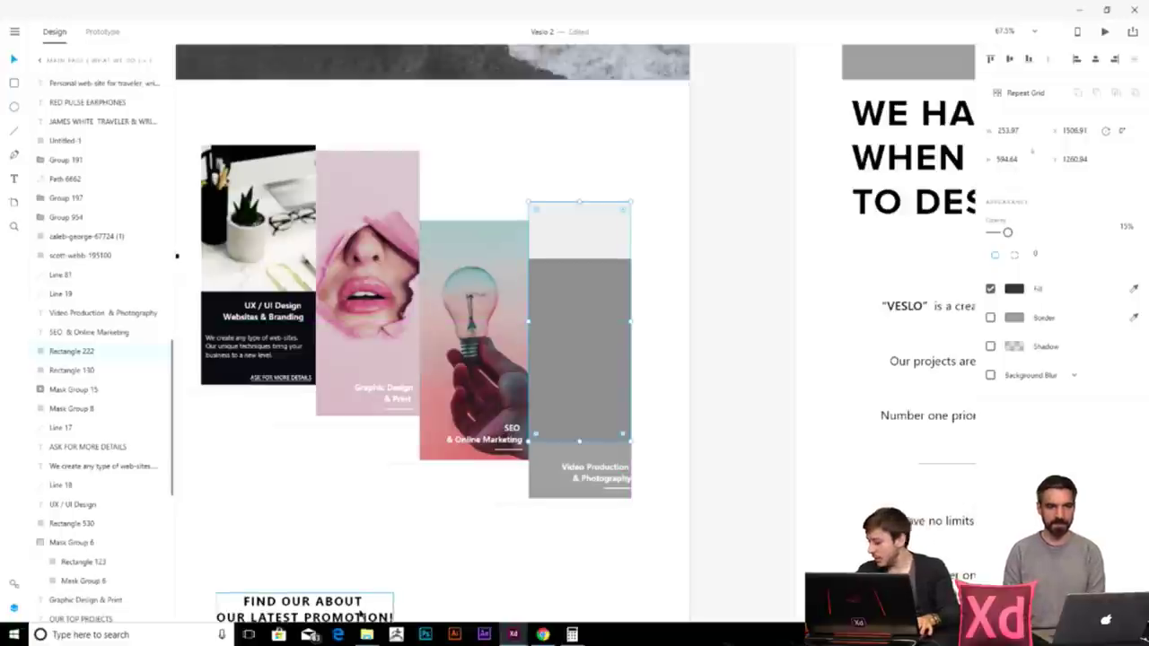
- Drop the blue smoke Mask Group 15 image from the Images folder into the grey card
mouse_move(366, 634)
left_click(404, 579)
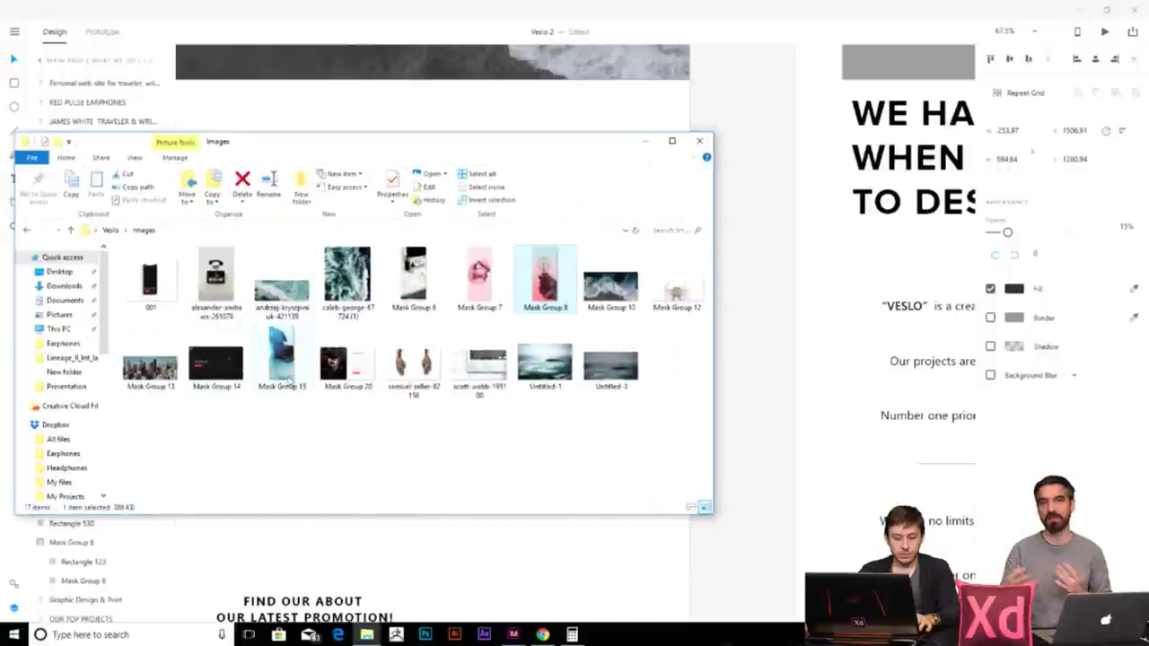
left_click_drag(148, 160, 928, 80)
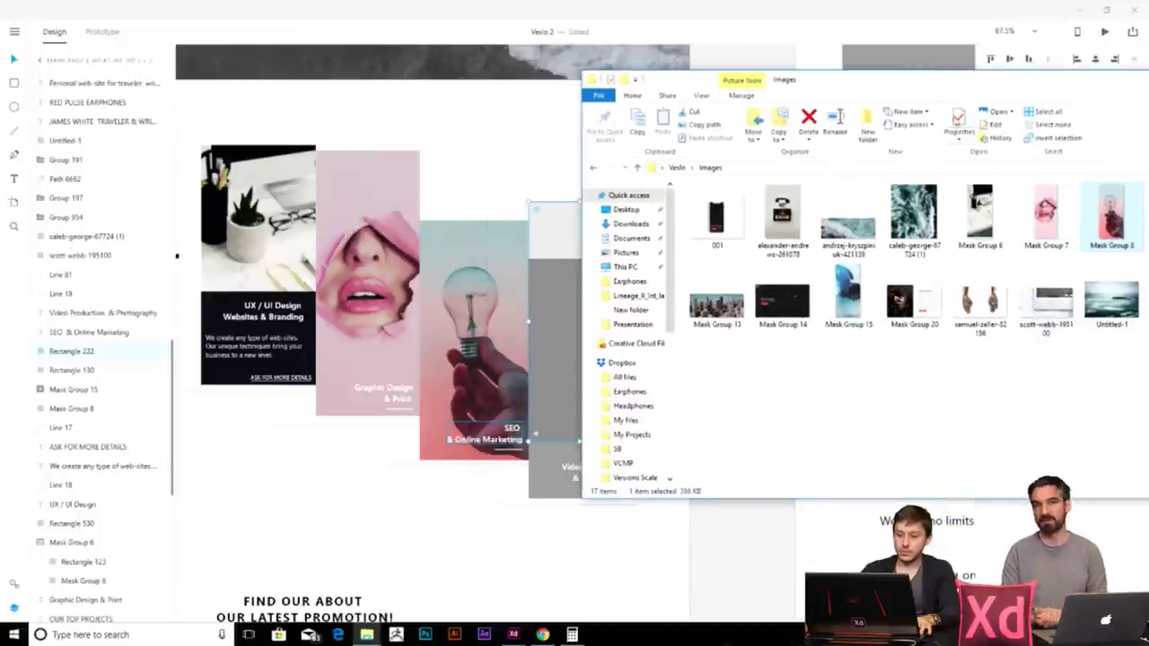
left_click_drag(848, 301, 543, 430)
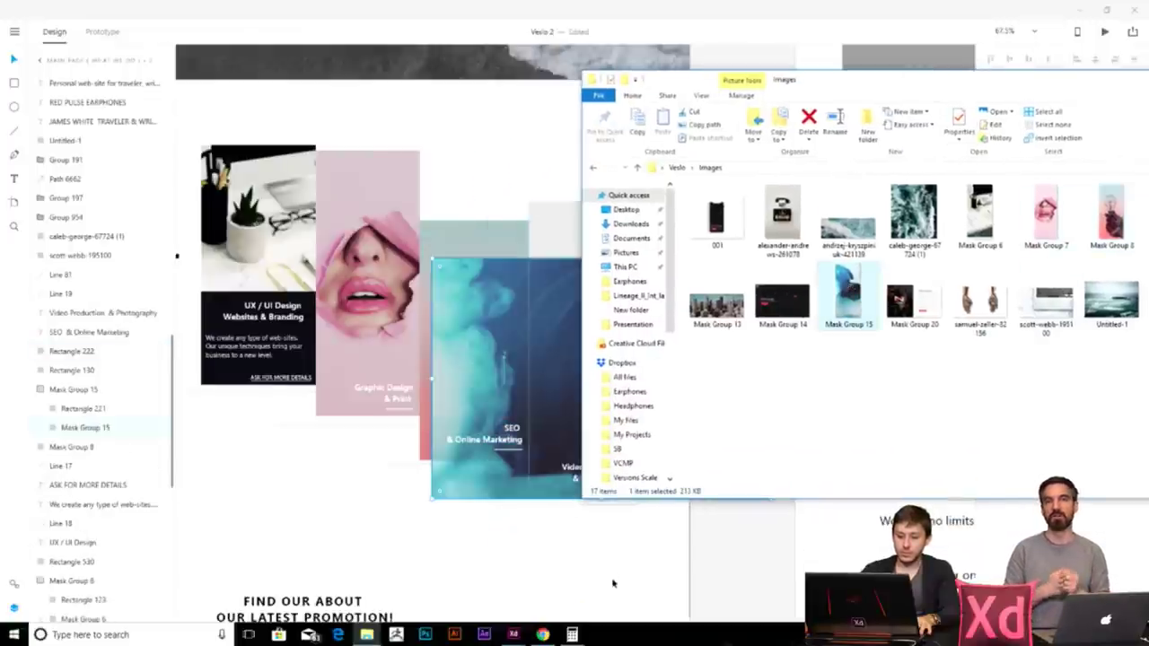
left_click(565, 563)
key("ctrl+z")
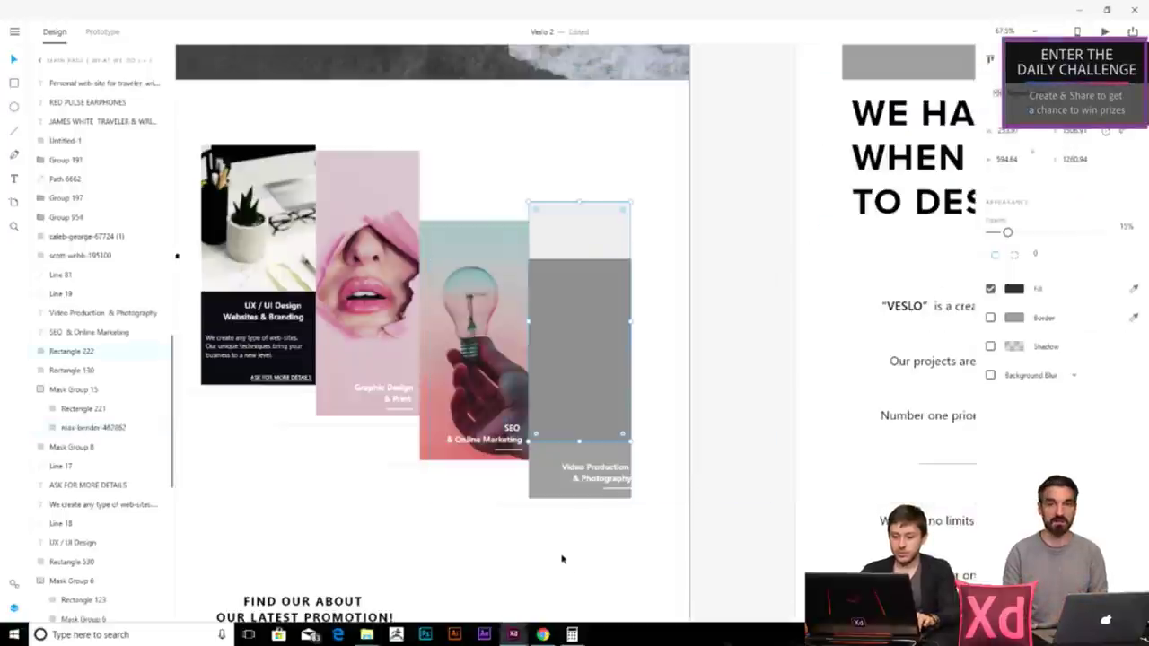
- Delete the leftover wide grey rectangle from the Video Production card
right_click(628, 323)
left_click(668, 256)
left_click(552, 476)
left_click(743, 535)
left_click(671, 464)
key("Delete")
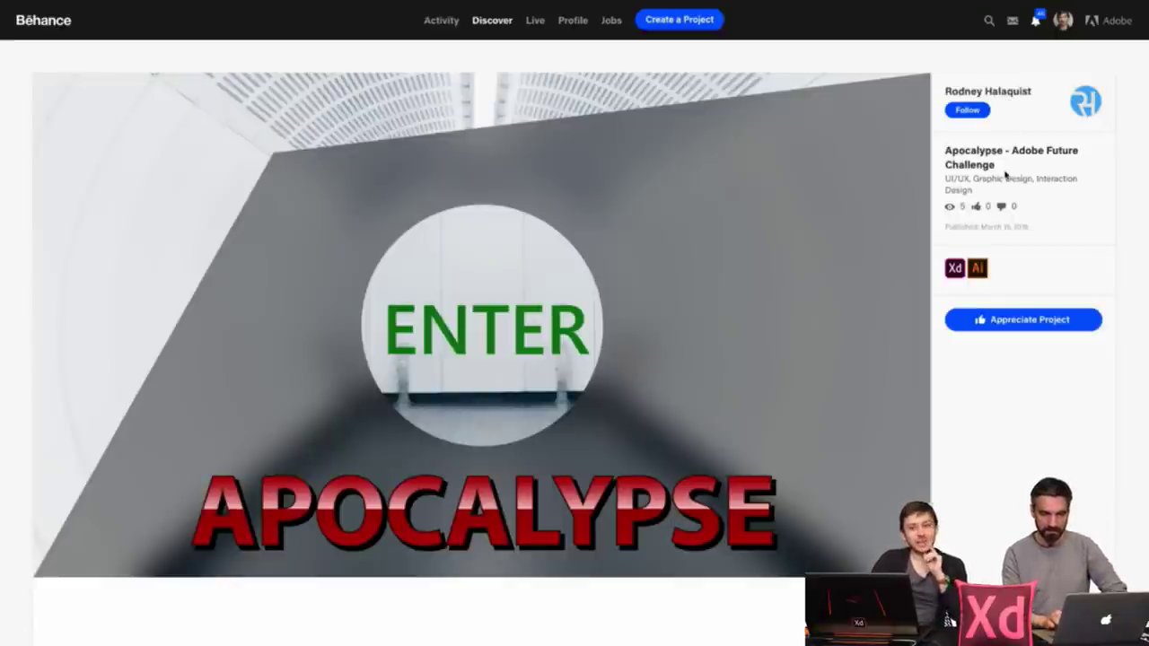
- Step through the Apocalypse prototype via ENTER, Accept, YES, CONTINUE and EXIT
left_click(576, 334)
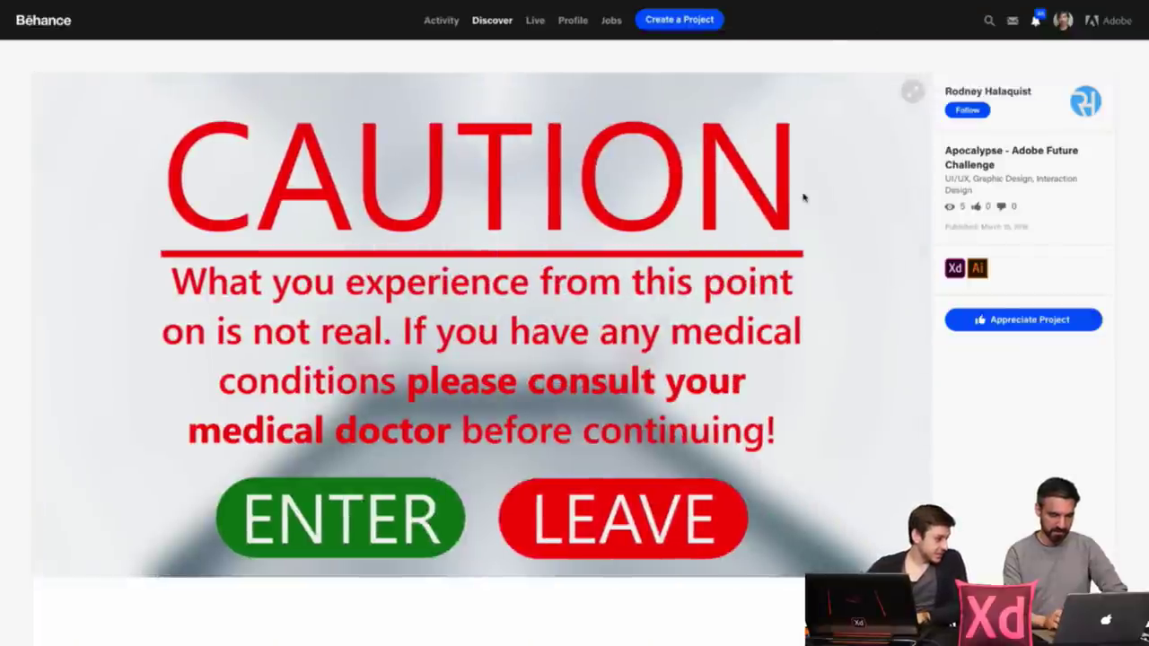
left_click(435, 521)
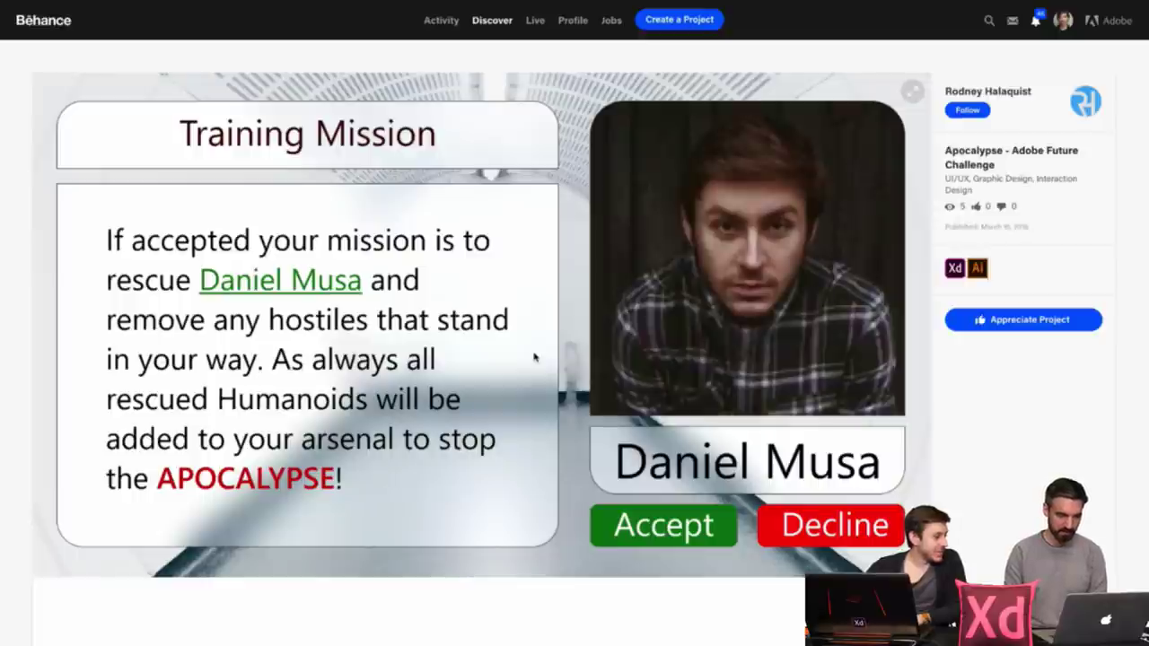
left_click(697, 527)
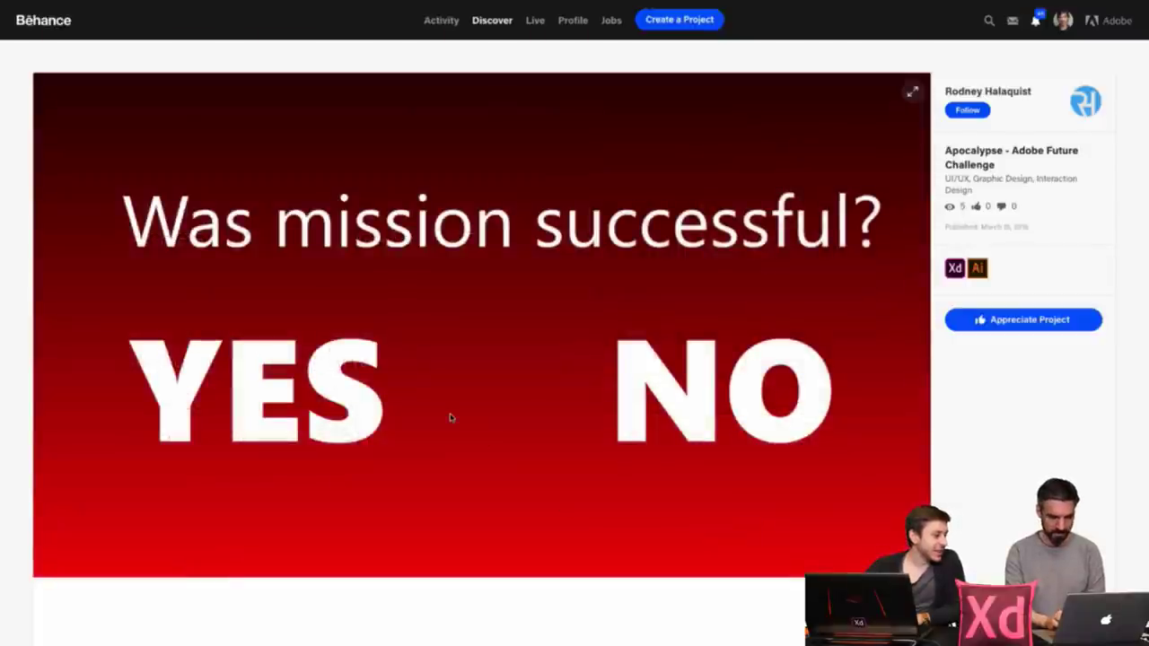
left_click(356, 403)
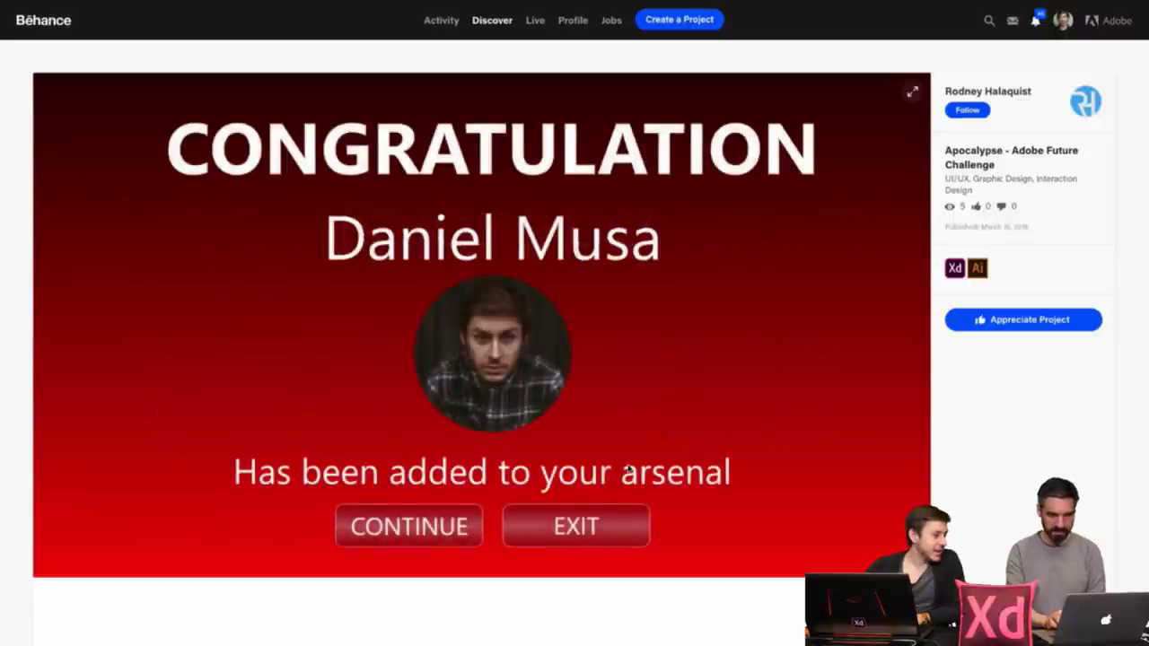
left_click(449, 542)
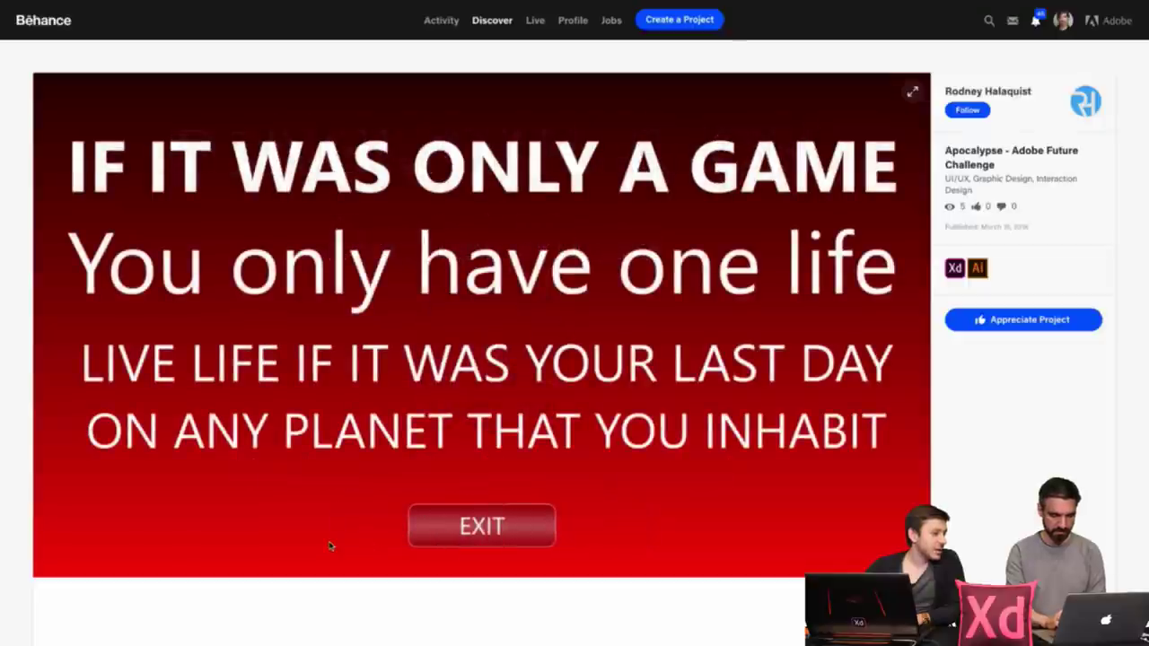
left_click(517, 532)
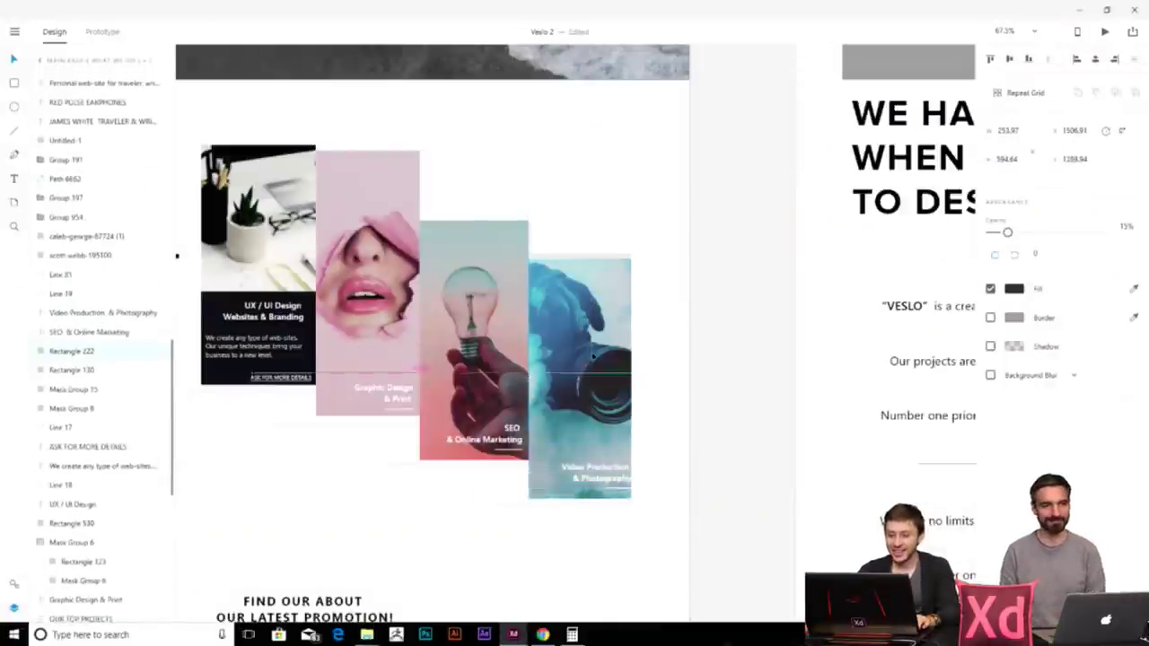
- Inspect the camera card and the services repeat grid on the homepage
left_click(593, 359)
left_click(605, 572)
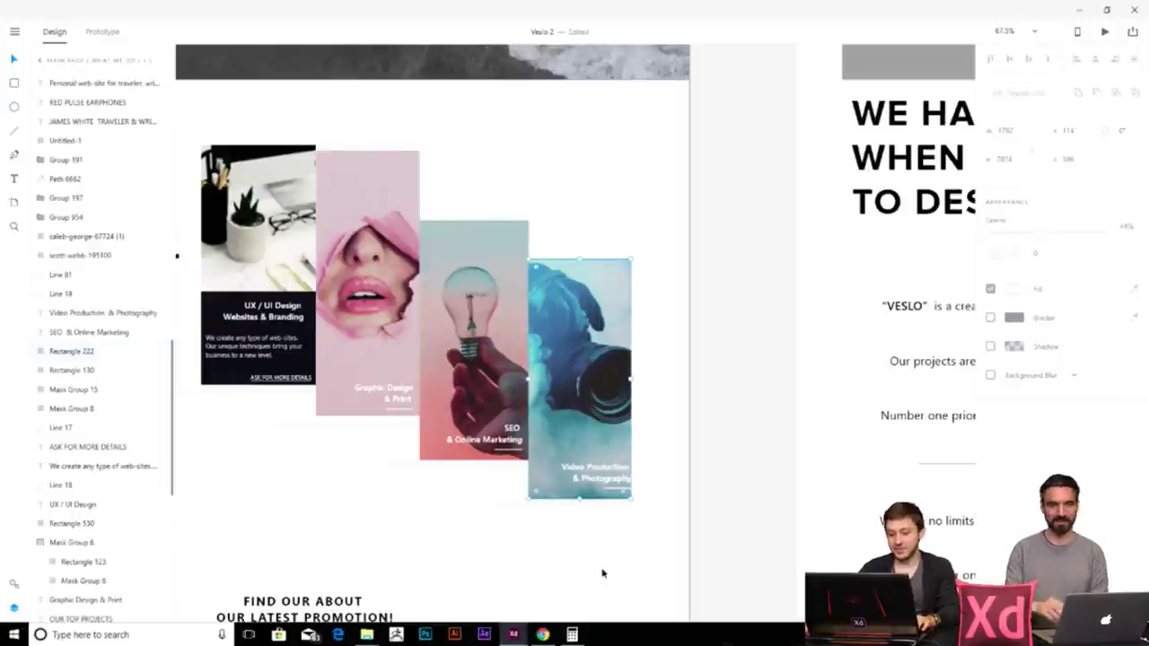
scroll(533, 544, "down", 3)
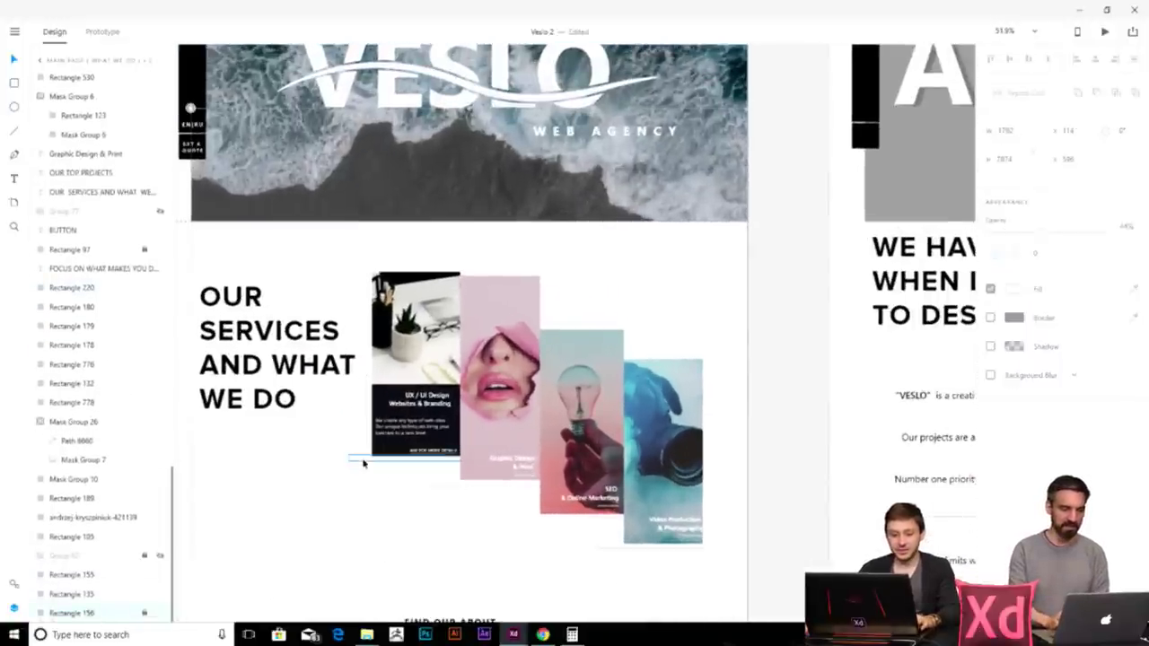
left_click(364, 462)
scroll(504, 375, "up", 5)
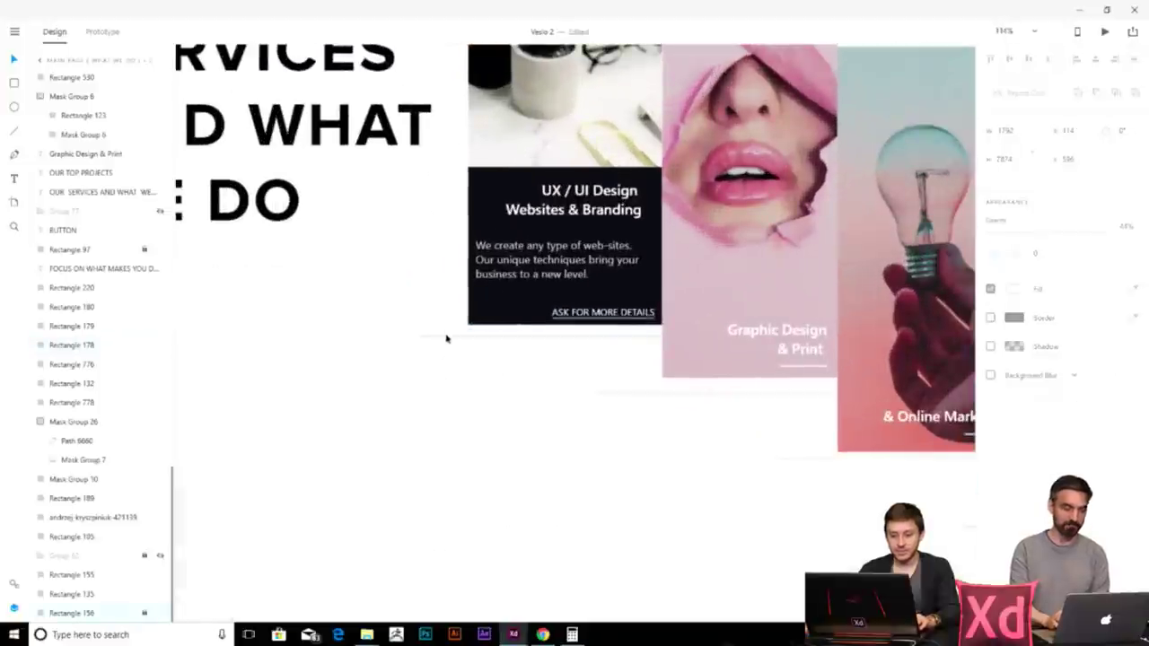
left_click(416, 453)
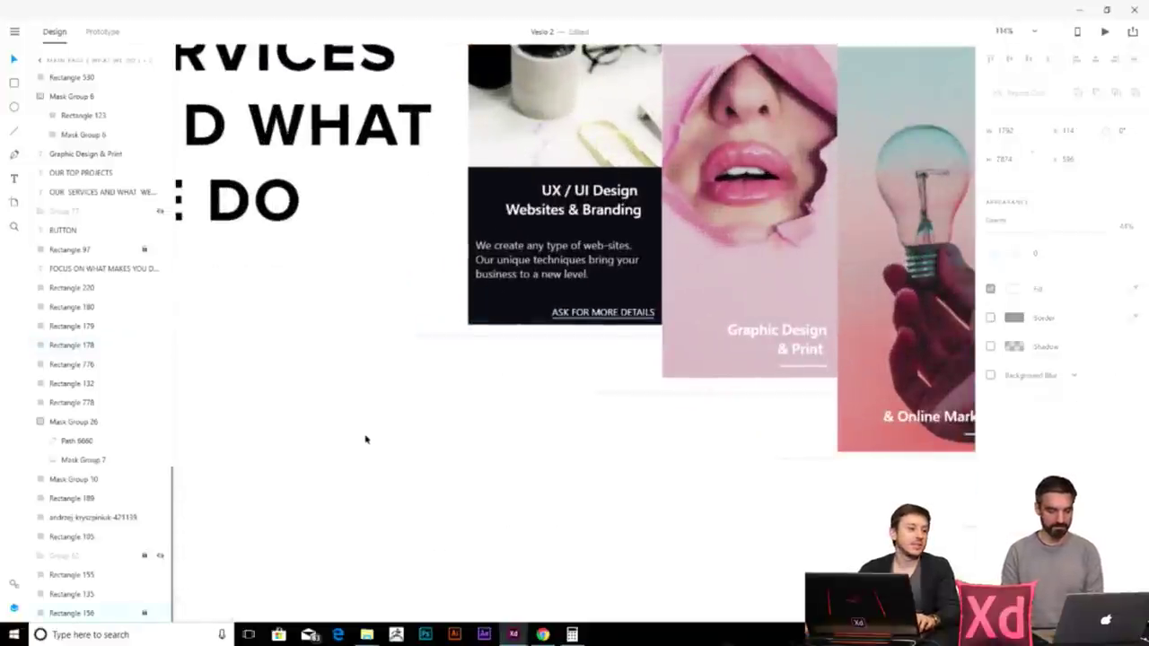
- Navigate to the CTA artboard showing normal and active SUBMIT button states
scroll(386, 415, "down", 2)
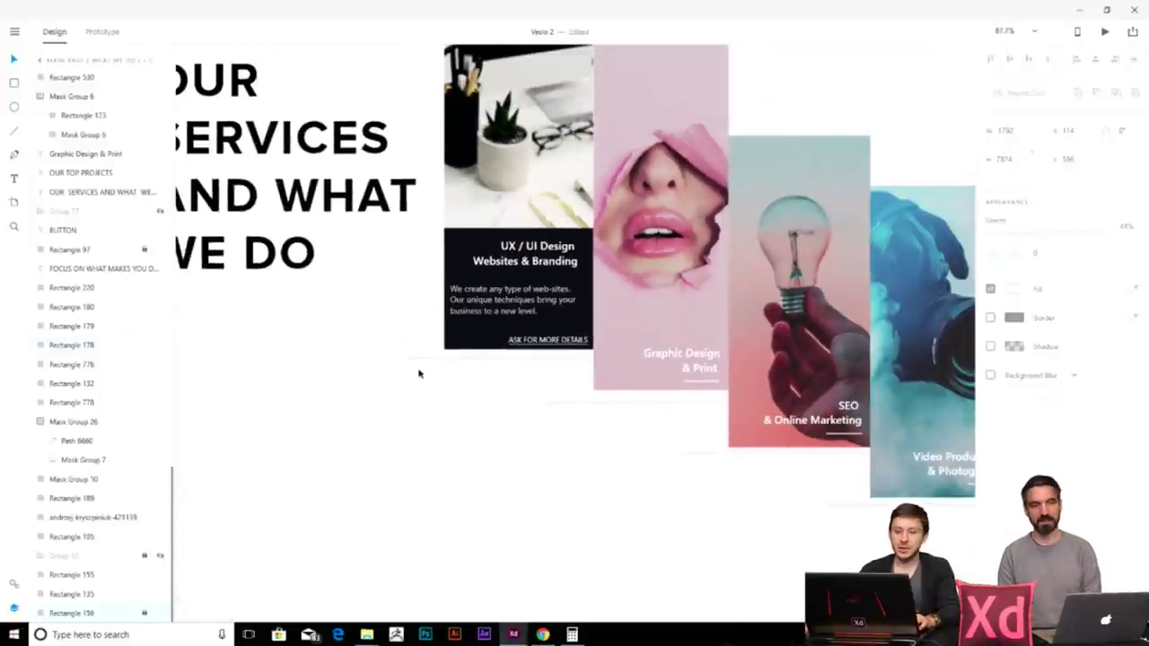
scroll(417, 374, "down", 3)
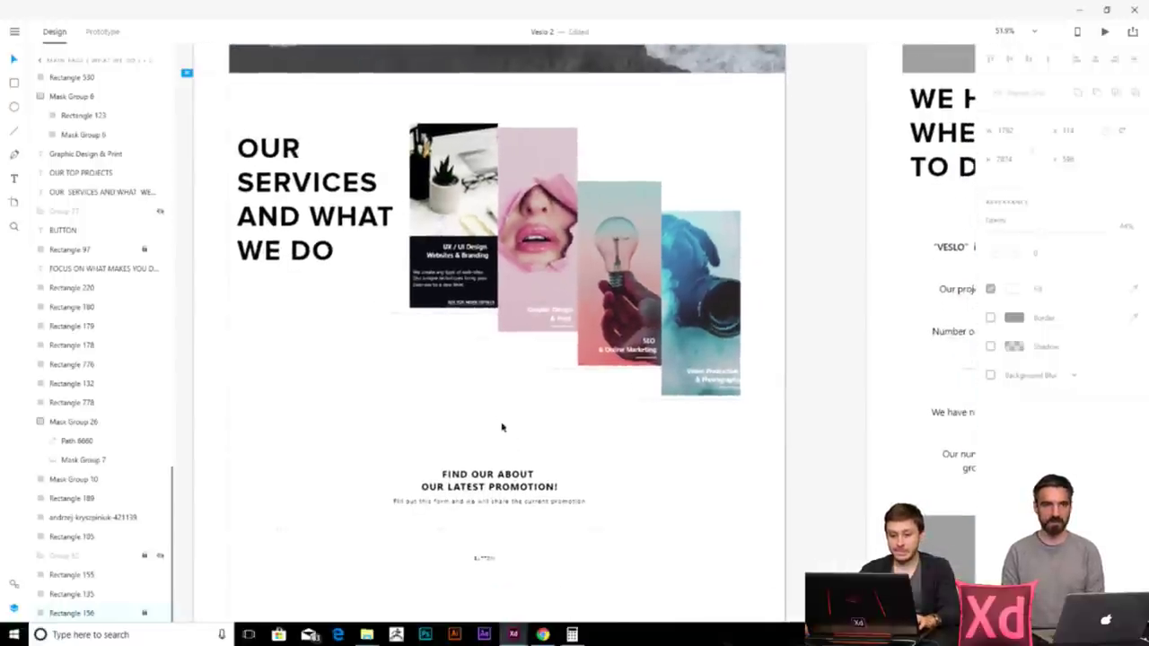
scroll(502, 413, "down", 2)
scroll(502, 469, "up", 3)
scroll(297, 243, "down", 5)
scroll(723, 244, "right", 5)
scroll(670, 330, "up", 3)
scroll(507, 260, "up", 8)
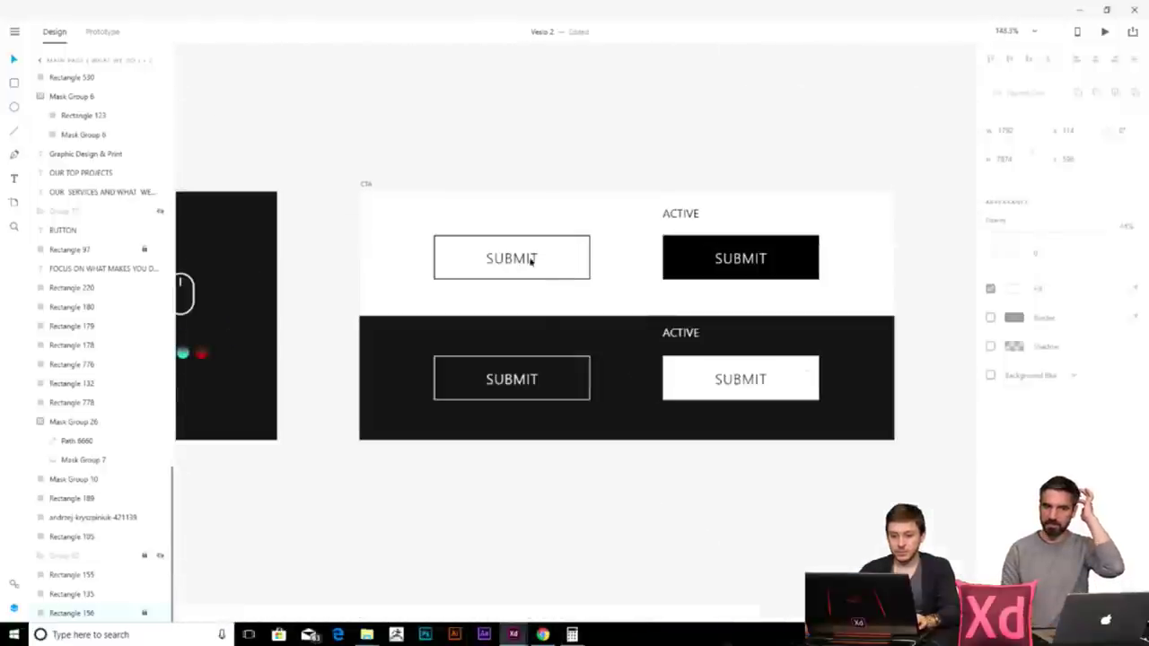
- Copy the outlined SUBMIT button and place it under the OUR SERVICES AND WHAT WE DO heading
left_click(544, 266)
left_click(549, 293)
left_click(446, 240)
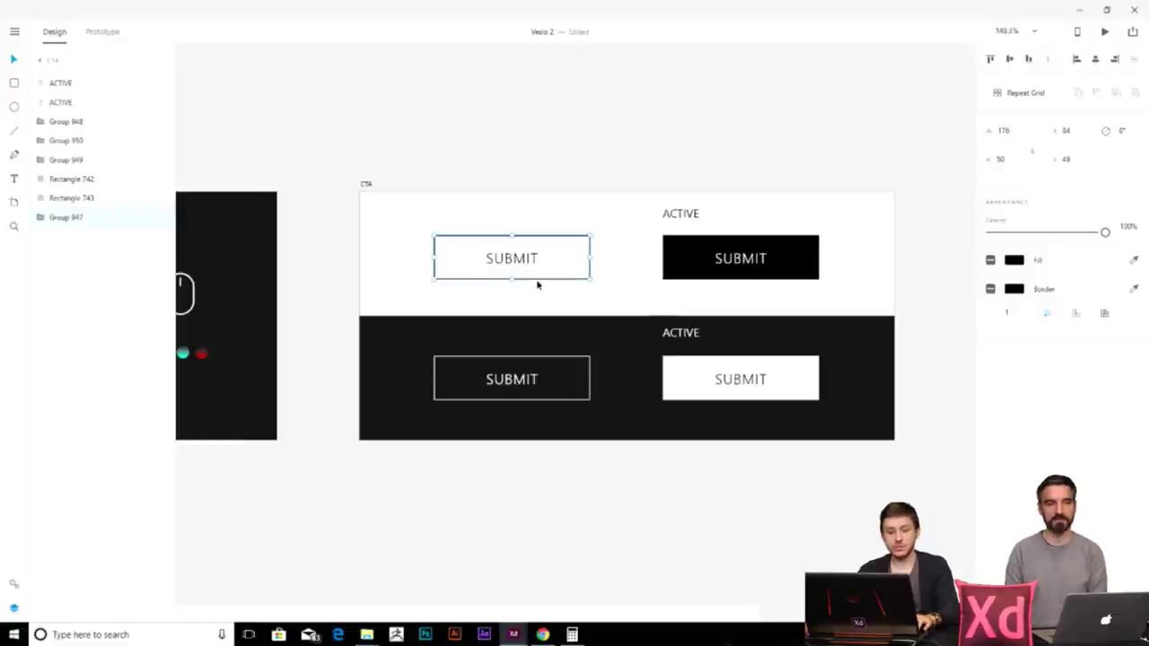
scroll(538, 288, "down", 10)
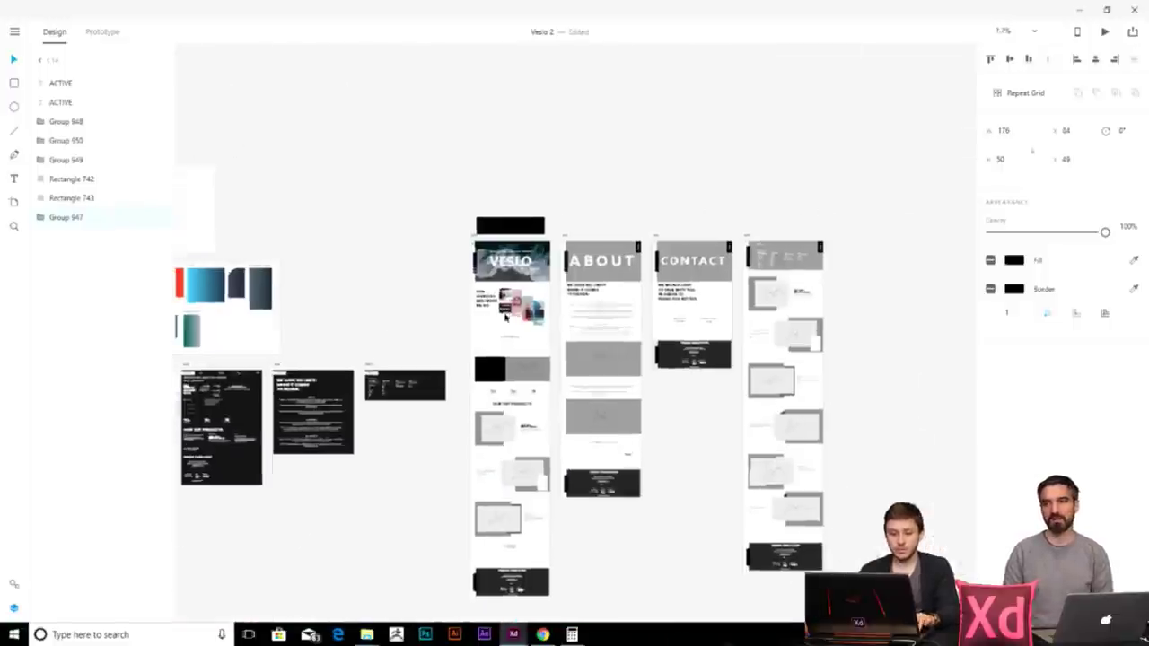
scroll(505, 316, "up", 5)
left_click_drag(565, 336, 382, 271)
scroll(485, 325, "up", 4)
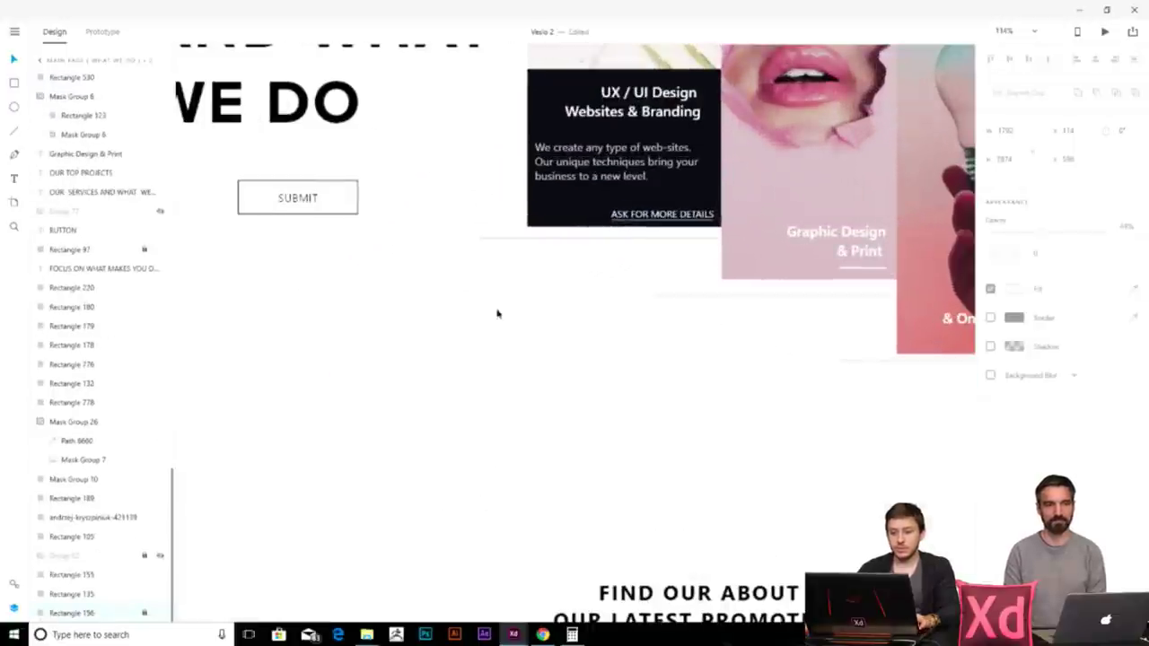
left_click_drag(513, 230, 549, 400)
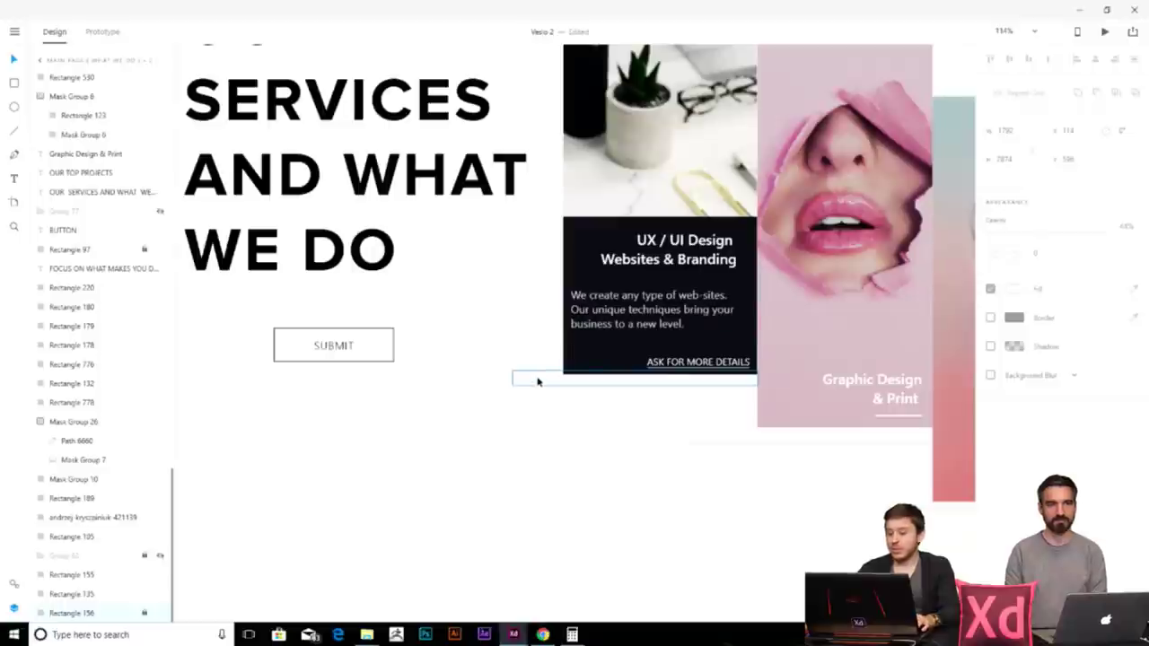
left_click(538, 385)
left_click_drag(538, 385, 415, 495)
key("ctrl+z")
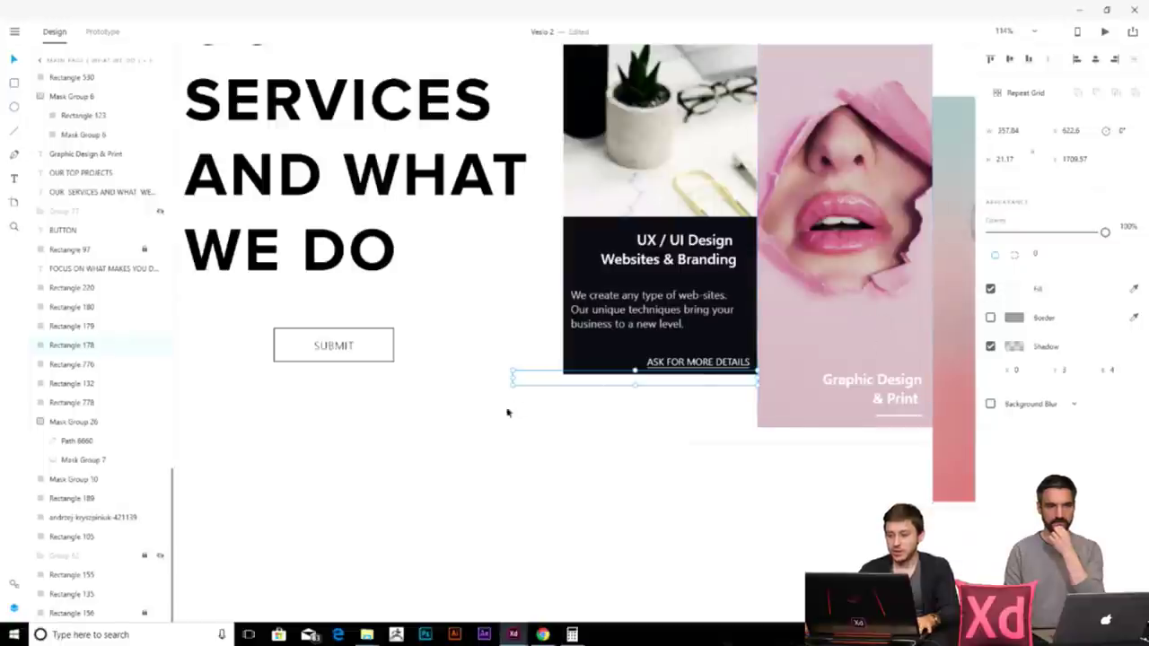
scroll(408, 434, "down", 5)
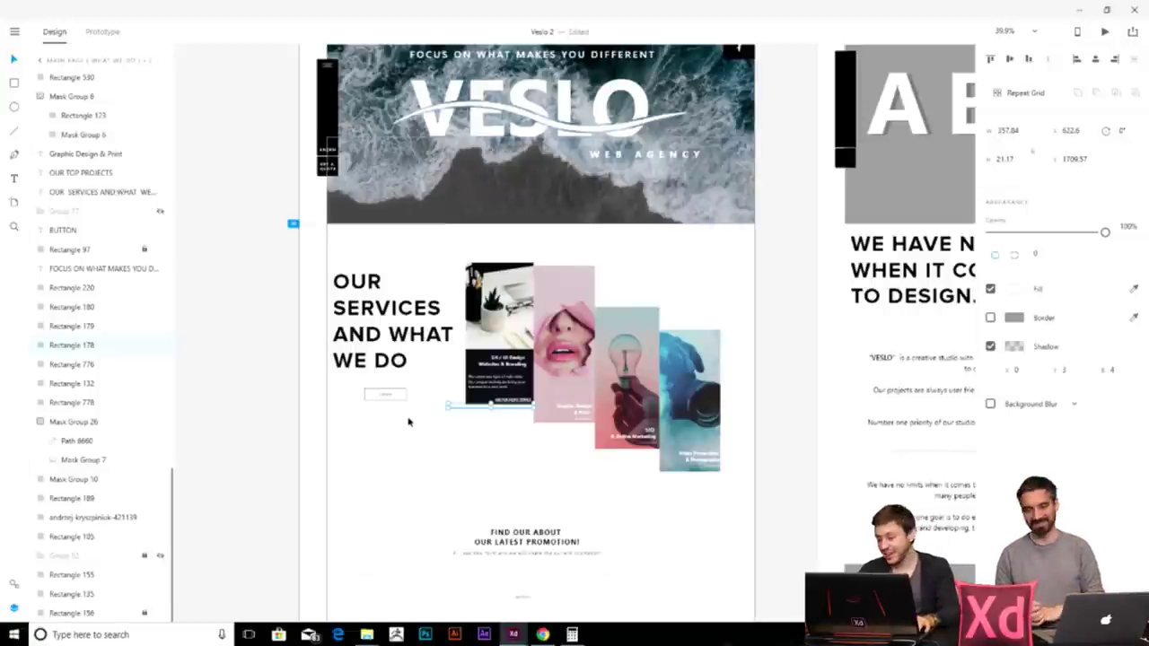
scroll(411, 422, "up", 4)
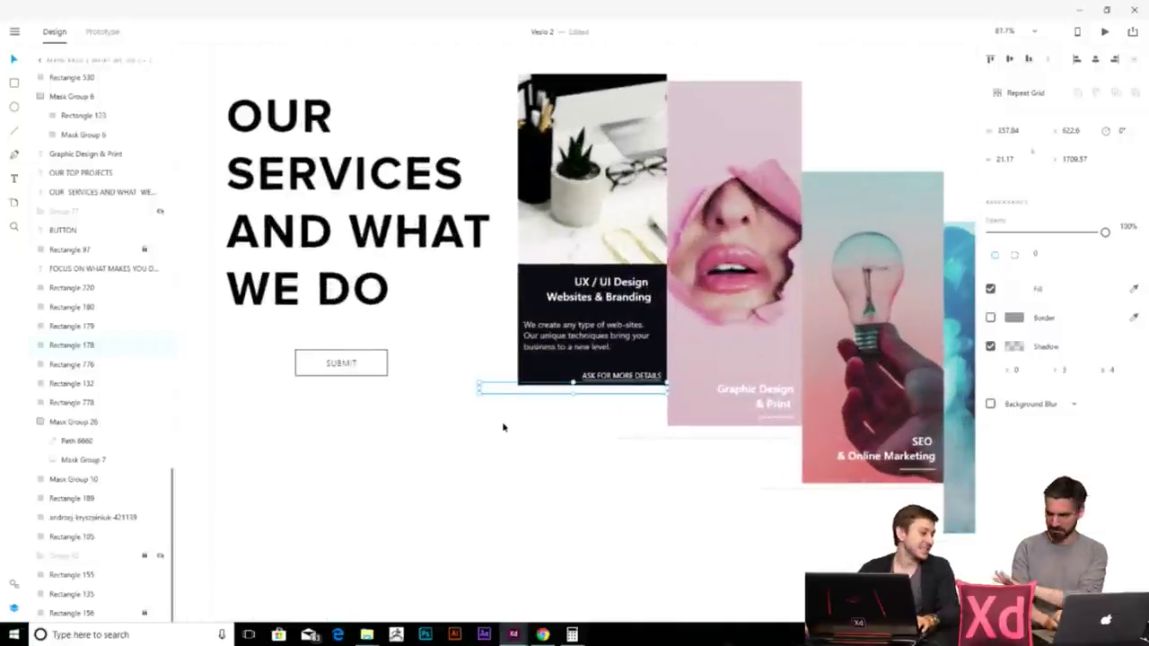
left_click(523, 411)
left_click(500, 389)
left_click(484, 413)
left_click(482, 389)
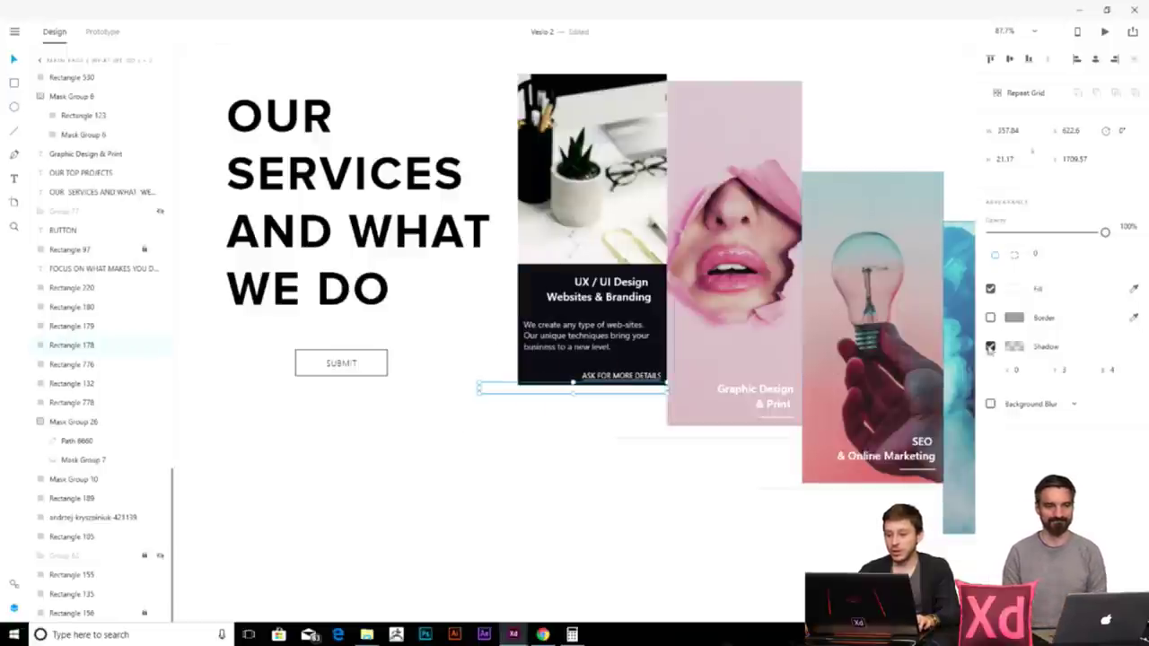
scroll(429, 429, "up", 5)
scroll(633, 398, "up", 6)
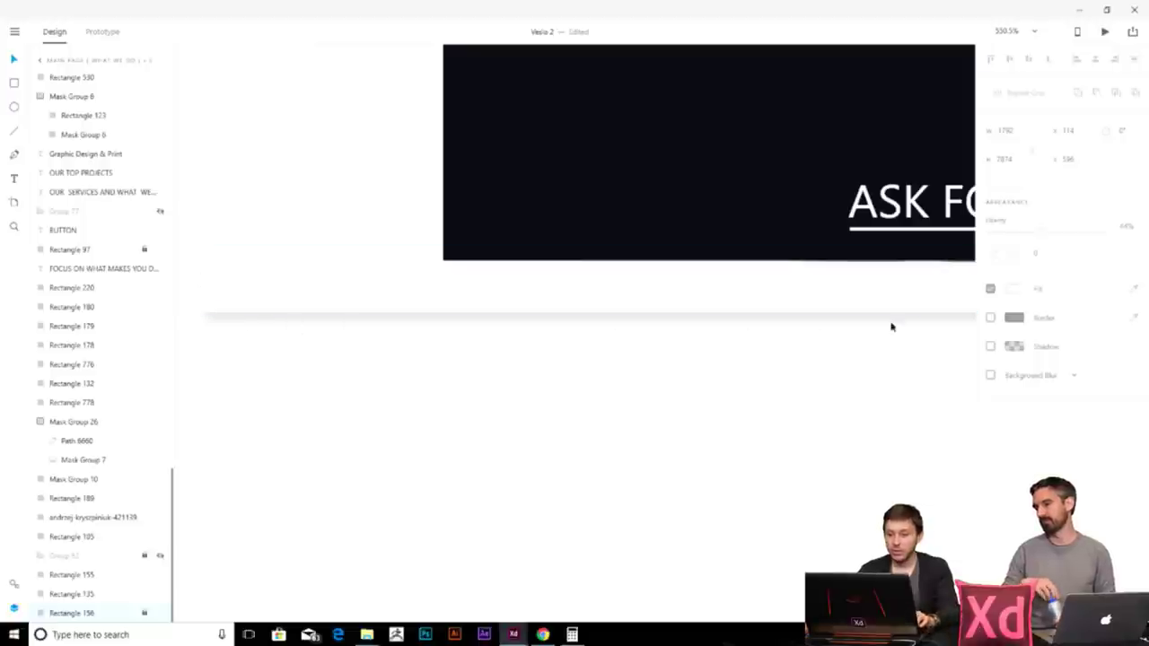
- Draw a line underline beneath the Name field of the promotion form
scroll(588, 407, "down", 10)
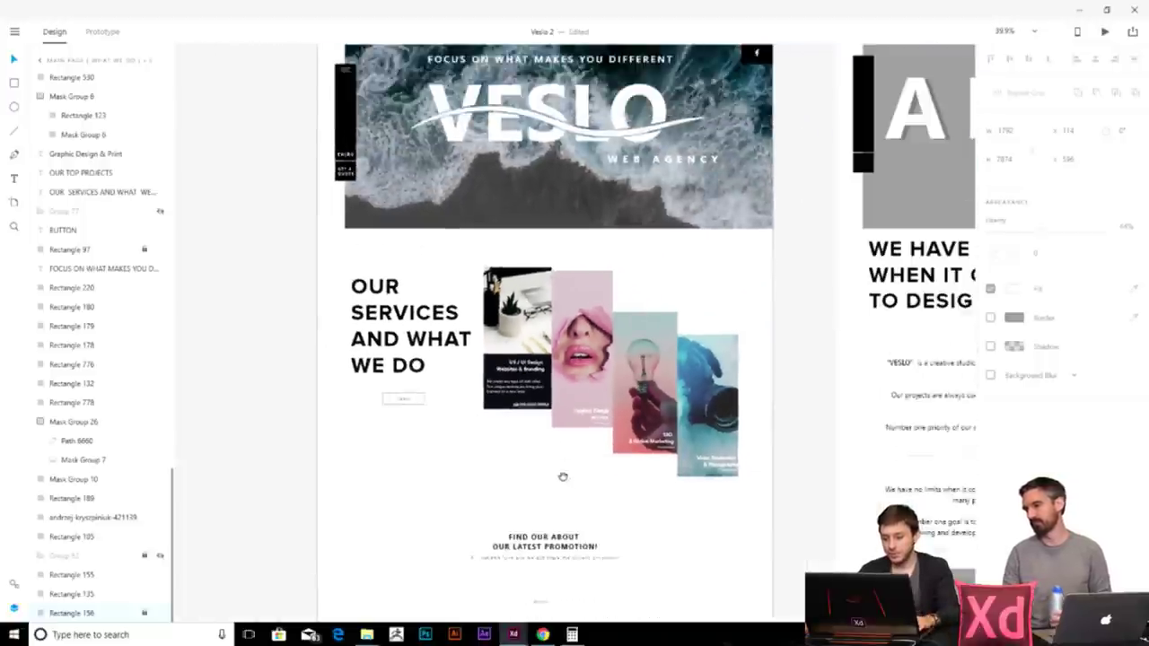
scroll(461, 350, "up", 3)
scroll(539, 326, "down", 5)
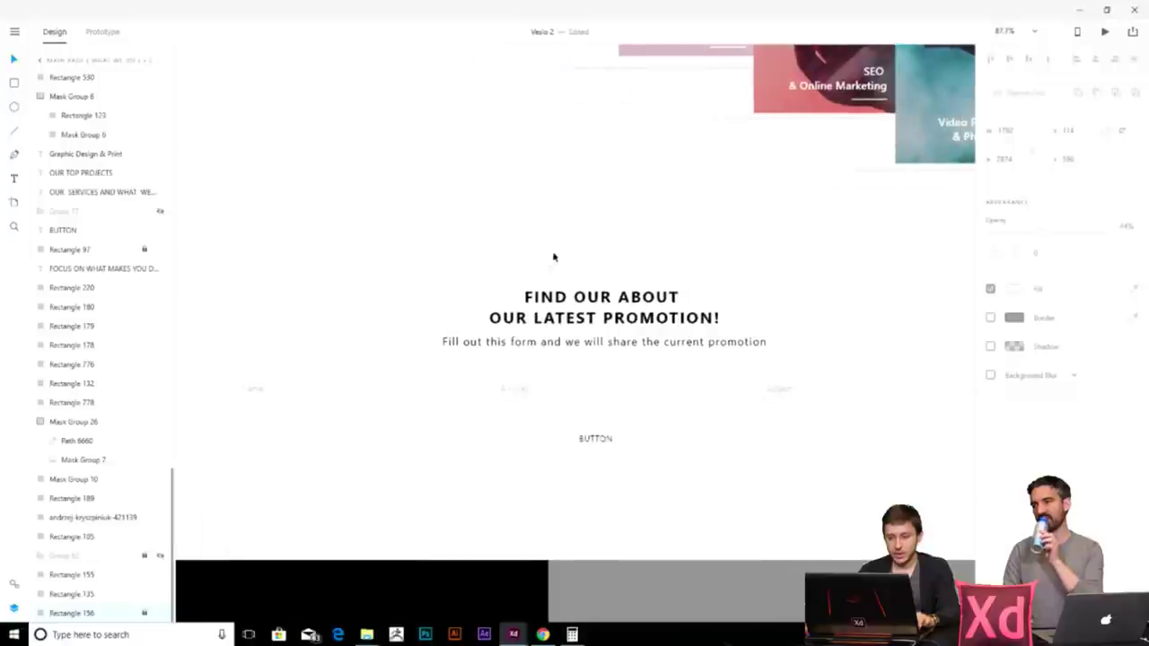
scroll(532, 272, "down", 3)
scroll(395, 329, "up", 3)
scroll(315, 357, "down", 5)
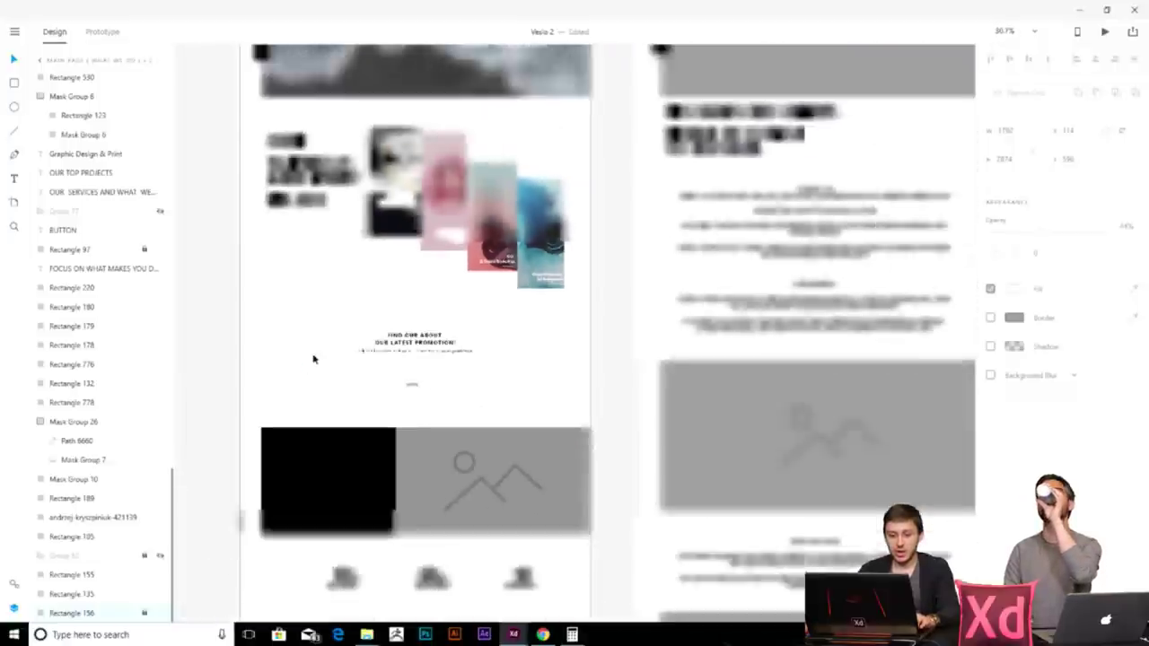
scroll(305, 366, "down", 2)
scroll(364, 400, "up", 6)
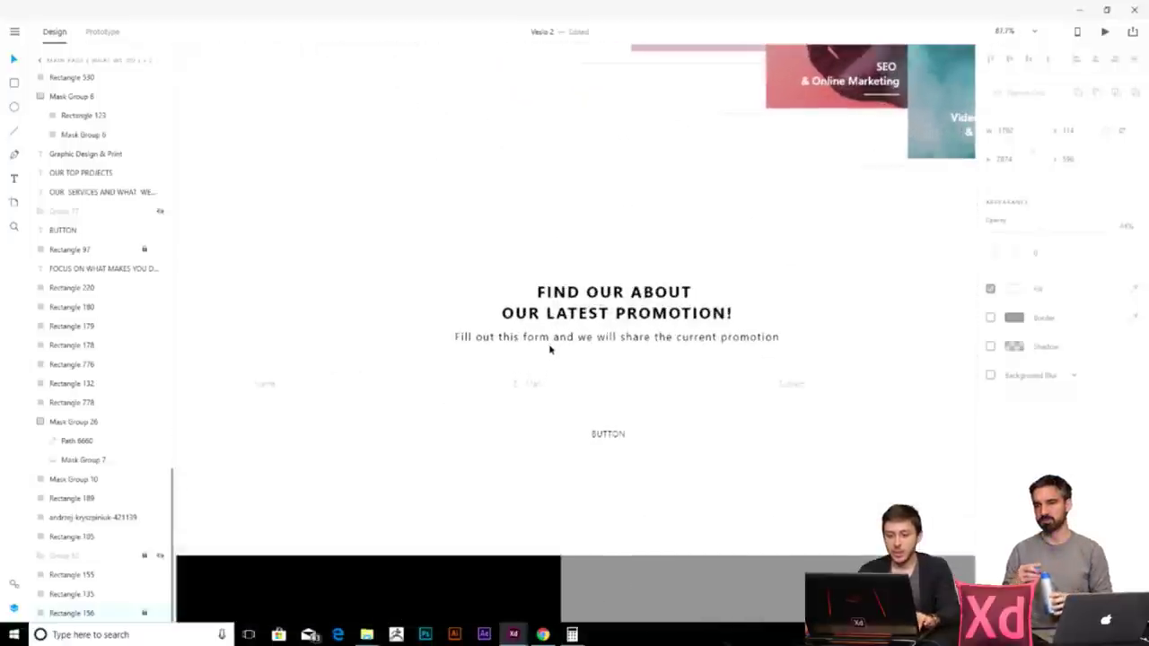
left_click_drag(349, 321, 394, 288)
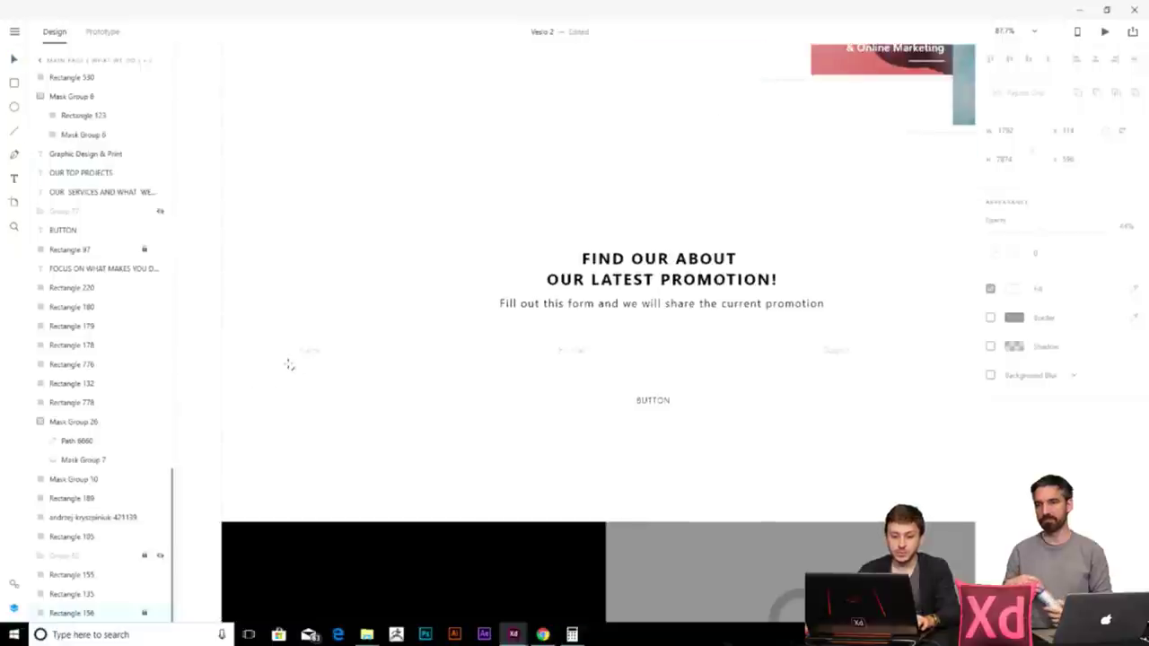
left_click_drag(301, 368, 467, 366)
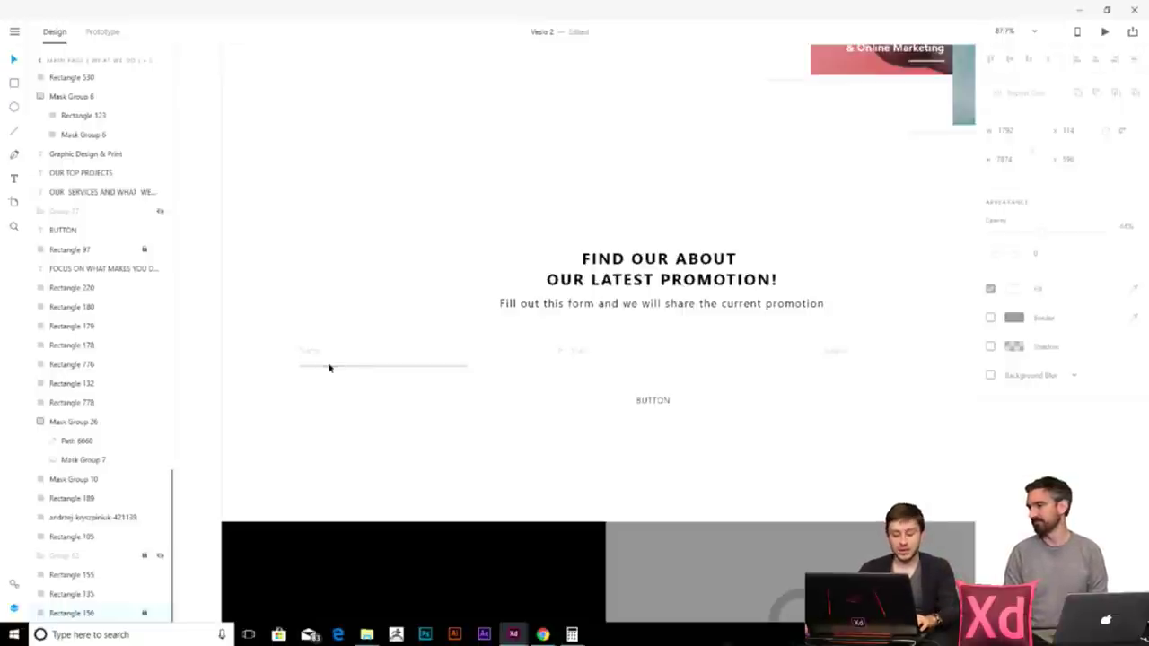
- Copy the underline under E-Mail, lengthen it, and set all three underlines' border to black
left_click_drag(321, 368, 583, 386)
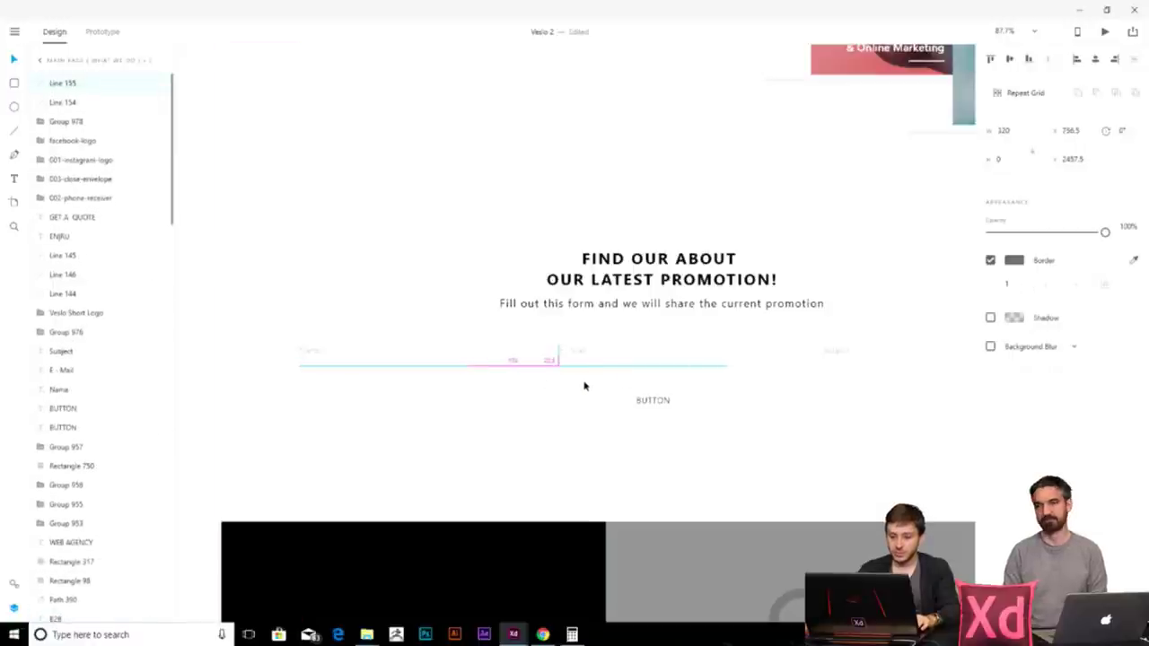
scroll(653, 422, "right", 2)
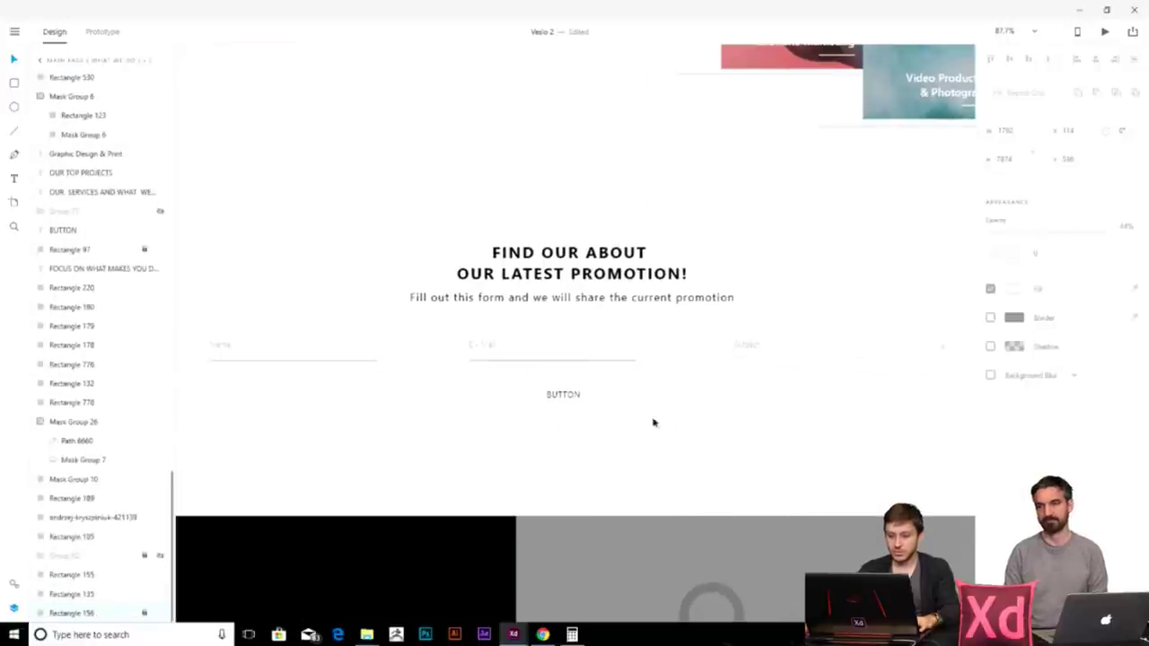
left_click(582, 363)
left_click_drag(637, 361, 846, 369)
left_click_drag(721, 395, 318, 367)
left_click(1013, 260)
left_click(863, 329)
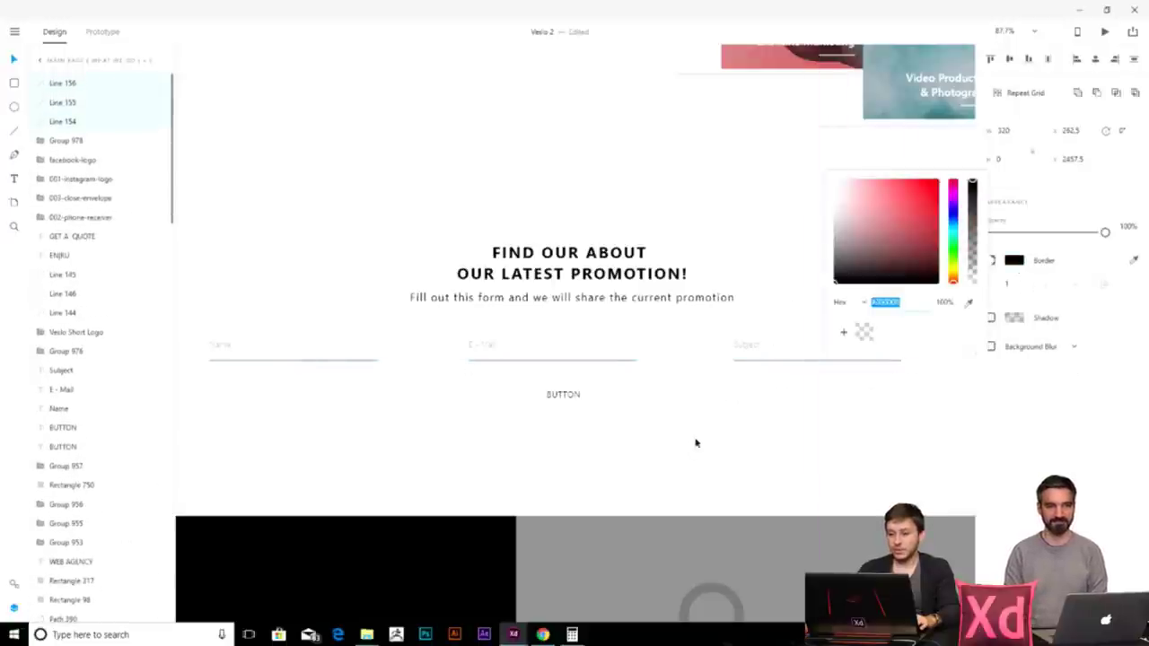
left_click(728, 403)
- Delete the placeholder BUTTON text
left_click(574, 397)
key("Delete")
scroll(567, 398, "down", 4)
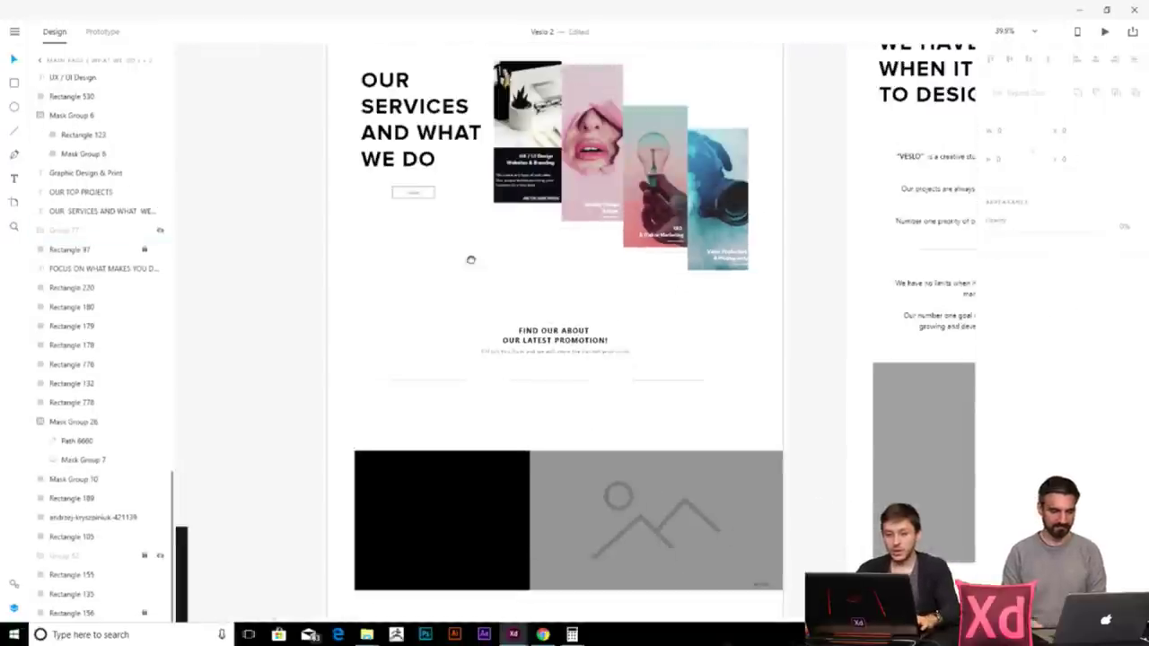
- Duplicate the SUBMIT button and centre the copy below the promotion form
scroll(425, 210, "up", 5)
left_click(425, 210)
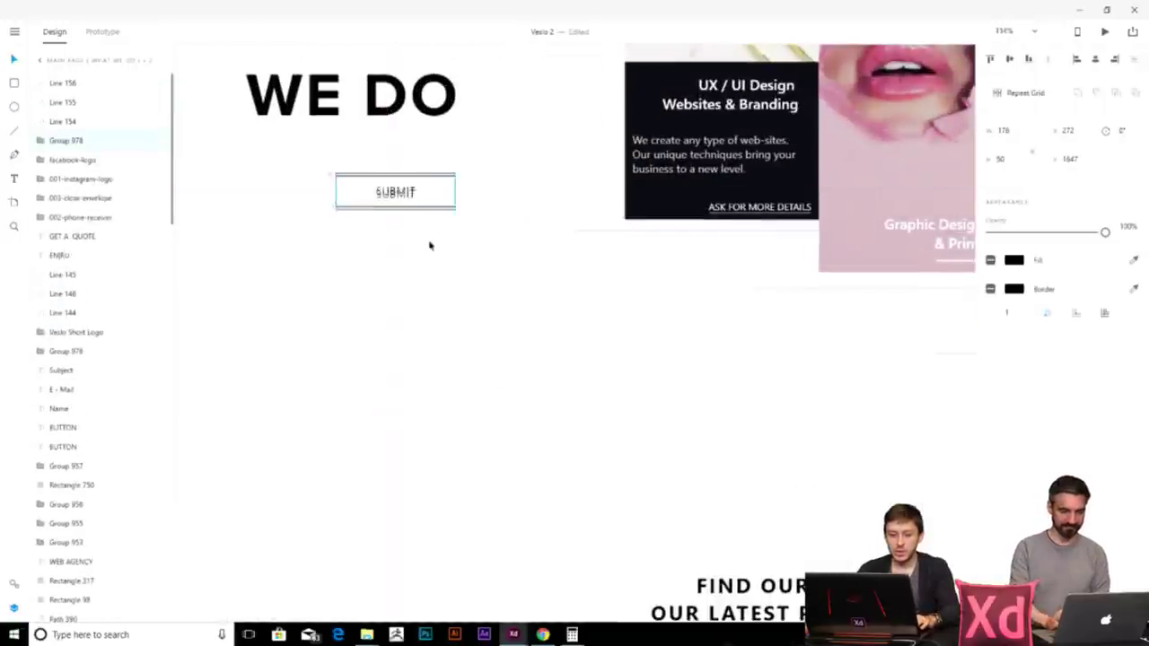
left_click_drag(429, 213, 429, 472)
scroll(574, 503, "down", 3)
left_click(336, 176)
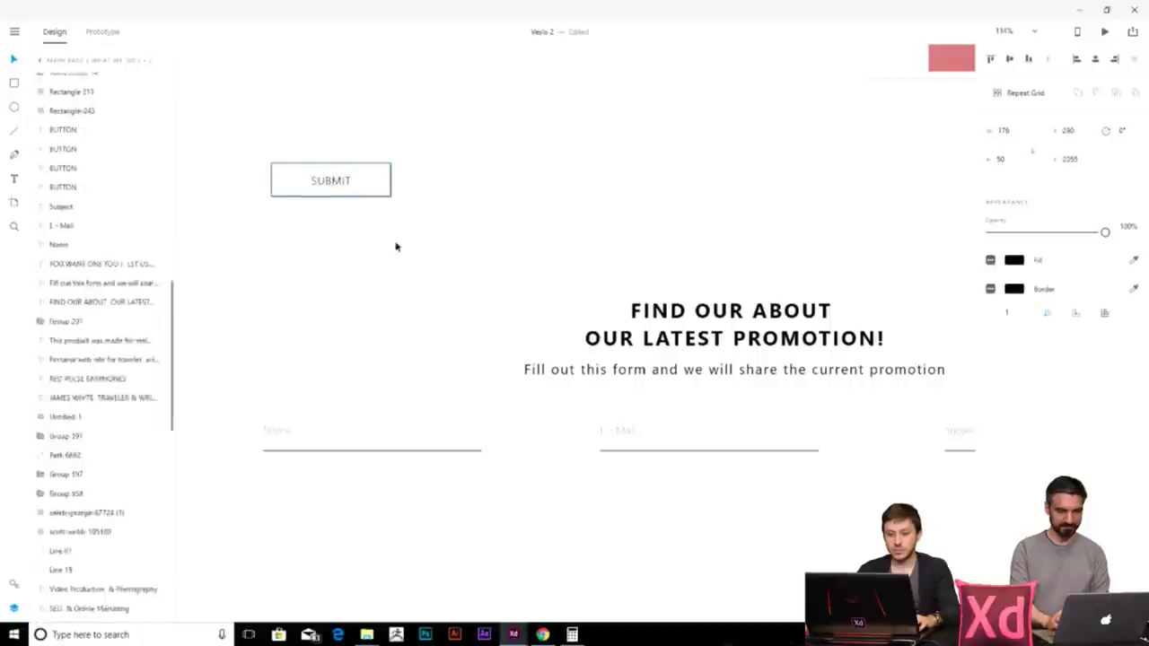
left_click_drag(330, 179, 690, 520)
scroll(607, 366, "down", 3)
scroll(554, 359, "down", 3)
left_click_drag(542, 353, 557, 349)
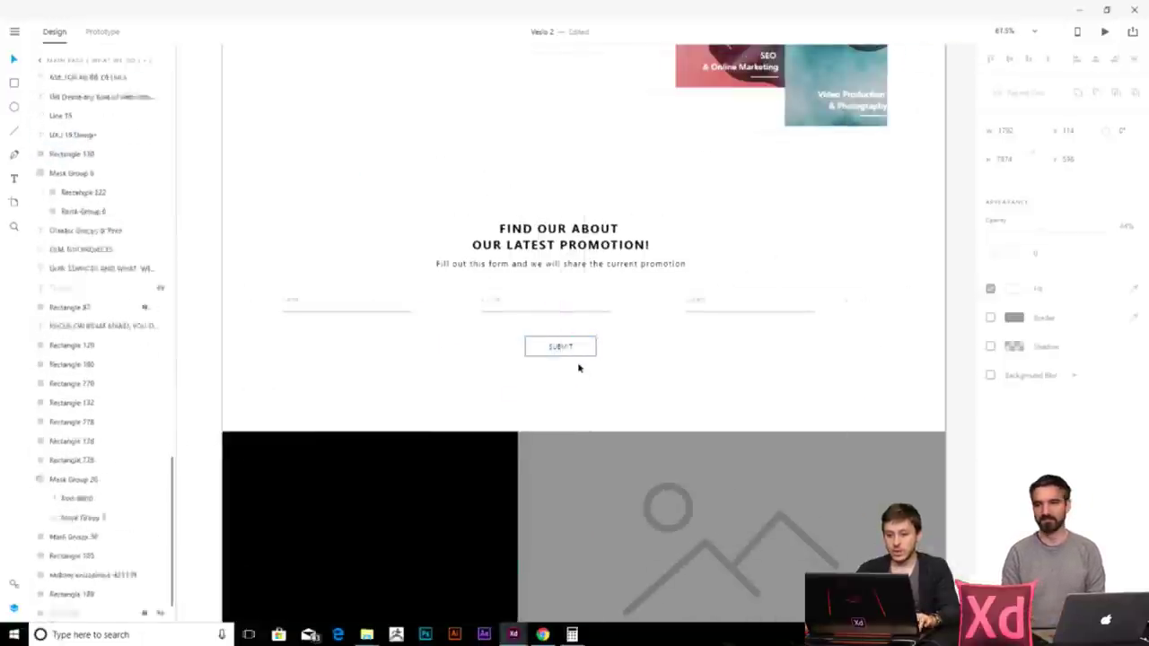
scroll(580, 366, "up", 3)
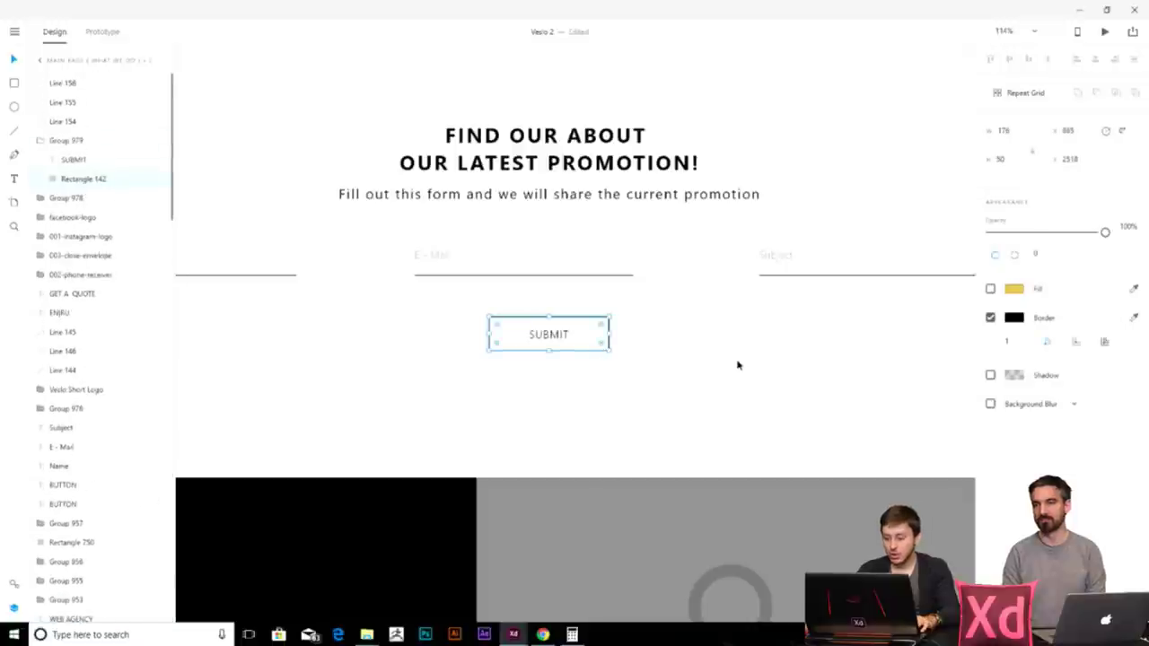
scroll(741, 364, "down", 3)
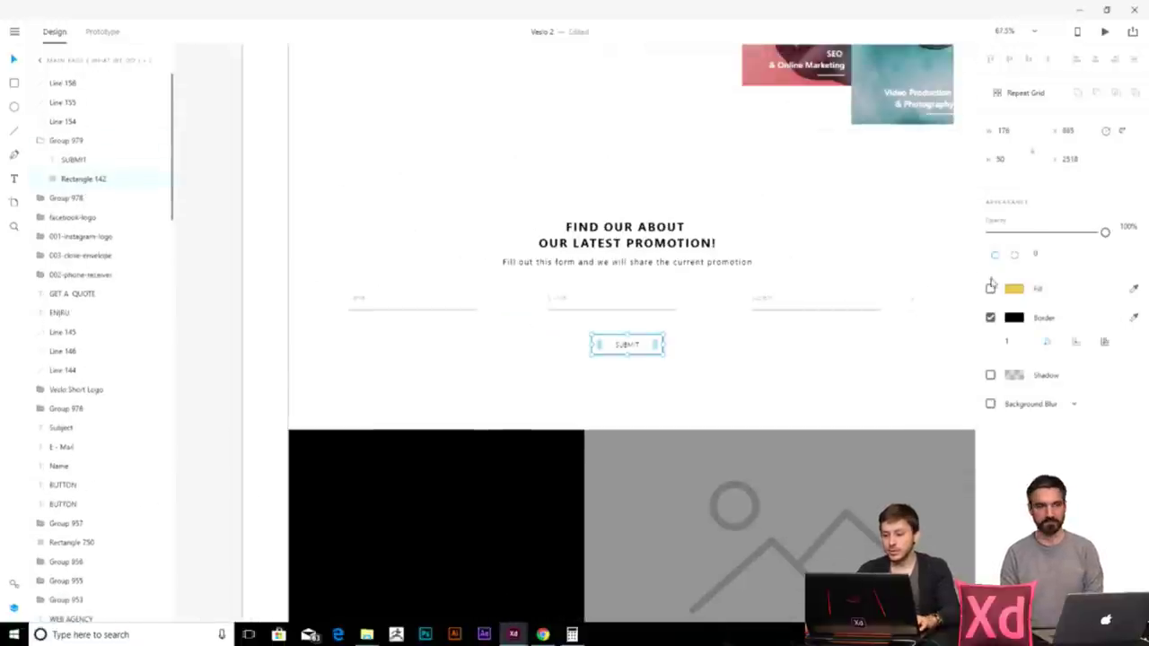
scroll(653, 359, "up", 5)
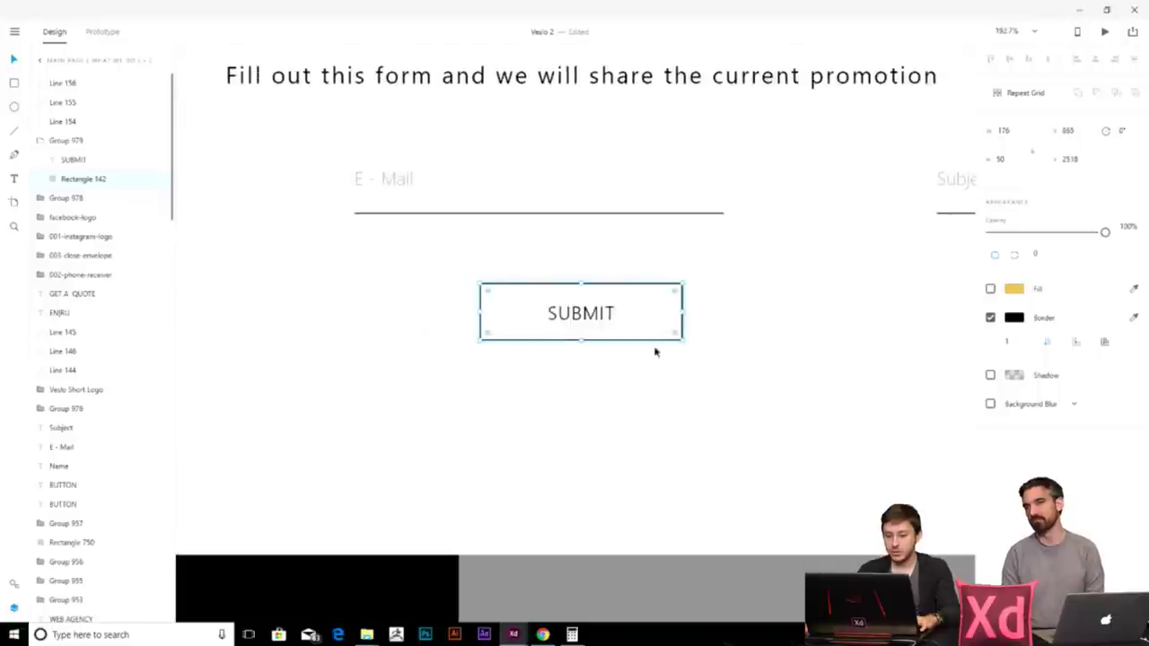
- Give the button rectangle a black fill and make its SUBMIT text white
left_click(990, 289)
left_click(1014, 289)
left_click(843, 319)
left_click(691, 415)
left_click(583, 315)
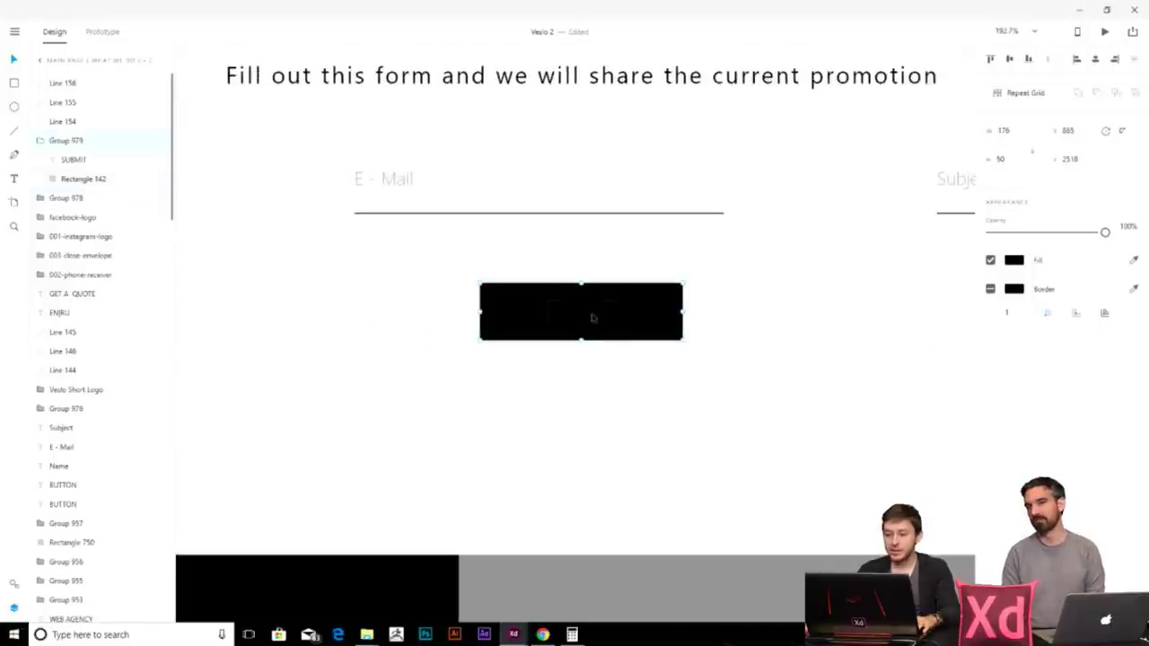
double_click(583, 316)
left_click(1014, 411)
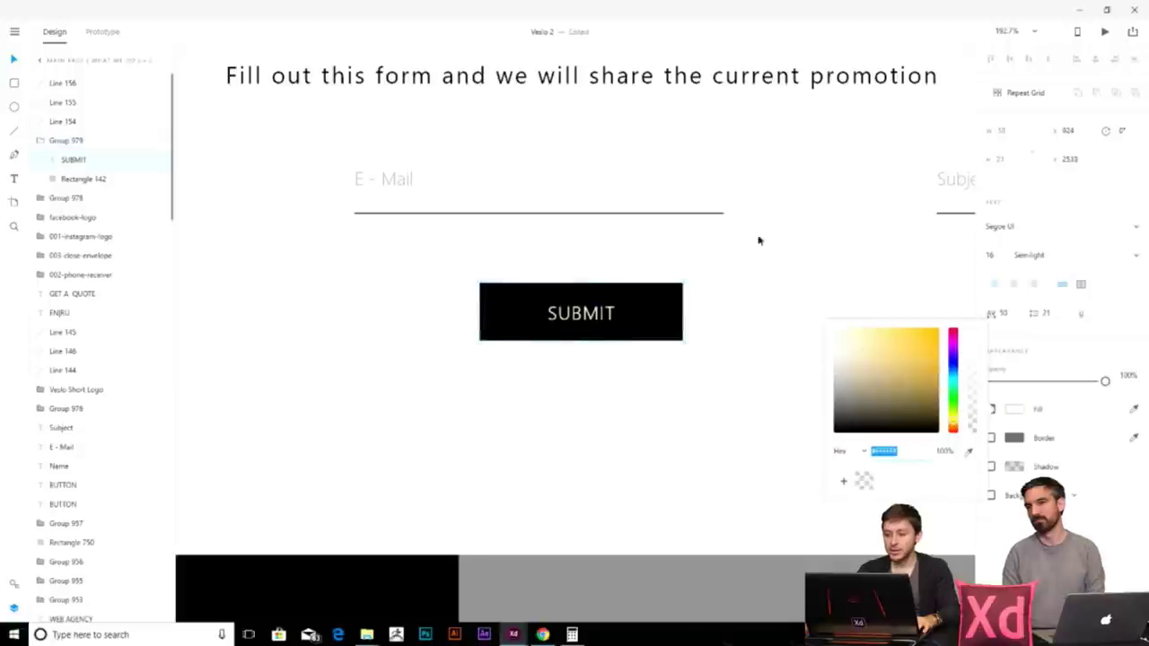
left_click(817, 269)
scroll(813, 267, "down", 5)
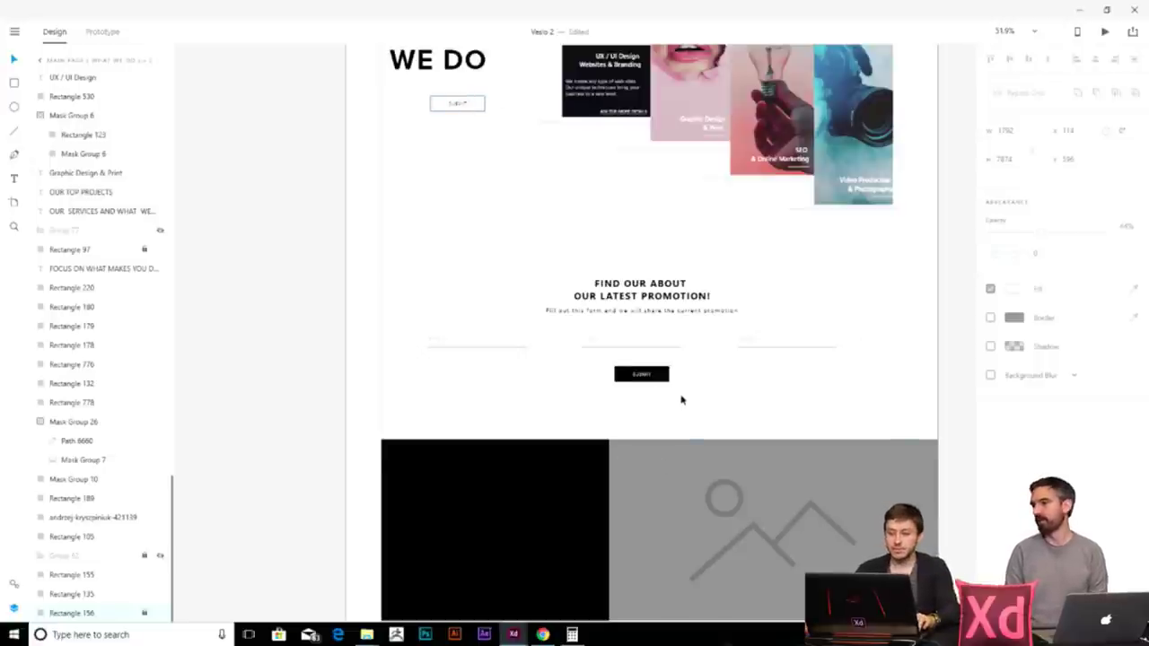
scroll(681, 400, "up", 5)
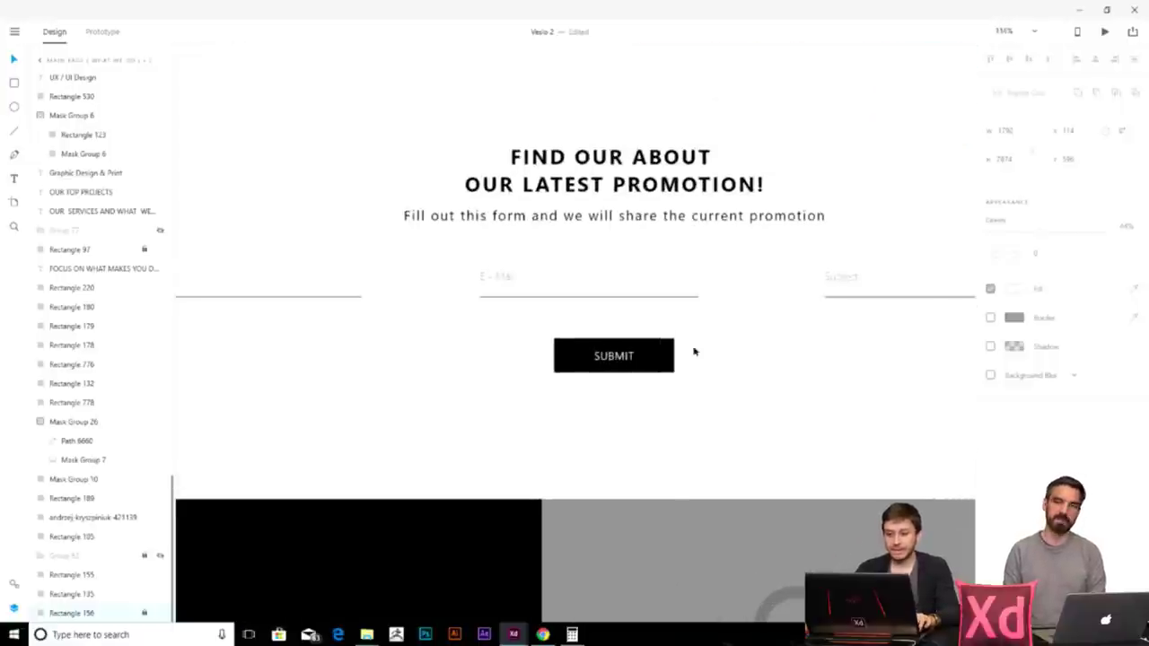
scroll(696, 350, "down", 5)
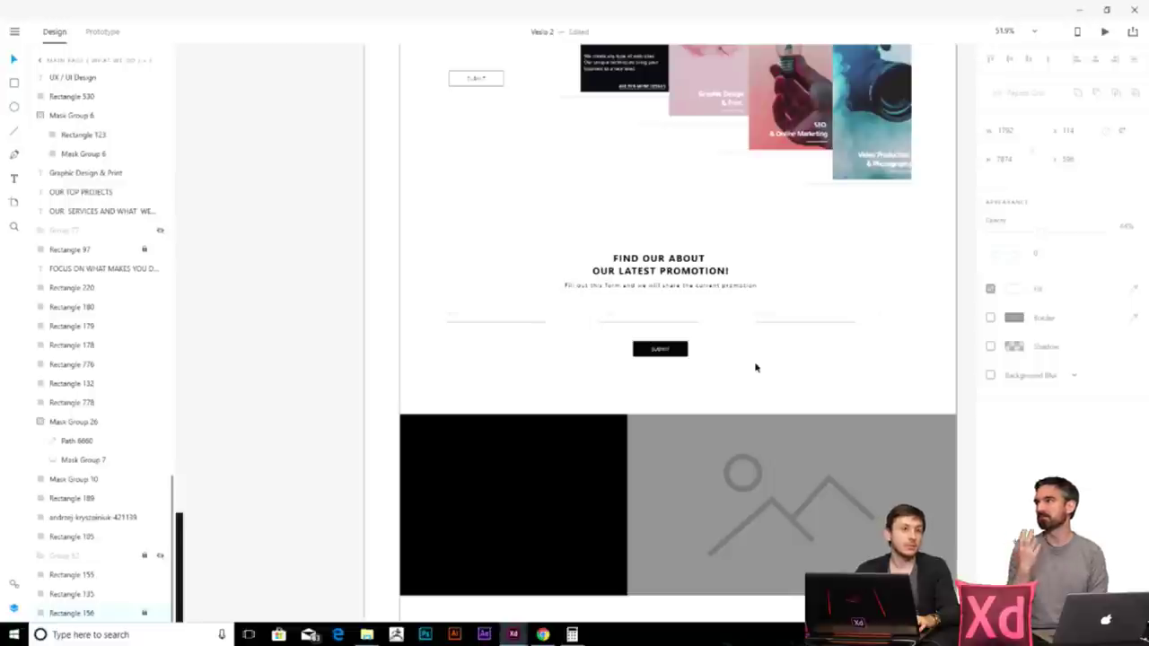
scroll(759, 366, "up", 3)
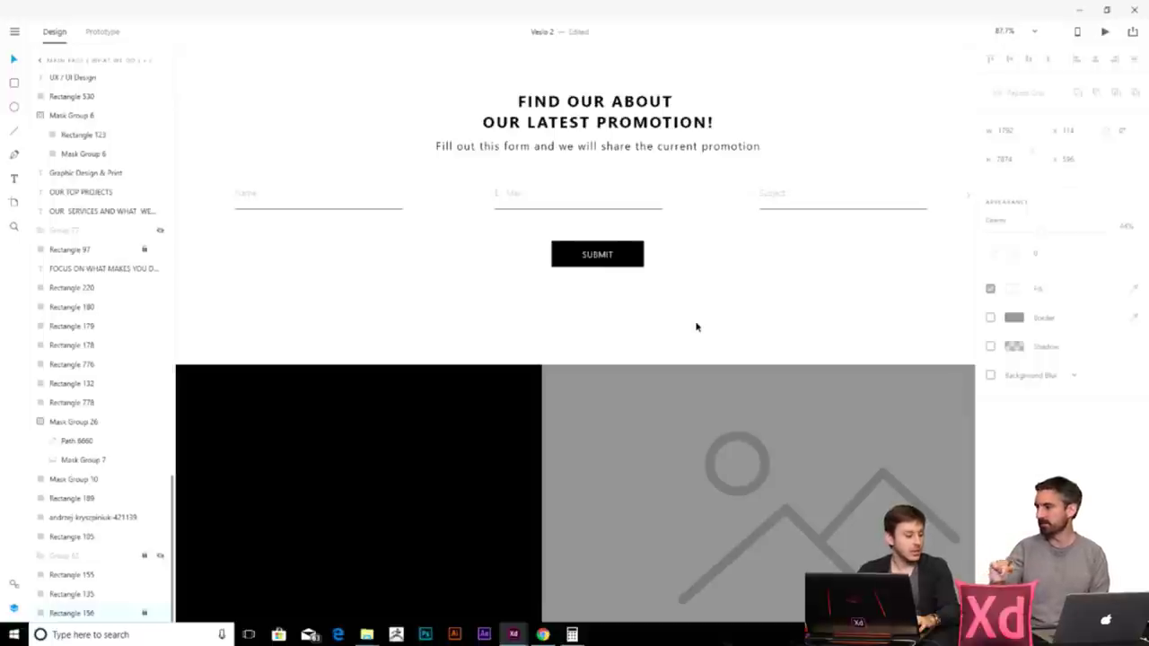
scroll(689, 319, "down", 5)
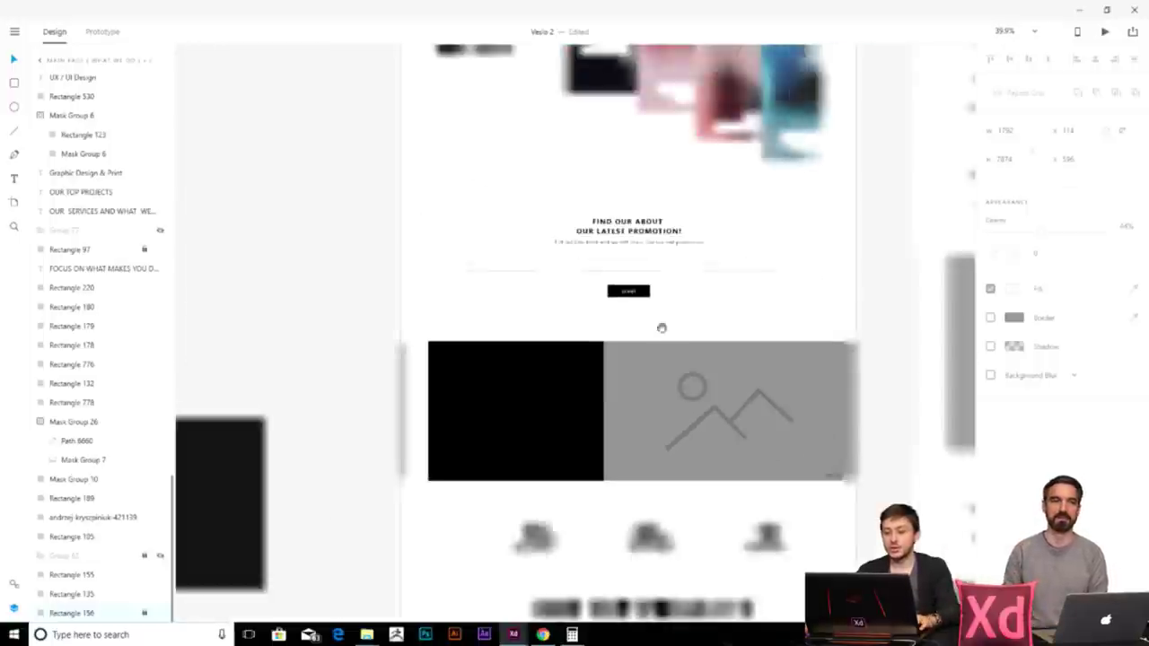
- Copy the FIND OUR ABOUT / OUR LATEST PROMOTION! heading into the black rectangle and position it
left_click(543, 350)
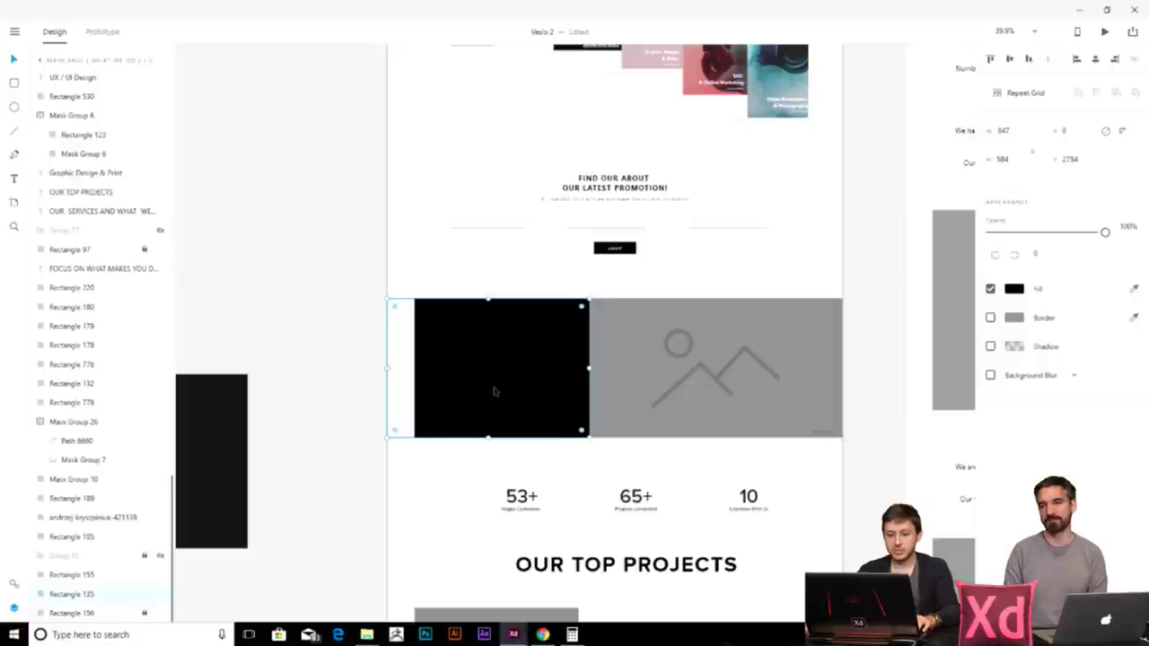
scroll(493, 440, "up", 3)
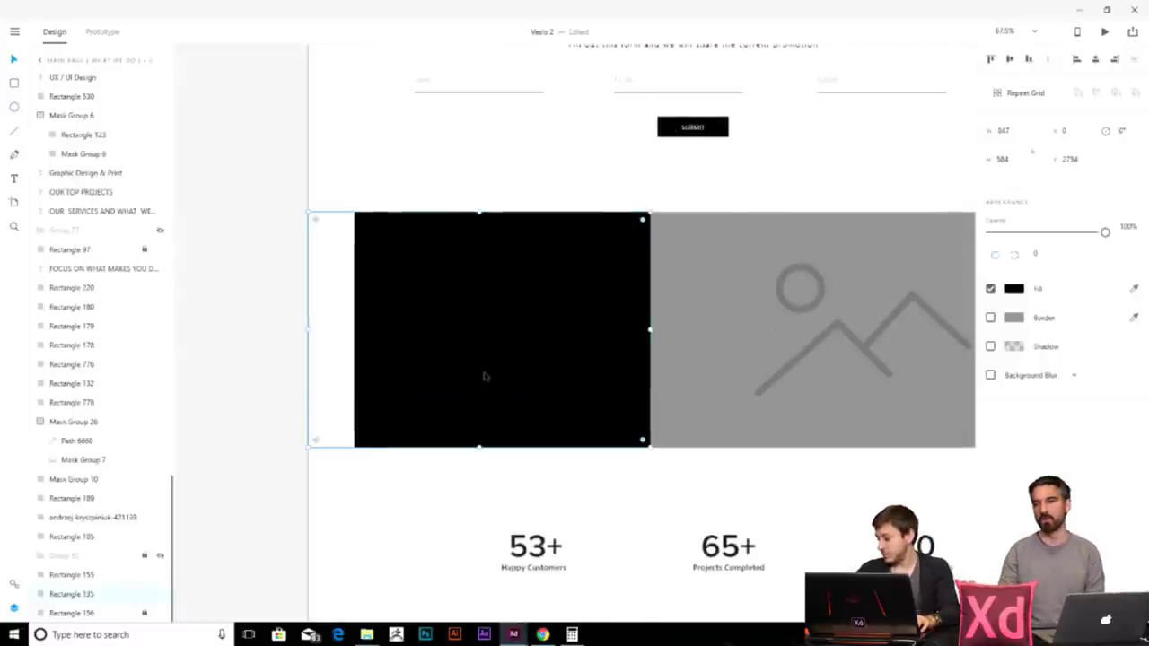
left_click(464, 494)
scroll(464, 495, "down", 3)
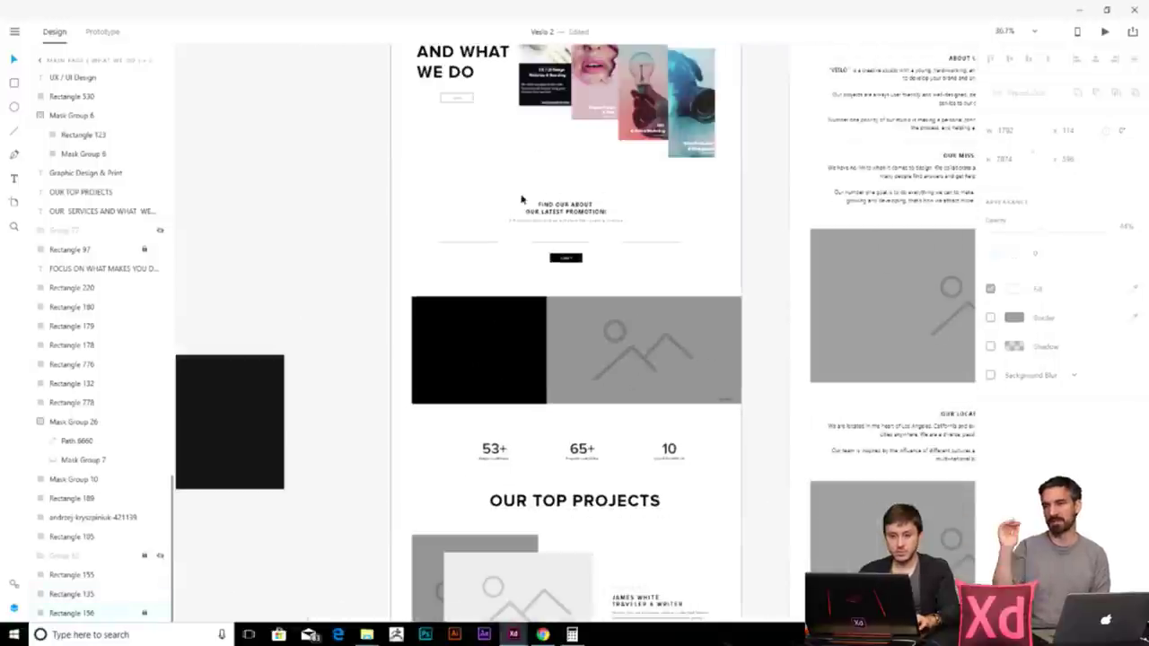
double_click(561, 206)
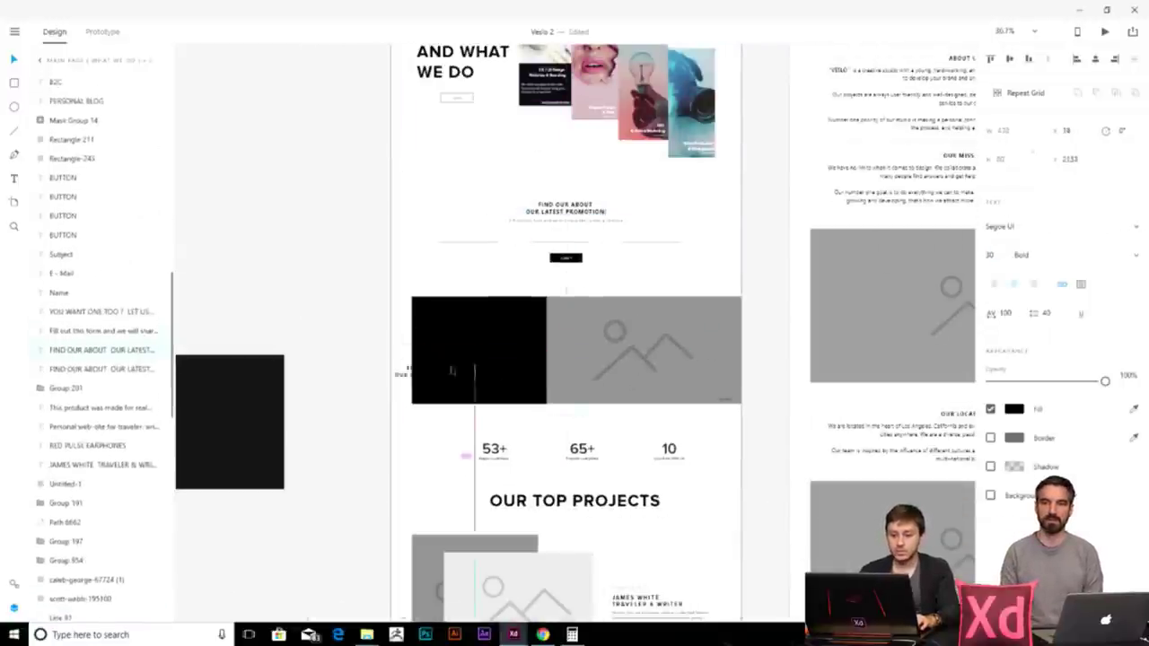
scroll(561, 331, "up", 3)
left_click_drag(572, 60, 351, 336)
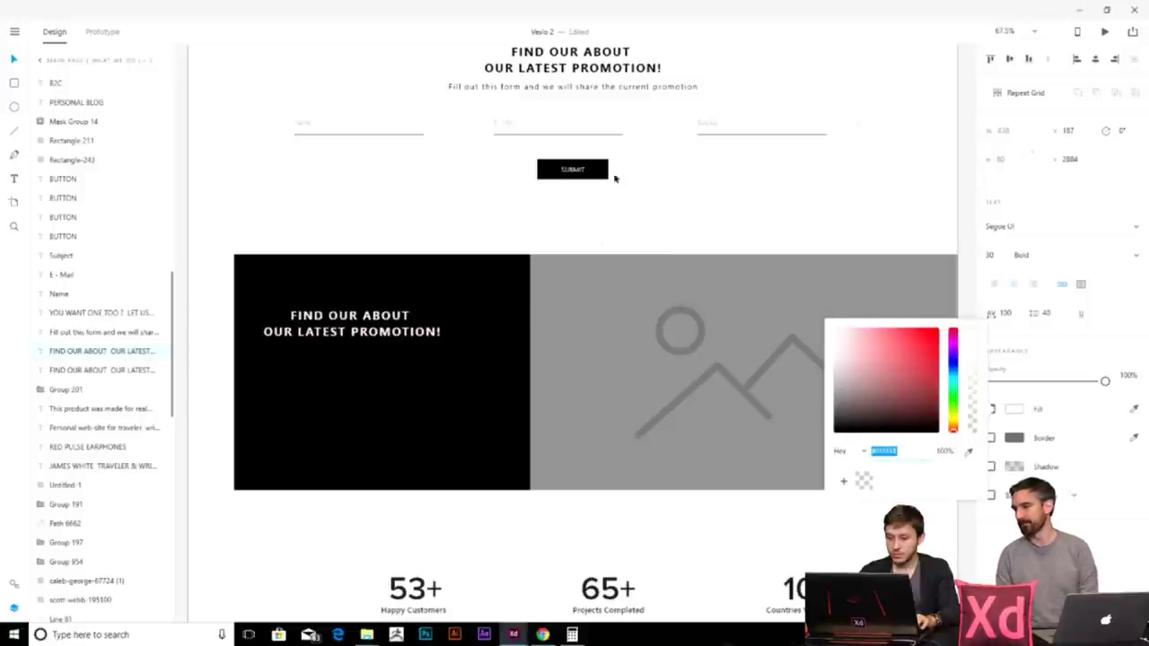
scroll(341, 318, "left", 3)
left_click_drag(502, 346, 521, 334)
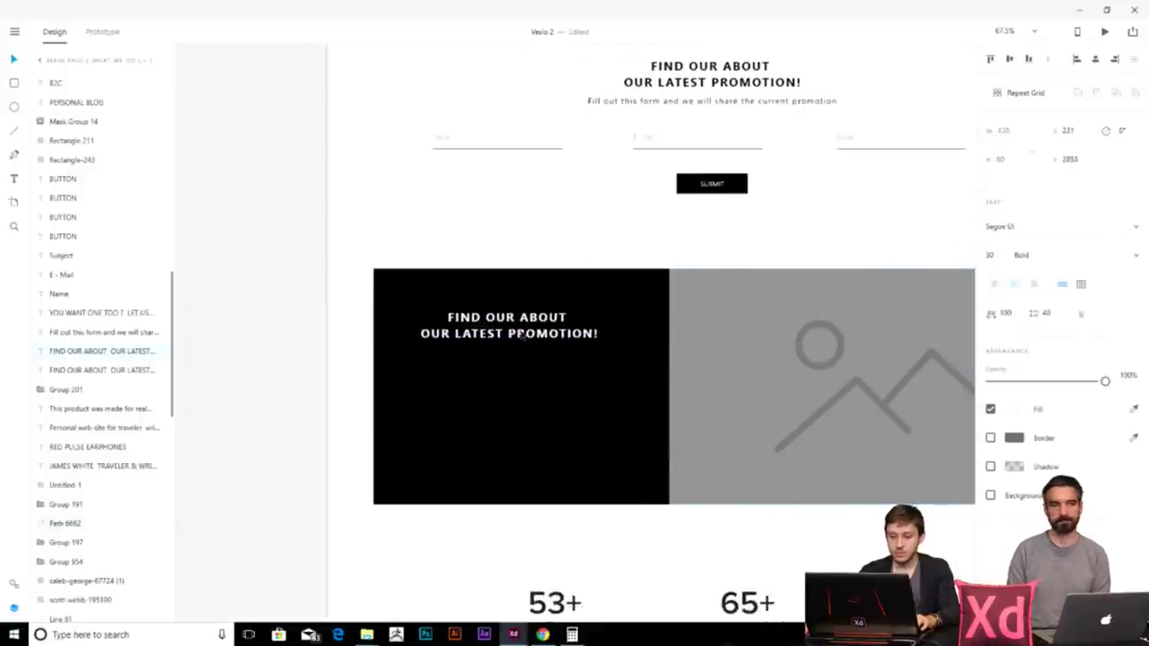
double_click(521, 334)
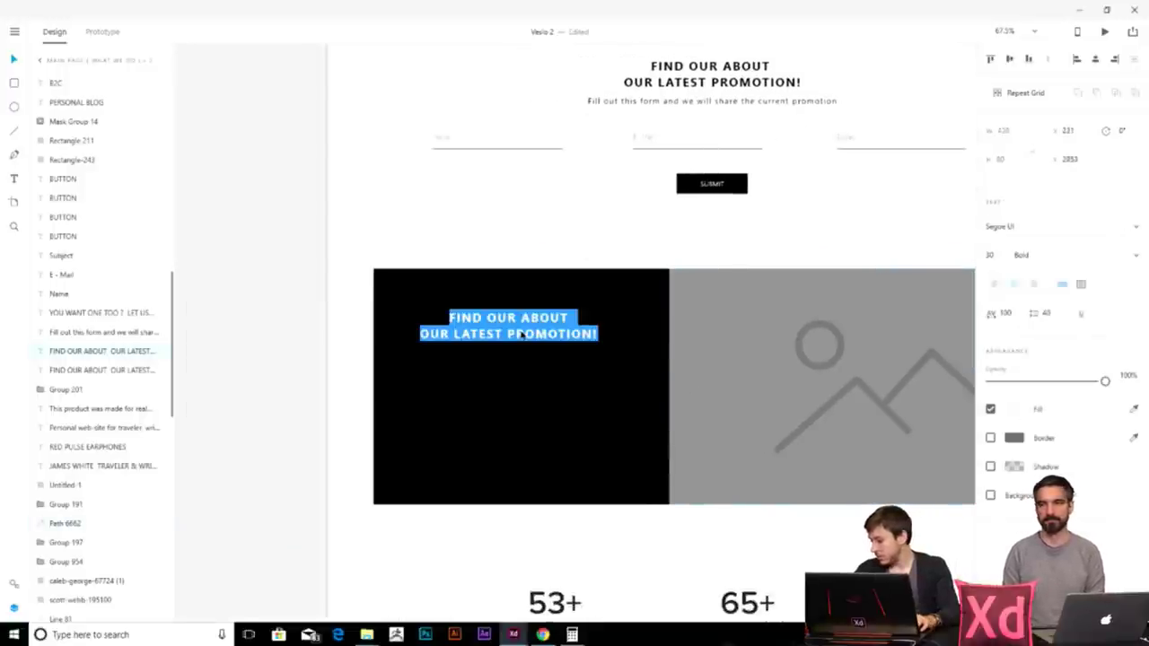
- Delete the heading copy's text, discarding the empty text layer
key("Escape")
double_click(542, 339)
key("BackSpace")
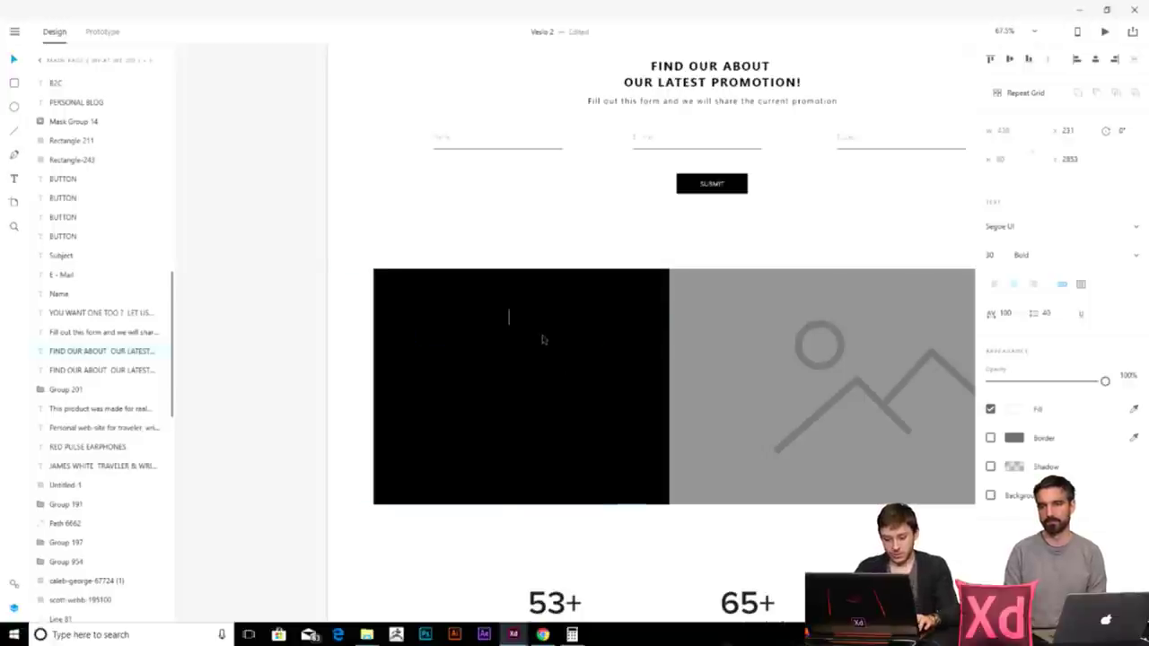
key("Escape")
- Copy QUALITY, INNOVATIONS, EFFICIENCY and CONVENIENCE from Content - First Page into the homepage's black block
scroll(600, 356, "down", 10)
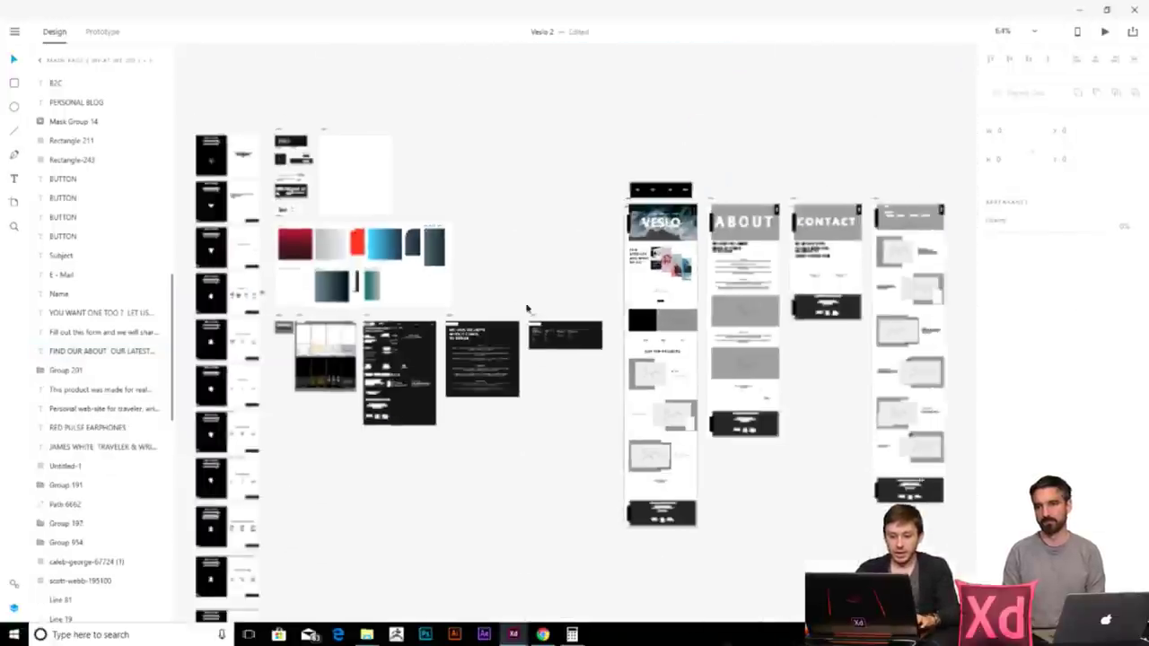
scroll(536, 287, "up", 4)
scroll(539, 301, "up", 1)
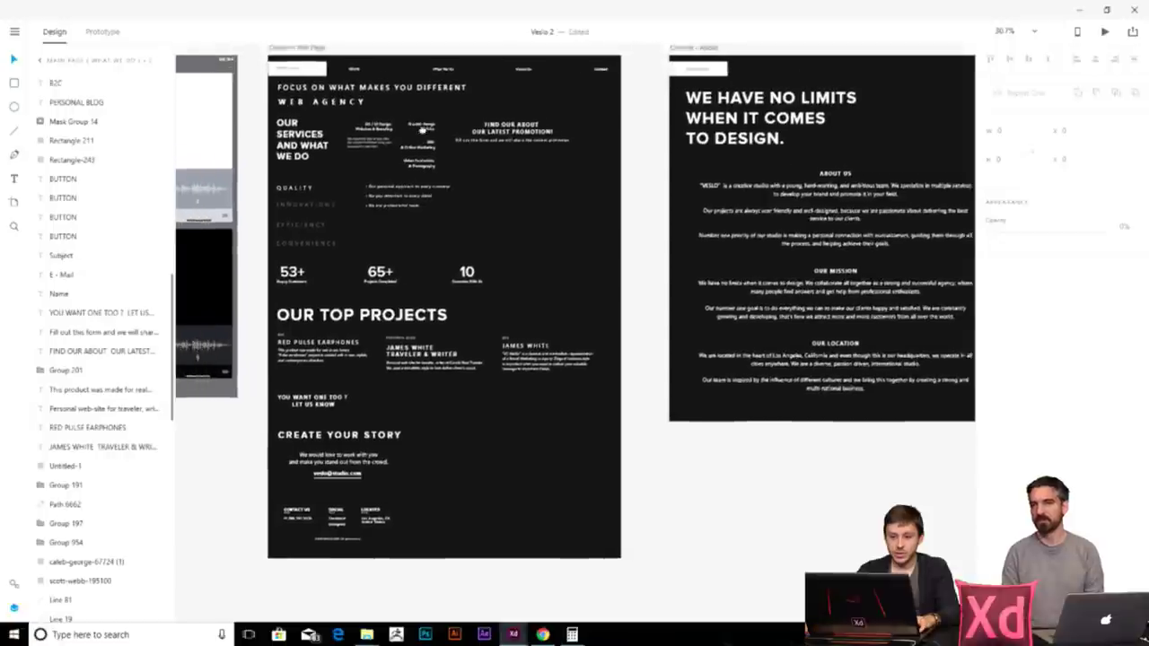
scroll(413, 314, "up", 5)
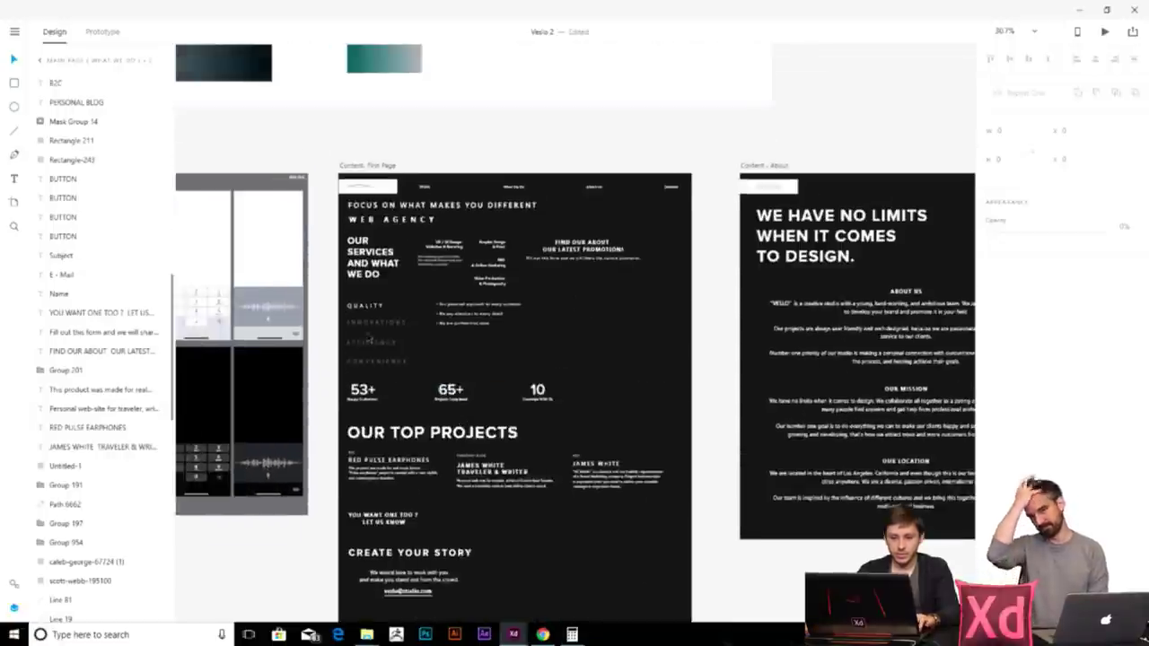
left_click_drag(402, 249, 395, 427)
scroll(504, 359, "down", 6)
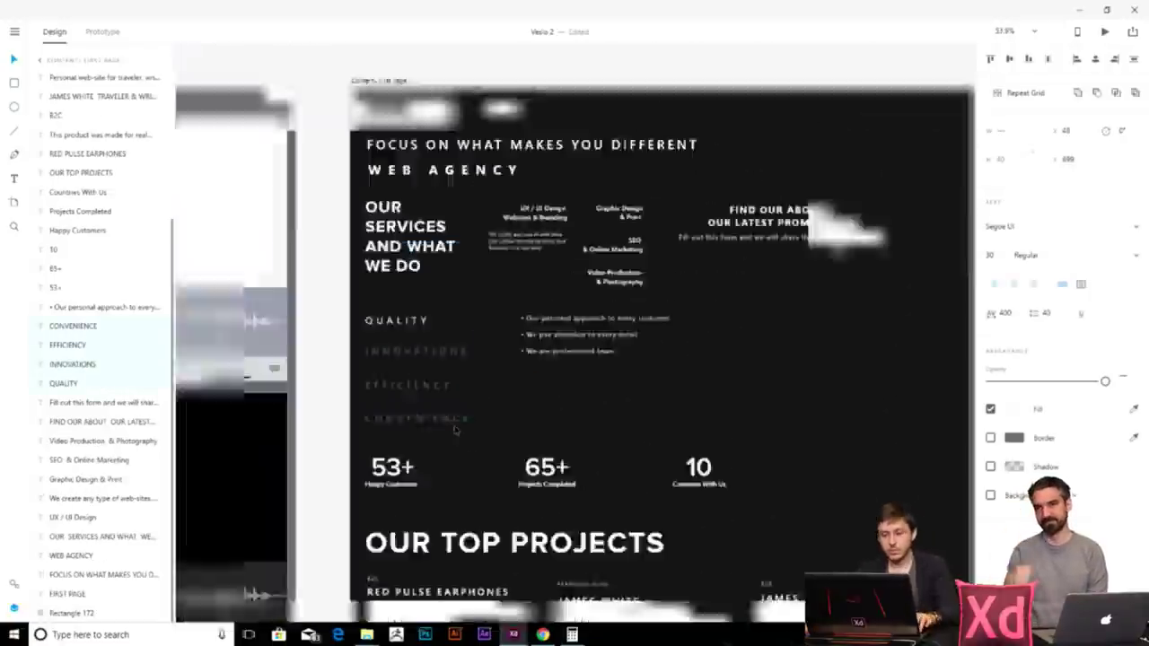
scroll(755, 271, "up", 5)
left_click_drag(651, 290, 554, 290)
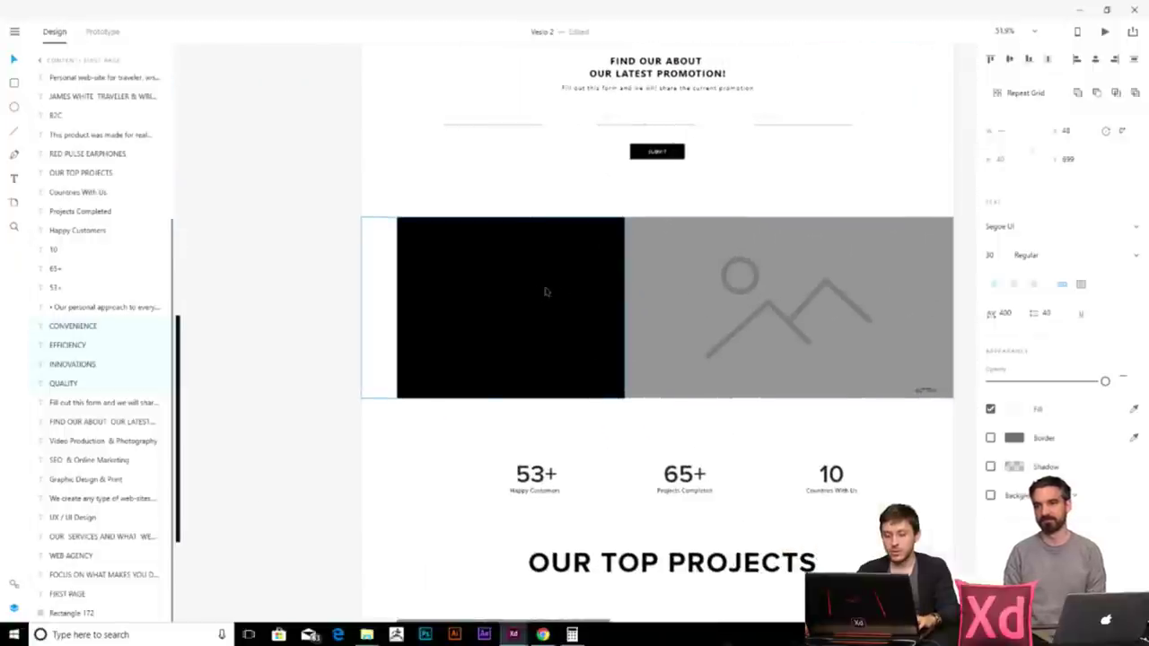
key("ctrl+y")
- Move the pasted words into the black block and stretch the block to the grey image
left_click_drag(628, 289, 484, 267)
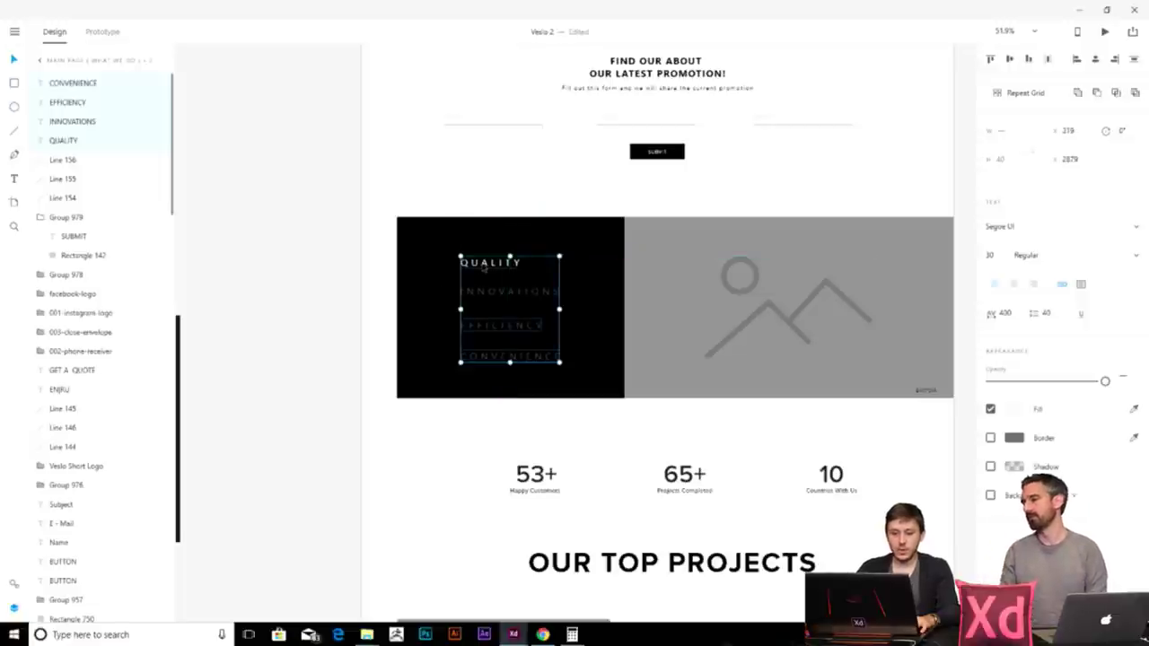
left_click(580, 410)
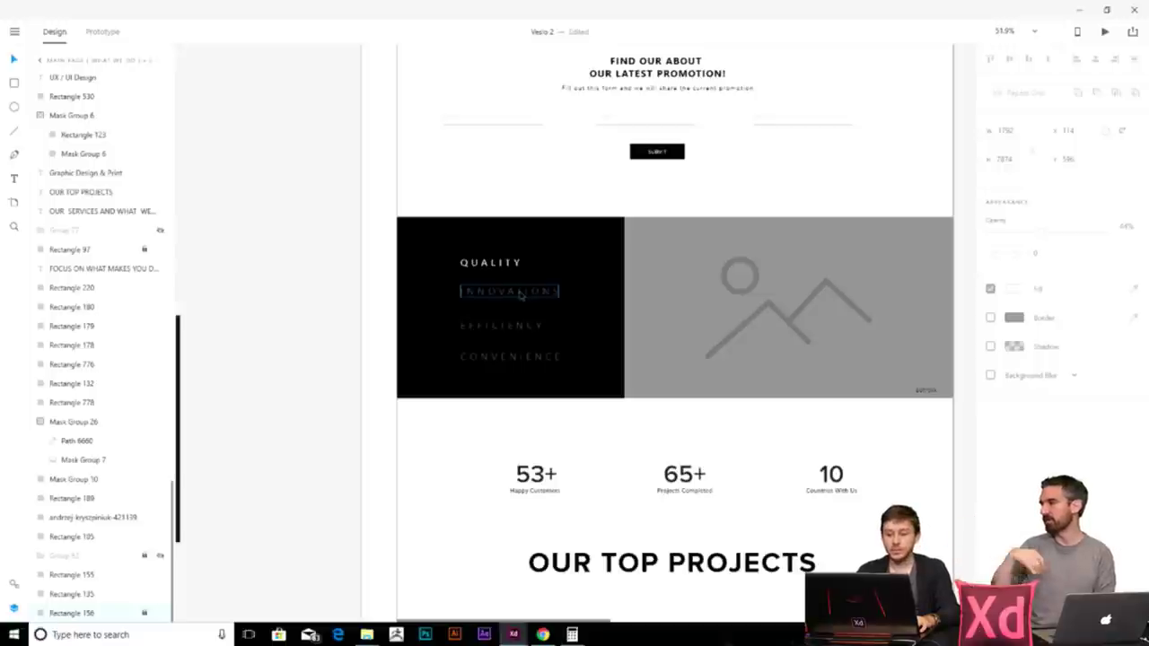
left_click_drag(589, 278, 454, 296)
scroll(454, 295, "up", 3)
scroll(508, 468, "up", 5)
scroll(529, 457, "down", 3)
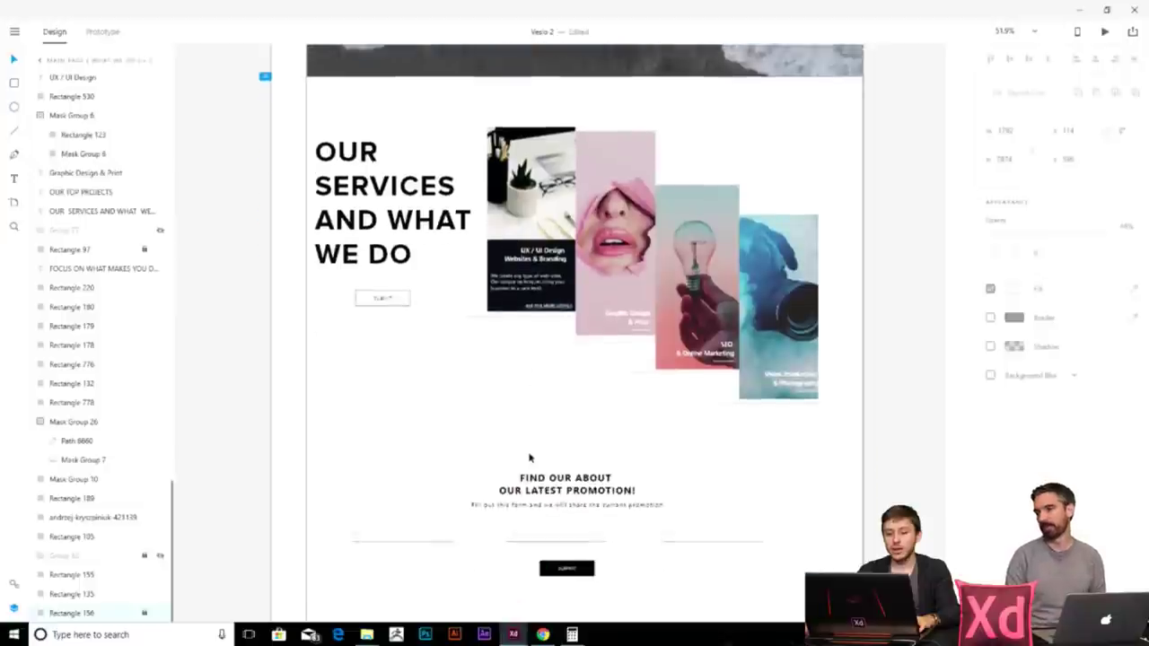
scroll(530, 457, "down", 4)
left_click(524, 444)
mouse_move(533, 446)
left_mouse_down()
mouse_move(313, 441)
mouse_move(671, 446)
mouse_move(534, 446)
left_mouse_up()
left_click(565, 440)
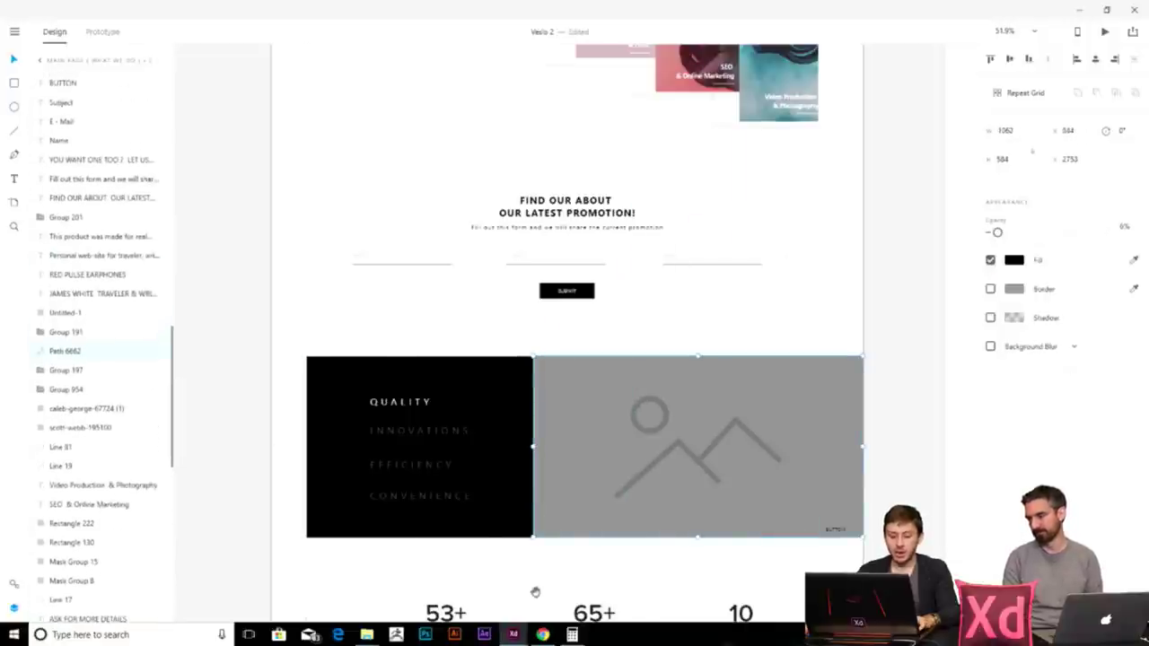
left_click(467, 441)
- Draw a thin horizontal divider line beneath QUALITY
scroll(449, 404, "up", 3)
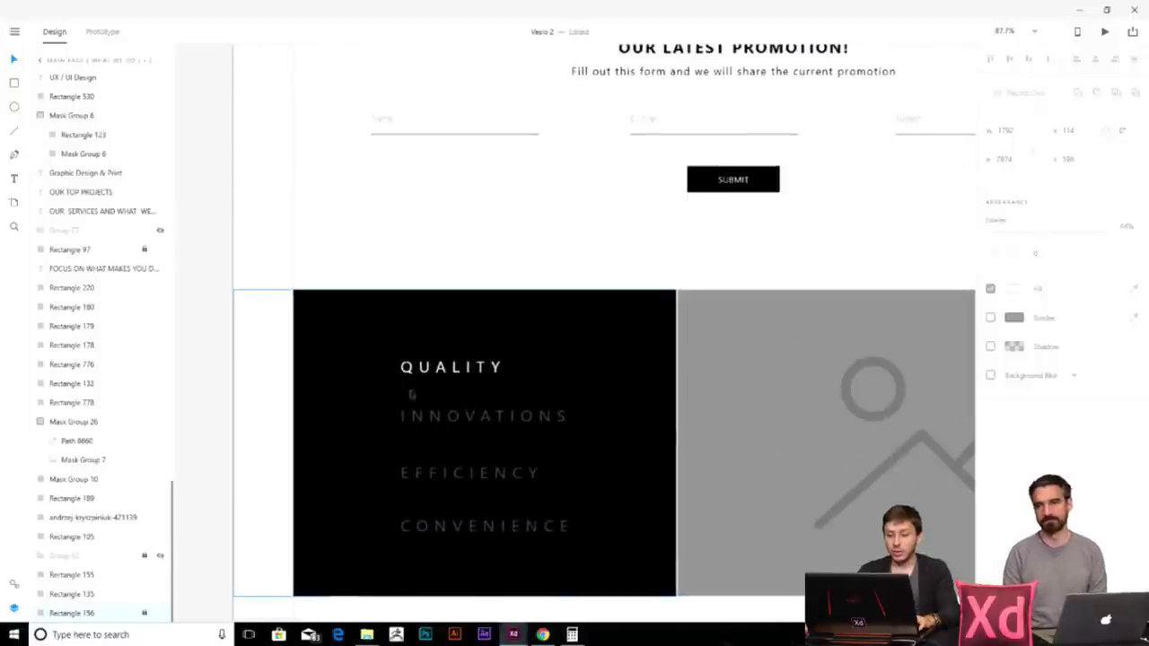
left_click_drag(769, 474, 614, 384)
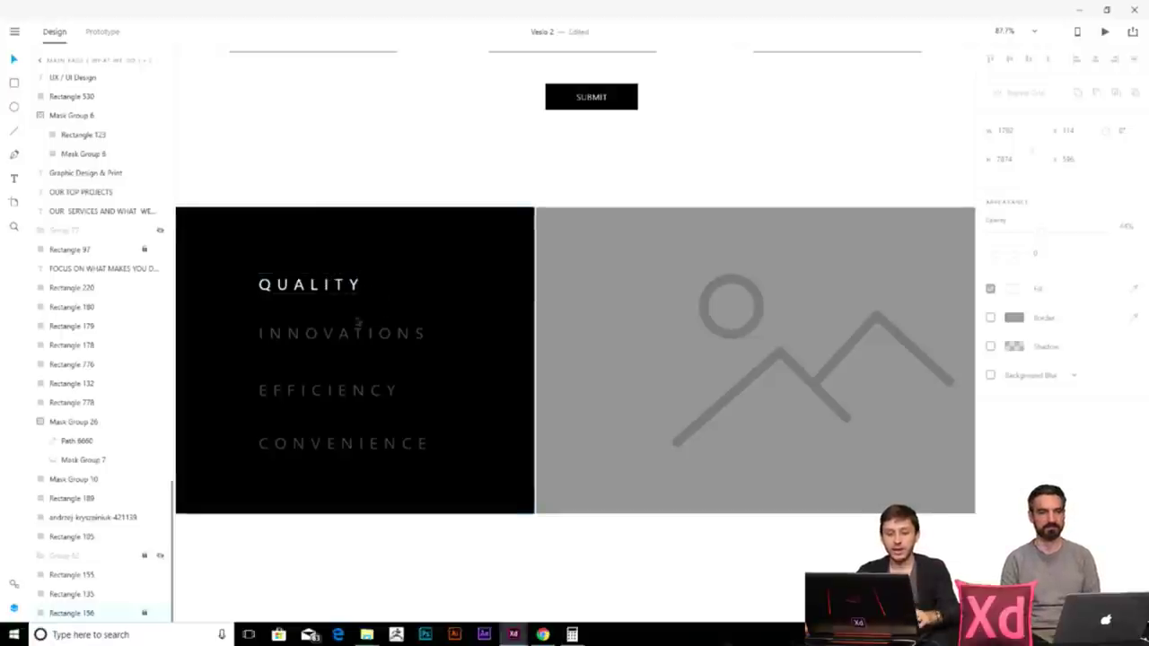
scroll(296, 328, "left", 1)
left_click(596, 452)
left_click(582, 447)
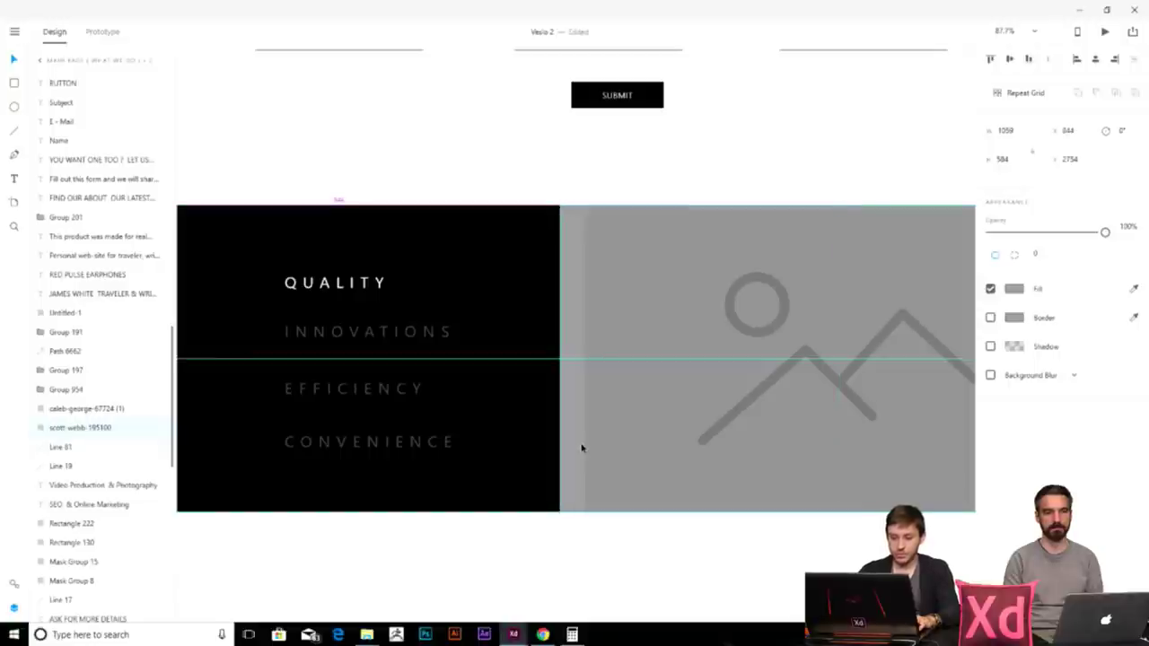
scroll(518, 446, "left", 5)
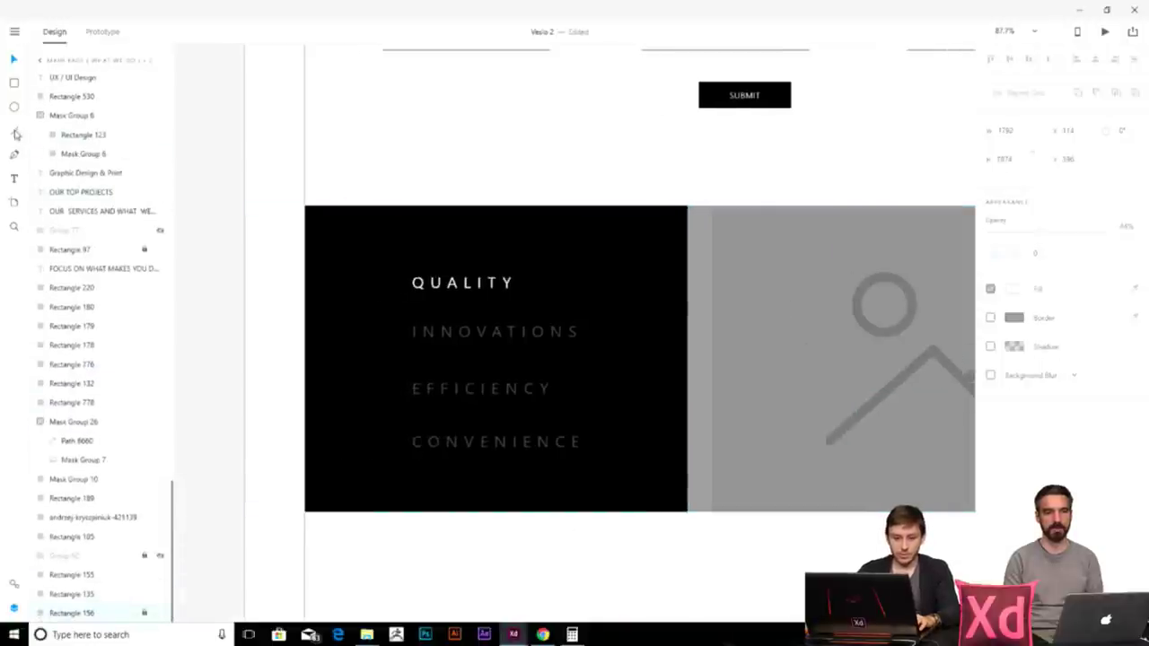
left_click_drag(344, 304, 652, 304)
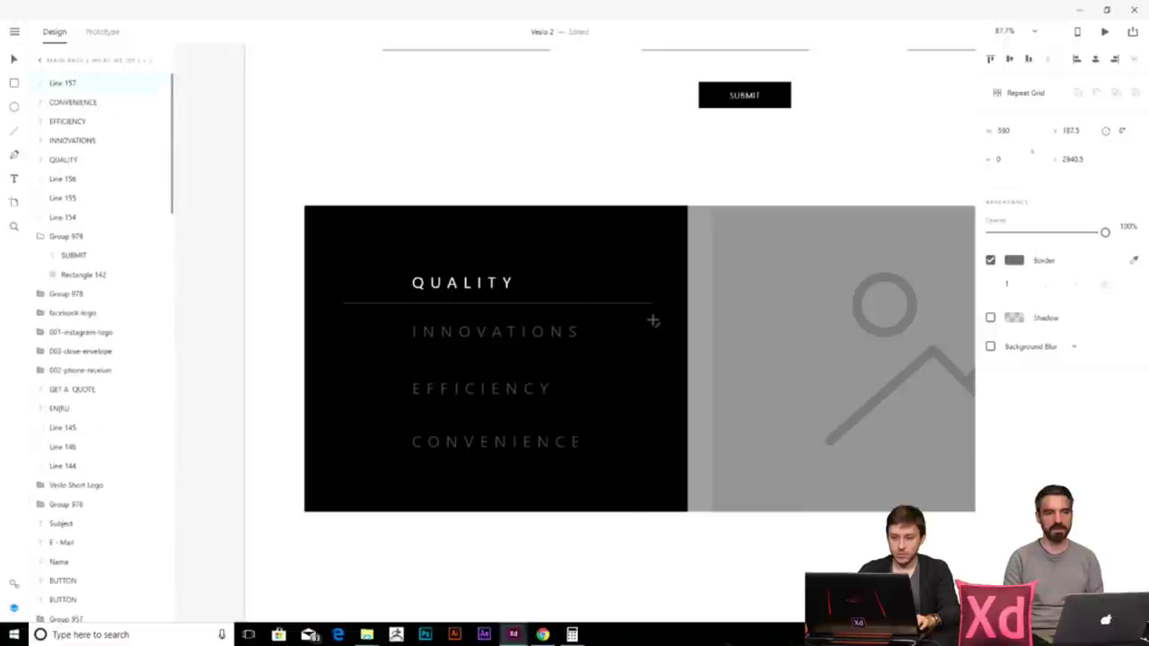
- Alt-drag a copy of the QUALITY divider line down beneath INNOVATIONS
left_click(372, 303)
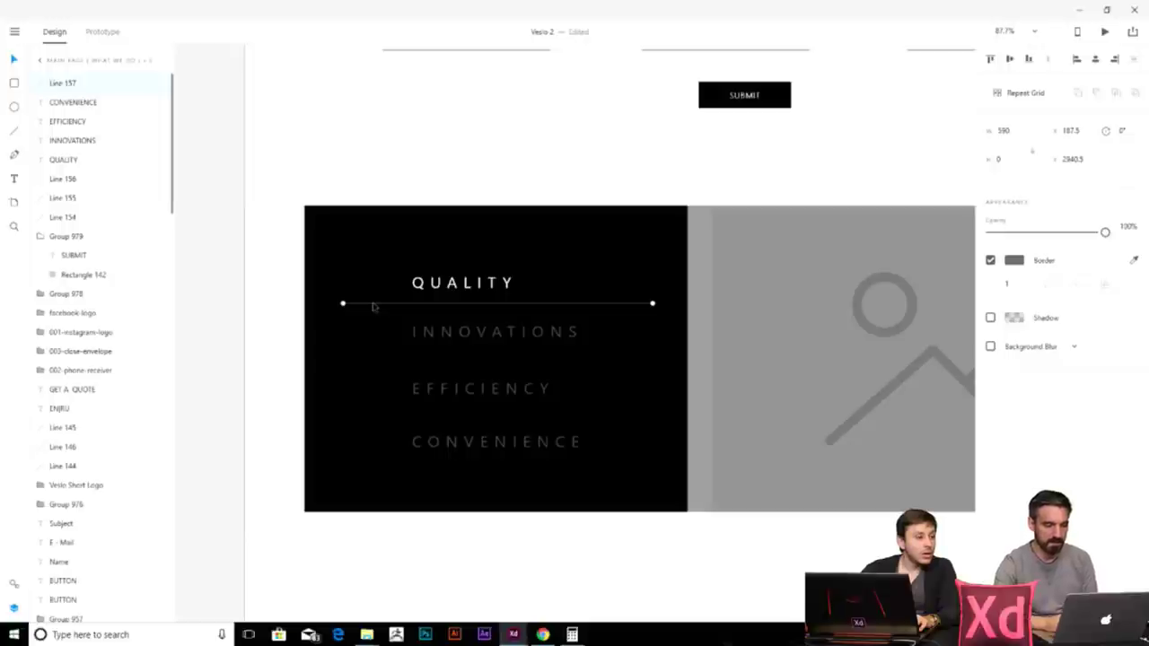
left_click_drag(372, 306, 377, 364)
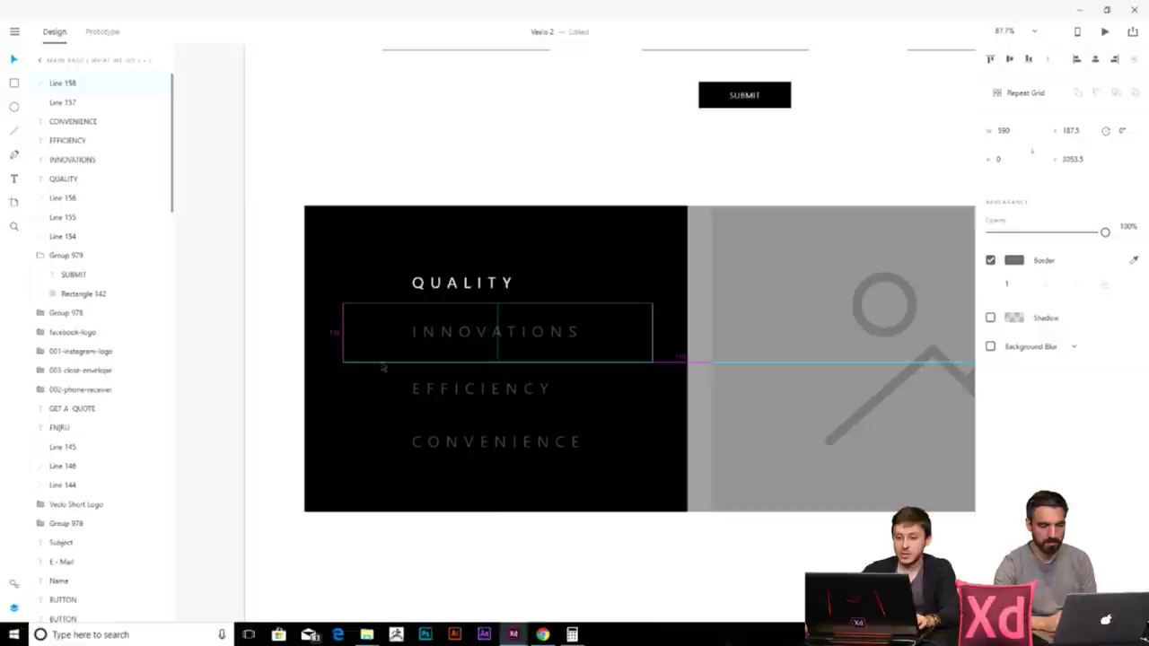
left_click(517, 604)
- Open and close the main application menu, then zoom back in
scroll(494, 577, "down", 5)
scroll(494, 577, "down", 5)
scroll(508, 312, "down", 3)
scroll(507, 313, "right", 3)
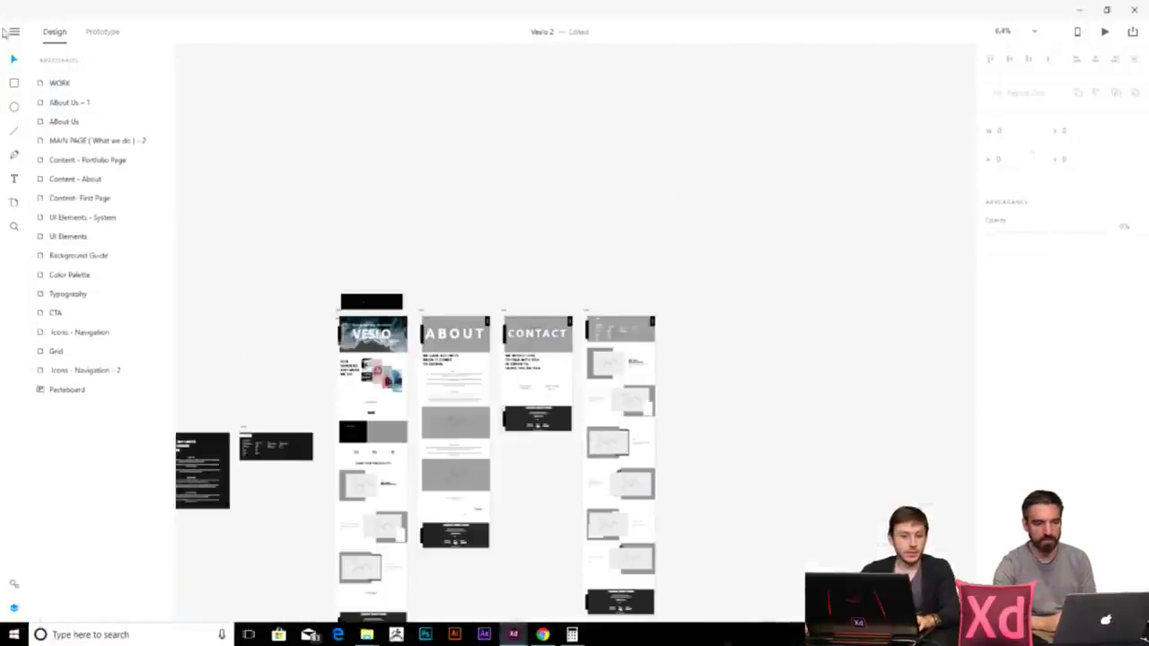
left_click(14, 31)
left_click(393, 131)
scroll(456, 441, "up", 10)
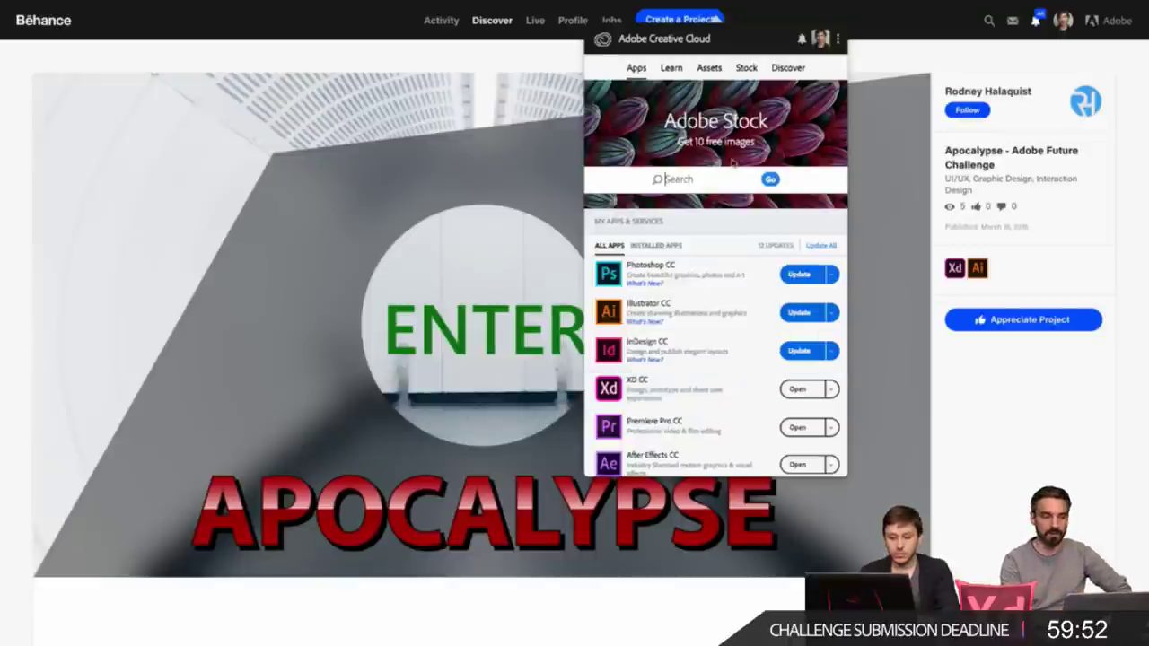
- Check Creative Cloud for app updates, then launch XD CC from its options menu
left_click(840, 39)
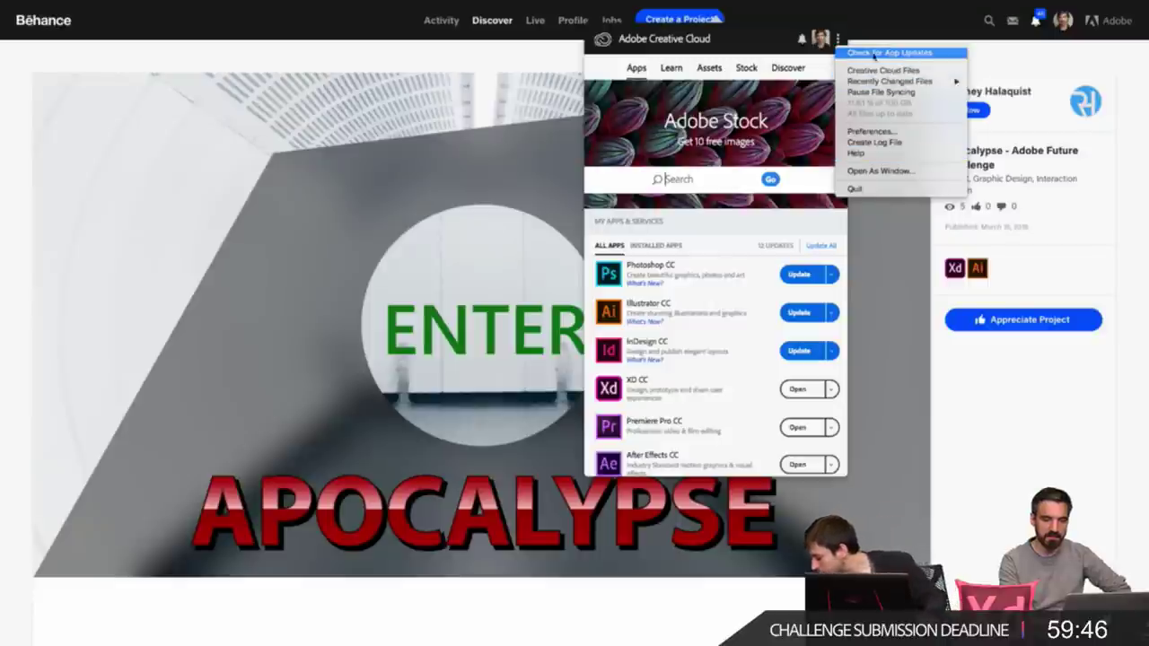
left_click(903, 56)
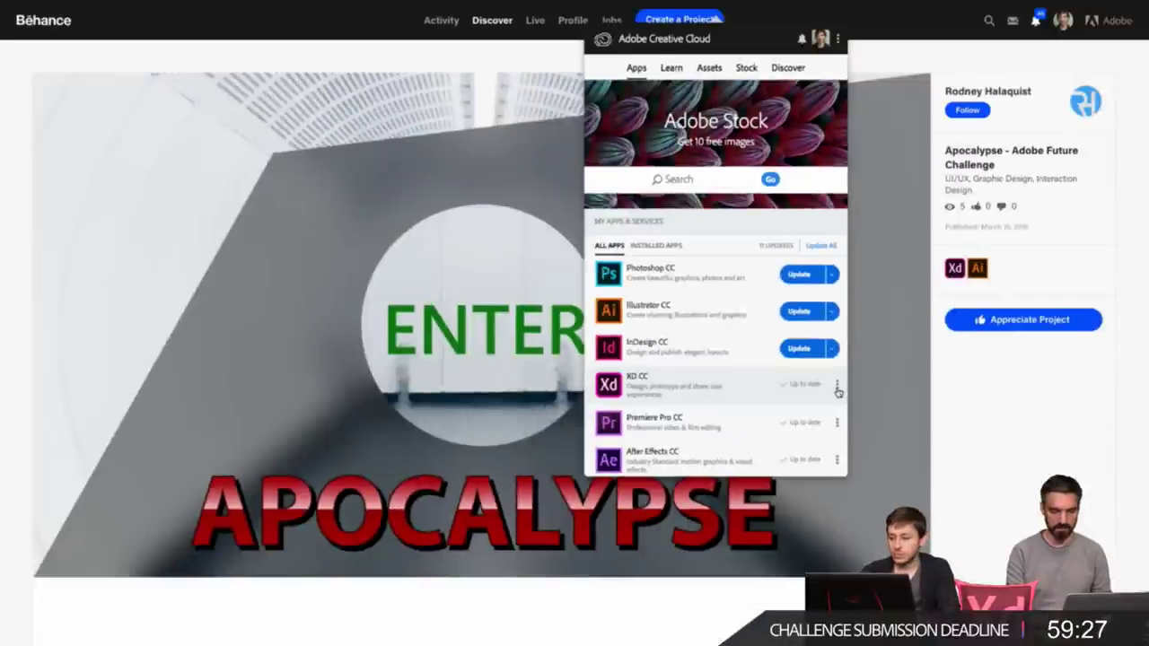
left_click(916, 352)
left_click(824, 406)
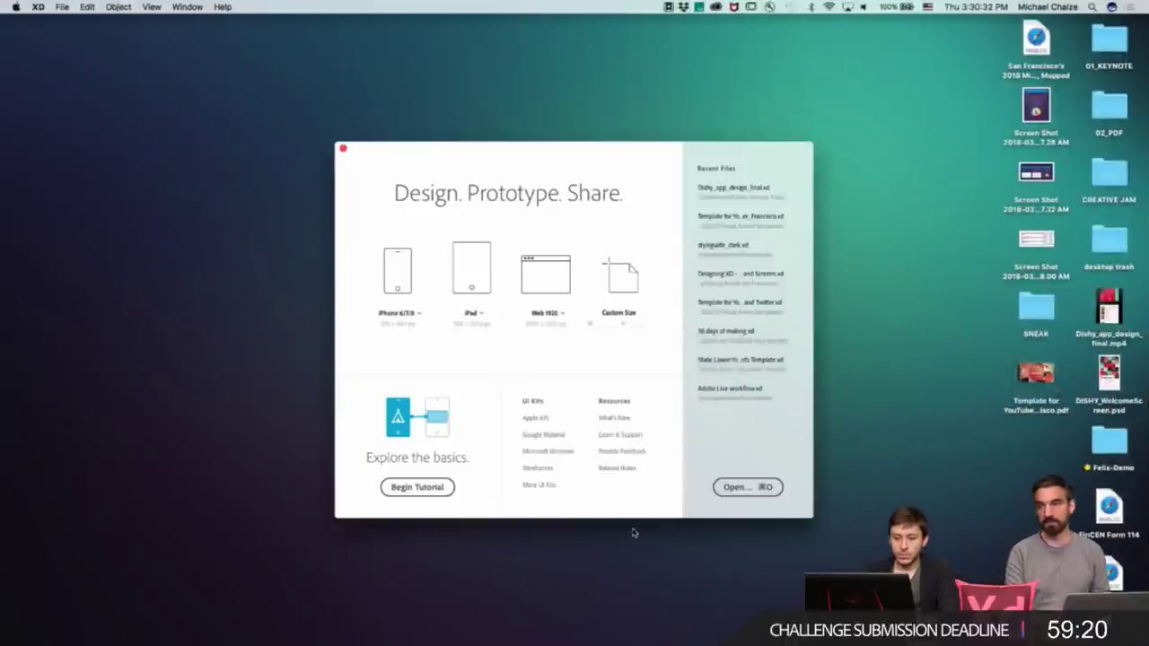
- Open DISHY_WelcomeScreen.psd from the Desktop to import it as a new design
left_click(736, 487)
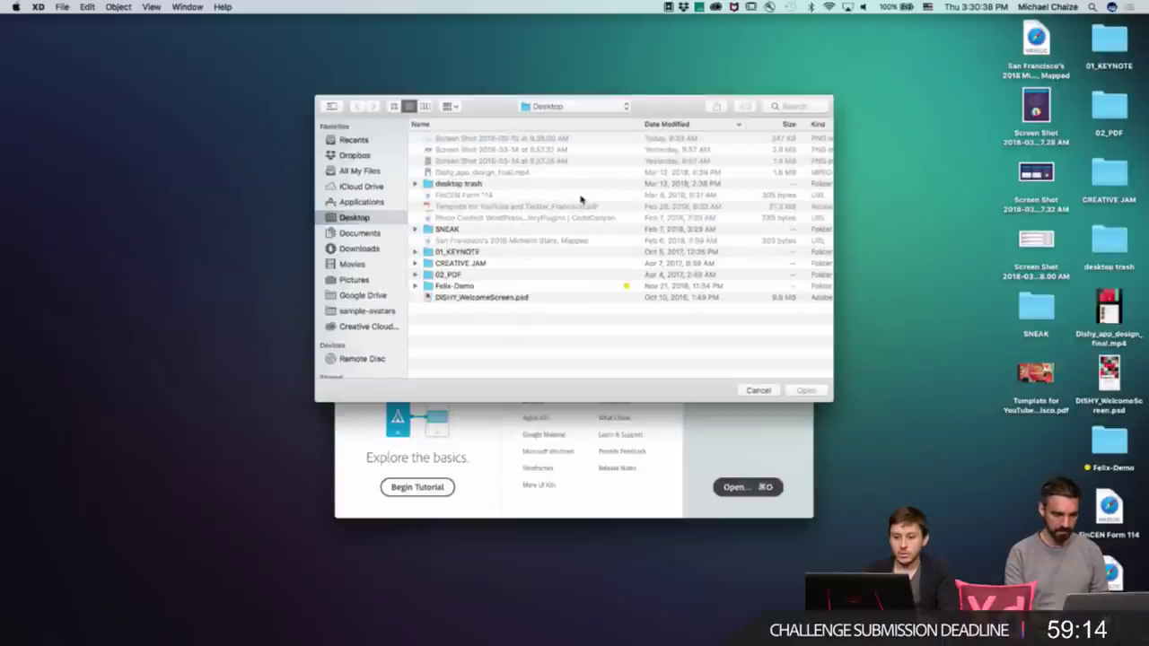
left_click(506, 303)
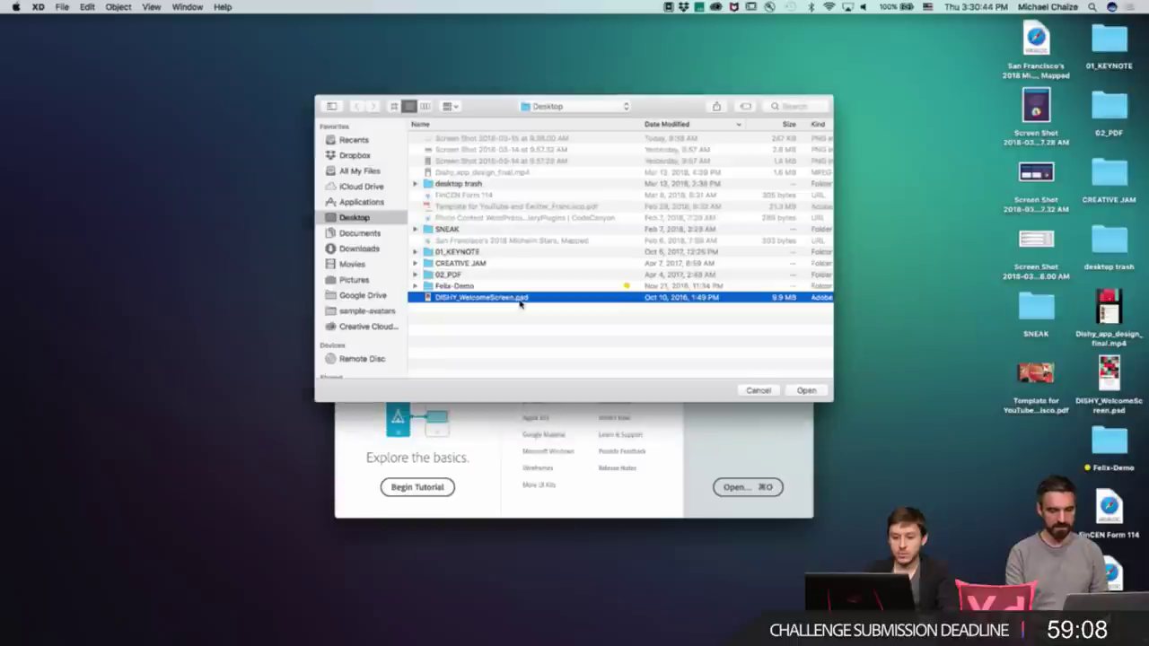
double_click(520, 304)
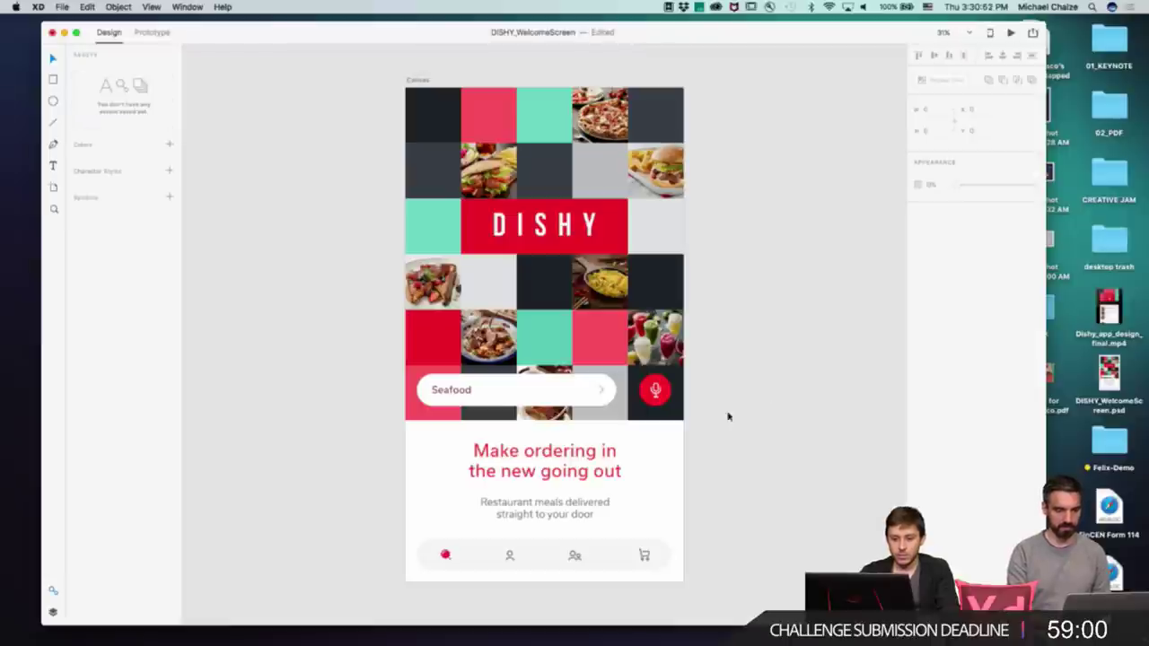
- Replace the search field's 'Seafood' text with text starting 'Fi' and check the headline text
left_click(545, 229)
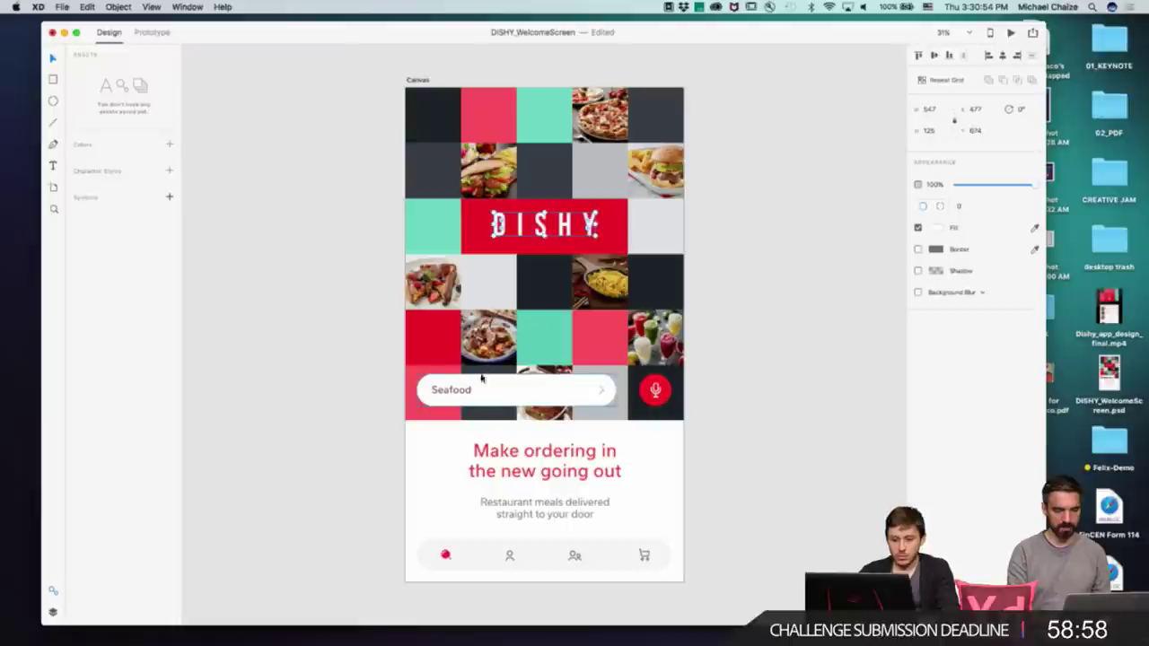
double_click(457, 390)
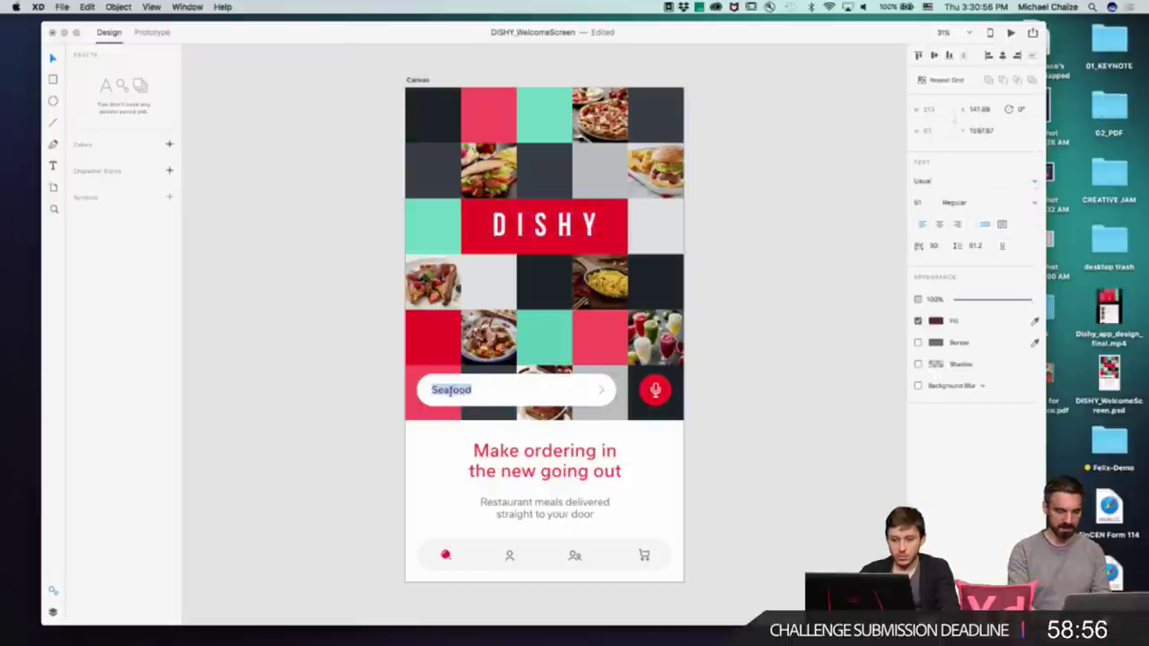
type("First")
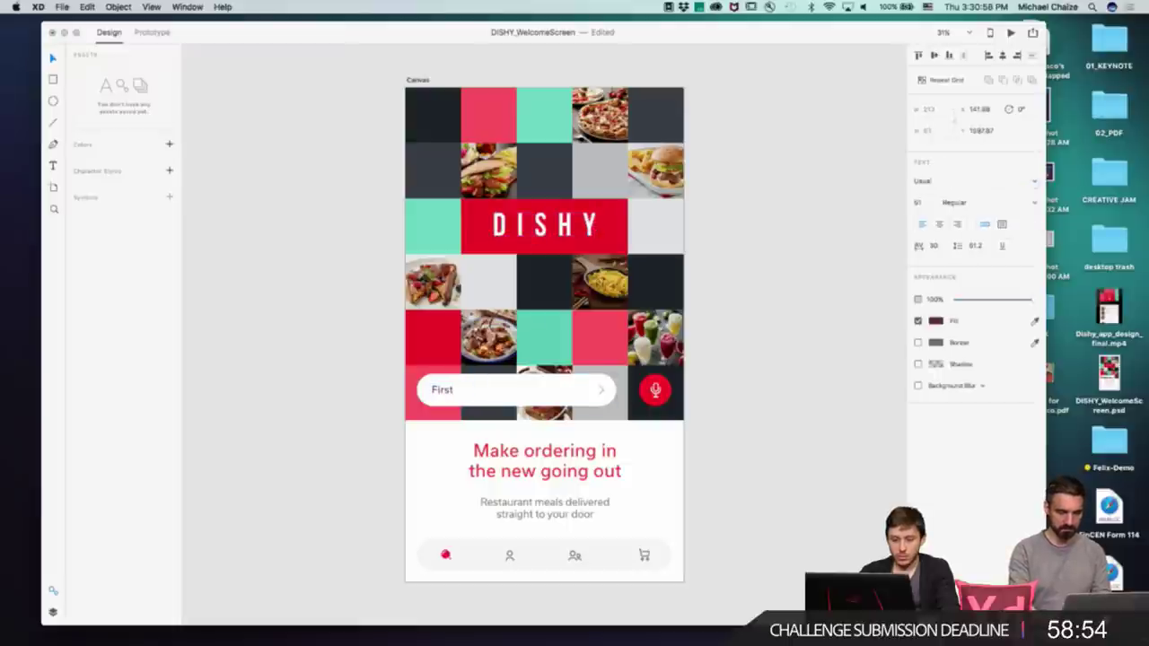
double_click(544, 460)
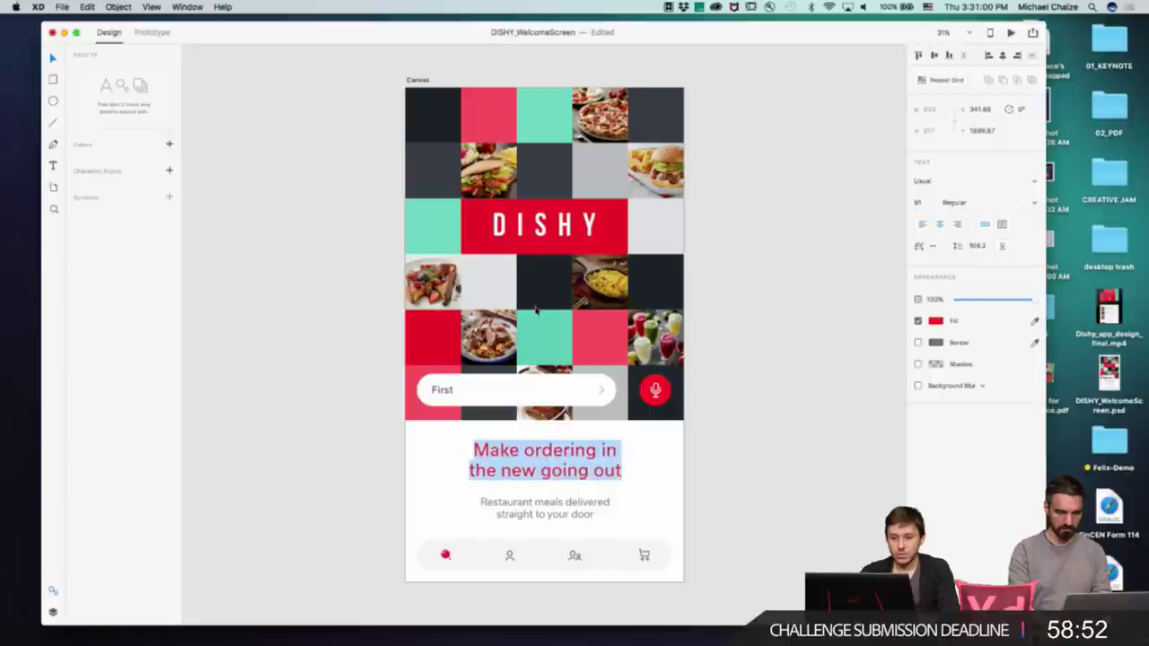
key("Escape")
key("Escape")
- Select the bottom navigation bar rectangle from the layers list and adjust its corner rounding
left_click(54, 612)
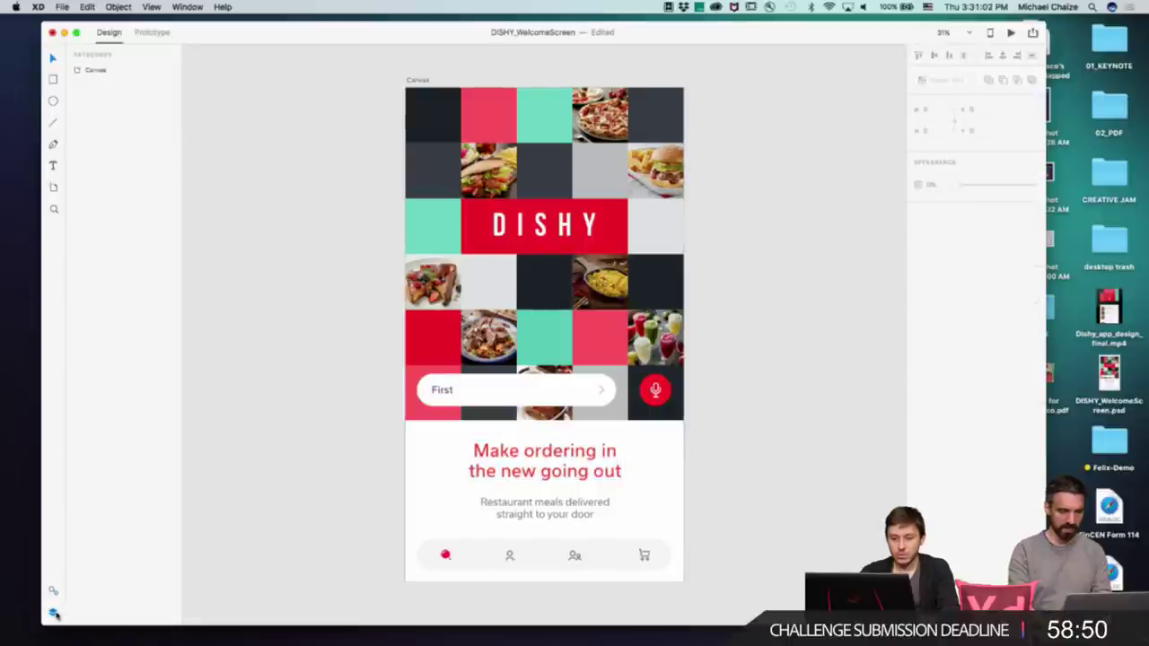
left_click(102, 70)
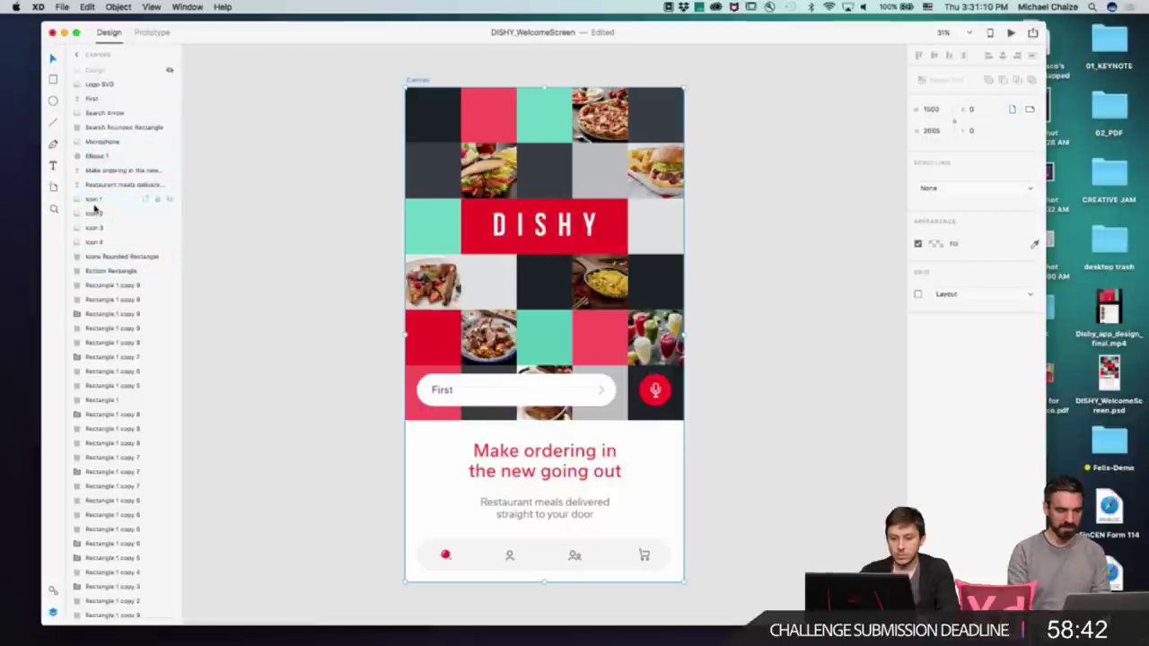
left_click(109, 257)
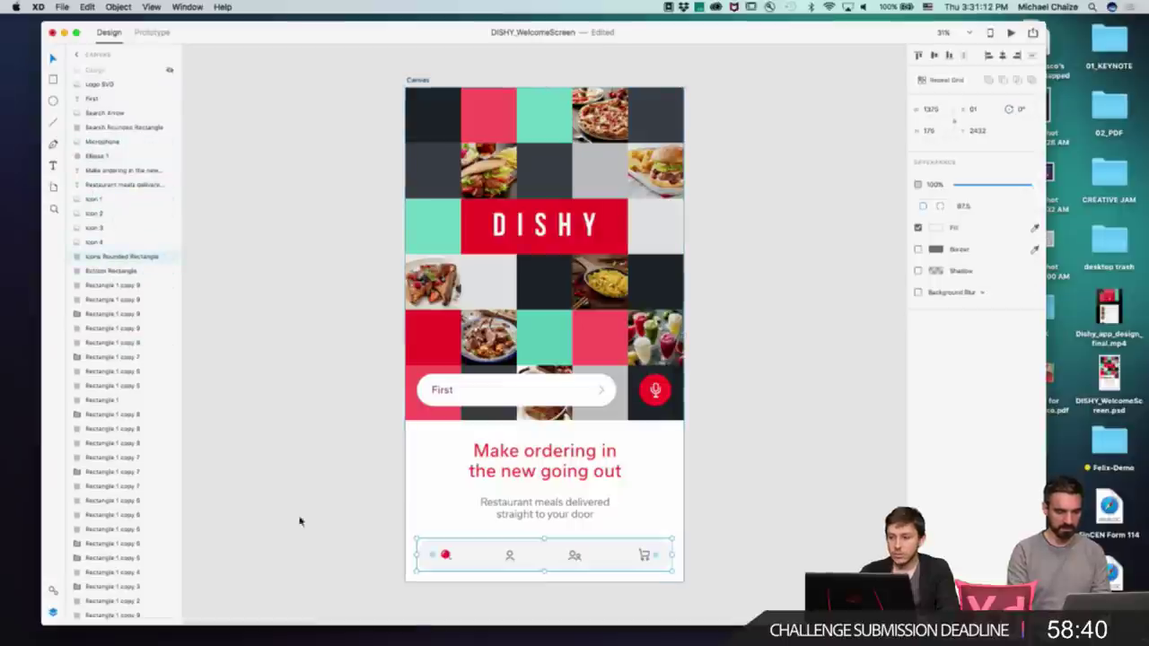
scroll(435, 561, "up", 5)
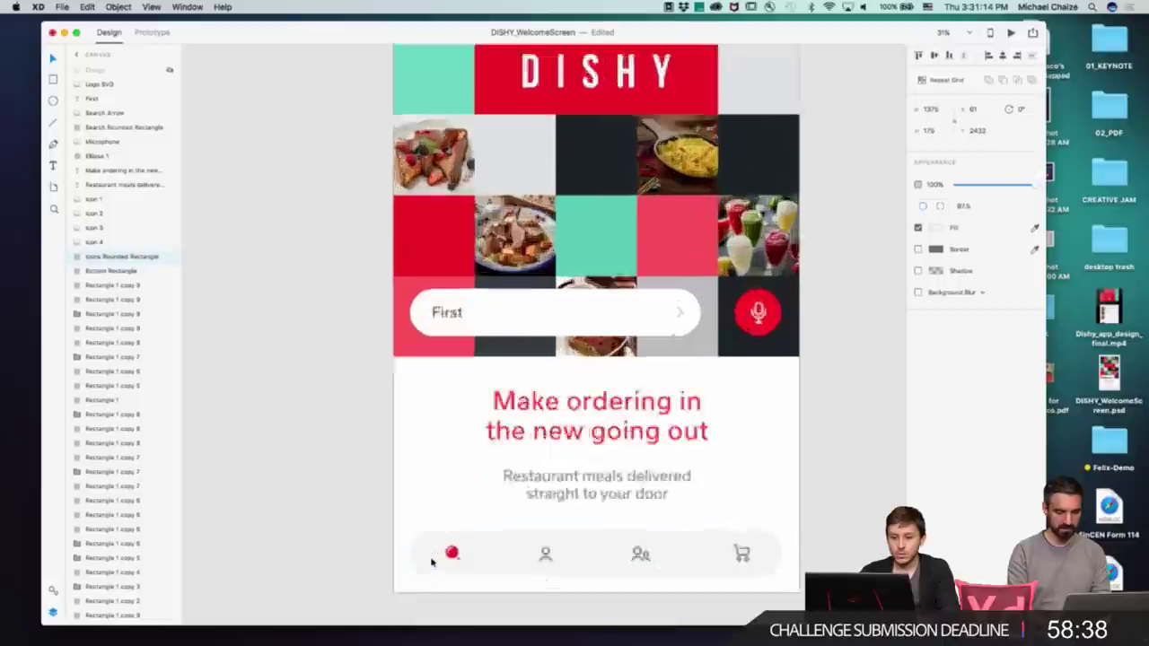
scroll(418, 449, "down", 3)
mouse_move(421, 463)
left_mouse_down()
mouse_move(347, 380)
mouse_move(437, 453)
left_mouse_up()
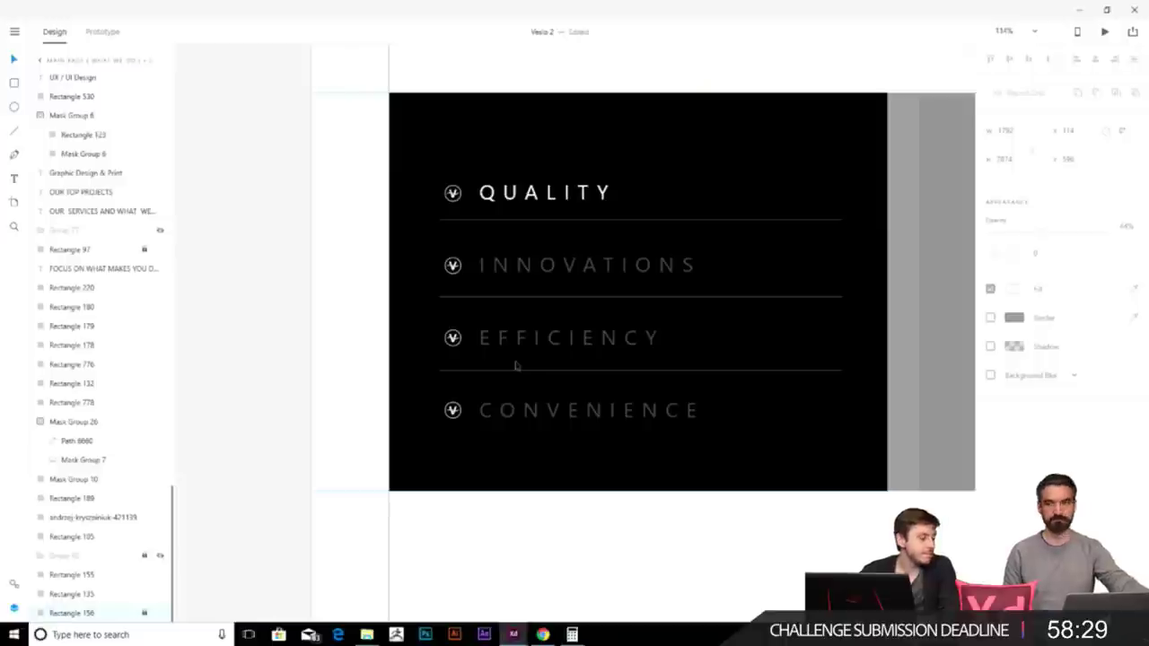
- Move the dark overlay lower in the image area beside the QUALITY list
scroll(517, 366, "down", 3)
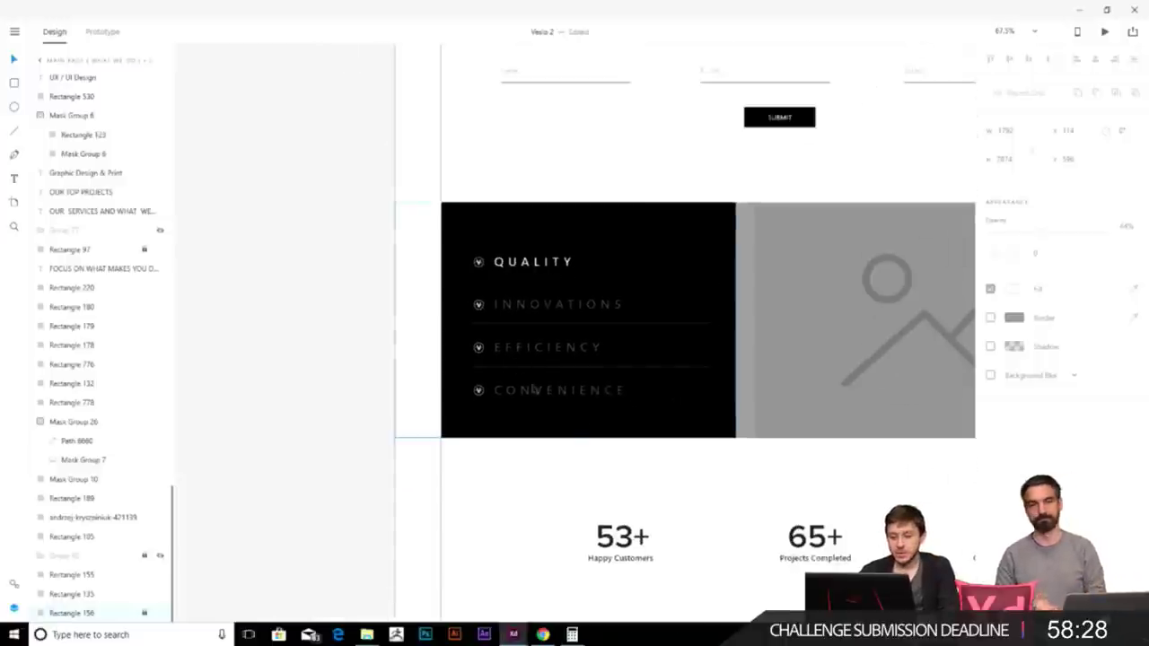
scroll(575, 404, "up", 3)
scroll(508, 325, "right", 3)
scroll(420, 275, "down", 2)
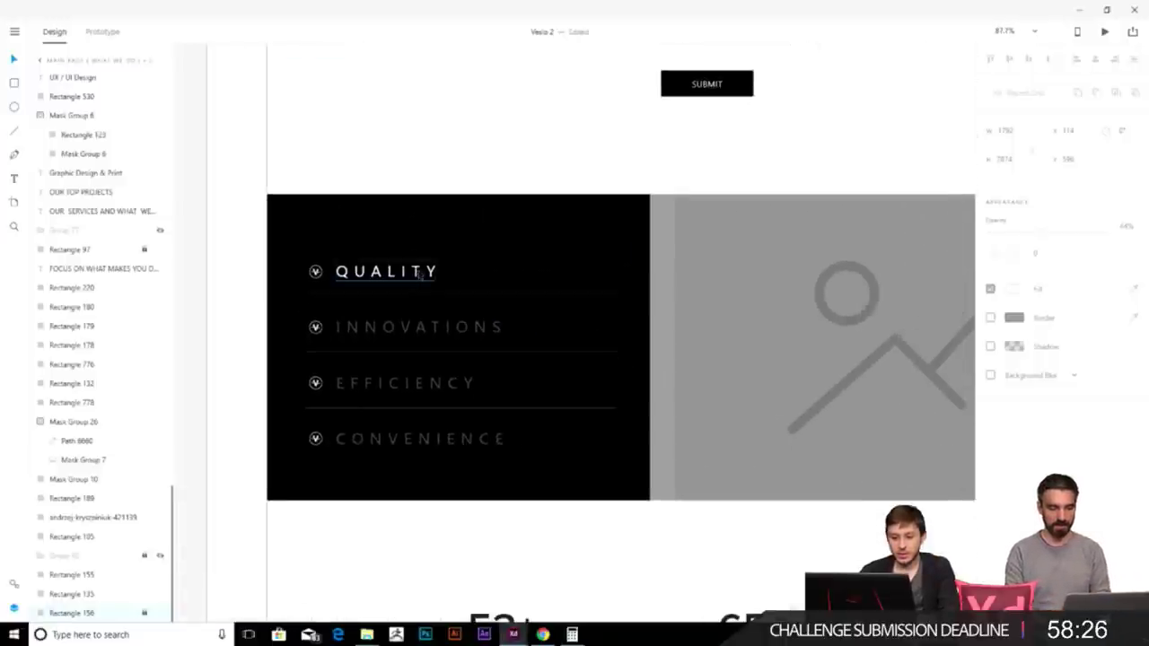
left_click(420, 276)
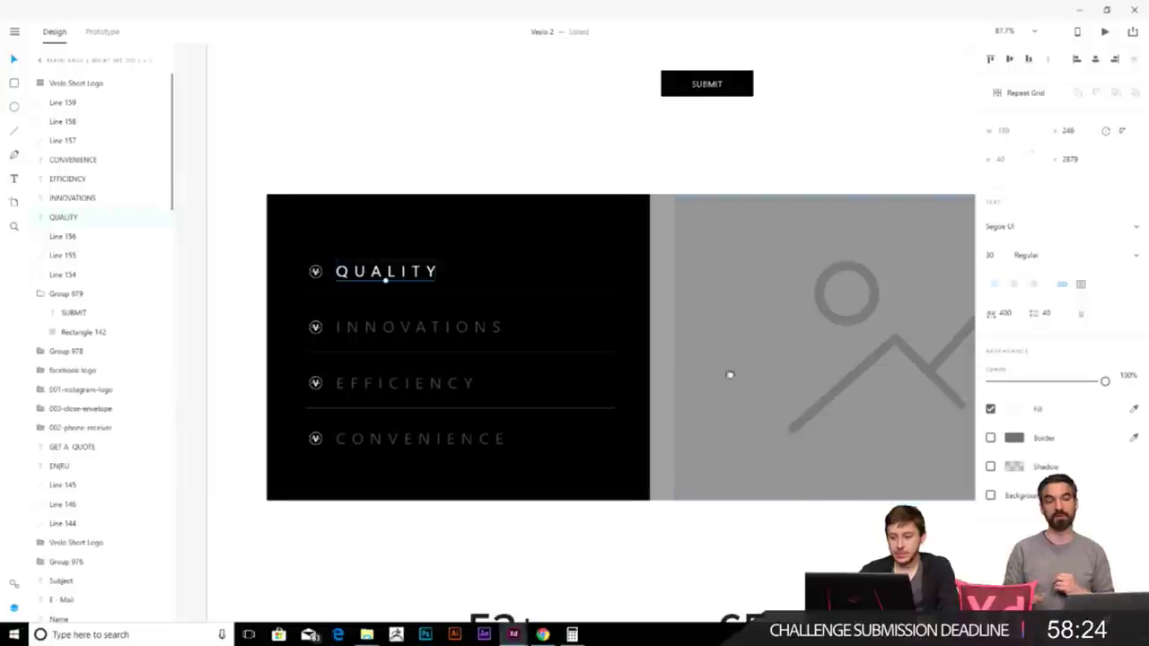
scroll(777, 385, "right", 3)
left_click(803, 469)
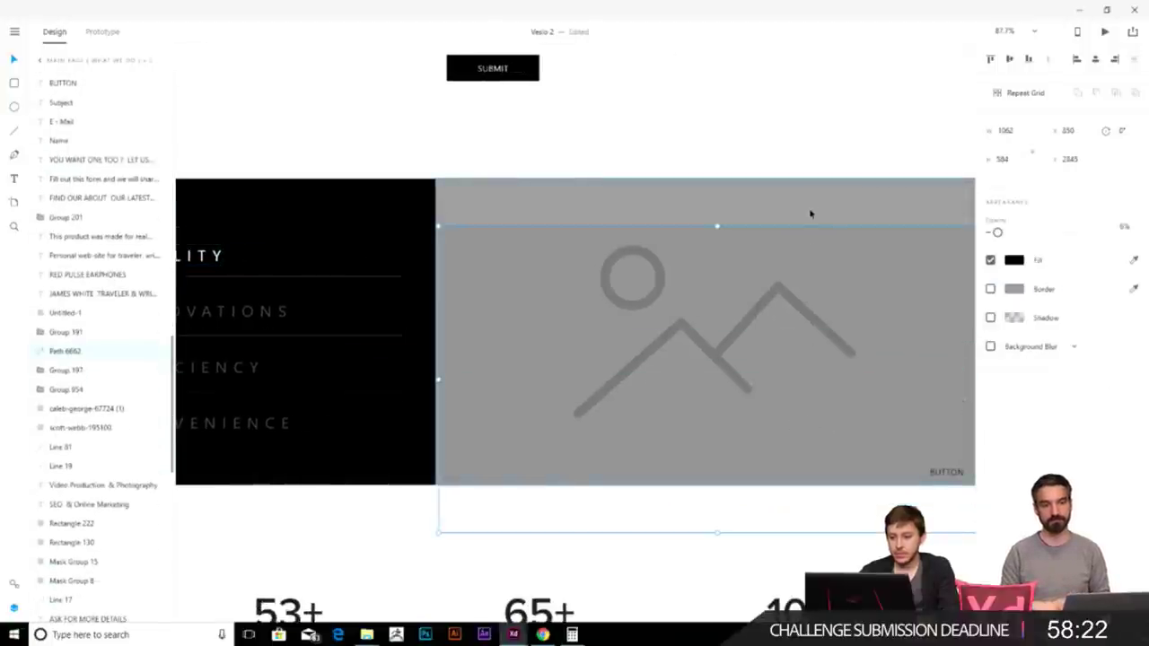
left_click_drag(782, 332, 836, 461)
- Delete the mountain-and-sun placeholder graphic, leaving the grey image rectangle selected
left_click(707, 359)
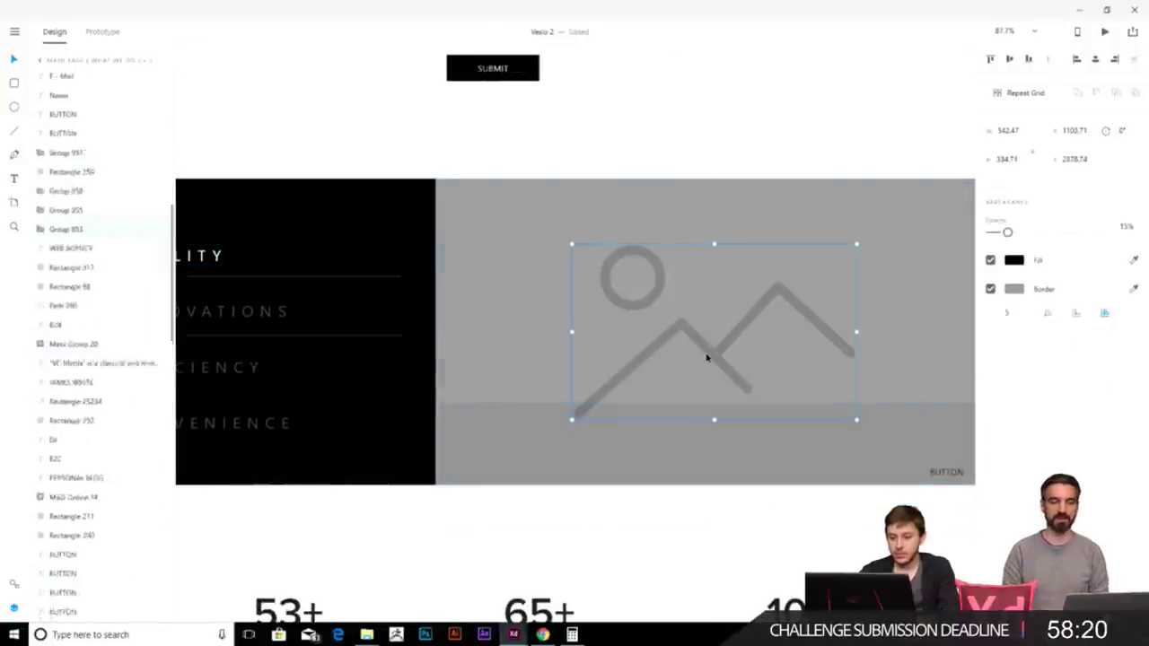
key("Delete")
left_click(566, 349)
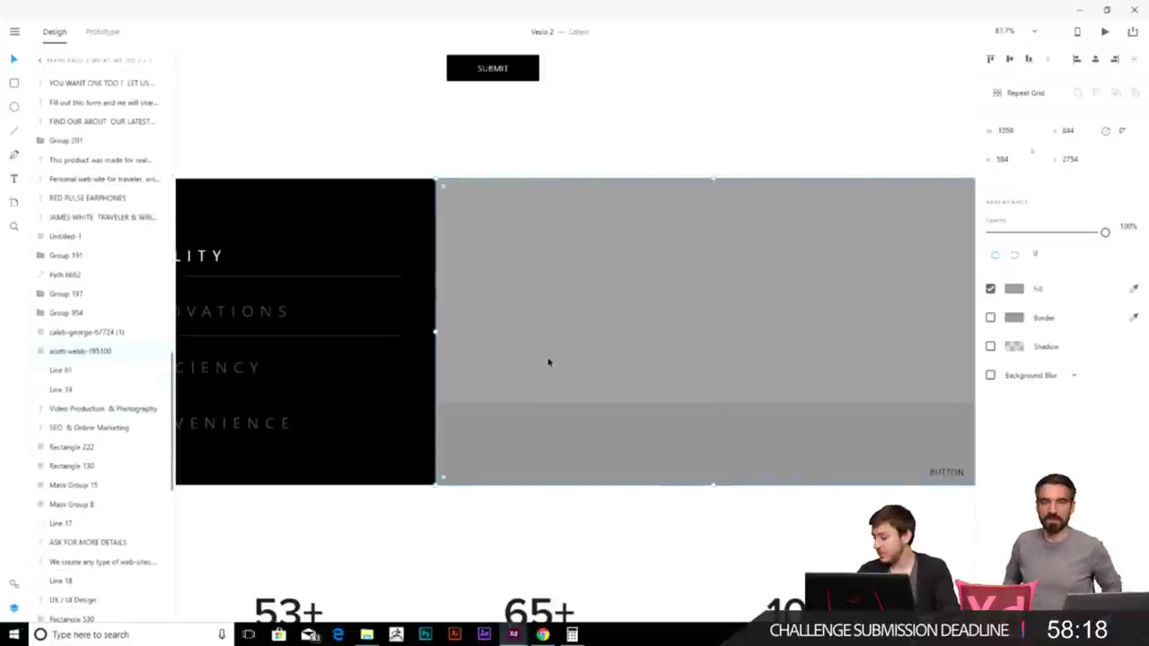
- Fill the grey rectangle with the scott-webb-195100 laptop photo from the Images folder
left_click(366, 635)
left_click(300, 577)
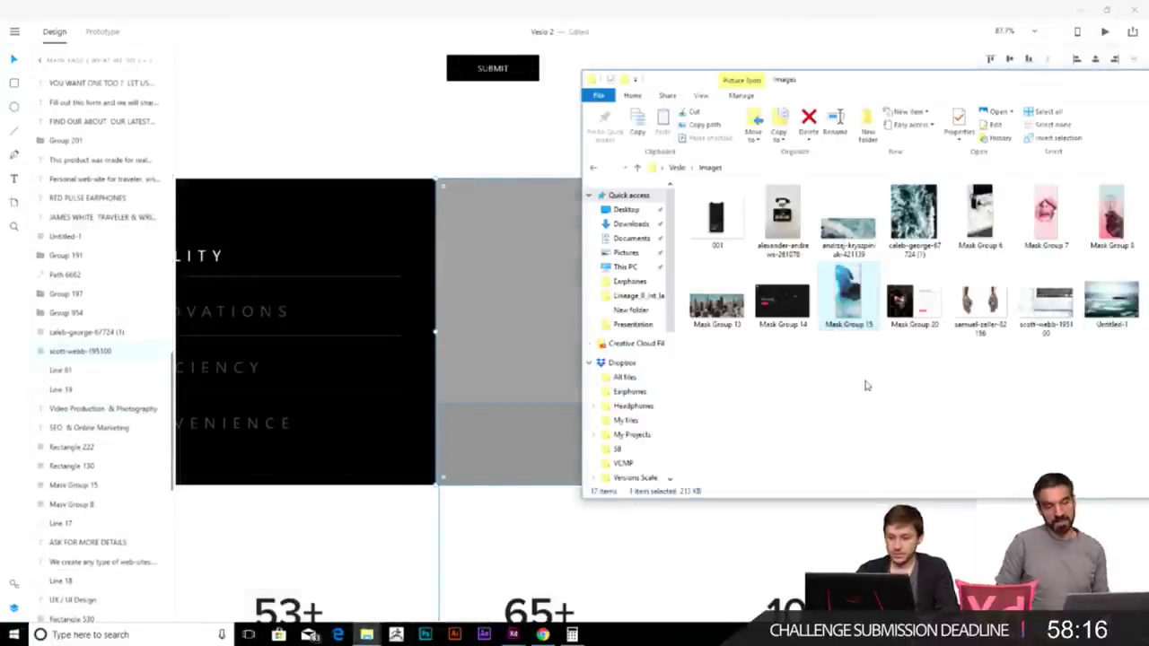
left_click_drag(1055, 301, 526, 260)
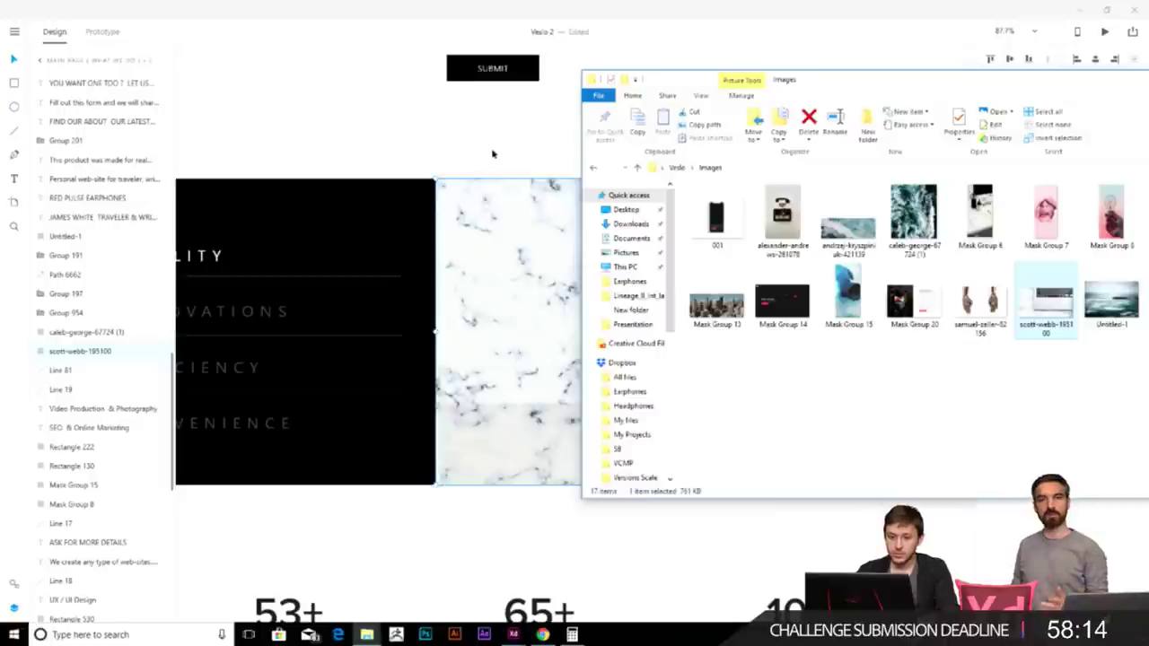
- Align the dark overlay flush with the photo's edges, then clear the selection
left_click(750, 268)
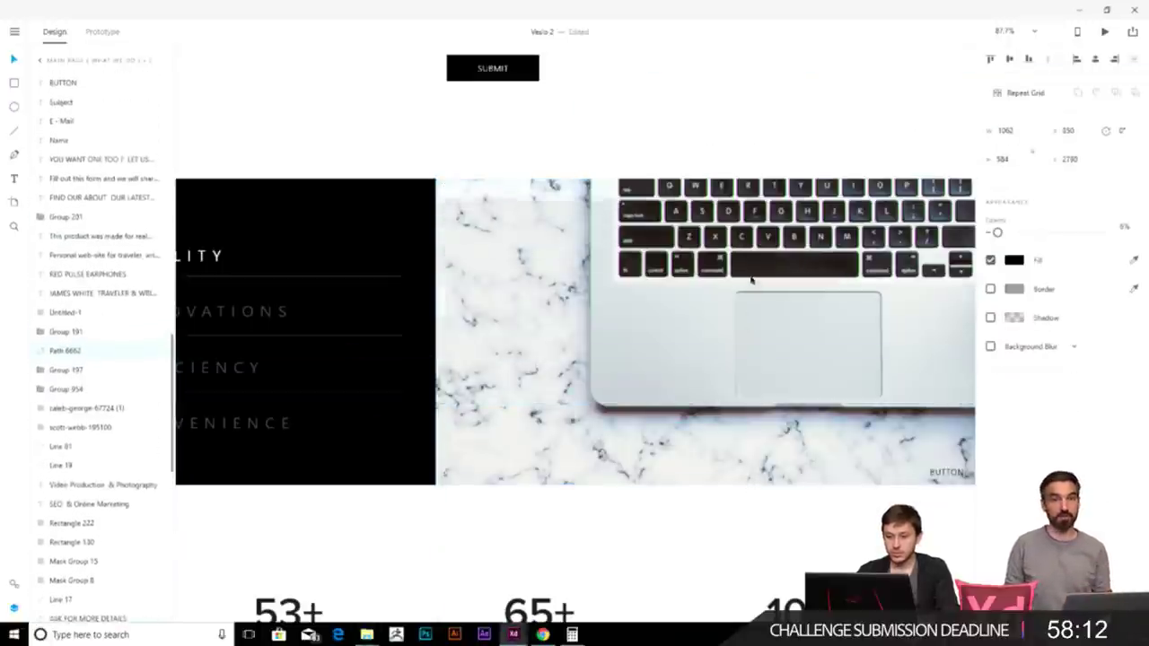
left_click_drag(750, 261, 752, 263)
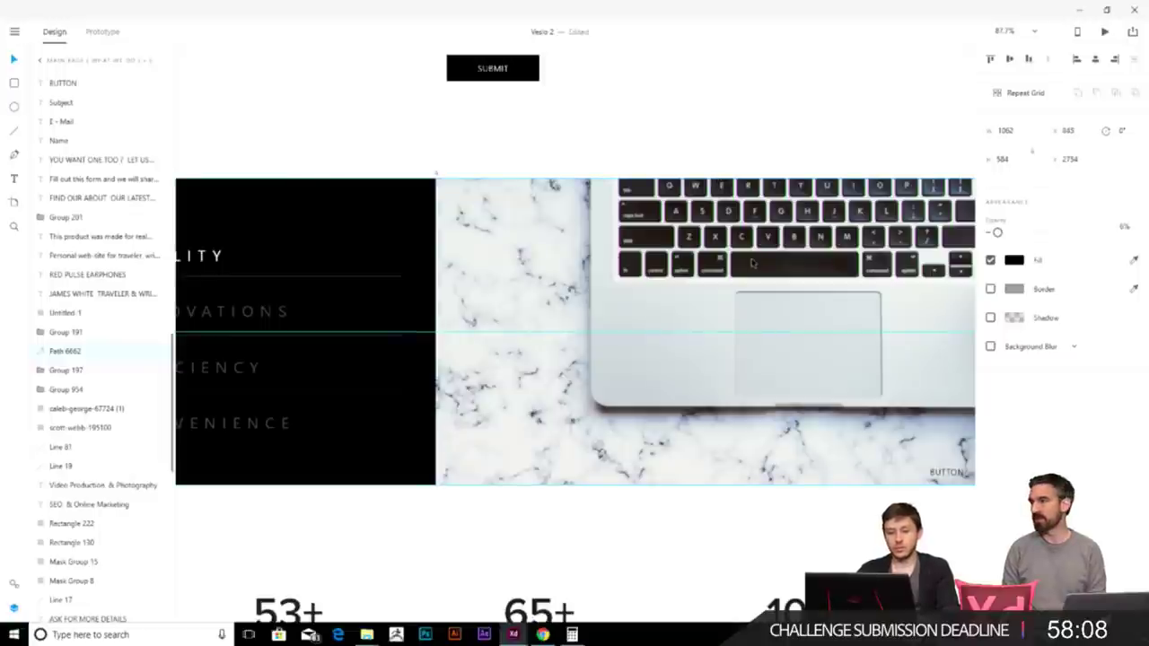
scroll(508, 288, "down", 3)
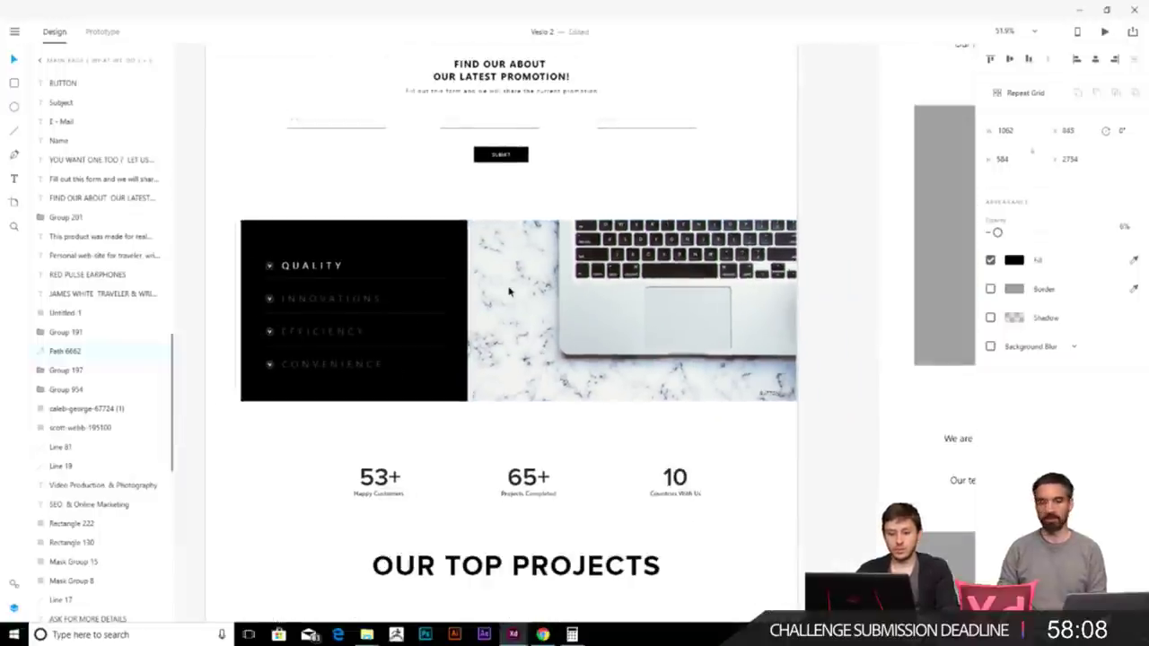
left_click(830, 398)
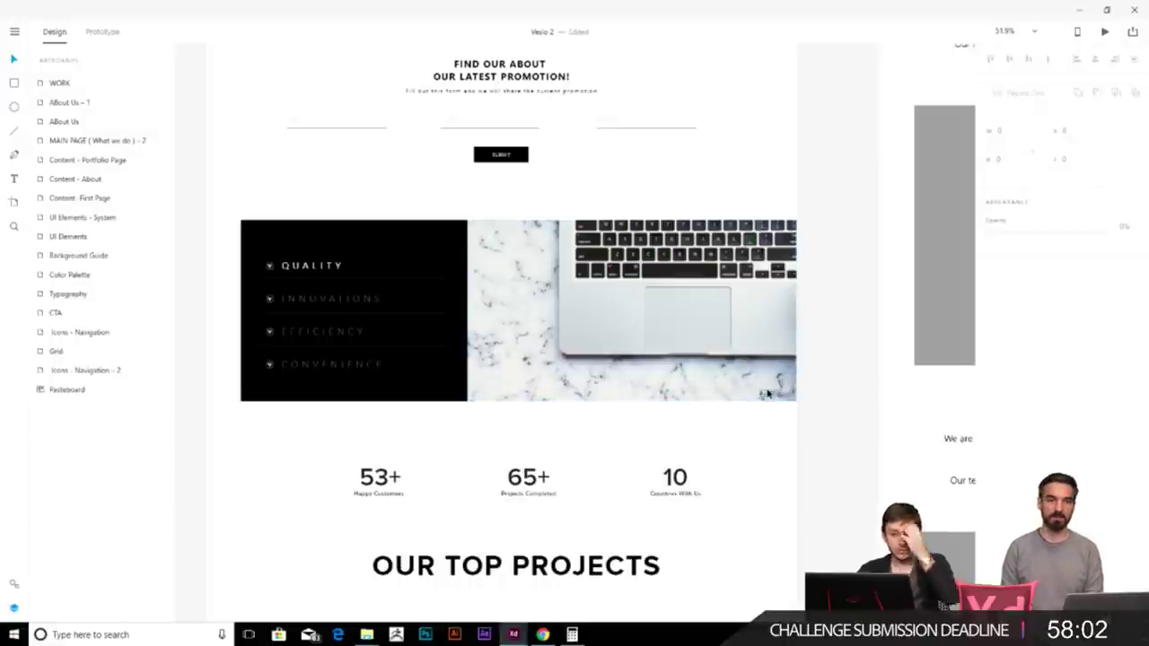
scroll(577, 314, "up", 2)
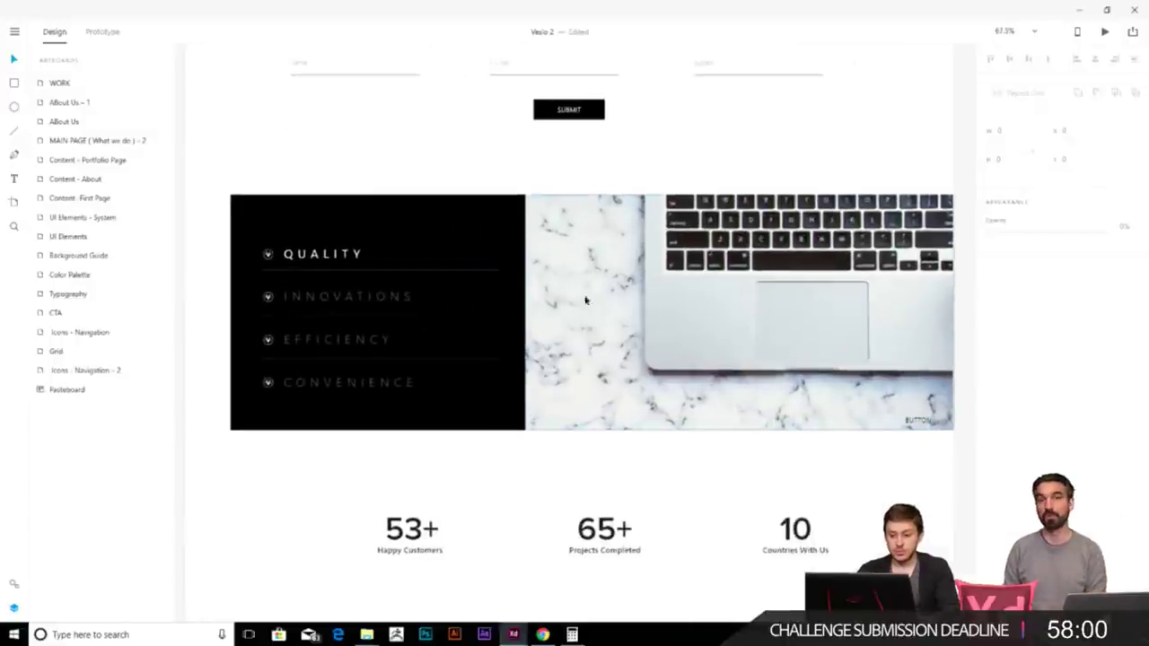
scroll(511, 281, "down", 5)
left_click_drag(410, 303, 726, 387)
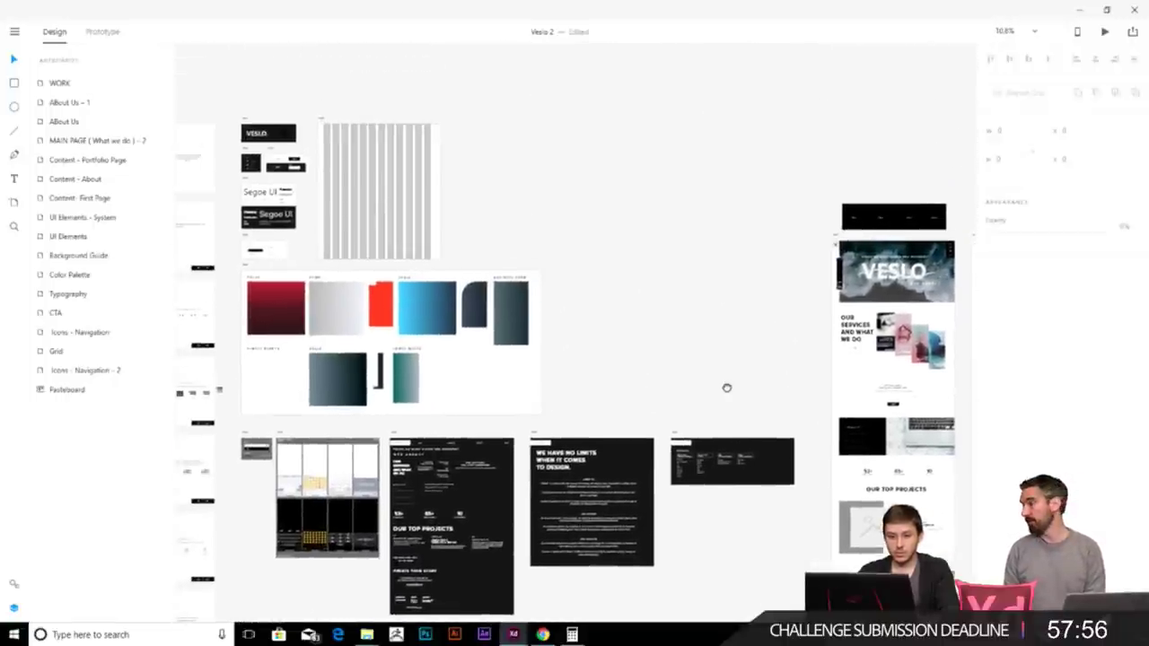
- Draw a rectangle over the upper left of the laptop photo
scroll(691, 341, "right", 8)
scroll(692, 341, "down", 2)
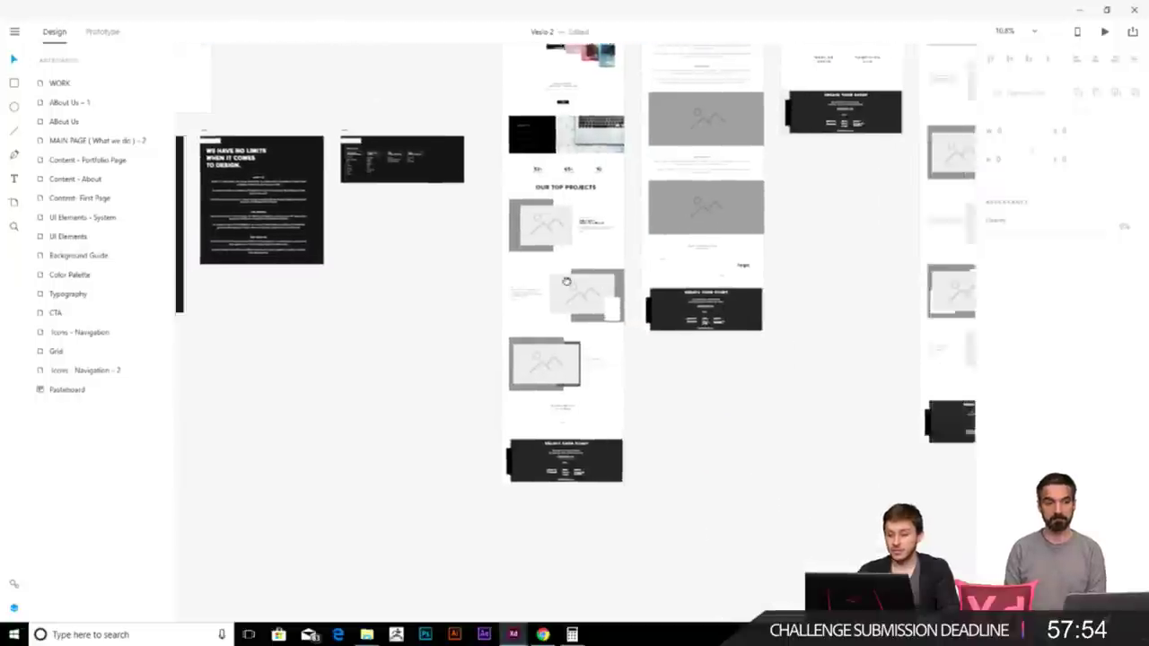
scroll(579, 359, "up", 2)
scroll(579, 359, "up", 4)
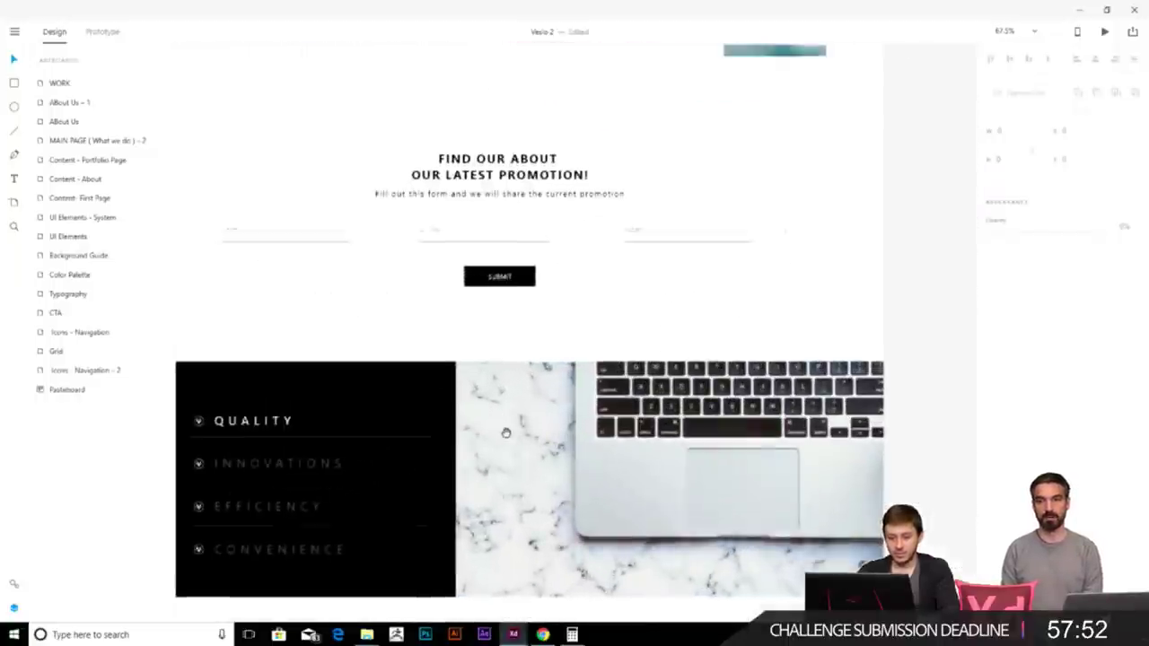
scroll(197, 115, "down", 1)
left_click(11, 83)
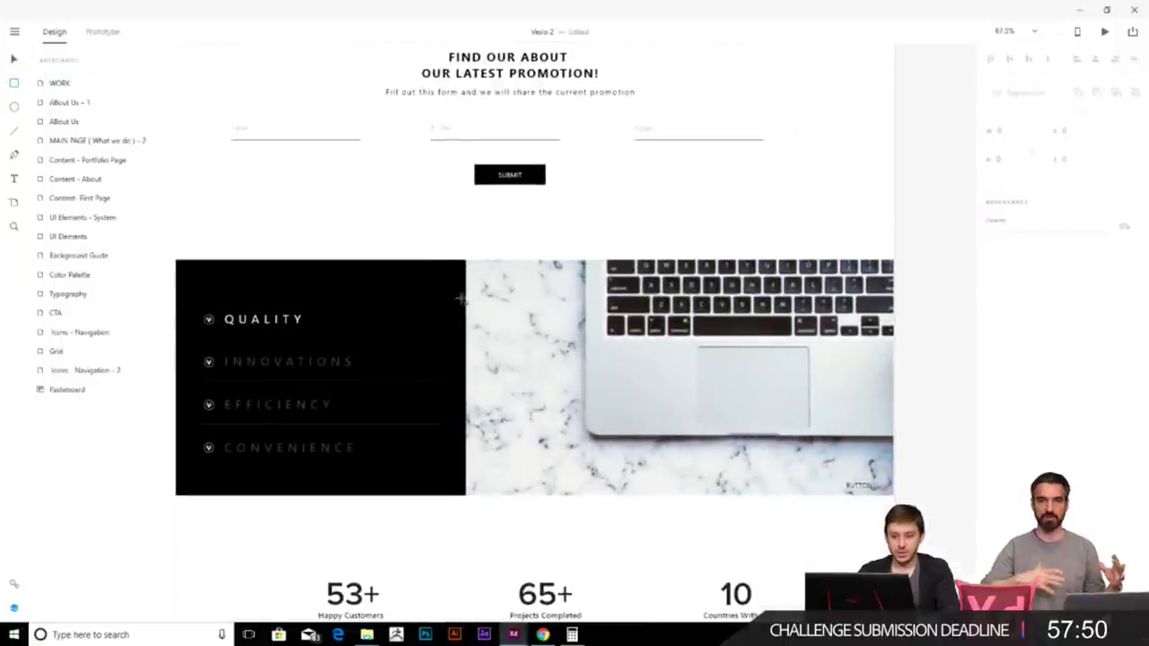
mouse_move(464, 298)
left_mouse_down()
mouse_move(603, 359)
mouse_move(616, 345)
left_mouse_up()
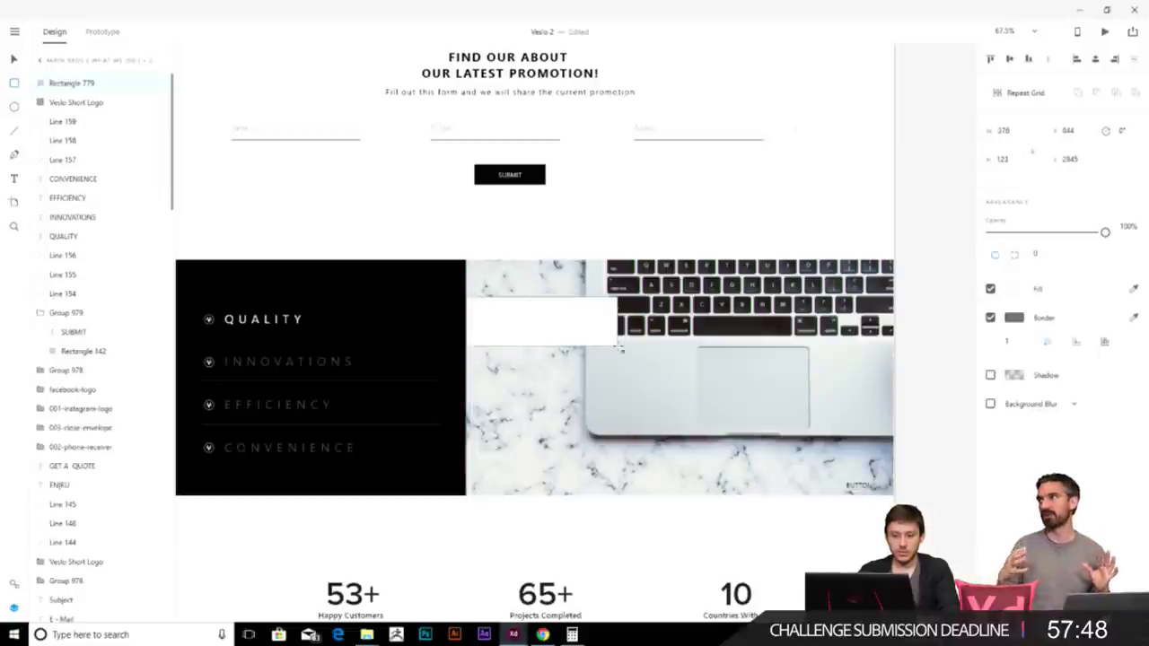
- Fill the rectangle with the feature panel's black, remove its border, and nudge it down
left_click(1136, 289)
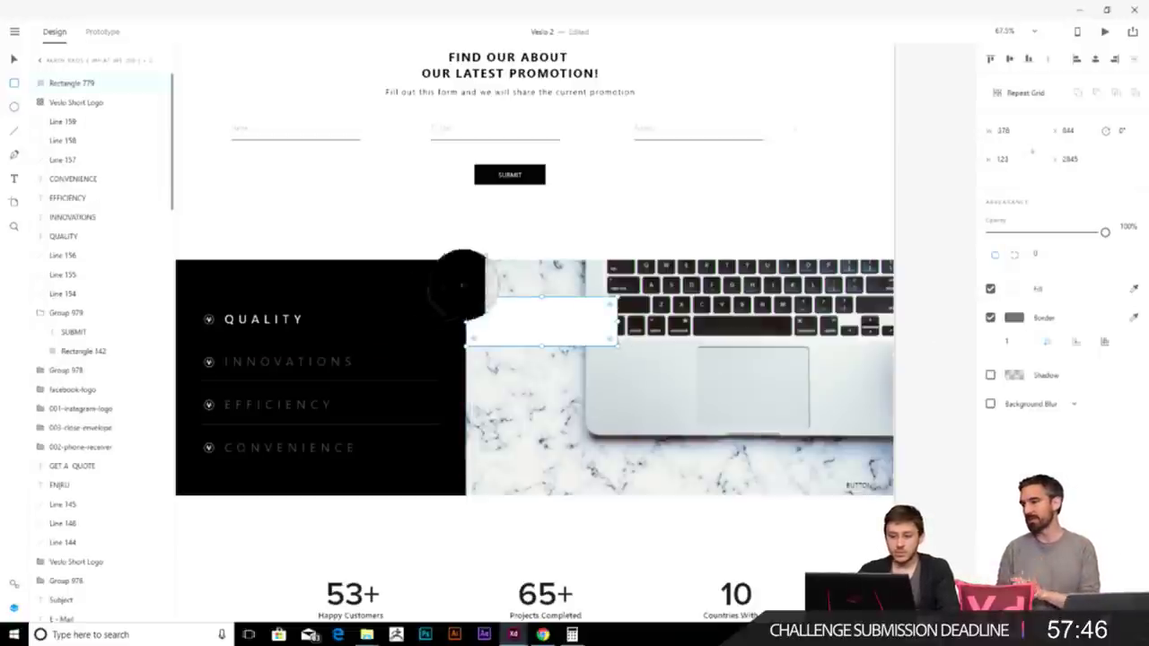
left_click(419, 310)
left_click(991, 316)
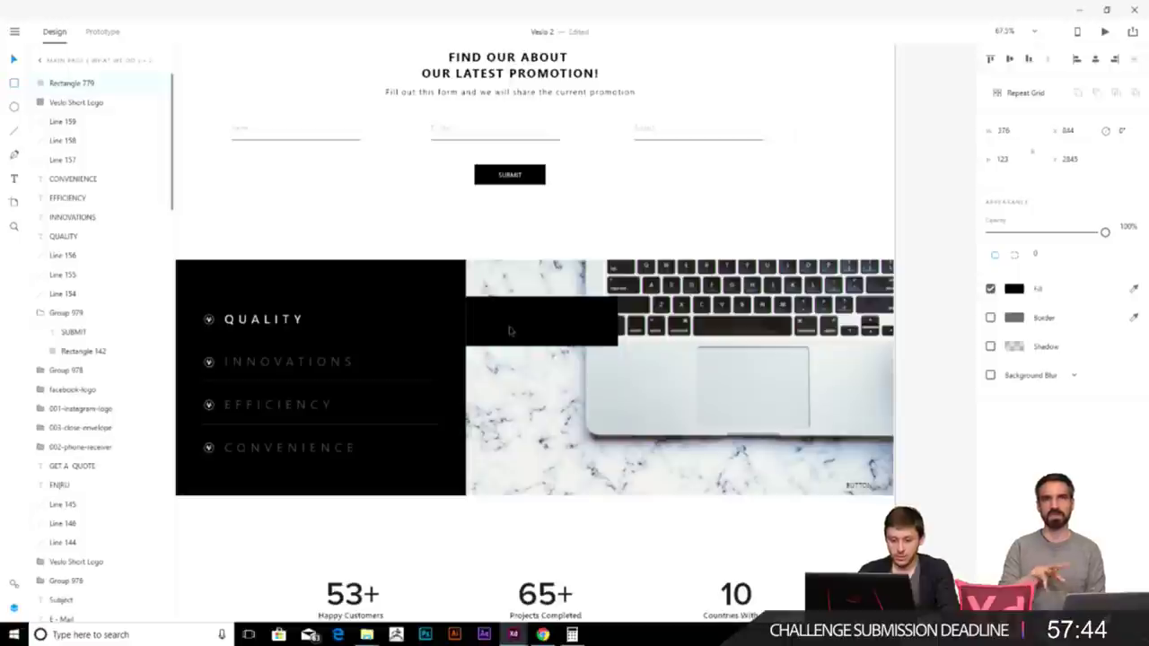
key("shift+Down")
key("shift+Down")
key("shift+Down")
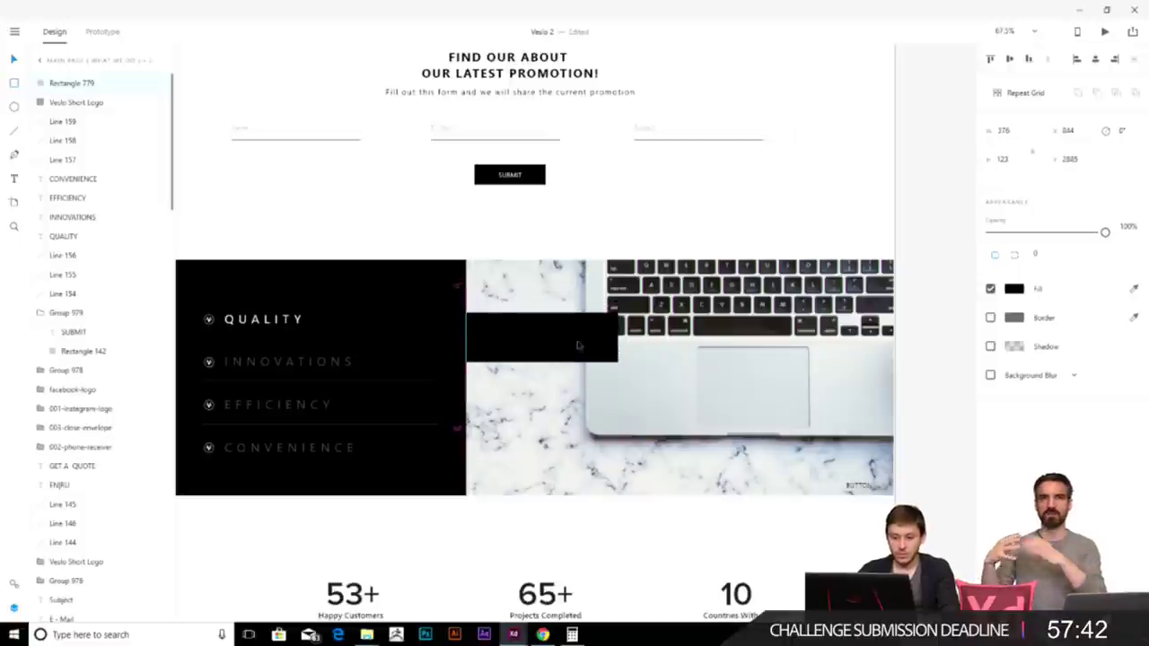
key("Down")
key("Down")
scroll(588, 341, "down", 3)
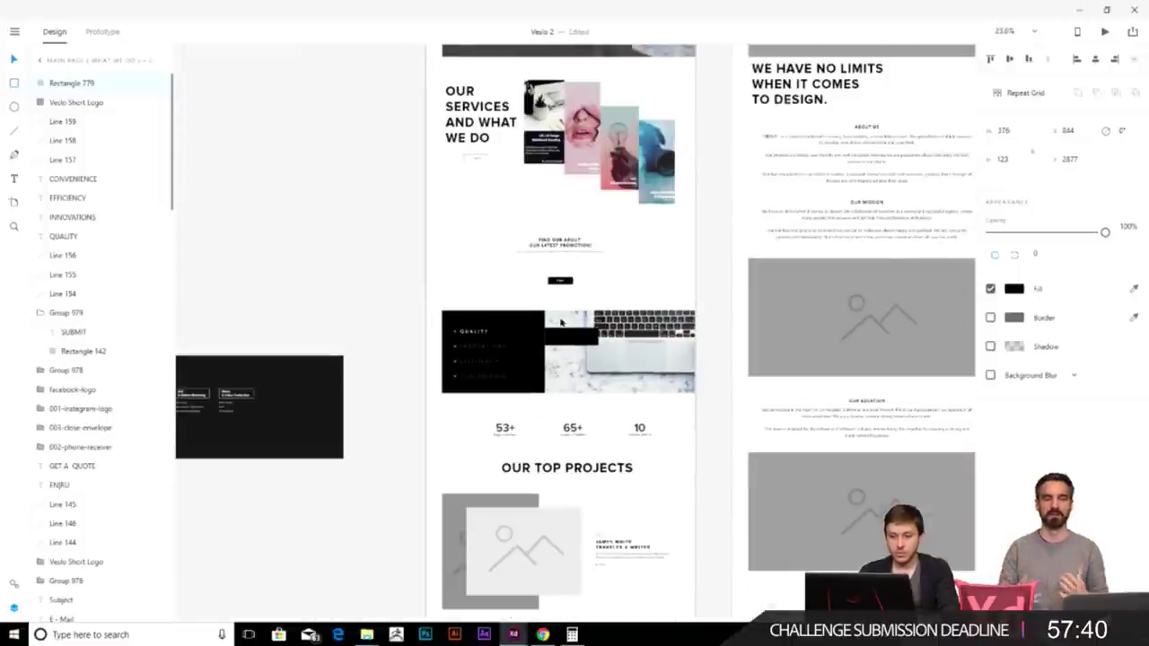
scroll(474, 297, "down", 3)
scroll(292, 346, "up", 3)
scroll(291, 350, "up", 3)
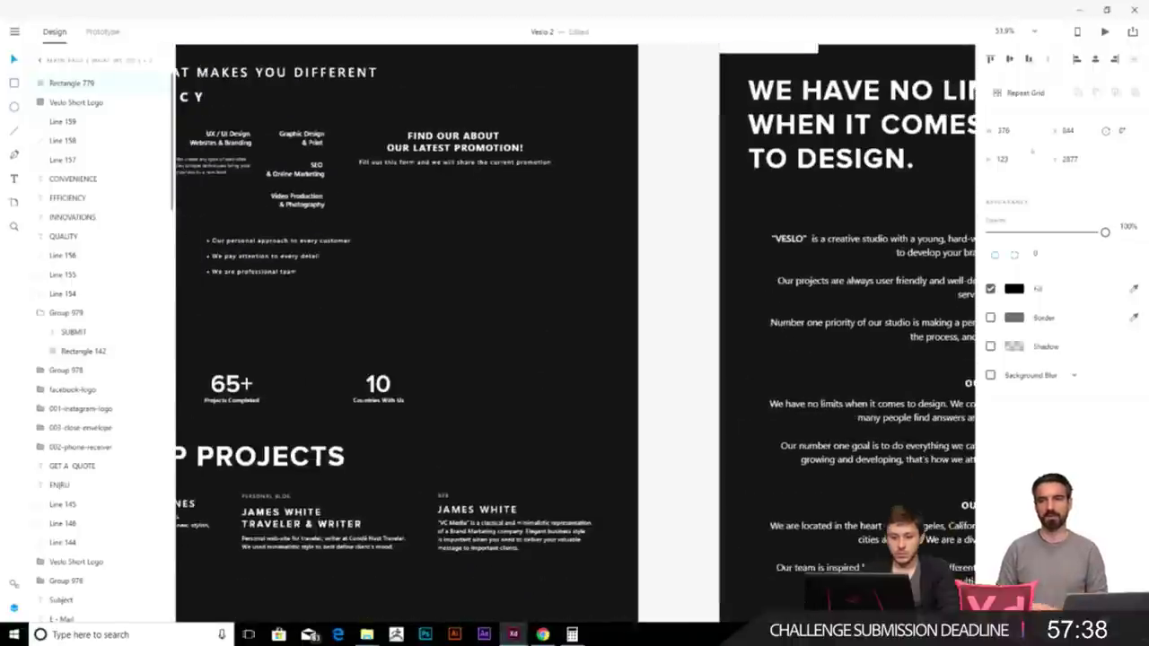
scroll(404, 341, "down", 3)
scroll(502, 259, "up", 5)
- Move the three-bullet list from the dark artboard onto the homepage's black box
left_click(513, 214)
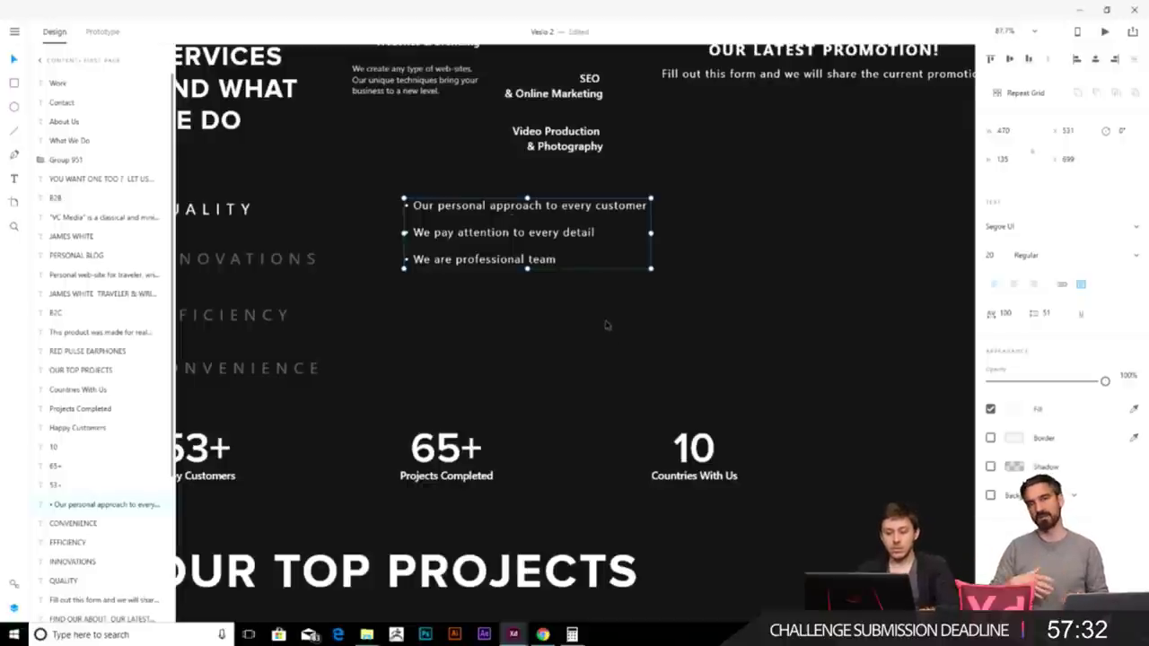
scroll(606, 325, "down", 5)
scroll(454, 329, "up", 4)
left_click_drag(754, 189, 637, 207)
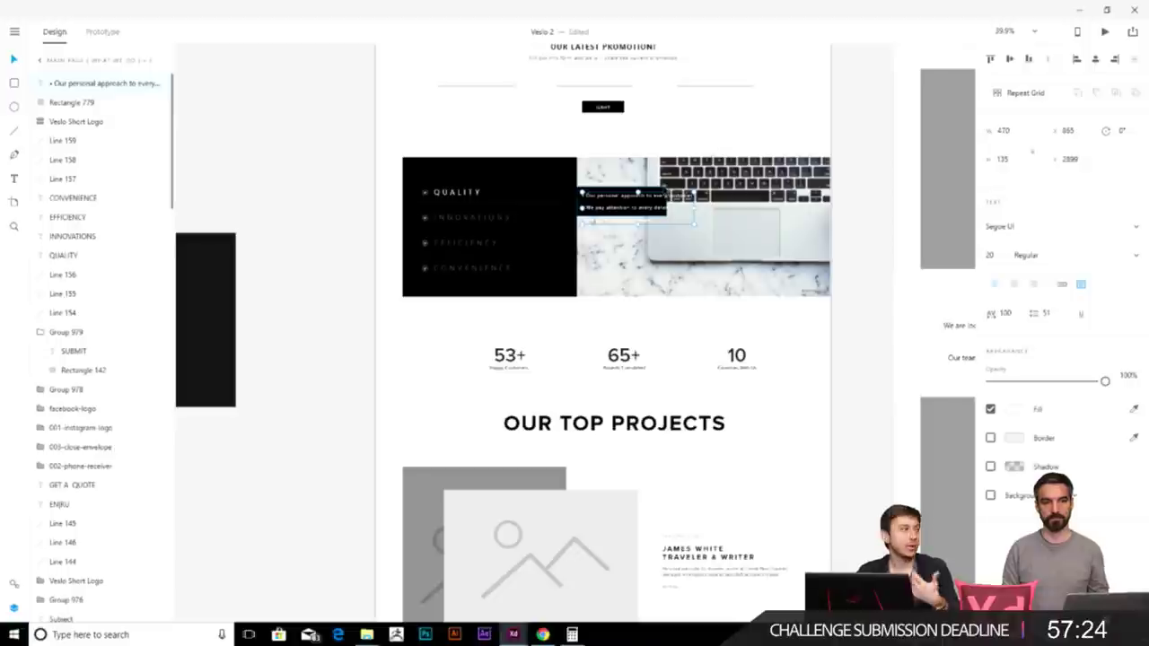
- Enlarge the black box so it covers all three bullet lines
scroll(641, 199, "up", 4)
left_click(689, 255)
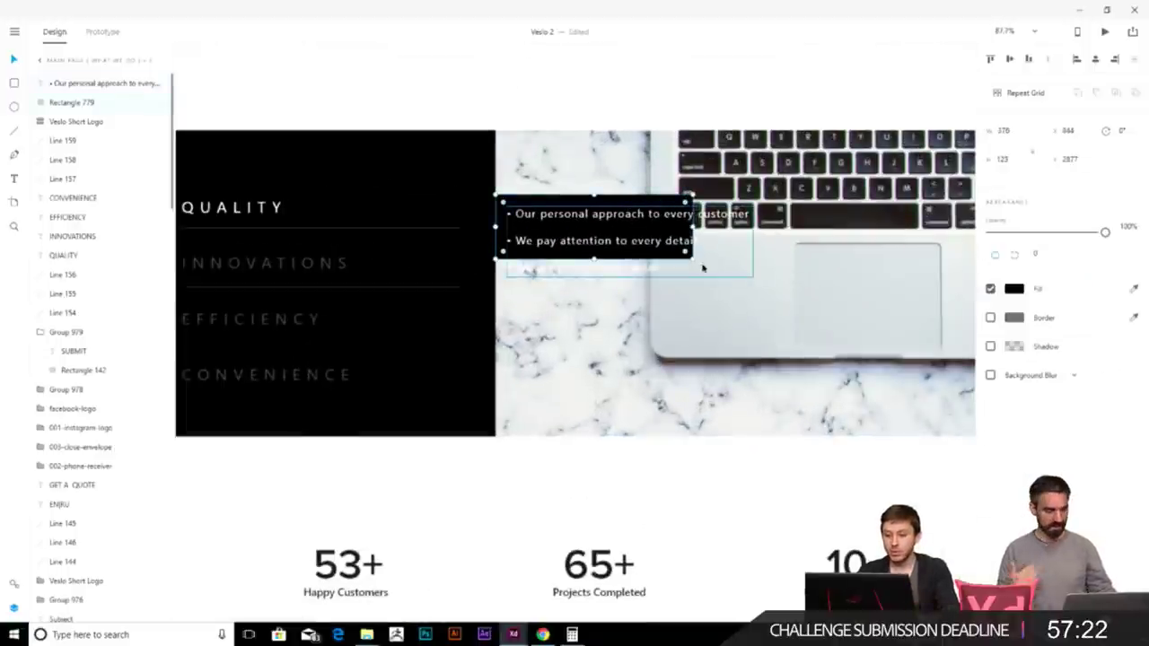
left_click_drag(693, 259, 775, 282)
left_click(618, 248)
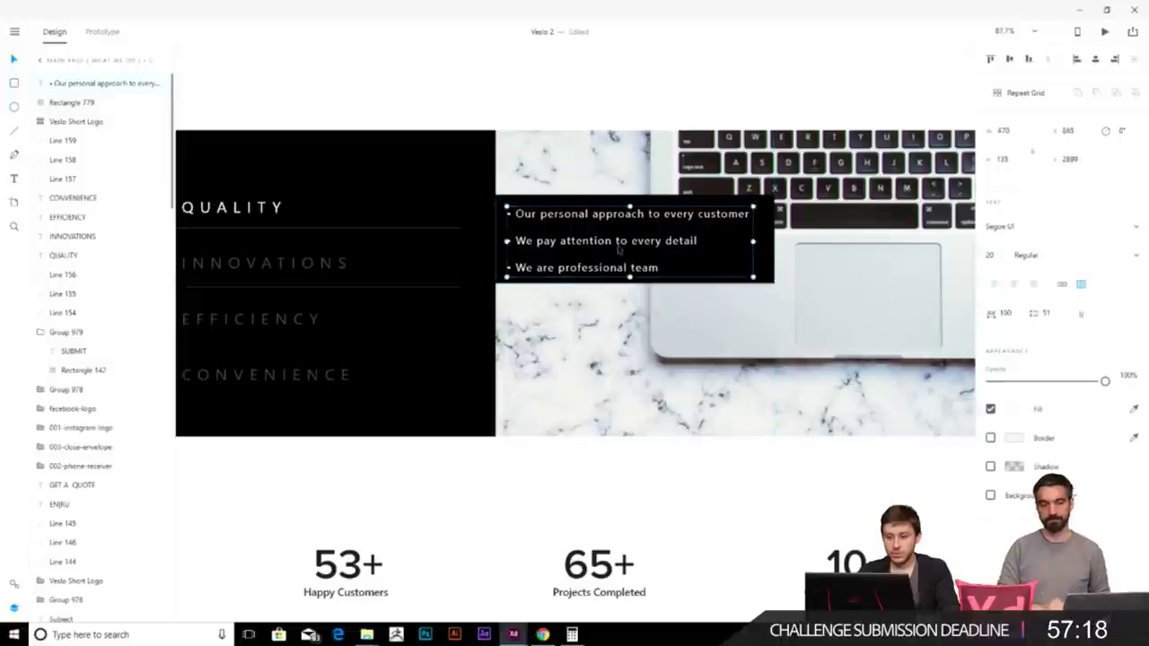
left_click(359, 395)
scroll(418, 316, "down", 5)
scroll(418, 316, "up", 3)
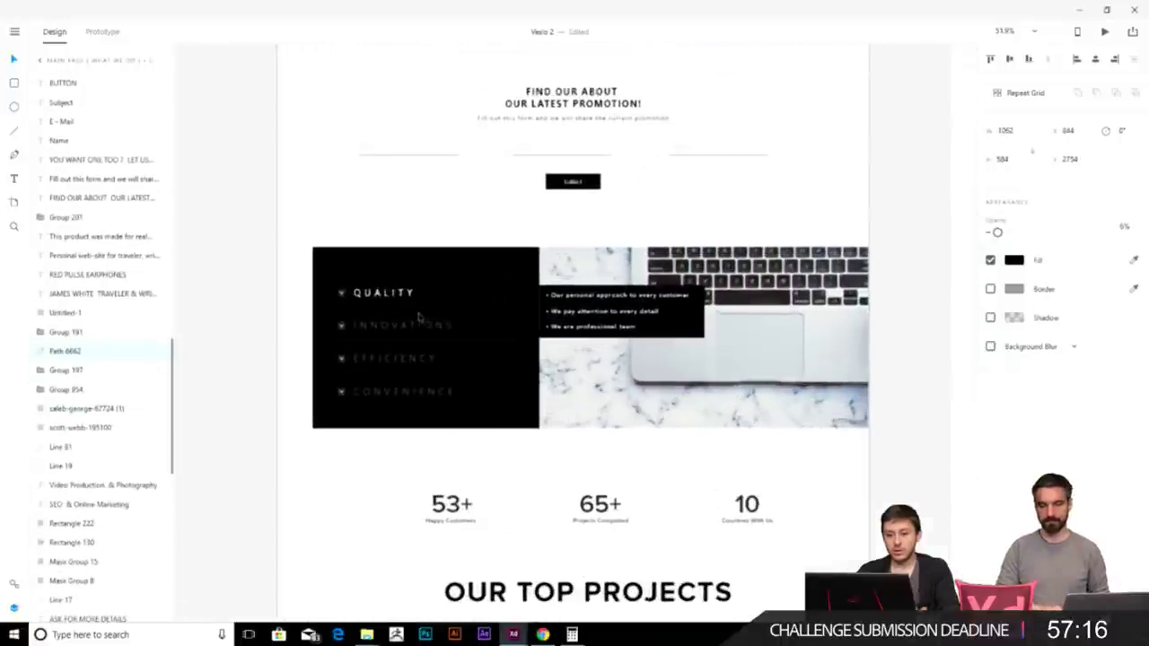
- Duplicate the SUBMIT button and move the copy to the laptop photo's bottom-right corner
scroll(392, 287, "up", 3)
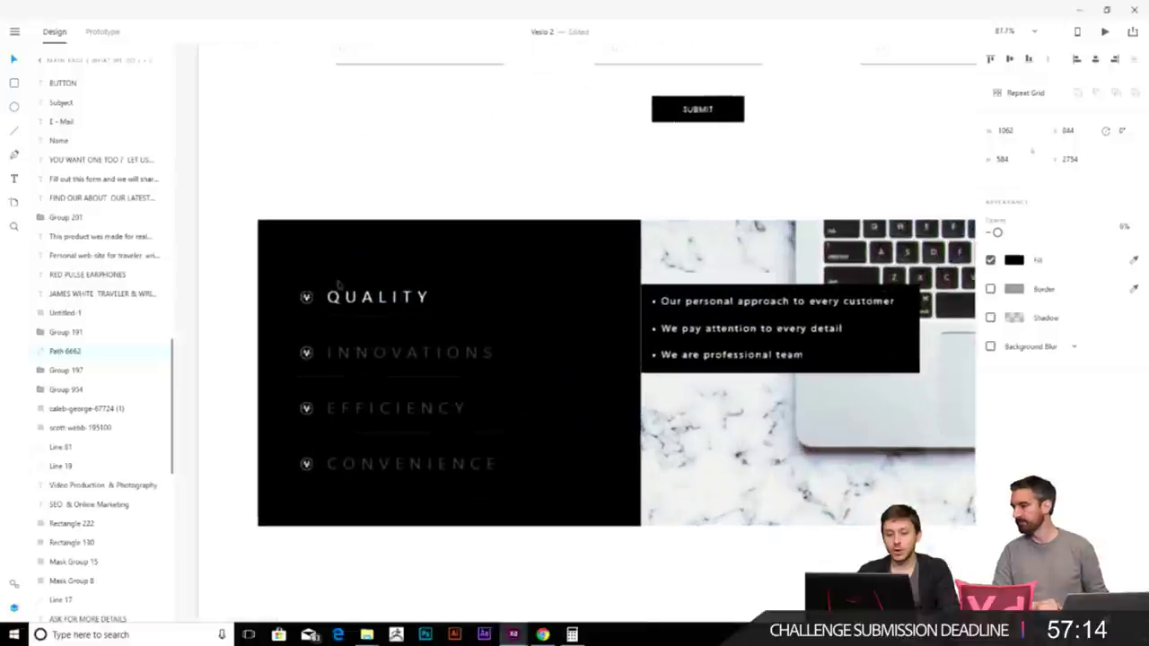
scroll(689, 306, "right", 5)
scroll(690, 306, "down", 2)
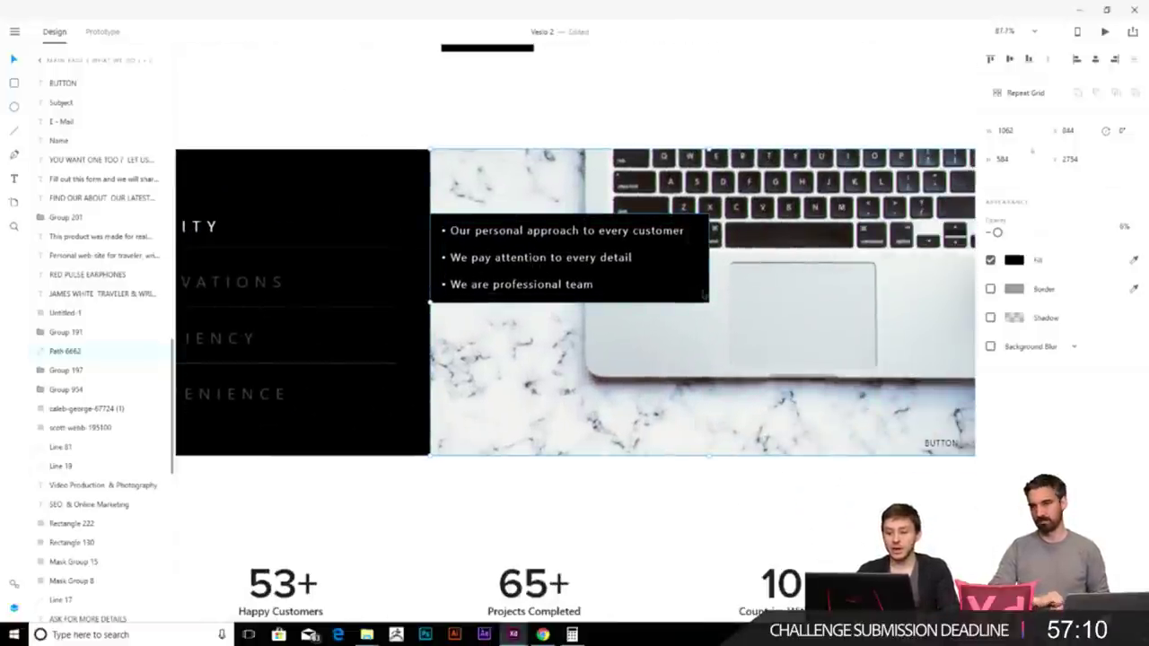
left_click(627, 283)
scroll(646, 359, "right", 7)
scroll(646, 359, "down", 1)
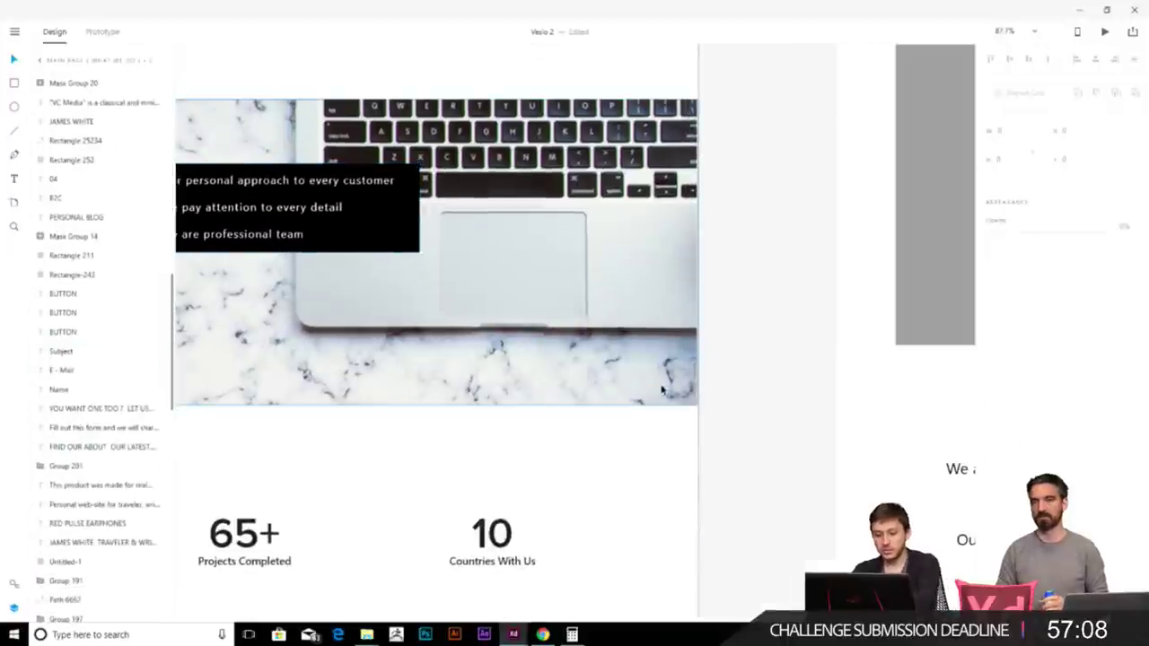
scroll(515, 301, "down", 5)
scroll(493, 258, "up", 3)
scroll(494, 257, "up", 3)
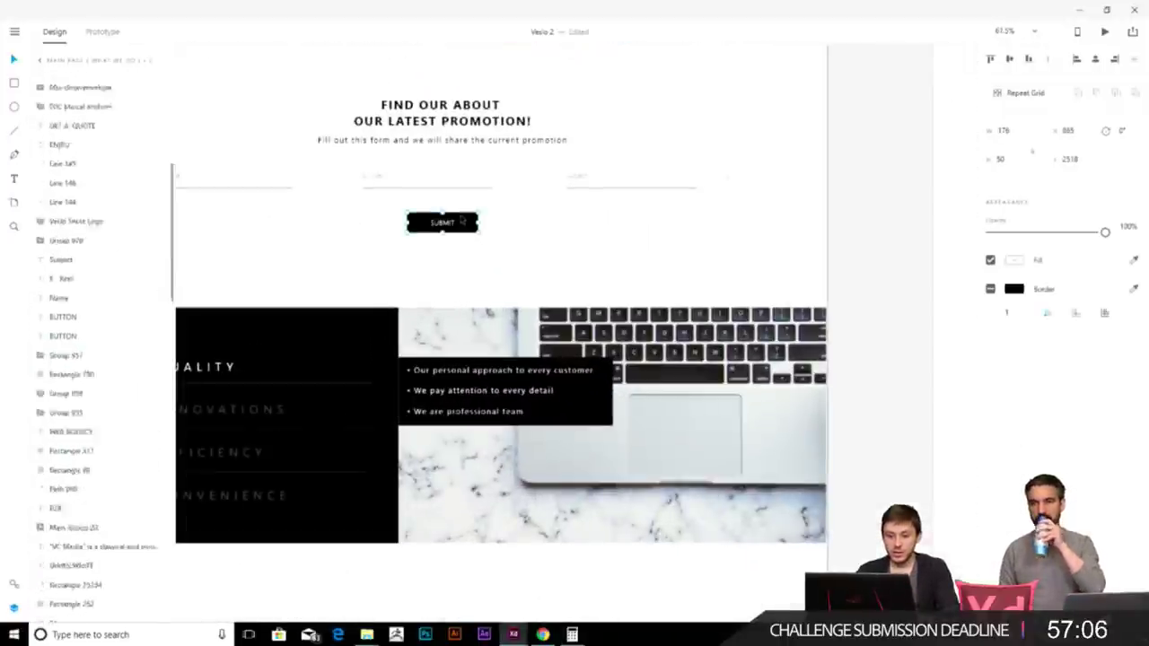
left_click(462, 234)
key("ctrl+d")
left_click_drag(829, 467, 792, 535)
- Check the shapes layered over the laptop photo, then deselect
left_click(782, 441)
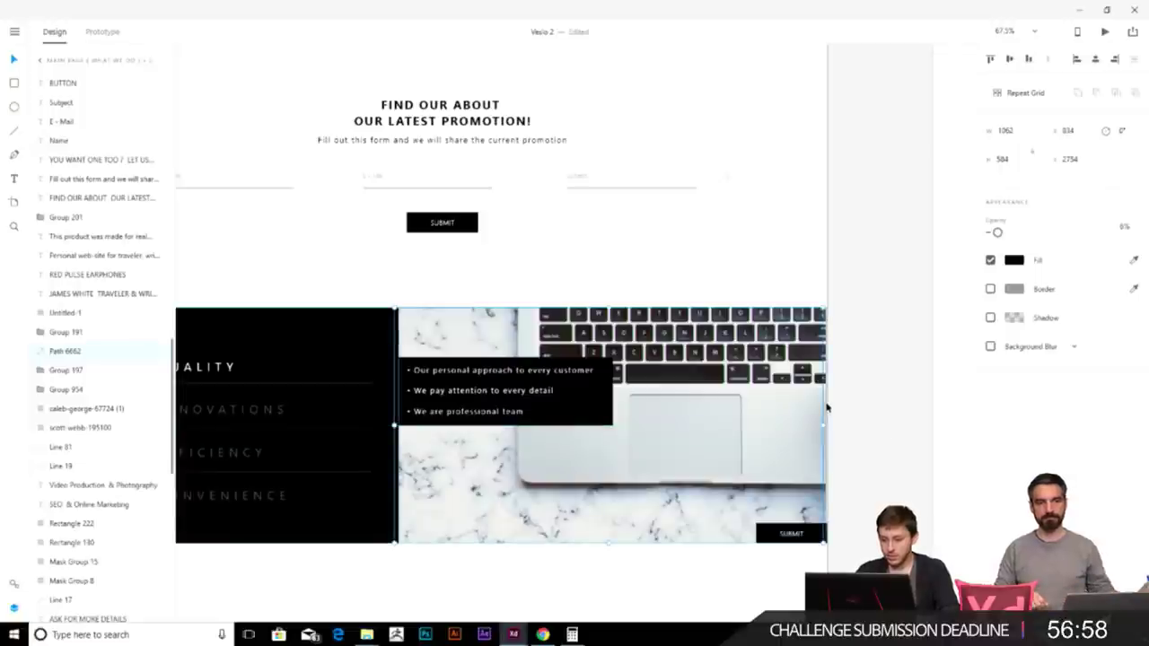
left_click(829, 422)
left_click(829, 427)
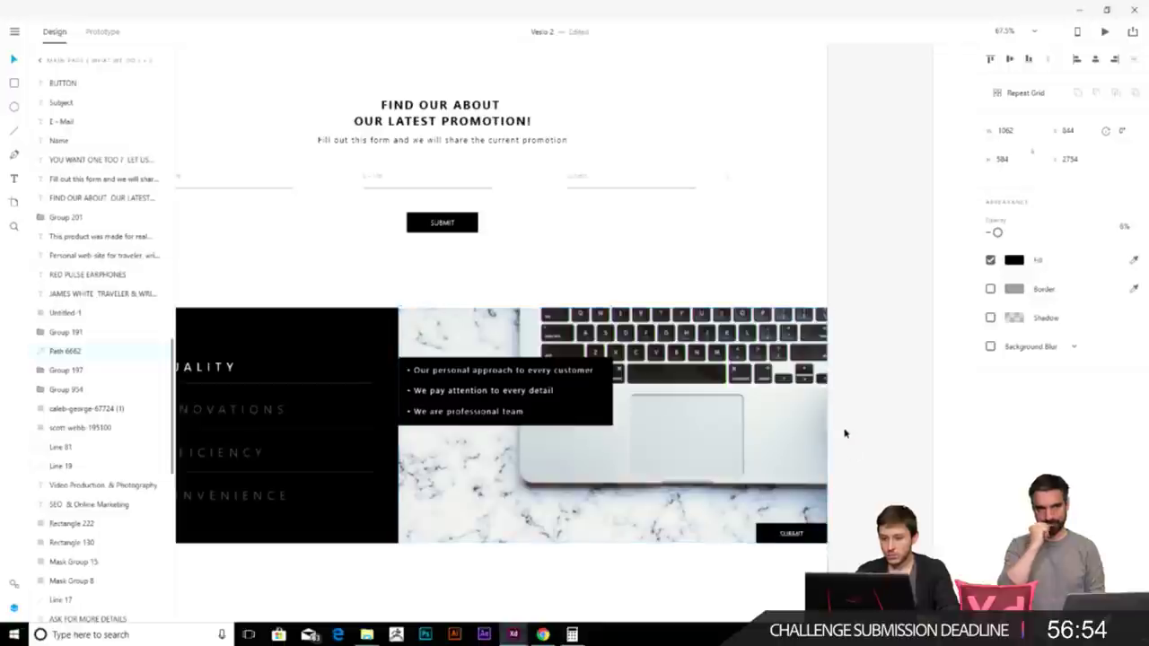
left_click(854, 467)
scroll(855, 466, "down", 3)
scroll(731, 471, "down", 2)
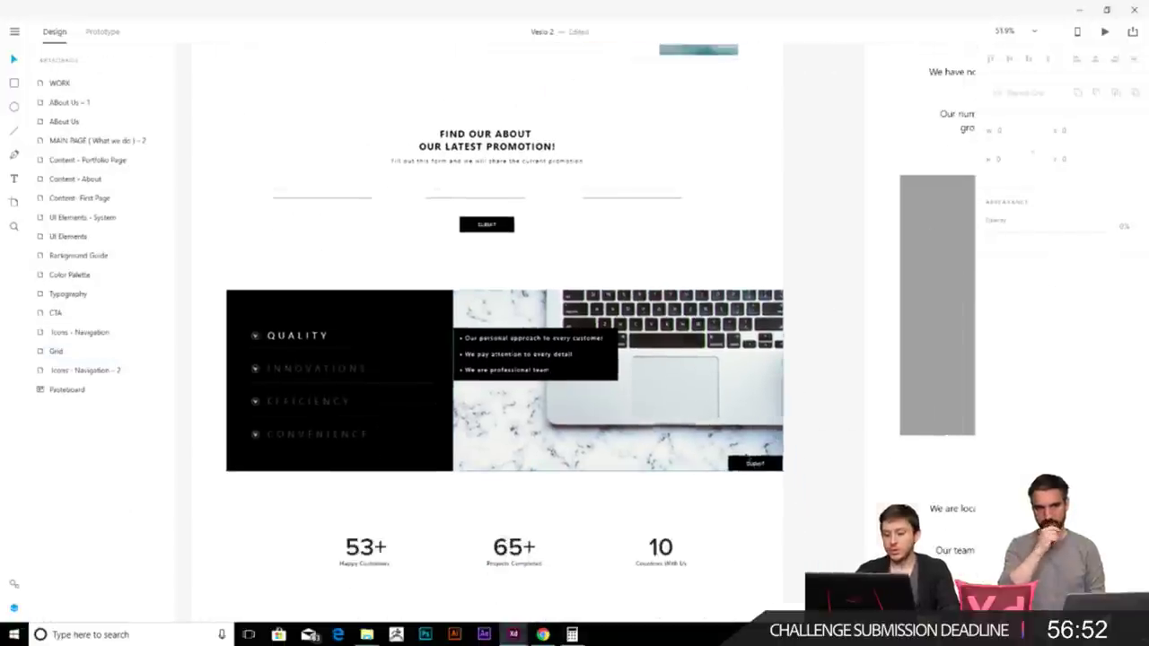
scroll(730, 472, "up", 3)
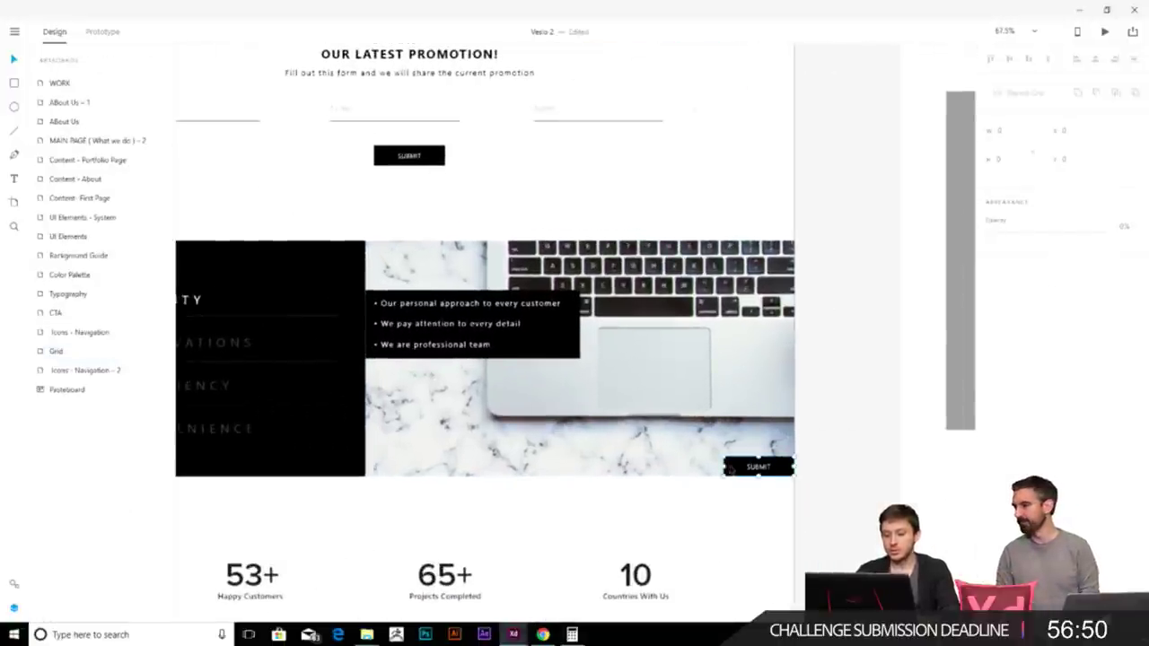
- Change the copied button's label from SUBMIT to CONTACT
double_click(756, 468)
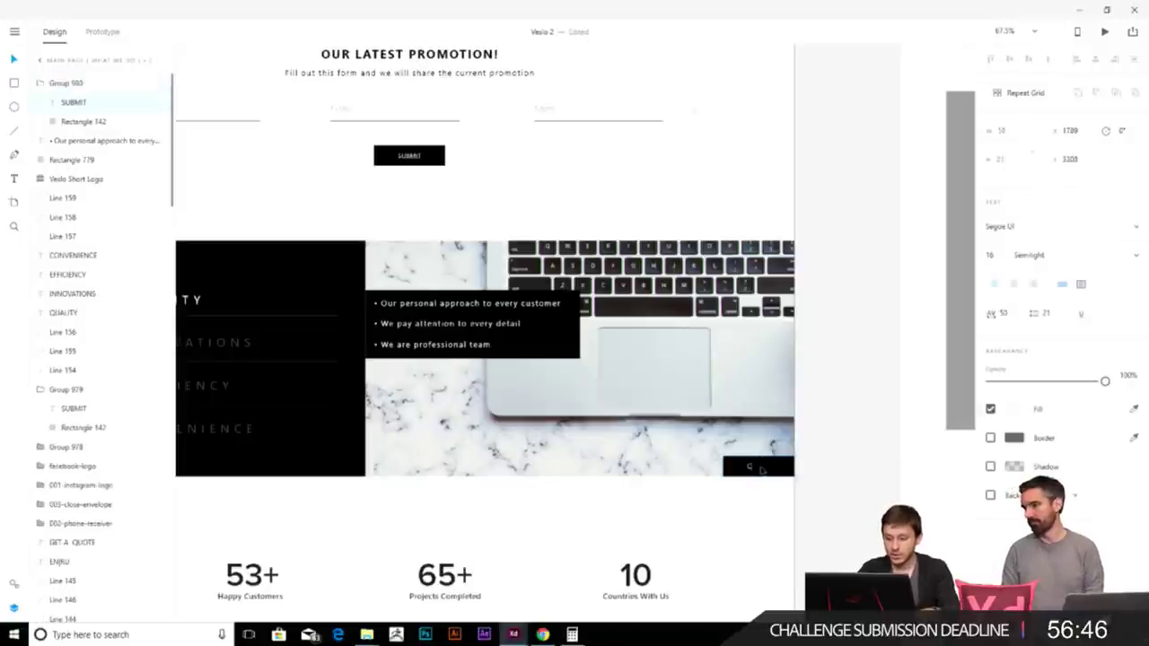
type("CONTACT")
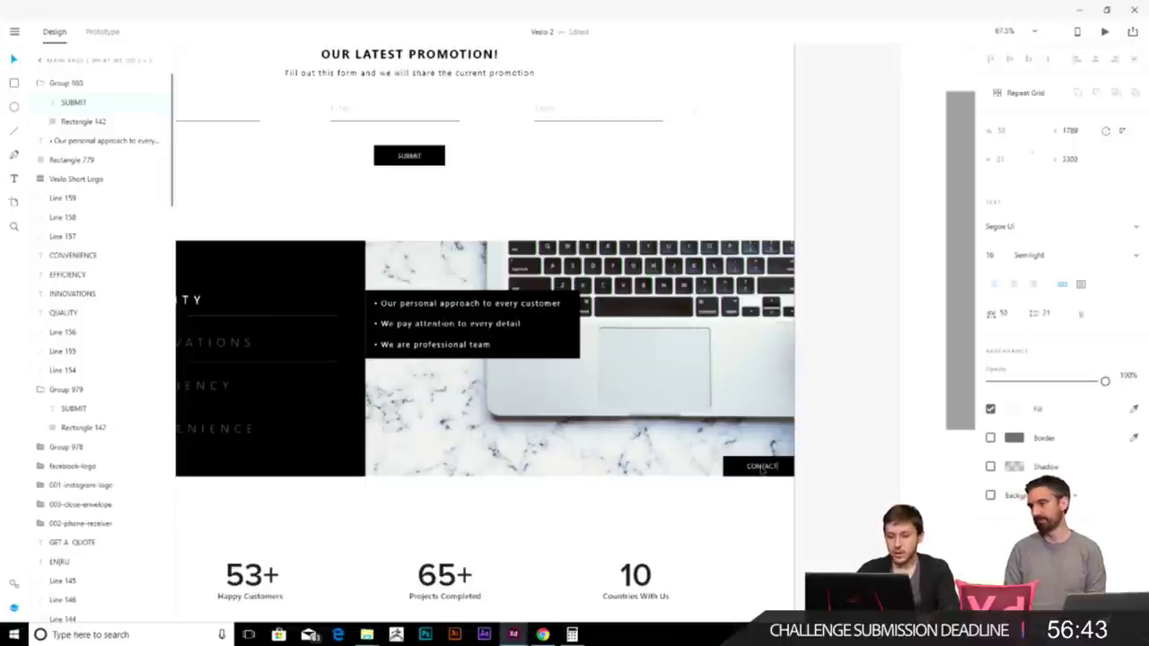
key("Escape")
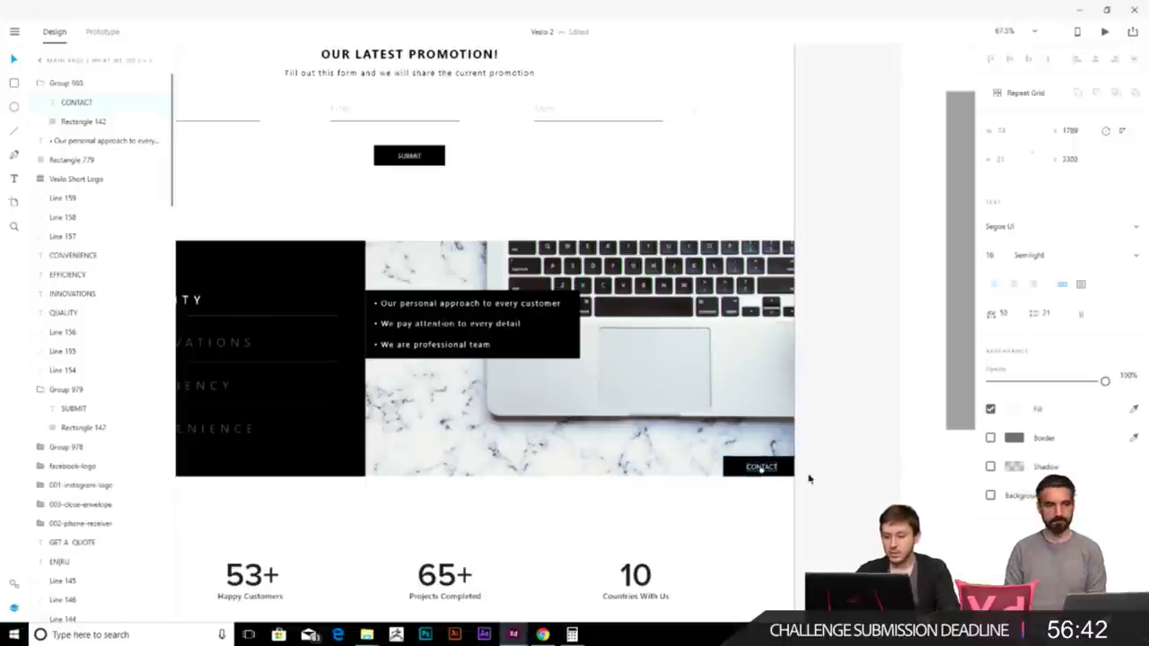
left_click(889, 470)
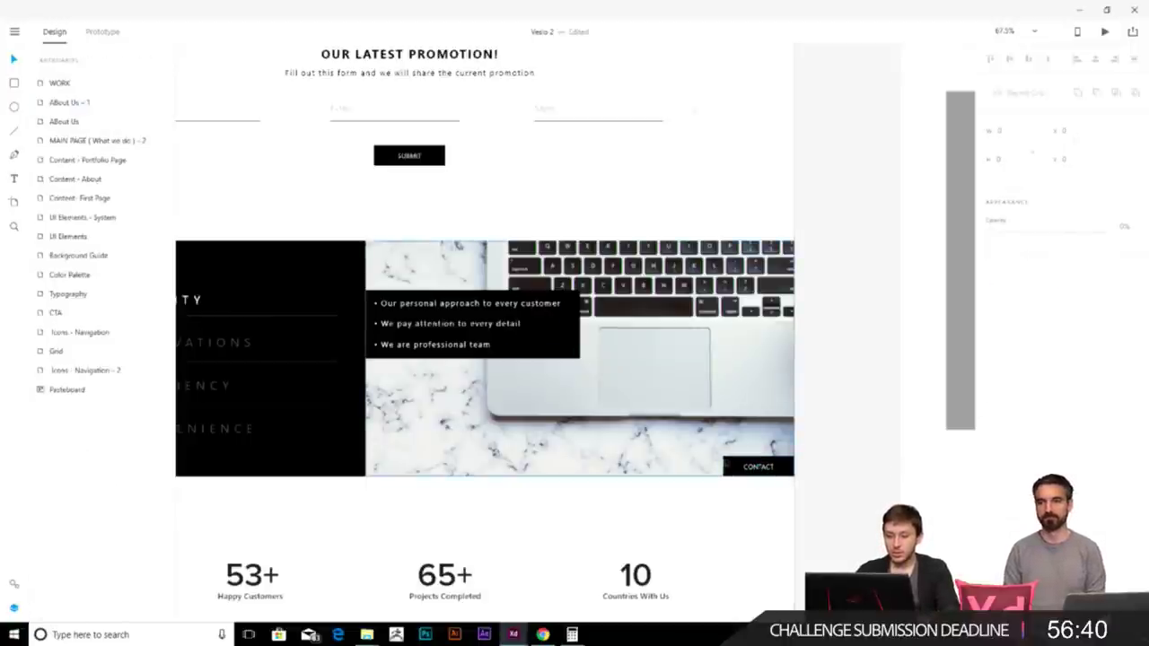
- Try stretching the CONTACT button's background over the photo, then revert it and deselect
left_click(734, 470)
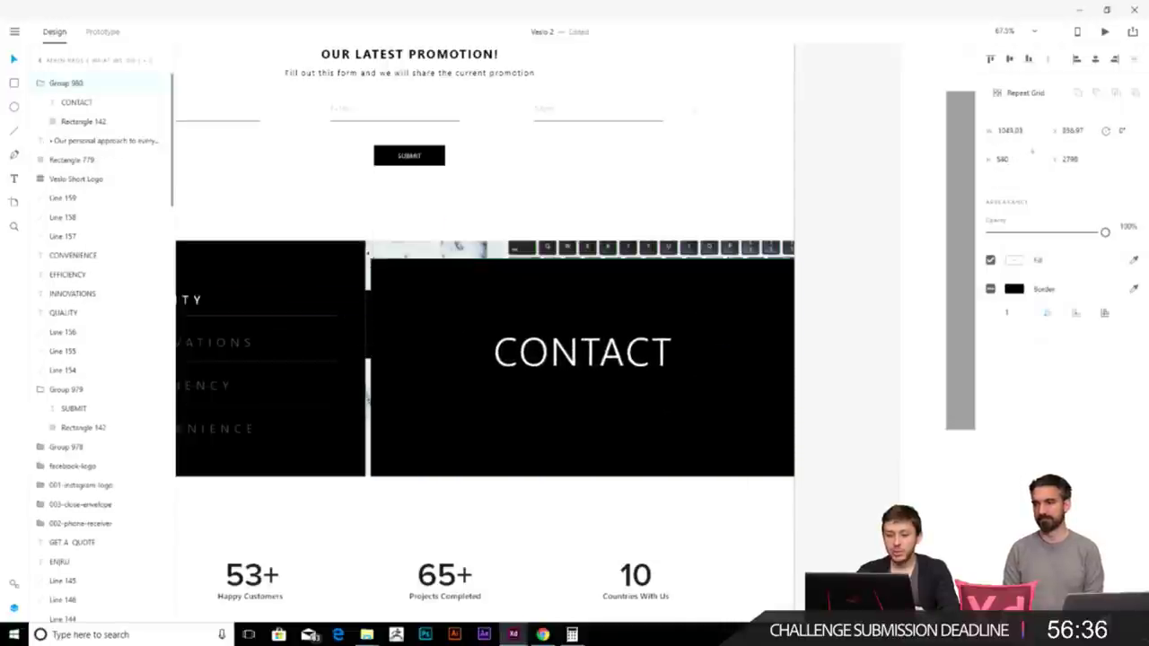
double_click(786, 466)
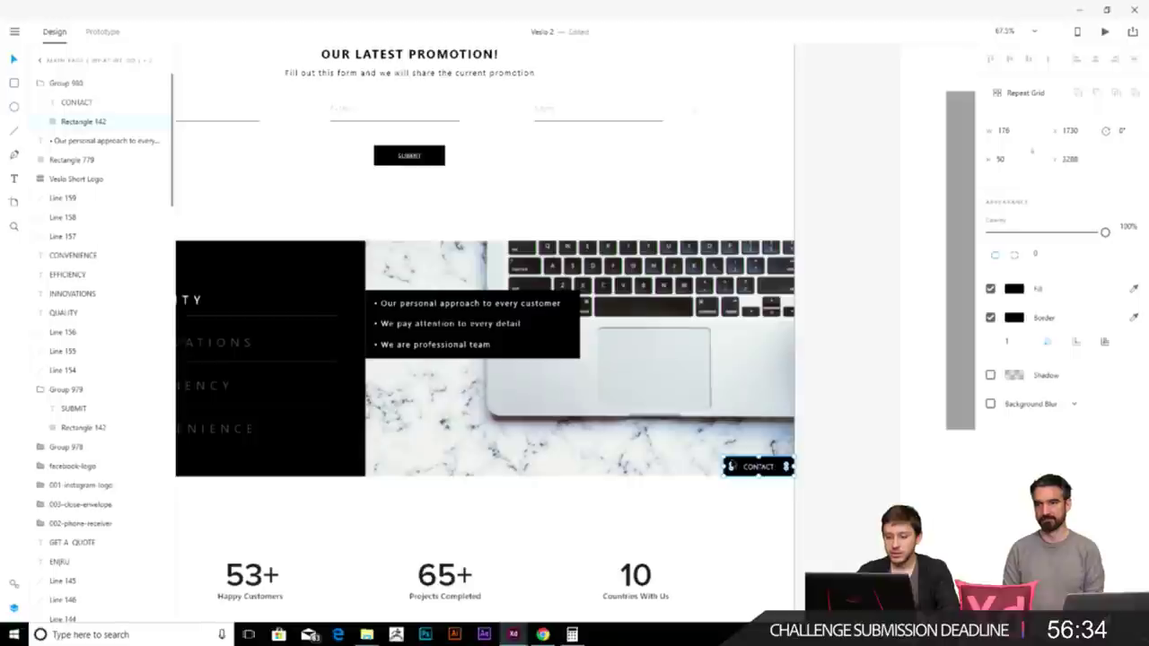
left_click_drag(723, 458, 364, 242)
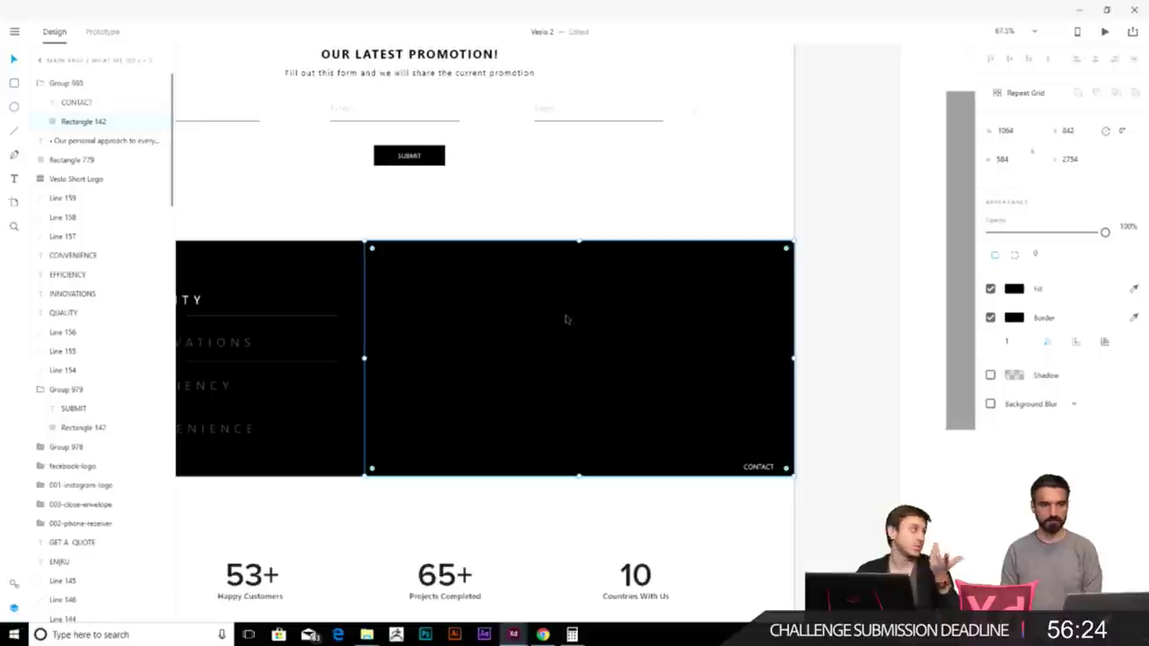
key("Delete")
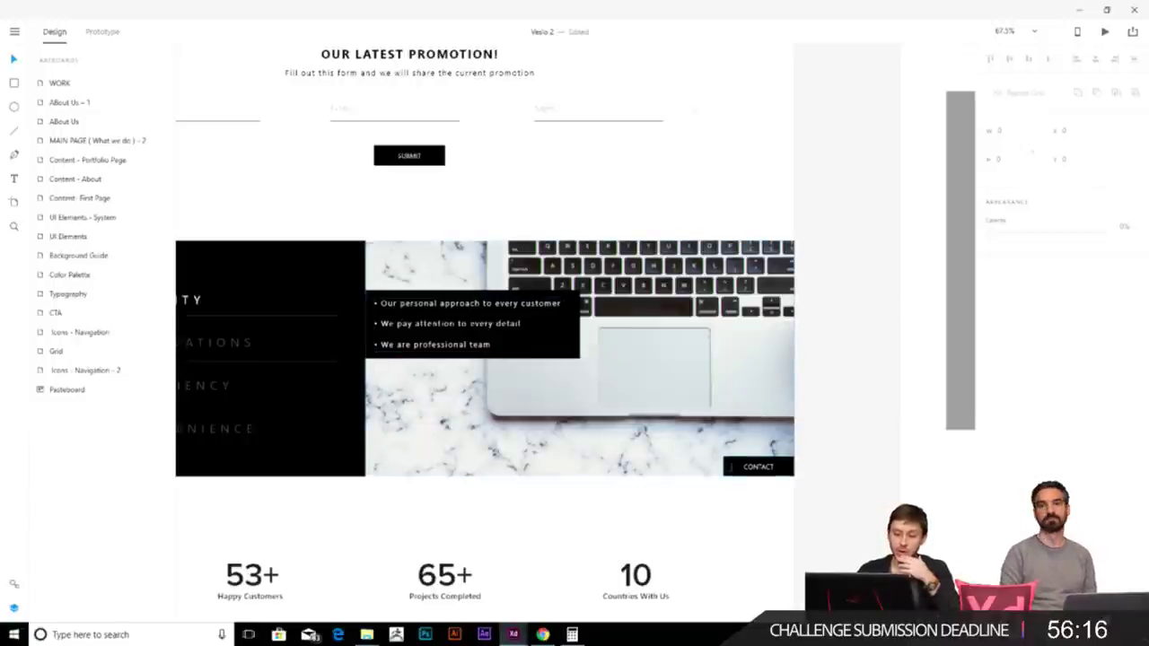
double_click(734, 465)
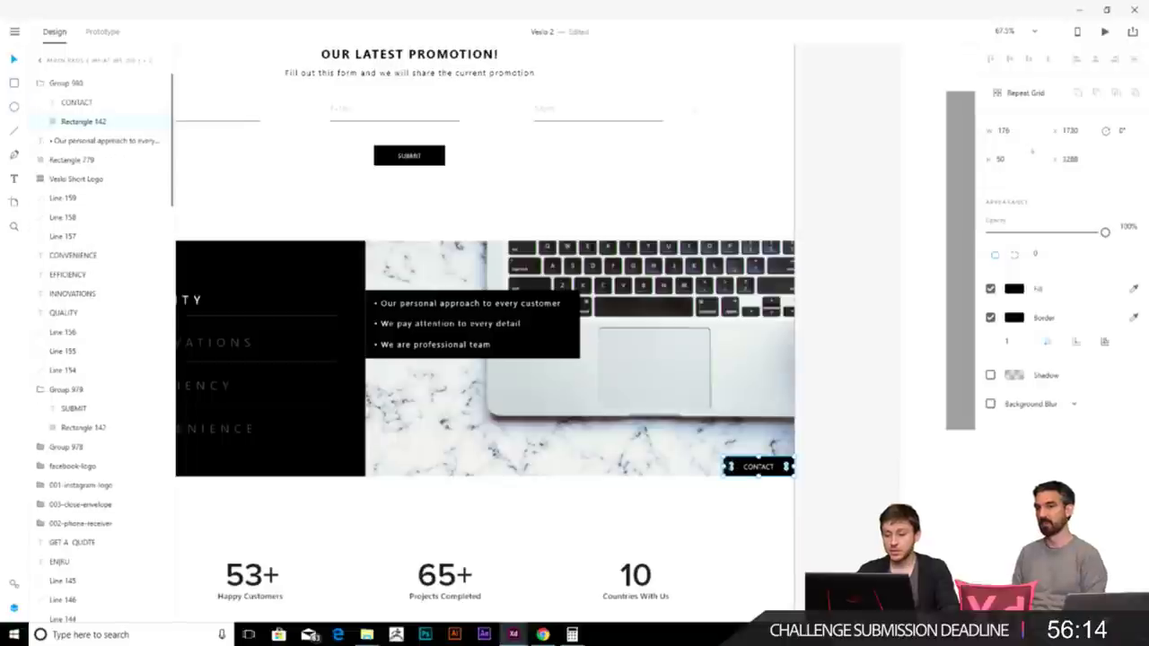
left_click(441, 323)
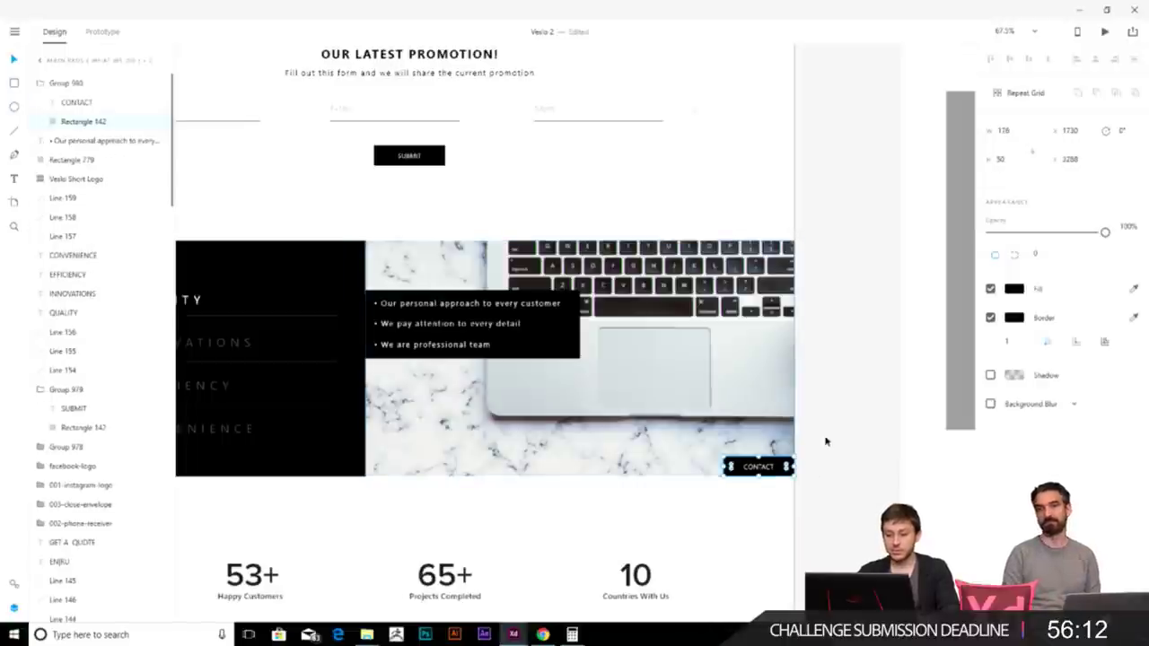
left_click(825, 446)
scroll(589, 346, "down", 5)
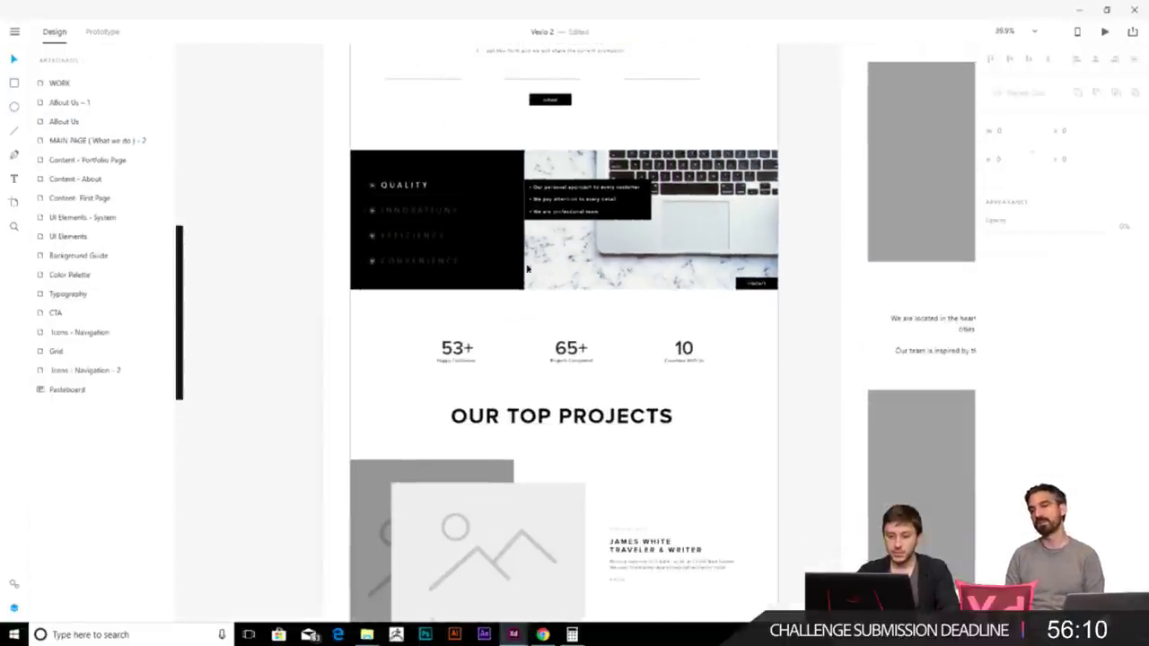
scroll(533, 266, "up", 3)
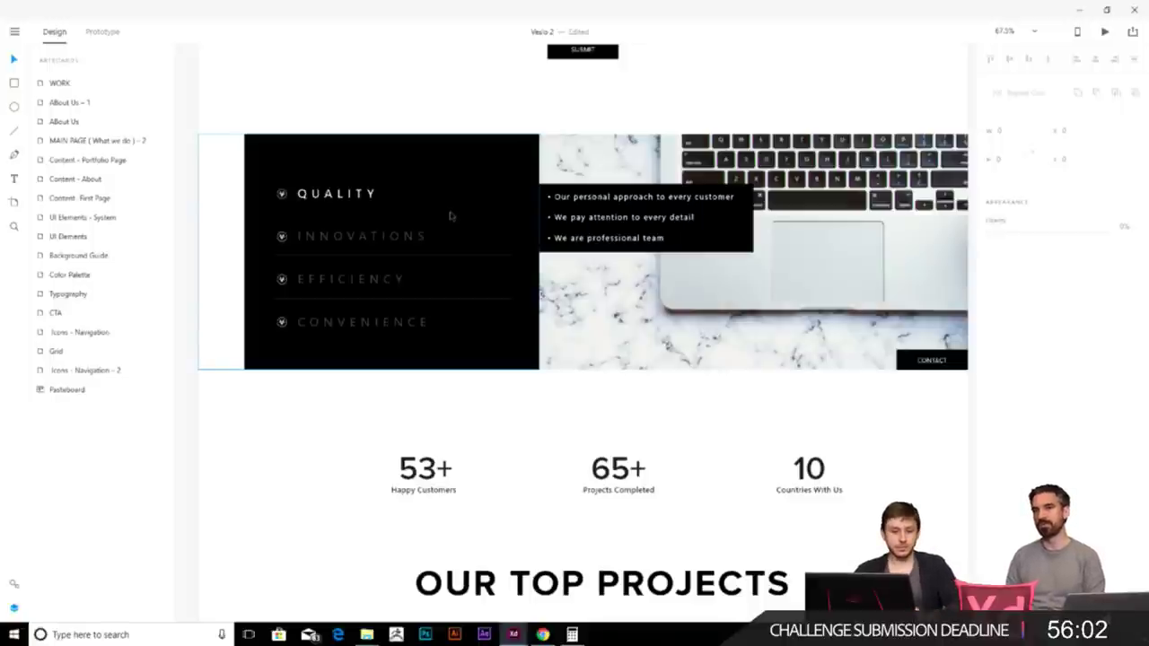
scroll(640, 333, "right", 2)
scroll(640, 336, "down", 10)
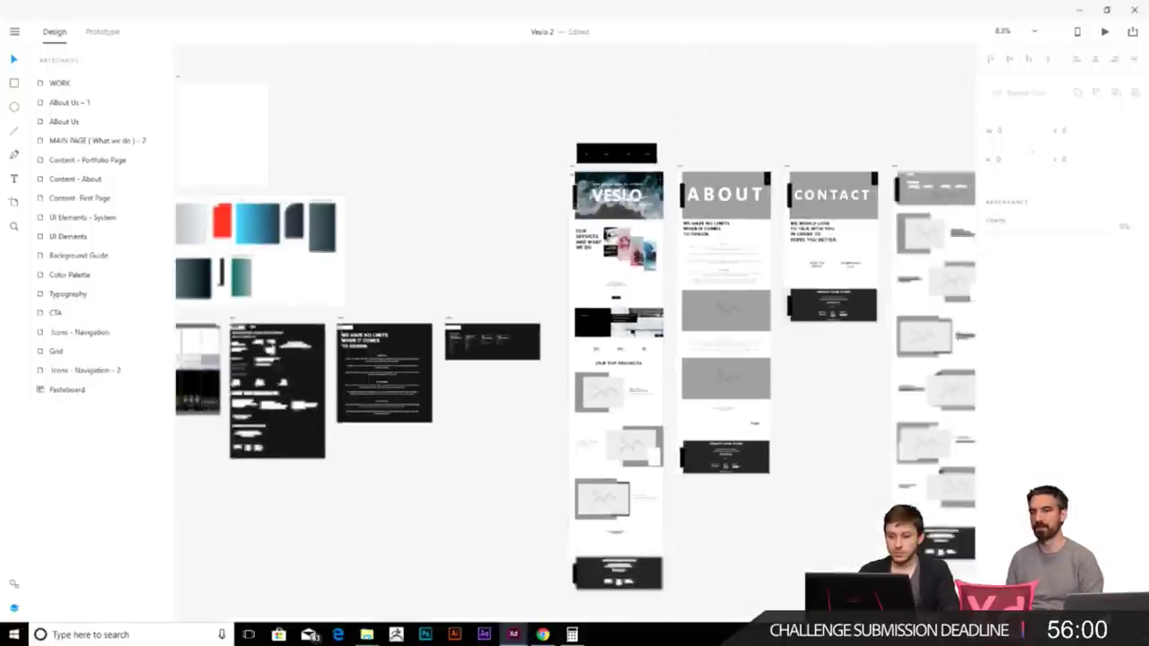
- Duplicate the MAIN PAGE homepage artboard with Ctrl+D
left_click(574, 161)
left_click_drag(490, 368, 573, 256)
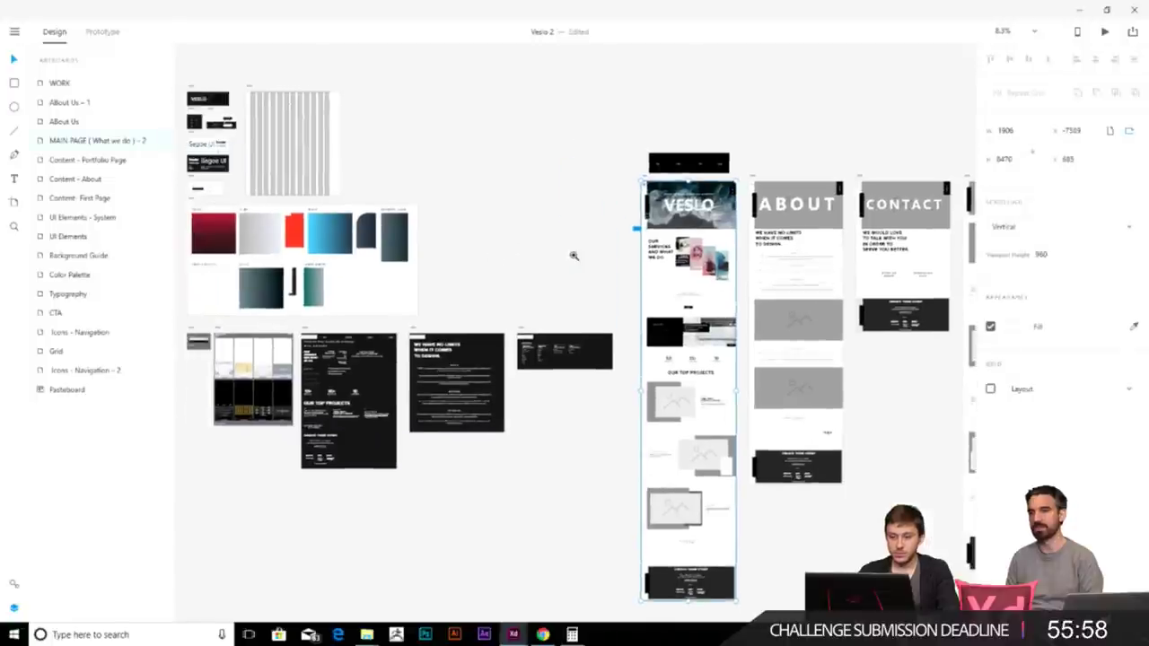
key("ctrl+d")
- In the copy, stretch the CONTACT button's black background over the whole laptop photo
scroll(656, 169, "up", 5)
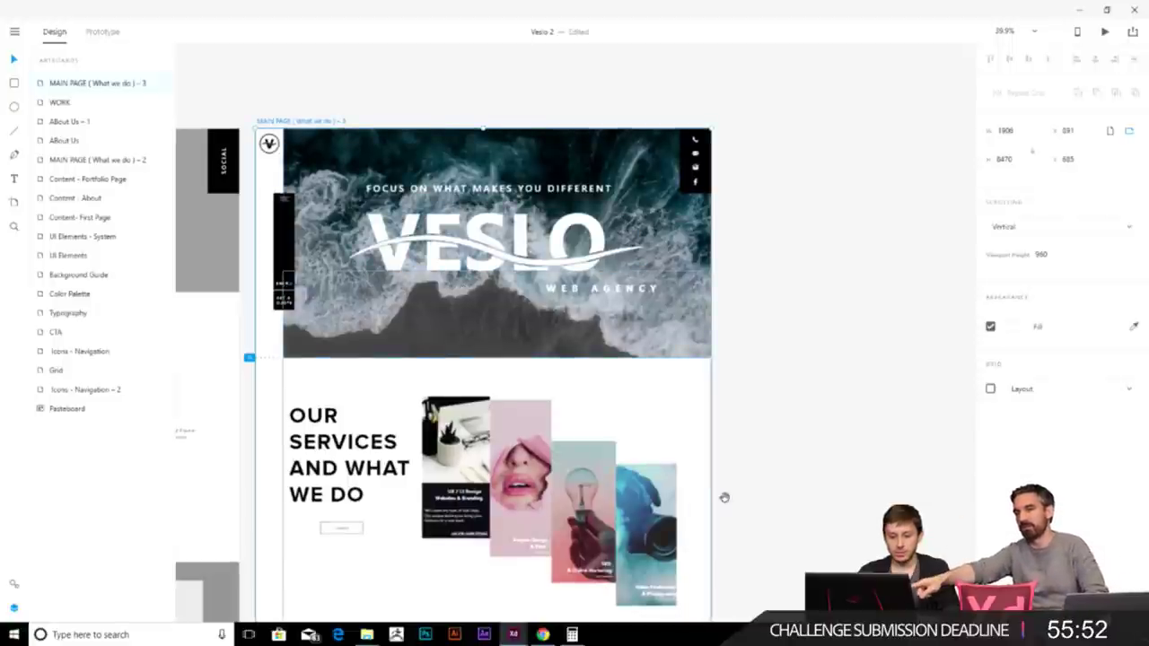
scroll(741, 371, "down", 3)
scroll(741, 371, "down", 10)
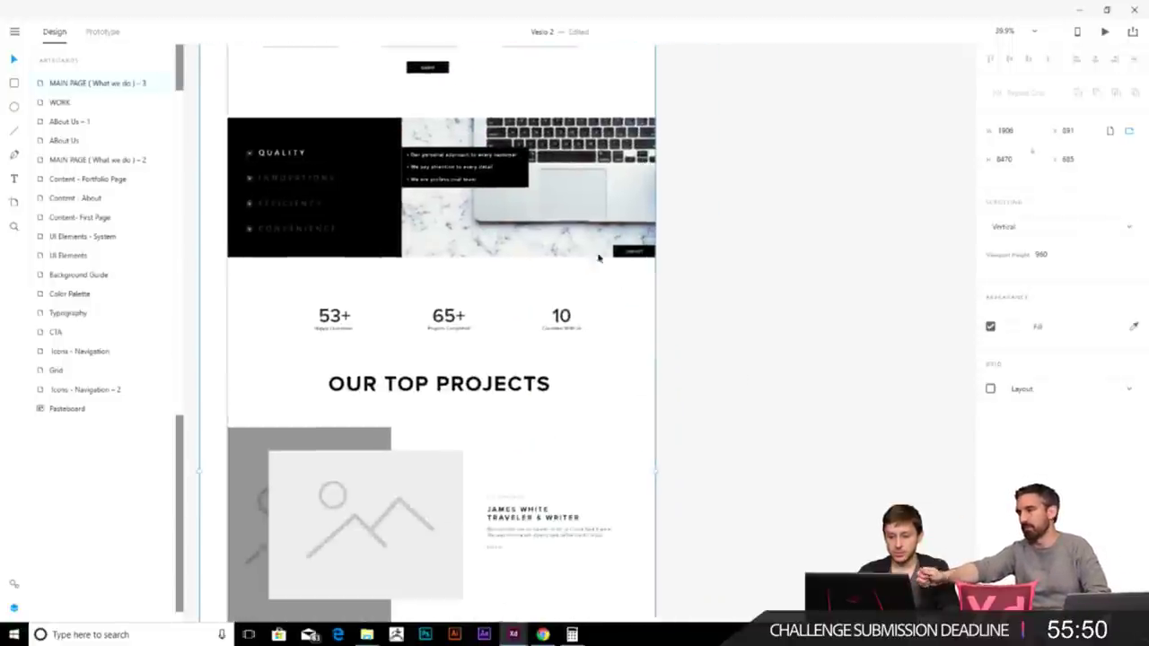
scroll(628, 269, "up", 5)
double_click(770, 378)
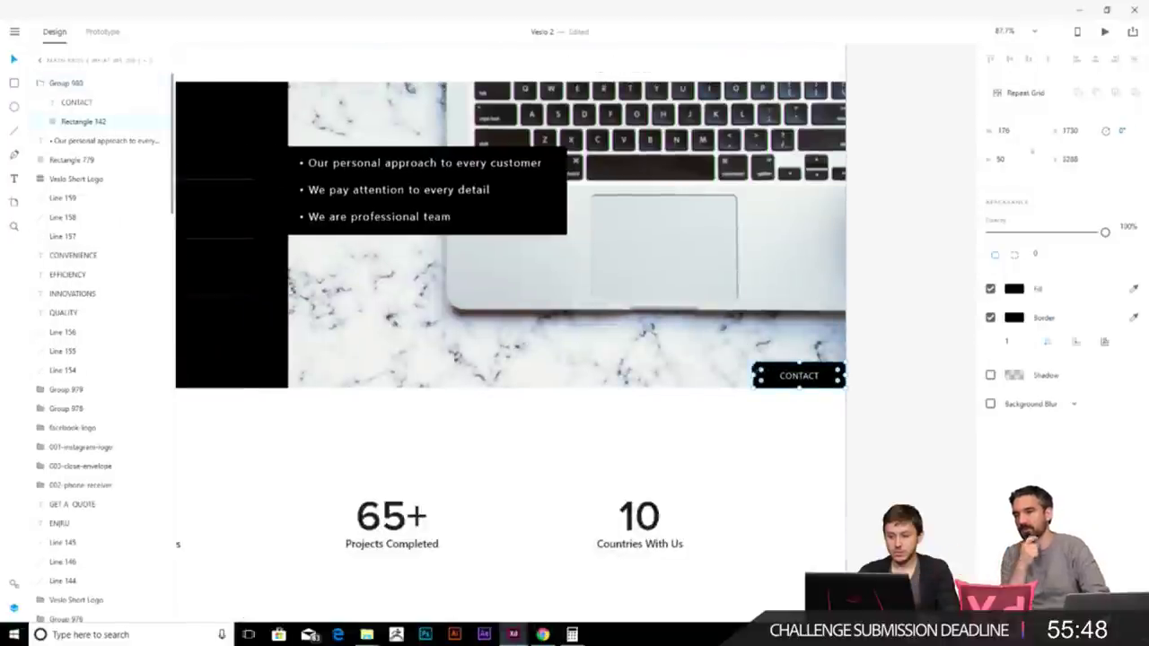
left_click_drag(757, 365, 296, 90)
scroll(546, 415, "down", 5)
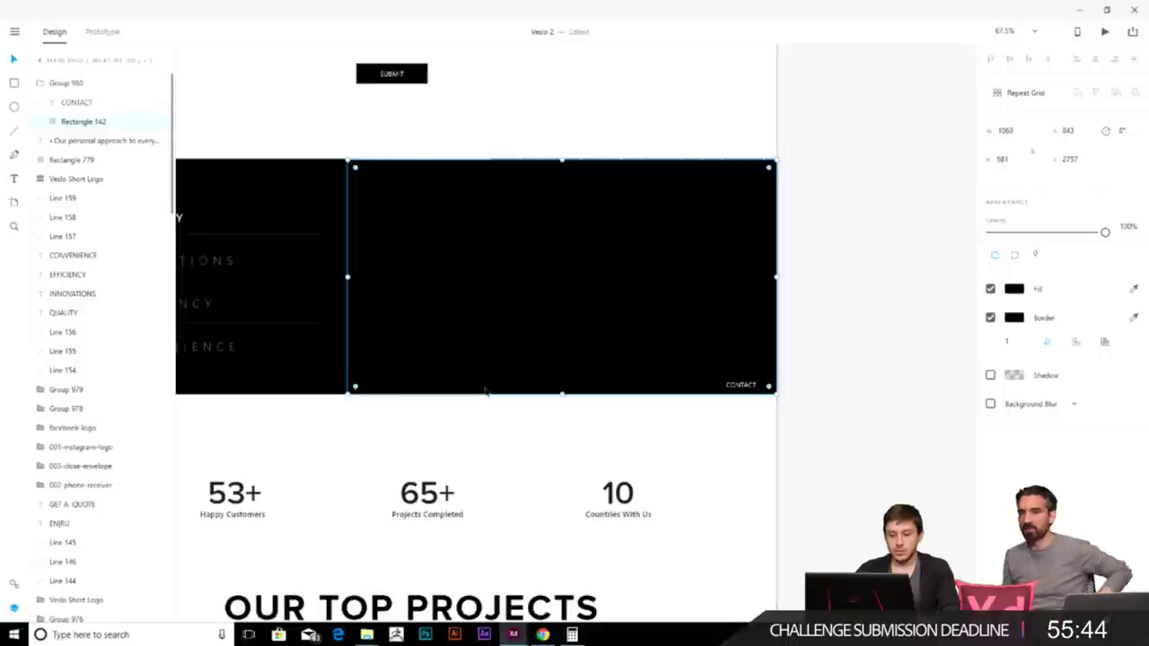
scroll(491, 372, "down", 5)
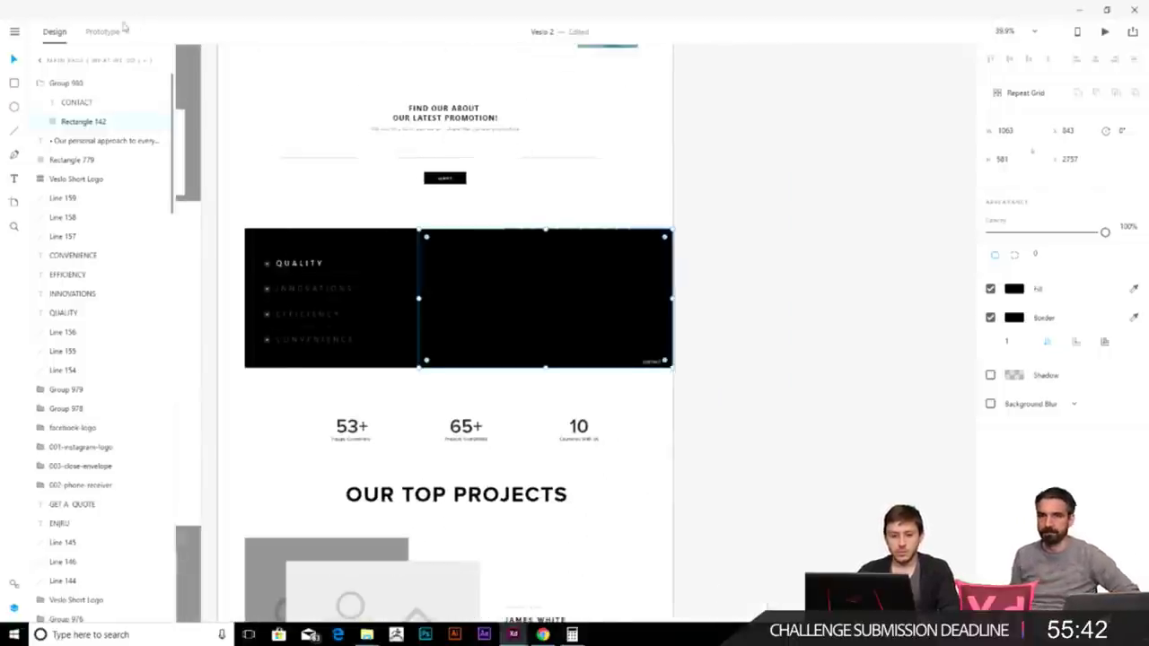
- In Prototype mode, wire the CONTACT button to the MAIN PAGE (What we do) – 3 artboard
left_click(103, 31)
scroll(838, 380, "up", 5)
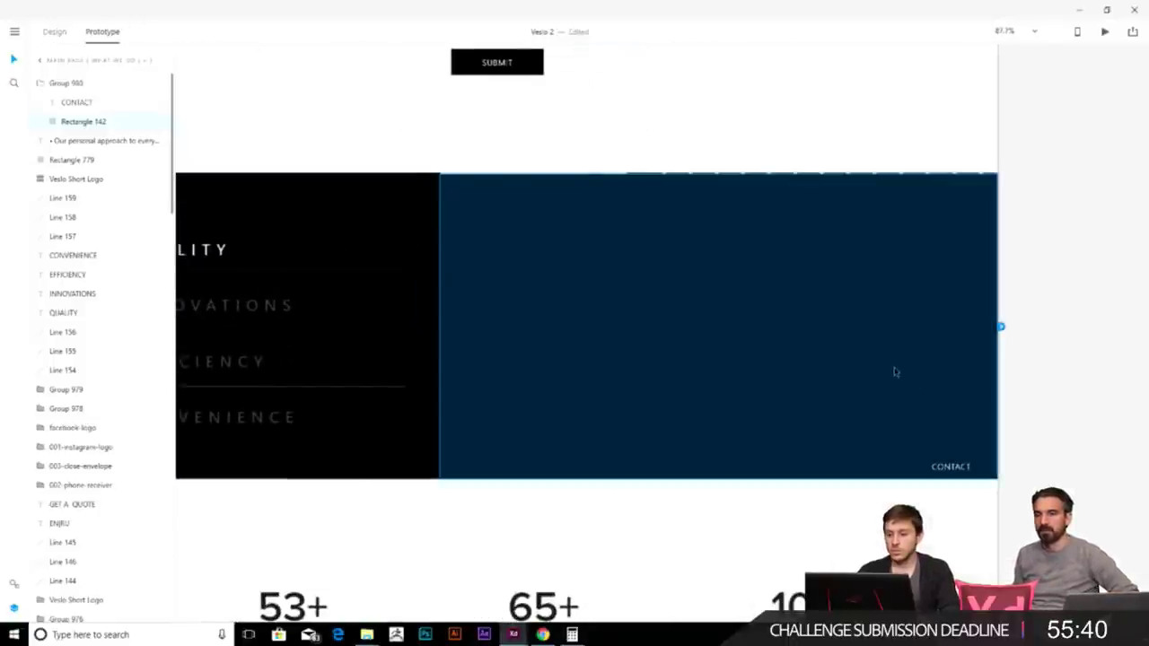
left_click(812, 357)
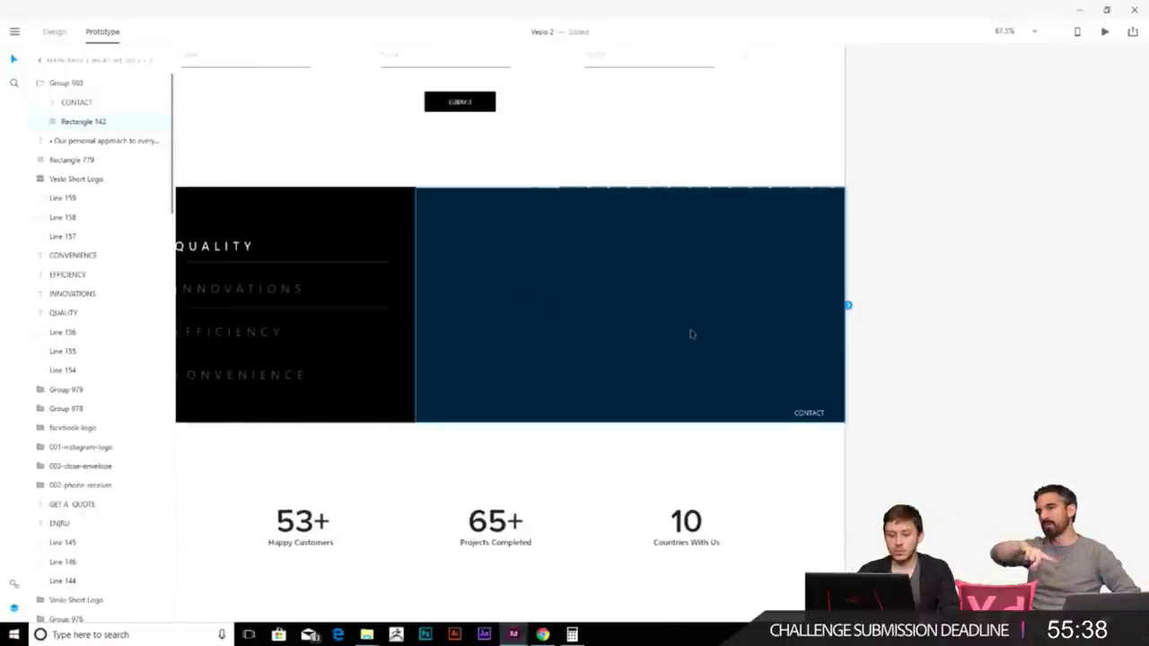
scroll(690, 333, "down", 10)
scroll(386, 333, "up", 3)
scroll(499, 330, "up", 3)
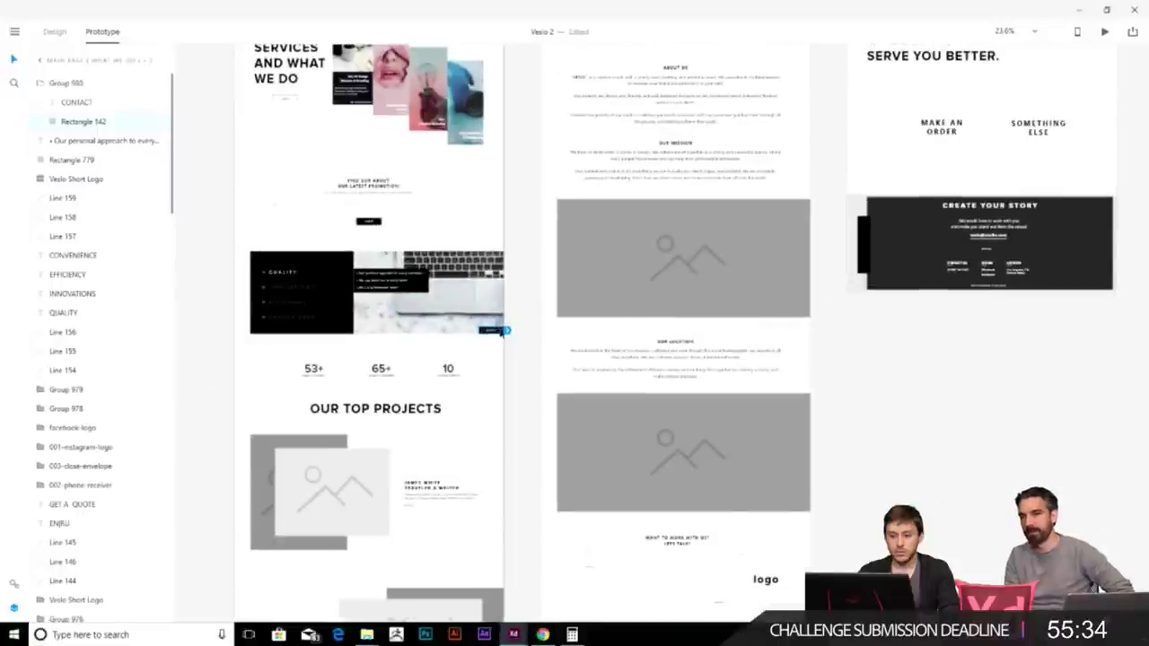
scroll(528, 346, "down", 4)
left_click_drag(520, 342, 897, 386)
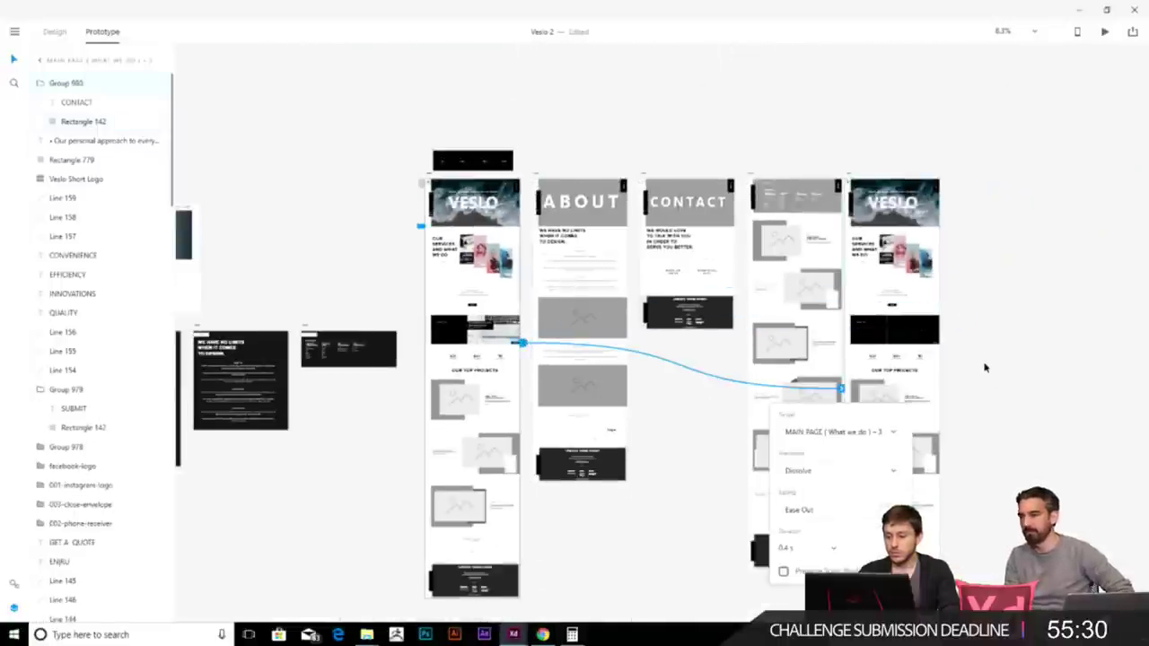
scroll(1035, 342, "up", 3)
scroll(709, 372, "down", 1)
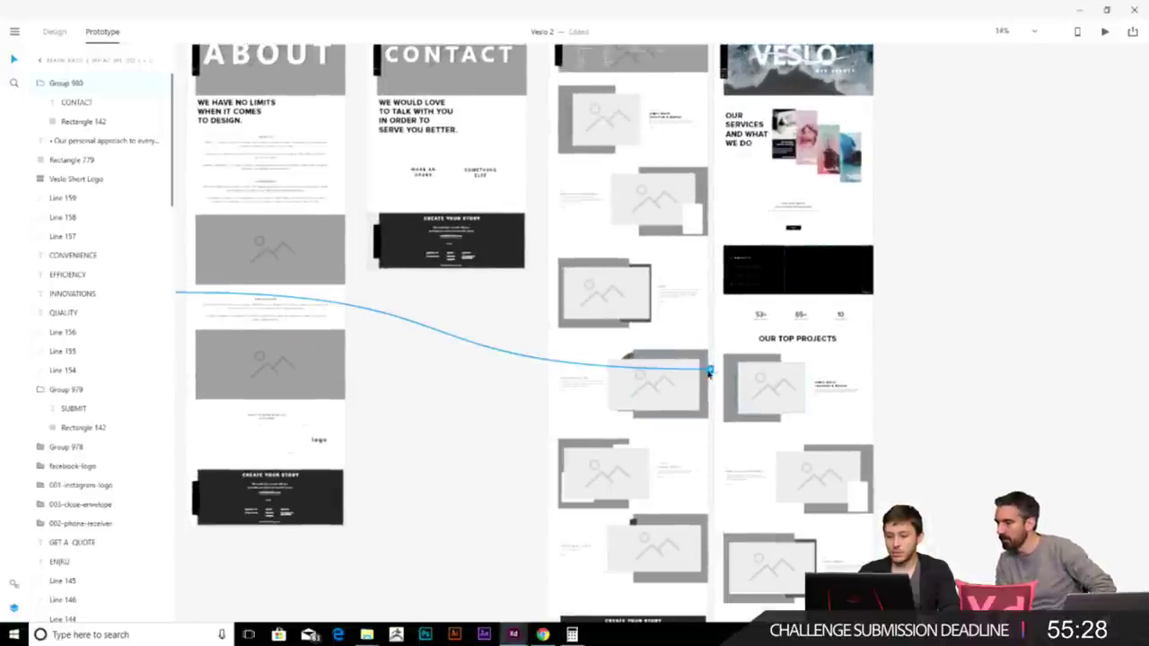
- Set the link's transition to Dissolve, Ease Out, 0.4 s, then select the original homepage
left_click(709, 371)
left_click(722, 459)
scroll(720, 417, "down", 3)
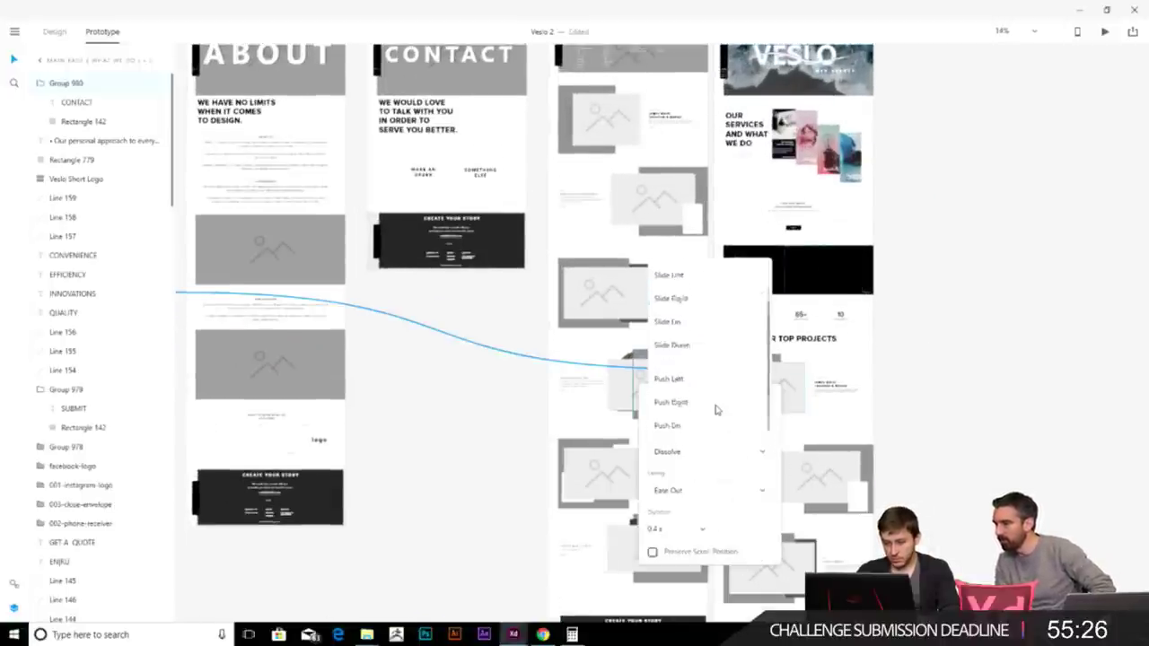
scroll(718, 421, "up", 3)
left_click(729, 479)
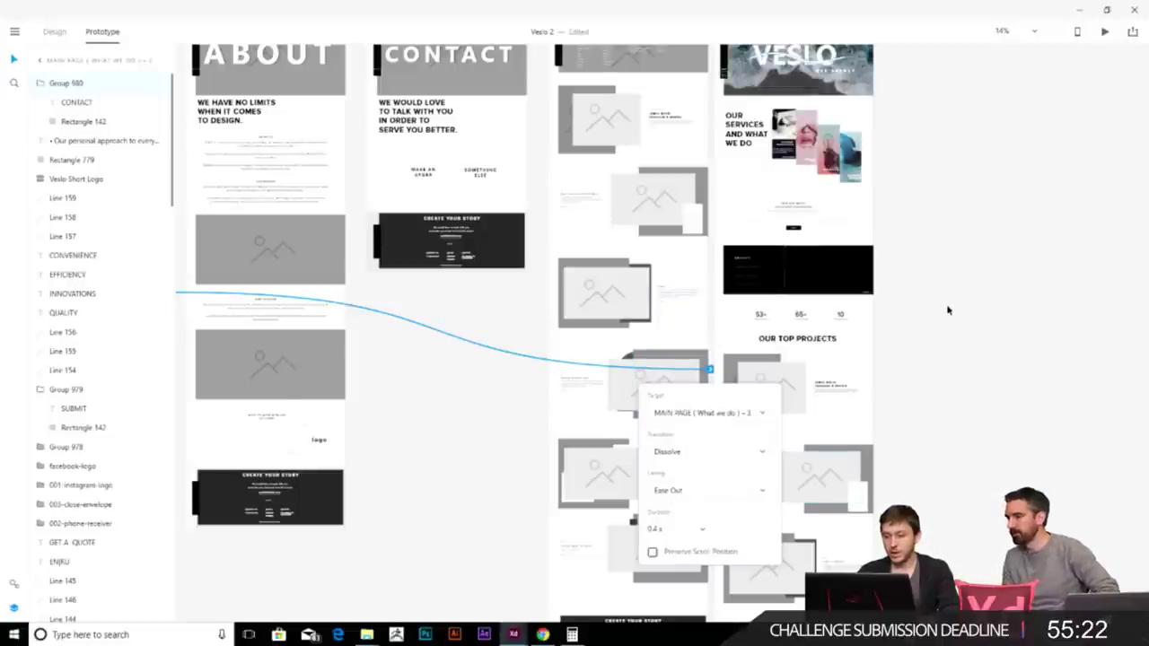
scroll(947, 310, "down", 5)
scroll(933, 252, "up", 3)
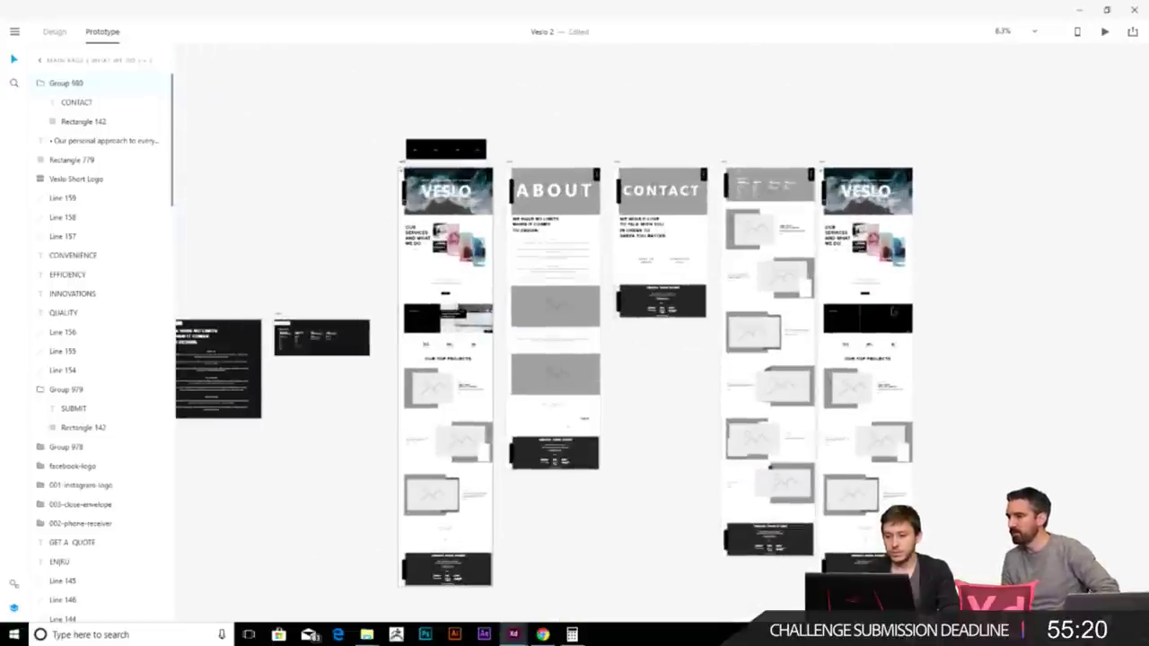
left_click(378, 130)
left_click(401, 166)
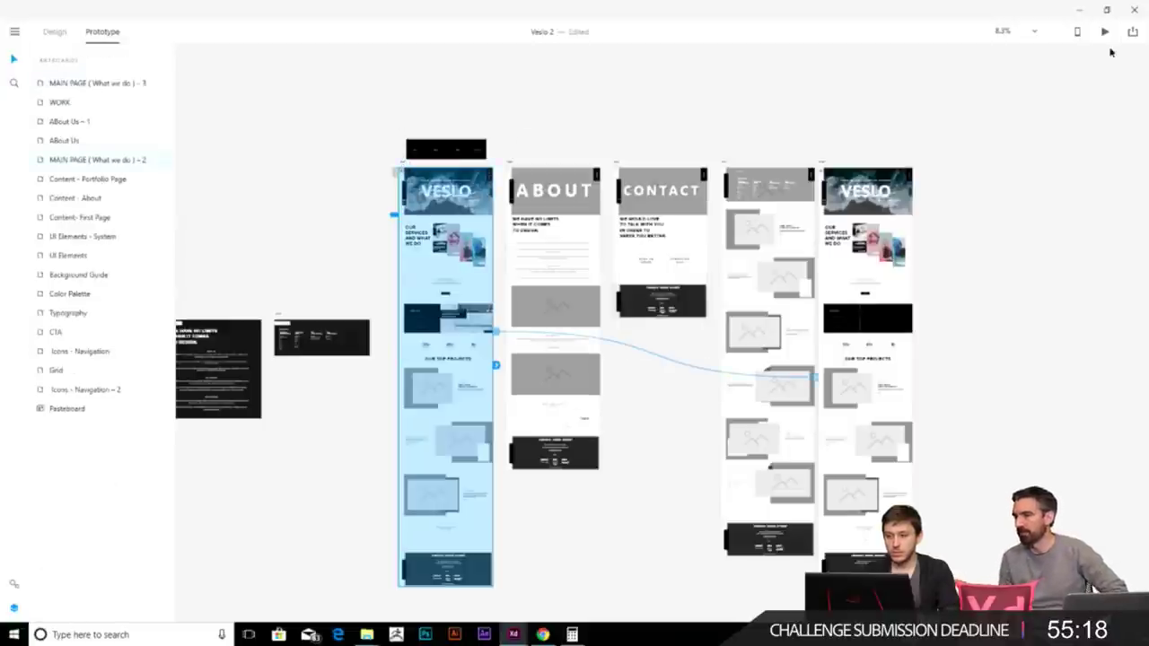
- Preview the homepage with Ctrl+Enter, test the CONTACT link, and close the preview
key("ctrl+Return")
scroll(682, 351, "down", 8)
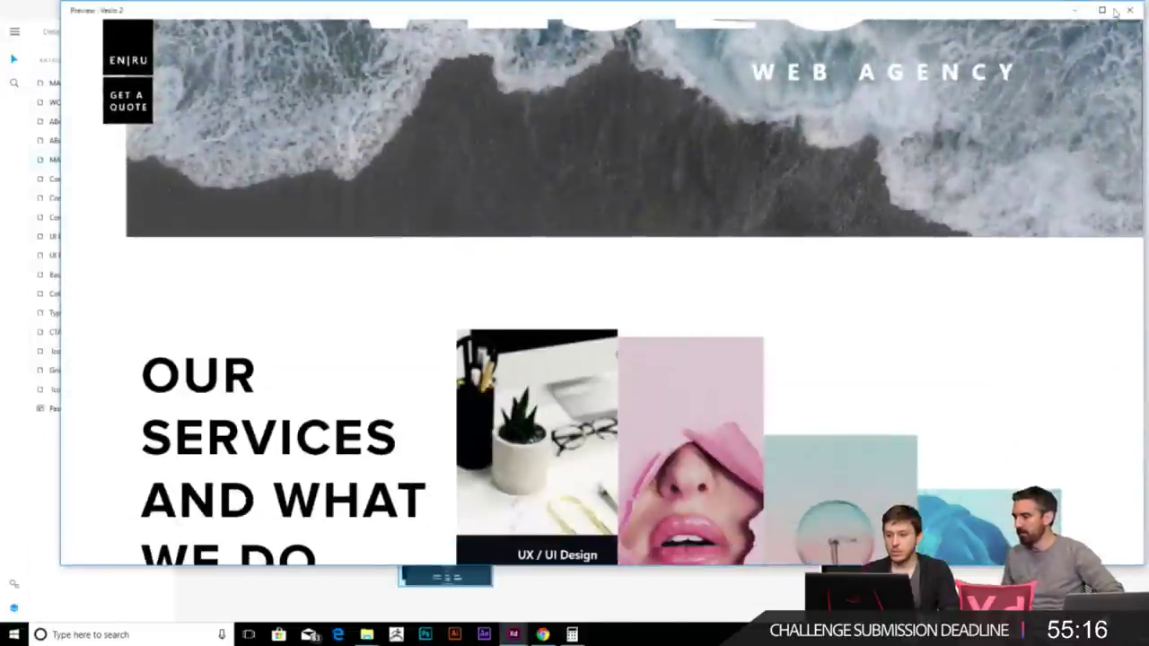
scroll(891, 259, "down", 15)
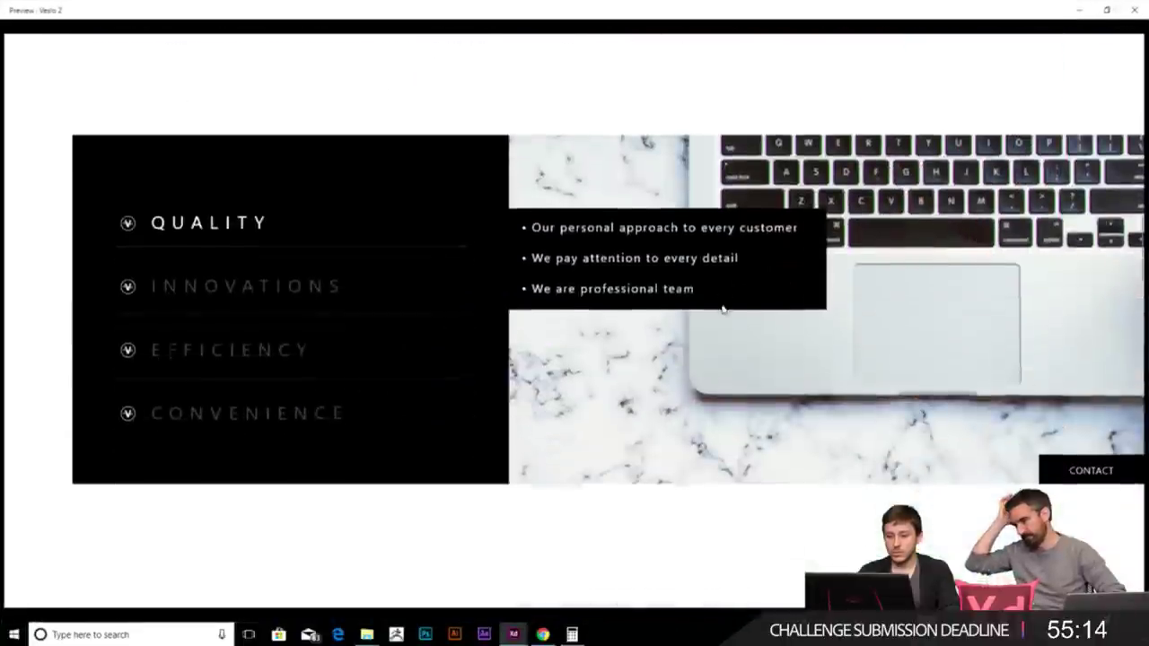
left_click(1079, 465)
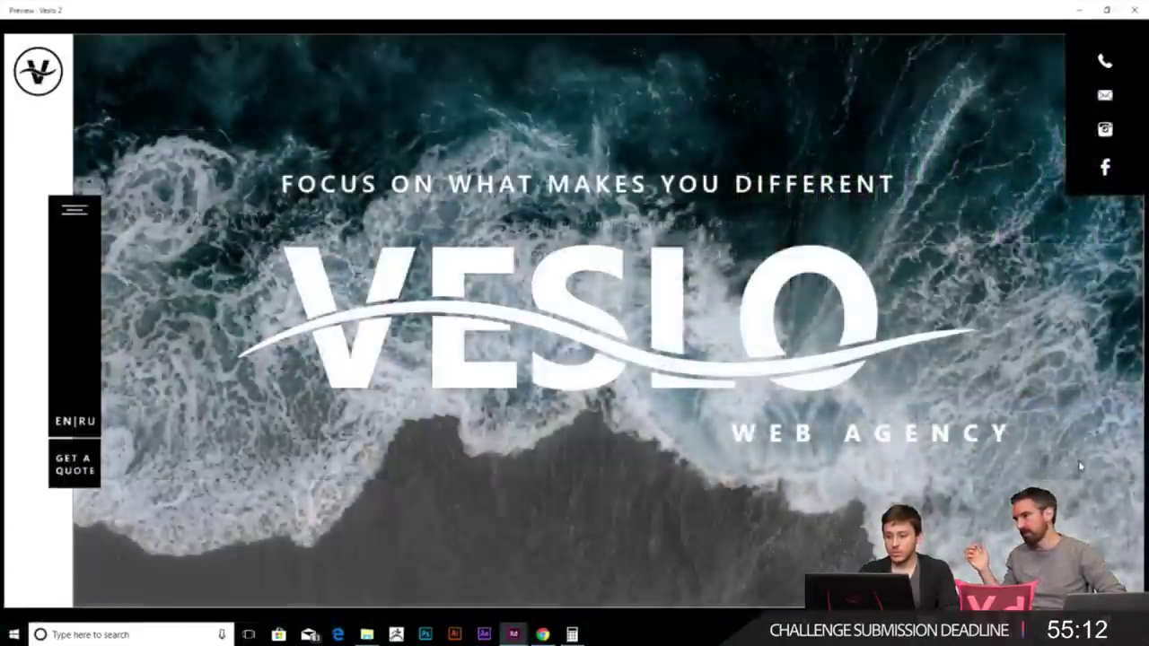
scroll(974, 404, "down", 5)
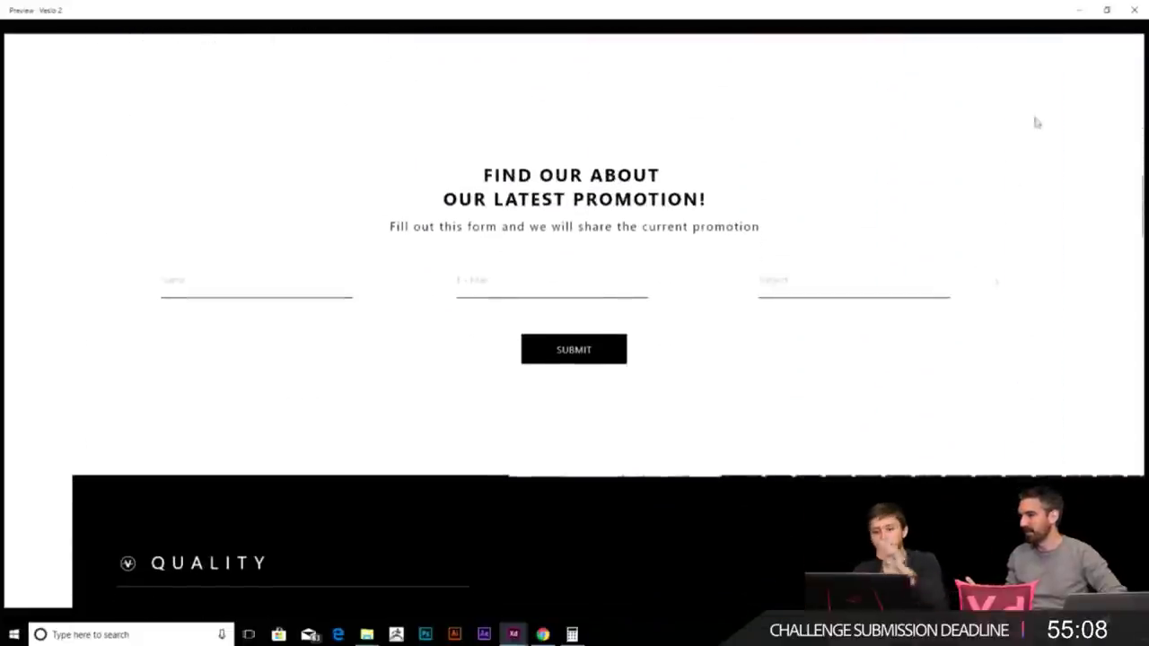
left_click(1135, 10)
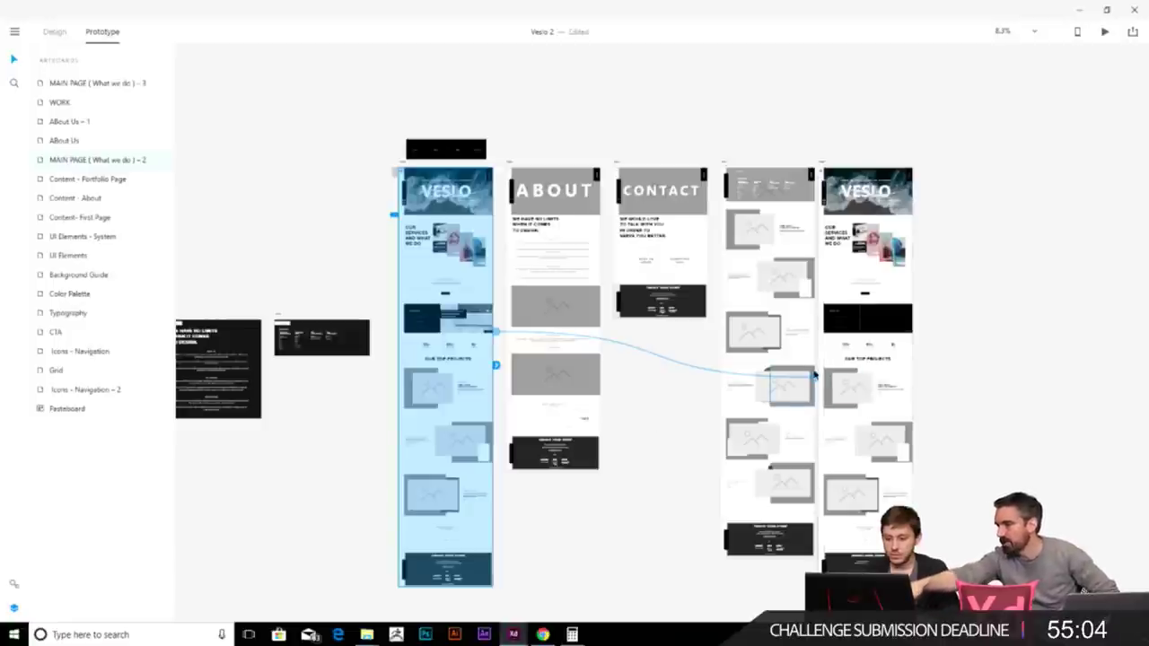
left_click(814, 378)
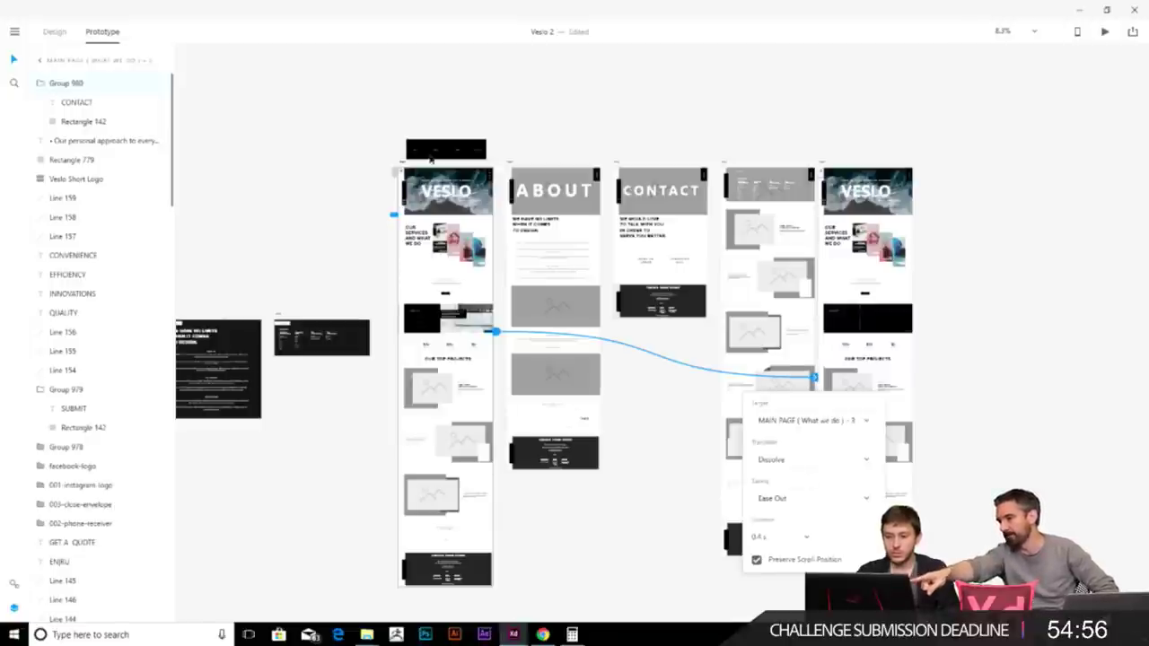
key("Escape")
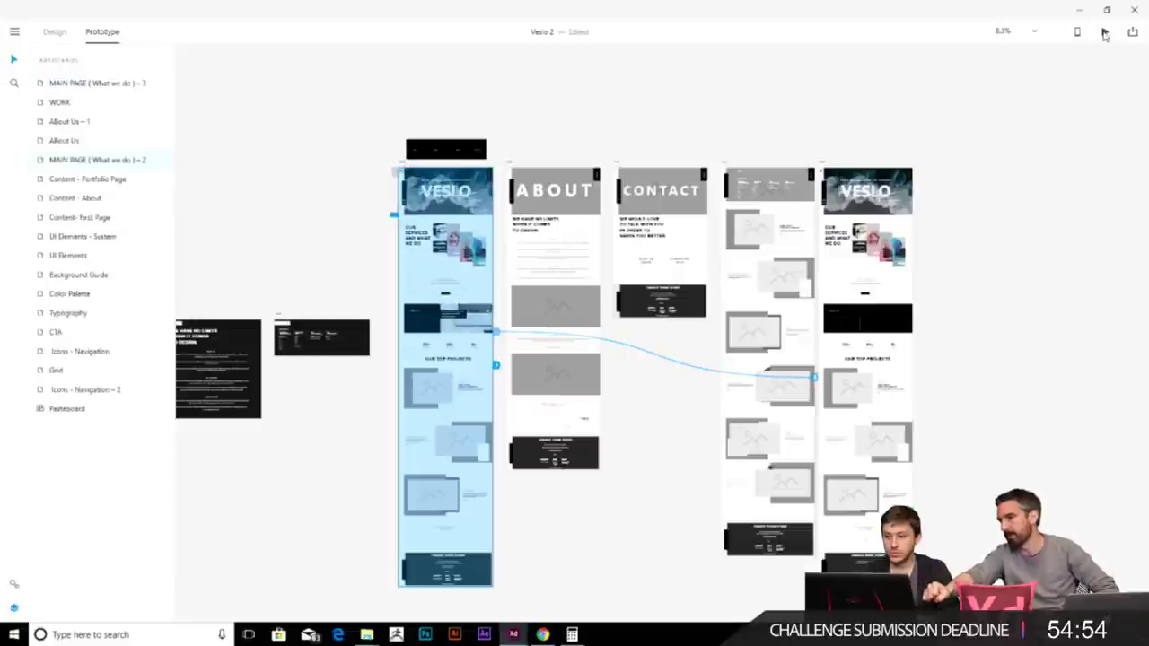
left_click(1104, 34)
scroll(891, 319, "down", 15)
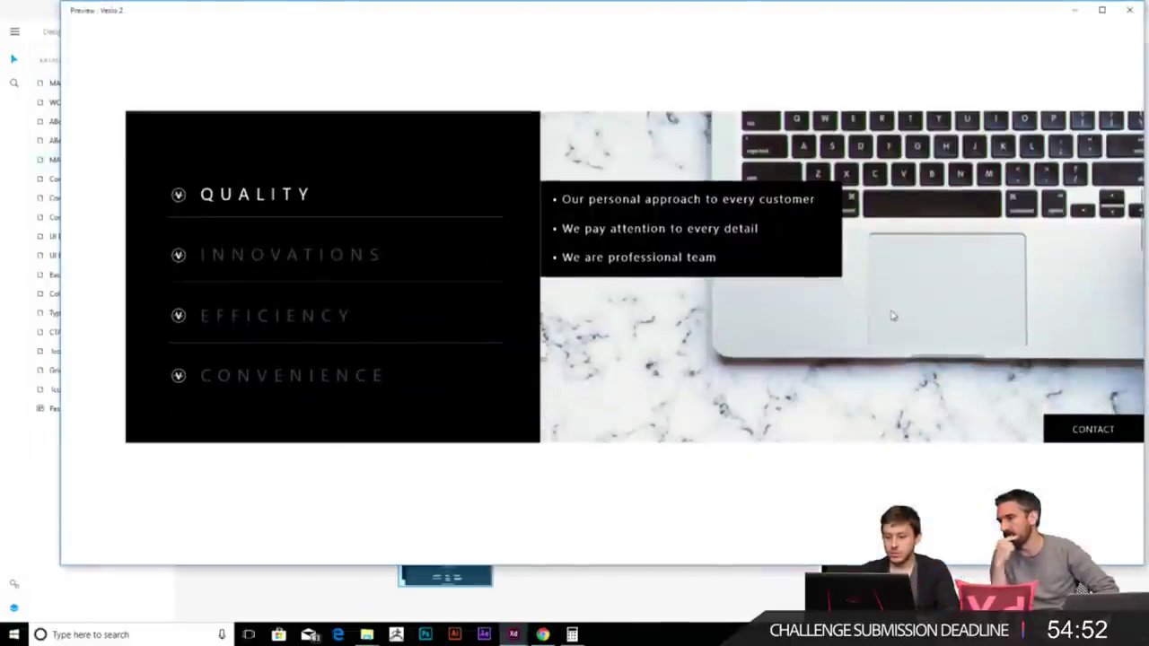
left_click(1103, 430)
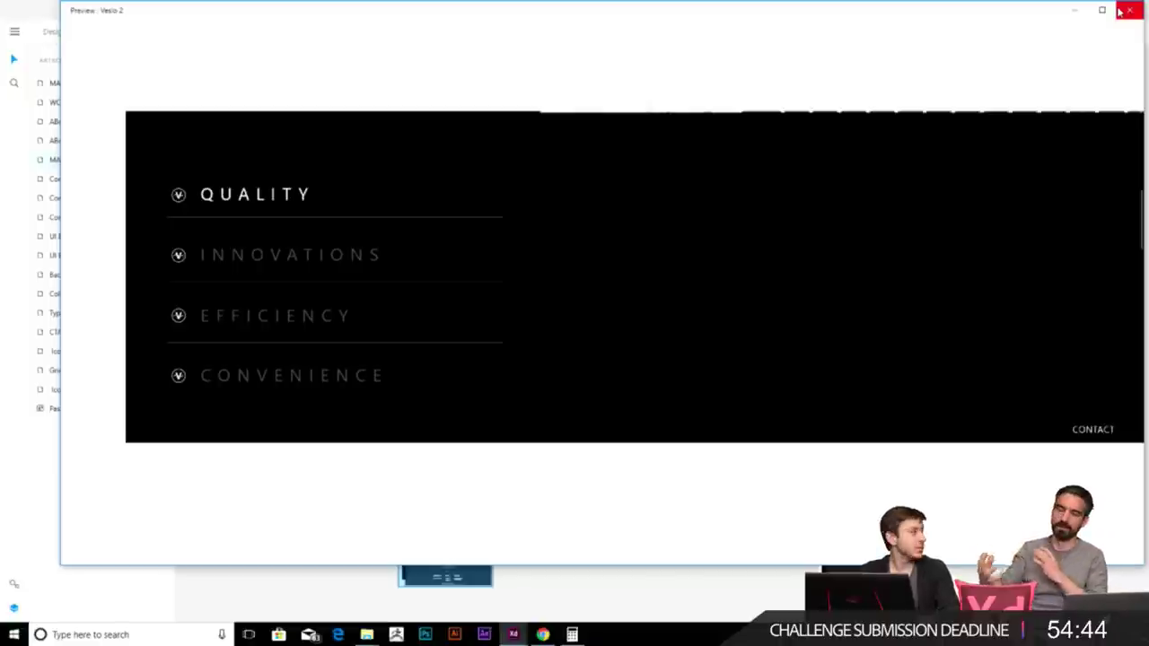
left_click(1120, 11)
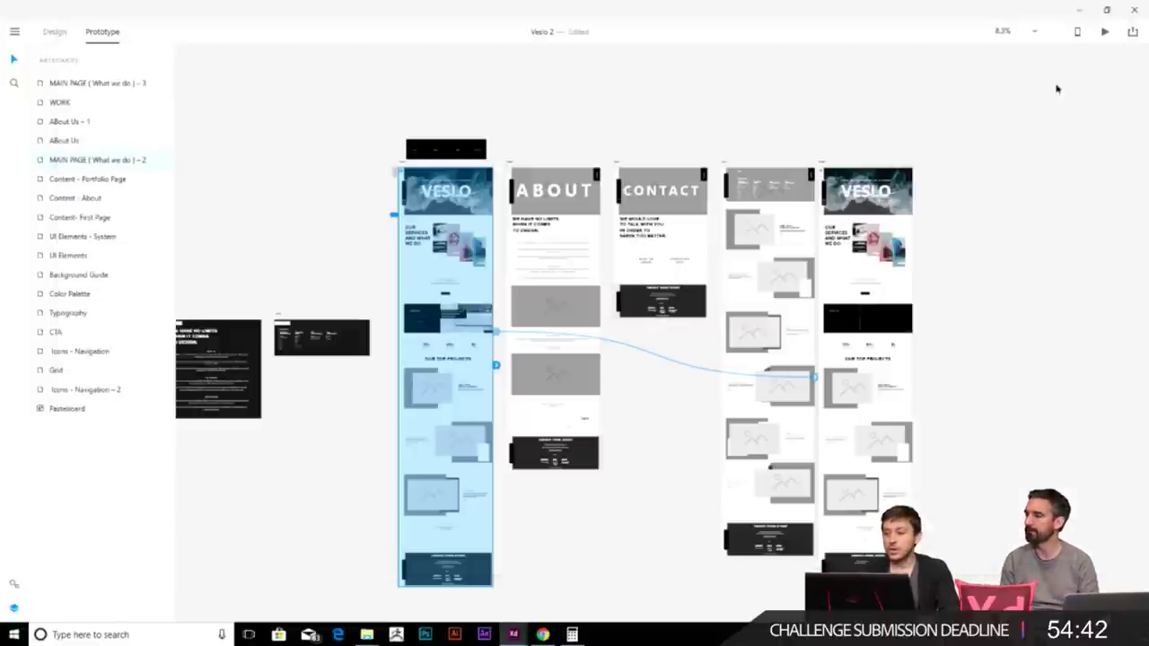
- Select the black rectangle of the Quality section on the homepage
scroll(986, 350, "up", 6)
scroll(767, 396, "down", 3)
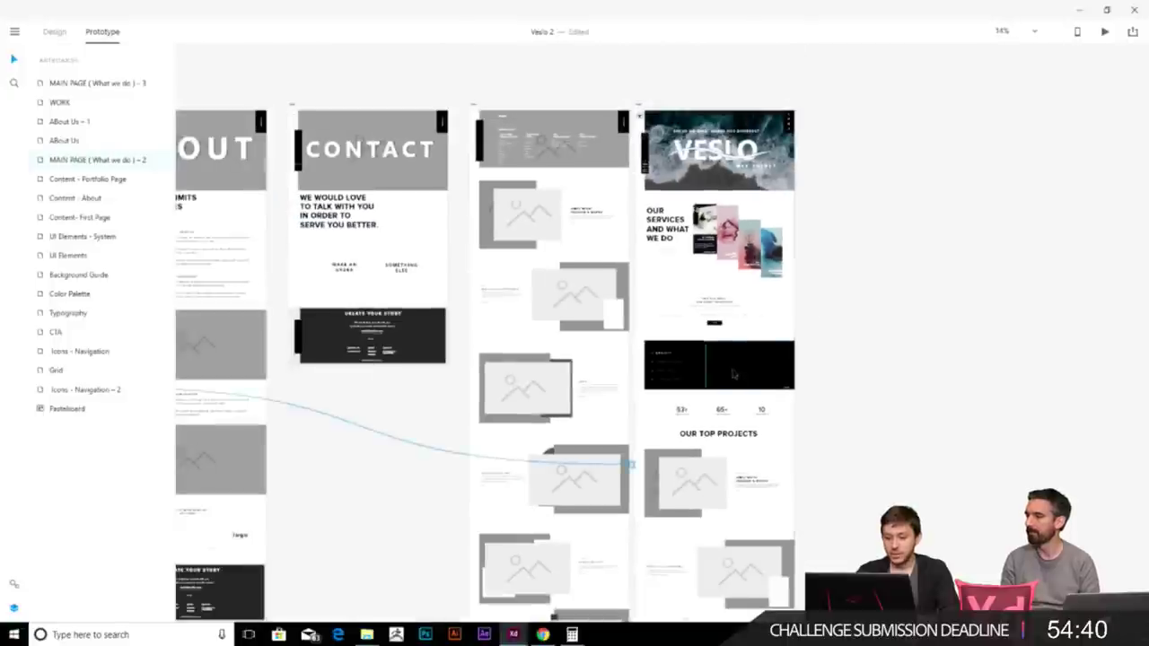
scroll(768, 396, "up", 3)
left_click(768, 381)
scroll(768, 359, "up", 4)
left_click(759, 296)
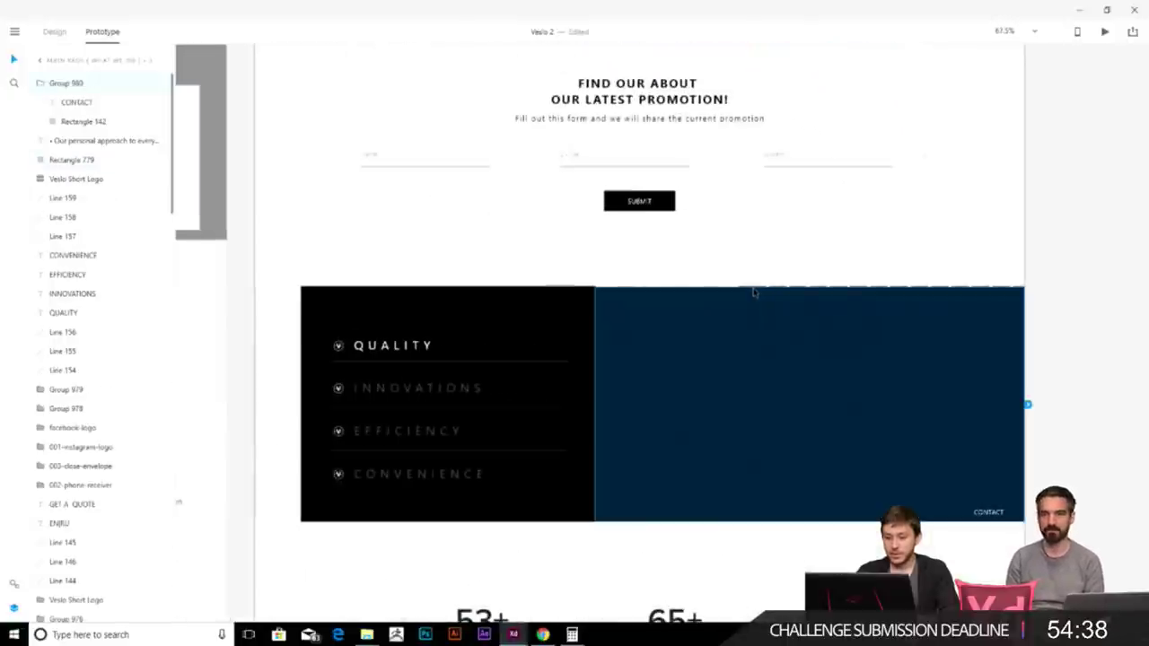
scroll(754, 292, "down", 4)
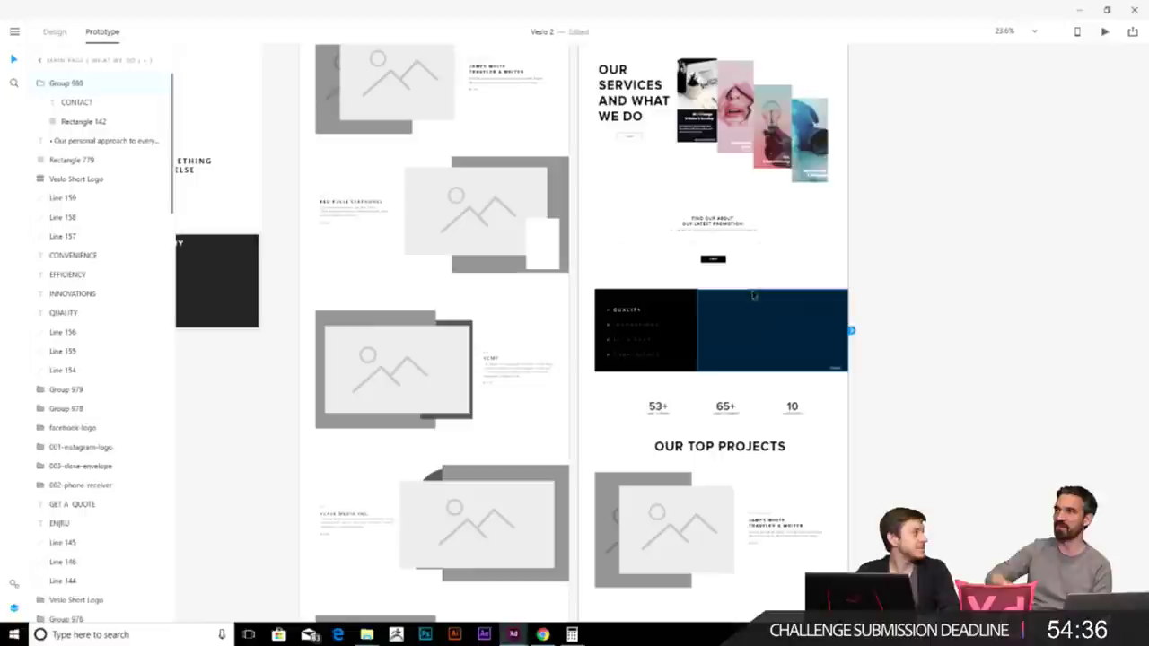
scroll(754, 293, "up", 3)
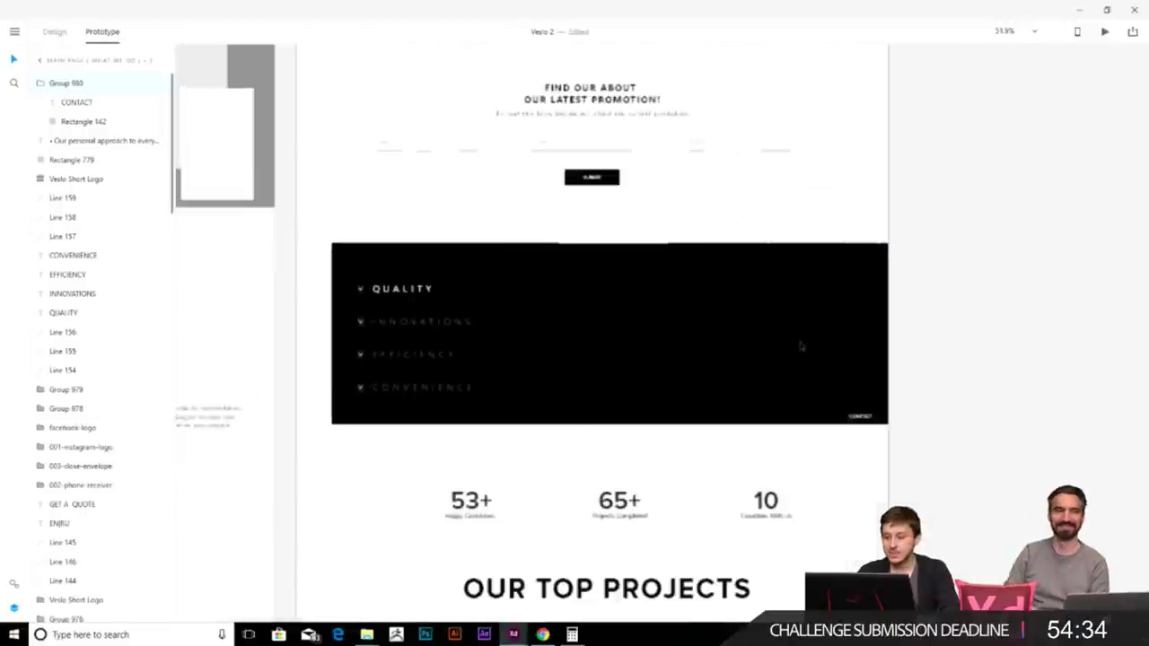
- Return to Design mode and nudge the black Quality rectangle a few pixels
key("ctrl+Tab")
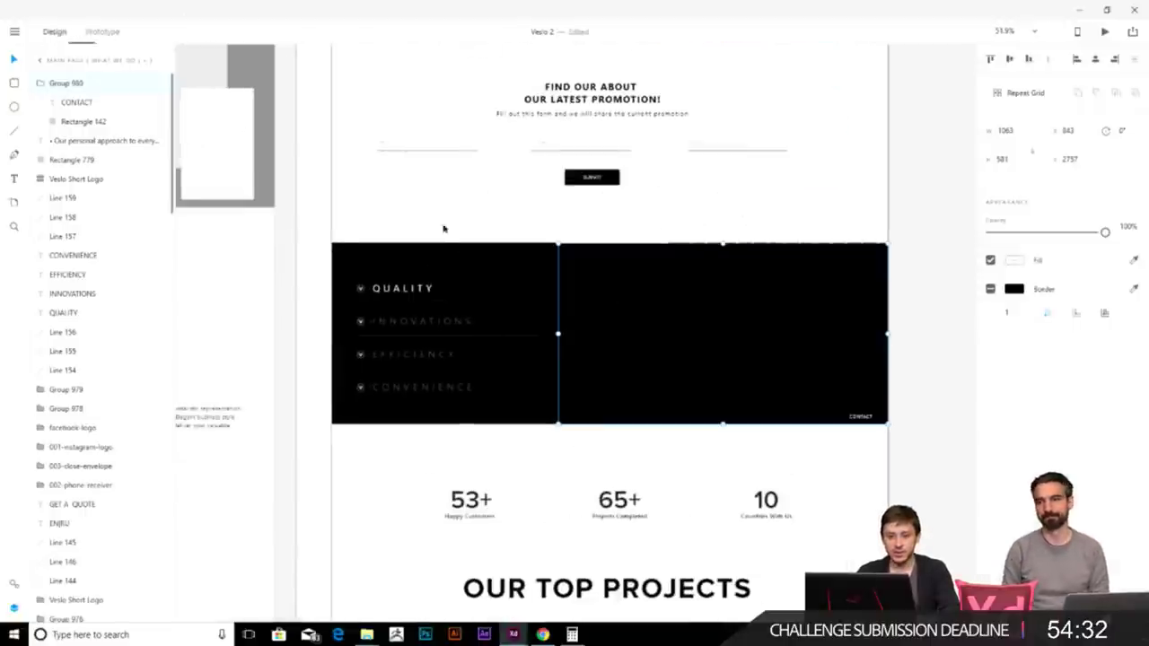
scroll(768, 226, "up", 2)
left_click_drag(764, 224, 769, 221)
- Delete the duplicate VESLO homepage artboard at the far right of the canvas
scroll(882, 417, "down", 3)
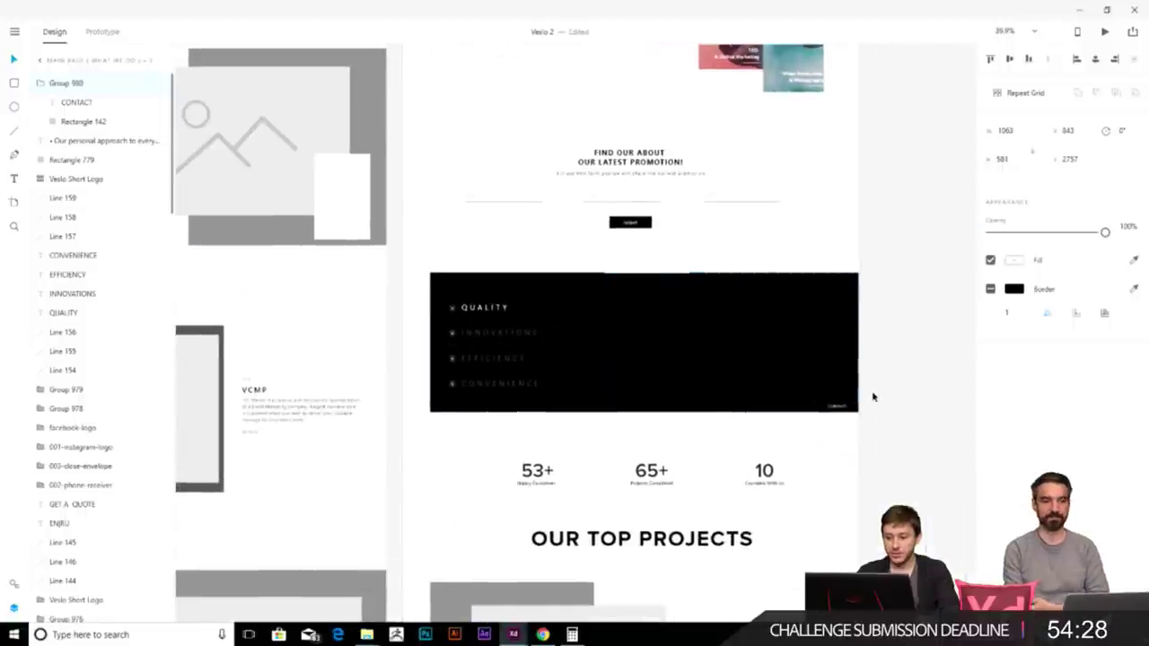
scroll(655, 358, "down", 6)
left_click(621, 232)
key("Delete")
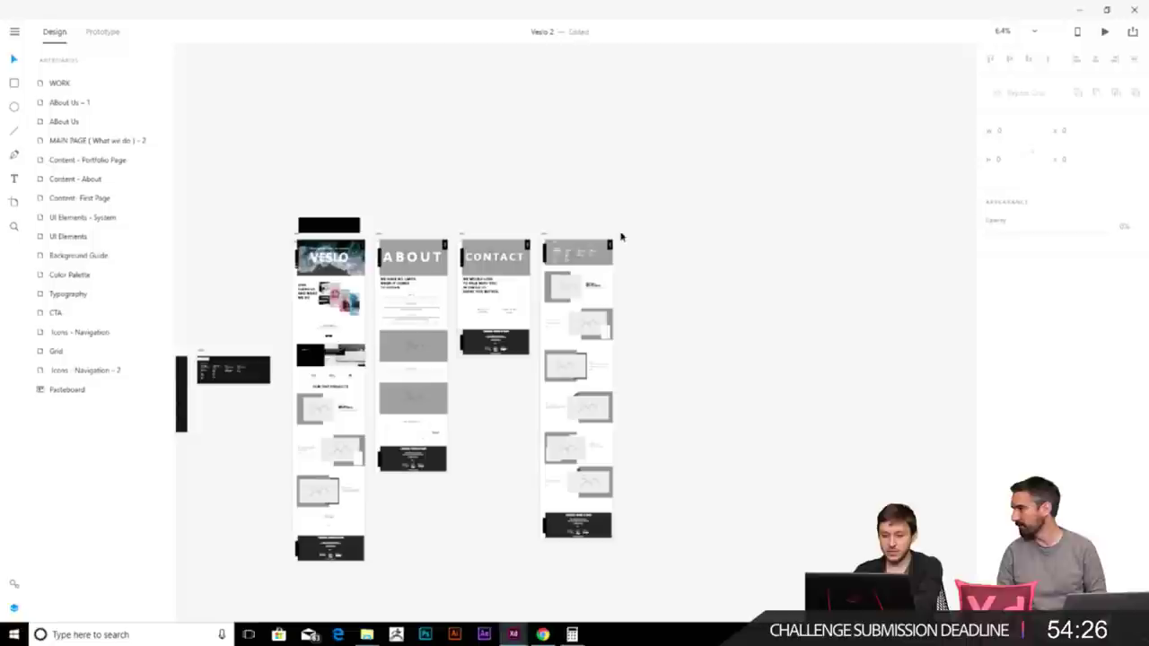
- Draw a vertical divider between the first two stats and duplicate it for the next pair
scroll(619, 336, "left", 5)
scroll(619, 337, "up", 6)
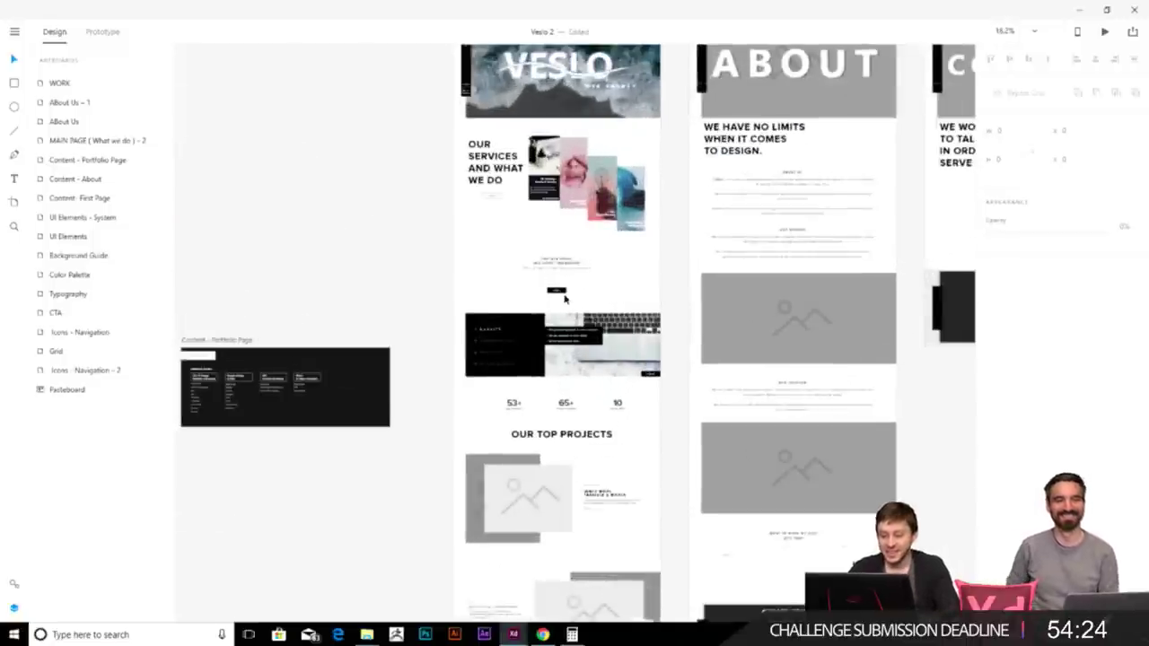
scroll(627, 338, "up", 4)
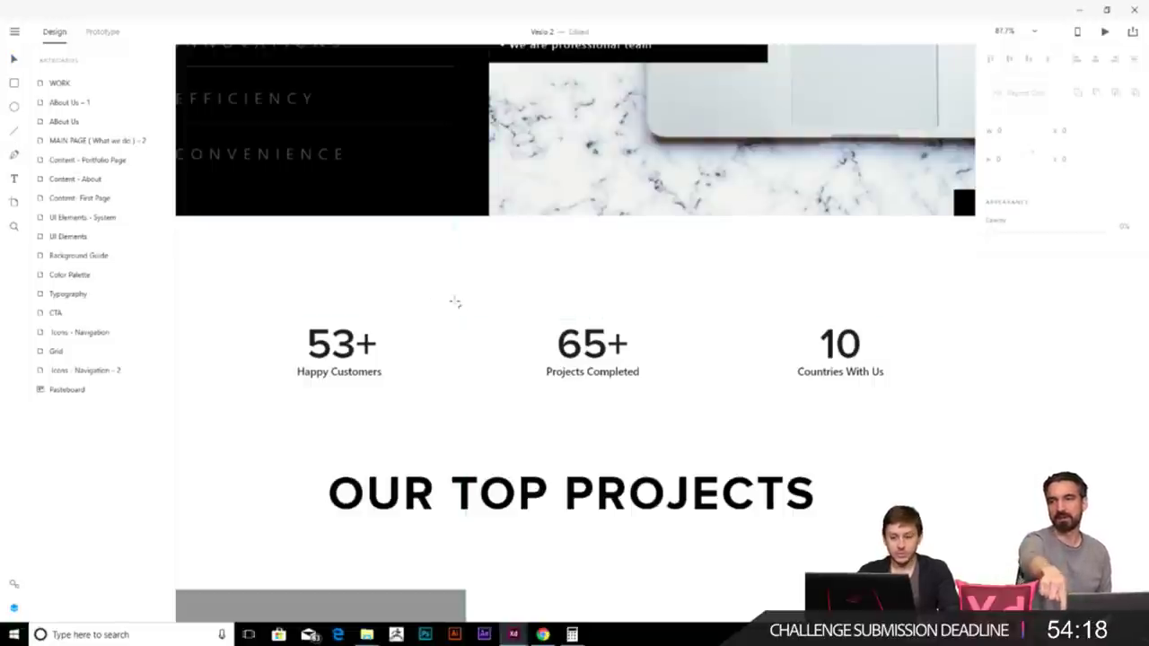
left_click_drag(457, 355, 727, 373)
key("ctrl+d")
- Fade both stat dividers to about 58% opacity
left_click(823, 389)
scroll(728, 403, "right", 3)
scroll(721, 373, "left", 2)
scroll(721, 373, "down", 1)
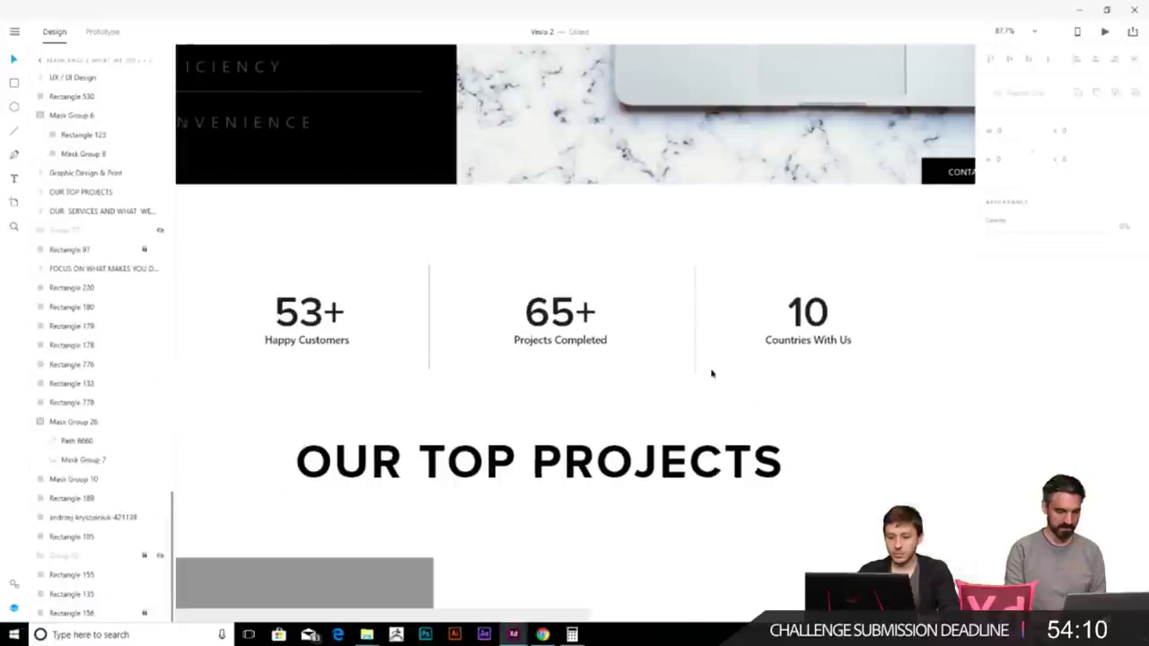
left_click(695, 364)
left_click(429, 364, "shift")
left_click_drag(1105, 233, 993, 232)
left_click(846, 457)
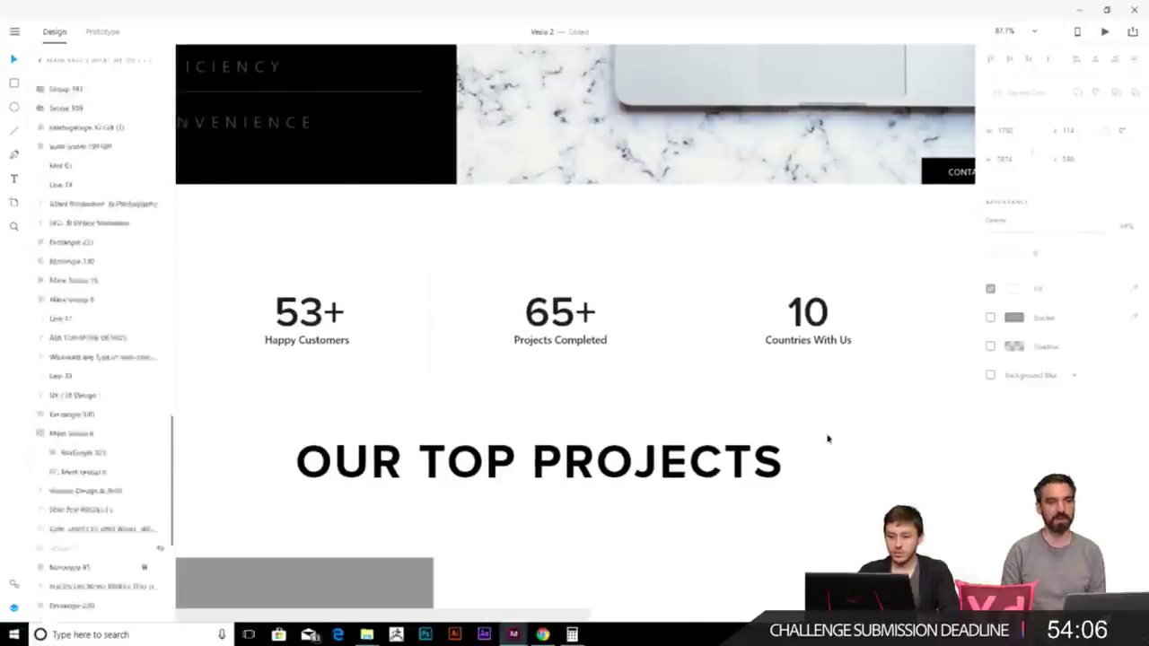
- Delete the image placeholder graphic from the first project card
scroll(820, 461, "down", 5)
scroll(551, 322, "down", 3)
scroll(551, 323, "up", 2)
left_click(539, 340)
left_click_drag(540, 339, 390, 385)
key("Delete")
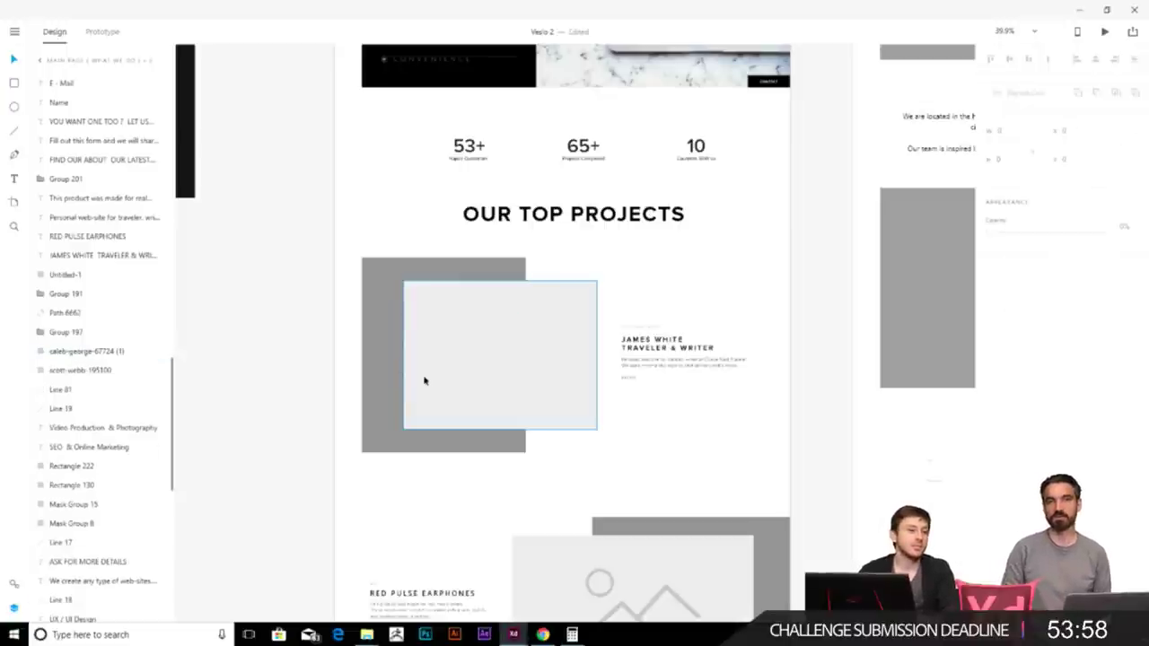
- Bring the Veslo Images folder window to the front from the taskbar
scroll(427, 378, "up", 1)
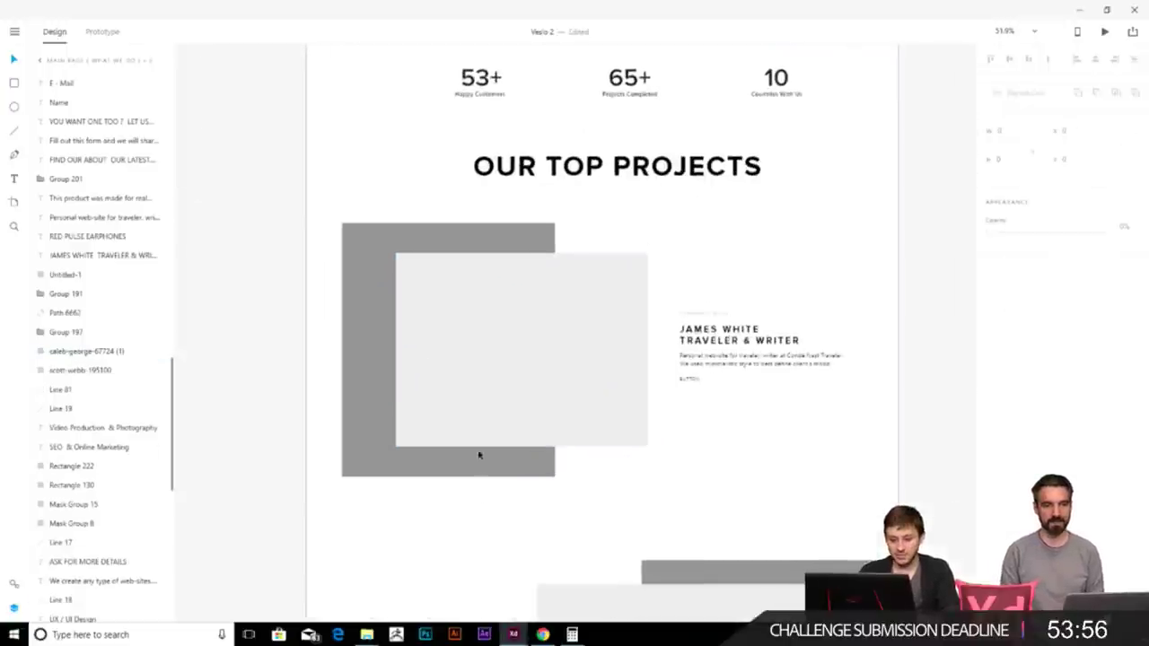
mouse_move(366, 635)
mouse_move(306, 581)
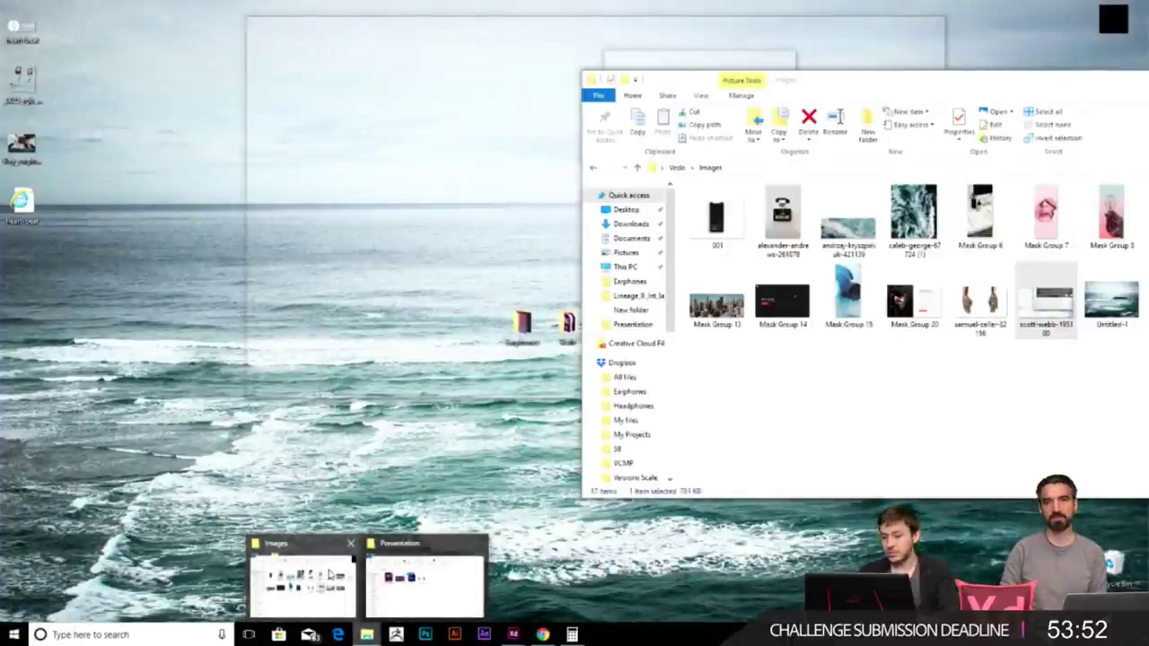
left_click(329, 574)
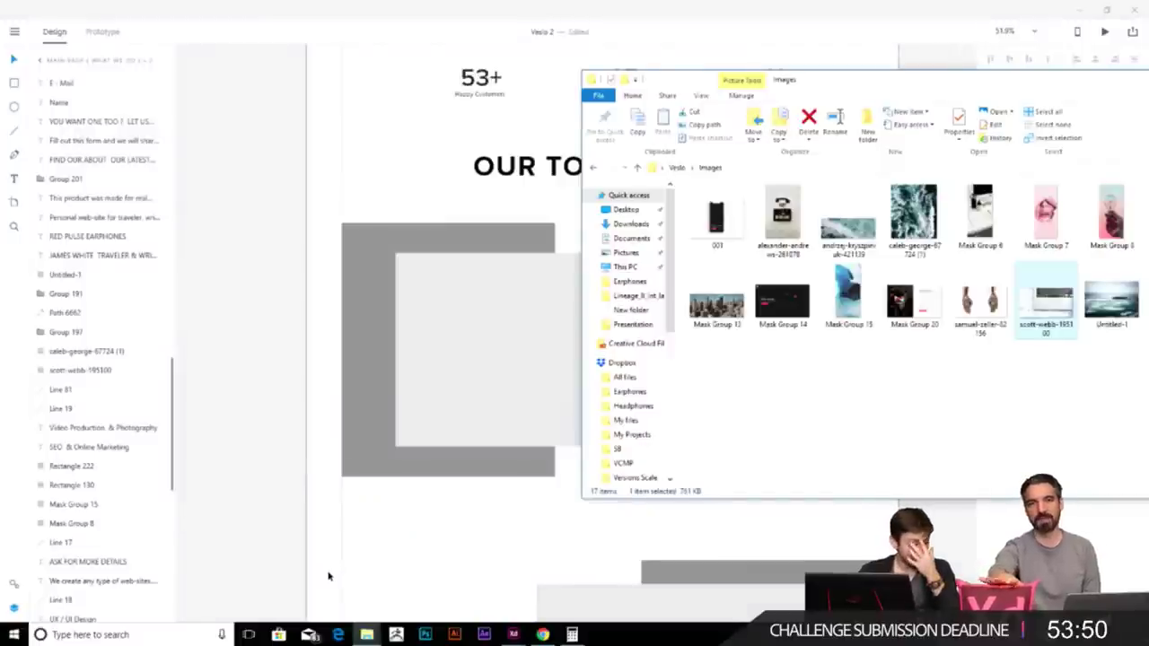
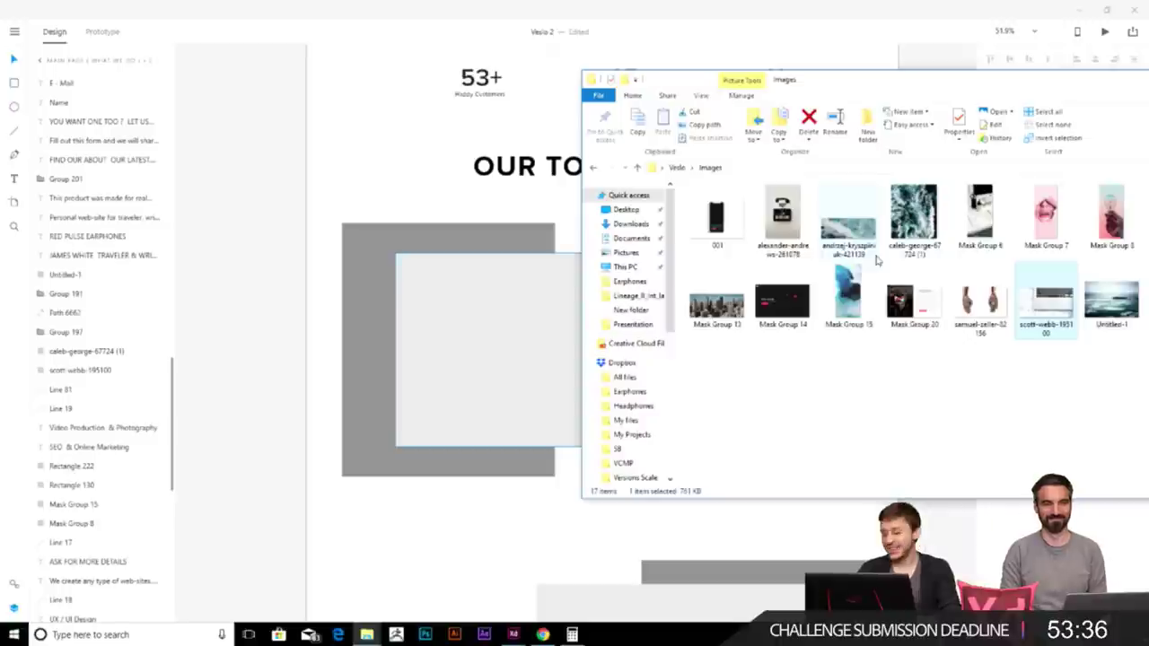
- Place the caleb-george waves photo in the back placeholder and the Untitled-1 sea photo in the front one
left_click_drag(914, 211, 377, 278)
left_click(516, 558)
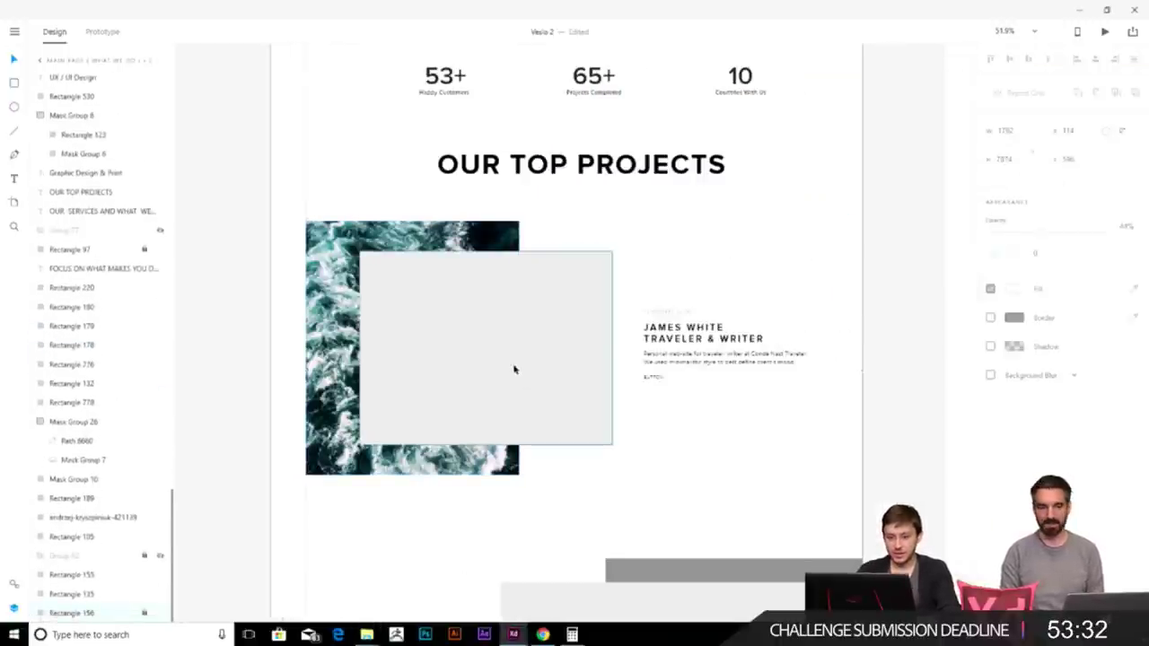
left_click(520, 380)
mouse_move(356, 623)
left_click(345, 594)
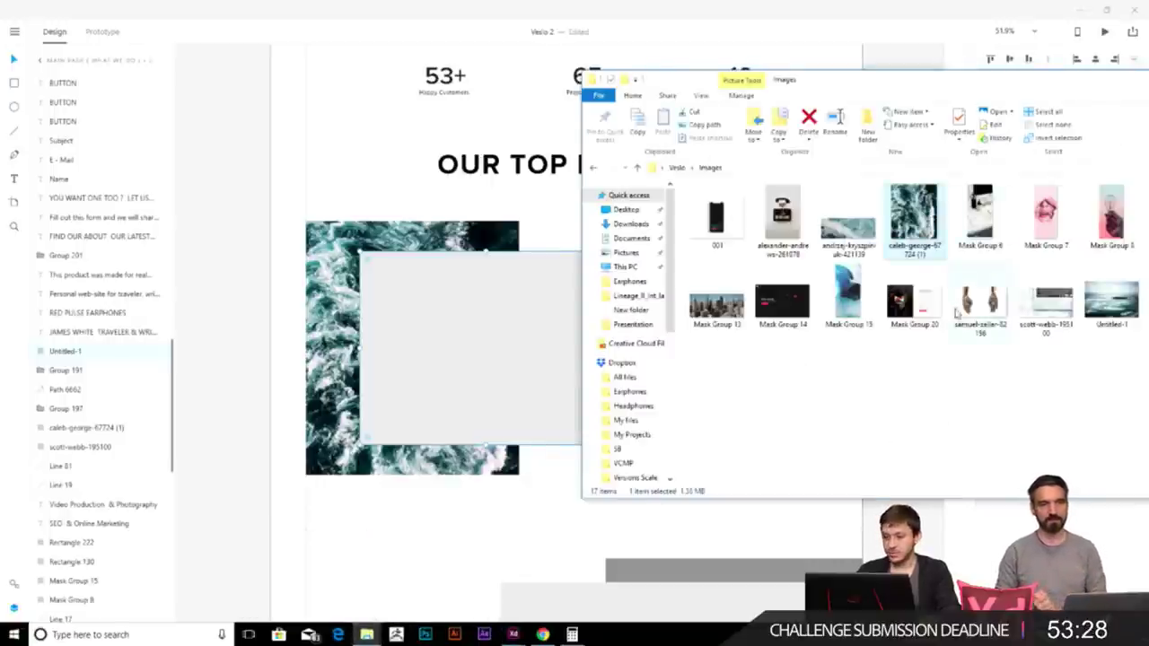
left_click_drag(1111, 300, 464, 328)
left_click(471, 541)
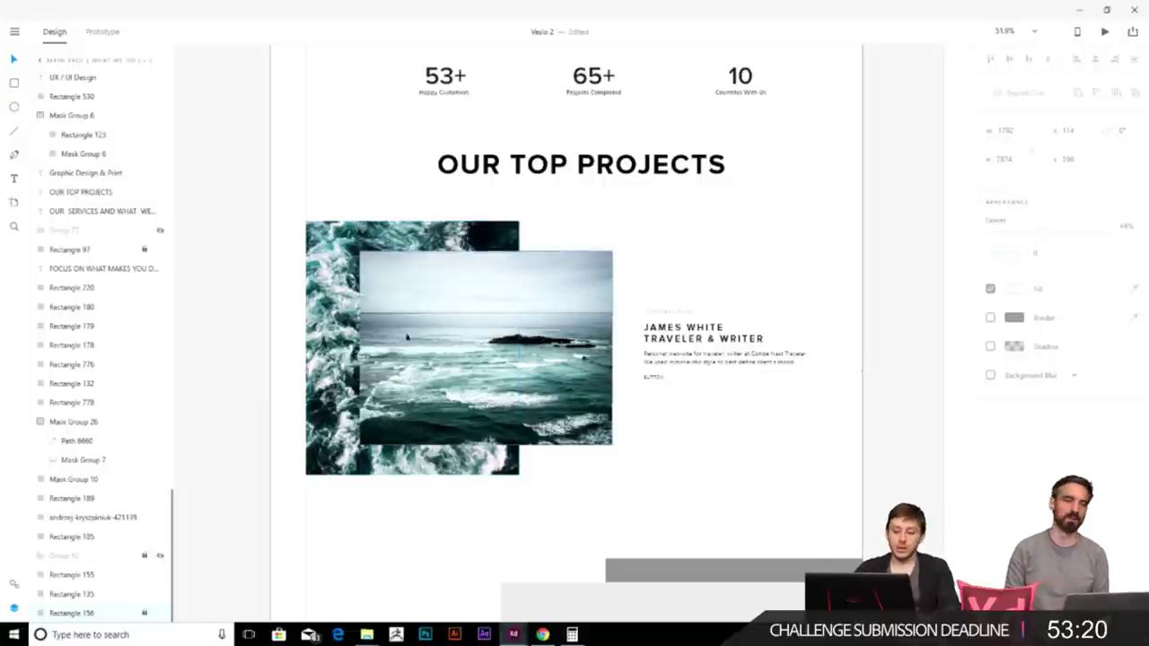
scroll(439, 413, "up", 3)
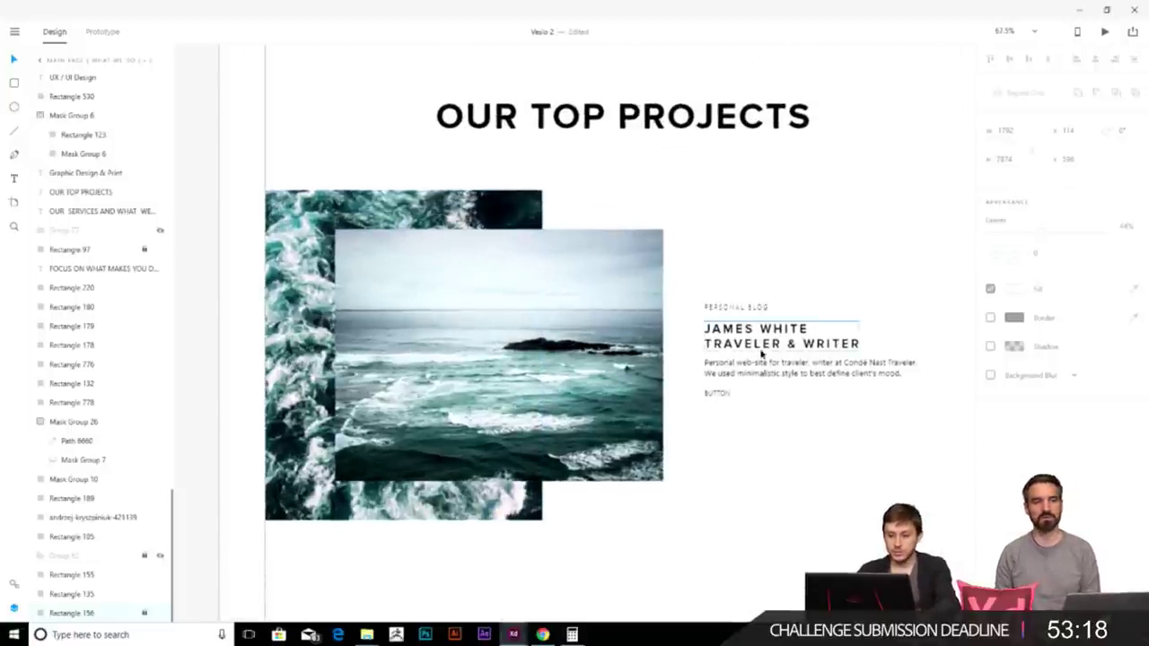
- Alt-drag a copy of the JAMES WHITE / TRAVELER & WRITER heading onto the sea photo, make it white, and centre it
left_click_drag(760, 353, 477, 337)
left_click(1014, 410)
left_click(839, 334)
left_click(679, 546)
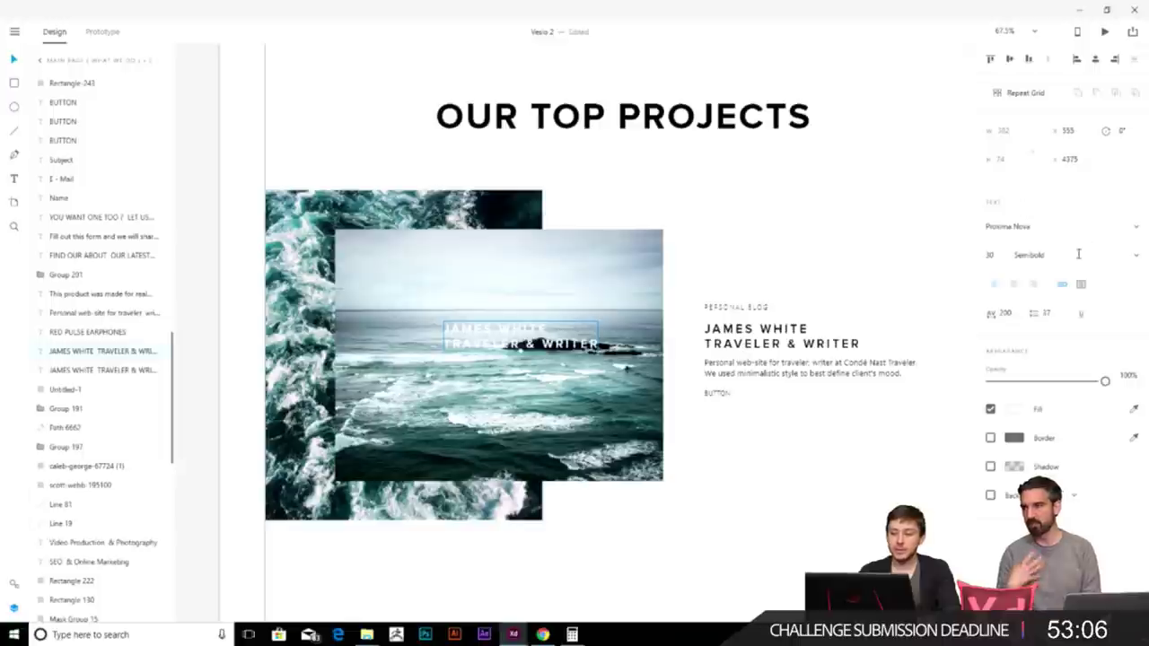
left_click_drag(538, 336, 503, 332)
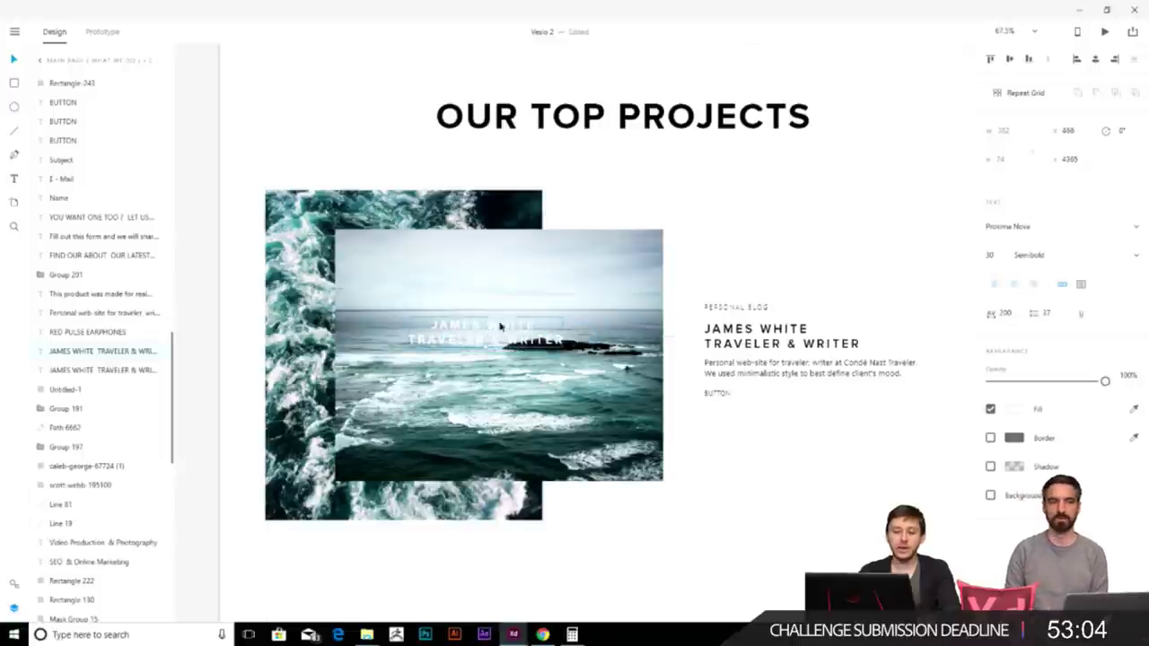
left_click(558, 302)
scroll(69, 84, "down", 2)
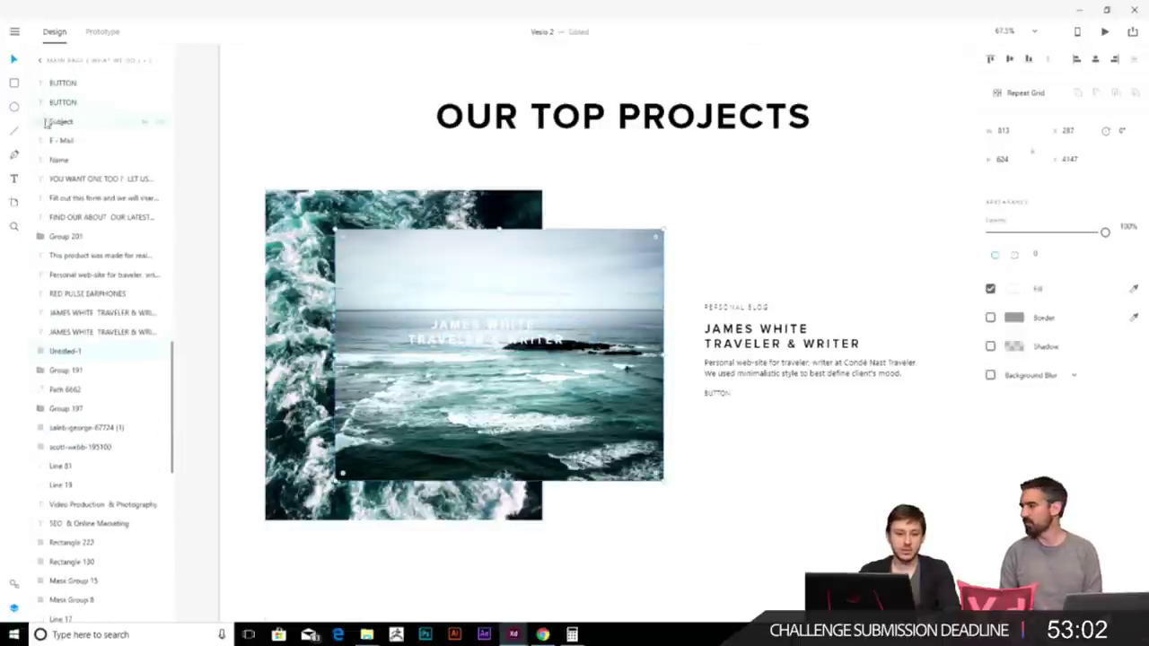
key("Escape")
- Draw a borderless black rectangle over the sea photo at 15% opacity
key("r")
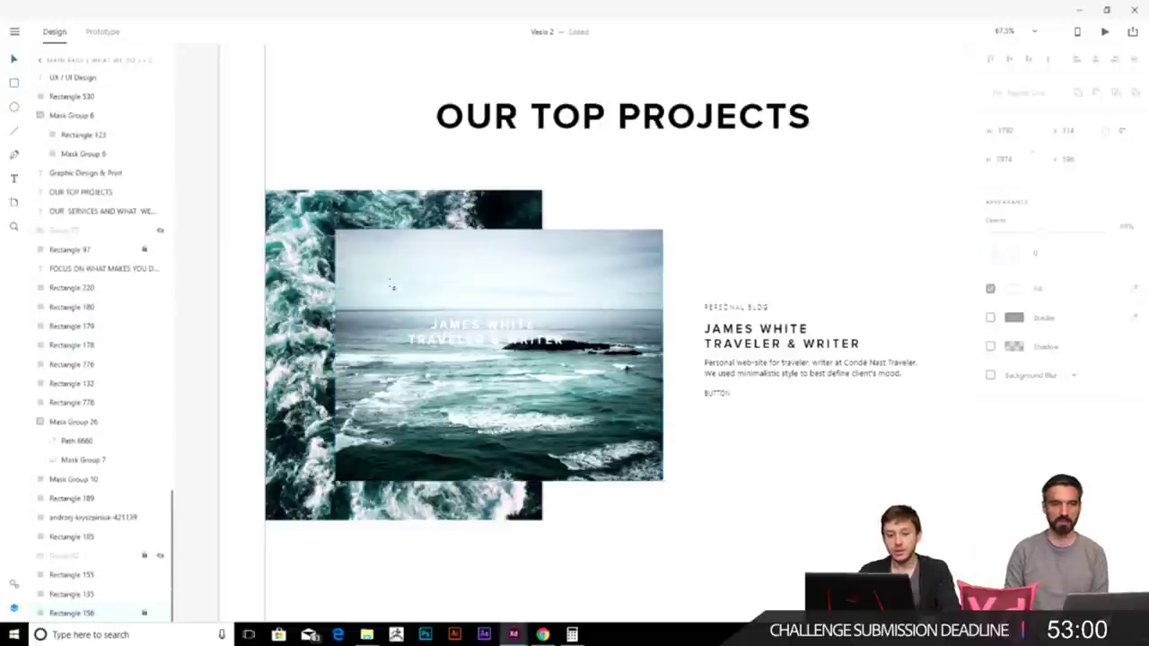
left_click_drag(335, 230, 664, 482)
left_click(990, 317)
left_click(1013, 289)
left_click(868, 270)
left_click_drag(857, 289, 848, 320)
left_click_drag(1104, 232, 1009, 233)
- Send the overlay back until it sits just behind the heading, then nudge the heading up-right
key("ctrl+[")
key("ctrl+[")
key("ctrl+[")
key("ctrl+[")
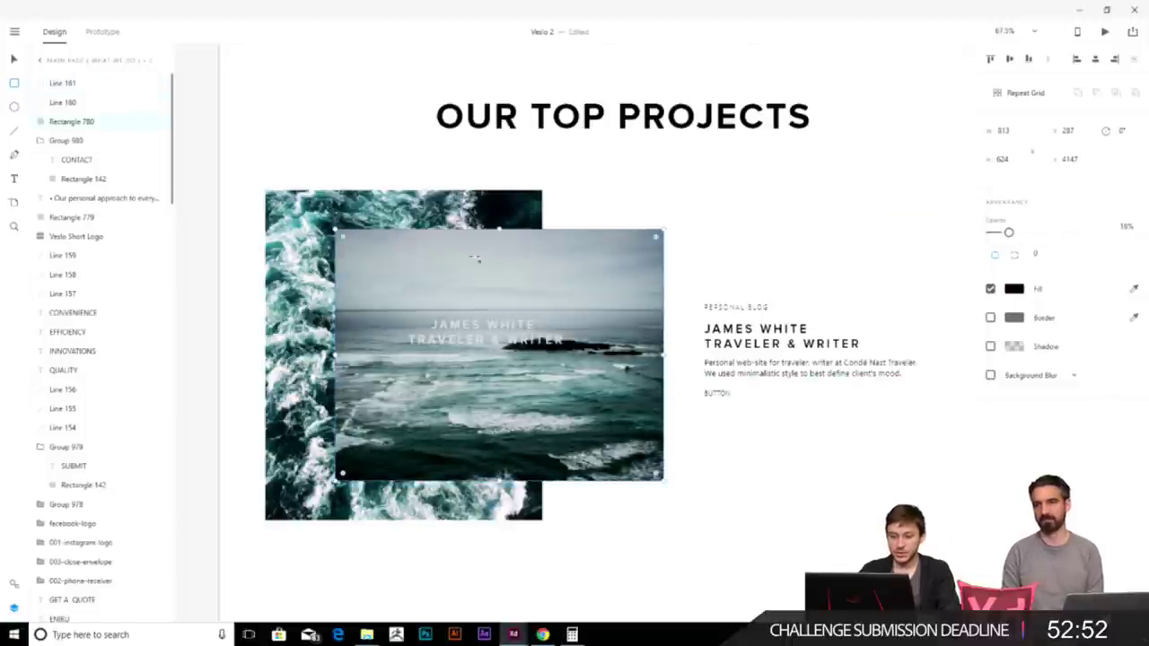
key("ctrl+[")
key("ctrl+[")
key("ctrl+[")
key("ctrl+[")
key("ctrl+[")
key("ctrl+[")
key("ctrl+[")
key("ctrl+[")
key("ctrl+[")
key("ctrl+[")
key("ctrl+[")
key("ctrl+[")
key("ctrl+[")
key("ctrl+[")
key("ctrl+[")
key("ctrl+[")
key("ctrl+[")
key("ctrl+[")
key("ctrl+[")
key("ctrl+[")
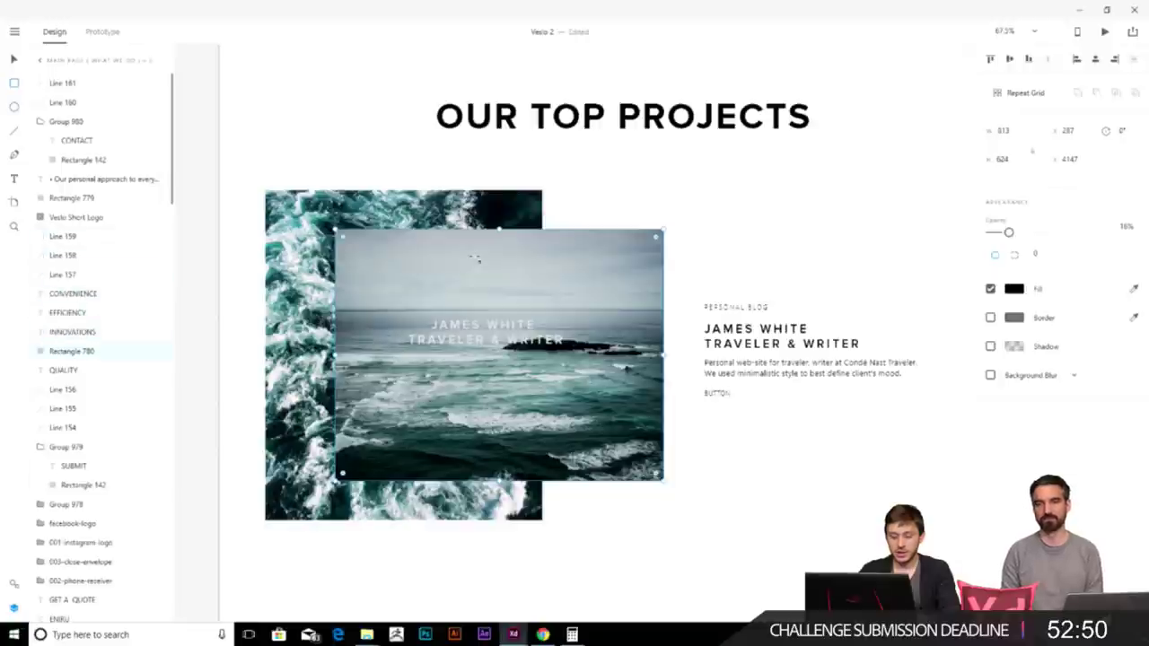
key("ctrl+[")
key("ctrl+[")
key("ctrl+[")
key("ctrl+[")
key("ctrl+[")
key("ctrl+[")
key("ctrl+[")
key("ctrl+[")
key("ctrl+[")
key("ctrl+[")
key("ctrl+[")
key("ctrl+[")
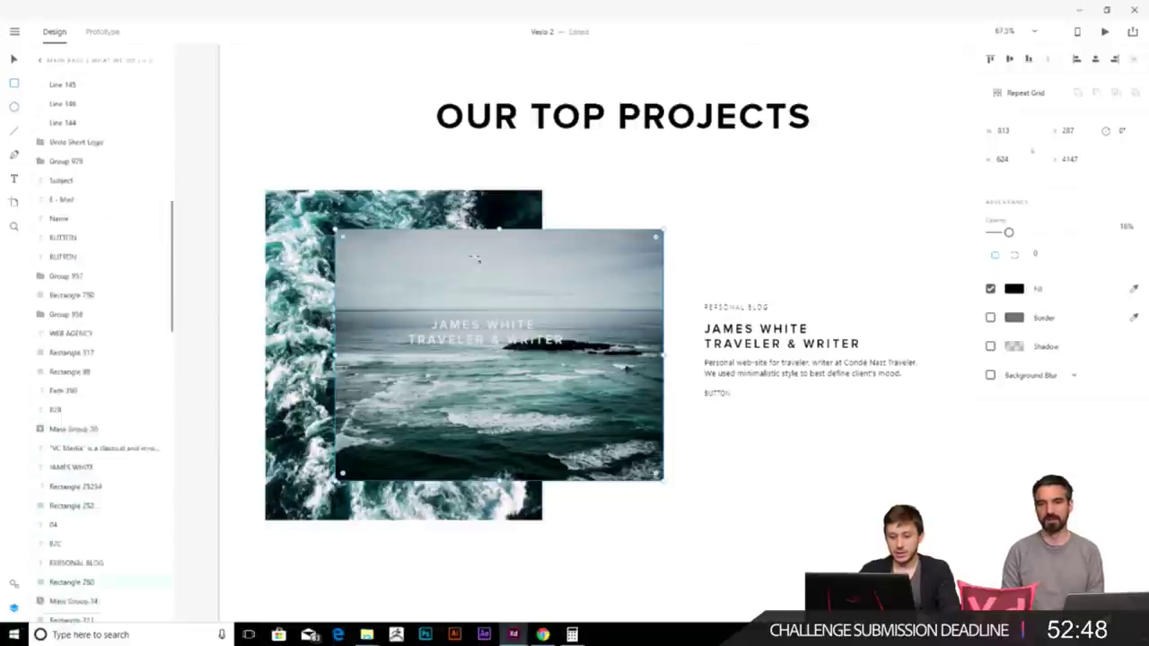
key("ctrl+[")
key("ctrl+[")
key("ctrl+[")
key("ctrl+[")
key("ctrl+[")
key("ctrl+[")
key("ctrl+]")
key("ctrl+]")
key("ctrl+]")
key("ctrl+]")
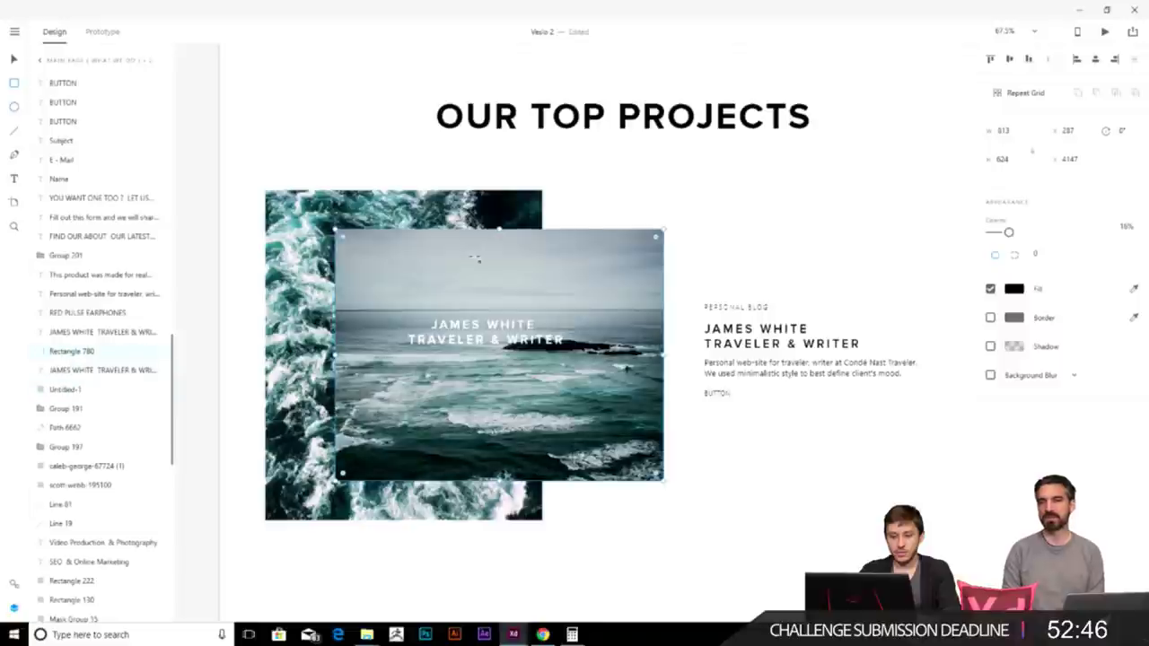
left_click_drag(489, 317, 504, 323)
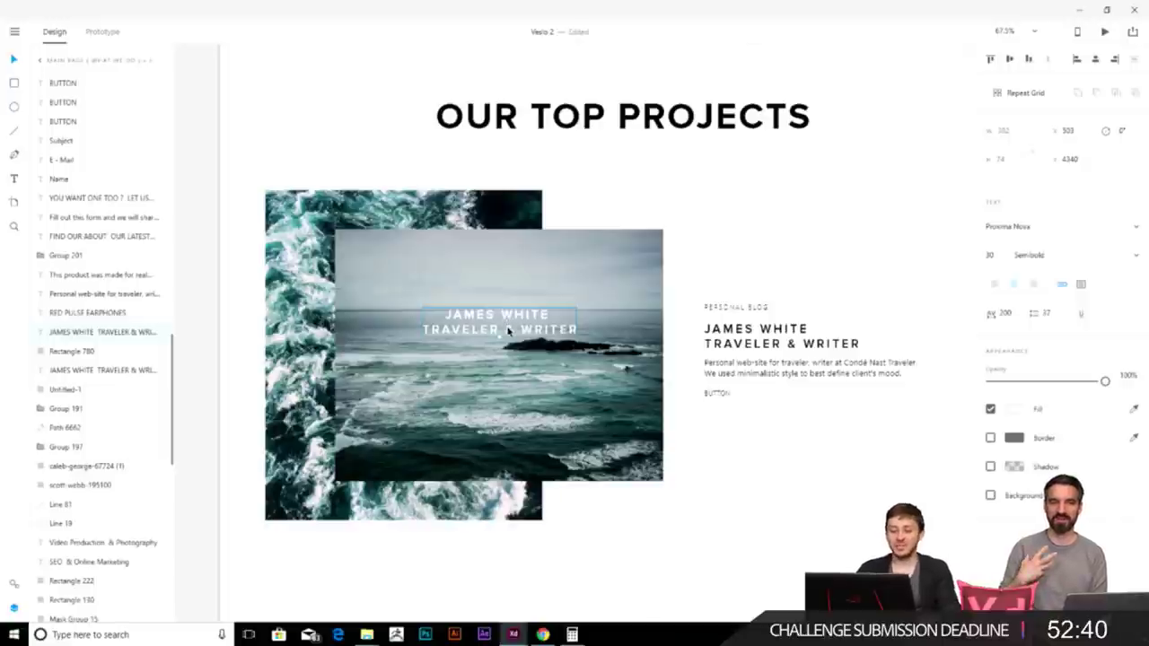
- Set the JAMES WHITE line to font size 50, after trying and undoing 40
double_click(524, 328)
key("Escape")
key("Escape")
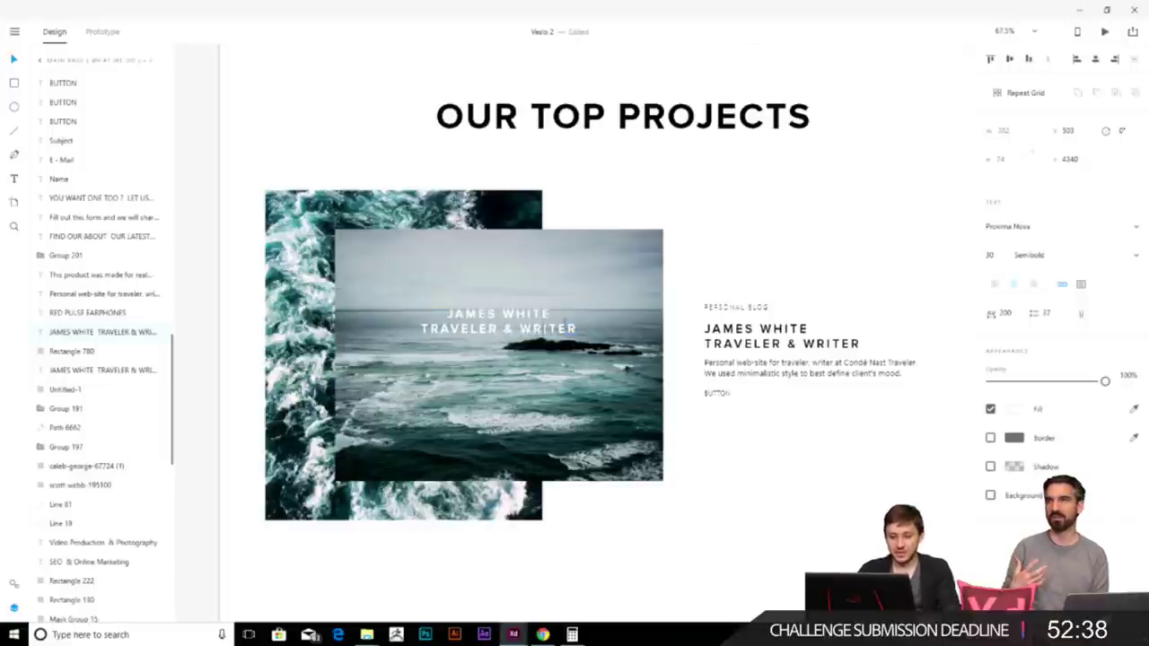
left_click_drag(546, 312, 396, 302)
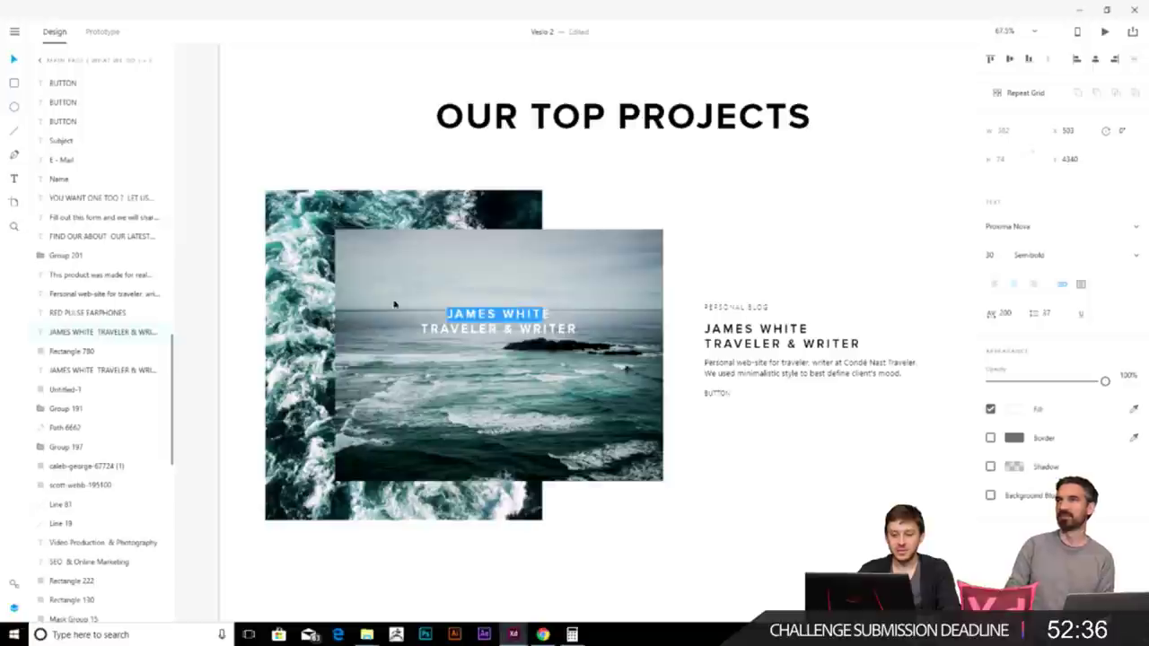
left_click(990, 255)
type("40")
key("Return")
left_click(562, 311)
key("ctrl+z")
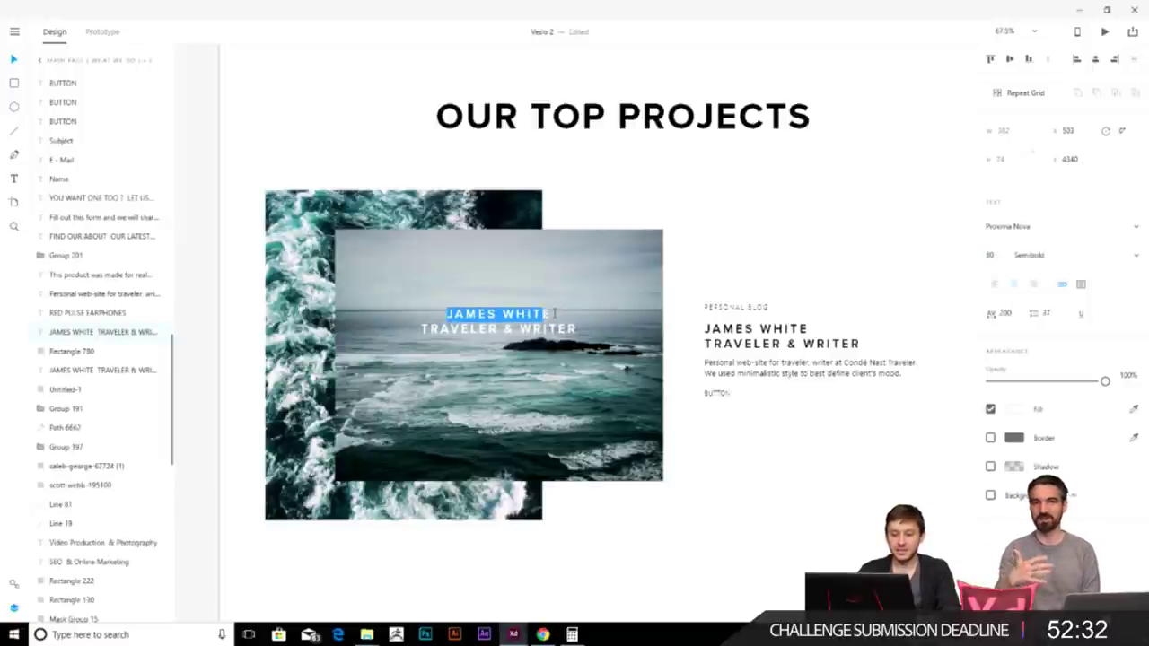
left_click(990, 254)
type("50")
key("Return")
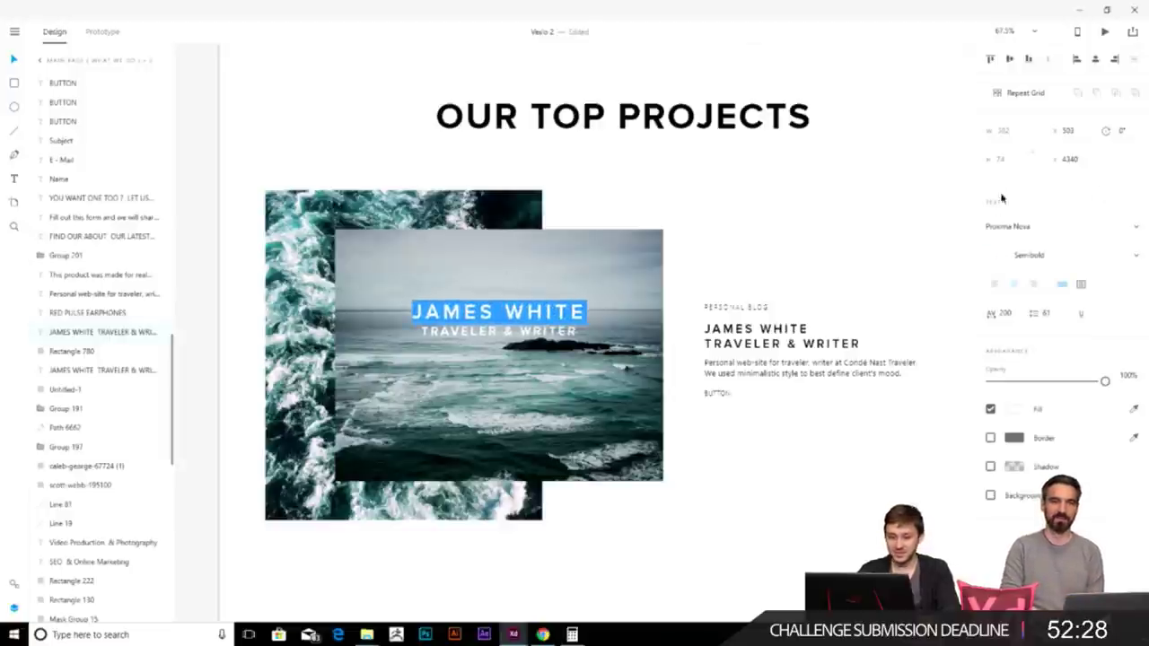
- Set the TRAVELER & WRITER line to font size 20
key("Down")
key("shift+Home")
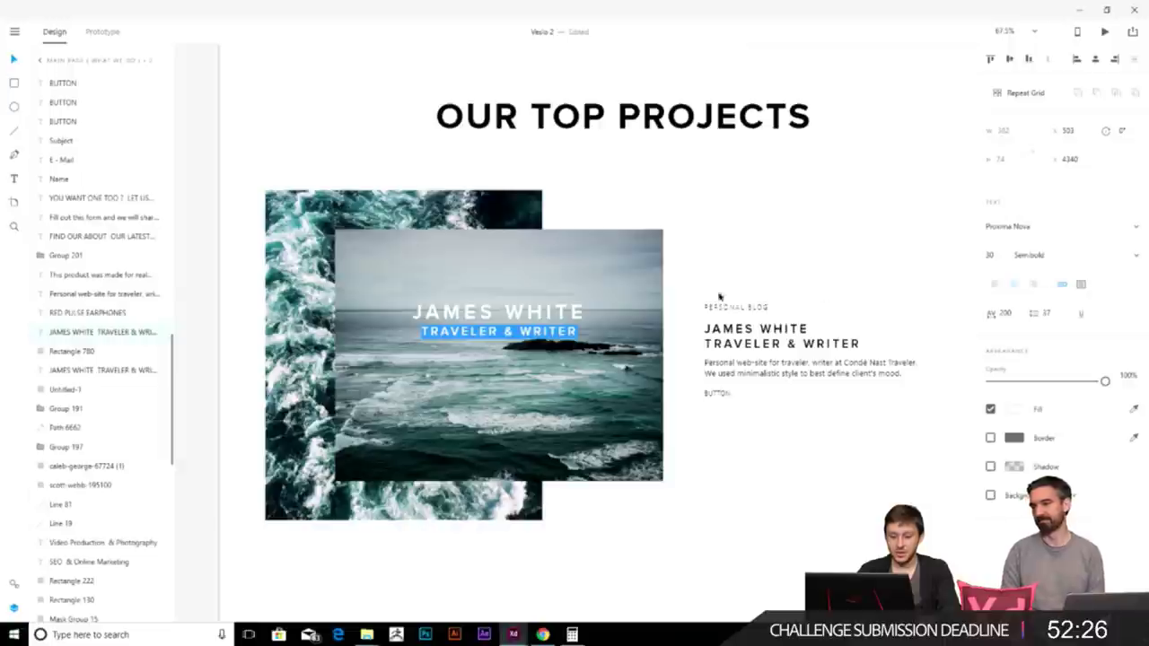
left_click(996, 256)
type("20")
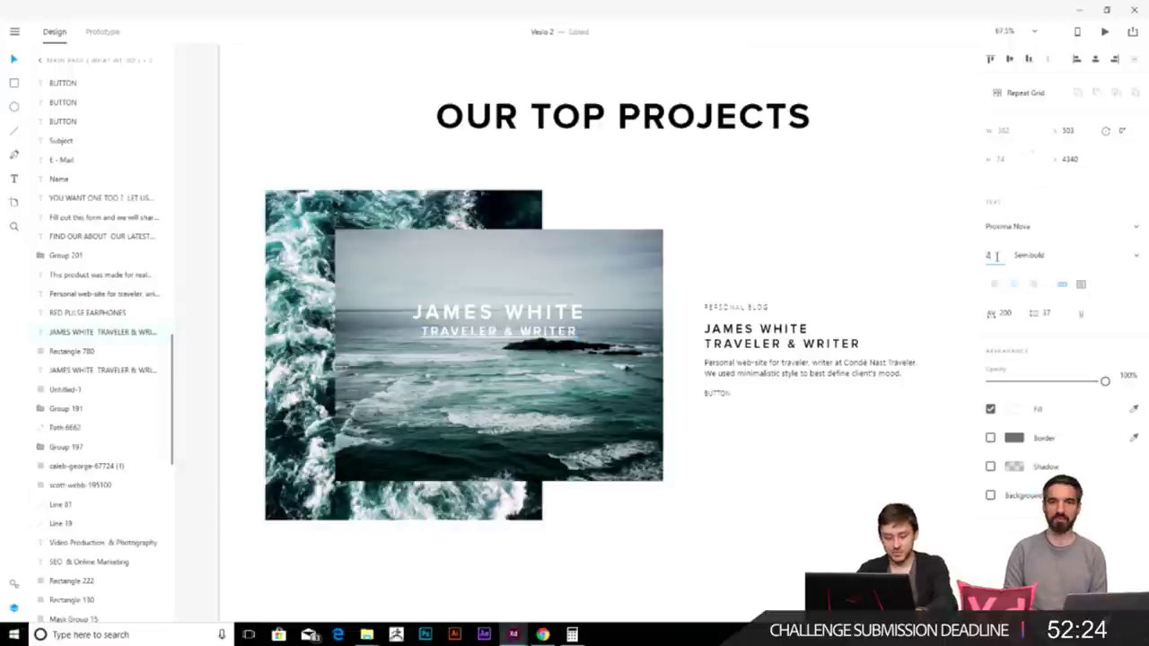
key("Return")
key("Escape")
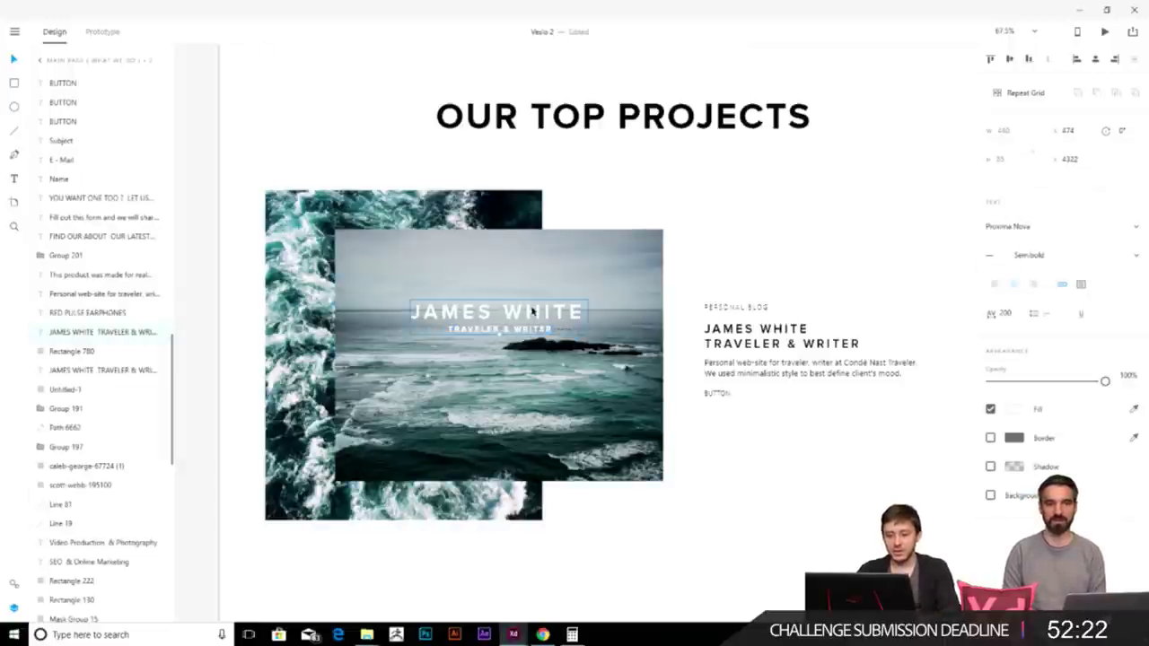
- Move the heading lower so it sits centred on the darkened sea photo
mouse_move(533, 320)
left_mouse_down()
mouse_move(516, 330)
mouse_move(516, 358)
mouse_move(516, 342)
mouse_move(532, 339)
left_mouse_up()
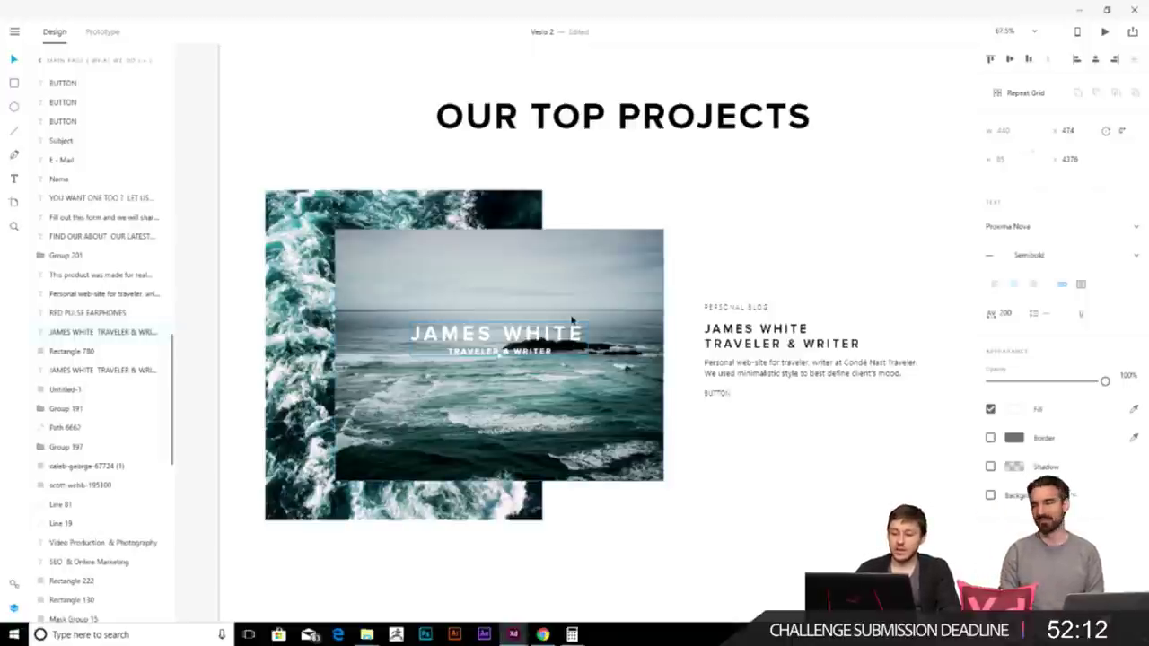
scroll(701, 361, "down", 2)
left_click_drag(500, 302, 553, 305)
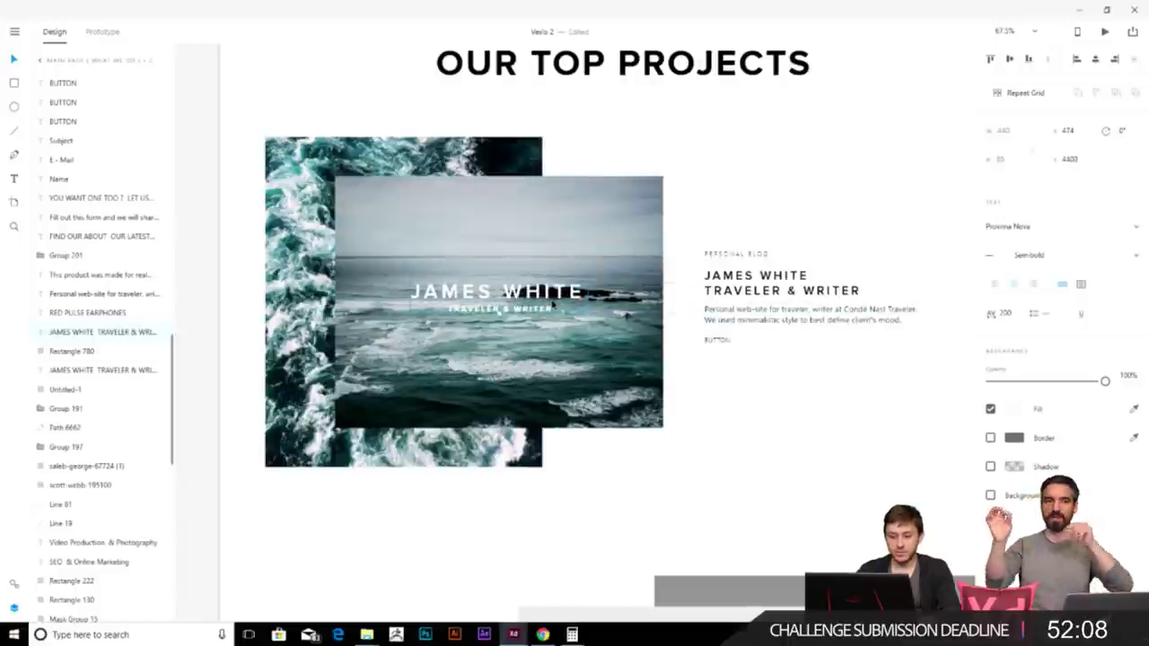
scroll(803, 454, "right", 3)
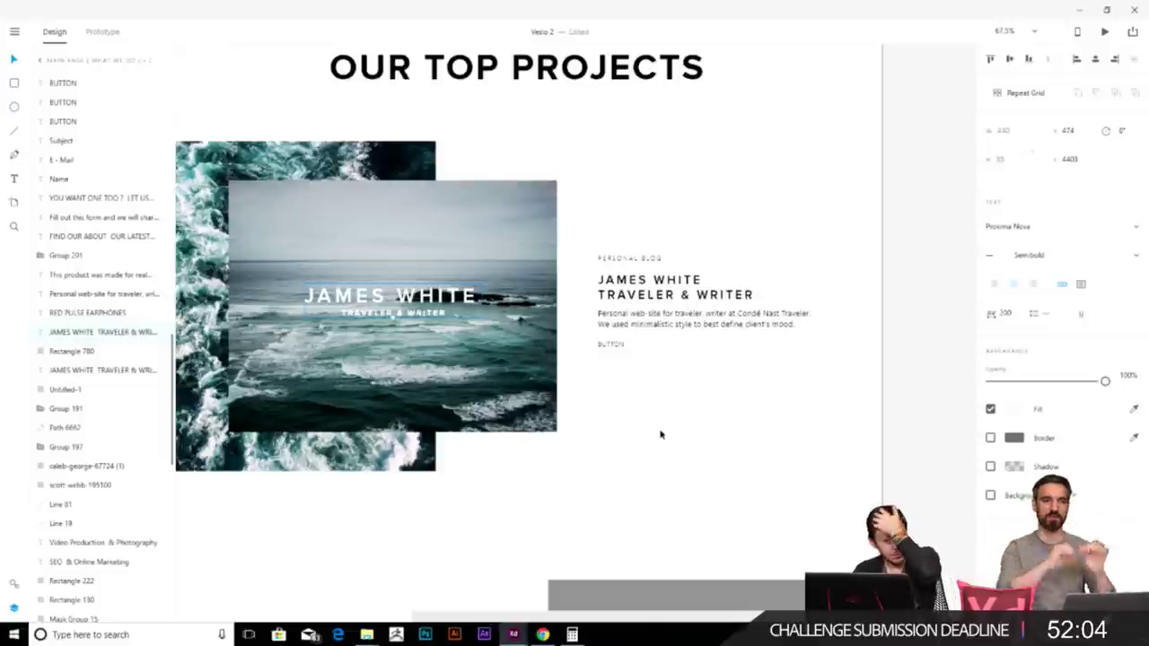
- Review the project card and narrow the waves image group from its right edge
left_click(559, 357)
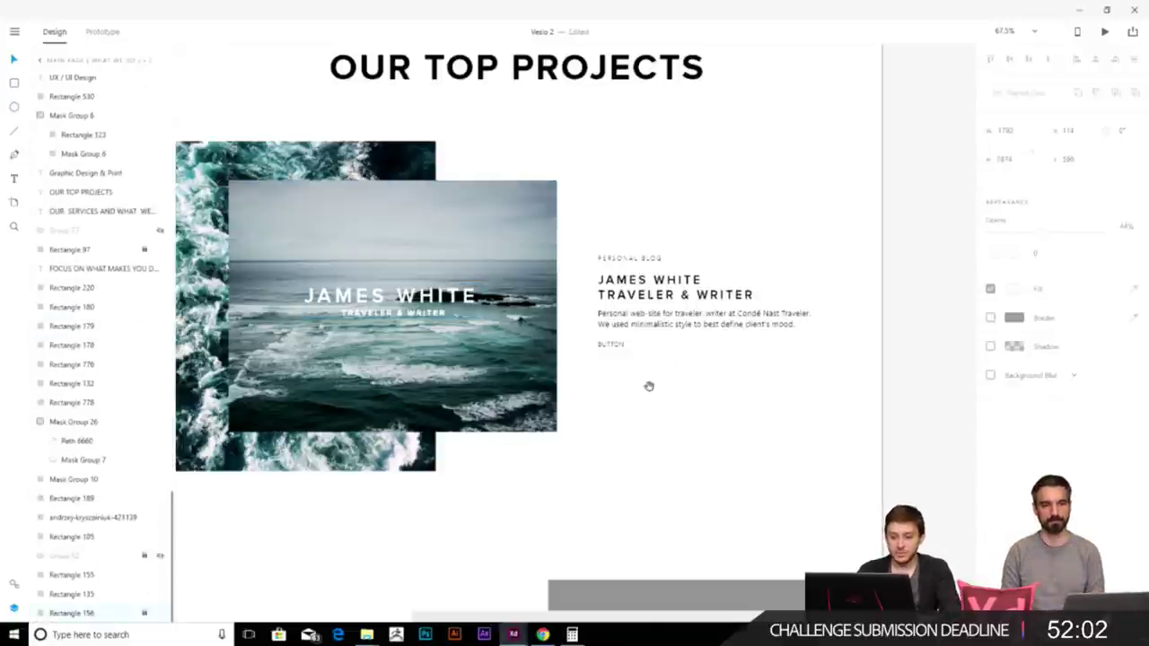
scroll(610, 392, "down", 3)
scroll(624, 263, "down", 2)
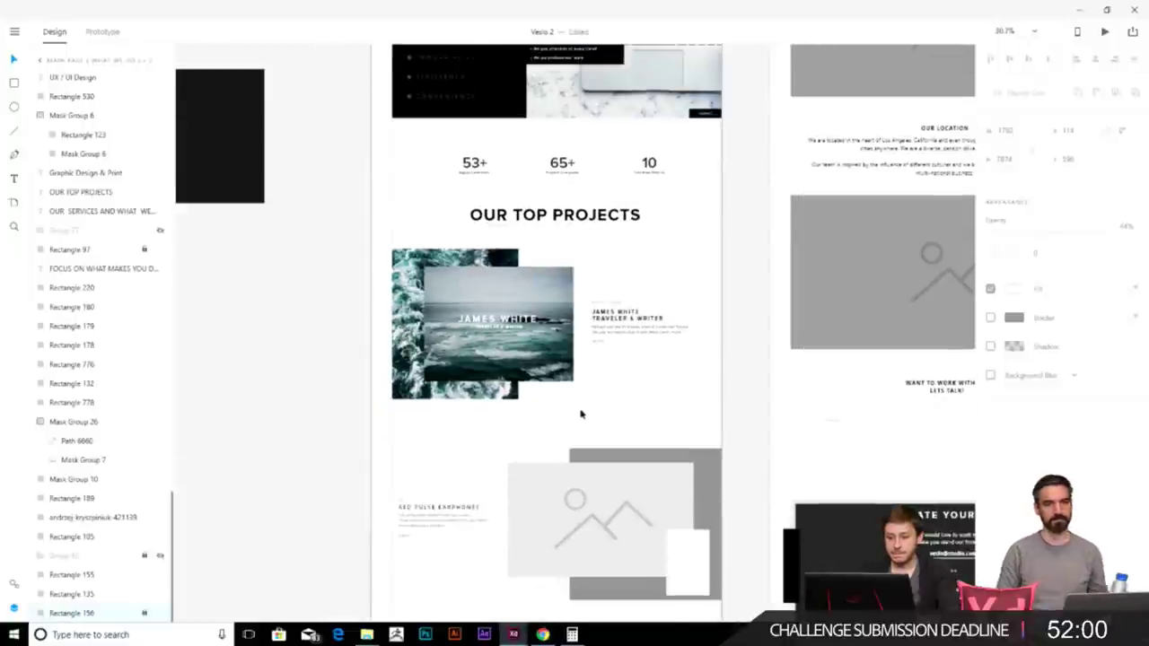
scroll(580, 414, "up", 2)
scroll(601, 389, "down", 1)
scroll(615, 377, "down", 2)
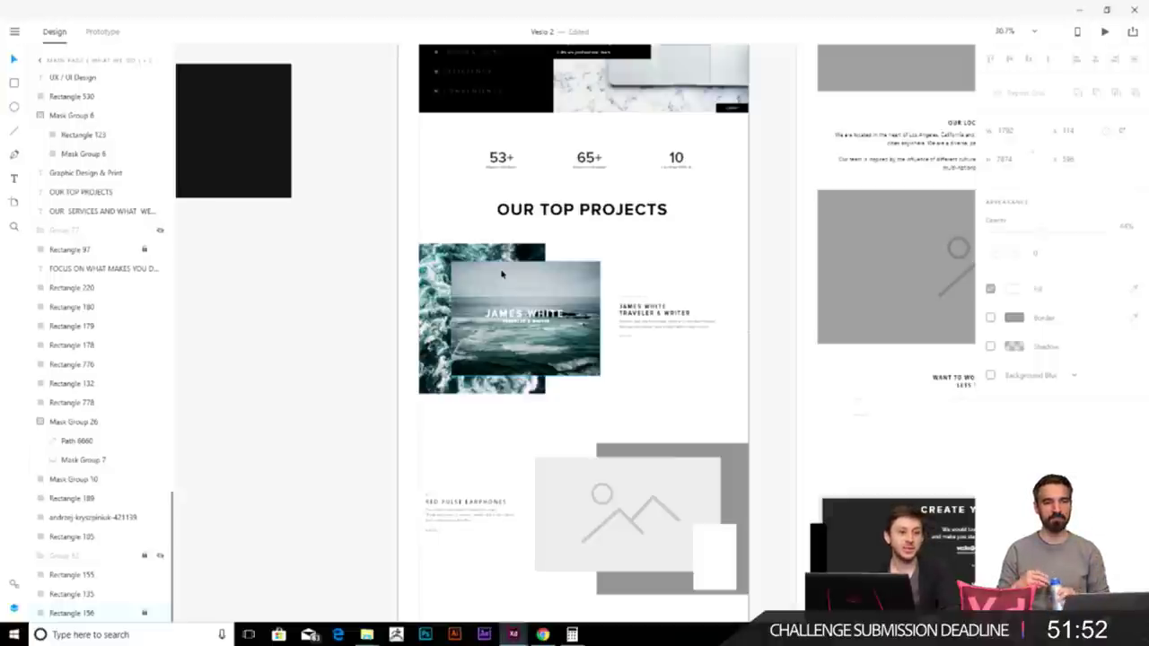
scroll(521, 283, "up", 2)
left_click(545, 278)
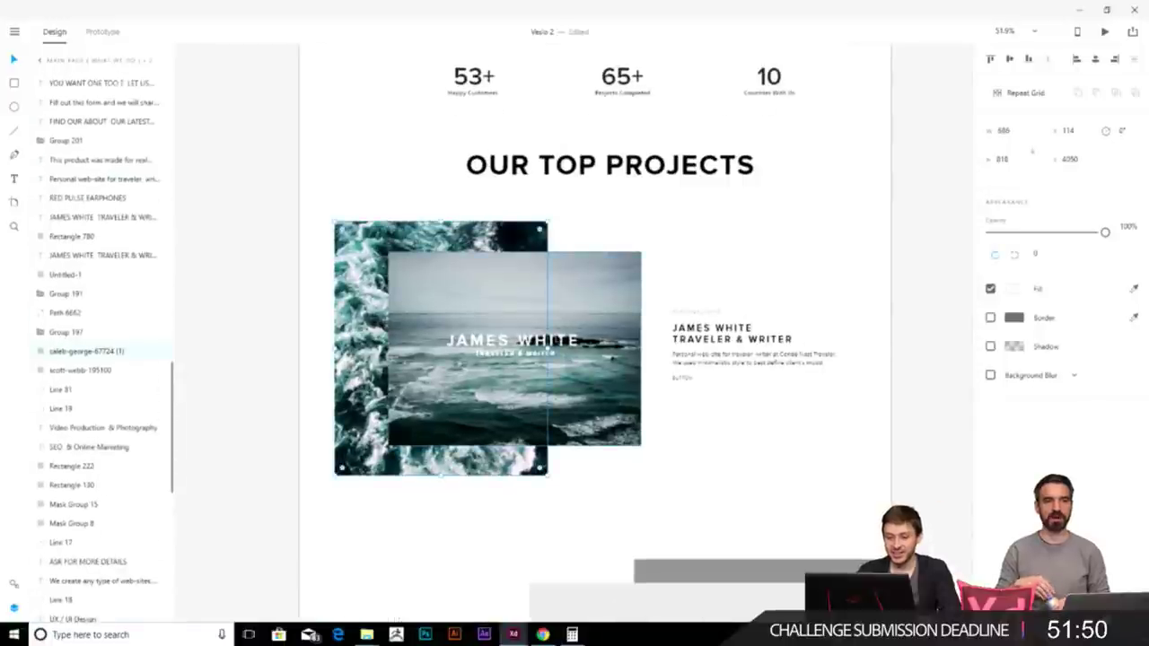
mouse_move(546, 348)
left_mouse_down()
mouse_move(339, 348)
mouse_move(559, 348)
mouse_move(546, 348)
left_mouse_up()
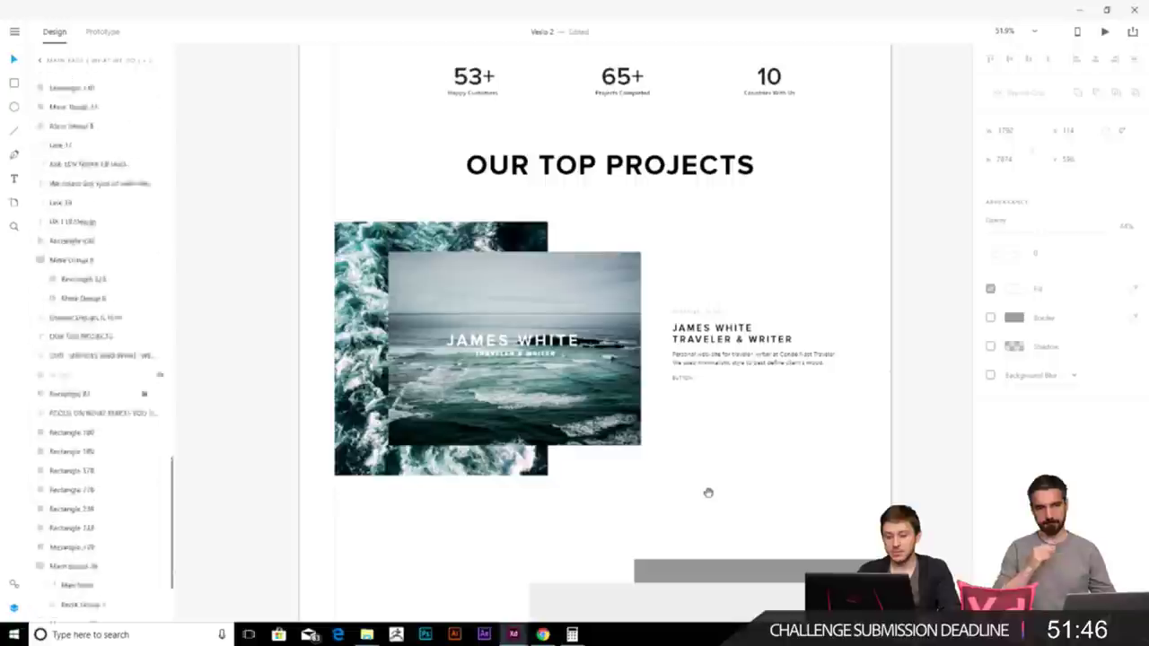
scroll(656, 398, "down", 3)
scroll(651, 396, "down", 2)
left_click(624, 458)
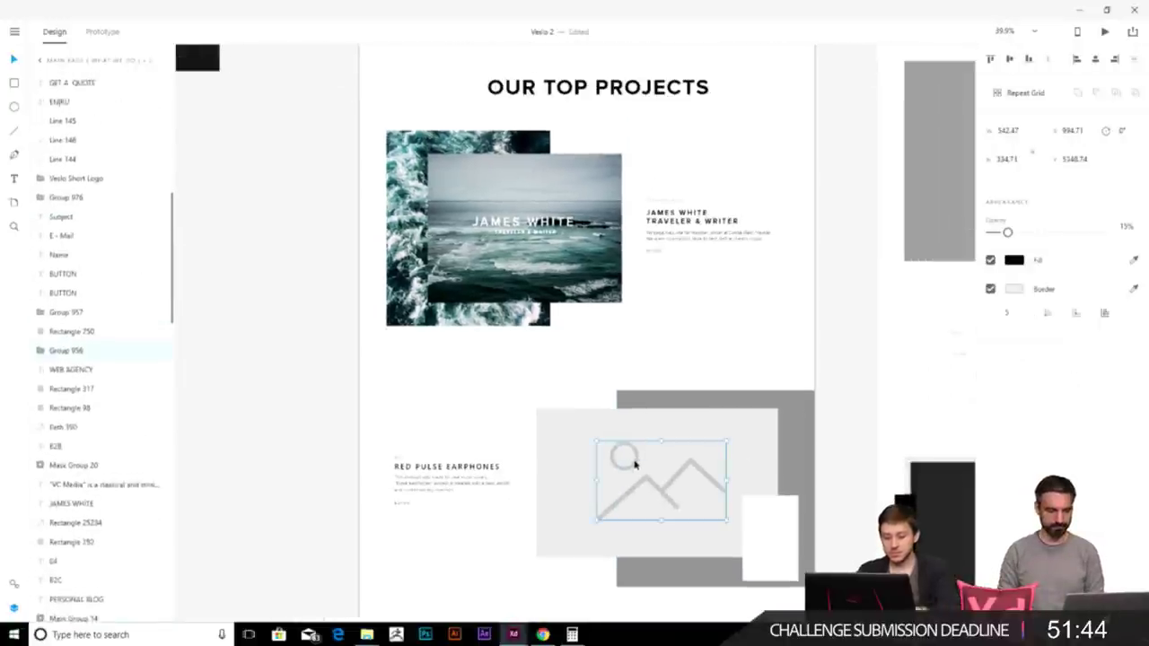
scroll(684, 336, "up", 3)
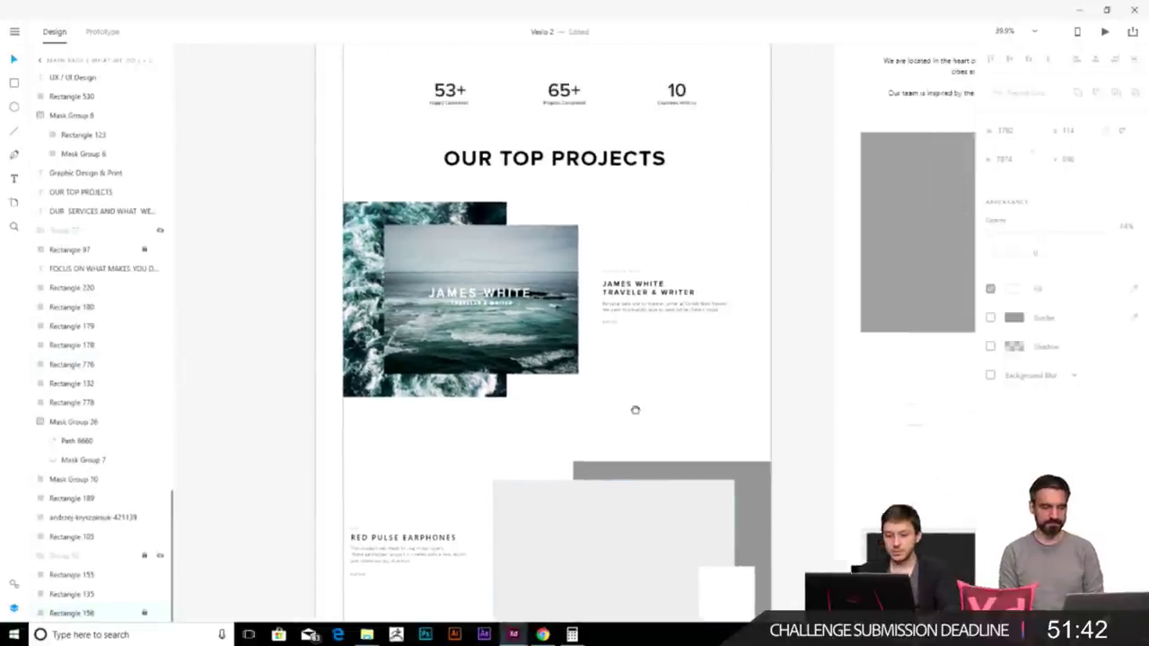
scroll(597, 318, "up", 3)
- Centre the OUR TOP PROJECTS section and inspect the PERSONAL BLOG label, grey rectangle and ocean photo
left_click(634, 283)
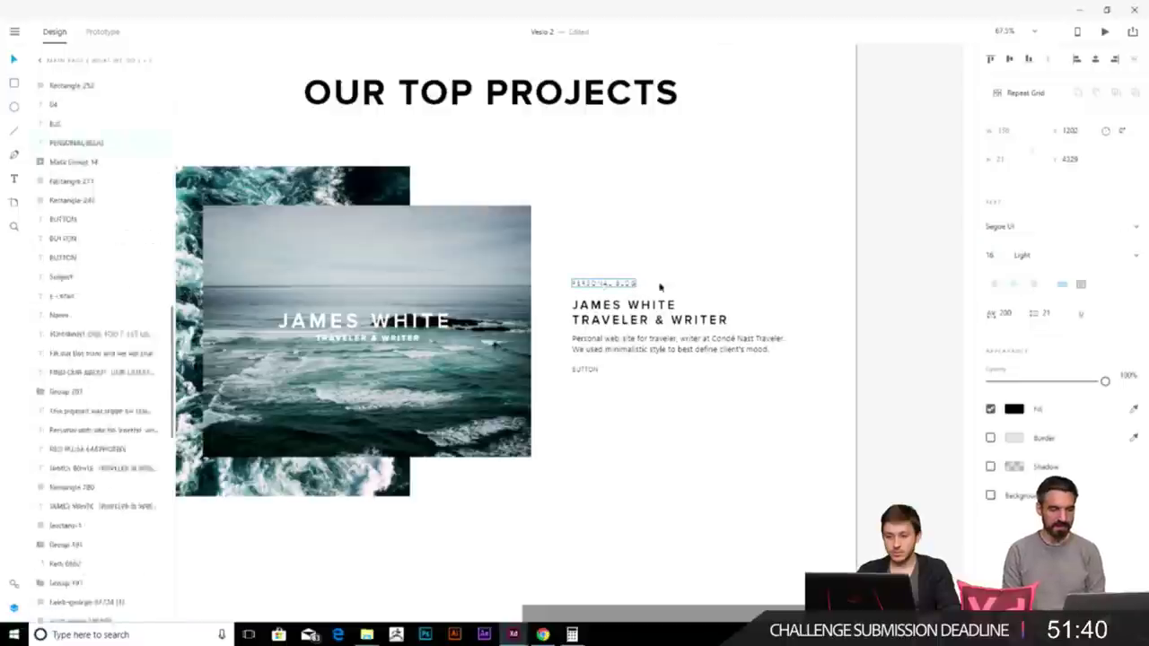
left_click(691, 418)
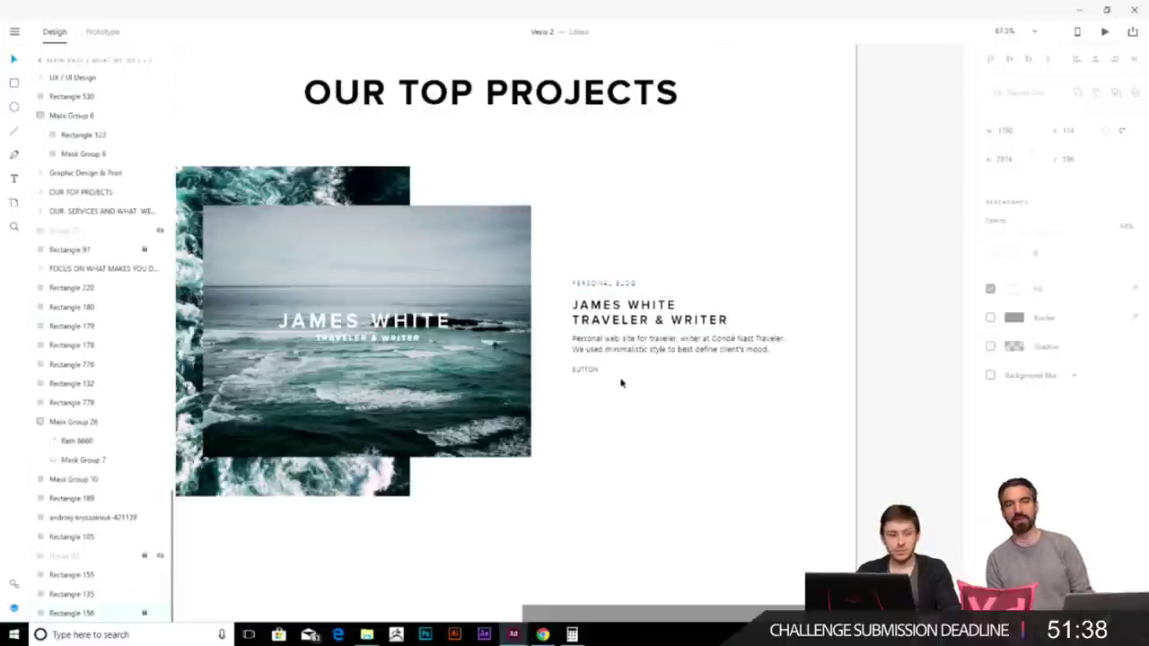
scroll(720, 411, "up", 1)
left_click_drag(719, 410, 739, 408)
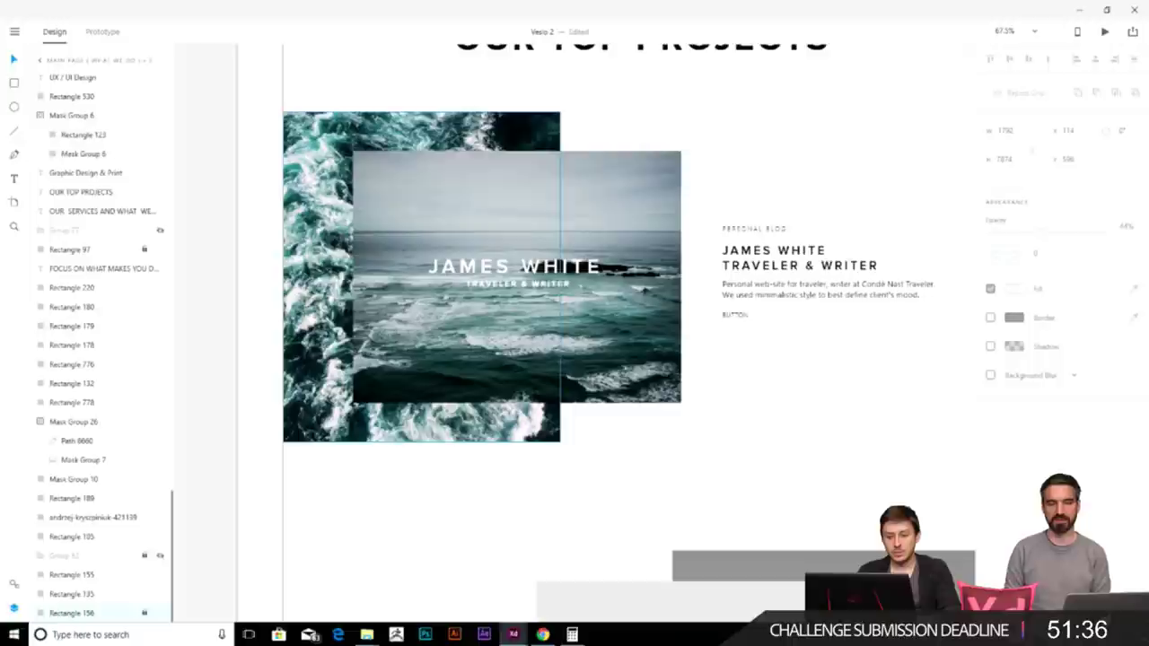
scroll(647, 485, "down", 2)
scroll(664, 458, "down", 2)
left_click(664, 460)
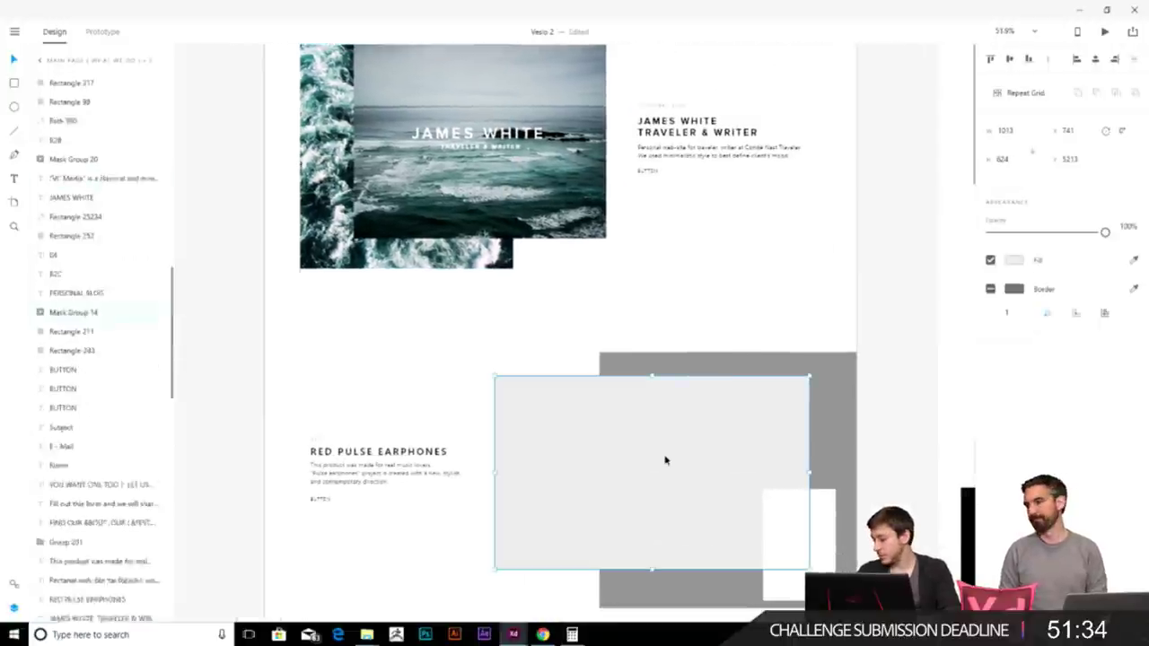
left_click(680, 269)
left_click_drag(679, 269, 533, 421)
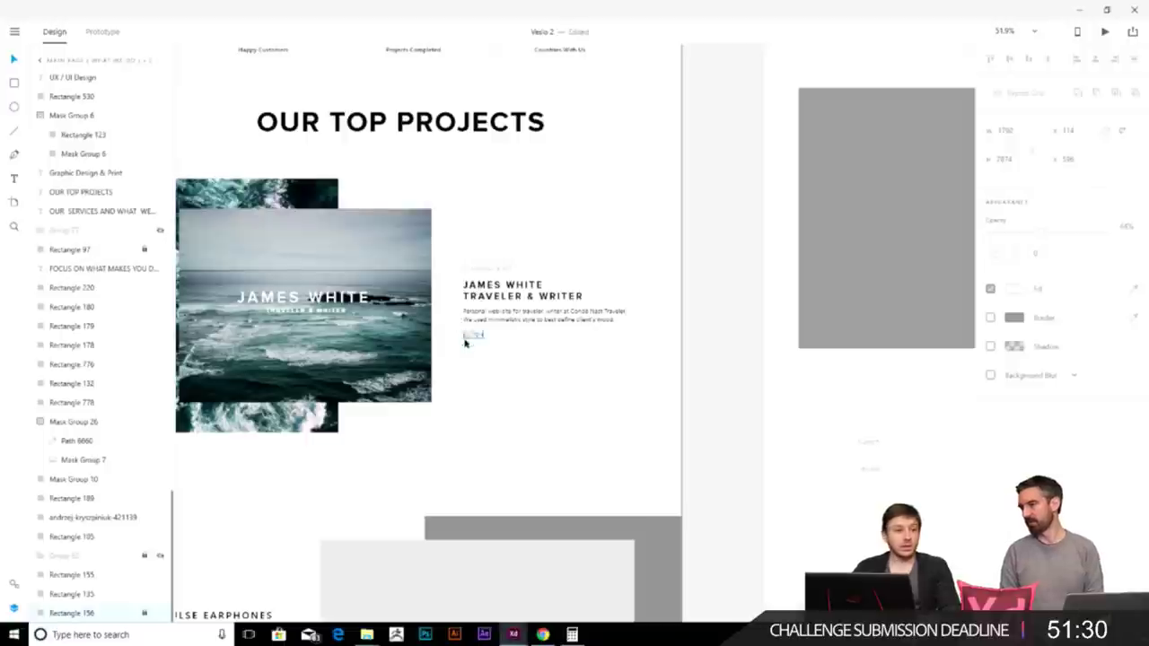
left_click_drag(366, 303, 480, 342)
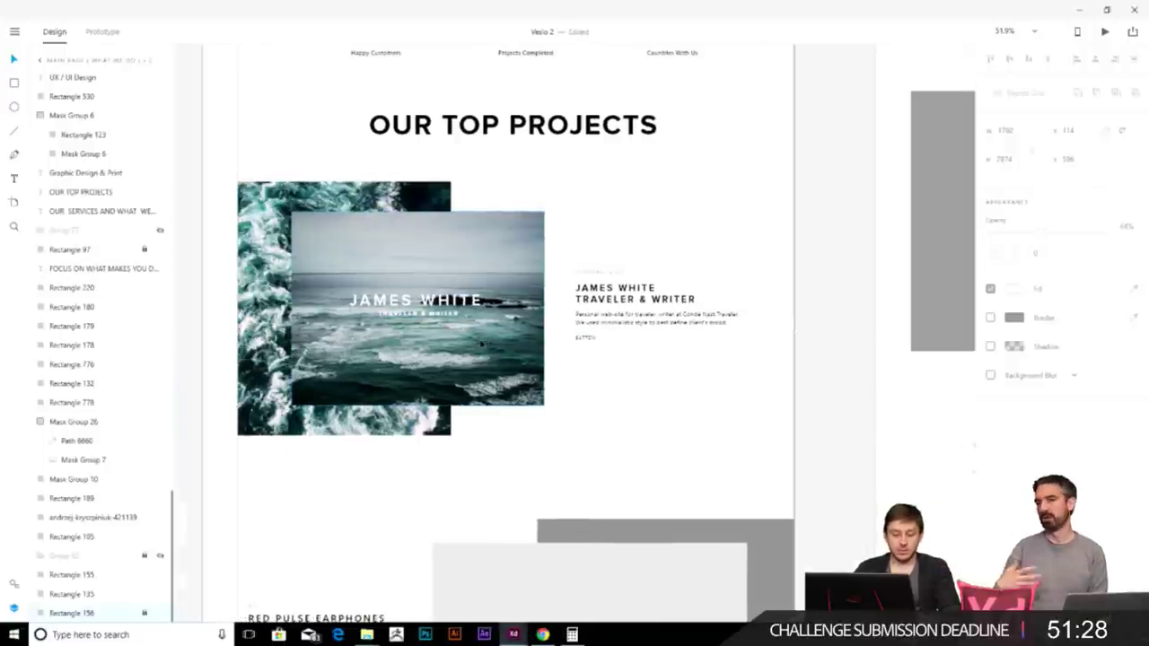
left_click(481, 343)
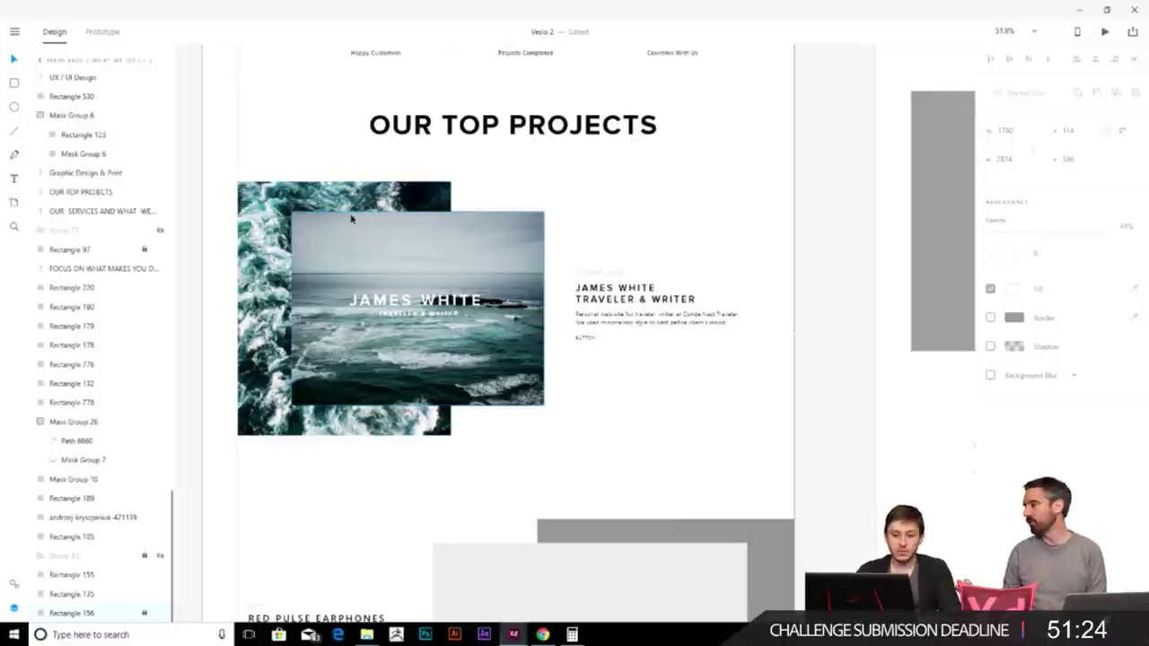
scroll(485, 308, "up", 2)
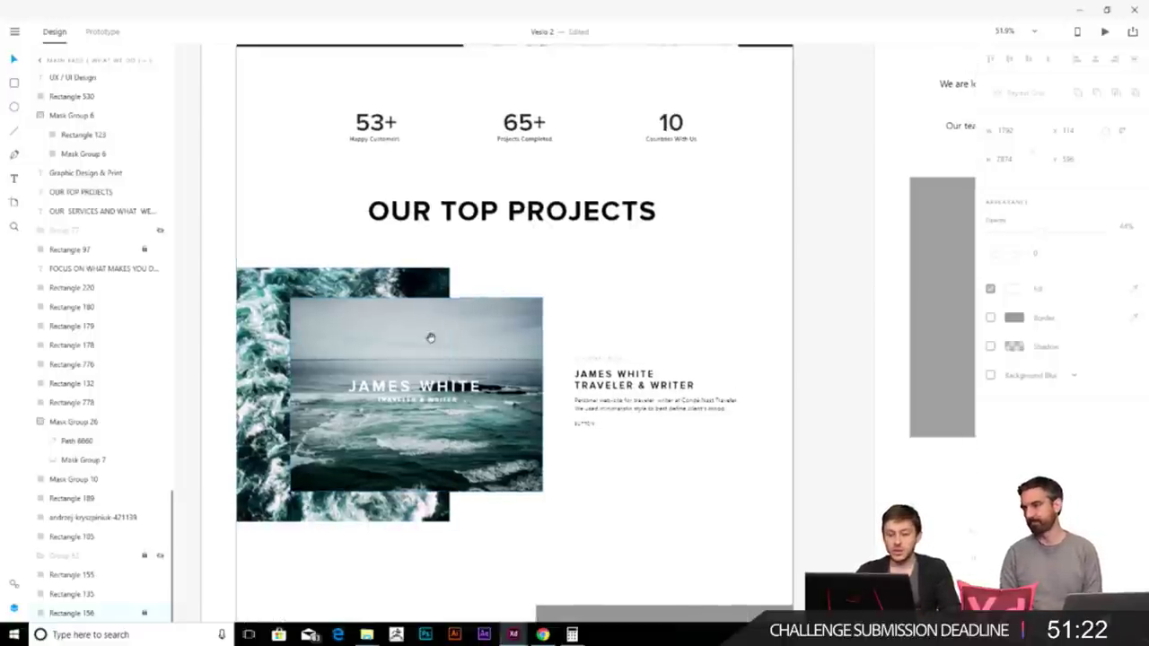
scroll(431, 335, "down", 2)
scroll(569, 398, "up", 1, "ctrl")
scroll(569, 383, "down", 1, "ctrl")
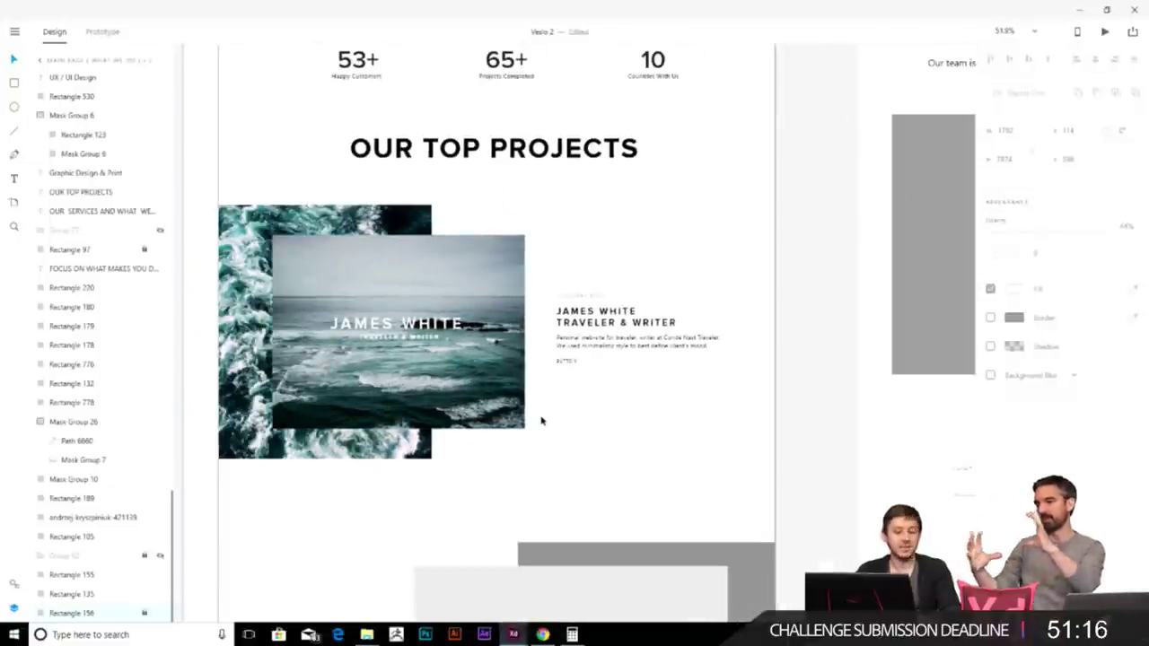
- Undo the last two changes and shrink the back ocean image to a thin sliver
key("ctrl+z")
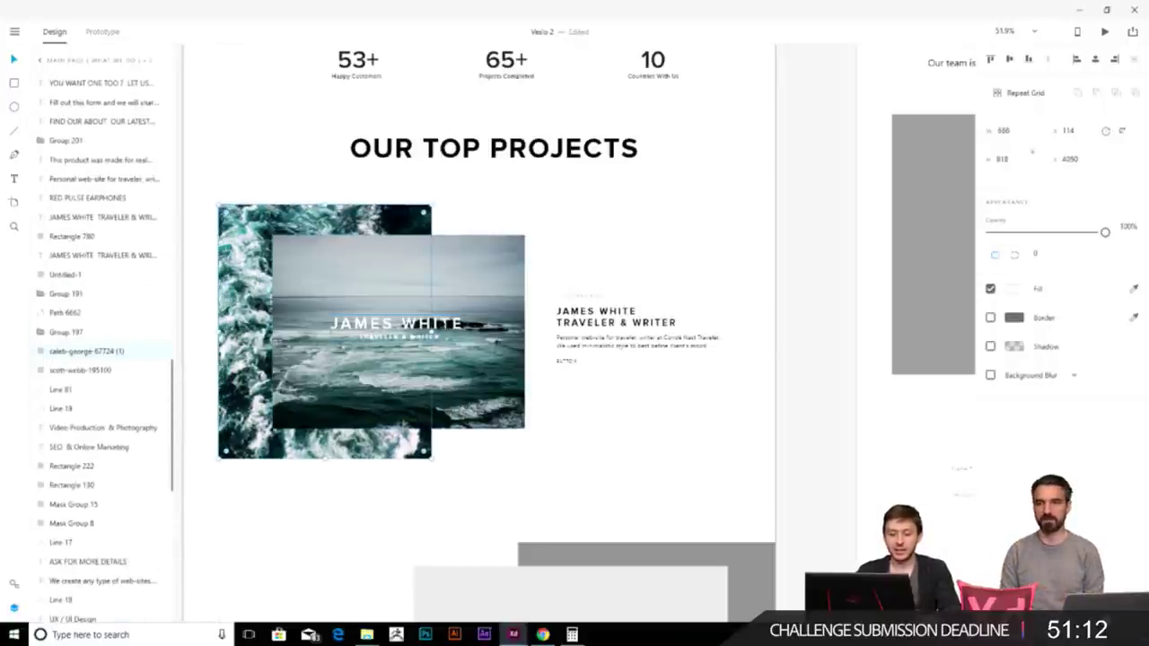
key("ctrl+z")
left_click_drag(311, 325, 429, 325)
left_click(500, 440)
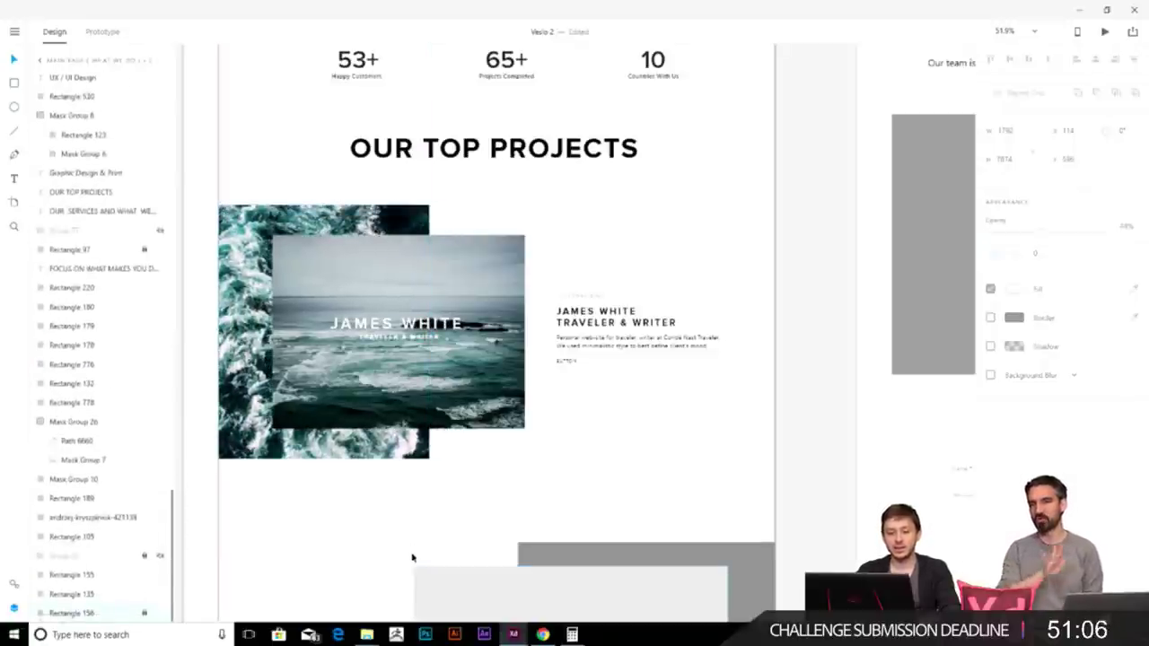
scroll(561, 267, "up", 3)
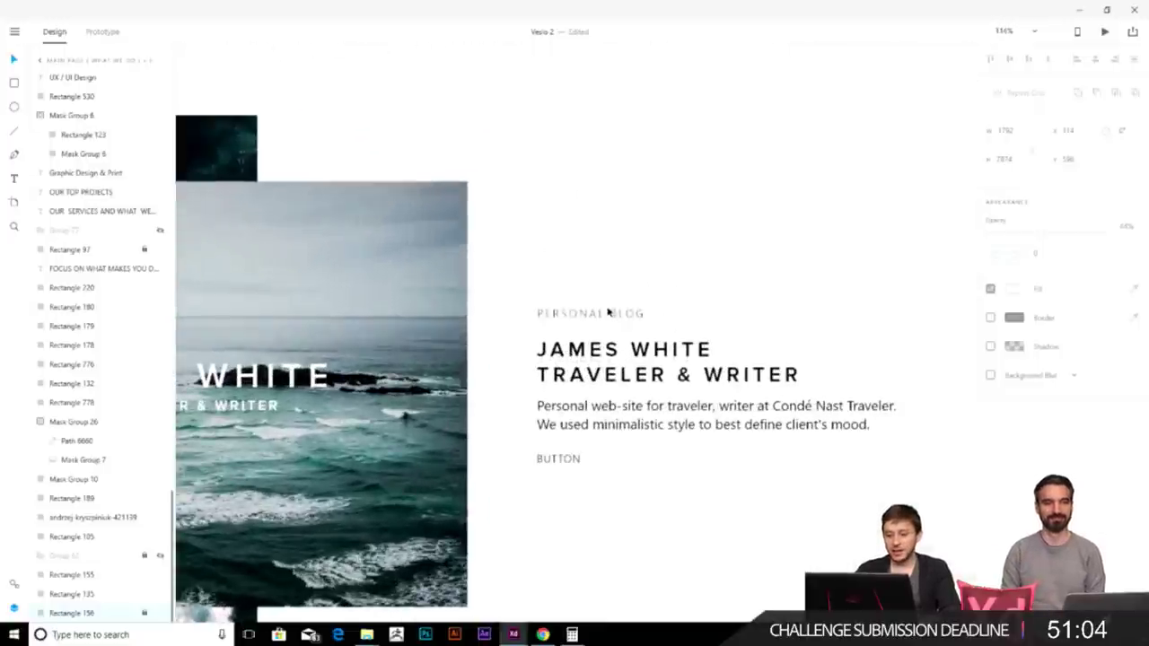
left_click(619, 314)
left_click(732, 328)
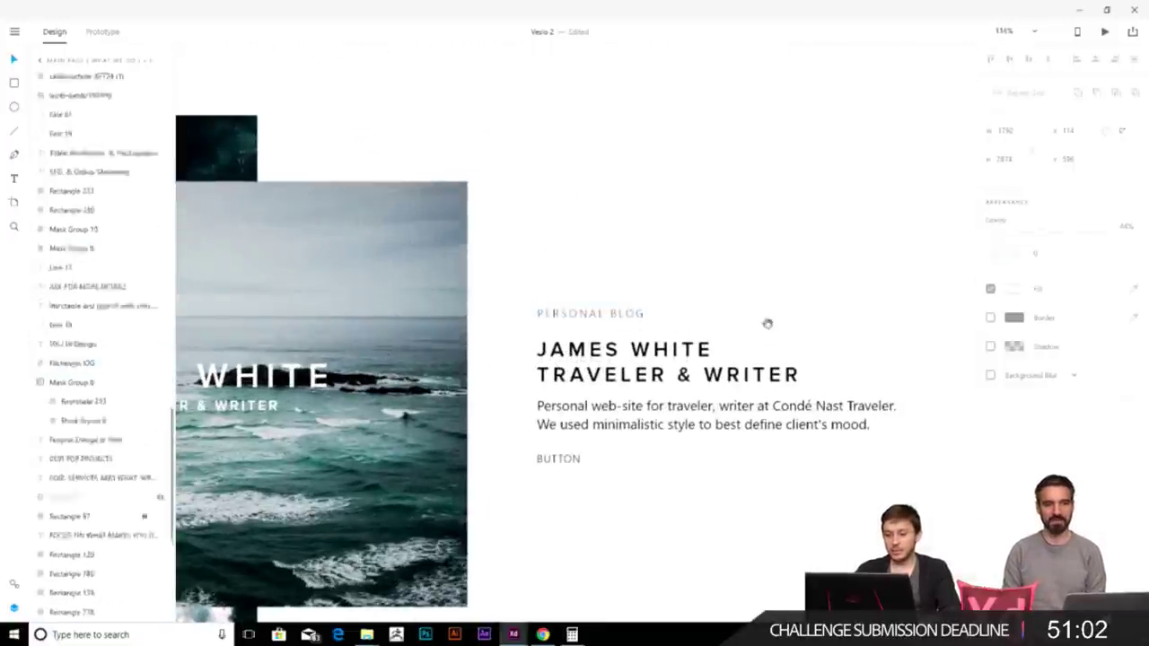
scroll(505, 461, "down", 3)
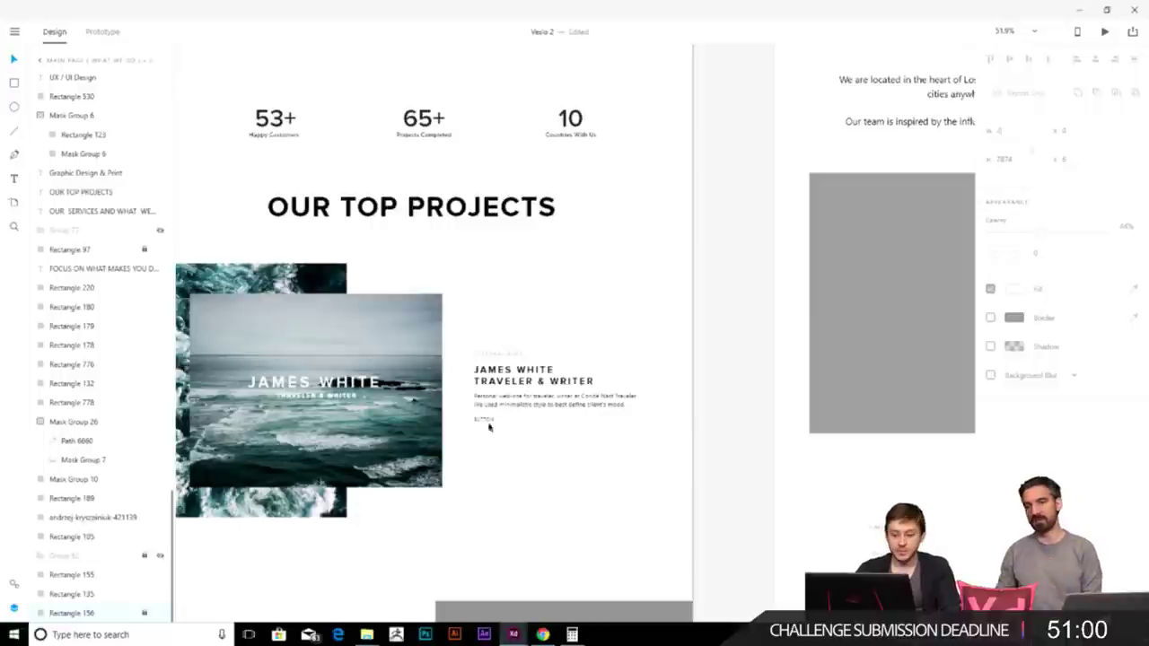
- Delete the small BUTTON text under the description, then review the neighbouring artboard's background rectangle
left_click(477, 419)
key("Delete")
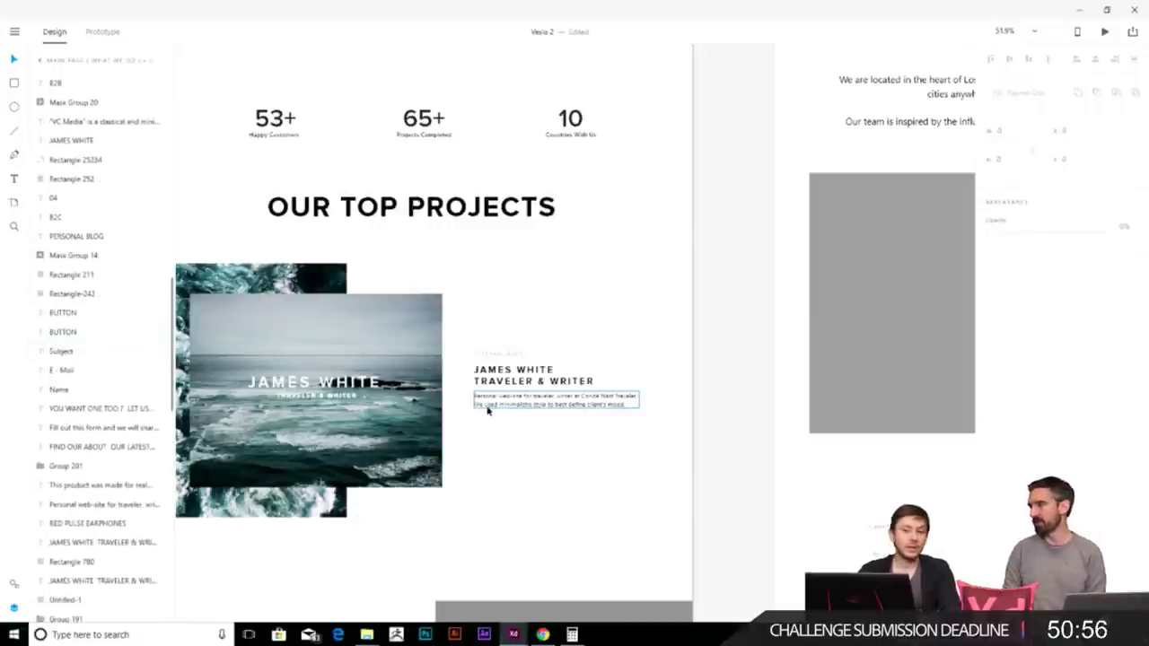
scroll(500, 415, "down", 2)
left_click_drag(514, 434, 552, 426)
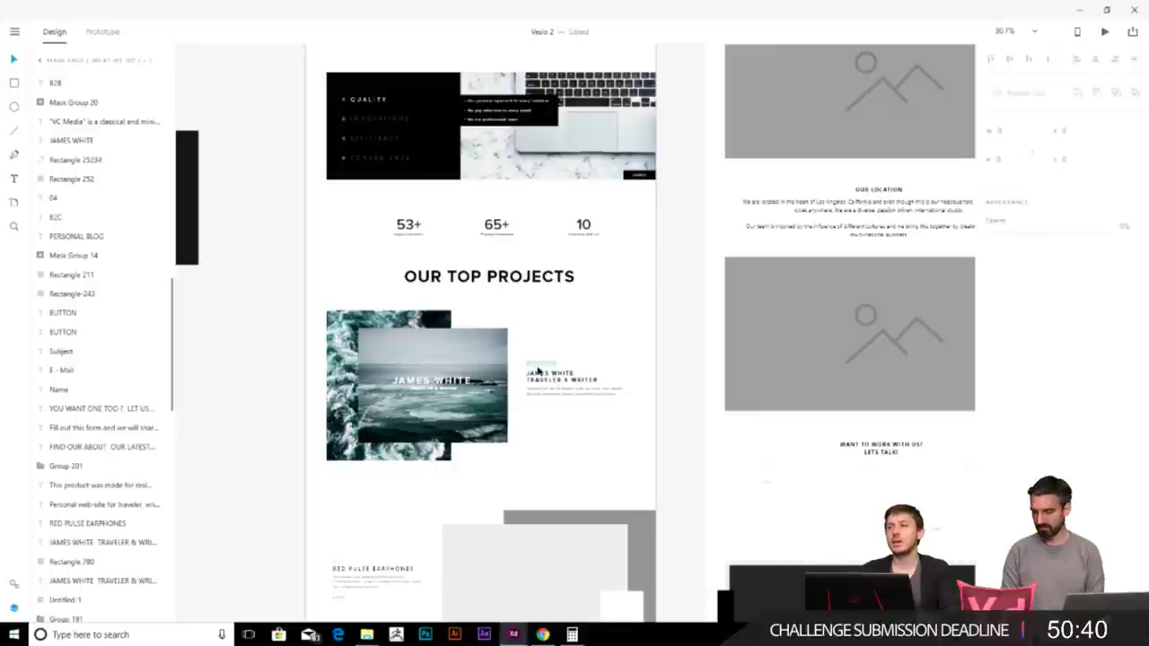
scroll(537, 370, "up", 3)
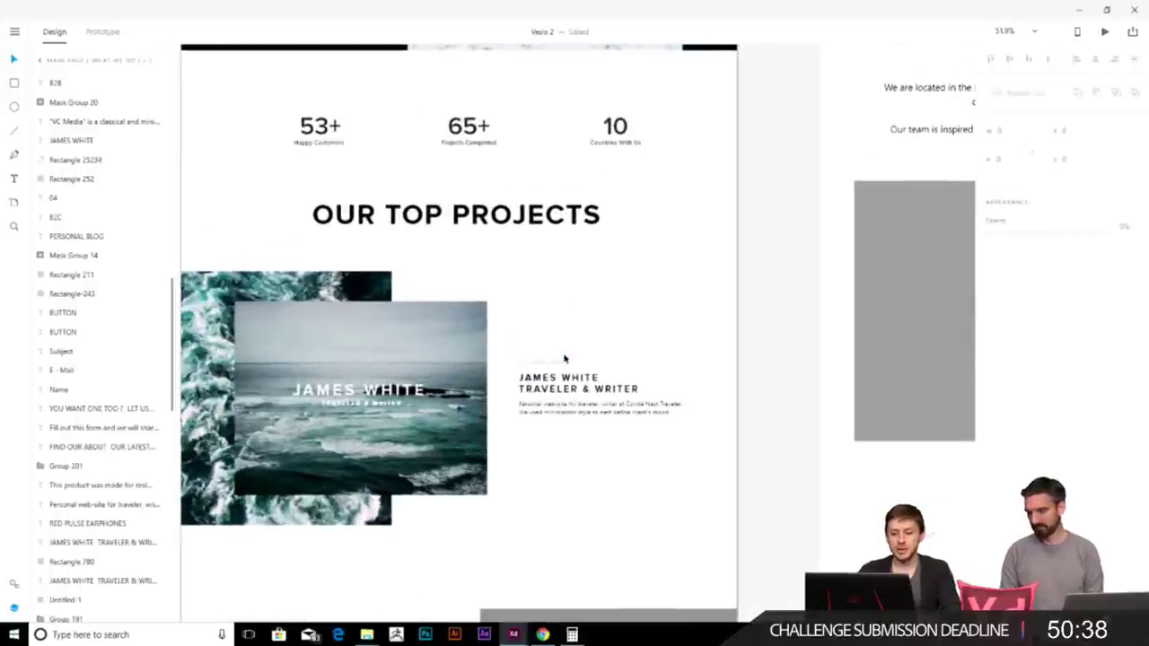
scroll(564, 368, "down", 1)
scroll(563, 372, "down", 3)
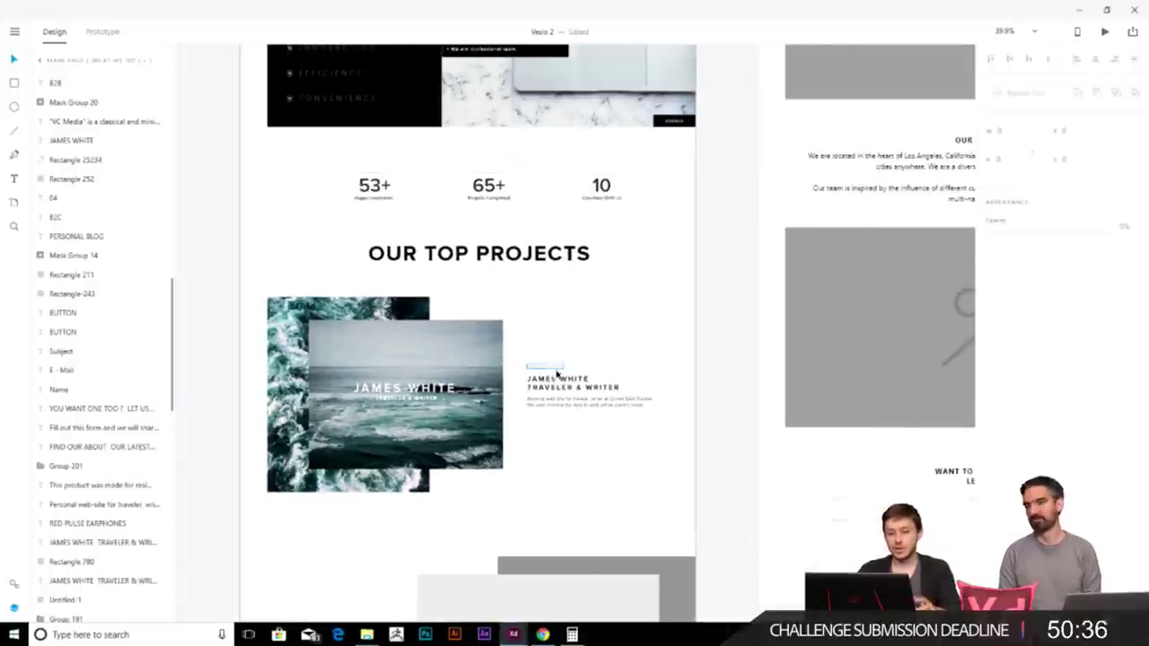
scroll(577, 464, "up", 2)
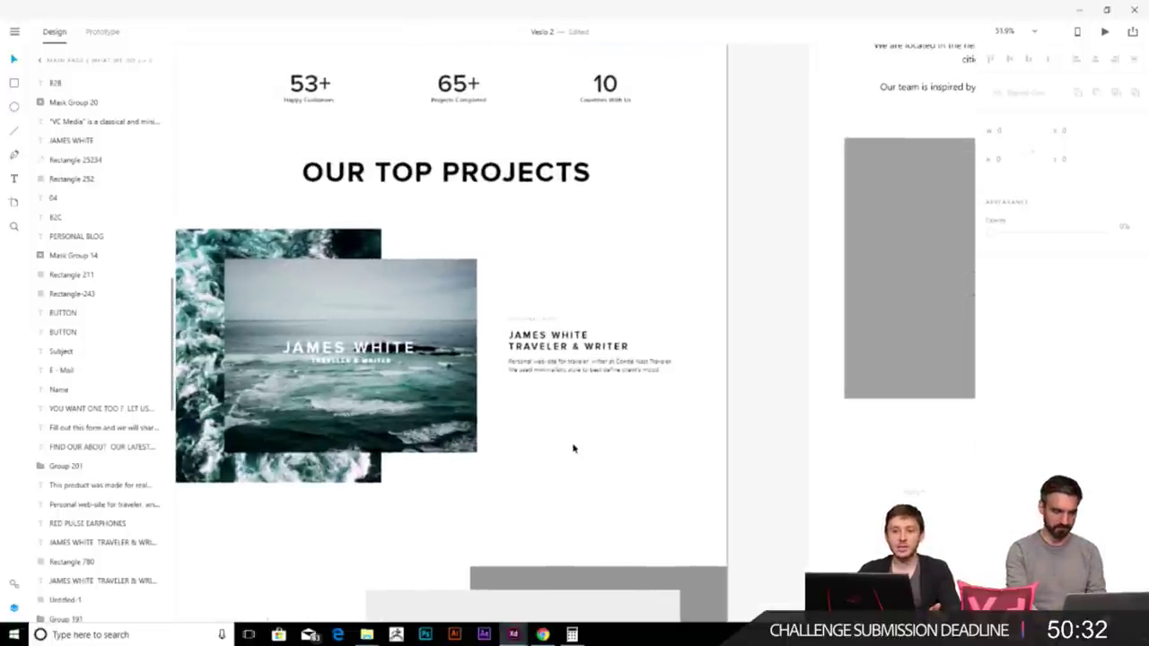
left_click(572, 447)
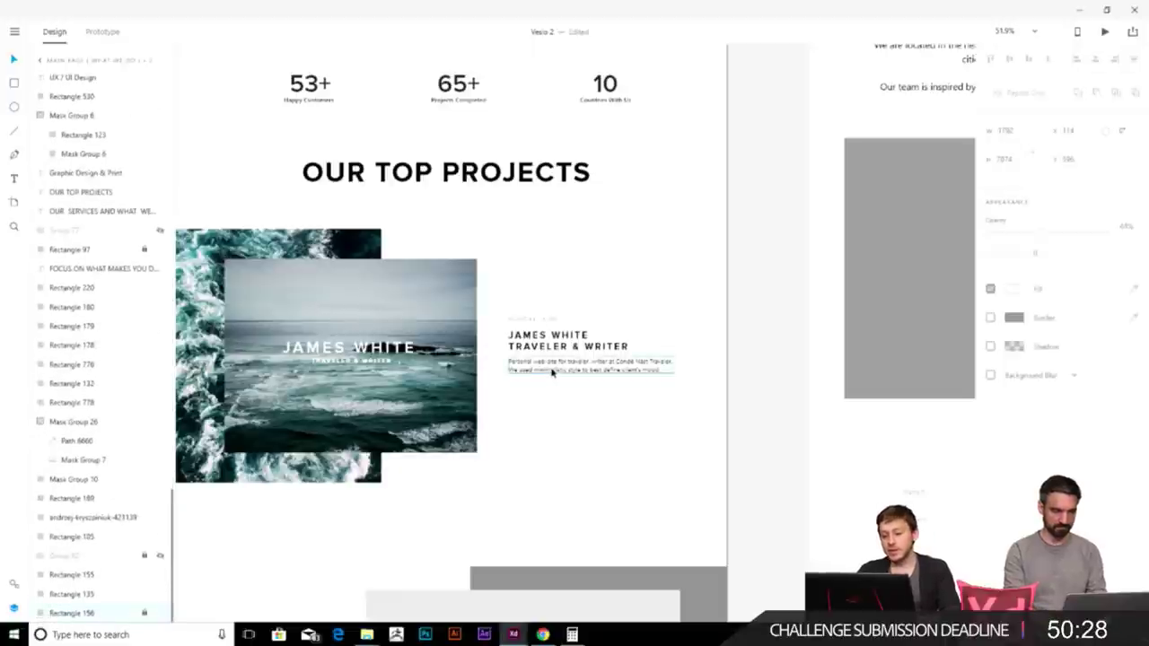
scroll(556, 372, "up", 3)
scroll(545, 445, "down", 3)
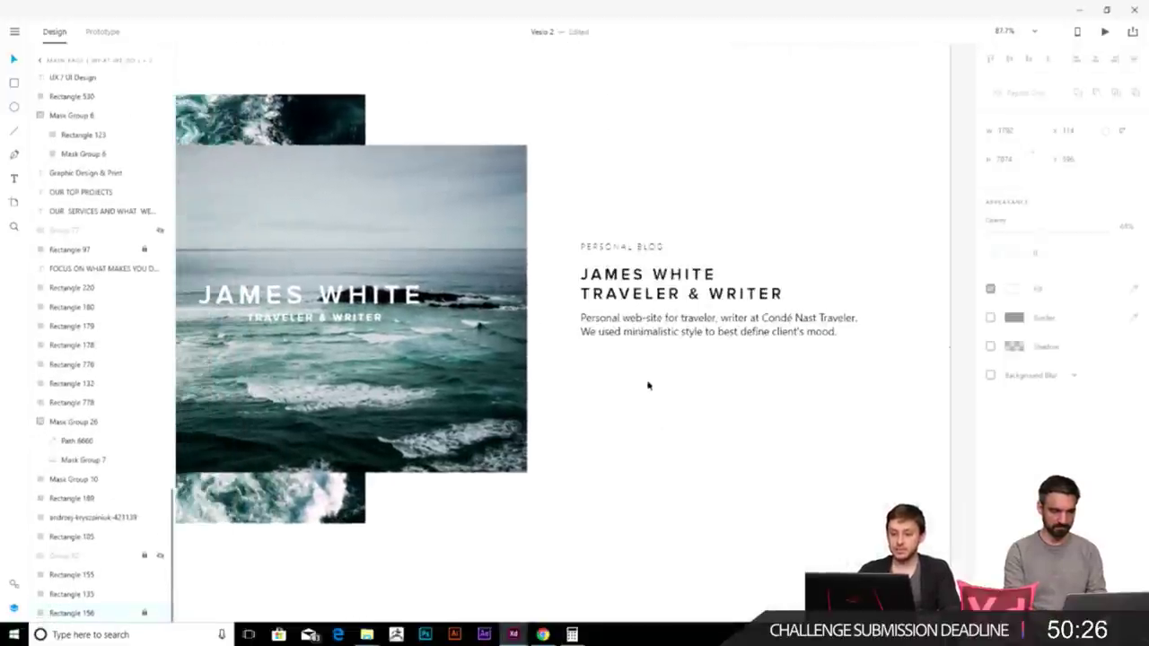
scroll(634, 411, "down", 3)
left_click(745, 385)
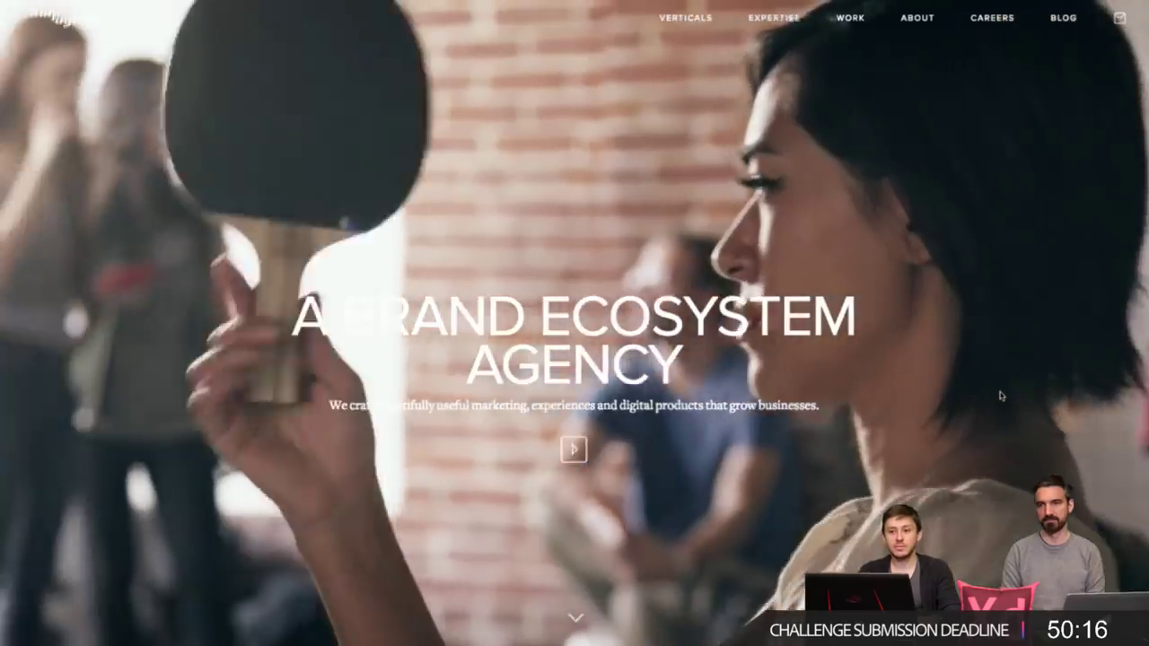
- Scroll the AMP Agency page past the Meet the Team portraits to the map and office addresses
scroll(1001, 396, "down", 5)
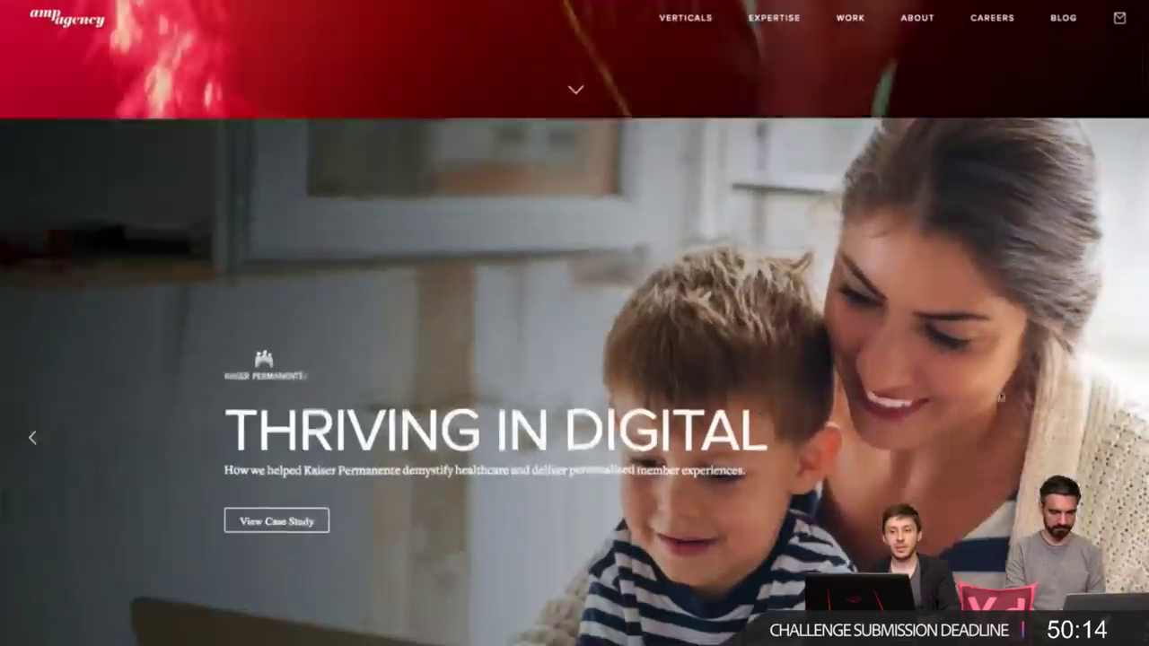
scroll(1000, 396, "down", 8)
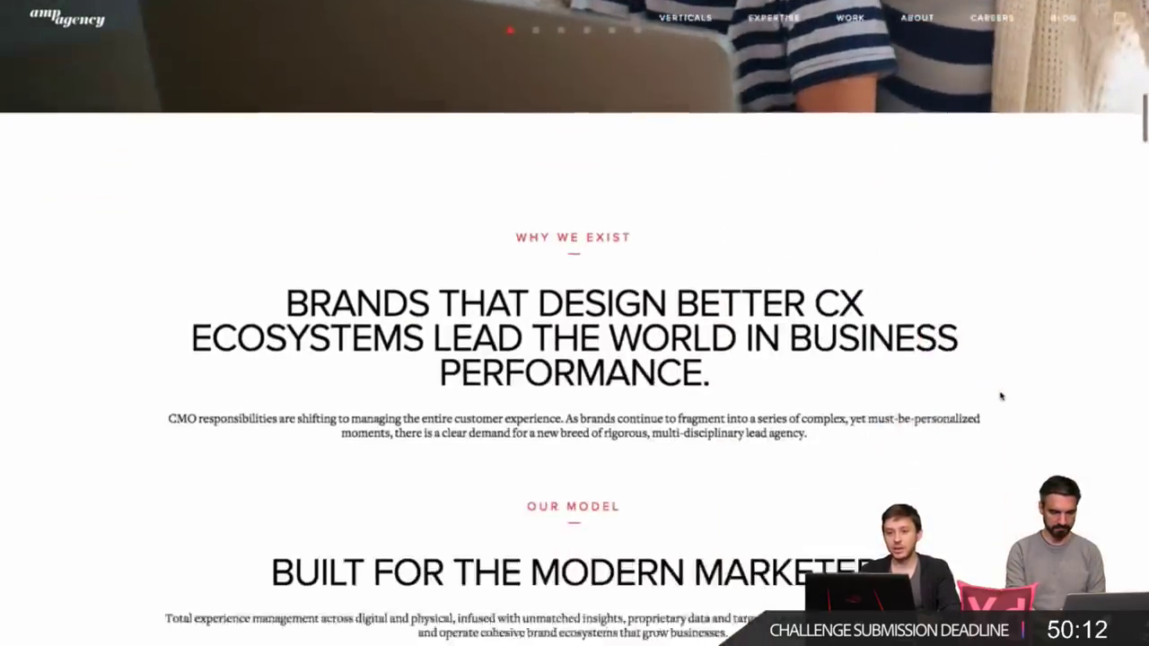
scroll(1000, 395, "down", 10)
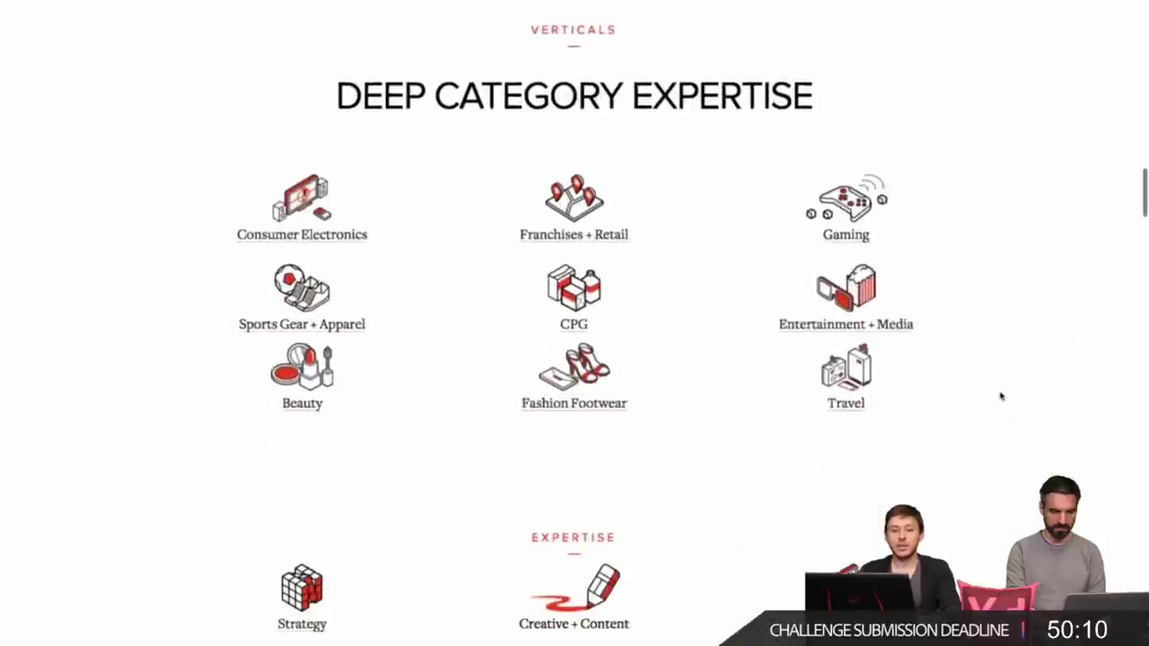
scroll(1000, 396, "down", 5)
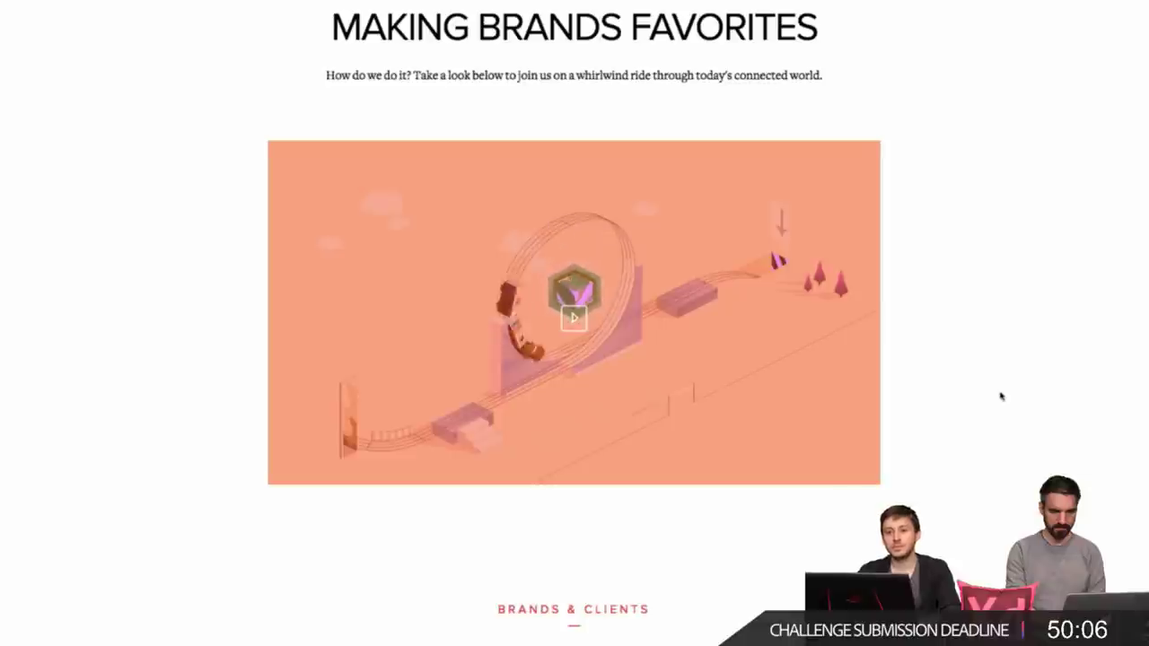
scroll(1001, 396, "down", 6)
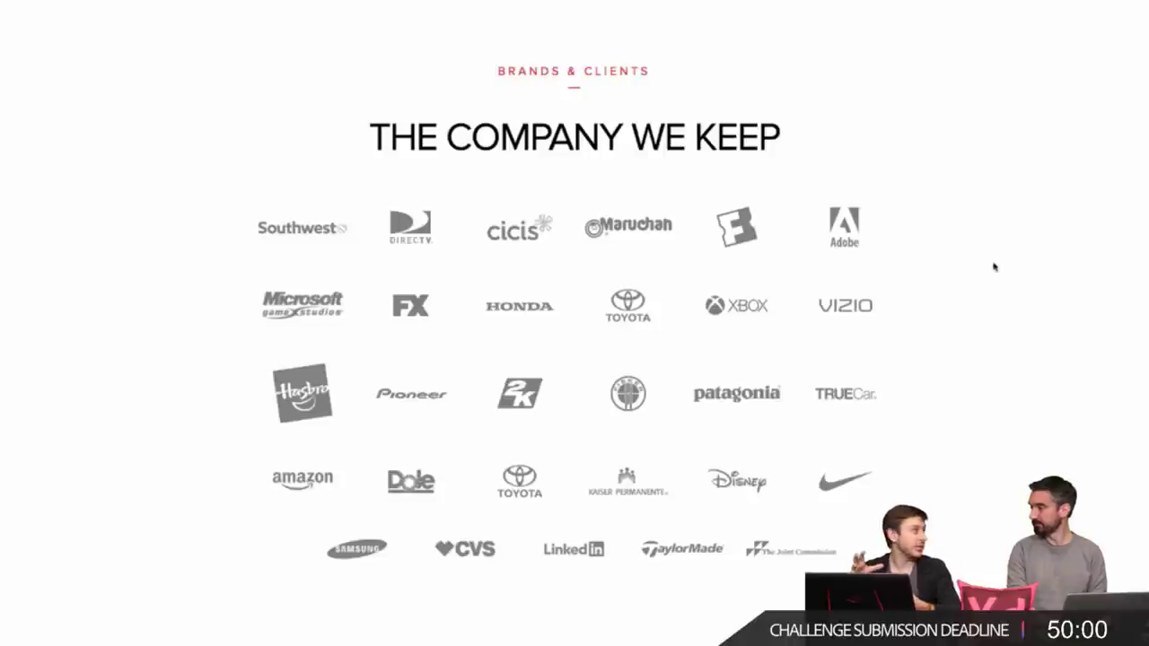
scroll(994, 266, "down", 8)
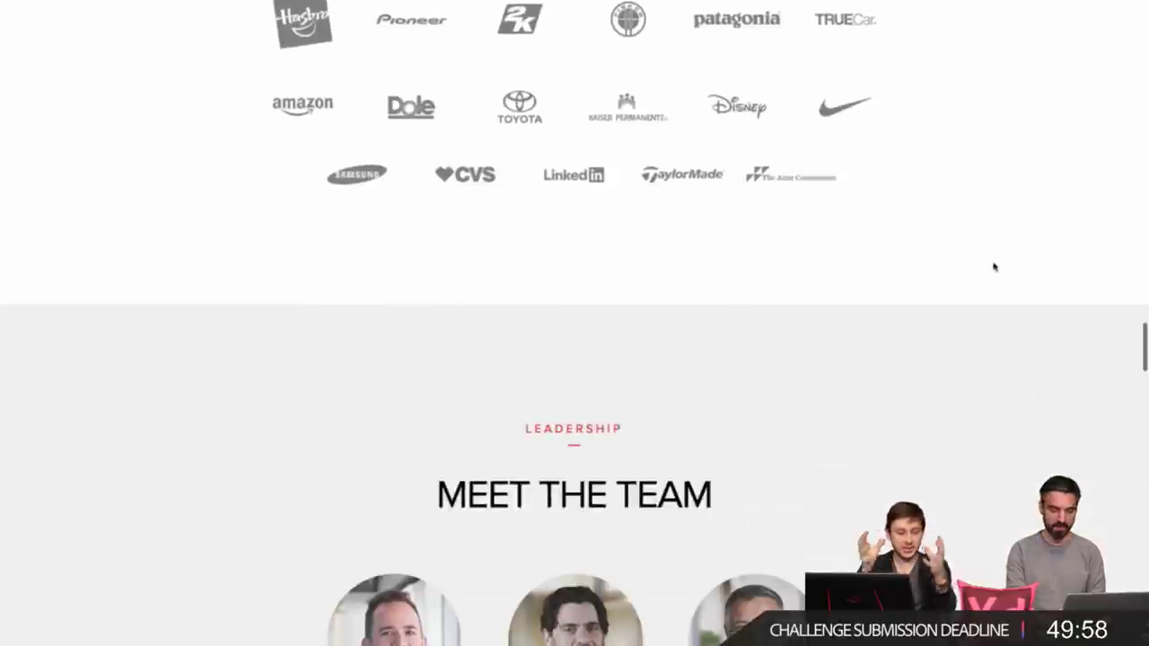
scroll(993, 266, "down", 1)
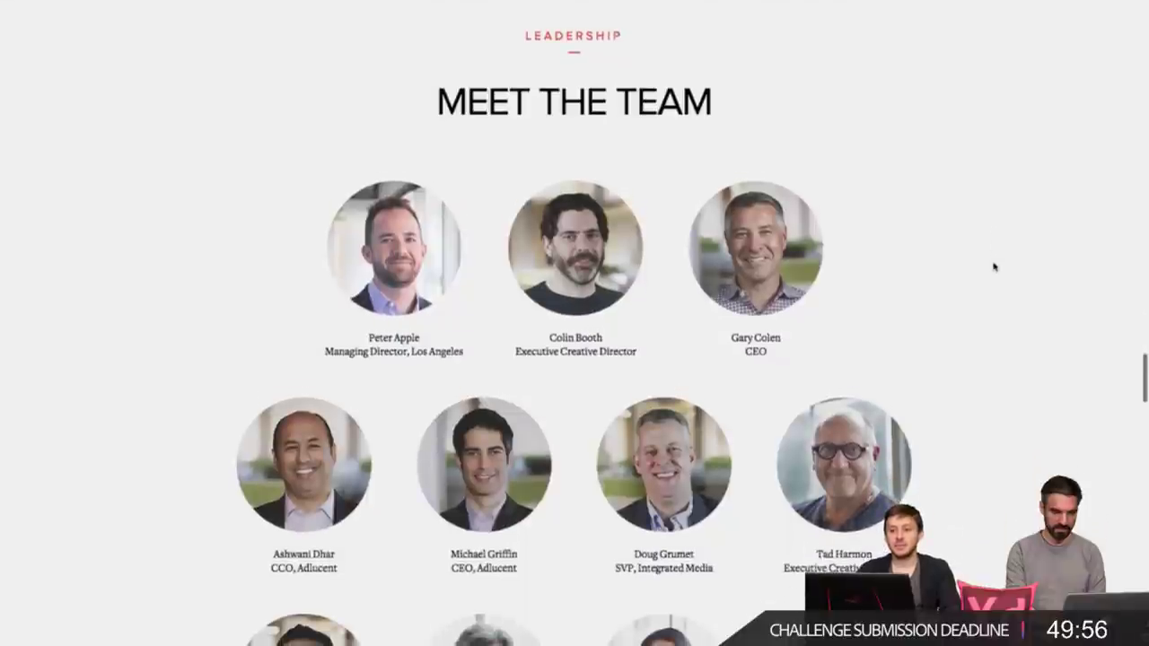
scroll(993, 267, "down", 2)
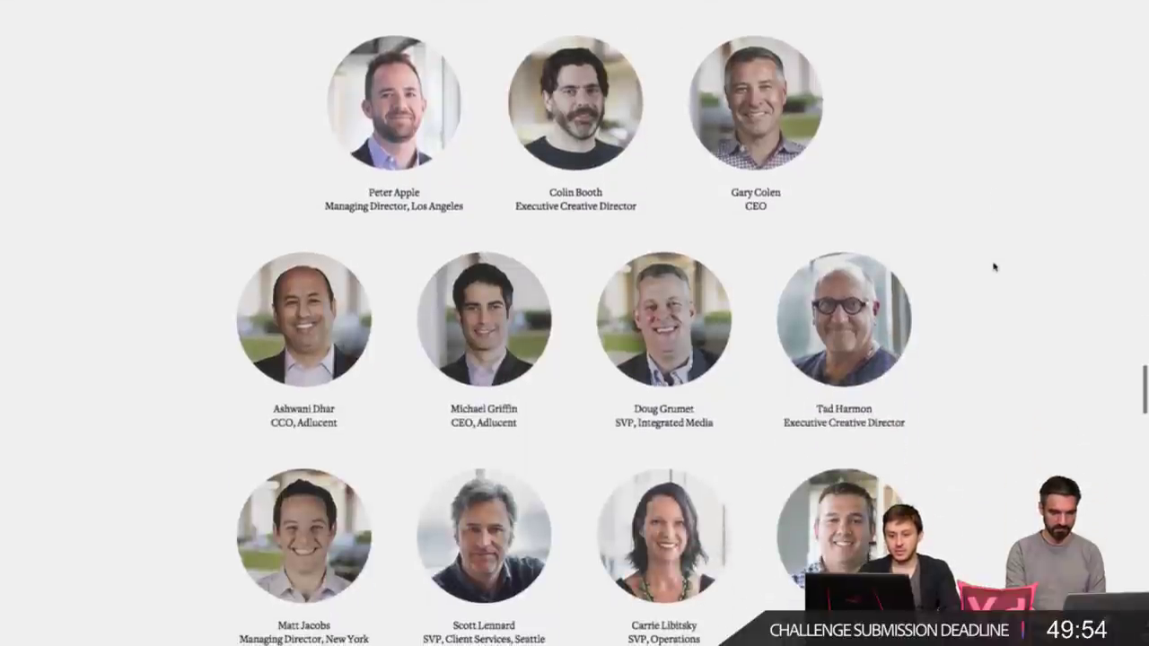
scroll(994, 266, "up", 3)
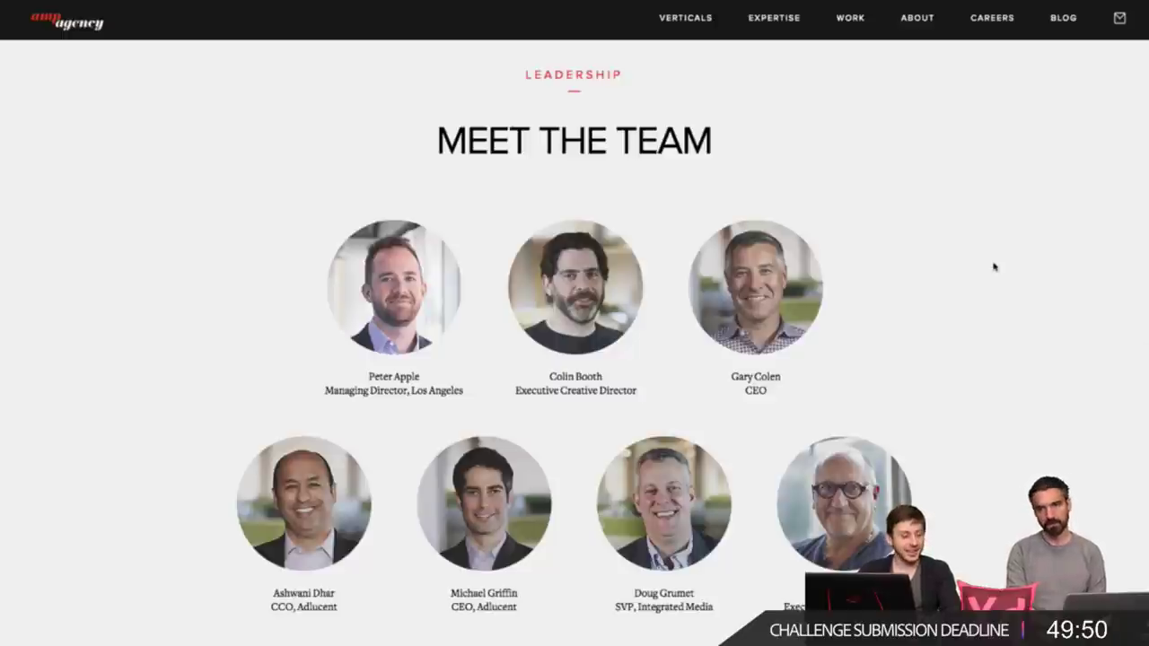
scroll(994, 266, "down", 6)
scroll(993, 267, "down", 2)
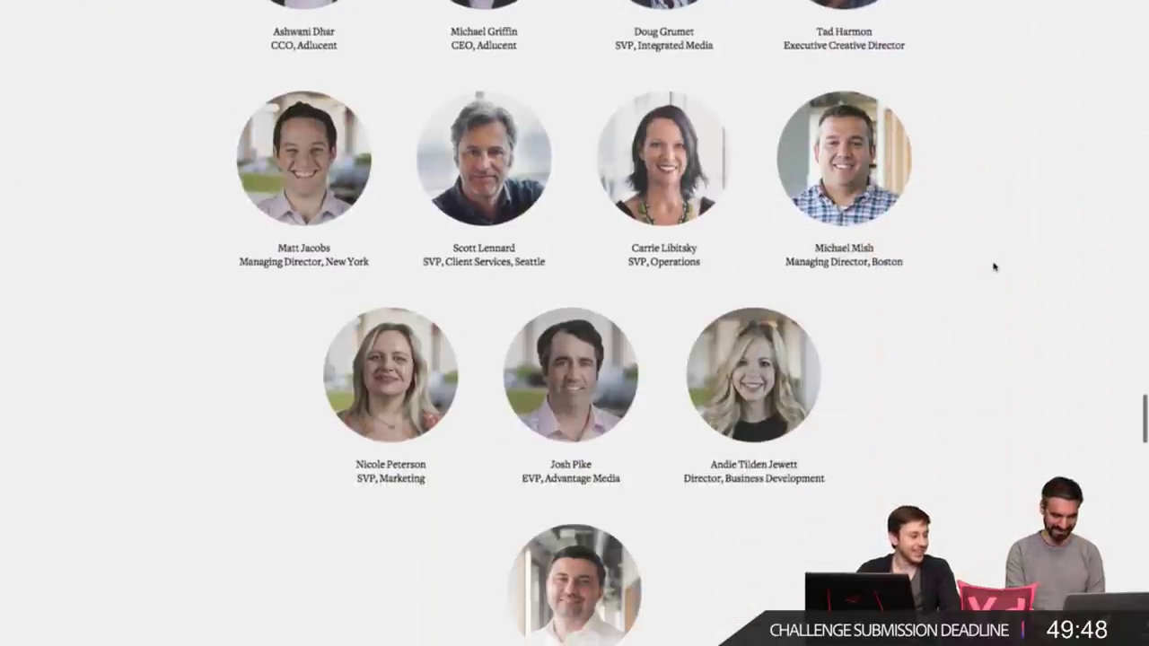
scroll(993, 267, "down", 8)
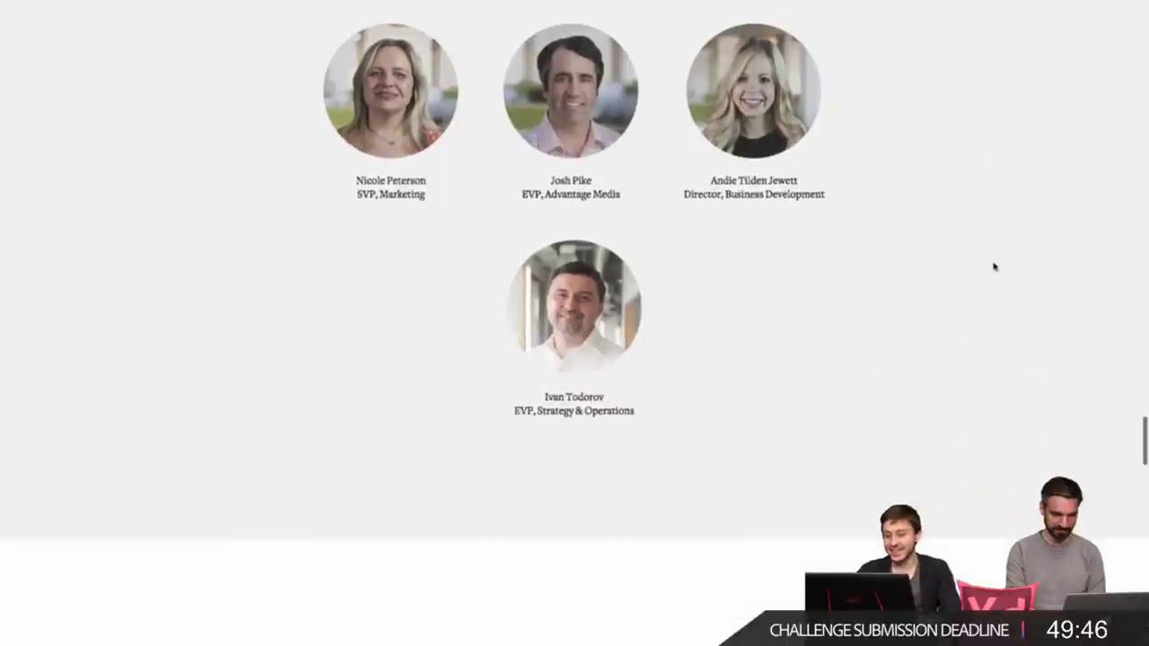
scroll(993, 266, "down", 5)
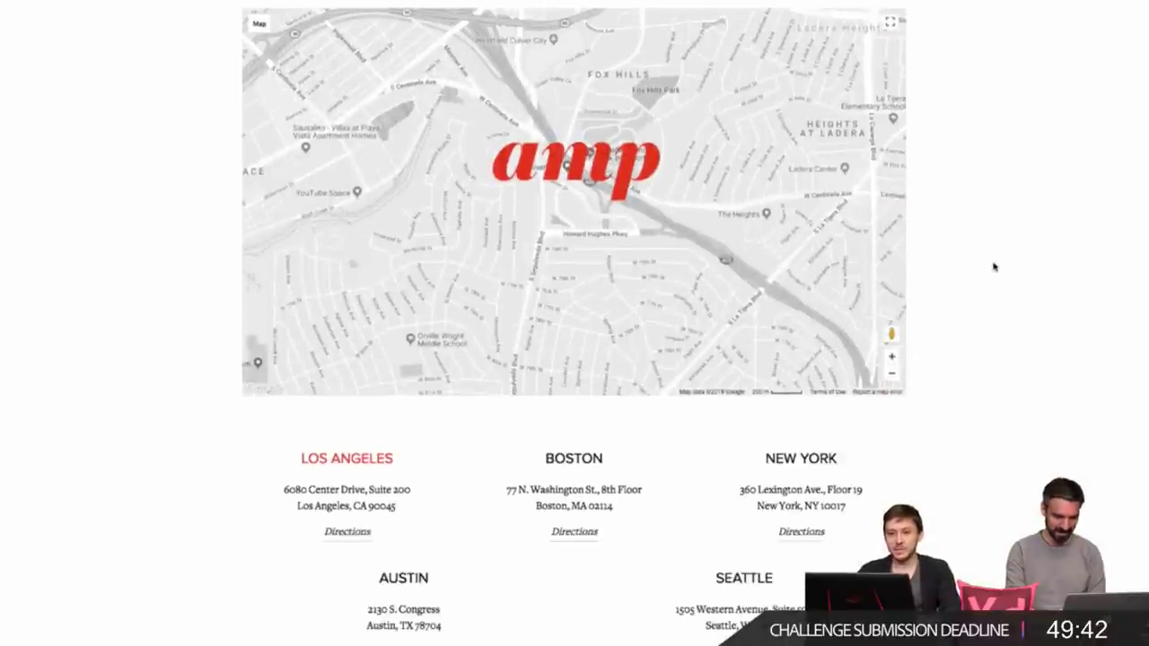
scroll(994, 266, "down", 3)
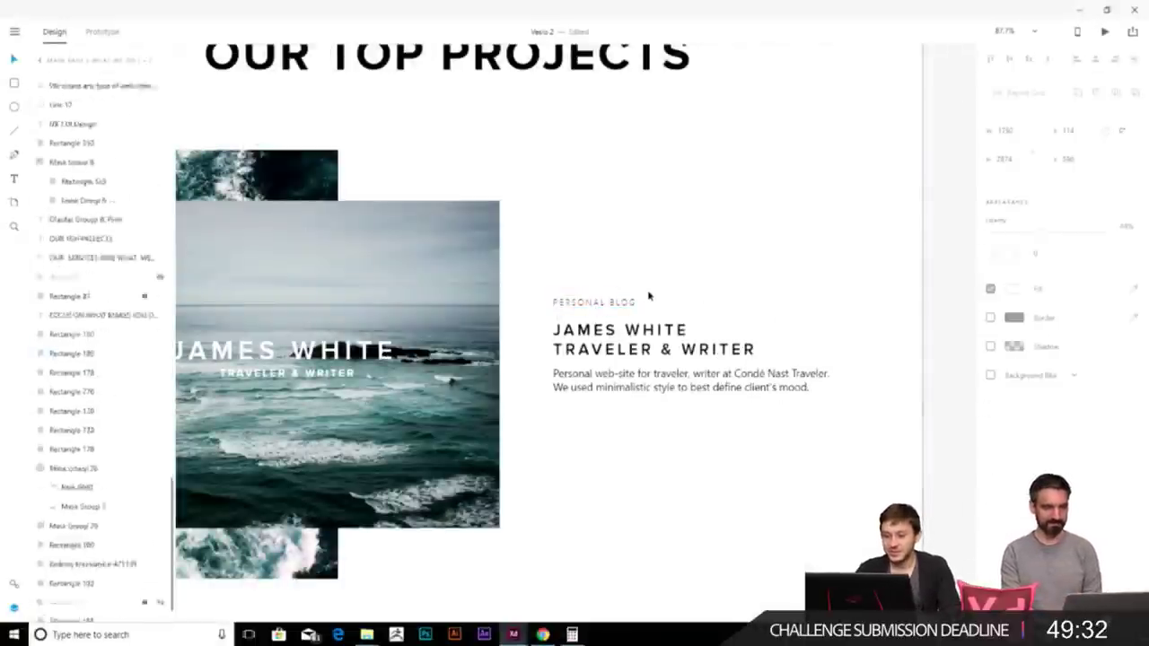
scroll(855, 311, "down", 1)
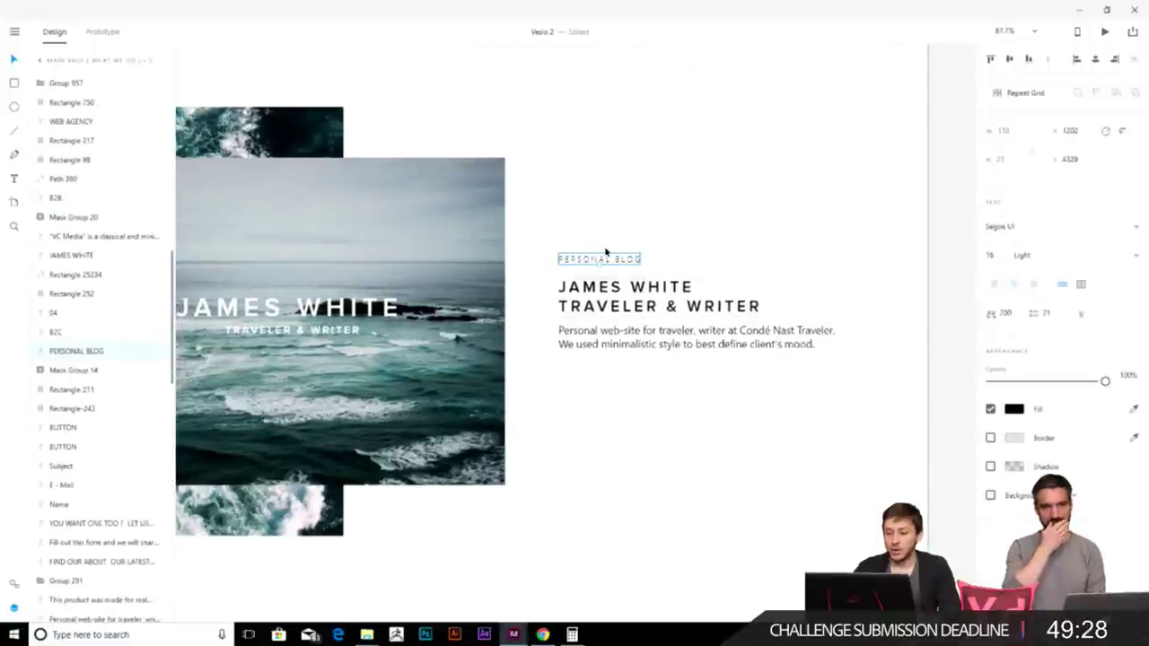
scroll(605, 253, "up", 5)
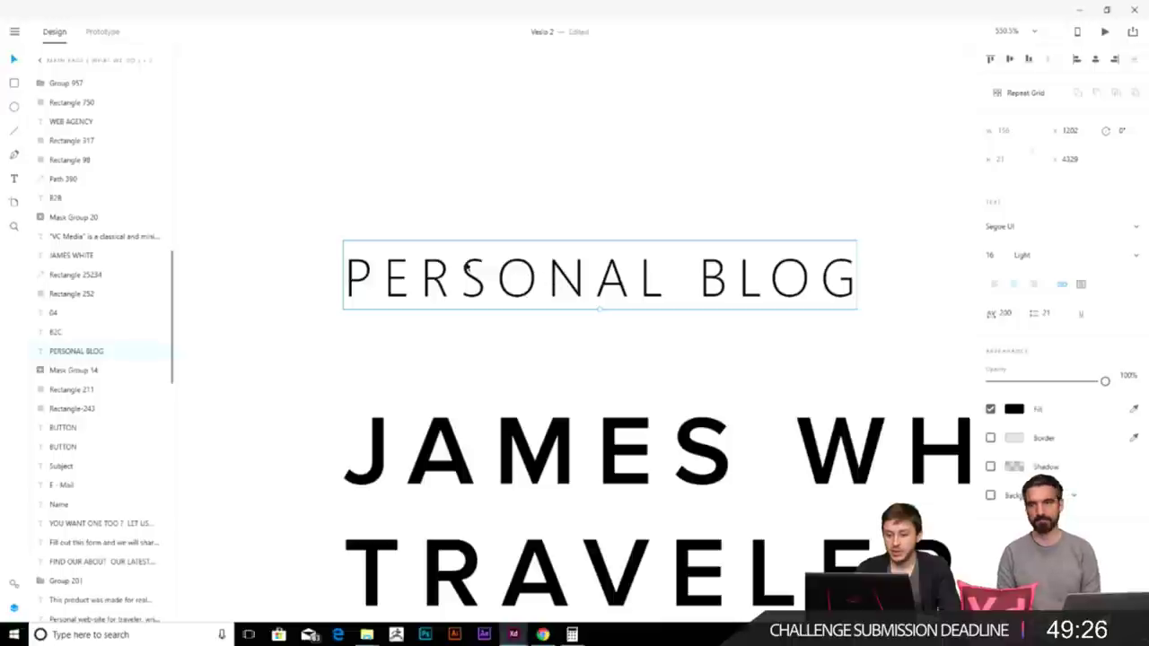
left_click(991, 313)
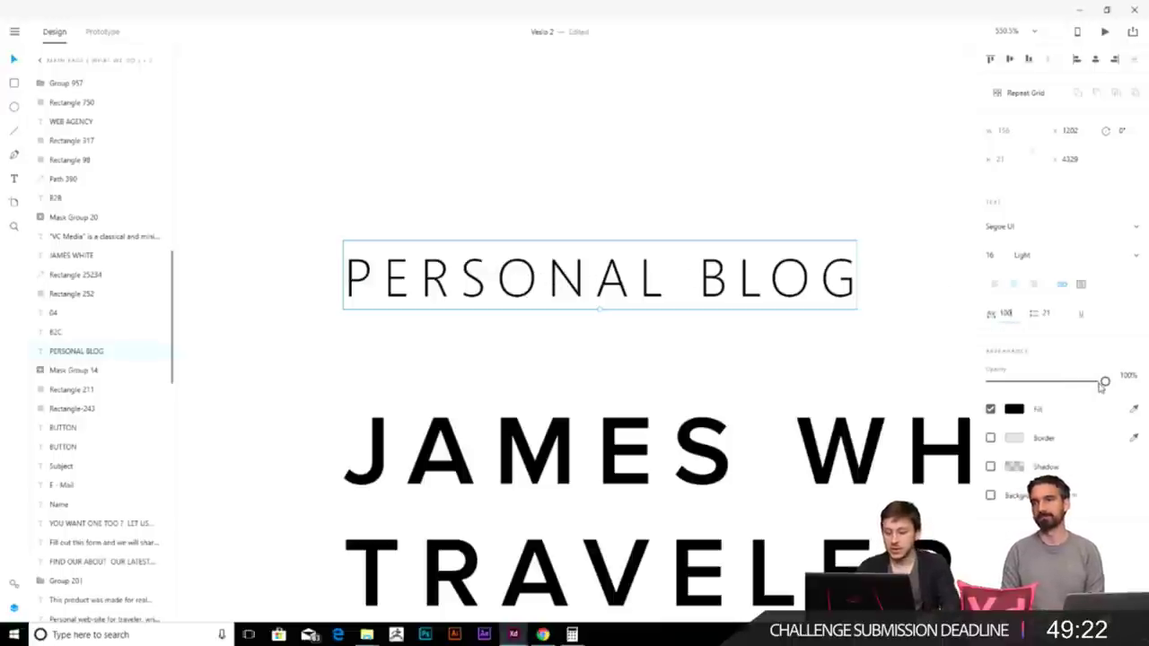
type("100")
key("Return")
key("ctrl+z")
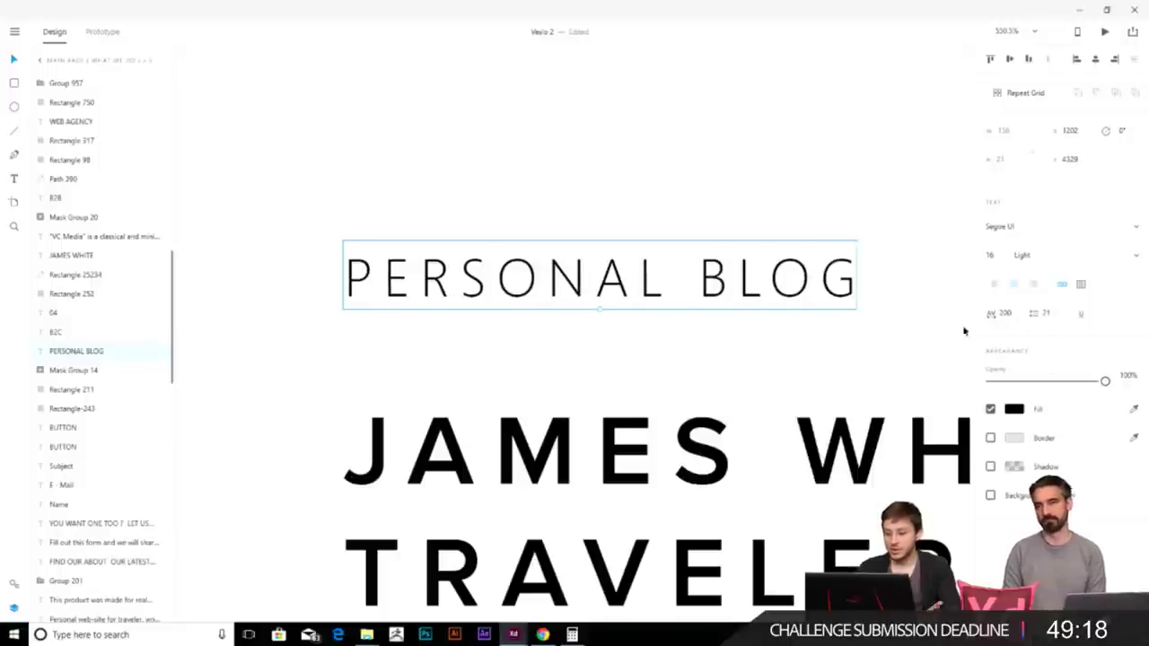
left_click(1005, 314)
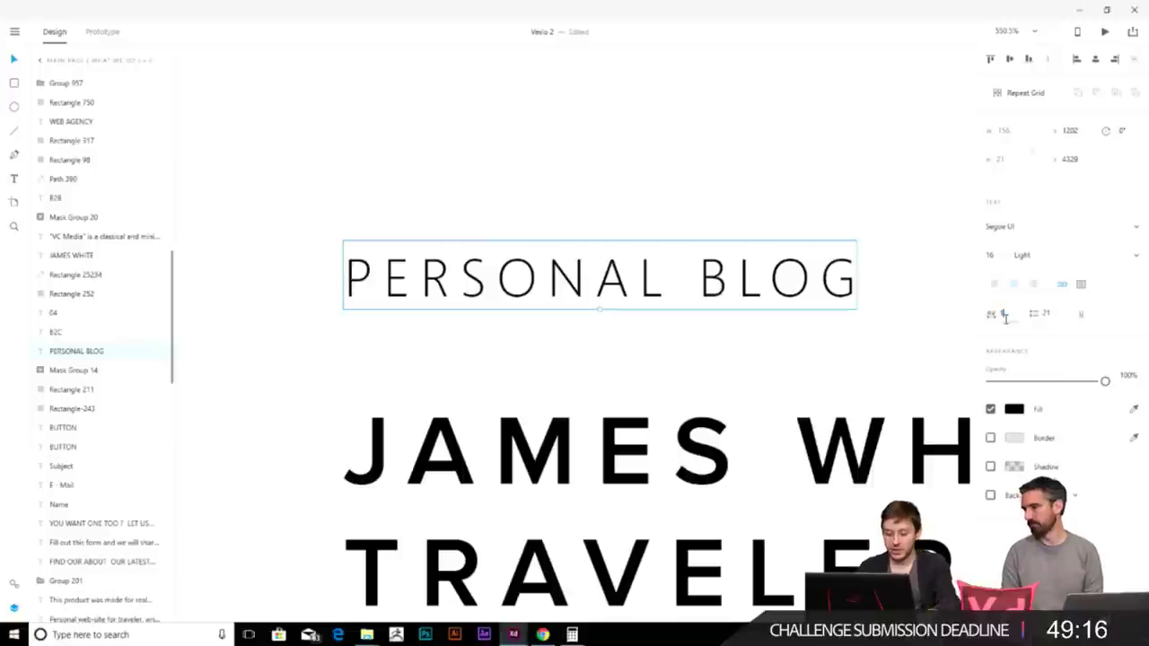
type("1000")
key("Return")
key("ctrl+z")
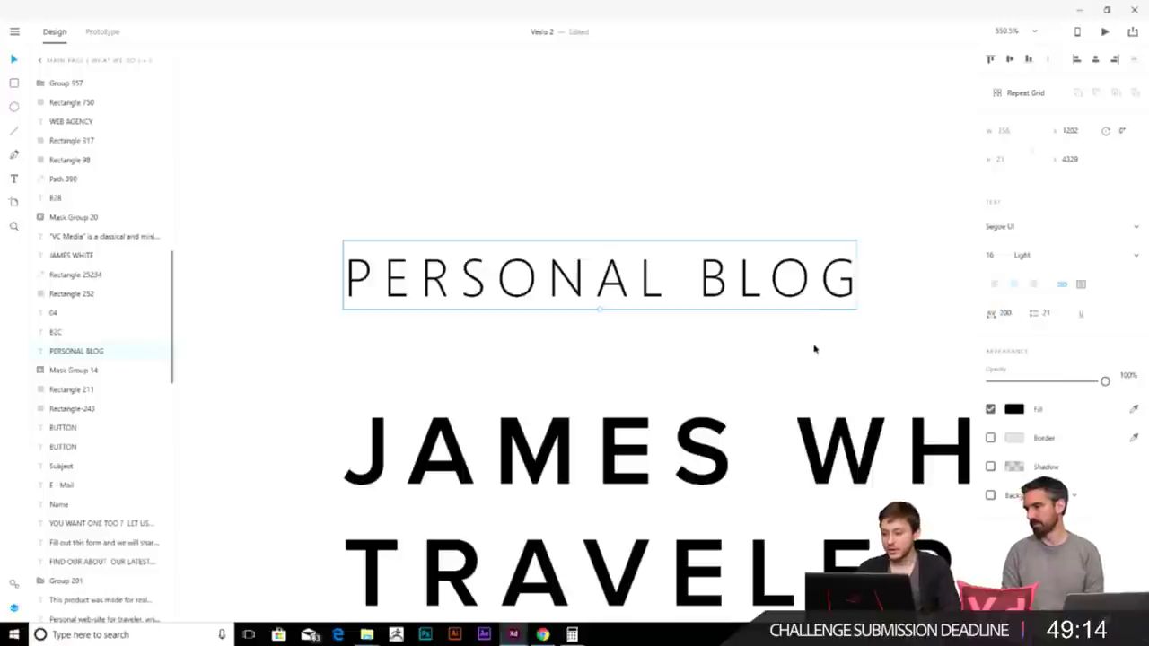
left_click(814, 348)
left_click(730, 301)
scroll(852, 328, "down", 4)
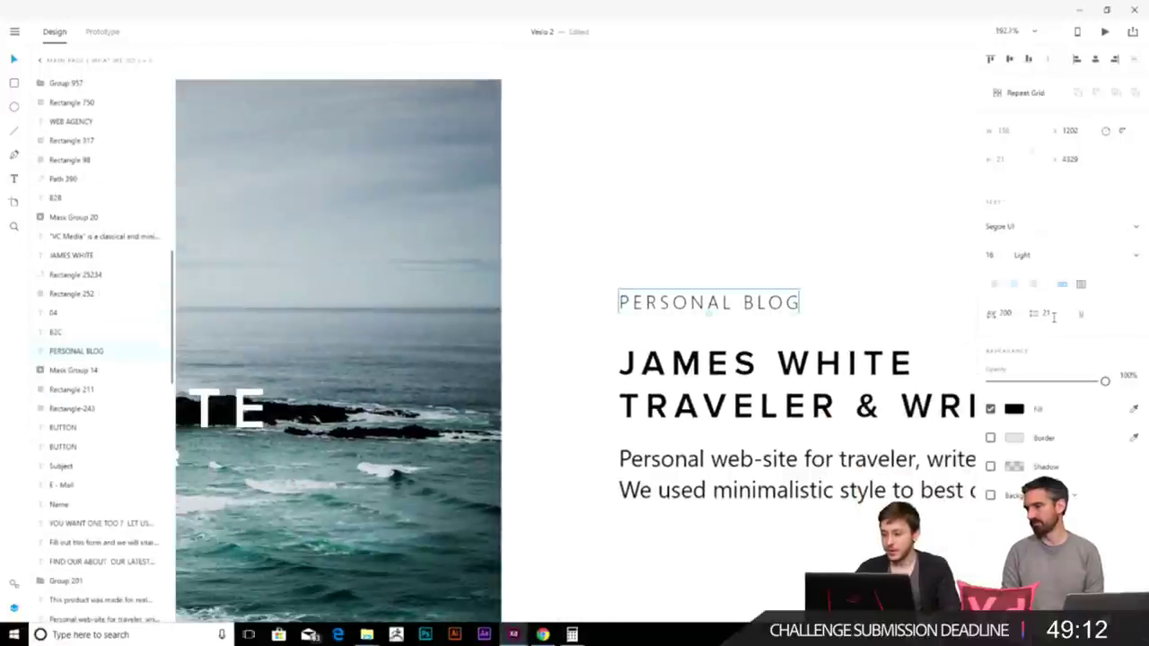
scroll(941, 300, "right", 2)
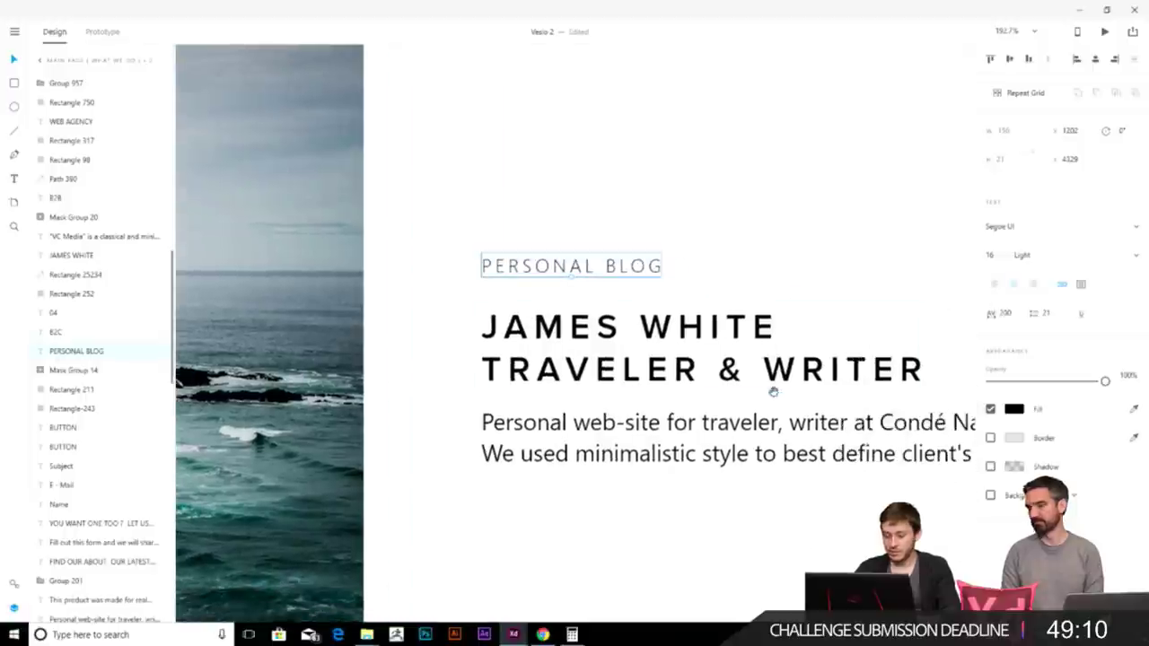
scroll(771, 389, "down", 3)
left_click_drag(738, 353, 619, 273)
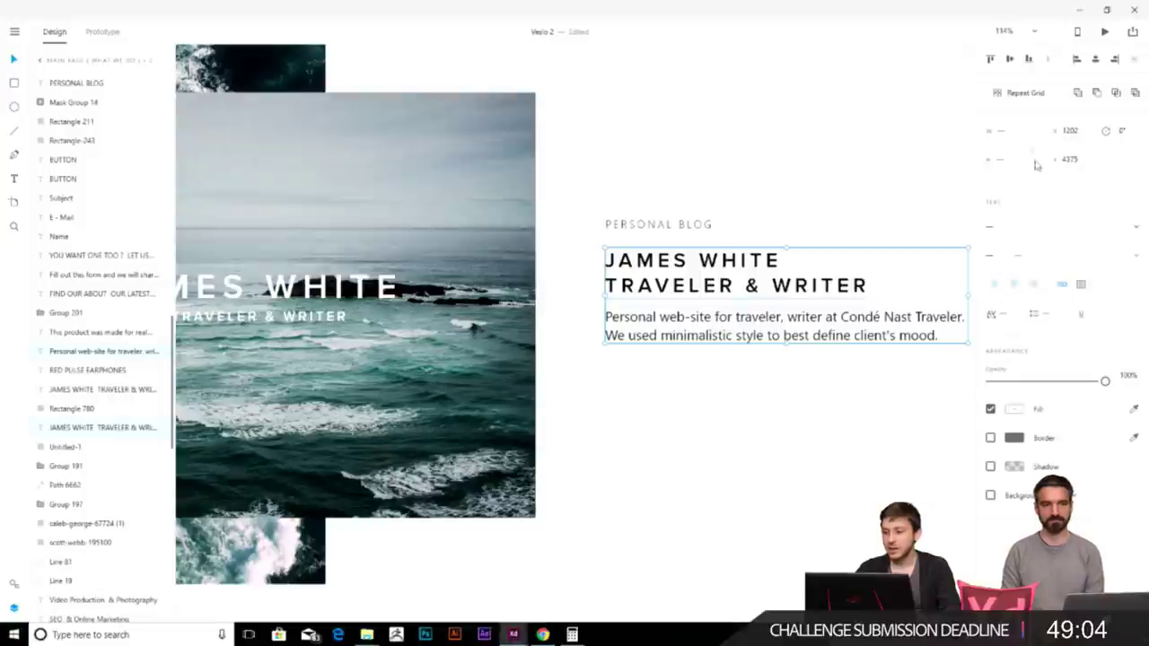
- Apply Underline to the James White description paragraph in the Text panel, then zoom out
left_click(802, 418)
left_click(808, 335)
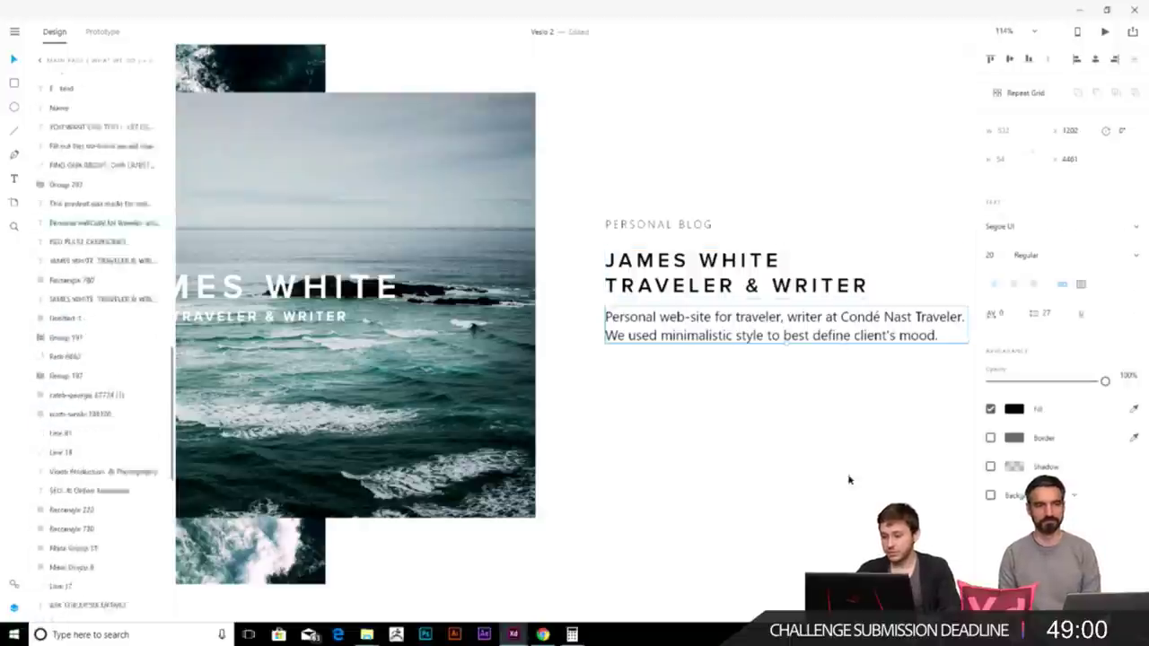
left_click(1081, 314)
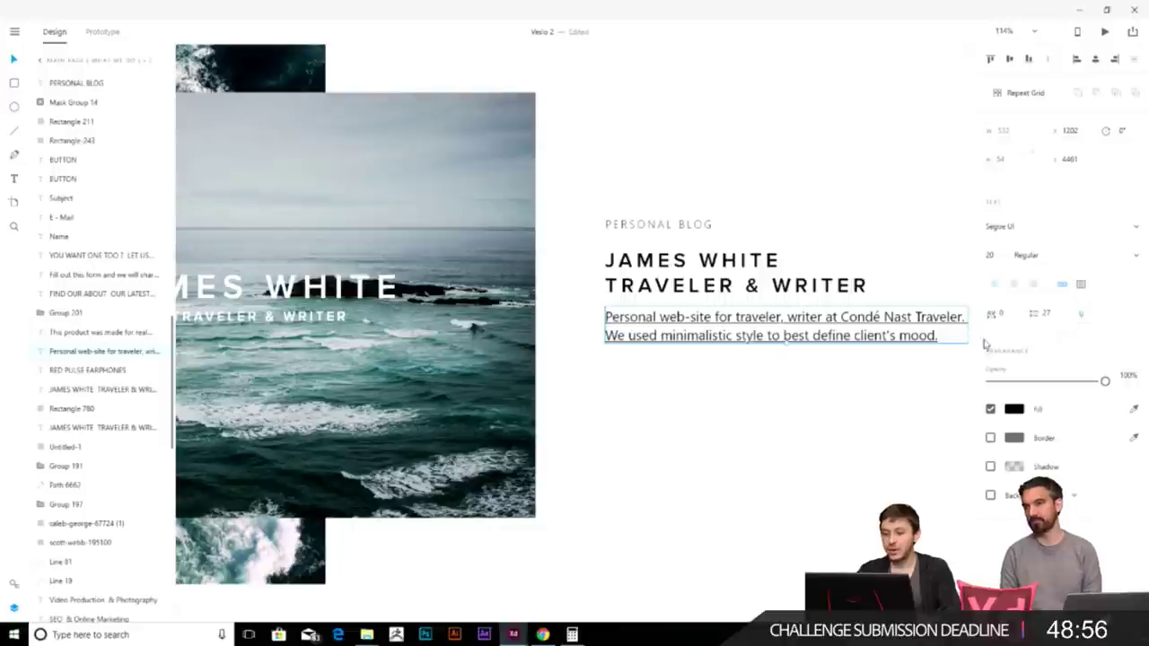
left_click(815, 464)
scroll(799, 387, "down", 2)
scroll(790, 431, "down", 5)
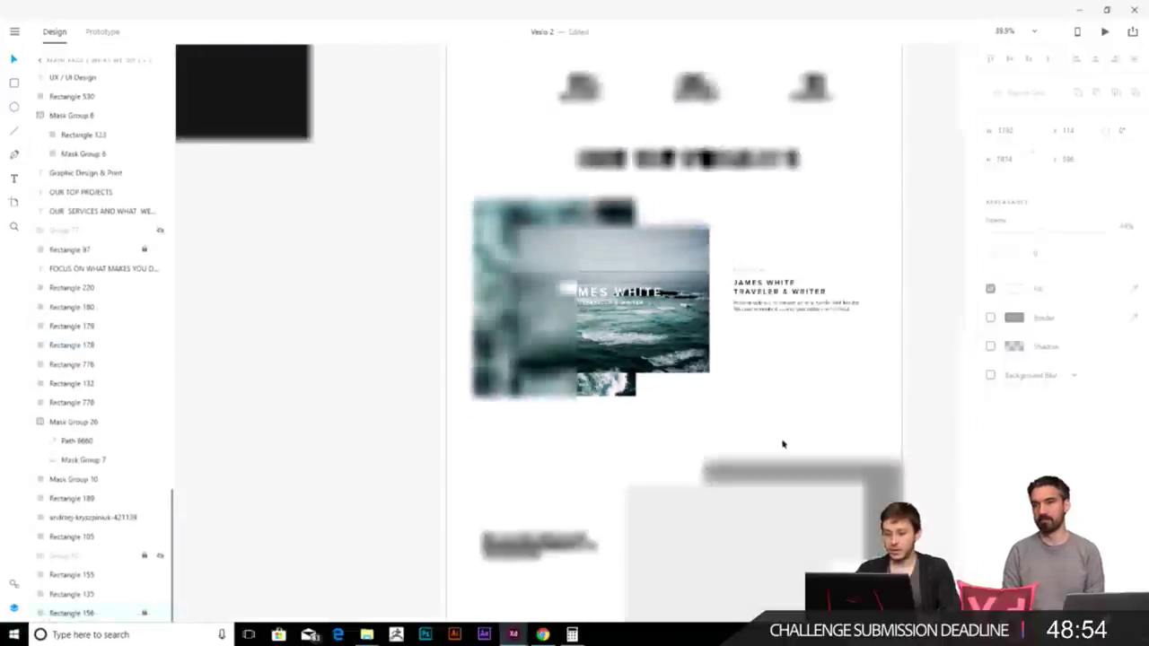
scroll(636, 354, "down", 8)
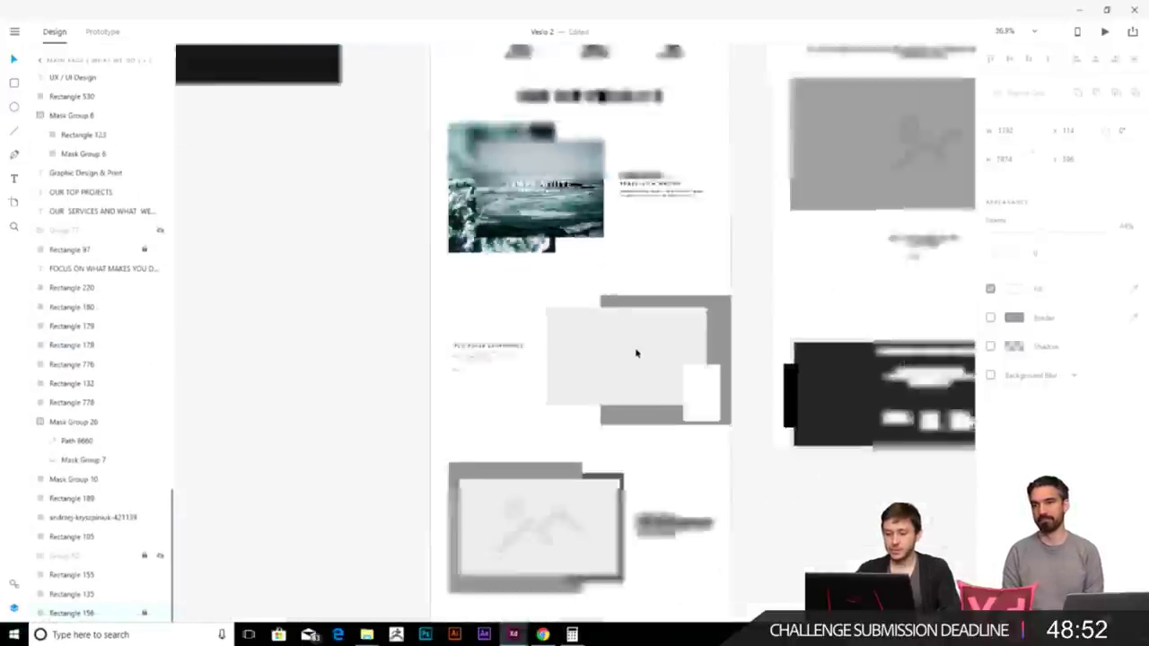
scroll(635, 368, "up", 5)
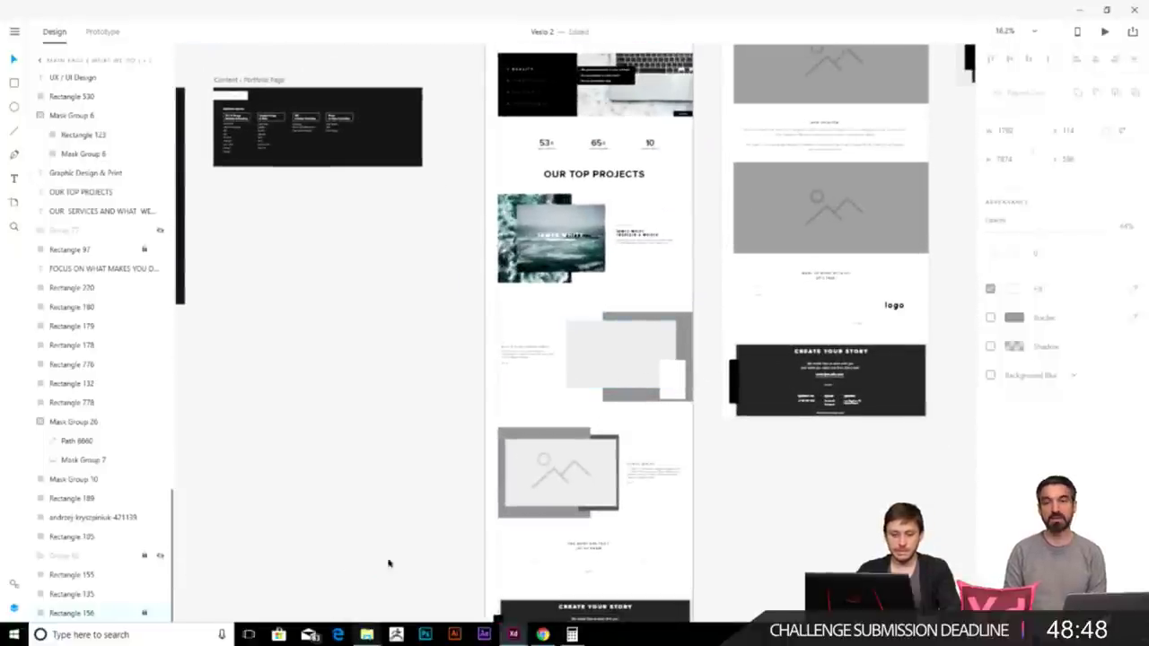
- Drop the 001 phone image from the Images folder into the design and move it off the white rectangle
mouse_move(366, 634)
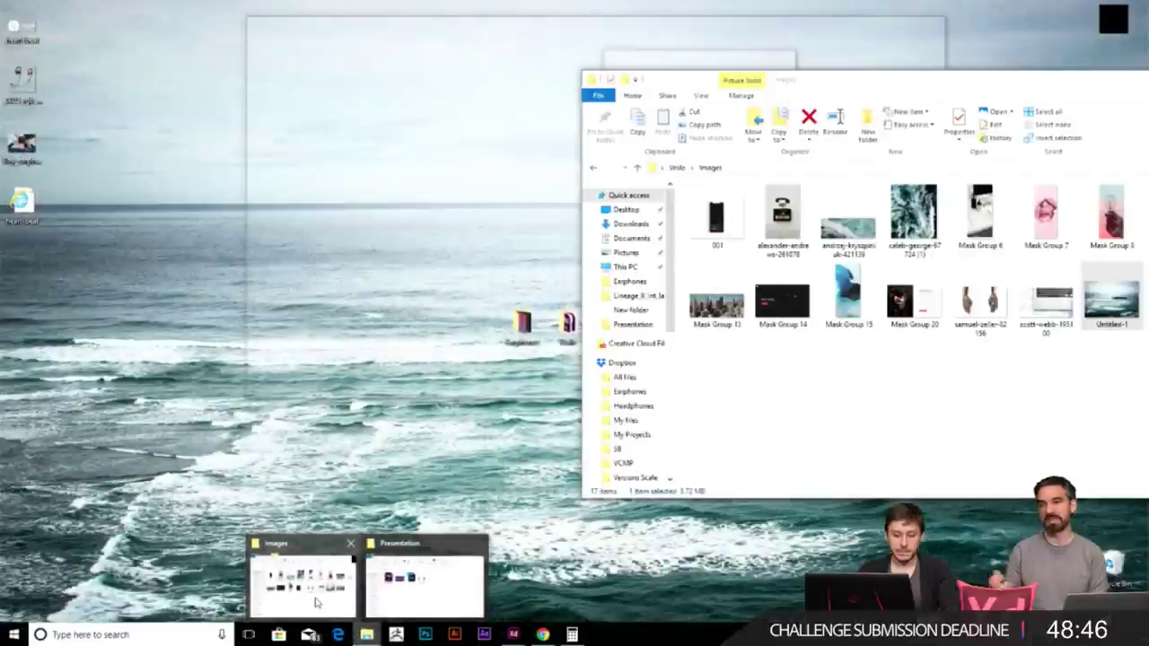
left_click(316, 603)
left_click_drag(727, 212, 887, 376)
left_click(354, 520)
scroll(404, 473, "up", 3)
scroll(781, 363, "right", 3)
scroll(694, 372, "up", 2)
scroll(693, 373, "up", 3)
left_click(659, 332)
left_click_drag(659, 333, 658, 305)
- Delete the white placeholder rectangle beside the grey block, then briefly check the Share options
left_click(678, 260)
key("Delete")
left_click(1134, 36)
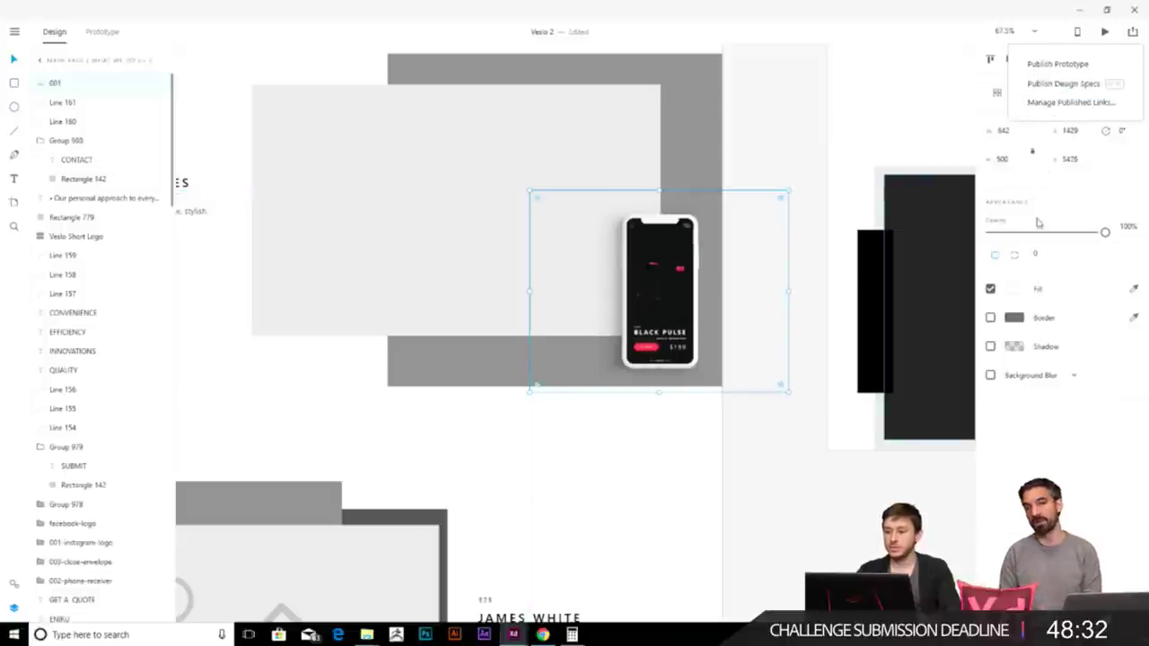
left_click(660, 287)
- Fill the light placeholder rectangle with the Mask Group 14 Red Pulse screenshot
left_click(488, 282)
scroll(488, 282, "down", 5)
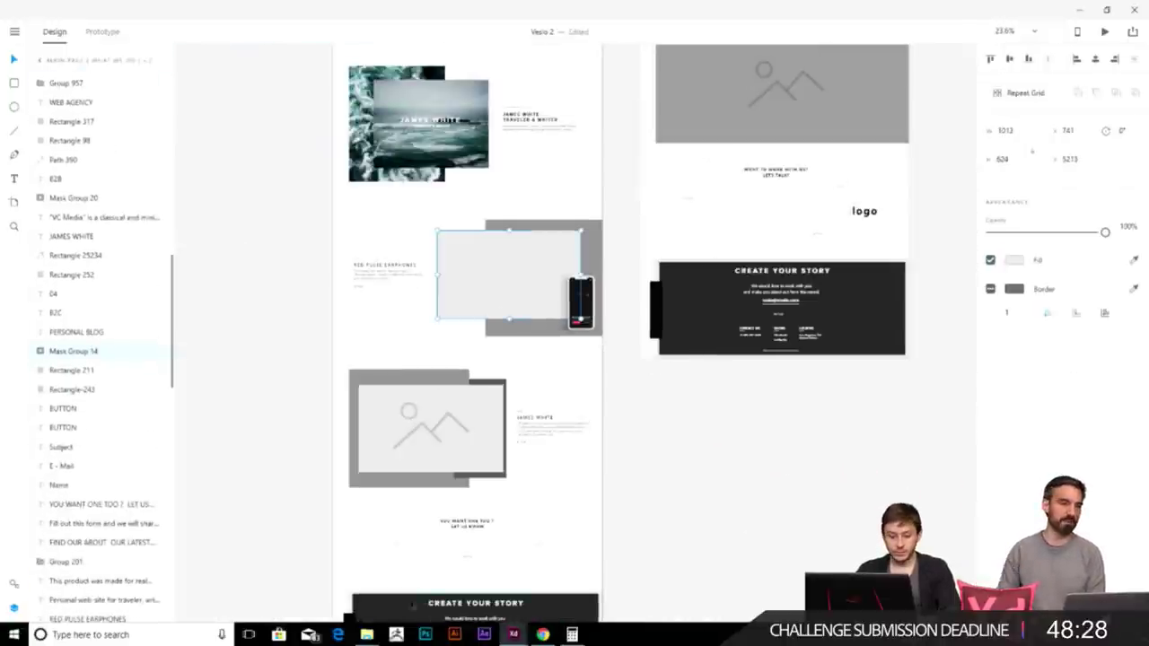
left_click(364, 560)
left_click_drag(781, 305, 507, 269)
scroll(507, 270, "up", 3)
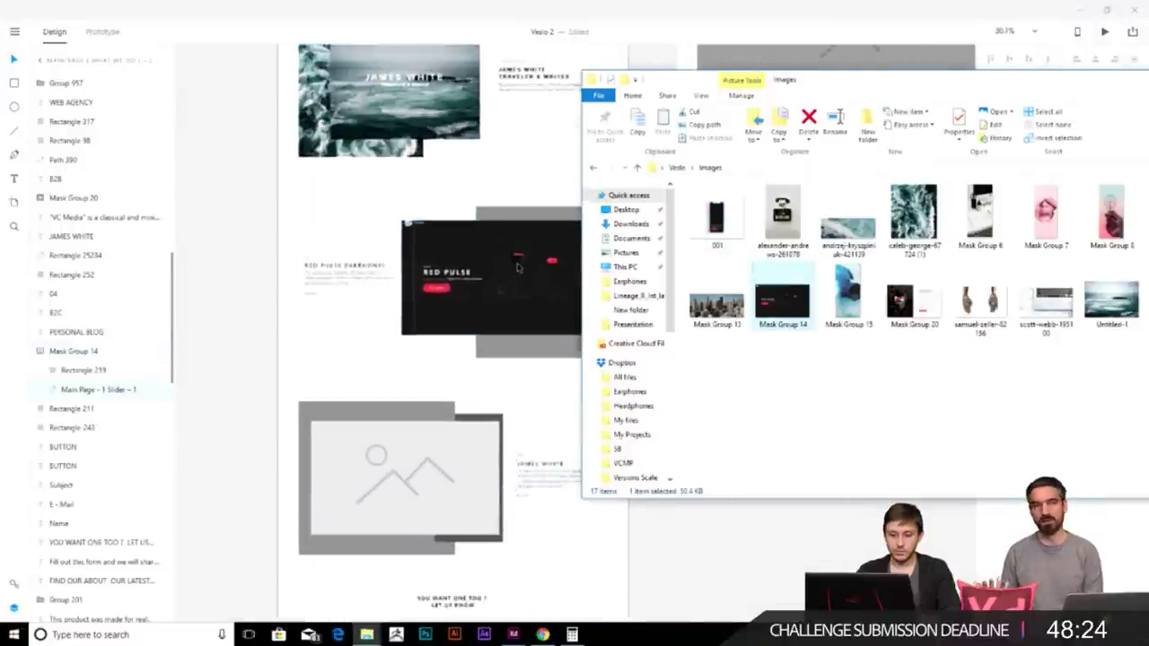
- Shift the Red Pulse image left, shrink it to fit, and nudge it up
left_click(491, 284)
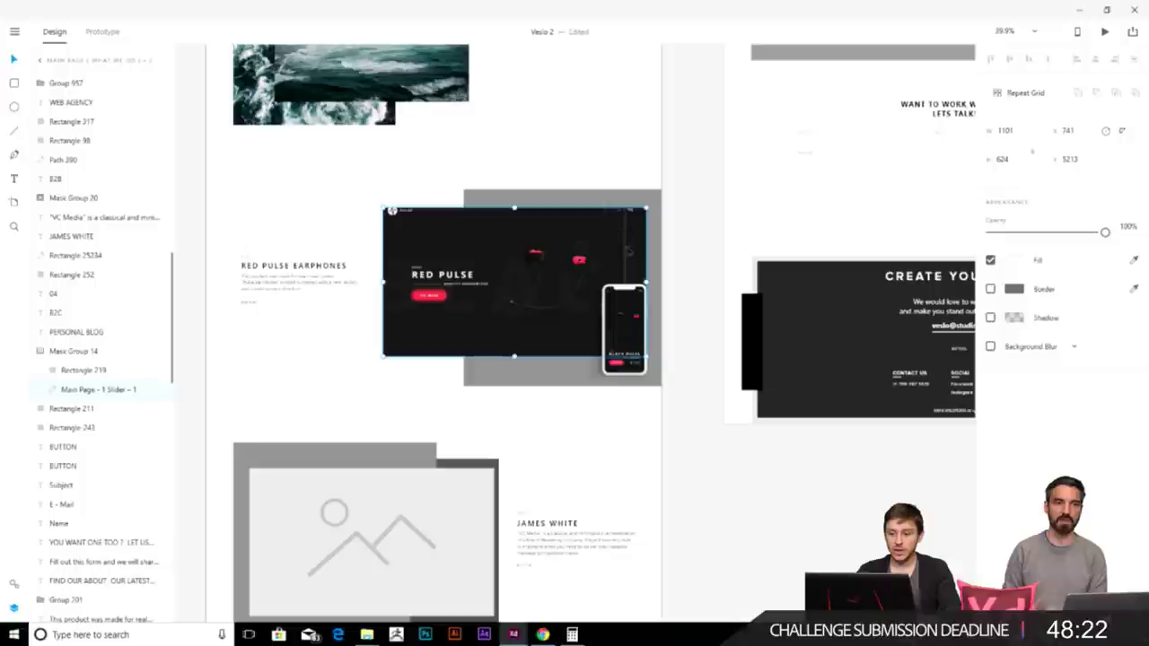
left_click_drag(509, 252, 492, 252)
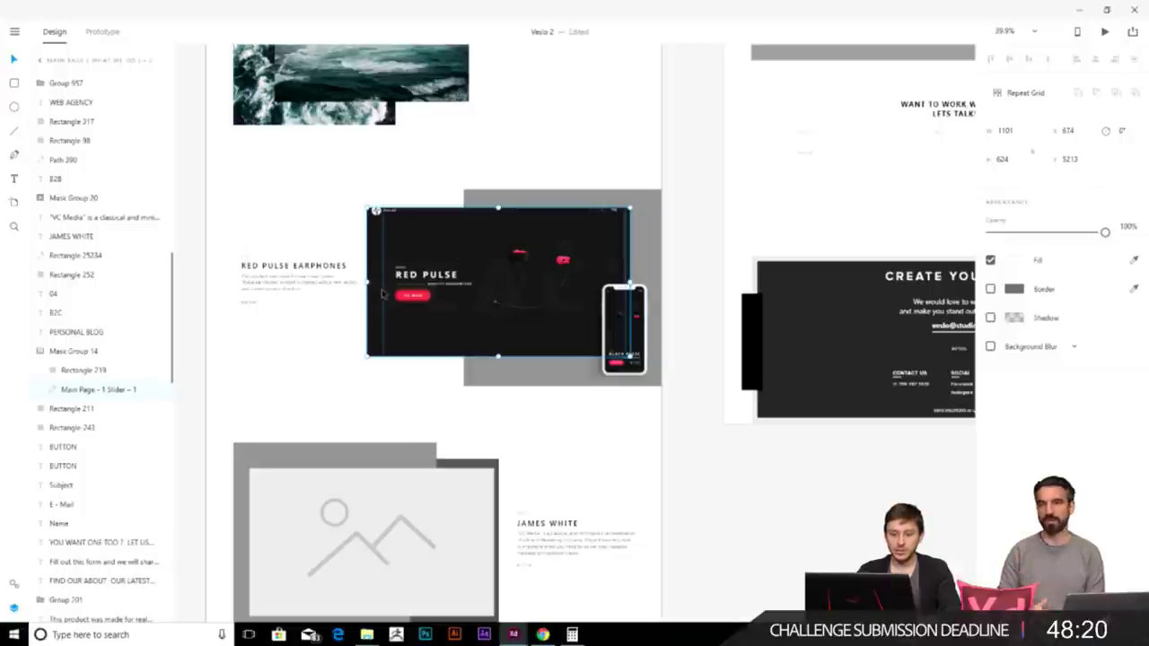
scroll(513, 291, "up", 2)
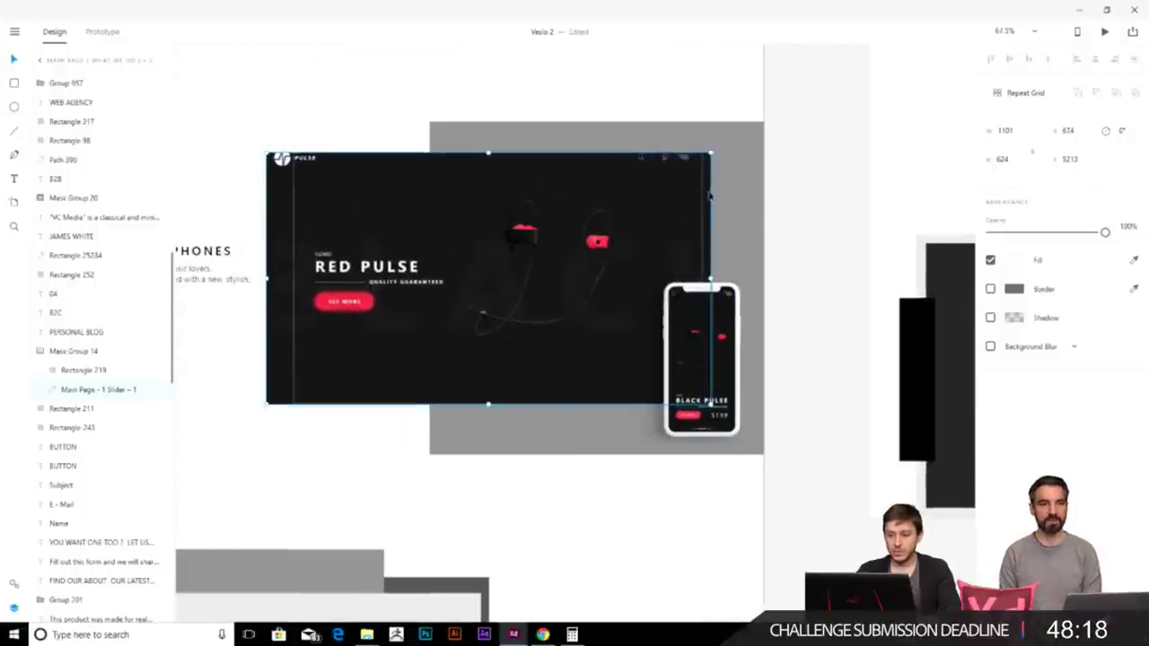
left_click_drag(710, 154, 703, 158)
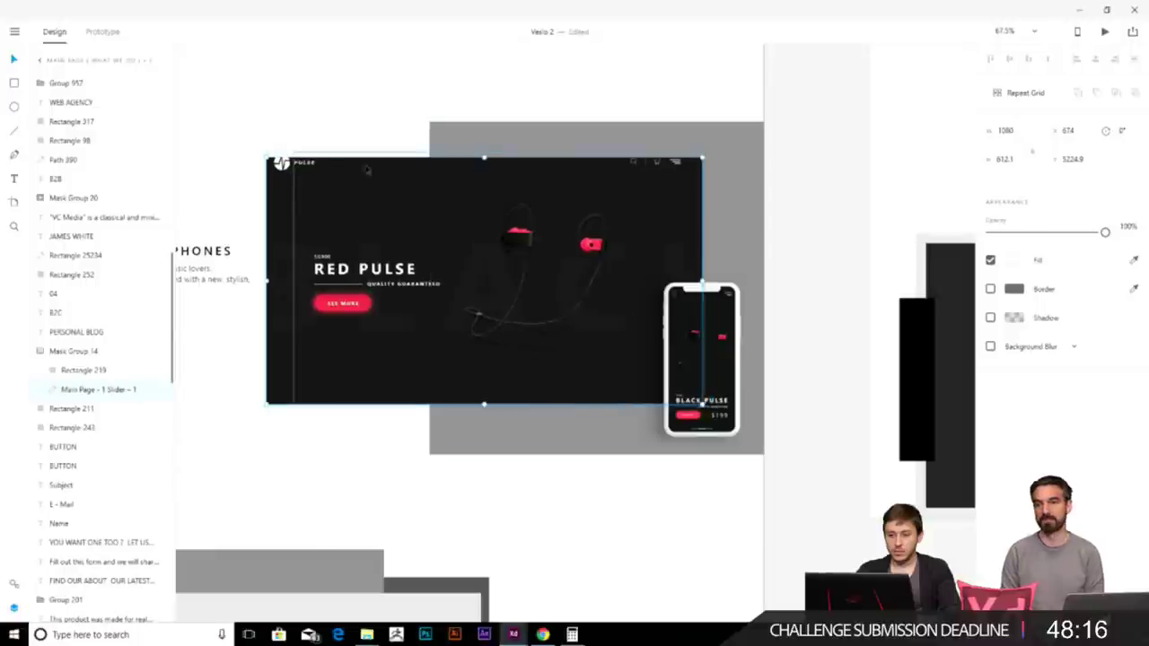
left_click_drag(265, 156, 293, 171)
left_click_drag(557, 350, 556, 341)
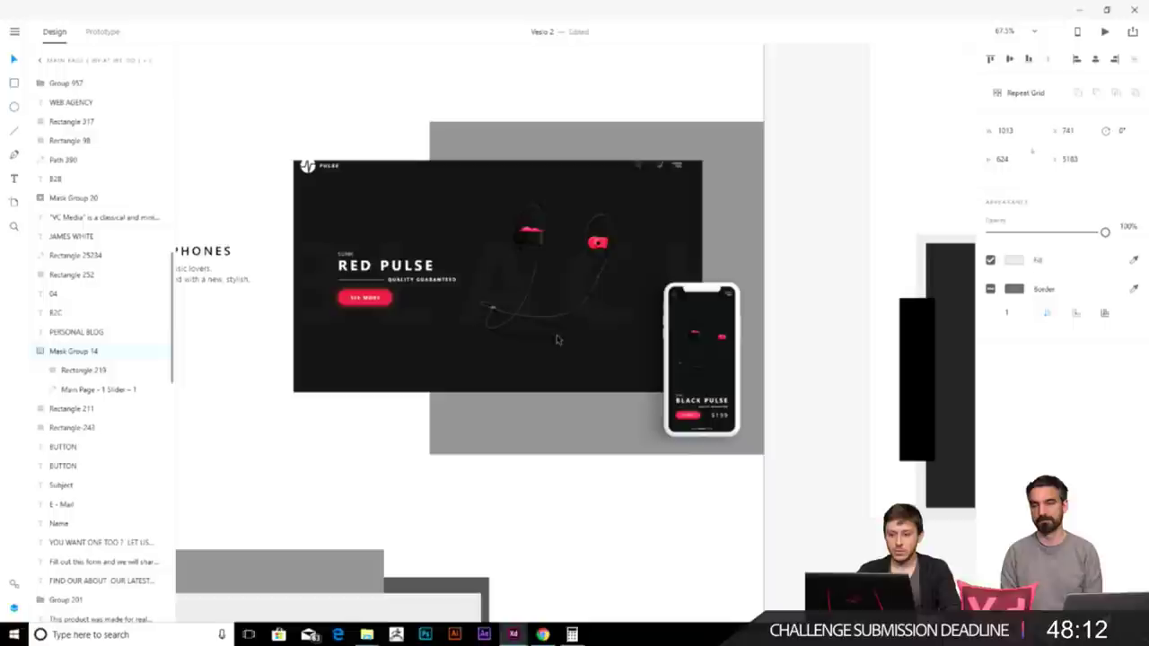
- Reposition the screenshot inside its mask to show the full PULSE header, then align the group
double_click(556, 336)
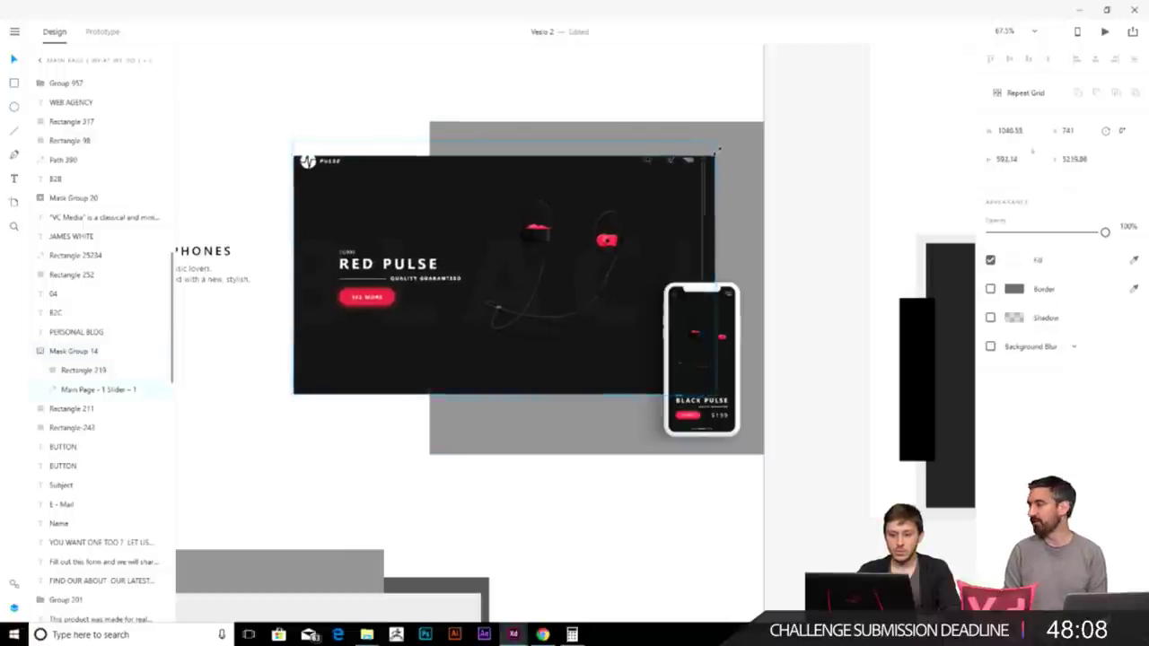
scroll(548, 444, "down", 3)
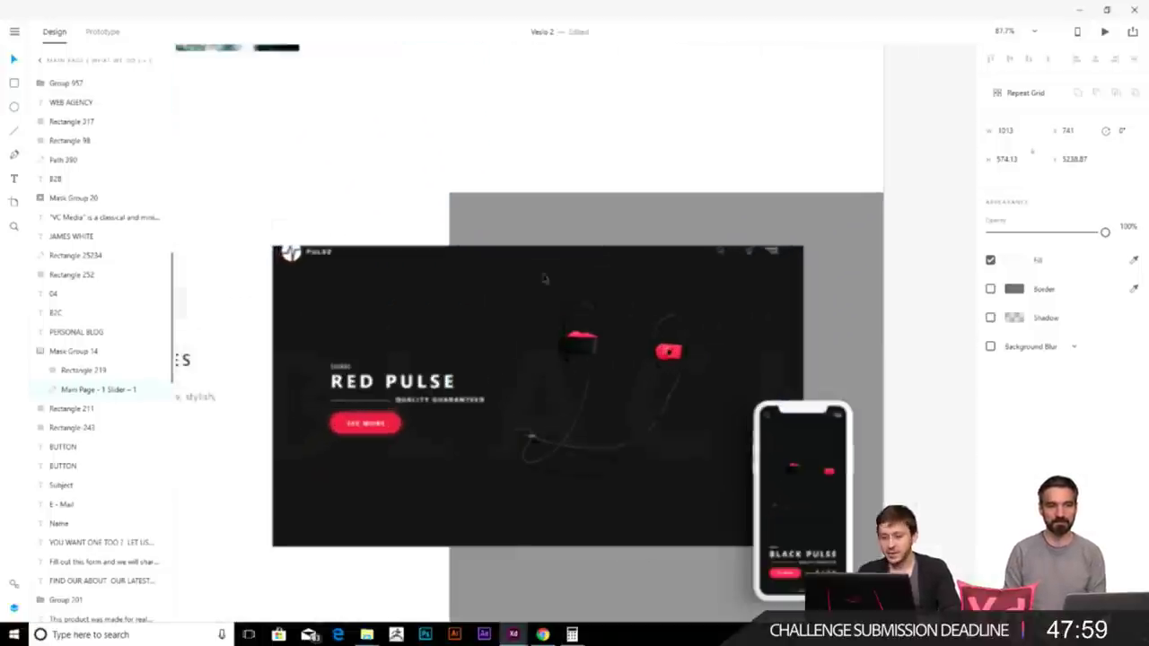
scroll(538, 343, "up", 3)
left_click_drag(538, 222, 558, 240)
left_click(897, 341)
left_click_drag(745, 327, 708, 325)
scroll(718, 342, "down", 4)
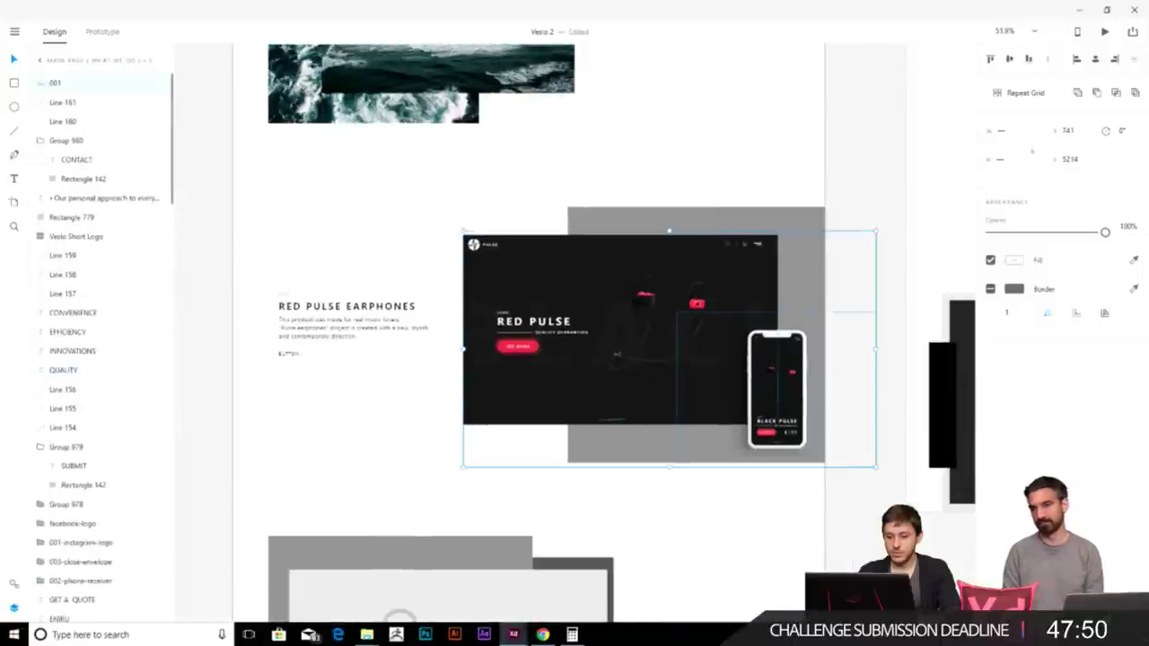
- Leave the mask edit and pan across to the Color Palette artboard
key("ctrl+z")
scroll(538, 431, "down", 5)
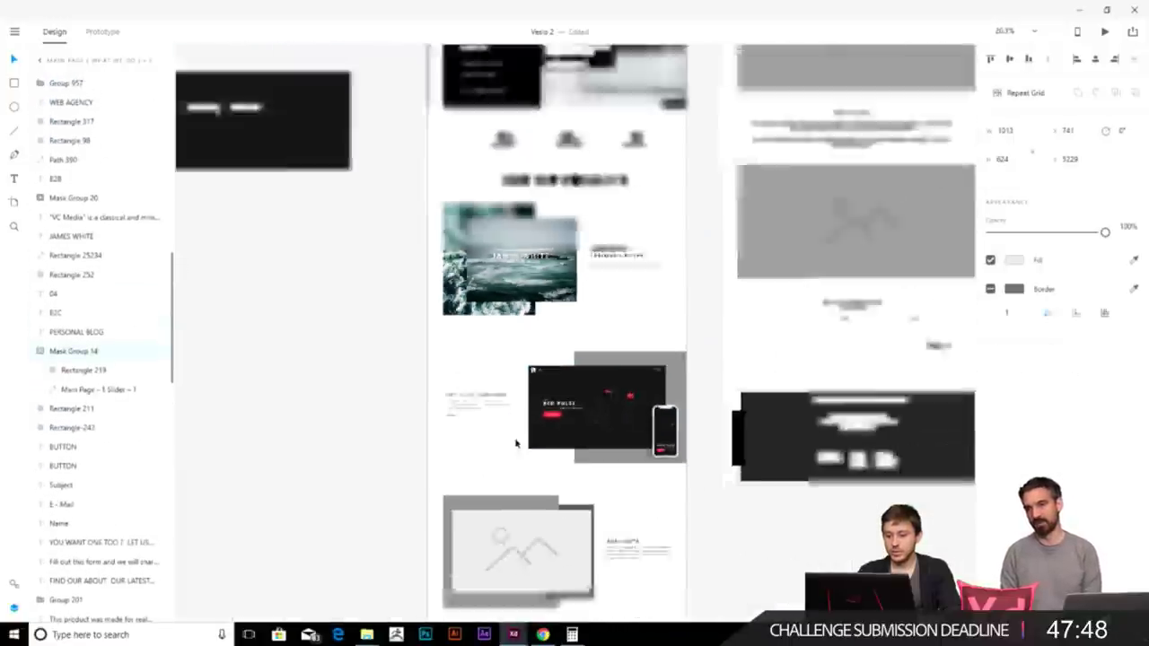
scroll(592, 446, "up", 5)
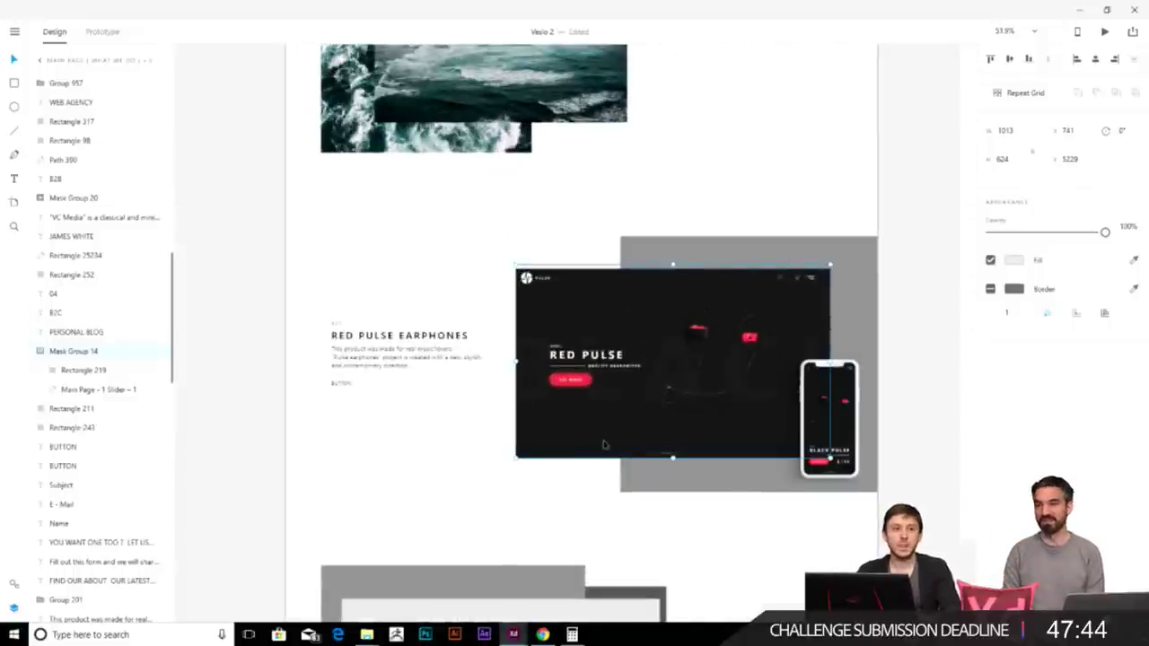
scroll(649, 482, "right", 2)
scroll(649, 482, "down", 1)
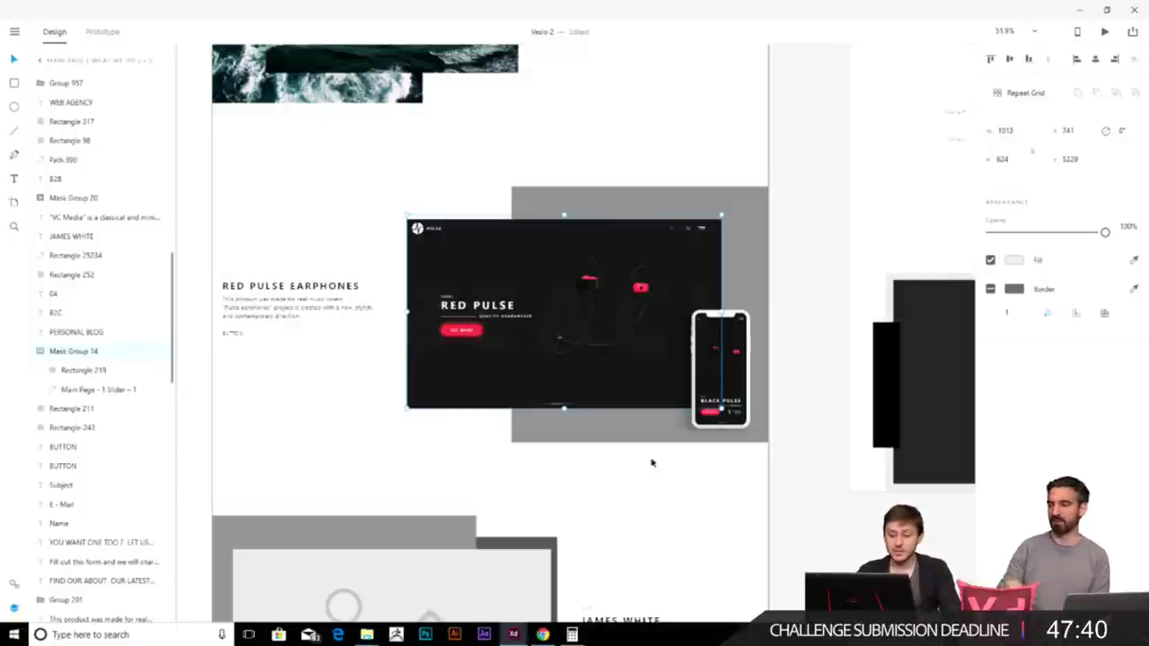
left_click(781, 482)
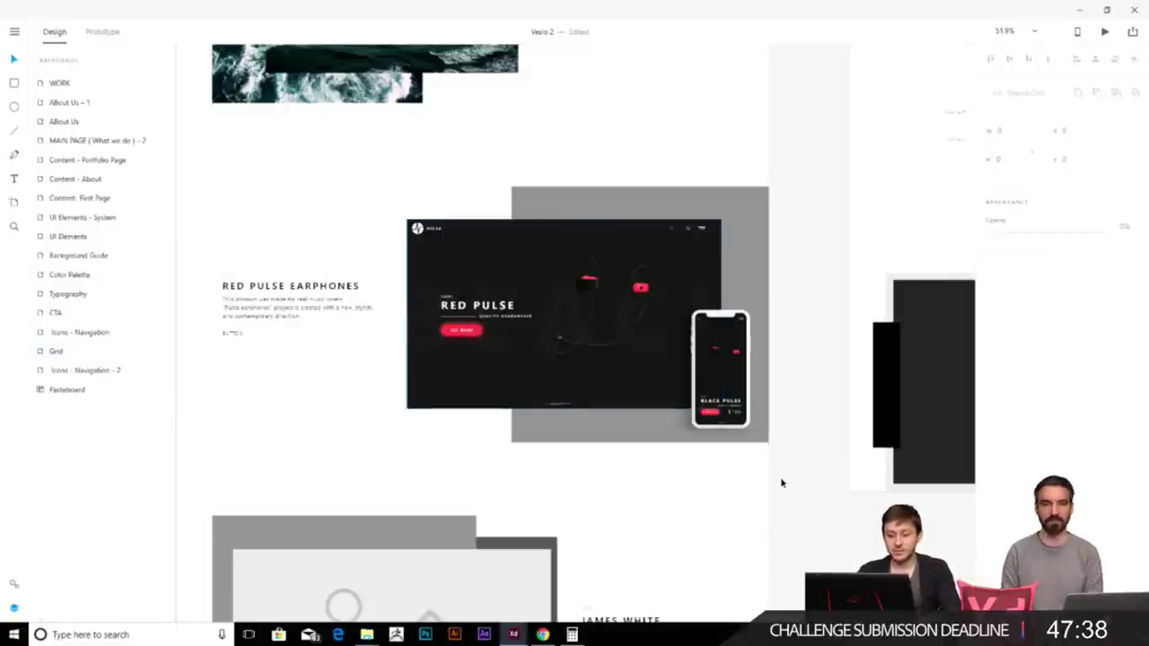
scroll(347, 328, "left", 2)
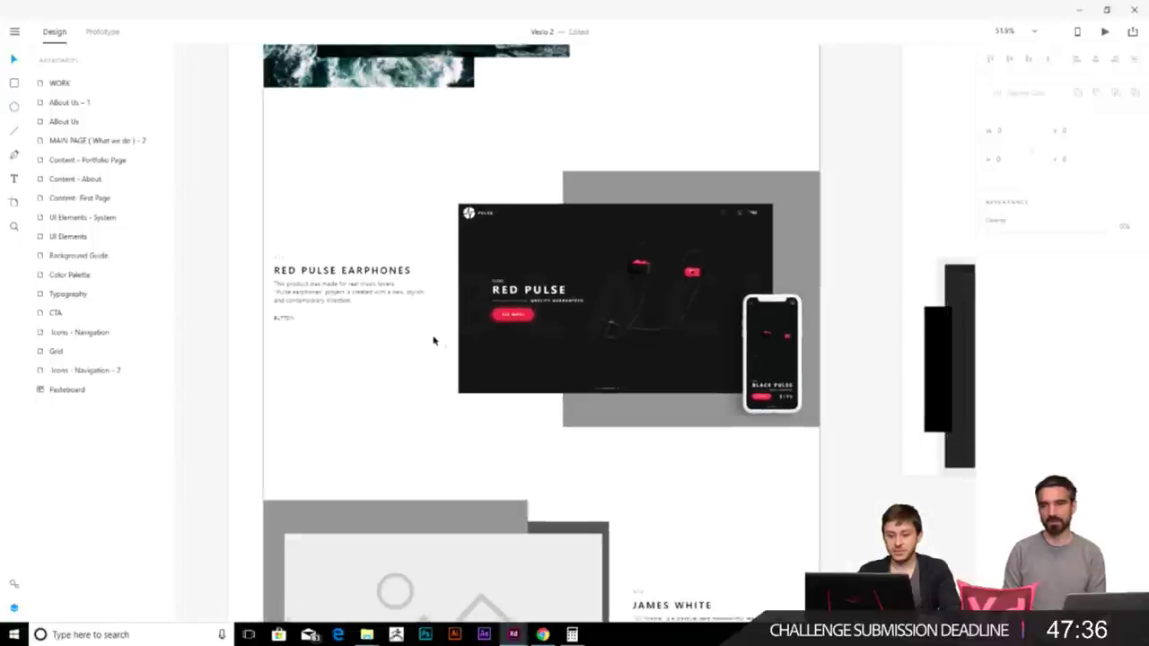
scroll(429, 340, "down", 5)
scroll(629, 404, "left", 3)
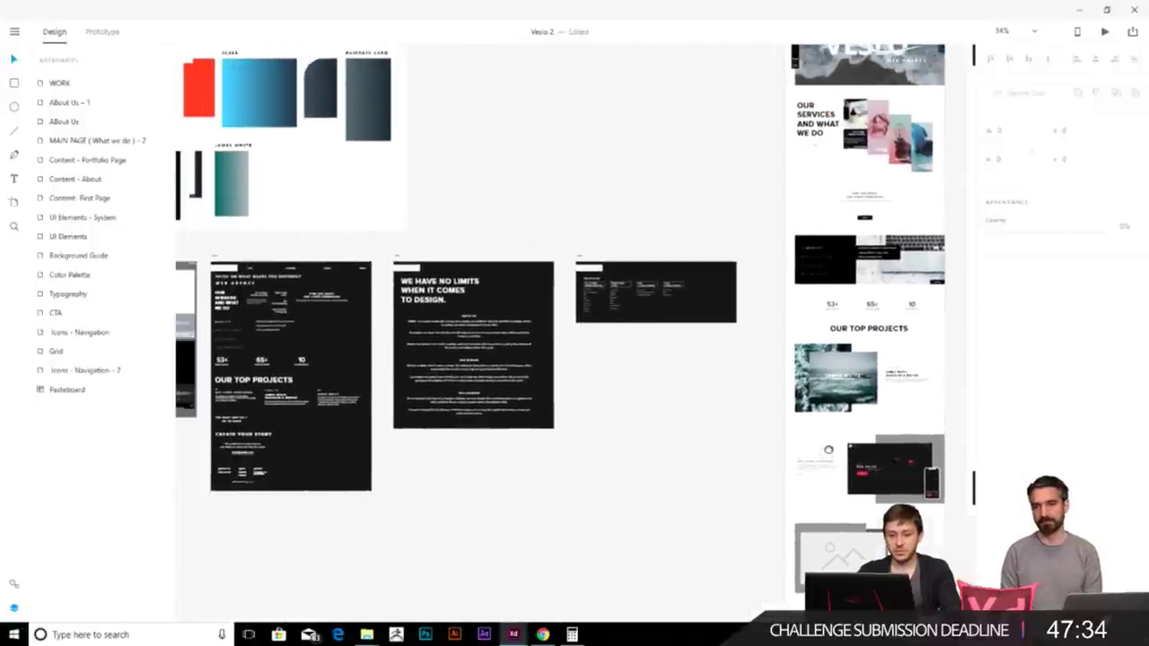
scroll(655, 271, "right", 3)
scroll(631, 247, "left", 8)
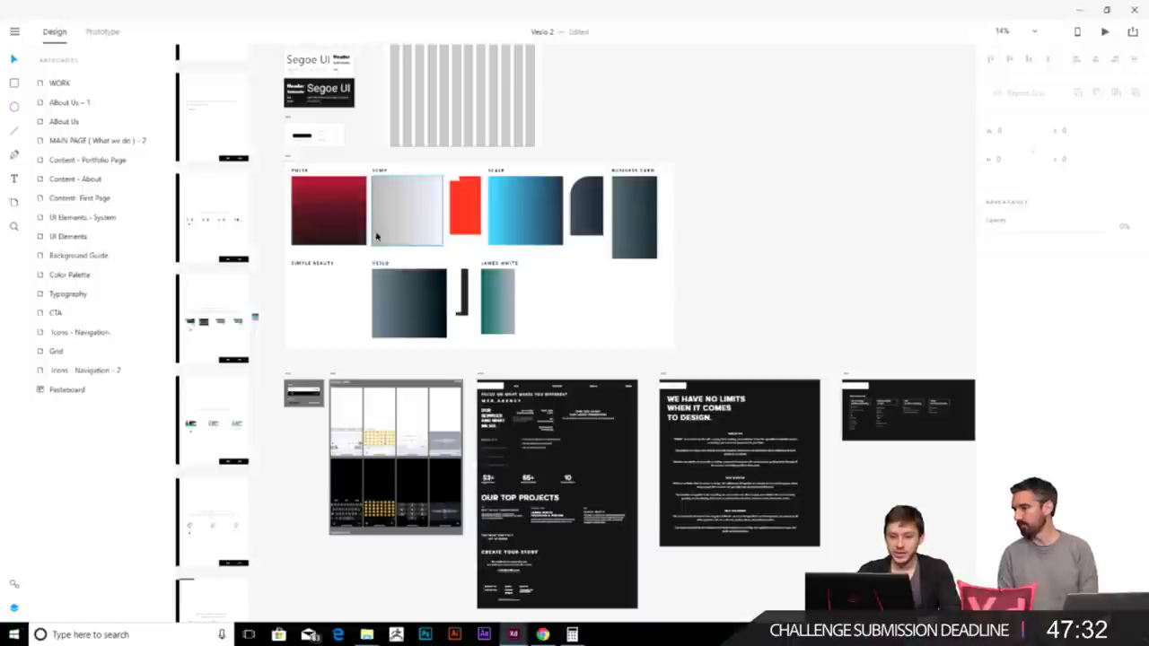
- Copy the crimson Pulse gradient swatch and drop it on the canvas beside the Main page
left_click_drag(329, 220, 835, 503)
scroll(628, 359, "down", 8)
scroll(628, 359, "right", 8)
left_click(410, 187)
left_click_drag(310, 132, 441, 264)
scroll(533, 282, "up", 5)
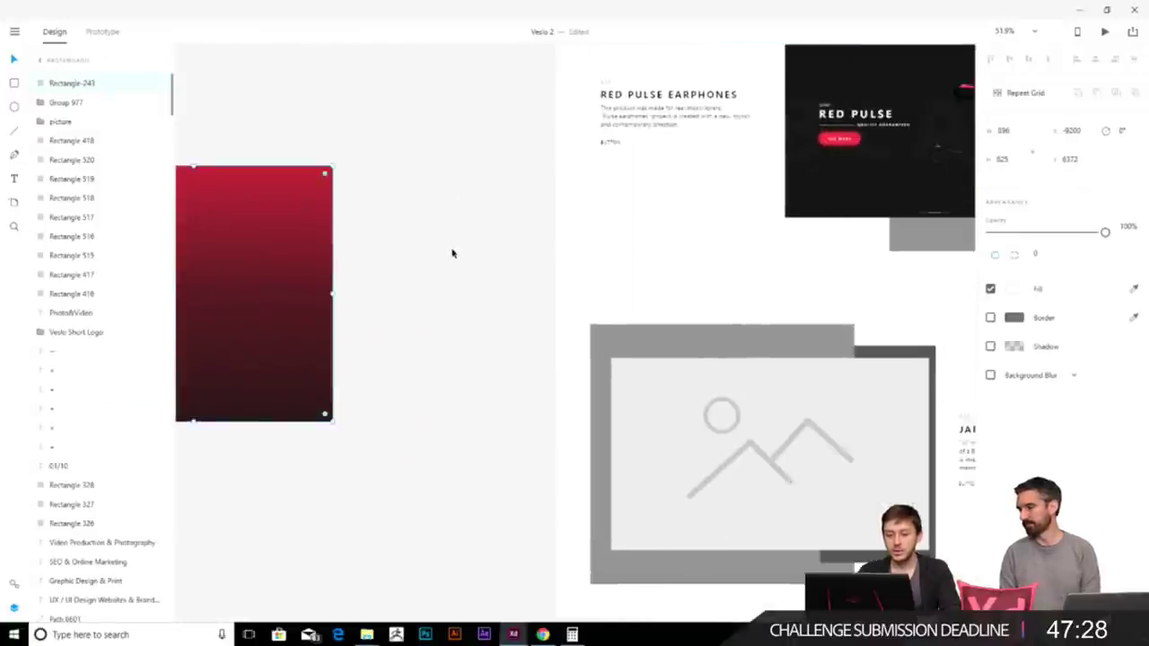
- Move the crimson square copy up and to the right on the canvas
scroll(453, 253, "down", 4)
scroll(464, 254, "right", 2)
left_click_drag(279, 267, 387, 185)
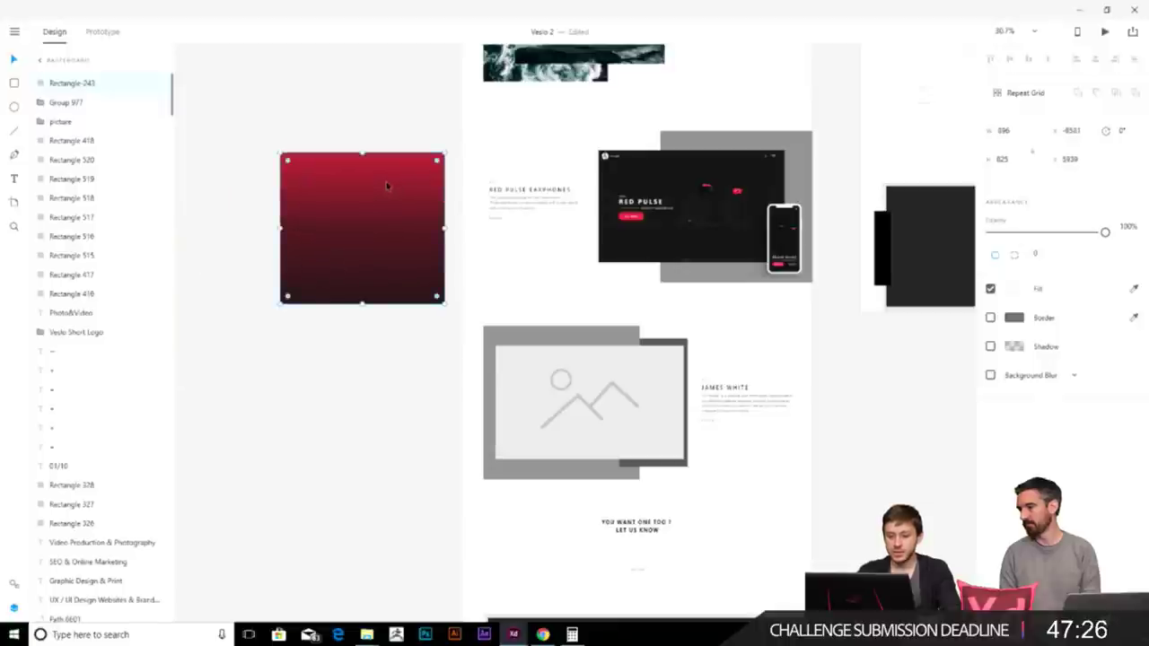
left_click(396, 391)
left_click(335, 224)
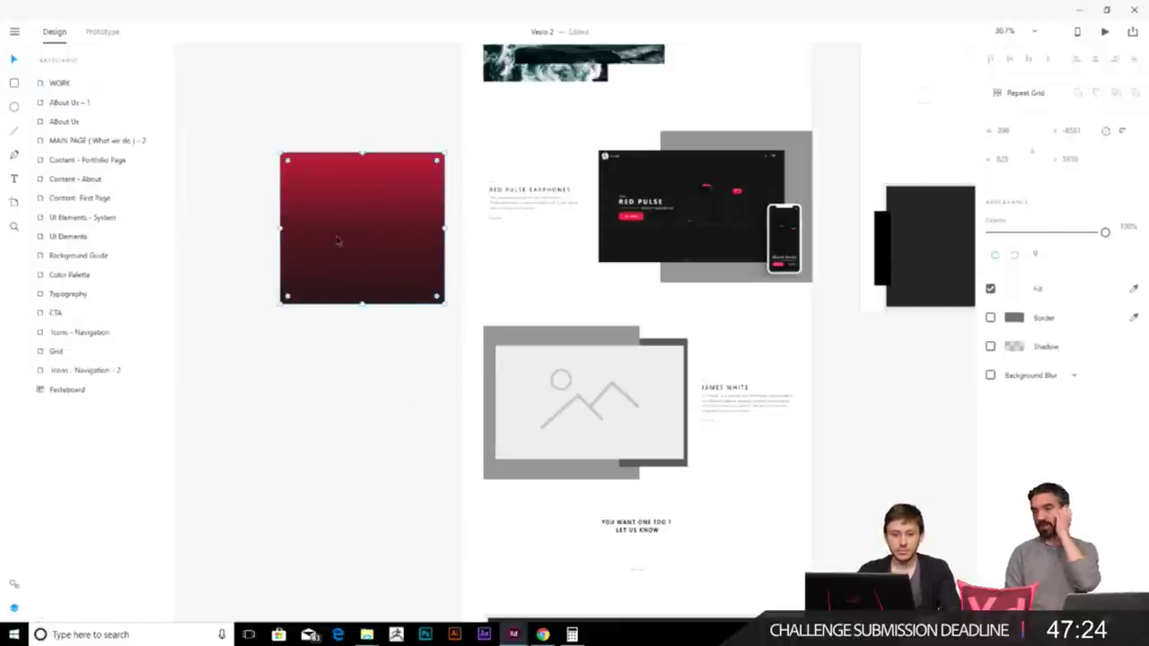
left_click(375, 361)
left_click(398, 218)
- Draw a white rectangle below the crimson square and remove its border
key("Escape")
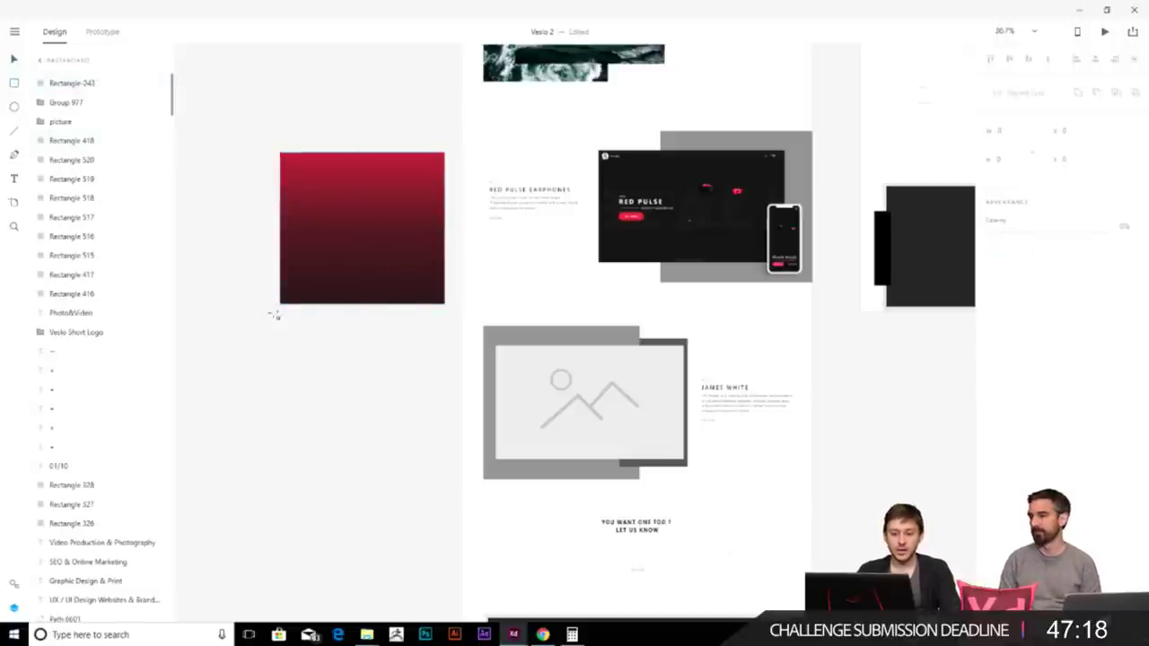
left_click_drag(281, 311, 467, 480)
left_click(990, 318)
- Browse the document's saved colours and styles, then return to the Layers panel
left_click(13, 583)
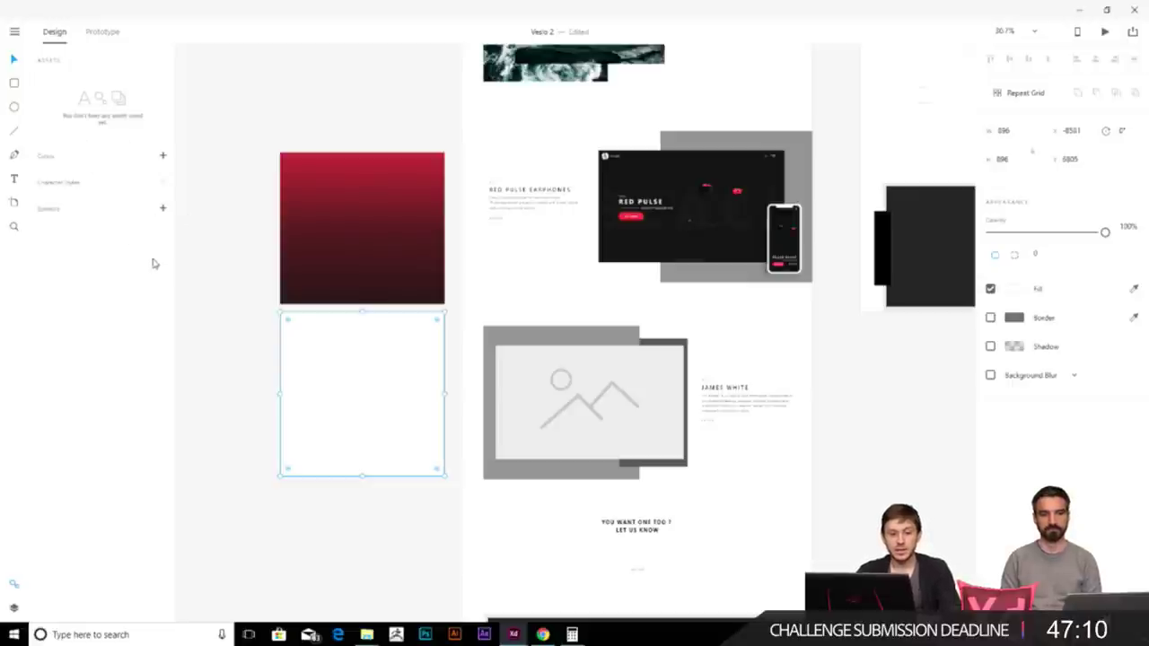
scroll(227, 332, "down", 5)
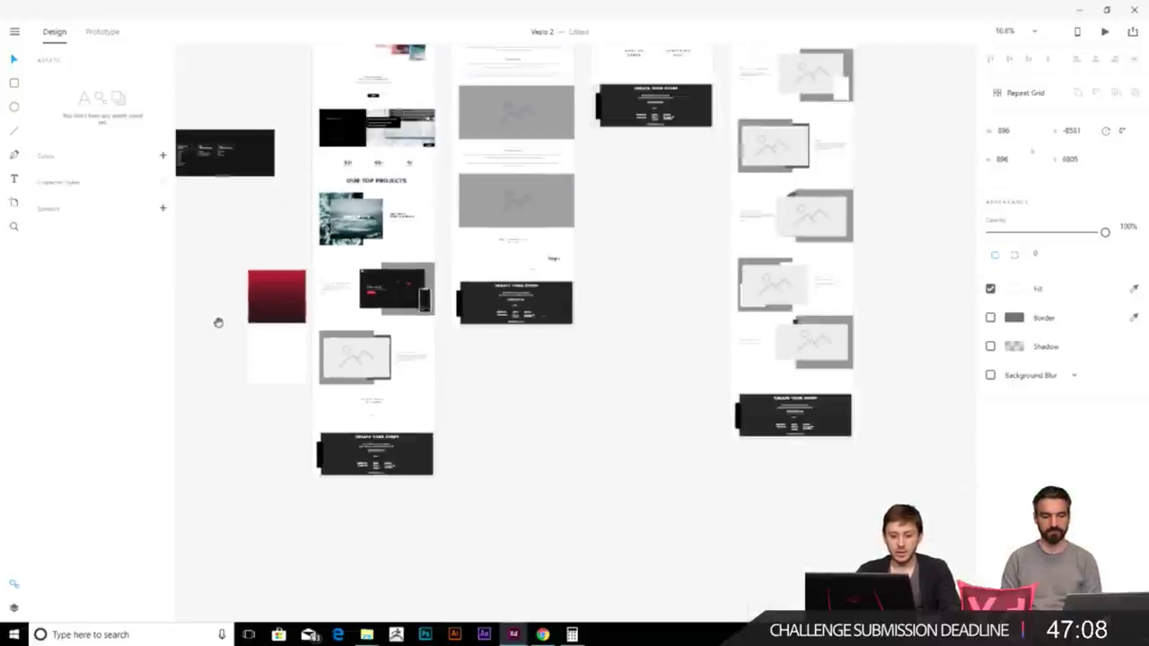
scroll(593, 431, "left", 5)
scroll(592, 431, "up", 3)
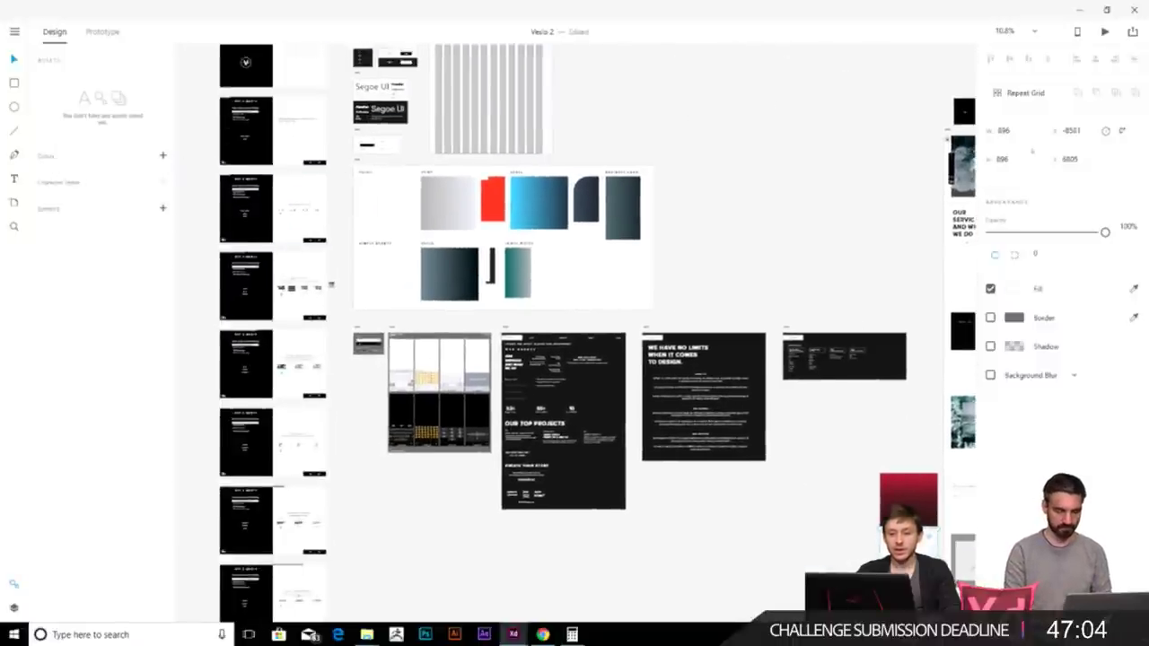
scroll(849, 454, "down", 3)
scroll(849, 454, "right", 4)
scroll(600, 256, "up", 5)
left_click(14, 608)
scroll(418, 500, "right", 4)
scroll(418, 500, "up", 2)
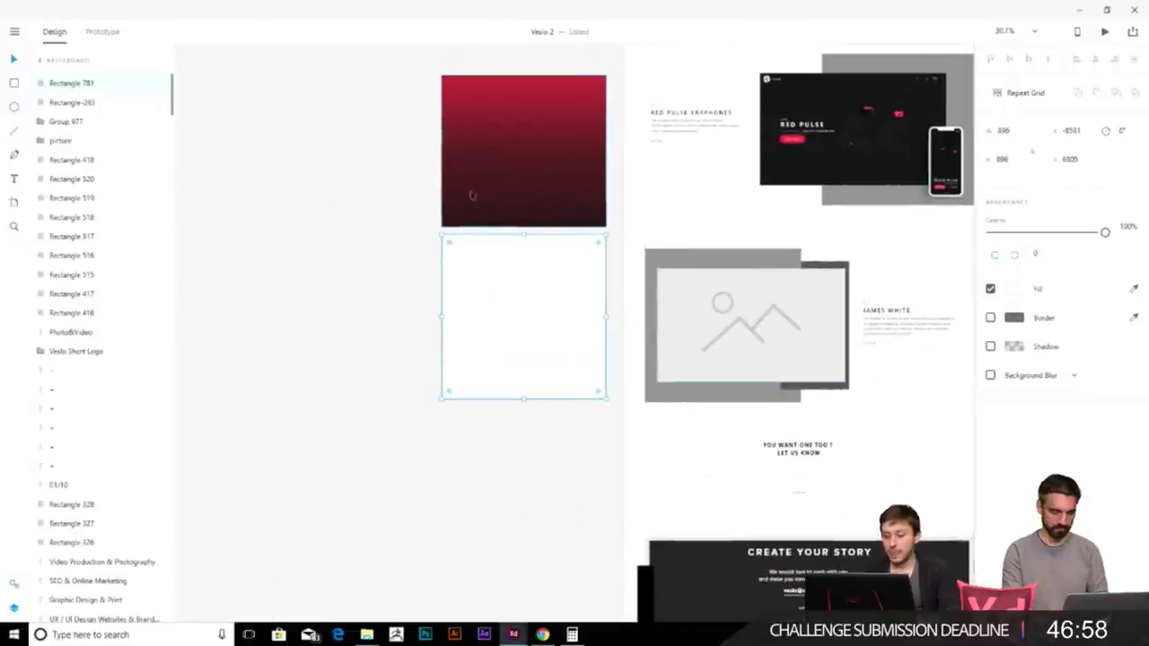
- Switch the white rectangle's fill from Solid Color to Linear Gradient
left_click(1014, 289)
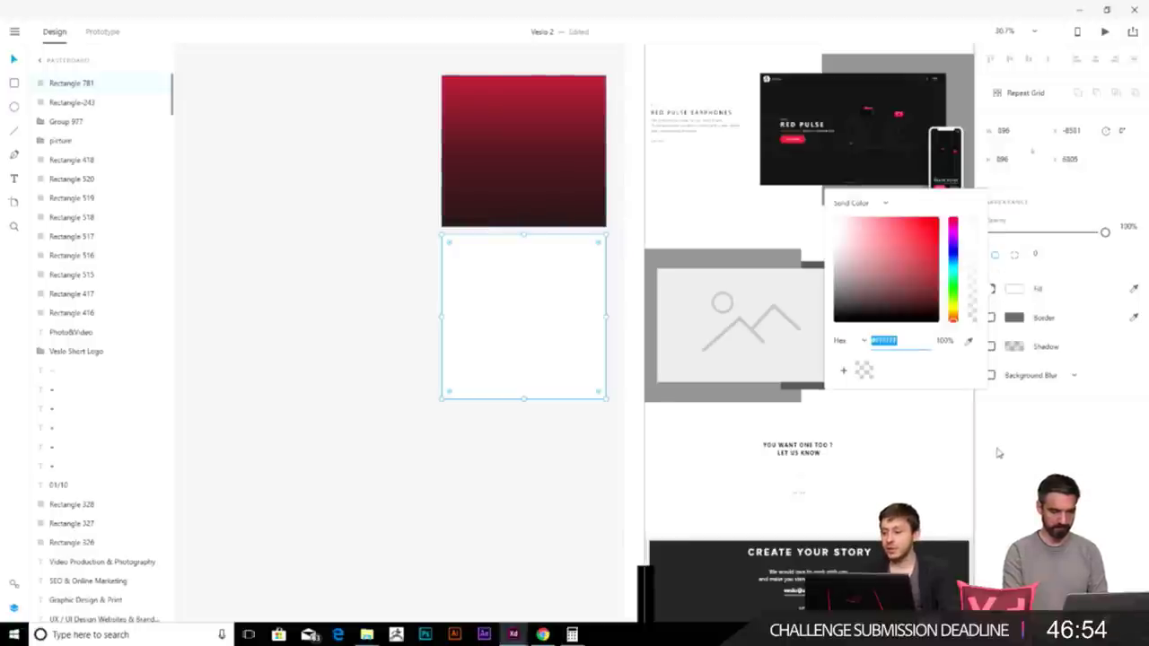
left_click(849, 205)
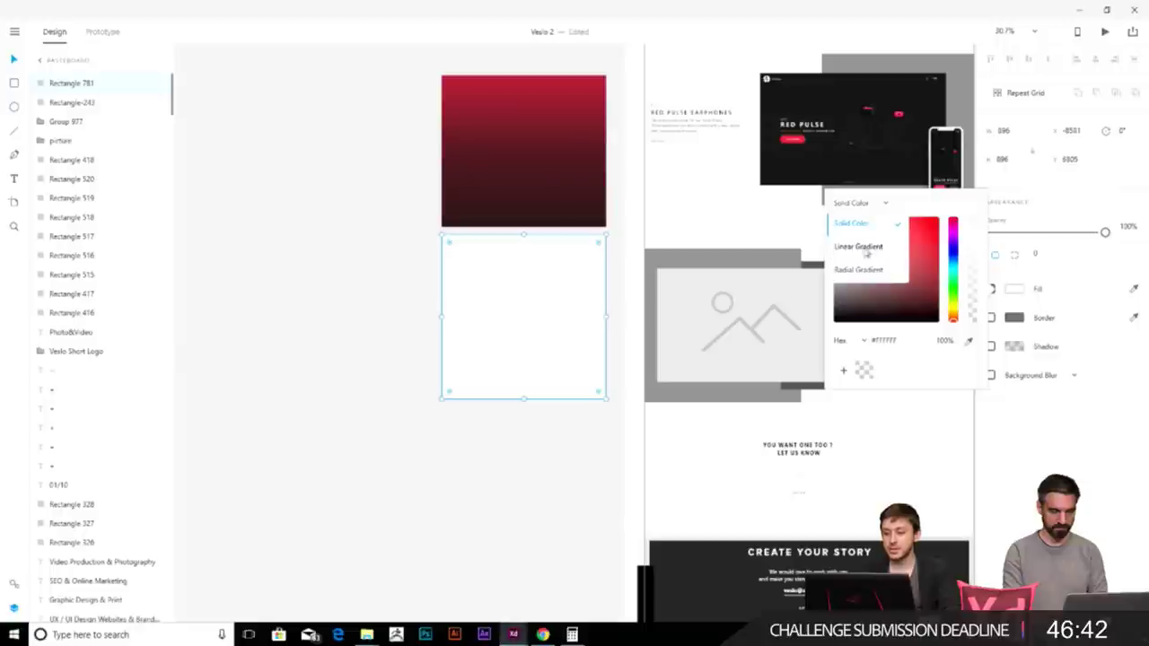
left_click(849, 247)
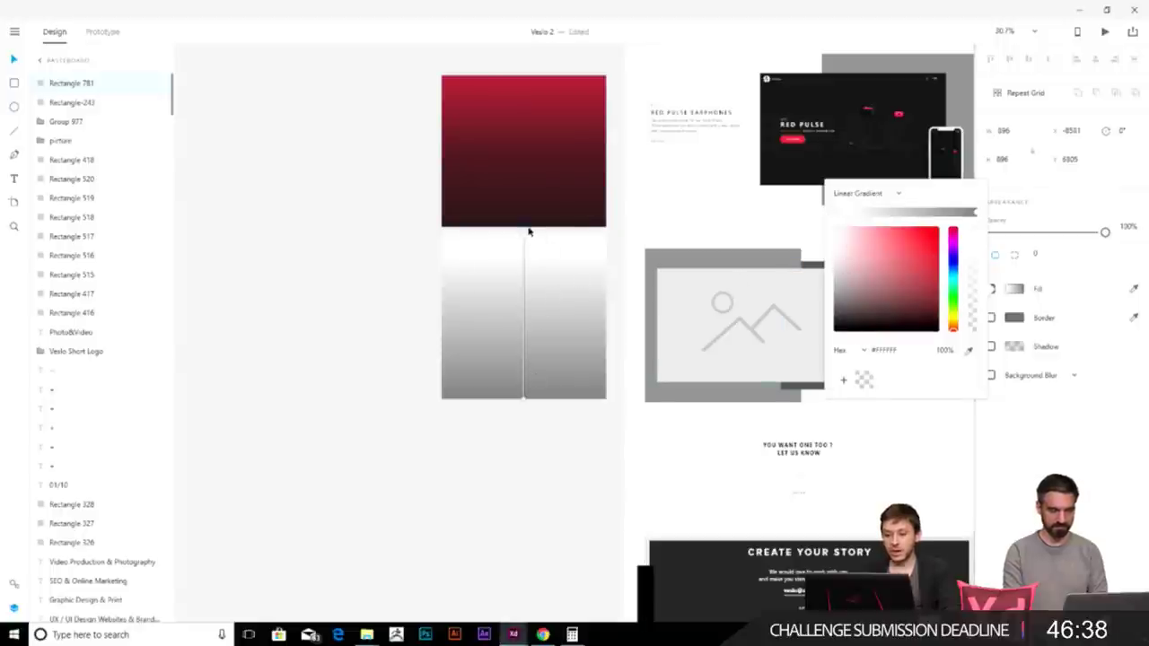
scroll(530, 241, "up", 3)
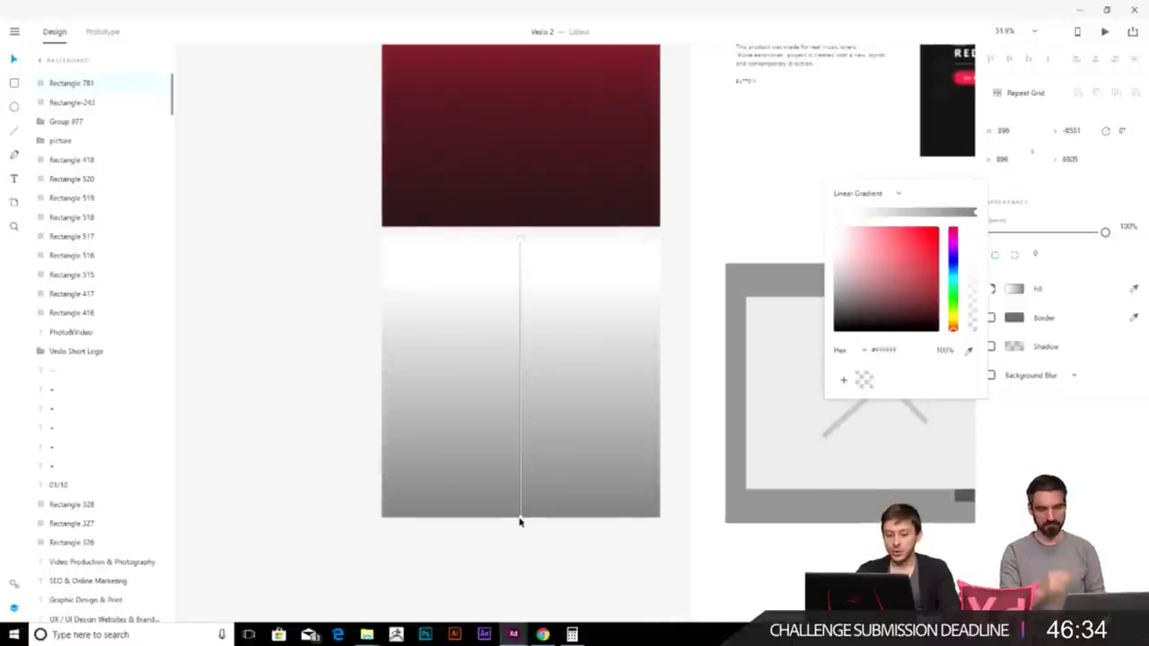
mouse_move(520, 519)
left_mouse_down()
mouse_move(386, 521)
mouse_move(665, 513)
mouse_move(536, 440)
mouse_move(716, 279)
mouse_move(616, 433)
mouse_move(562, 312)
mouse_move(522, 521)
left_mouse_up()
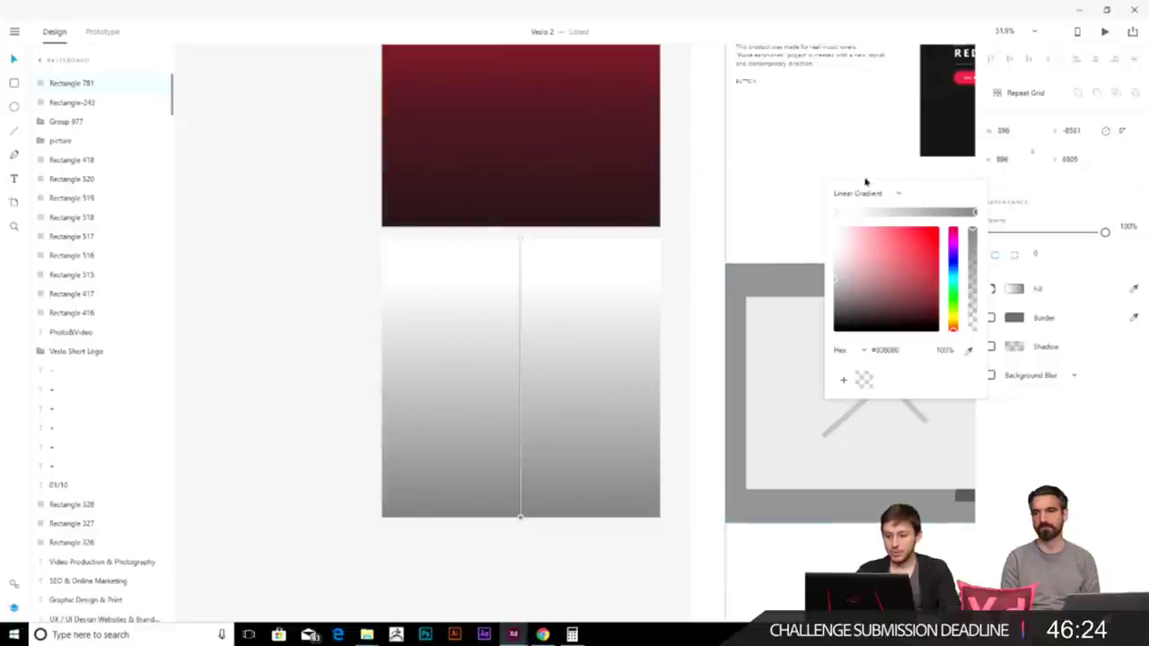
- Sample crimson and dark red from the top square for the two gradient stops
left_click(835, 213)
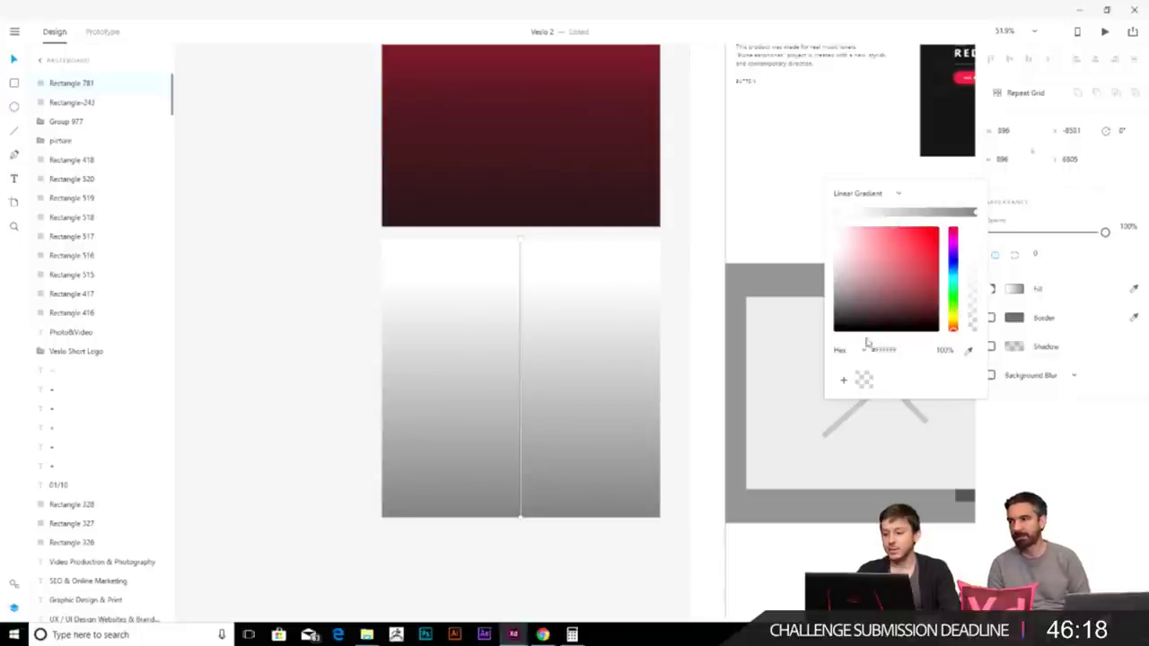
scroll(706, 247, "up", 2)
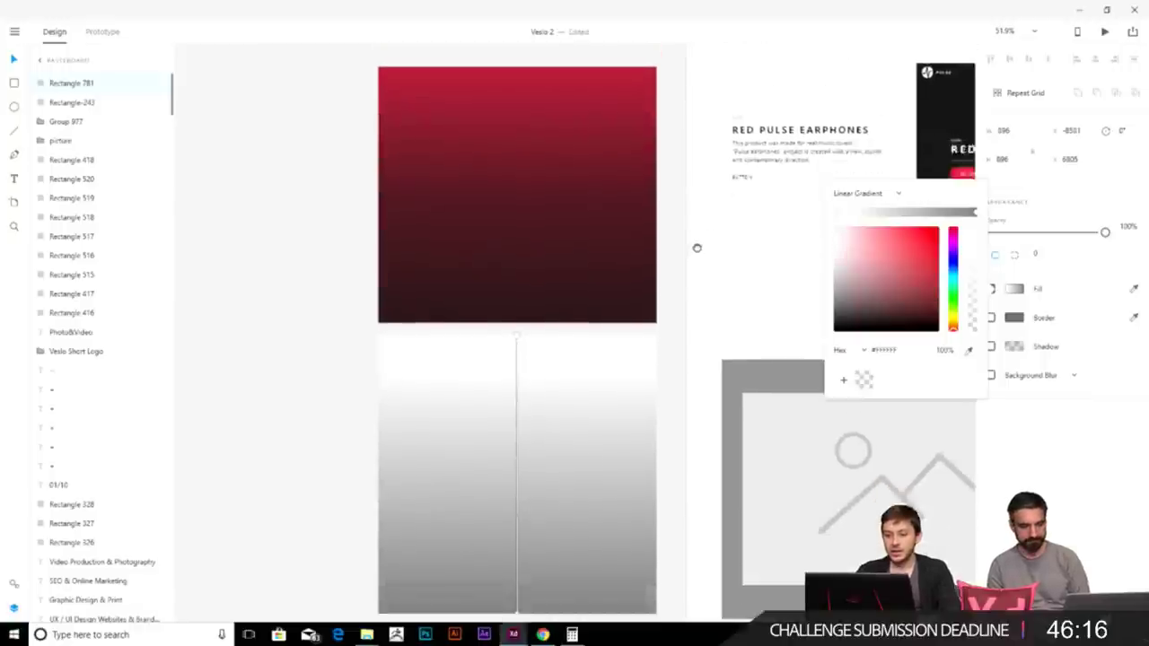
left_click(968, 352)
left_click(591, 55)
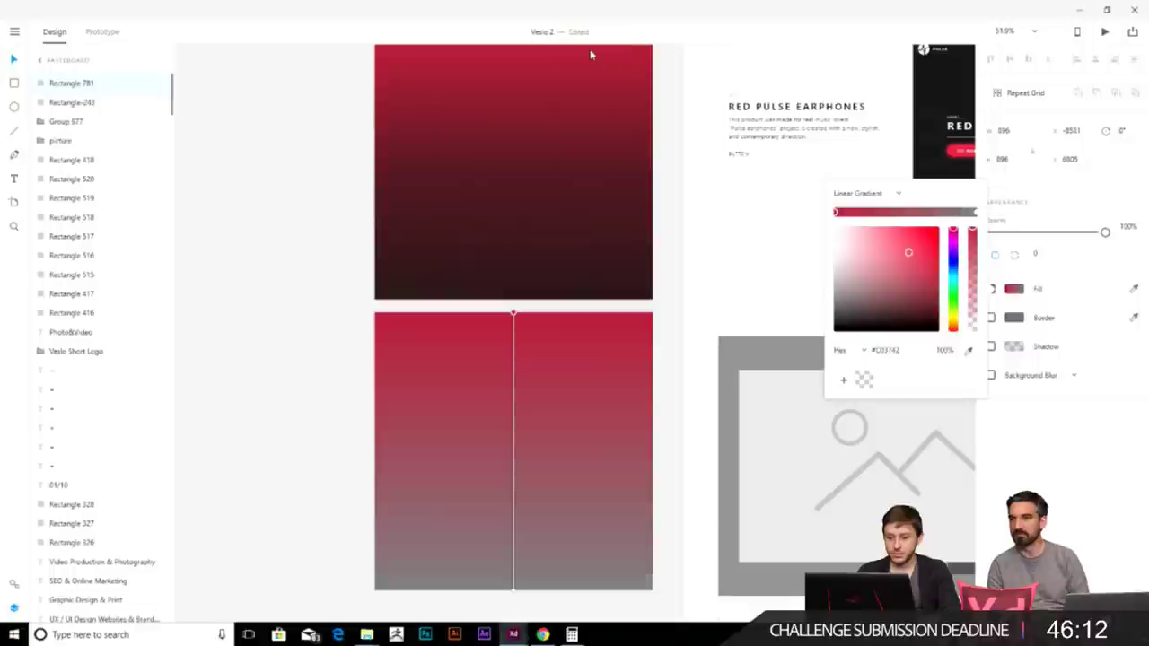
left_click(977, 213)
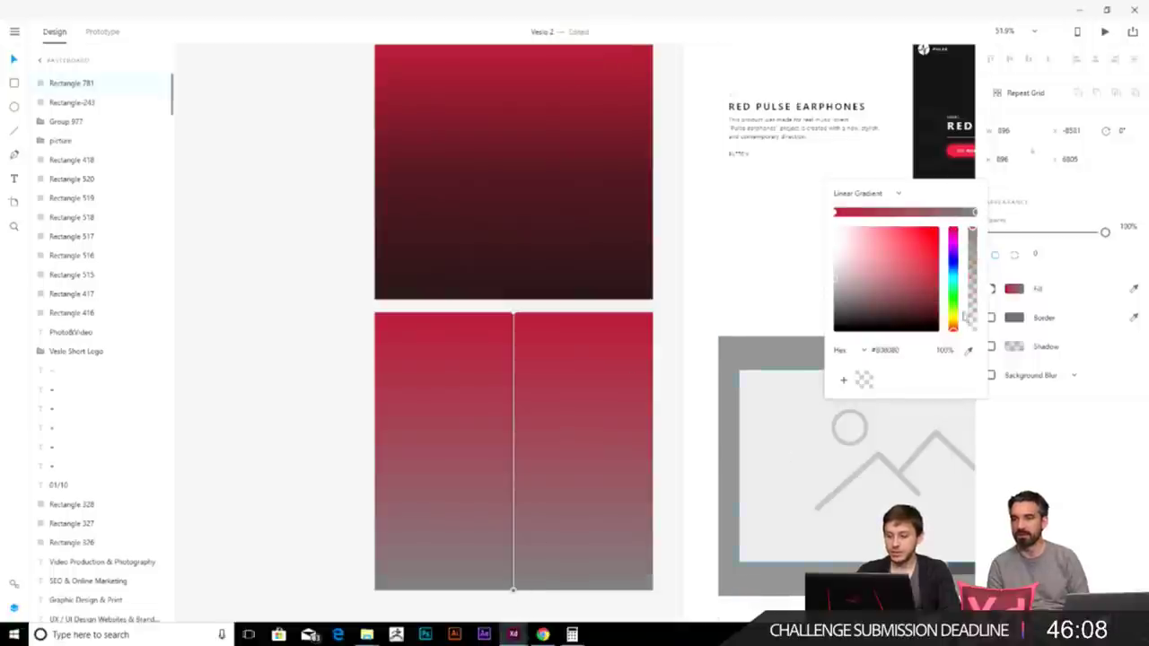
left_click(968, 351)
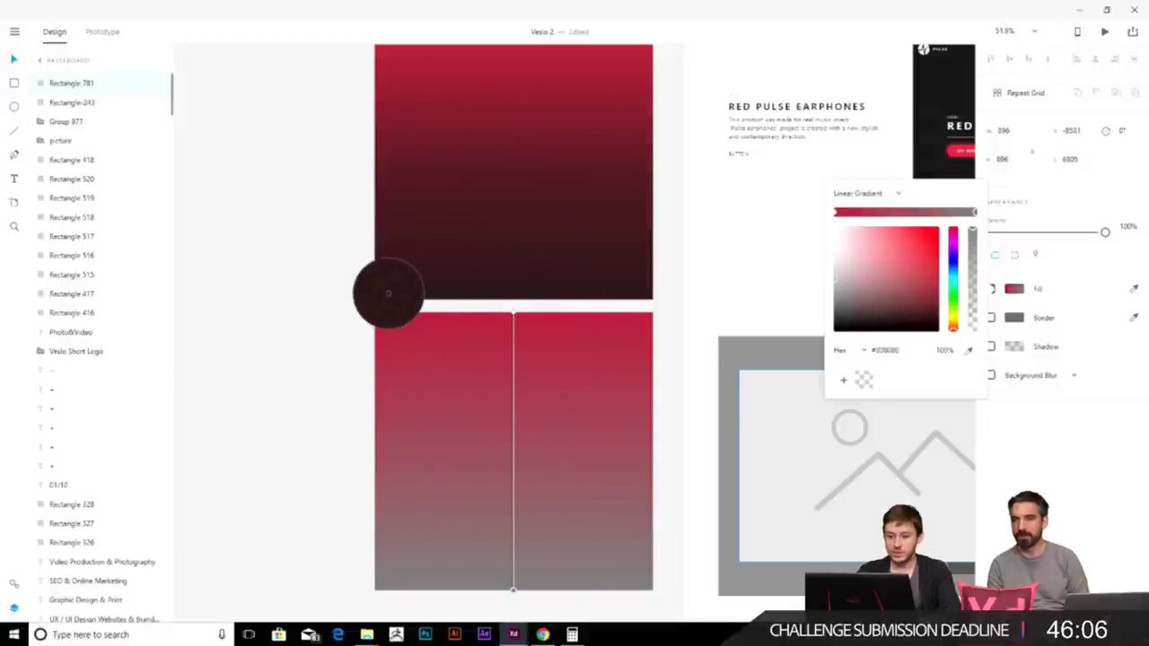
left_click(387, 293)
left_click(669, 382)
scroll(664, 350, "down", 3)
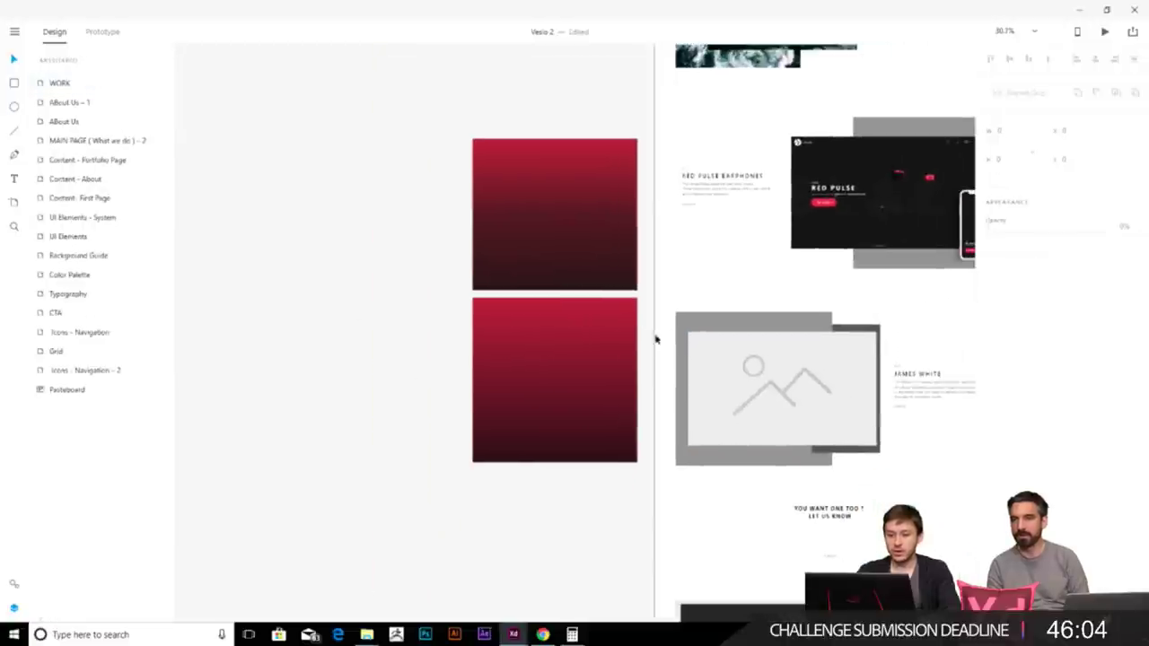
left_click_drag(588, 395, 409, 229)
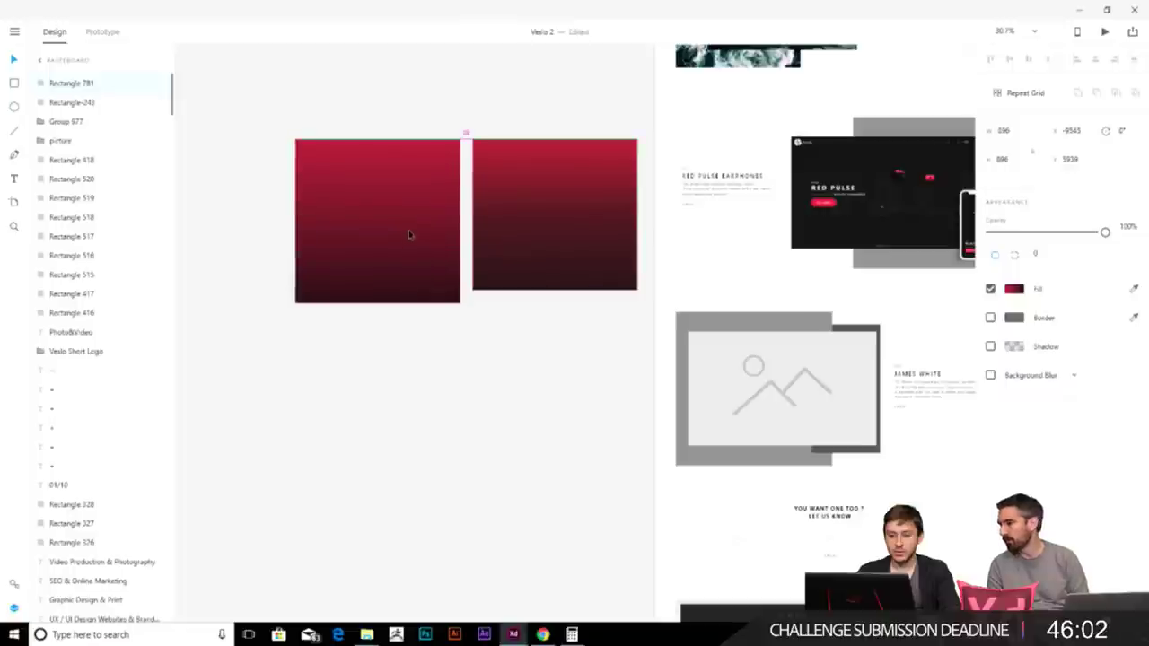
left_click(1012, 289)
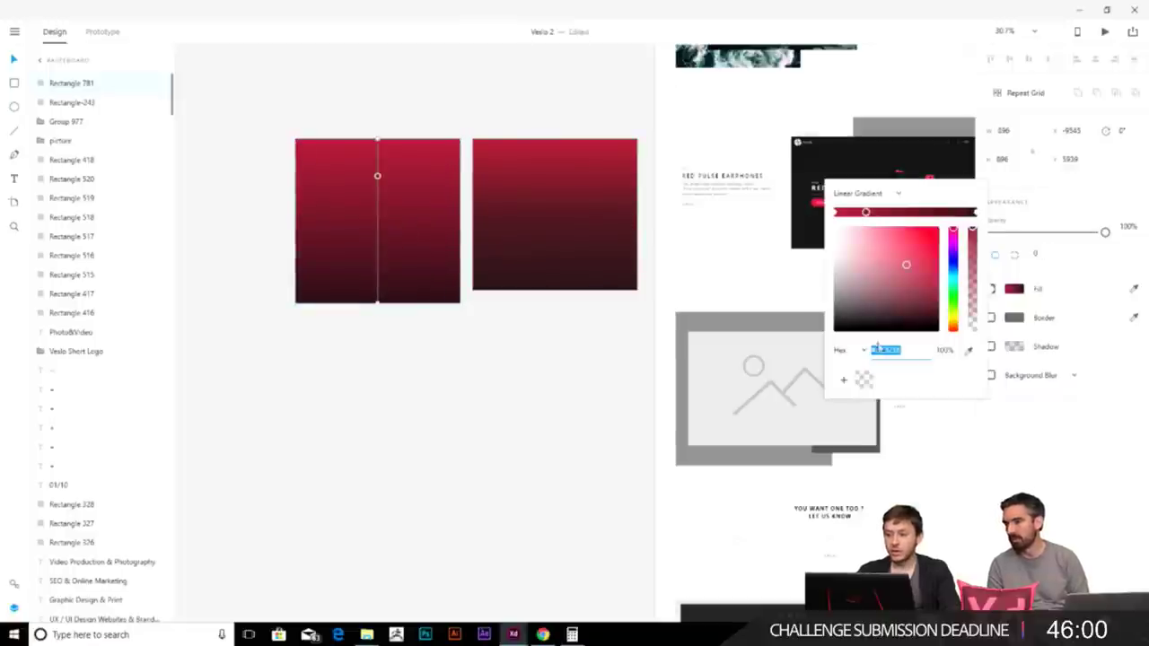
left_click(906, 211)
left_click(933, 211)
left_click(954, 211)
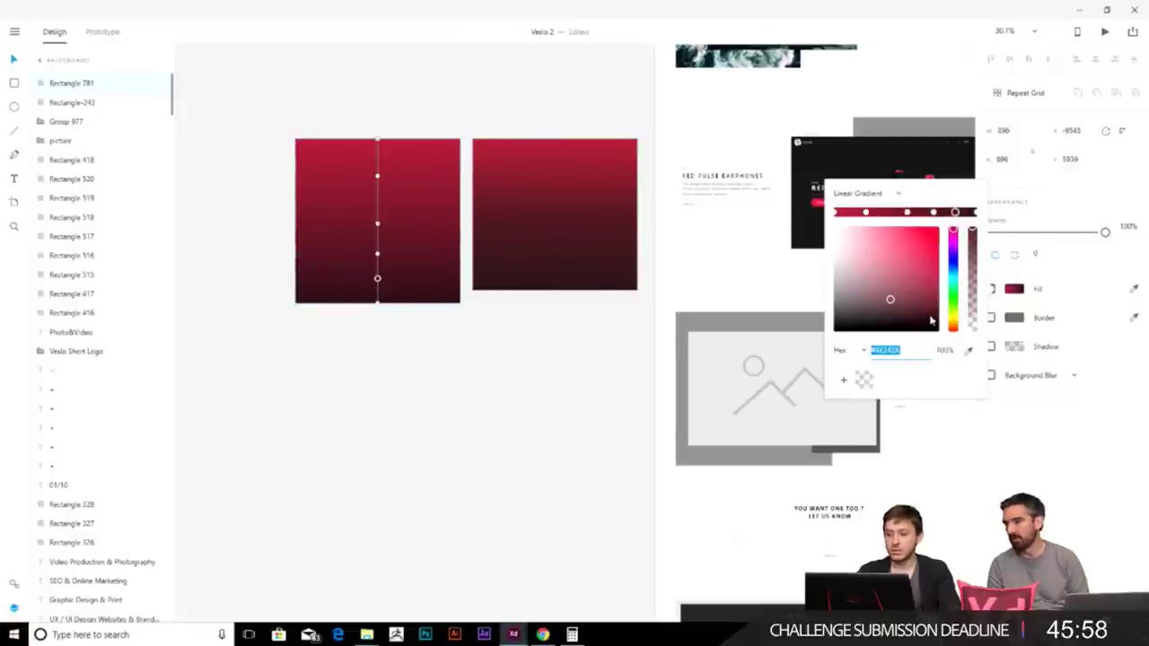
left_click(877, 211)
left_click_drag(877, 212, 862, 270)
left_click(900, 211)
left_click(950, 269)
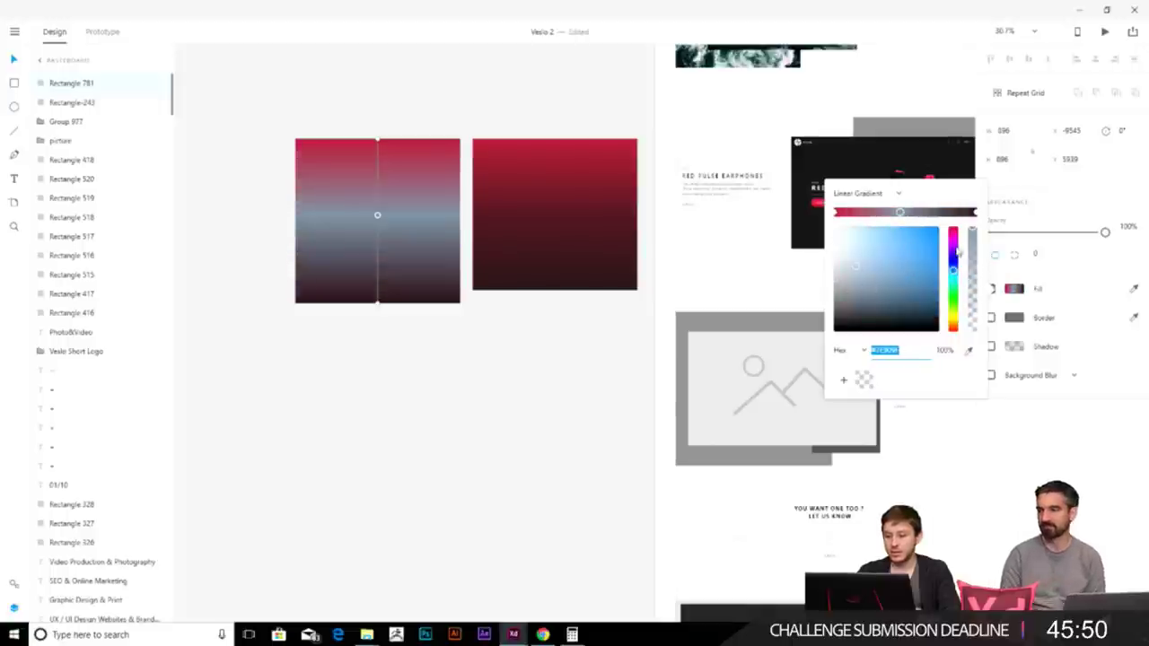
left_click_drag(953, 252, 953, 231)
left_click_drag(861, 265, 917, 250)
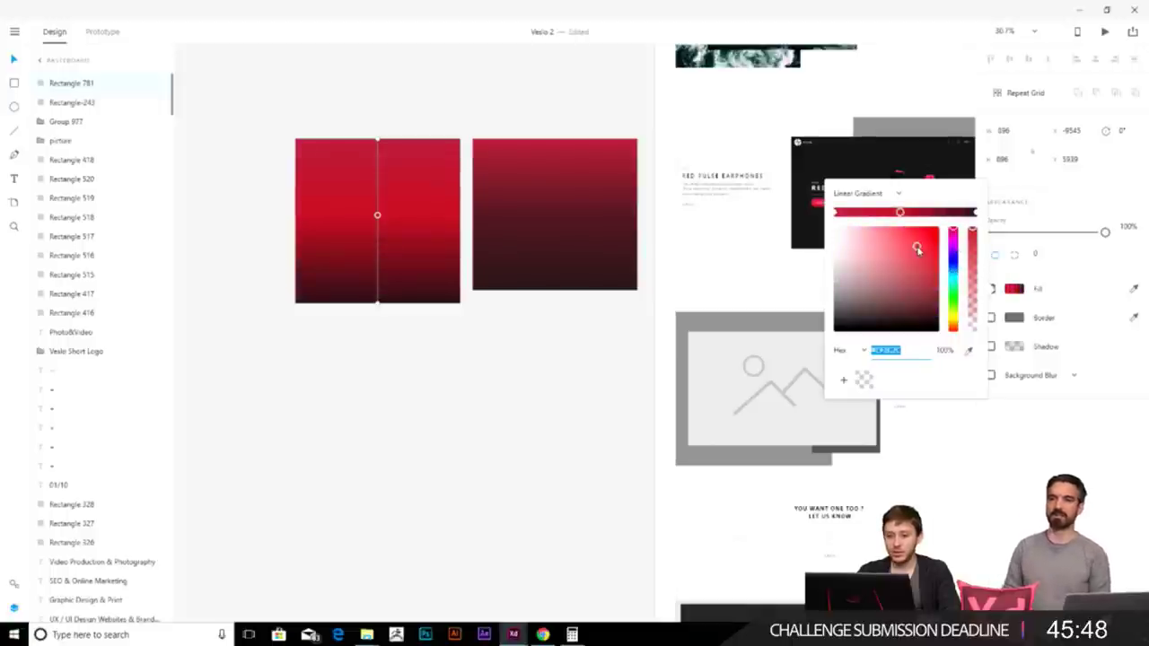
left_click(523, 372)
key("ctrl+z")
key("ctrl+z")
key("ctrl+z")
key("ctrl+z")
left_click(488, 389)
scroll(487, 200, "up", 5)
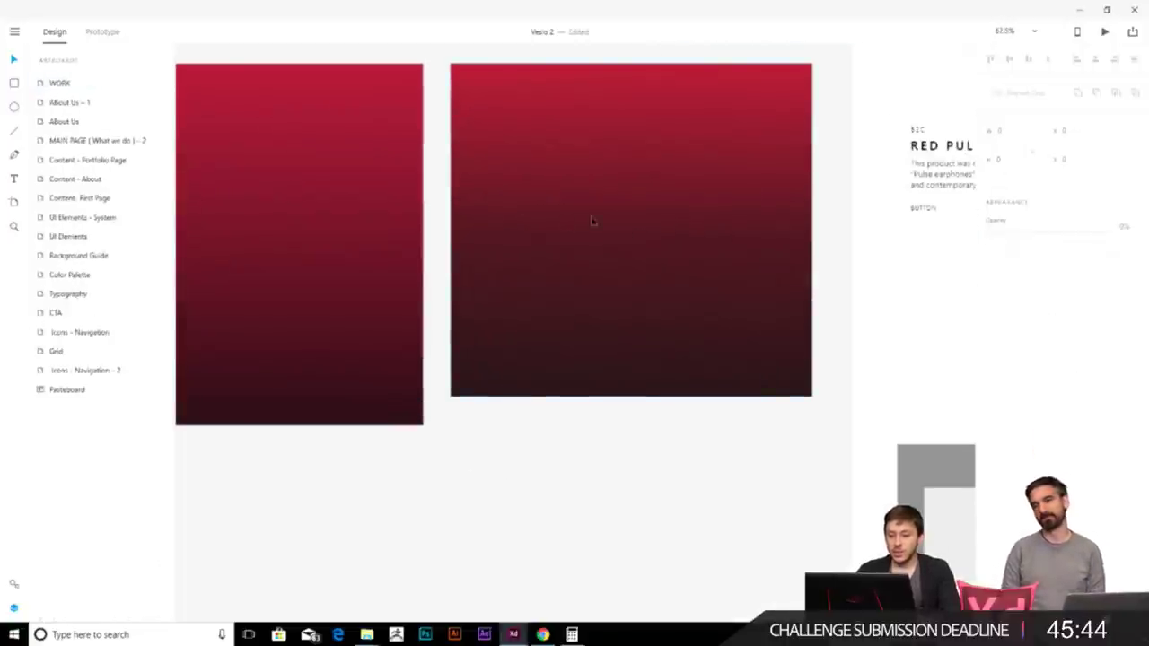
scroll(531, 288, "down", 3)
scroll(525, 287, "up", 5)
scroll(521, 285, "down", 5)
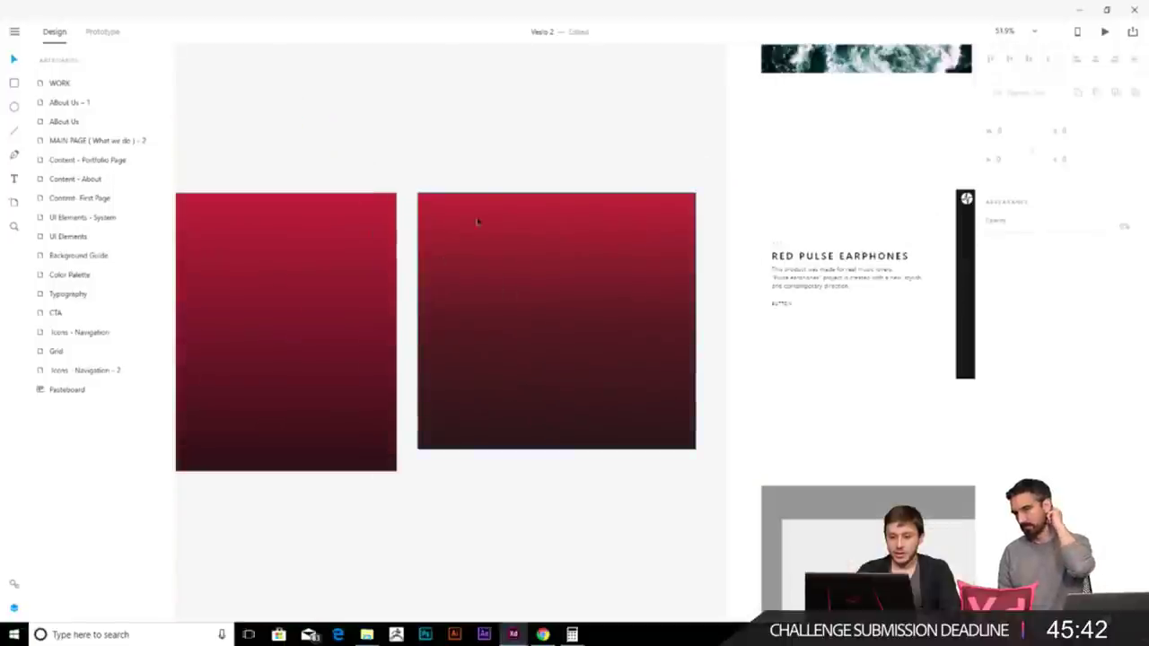
scroll(461, 249, "left", 3)
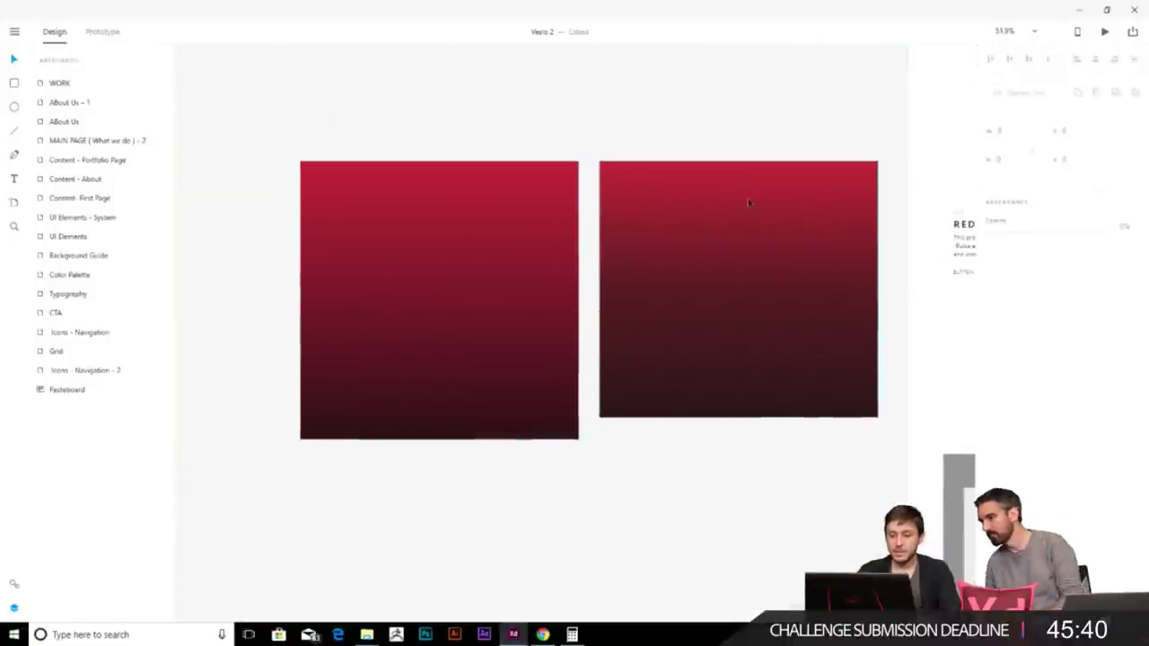
scroll(781, 278, "up", 3)
scroll(422, 404, "down", 6)
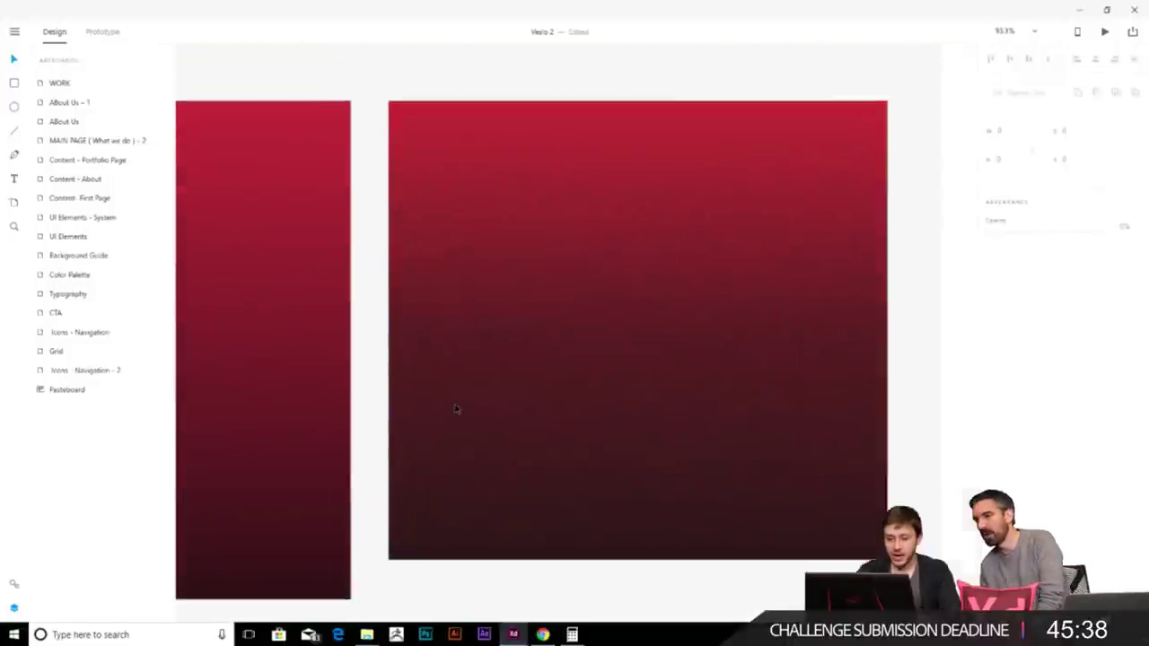
scroll(470, 379, "down", 1)
left_click(451, 319)
left_click(458, 440)
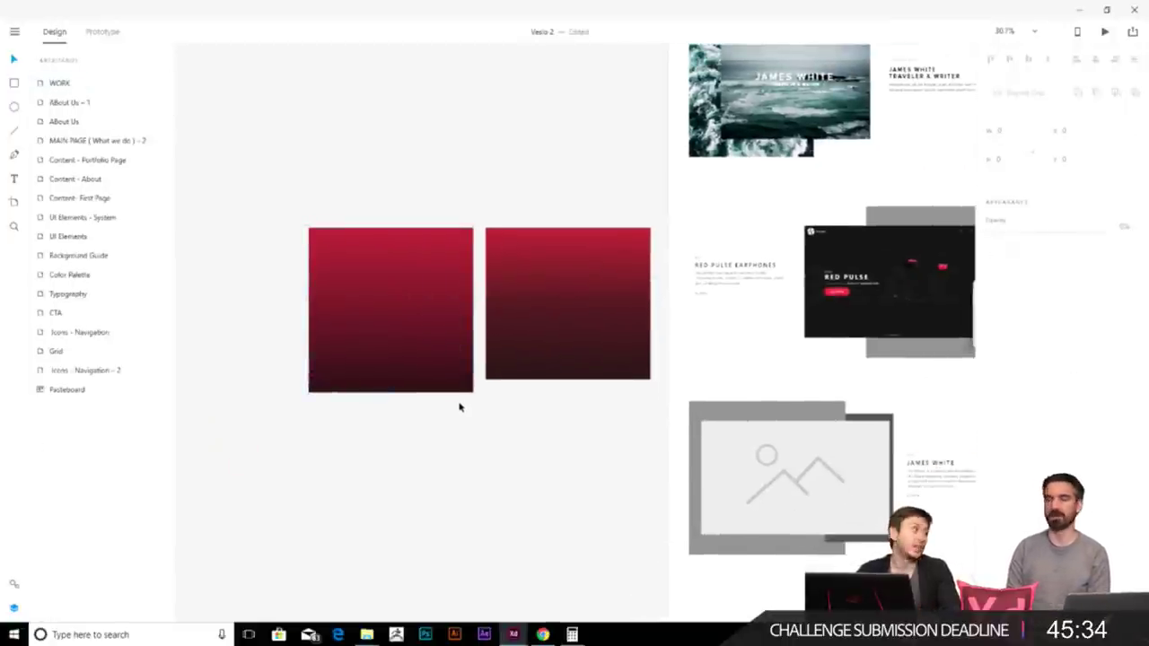
scroll(390, 422, "up", 2)
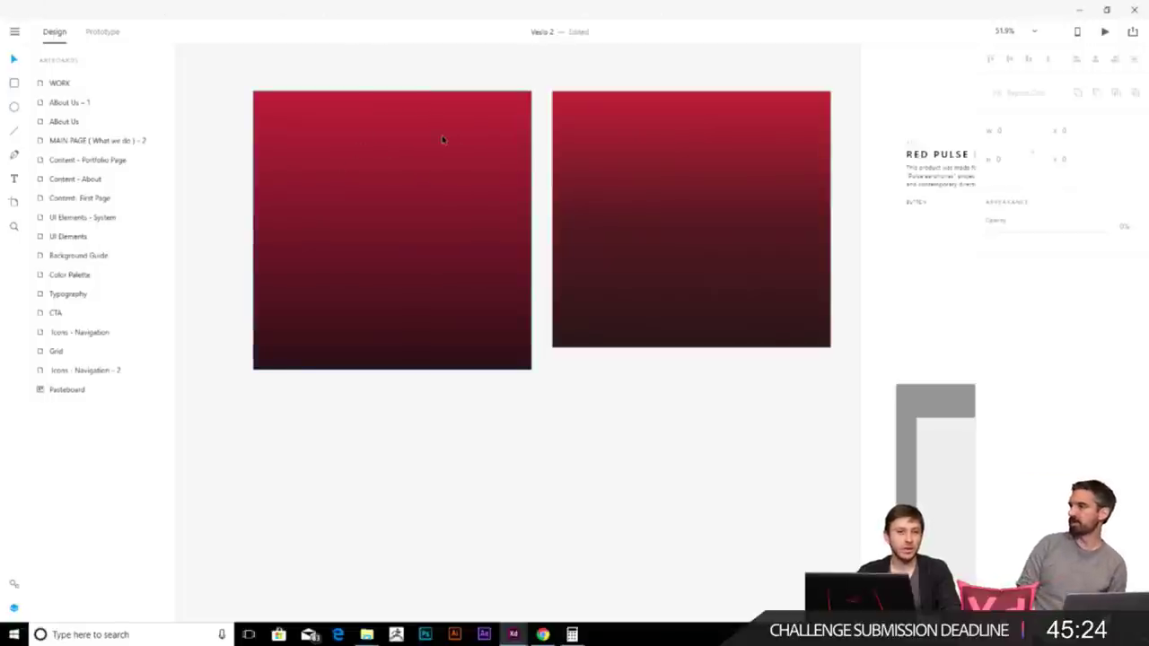
- Move the red gradient rectangle onto the Red Pulse mockup, then remove it again
left_click(654, 349)
scroll(495, 374, "down", 6)
left_click_drag(479, 455, 379, 459)
left_click_drag(338, 339, 754, 360)
scroll(700, 363, "up", 3)
key("ctrl+z")
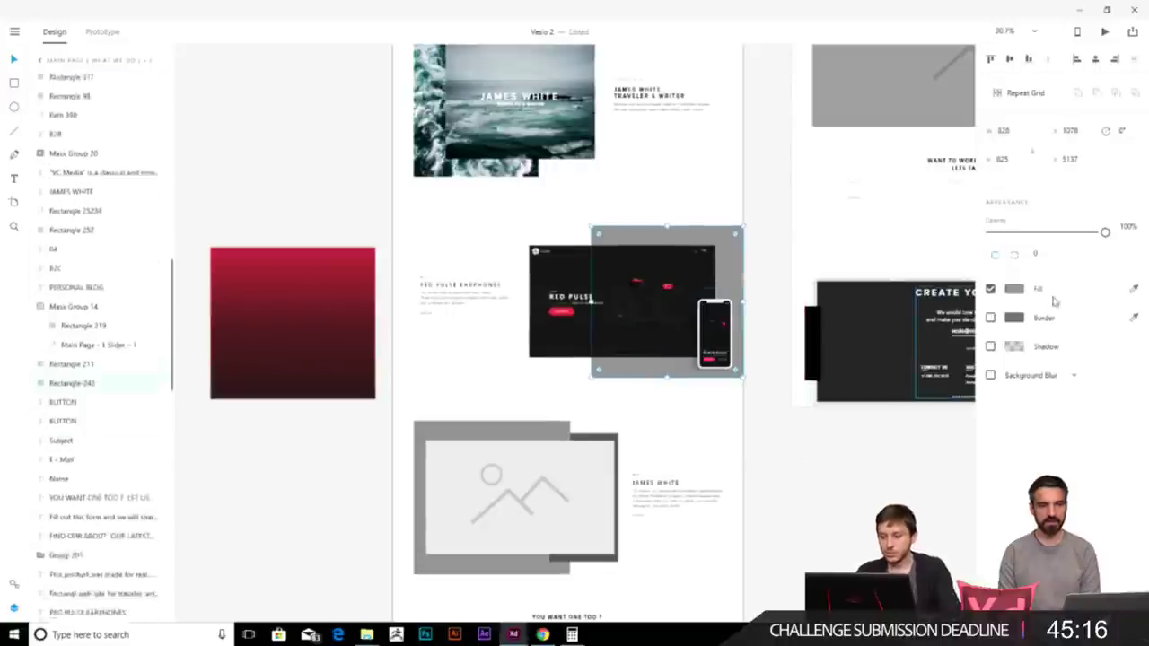
- Make the grey panel a linear gradient sampled from the rectangle's dark and red tones
left_click(1014, 288)
left_click(868, 204)
left_click(862, 249)
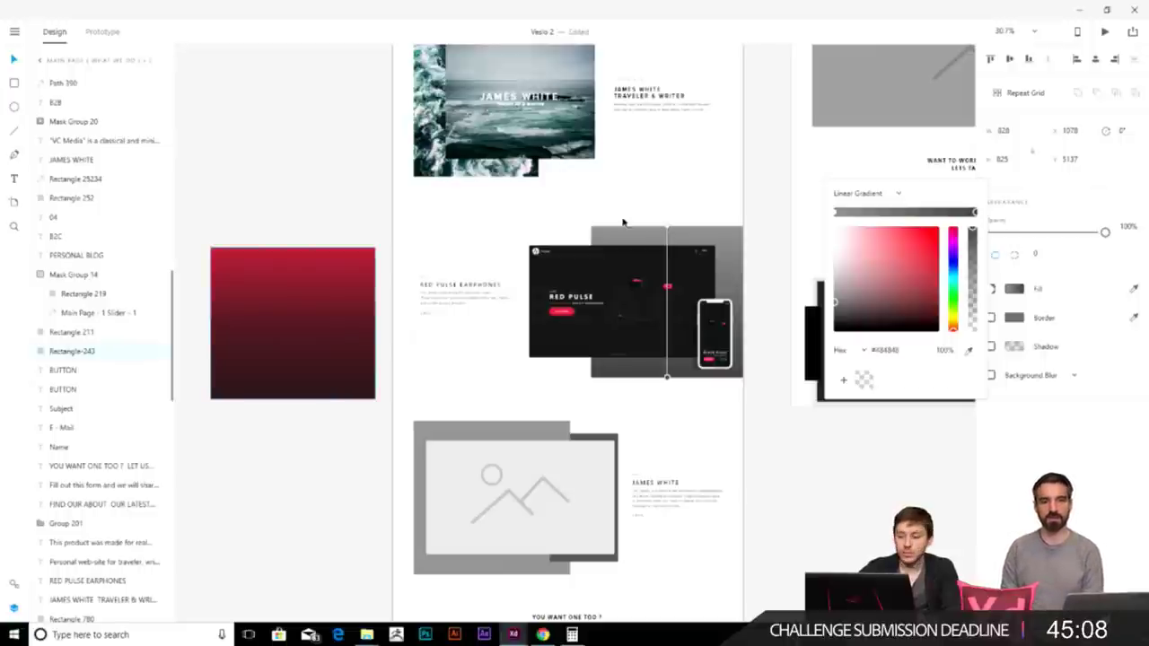
left_click(968, 351)
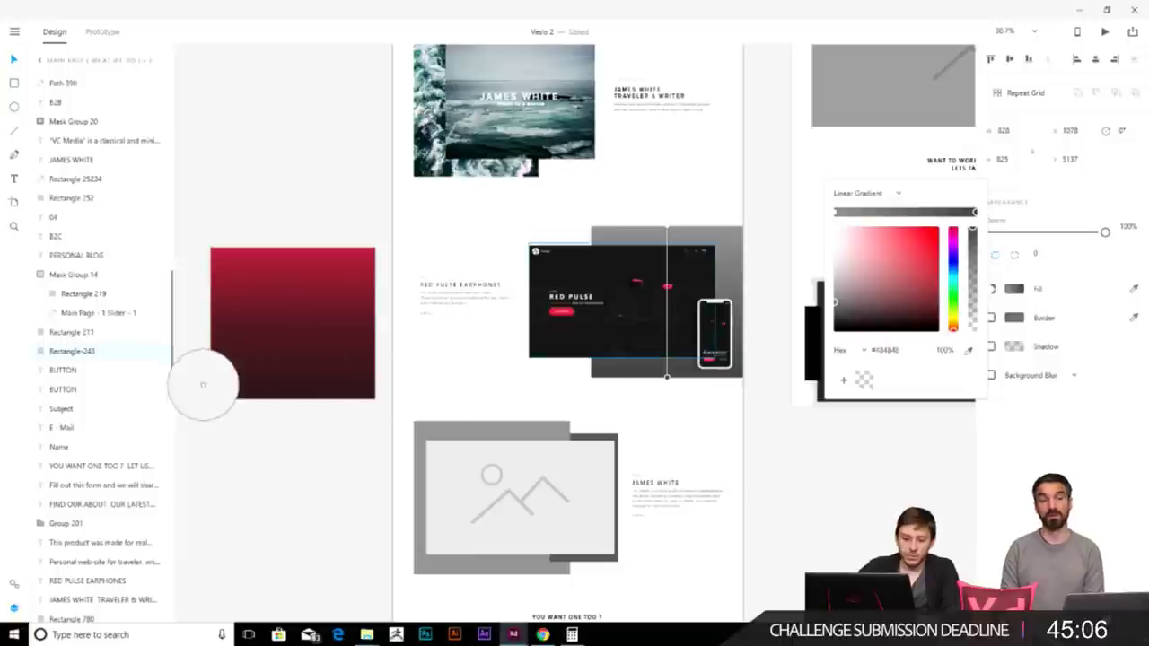
left_click(216, 392)
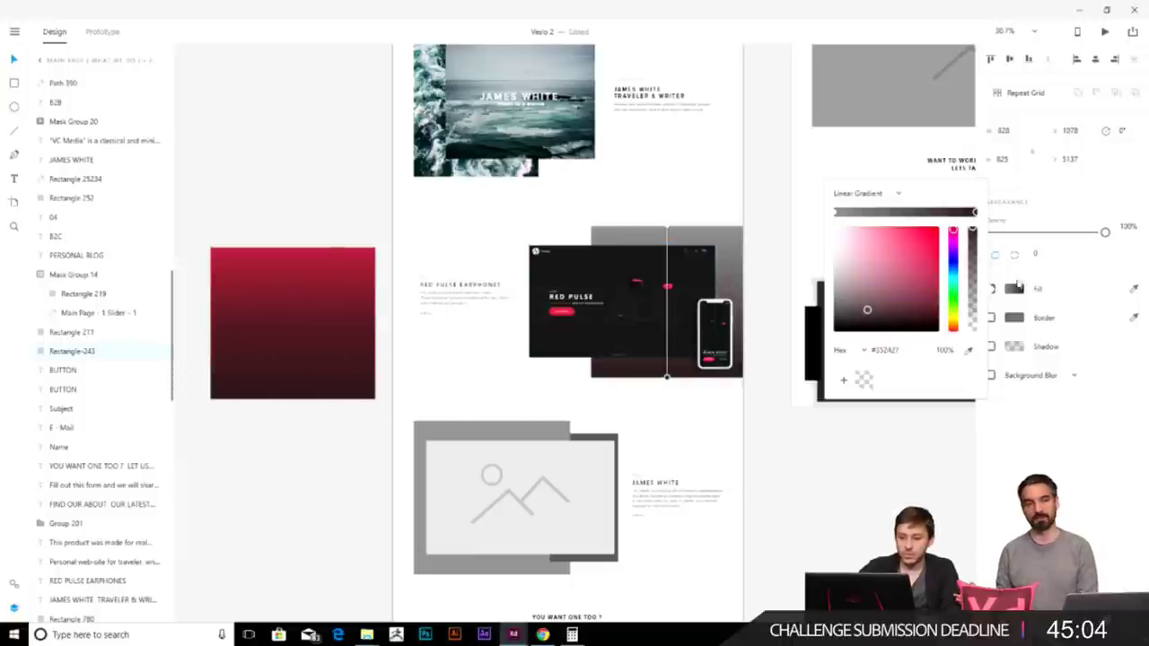
left_click(842, 220)
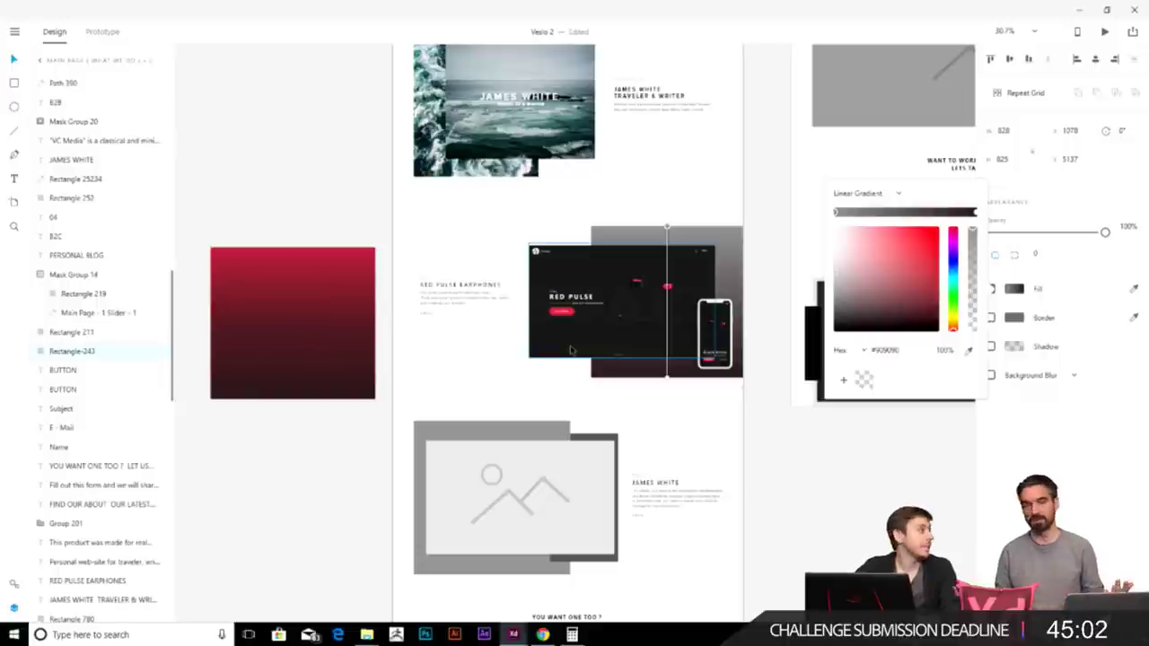
left_click(968, 352)
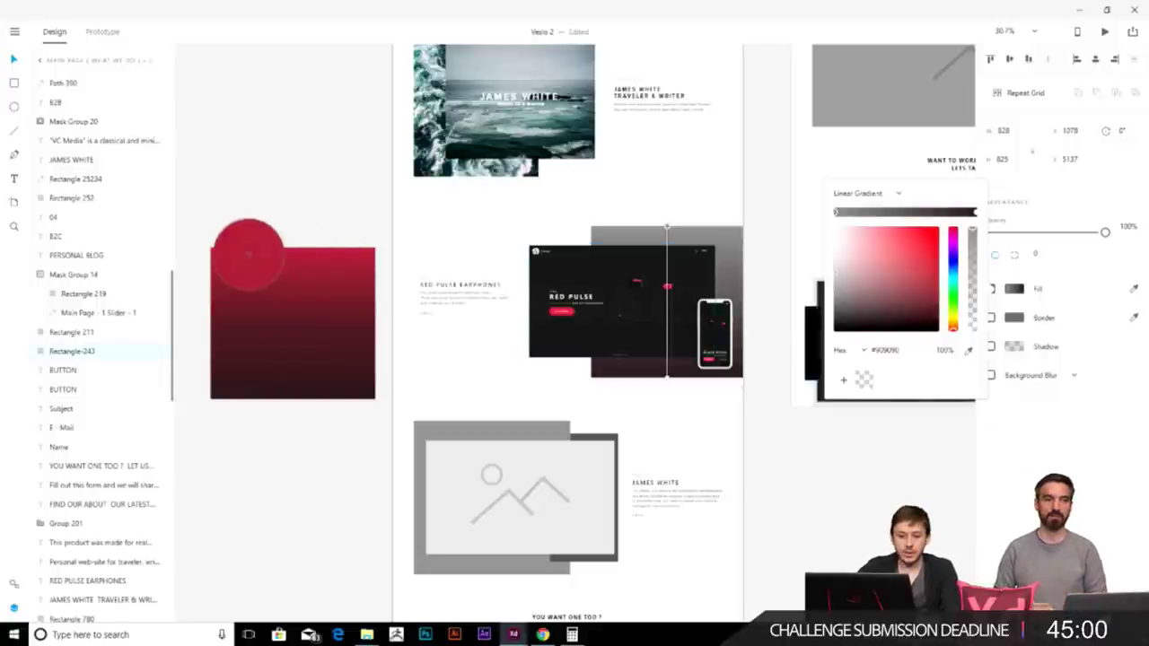
left_click(248, 247)
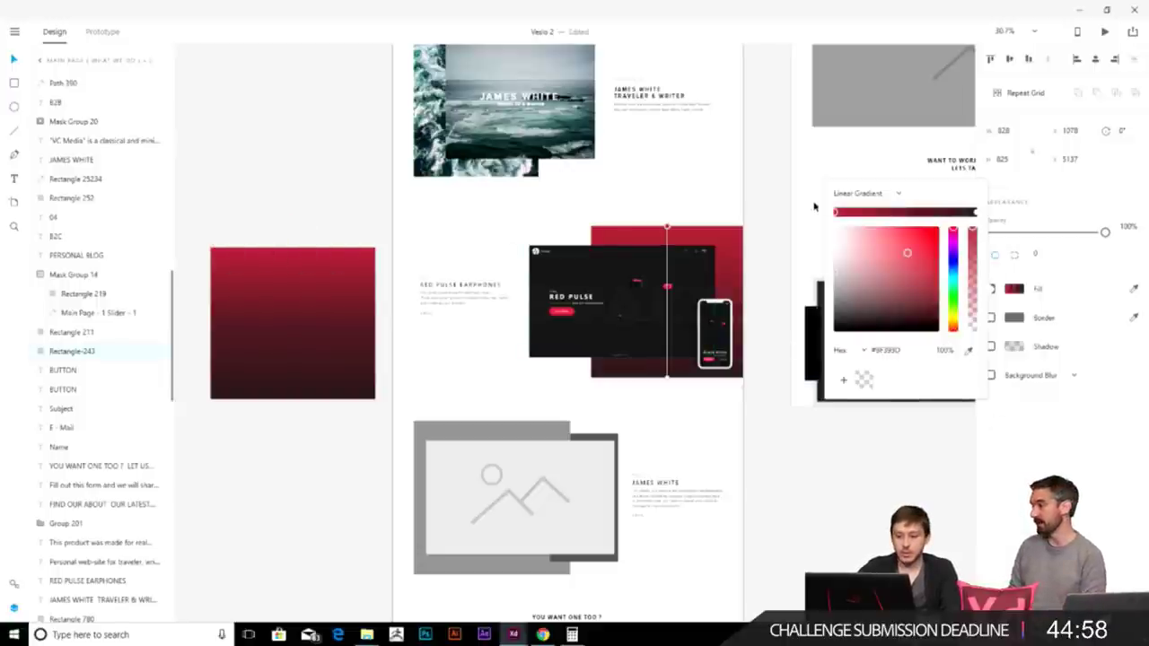
scroll(600, 272, "up", 3)
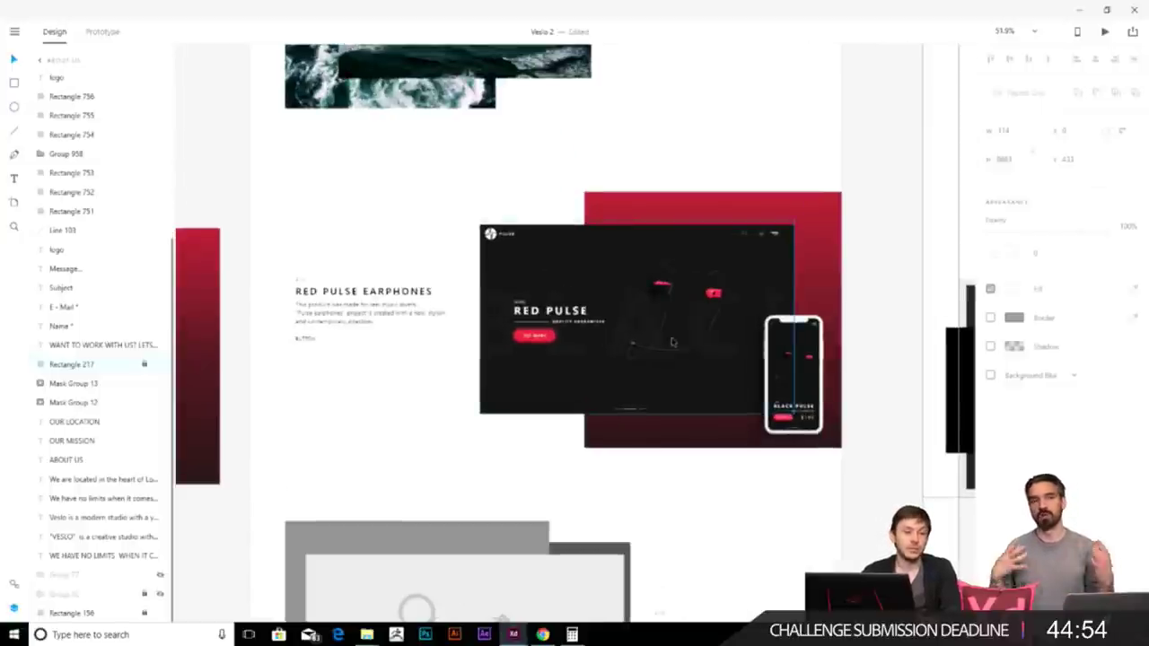
- Select the small button under the WE DO section
scroll(671, 342, "down", 4)
scroll(671, 413, "up", 2)
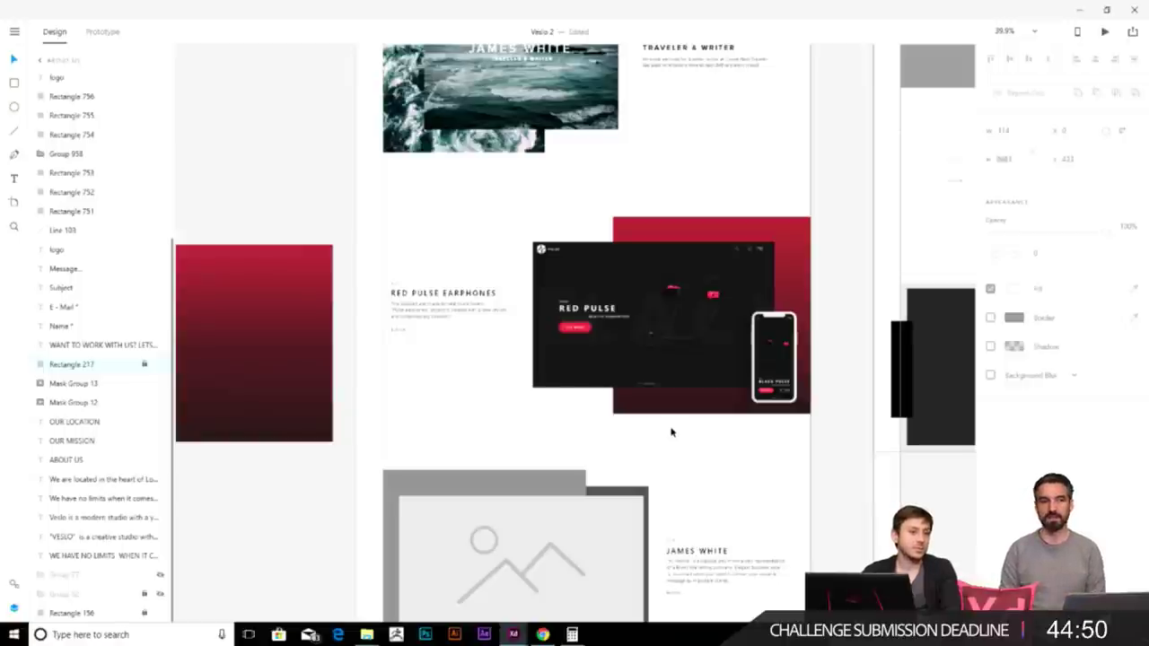
scroll(671, 433, "down", 2)
scroll(556, 449, "down", 2)
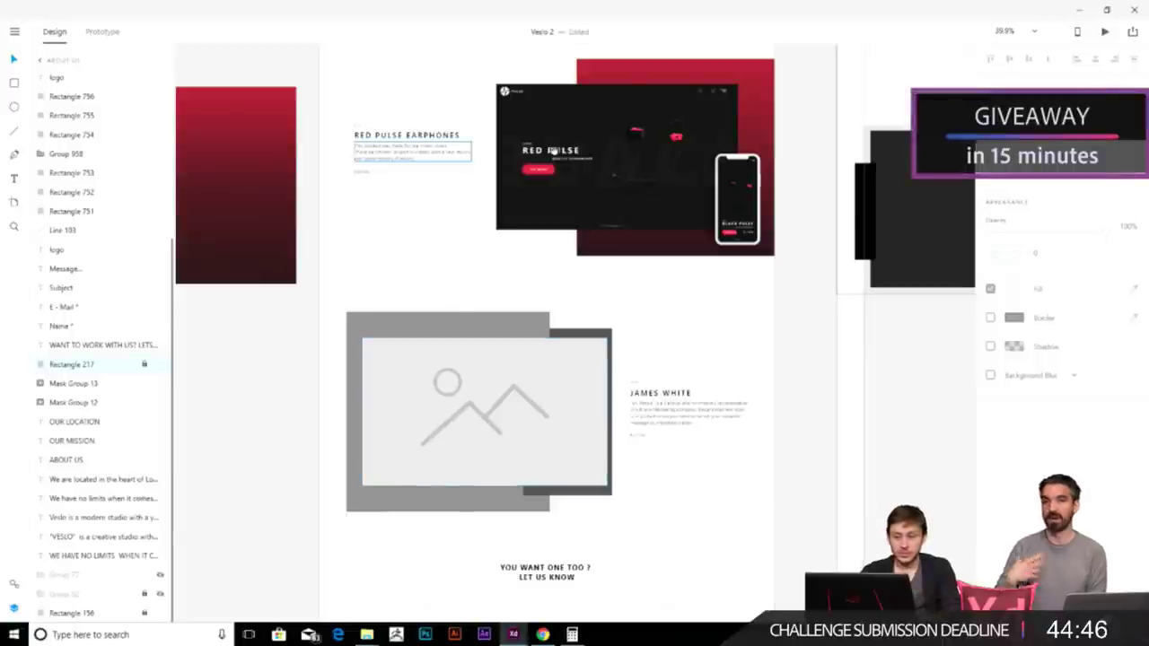
scroll(680, 249, "up", 10)
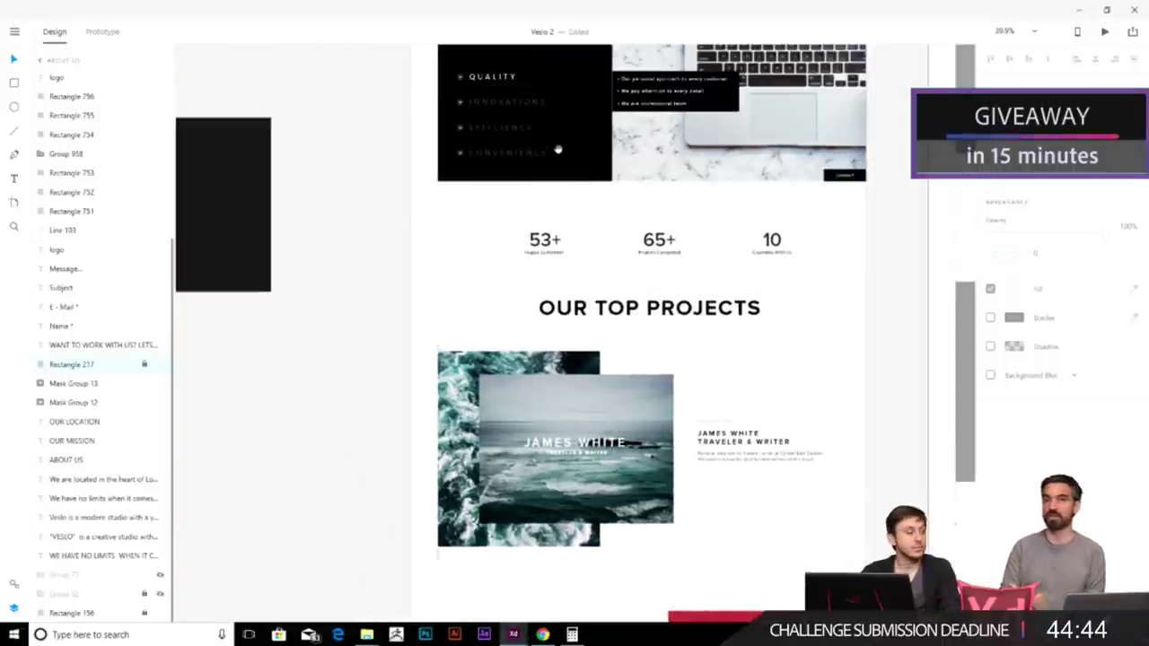
scroll(558, 148, "up", 5)
left_click(453, 217)
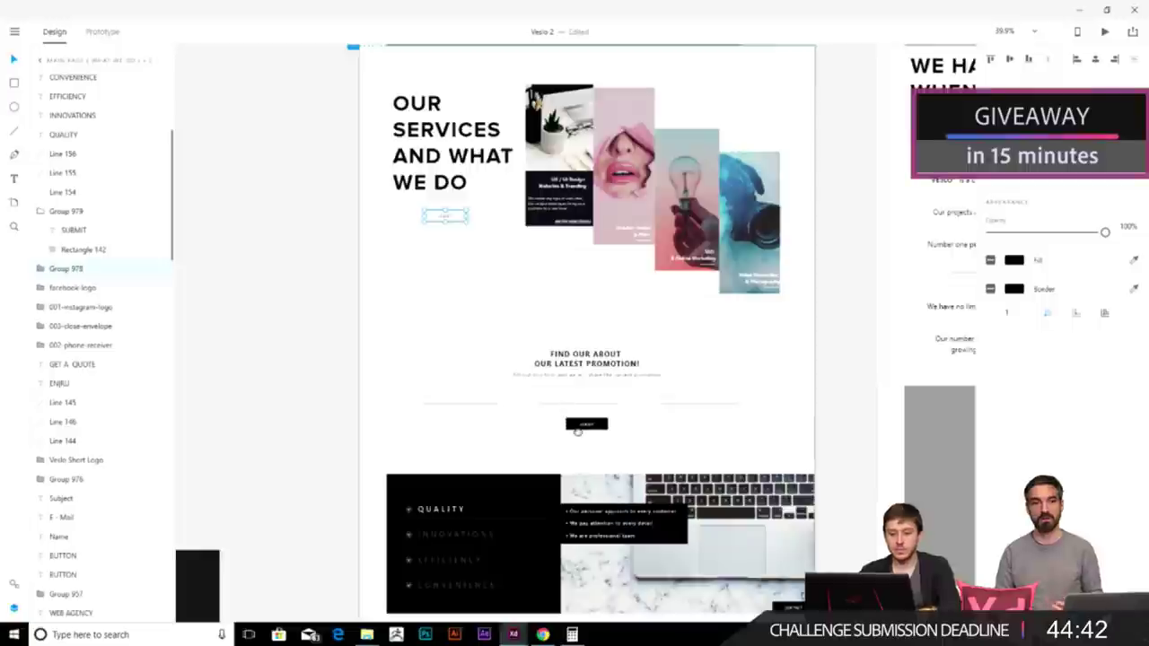
scroll(583, 482, "down", 5)
scroll(602, 372, "up", 4)
key("ctrl+v")
left_click_drag(472, 333, 521, 346)
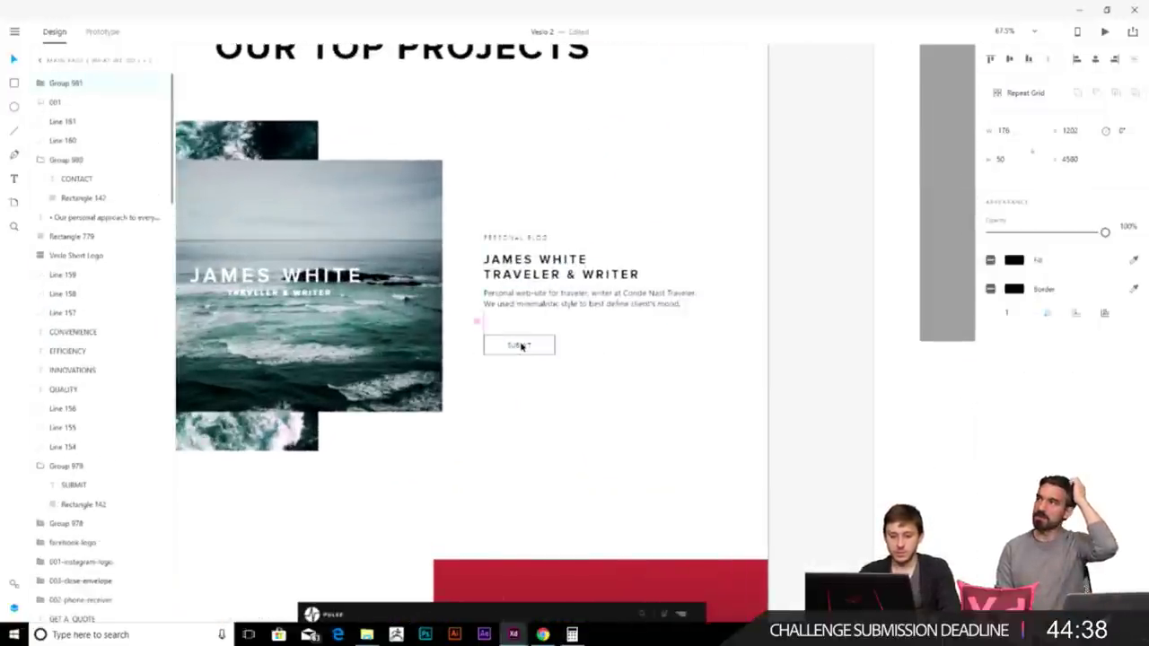
double_click(521, 346)
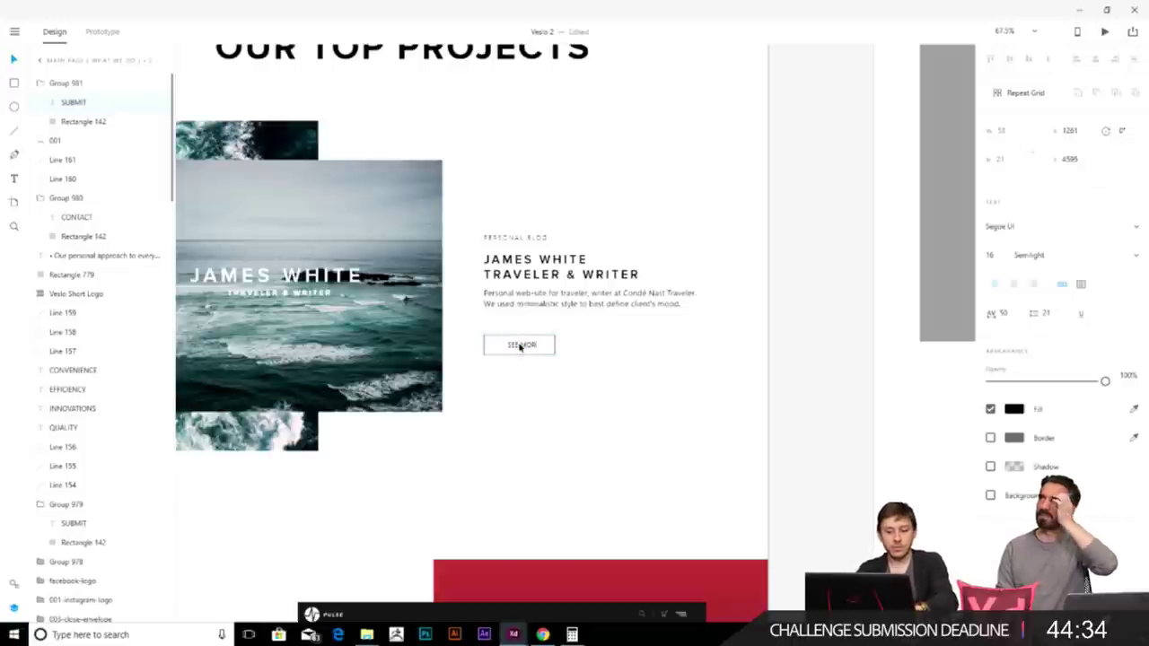
key("Escape")
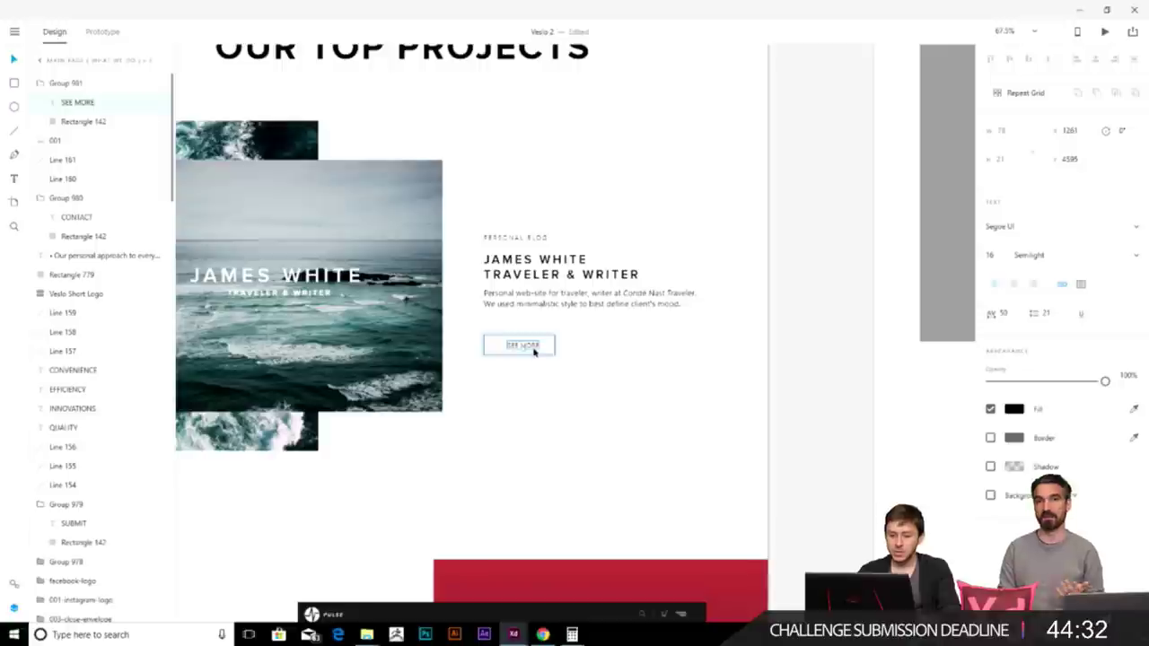
- Select the SEE MORE button under the Red Pulse description
left_click(538, 436)
scroll(589, 377, "down", 4)
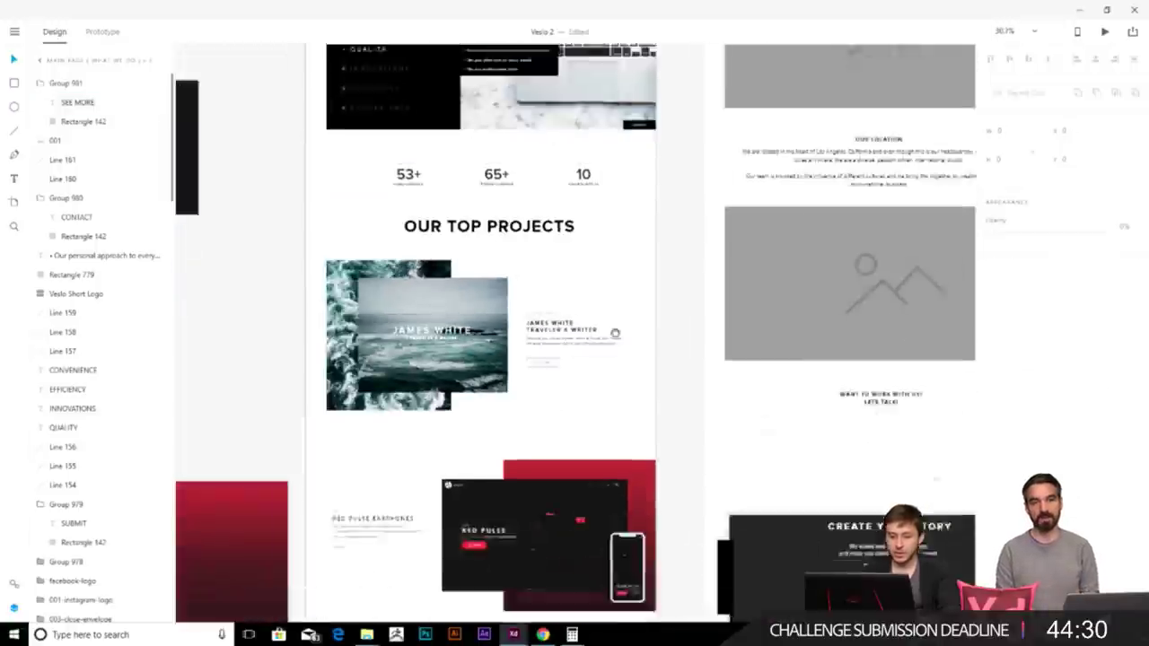
left_click(639, 216)
left_click(433, 406)
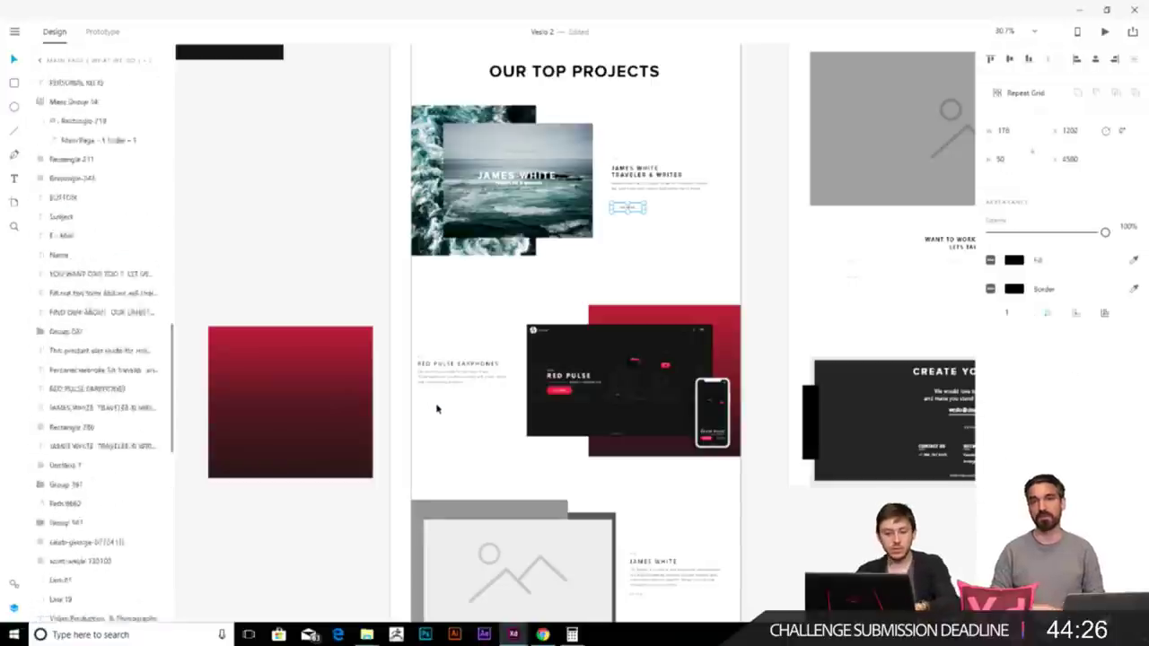
scroll(439, 408, "up", 3)
left_click(438, 378)
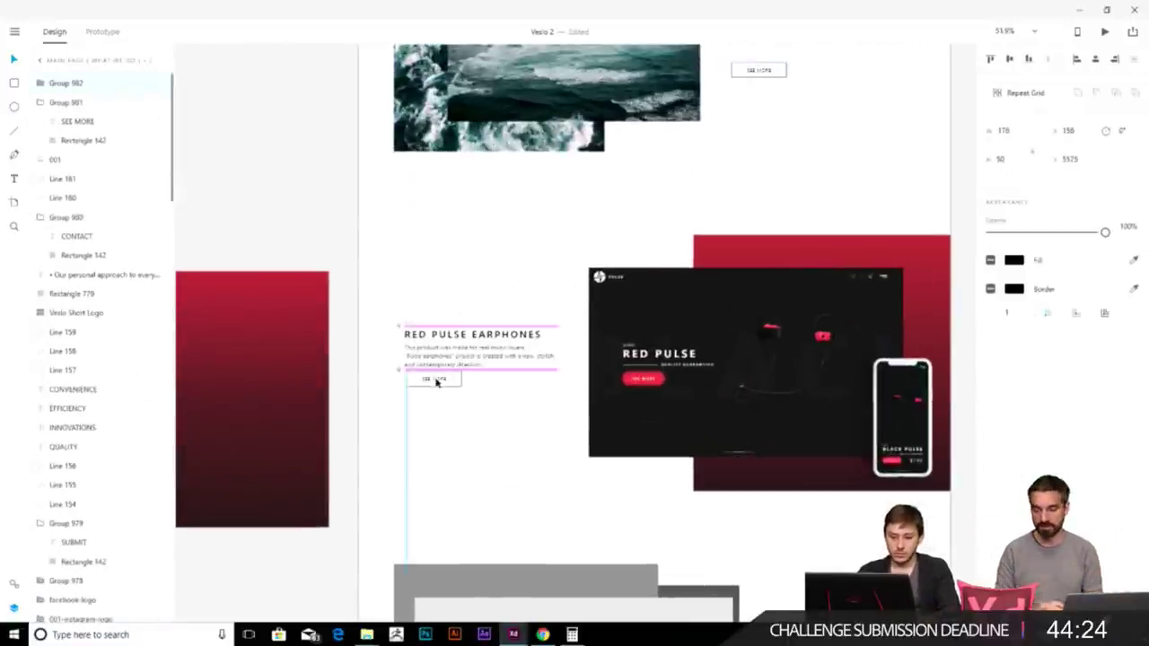
left_click(435, 386)
left_click(484, 437)
scroll(560, 361, "up", 3)
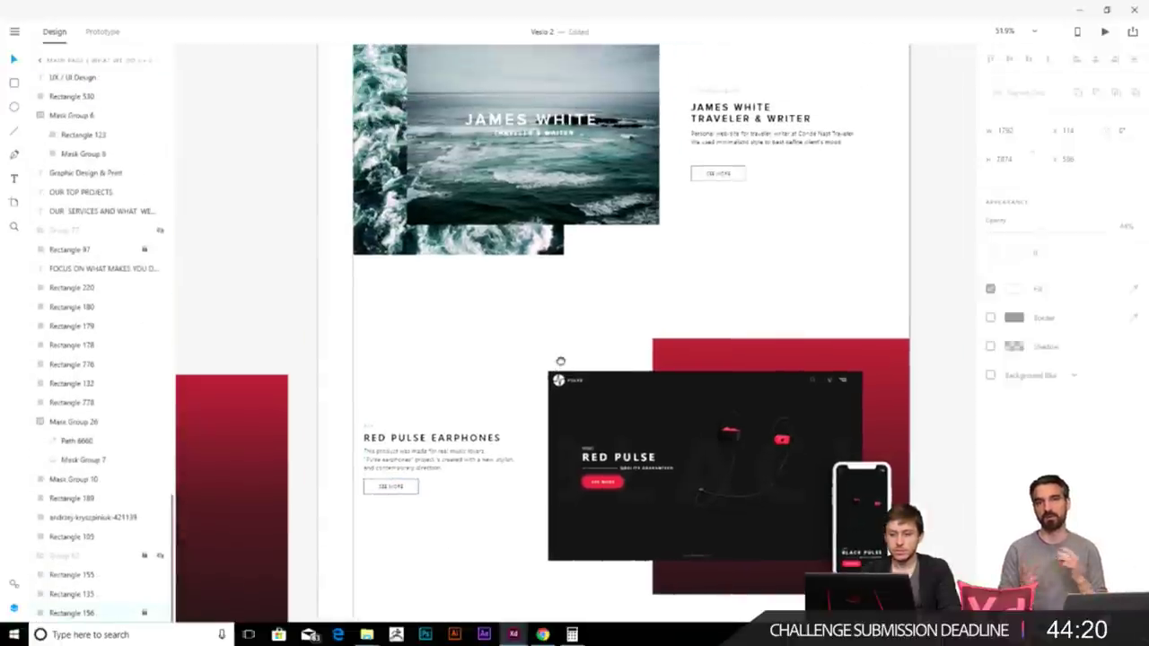
- Shift the Red Pulse SEE MORE button slightly lower and select the James White image placeholder
left_click_drag(397, 489, 397, 498)
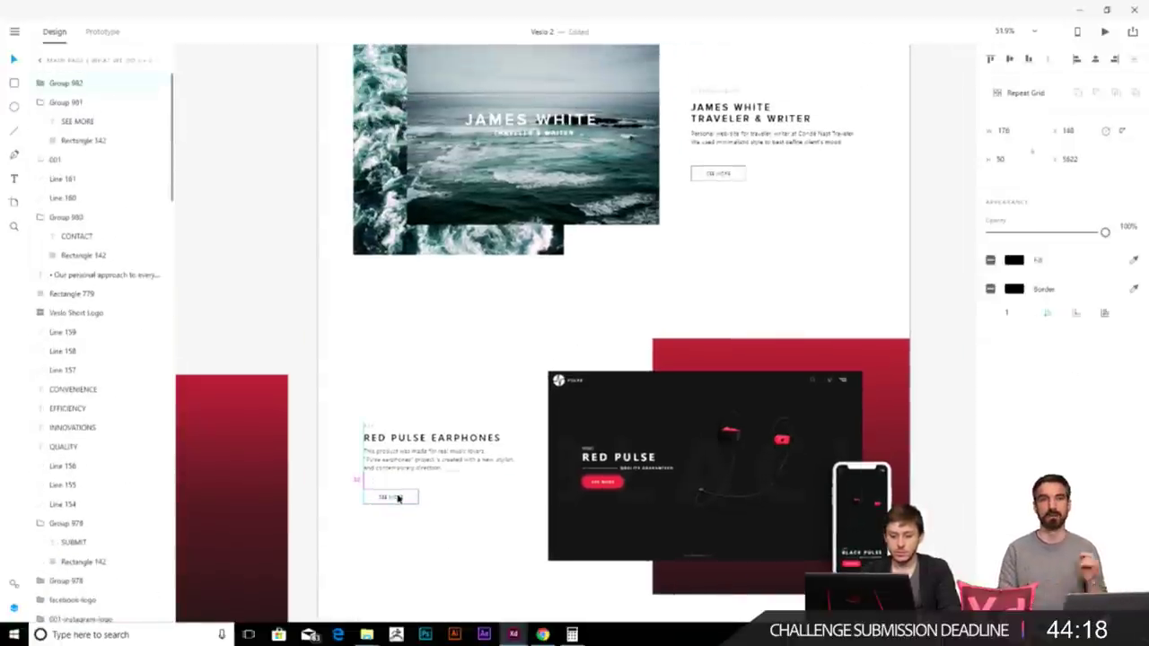
left_click(736, 275)
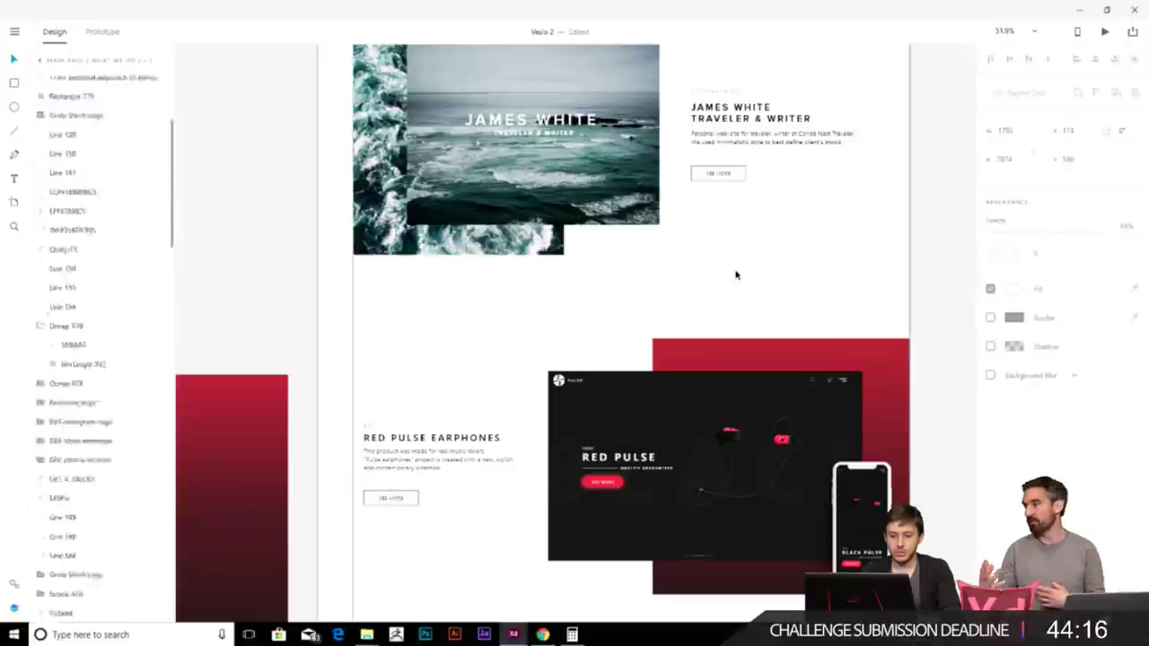
scroll(710, 354, "down", 3)
scroll(710, 353, "down", 8)
left_click(519, 329)
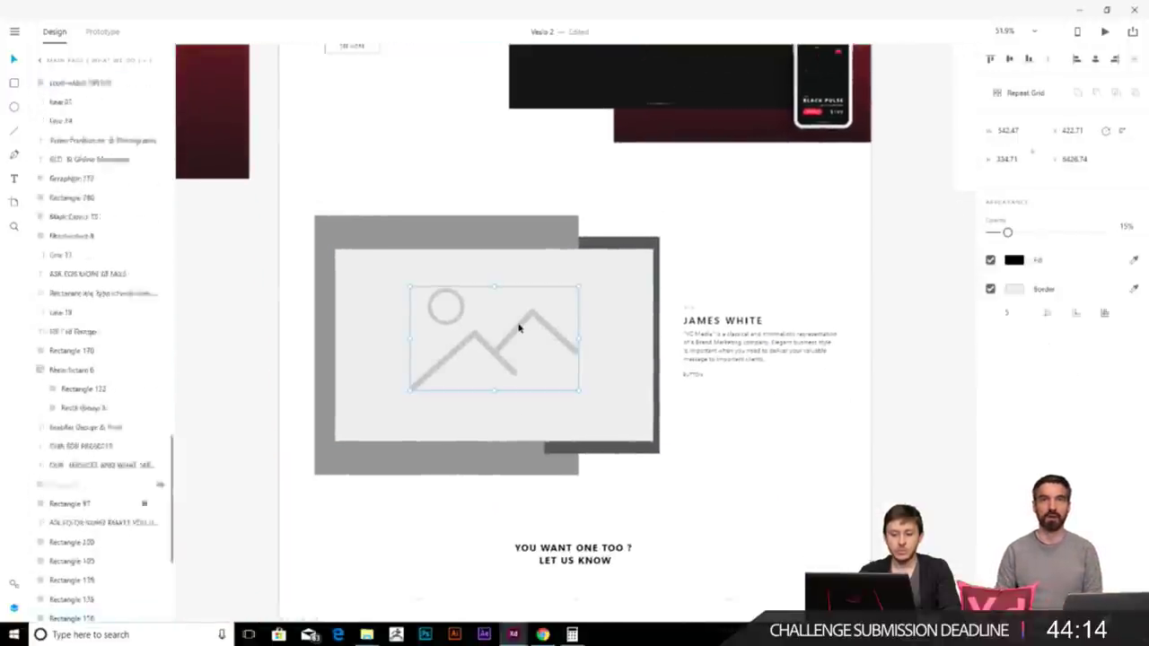
- Delete the image placeholder and move the grey palette swatch copy beside the page
key("Delete")
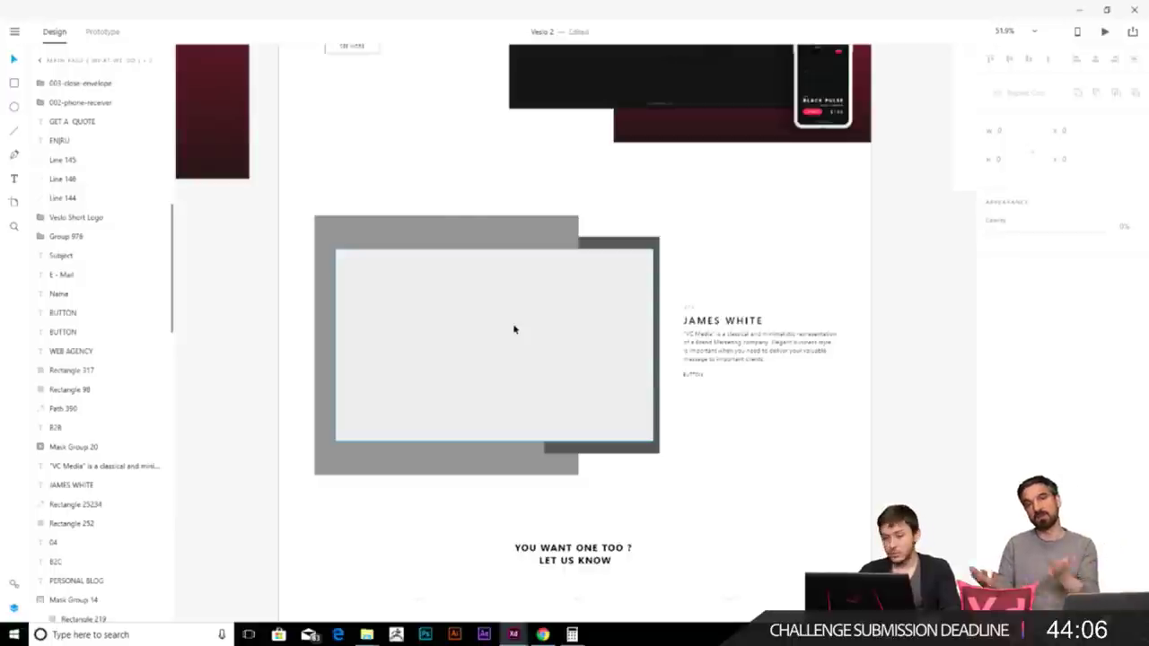
scroll(514, 330, "down", 5)
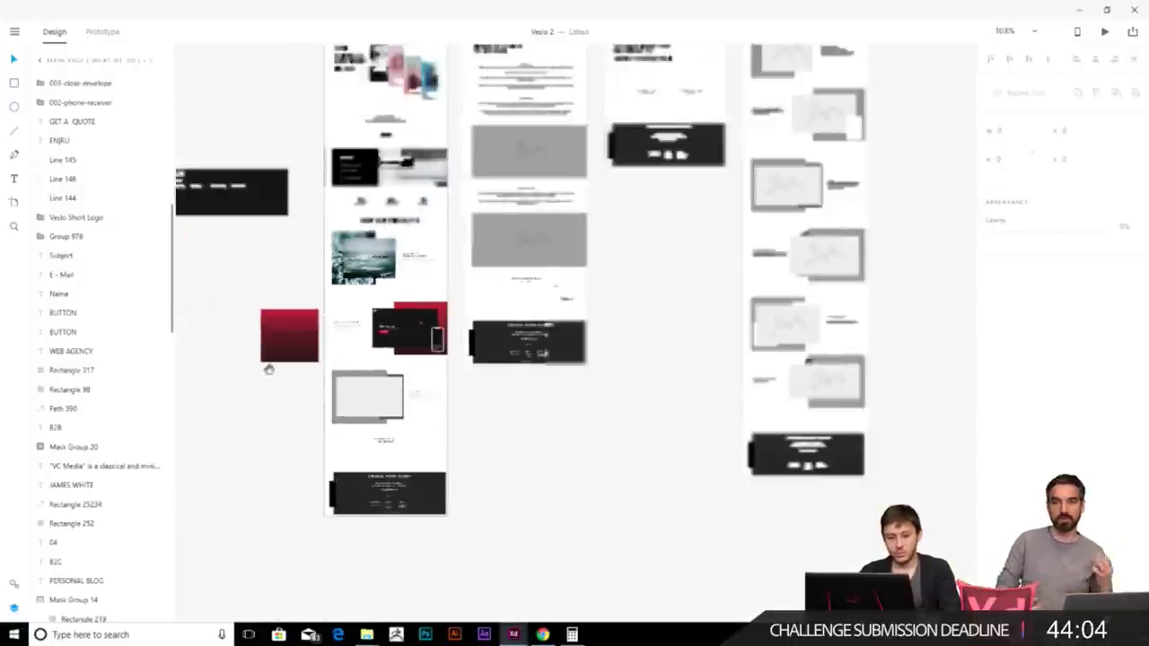
scroll(288, 384, "left", 5)
scroll(341, 220, "left", 4)
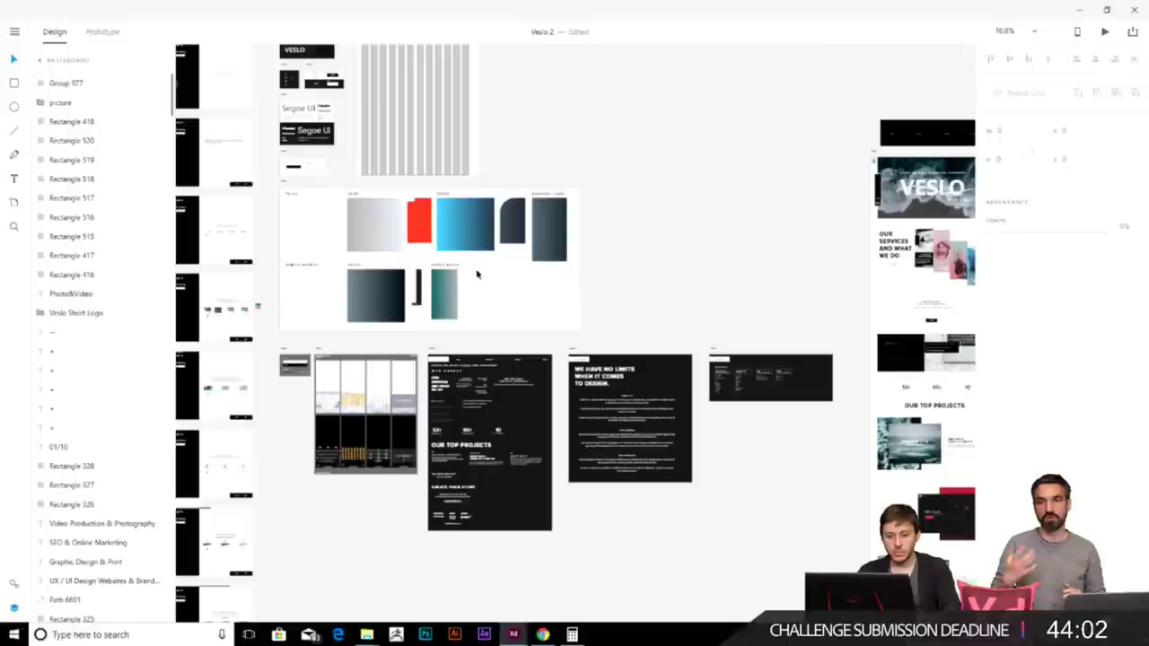
scroll(403, 225, "up", 5)
scroll(402, 226, "down", 4)
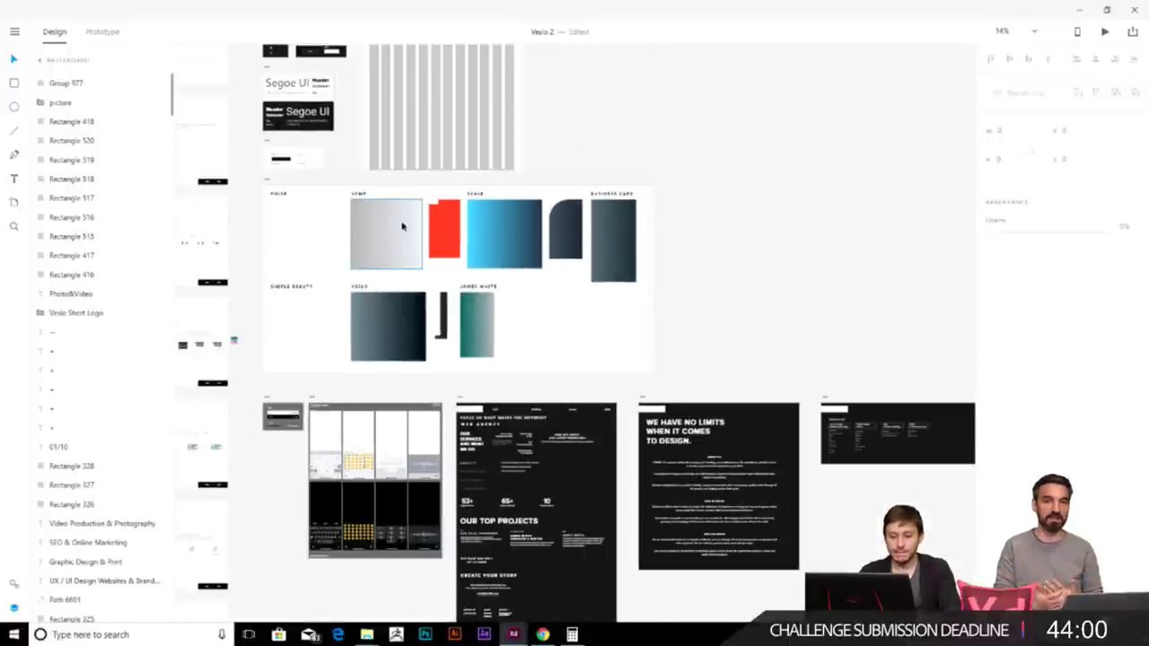
scroll(359, 198, "right", 3)
scroll(359, 198, "down", 2)
left_click_drag(269, 149, 817, 489)
- Change the grey rectangle behind the third project to a linear gradient fill
left_click_drag(813, 395, 674, 315)
scroll(605, 315, "right", 5)
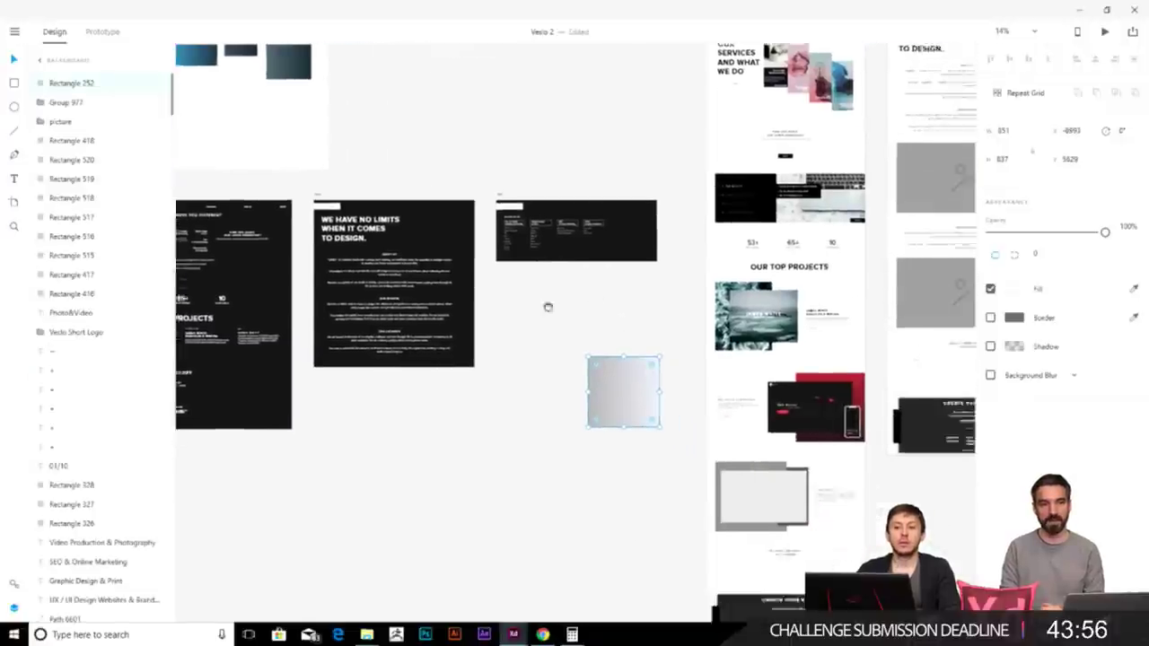
scroll(479, 432, "up", 3)
scroll(479, 431, "up", 2)
left_click(538, 394)
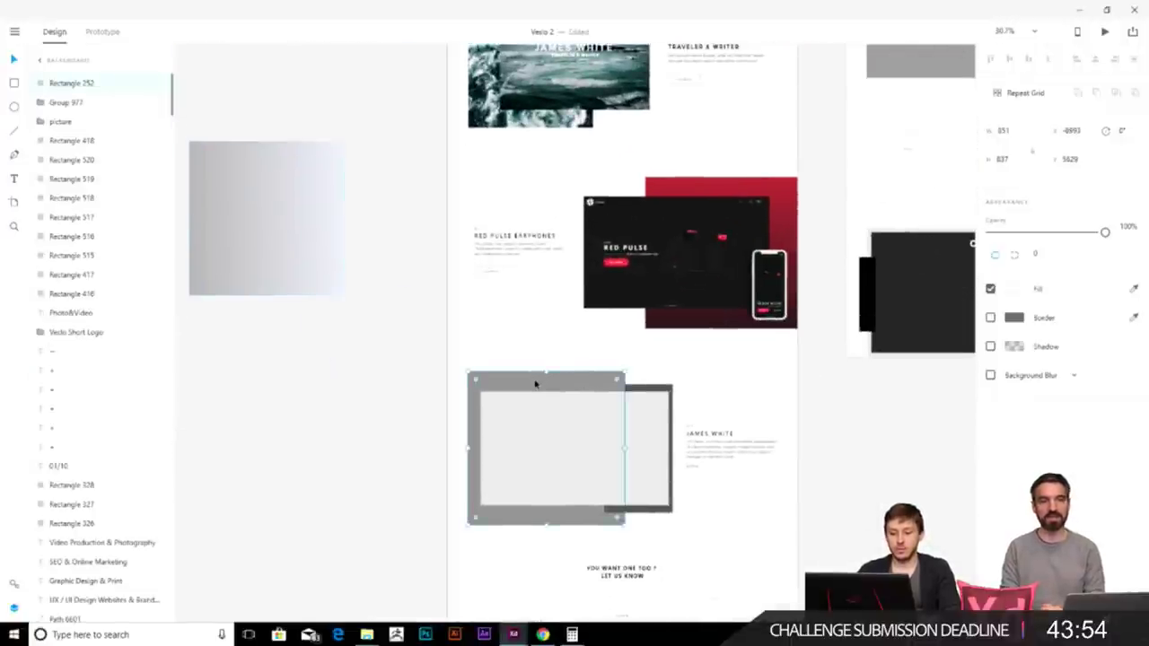
scroll(508, 336, "left", 3)
left_click(1013, 288)
left_click(857, 193)
left_click(857, 223)
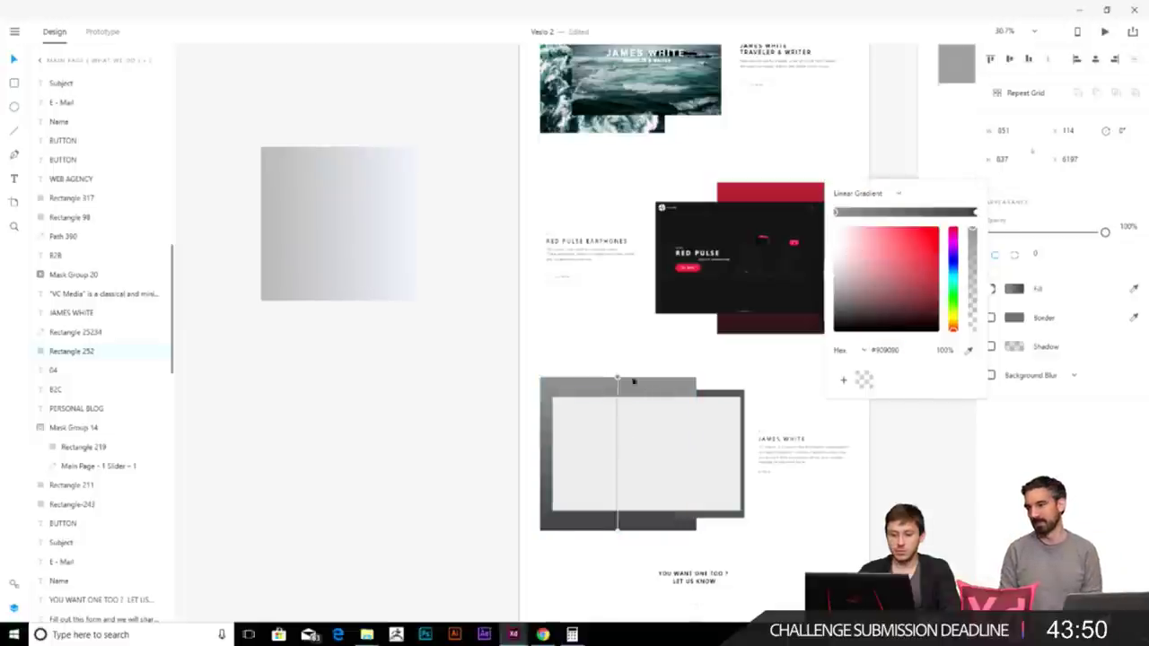
- Turn the third project's backing gradient so it runs horizontally
left_click_drag(618, 530, 540, 461)
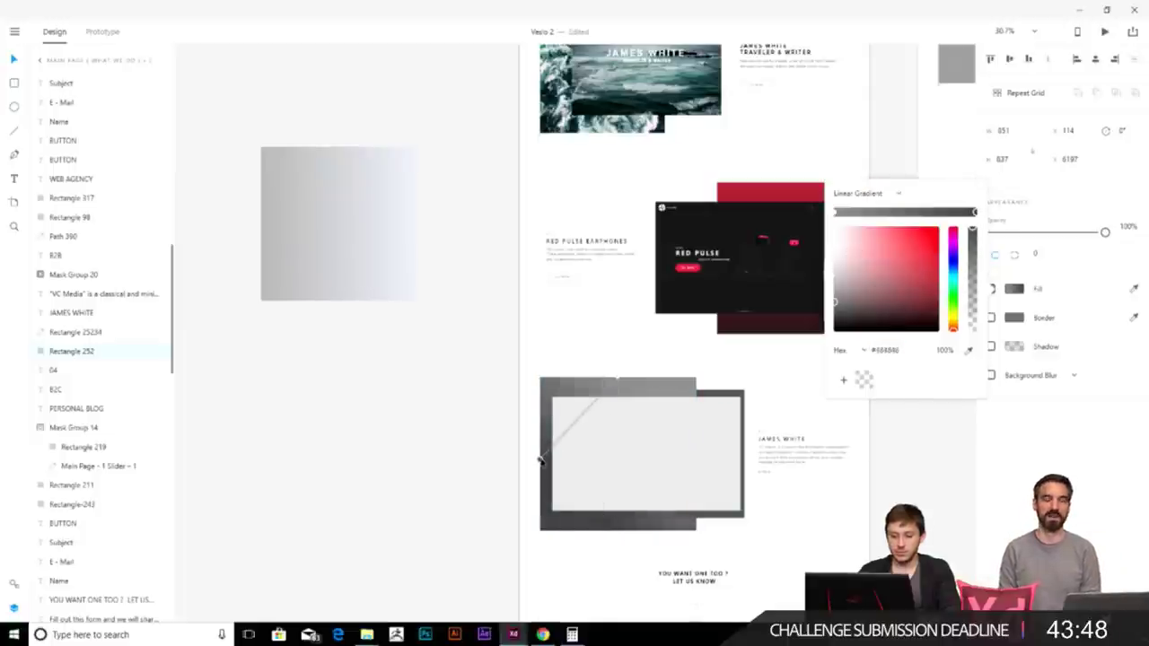
left_click_drag(617, 377, 699, 460)
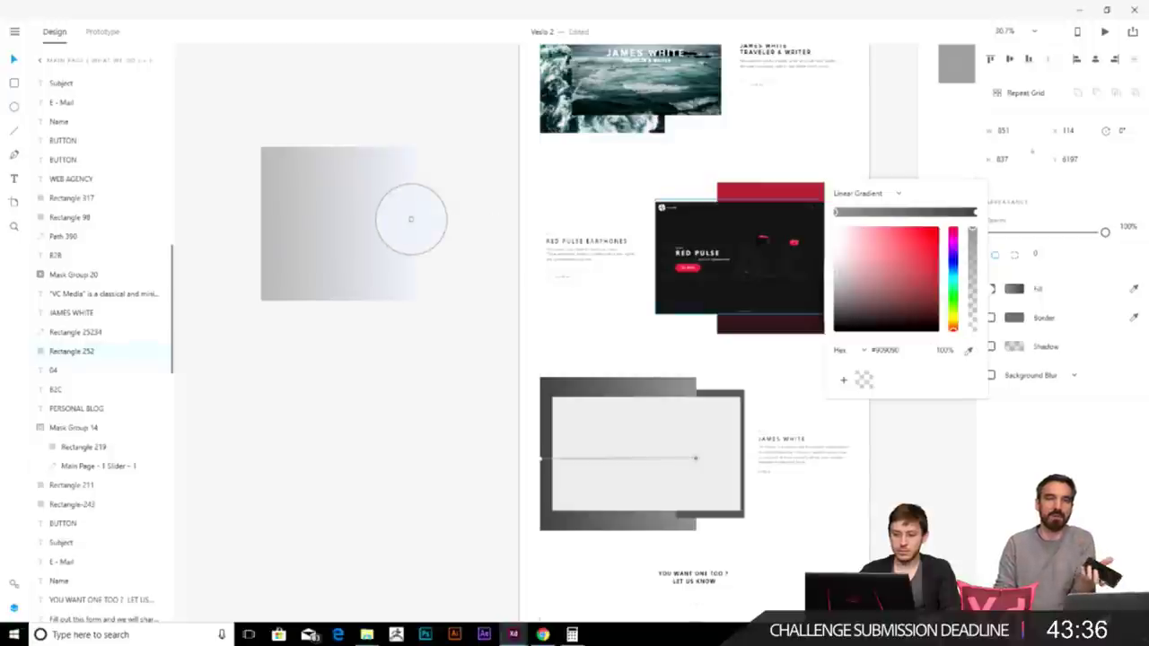
left_click(610, 366)
- Set the gradient's right stop to the light grey sampled from the nearby square
left_click(976, 214)
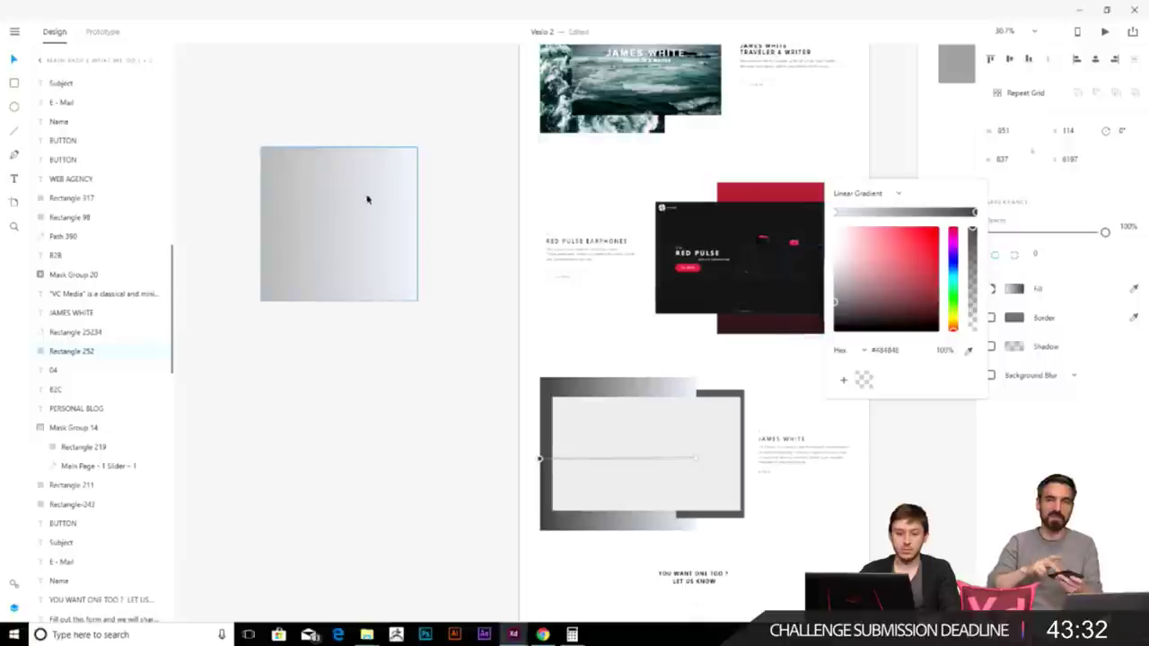
left_click(969, 351)
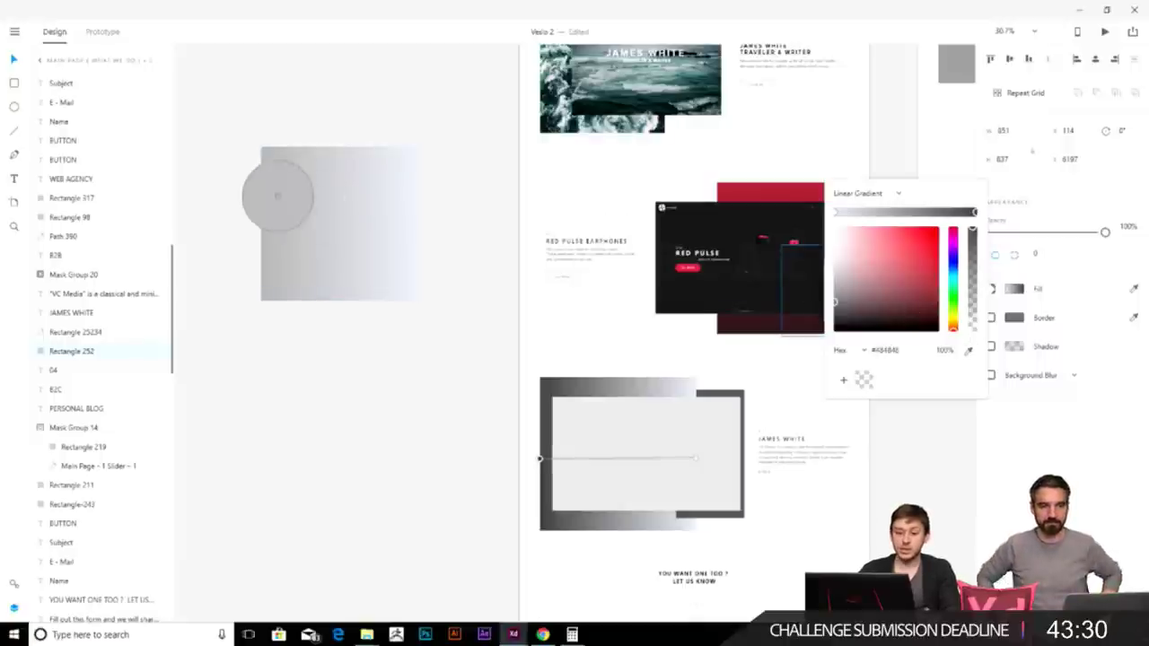
left_click(262, 151)
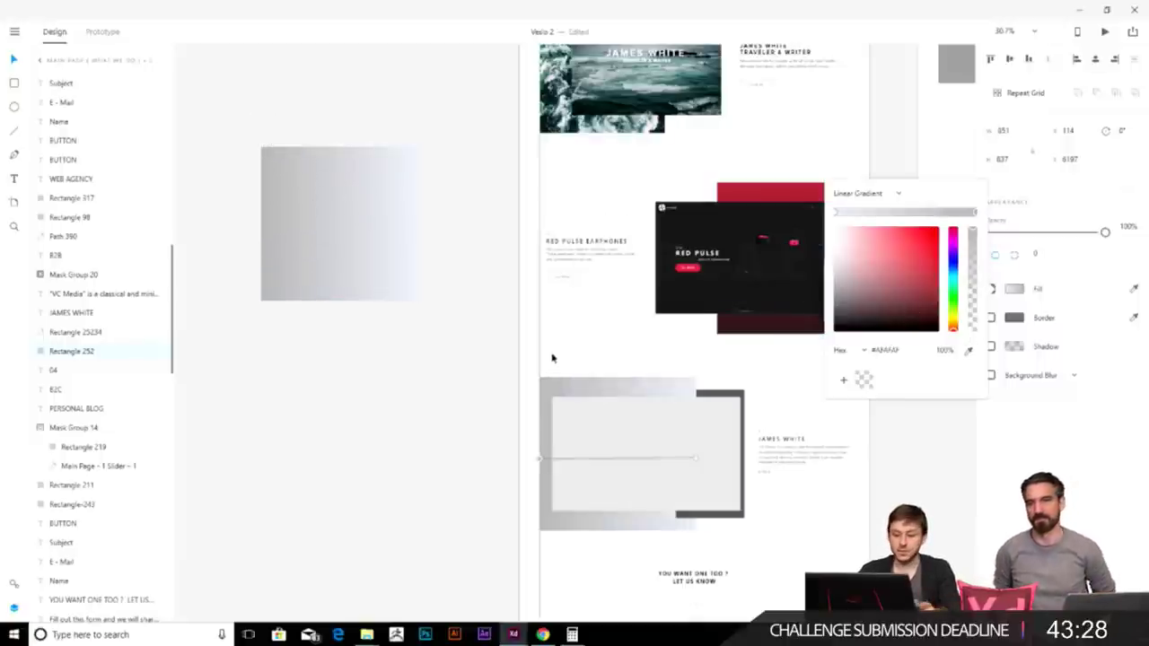
left_click(705, 437)
scroll(705, 436, "up", 5)
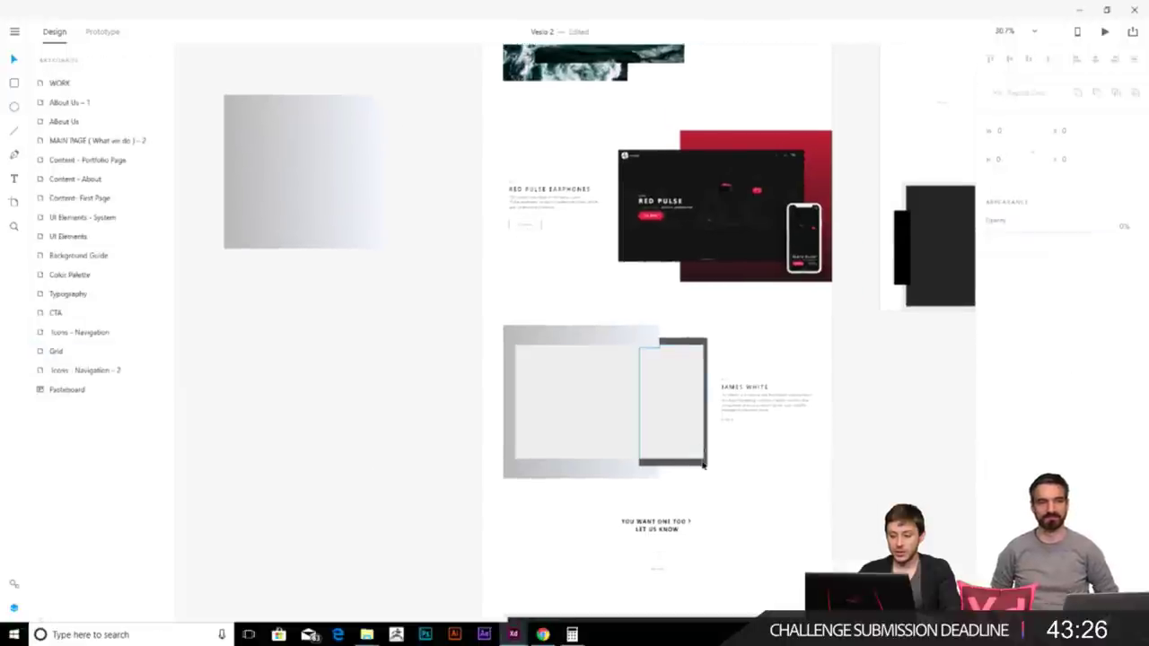
scroll(692, 465, "down", 5)
scroll(551, 446, "up", 3)
scroll(528, 225, "down", 4)
scroll(439, 302, "down", 3)
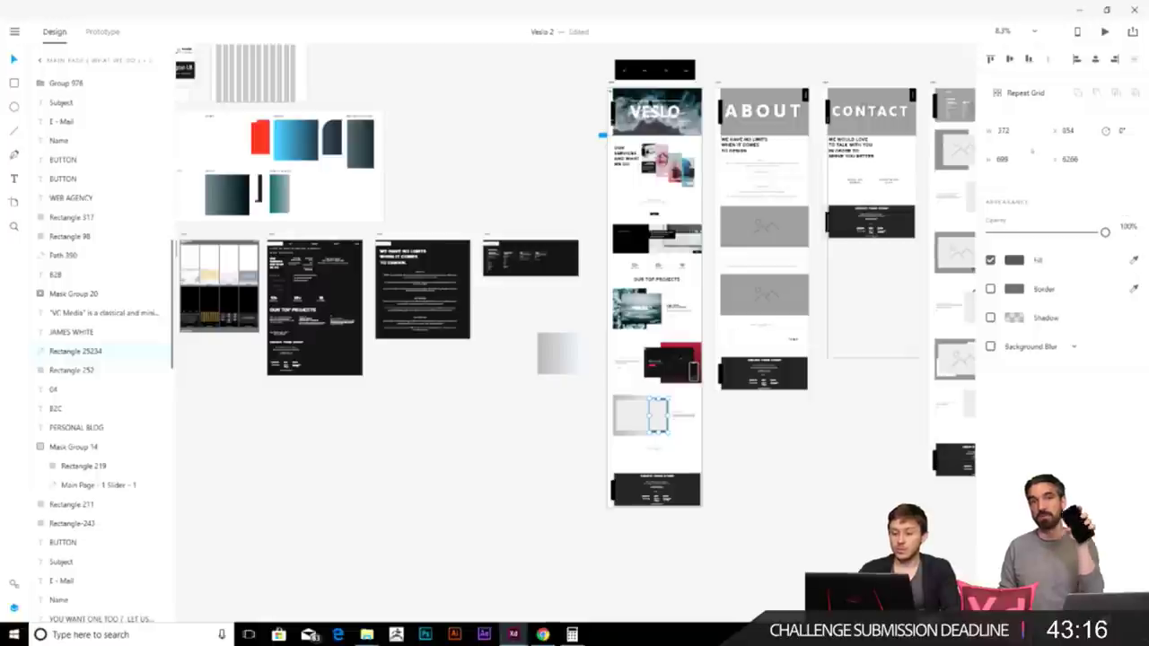
- Fill the third project's frame with the red palette colour using the eyedropper
key("i")
left_click(265, 135)
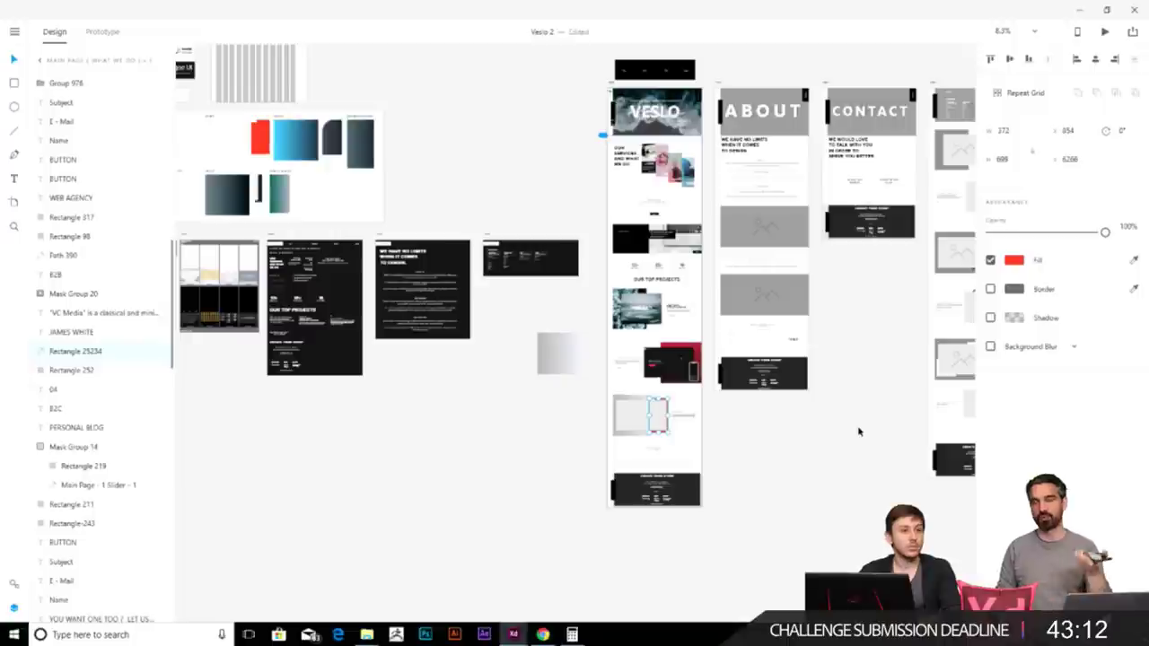
left_click_drag(858, 432, 705, 360)
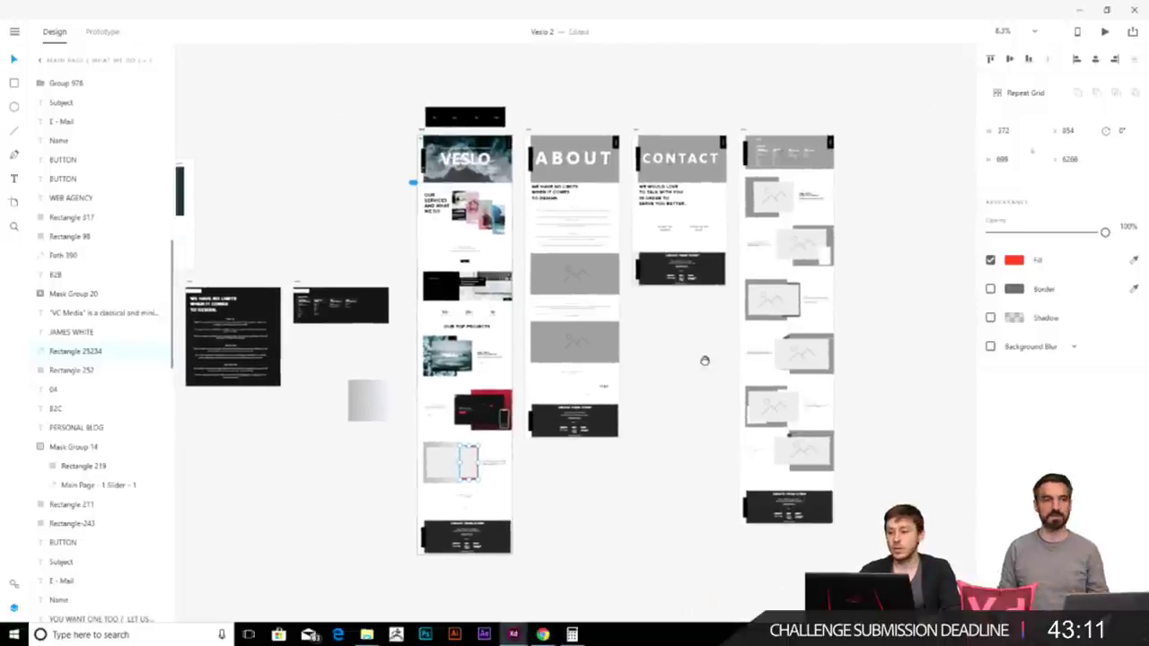
left_click(1076, 32)
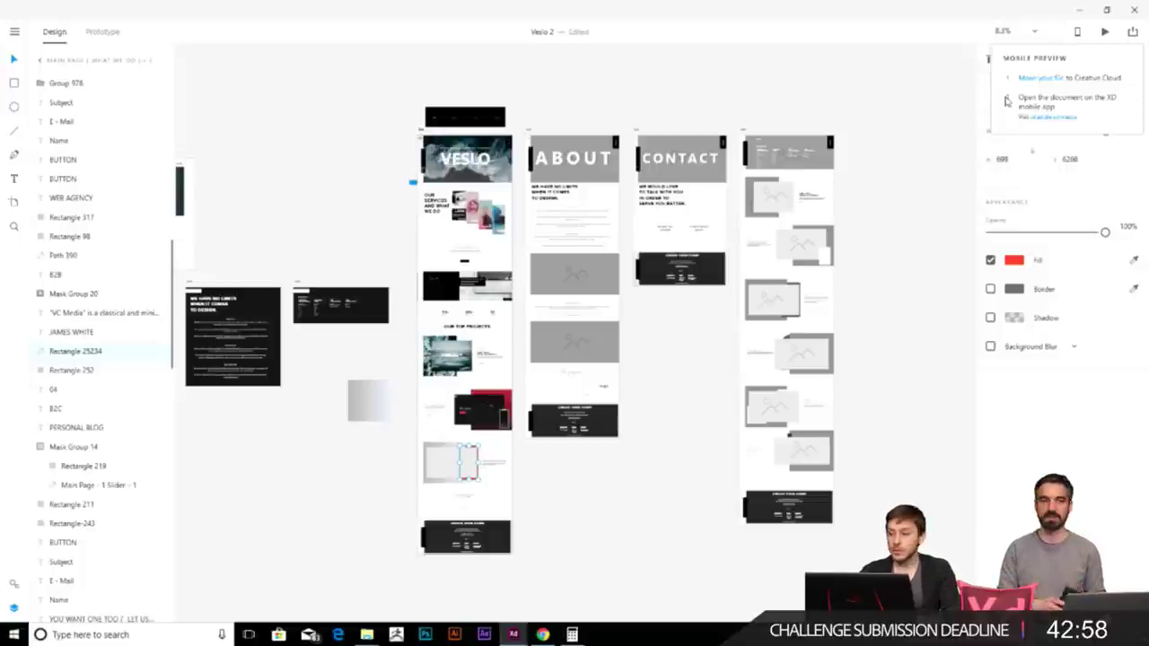
- Place the Mask Group 20 image from the Images folder into the empty placeholder
scroll(445, 475, "up", 3)
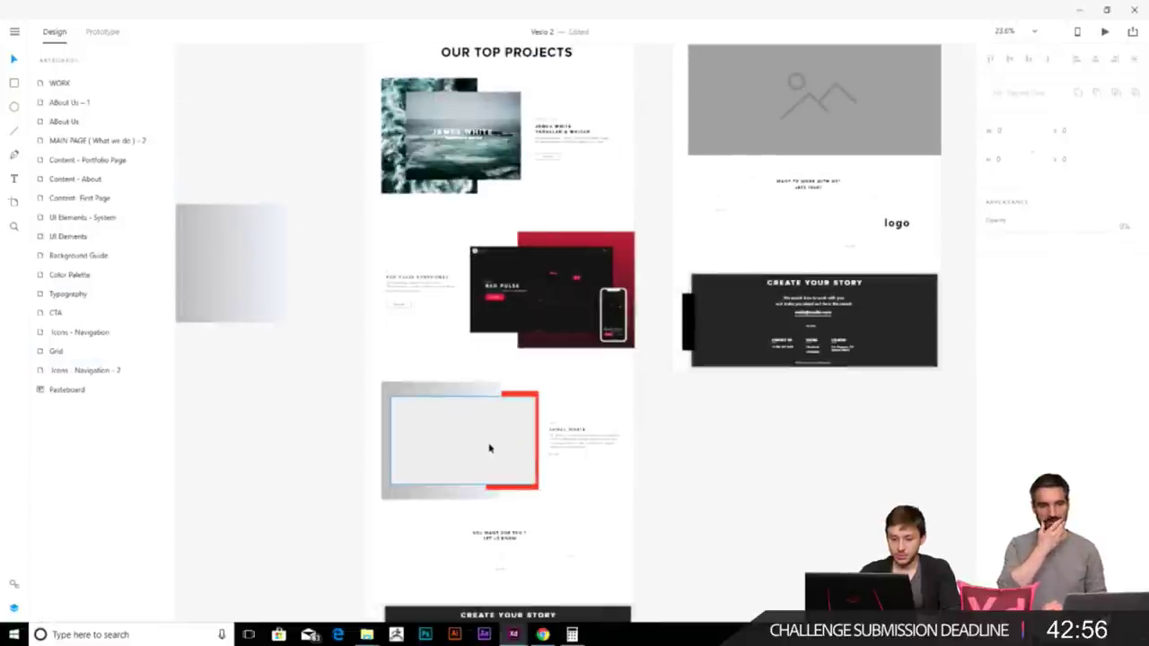
mouse_move(366, 635)
left_click(301, 592)
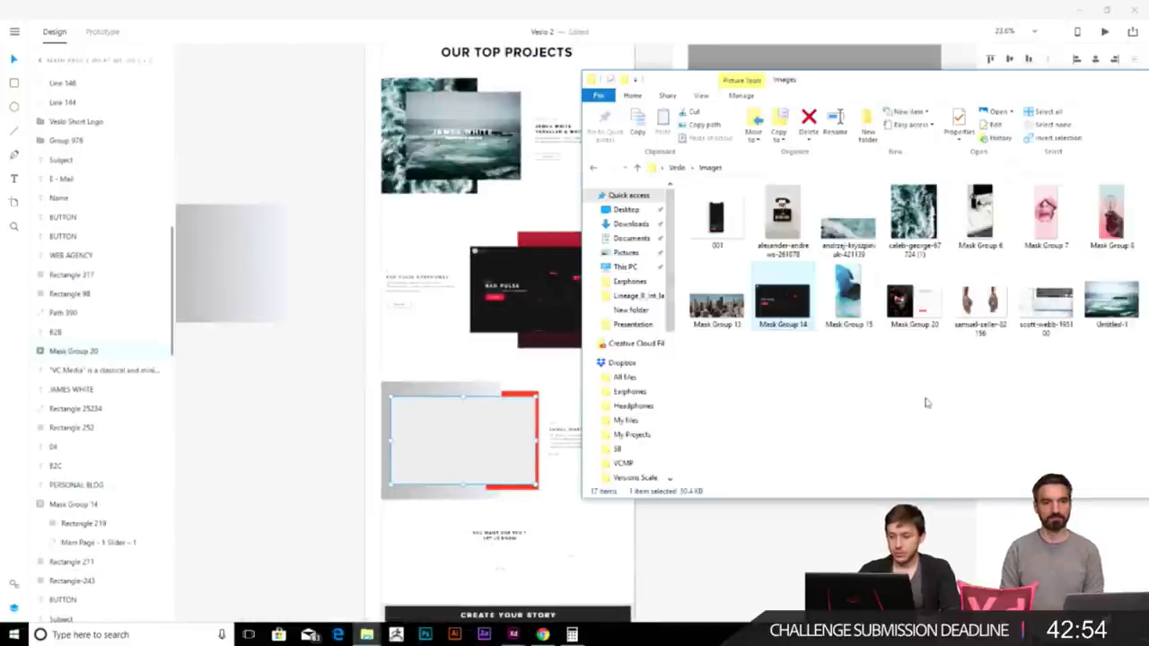
left_click_drag(914, 301, 453, 449)
scroll(450, 478, "up", 3)
left_click(567, 502)
scroll(700, 518, "down", 3)
scroll(610, 419, "down", 2)
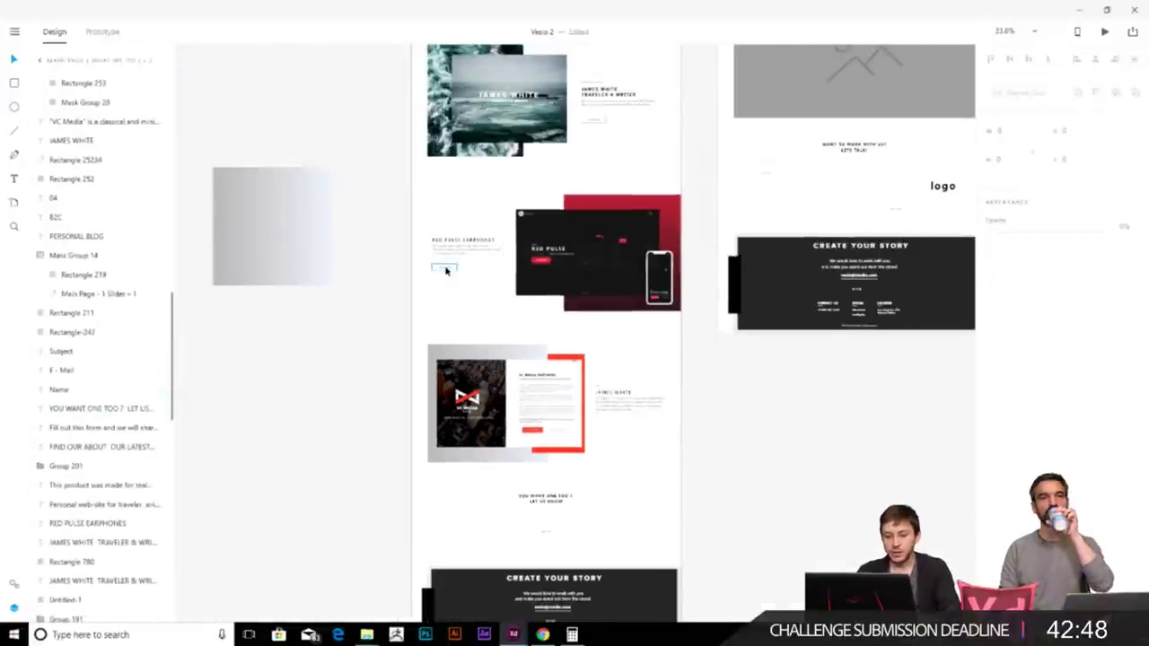
scroll(626, 454, "up", 5)
- Paste a SEE MORE button and position it under the JAMES WHITE description
key("ctrl+v")
left_click_drag(533, 339, 541, 301)
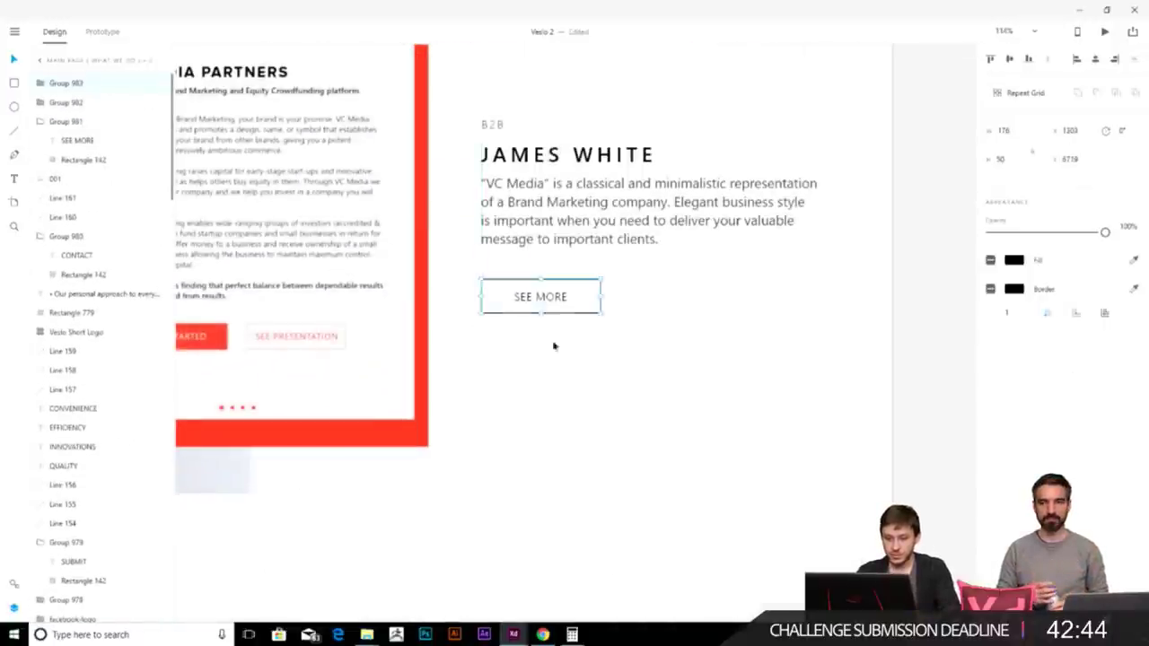
scroll(520, 303, "down", 4)
scroll(644, 461, "down", 2)
scroll(541, 461, "up", 1)
left_click(541, 460)
scroll(590, 432, "up", 2)
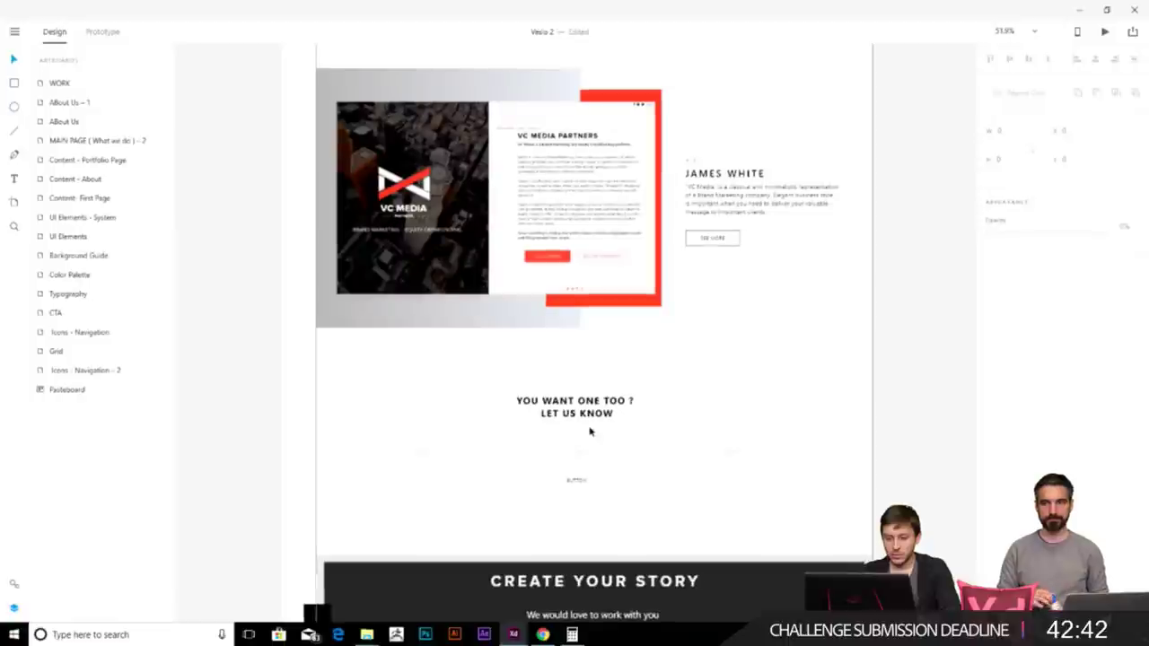
left_click(759, 449)
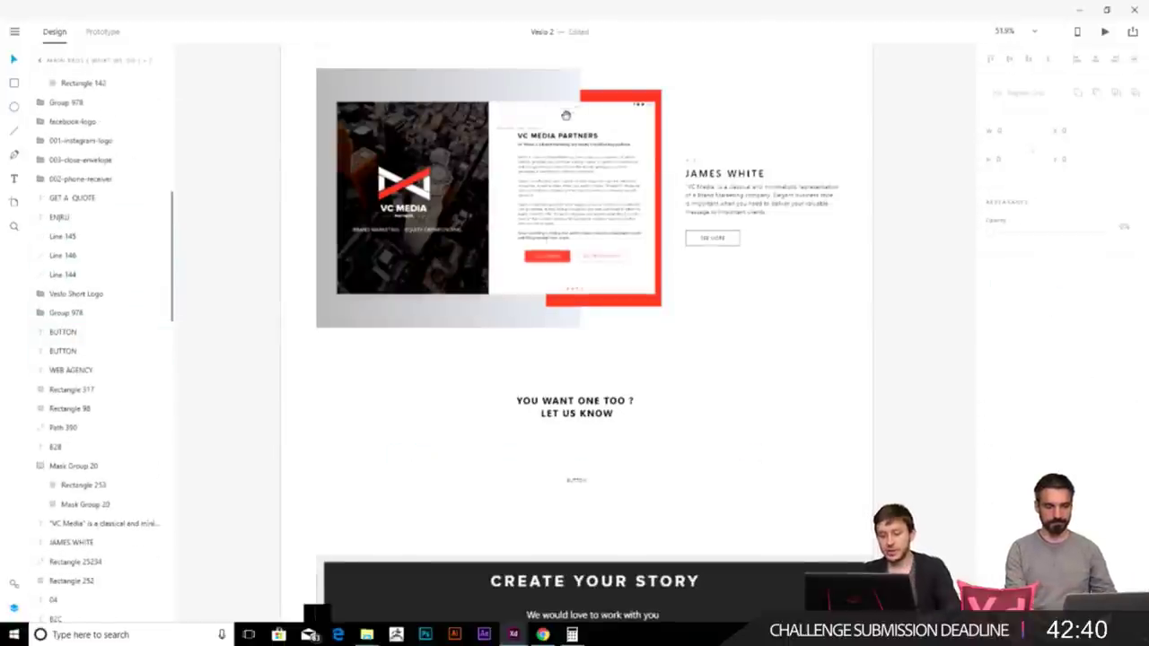
scroll(560, 516, "up", 5)
scroll(560, 515, "up", 10)
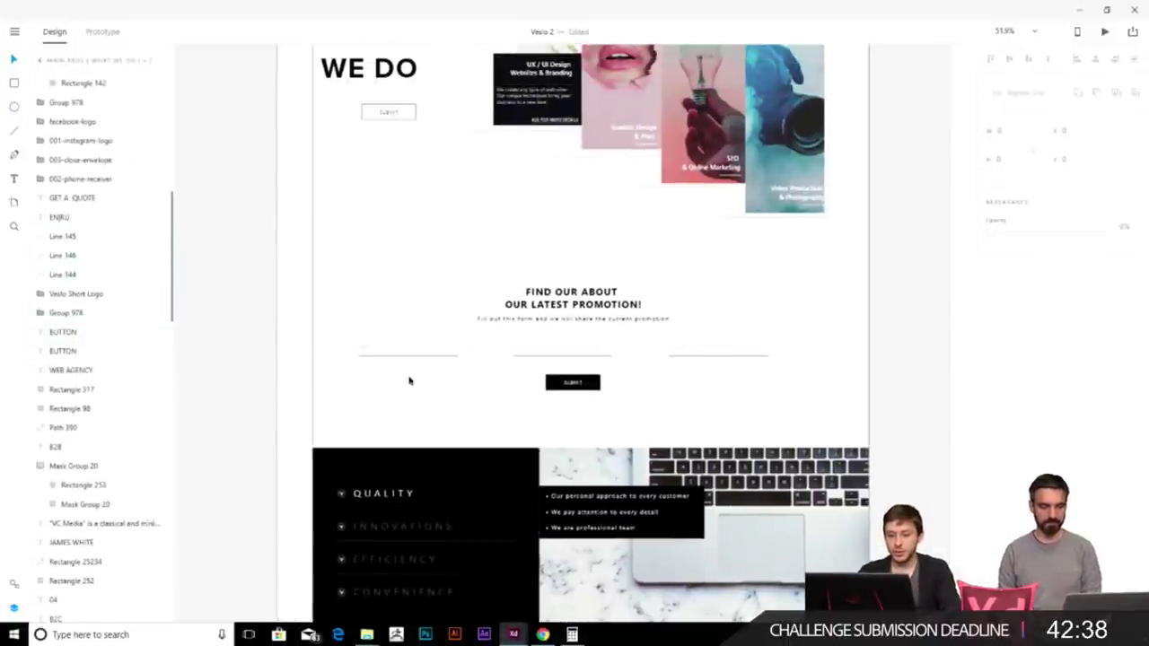
- Select the promotion form lines, then the thin row under LET US KNOW
left_click(772, 351)
scroll(688, 341, "down", 8)
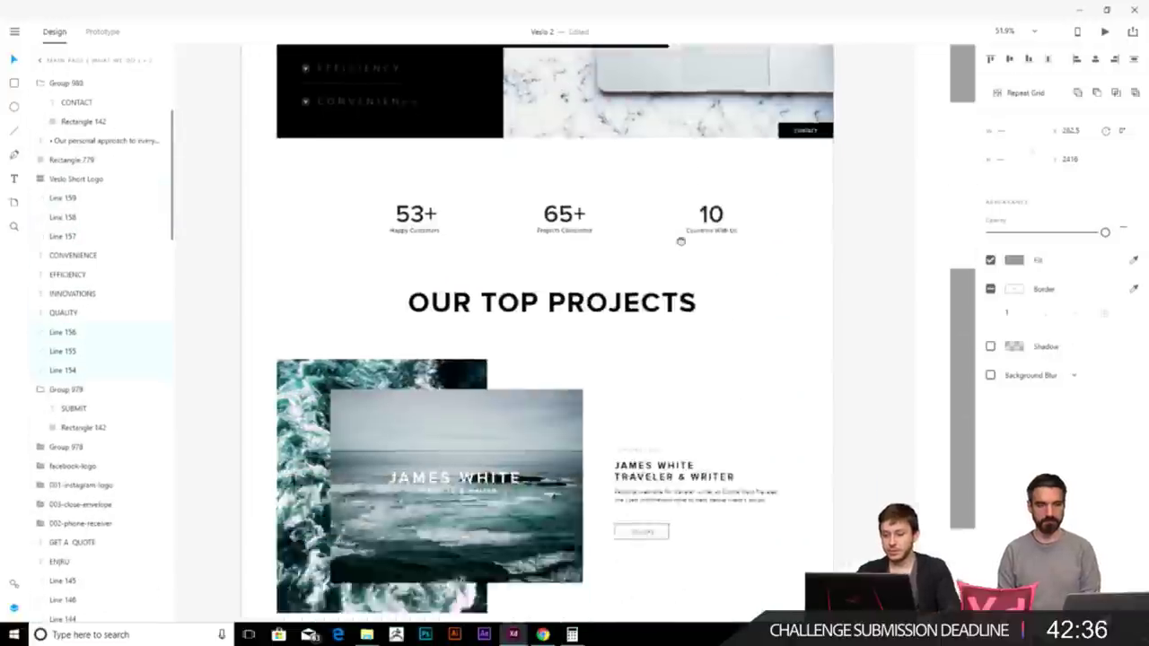
scroll(679, 137, "down", 6)
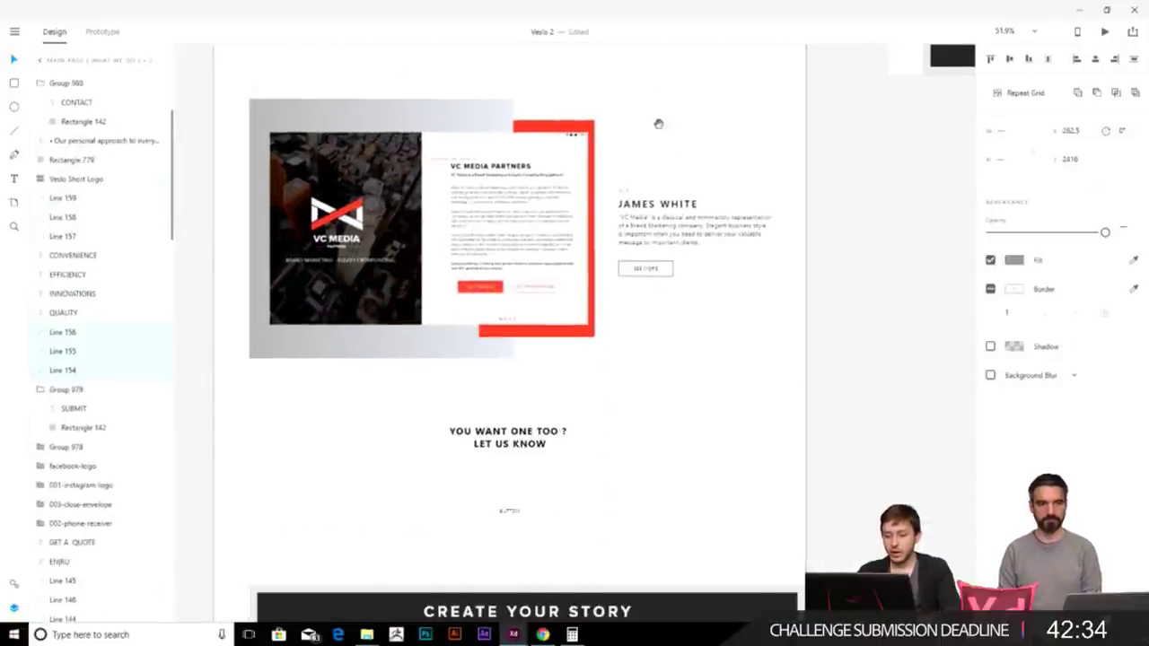
scroll(656, 146, "up", 3)
scroll(673, 341, "down", 3)
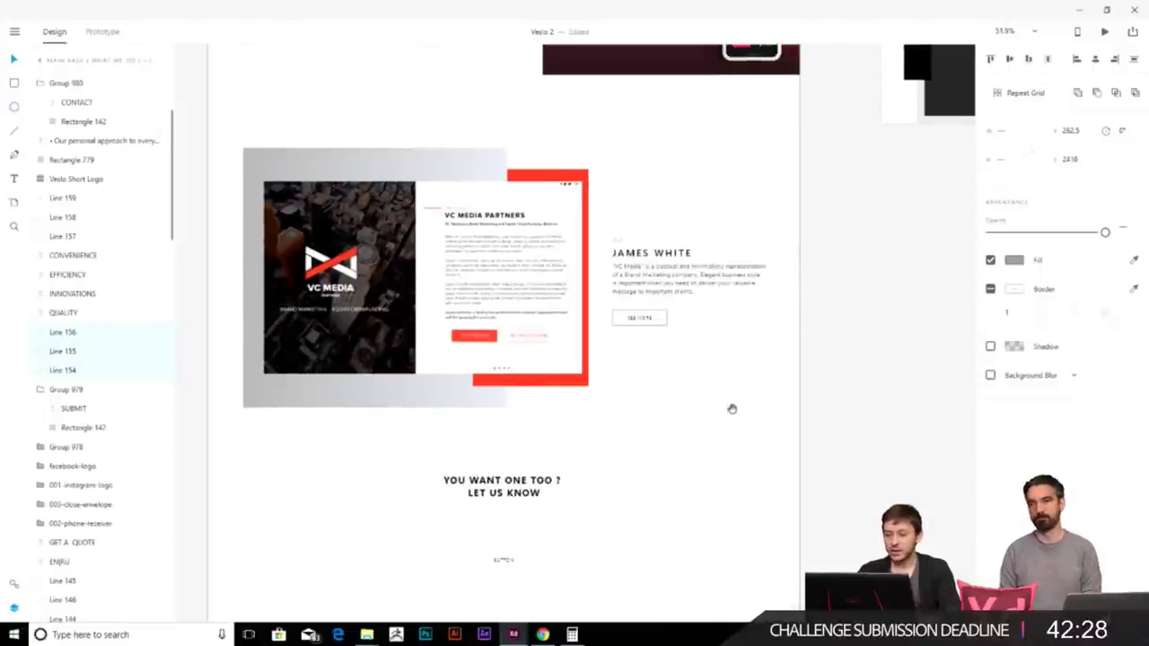
scroll(734, 388, "down", 2)
scroll(699, 352, "down", 4)
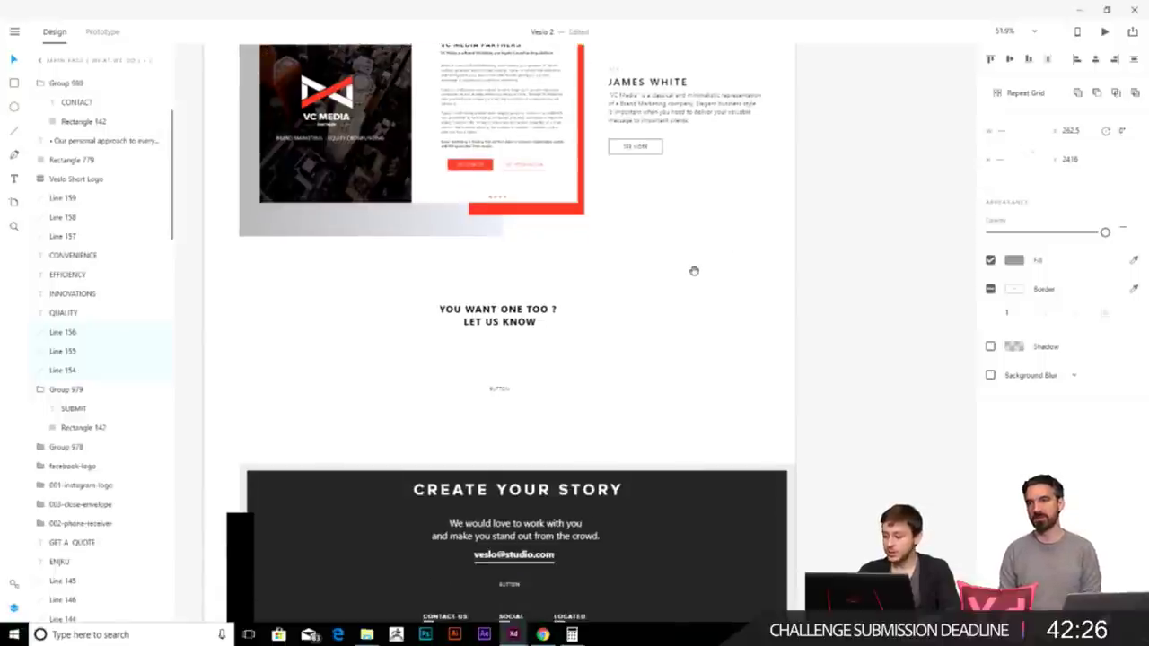
scroll(670, 215, "up", 12)
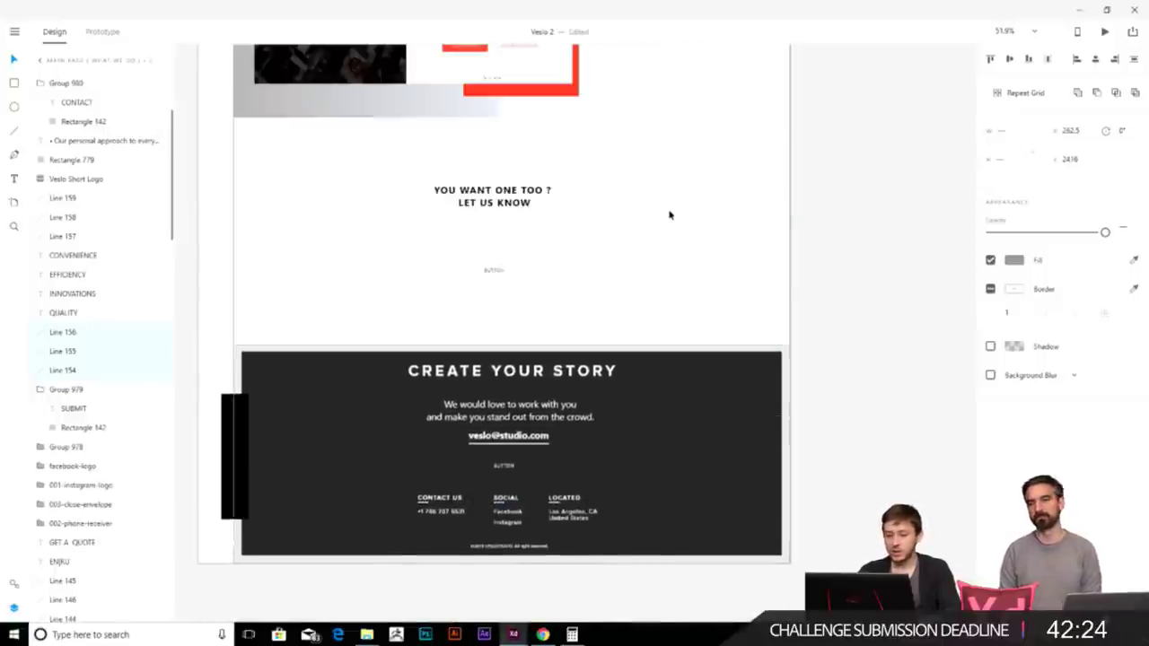
scroll(658, 224, "up", 1)
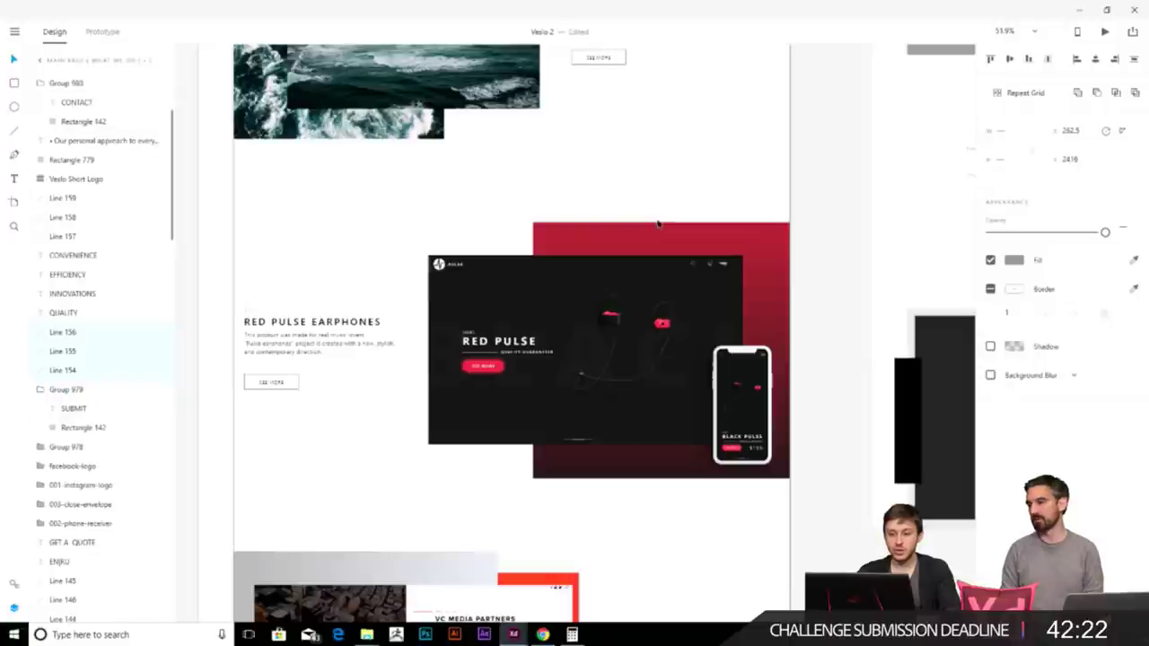
scroll(658, 224, "down", 9)
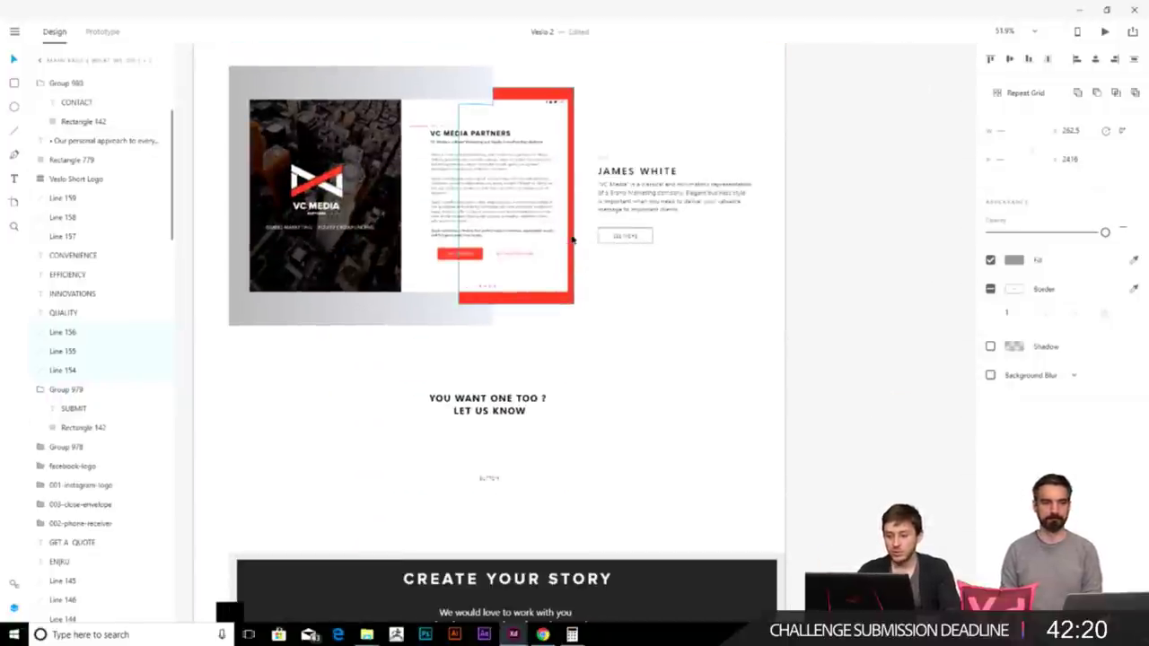
scroll(568, 369, "down", 1)
left_click(637, 338)
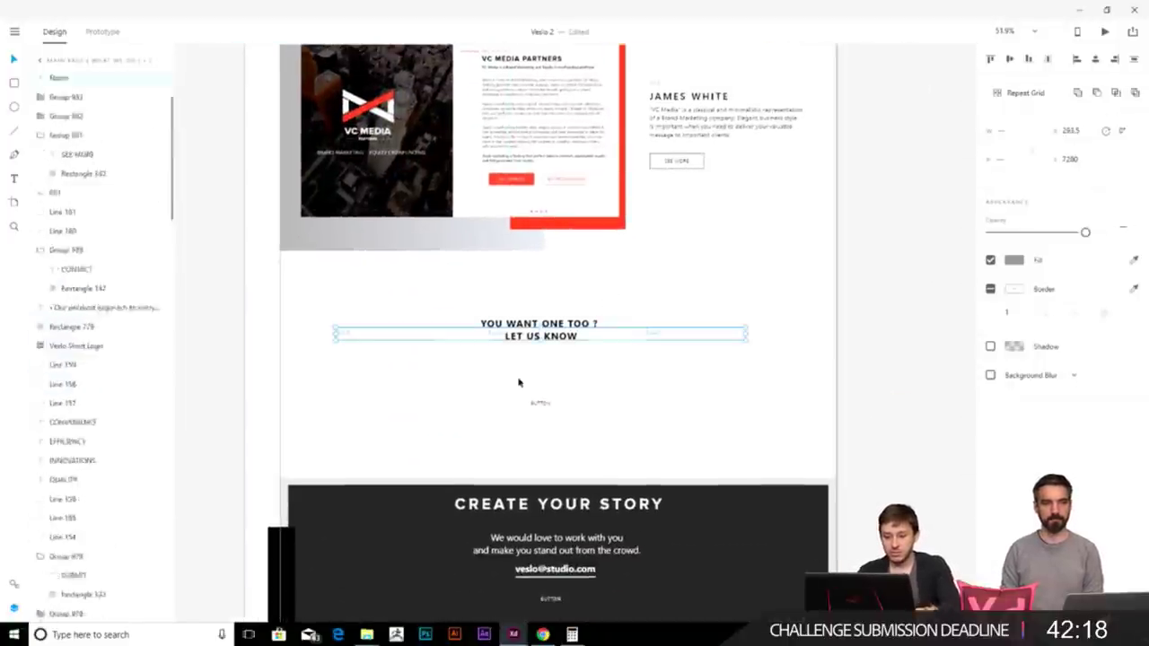
- Nudge the row under LET US KNOW down and delete the BUTTON placeholder text
left_click_drag(637, 341, 643, 379)
left_click(539, 403)
double_click(540, 403)
key("Delete")
key("ctrl+minus")
scroll(571, 365, "up", 1)
scroll(572, 364, "up", 10)
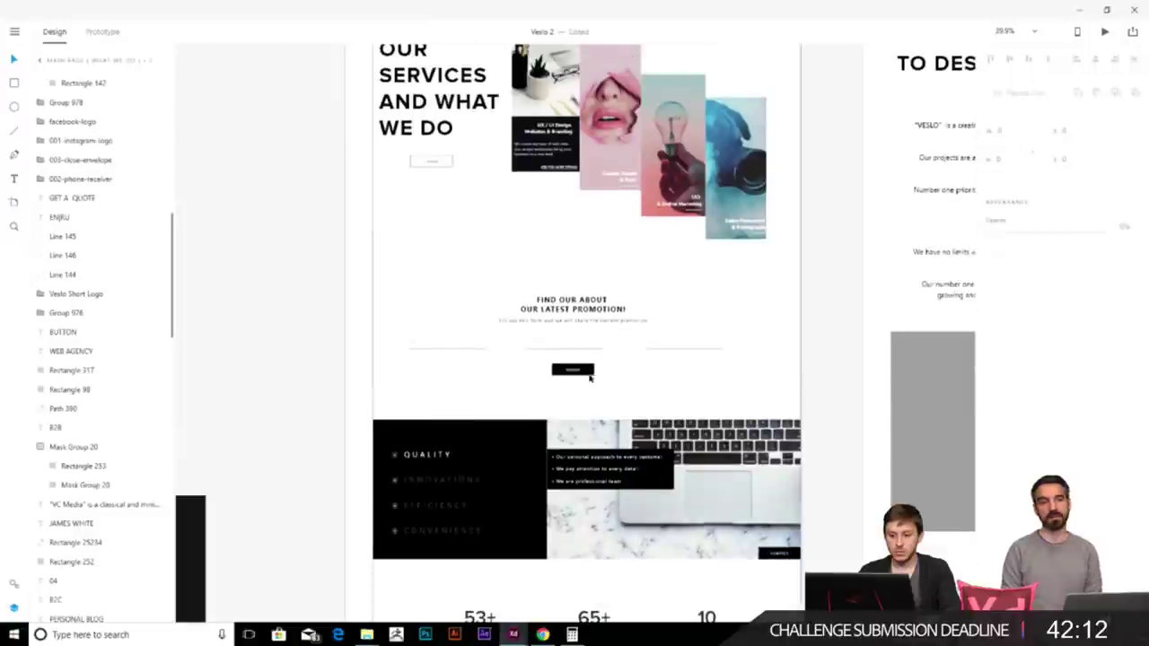
- Remove the solid fill from the Submit button's rectangle
left_click(588, 371)
scroll(579, 368, "up", 5)
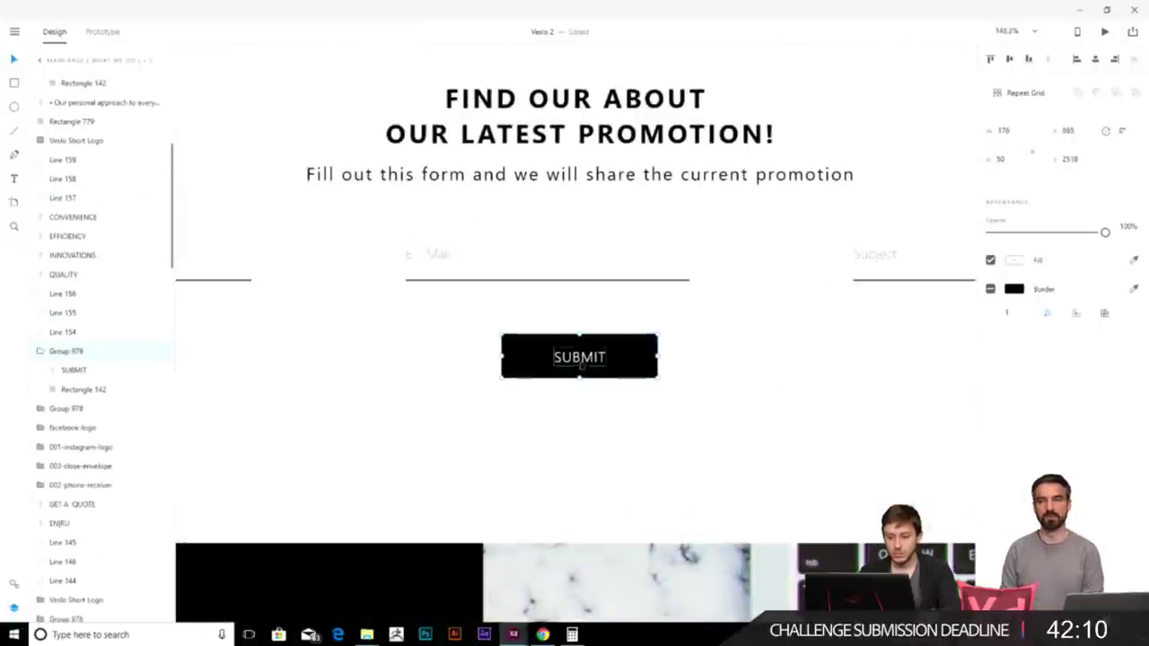
scroll(614, 420, "down", 5)
scroll(602, 395, "down", 10)
scroll(596, 375, "up", 10)
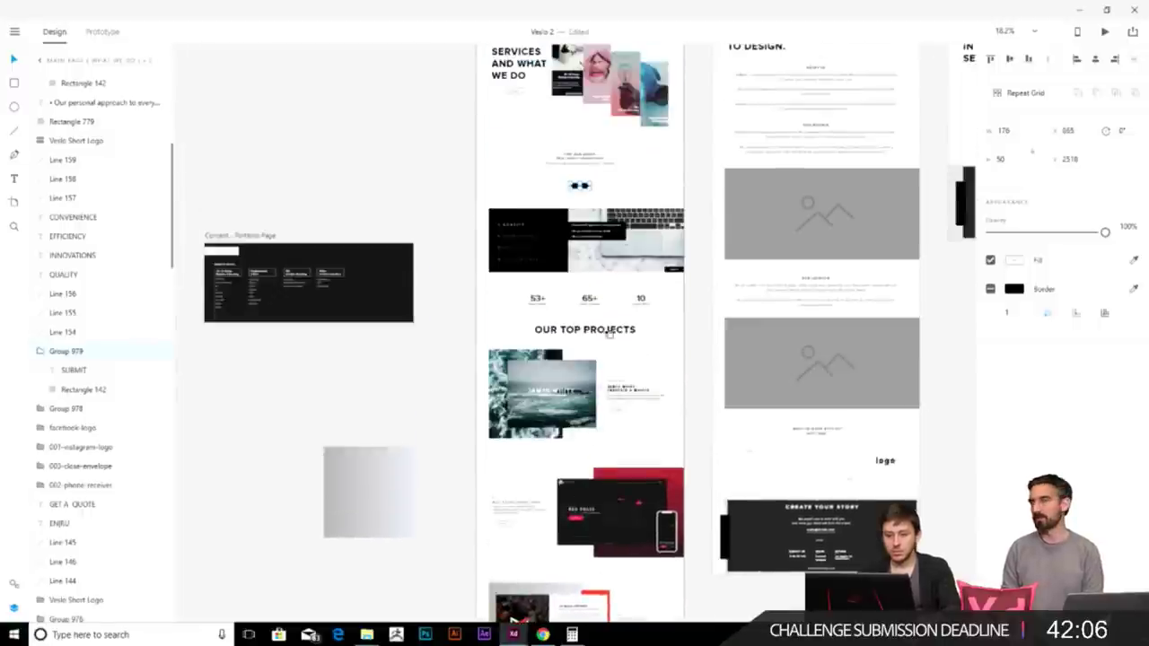
scroll(574, 386, "down", 10)
scroll(572, 389, "up", 3)
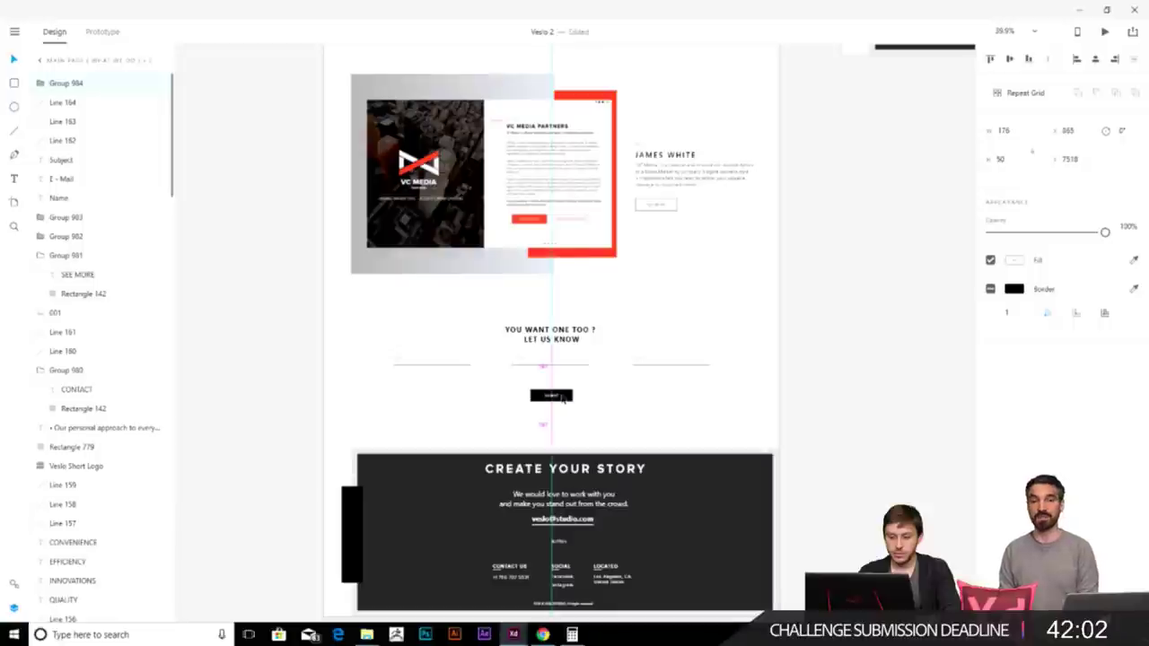
scroll(575, 409, "up", 3)
scroll(579, 411, "up", 3)
double_click(542, 363)
left_click(990, 288)
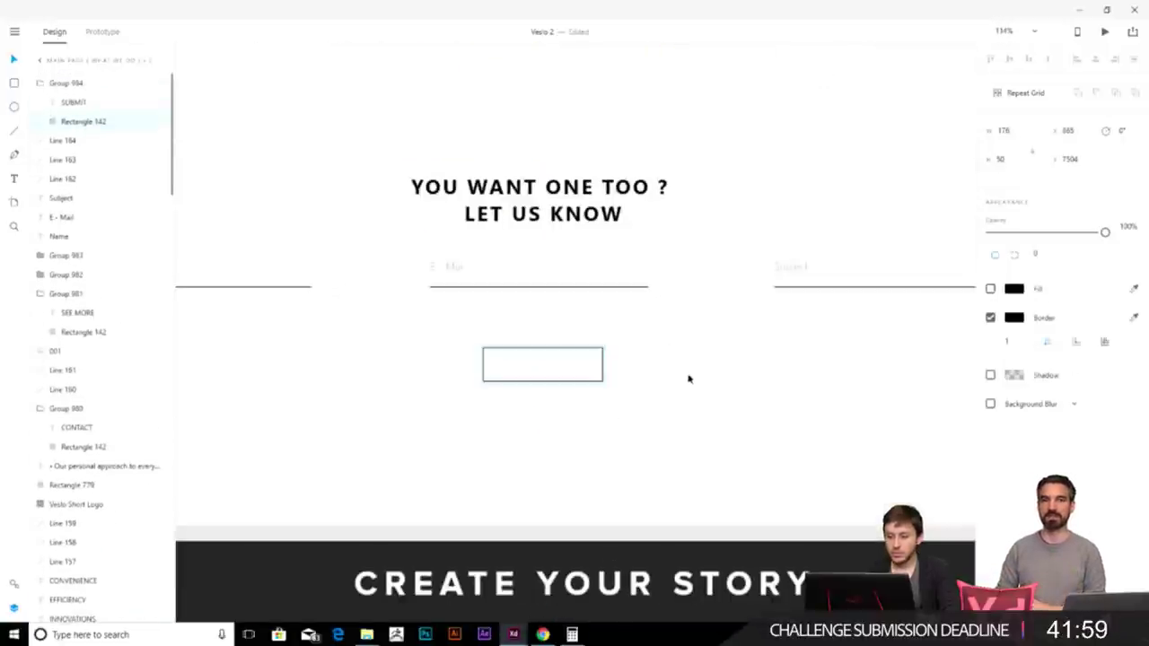
- Give the SUBMIT label a dark text colour
left_click(538, 369)
left_click(1014, 409)
left_click(839, 411)
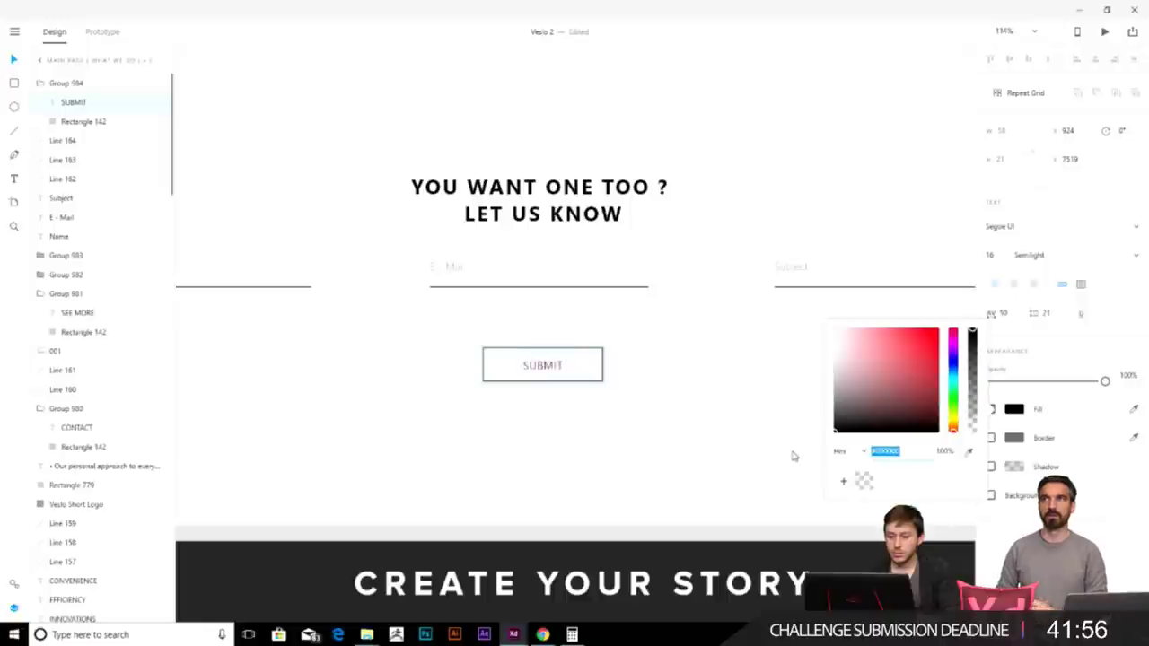
left_click(646, 358)
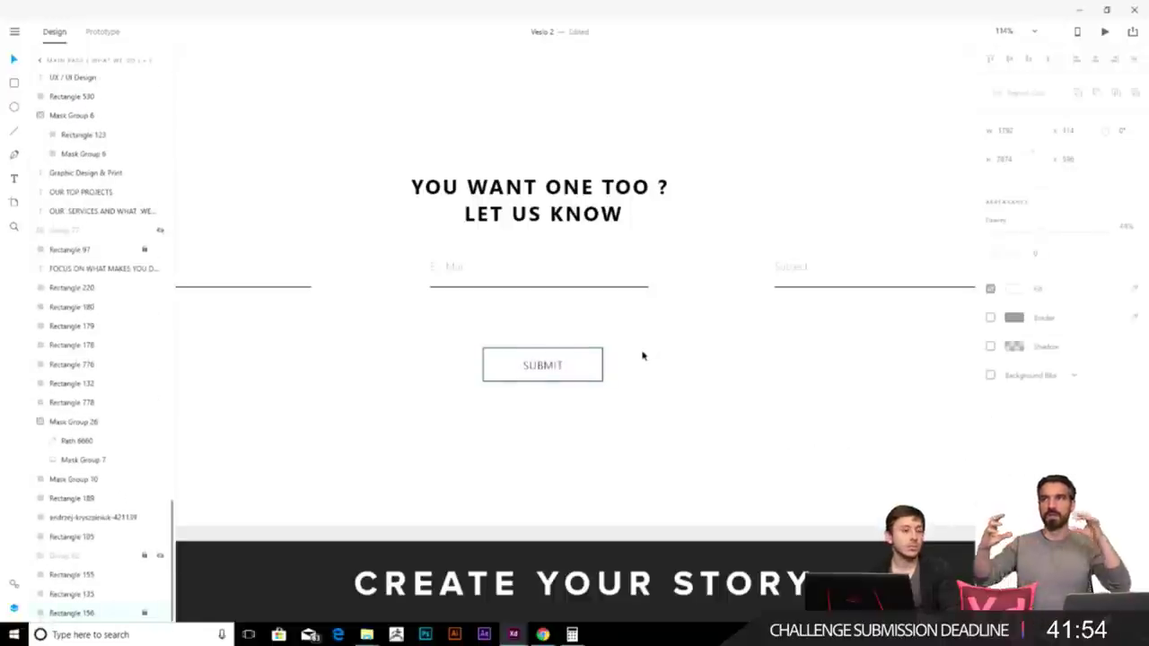
scroll(642, 356, "down", 5)
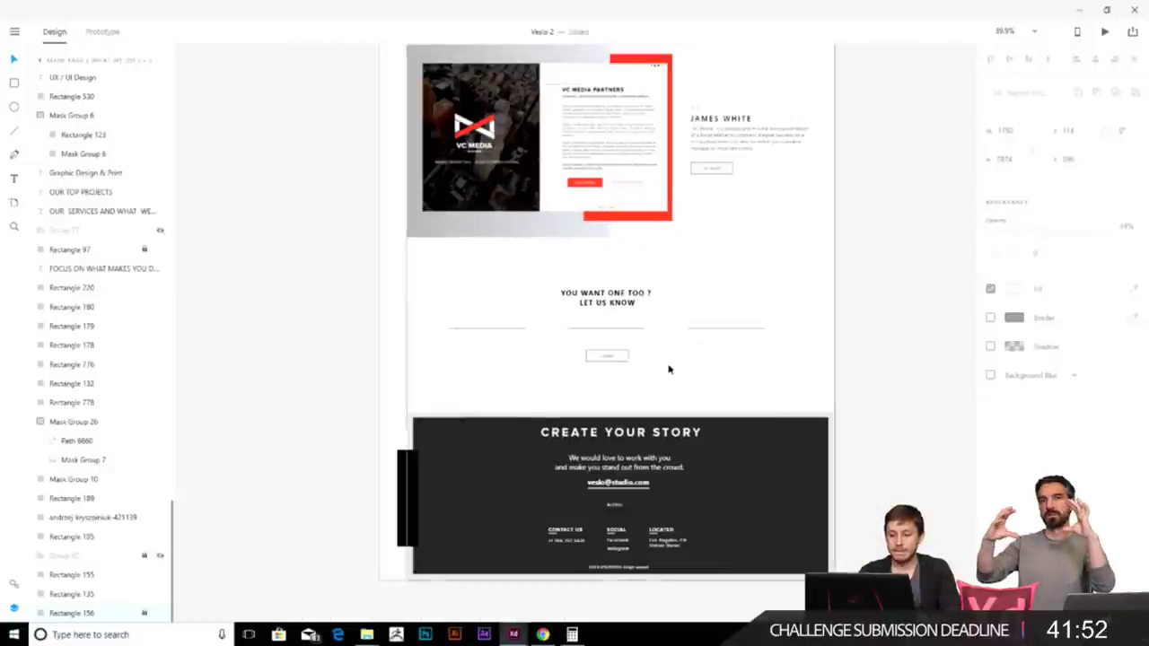
- Drop the dark ocean photo from the Images folder into the Create Your Story footer
left_click(786, 314)
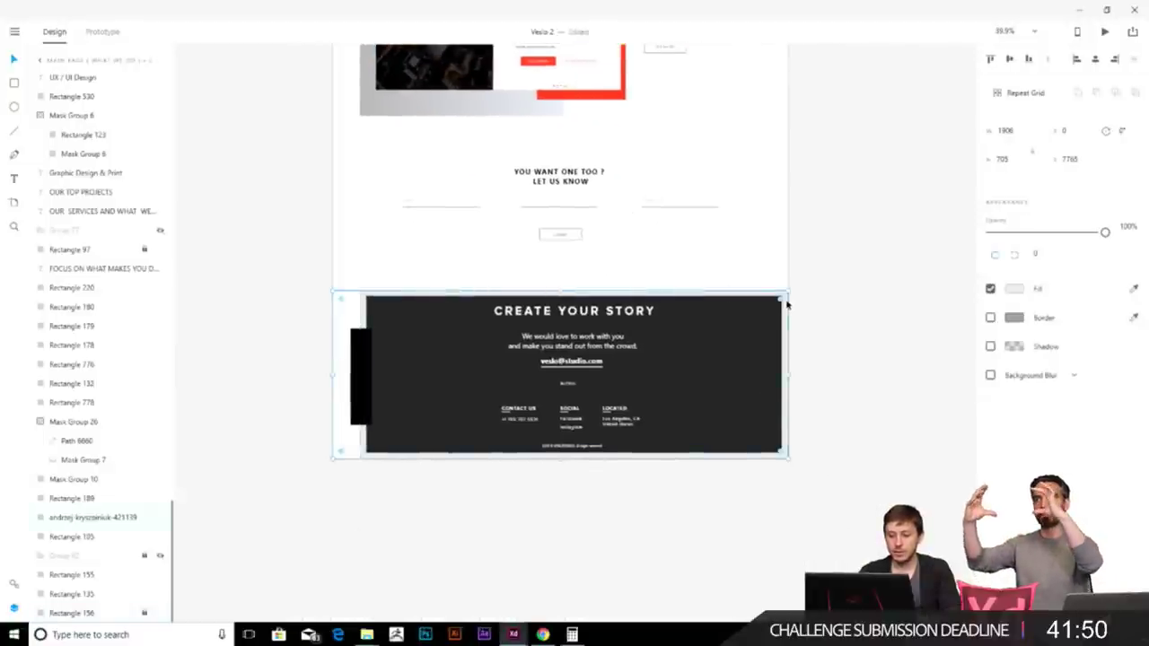
left_click(302, 586)
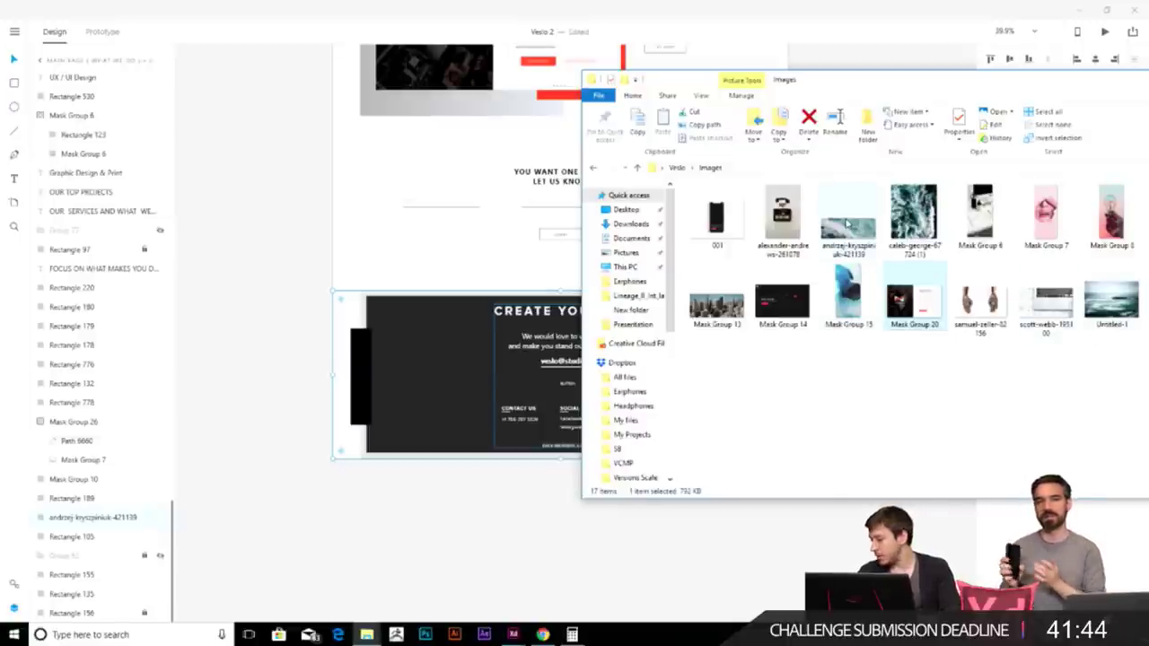
left_click_drag(847, 224, 442, 409)
left_click(566, 559)
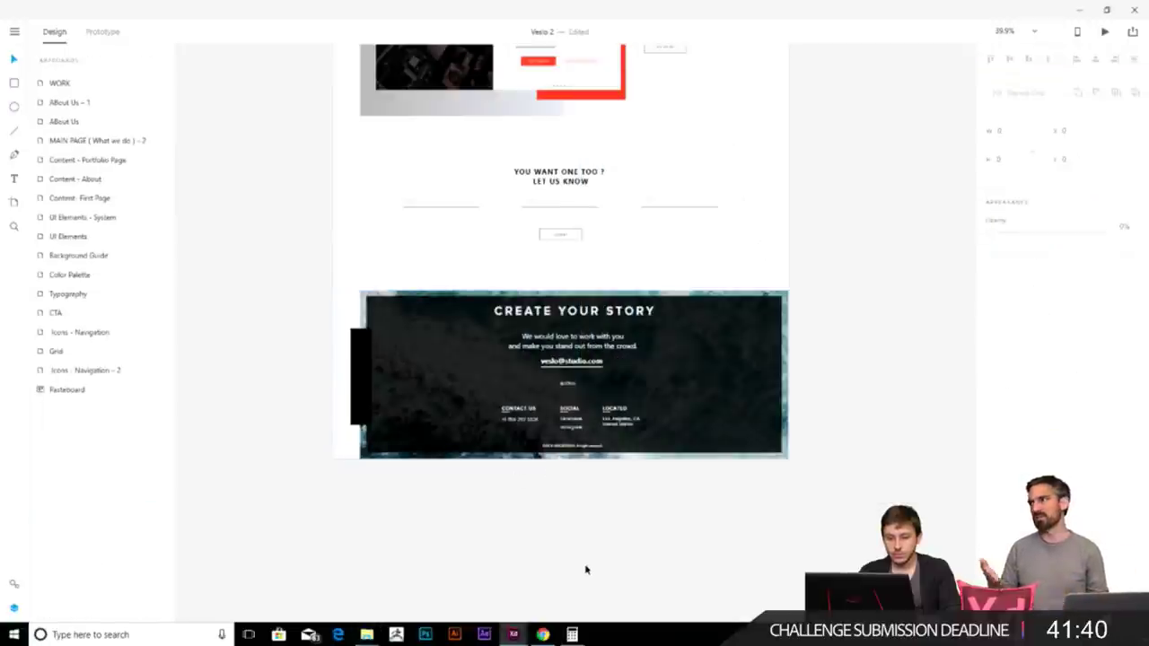
key("alt+Tab")
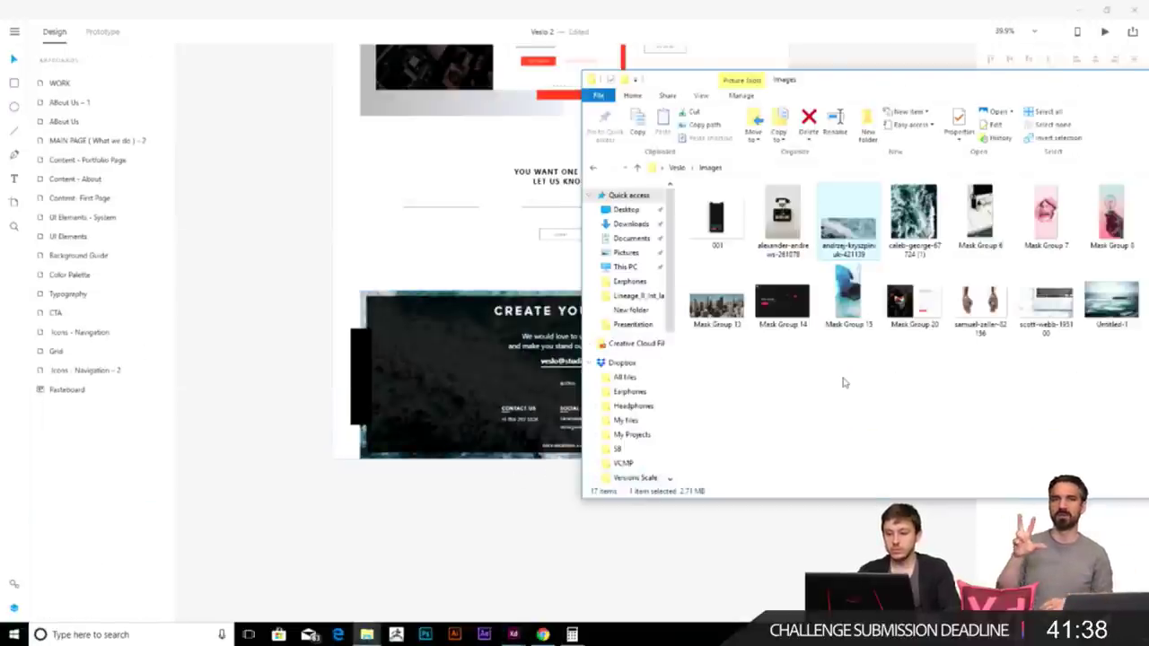
mouse_move(1102, 90)
left_mouse_down()
mouse_move(878, 82)
mouse_move(1104, 103)
left_mouse_up()
left_click(578, 543)
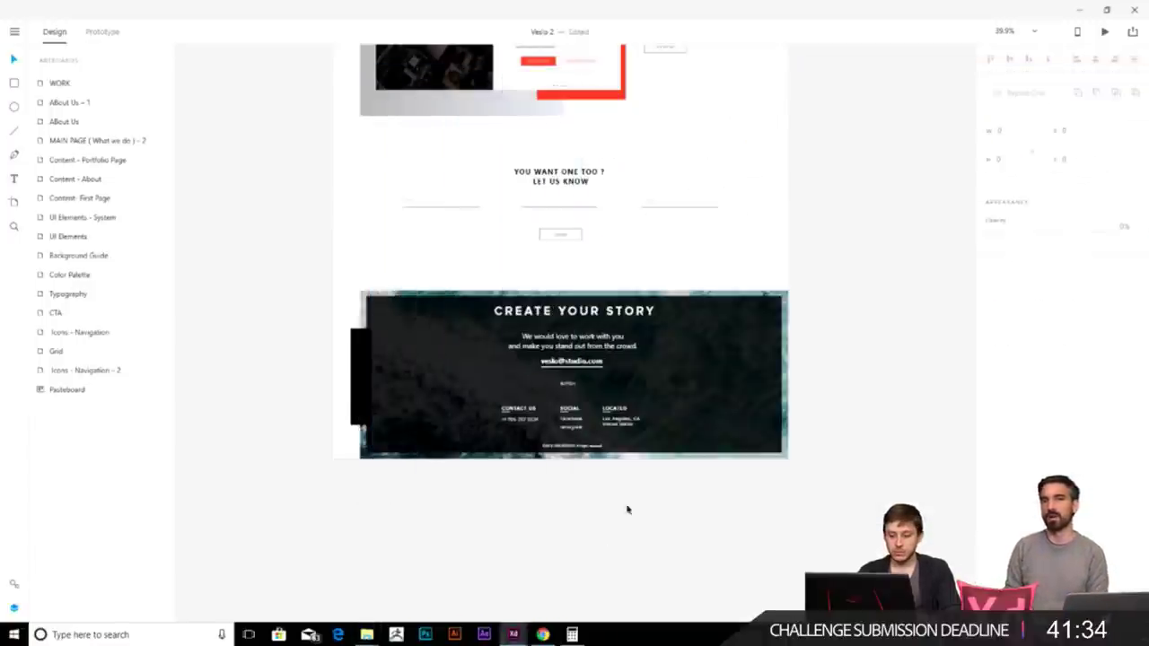
key("ctrl+3")
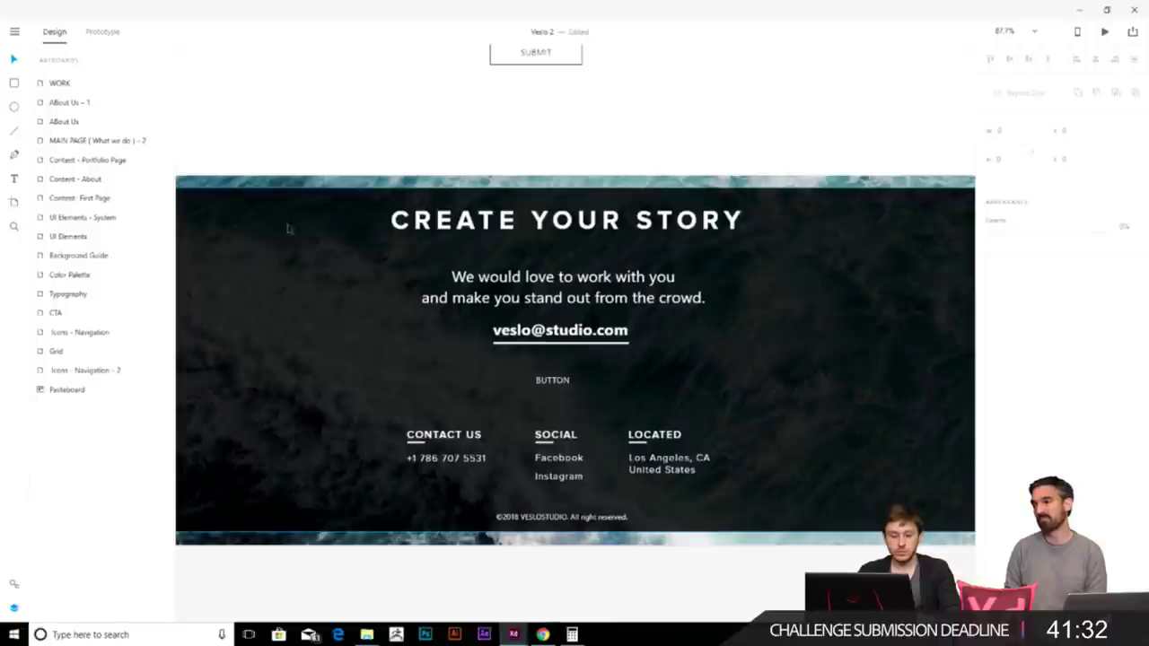
- Draw a rectangle over the footer's contact row and fill it with #000000
scroll(515, 344, "down", 3)
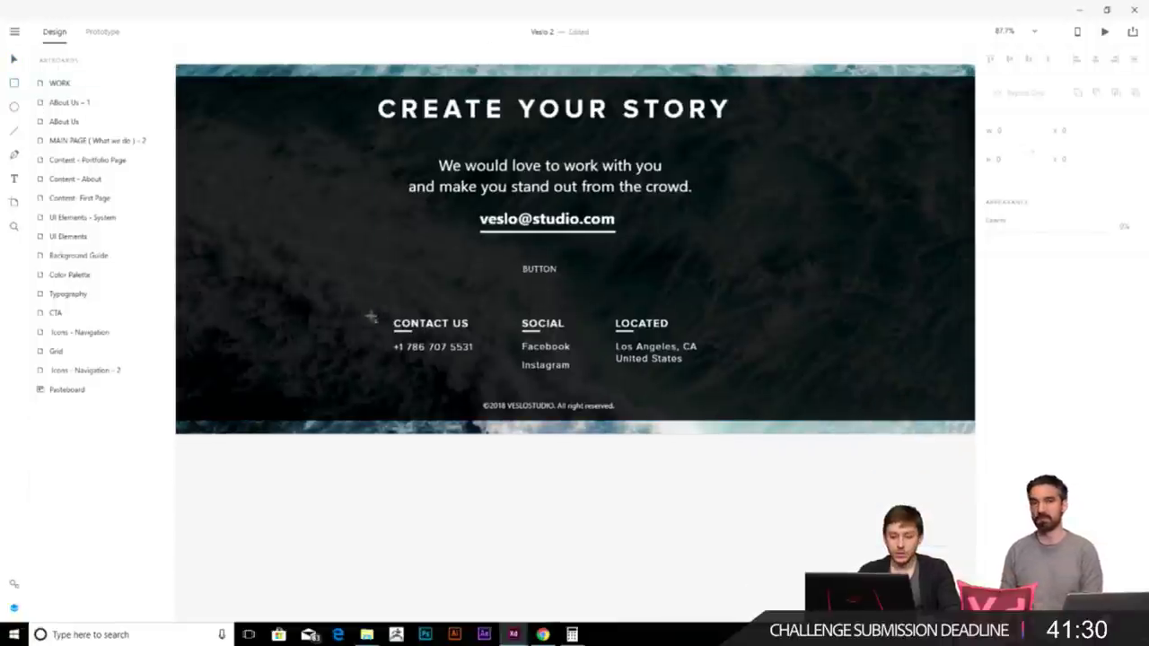
left_click_drag(377, 304, 709, 388)
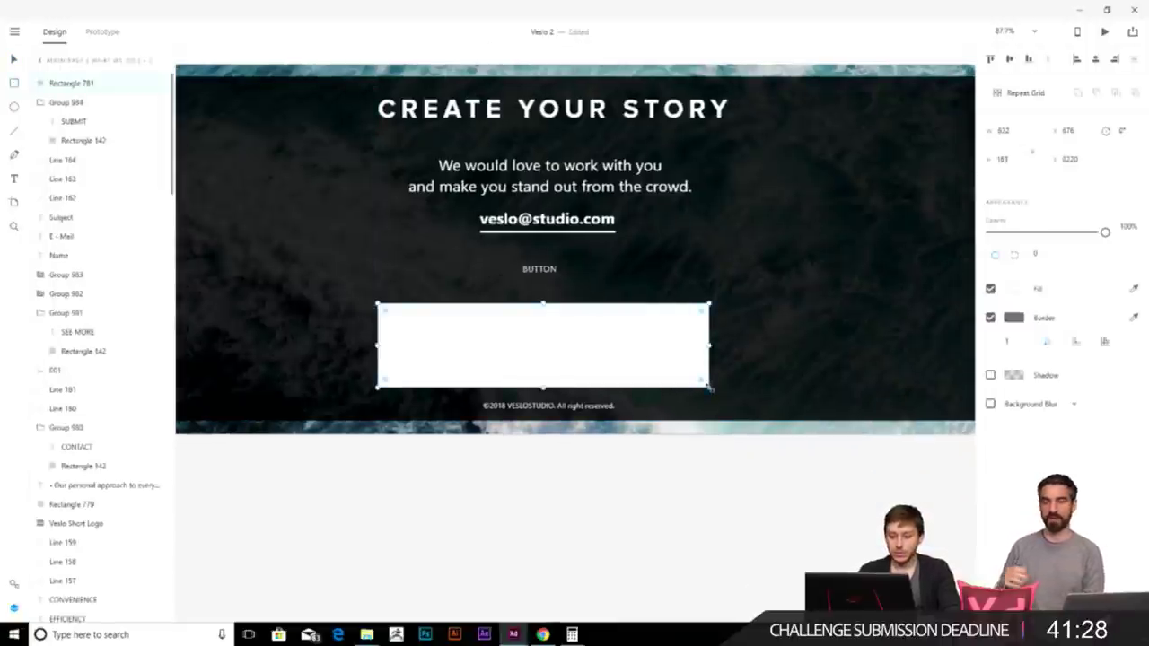
left_click(1020, 287)
type("000000")
key("Escape")
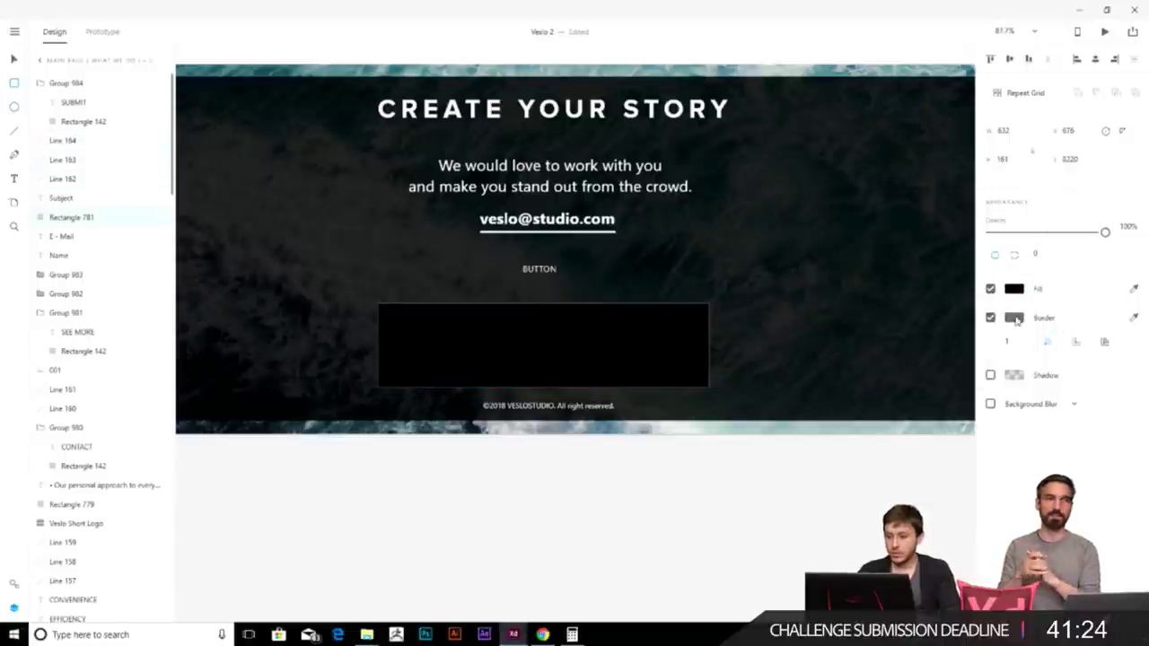
key("v")
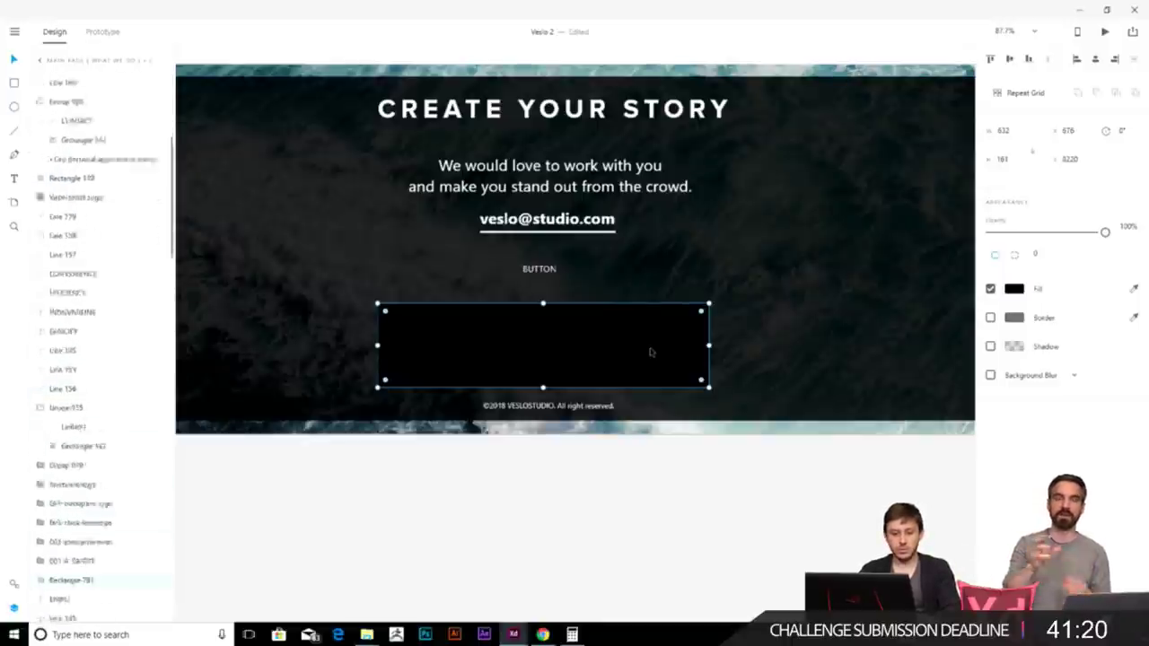
- Send the black box behind the Contact Us, Social and Located text
key("ctrl+shift+[")
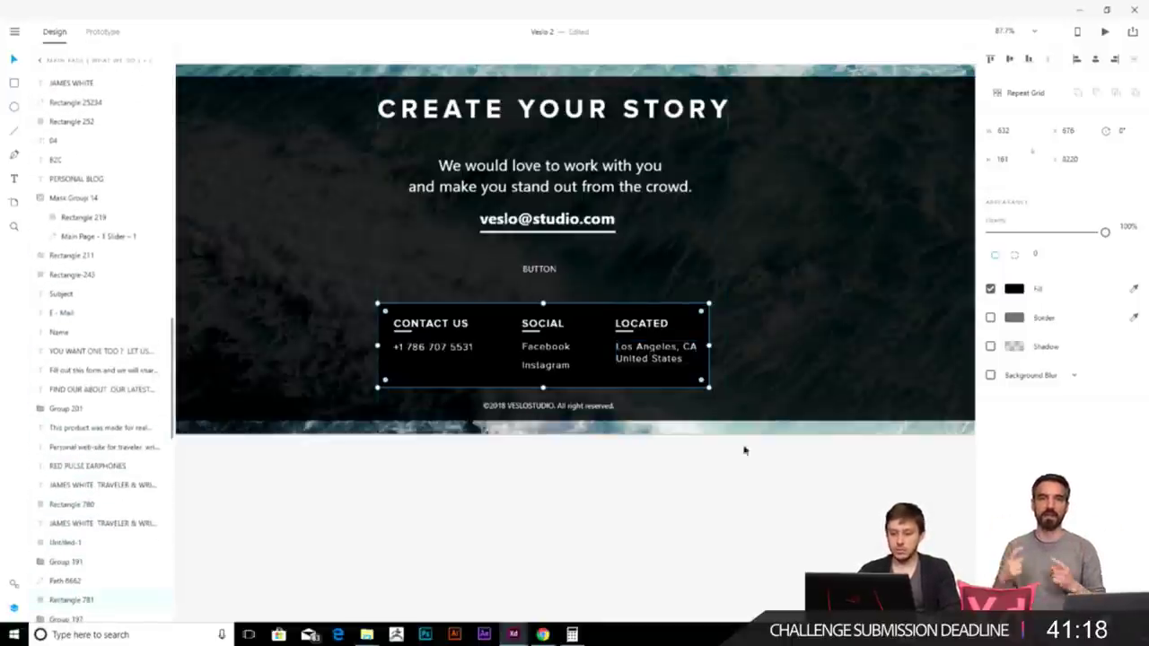
key("Escape")
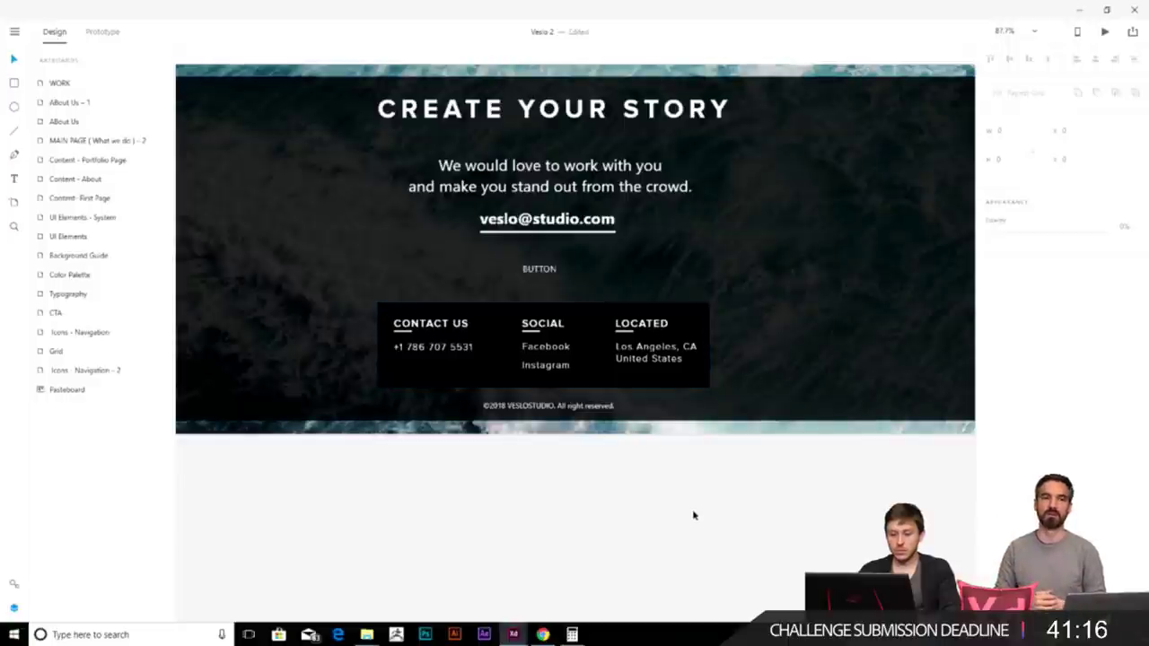
scroll(648, 388, "down", 1)
scroll(648, 388, "down", 3)
scroll(538, 269, "up", 1)
left_click(354, 312)
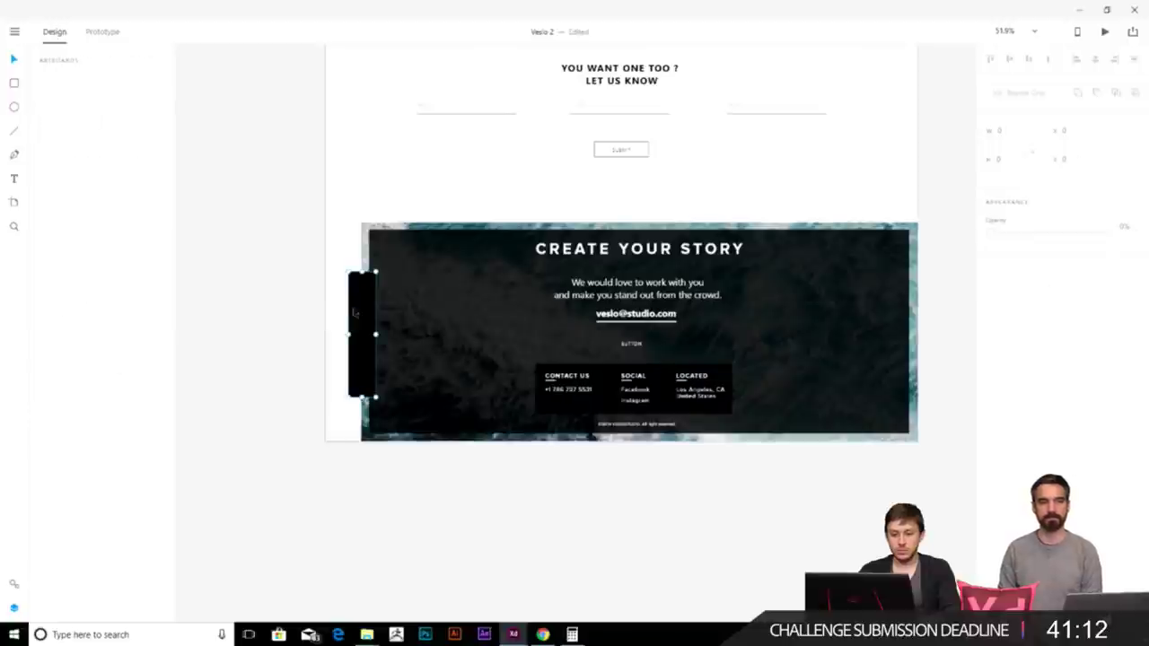
left_click(475, 490)
scroll(474, 490, "down", 4)
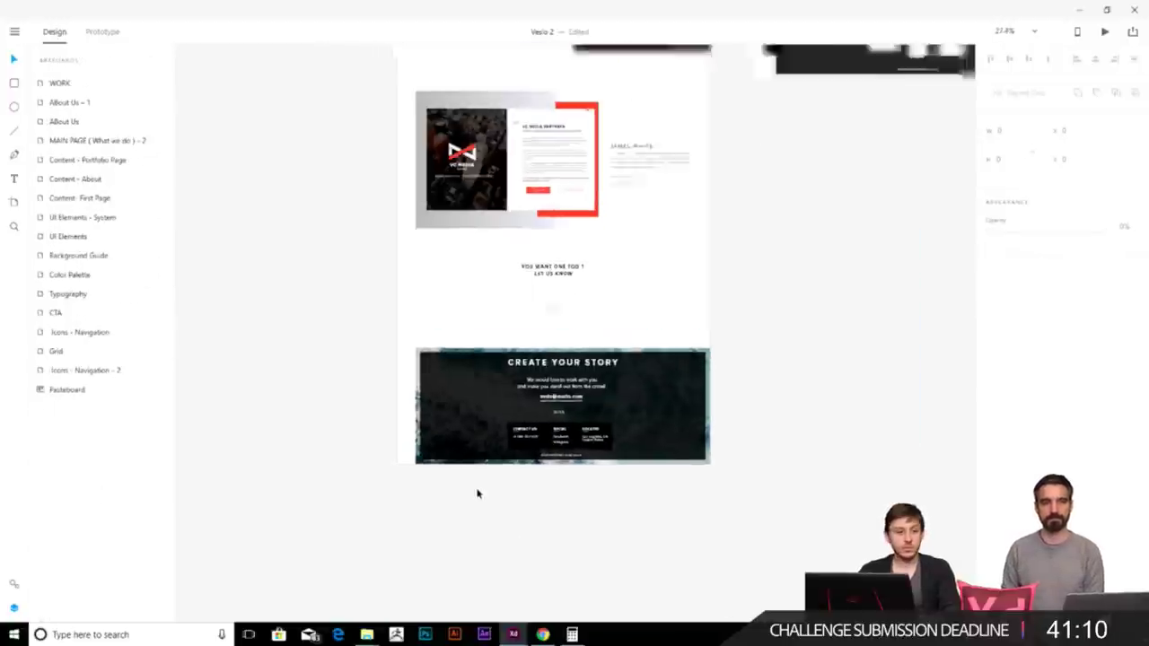
scroll(679, 272, "up", 10)
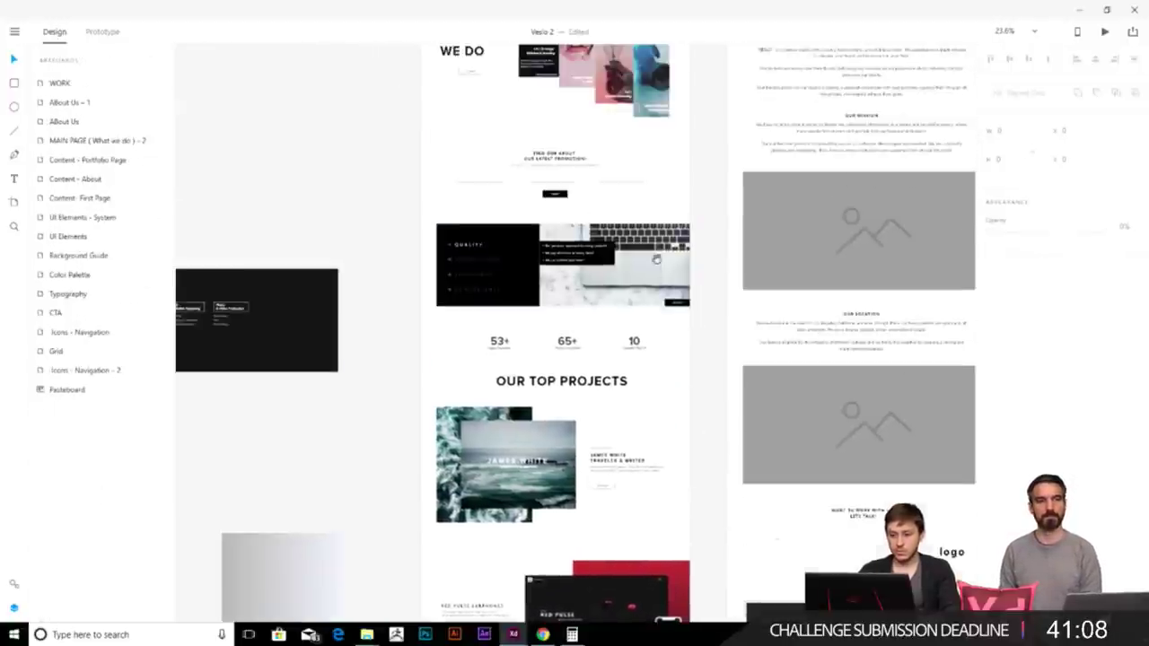
scroll(639, 390, "up", 2)
scroll(620, 341, "down", 10)
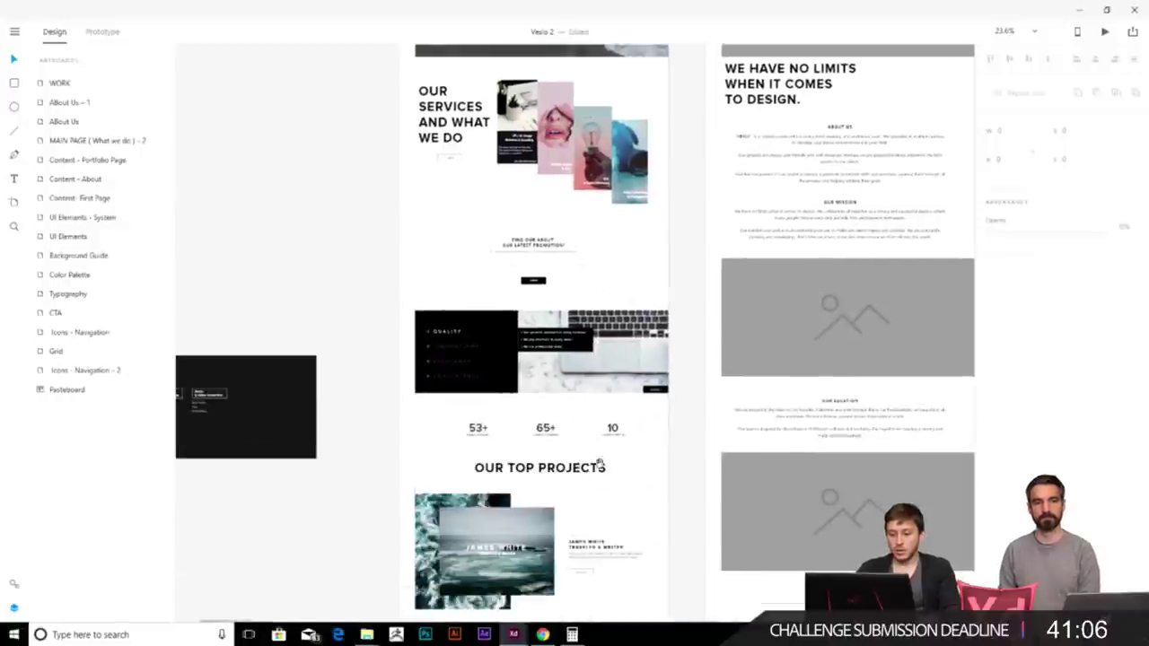
scroll(582, 211, "down", 4)
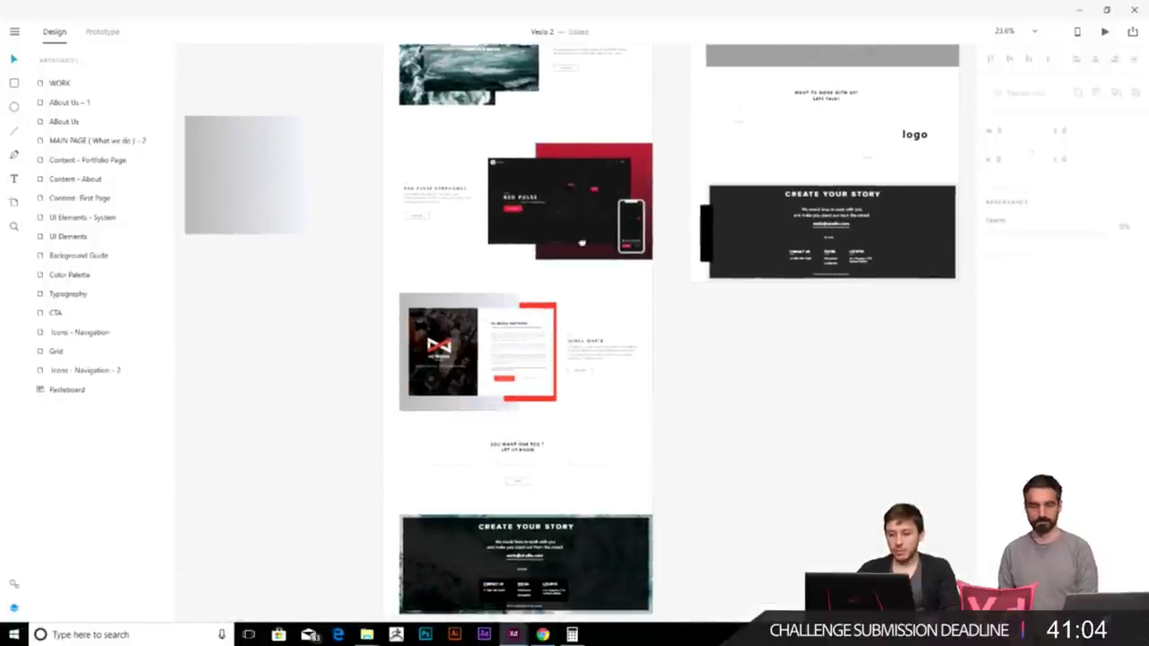
scroll(577, 145, "up", 10)
scroll(561, 318, "down", 2)
scroll(561, 318, "down", 9)
scroll(498, 426, "up", 3)
scroll(591, 506, "up", 5)
scroll(601, 335, "down", 2)
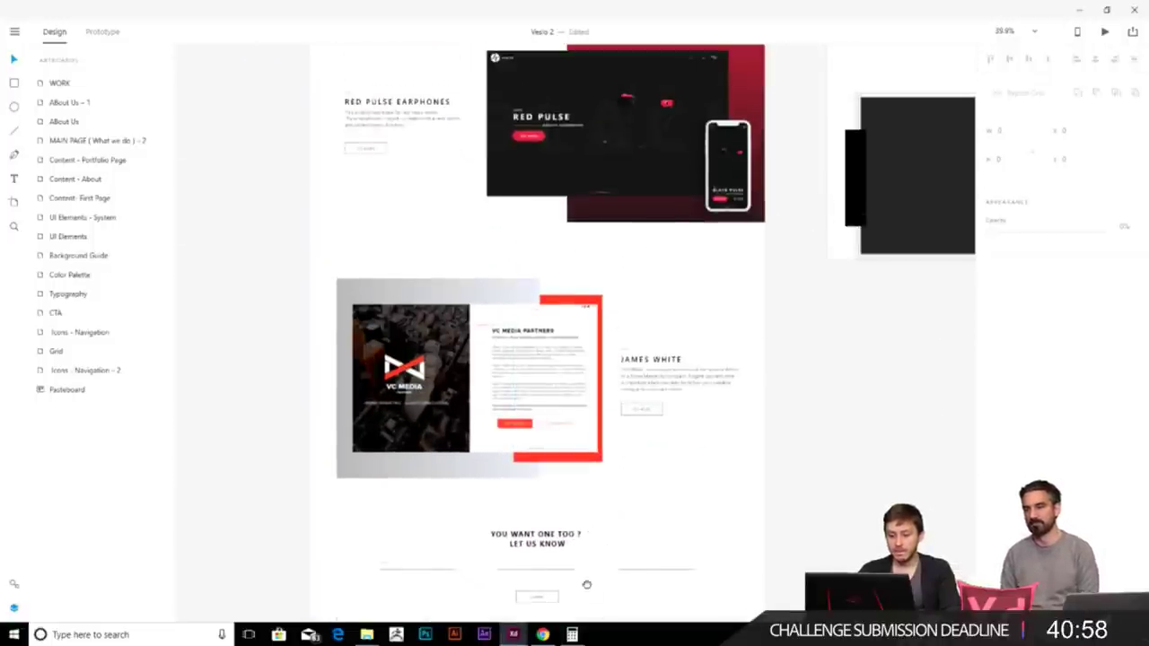
scroll(587, 595, "down", 5)
scroll(593, 210, "down", 6)
scroll(571, 329, "up", 2)
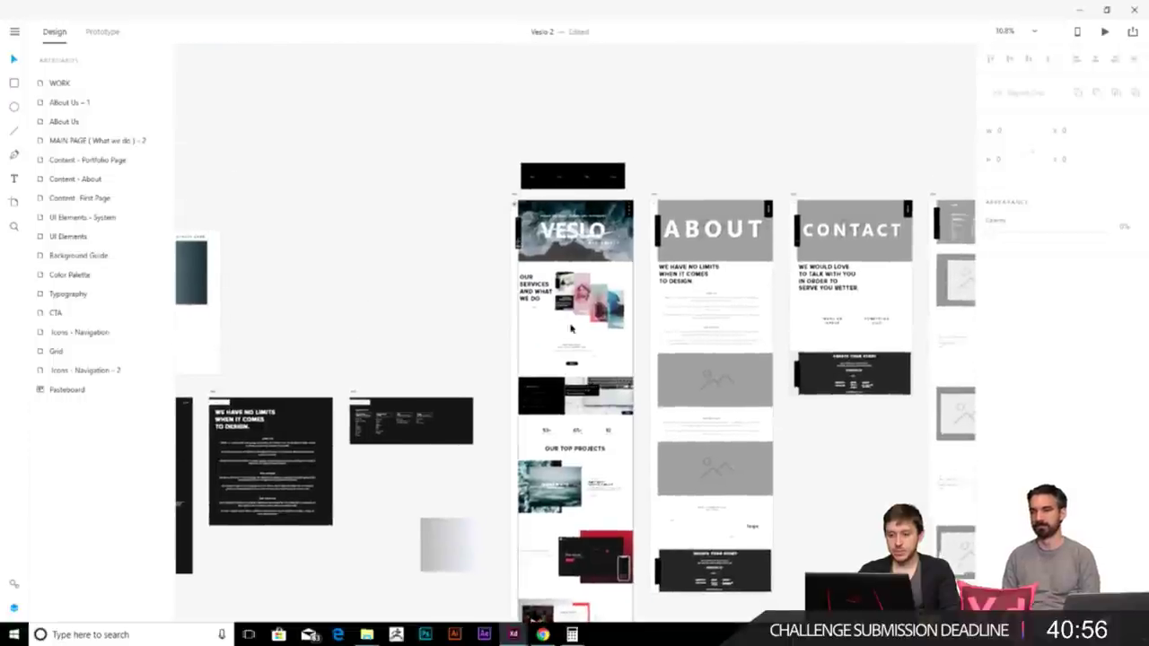
scroll(642, 342, "up", 5)
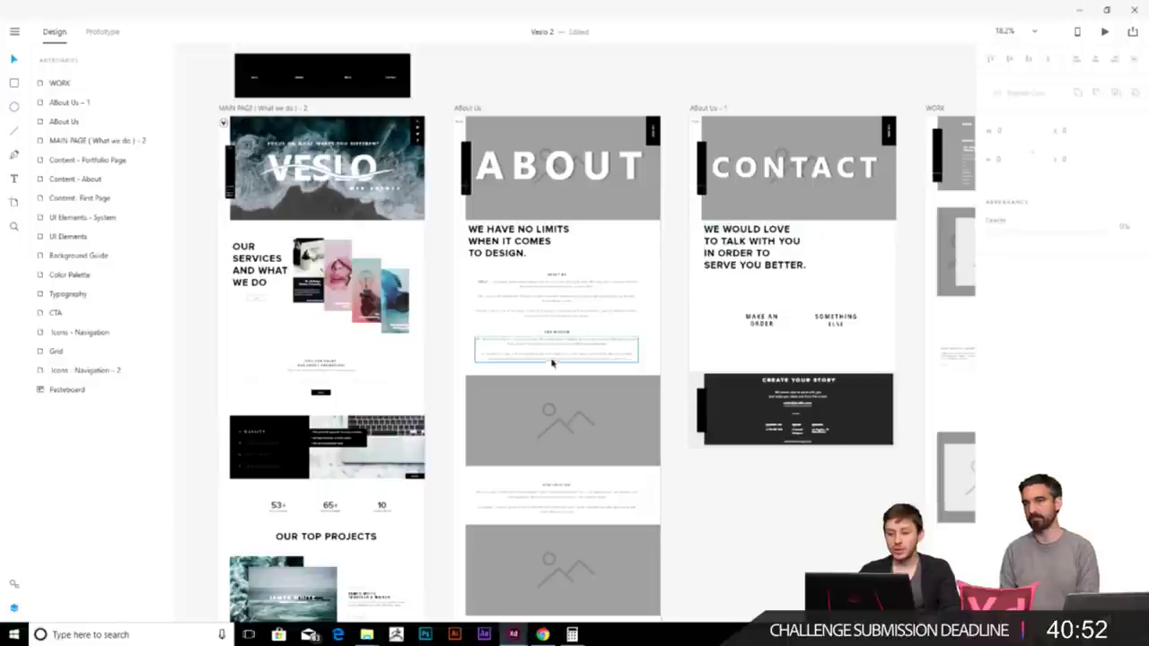
left_click_drag(783, 293, 563, 305)
left_click_drag(816, 278, 574, 265)
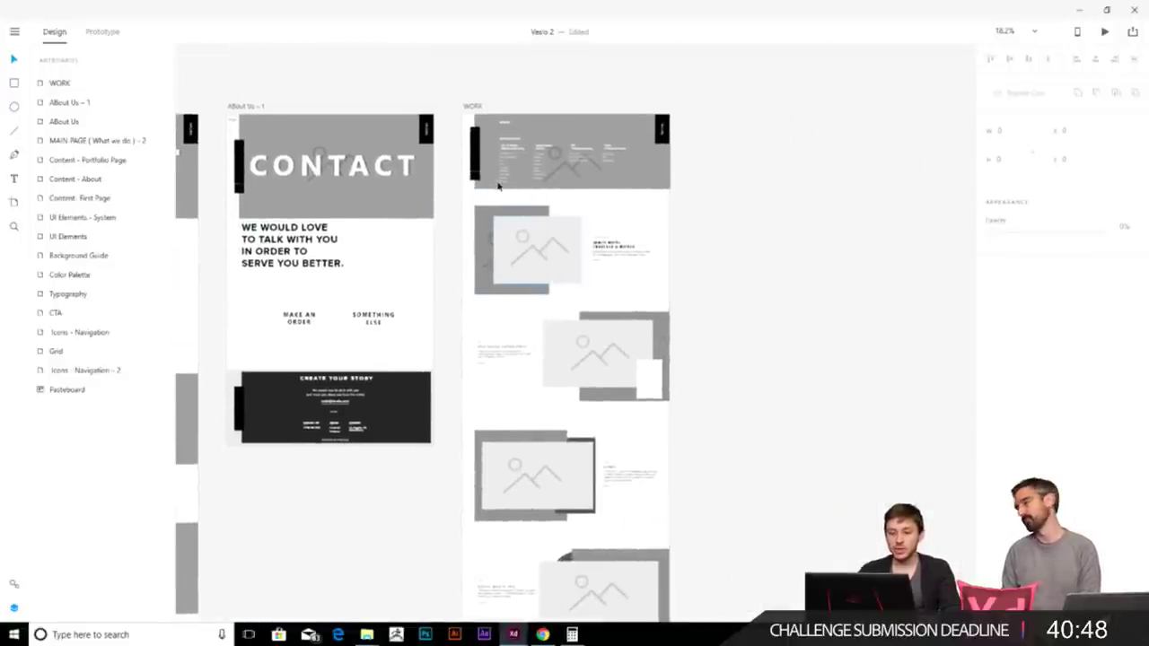
scroll(846, 333, "left", 5)
scroll(729, 242, "up", 5)
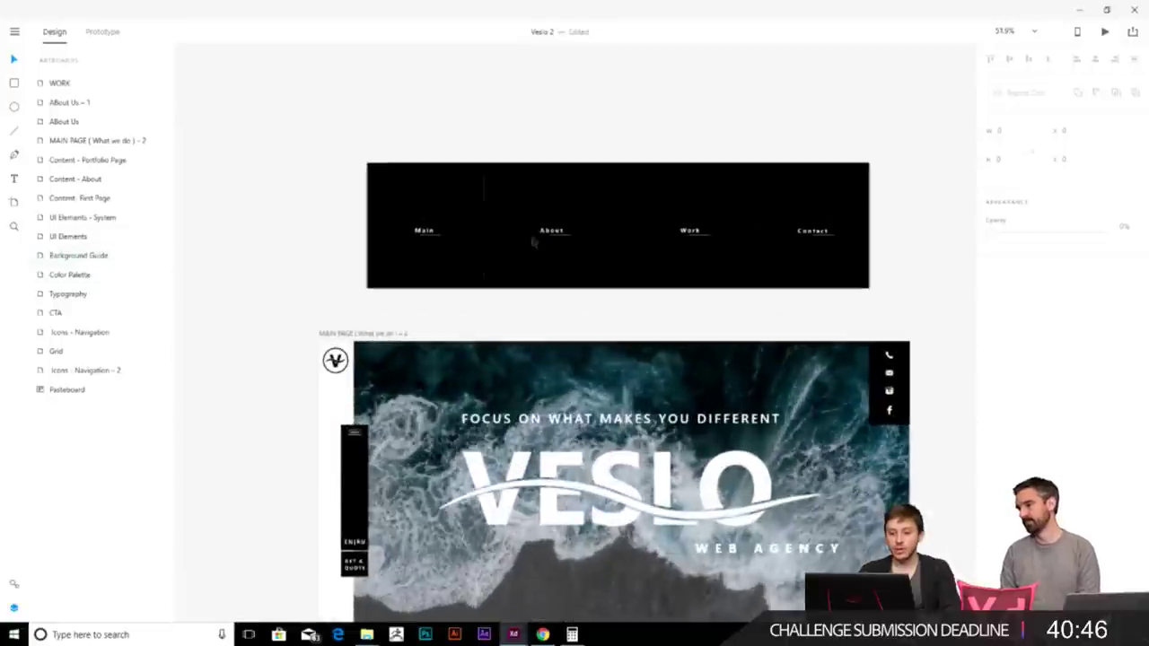
scroll(729, 241, "down", 5)
scroll(587, 279, "up", 3)
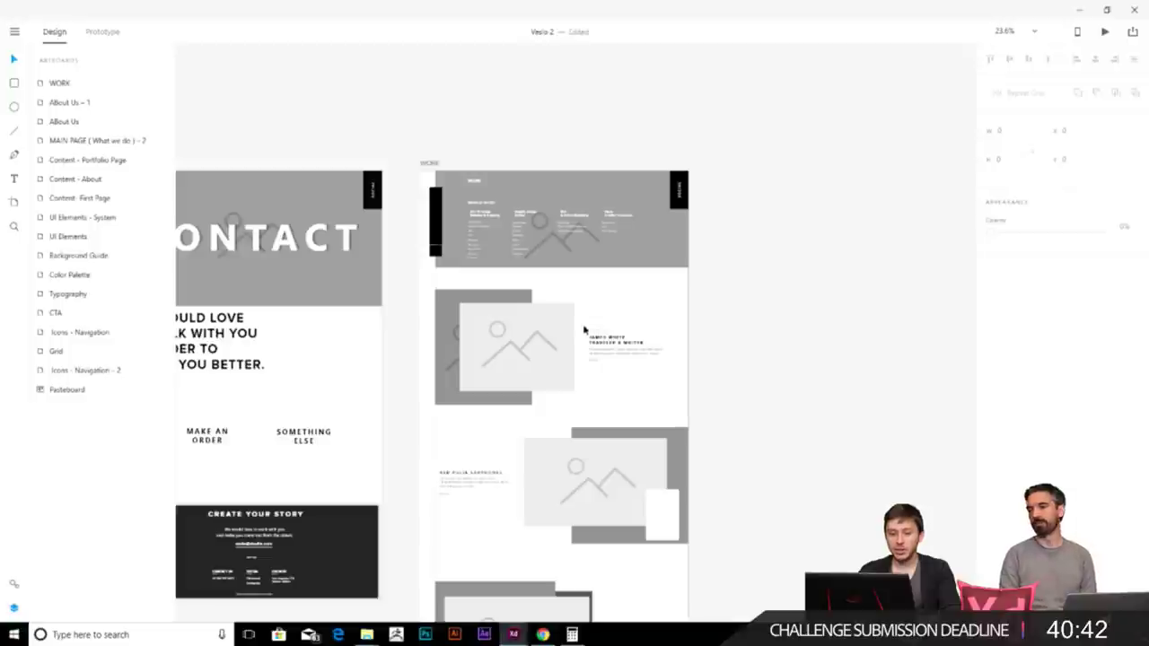
scroll(588, 472, "down", 5)
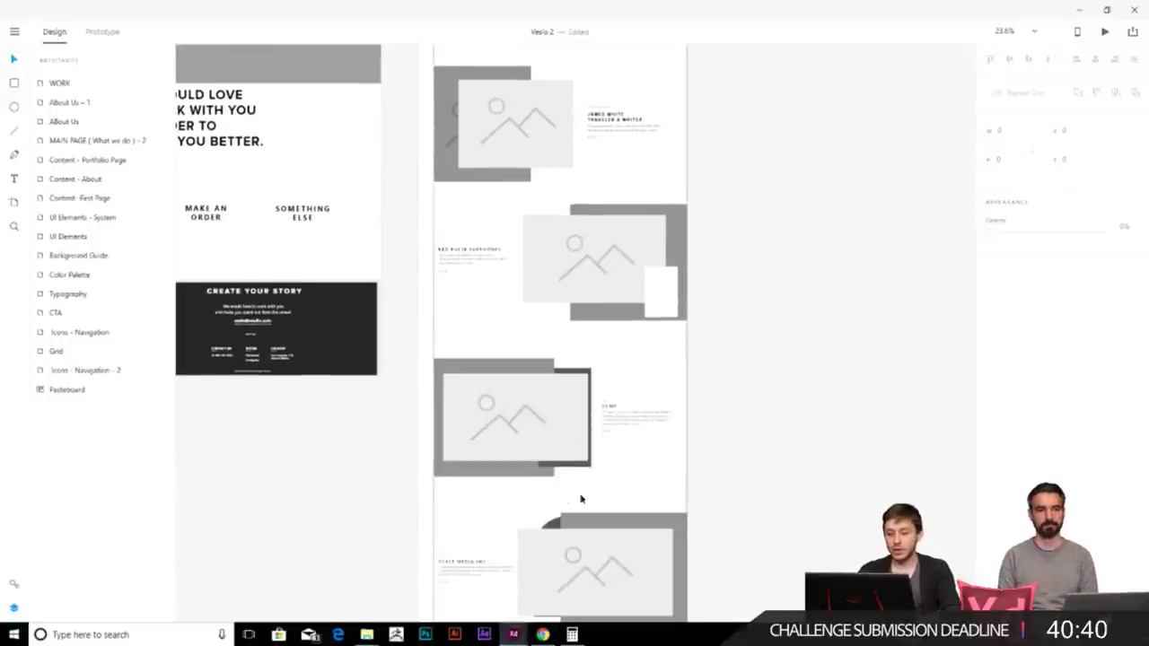
scroll(567, 434, "down", 5)
scroll(557, 251, "up", 1)
scroll(520, 392, "down", 5)
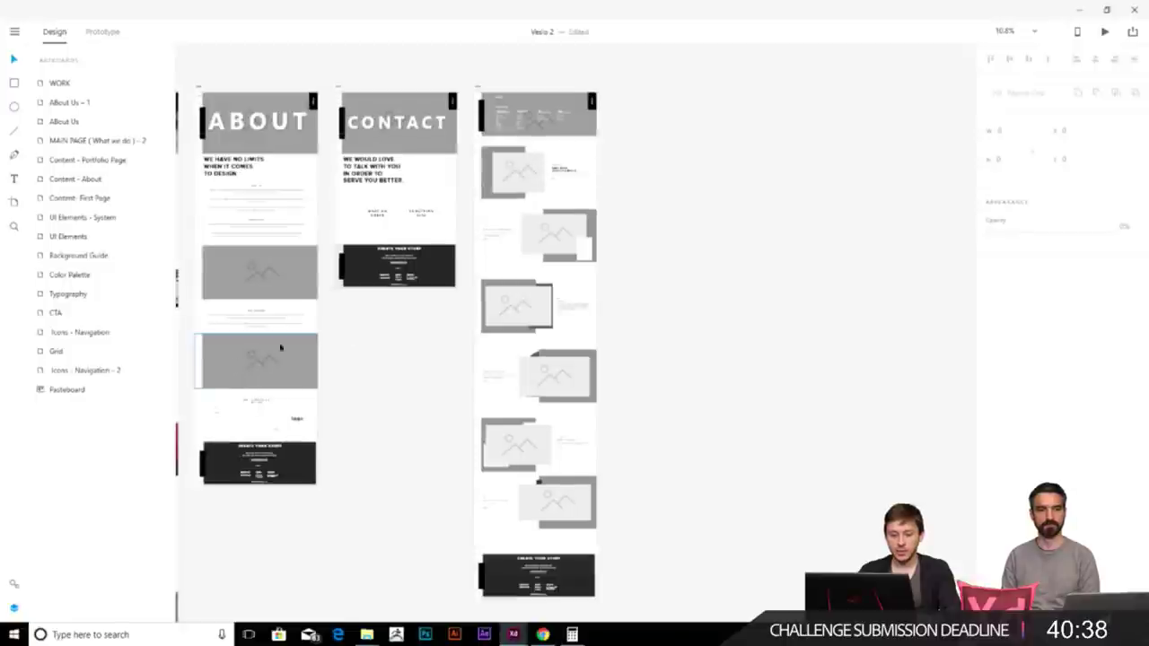
scroll(649, 274, "left", 2)
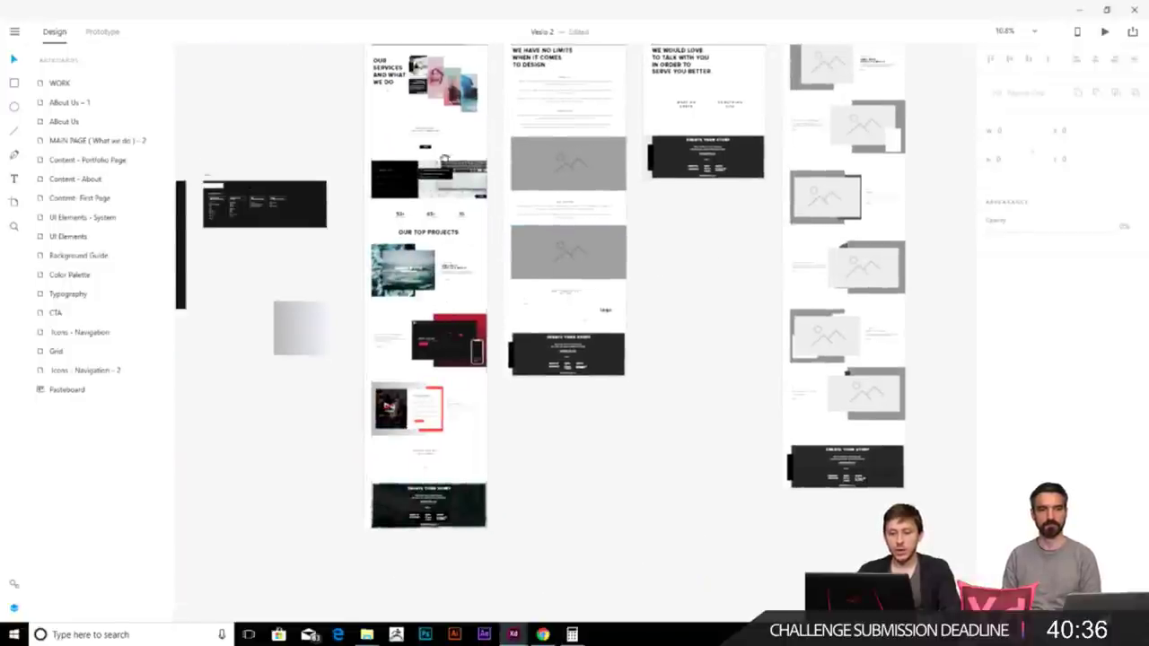
scroll(462, 377, "up", 5)
scroll(462, 377, "down", 5)
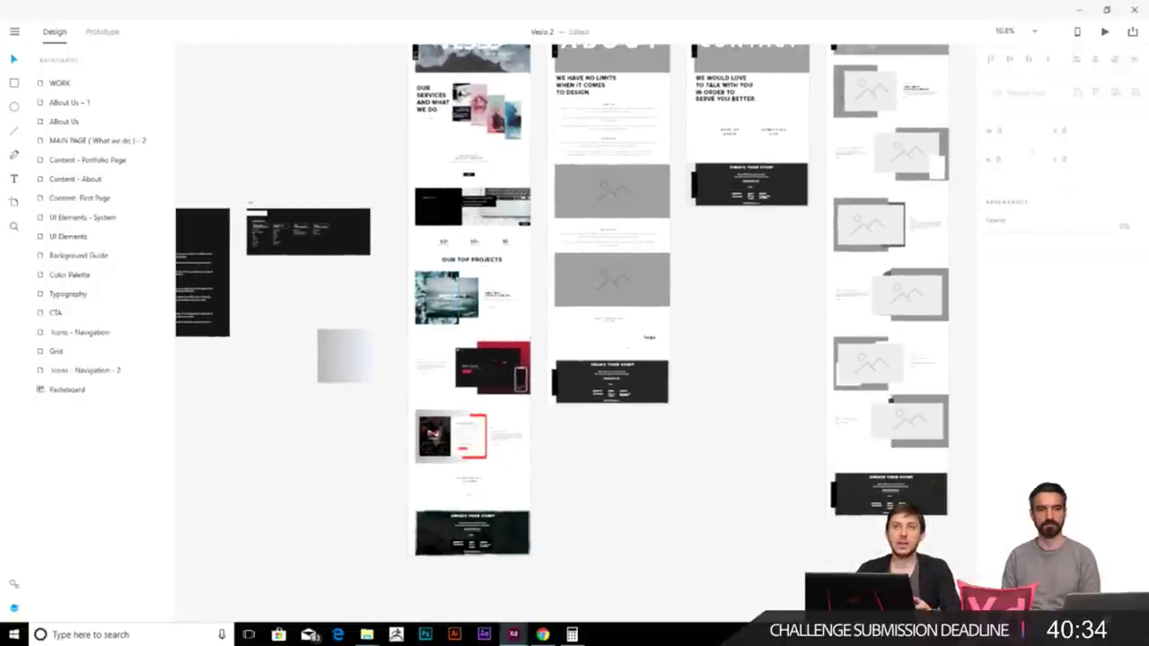
scroll(464, 240, "up", 2)
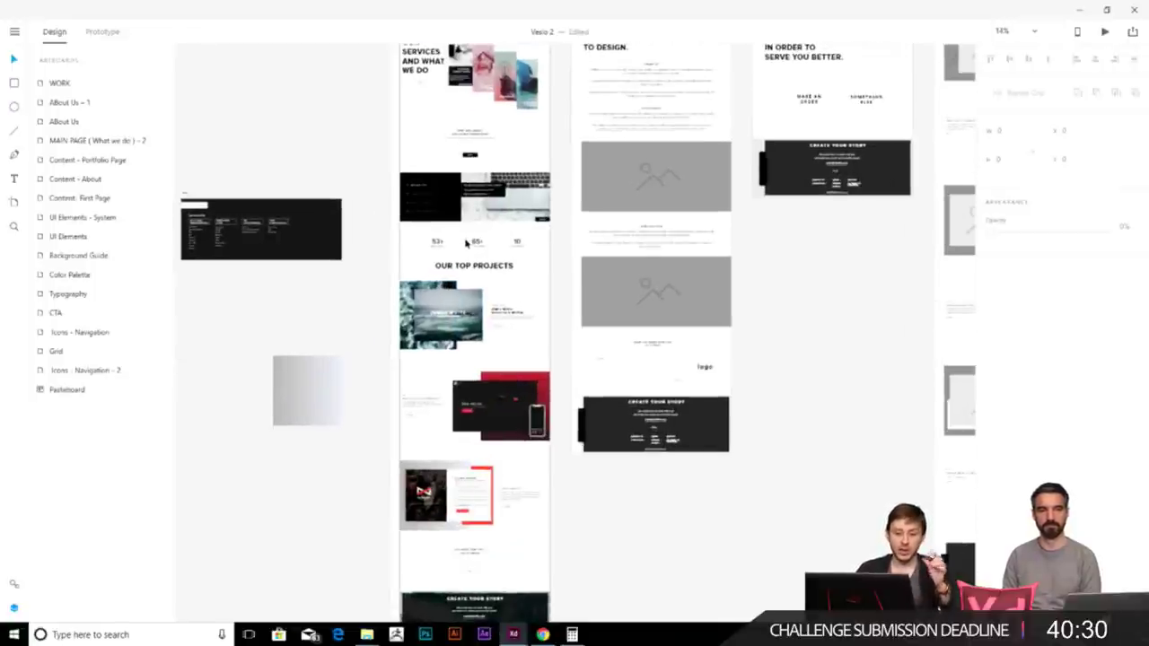
scroll(465, 241, "up", 4)
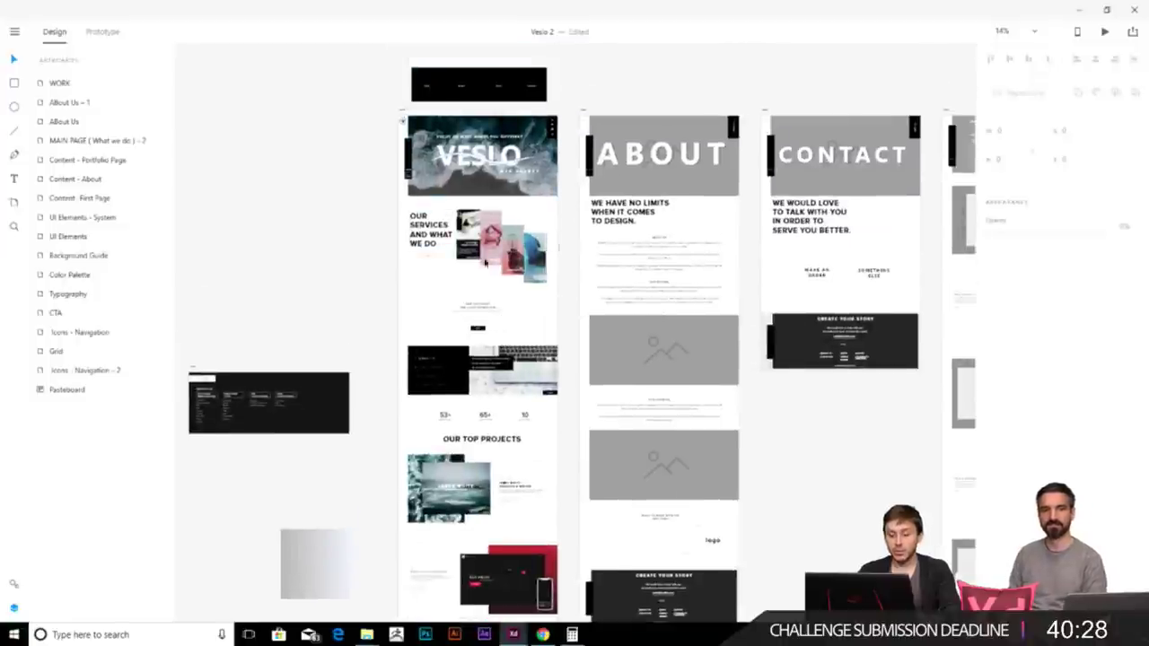
scroll(457, 375, "down", 4)
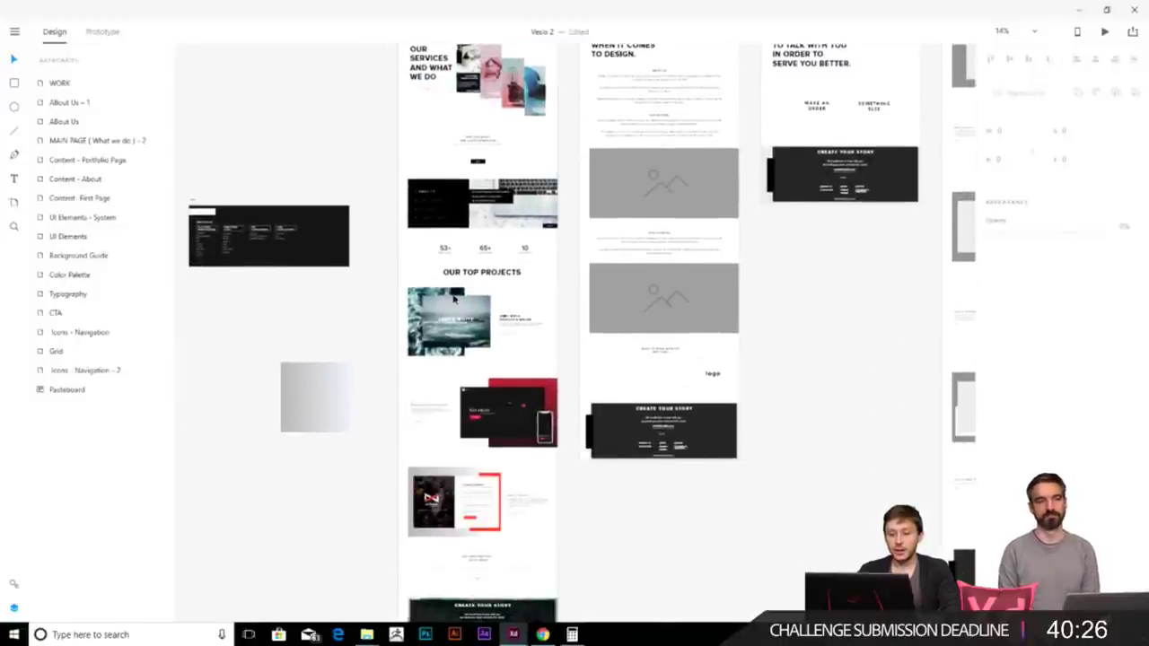
scroll(463, 261, "down", 2)
scroll(453, 215, "right", 2)
scroll(449, 197, "up", 5)
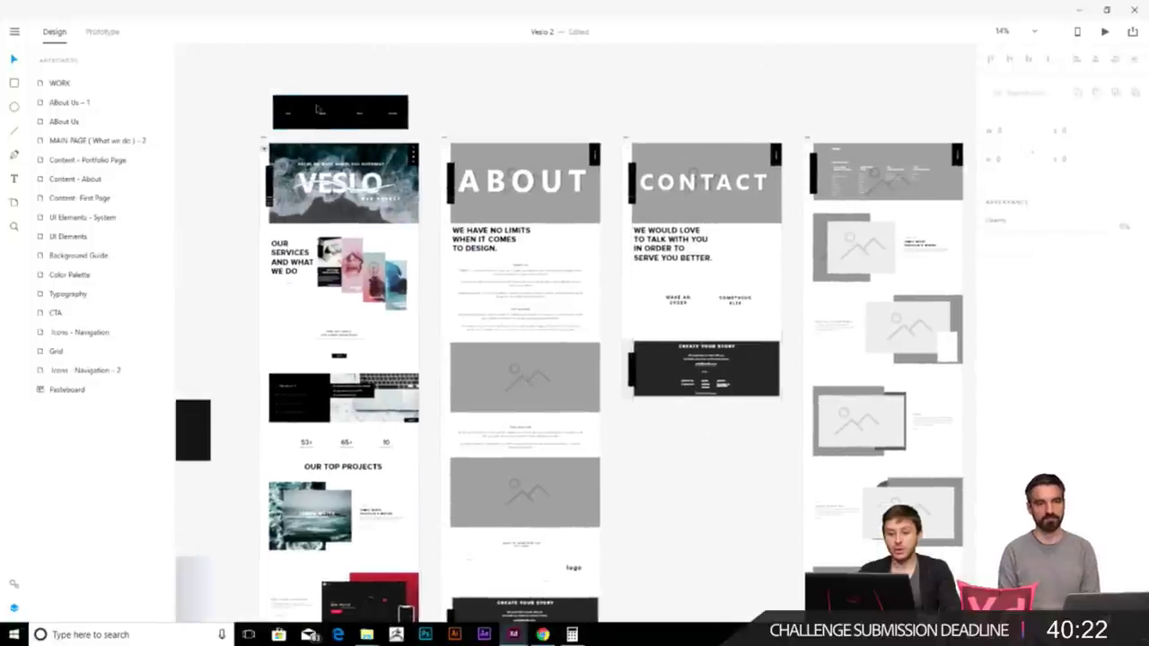
scroll(320, 112, "up", 5)
scroll(622, 303, "down", 5)
scroll(739, 311, "up", 3)
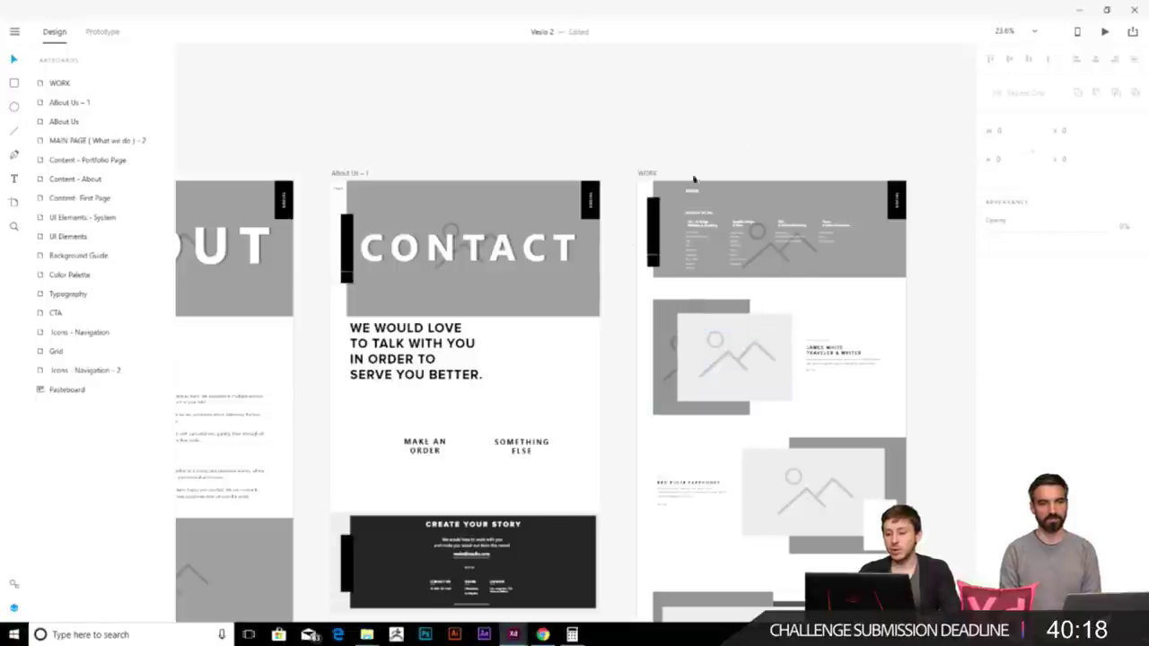
scroll(356, 411, "down", 5)
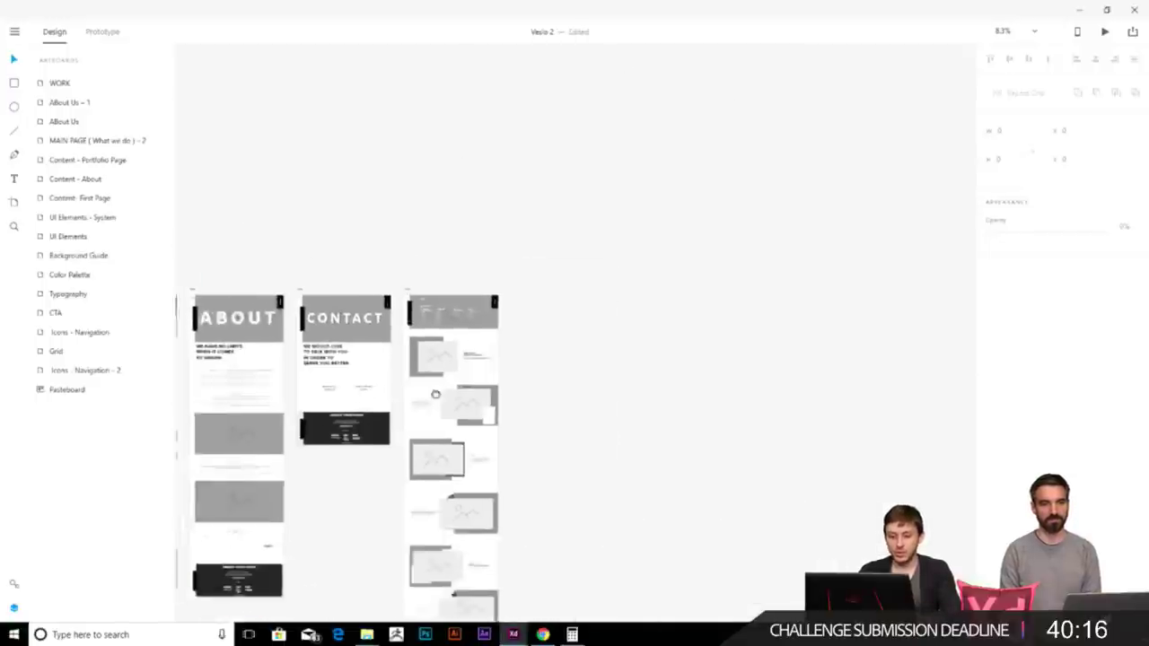
scroll(377, 404, "left", 5)
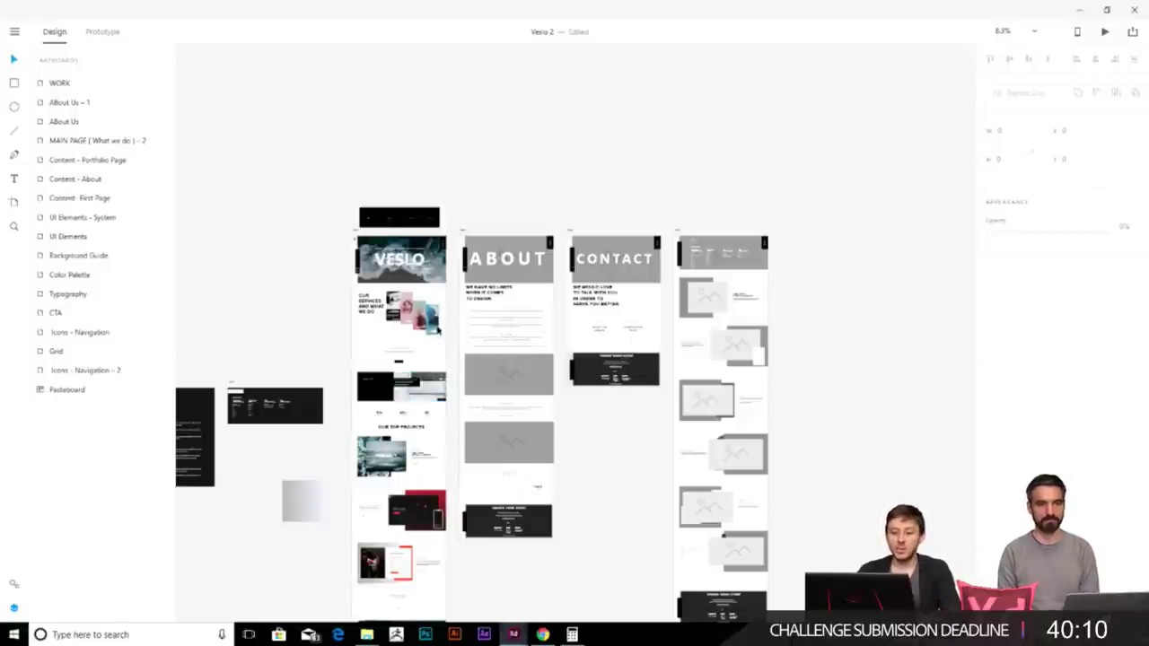
scroll(587, 369, "right", 2)
scroll(587, 369, "up", 4)
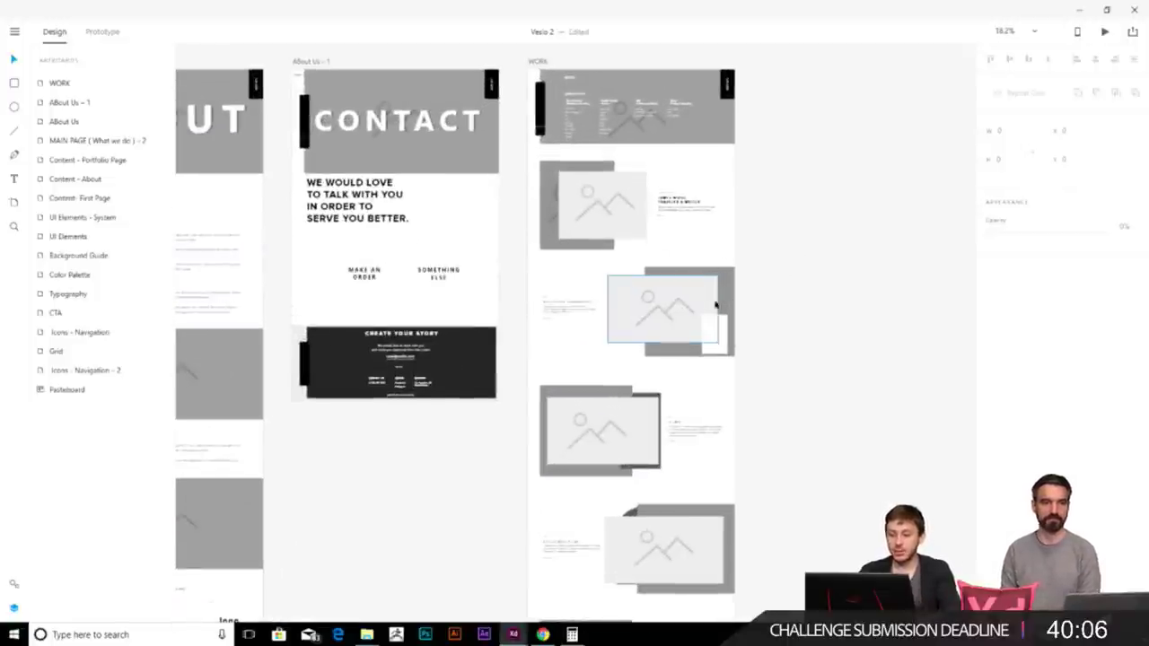
scroll(762, 326, "up", 3)
scroll(359, 354, "left", 5)
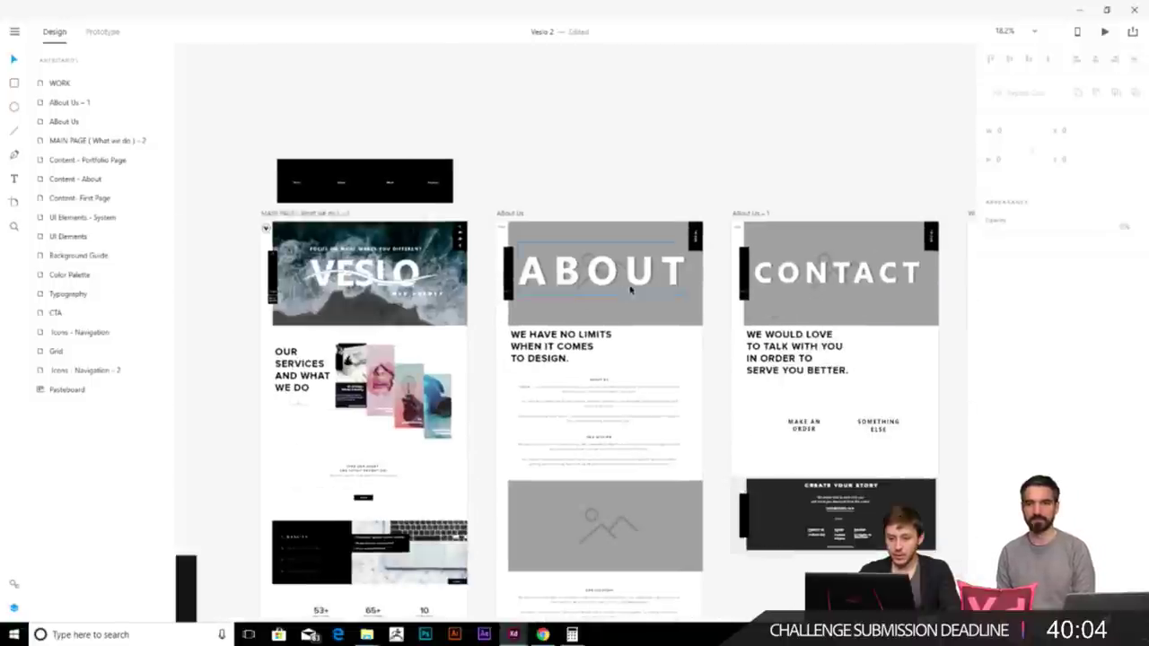
scroll(655, 396, "down", 1)
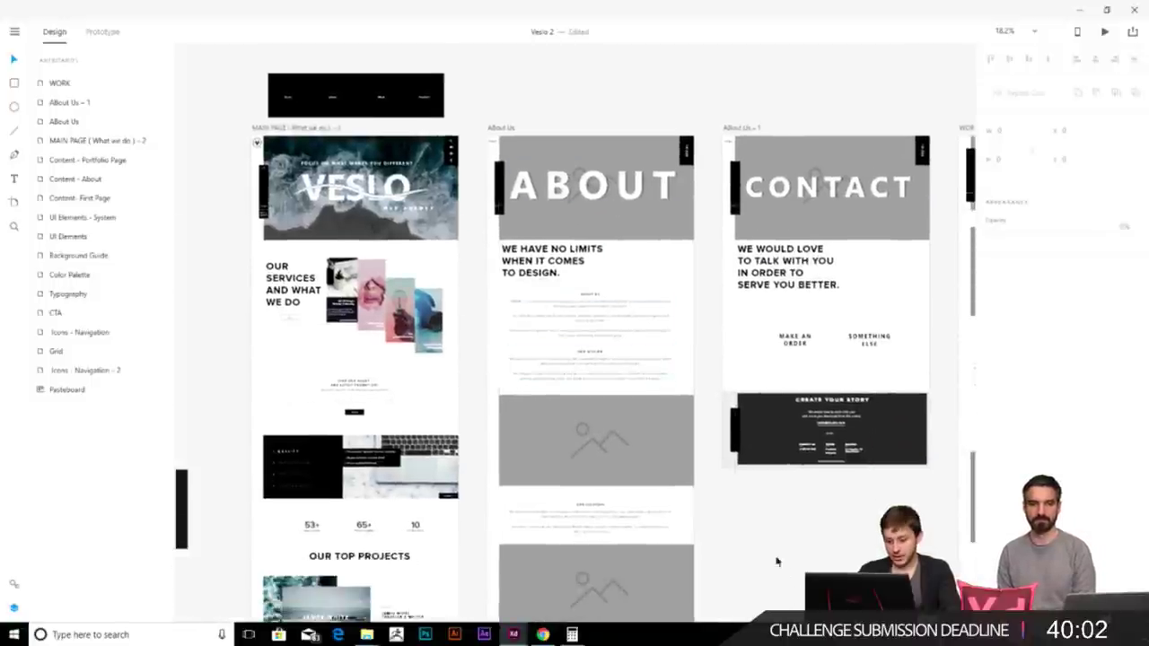
scroll(618, 308, "up", 2)
scroll(619, 308, "up", 3)
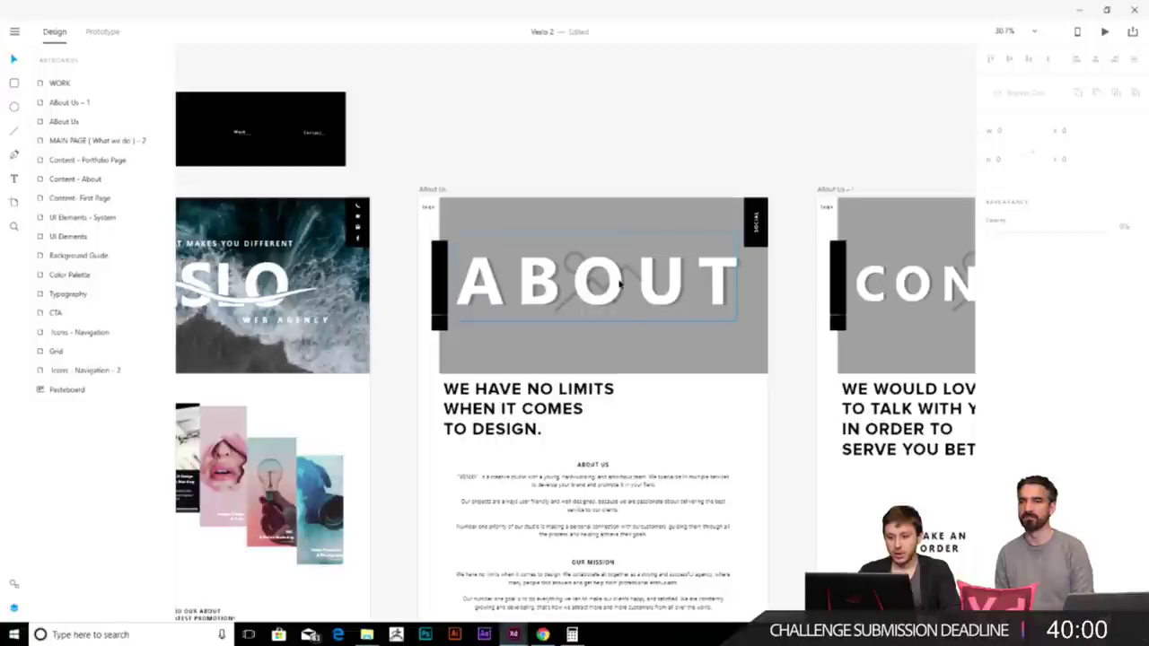
- Drop the outstretched-hands photo from the Images folder into the gray About hero rectangle
left_click(738, 312)
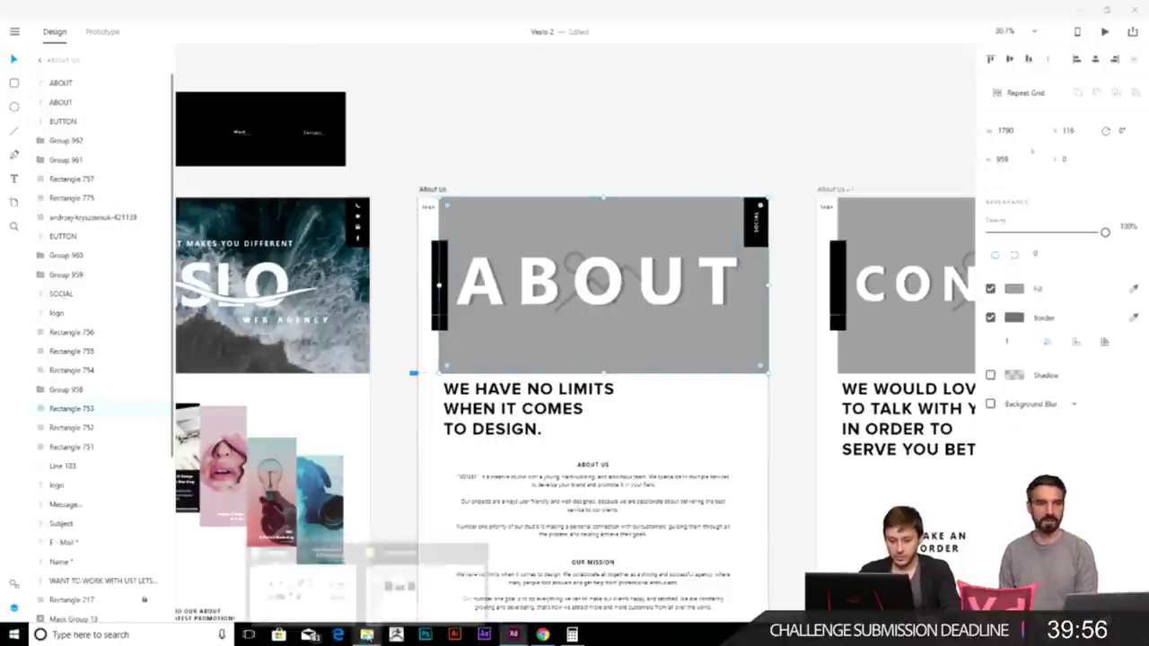
left_click(340, 596)
left_click_drag(982, 316, 485, 251)
key("Escape")
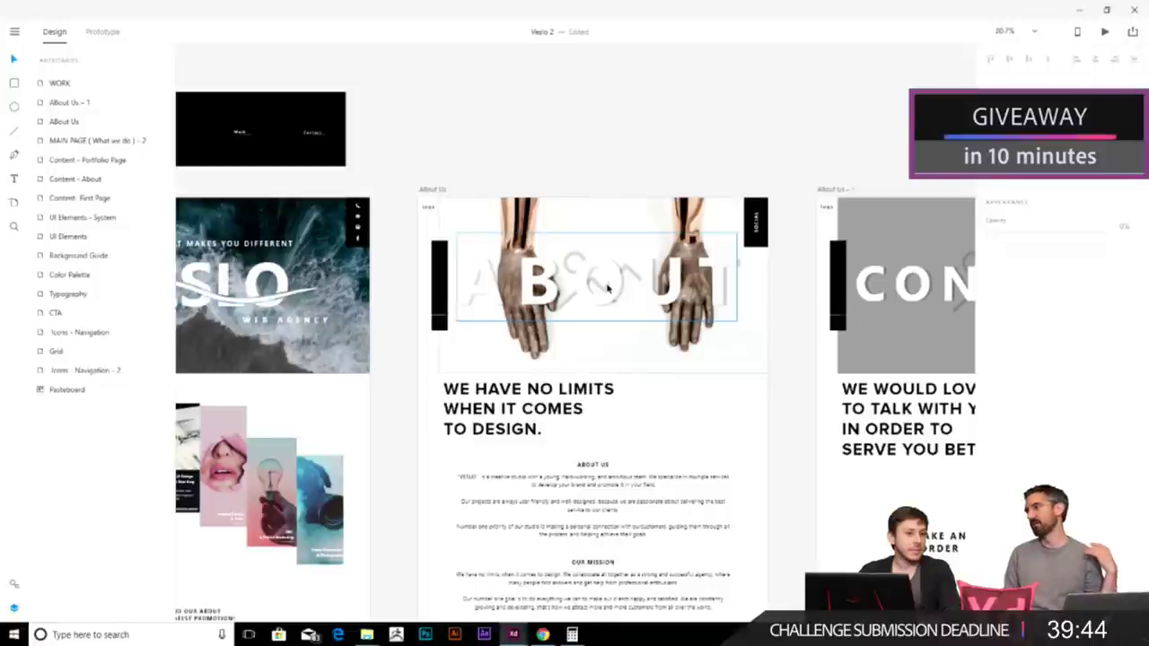
scroll(608, 287, "down", 2)
- Pan to the style-guide artboards and move the Color Palette artboard slightly right
scroll(607, 288, "down", 8)
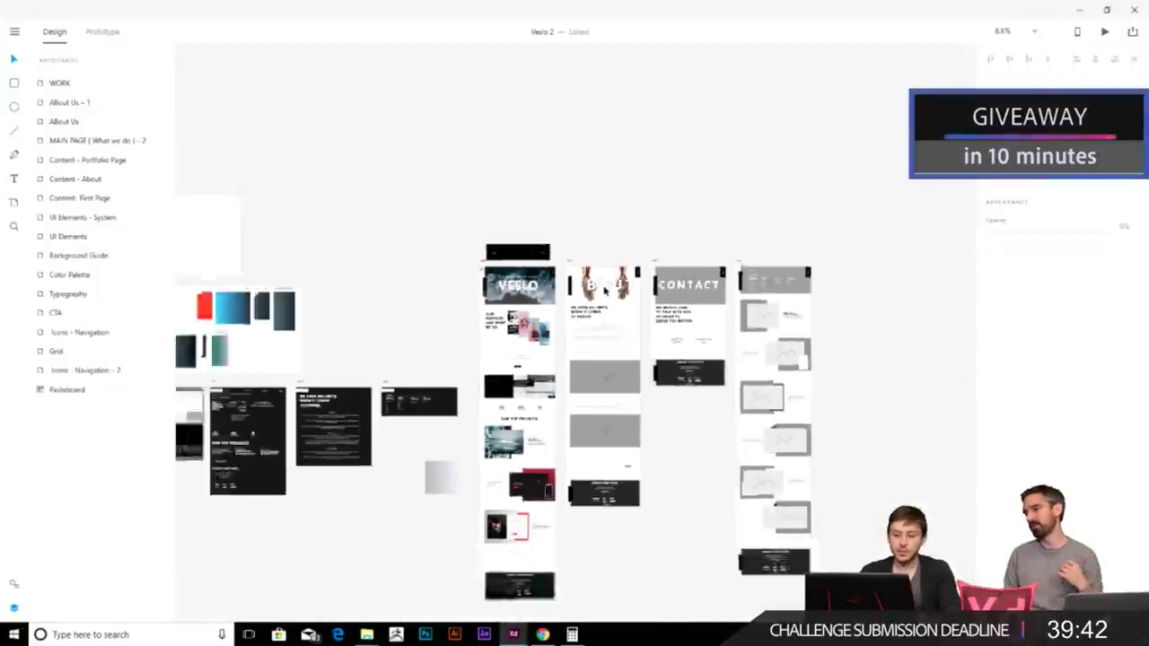
left_click_drag(437, 323, 508, 251)
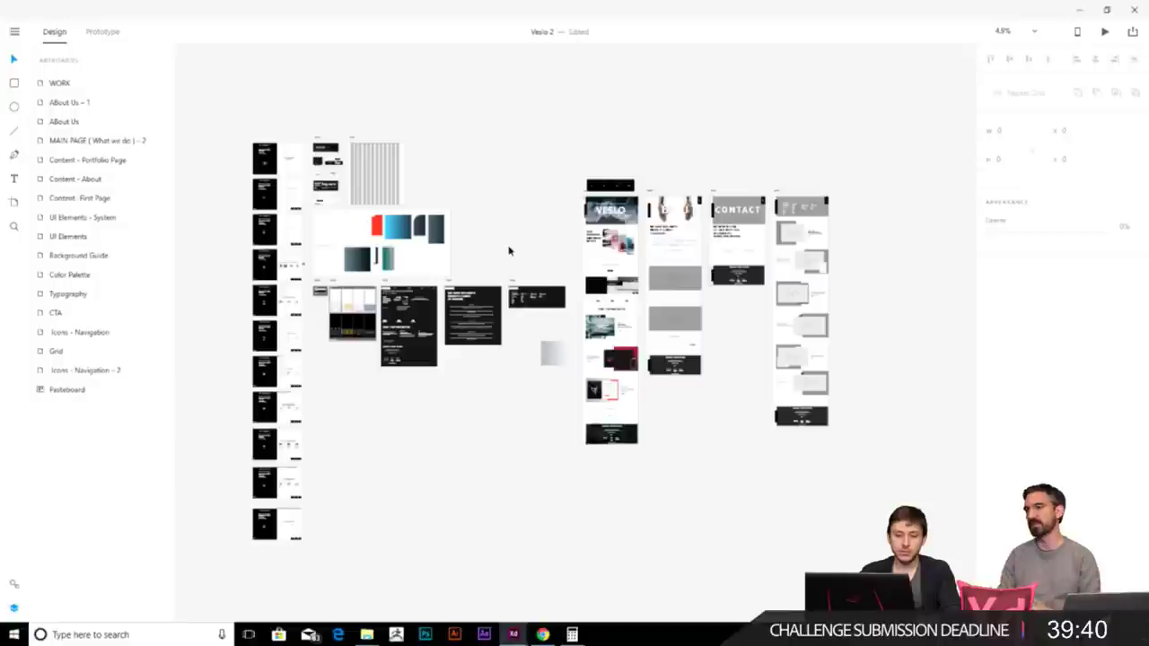
scroll(364, 208, "up", 3)
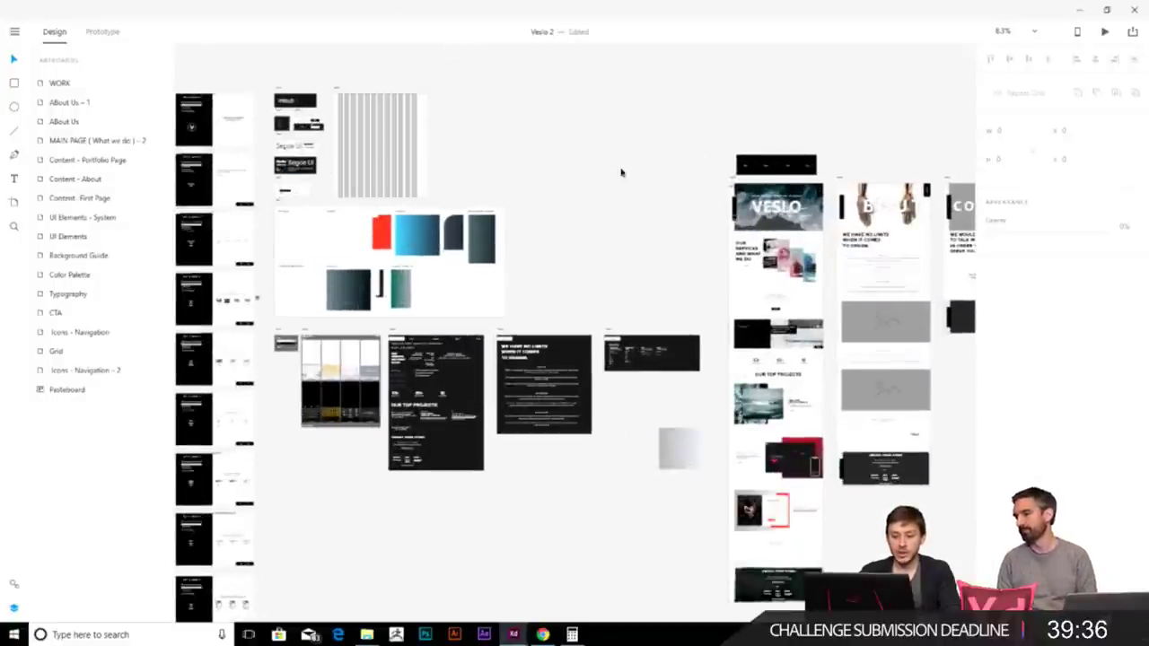
scroll(428, 234, "up", 1)
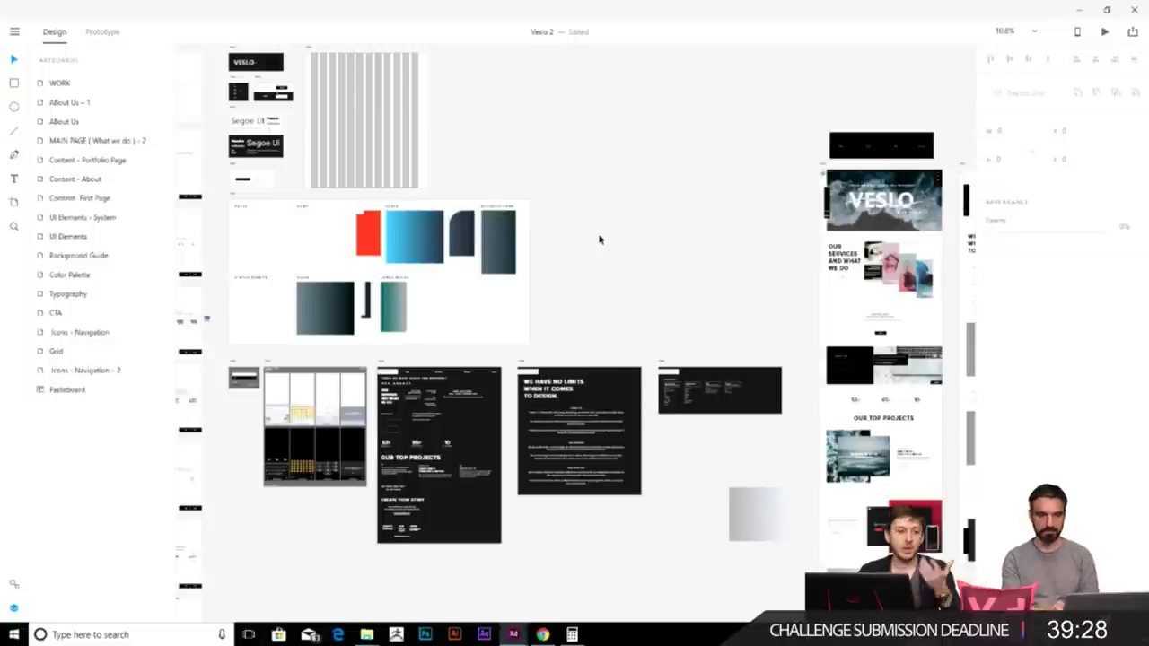
left_click_drag(763, 329, 699, 260)
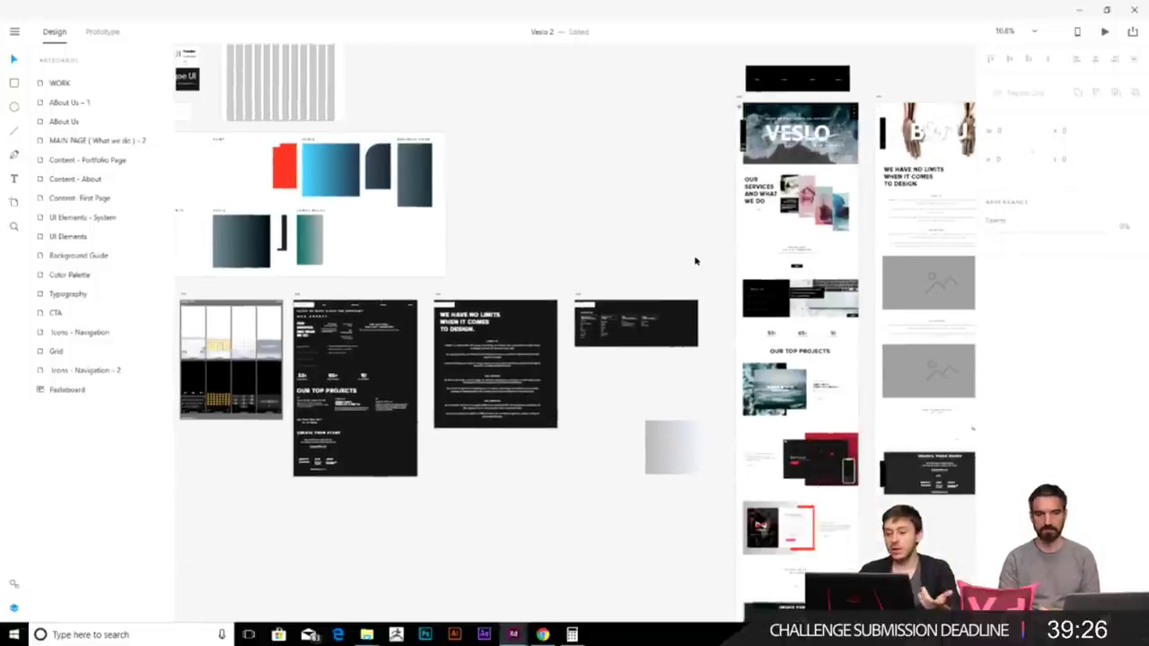
scroll(530, 215, "left", 3)
scroll(530, 215, "down", 2)
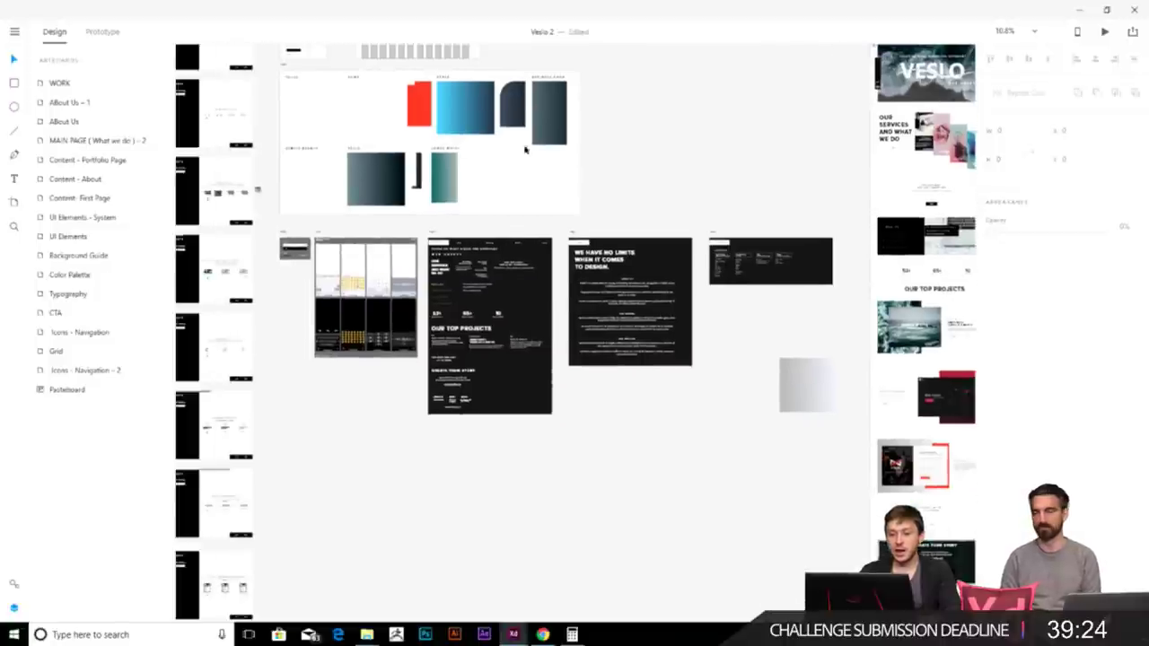
scroll(456, 249, "up", 1)
scroll(310, 198, "up", 4)
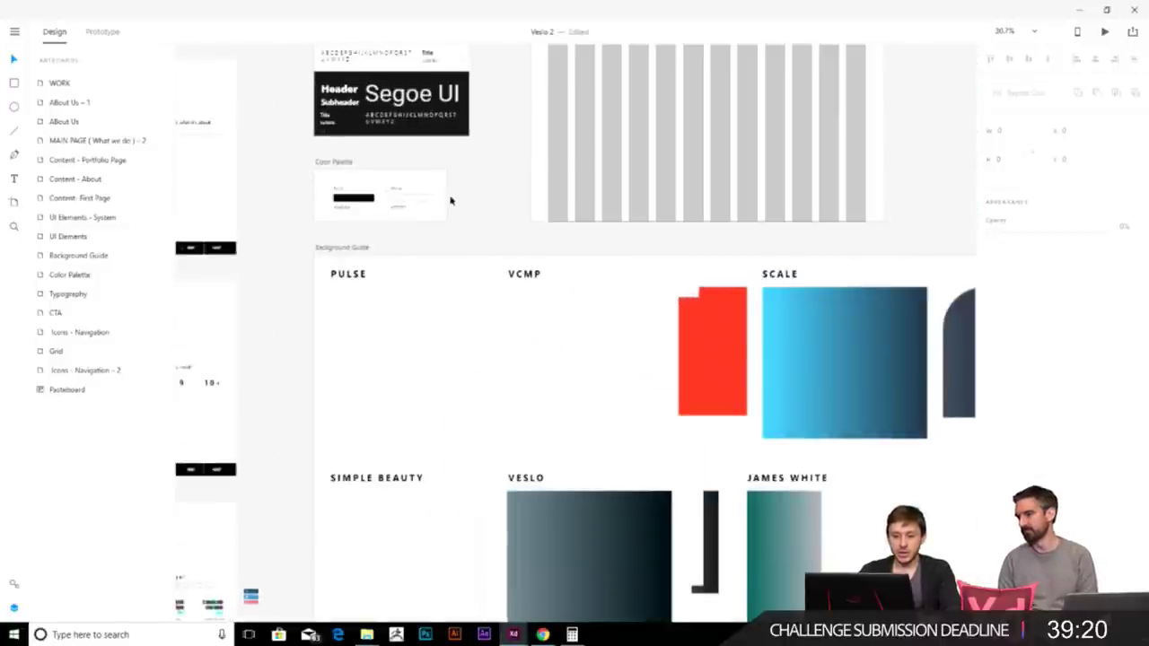
scroll(350, 172, "down", 5)
left_click_drag(269, 258, 790, 271)
scroll(790, 271, "right", 5)
scroll(431, 269, "up", 3)
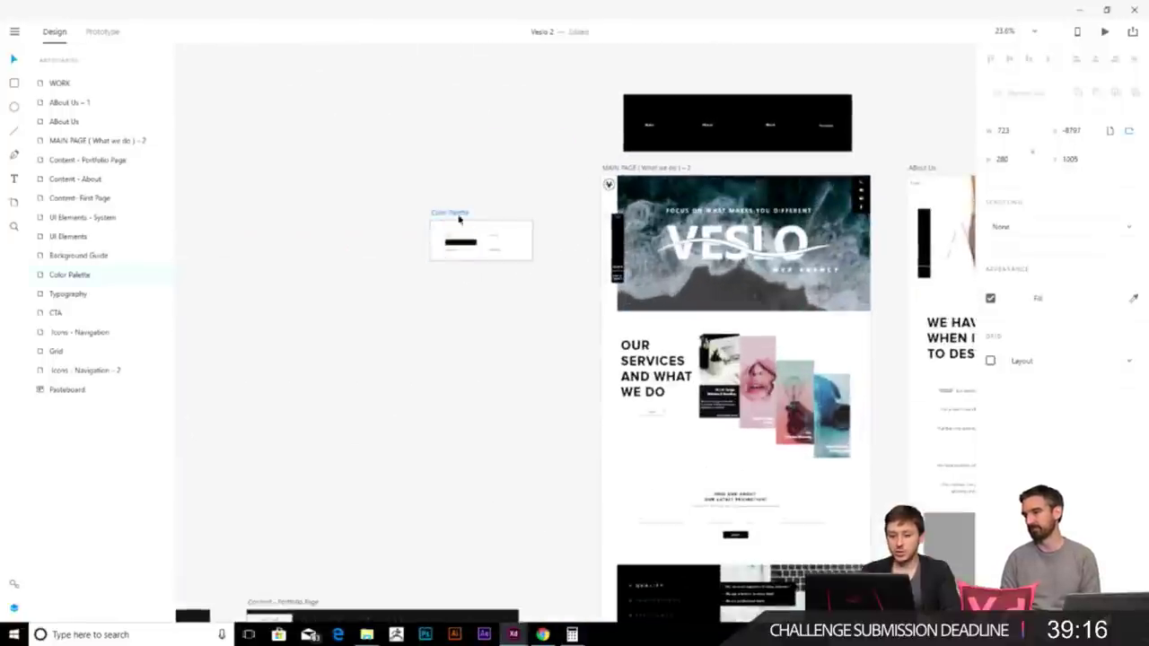
left_click_drag(441, 218, 472, 218)
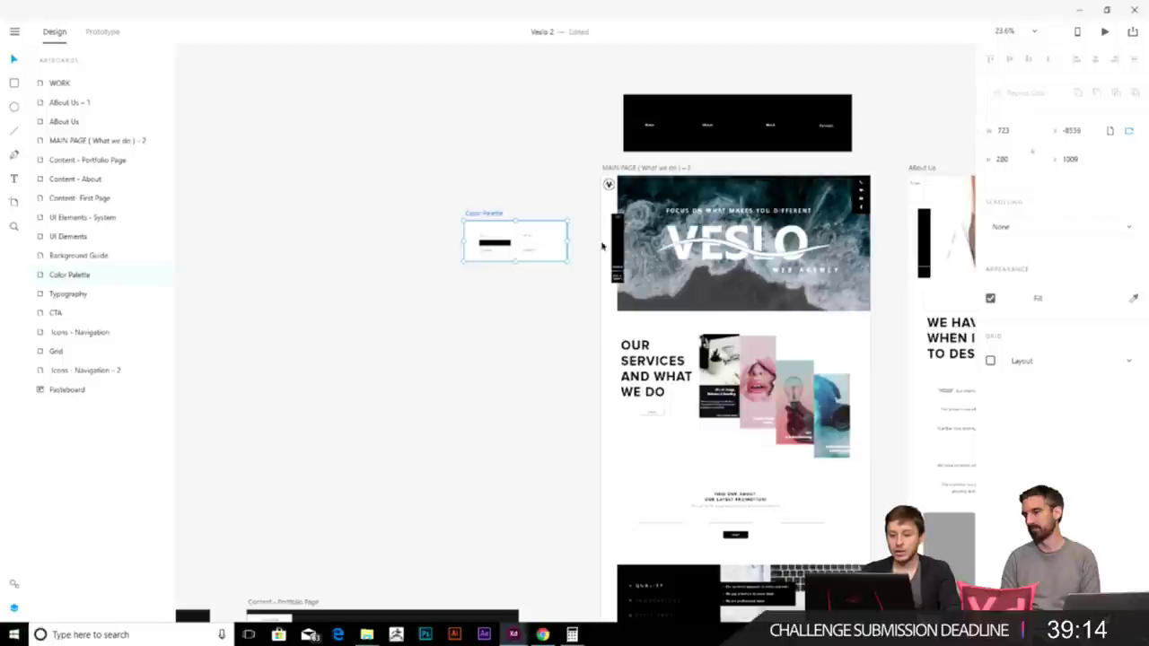
- Select the Grid artboard to view its 12-column layout grid
scroll(528, 245, "up", 3)
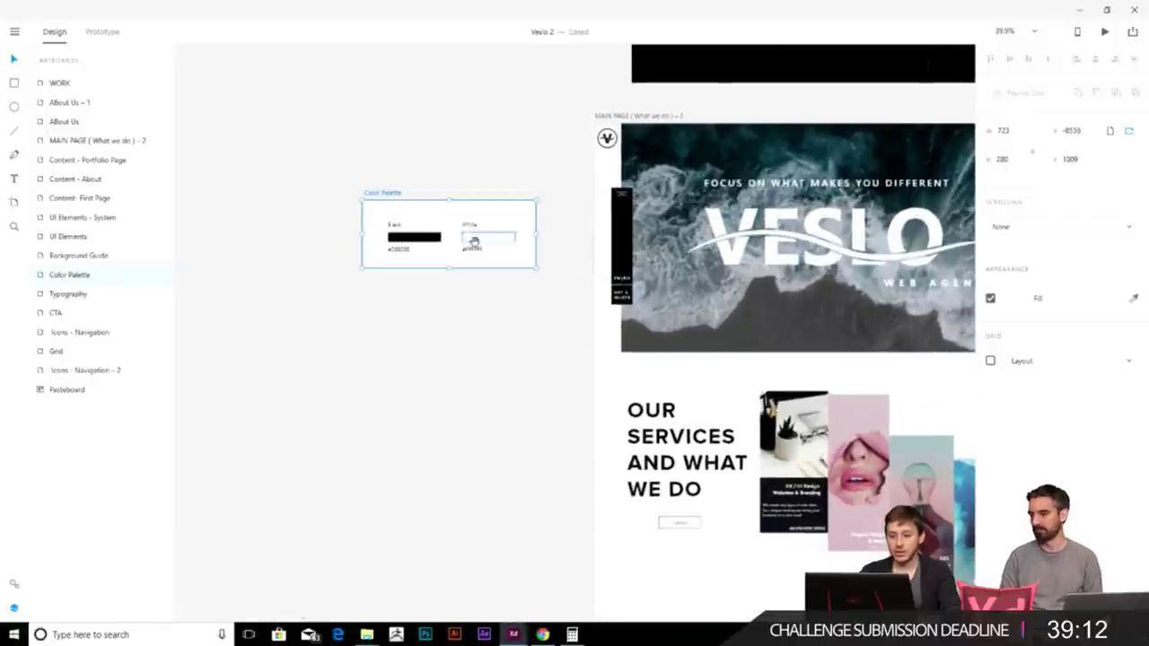
scroll(448, 238, "right", 3)
scroll(269, 103, "down", 3)
scroll(269, 102, "right", 1)
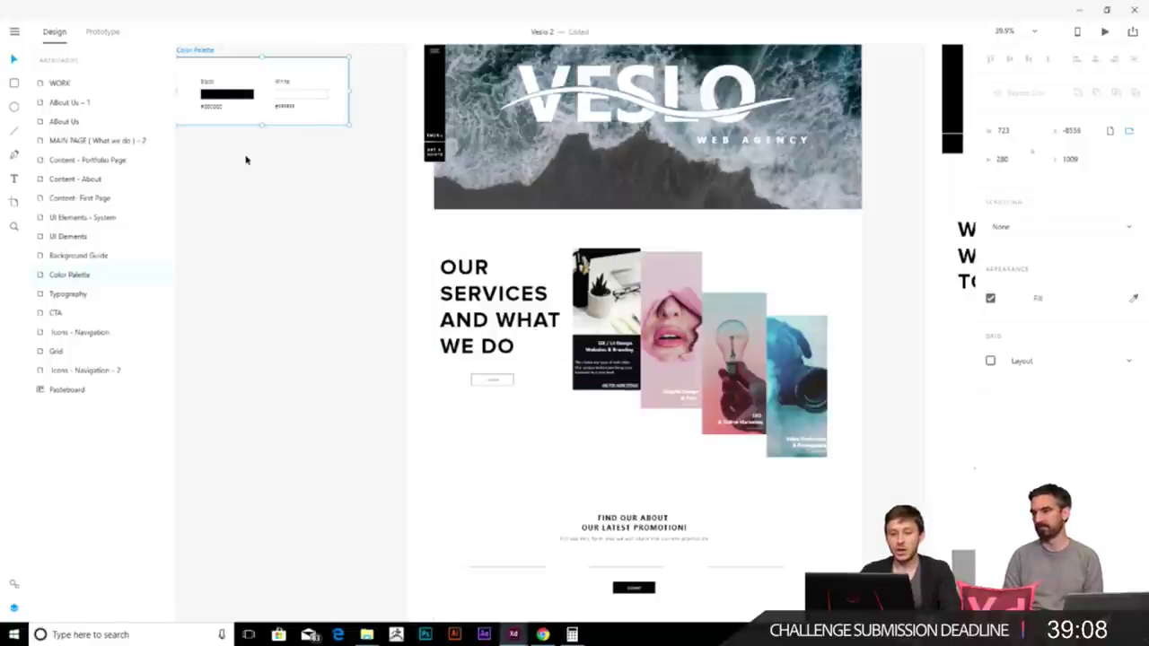
scroll(244, 158, "down", 3)
scroll(444, 261, "left", 3)
scroll(380, 236, "down", 4)
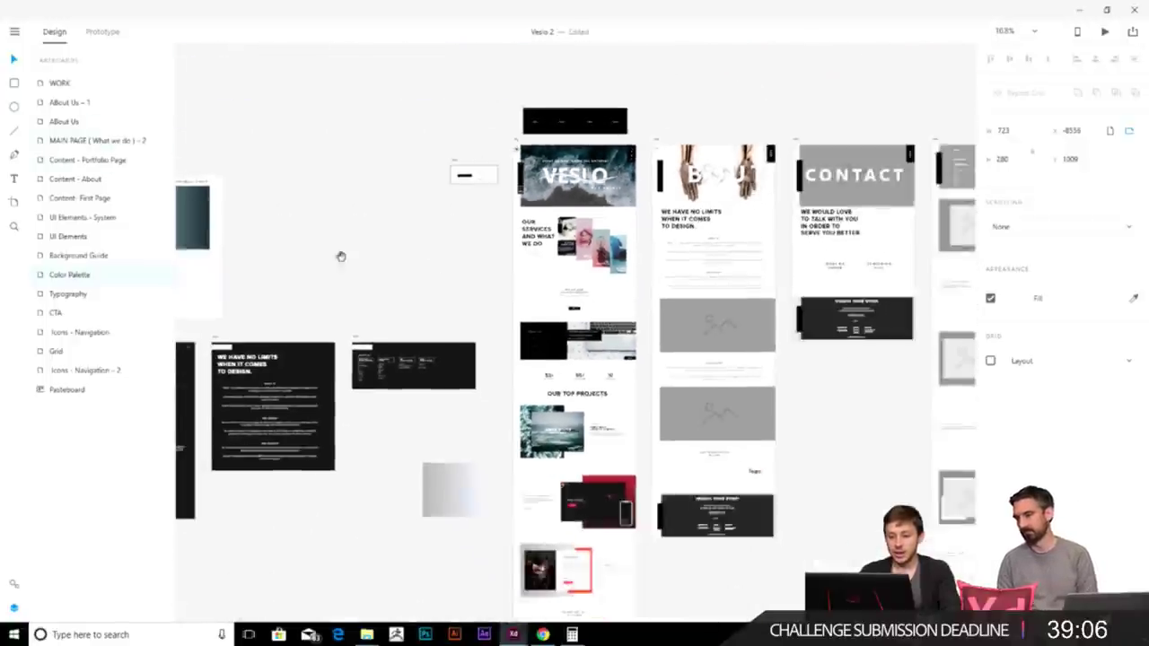
scroll(571, 175, "up", 2)
scroll(517, 225, "left", 2)
left_click(517, 220)
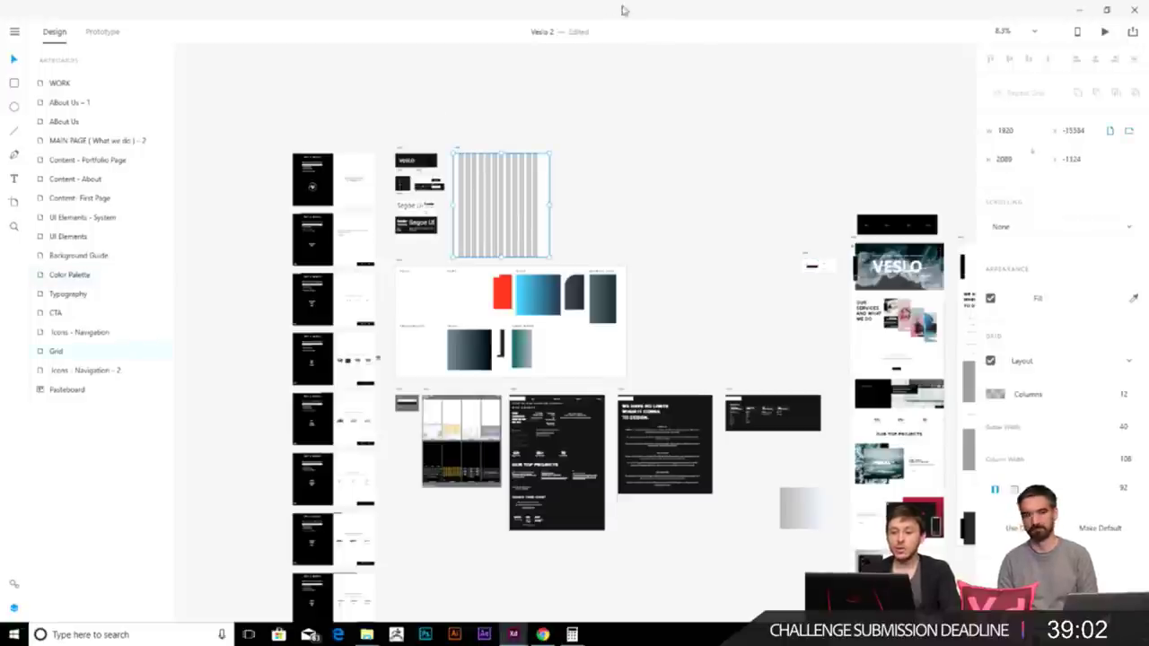
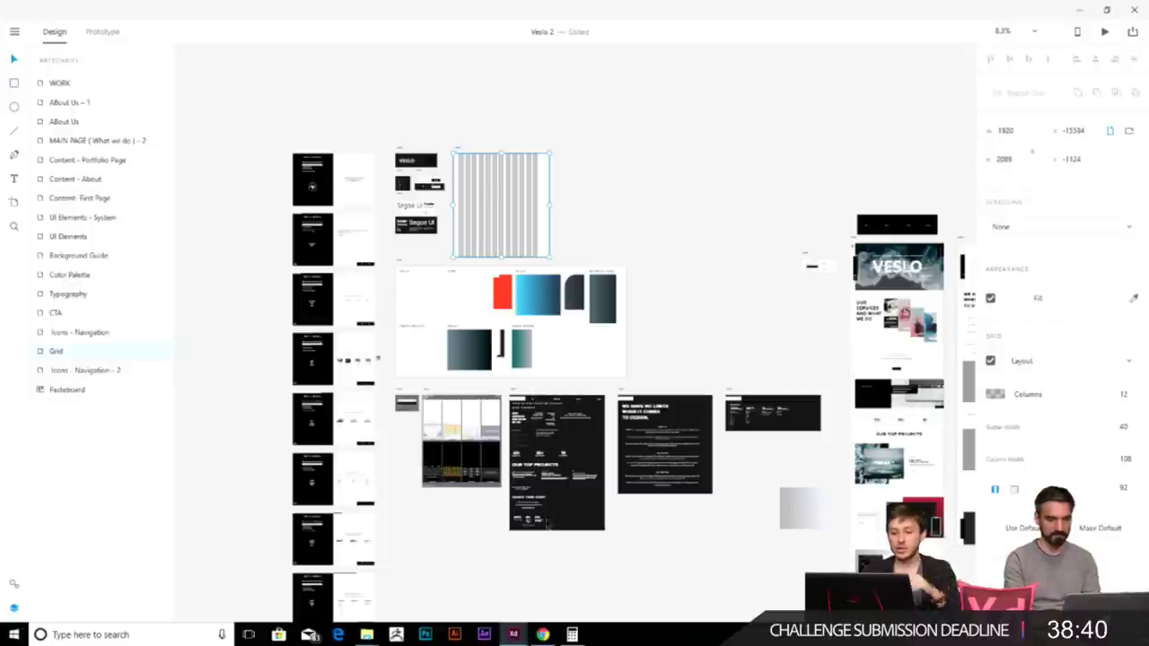
- Draw a blank artboard above the others, then delete it again
scroll(615, 308, "up", 3)
scroll(616, 308, "right", 5)
scroll(446, 398, "down", 3)
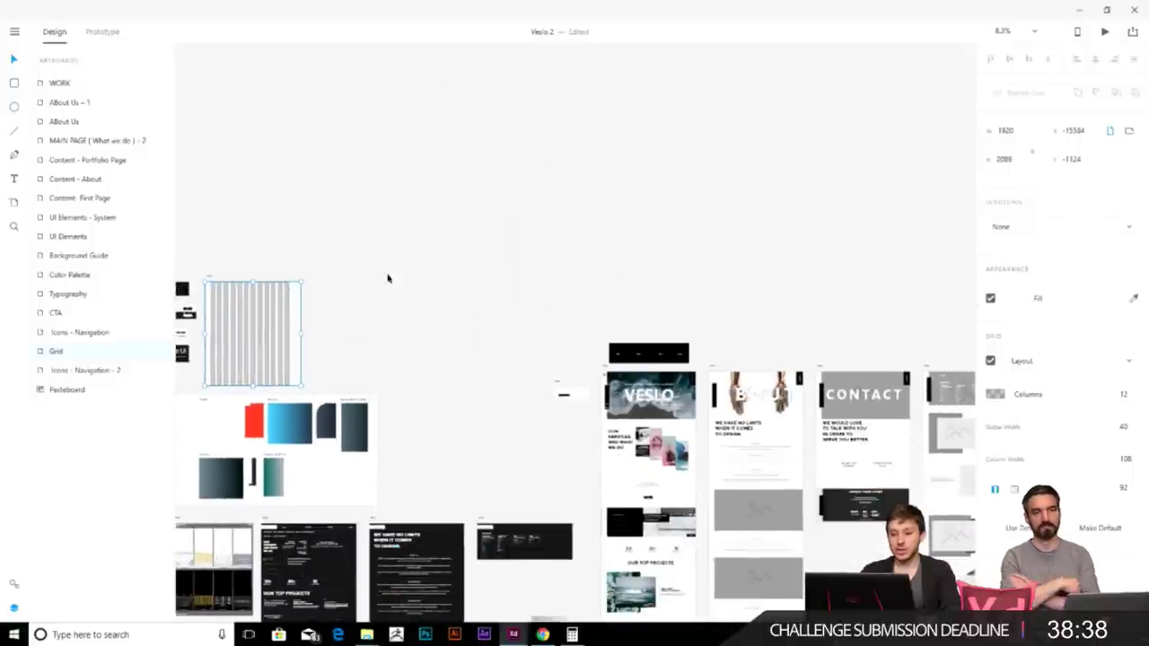
key("a")
left_click_drag(456, 96, 756, 313)
scroll(633, 143, "down", 2)
scroll(634, 144, "right", 1)
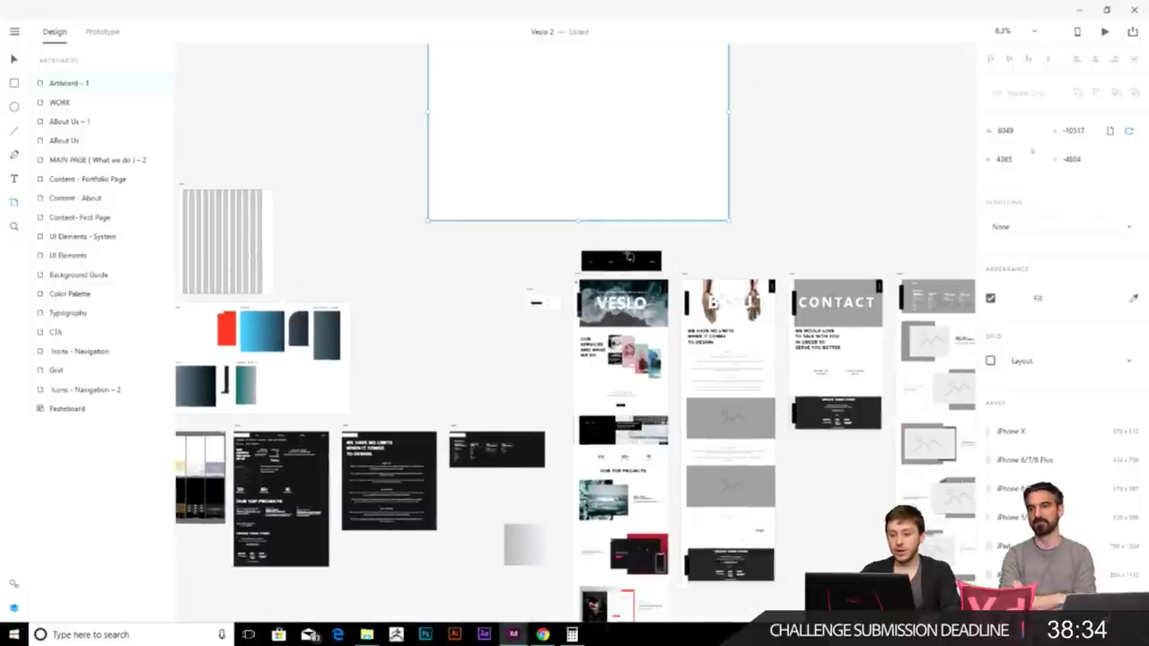
scroll(544, 116, "up", 3)
scroll(629, 216, "right", 1)
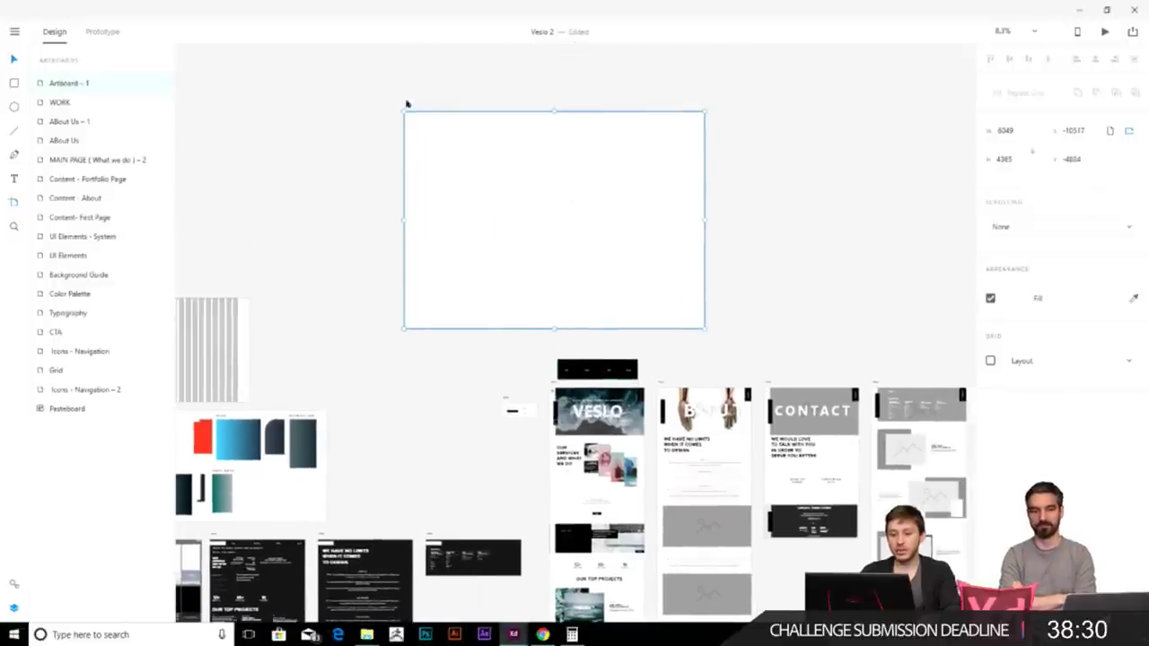
scroll(499, 160, "down", 3)
scroll(498, 160, "right", 1)
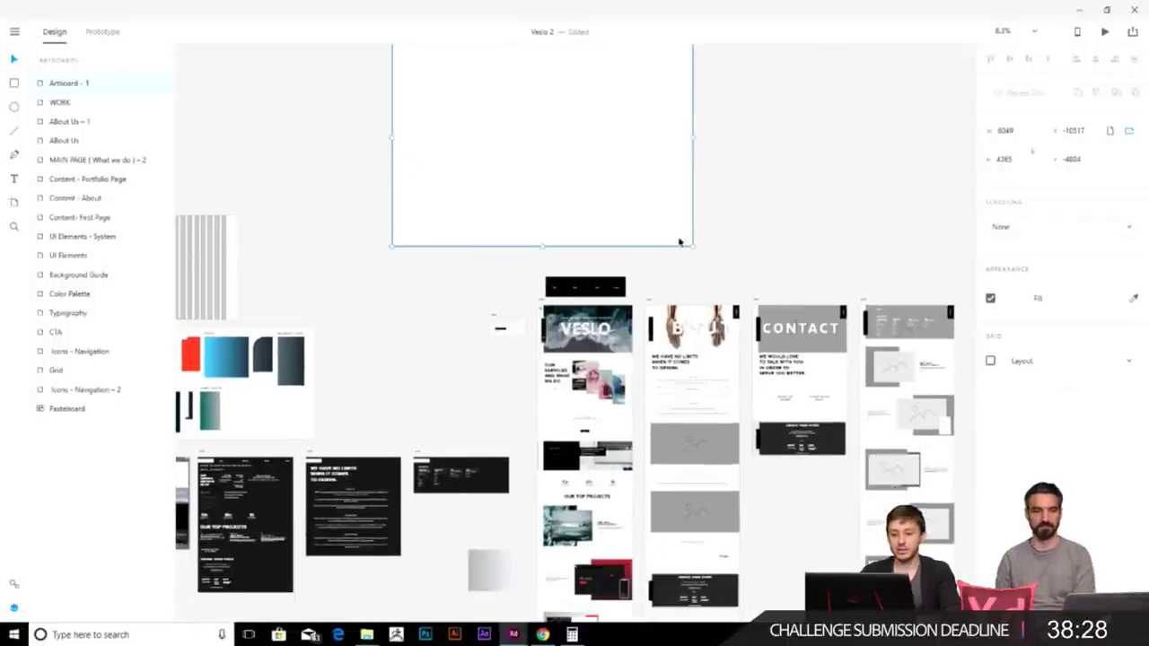
key("Delete")
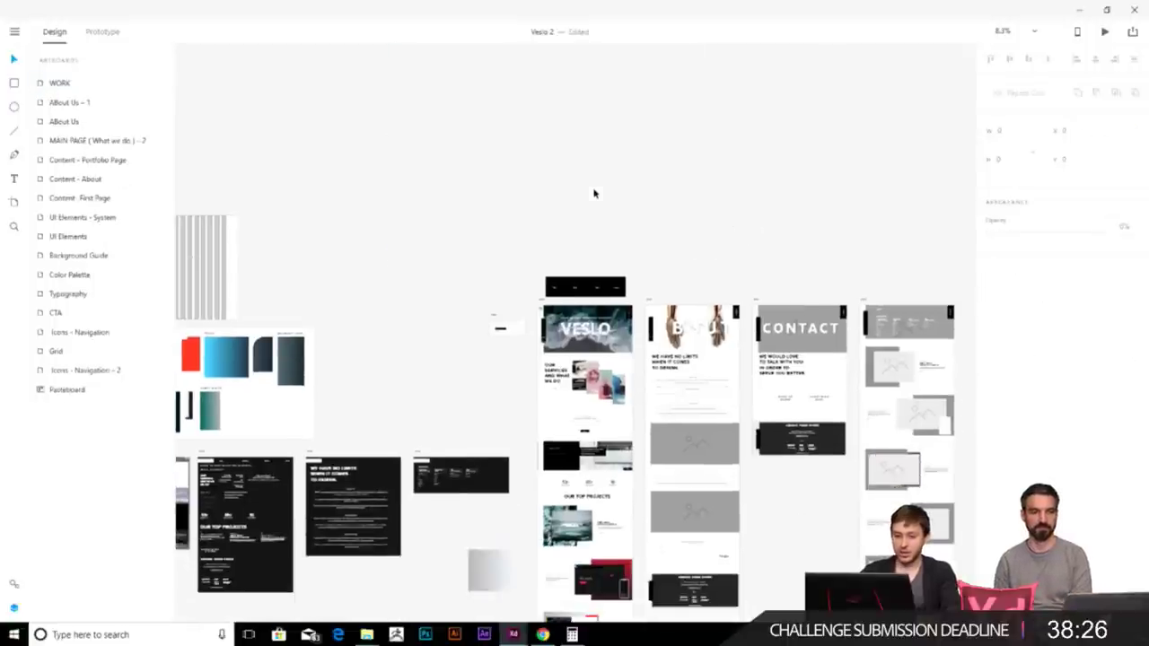
- Delete the mountain placeholder logo from the About header
scroll(503, 329, "up", 3)
scroll(539, 313, "down", 5)
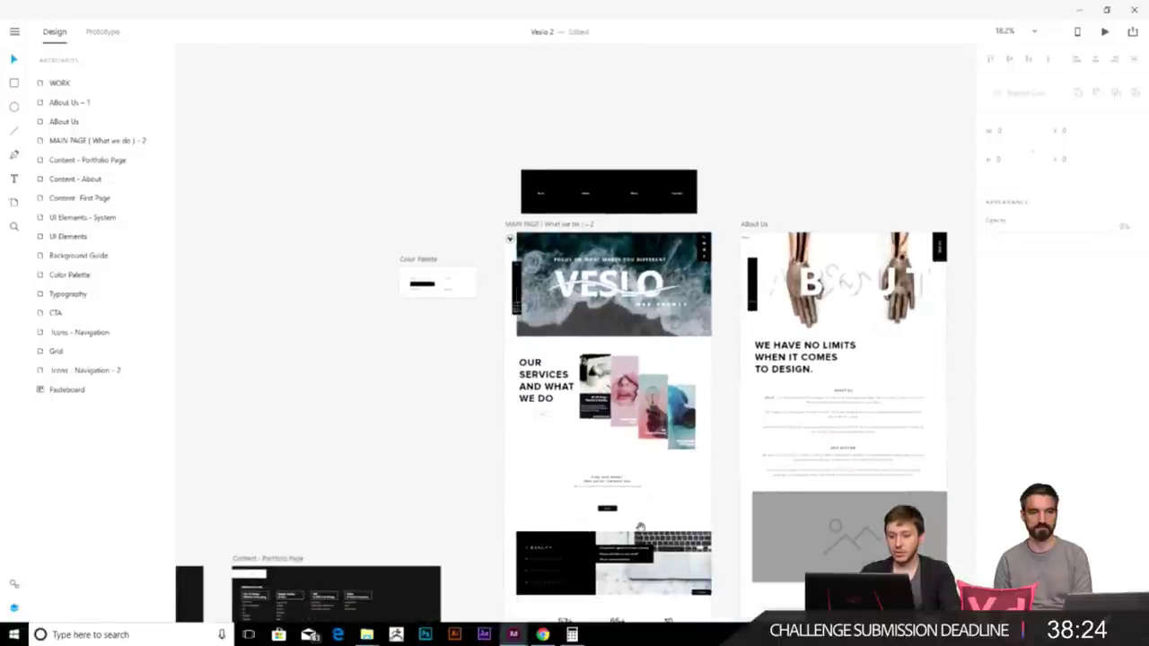
scroll(583, 231, "down", 1)
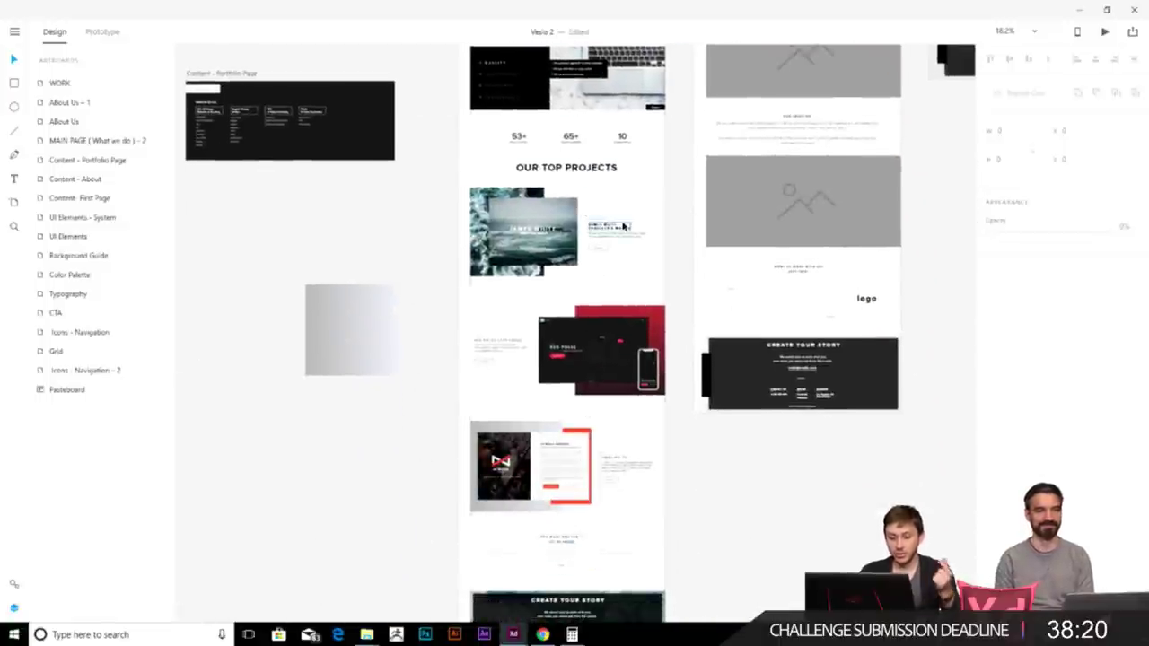
scroll(601, 278, "down", 3)
scroll(557, 305, "down", 4)
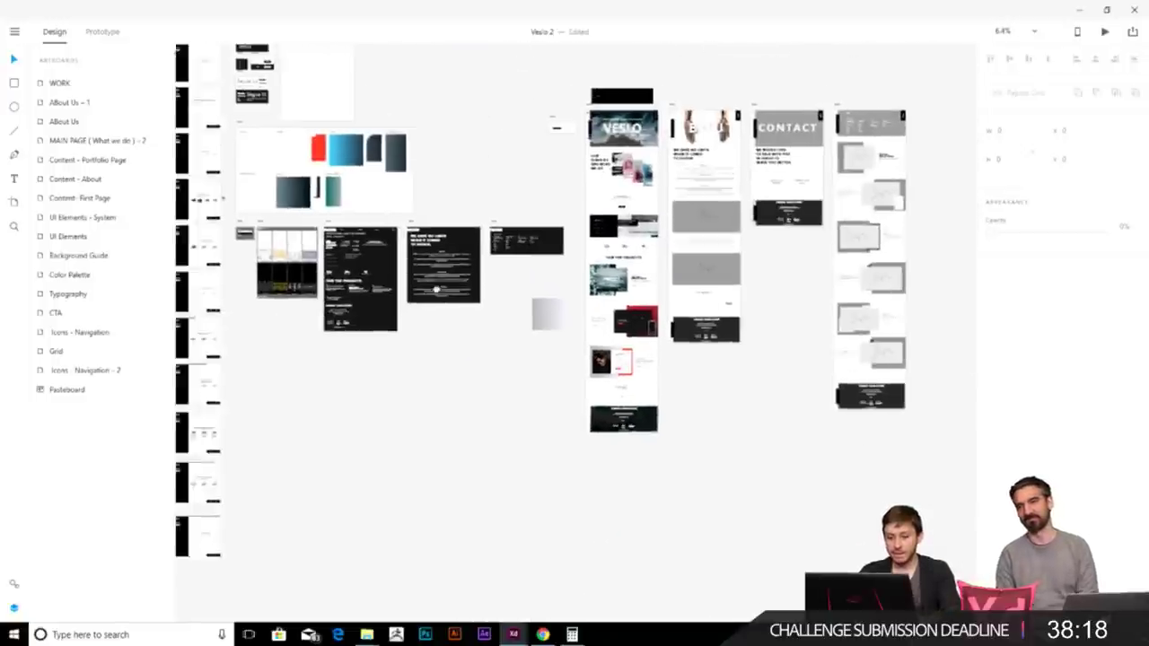
scroll(493, 281, "up", 3)
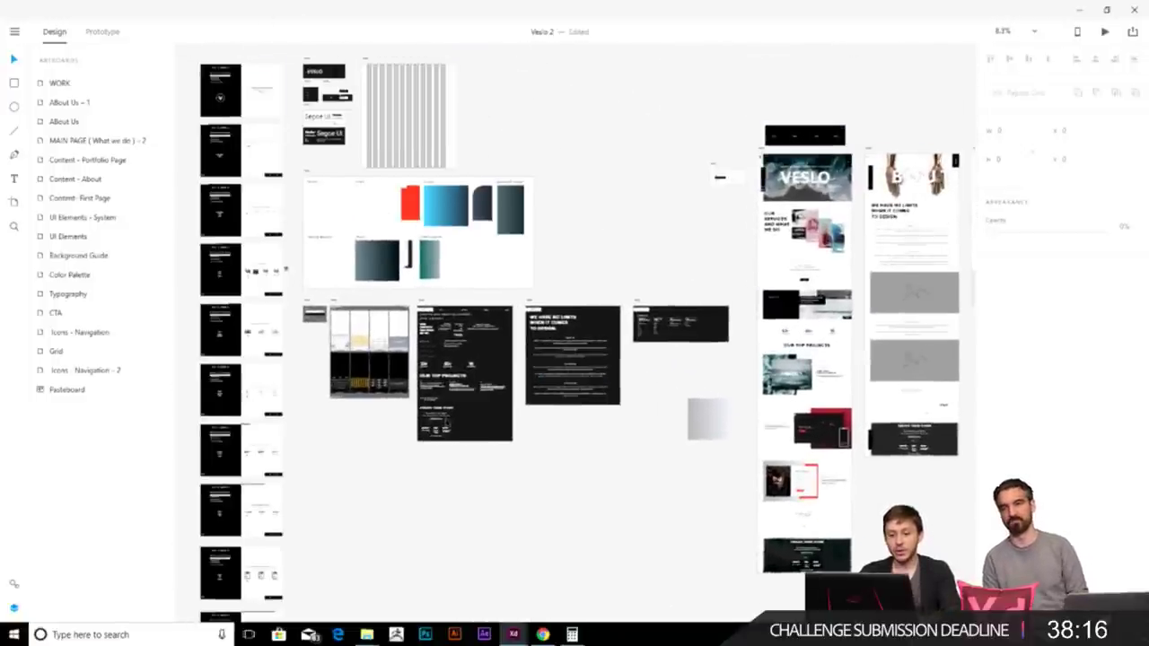
left_click_drag(684, 255, 381, 178)
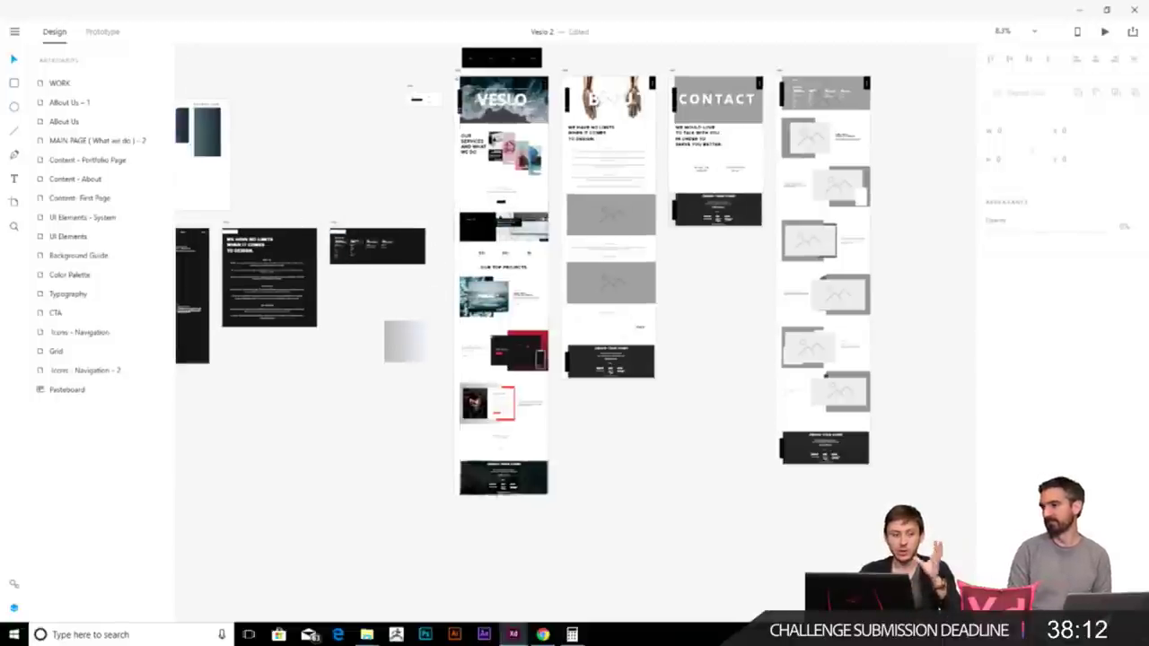
scroll(502, 350, "up", 5)
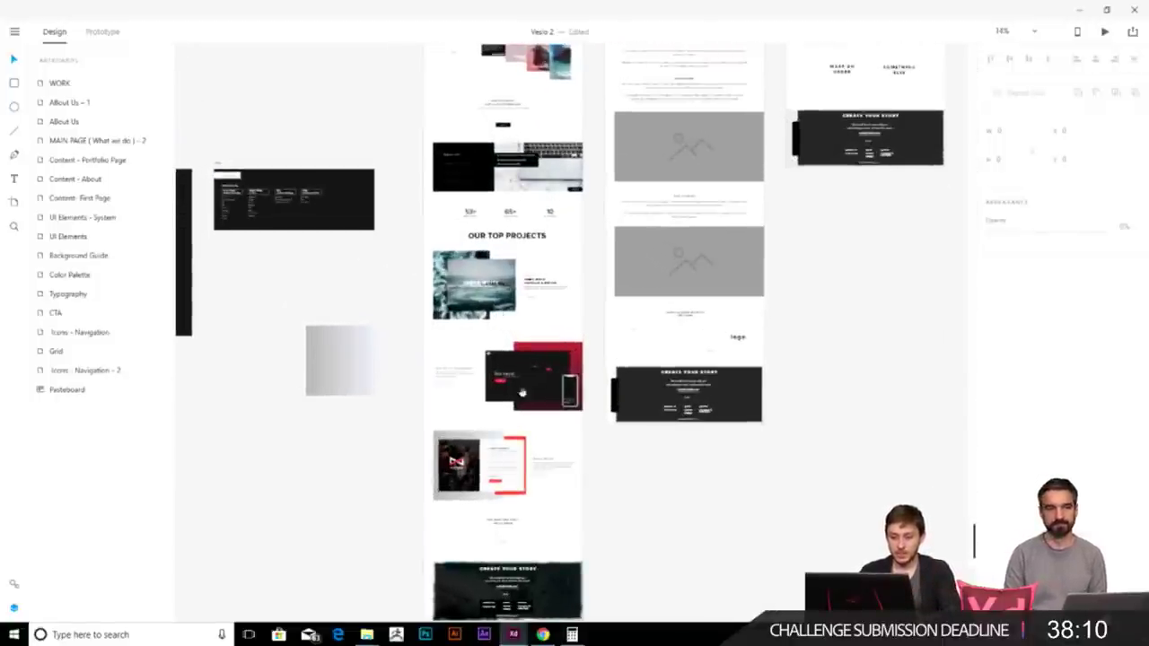
scroll(656, 415, "up", 2)
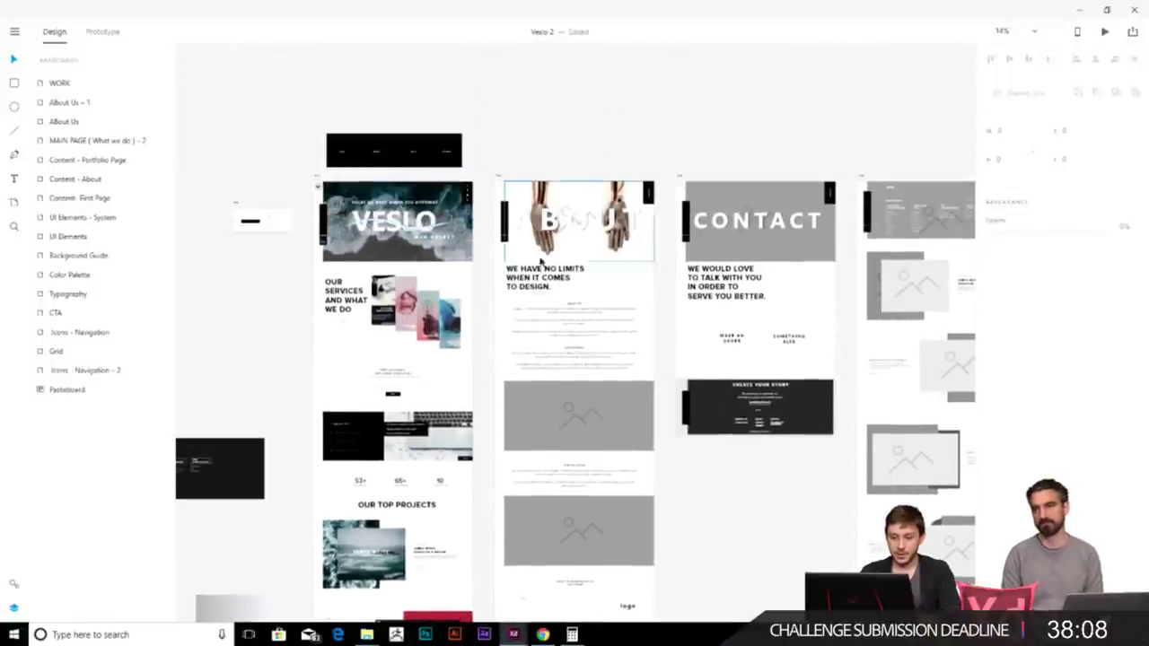
scroll(575, 215, "up", 6)
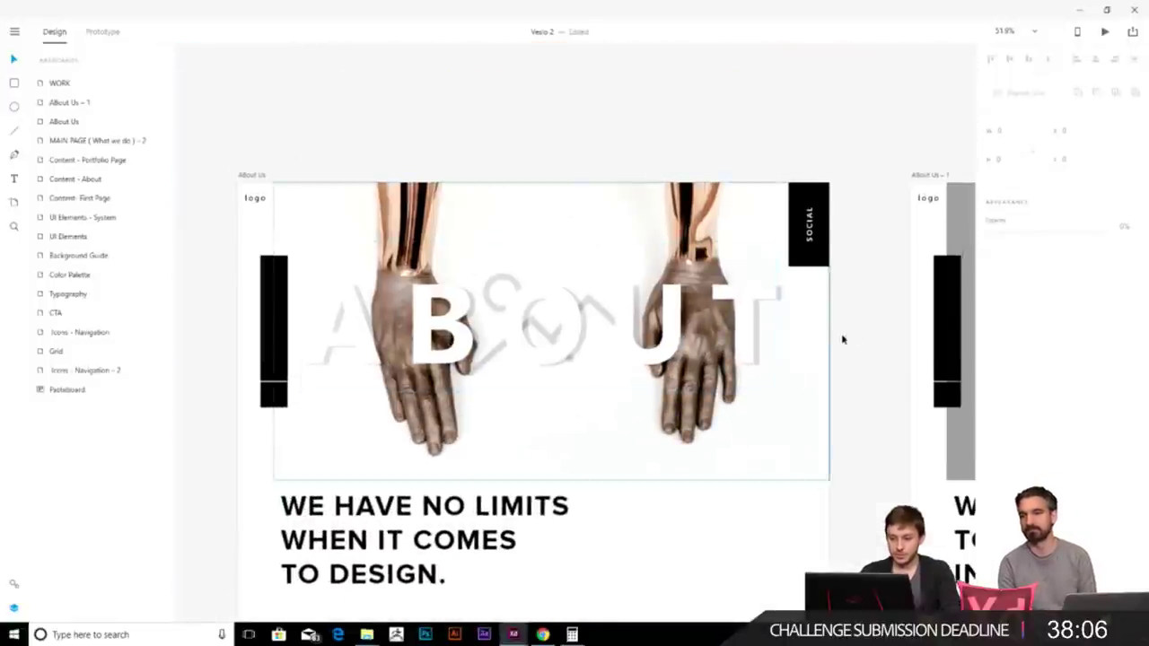
left_click_drag(846, 336, 751, 336)
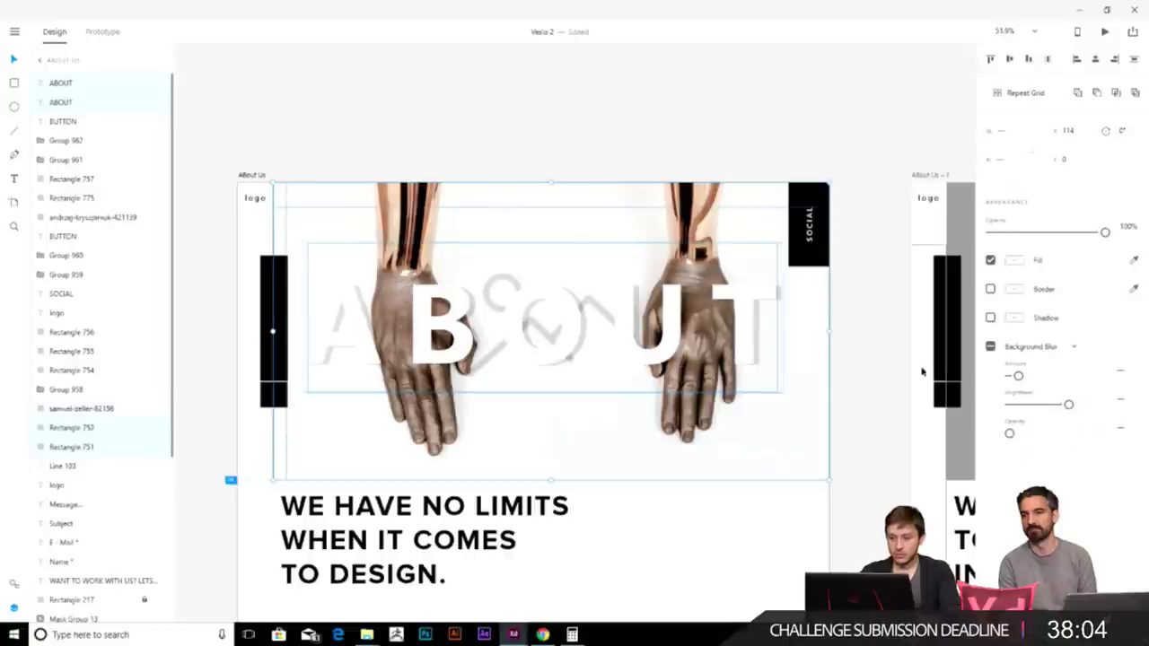
left_click(865, 345)
left_click_drag(865, 345, 758, 412)
left_click(787, 338)
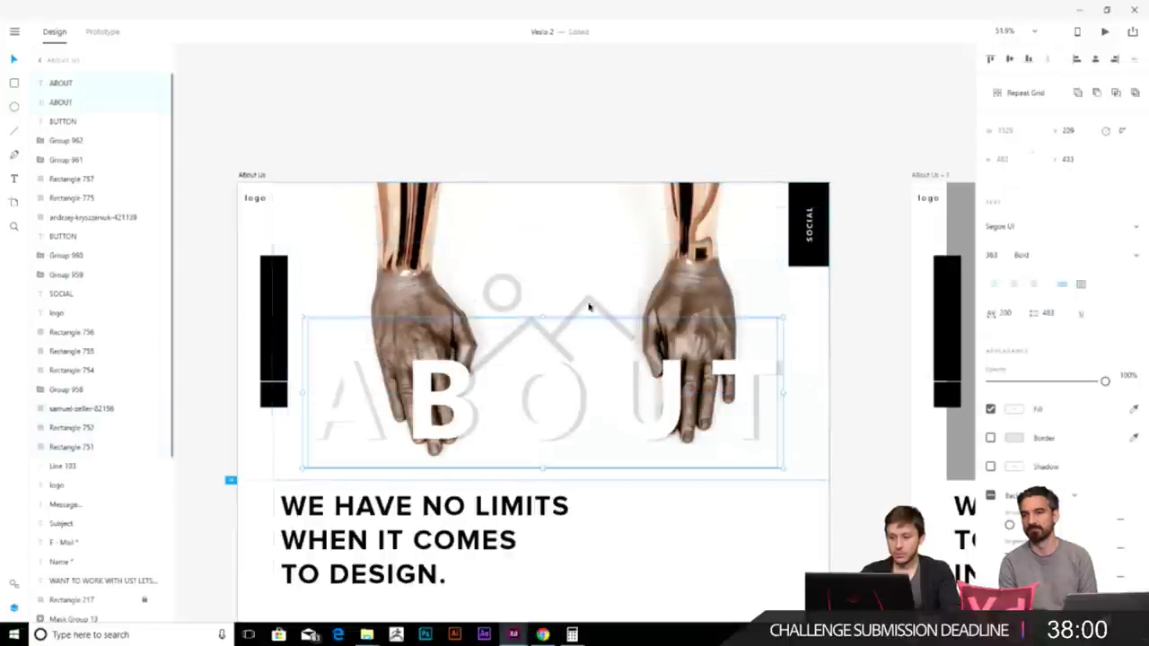
left_click(513, 290)
key("Delete")
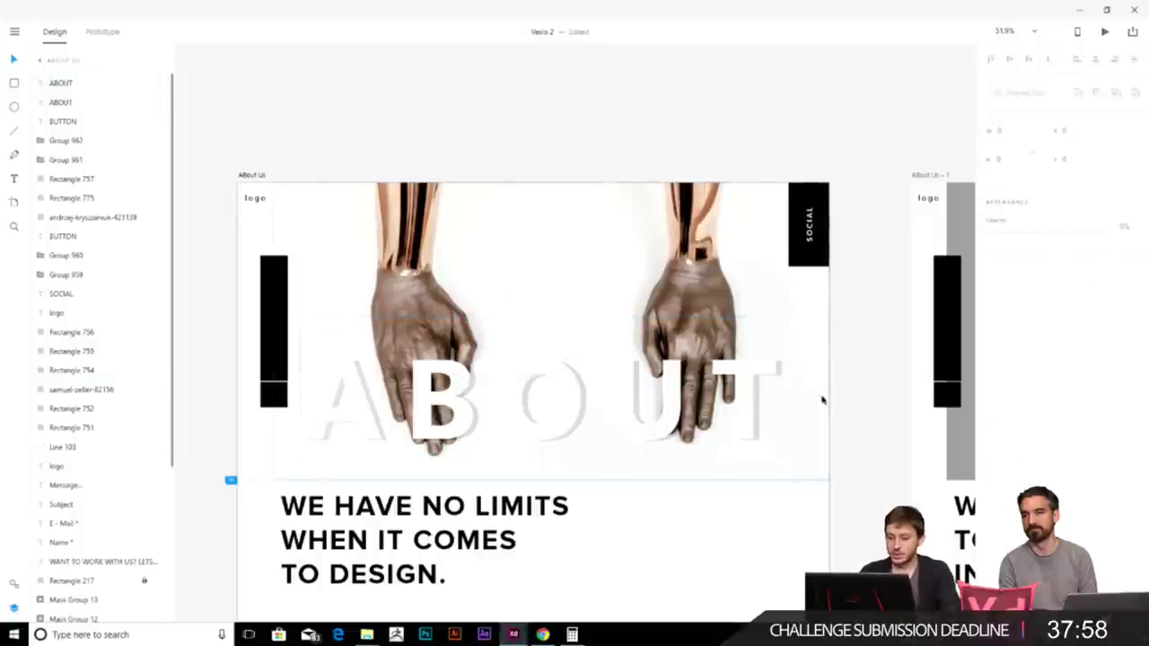
- Give the ABOUT heading a drop shadow, keeping it in its original position
left_click_drag(839, 395, 739, 405)
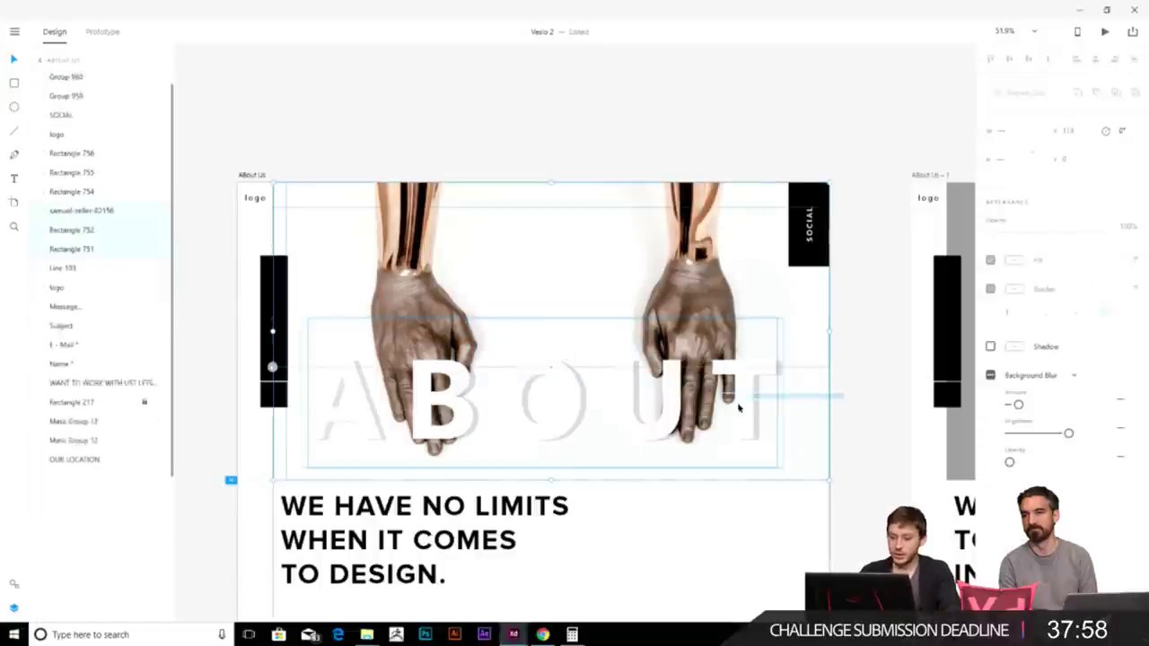
left_click(844, 391)
left_click(772, 402)
left_click_drag(759, 402, 744, 333)
left_click(886, 346)
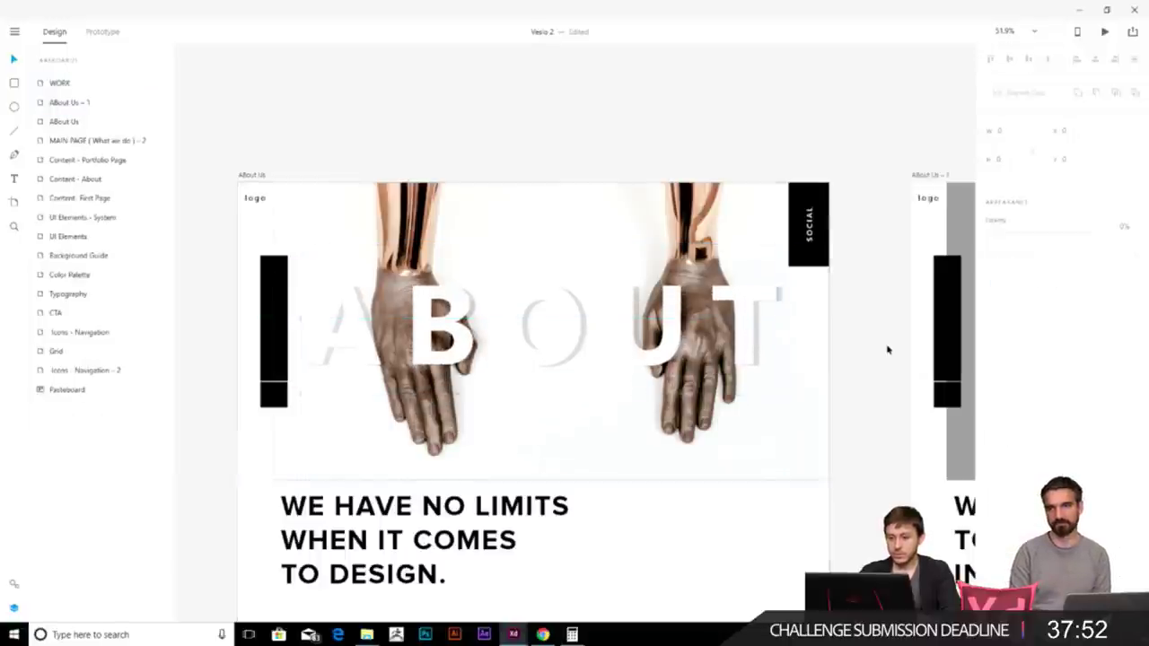
left_click(746, 328)
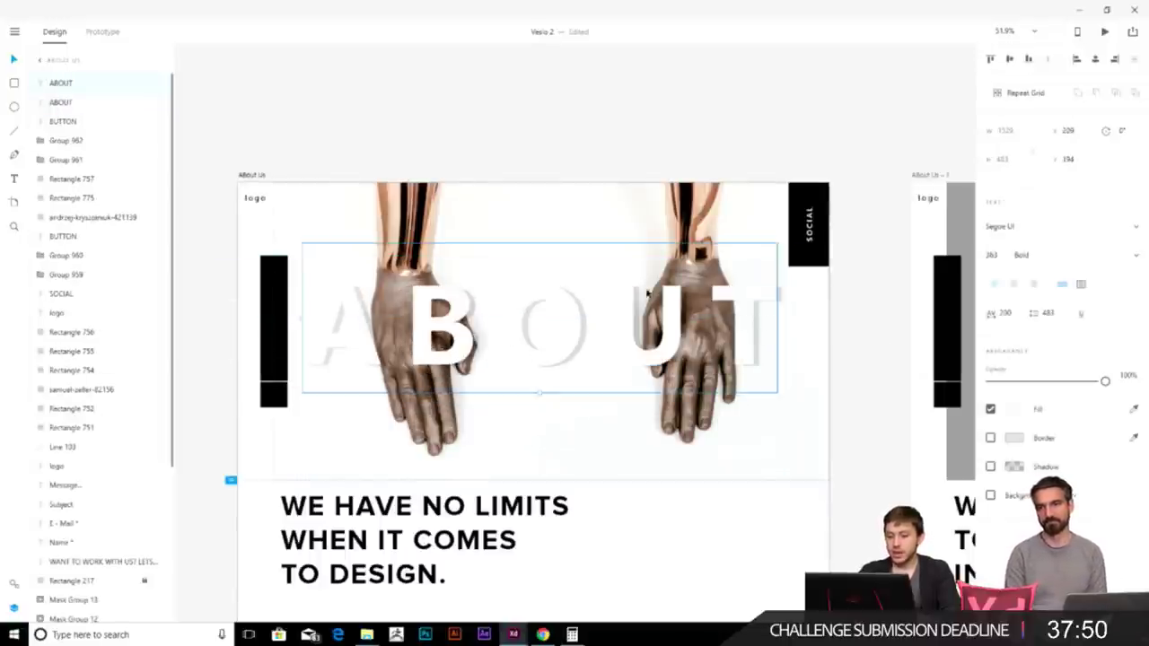
left_click(991, 467)
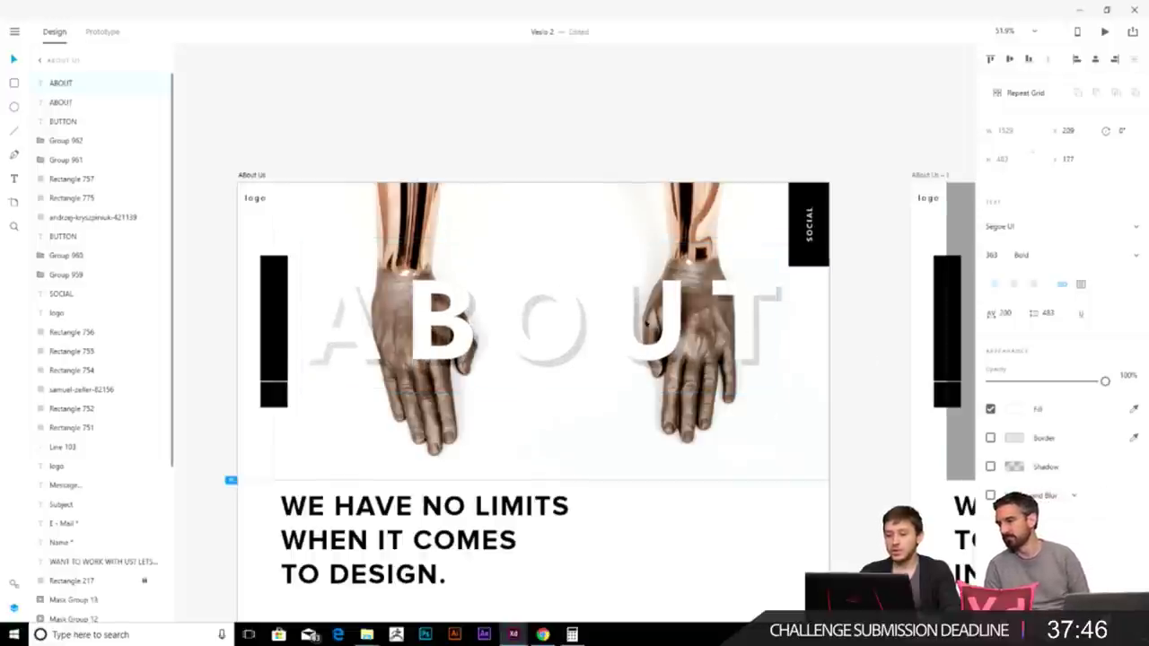
left_click_drag(744, 320, 748, 270)
key("ctrl+z")
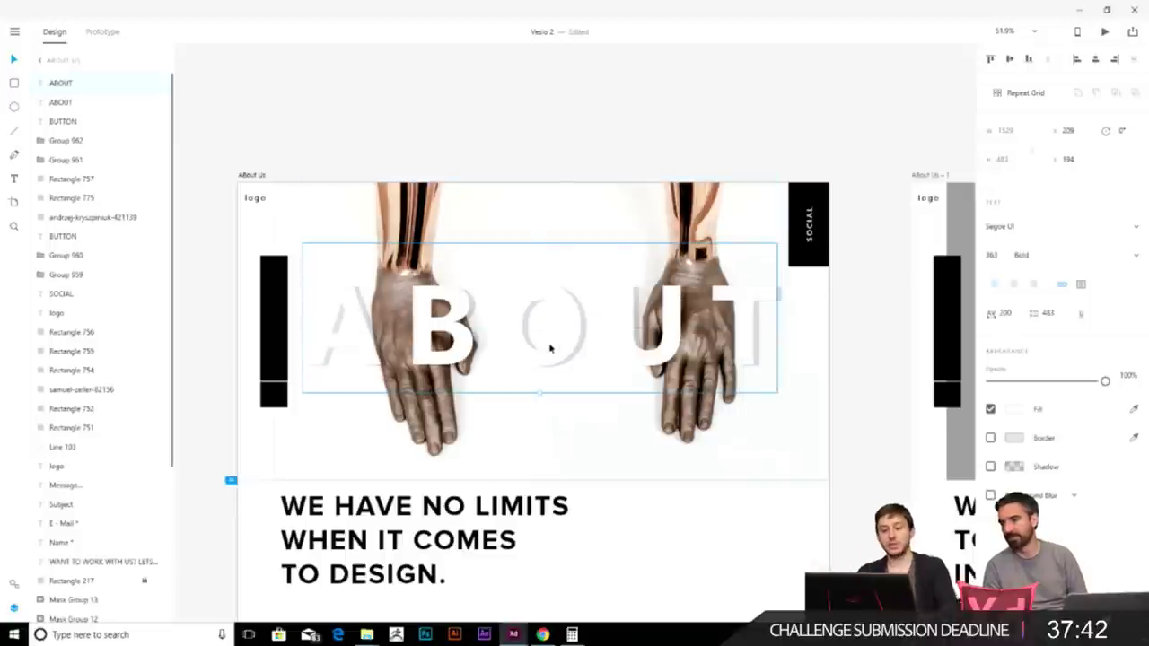
- Delete the tall black bar on the left and the small black square below it
scroll(584, 367, "down", 3)
scroll(395, 348, "up", 3)
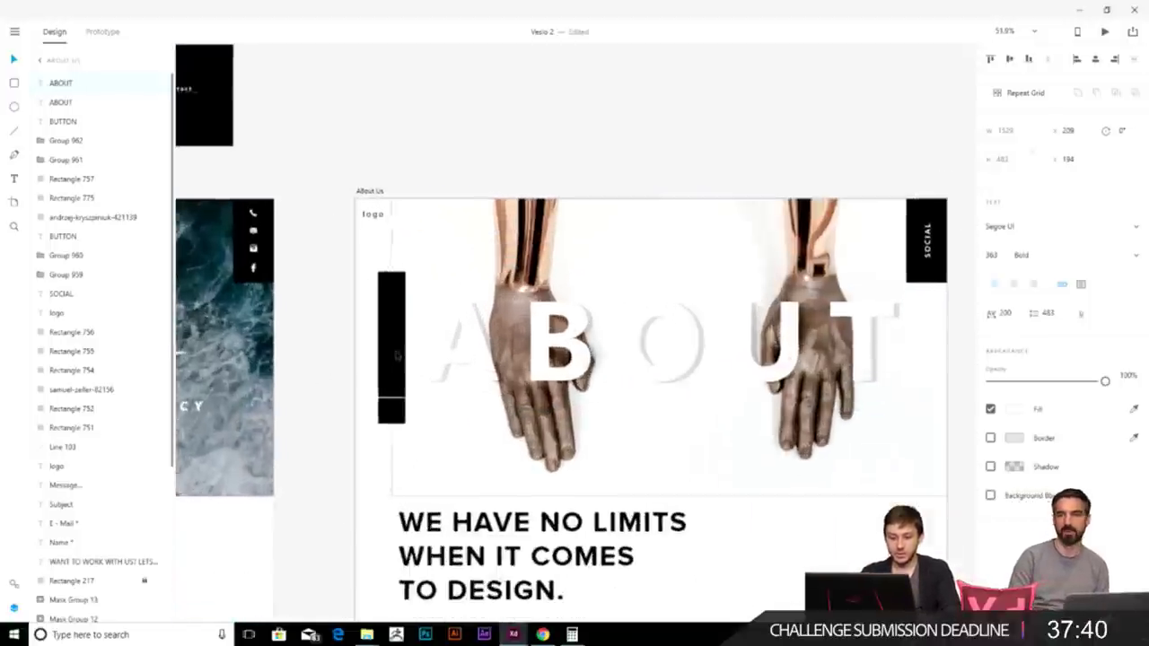
left_click(396, 348)
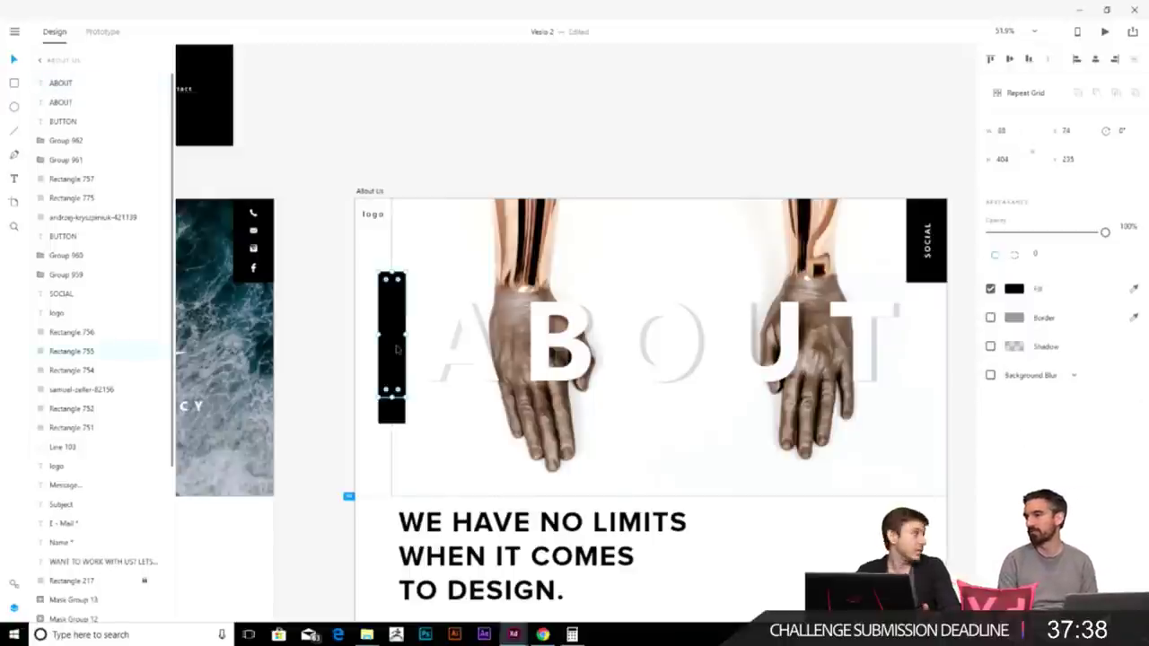
scroll(430, 362, "right", 3)
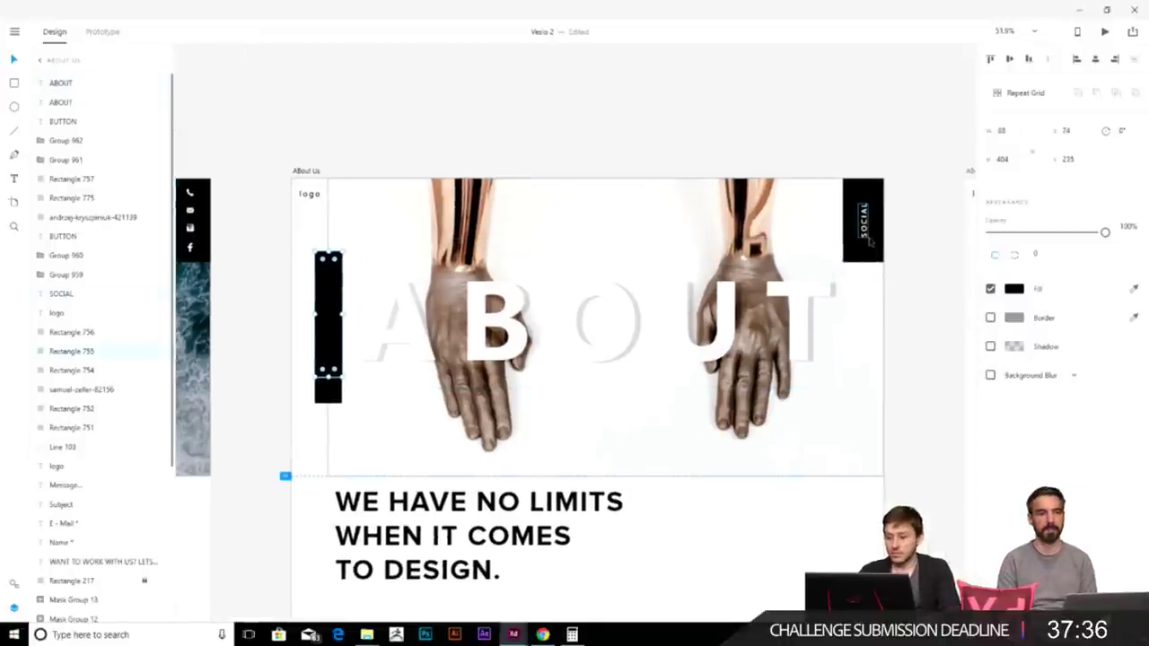
left_click(863, 222)
scroll(485, 323, "left", 5)
left_click(558, 292)
key("Delete")
left_click(555, 342)
key("Delete")
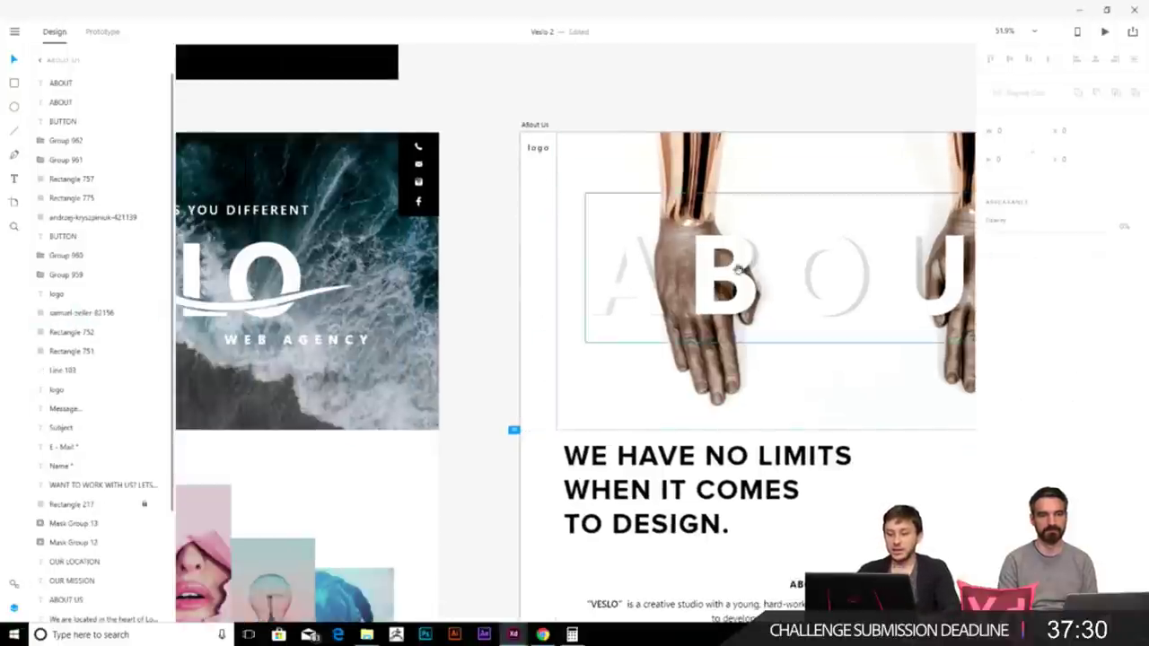
scroll(574, 230, "right", 3)
scroll(574, 231, "up", 1)
scroll(852, 300, "left", 3)
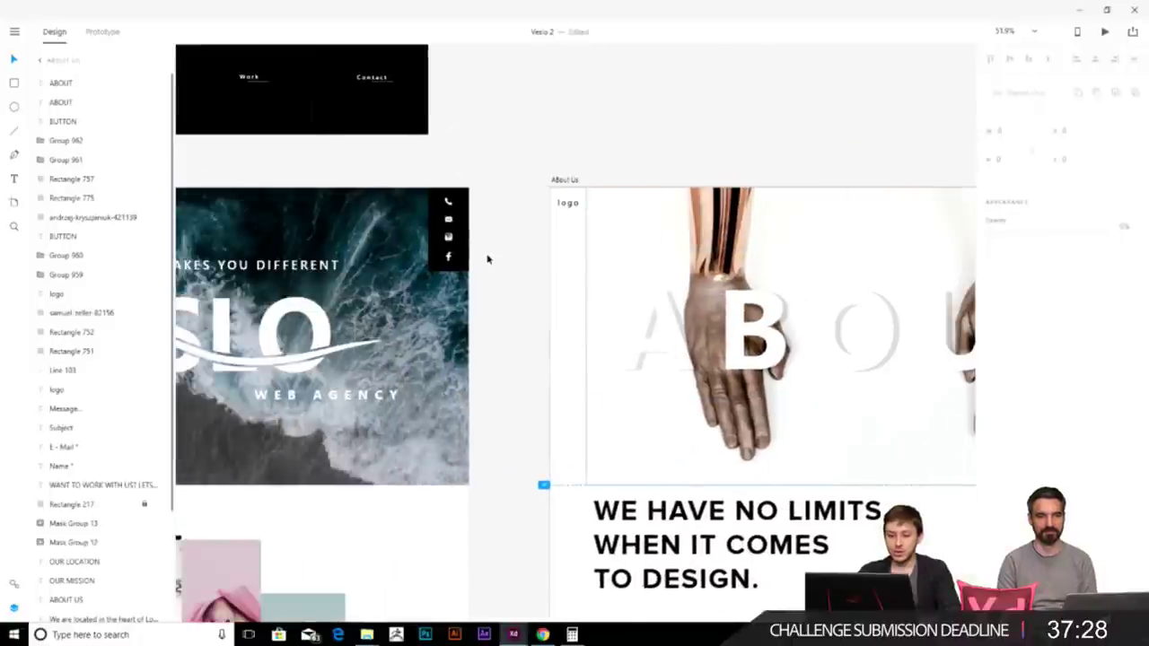
left_click(487, 260)
left_click(449, 269)
scroll(448, 269, "left", 1)
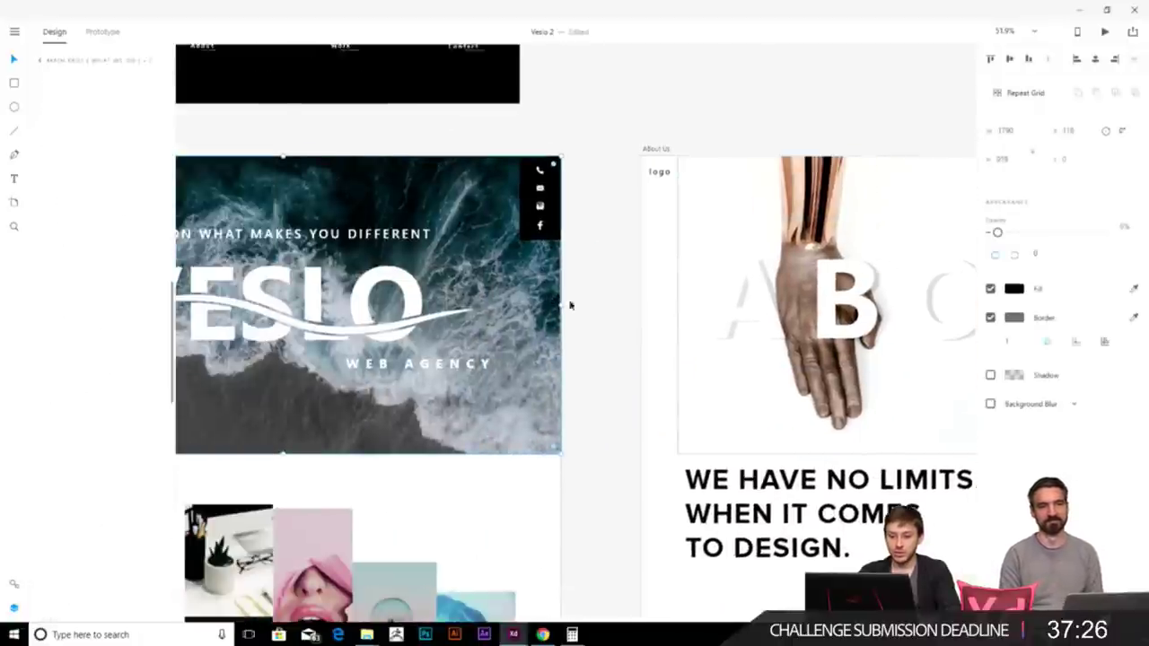
scroll(561, 303, "left", 1)
left_click_drag(639, 276, 575, 329)
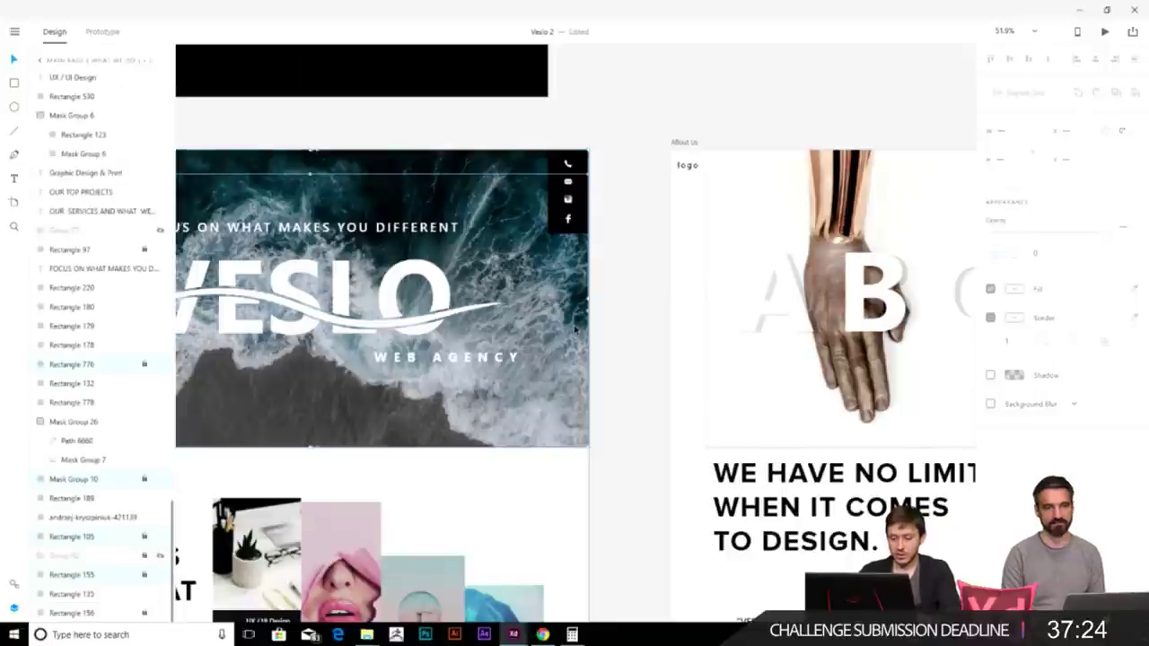
left_click(628, 253)
left_click(574, 202)
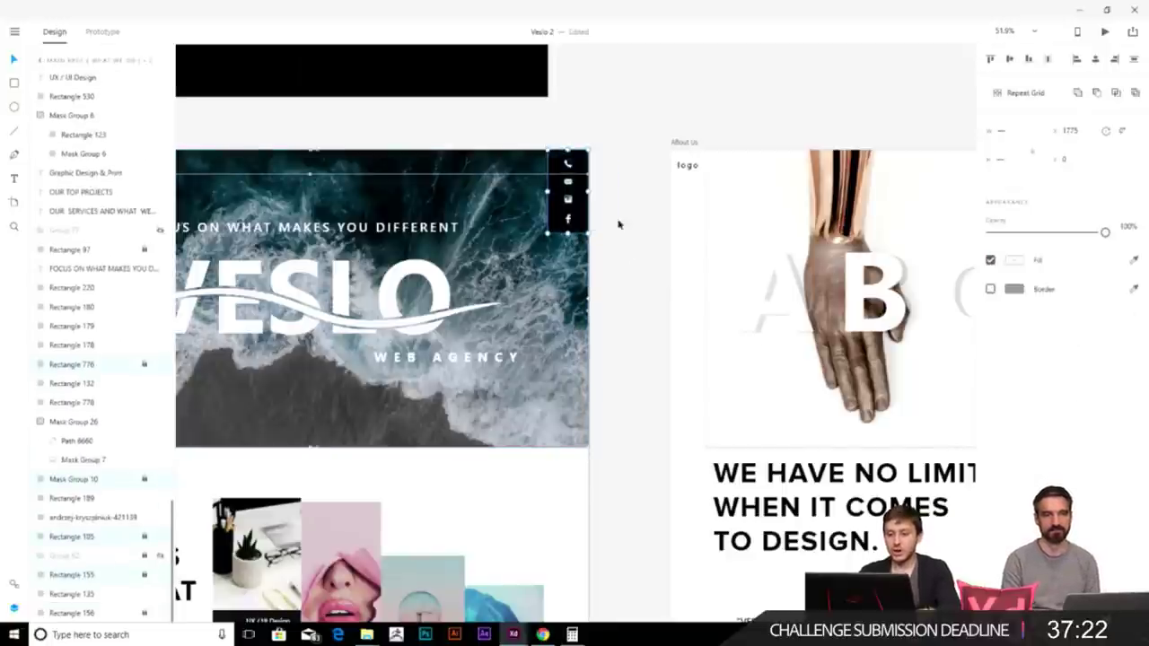
scroll(347, 262, "right", 5)
scroll(348, 262, "right", 2)
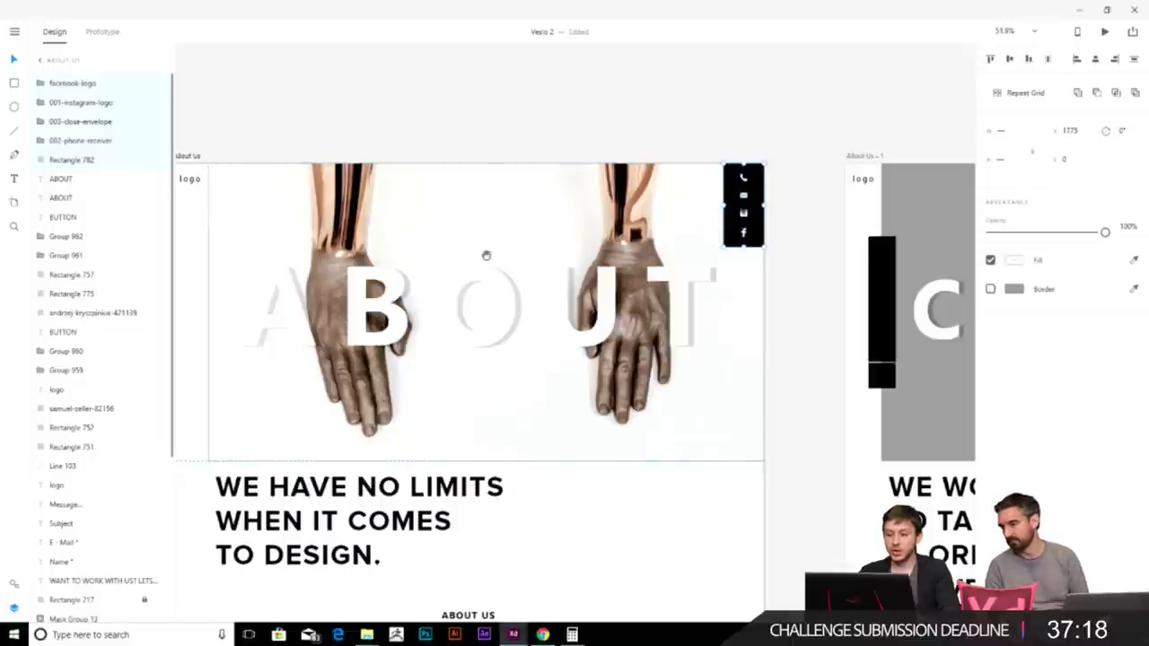
scroll(495, 247, "left", 12)
left_click(334, 212)
left_click(334, 212)
scroll(603, 356, "right", 15)
scroll(604, 358, "right", 3)
key("Escape")
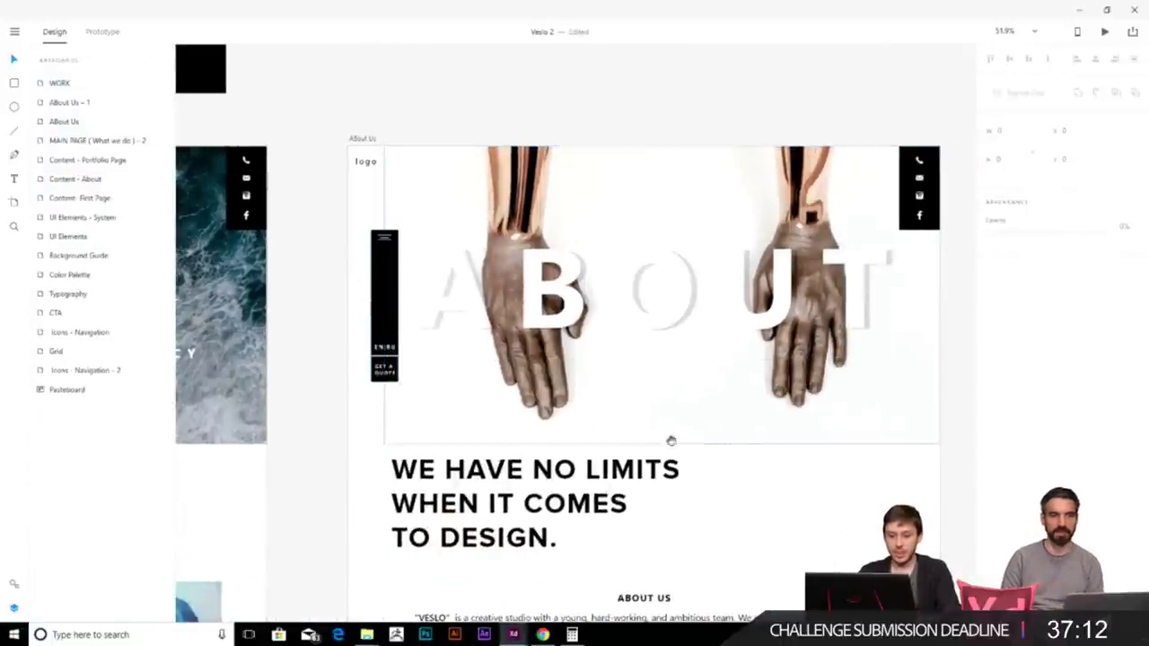
scroll(685, 387, "down", 1)
scroll(464, 133, "down", 2)
left_click(438, 181)
key("Delete")
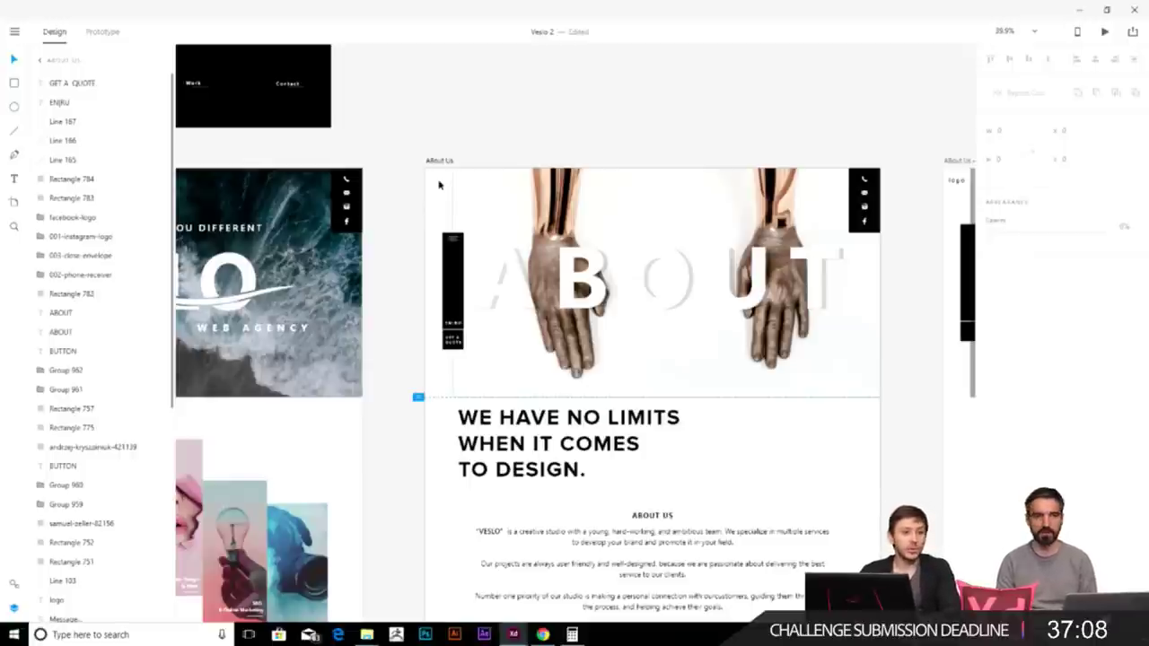
scroll(378, 215, "left", 5)
scroll(296, 260, "down", 2)
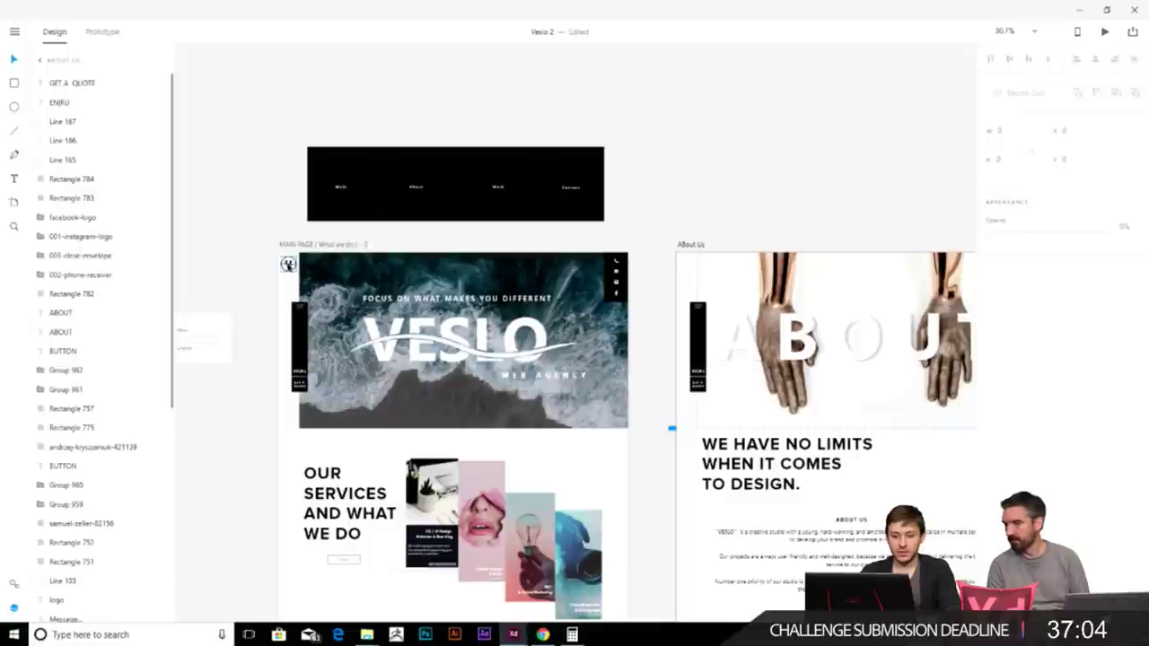
left_click(289, 264)
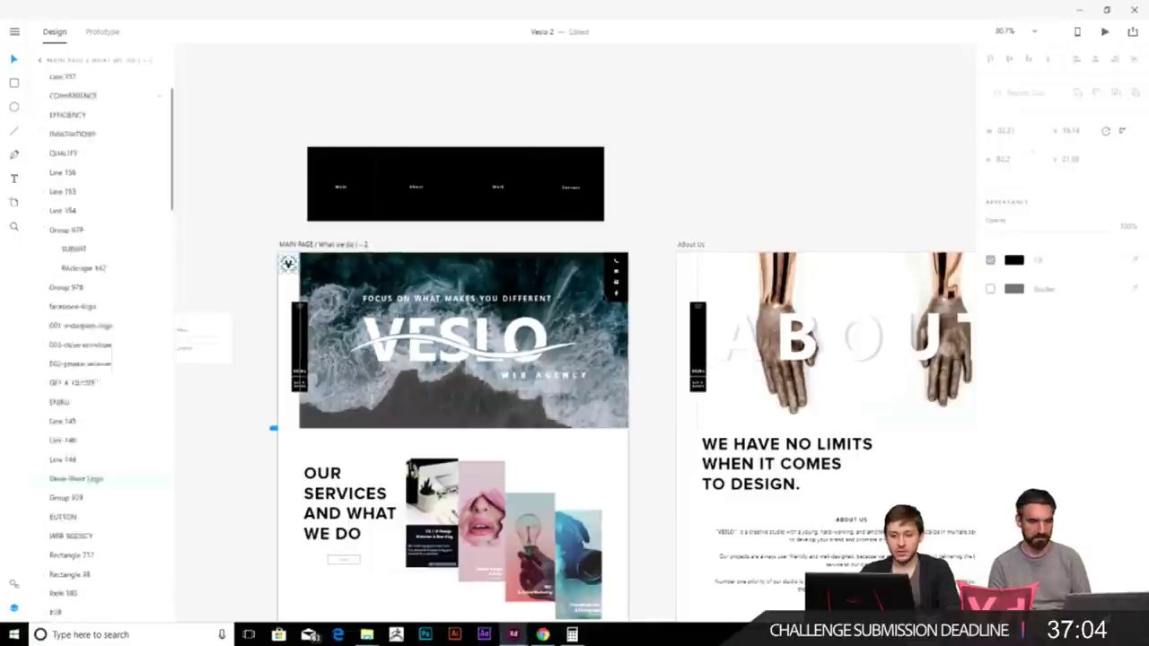
left_click(694, 226)
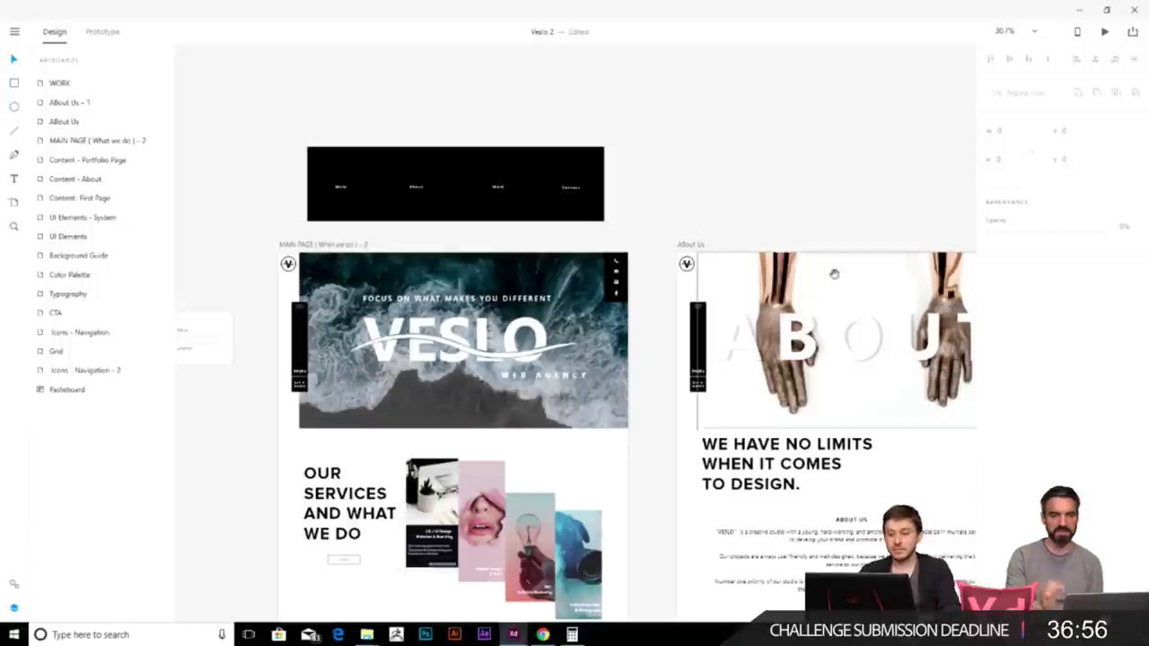
- Delete the mountain icons from both About Us image placeholders
scroll(664, 296, "down", 2)
scroll(664, 296, "right", 5)
left_click(650, 470)
scroll(649, 470, "up", 2, "ctrl")
scroll(580, 357, "down", 4)
left_click(581, 353)
key("Delete")
scroll(580, 353, "down", 5)
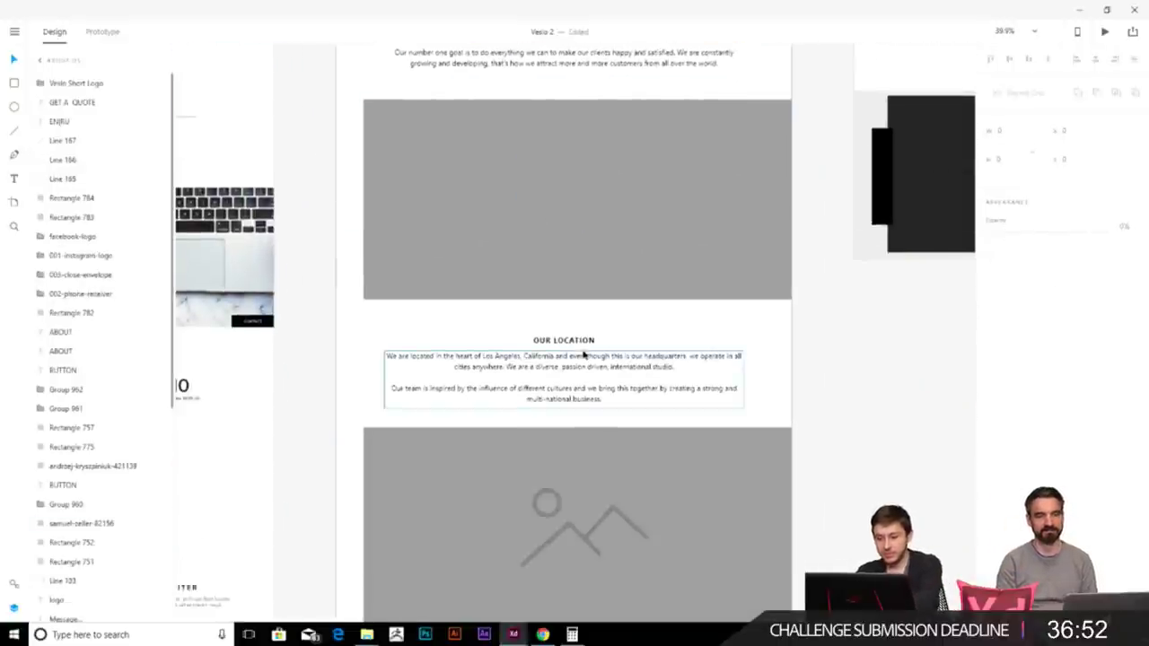
left_click(569, 403)
key("Delete")
- Shorten the About Us paragraph text box slightly from the bottom
scroll(603, 131, "up", 5)
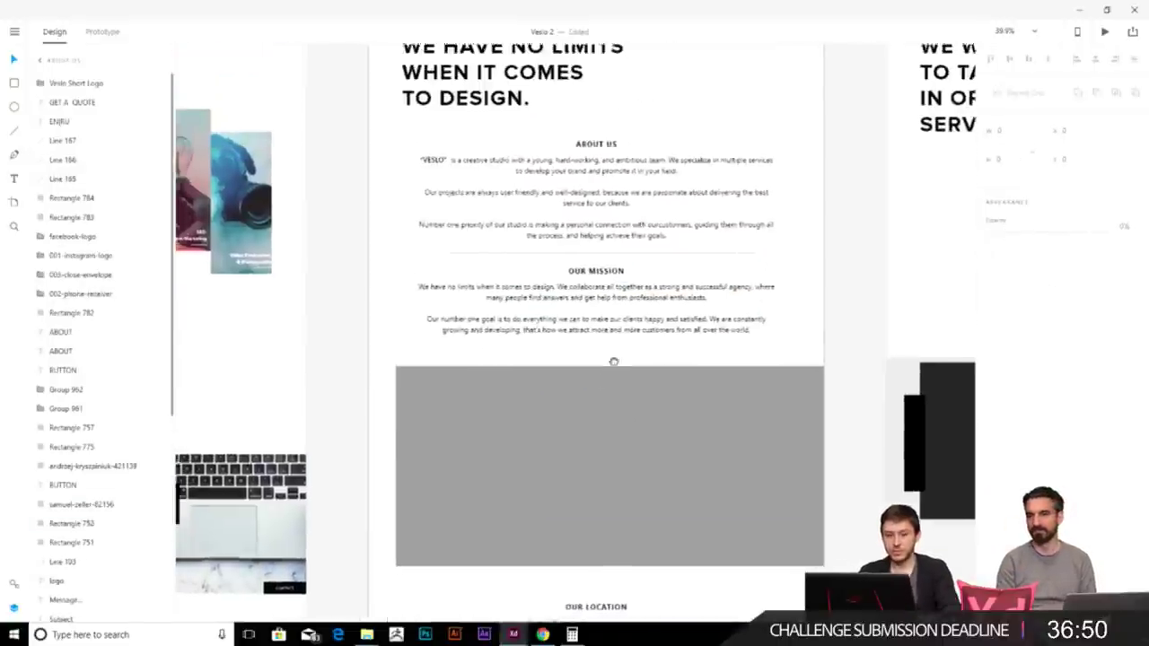
scroll(597, 310, "up", 3, "ctrl")
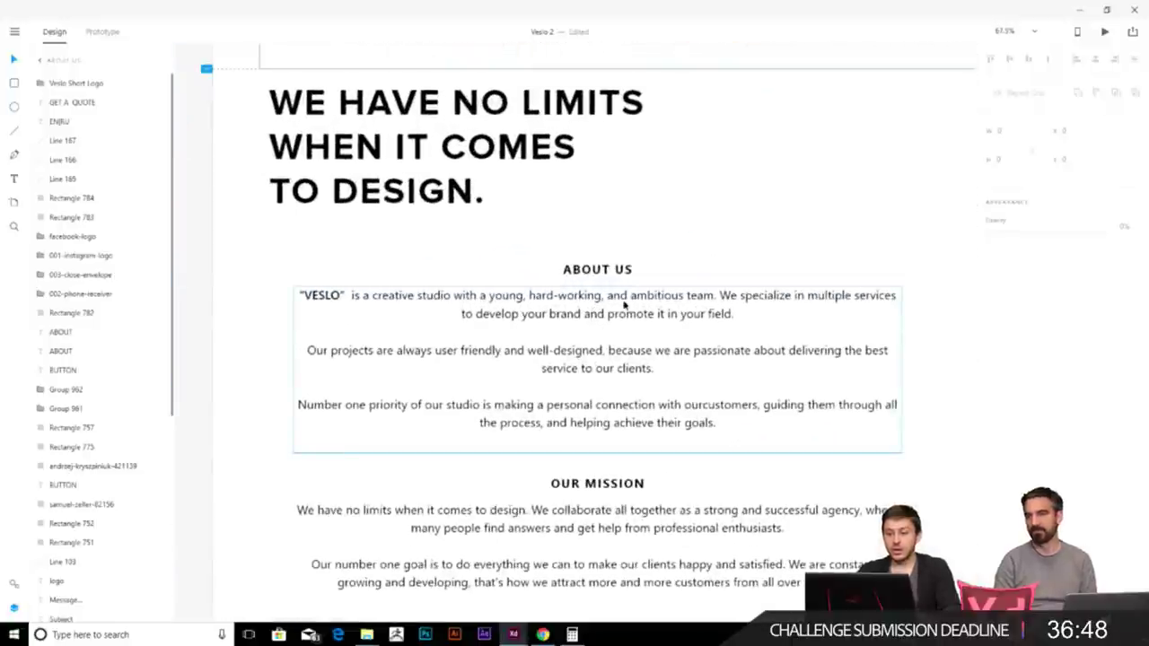
scroll(598, 342, "down", 3, "ctrl")
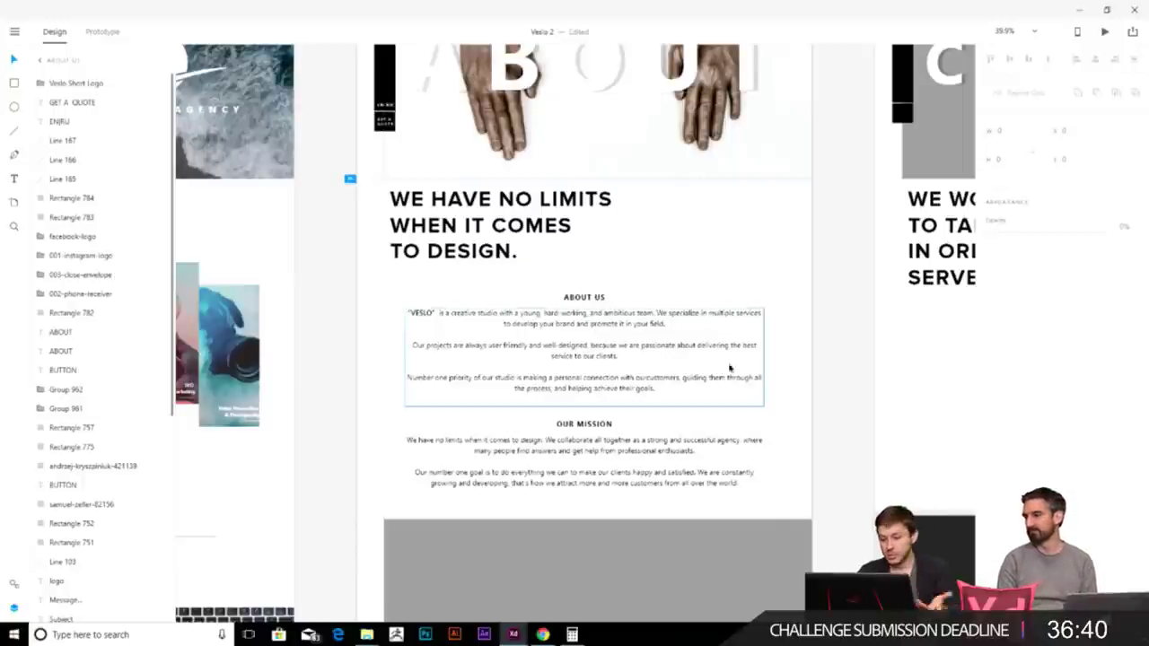
scroll(764, 380, "down", 1)
left_click(600, 303)
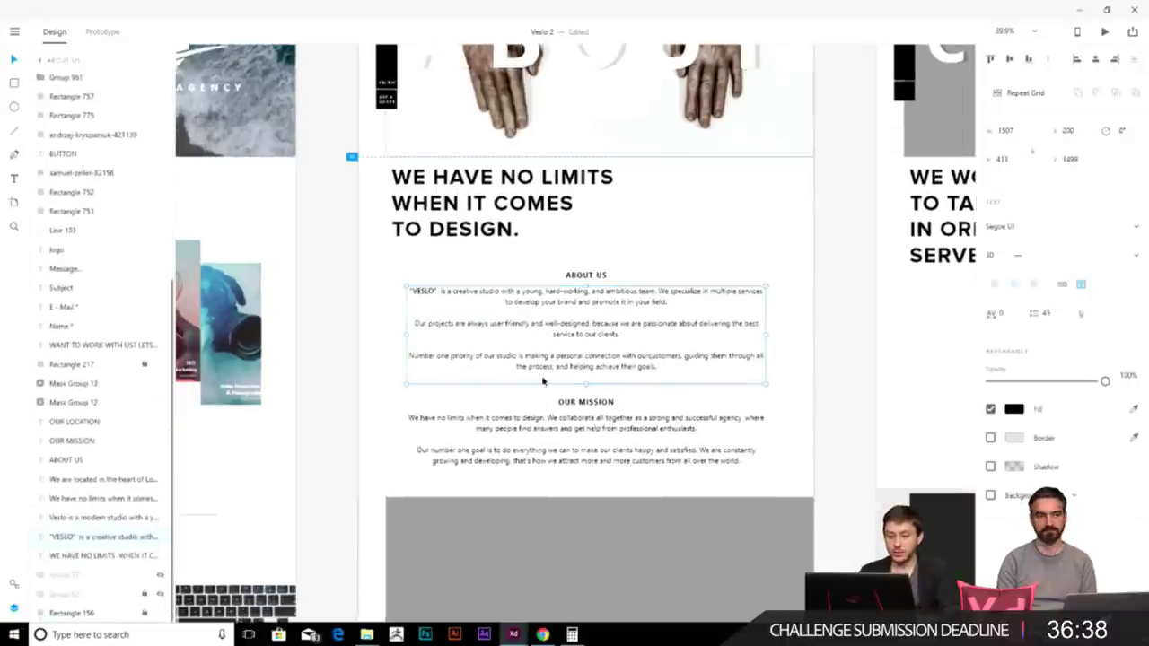
left_click_drag(588, 385, 585, 378)
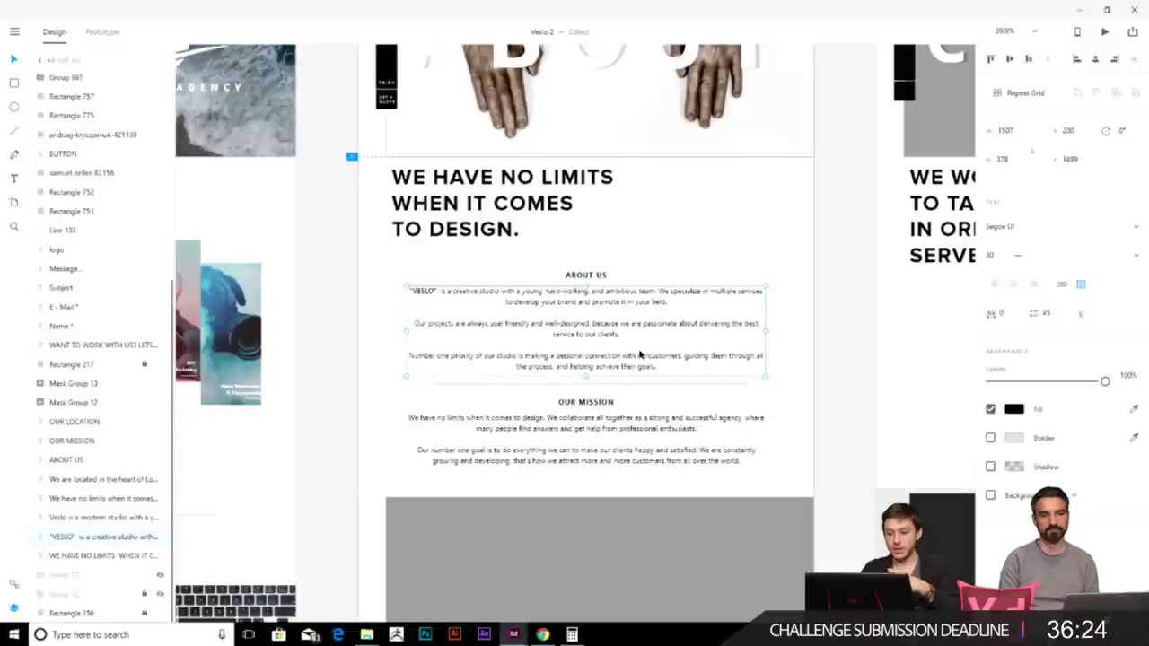
- Narrow the grey placeholder below Our Mission to 1790 px, inset from the left
scroll(653, 339, "down", 5)
left_click(652, 359)
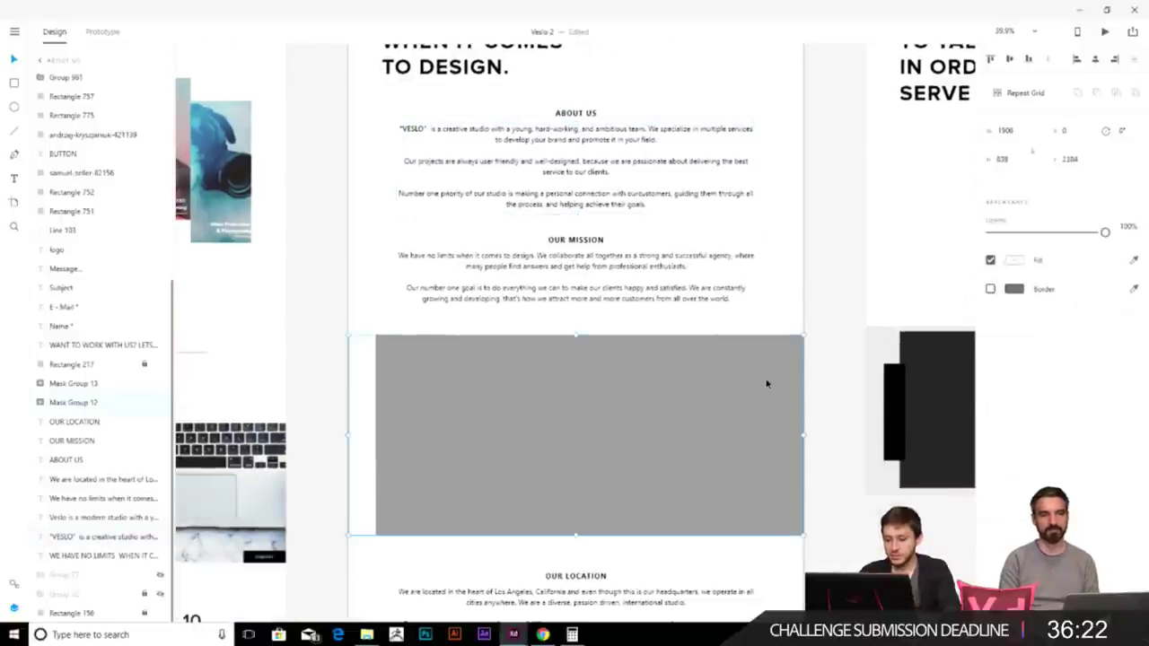
scroll(638, 281, "down", 2)
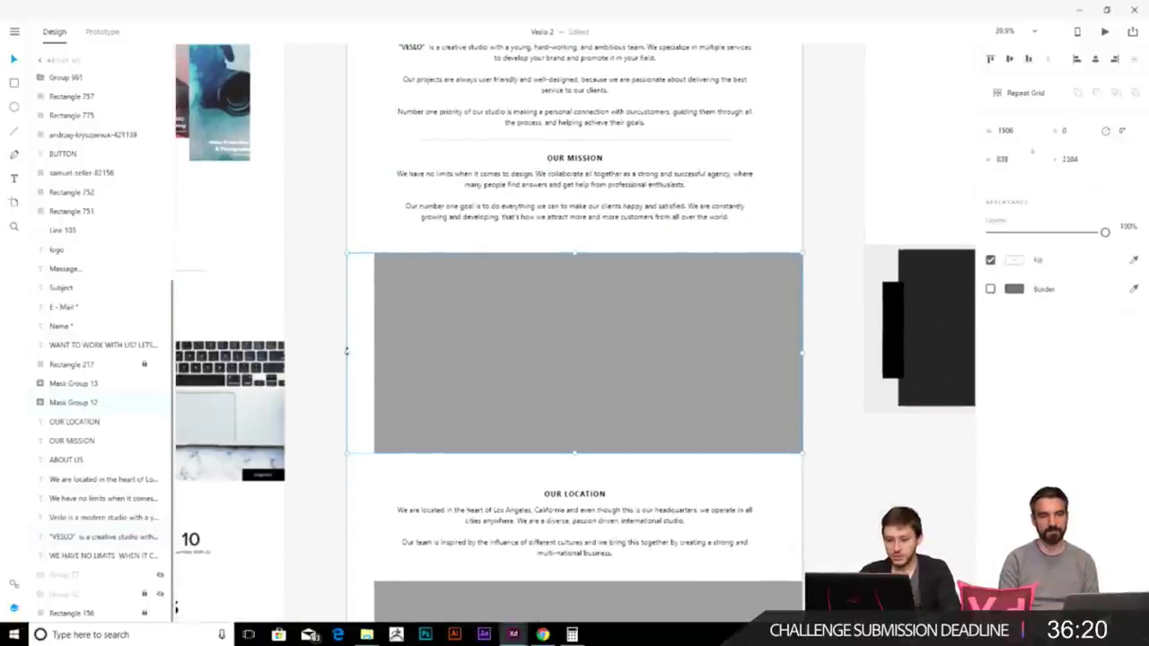
scroll(473, 216, "up", 3)
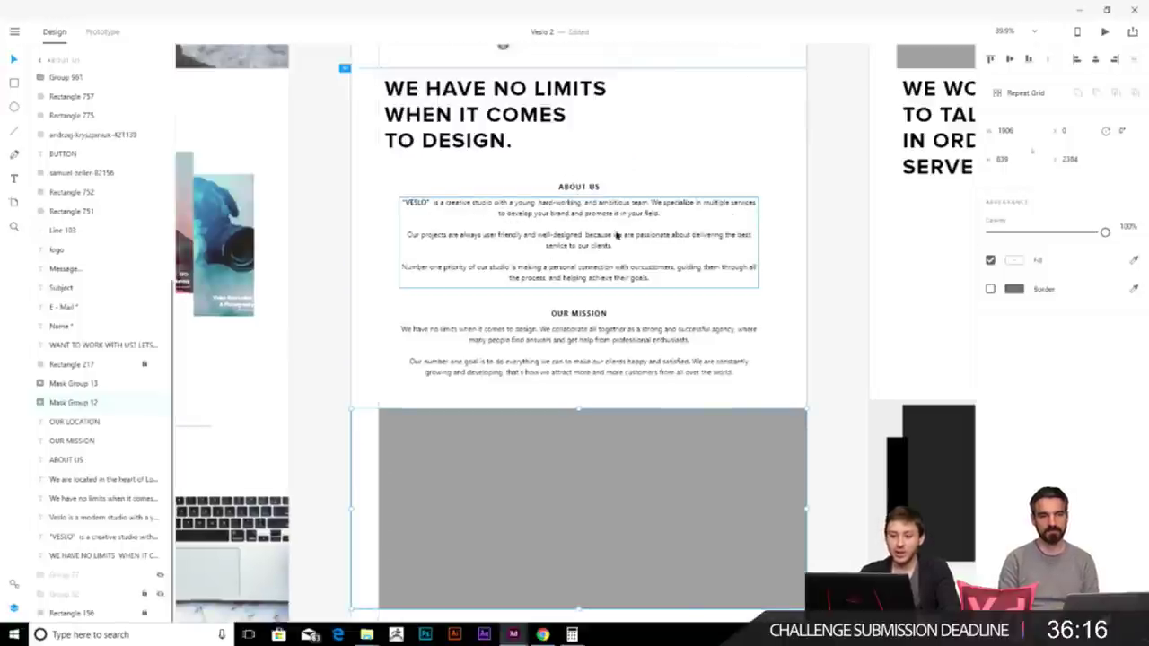
scroll(376, 365, "down", 3)
left_click_drag(363, 341, 379, 338)
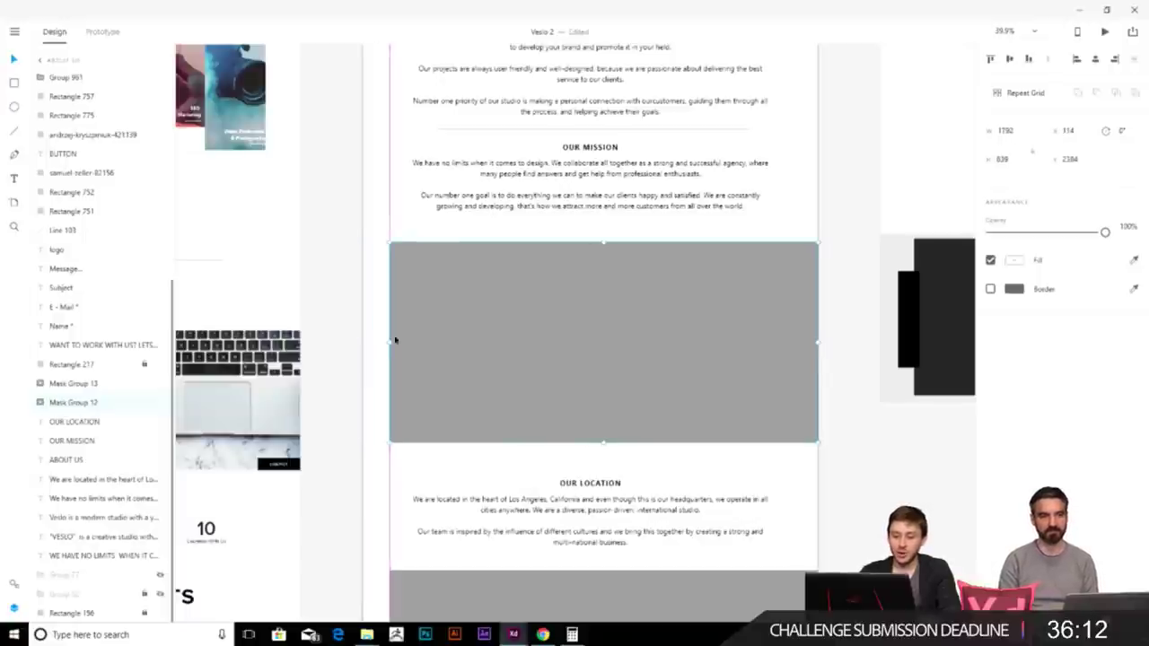
scroll(721, 436, "down", 5)
key("Escape")
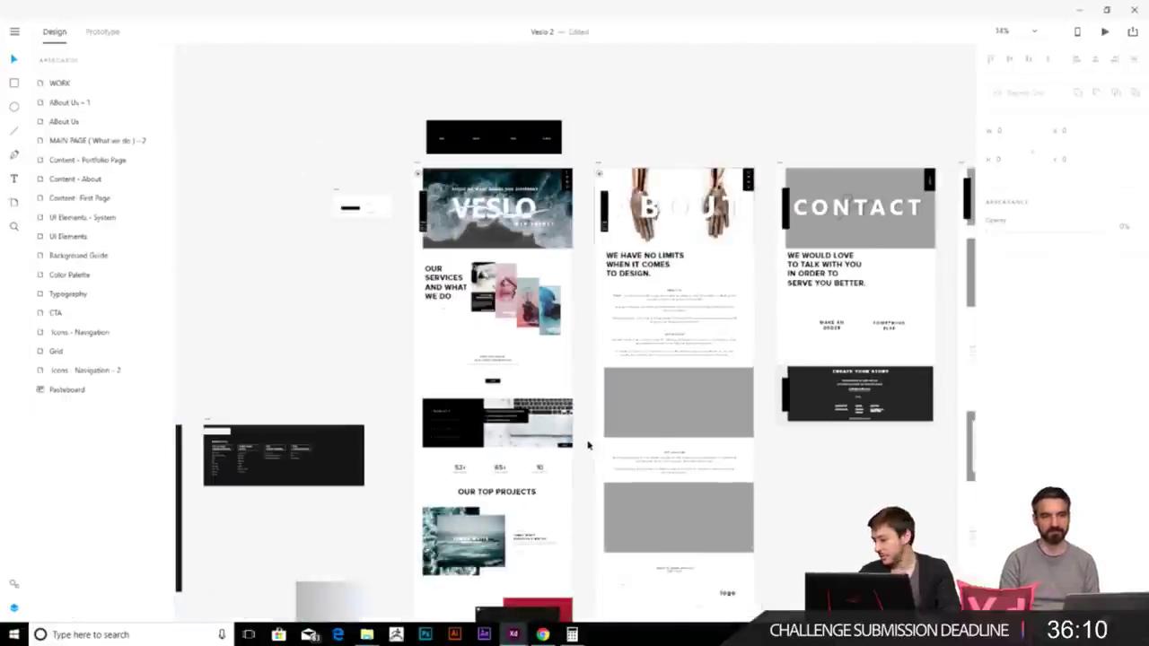
scroll(638, 402, "down", 1)
scroll(638, 402, "right", 1)
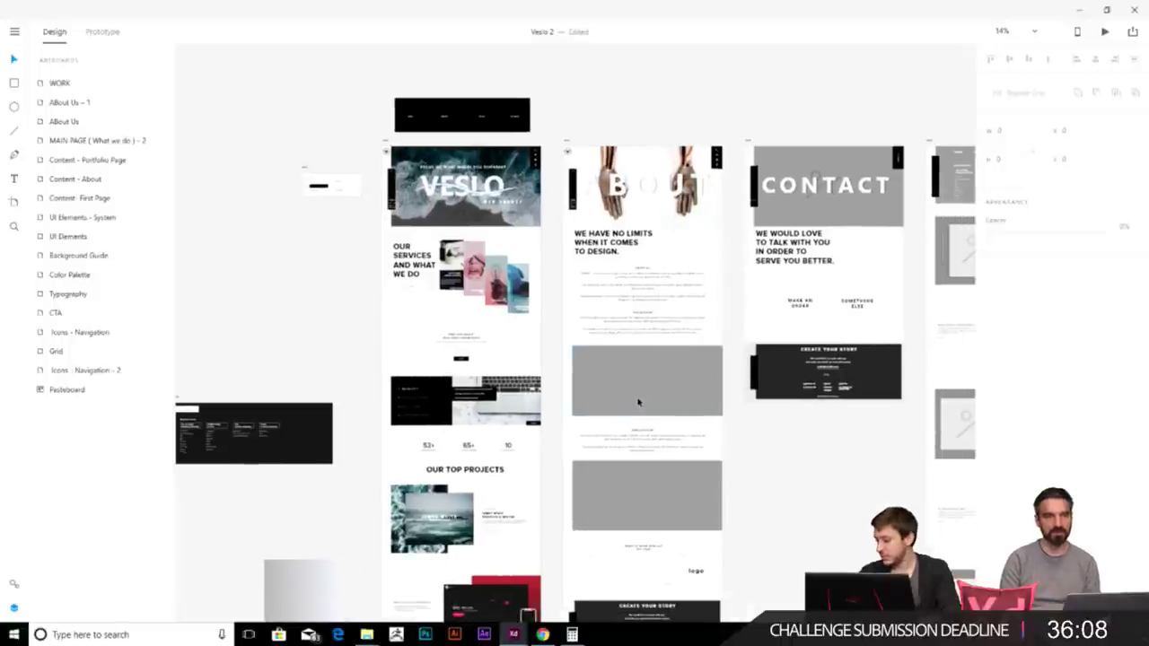
- Drag the Mask Group 12 chair image from the Veslo Images folder into the first placeholder
key("alt+Tab")
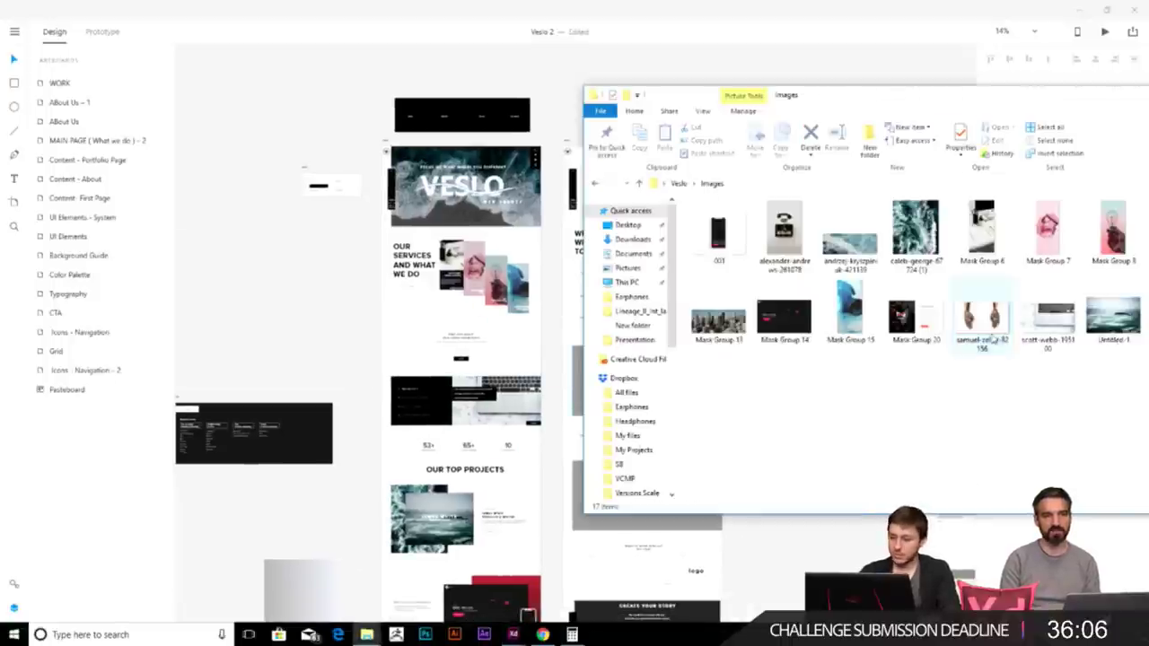
left_click_drag(1025, 101, 733, 112)
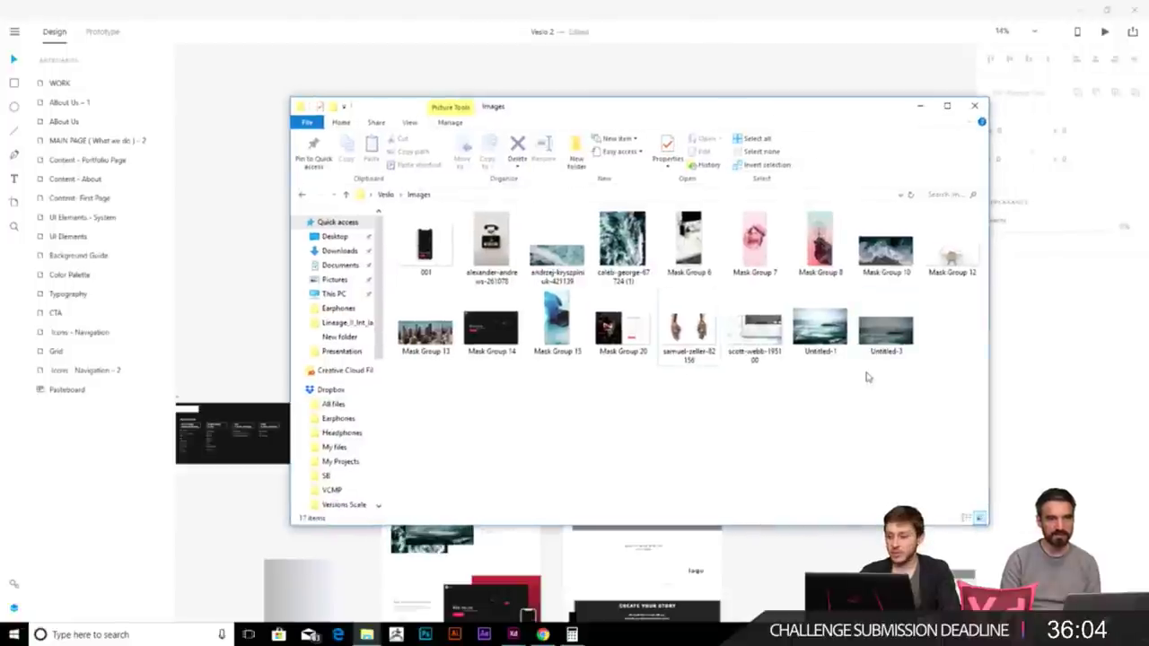
left_click_drag(877, 99, 324, 131)
left_click_drag(406, 294, 648, 384)
- Adjust the chair photo's position inside its masked frame
scroll(693, 408, "up", 5)
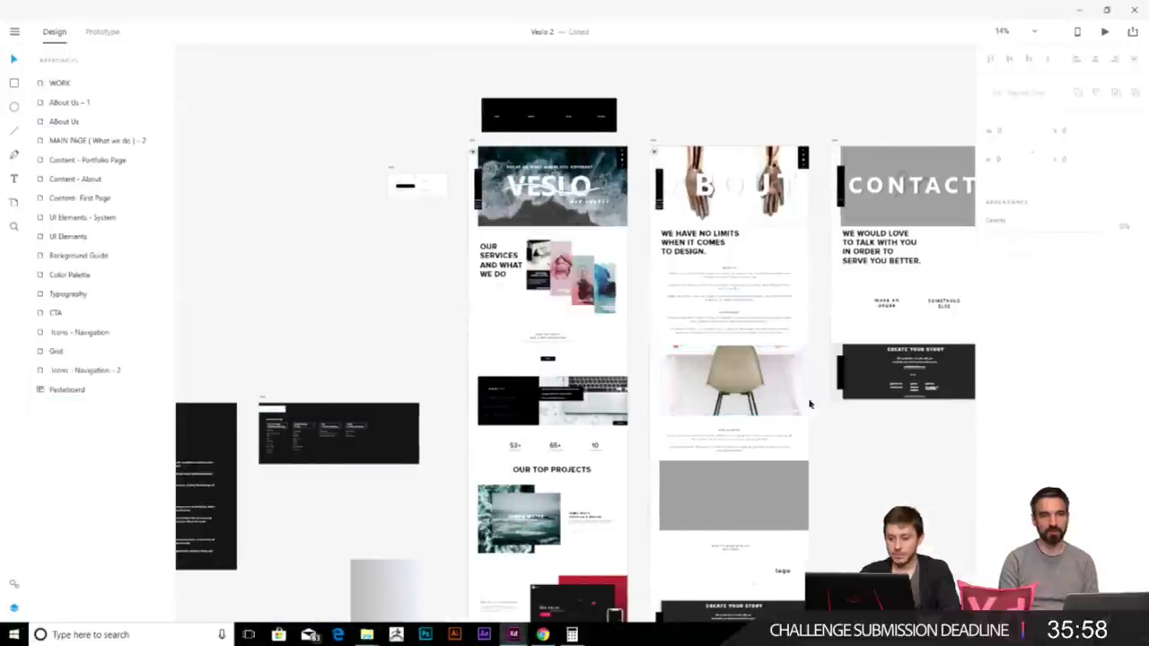
left_click(692, 364)
left_click_drag(728, 339, 726, 351)
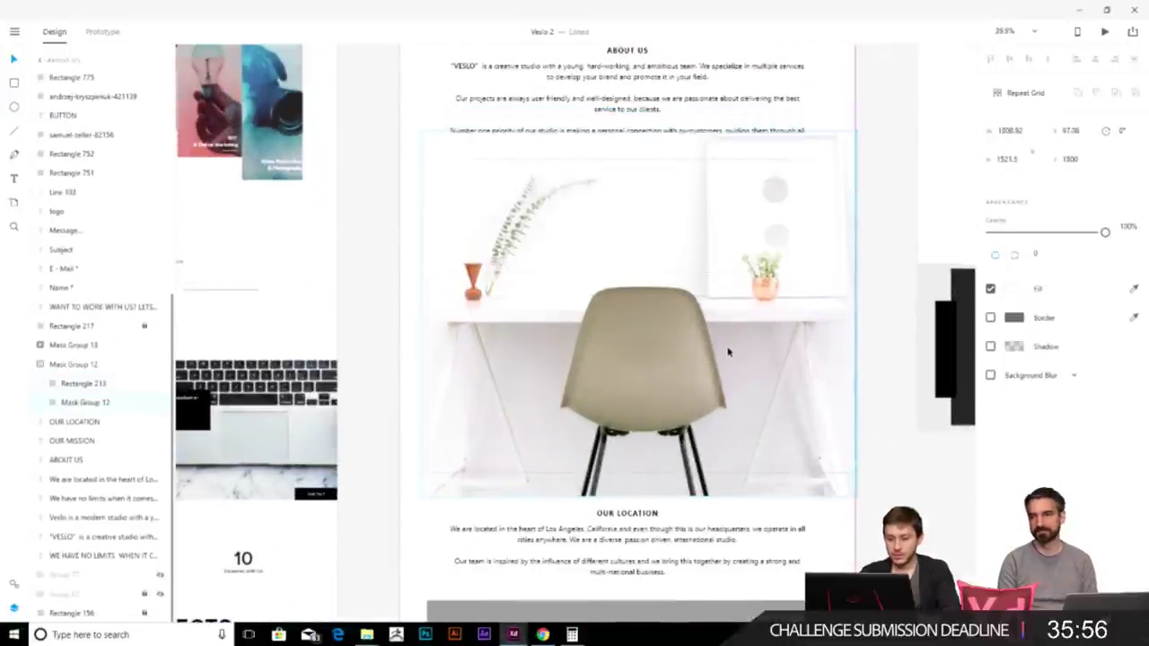
left_click(859, 526)
scroll(756, 393, "down", 3)
scroll(754, 392, "down", 5)
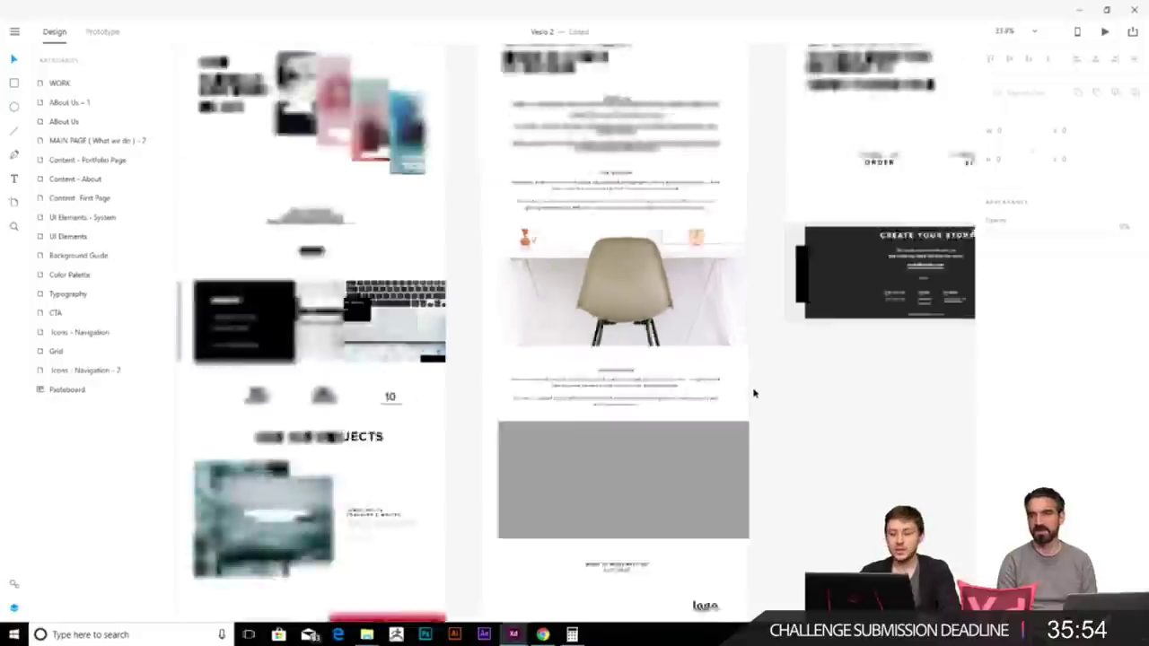
scroll(713, 334, "up", 5)
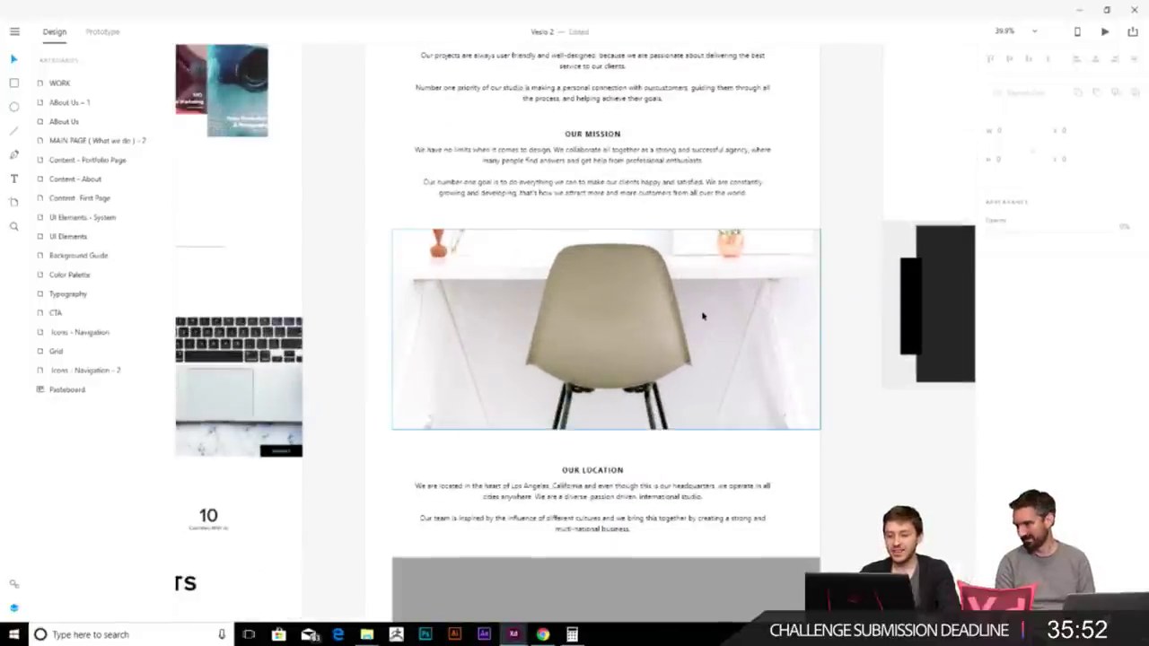
double_click(700, 313)
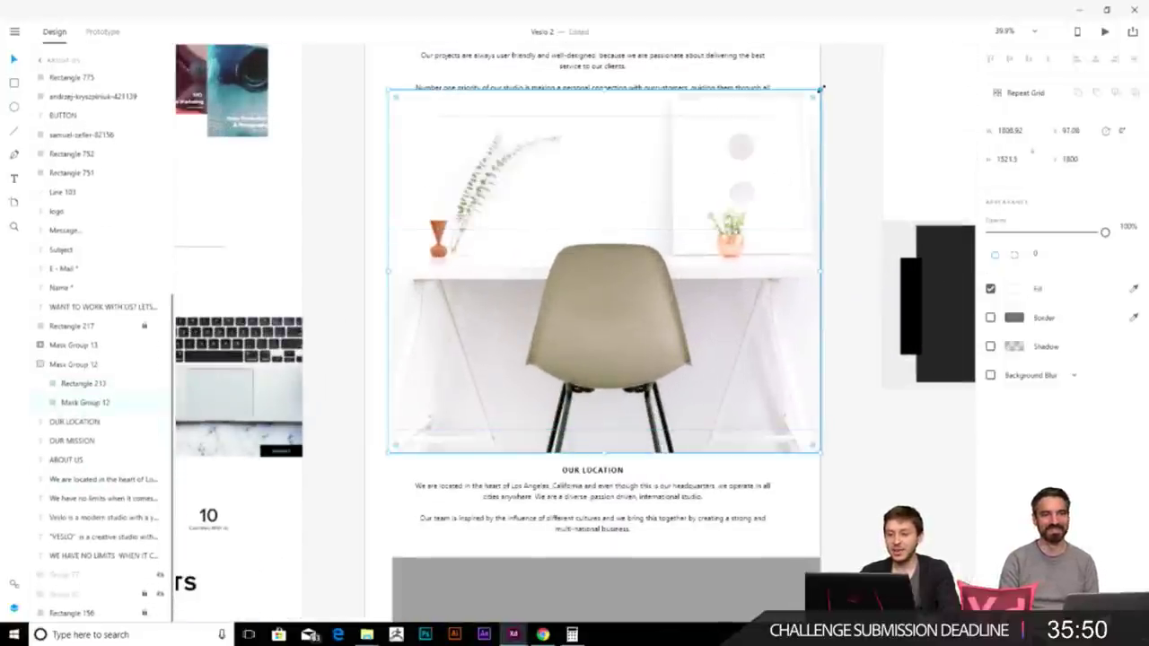
left_click_drag(754, 264, 757, 313)
key("ctrl+z")
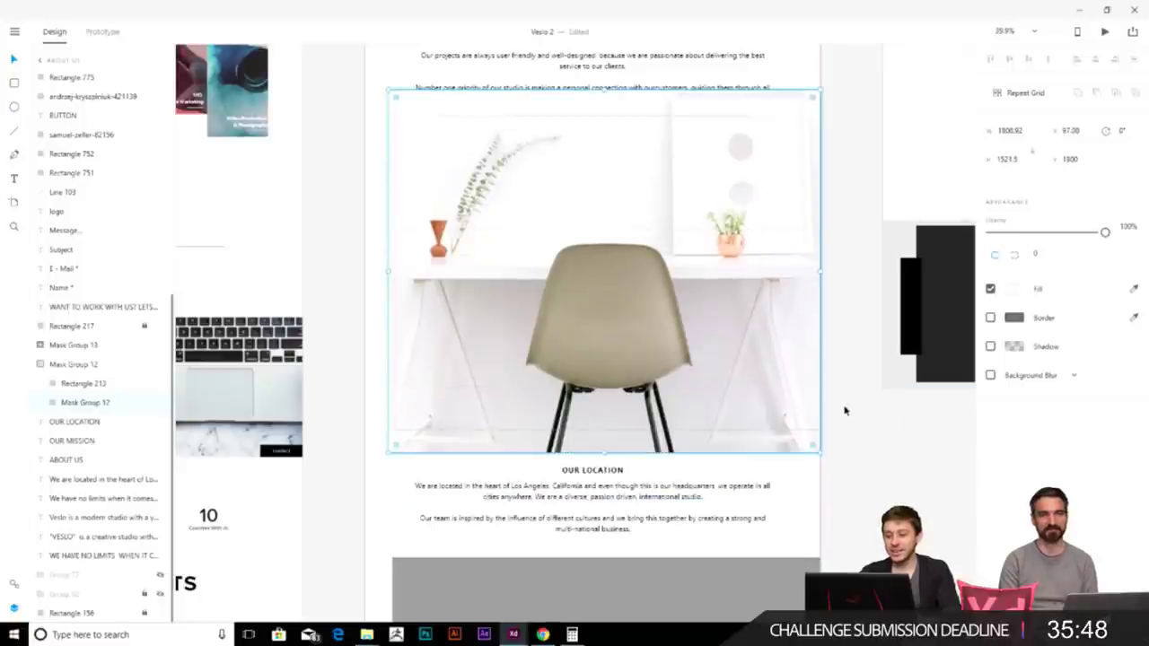
left_click(861, 411)
scroll(891, 483, "up", 1)
scroll(891, 483, "down", 3)
- Place the Mask Group 13 city image into the second grey placeholder below Our Location
left_click(690, 314)
key("alt+Tab")
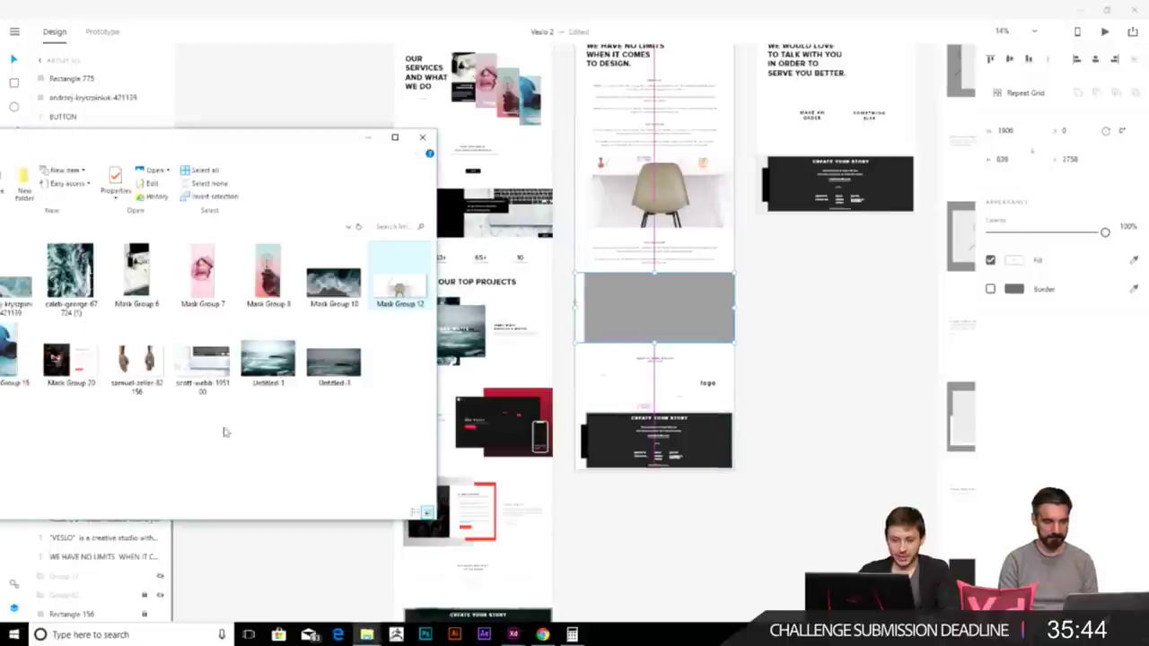
left_click_drag(213, 140, 474, 117)
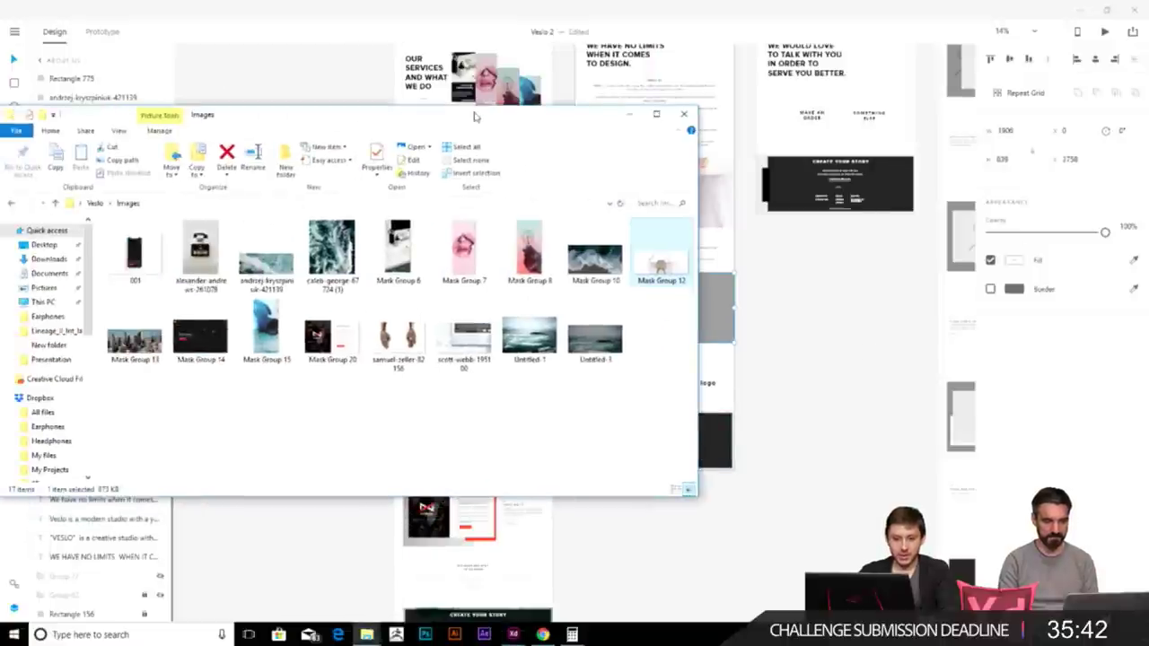
left_click_drag(135, 339, 698, 287)
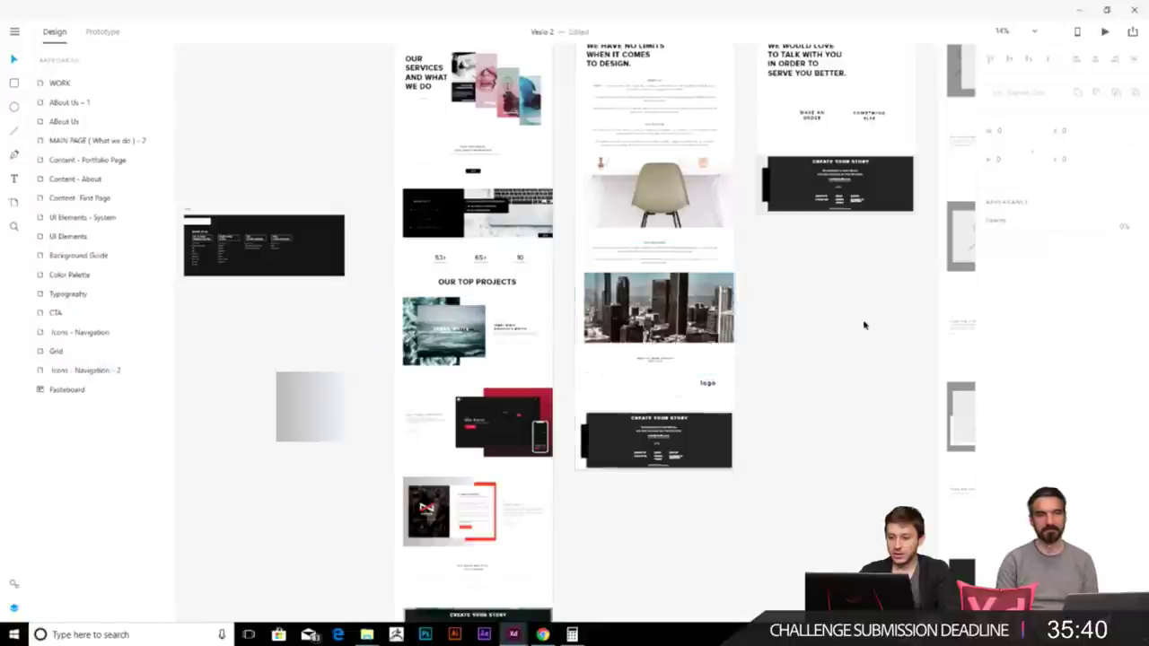
scroll(718, 265, "up", 3)
- Move the city skyline photo up within its masked frame
double_click(543, 310)
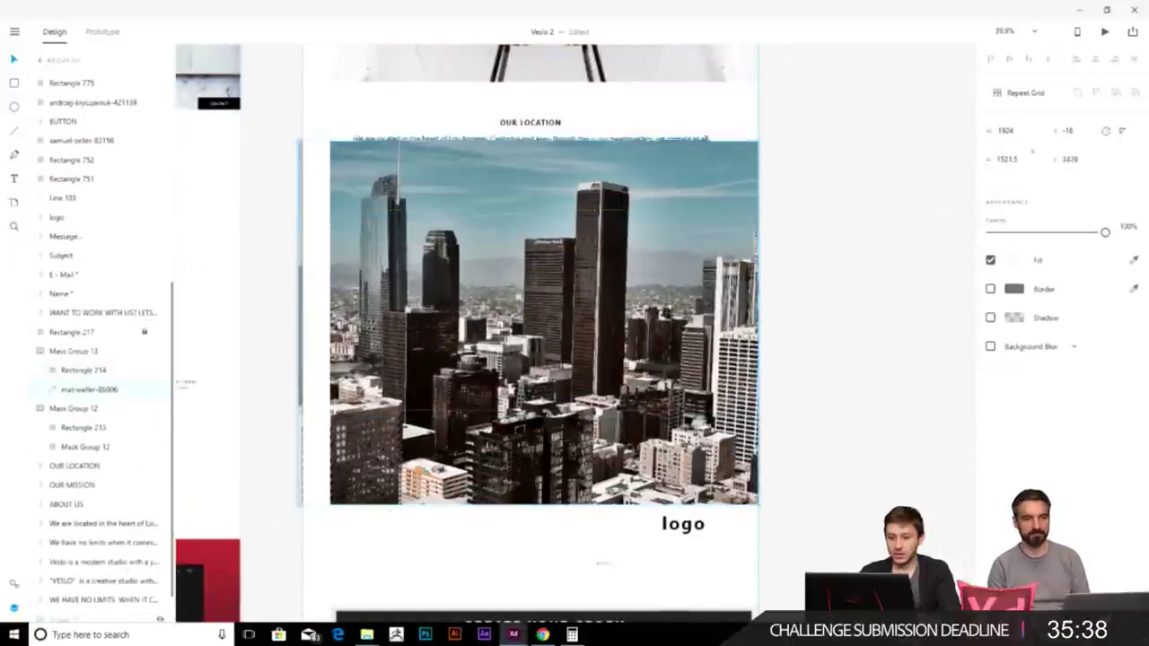
left_click(883, 309)
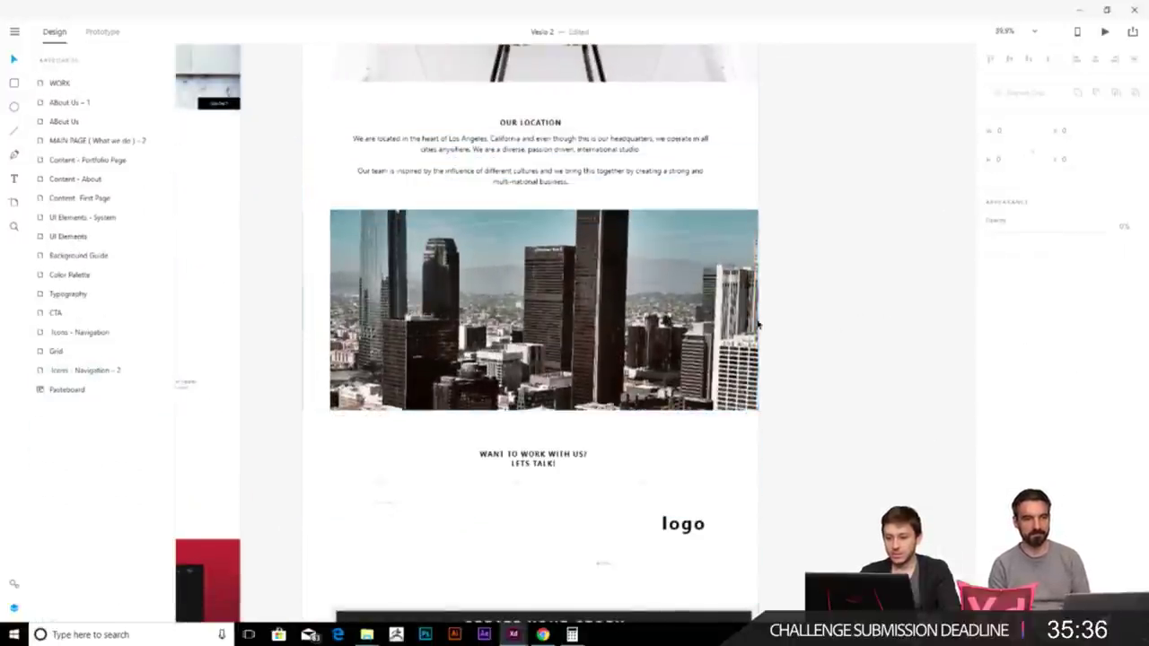
double_click(663, 323)
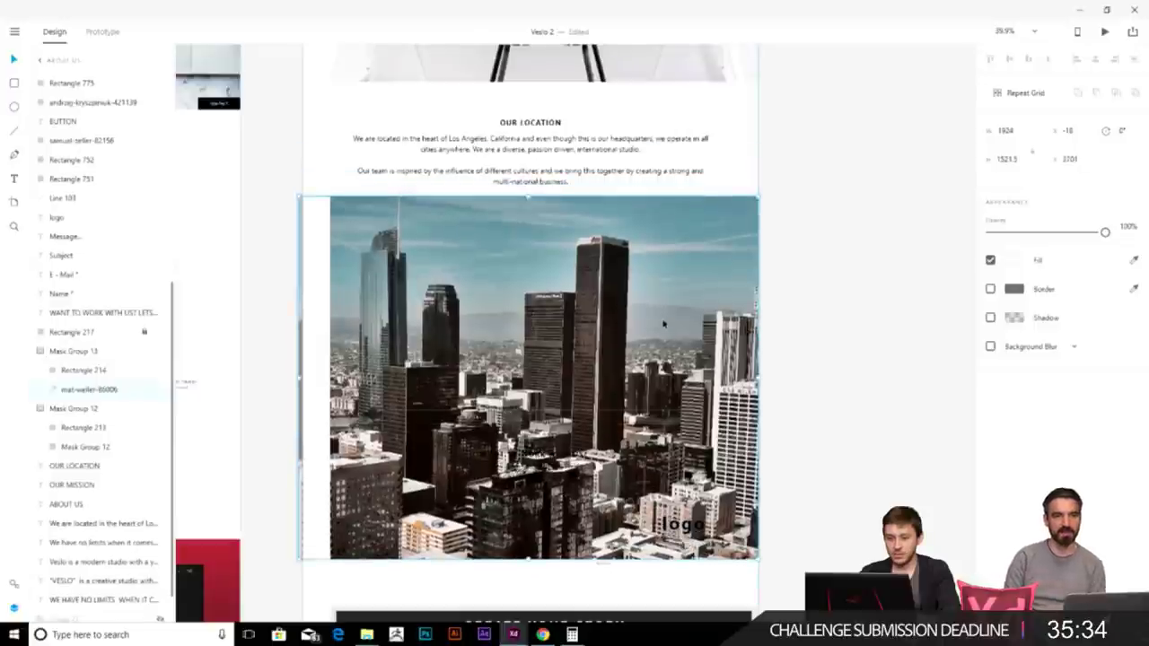
left_click(841, 364)
double_click(663, 323)
left_click_drag(663, 324, 663, 263)
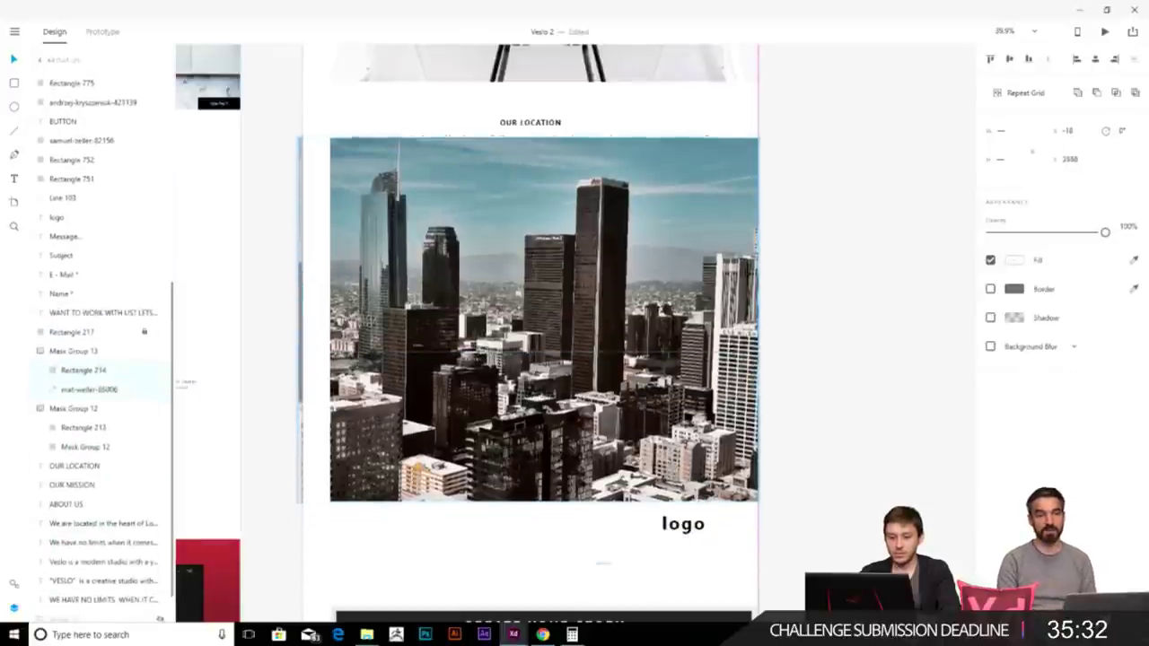
left_click(897, 373)
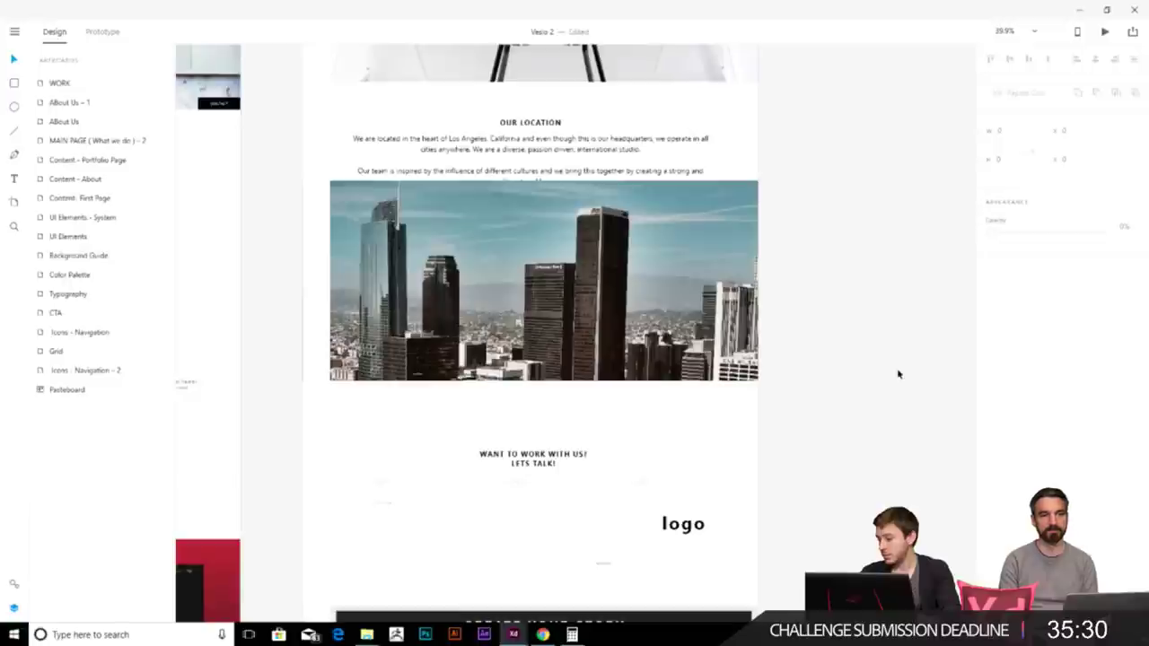
scroll(893, 376, "down", 3)
scroll(872, 403, "up", 4)
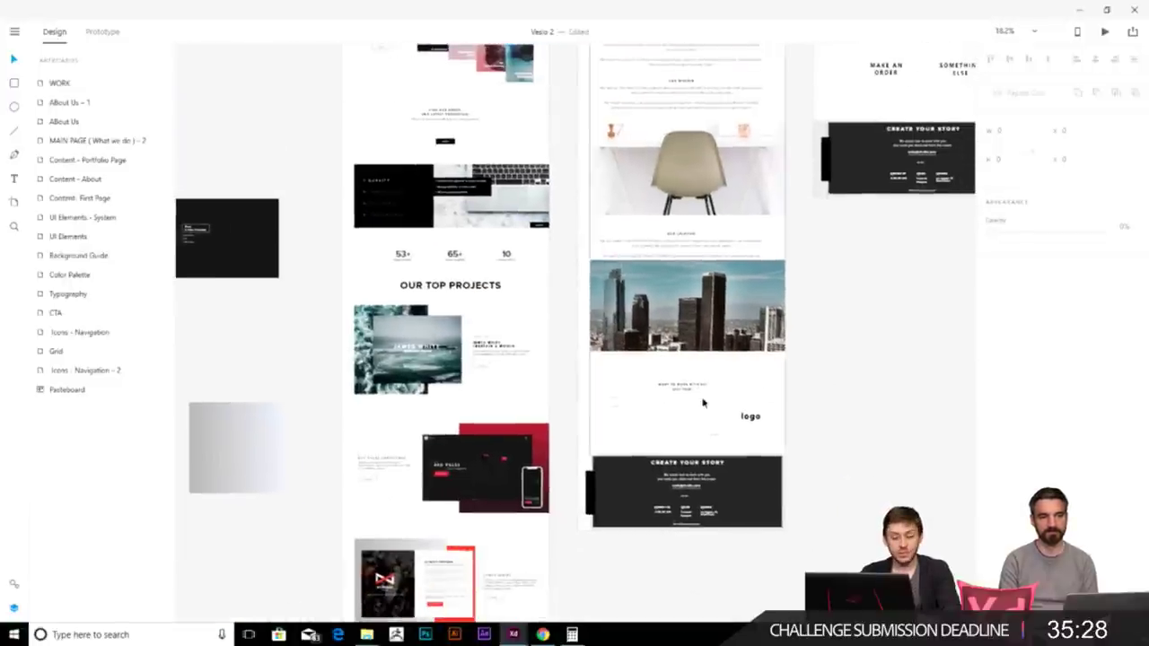
- Stretch the form line under 'Want to work with us? Lets talk!' wider to the right
left_click(611, 417)
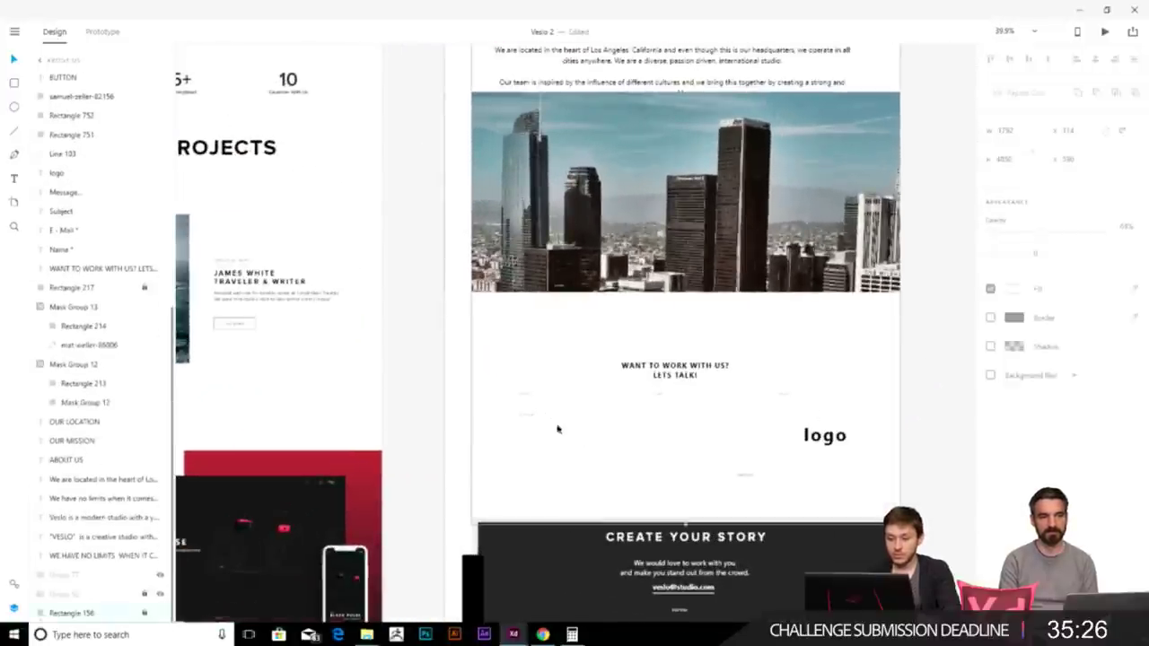
left_click_drag(519, 404, 849, 398)
left_click(628, 326)
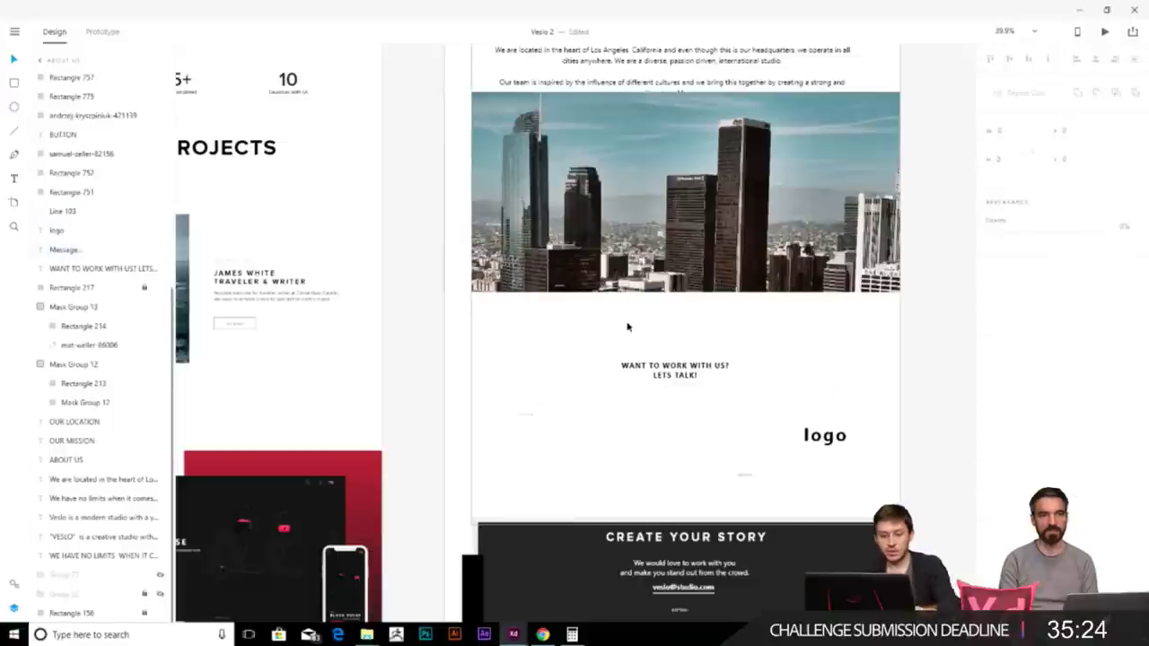
scroll(627, 327, "down", 2)
scroll(627, 327, "down", 3)
scroll(541, 344, "up", 3)
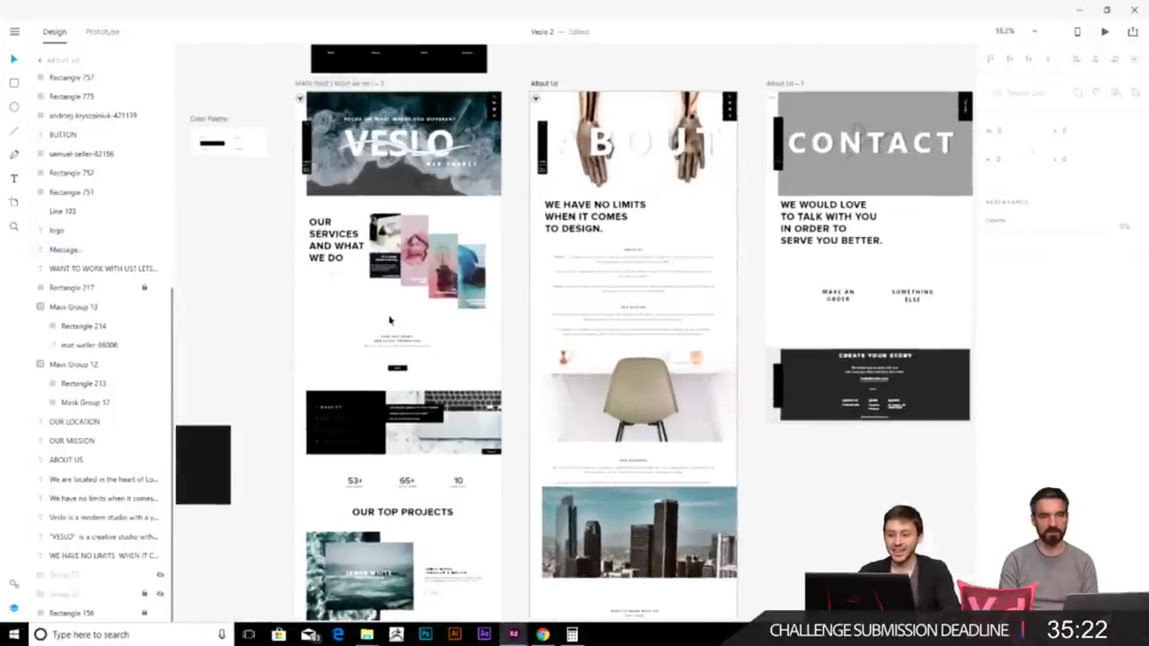
- Paste the promotion form's input lines into About Us below the heading
scroll(541, 343, "up", 3)
left_click(218, 315)
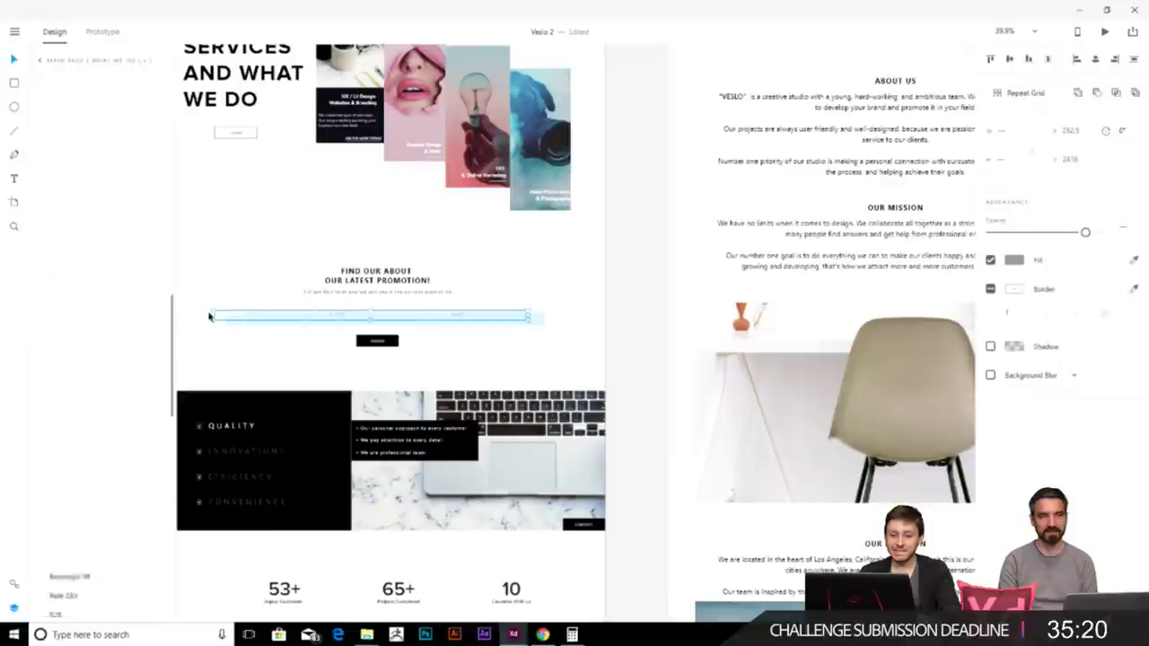
scroll(455, 352, "right", 5)
scroll(454, 353, "down", 6)
key("ctrl+v")
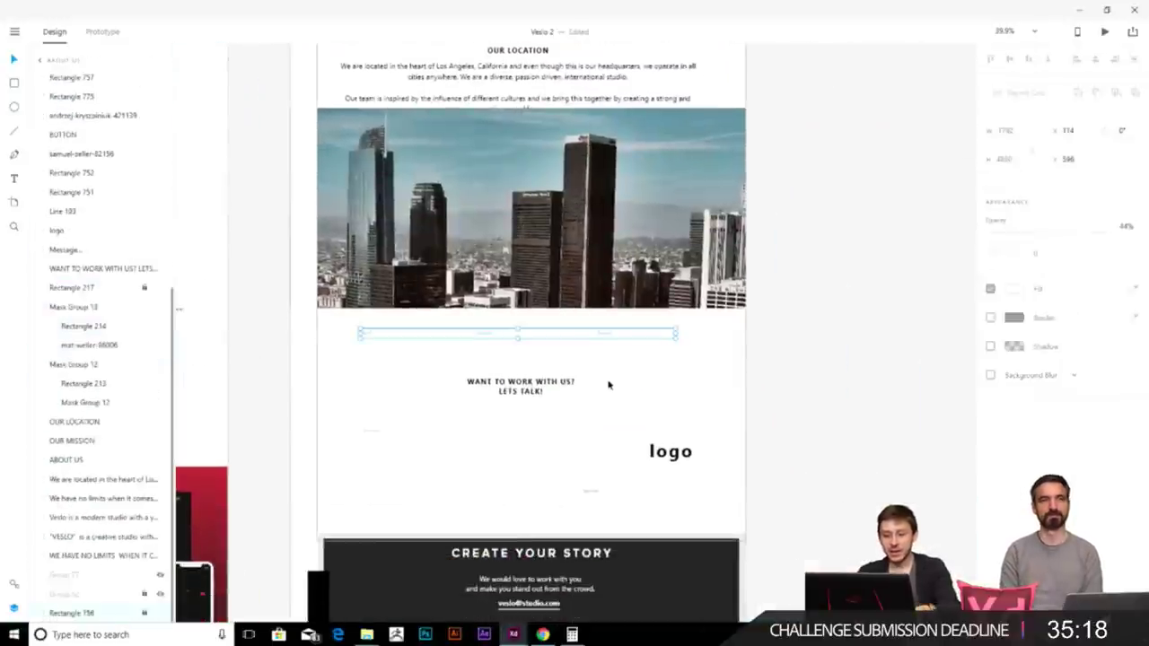
left_click_drag(482, 333, 481, 405)
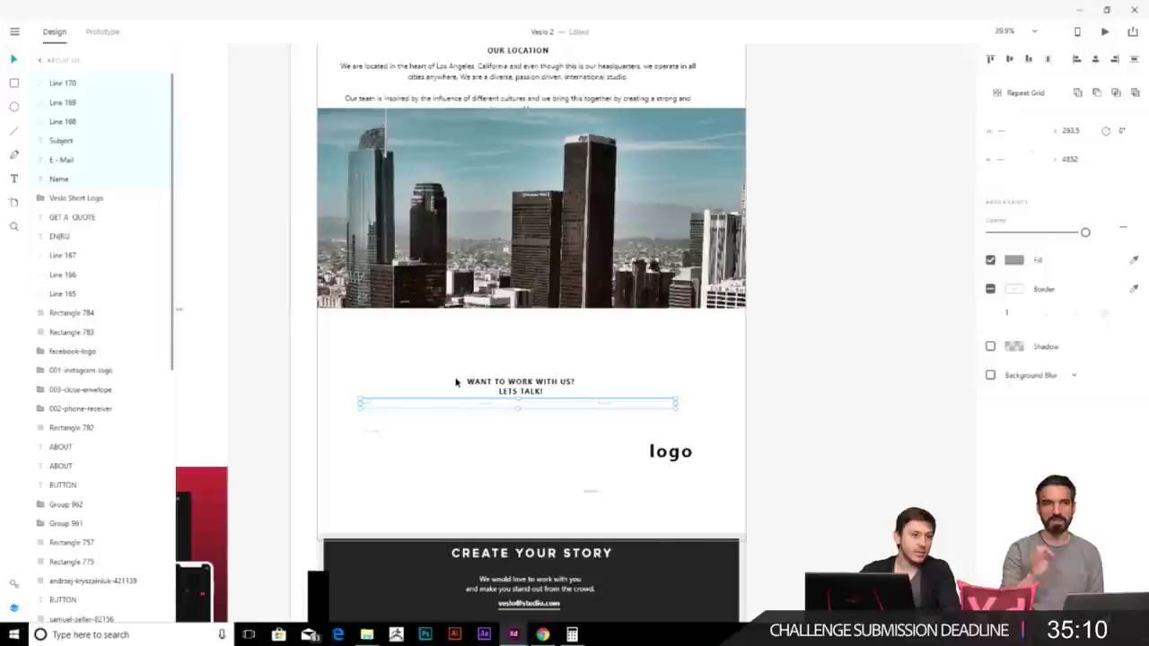
scroll(455, 386, "up", 3)
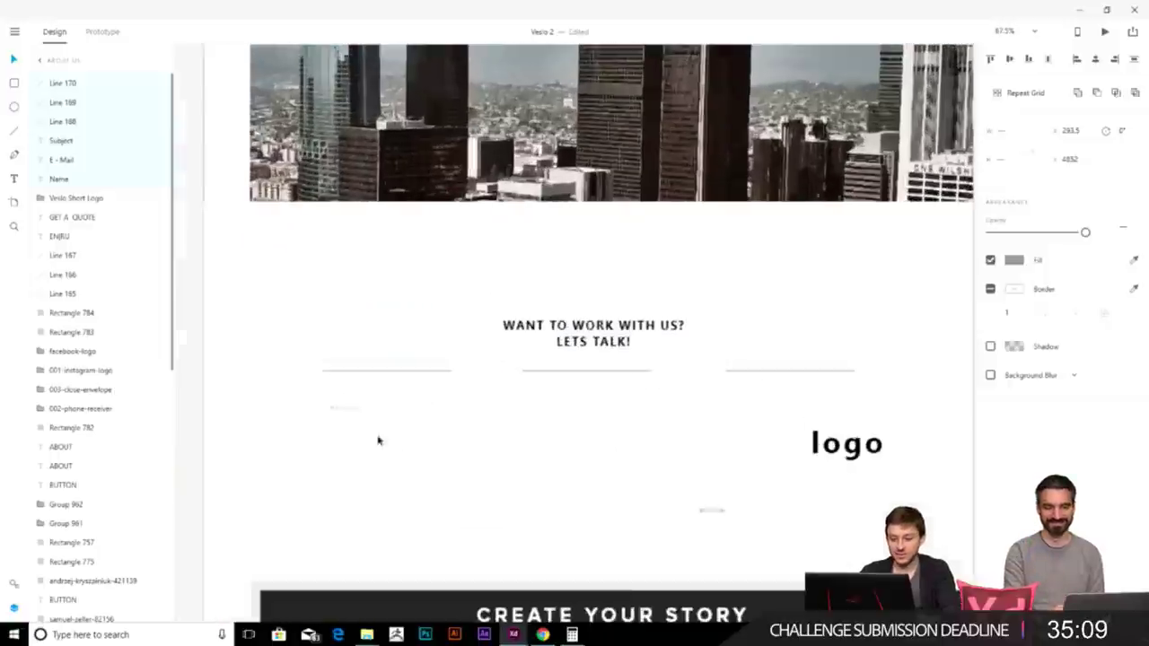
left_click(371, 377)
- Draw a Message box rectangle behind the Message text and remove its fill
left_click_drag(417, 341, 436, 251)
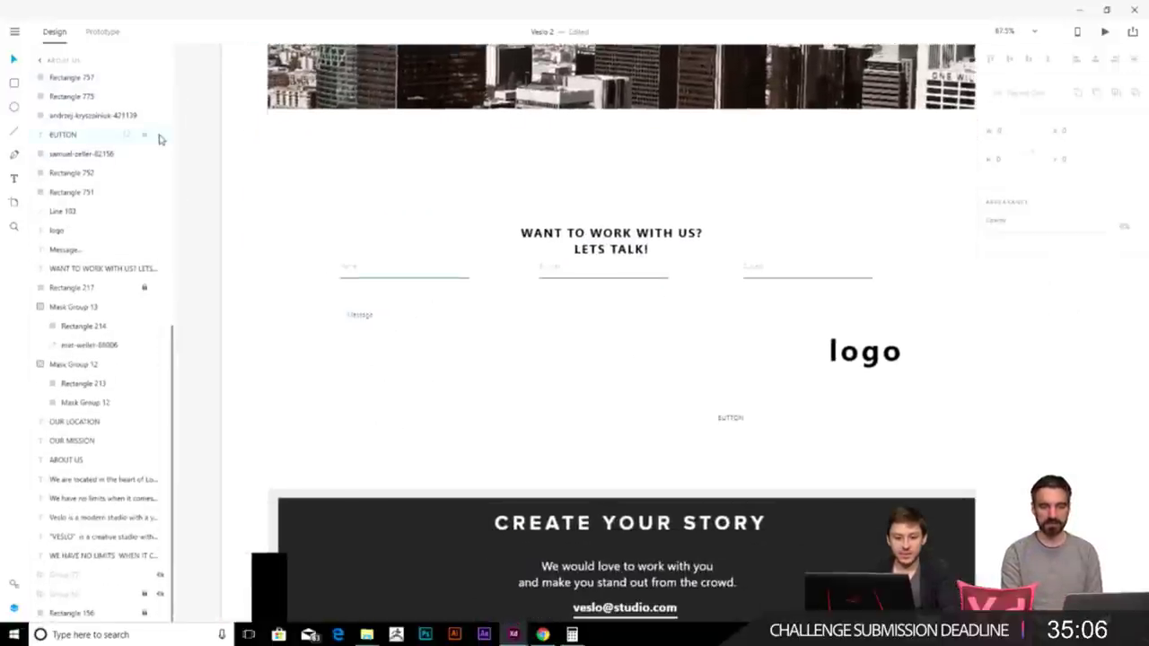
left_click(13, 83)
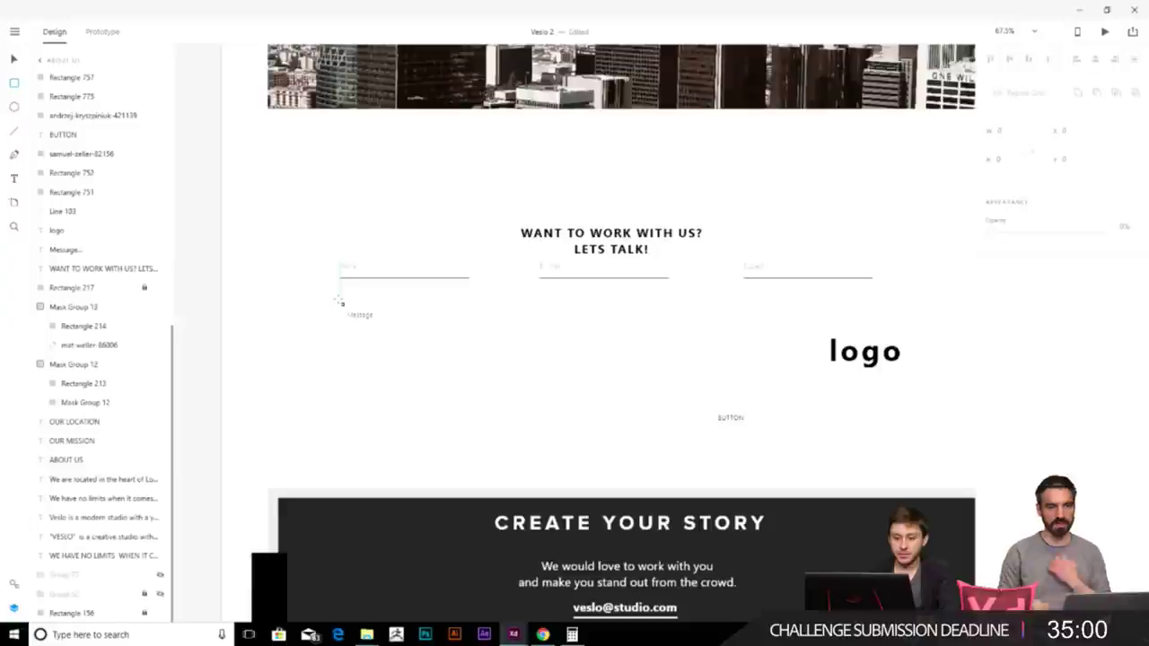
left_click_drag(341, 302, 791, 389)
key("ctrl+shift+[")
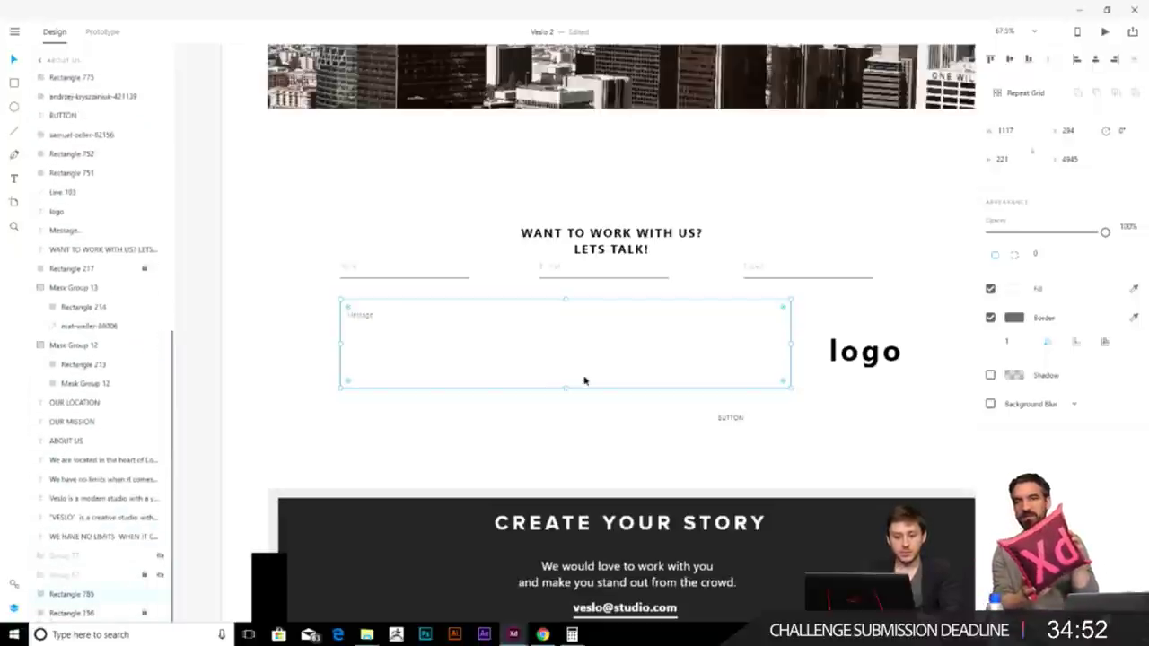
left_click(990, 318)
left_click(466, 419)
- Compare the Message box with the Name and E-mail lines, then select the BUTTON text
left_click(409, 302)
left_click(428, 280)
left_click(434, 280)
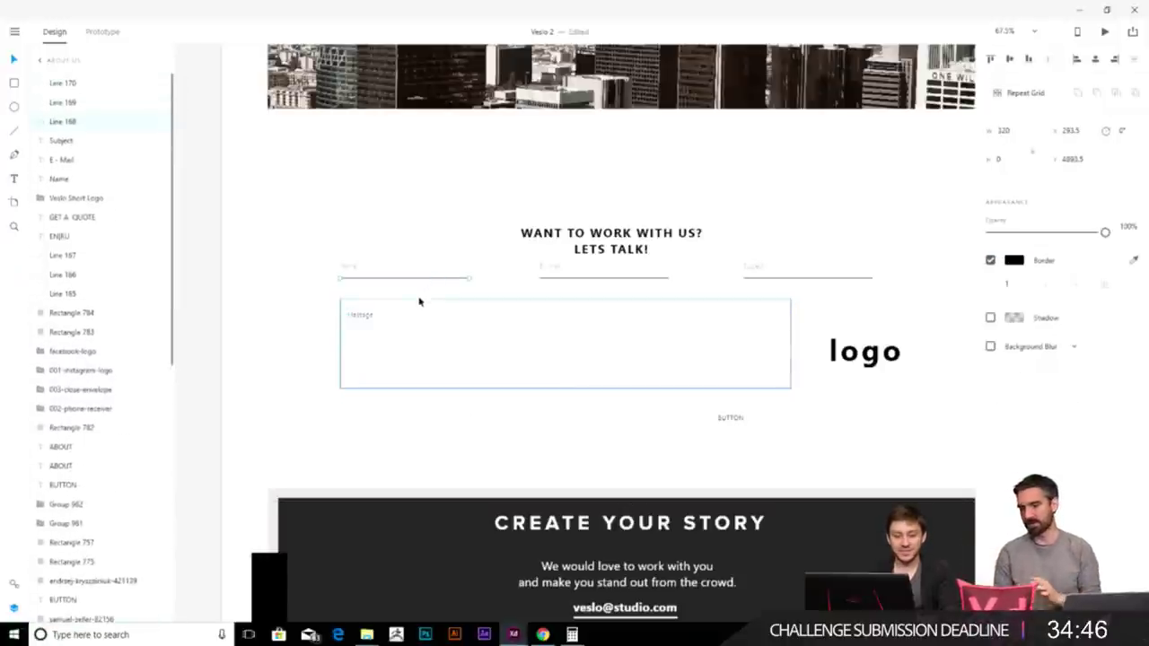
left_click(418, 301)
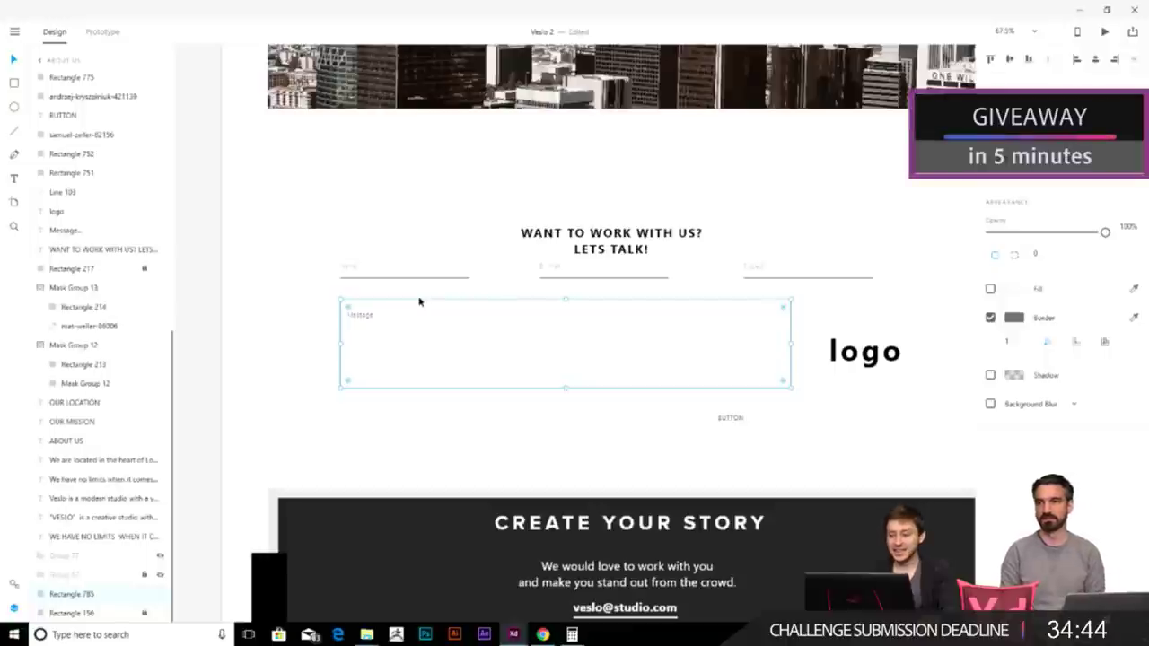
left_click(592, 281)
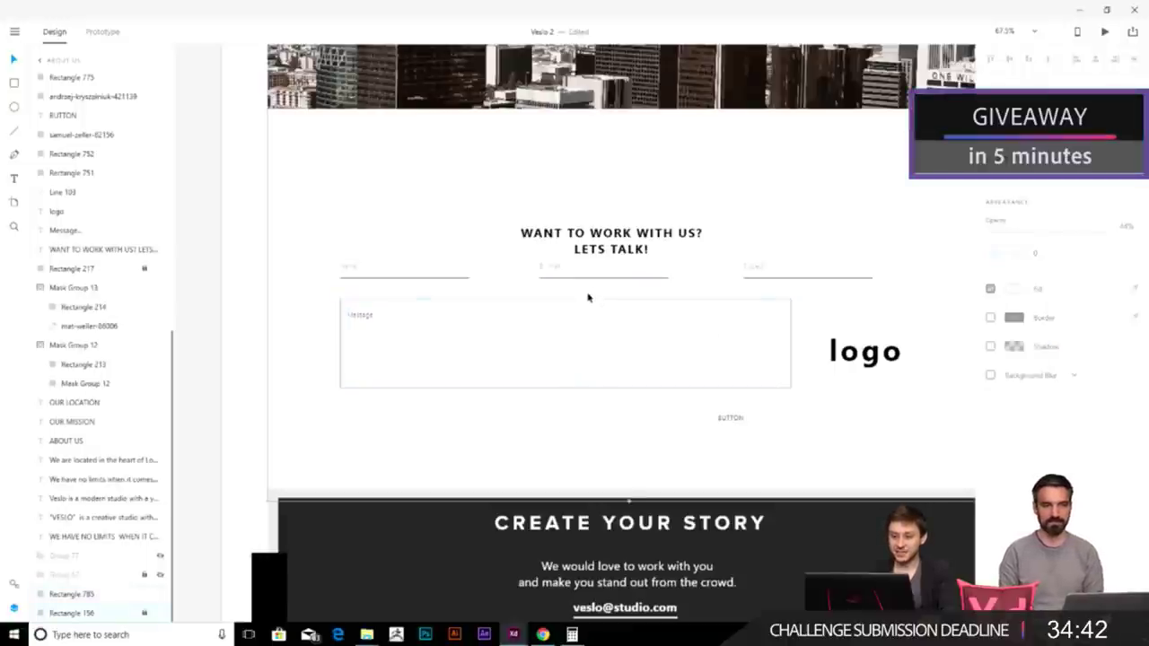
left_click(589, 299)
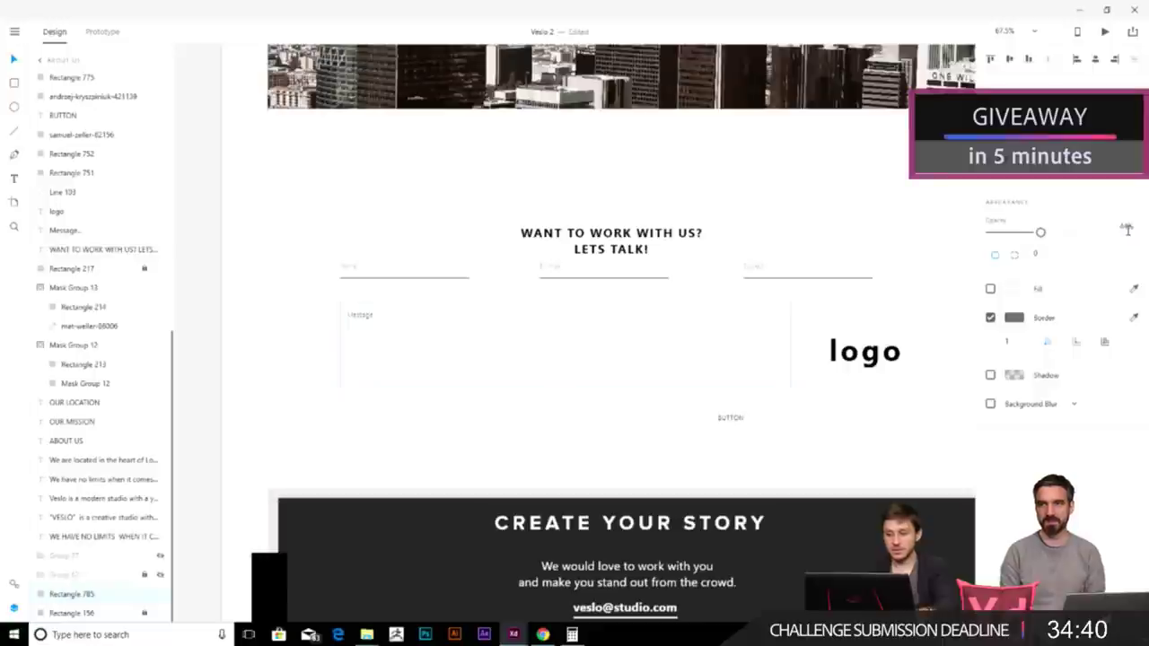
scroll(623, 401, "down", 1)
scroll(623, 401, "right", 1)
left_click(679, 401)
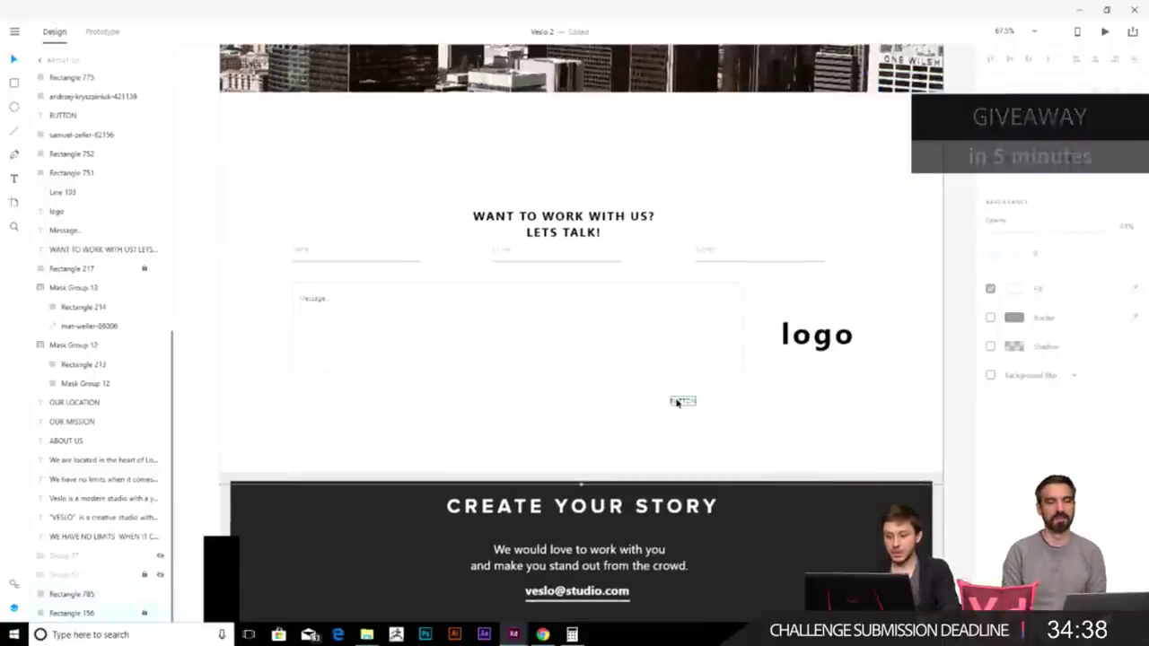
- Delete the BUTTON placeholder and retype the logo placeholder as VESLO beside the form
key("Delete")
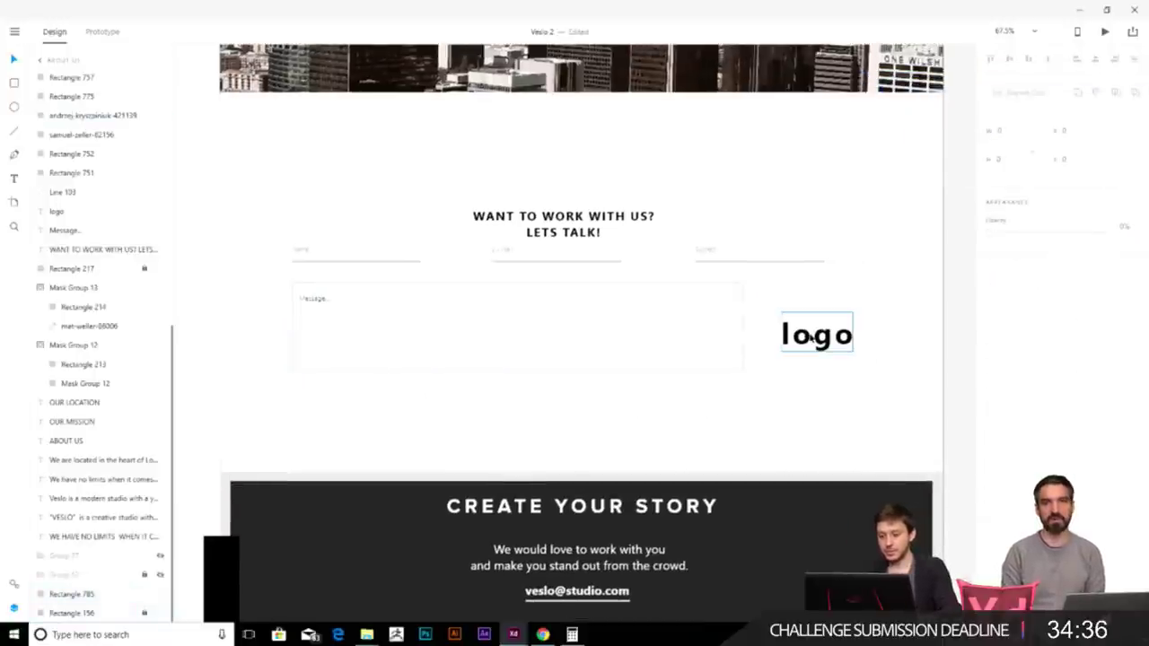
double_click(811, 336)
type("VESL")
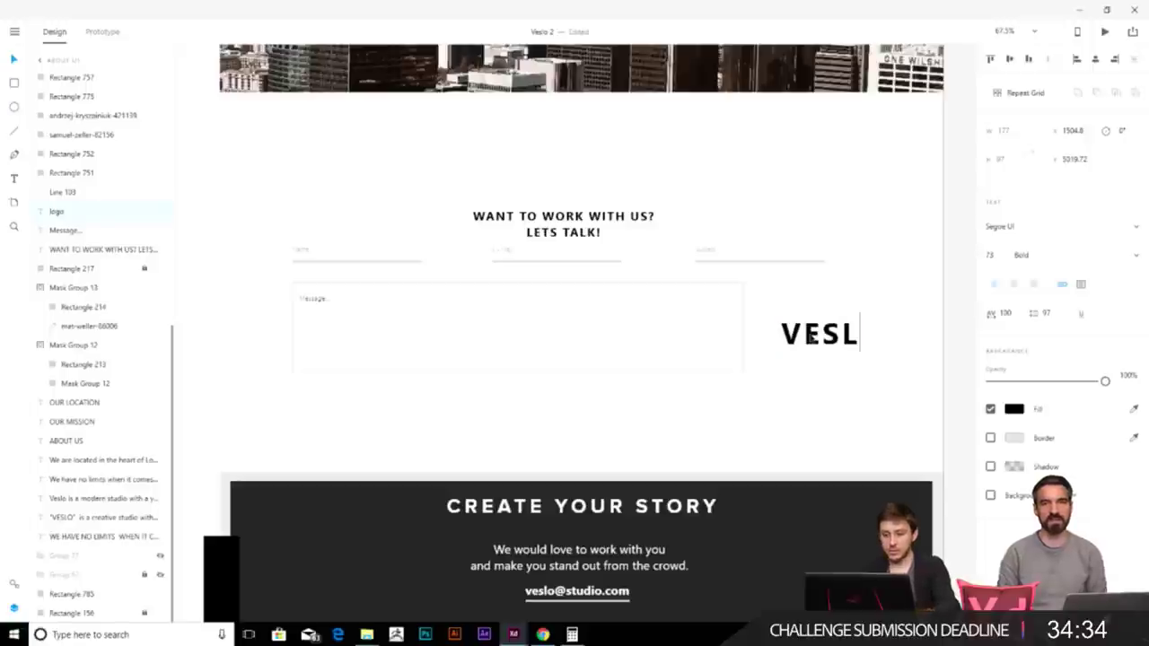
key("Escape")
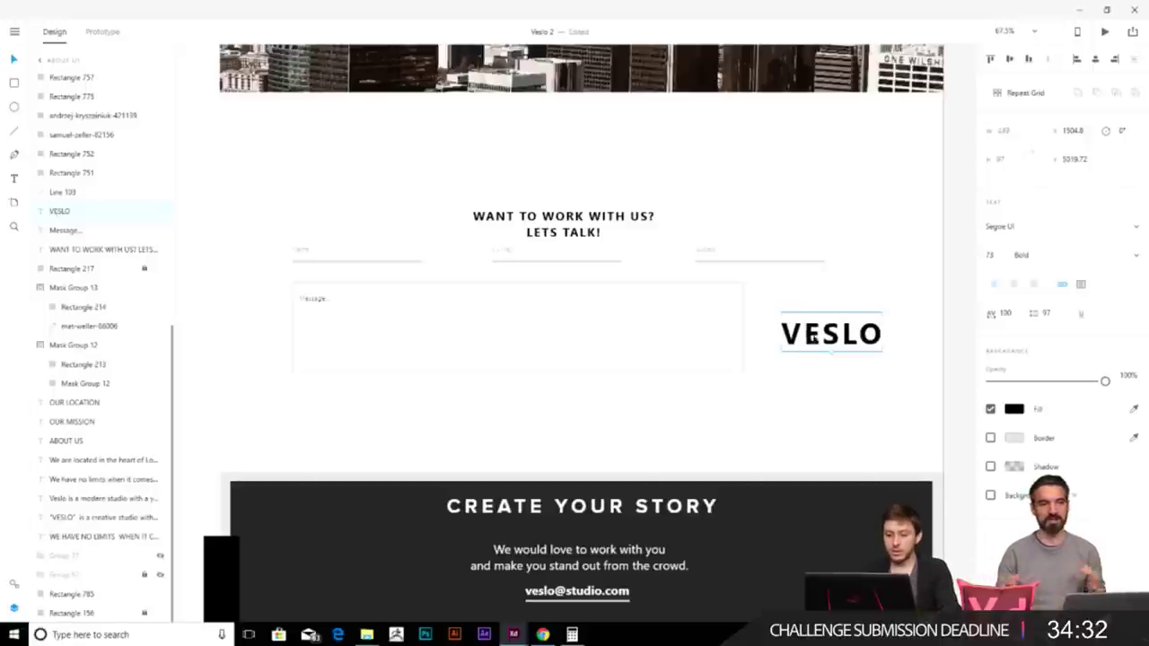
left_click_drag(824, 337, 804, 325)
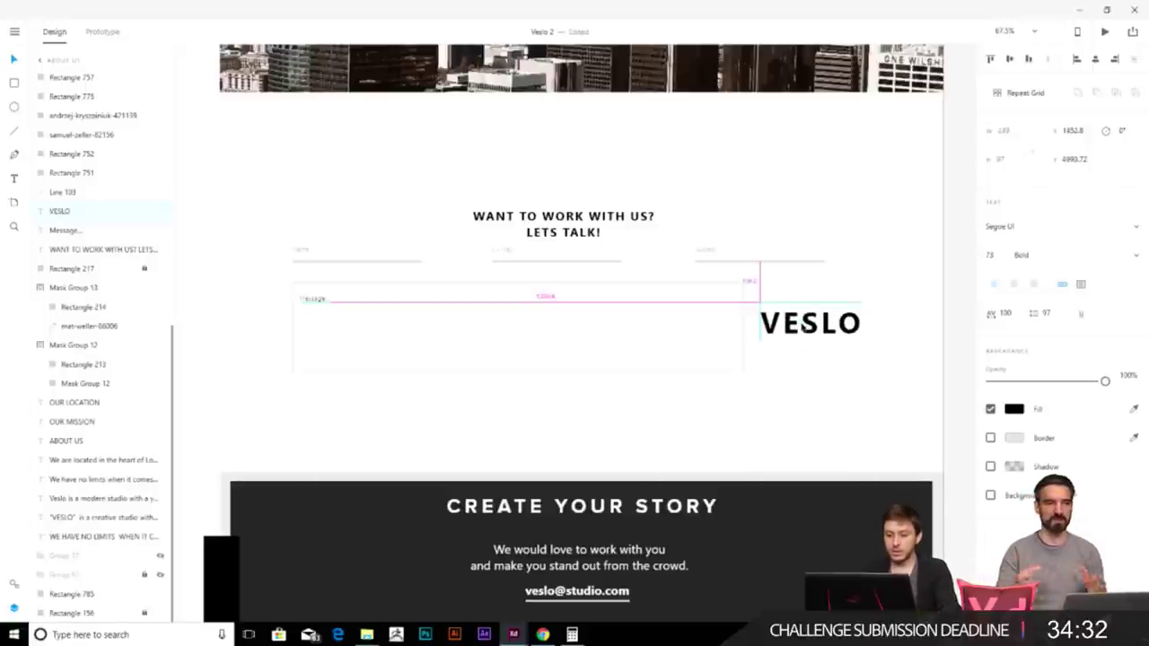
- Narrow the Message box from its right edge
left_click(744, 327)
left_click_drag(744, 328, 693, 329)
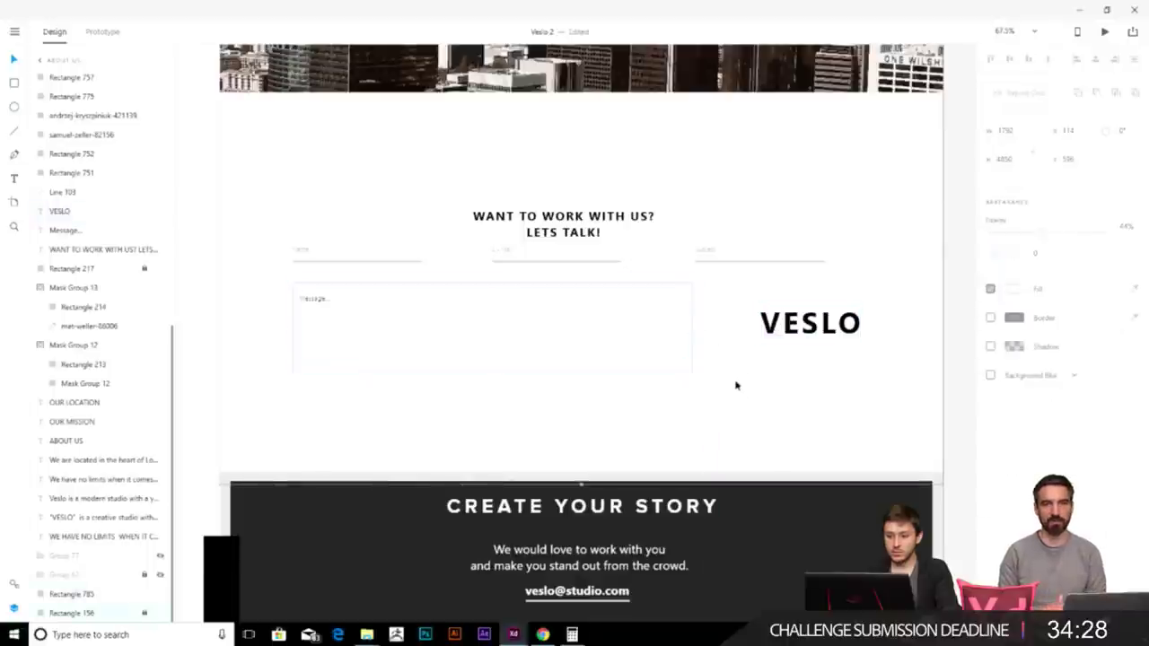
scroll(740, 386, "down", 4)
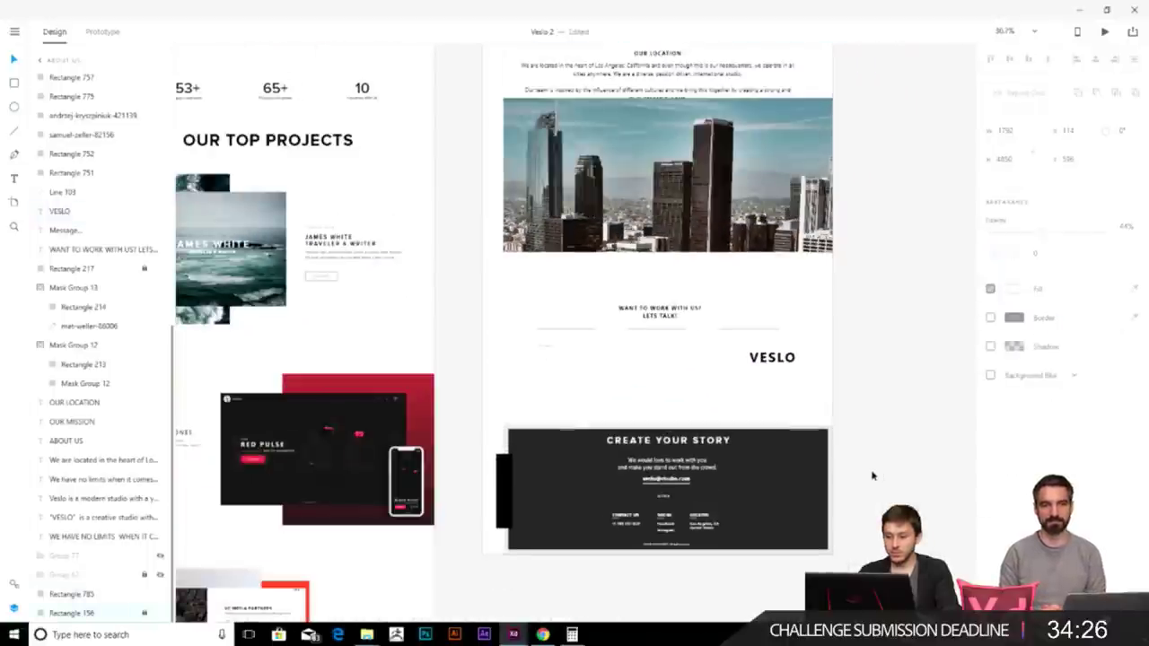
left_click(877, 469)
scroll(662, 287, "down", 4)
scroll(619, 215, "up", 2)
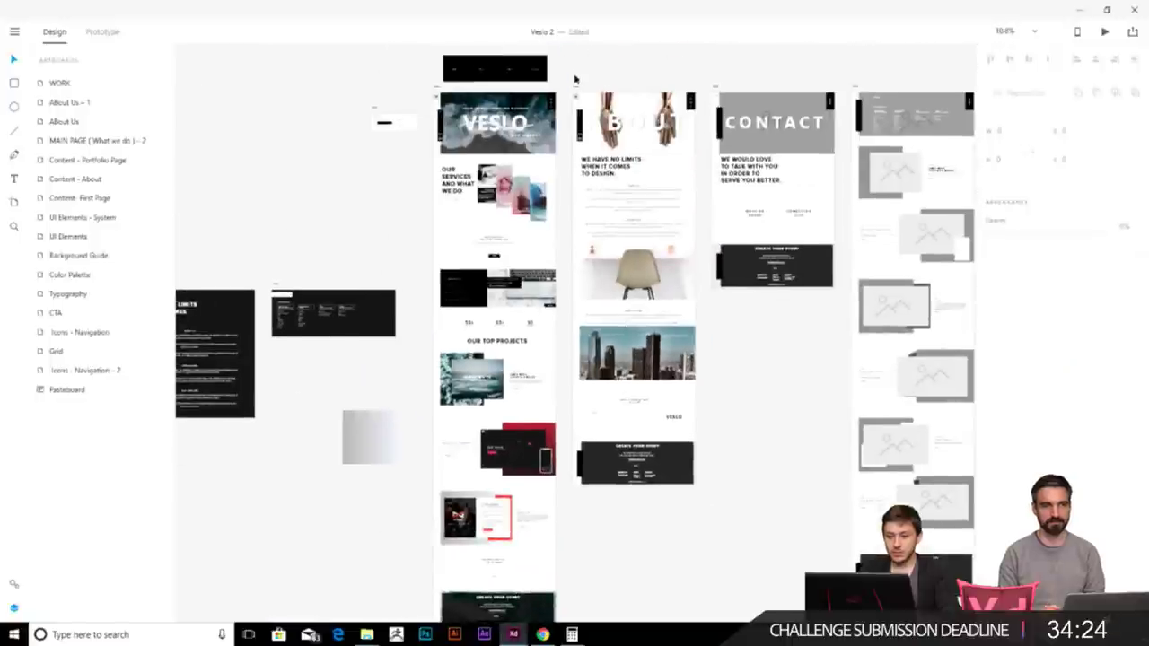
- Show the About Us layout grid and line VESLO up with it
left_click(575, 87)
scroll(643, 446, "up", 5)
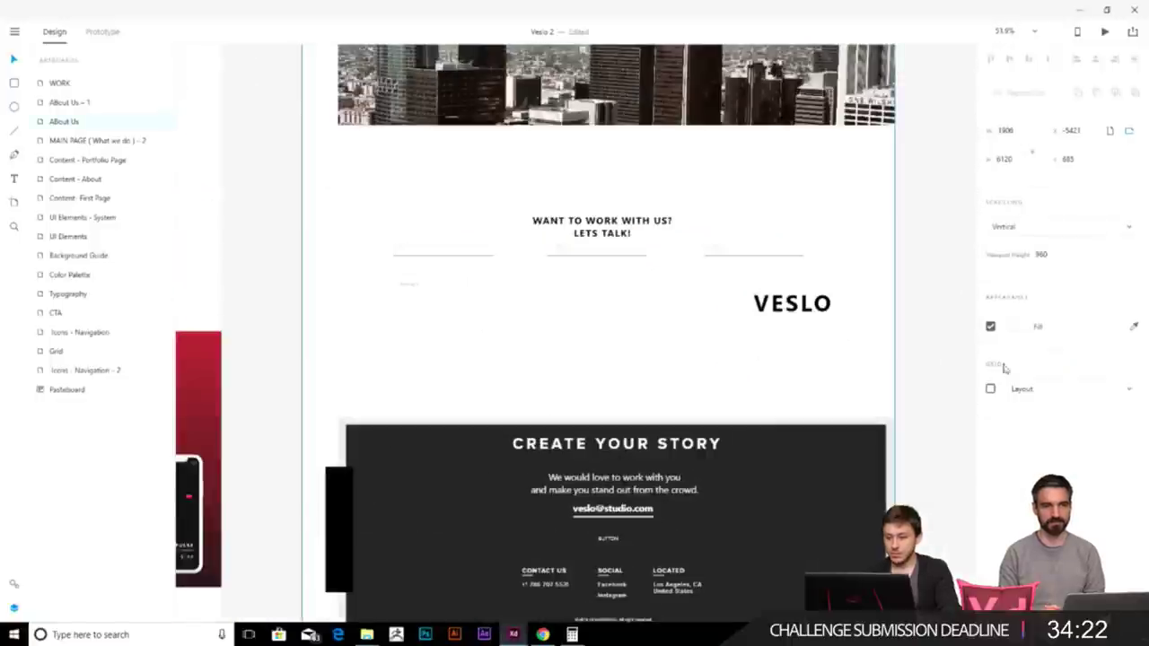
left_click(990, 389)
scroll(822, 306, "up", 2)
left_click_drag(809, 312, 754, 311)
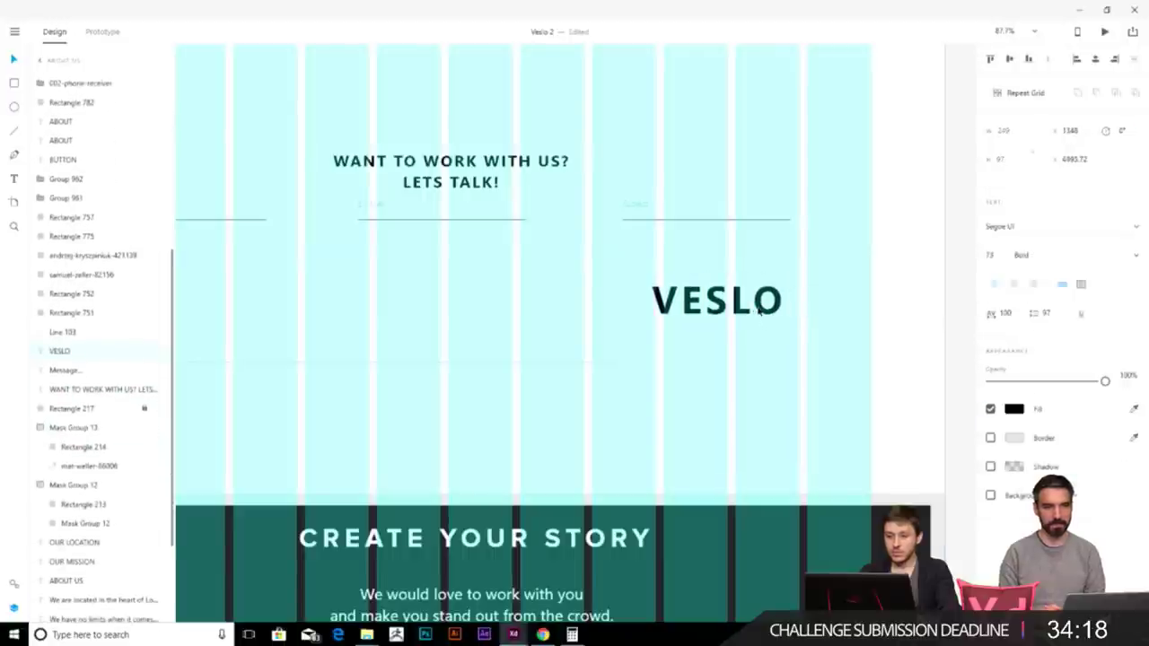
left_click_drag(718, 305, 731, 385)
- Turn the VESLO copy into STUDIO at font size 41, aligned under VESLO's right edge
double_click(731, 385)
type("STUDI")
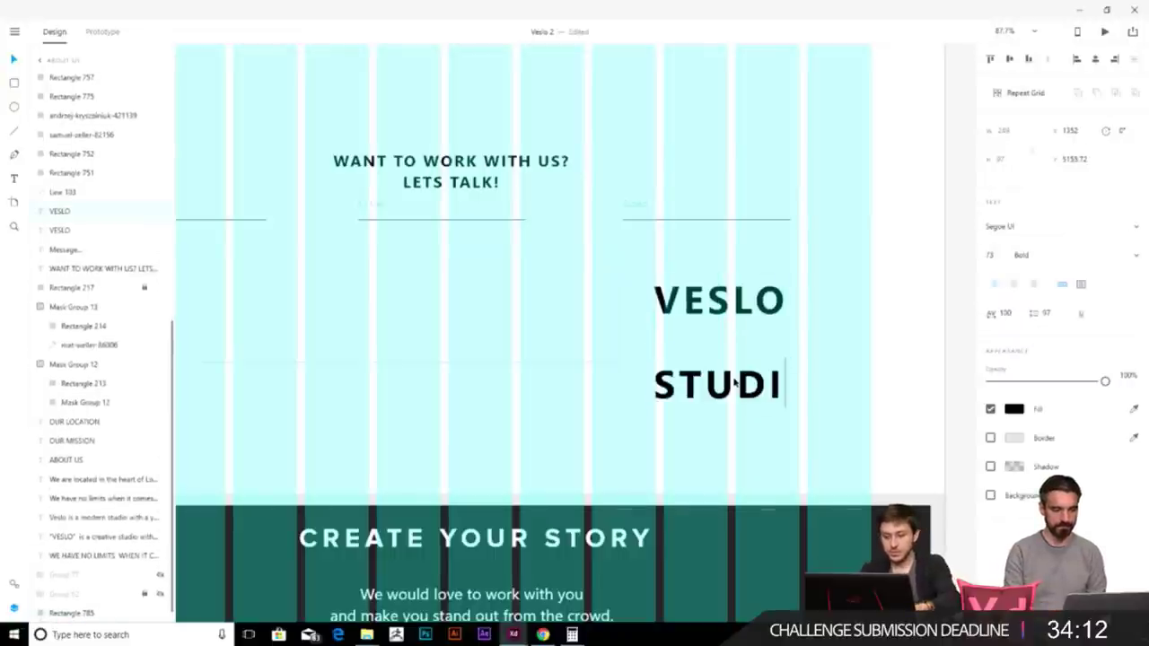
key("Escape")
left_click_drag(734, 384, 765, 346)
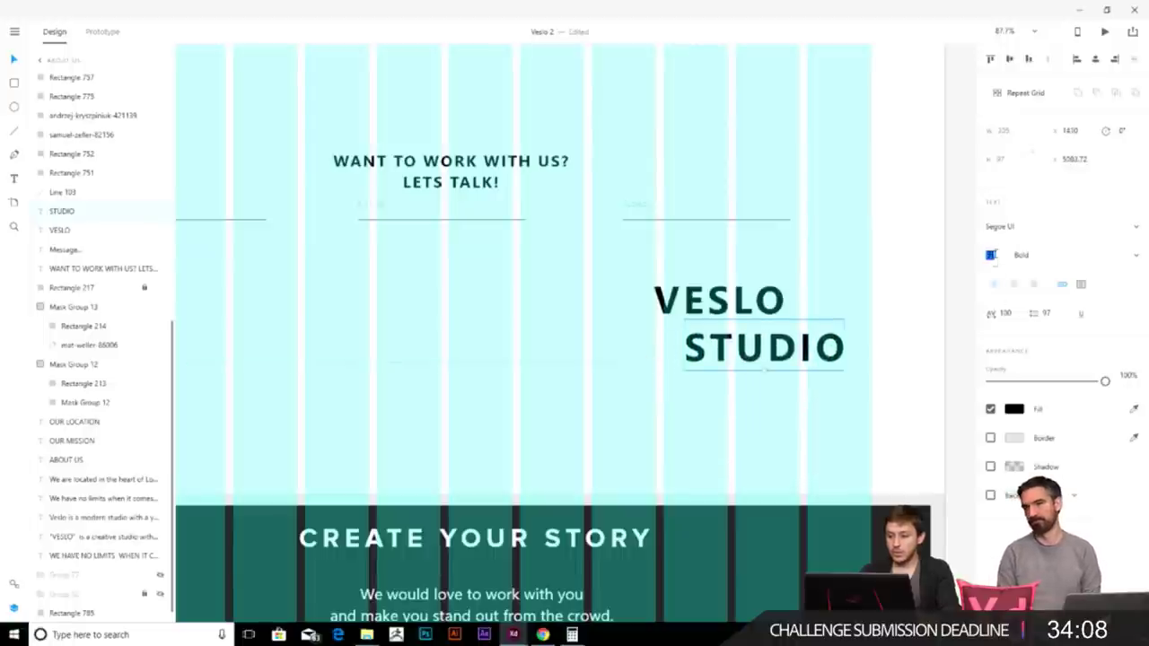
left_click(993, 254)
type("41")
key("Return")
left_click_drag(744, 356, 782, 341)
left_click(905, 347)
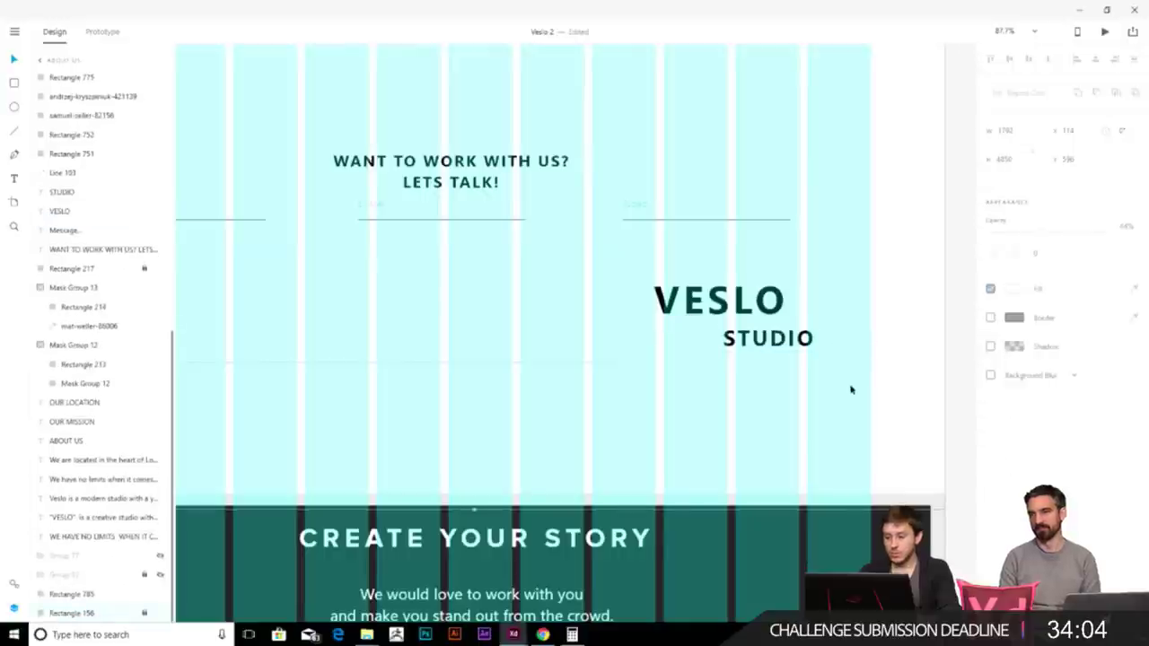
- Hide the layout grid on the About Us artboard
scroll(884, 381, "down", 5)
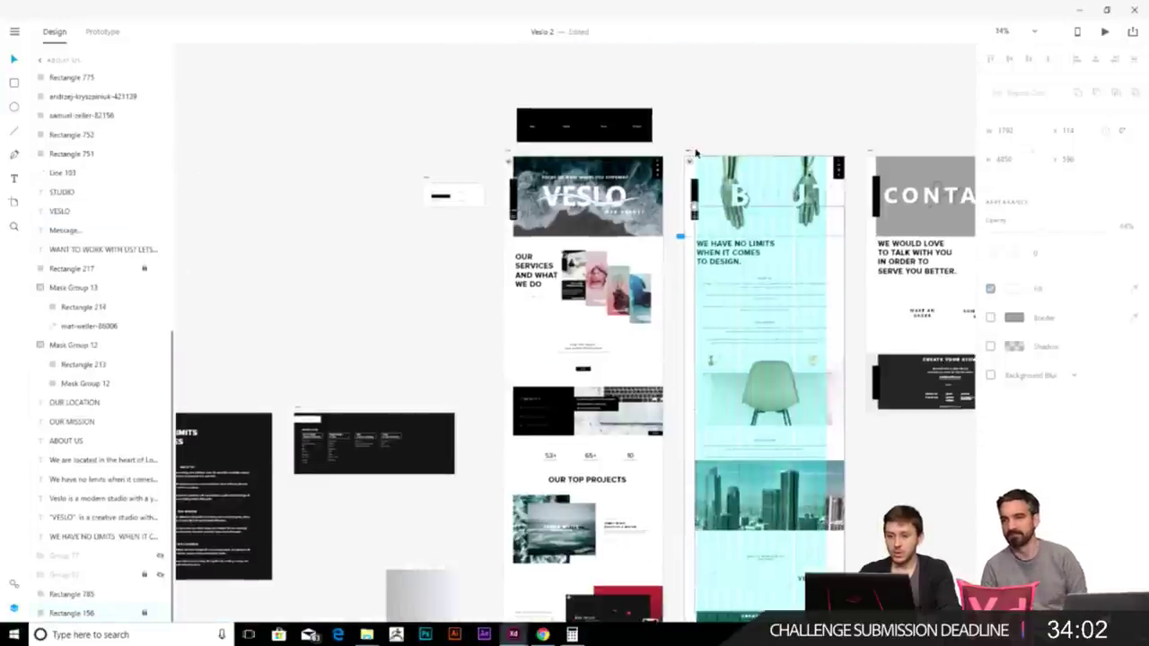
left_click(691, 154)
scroll(807, 270, "down", 3)
left_click(990, 389)
scroll(763, 482, "up", 5)
- Delete the dark Create your story section
scroll(721, 386, "down", 2)
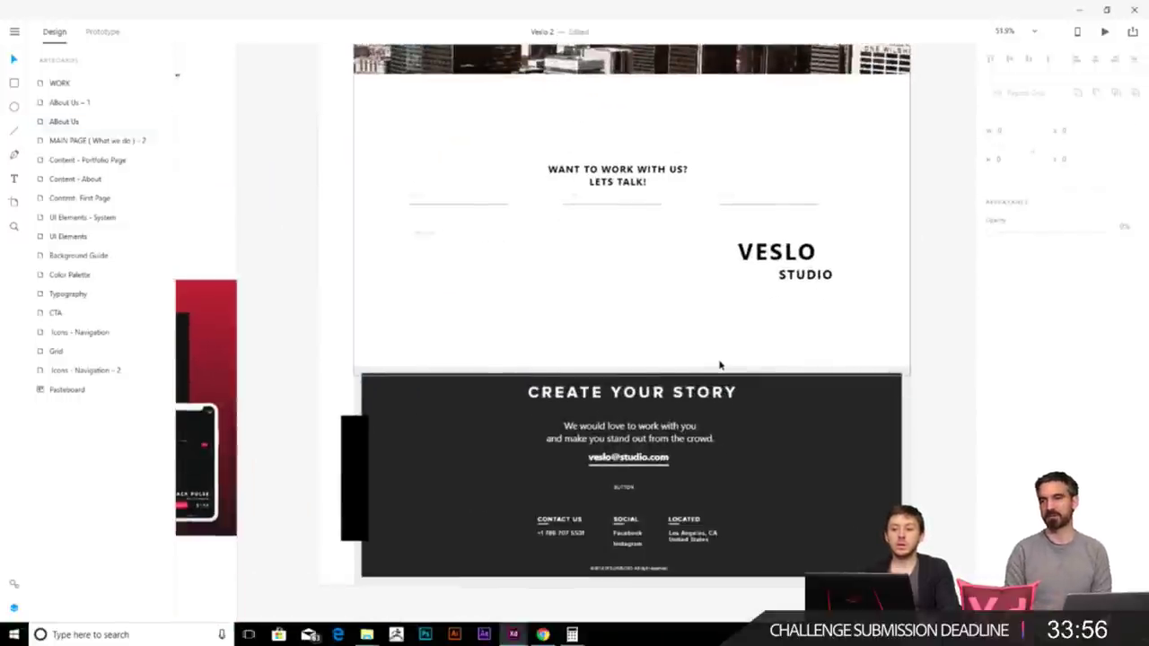
scroll(705, 436, "down", 3)
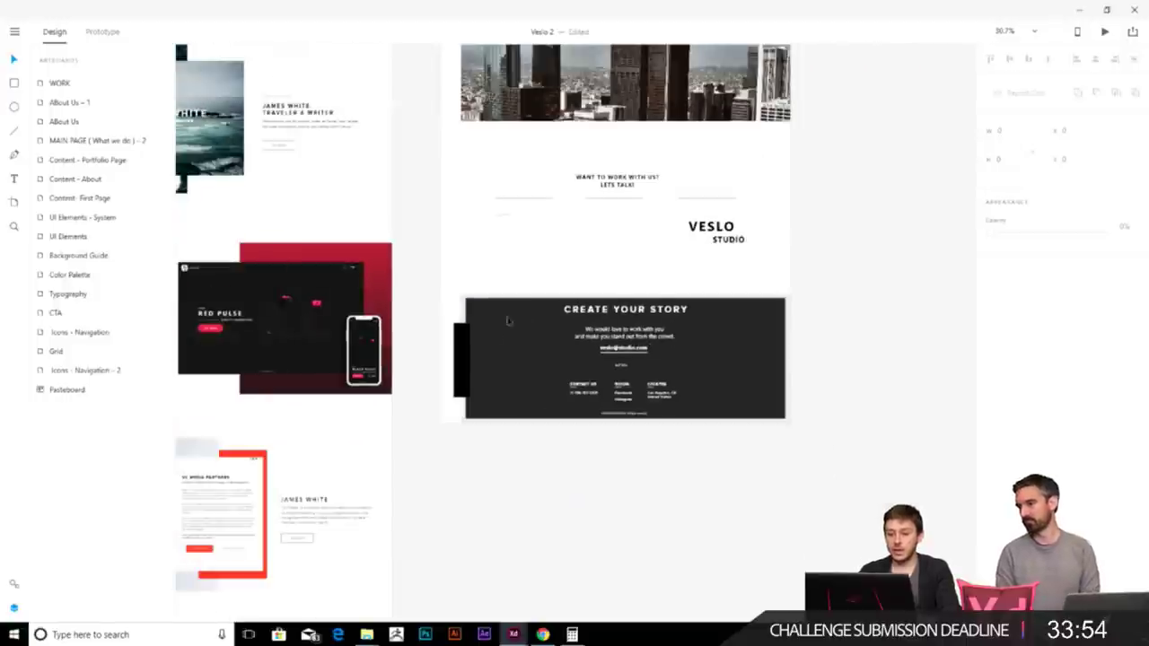
left_click_drag(835, 442, 437, 313)
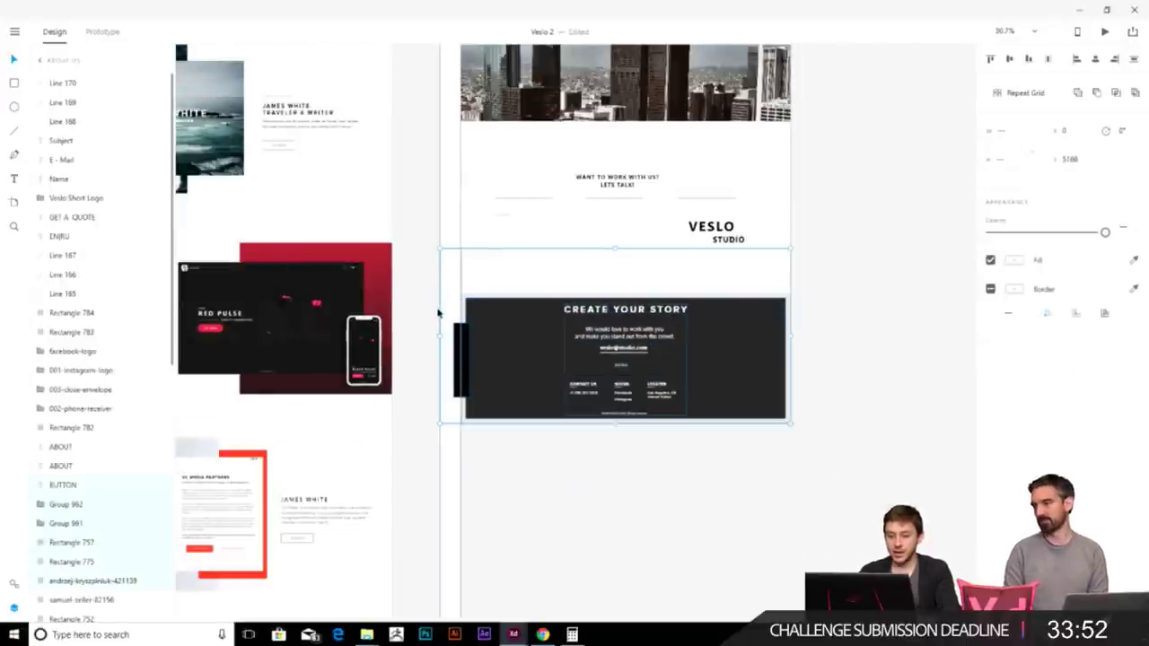
key("Delete")
- Restore the deleted section and paste the Create Your Story footer below the Lets Talk section
scroll(448, 322, "down", 4)
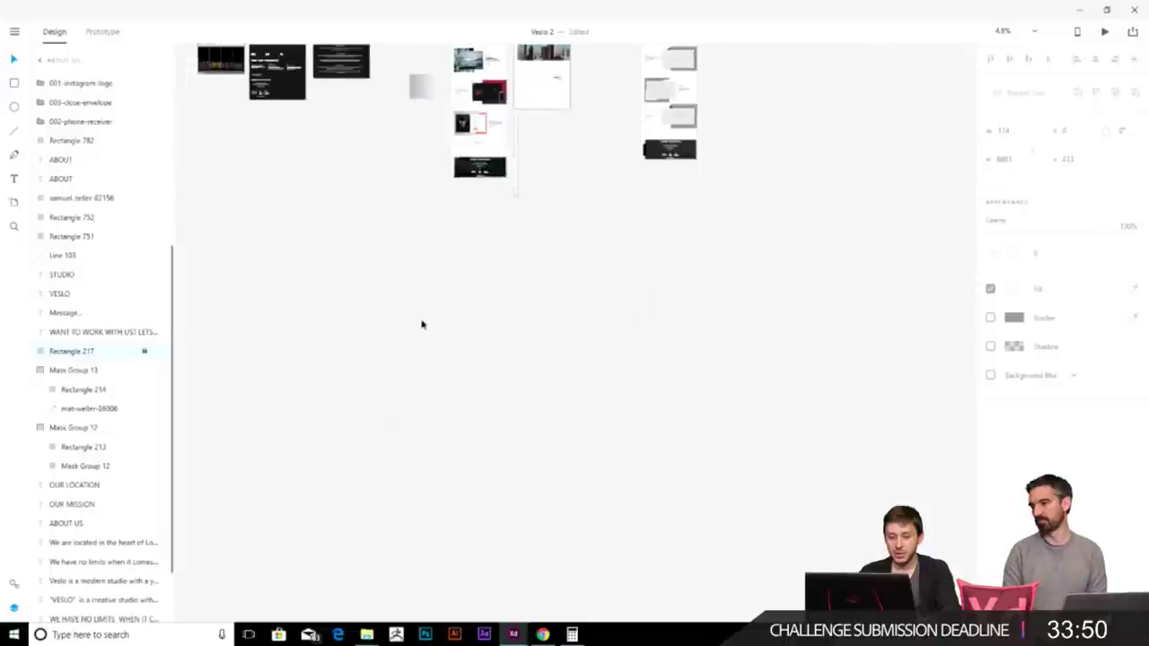
scroll(582, 290, "up", 4)
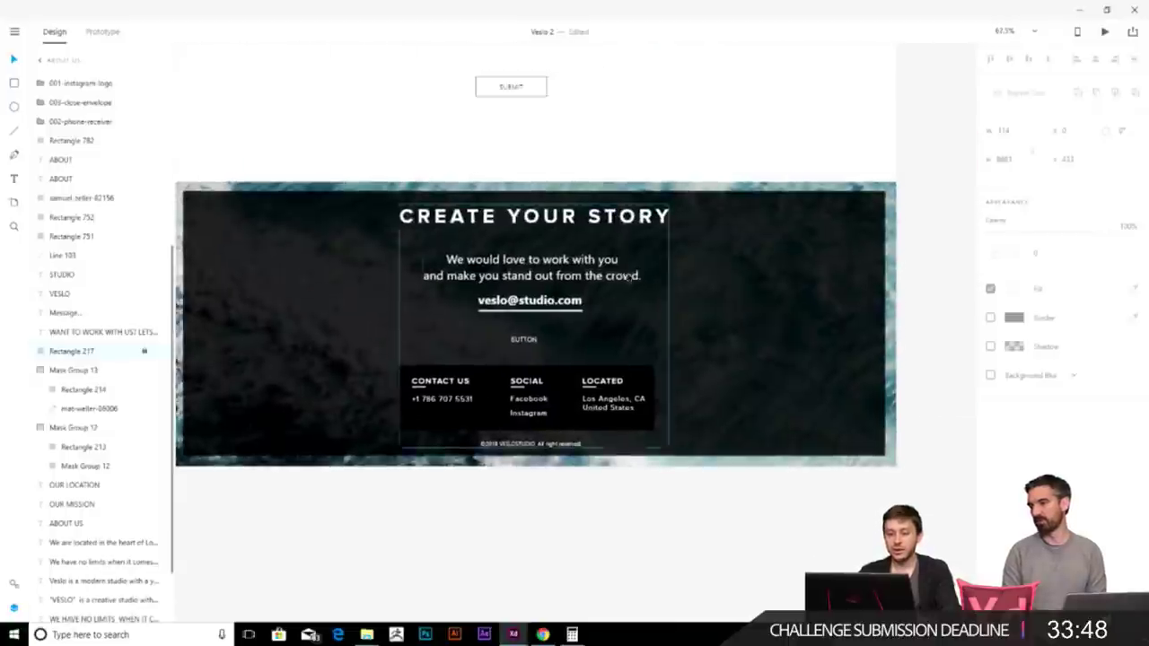
key("ctrl+z")
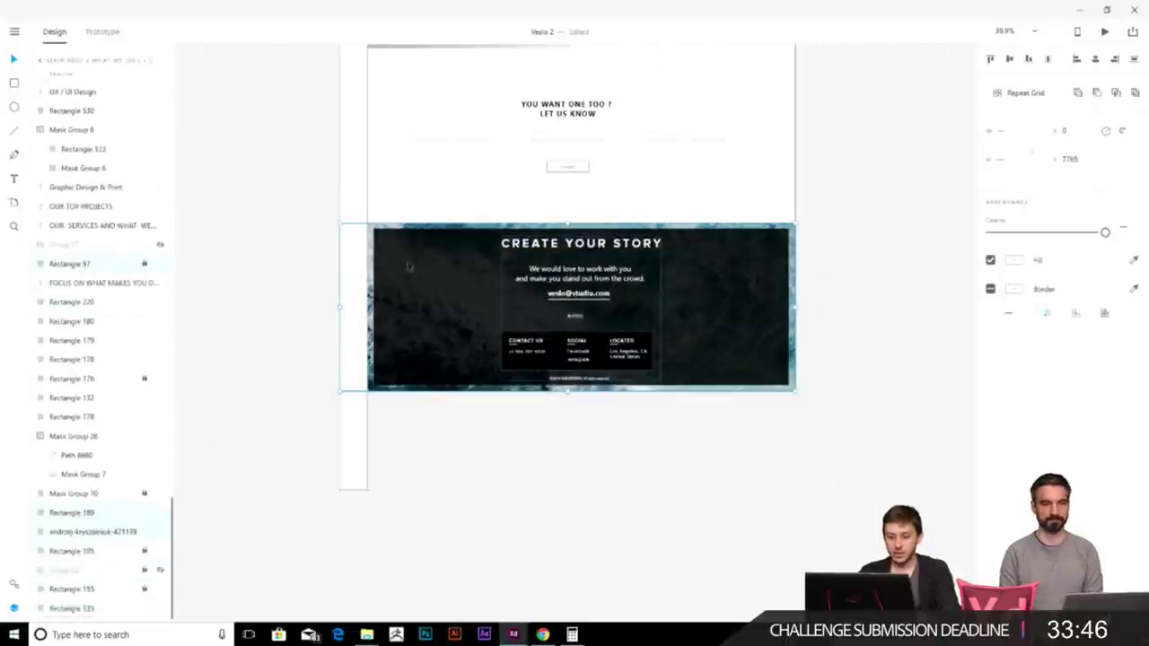
scroll(551, 431, "down", 5)
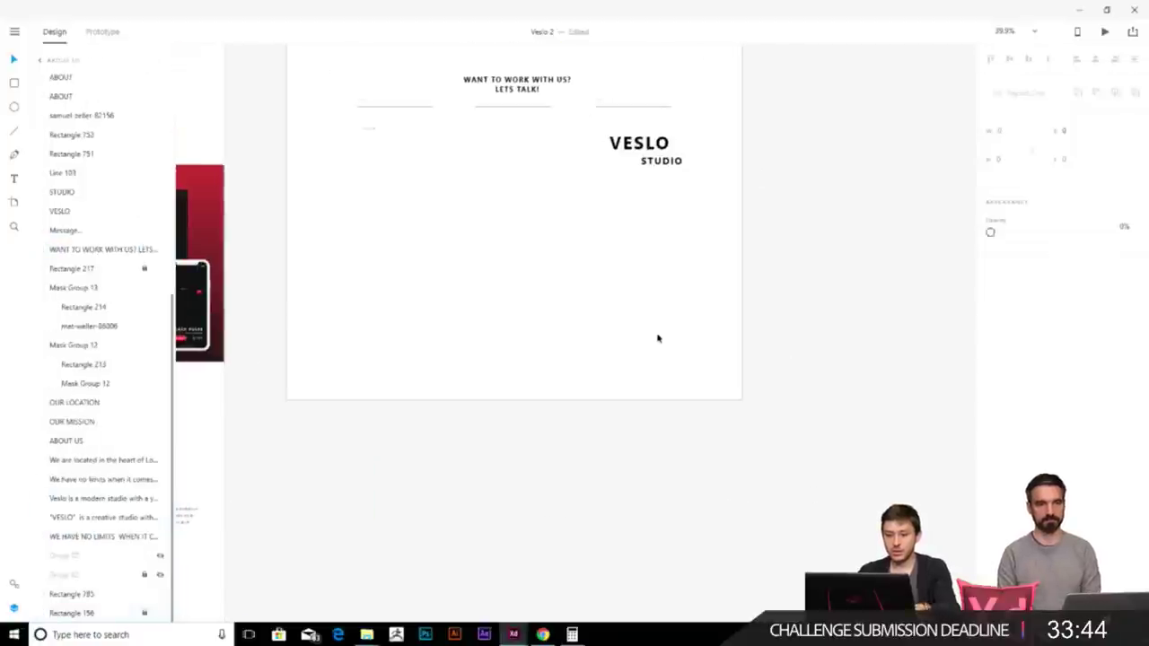
key("ctrl+v")
left_click_drag(667, 275, 666, 367)
- Send the footer's background photo backward so VESLO STUDIO shows again
left_click(851, 352)
left_click(298, 235)
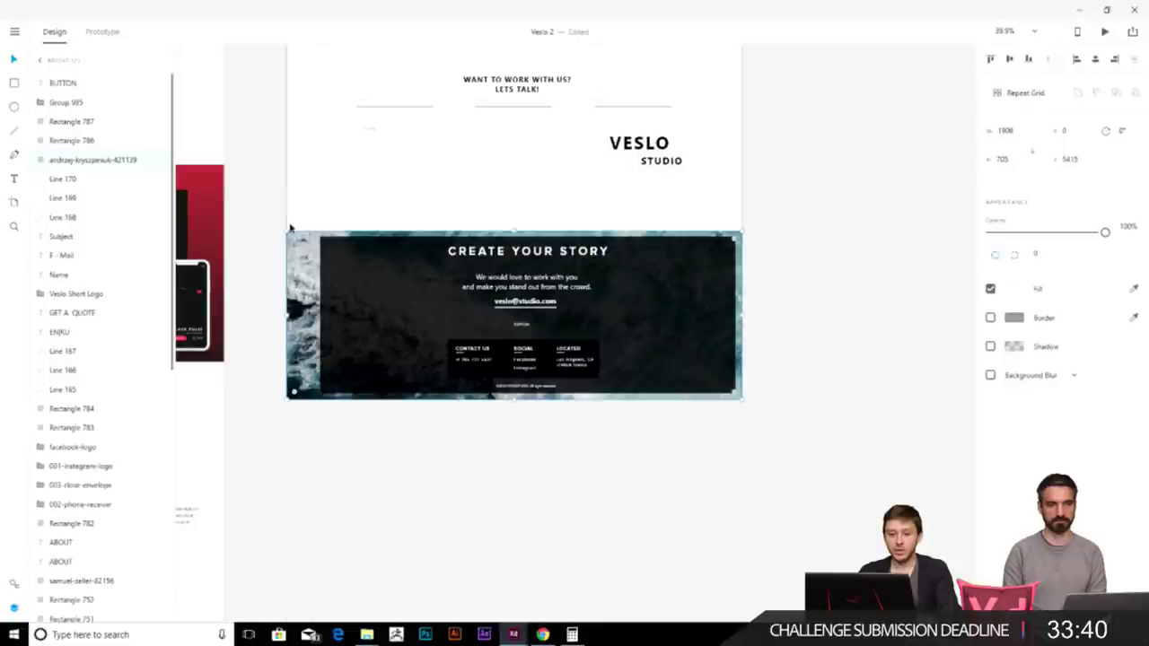
left_click_drag(298, 229, 610, 384)
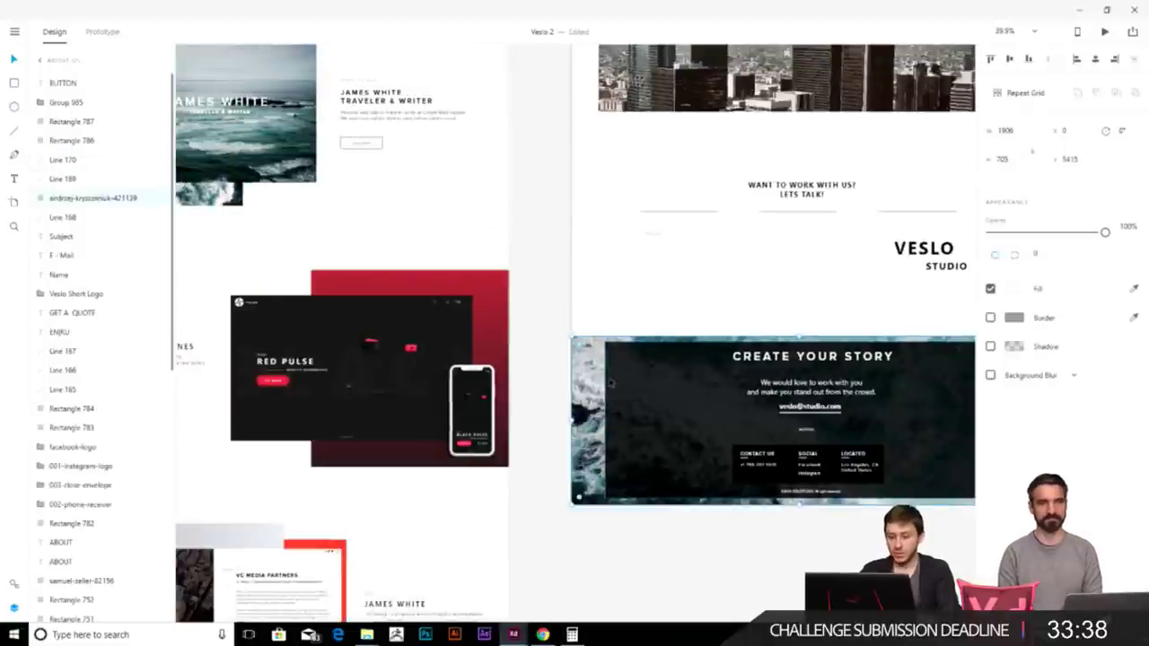
key("ctrl+bracketleft")
key("ctrl+bracketleft")
key("ctrl+bracketleft")
key("ctrl+bracketleft")
key("ctrl+bracketleft")
key("ctrl+bracketleft")
key("ctrl+bracketleft")
key("ctrl+bracketleft")
key("ctrl+bracketleft")
key("ctrl+bracketleft")
key("ctrl+bracketleft")
key("ctrl+bracketleft")
key("ctrl+bracketleft")
key("ctrl+bracketleft")
scroll(98, 359, "down", 5)
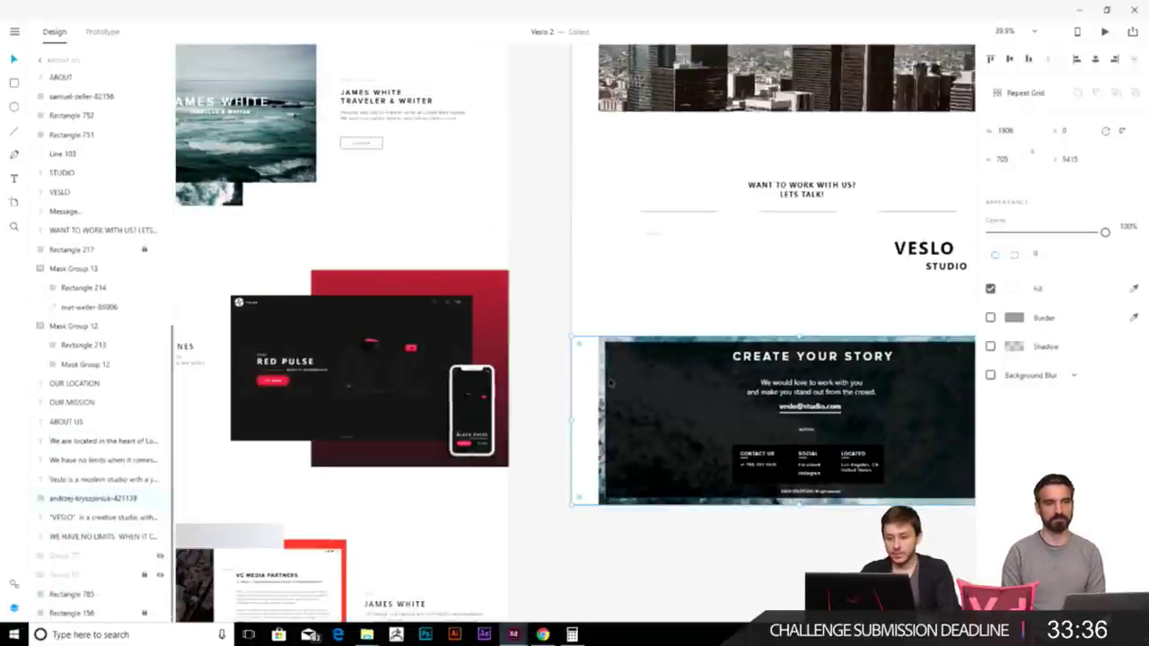
left_click(723, 508)
scroll(739, 521, "up", 8)
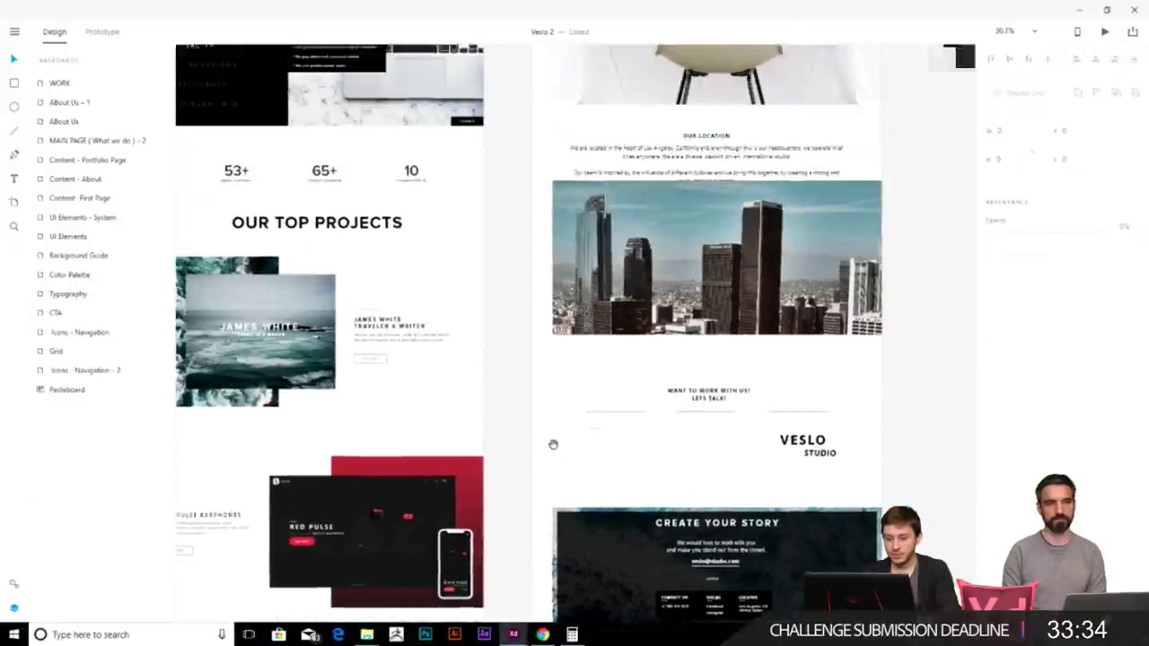
scroll(579, 330, "up", 7)
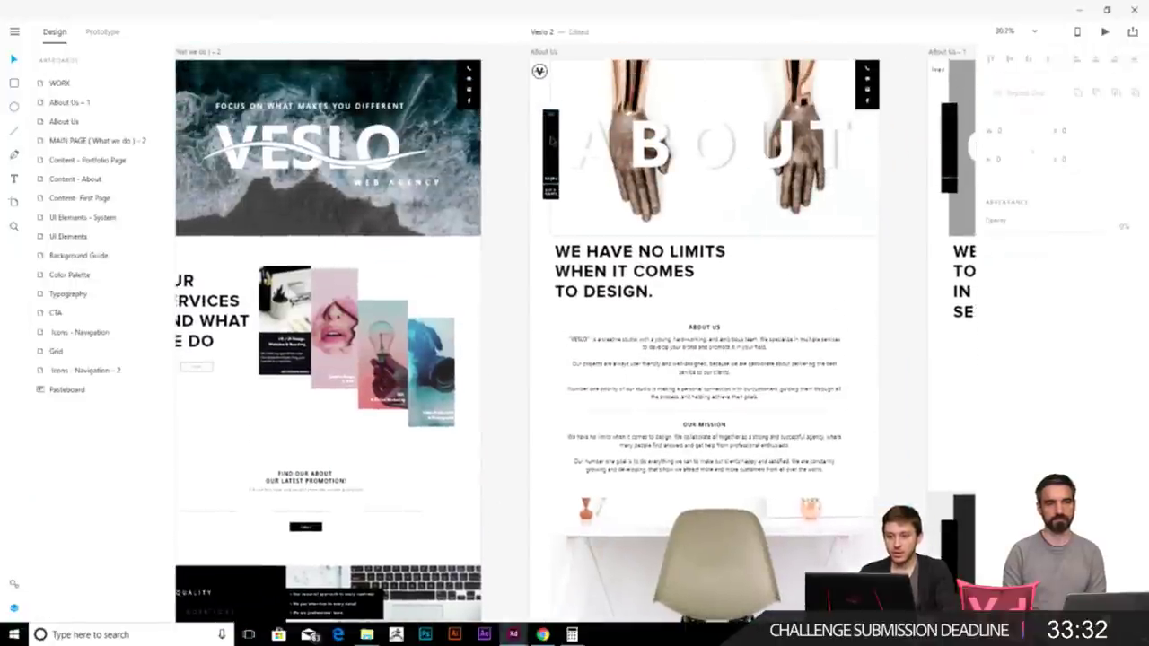
scroll(556, 148, "up", 3)
scroll(556, 148, "down", 4)
scroll(539, 89, "down", 5)
scroll(539, 170, "down", 5)
scroll(542, 276, "down", 3)
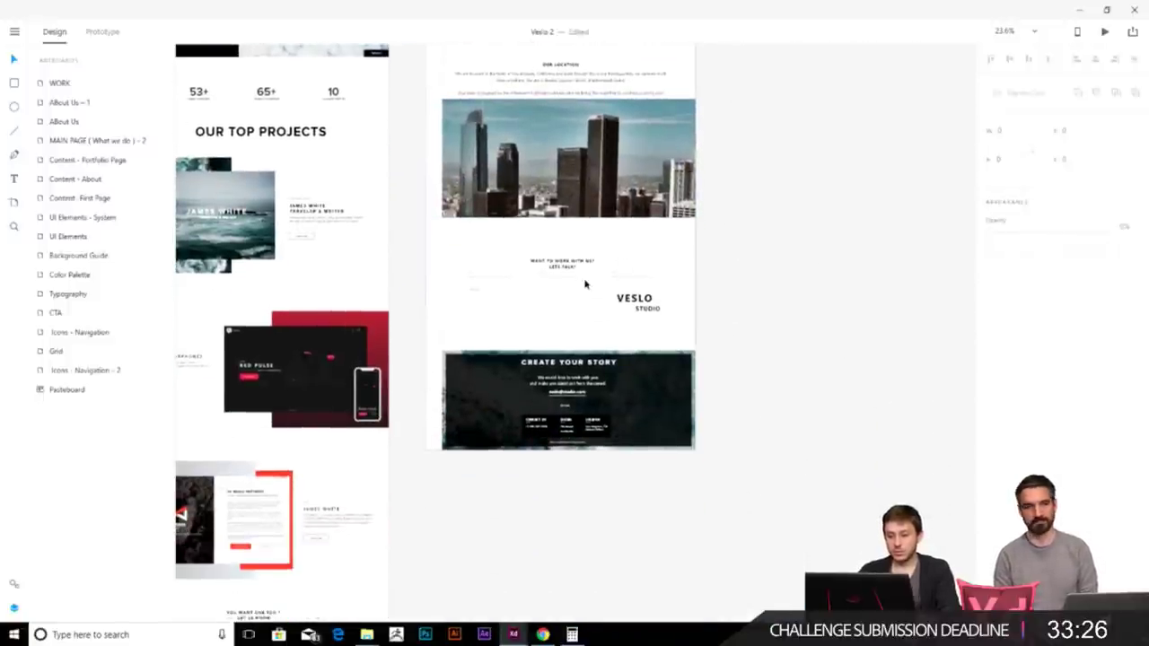
scroll(584, 285, "up", 2)
scroll(581, 224, "up", 8)
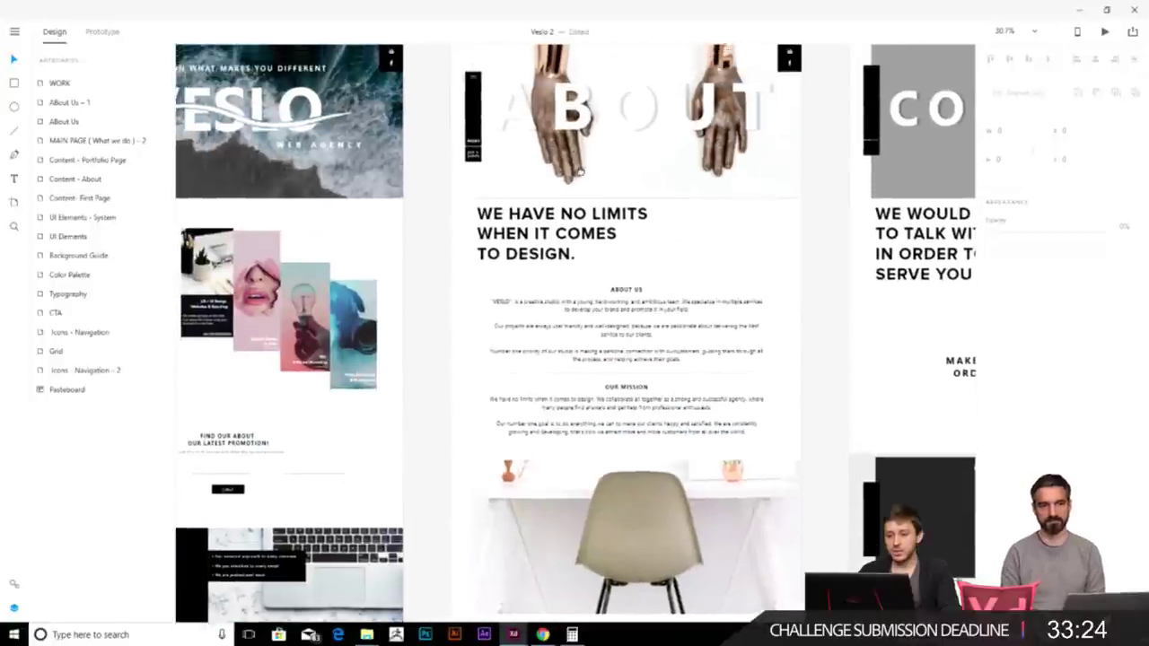
scroll(578, 153, "up", 2)
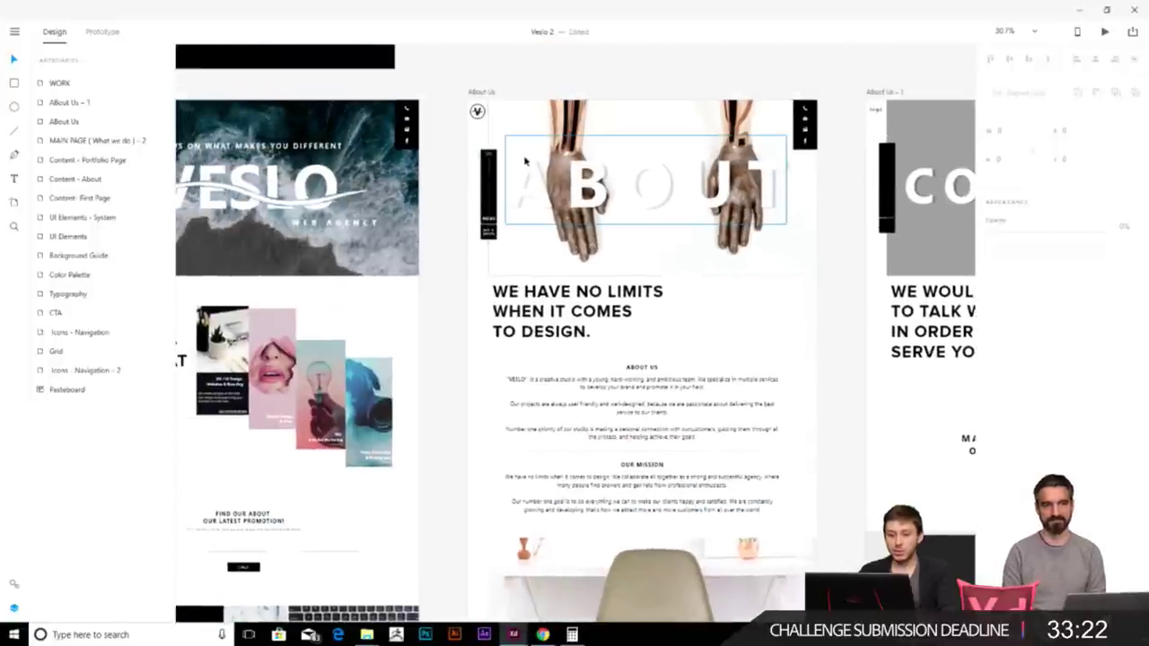
left_click(499, 204)
left_click(488, 193)
left_click(450, 255)
left_click(541, 271)
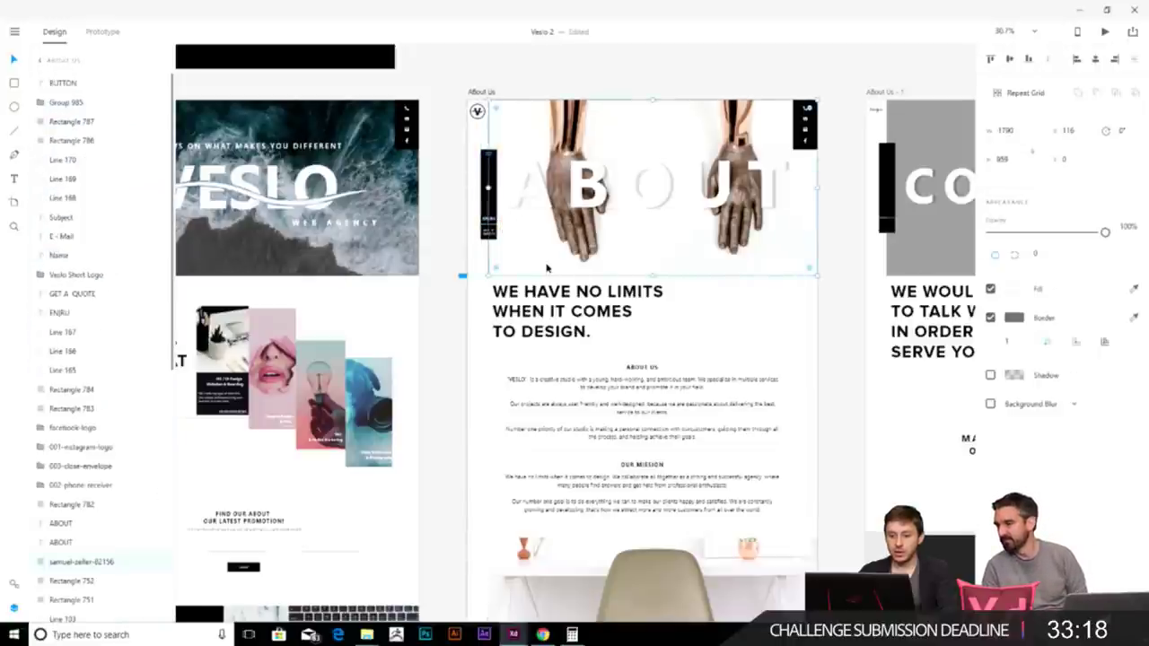
key("ctrl+comma")
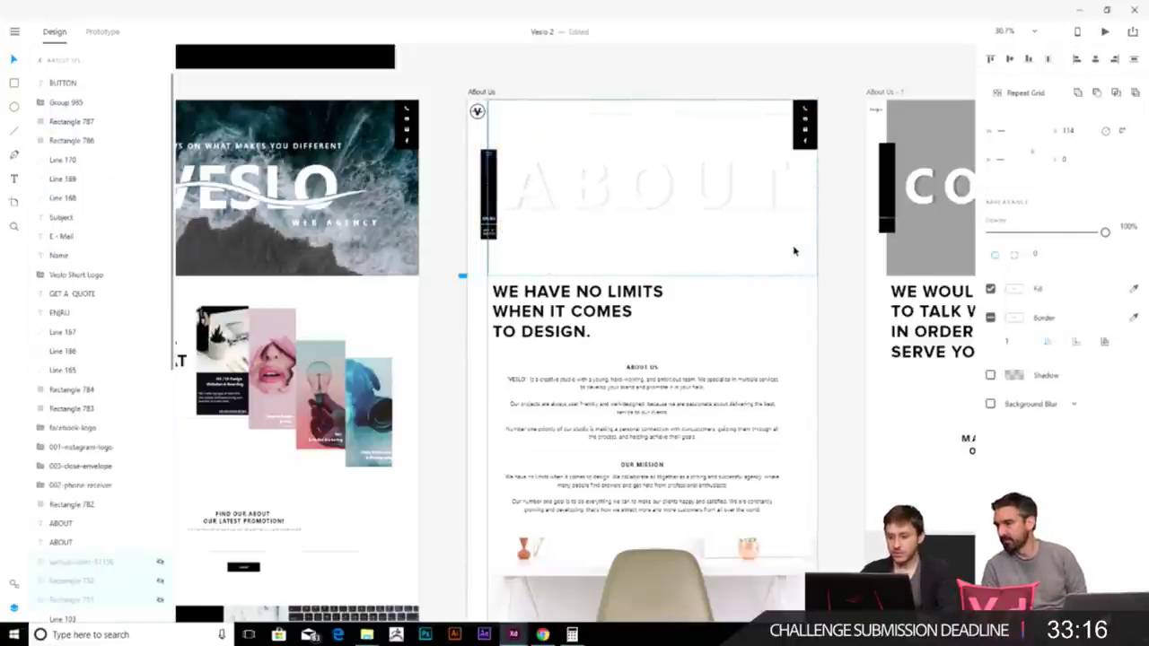
key("ctrl+comma")
left_click(467, 157)
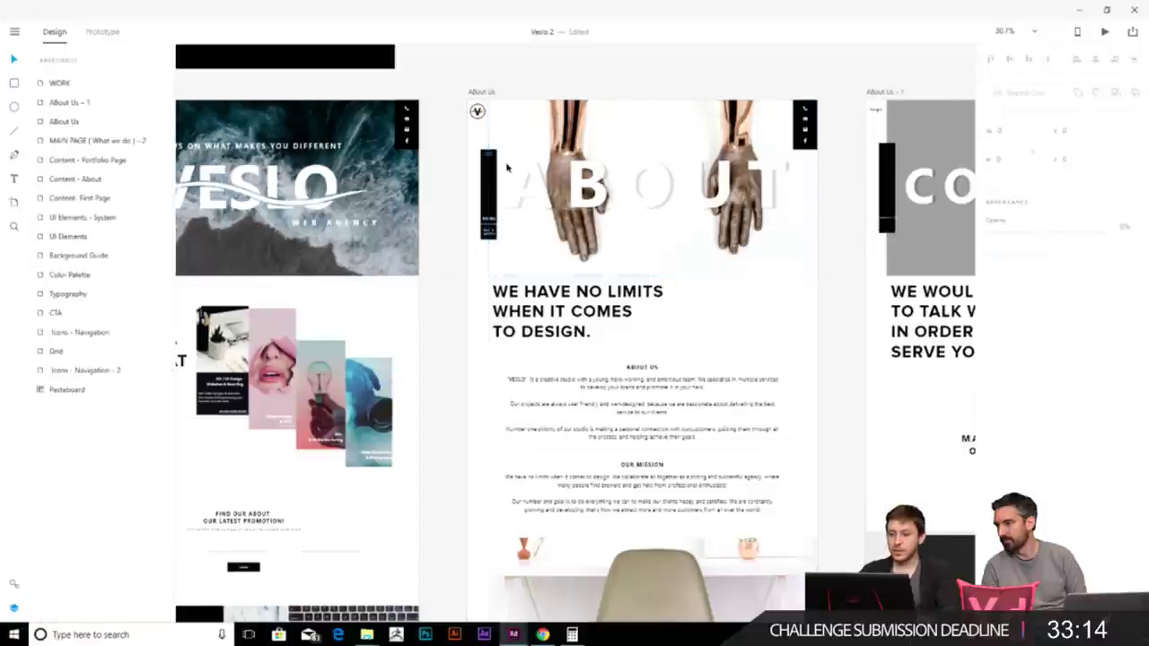
left_click(488, 192)
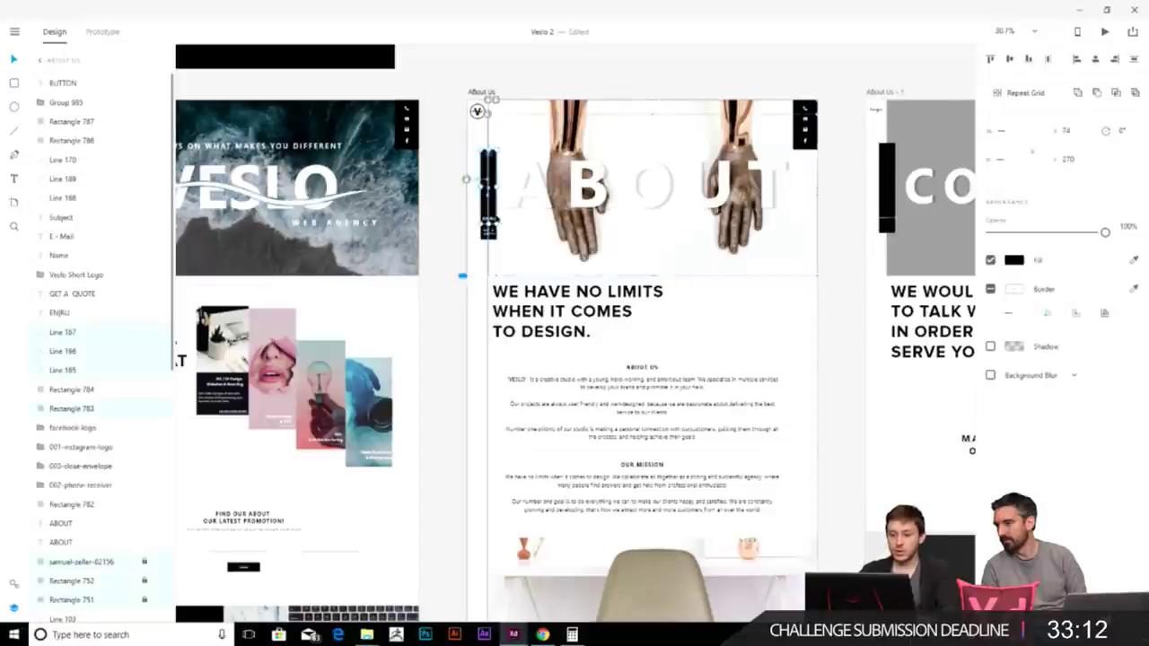
left_click(460, 169)
left_click(476, 172)
left_click_drag(488, 192, 529, 408)
scroll(488, 467, "down", 4)
scroll(507, 507, "down", 4)
key("ctrl+z")
key("ctrl+z")
scroll(639, 142, "up", 7)
key("ctrl+z")
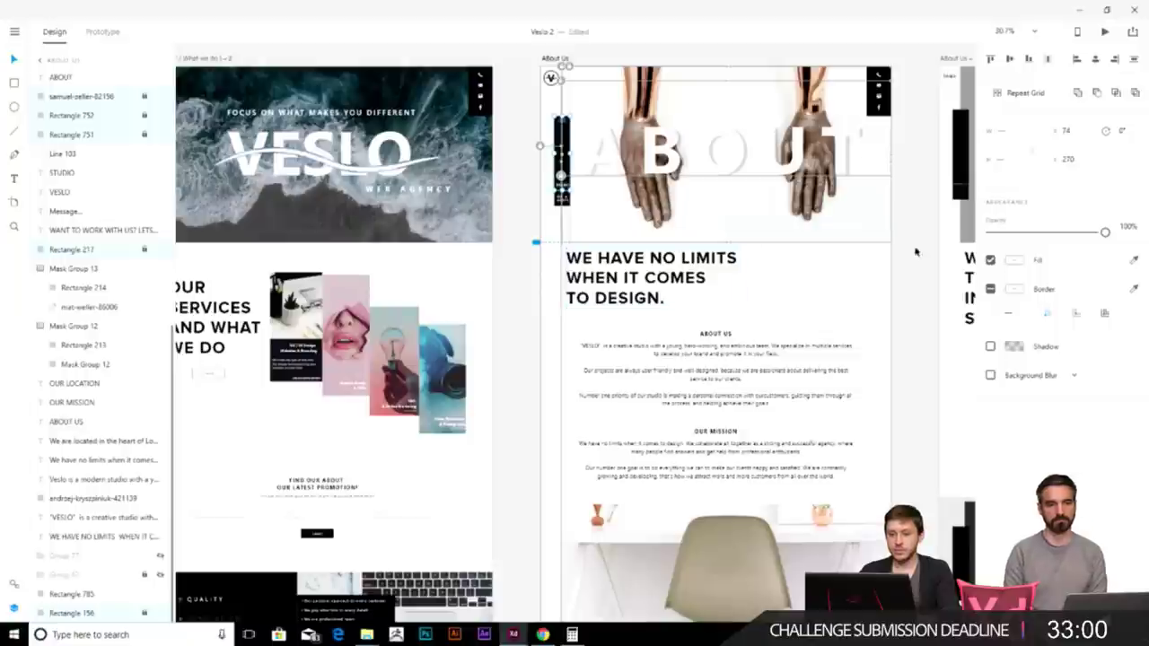
scroll(918, 231, "right", 3)
scroll(512, 248, "down", 5)
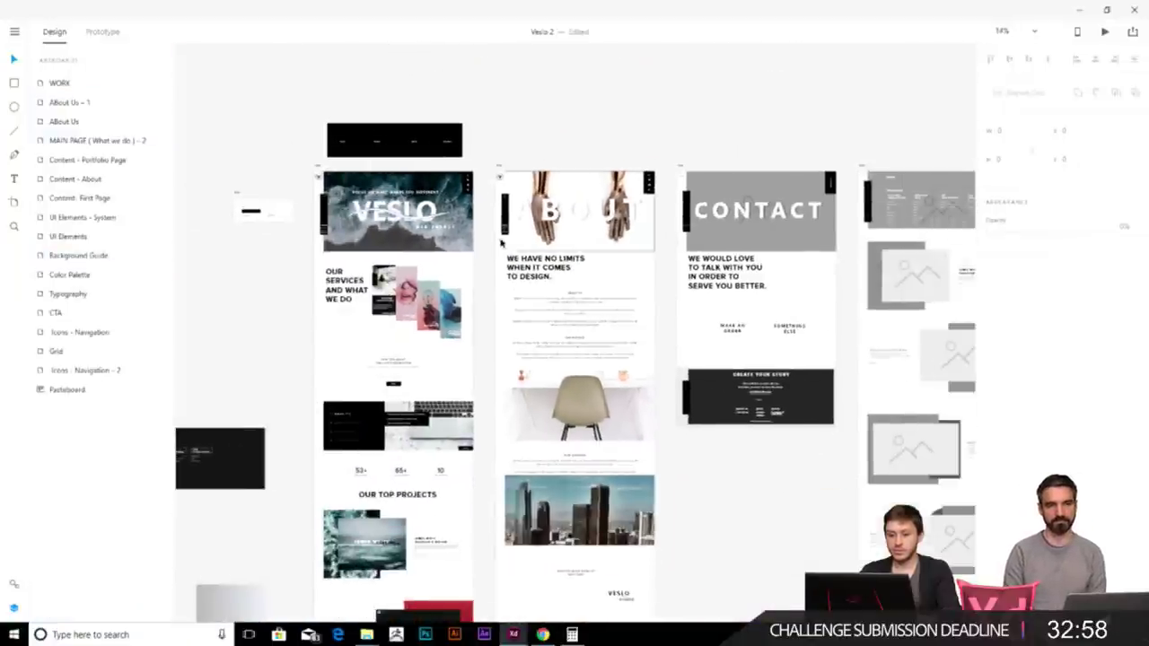
- Pan and zoom across the artboards to inspect the black menu bar
scroll(512, 248, "up", 1)
scroll(538, 252, "up", 2)
scroll(538, 252, "left", 2)
left_click(610, 260)
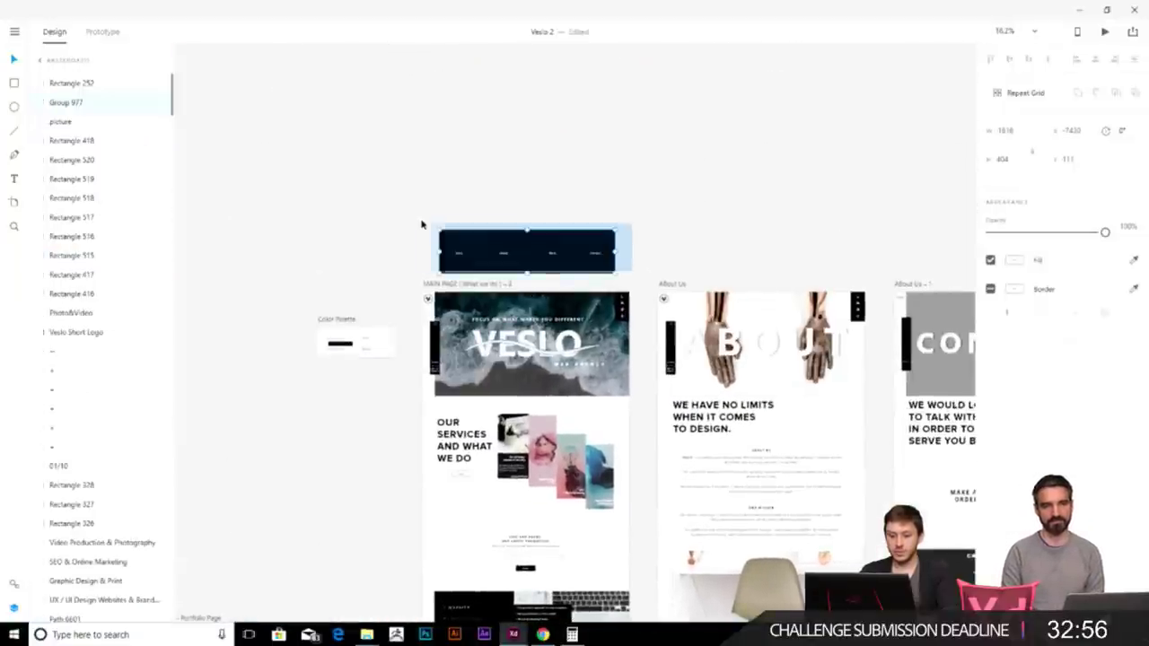
scroll(688, 116, "right", 3)
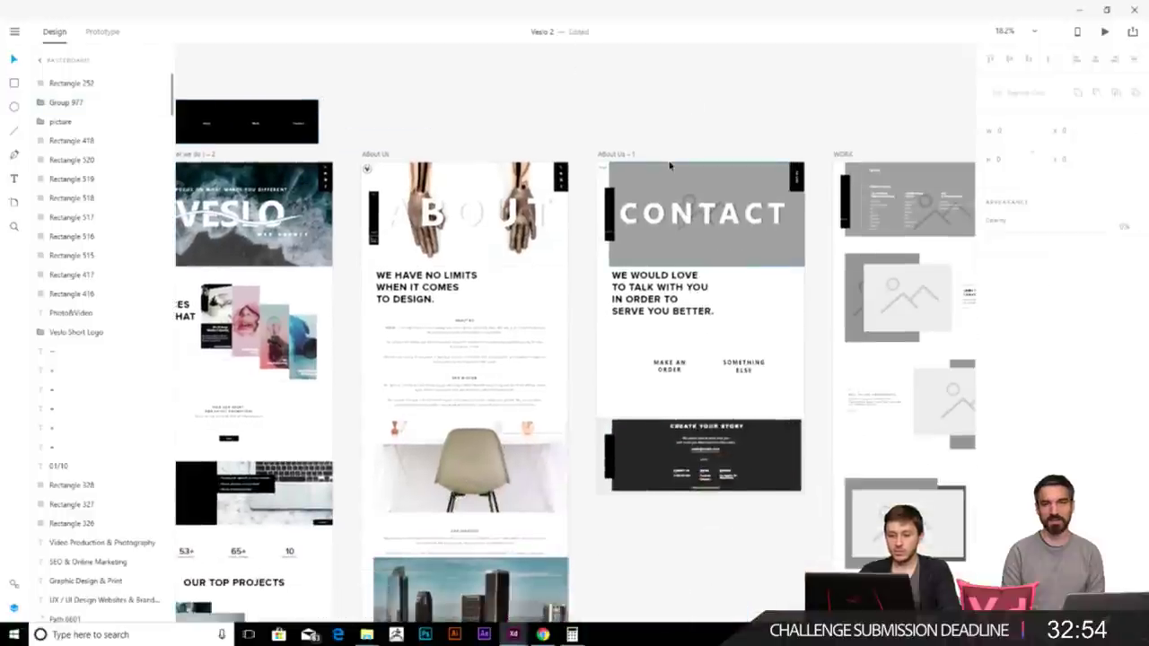
scroll(647, 234, "down", 5)
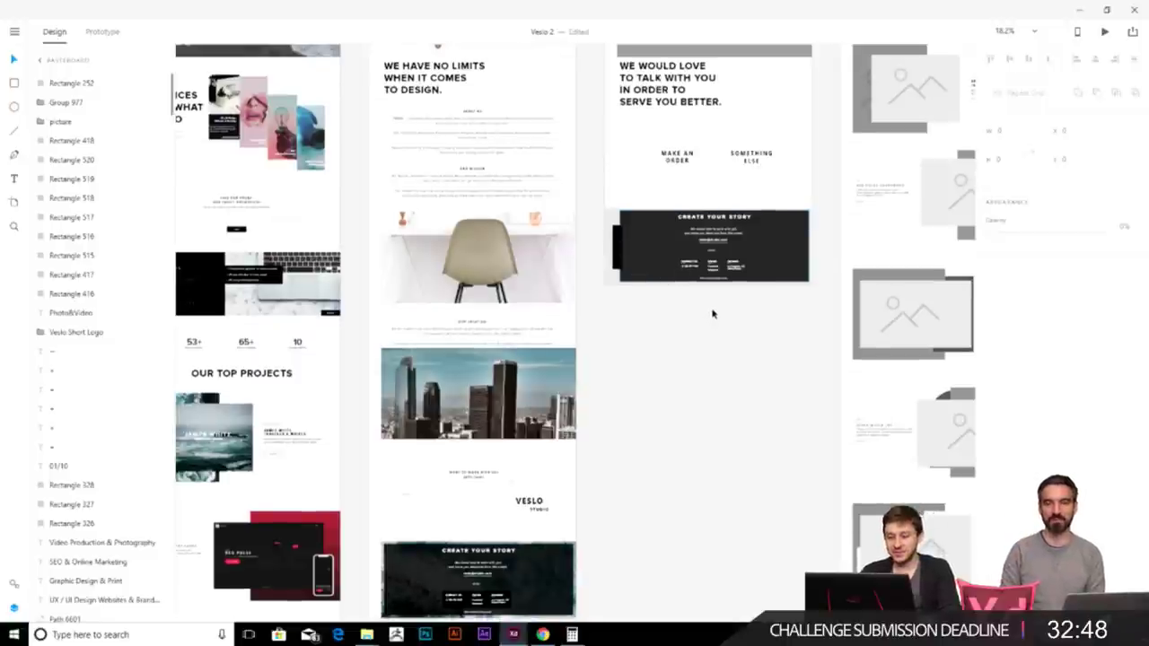
scroll(710, 314, "up", 2)
scroll(641, 431, "up", 6)
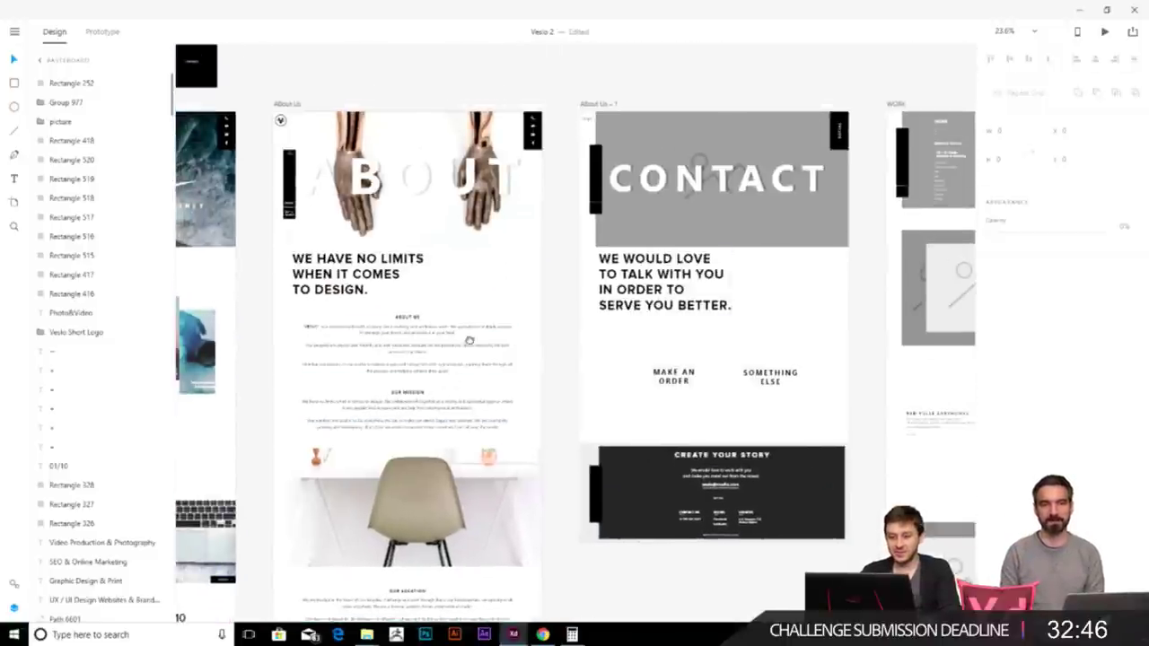
scroll(449, 384, "down", 10)
scroll(455, 390, "up", 1)
scroll(455, 390, "up", 3)
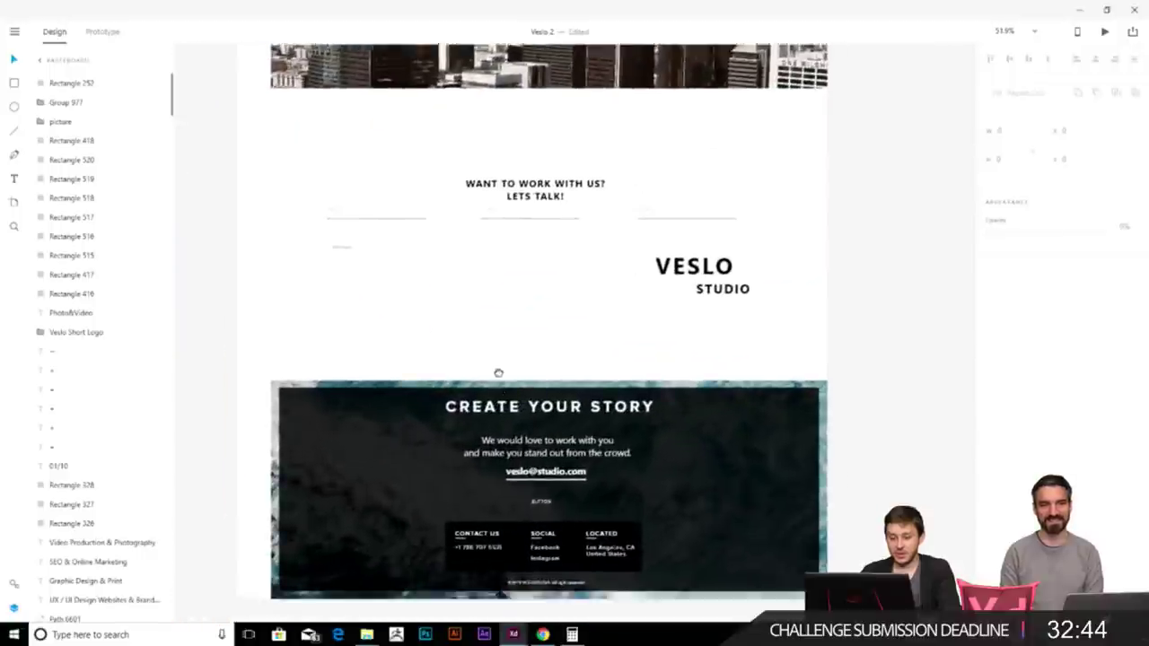
- Check the STUDIO label, then select the Contact artboard's MAKE AN ORDER text
left_click(737, 274)
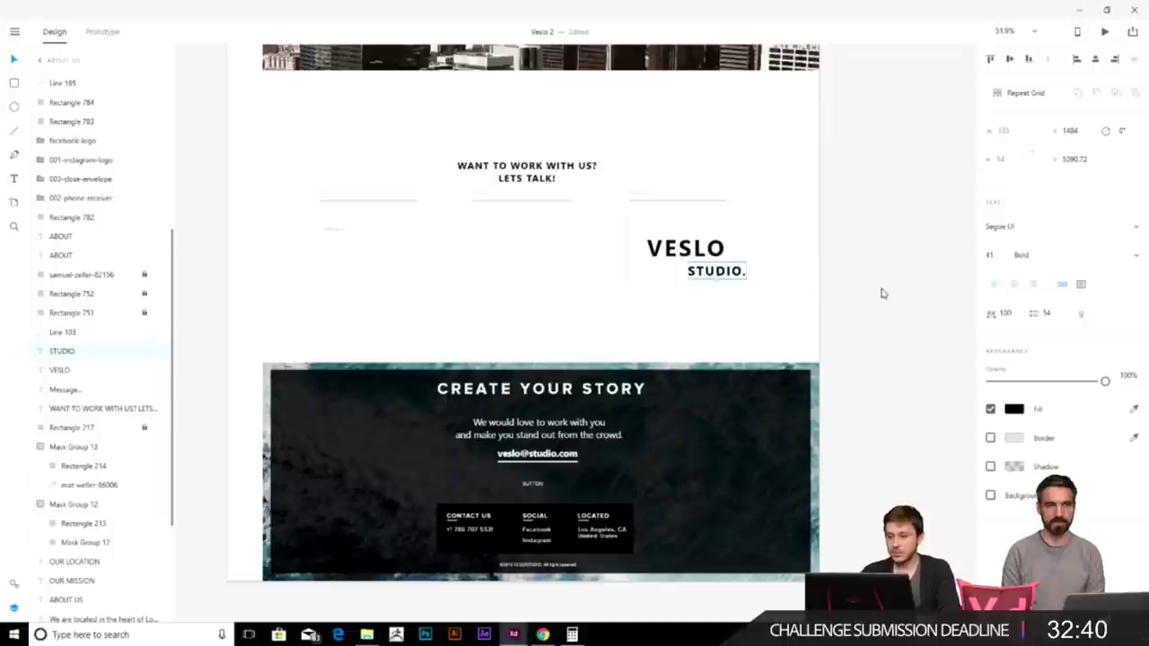
scroll(918, 269, "down", 6)
left_click(700, 386)
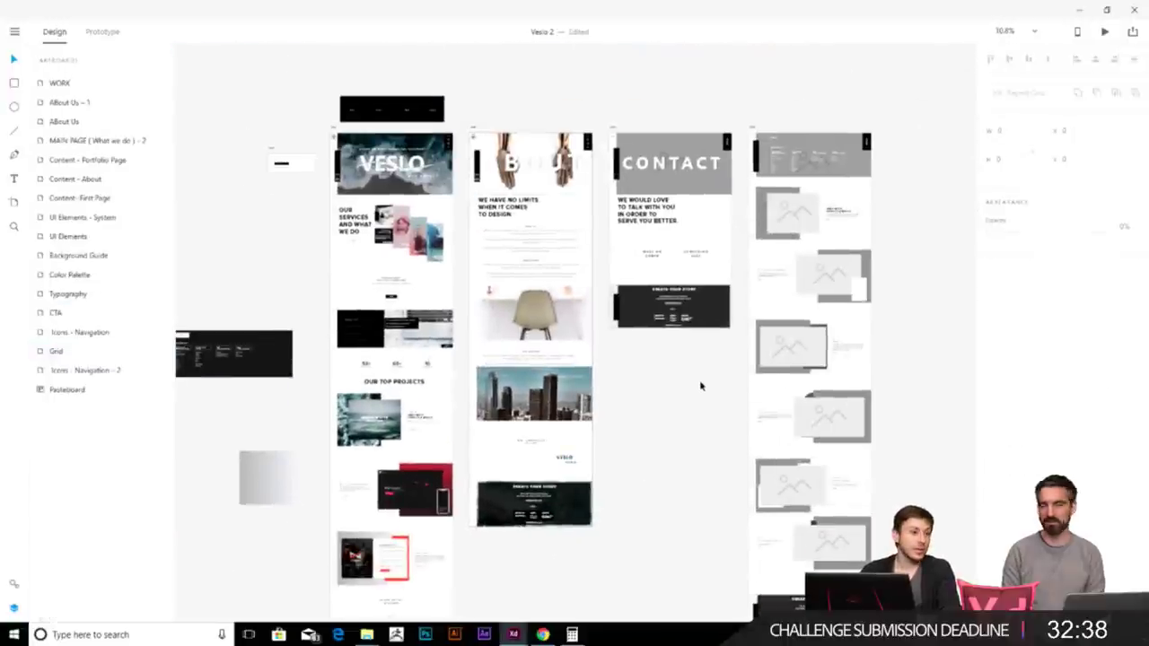
scroll(610, 419, "up", 4)
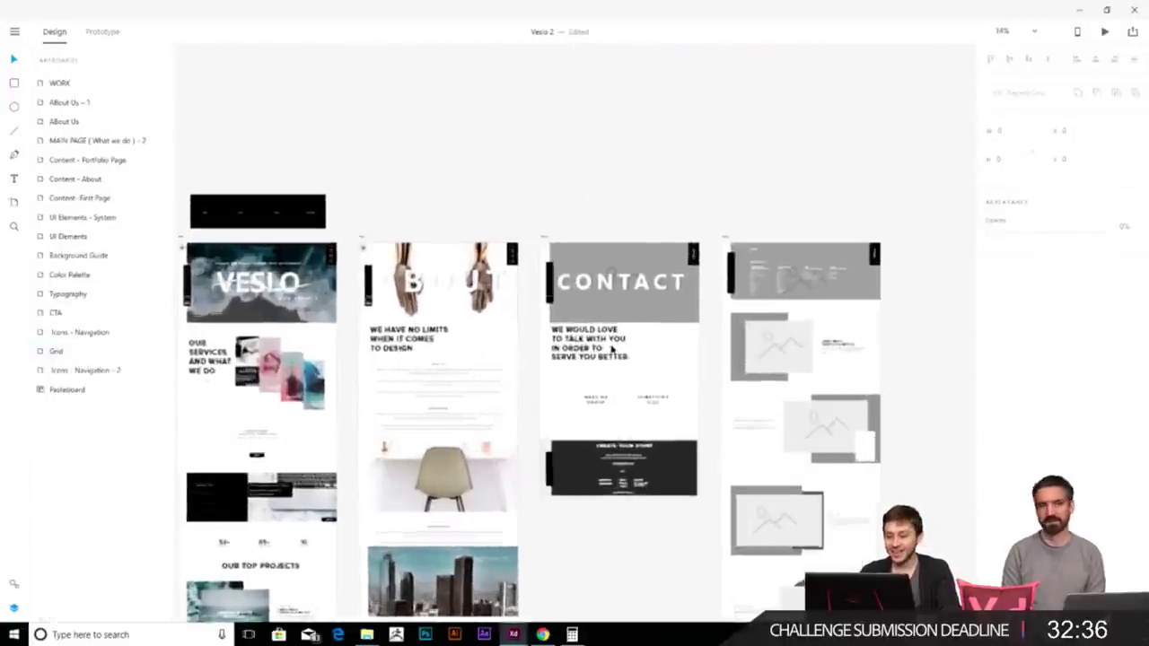
left_click(590, 438)
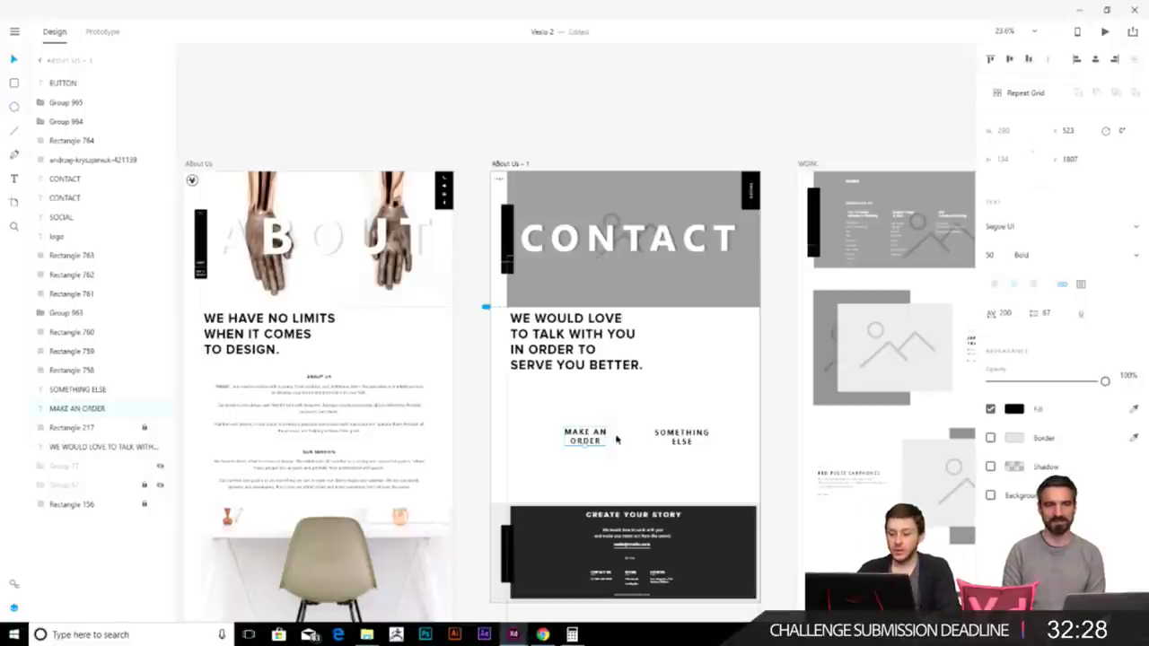
- Draw a black circle with no outline behind the MAKE AN ORDER text
scroll(622, 447, "up", 3)
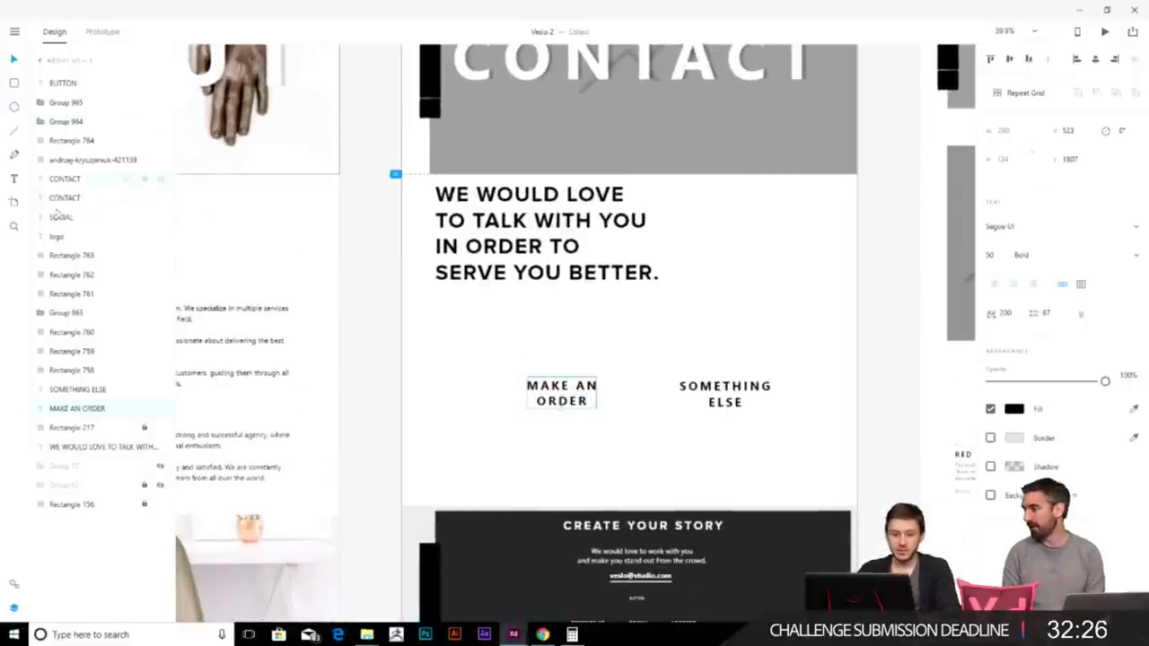
key("e")
left_click_drag(509, 344, 624, 459)
key("ctrl+bracketleft")
key("ctrl+bracketleft")
key("ctrl+bracketleft")
key("ctrl+bracketleft")
key("ctrl+bracketleft")
key("ctrl+bracketleft")
key("ctrl+bracketleft")
key("ctrl+bracketleft")
key("ctrl+bracketleft")
key("ctrl+bracketleft")
key("ctrl+bracketleft")
key("ctrl+bracketleft")
key("ctrl+bracketleft")
key("ctrl+bracketleft")
key("ctrl+bracketleft")
key("ctrl+bracketleft")
key("ctrl+bracketleft")
key("ctrl+bracketleft")
key("ctrl+bracketleft")
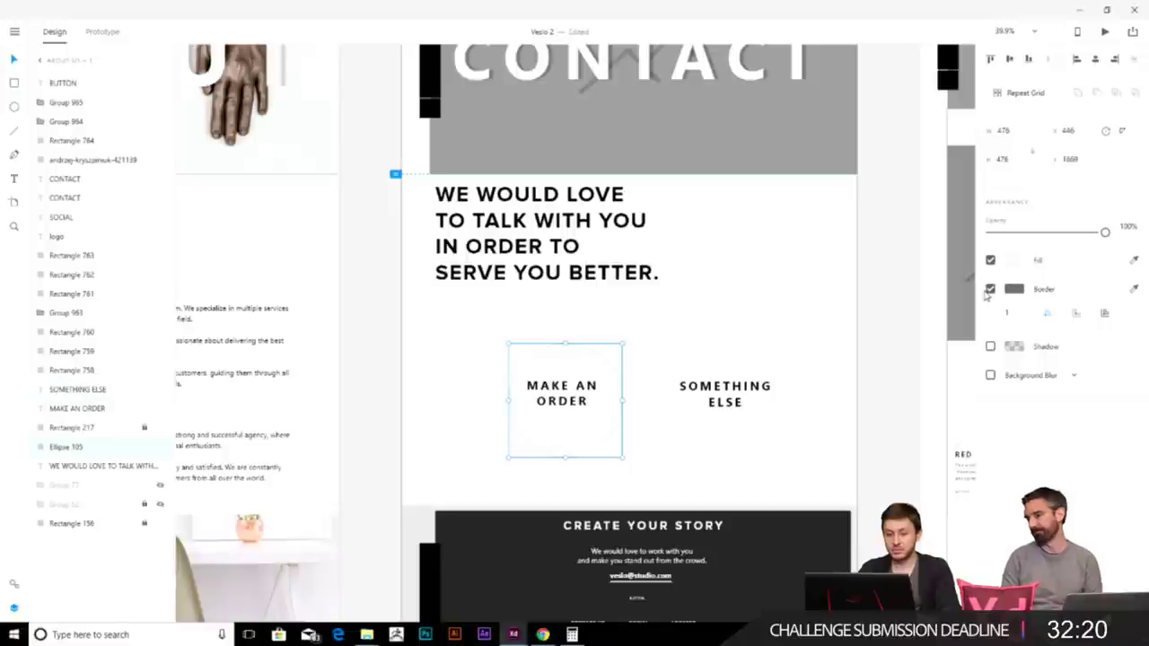
left_click(990, 289)
left_click(1014, 260)
left_click_drag(888, 242, 781, 366)
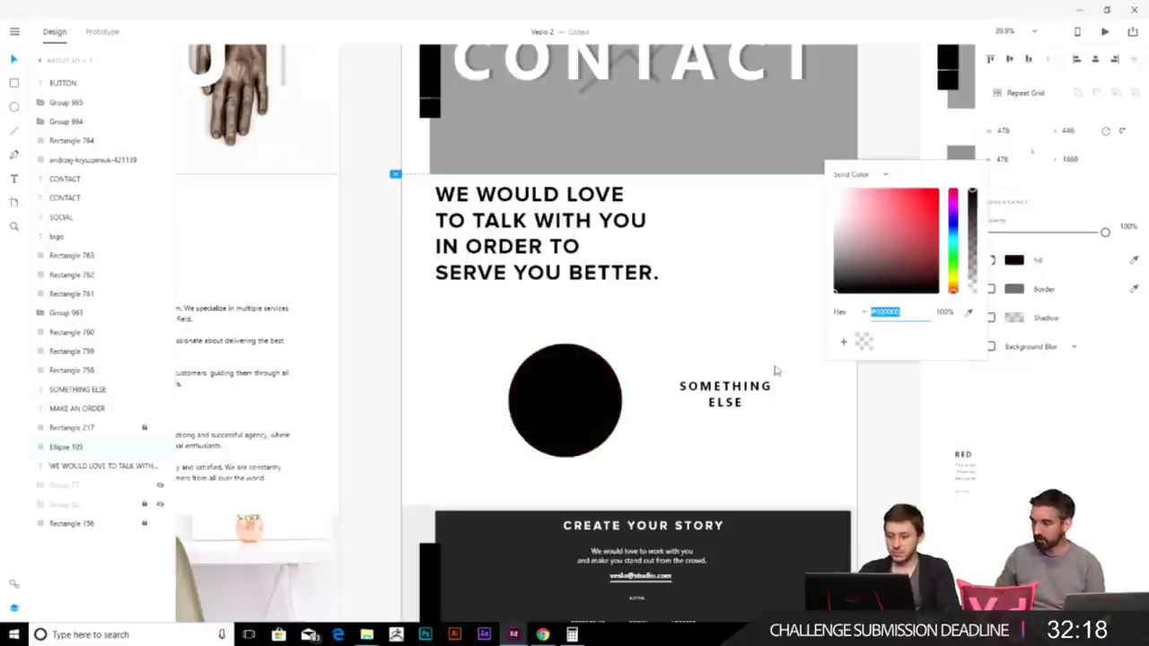
left_click_drag(584, 431, 578, 423)
- Make the MAKE AN ORDER text white
left_click(561, 395)
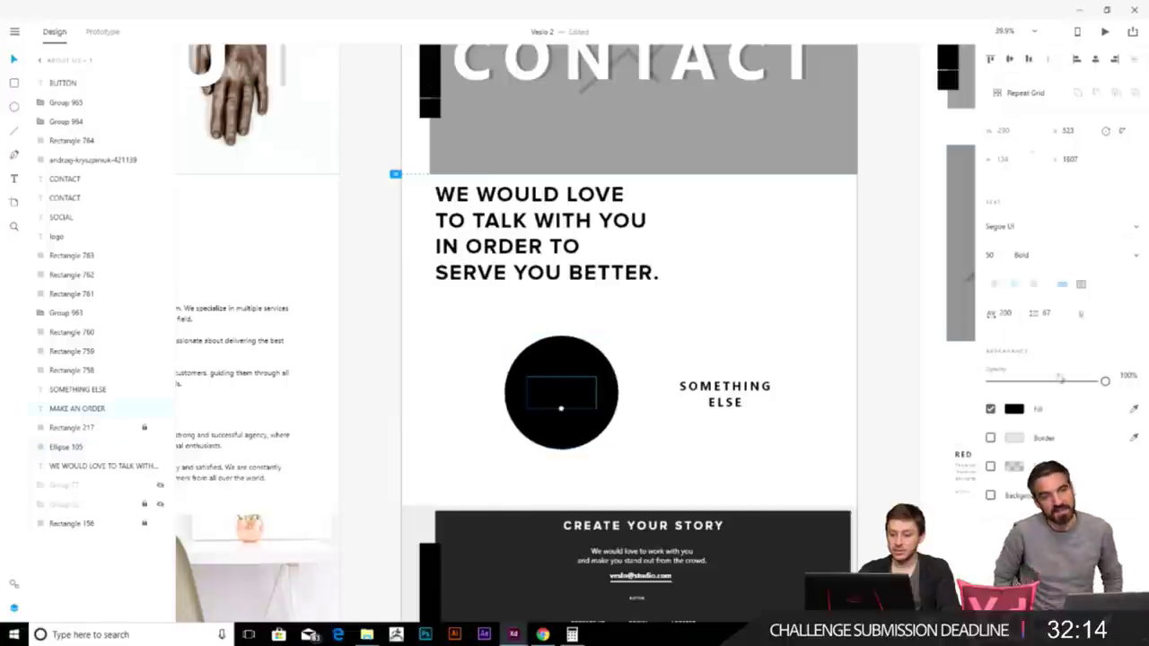
left_click(1013, 411)
left_click(834, 330)
left_click(816, 332)
- Place a copy of the black circle over SOMETHING ELSE and make that text white
scroll(651, 327, "down", 1)
mouse_move(522, 321)
left_mouse_down()
mouse_move(696, 321)
mouse_move(678, 322)
mouse_move(745, 373)
left_mouse_up()
key("t")
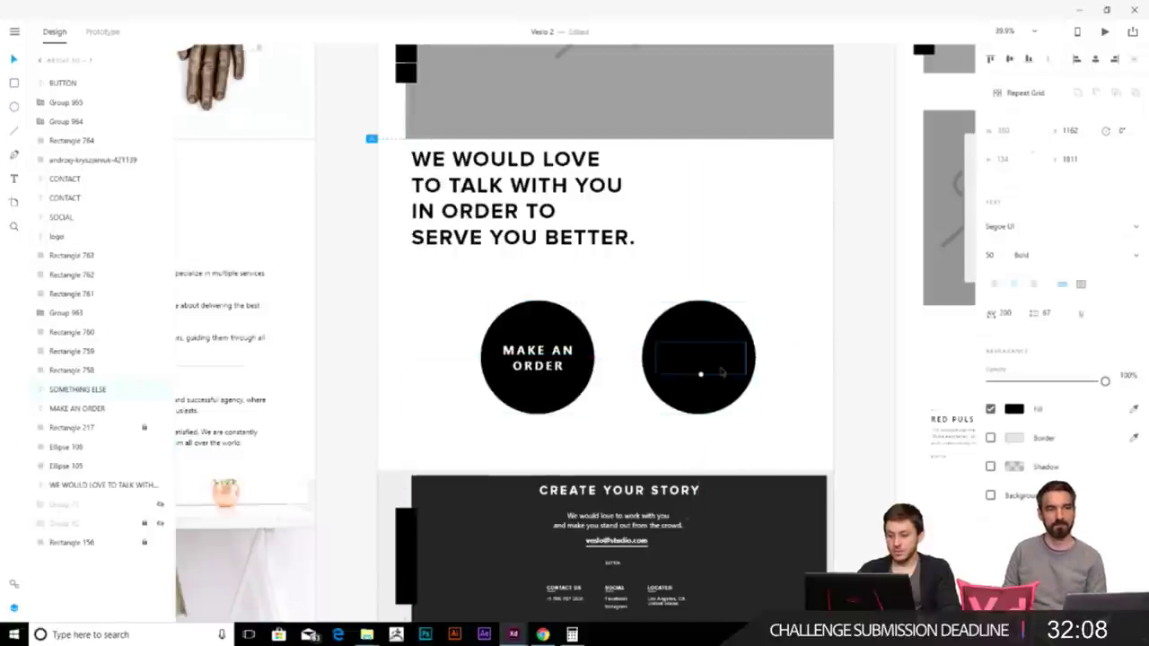
left_click(1013, 410)
left_click(834, 330)
left_click(792, 248)
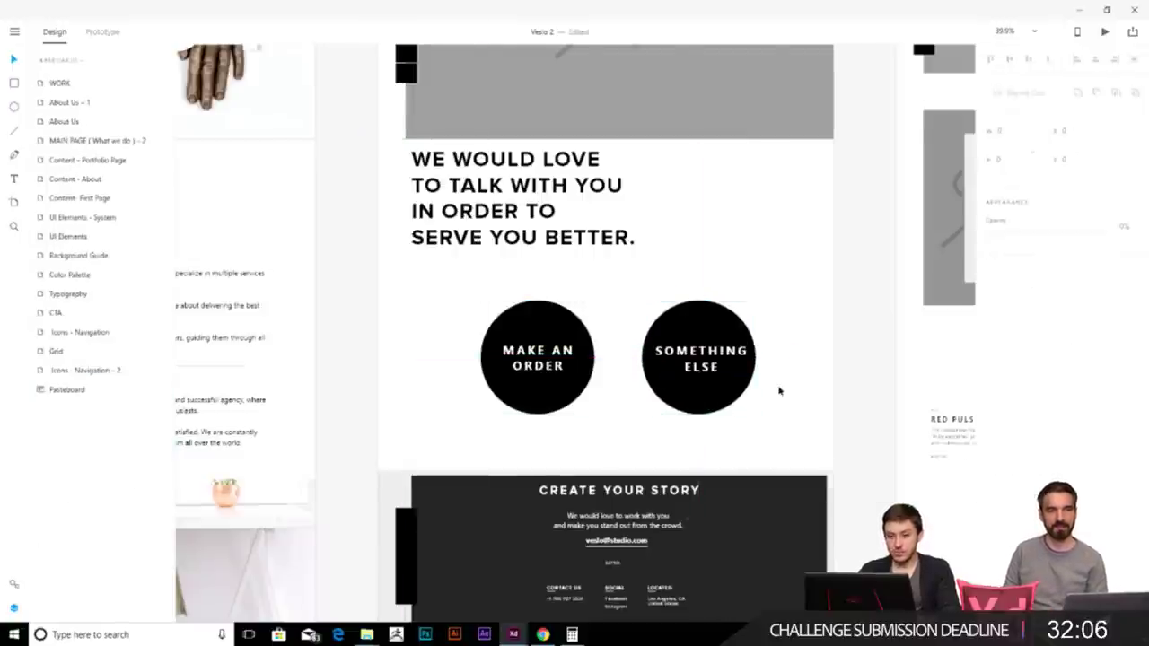
- Center the Contact artboard and select its CONTACT title
scroll(779, 391, "down", 3)
left_click_drag(778, 392, 546, 331)
scroll(485, 307, "up", 3)
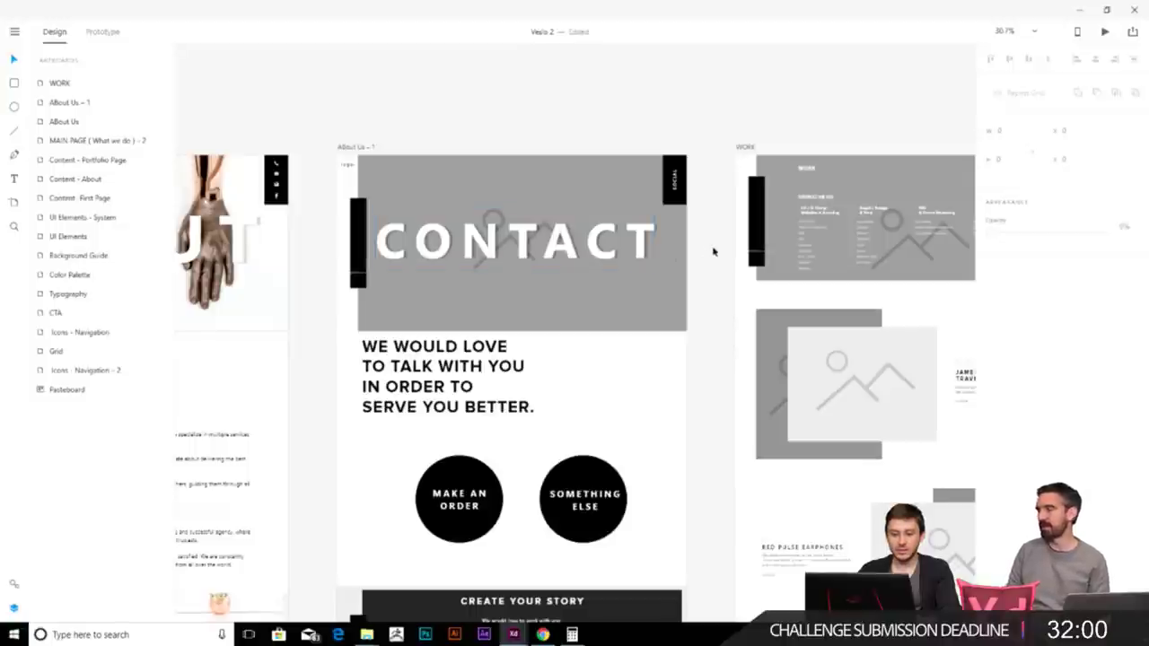
left_click(662, 243)
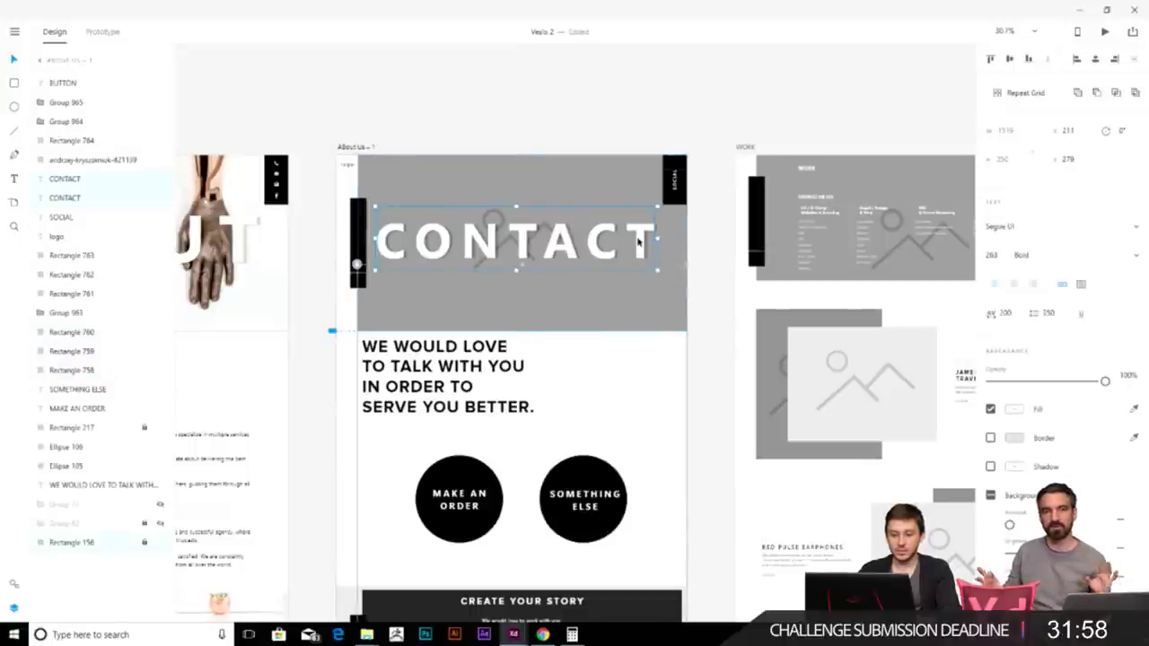
- Delete the placeholder image icon above CONTACT, keeping the title in place
left_click_drag(637, 244, 639, 280)
left_click(490, 222)
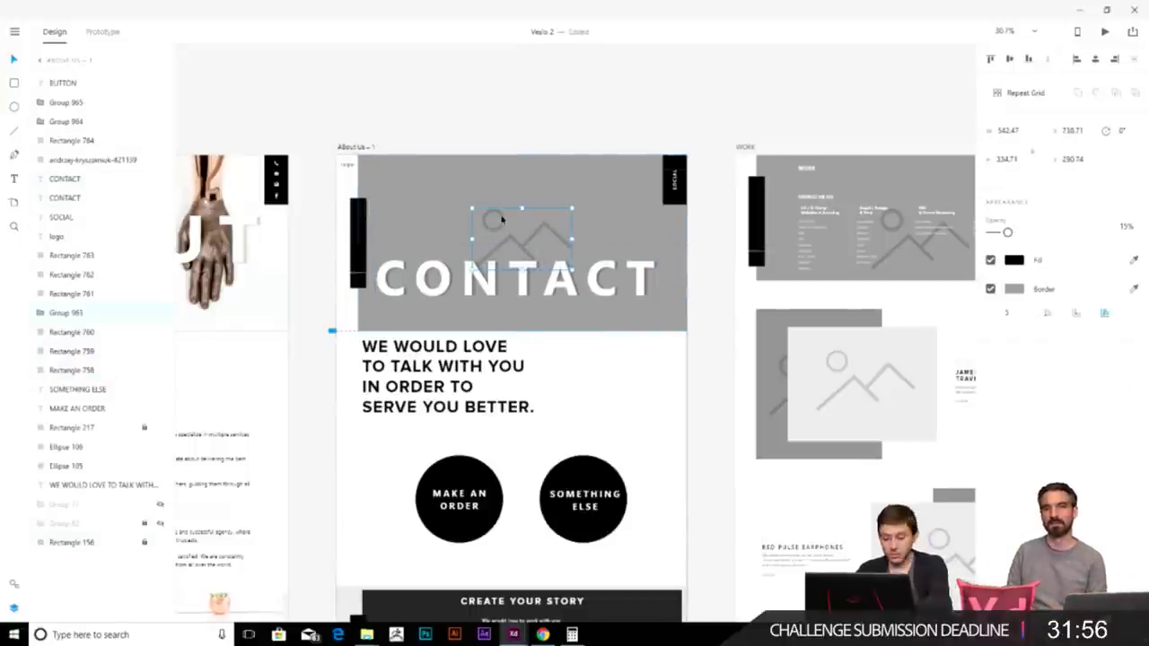
key("Delete")
left_click_drag(708, 290, 672, 316)
left_click_drag(611, 282, 604, 266)
- Fill the grey Contact header with the alexander-andrews-261078 photo from the Images folder
left_click(643, 304)
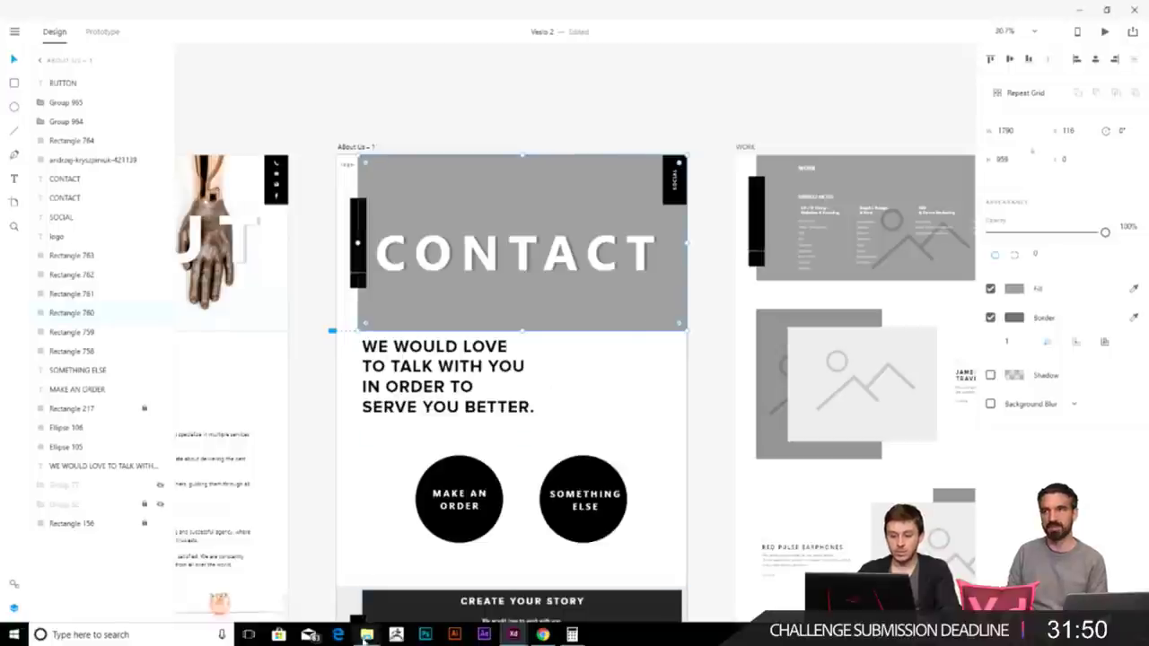
mouse_move(367, 635)
left_click(303, 592)
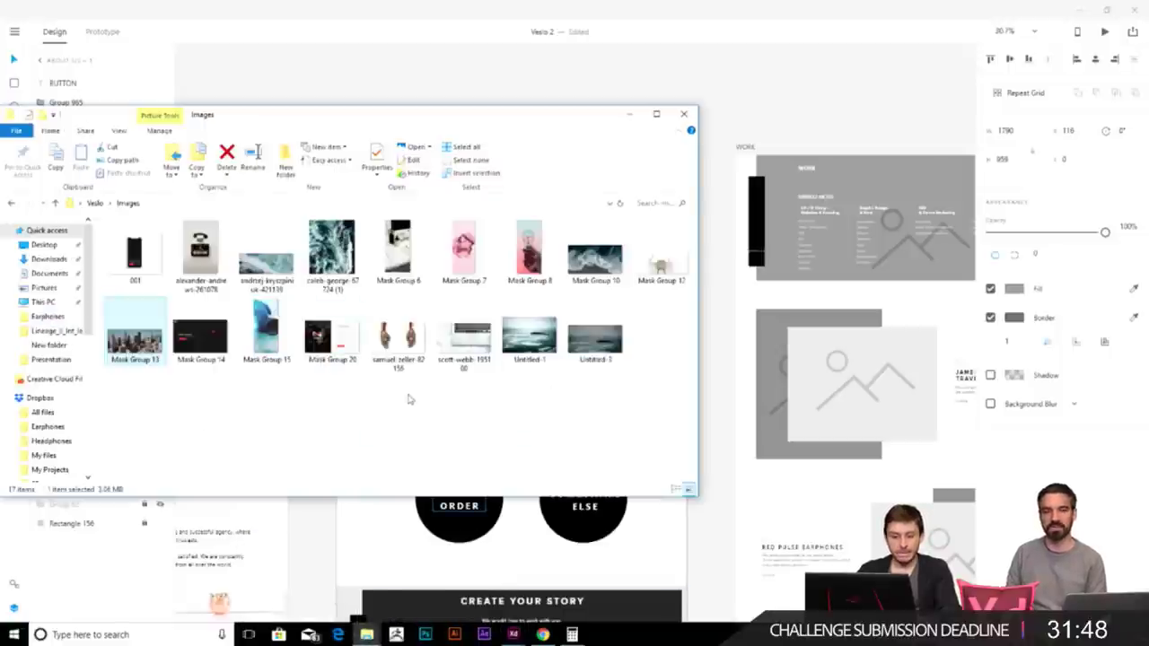
left_click_drag(536, 115, 839, 287)
left_click_drag(494, 429, 510, 163)
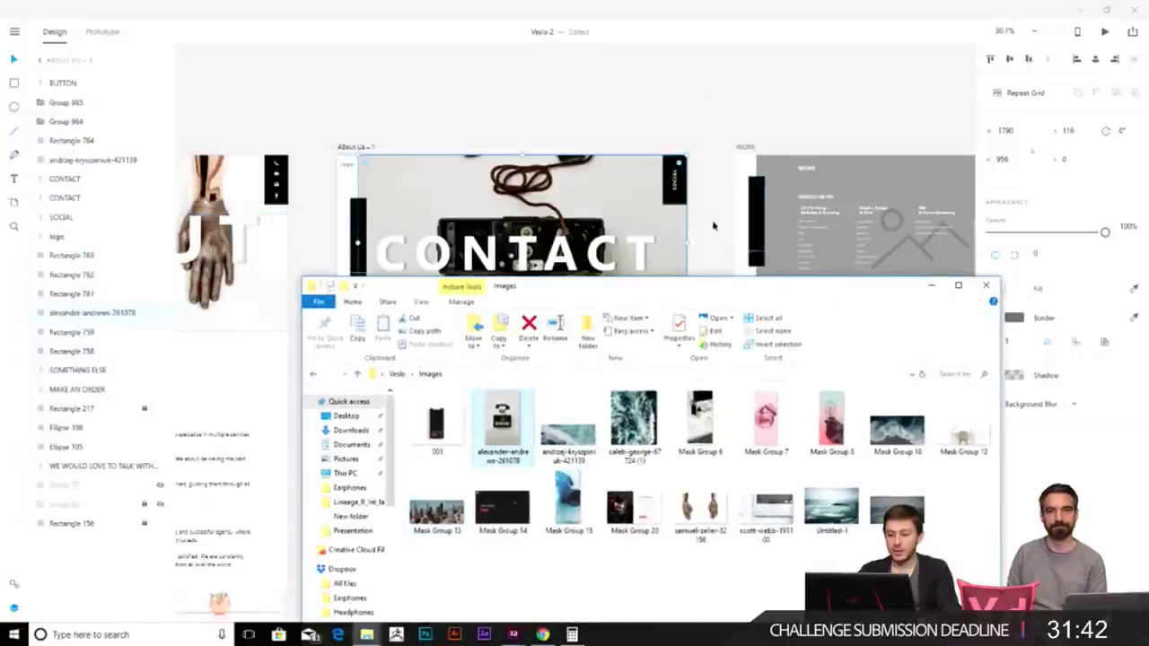
left_click(713, 225)
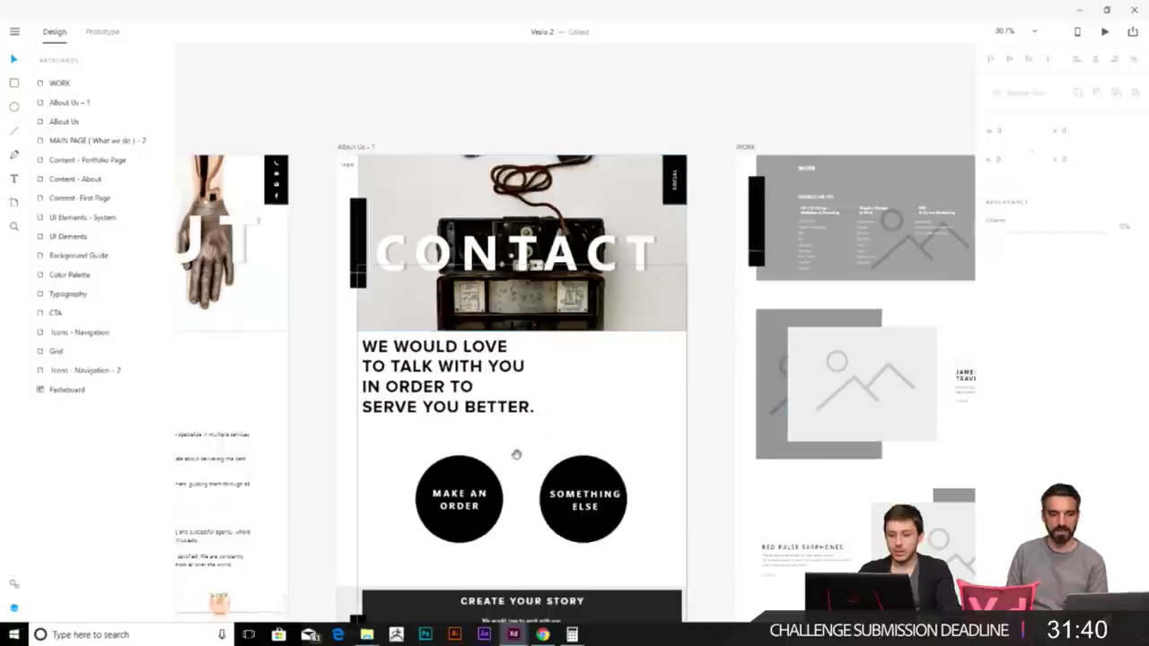
left_click_drag(640, 383, 688, 381)
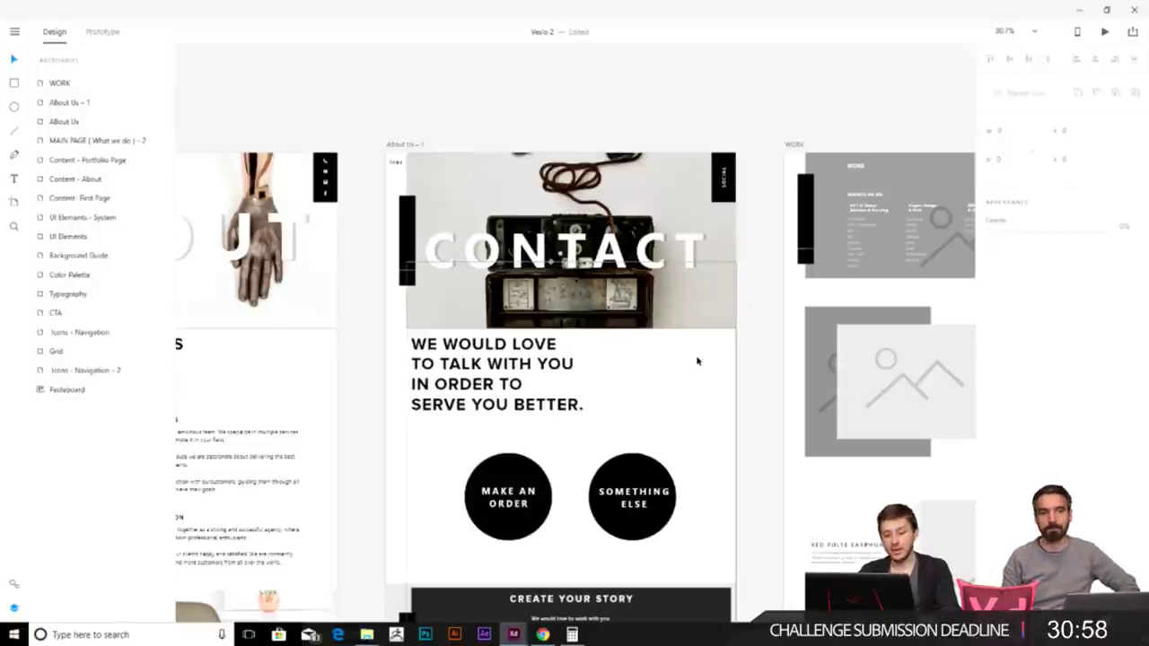
- Delete the SOCIAL tab and the black left side bar from the Contact header
left_click_drag(745, 286, 725, 184)
left_click(709, 294)
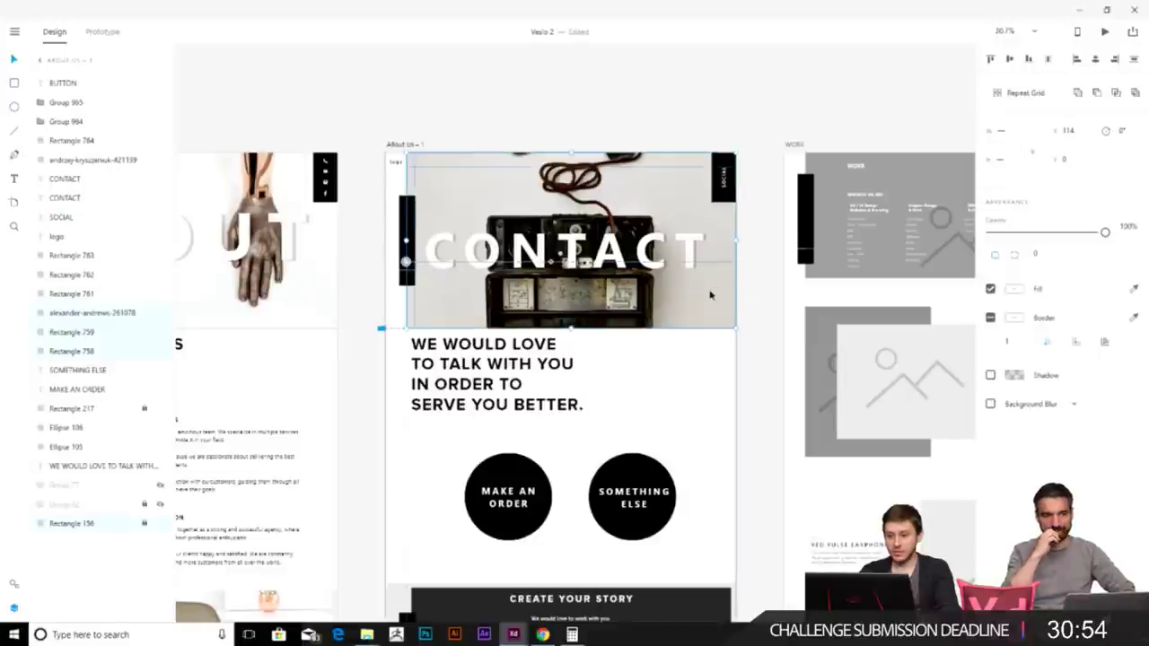
left_click(725, 179)
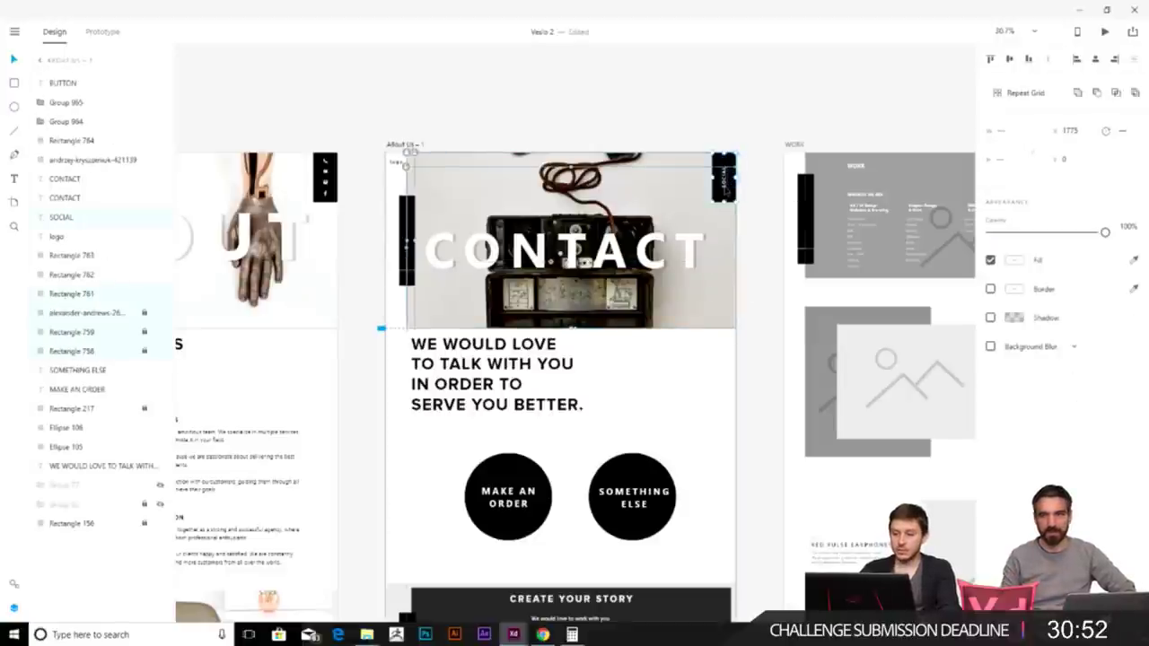
key("Delete")
left_click(406, 238)
key("Delete")
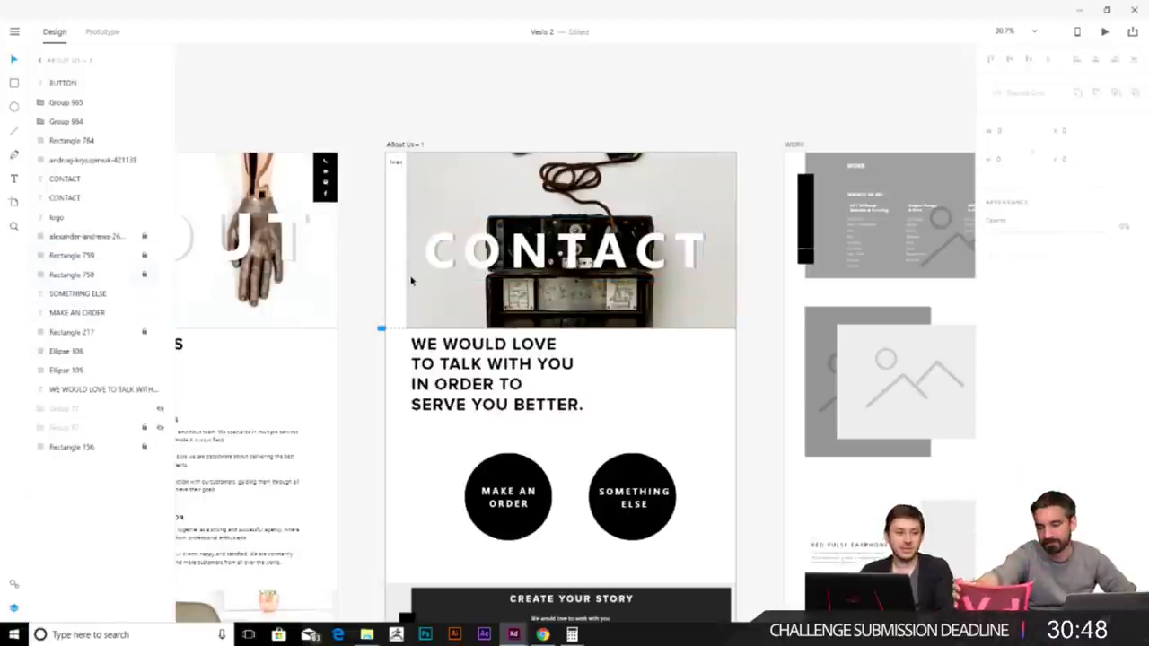
- Paste the About page's black navigation bar onto the Contact artboard
scroll(411, 281, "left", 10)
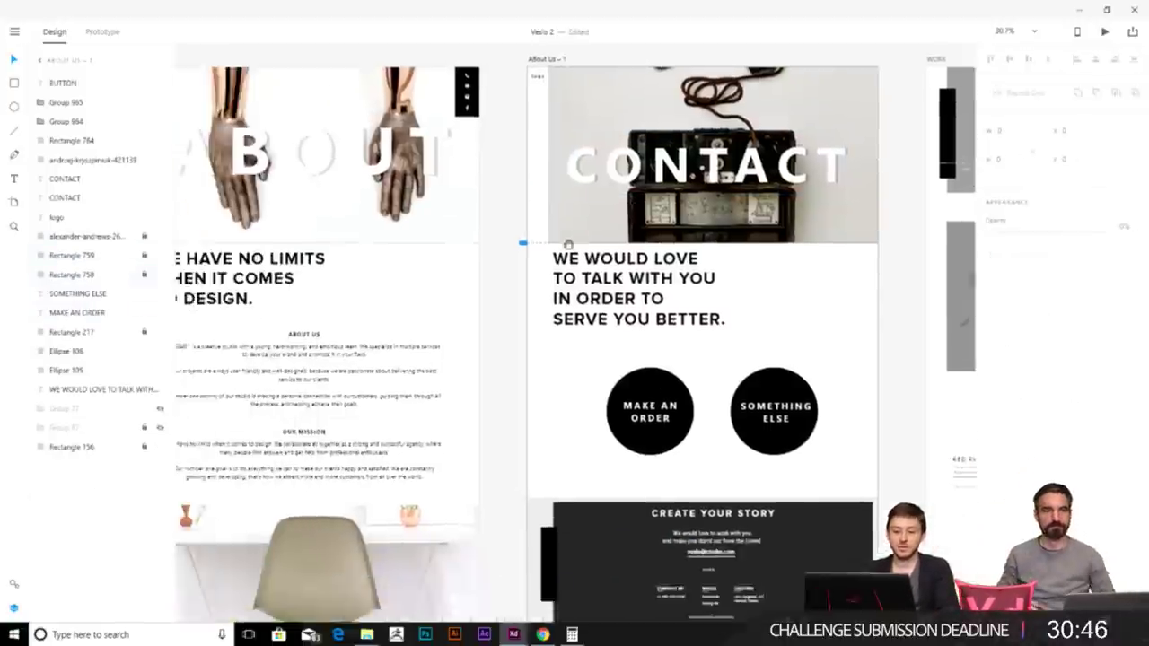
scroll(346, 213, "down", 3, "ctrl")
scroll(346, 213, "up", 1, "ctrl")
scroll(345, 213, "up", 2, "ctrl")
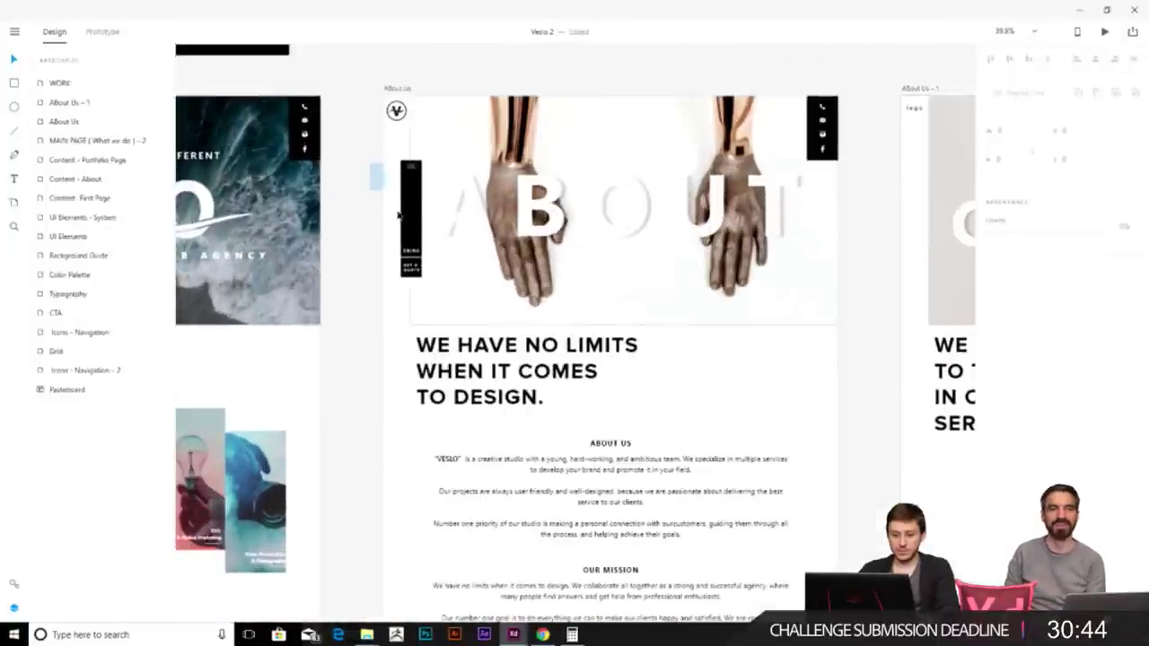
left_click(410, 224)
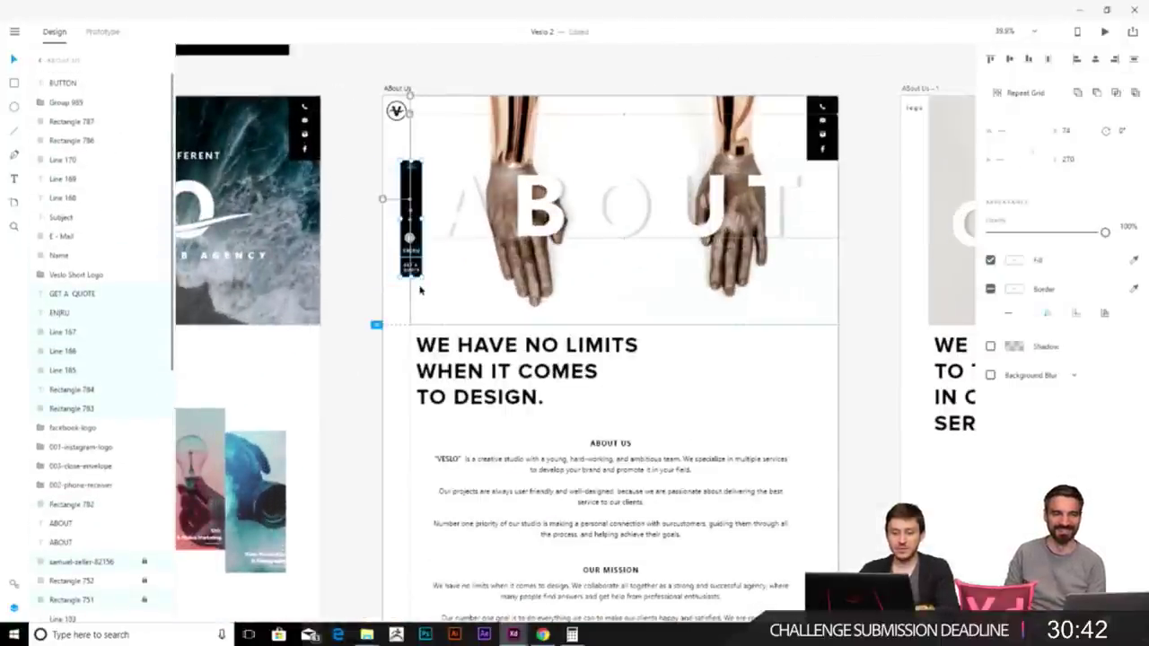
scroll(606, 273, "right", 10)
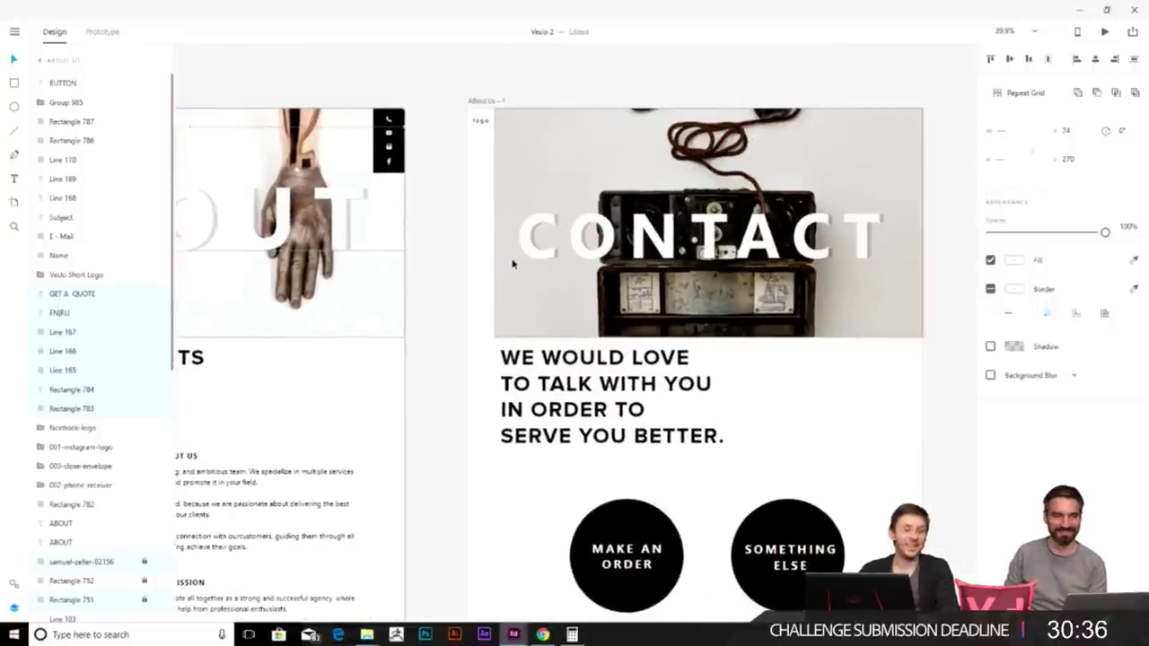
left_click(512, 263)
key("ctrl+v")
left_click_drag(503, 223, 500, 212)
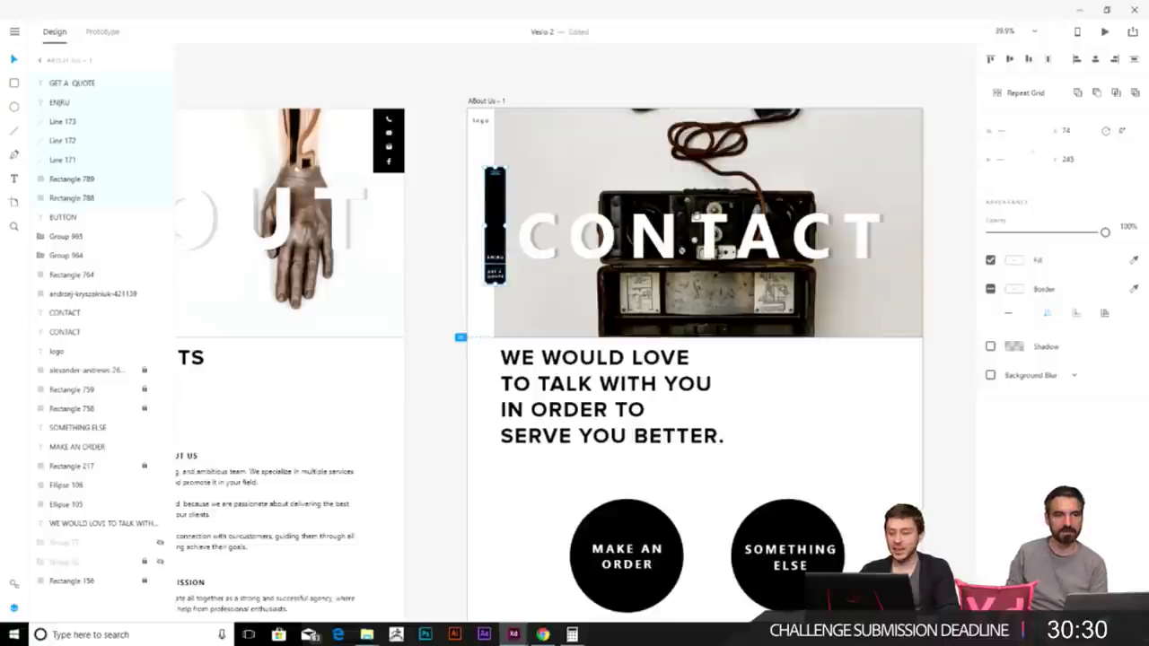
- Copy the About page's contact icons to the Contact header's top right
scroll(500, 212, "up", 3)
scroll(499, 212, "right", 3)
left_click_drag(307, 280, 258, 222)
key("ctrl+c")
left_click(754, 267)
key("ctrl+v")
left_click(692, 225)
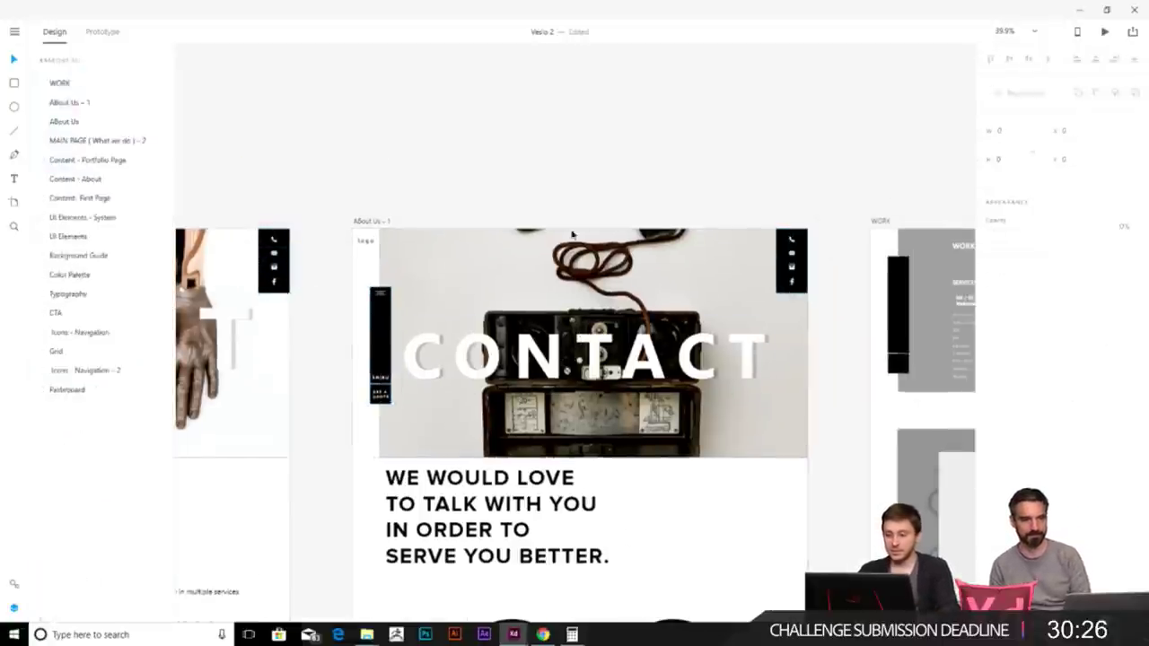
- Pan across the About and Contact artboards to compare their headers
left_click(364, 255)
scroll(350, 281, "left", 1)
scroll(413, 280, "left", 2)
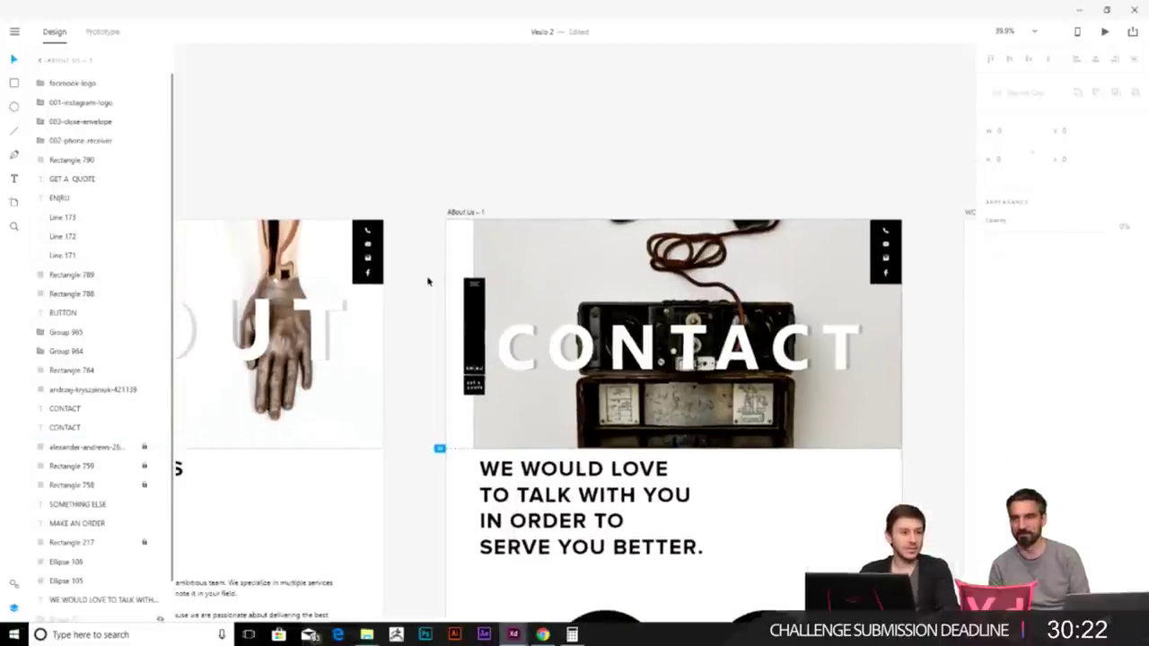
scroll(428, 282, "left", 9)
scroll(485, 308, "left", 1)
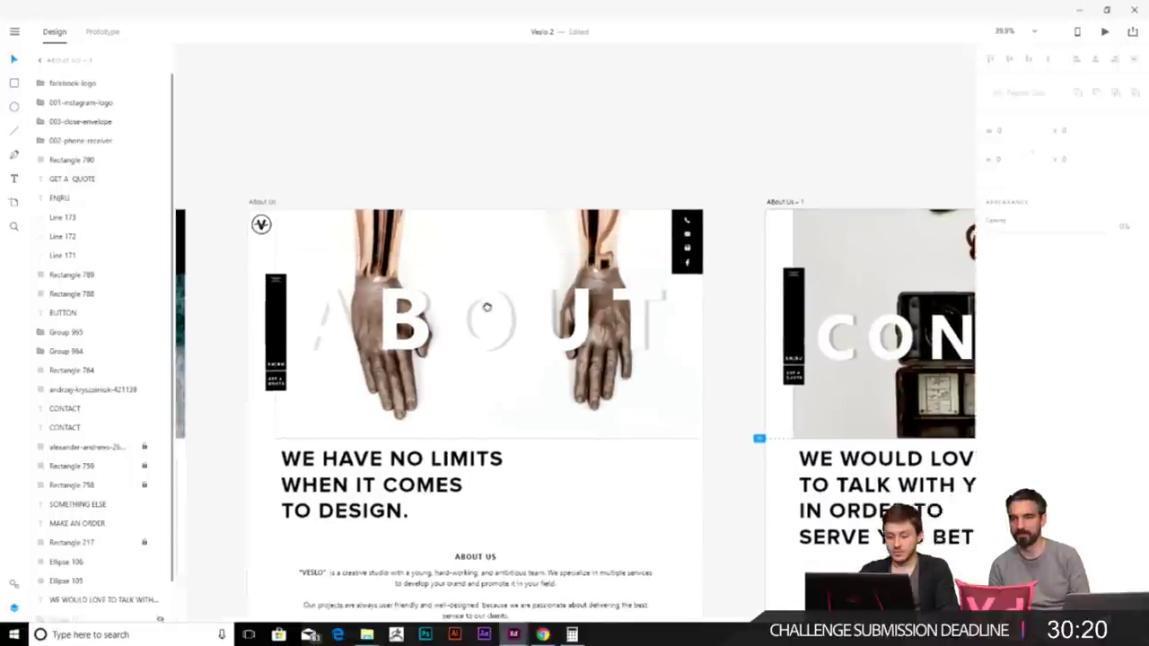
scroll(736, 249, "right", 8)
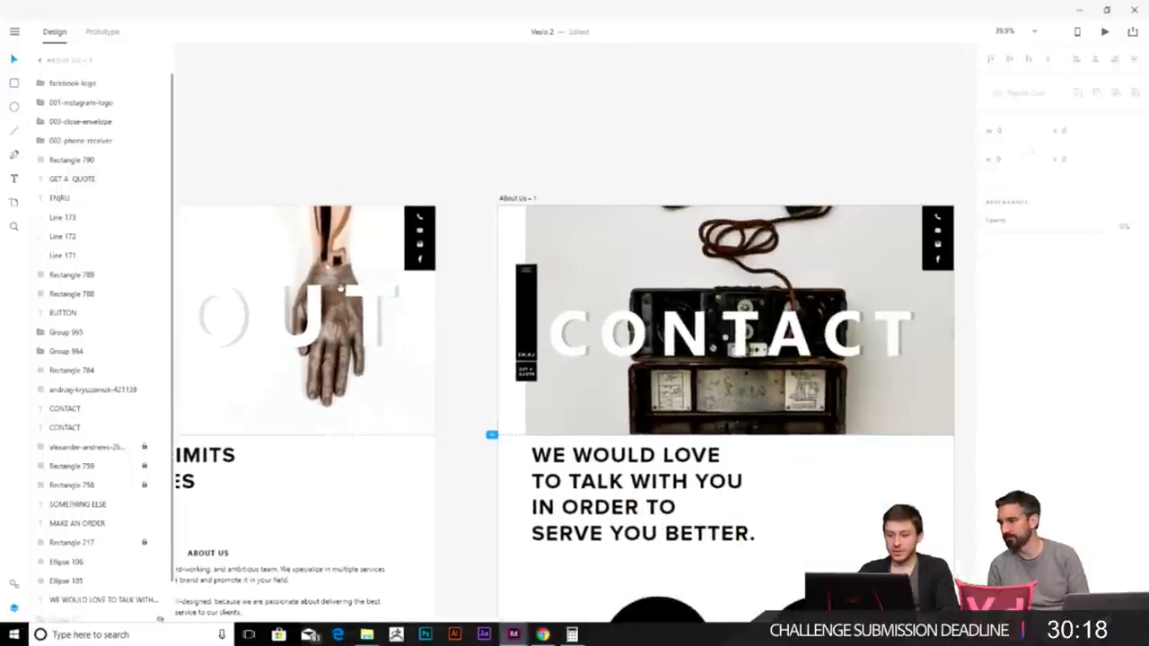
scroll(575, 403, "right", 12)
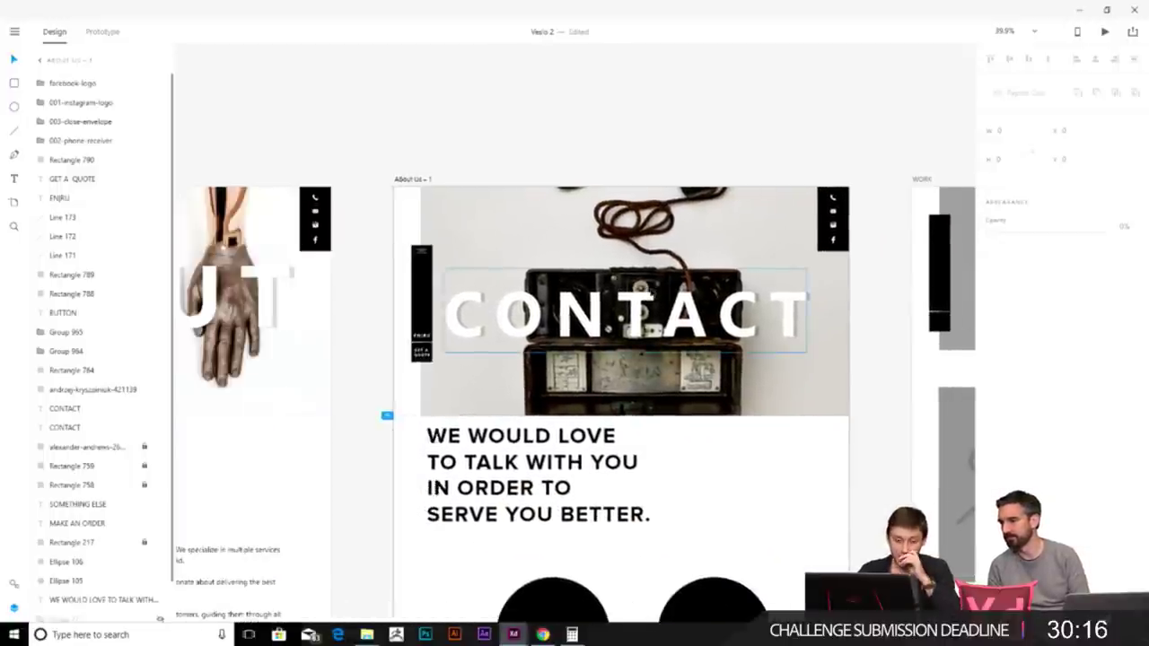
scroll(628, 287, "down", 3)
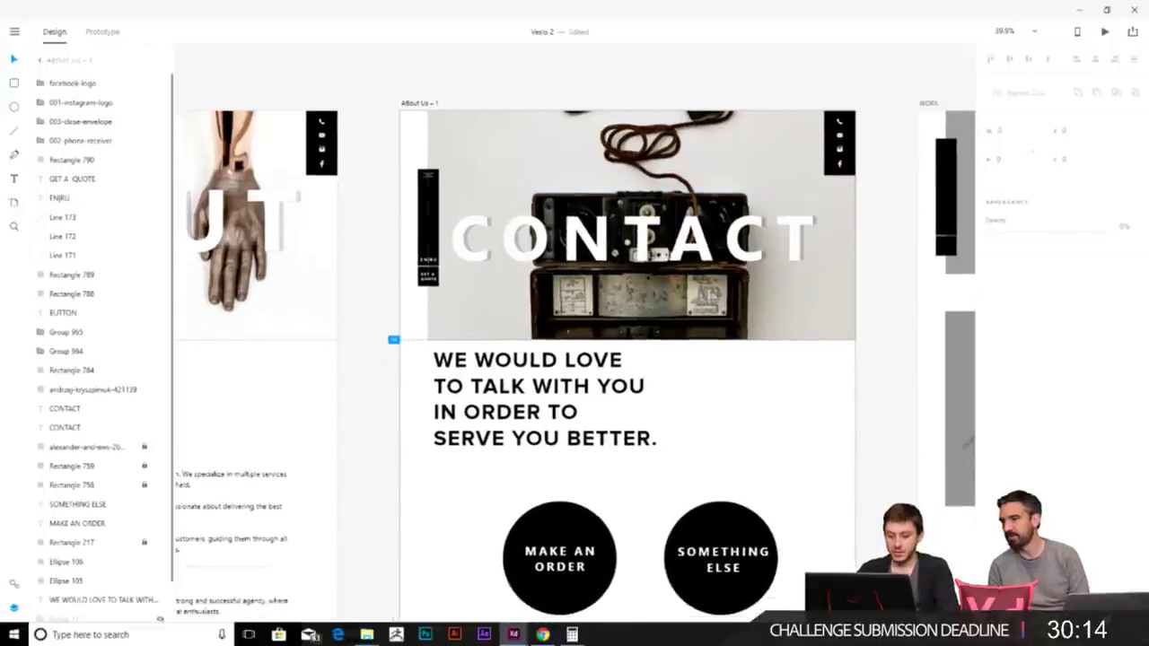
left_click(708, 295)
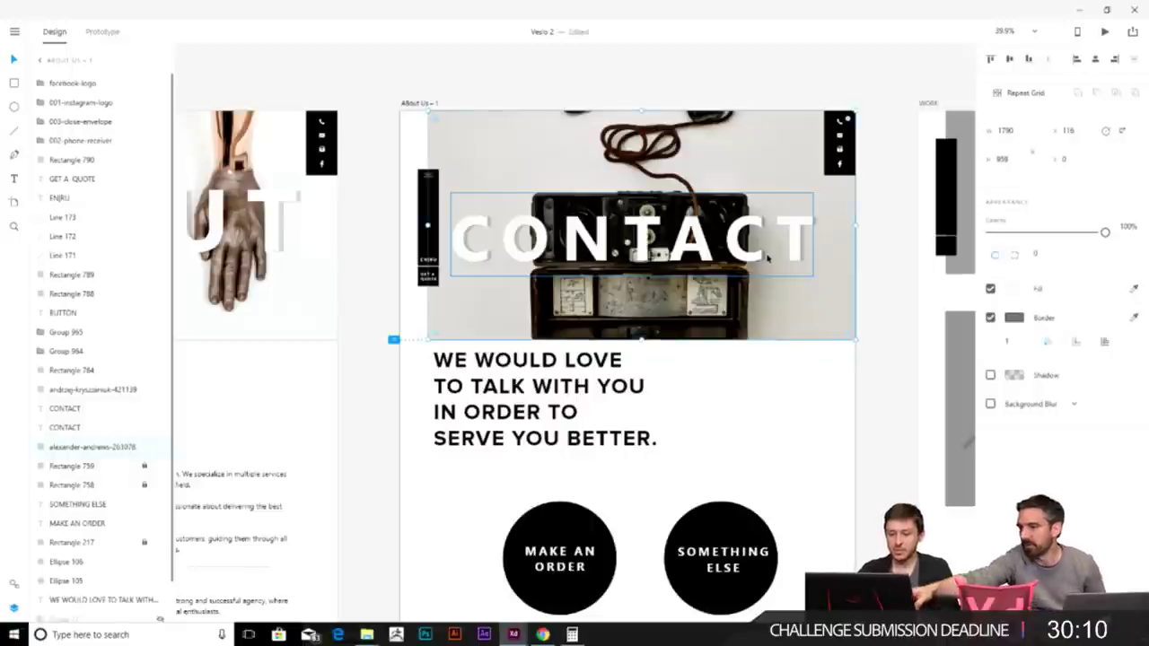
scroll(418, 318, "left", 10)
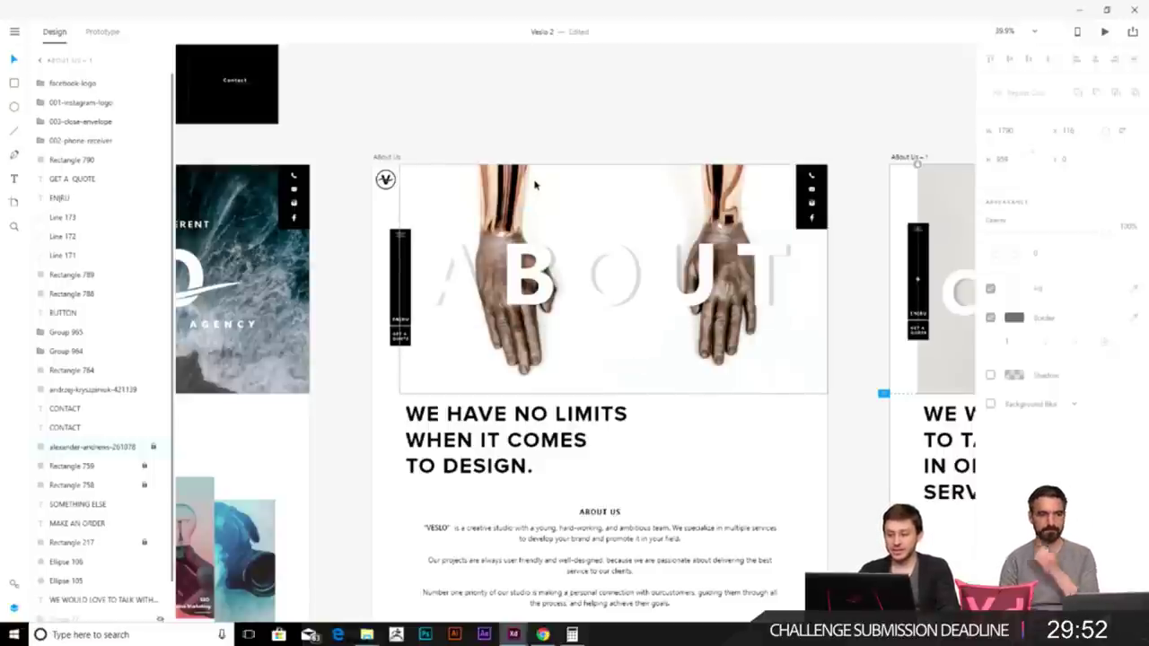
scroll(602, 320, "down", 1)
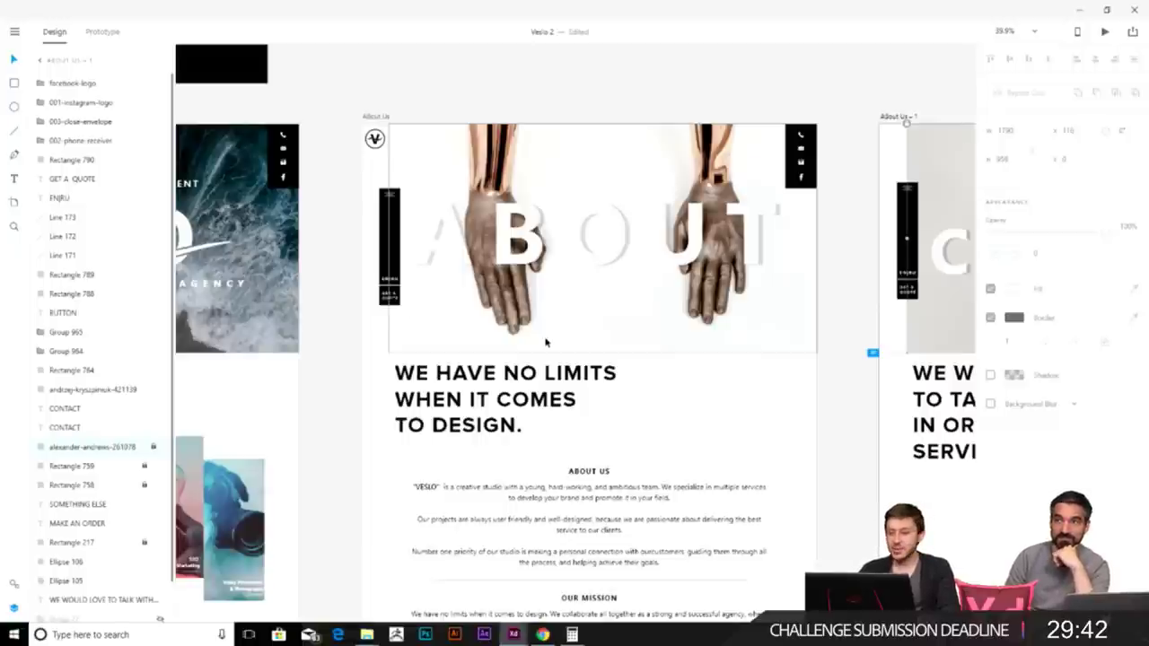
scroll(545, 341, "down", 5)
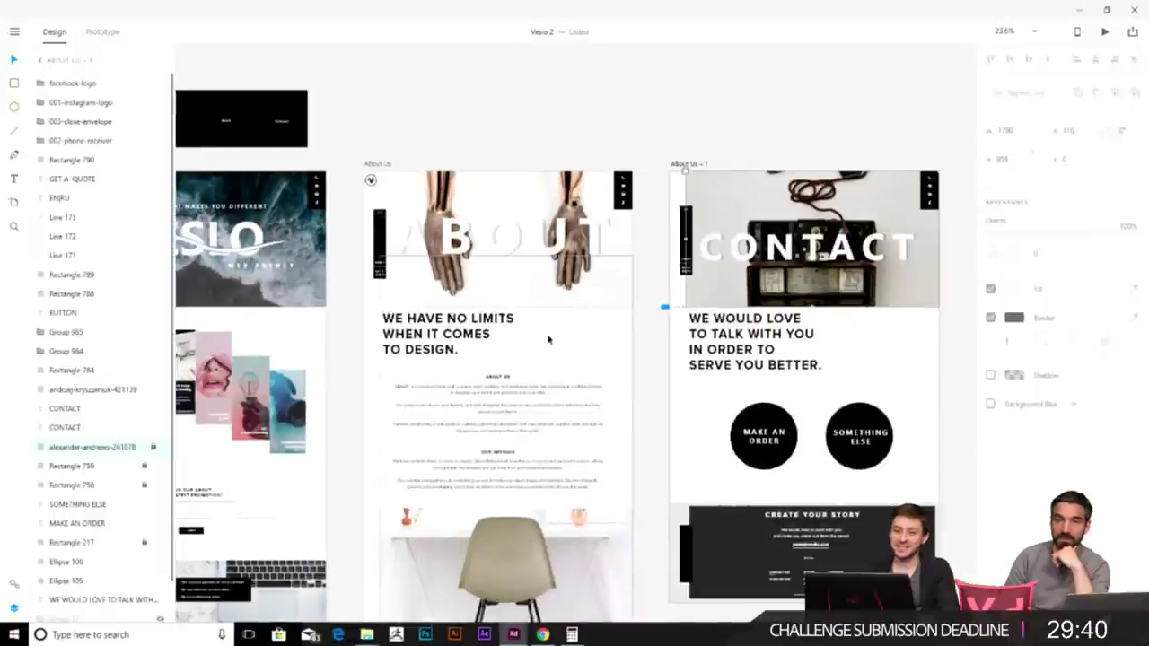
left_click(654, 308)
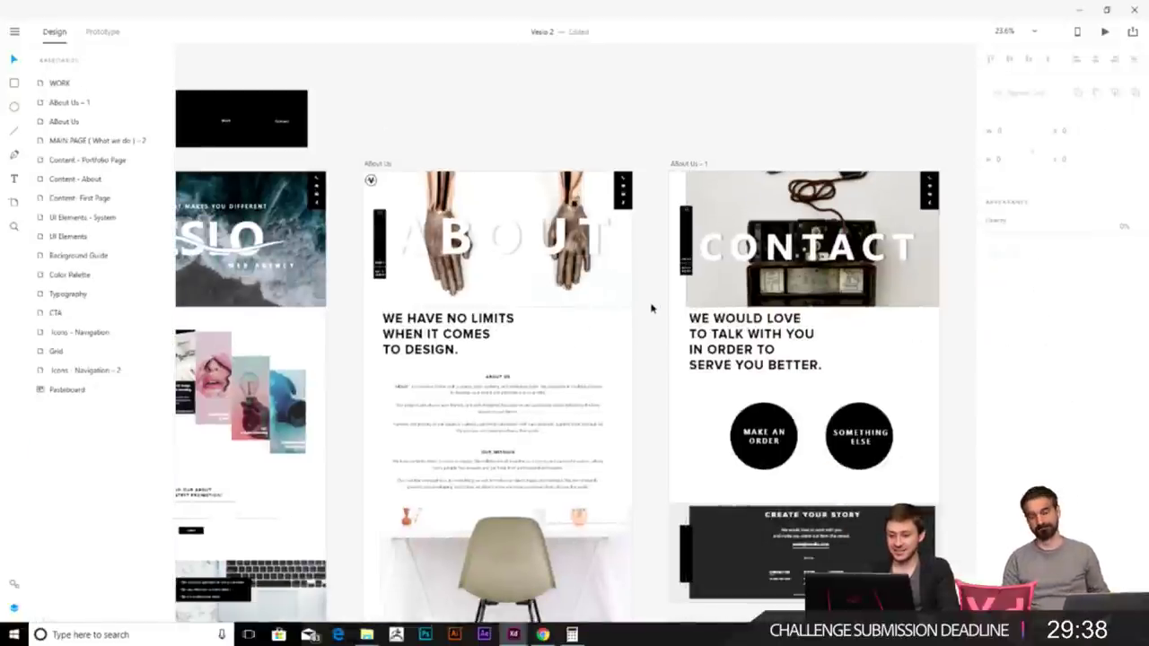
scroll(592, 291, "up", 2)
scroll(591, 291, "left", 2)
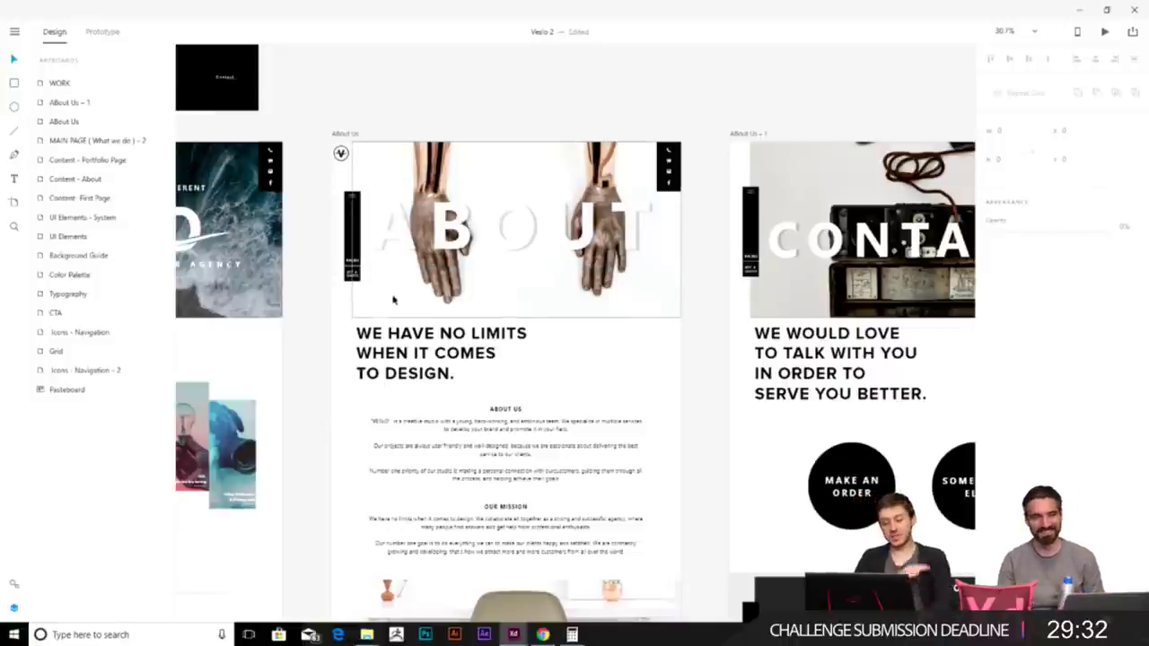
scroll(392, 299, "up", 3)
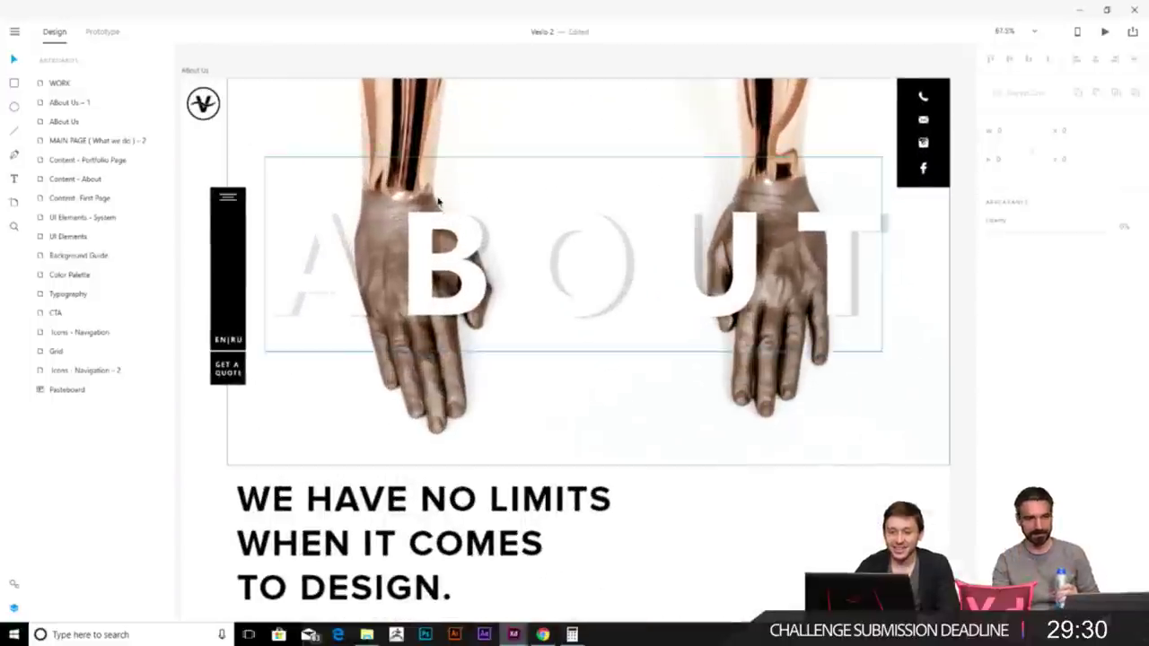
left_click(355, 205)
left_click(843, 388)
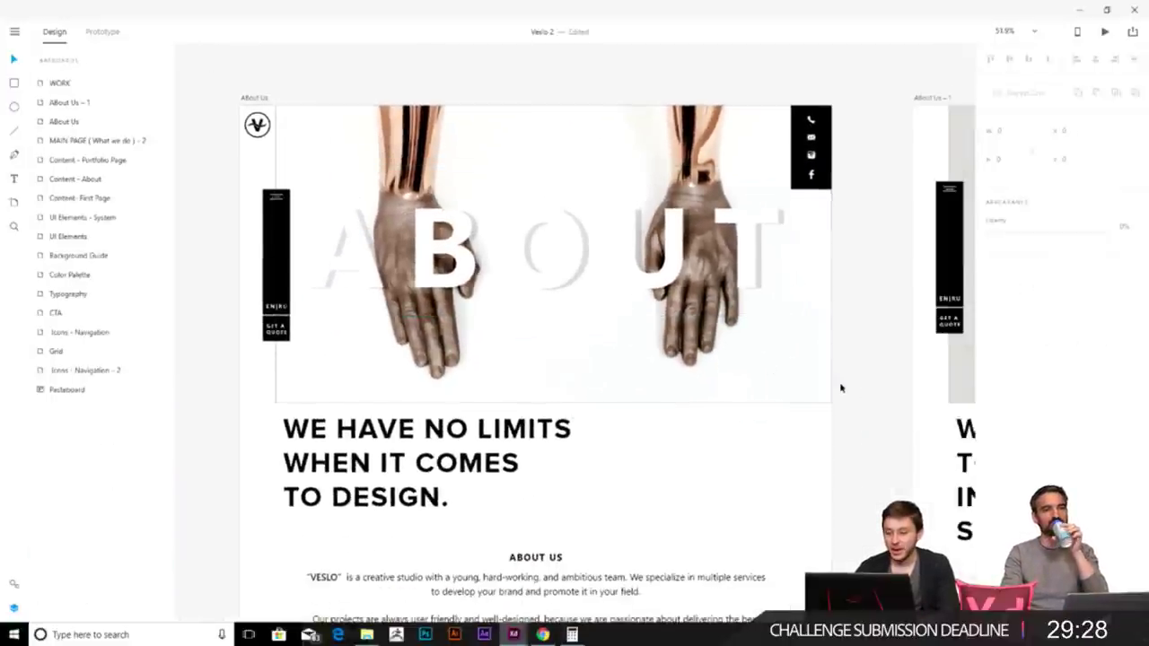
left_click(807, 390)
left_click(854, 375)
left_click(796, 377)
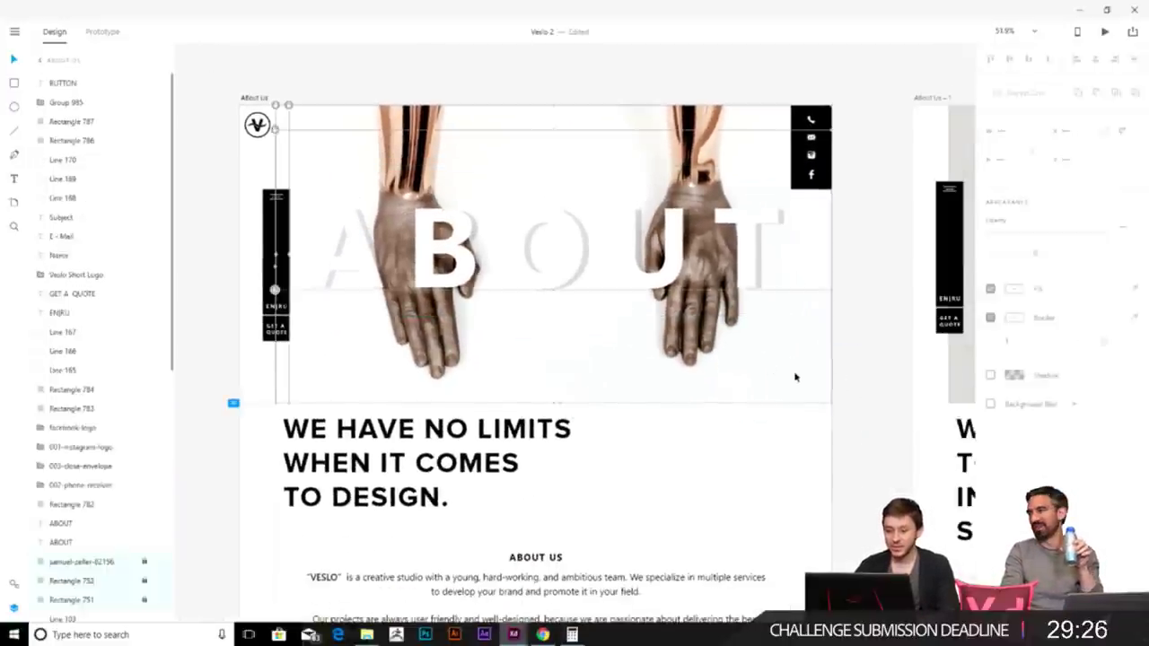
left_click(897, 333)
left_click(823, 359)
left_click(993, 317)
left_click(861, 329)
left_click(828, 345)
left_click(846, 333)
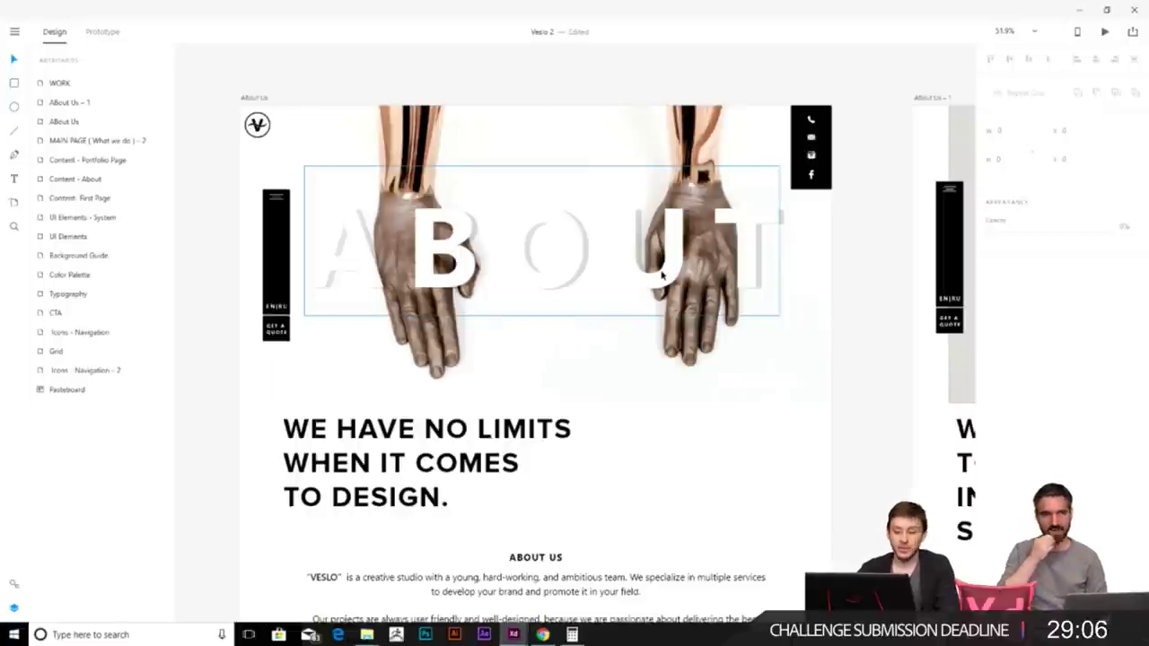
left_click(805, 315)
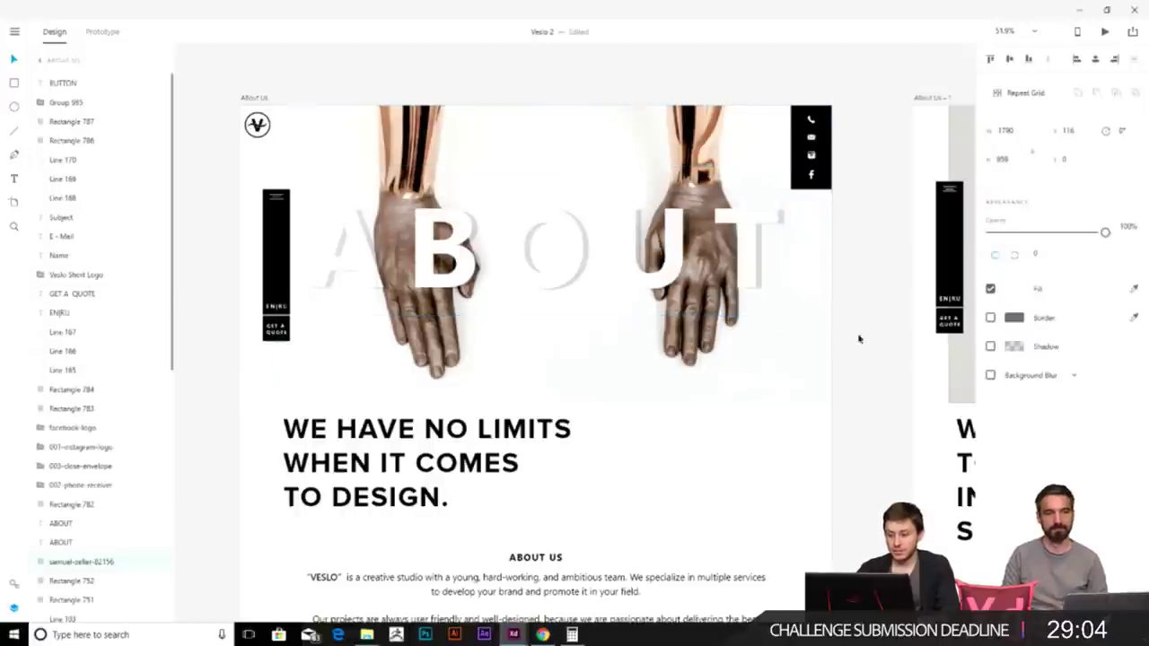
- Delete the old Create Your Story footer from the Contact artboard
key("Escape")
scroll(667, 436, "down", 2)
scroll(600, 433, "down", 3)
scroll(599, 433, "down", 1)
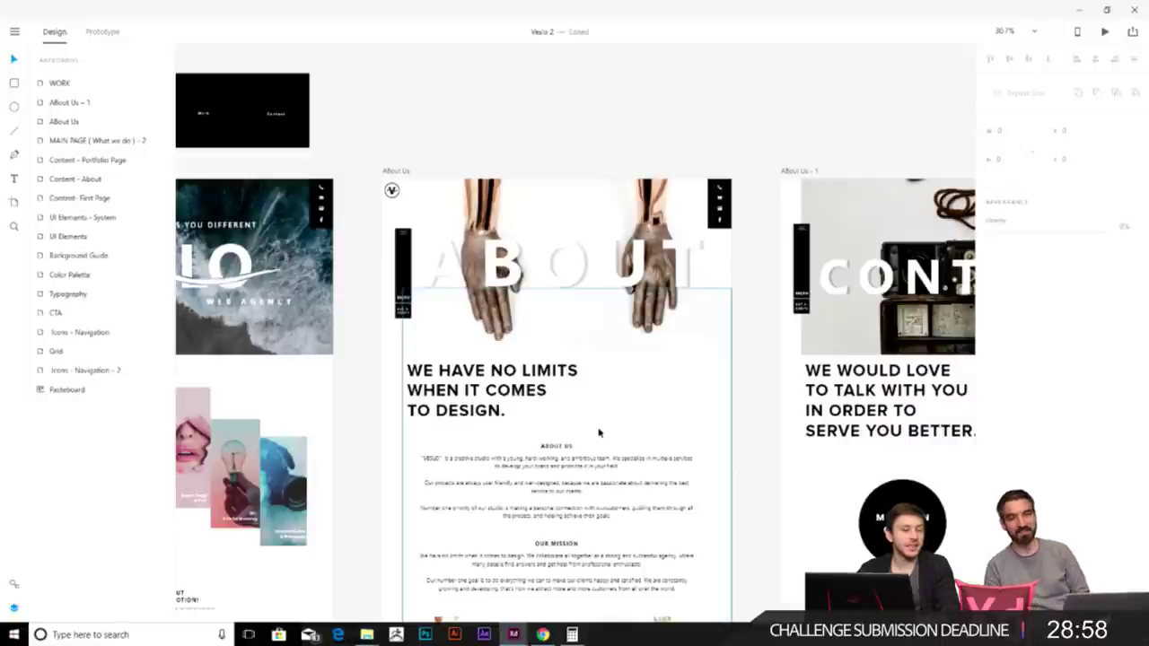
scroll(600, 434, "down", 1)
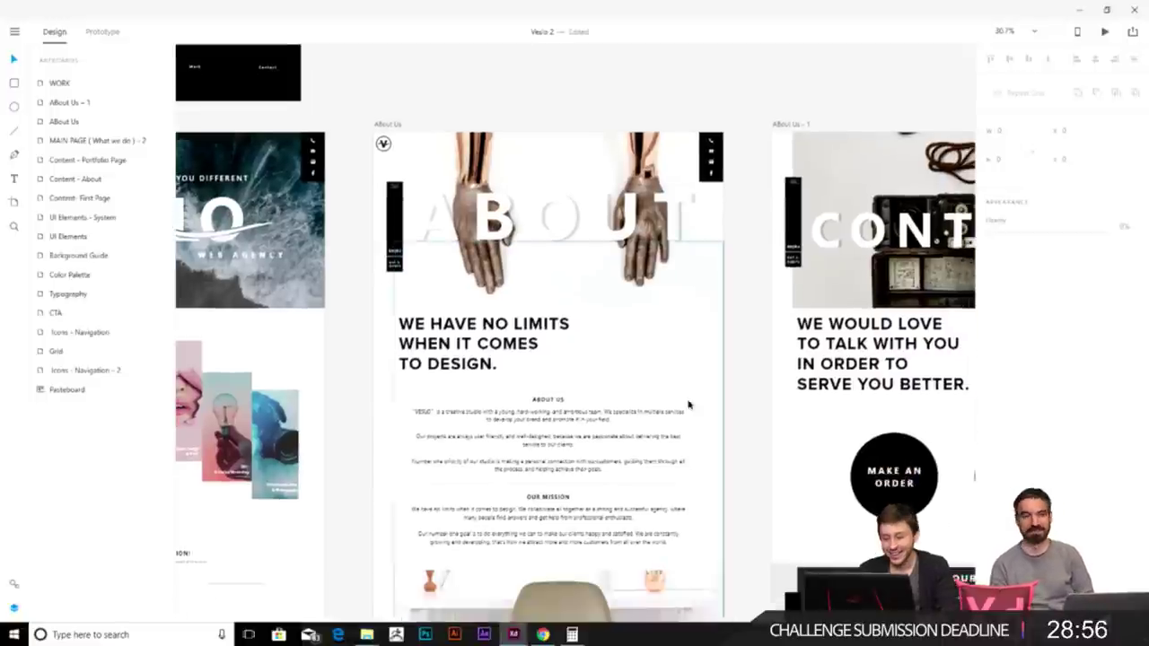
scroll(582, 421, "down", 15)
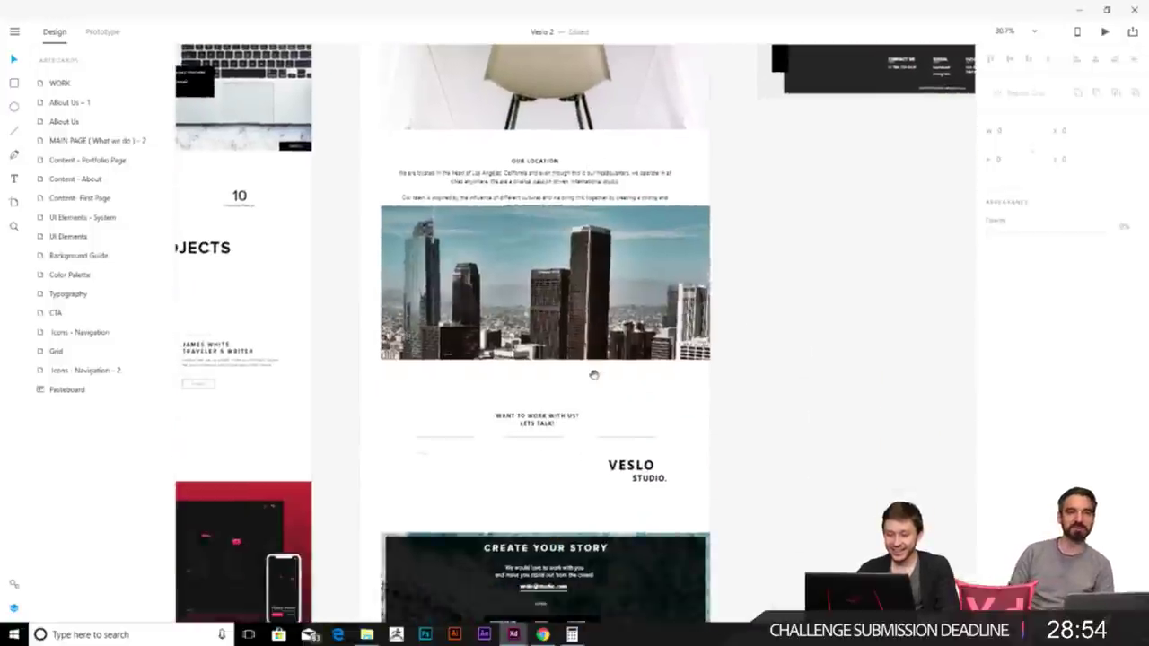
scroll(582, 236, "up", 5)
scroll(583, 238, "down", 3)
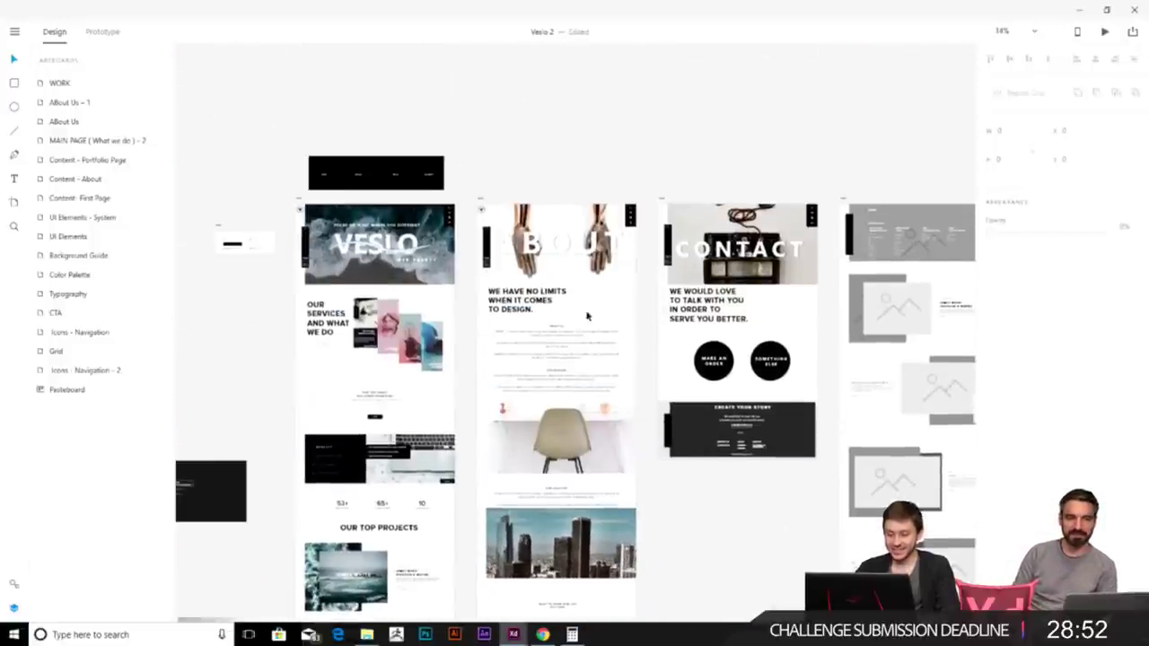
scroll(625, 266, "up", 3)
scroll(661, 269, "down", 2)
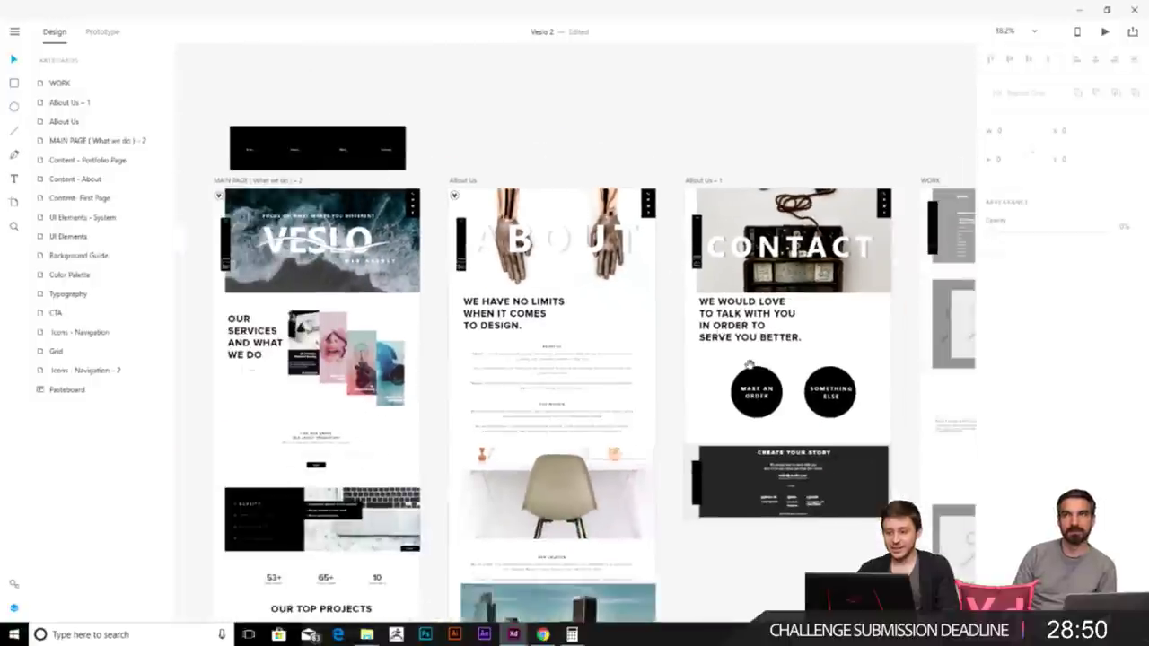
scroll(590, 326, "right", 3)
left_click(530, 359)
scroll(494, 333, "up", 4)
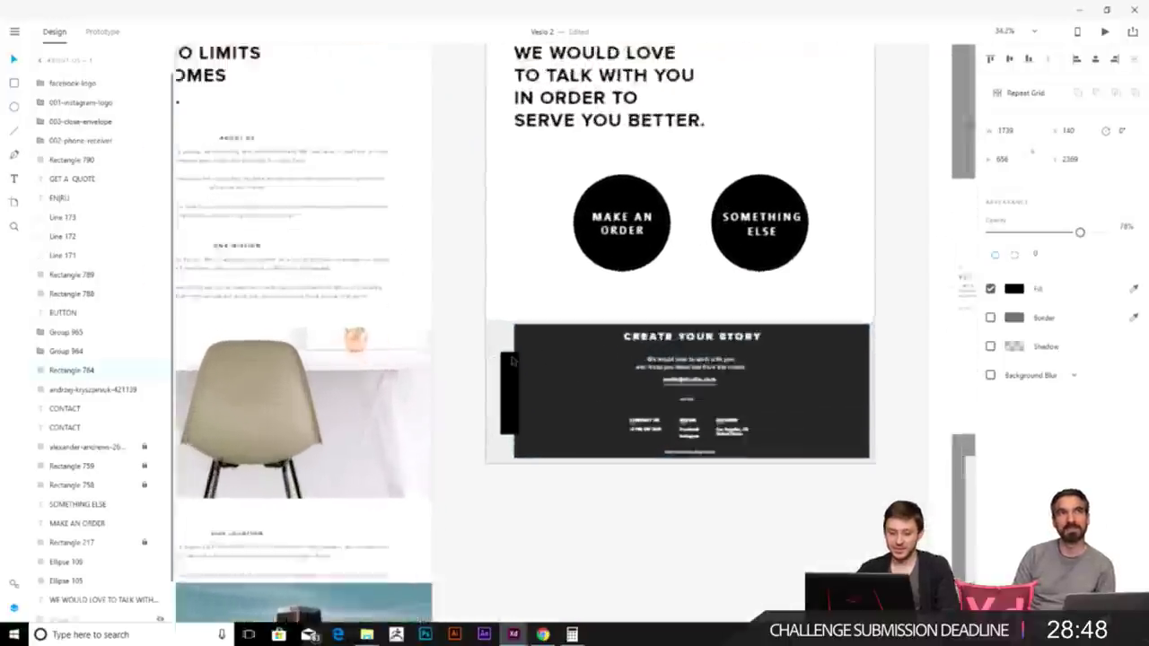
left_click(494, 333)
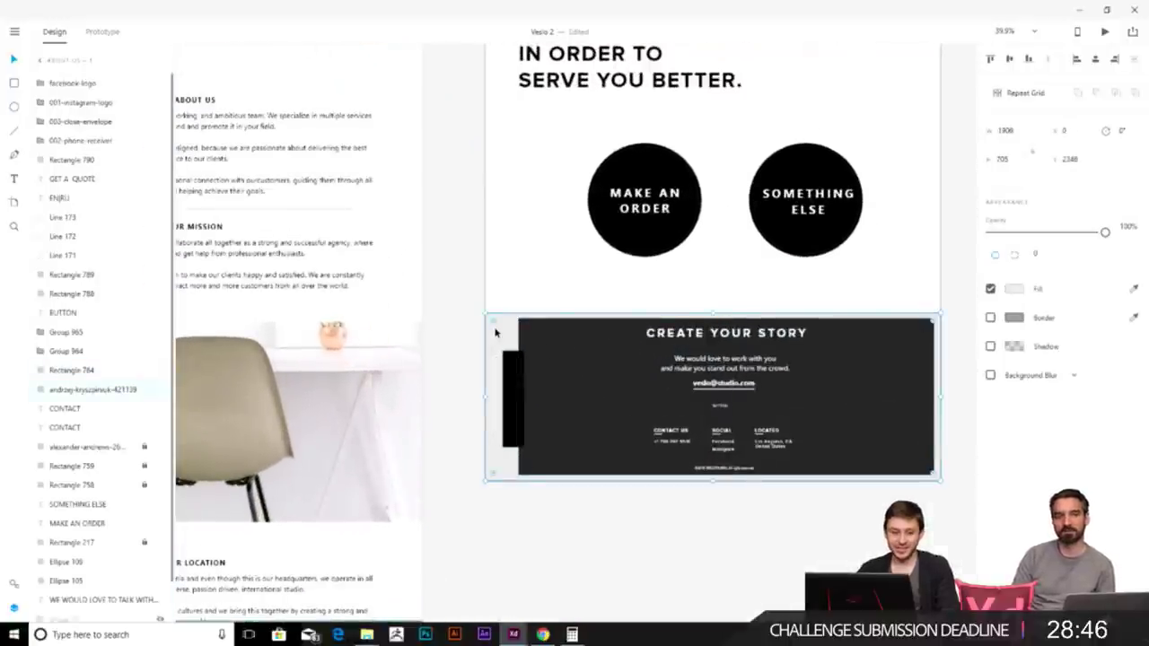
key("ctrl+bracketleft")
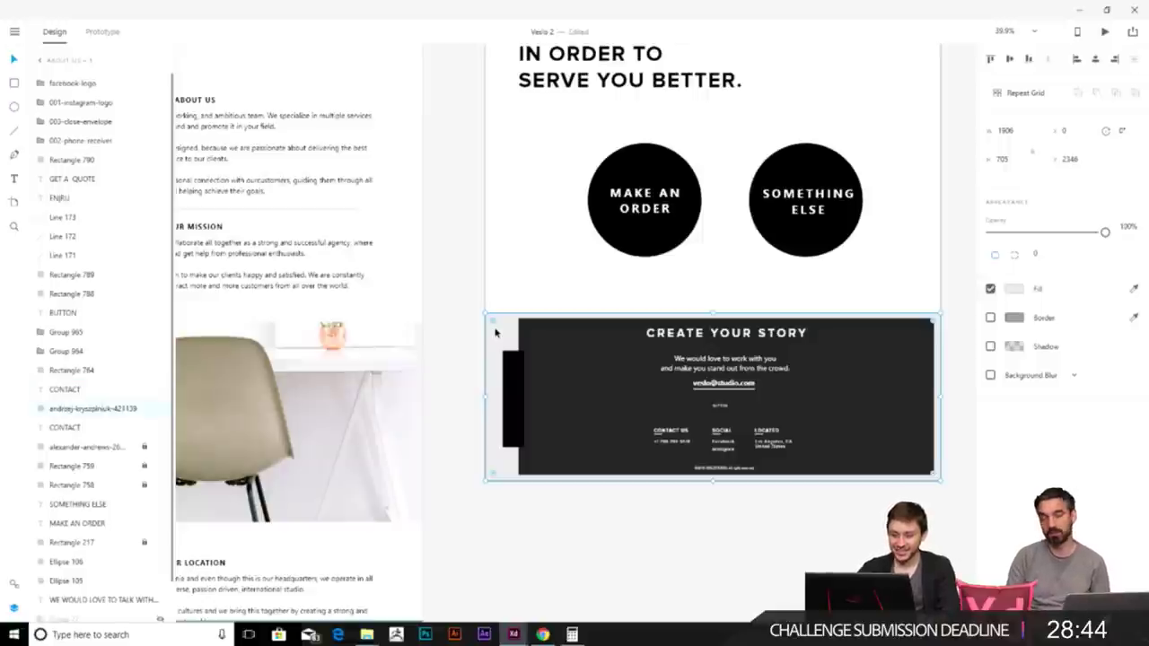
left_click_drag(462, 323, 945, 538)
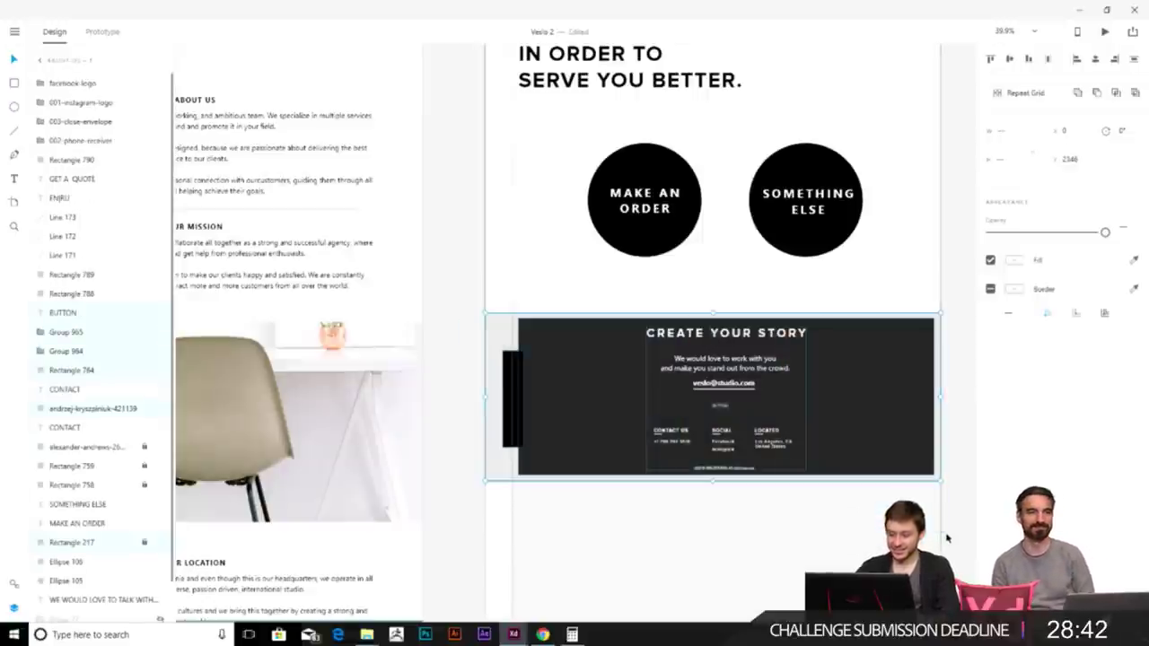
key("Delete")
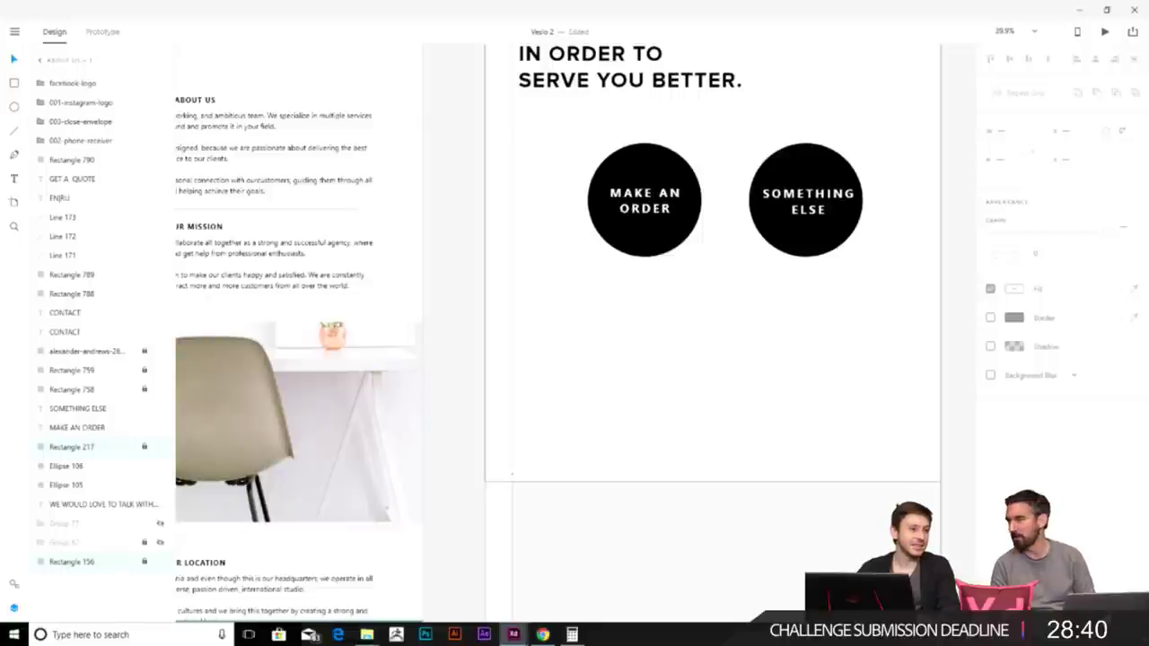
- Paste the About page's footer into the Contact artboard beneath the two circle buttons
scroll(638, 371, "down", 5)
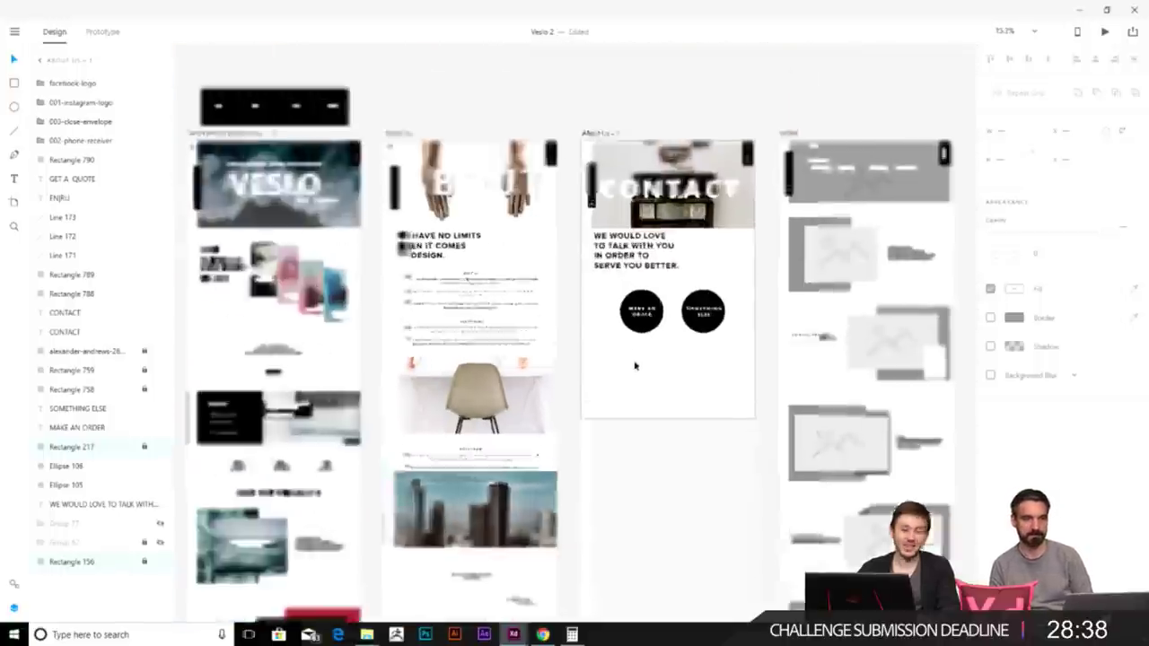
scroll(538, 424, "up", 4)
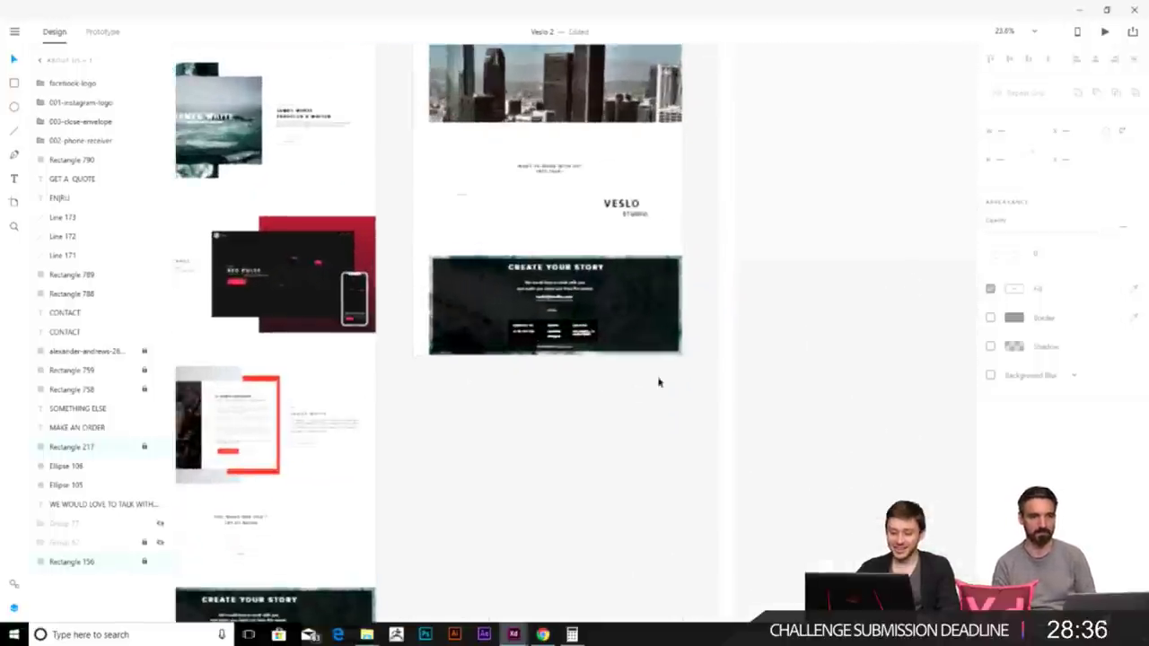
left_click(681, 350)
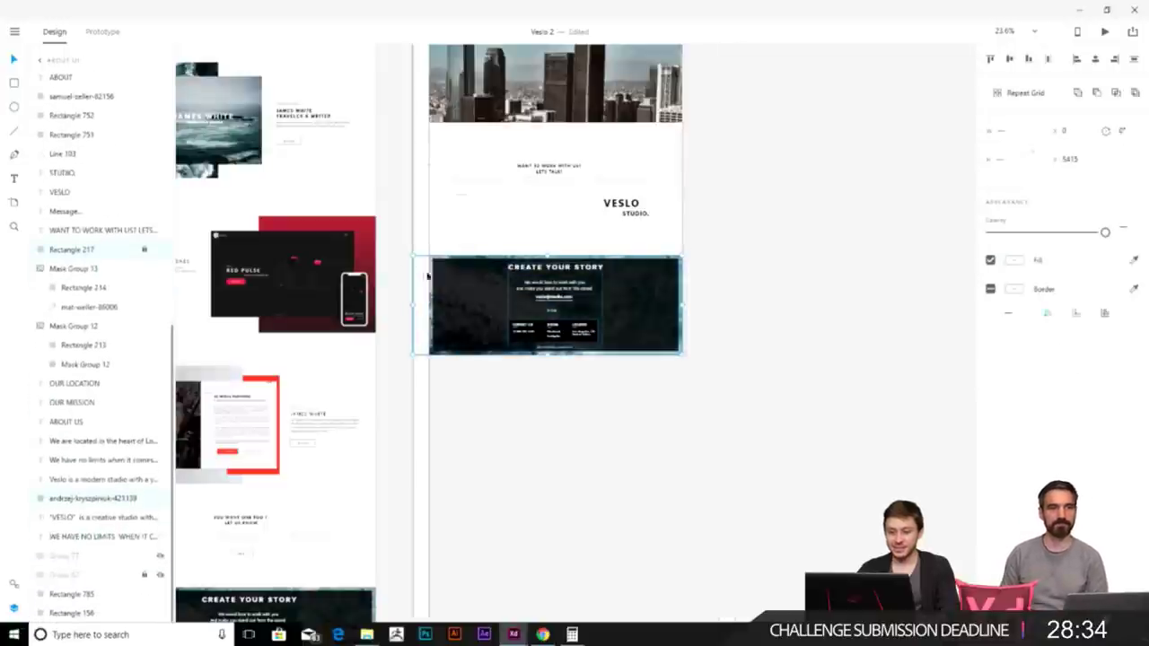
scroll(649, 359, "up", 5)
scroll(649, 359, "right", 3)
key("ctrl+v")
left_click_drag(660, 241, 660, 368)
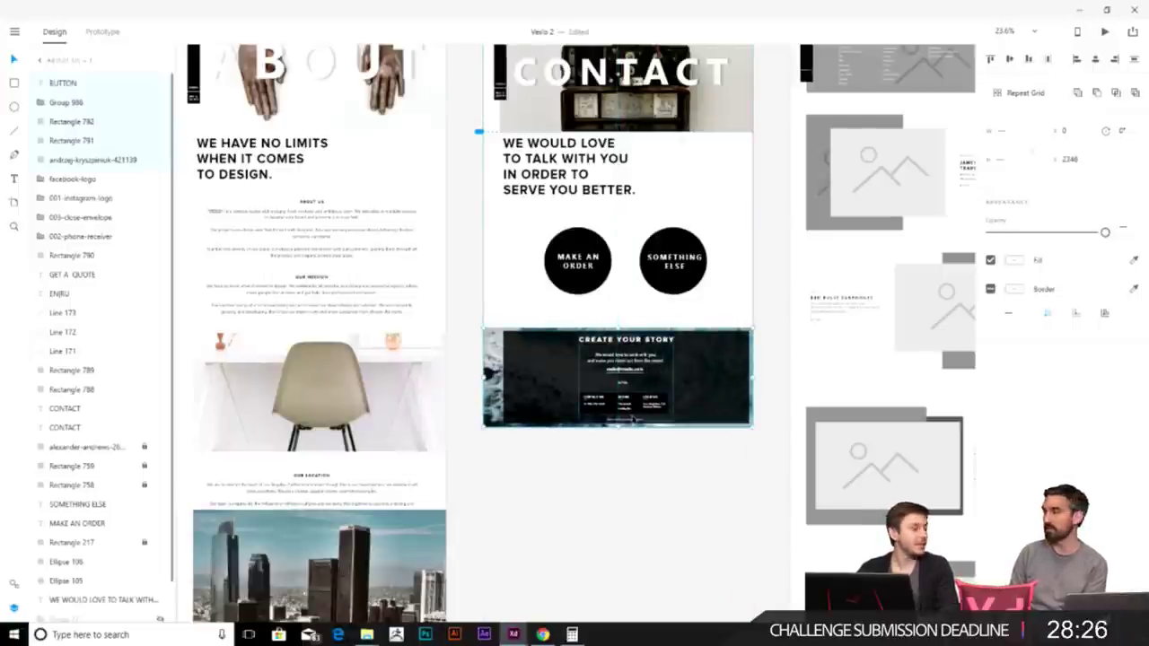
left_click(665, 464)
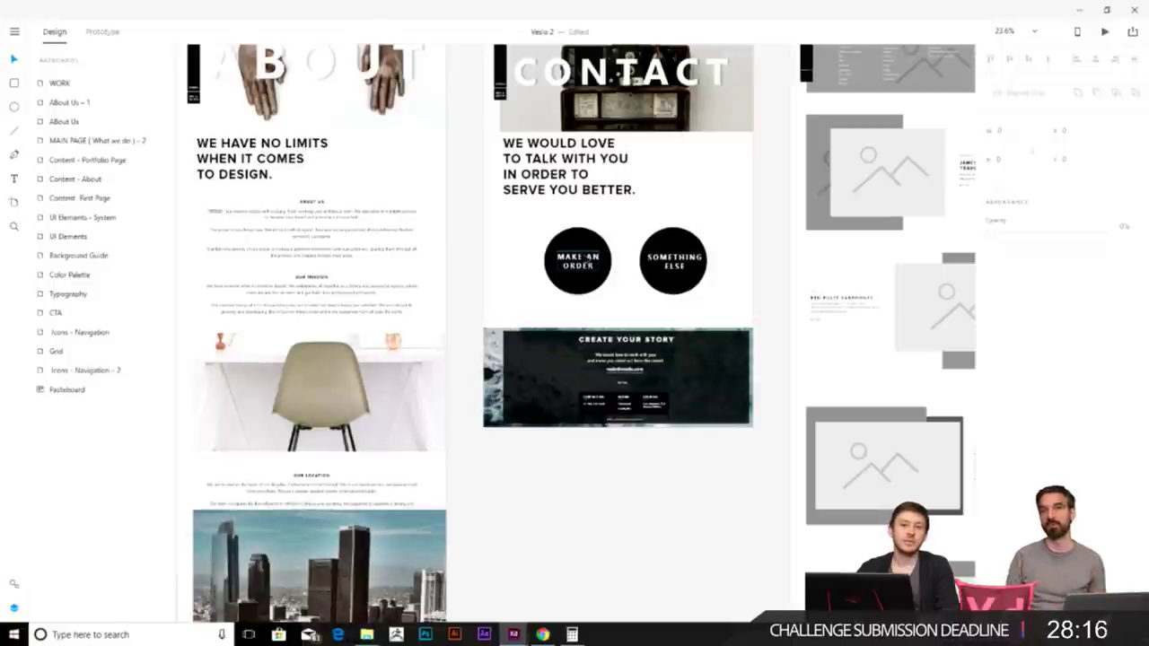
left_click_drag(744, 440, 650, 394)
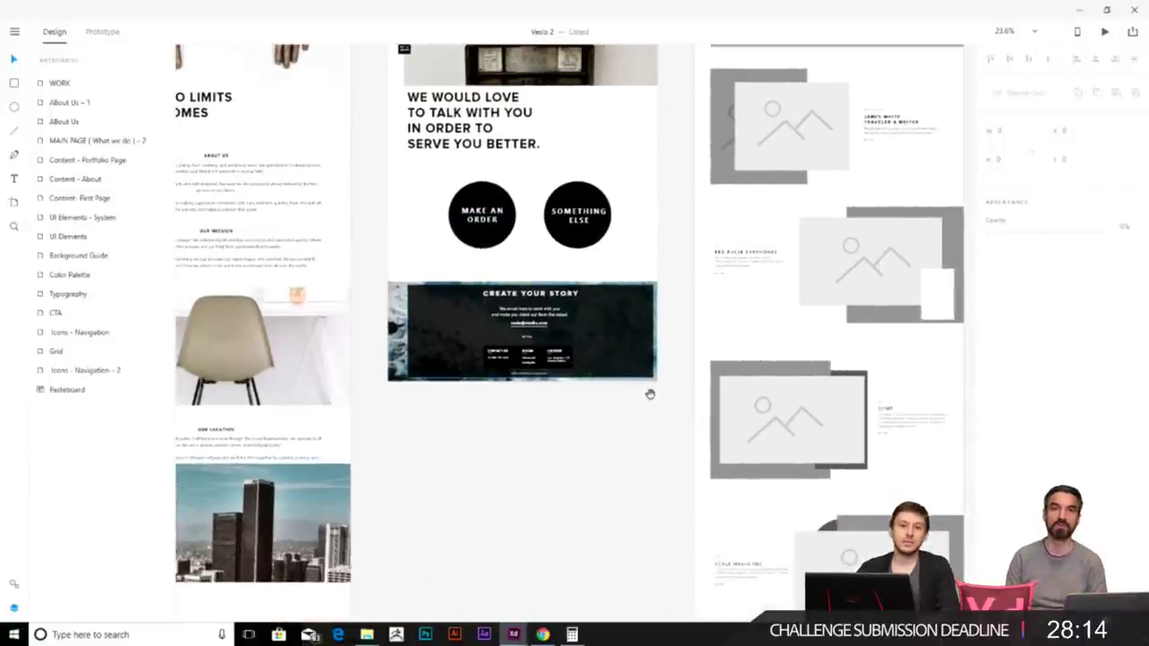
scroll(650, 394, "down", 1)
scroll(672, 398, "down", 2)
scroll(554, 315, "down", 2, "ctrl")
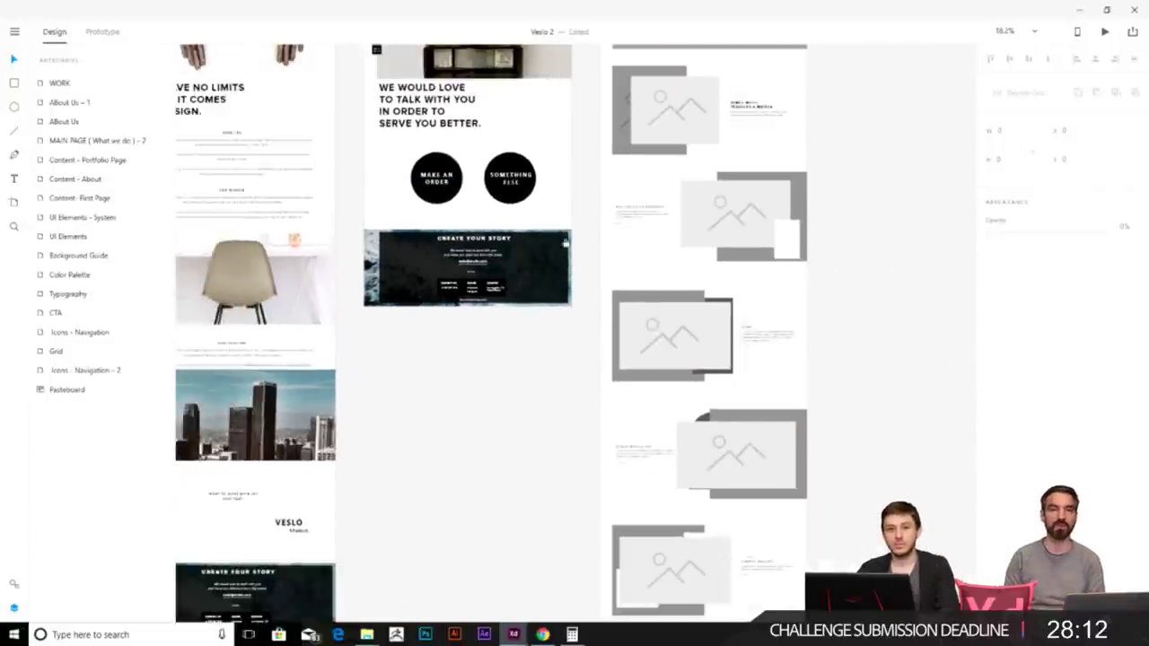
scroll(555, 282, "up", 1)
scroll(482, 290, "up", 3, "ctrl")
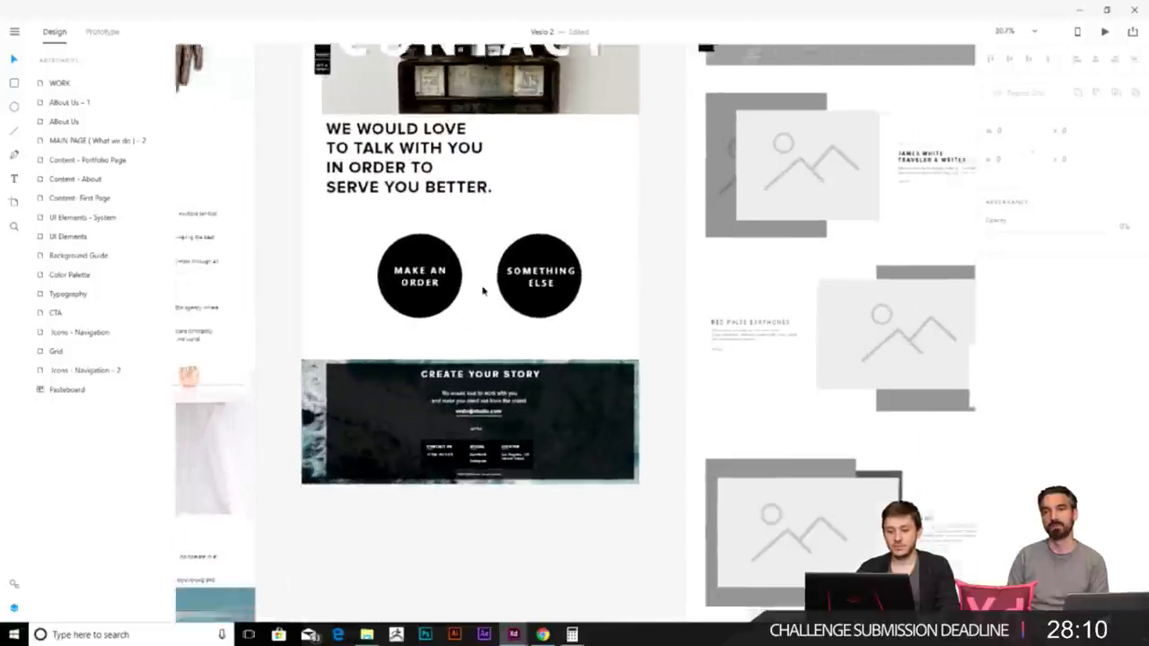
scroll(700, 260, "down", 3, "ctrl")
scroll(700, 260, "right", 2)
scroll(725, 329, "down", 4)
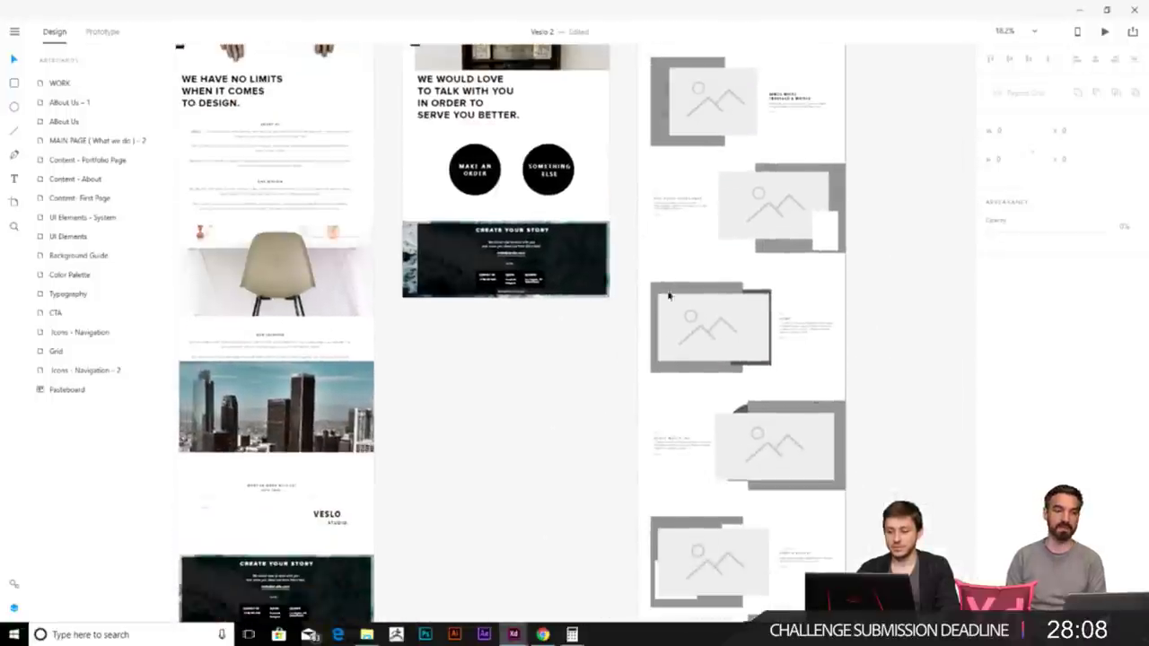
scroll(669, 295, "down", 3, "ctrl")
scroll(538, 359, "up", 1, "ctrl")
scroll(591, 334, "left", 3)
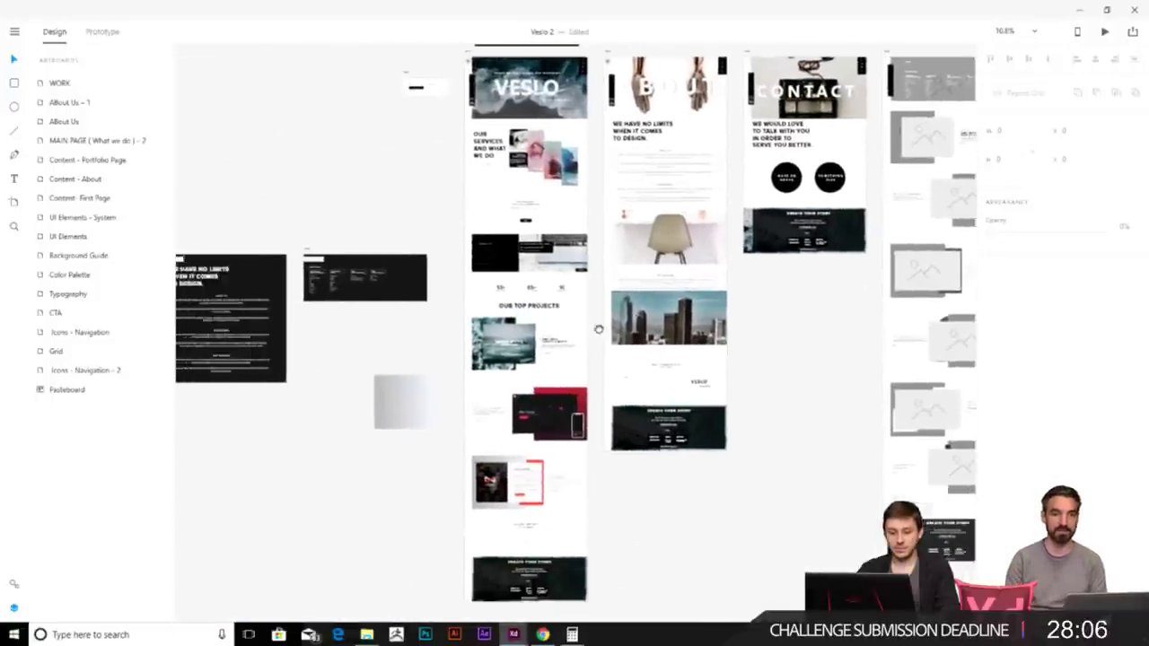
scroll(591, 333, "up", 3)
scroll(591, 333, "right", 5)
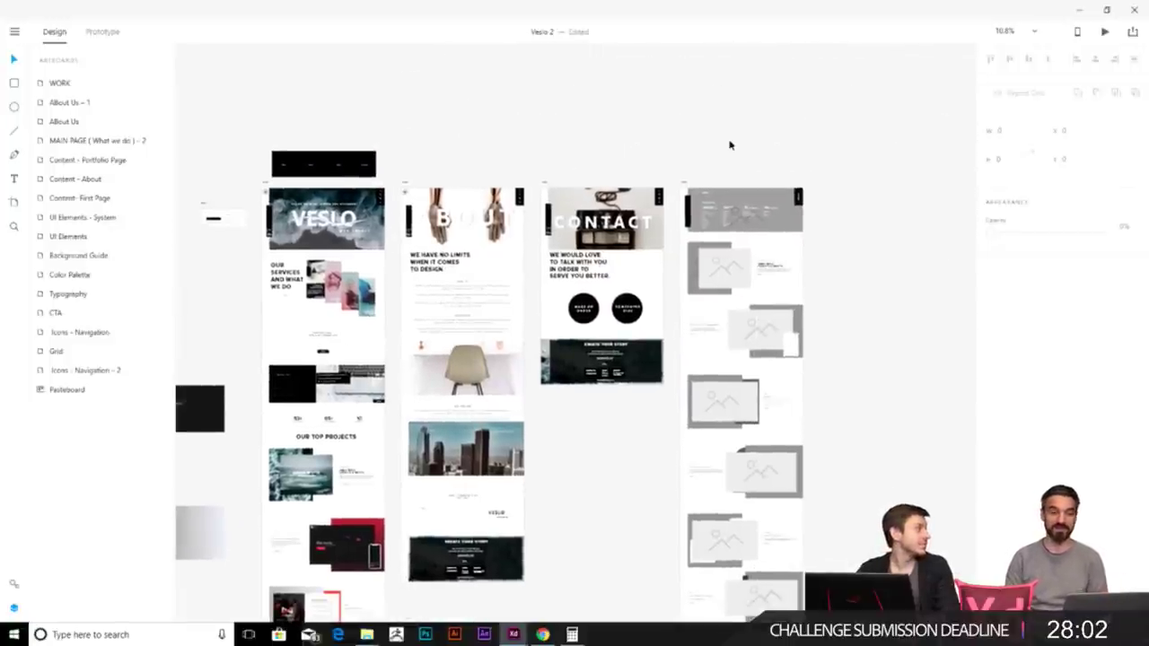
scroll(816, 179, "up", 3, "ctrl")
- Delete the image placeholder from the WORK page's grey header
left_click(661, 281)
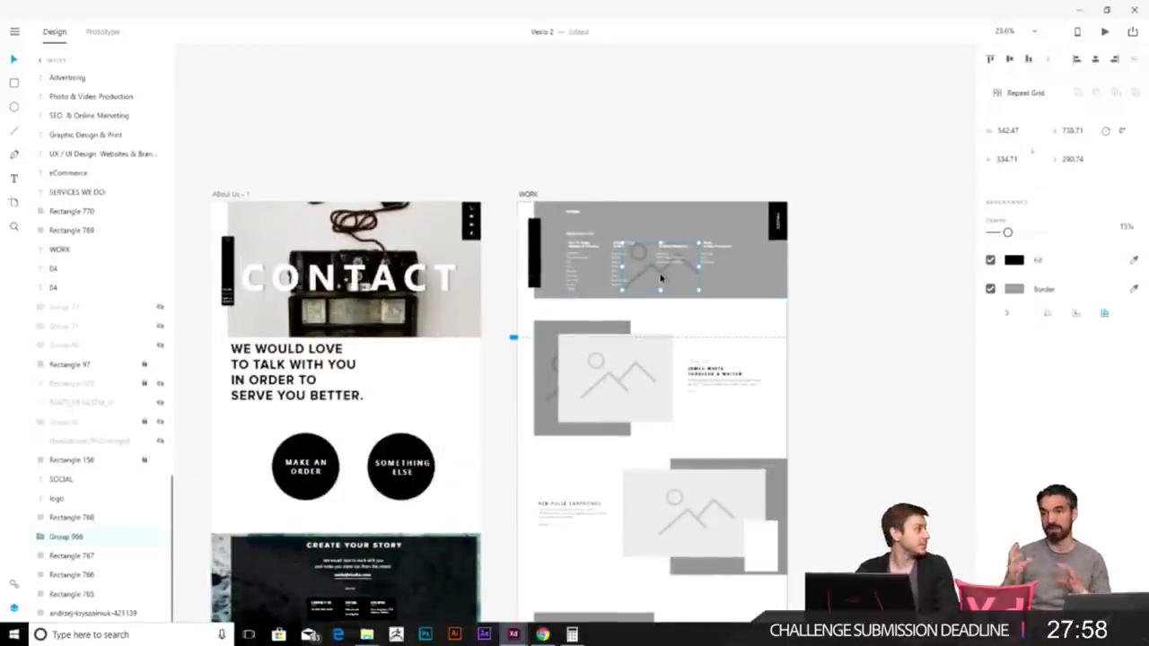
key("Delete")
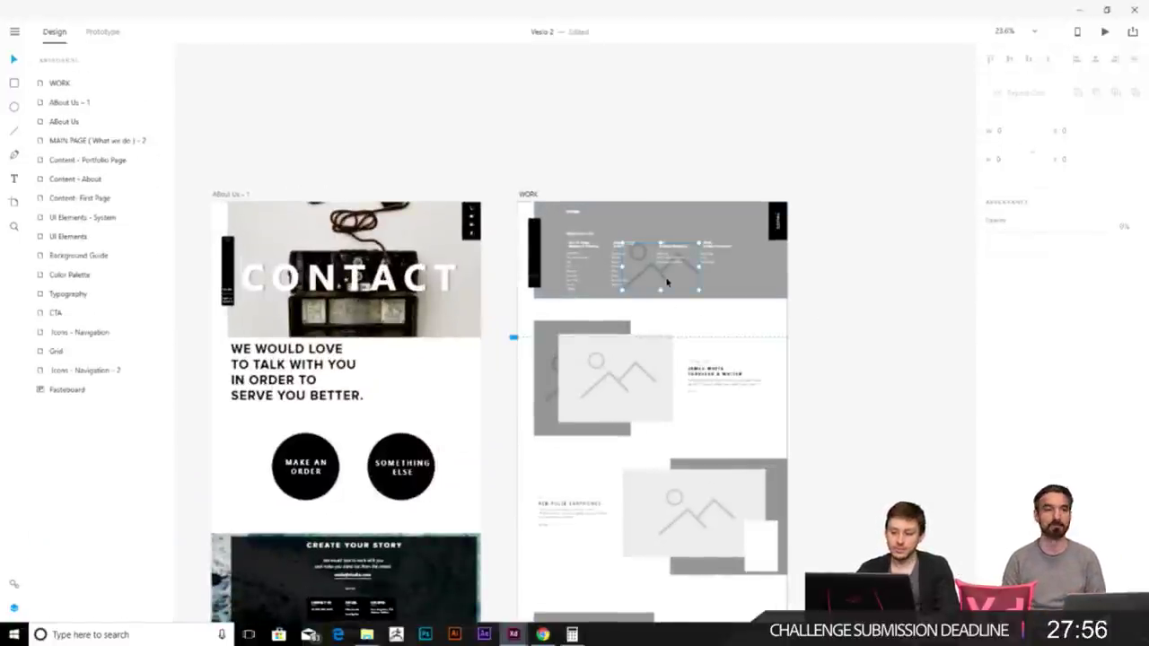
scroll(666, 283, "up", 3, "ctrl")
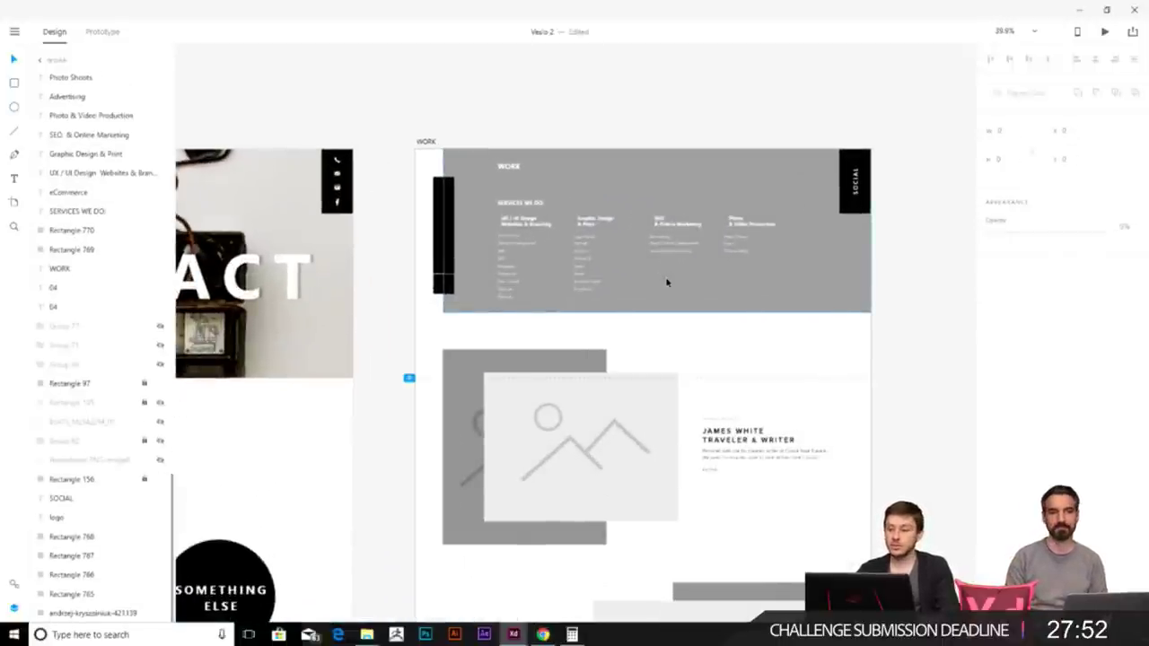
left_click(443, 285)
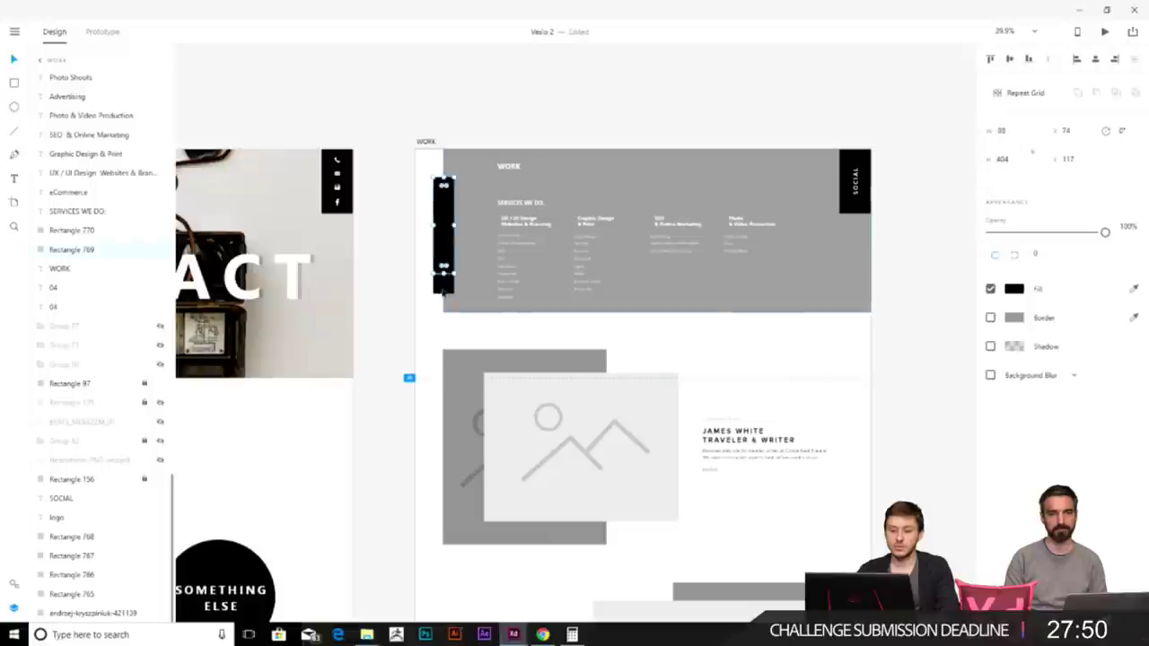
scroll(769, 246, "up", 1)
scroll(769, 246, "right", 1)
- Select the grey WORK header rectangle and bring up the project Images folder
left_click(806, 291)
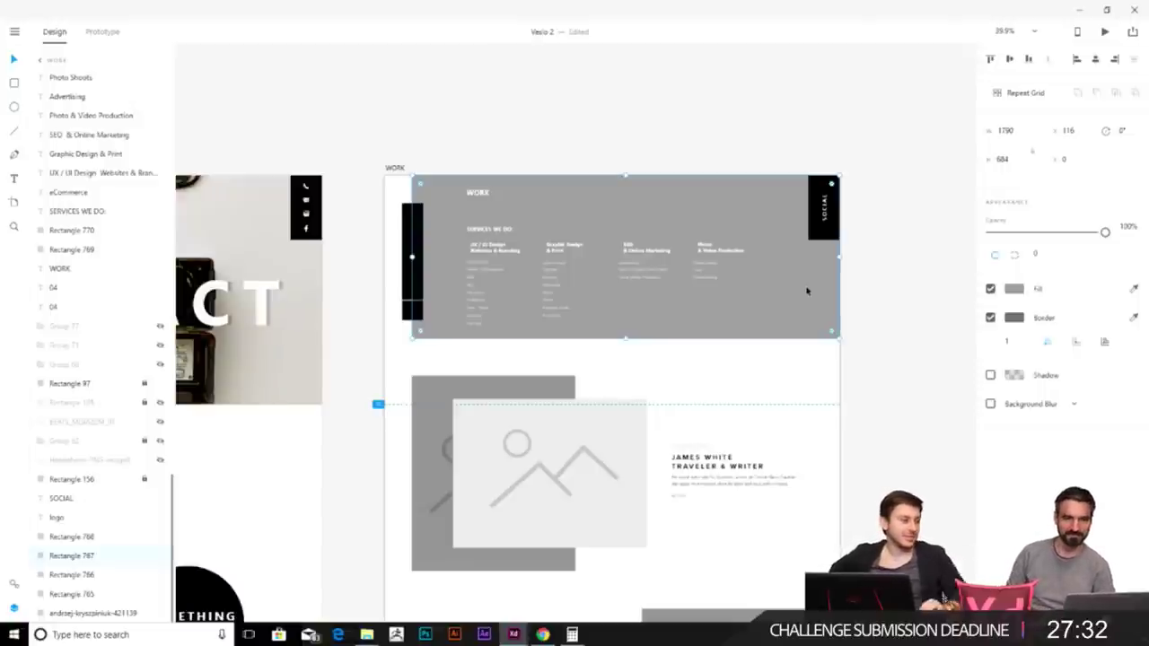
left_click(890, 331)
left_click(800, 313)
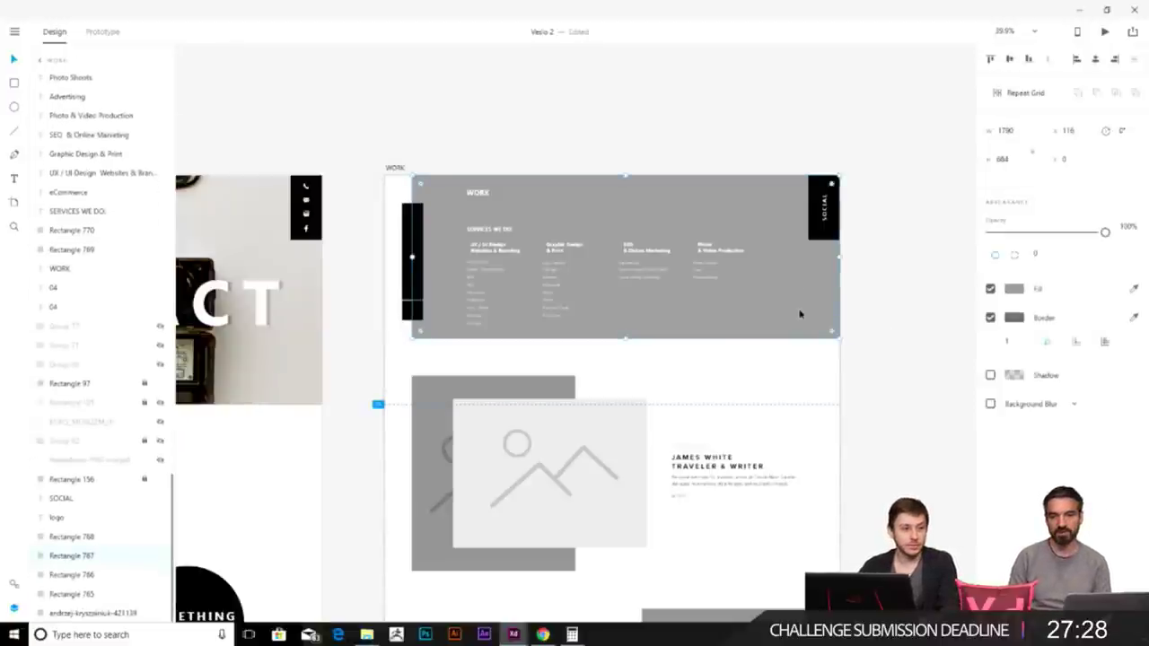
left_click(879, 341)
left_click(790, 315)
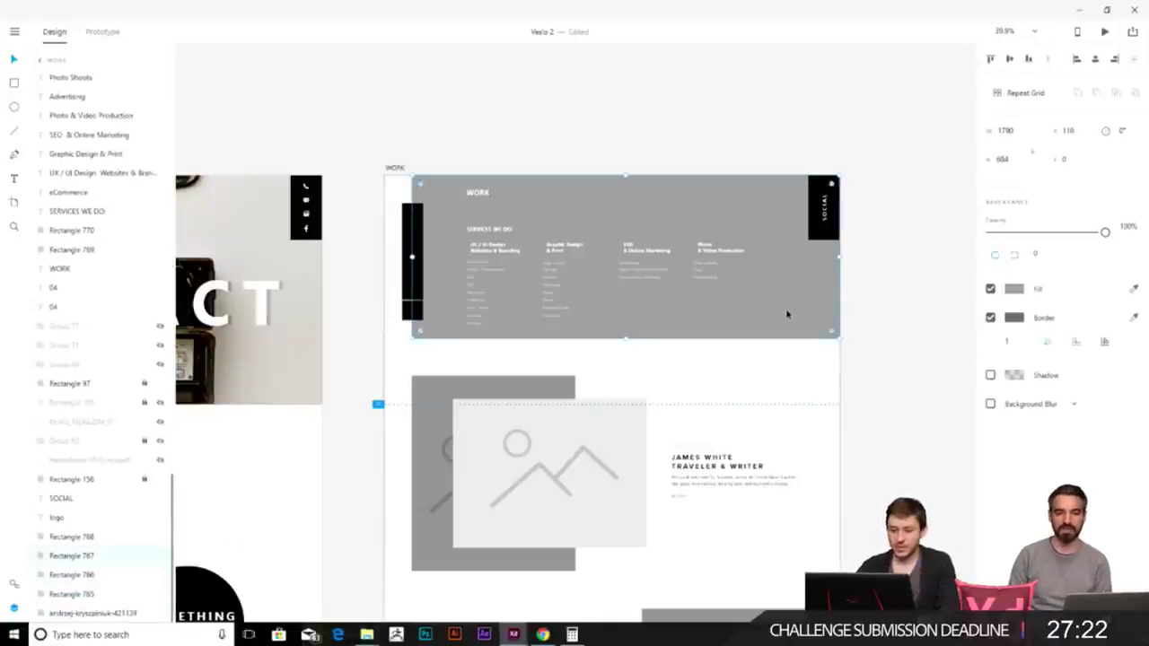
scroll(789, 318, "down", 4)
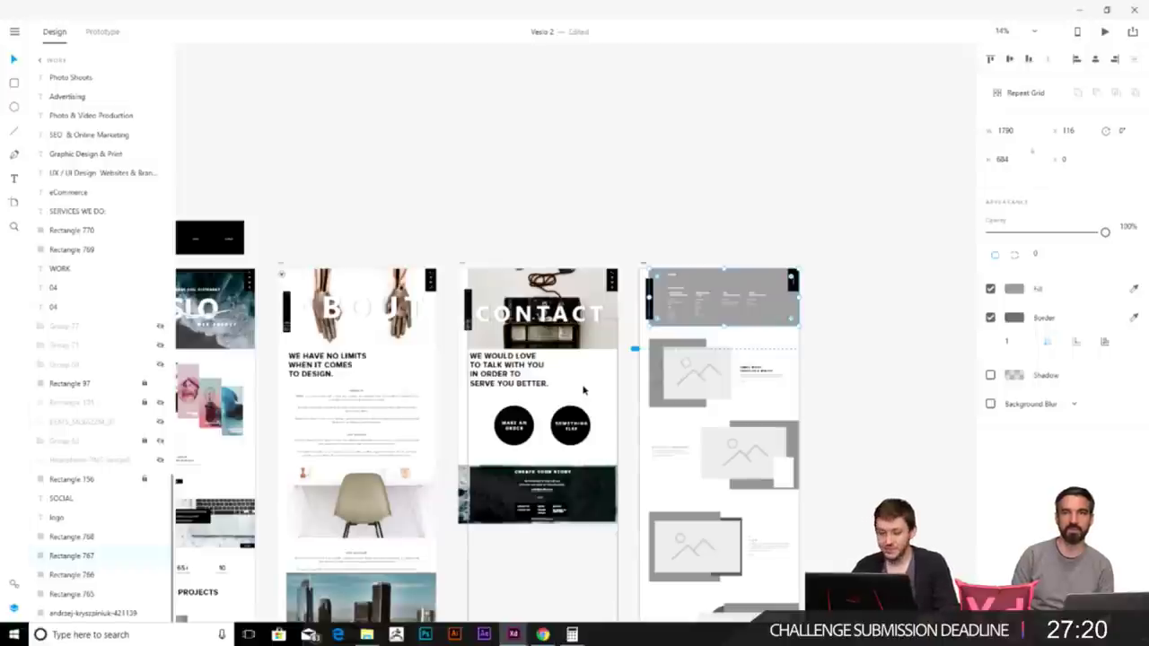
left_click(366, 634)
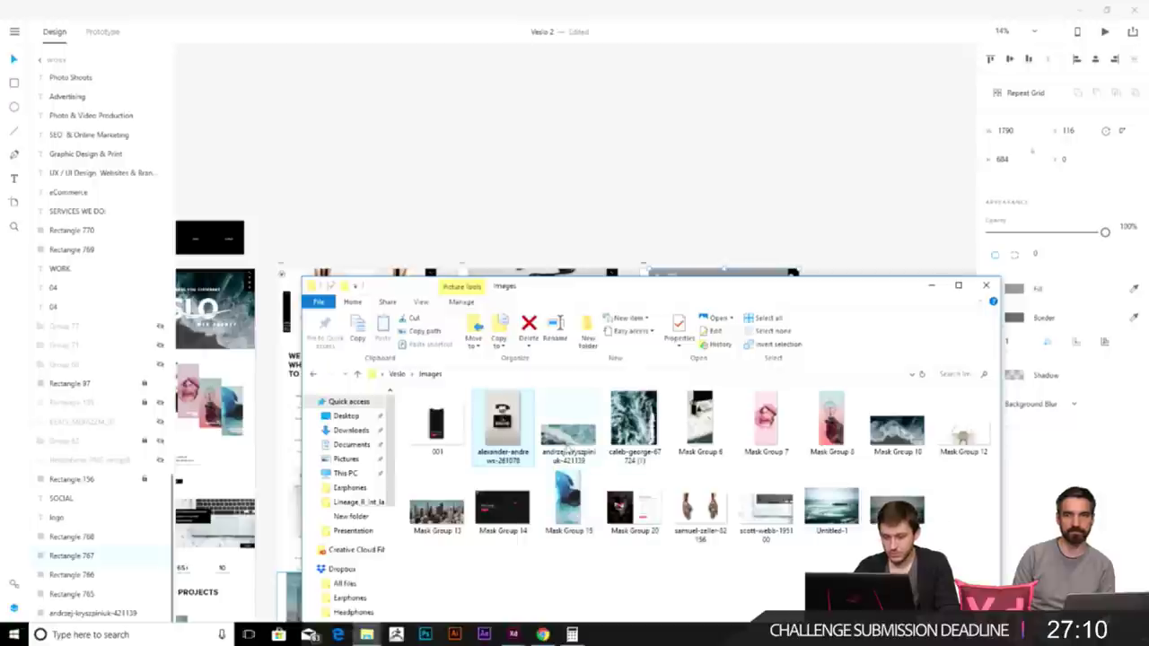
- Drag the ocean wave photo from the Images folder into the WORK header placeholder
left_click_drag(805, 294, 850, 373)
left_click_drag(610, 525, 773, 304)
scroll(813, 305, "up", 5)
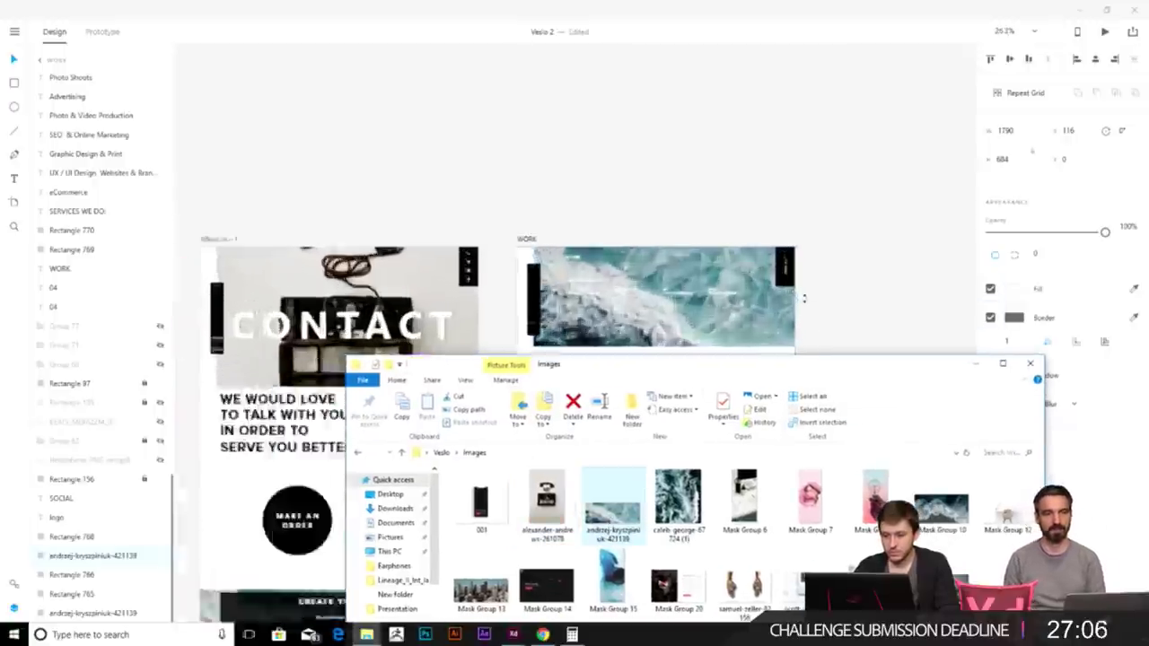
left_click(752, 325)
left_click(361, 191)
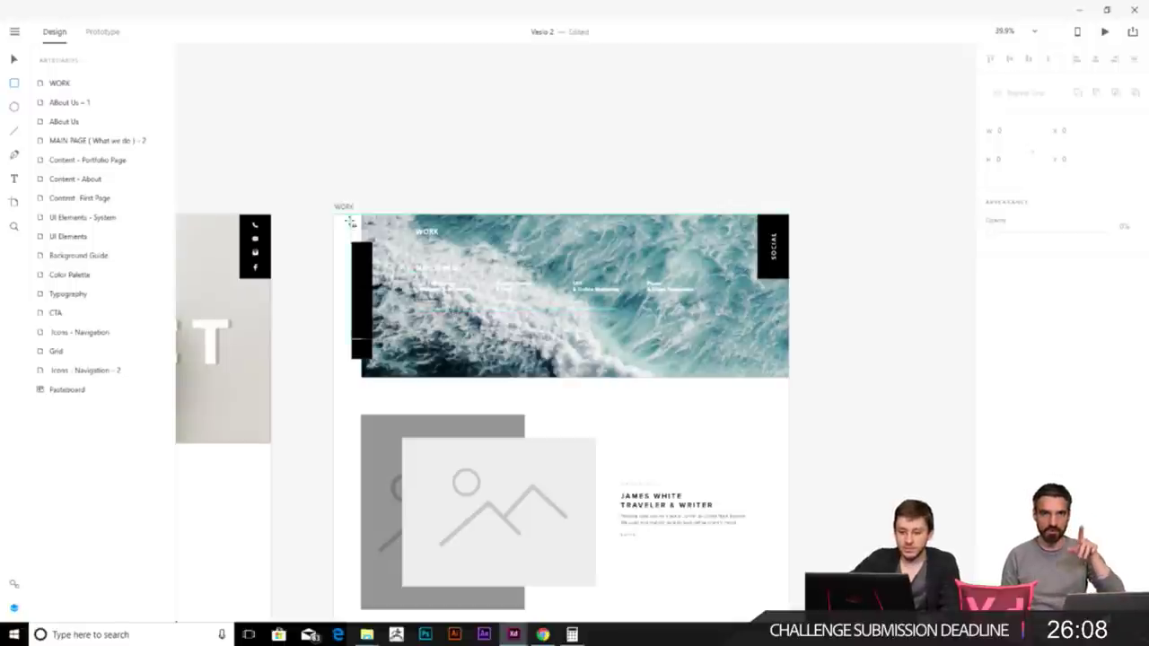
- Cover the ocean header image with a black rectangle at 85% opacity
mouse_move(362, 215)
left_mouse_down()
mouse_move(461, 333)
mouse_move(787, 377)
left_mouse_up()
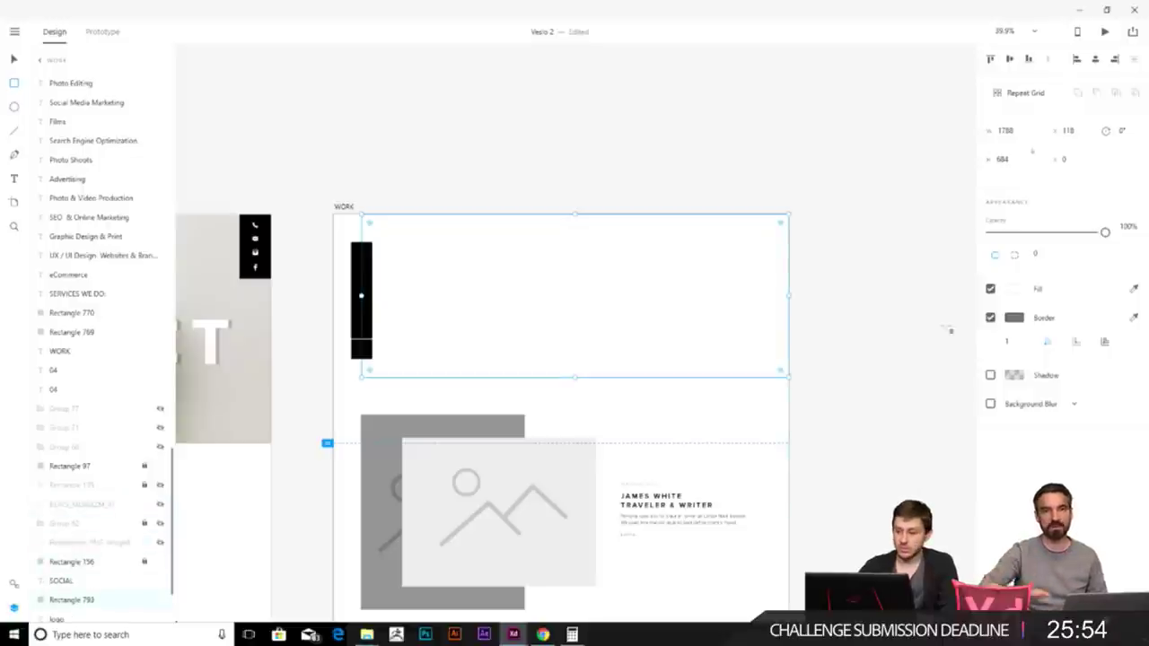
left_click(1014, 288)
mouse_move(1104, 233)
left_mouse_down()
mouse_move(1066, 233)
mouse_move(1087, 233)
left_mouse_up()
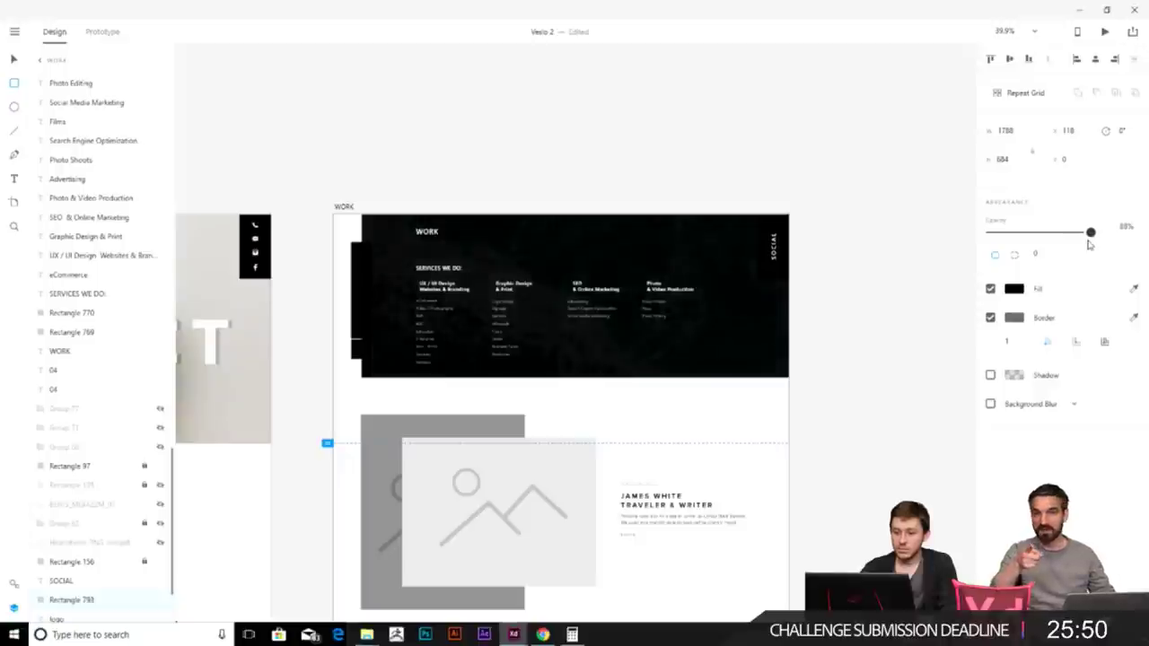
left_click(821, 296)
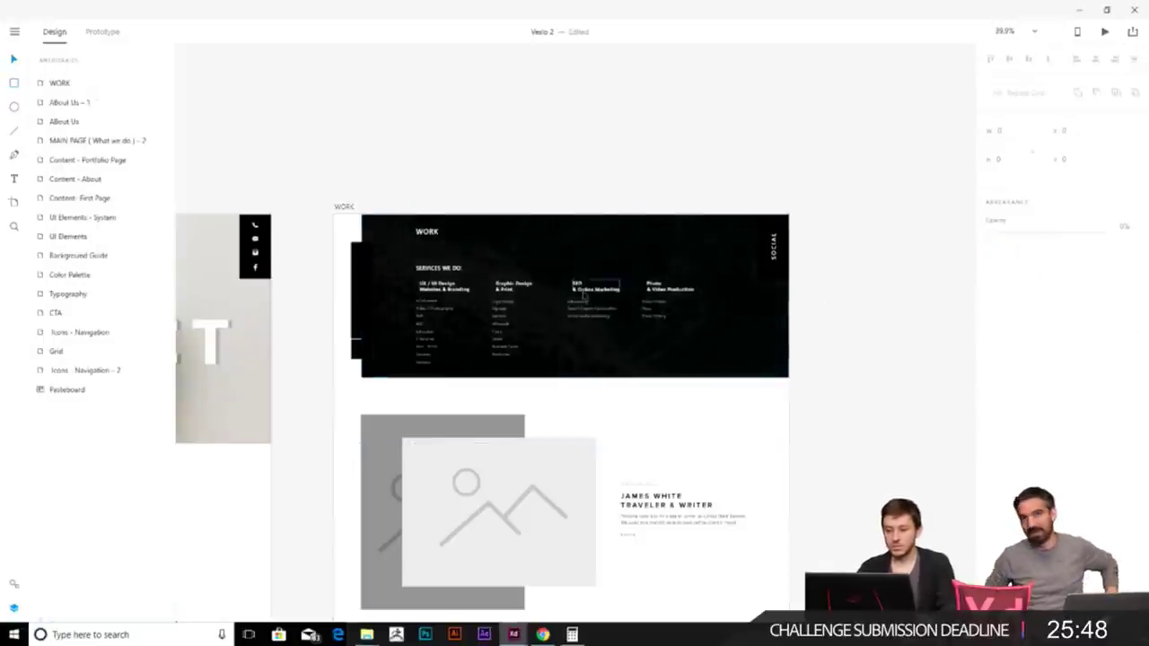
scroll(583, 297, "up", 2)
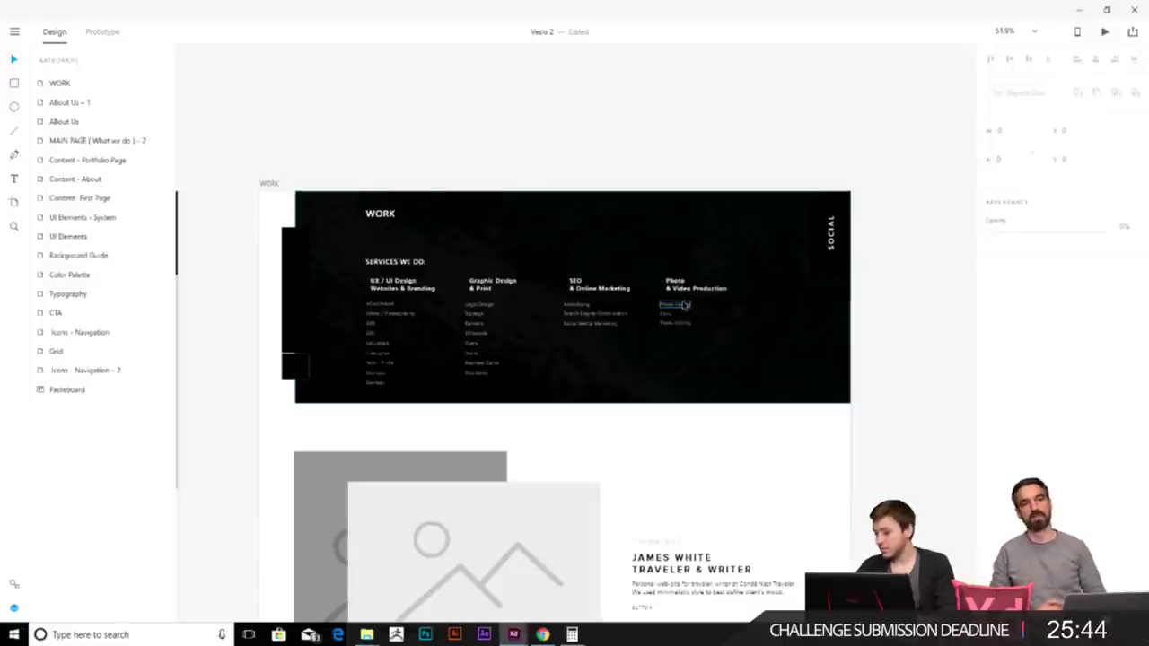
- Delete the vertical SOCIAL label and keep the overlay in front of the ocean image
left_click(831, 234)
key("Delete")
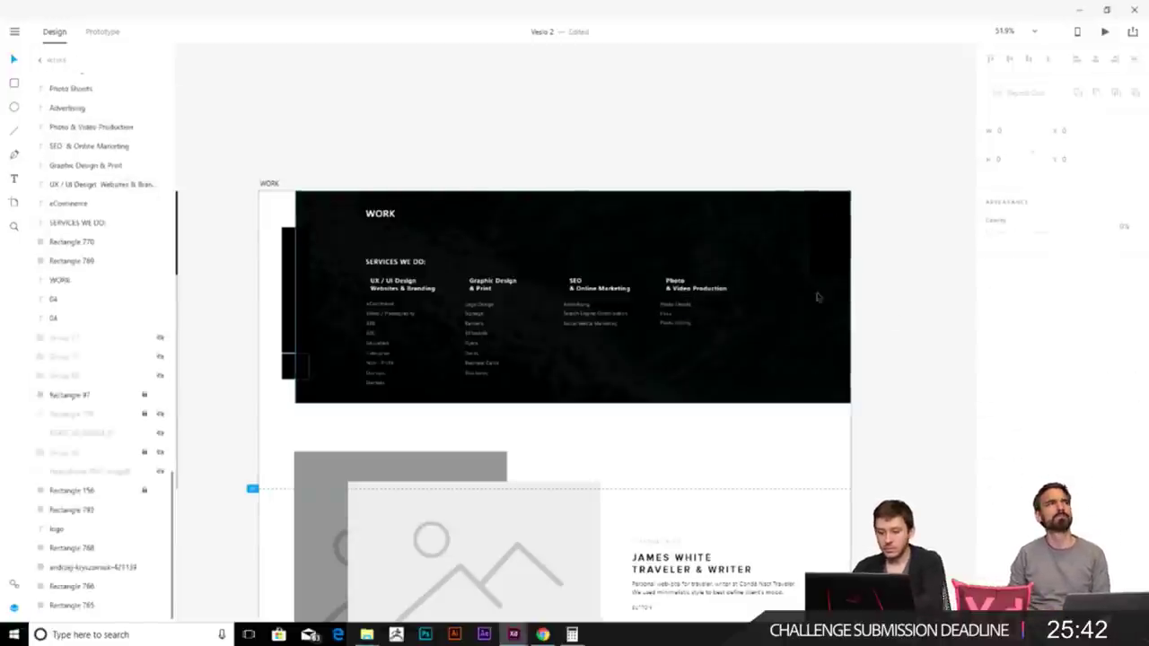
left_click(820, 275)
key("ctrl+bracketleft")
key("ctrl+bracketleft")
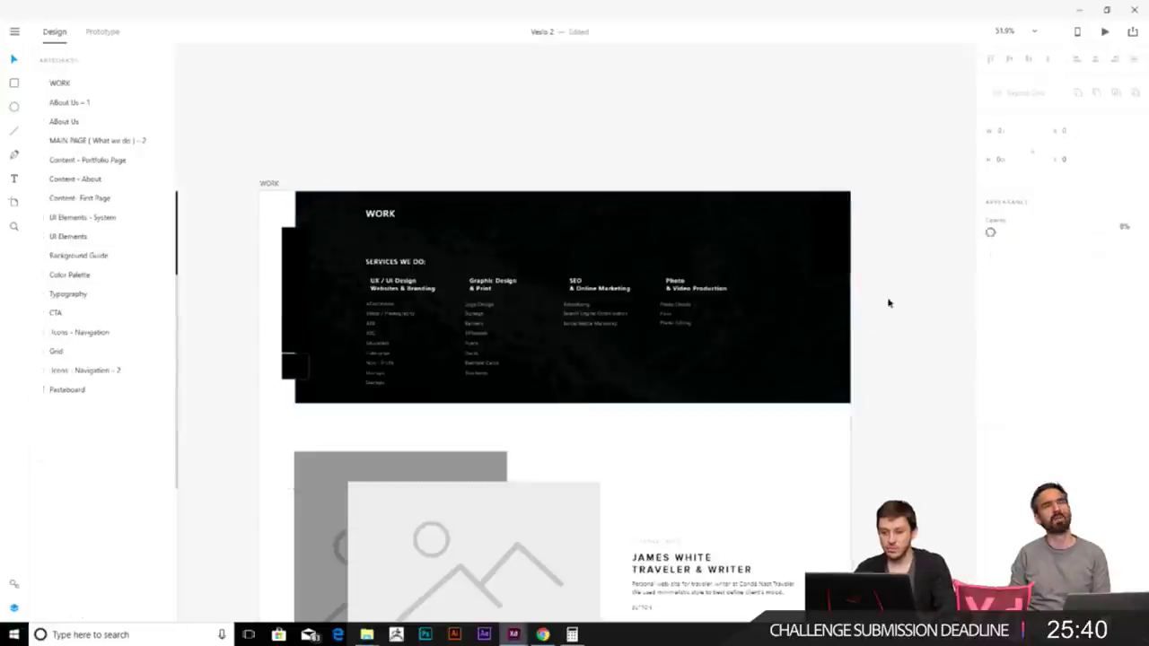
key("ctrl+bracketleft")
key("ctrl+bracketright")
key("Escape")
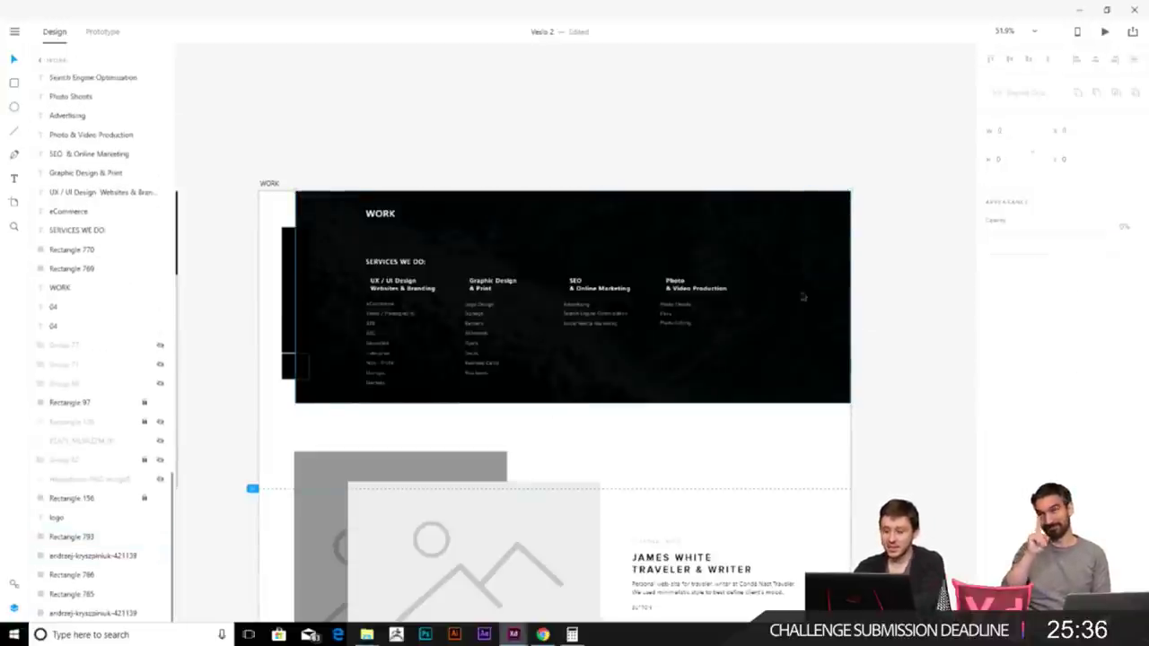
scroll(441, 329, "down", 6)
scroll(440, 329, "up", 6)
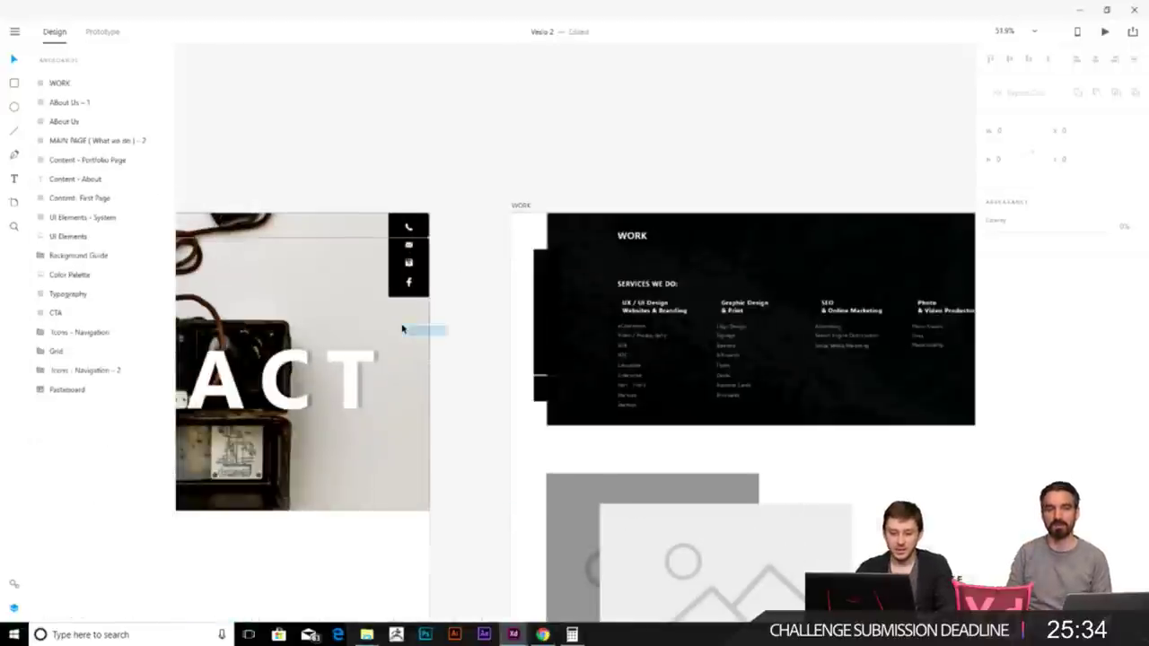
- Select the CONTACT page's contact icons and recheck the header overlay's opacity
left_click(711, 291)
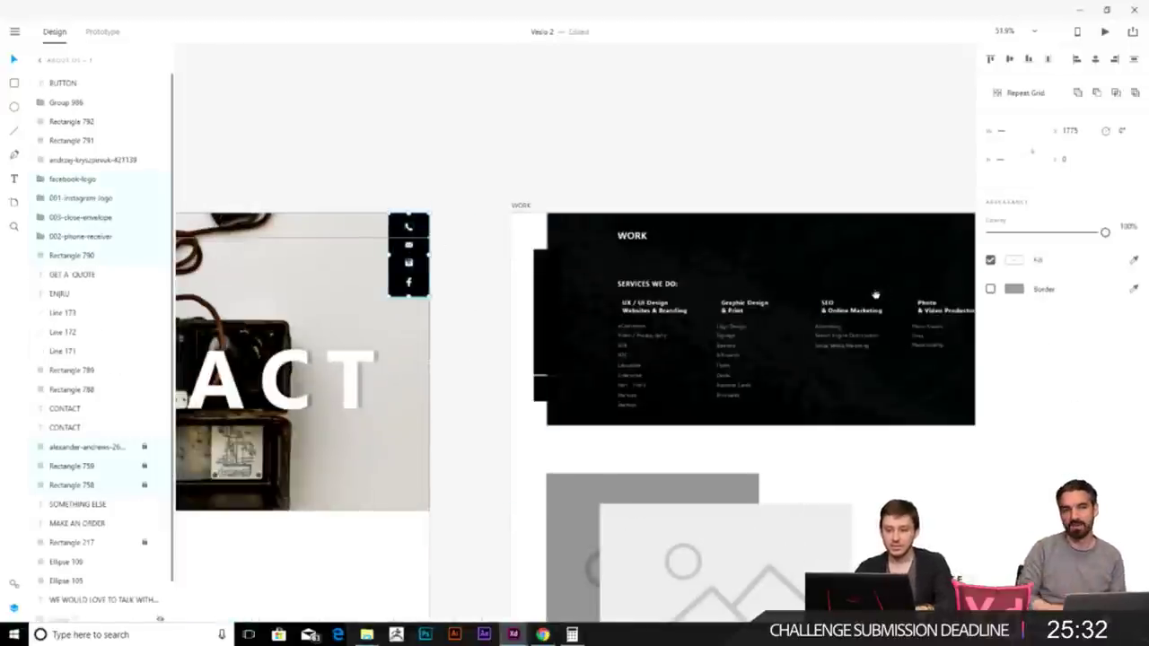
scroll(712, 290, "right", 5)
left_click(796, 277)
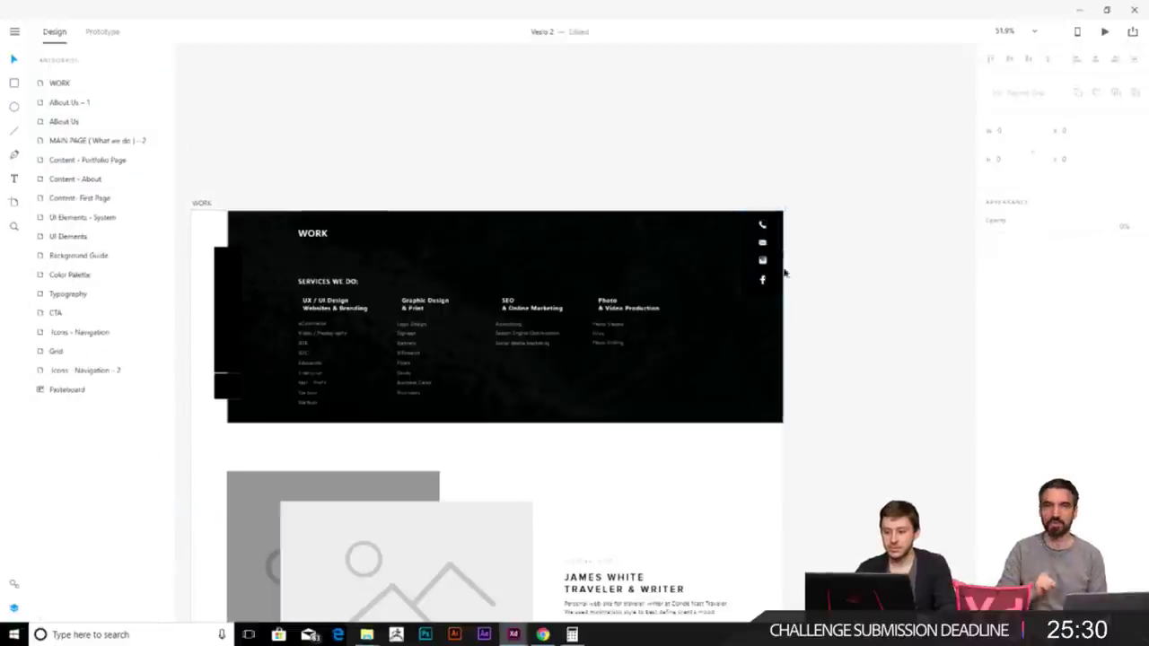
scroll(736, 329, "up", 3)
scroll(736, 338, "down", 2)
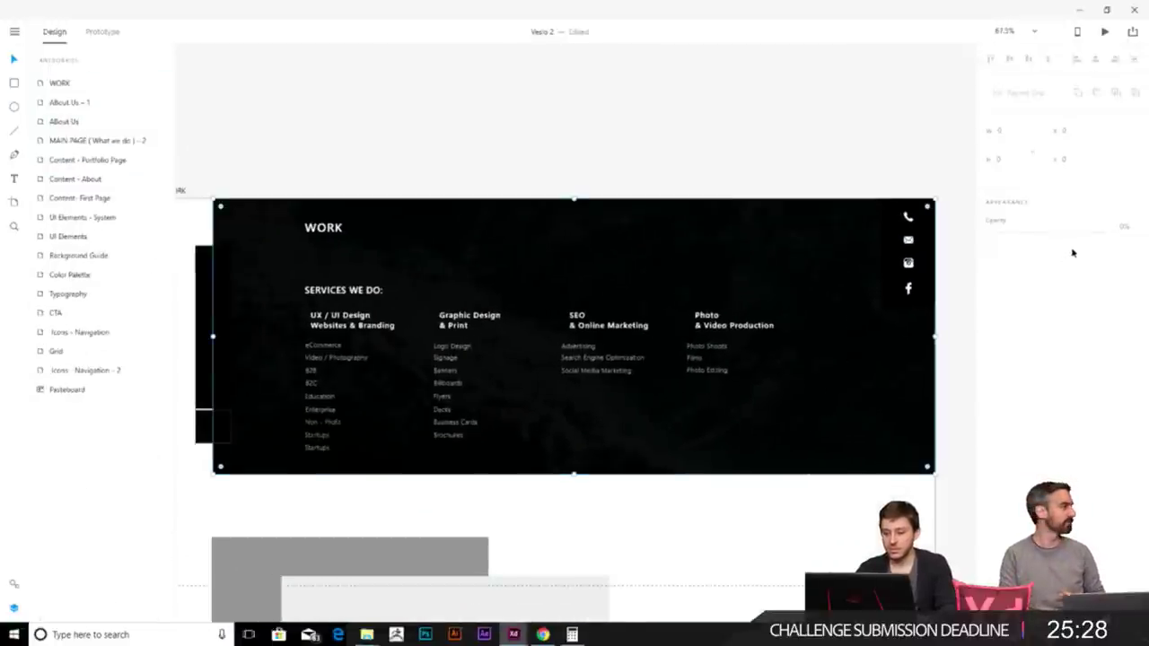
left_click_drag(1089, 232, 1090, 232)
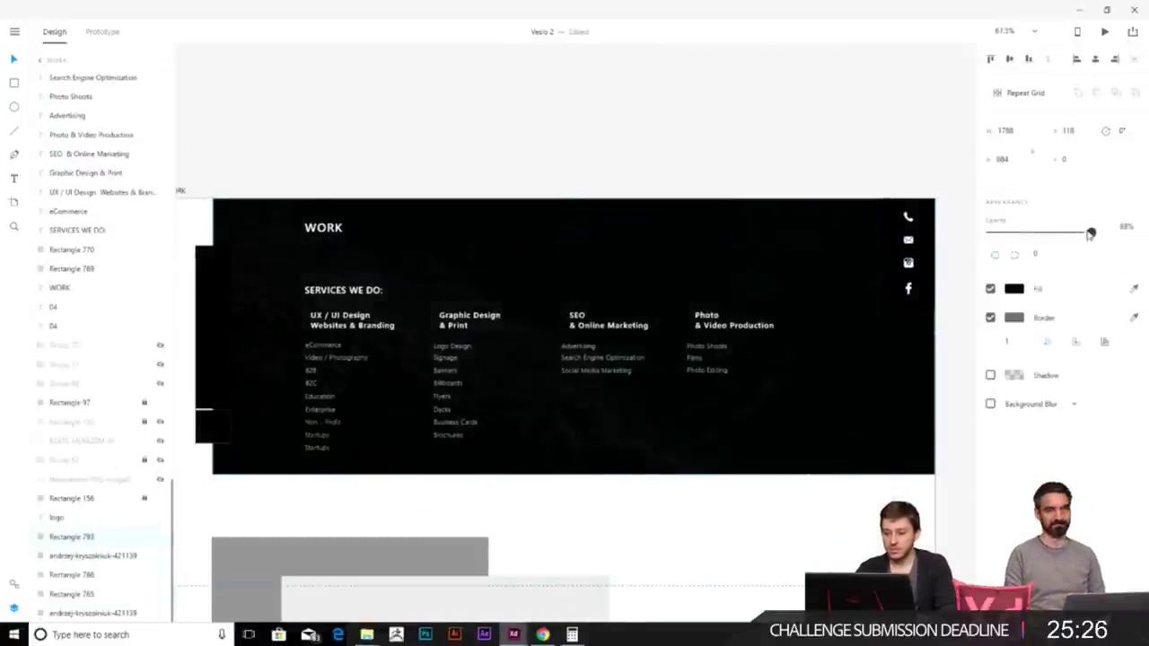
key("Escape")
- Move the CONTACT page's side navigation bar onto the WORK page's left edge
left_click_drag(341, 329, 437, 290)
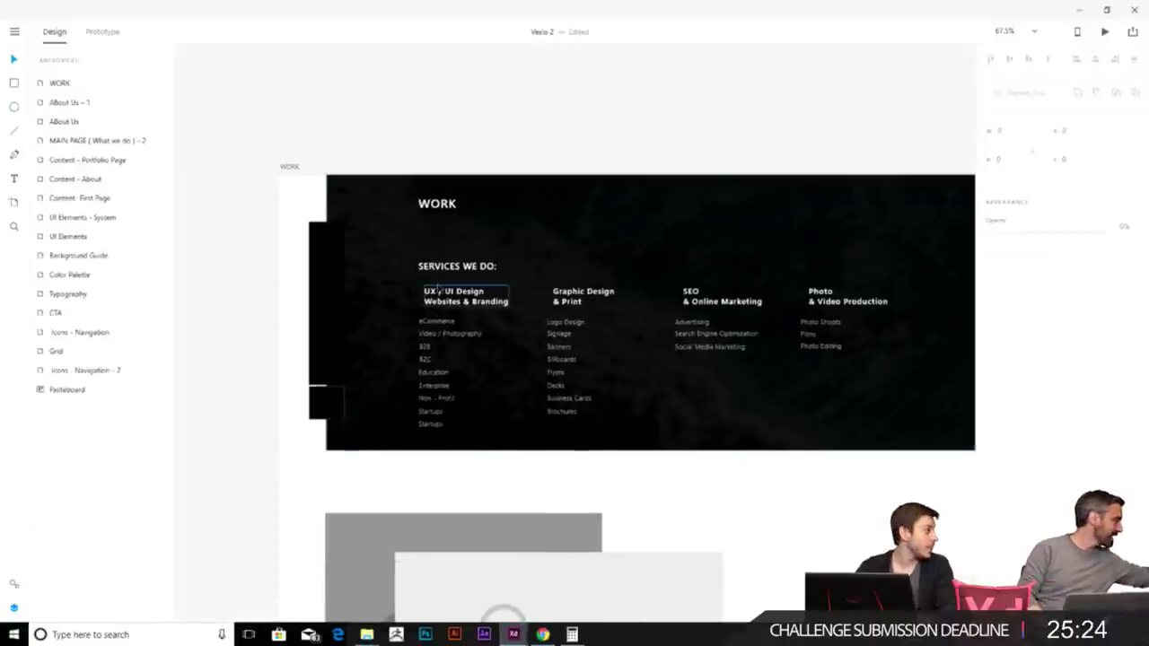
left_click(334, 354)
key("Escape")
scroll(355, 368, "down", 3)
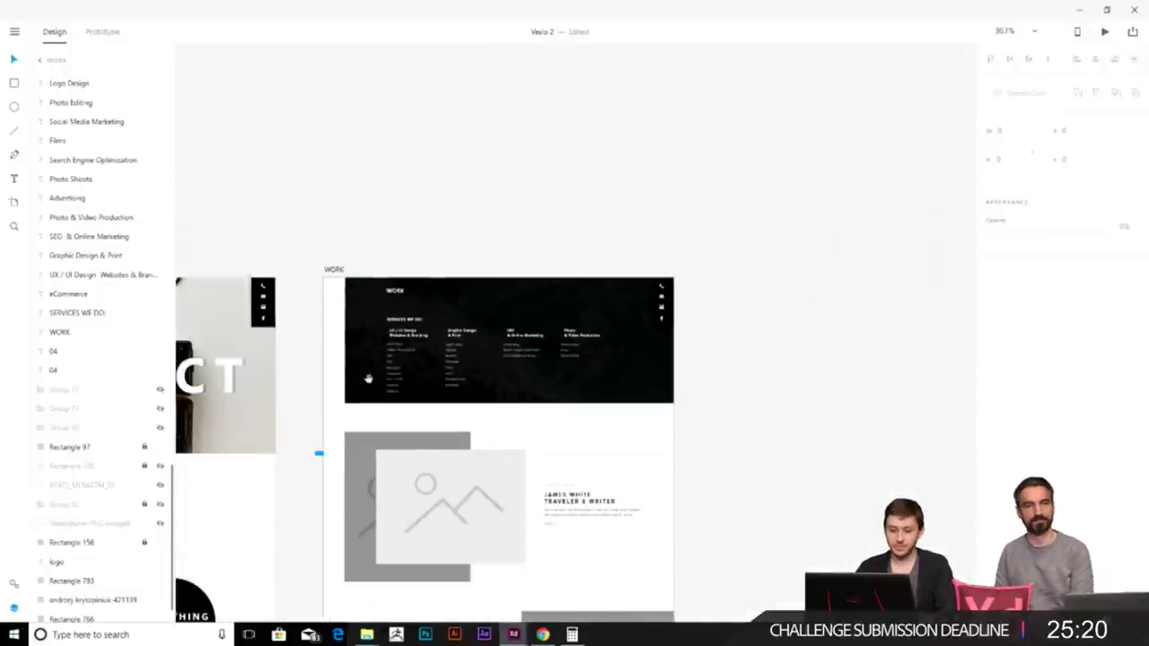
scroll(368, 379, "left", 3)
scroll(470, 326, "left", 3)
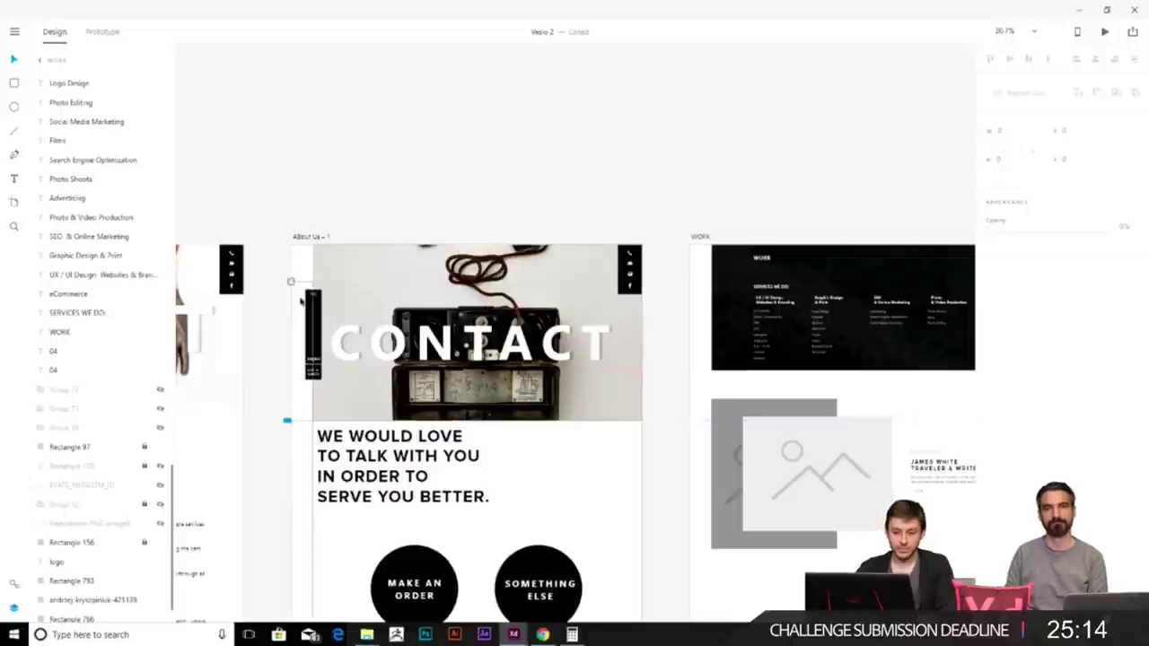
left_click_drag(295, 299, 325, 386)
left_click_drag(743, 326, 714, 306)
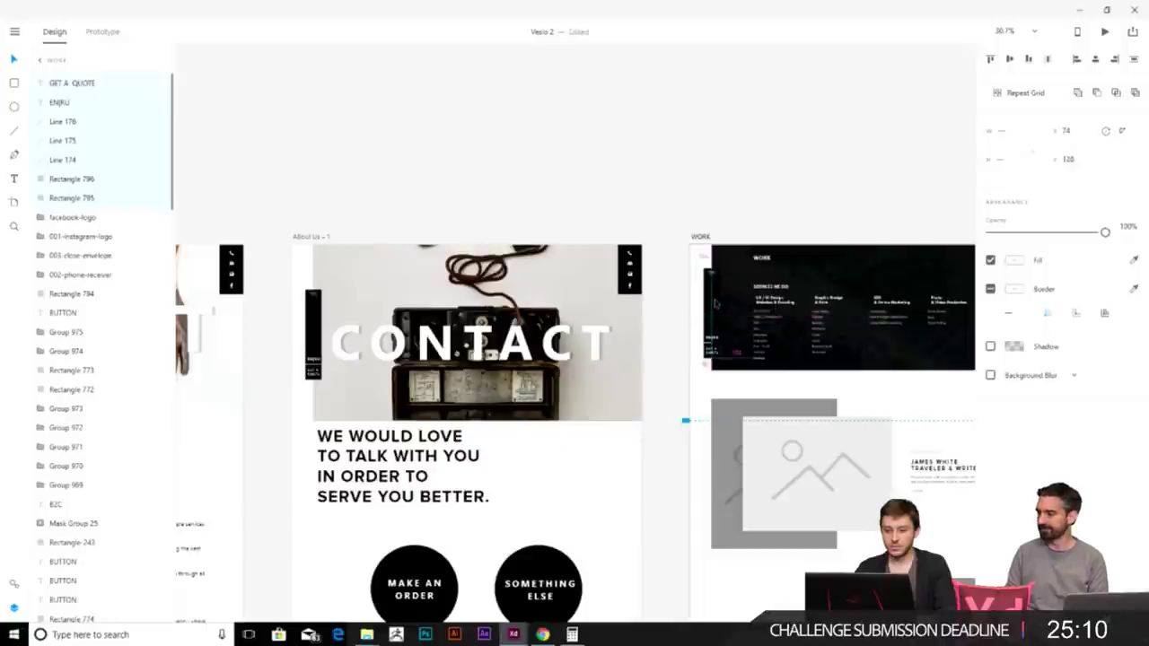
- Centre and zoom the view to fit the WORK page
left_click_drag(848, 290, 685, 276)
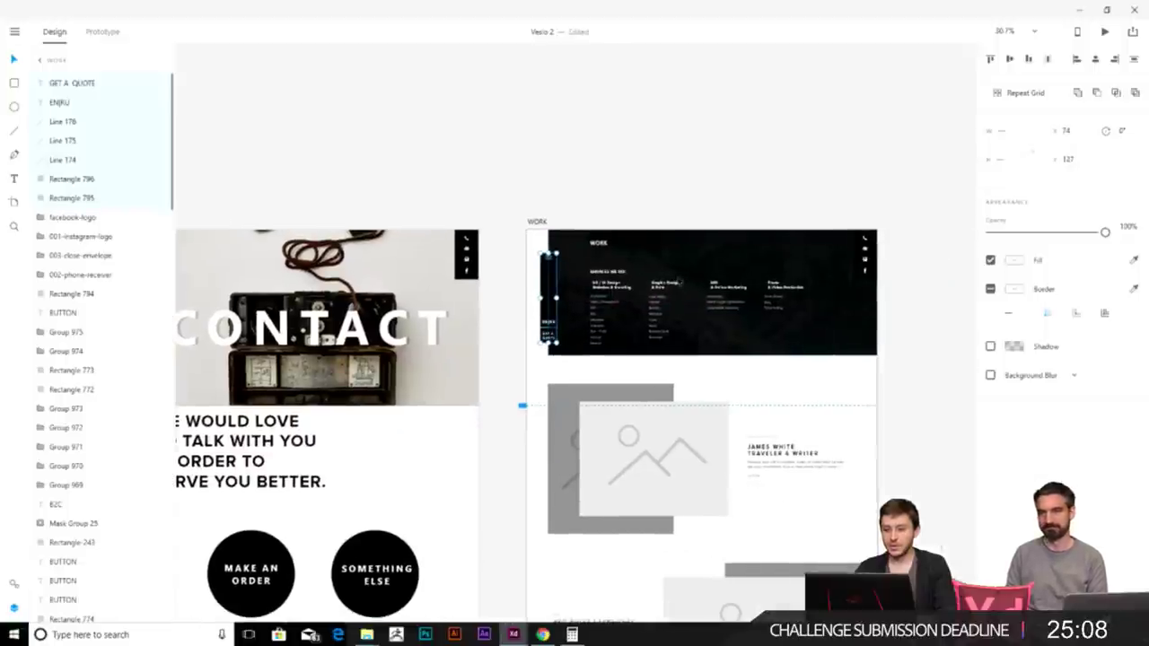
left_click(671, 198)
scroll(672, 198, "down", 10)
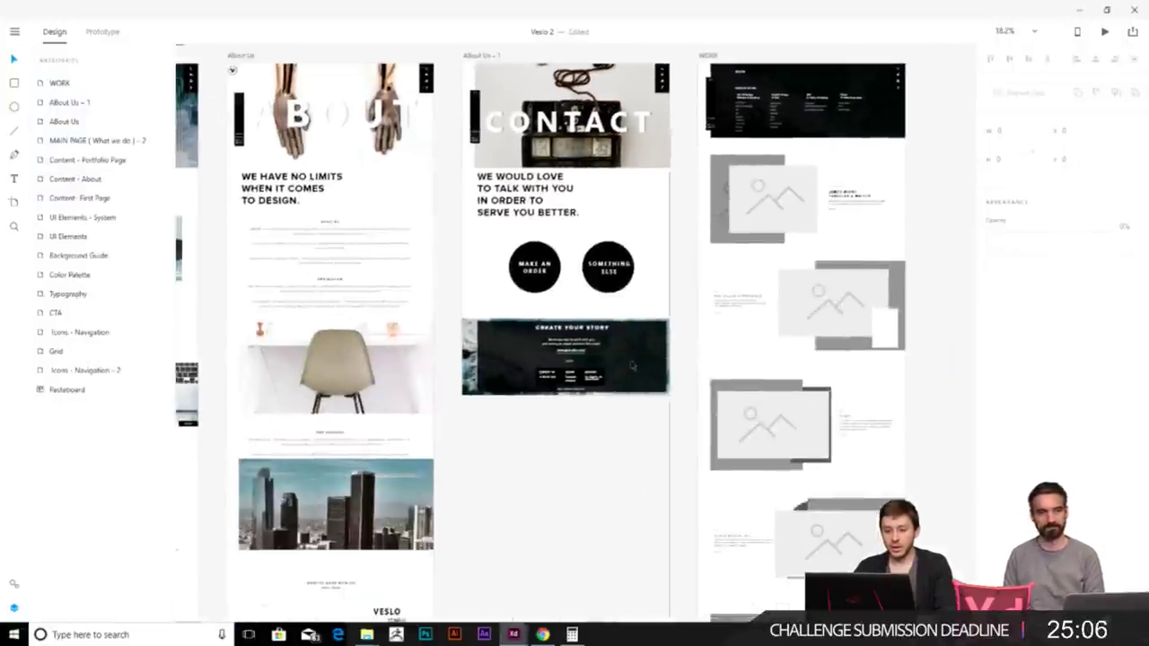
scroll(566, 281, "up", 8)
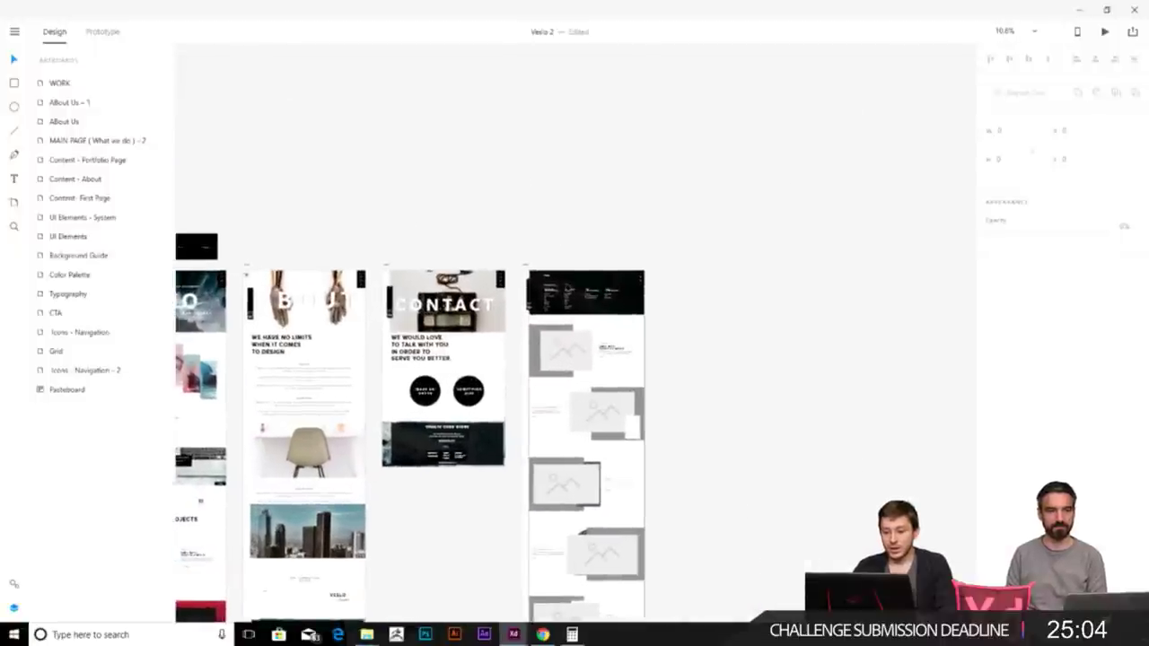
scroll(566, 281, "down", 5)
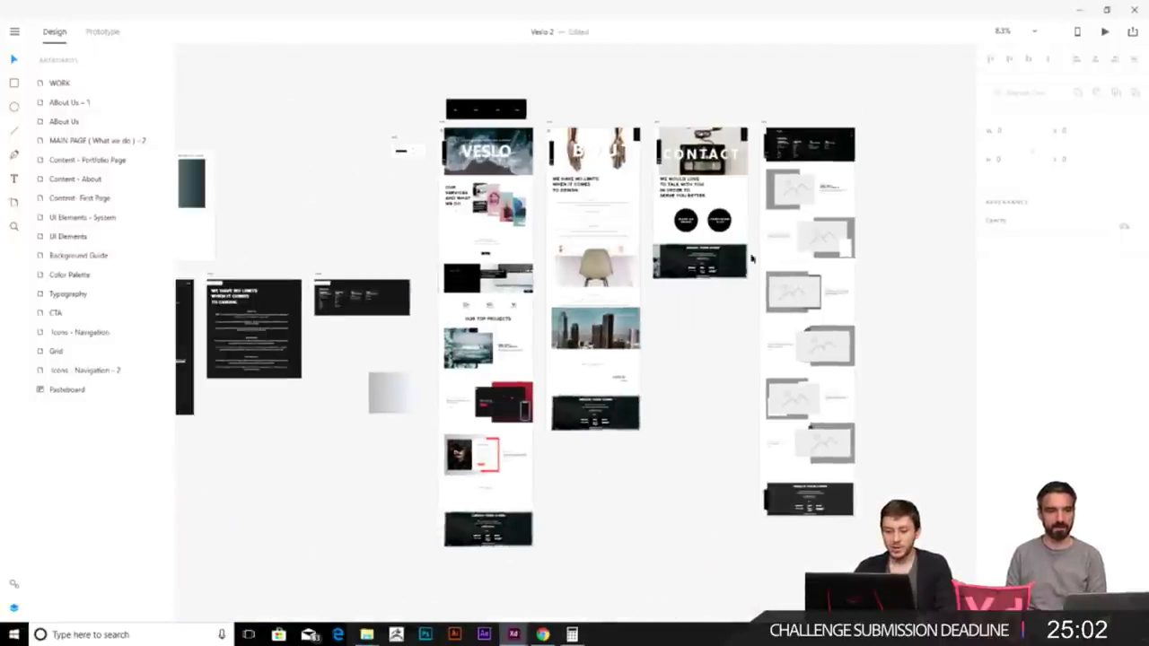
left_click(697, 340)
left_click(916, 251)
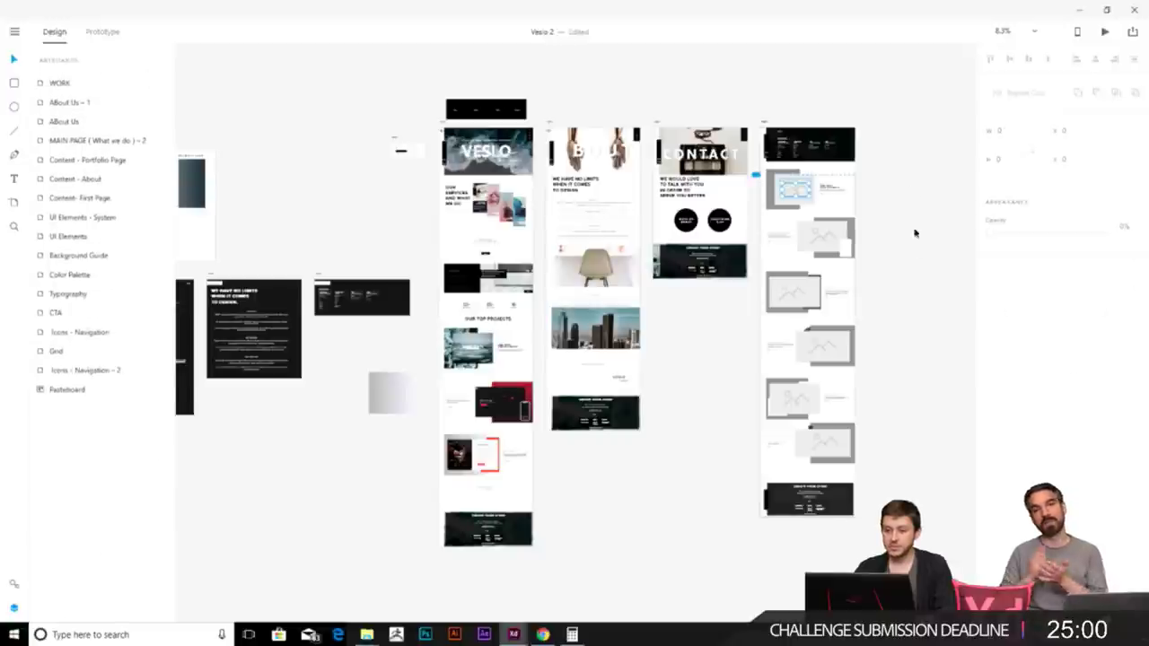
left_click(59, 82)
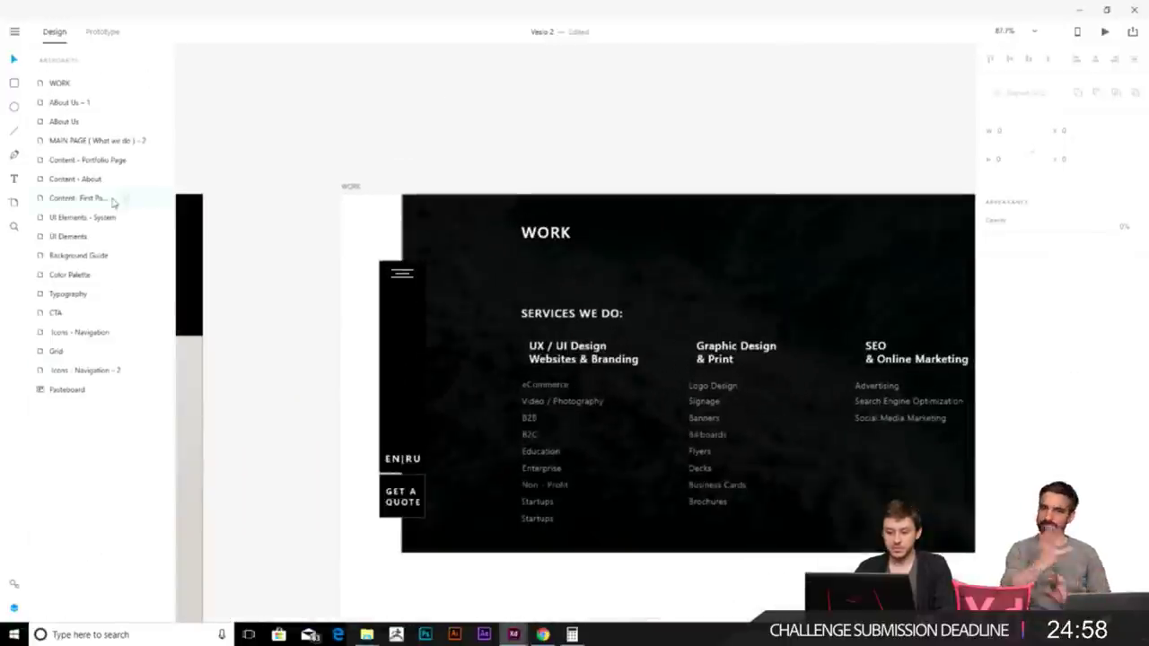
- Draw a no-fill box with a white outline around the UX / UI Design heading
left_click_drag(521, 333, 650, 373)
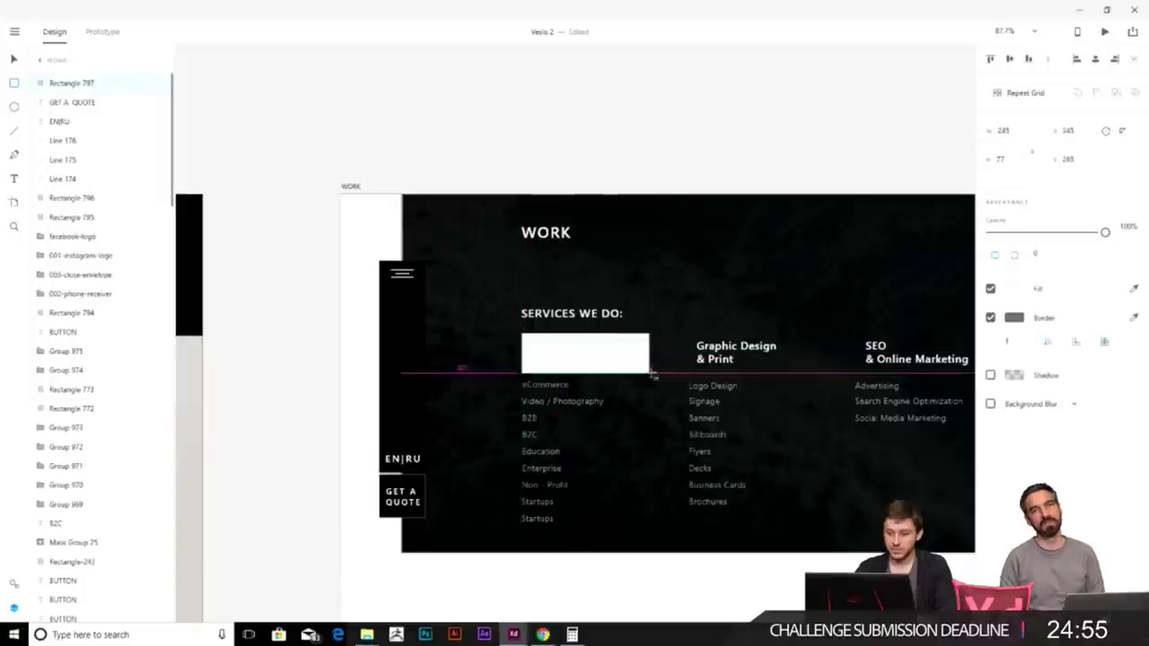
left_click(990, 288)
left_click(1014, 318)
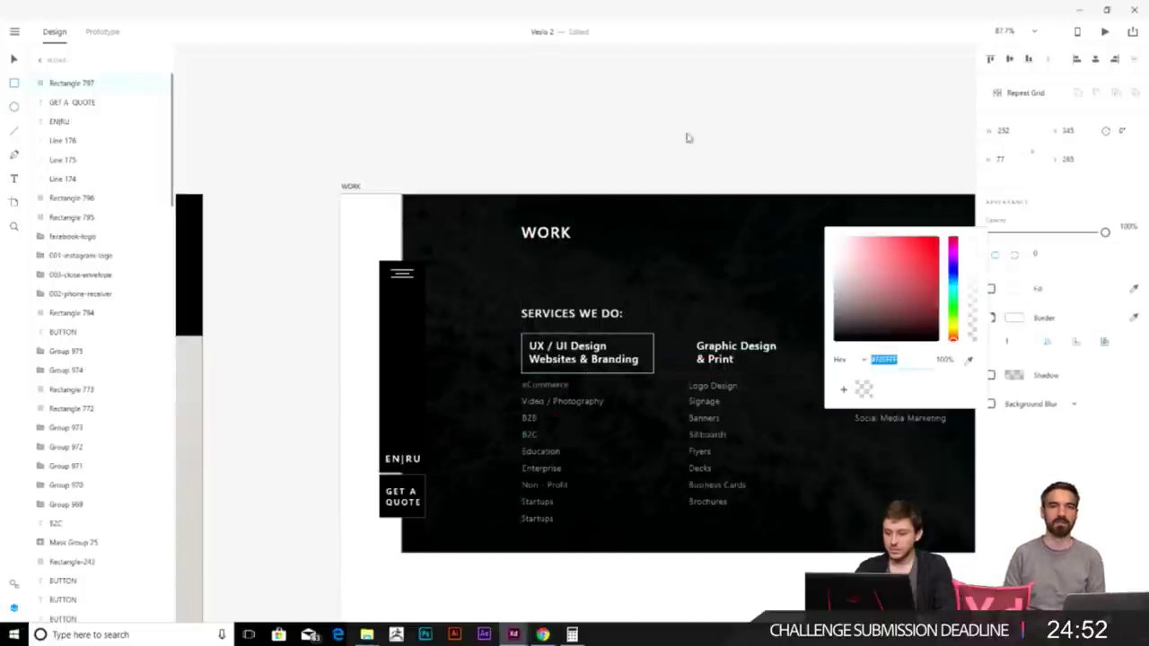
left_click(713, 159)
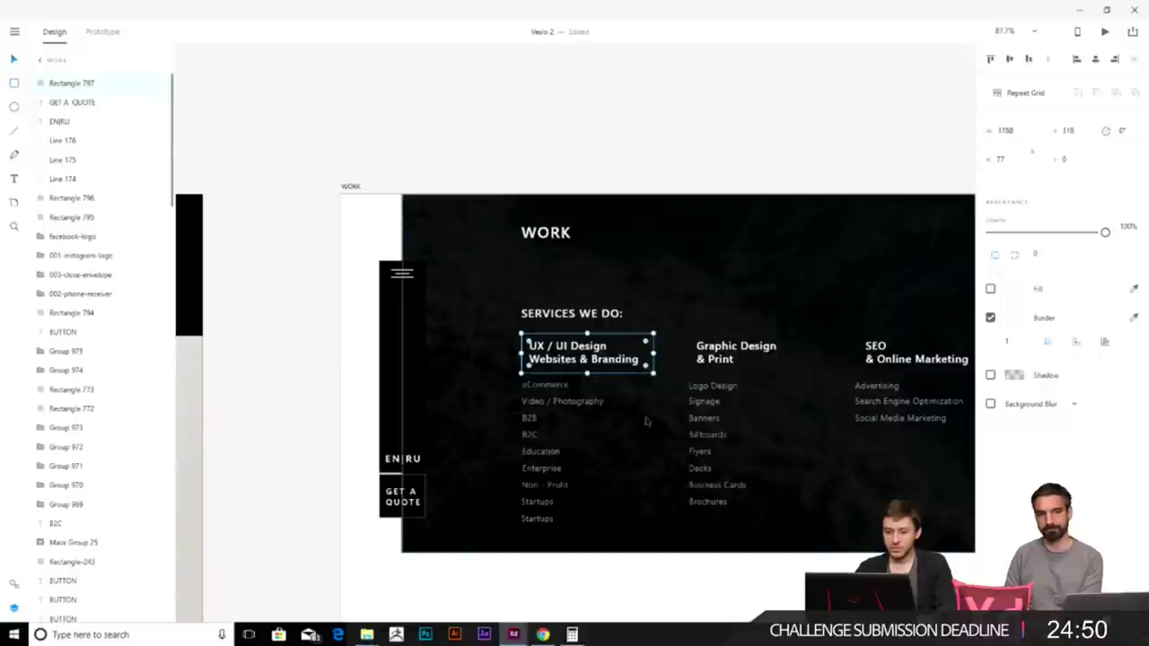
- Duplicate the box over Graphic Design, SEO and Photo & Video Production, evenly spaced
key("ctrl+d")
left_click_drag(639, 362, 806, 363)
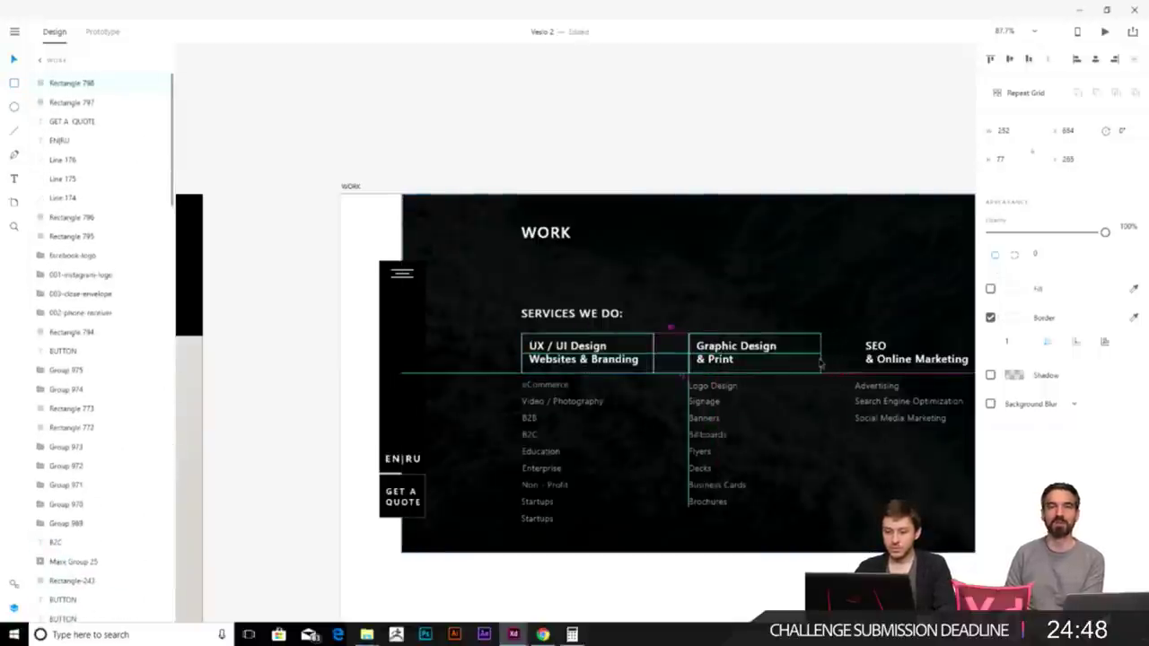
scroll(594, 390, "right", 3)
left_click(594, 391)
left_click(594, 370)
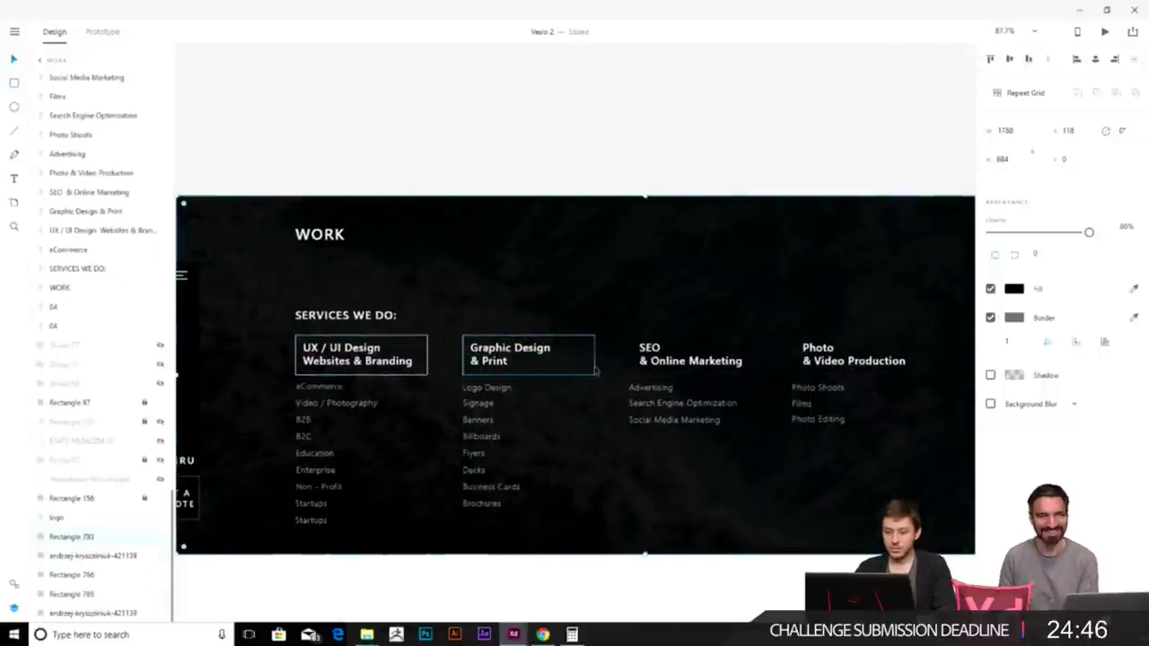
key("ctrl+d")
left_click_drag(594, 370, 759, 371)
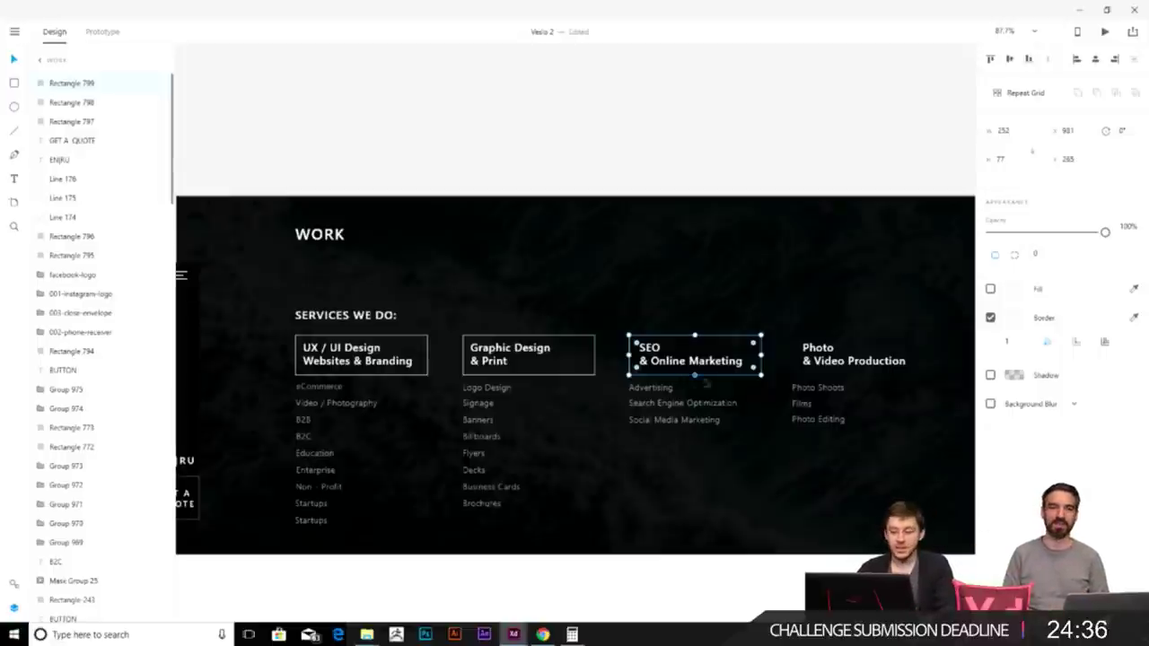
key("ctrl+d")
key("shift+Right")
key("shift+Right")
key("shift+Right")
key("shift+Right")
key("shift+Right")
key("shift+Right")
key("shift+Right")
key("shift+Right")
key("shift+Right")
key("shift+Right")
key("shift+Right")
key("shift+Right")
key("shift+Right")
key("shift+Right")
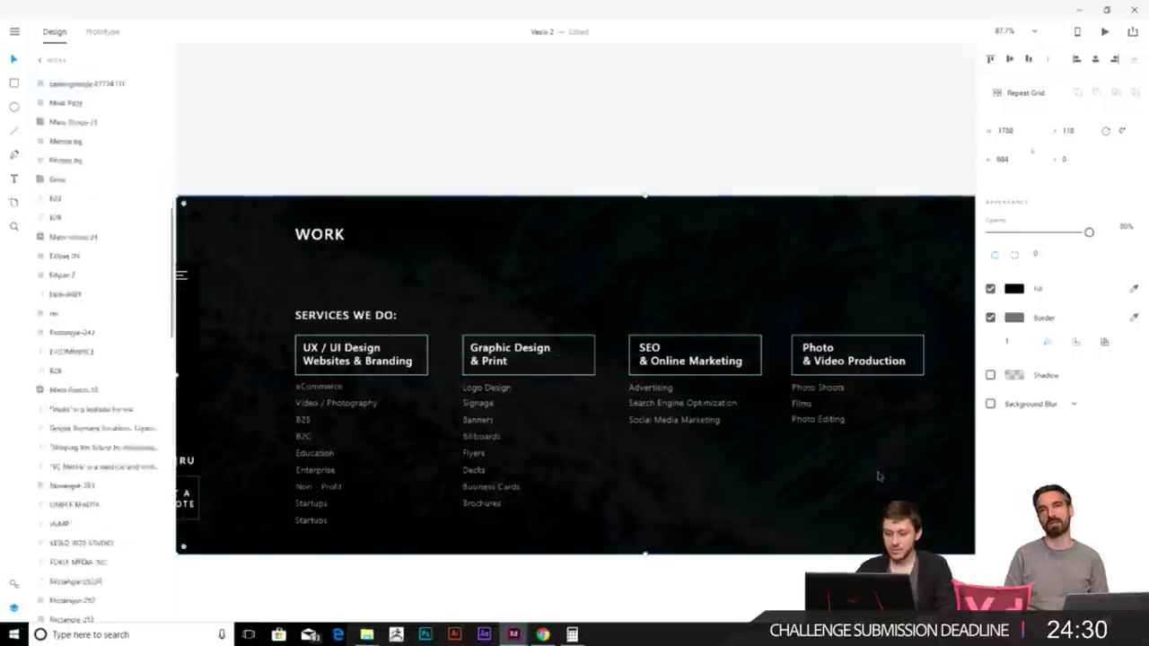
key("Left")
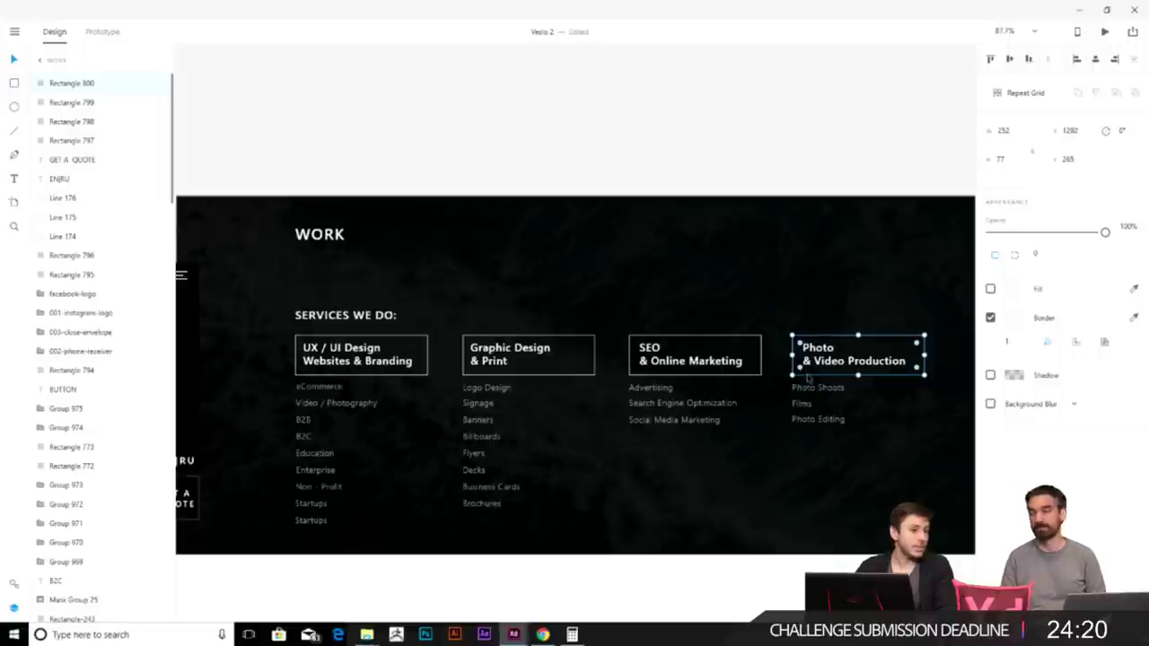
scroll(619, 531, "down", 5)
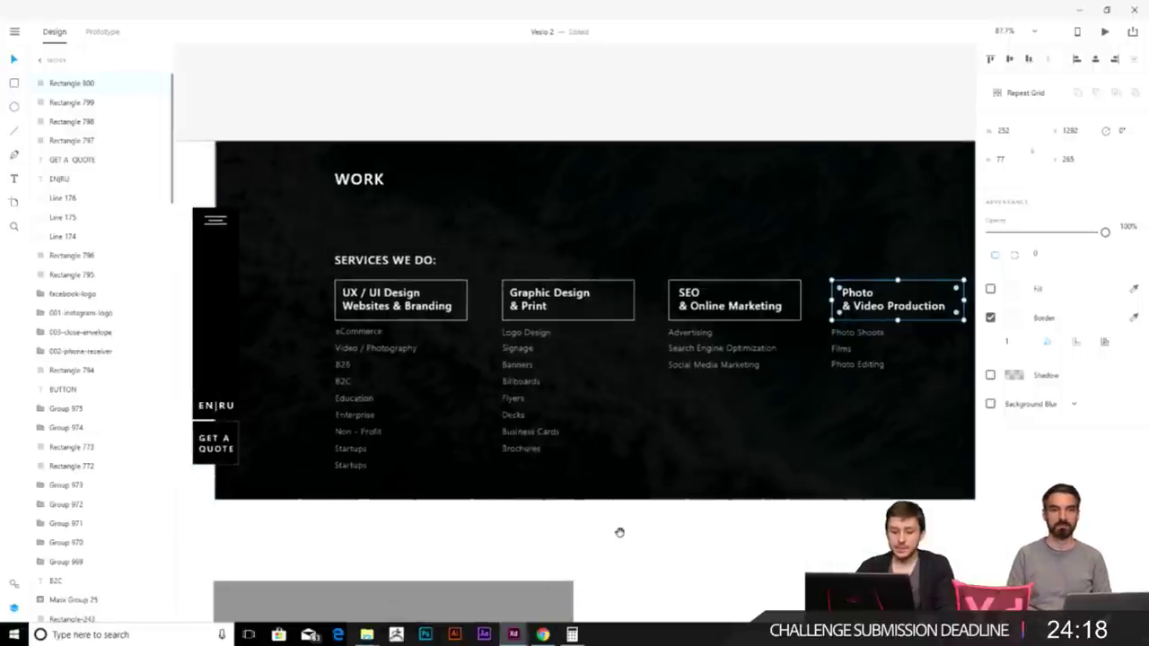
- Compare the logo positions on the About Us, CONTACT and WORK pages
left_click(381, 478)
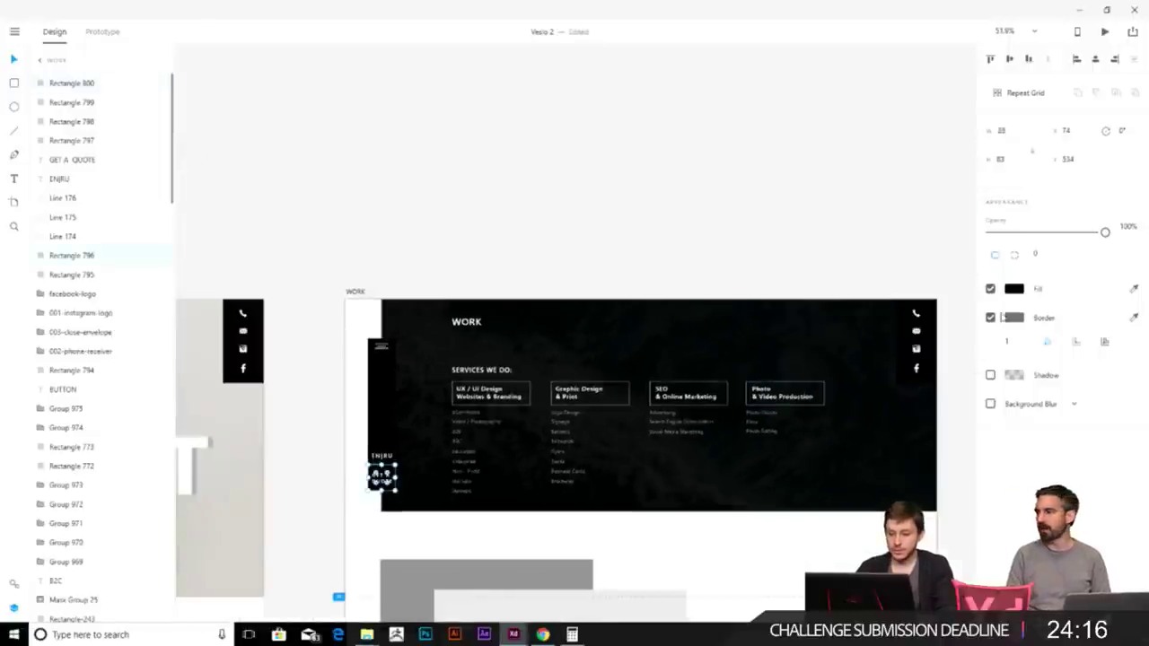
left_click(299, 440)
left_click(341, 594)
scroll(593, 404, "down", 3)
scroll(592, 404, "right", 3)
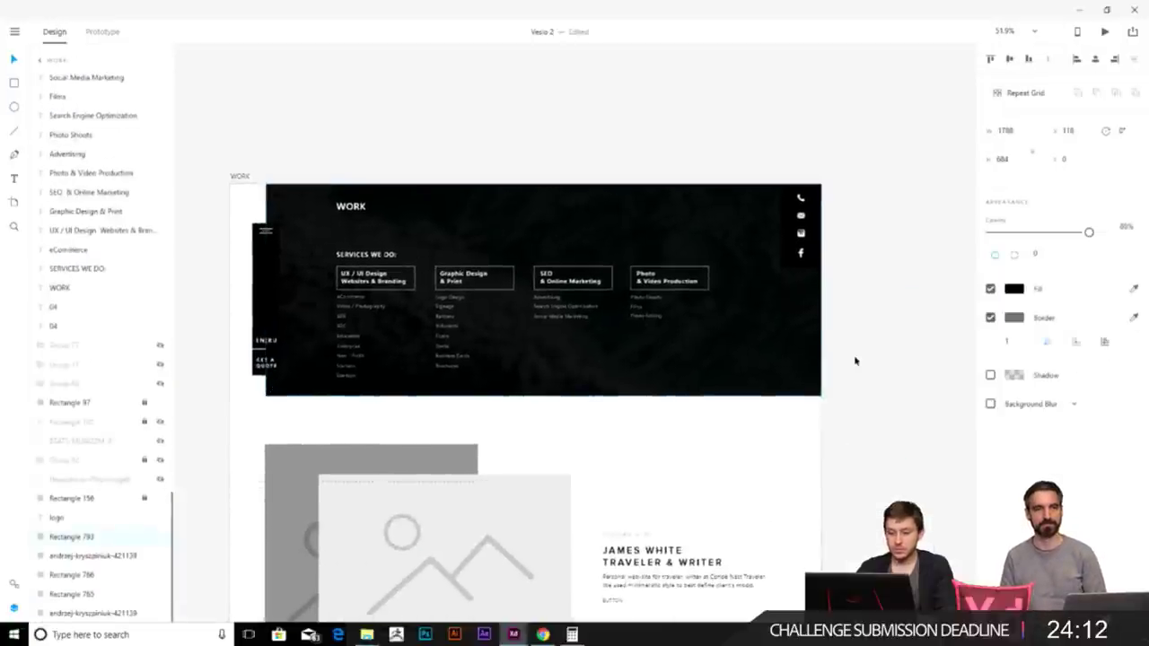
left_click(855, 361)
scroll(781, 464, "left", 3)
scroll(395, 243, "down", 3)
scroll(574, 404, "left", 10)
left_click(418, 271)
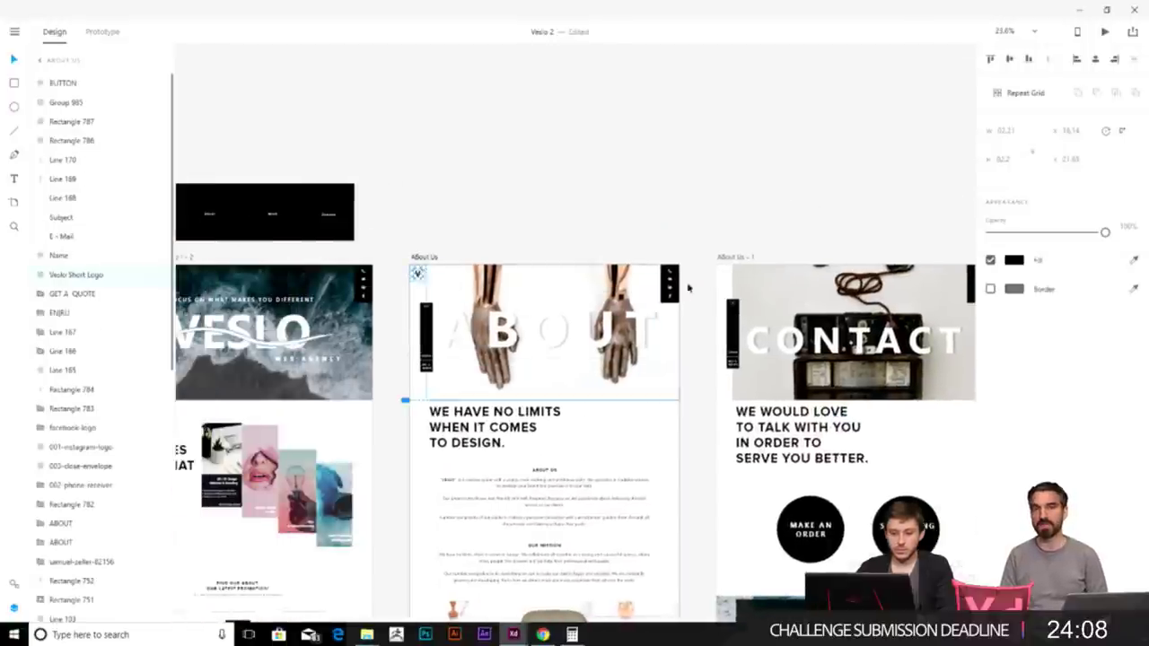
left_click(726, 273)
scroll(600, 271, "right", 5)
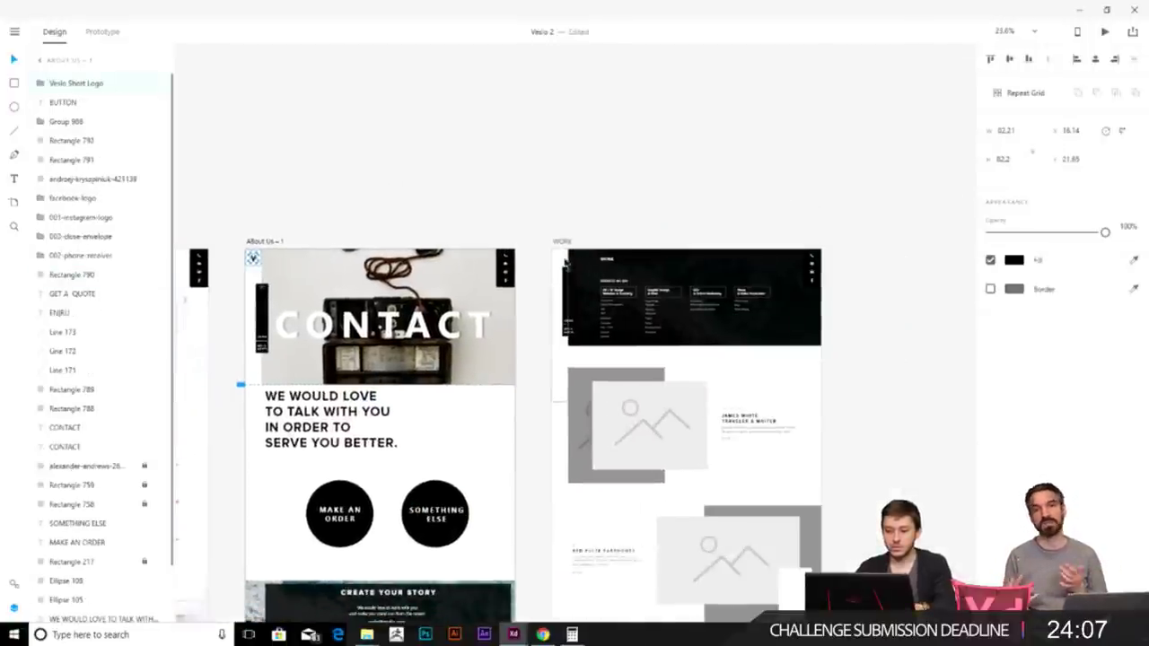
left_click(565, 261)
left_click(859, 311)
scroll(588, 279, "up", 5)
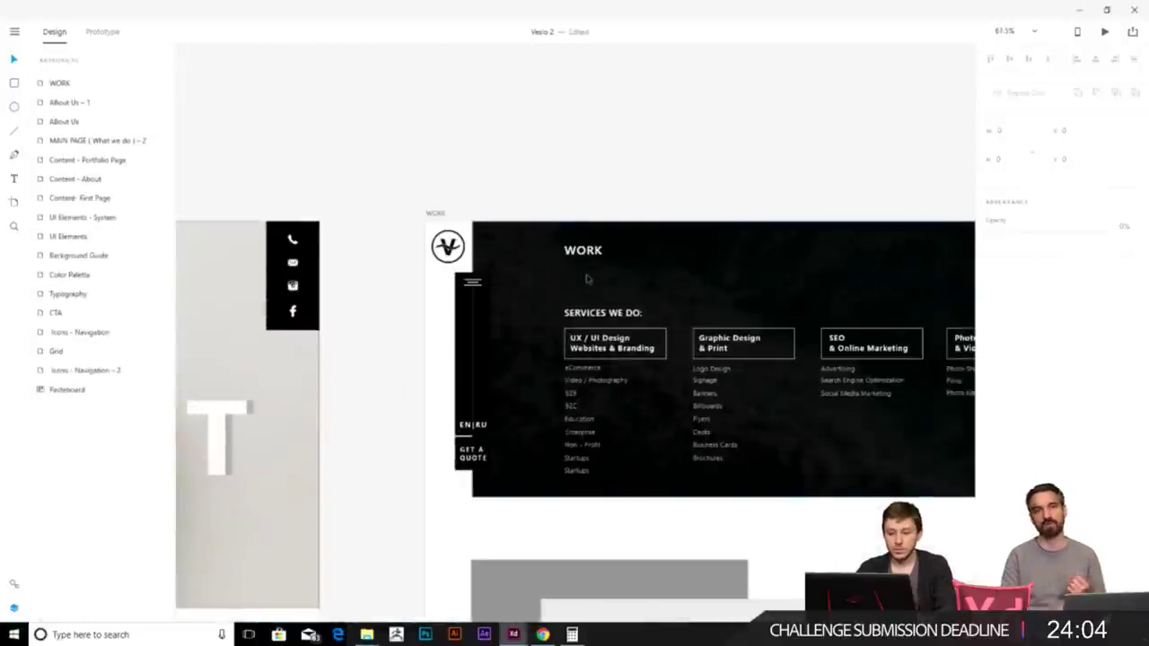
- Nudge the WORK logo up one pixel and remove the black header background's border
left_click(449, 246)
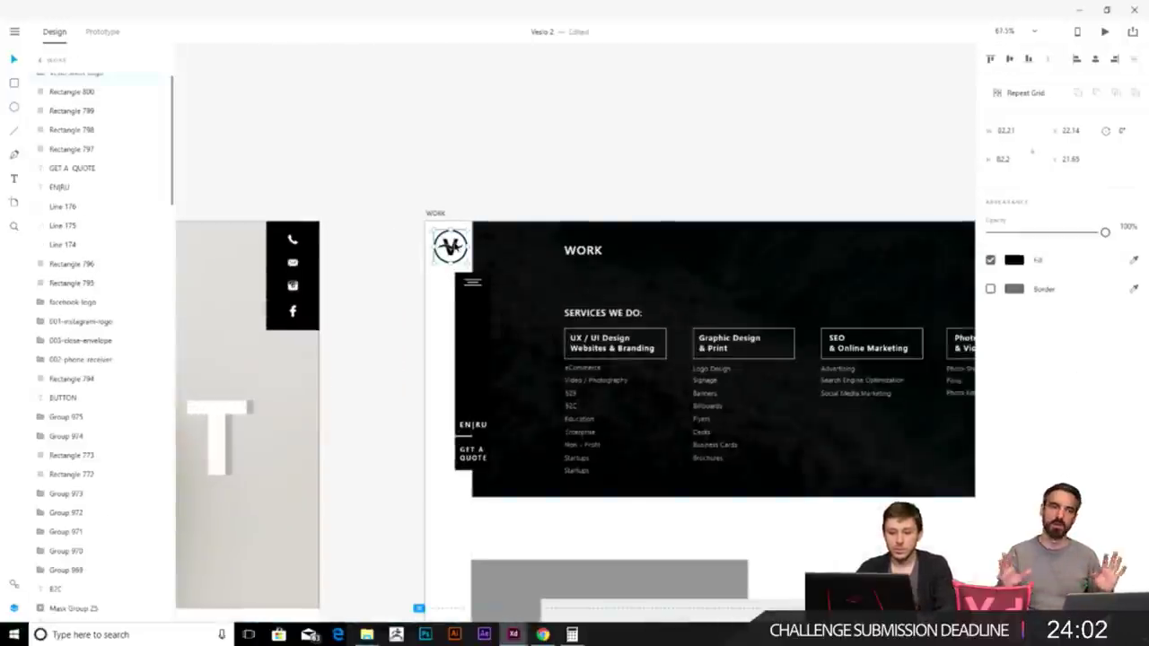
key("Up")
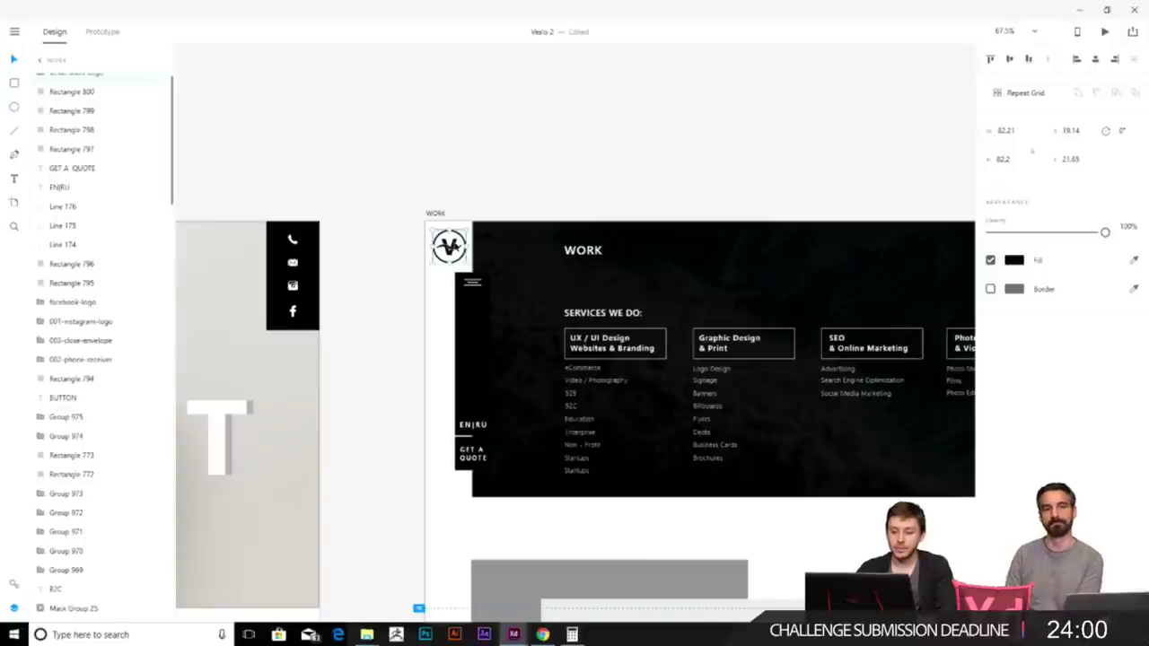
scroll(650, 334, "down", 3)
scroll(592, 314, "right", 4)
left_click(298, 132)
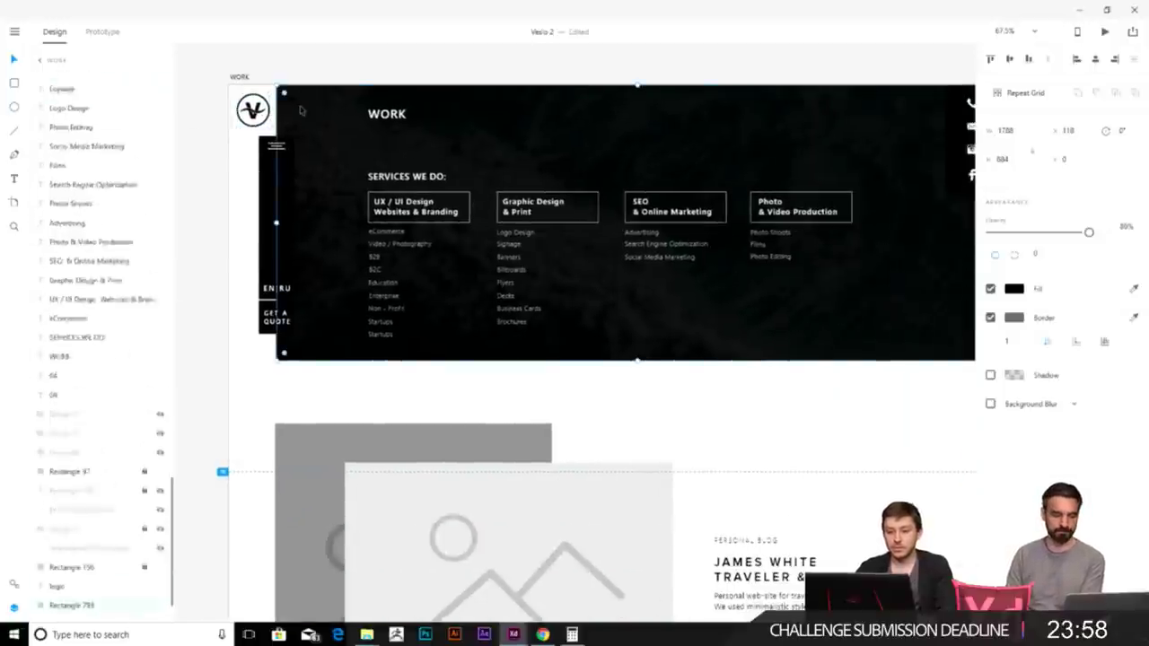
left_click(991, 317)
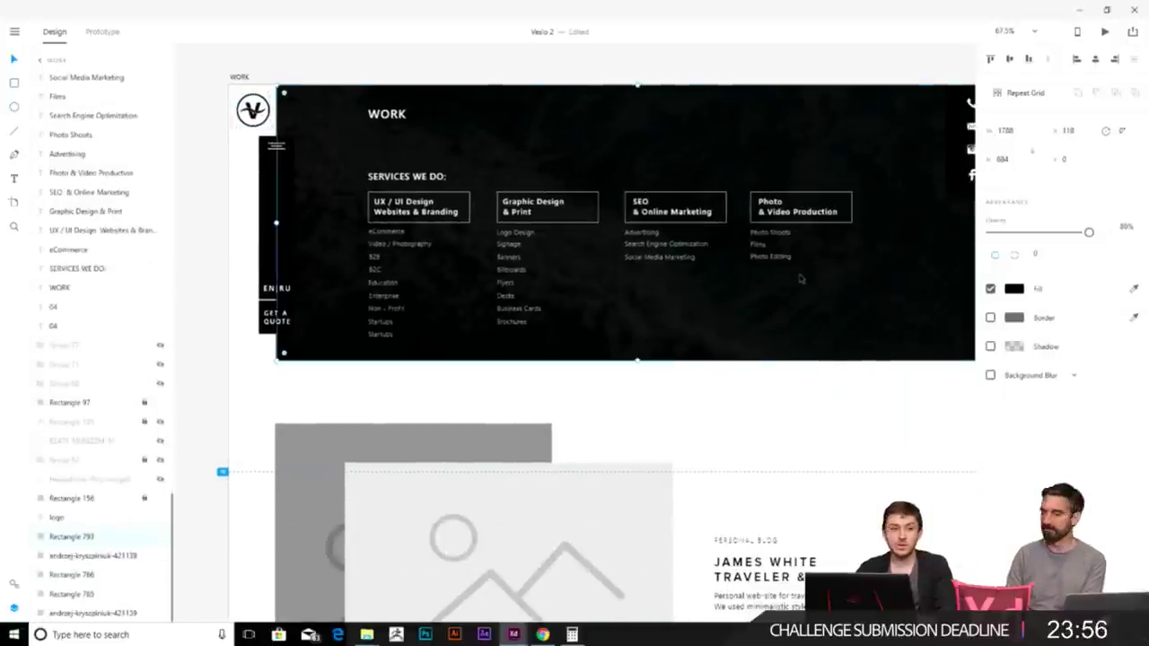
- Select the top placeholder blocks on the WORK page
scroll(800, 279, "down", 2)
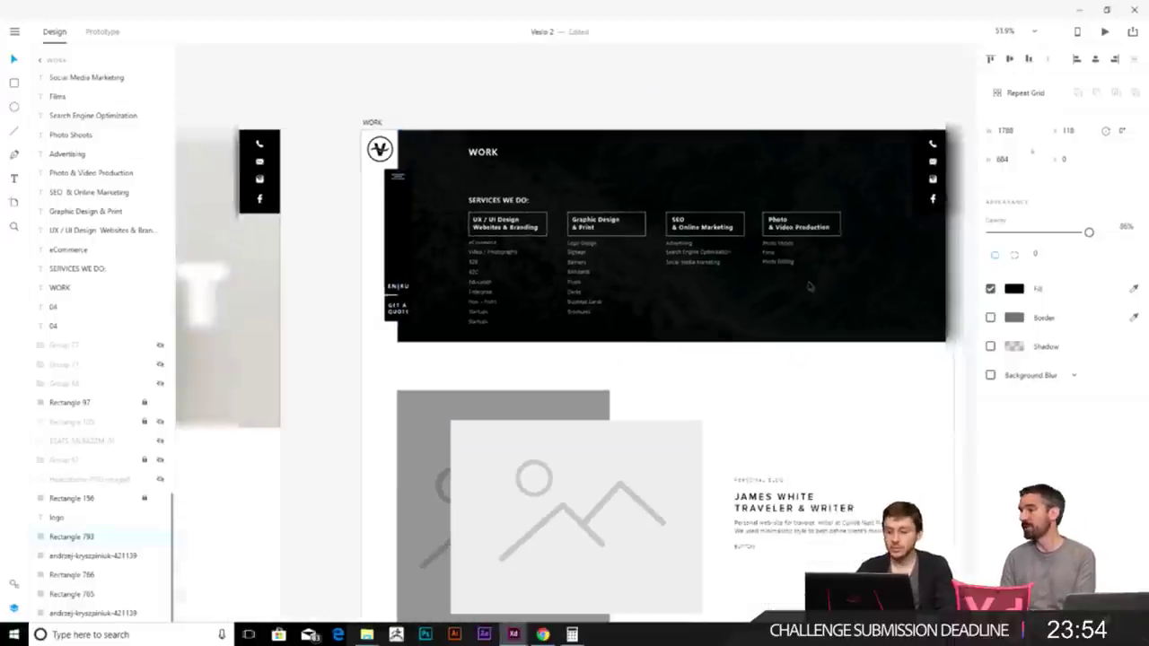
scroll(772, 269, "right", 3)
key("Escape")
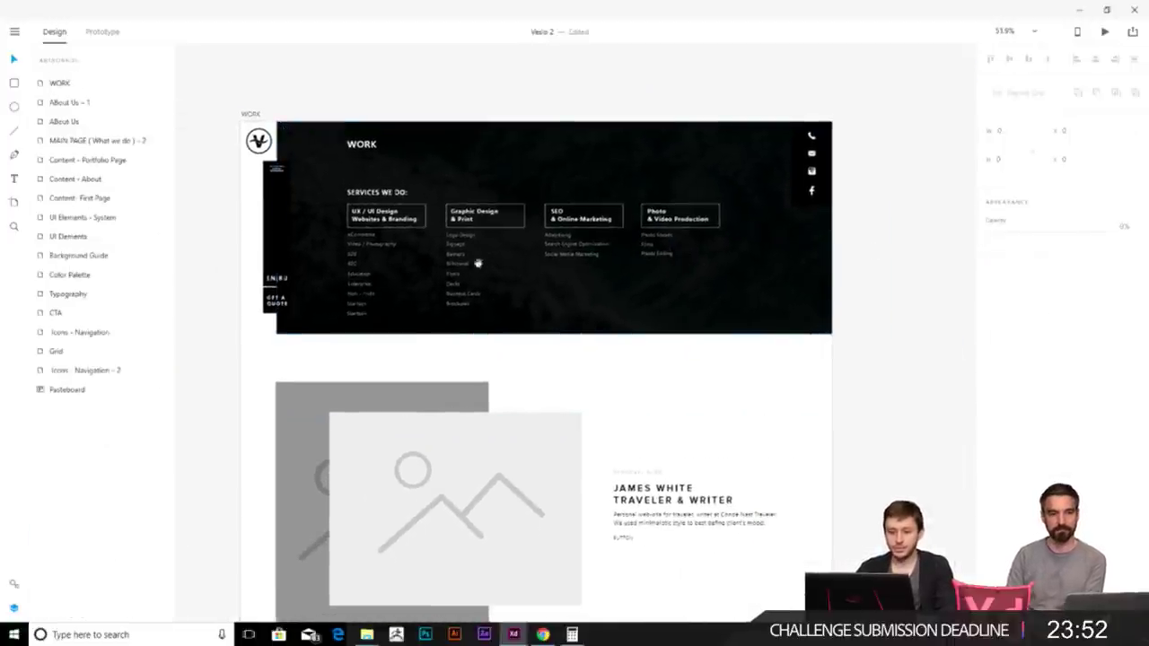
scroll(426, 283, "up", 5)
scroll(426, 297, "up", 1)
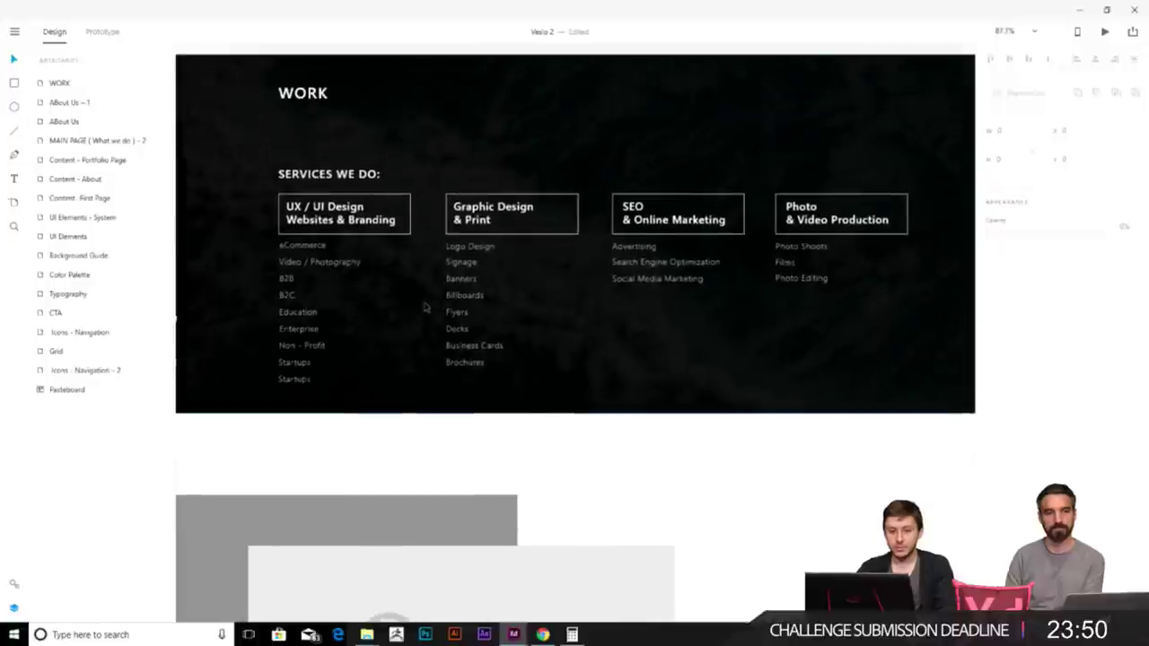
scroll(426, 305, "down", 5)
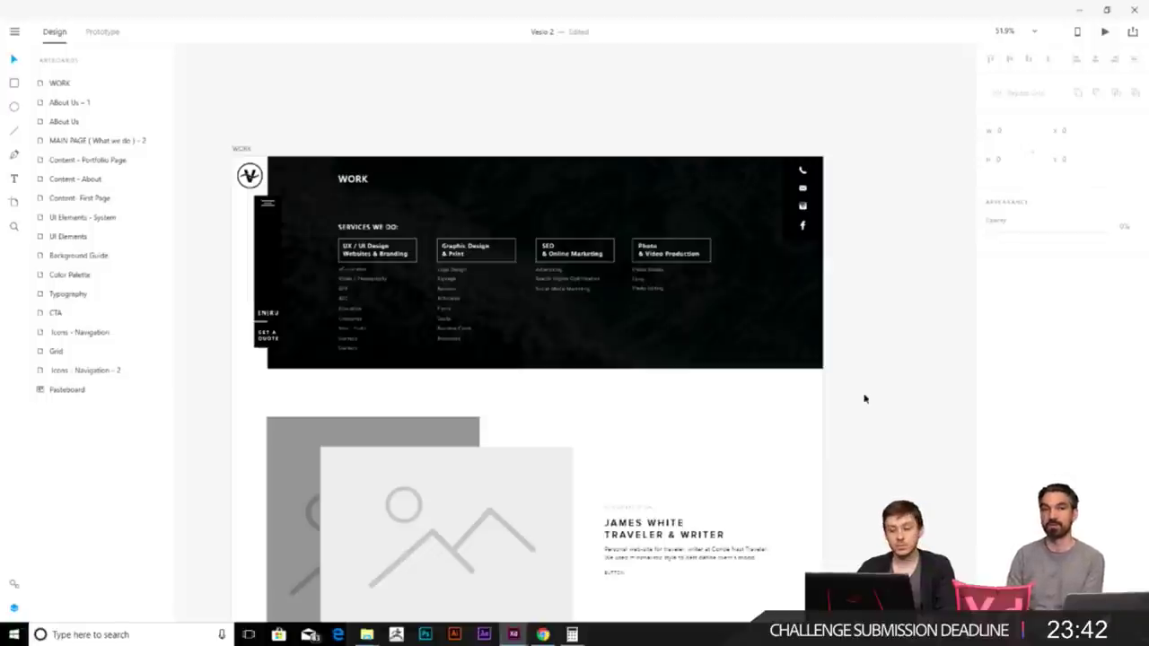
scroll(762, 497, "down", 3)
scroll(638, 429, "down", 3)
scroll(656, 215, "down", 3)
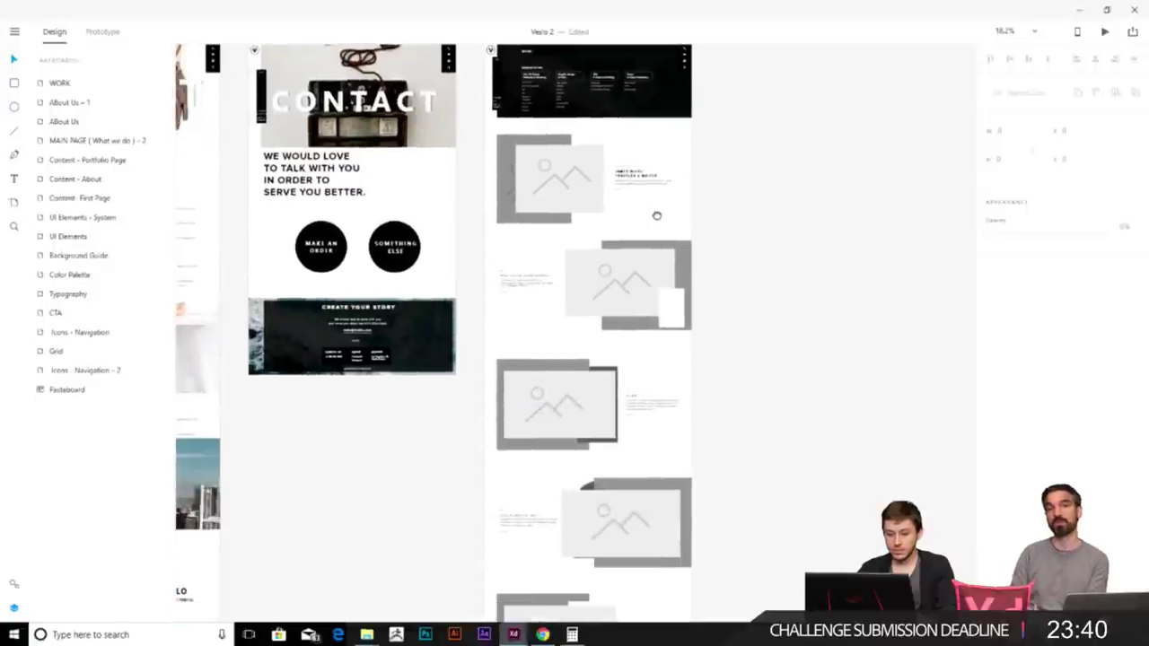
scroll(839, 225, "down", 2)
scroll(839, 225, "down", 2)
left_click_drag(726, 477, 677, 404)
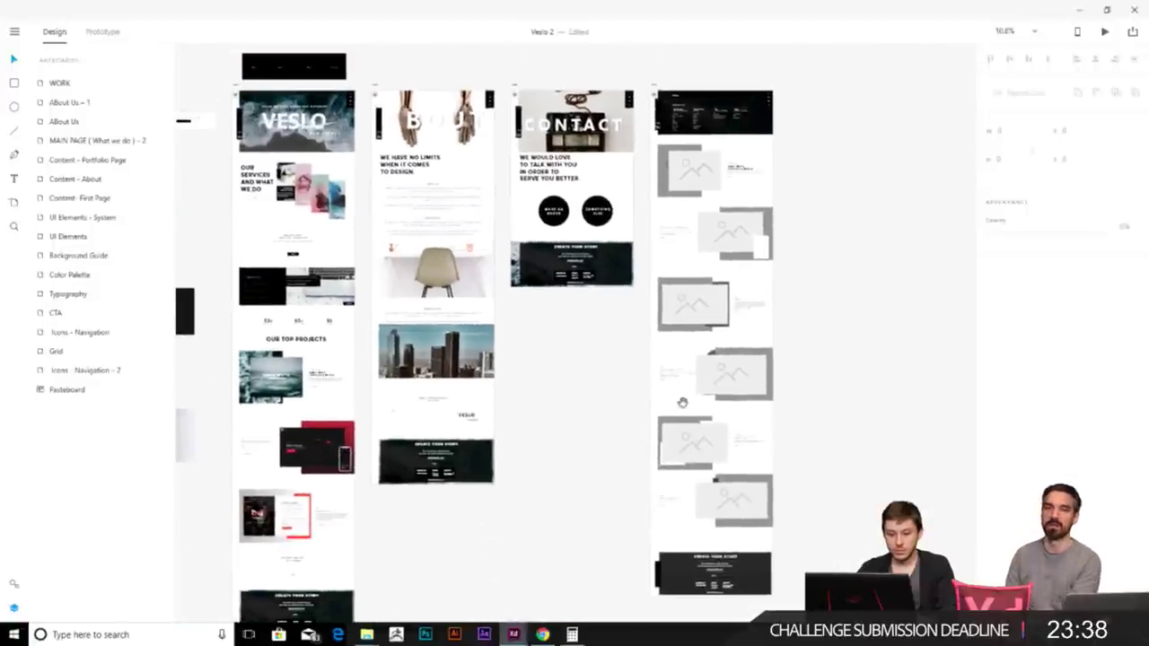
left_click_drag(799, 333, 716, 271)
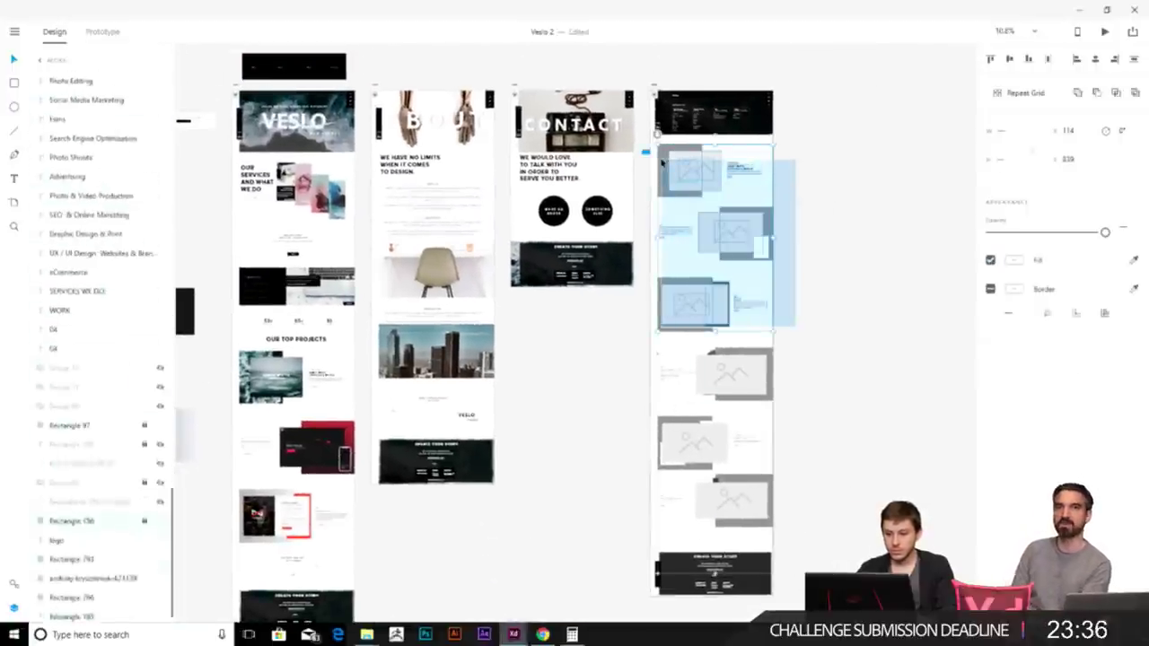
- Delete the WORK placeholders and paste the home page's project showcases just below the header
key("Delete")
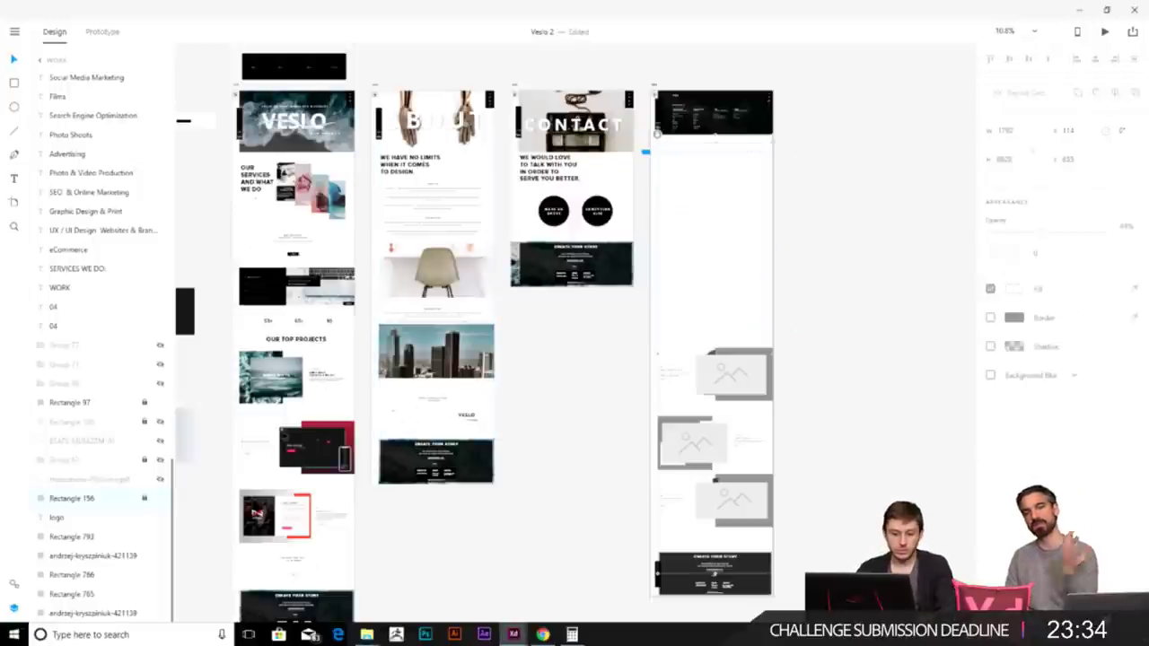
left_click_drag(366, 558, 231, 364)
key("ctrl+c")
left_click(708, 205)
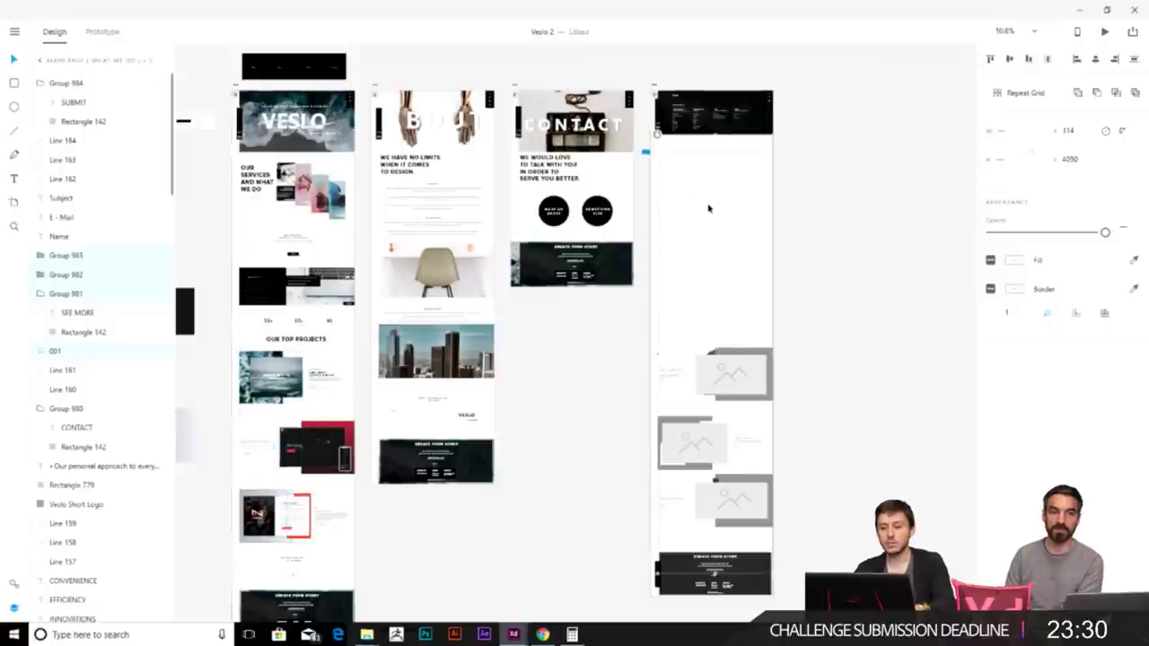
key("ctrl+v")
left_click_drag(707, 378, 705, 179)
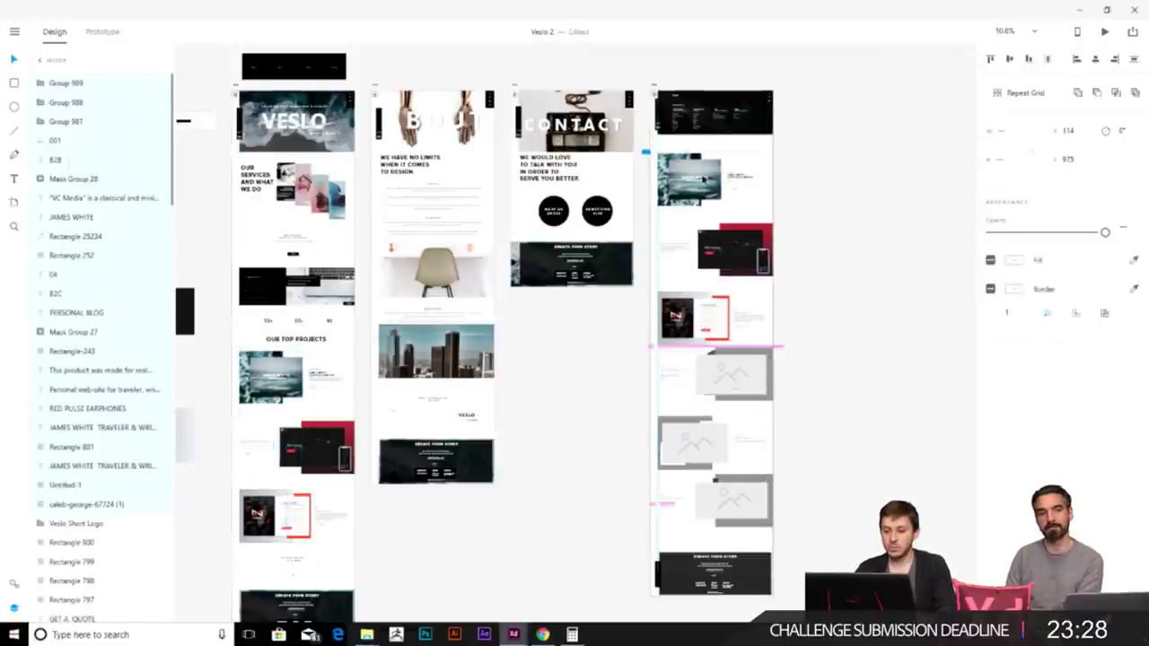
scroll(704, 179, "up", 8, "ctrl")
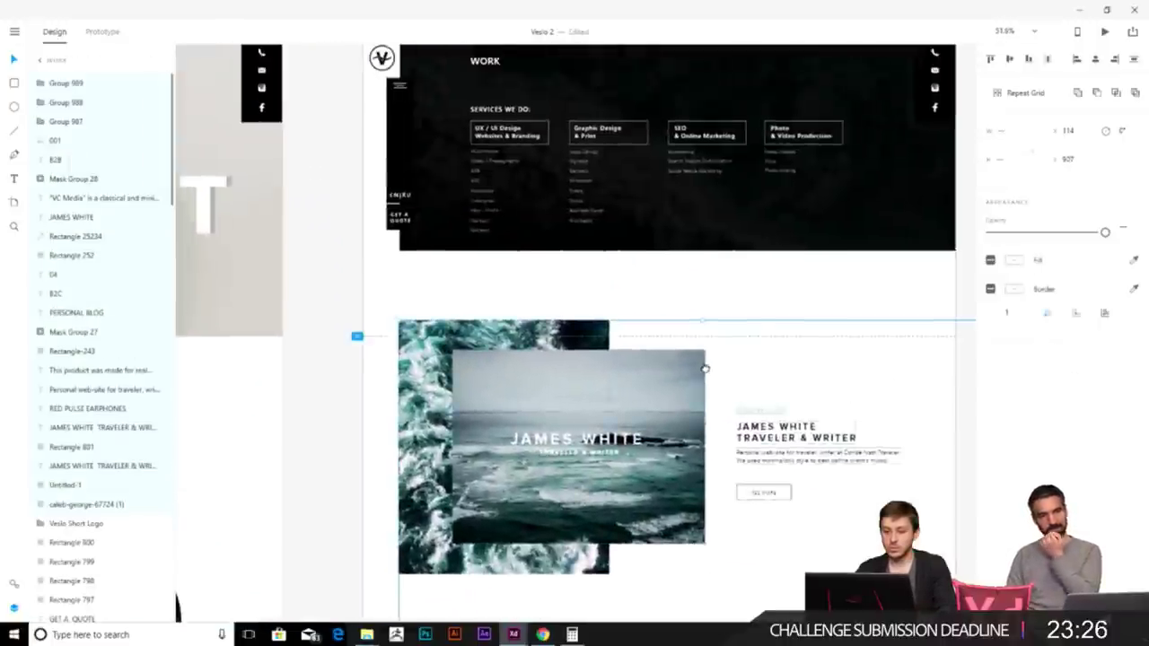
left_click_drag(566, 422, 567, 431)
left_click(970, 379)
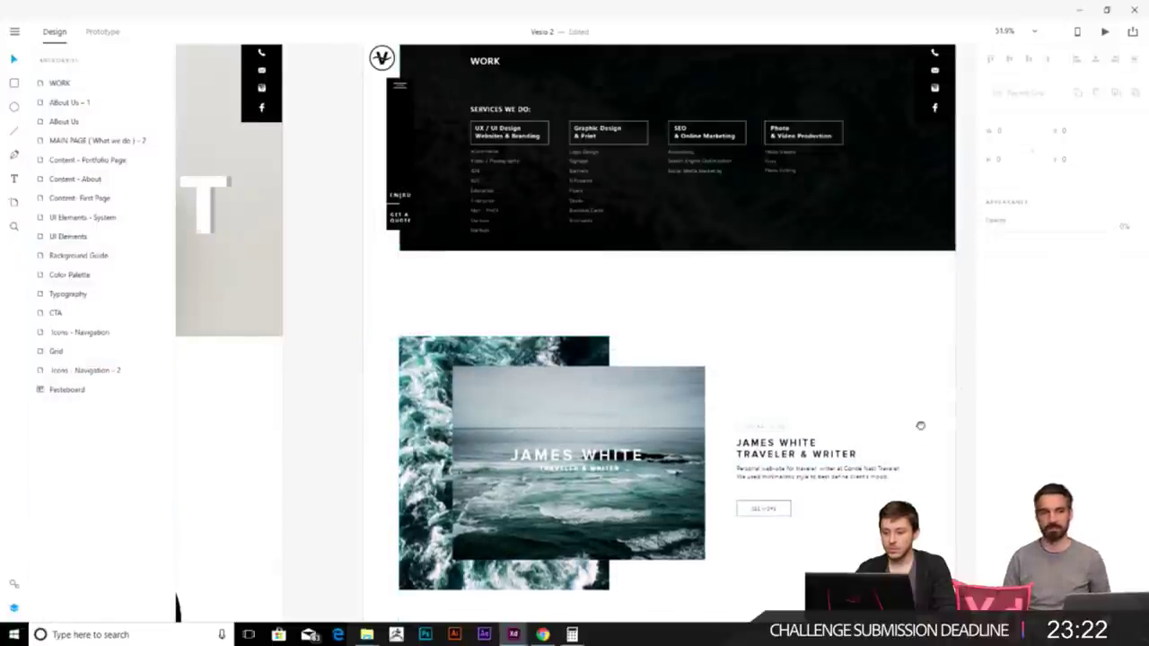
left_click_drag(923, 436, 863, 360)
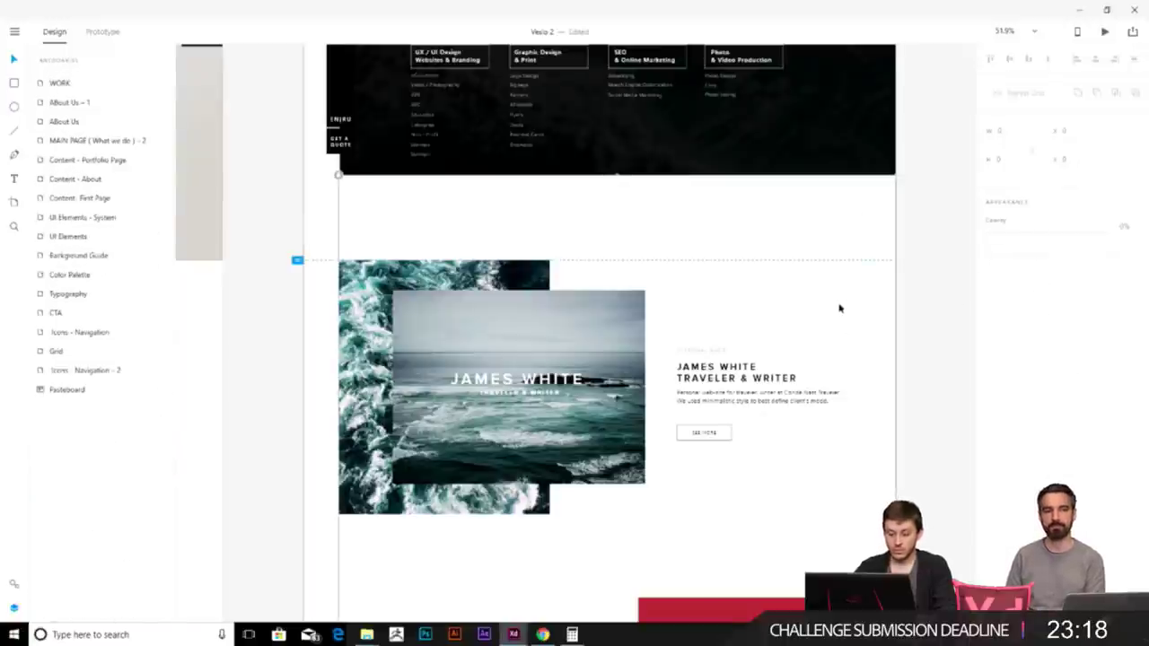
- Drag the white background rectangle's top edge down so it starts below the header
left_click(838, 305)
left_click_drag(617, 176, 627, 255)
left_click_drag(630, 197, 643, 258)
left_click(928, 275)
scroll(828, 241, "up", 1)
scroll(844, 232, "down", 2)
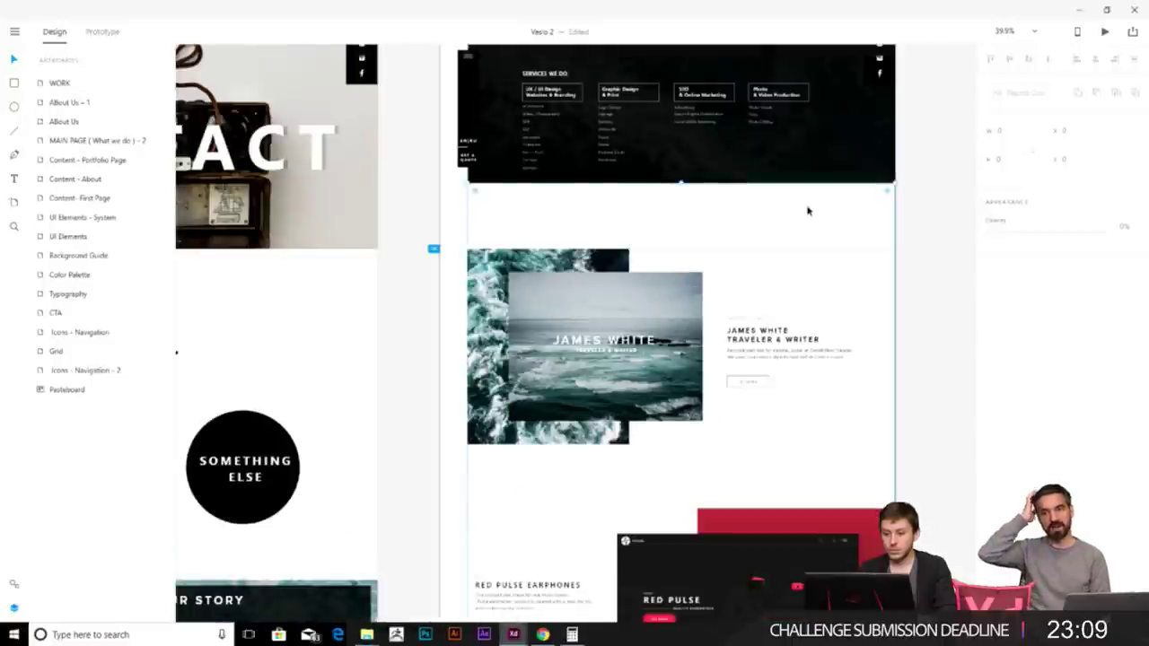
left_click(860, 224)
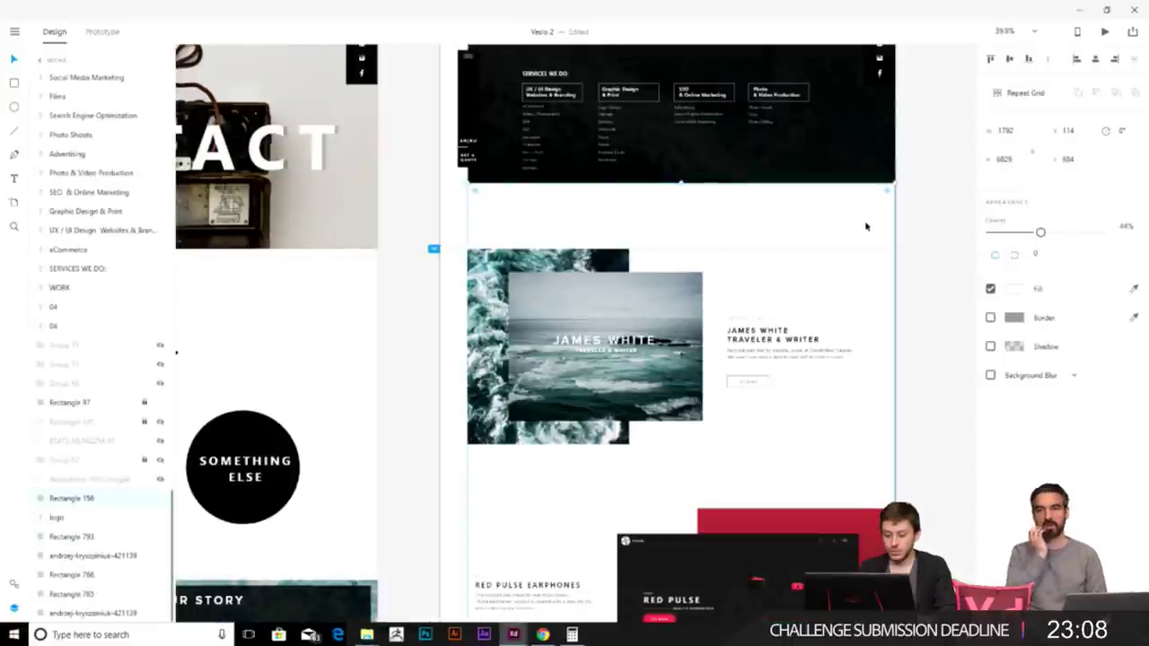
left_click(918, 249)
left_click_drag(917, 357, 935, 281)
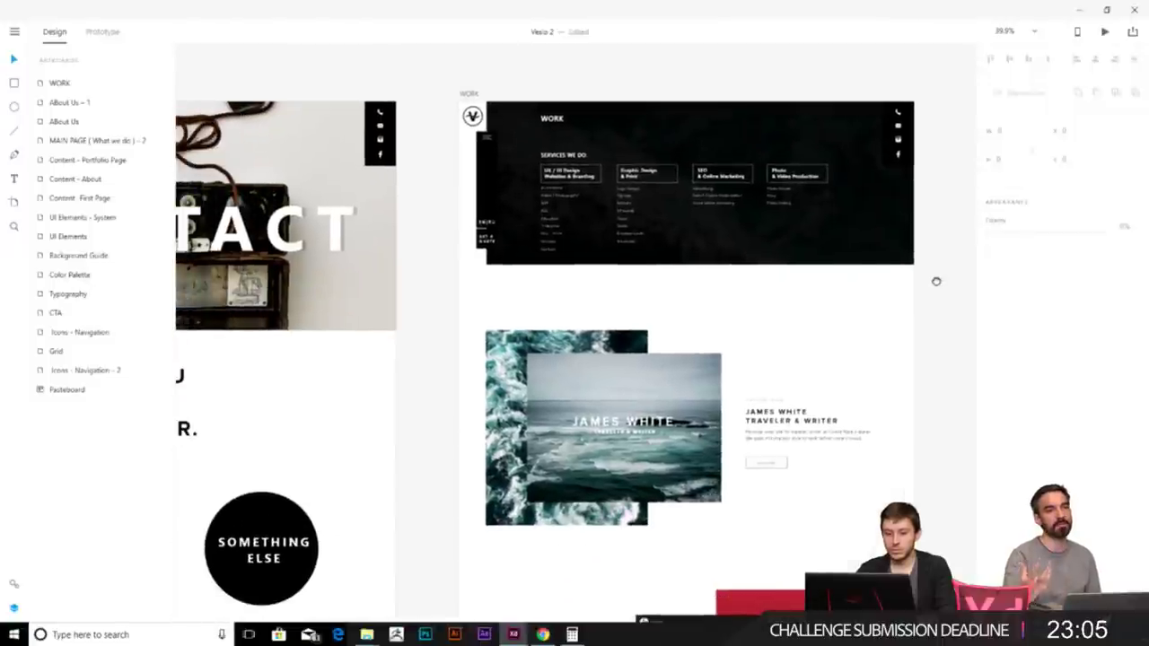
left_click(841, 297)
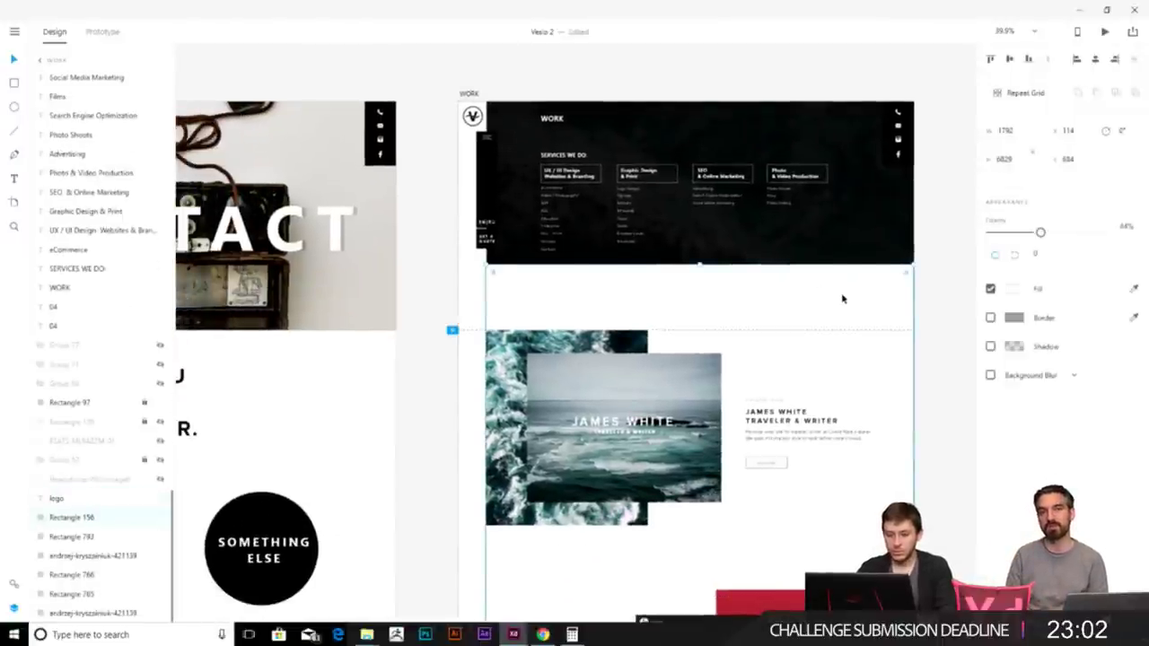
key("ctrl+shift+bracketleft")
- Shorten the dark header rectangle to 884 px and lower the white rectangle's top edge to match
left_click(842, 298)
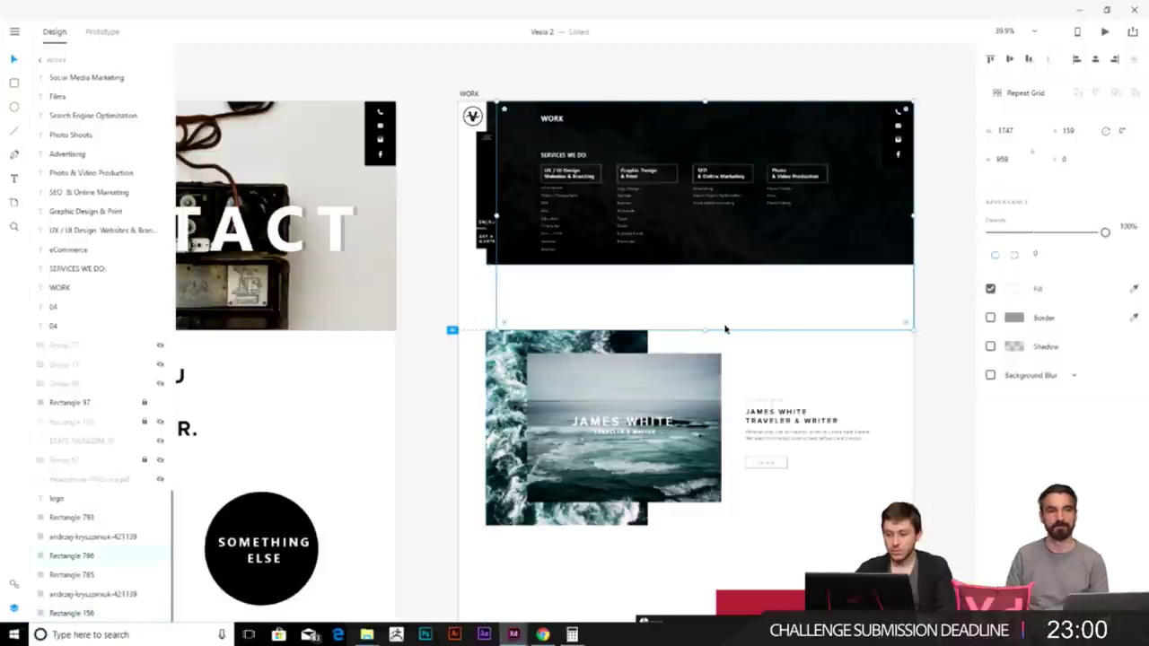
left_click_drag(705, 326, 706, 266)
left_click(706, 265)
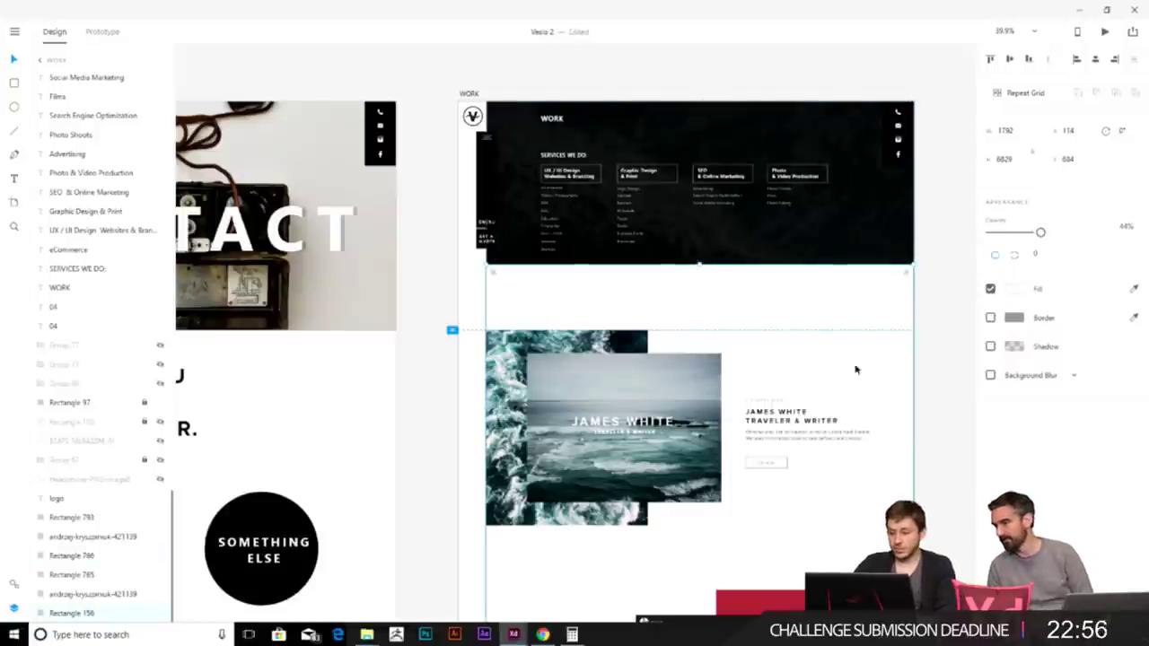
left_click_drag(701, 266, 703, 326)
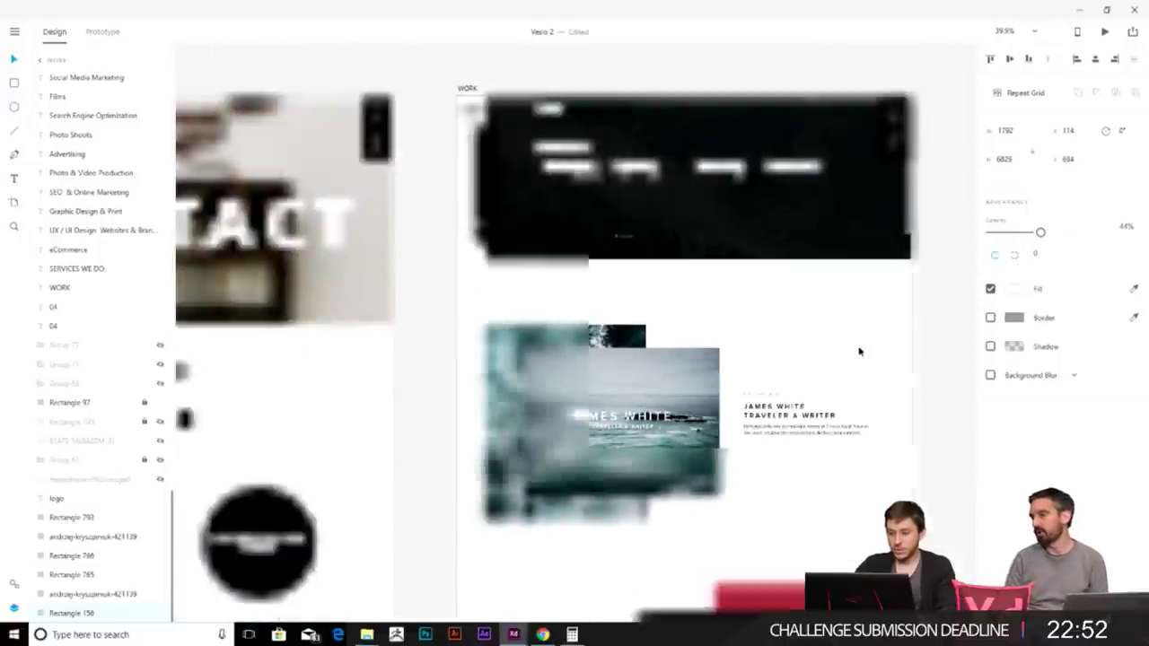
- Zoom from the artboard overview into the dark SERVICES WE DO header and James White section
scroll(858, 351, "down", 5)
scroll(859, 350, "down", 3)
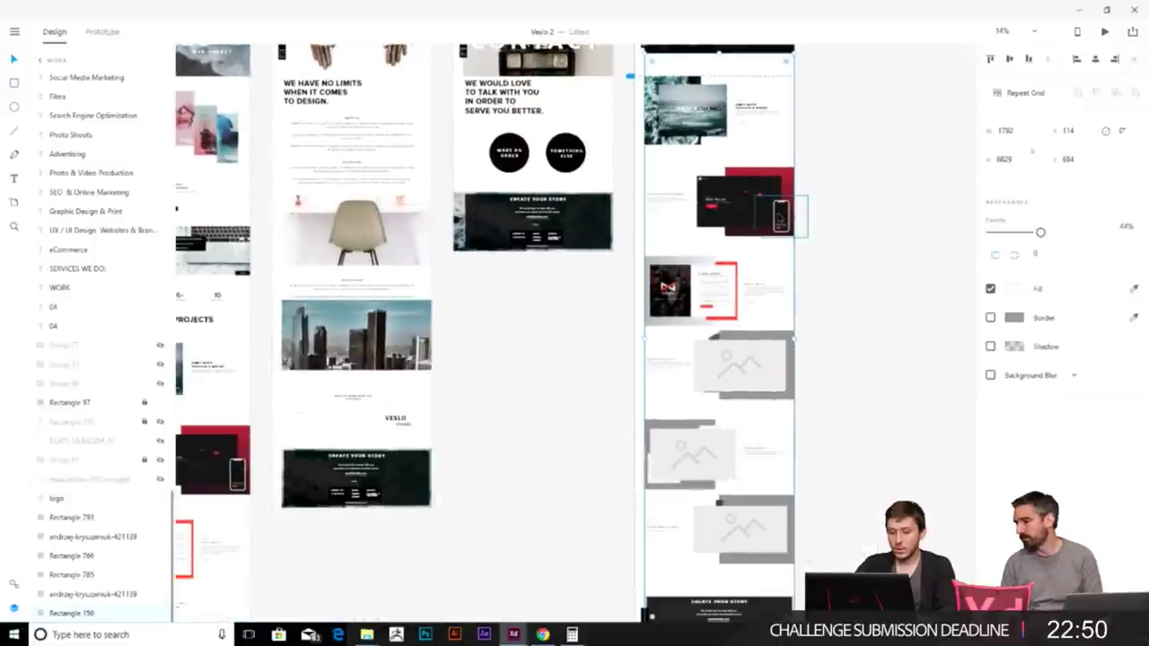
scroll(859, 351, "down", 3)
scroll(621, 274, "down", 2)
scroll(658, 259, "left", 5)
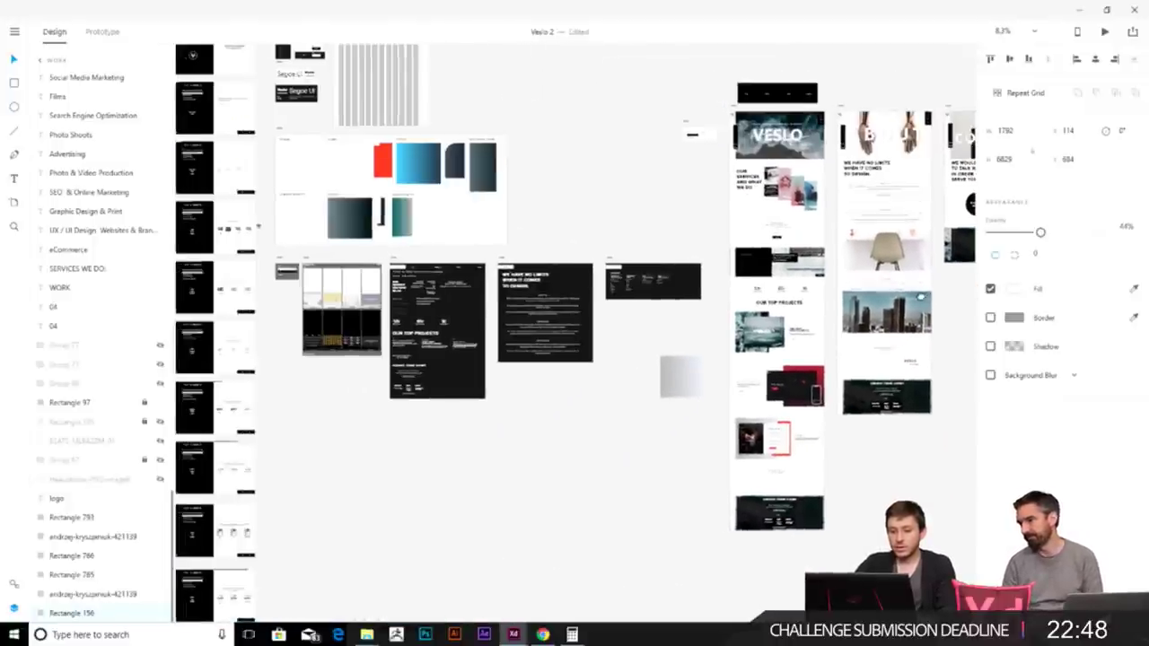
scroll(684, 392, "down", 3)
scroll(664, 359, "up", 4)
scroll(665, 359, "right", 8)
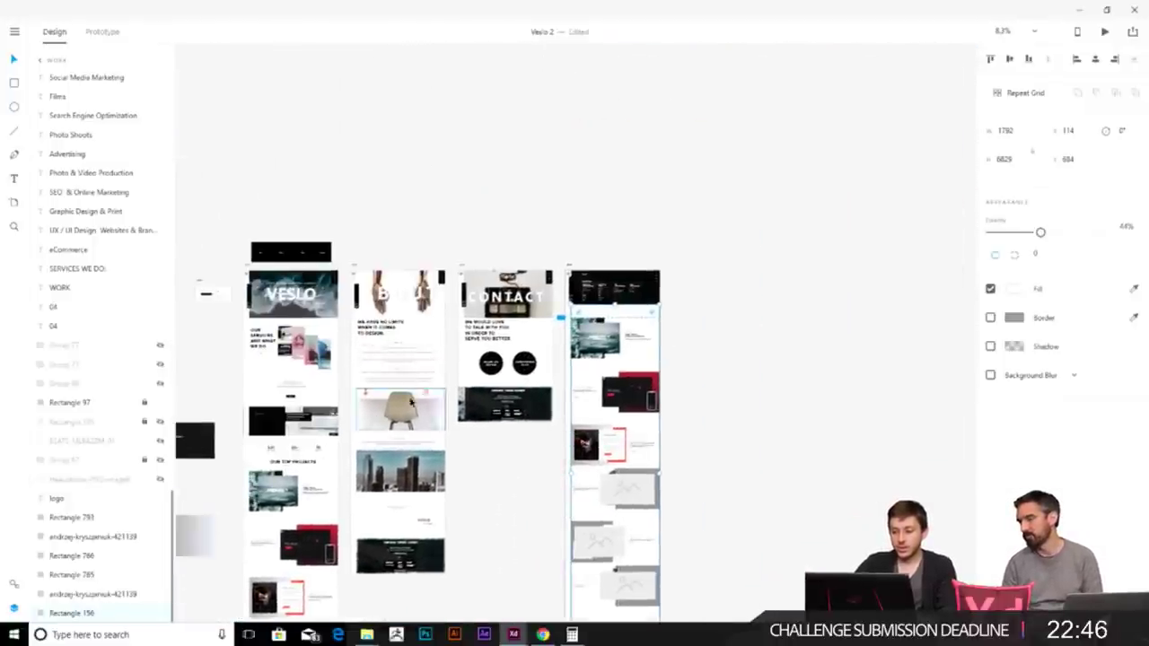
scroll(668, 312, "left", 5)
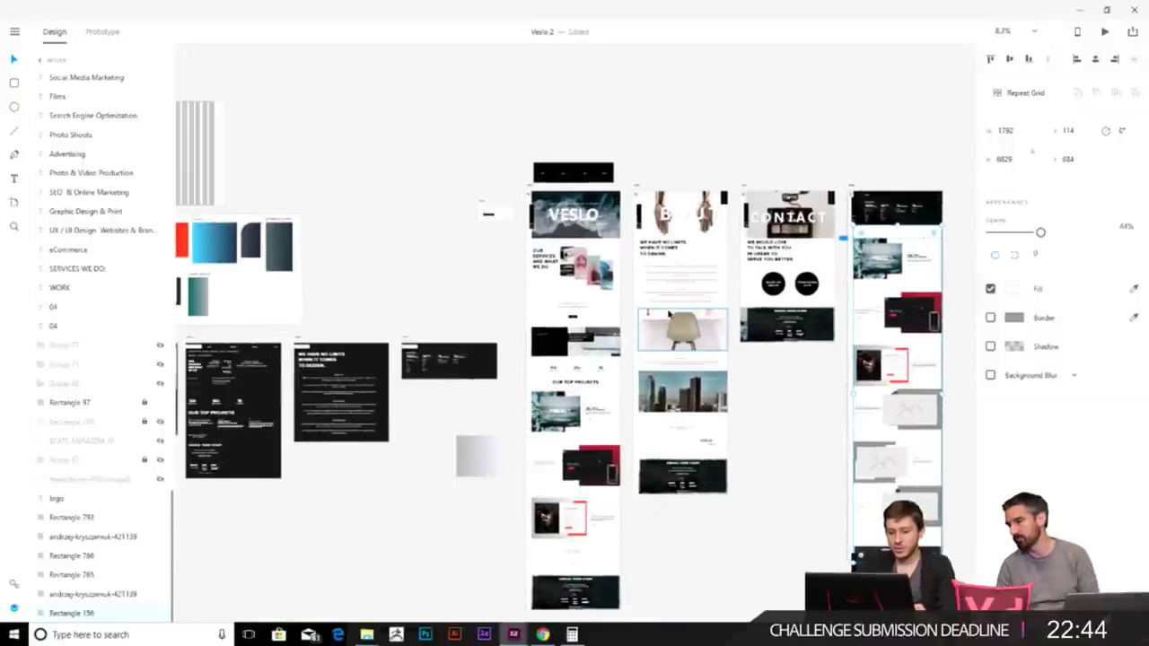
scroll(767, 230, "up", 3)
scroll(766, 230, "down", 2)
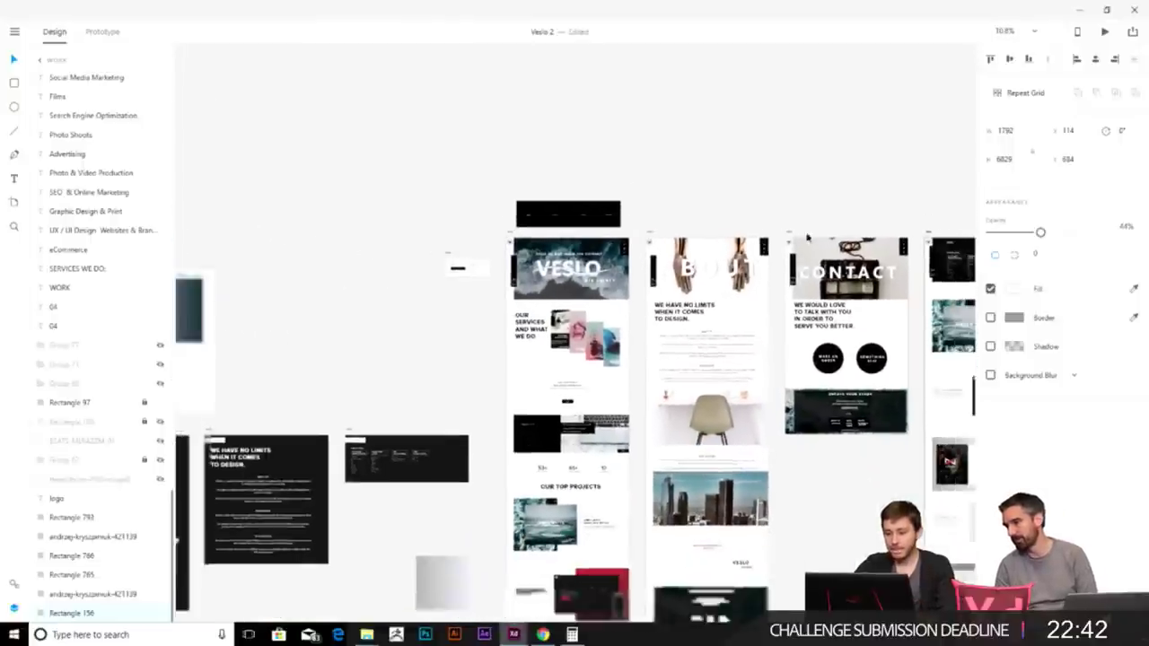
scroll(626, 182, "right", 5)
scroll(659, 202, "right", 3)
scroll(652, 198, "up", 5)
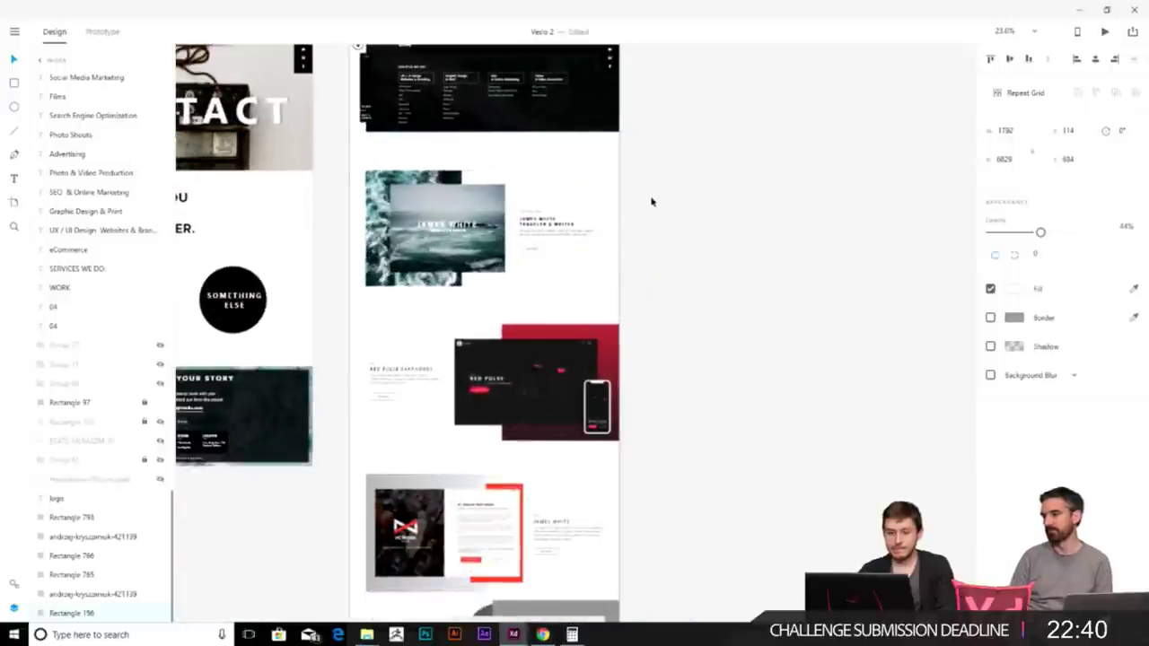
scroll(691, 364, "up", 2)
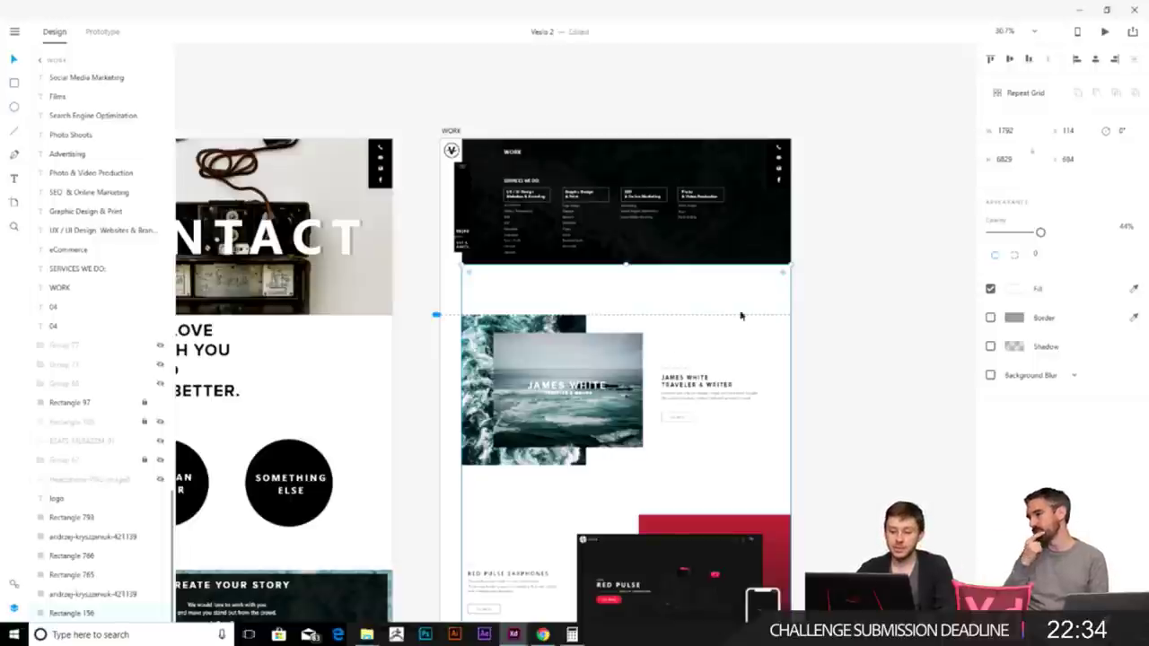
scroll(742, 323, "up", 3)
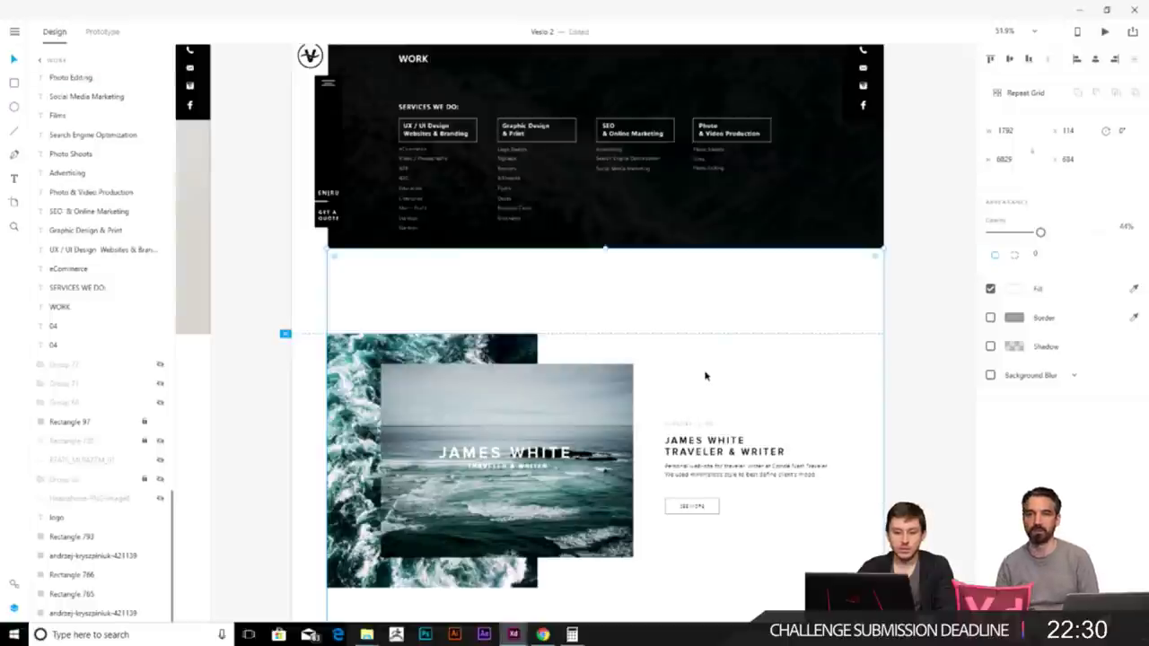
- Select Rectangle 156, the large white rectangle behind the project sections
scroll(235, 427, "up", 11)
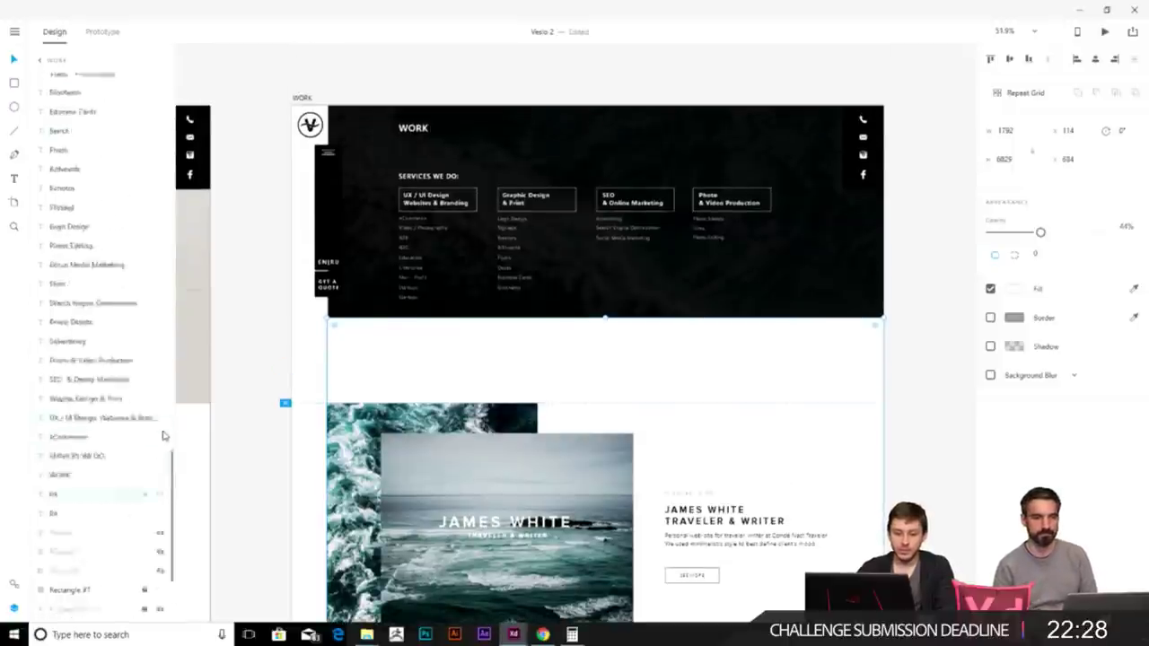
scroll(139, 422, "down", 2)
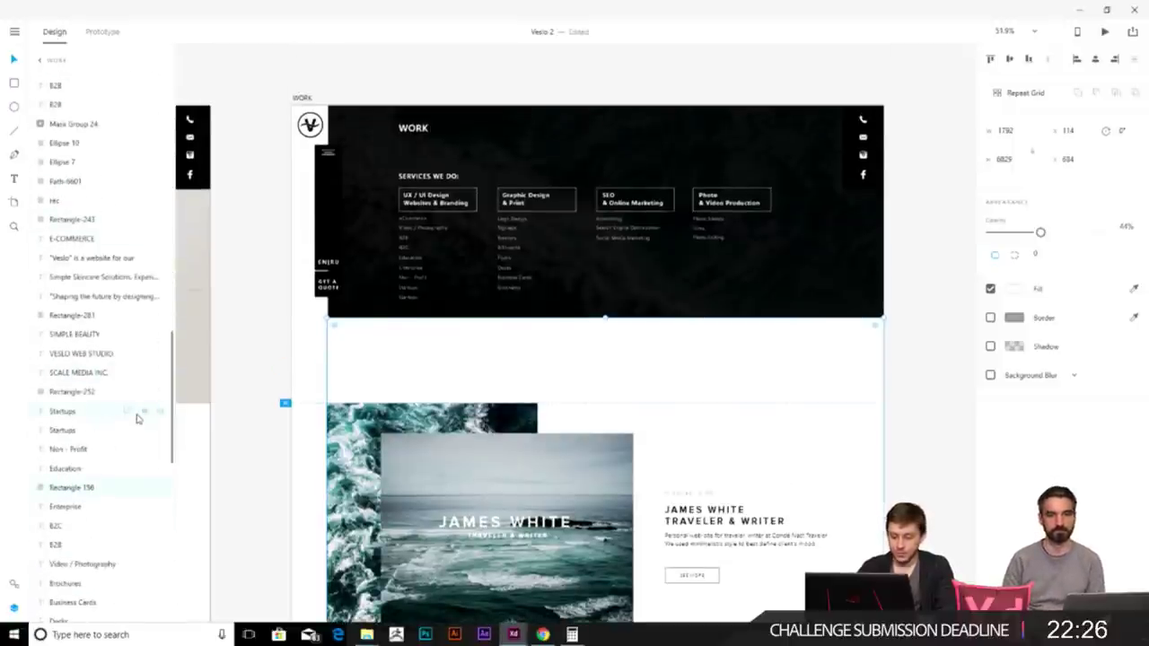
scroll(137, 418, "up", 5)
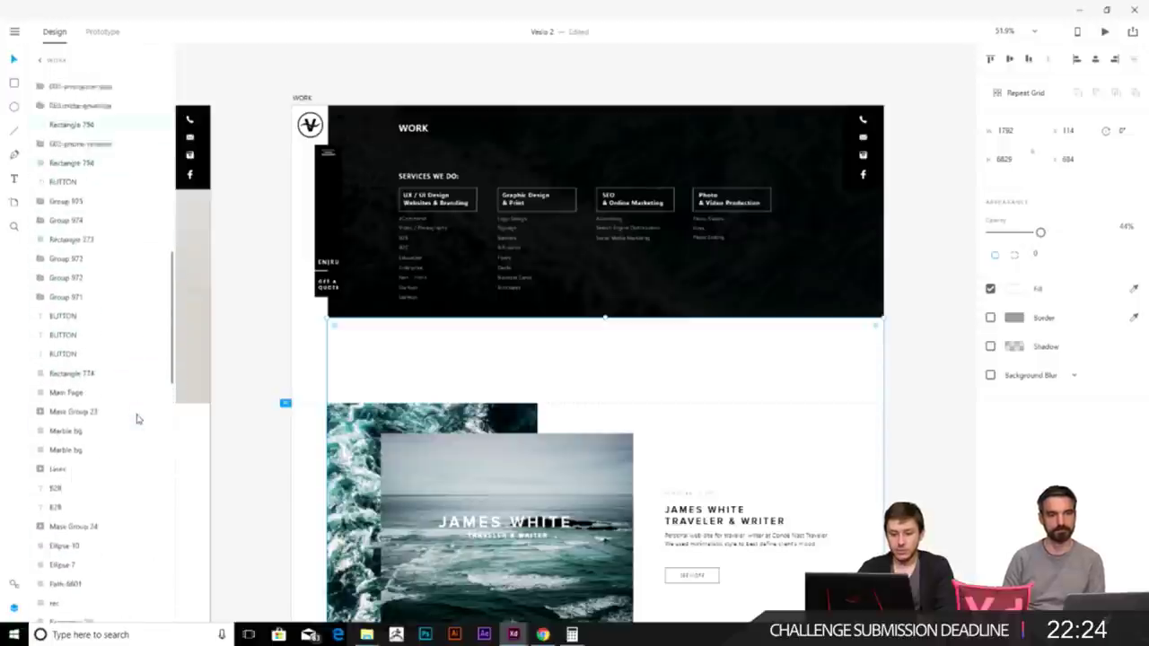
scroll(137, 419, "up", 3)
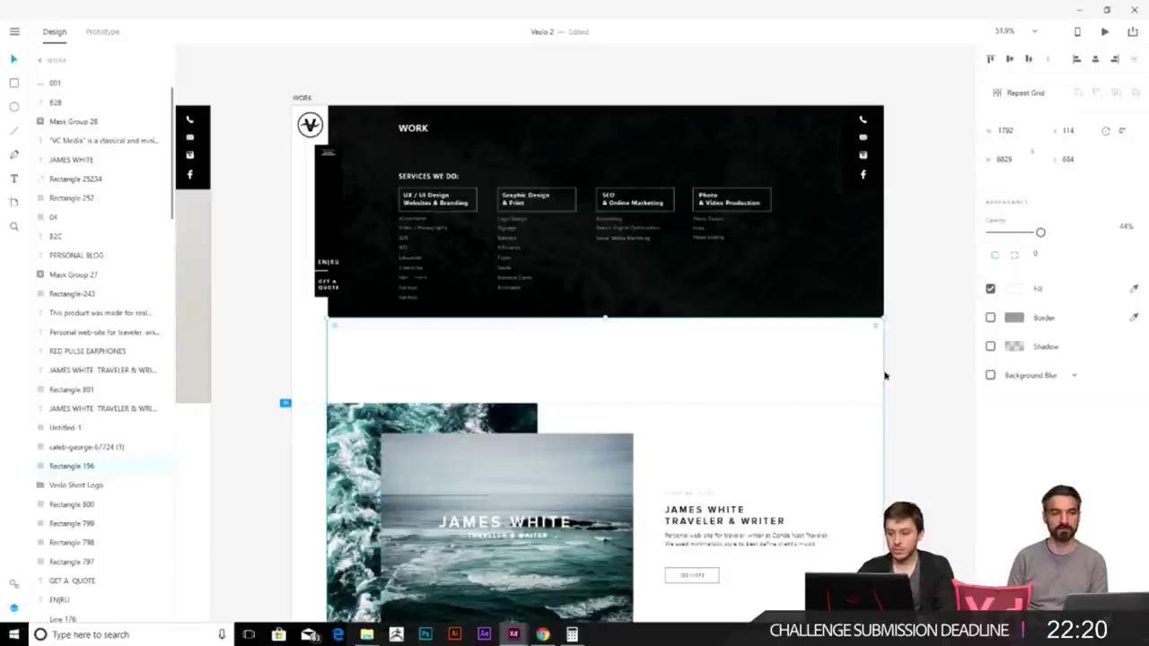
left_click(918, 440)
scroll(887, 398, "down", 5)
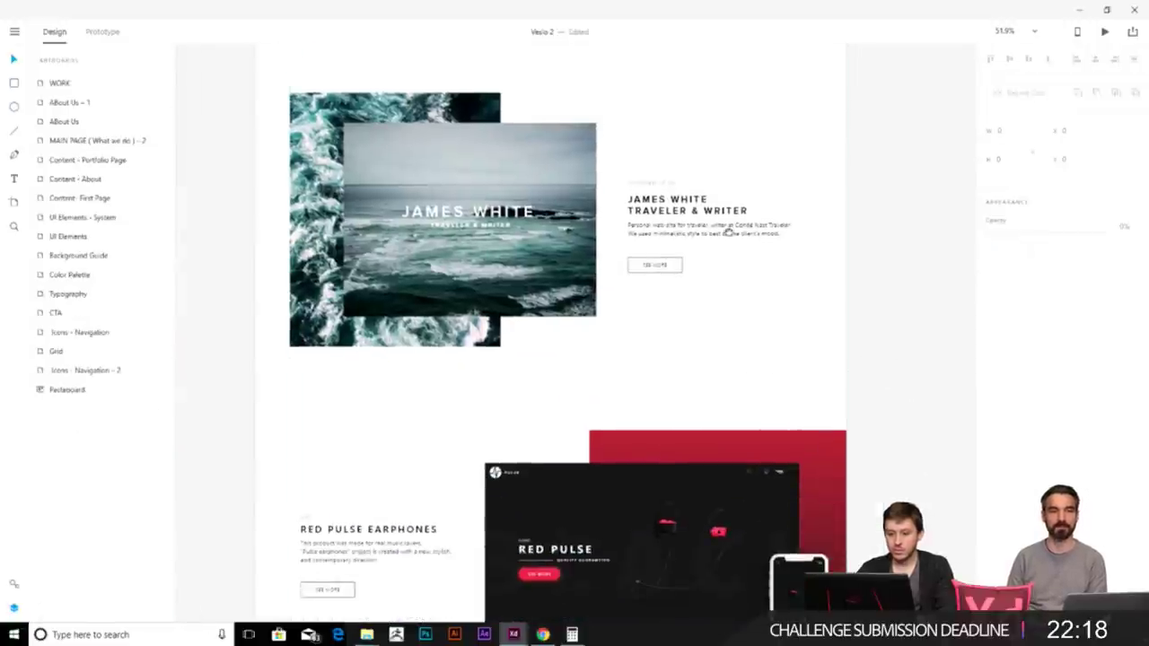
scroll(711, 174, "up", 3)
left_click(785, 301)
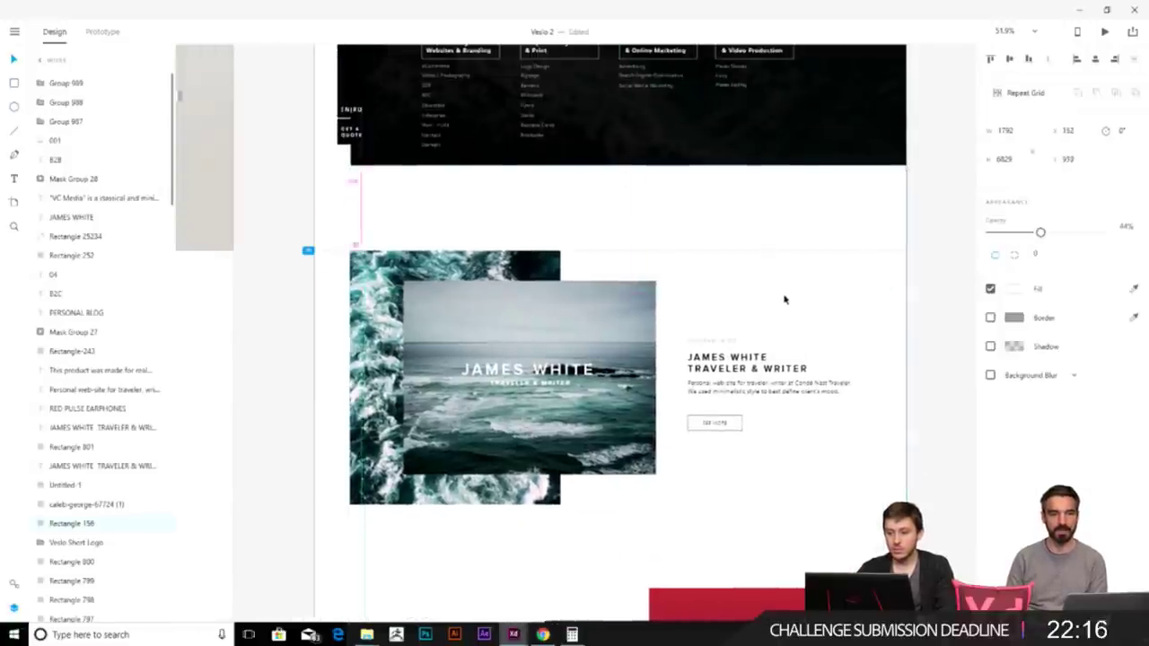
left_click(787, 318)
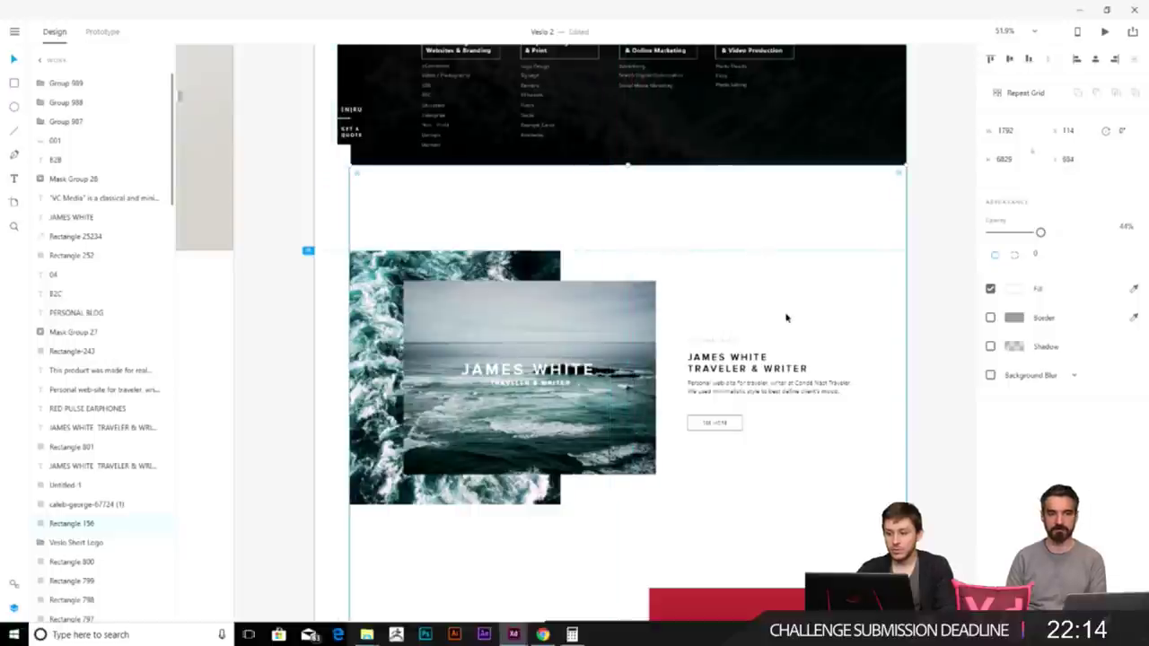
left_click(923, 273)
left_click(851, 325)
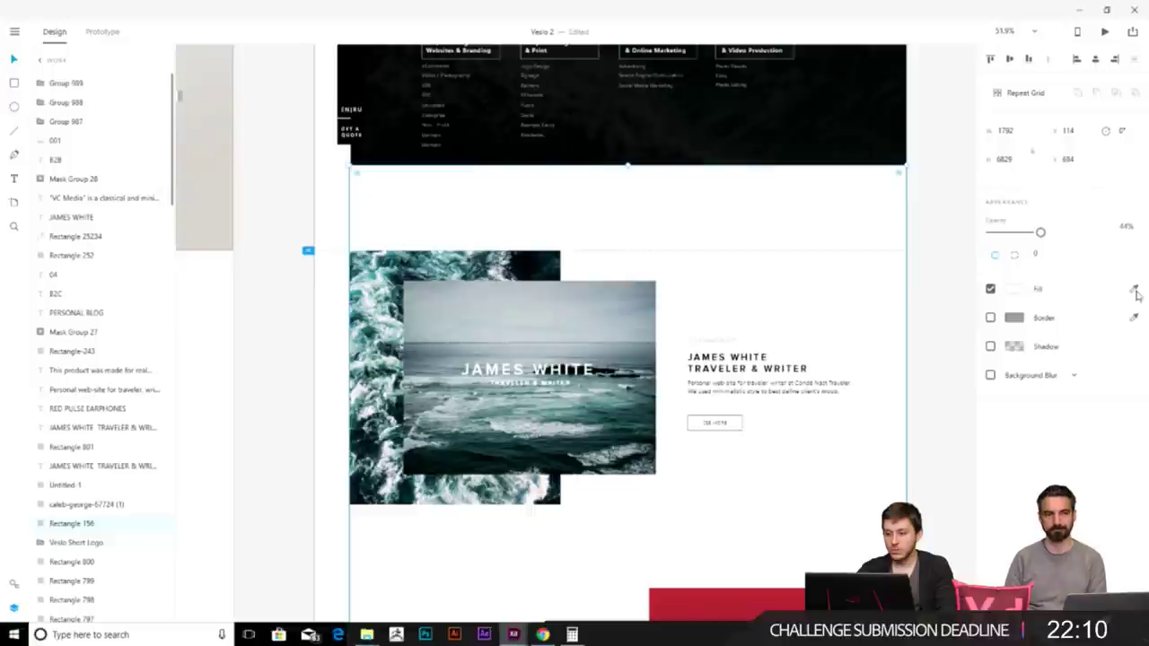
- Raise the white rectangle's opacity from 44% to 100% and deselect
left_click_drag(1040, 233, 1128, 252)
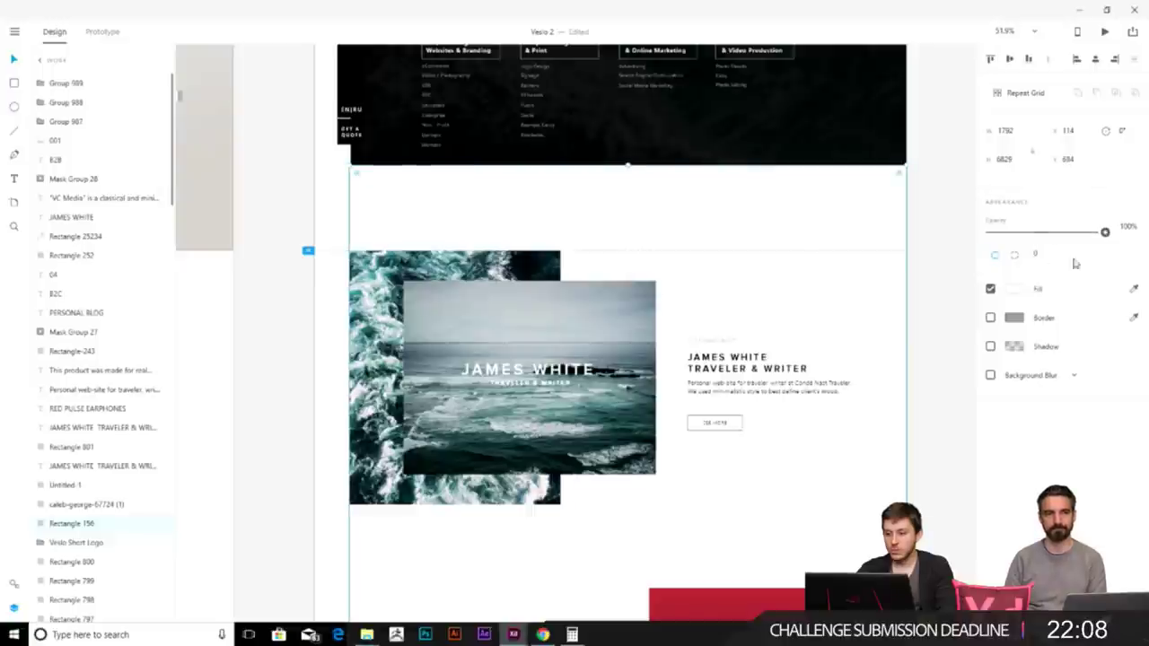
left_click(1015, 290)
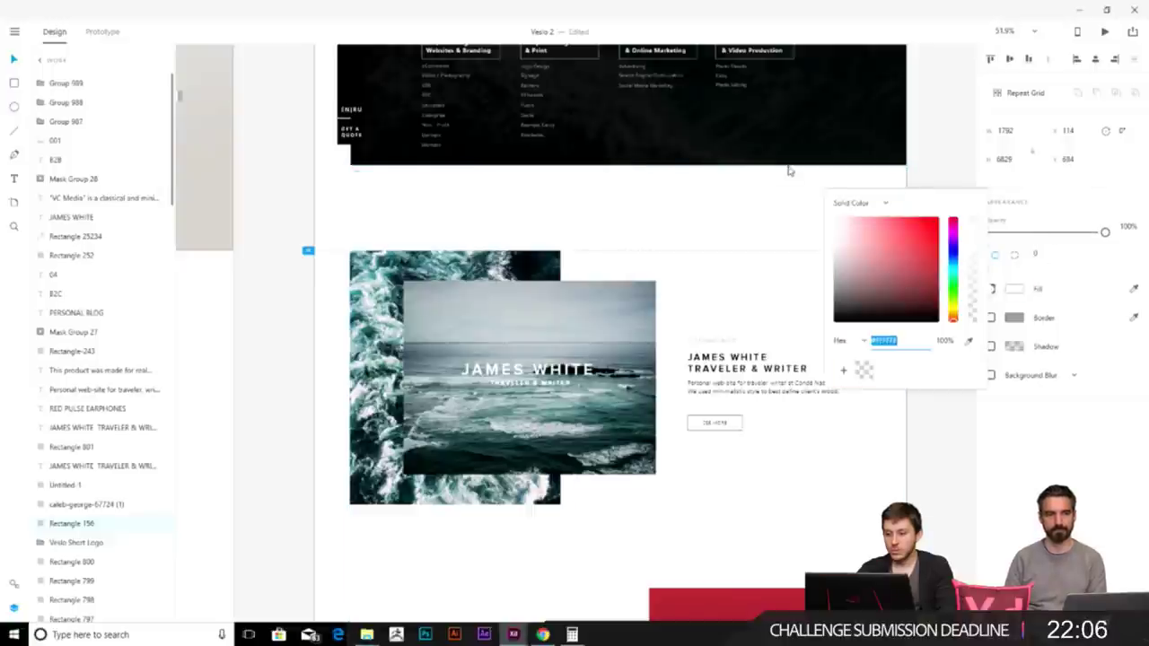
left_click(953, 244)
scroll(954, 243, "down", 4)
scroll(783, 207, "down", 10)
scroll(718, 231, "down", 5)
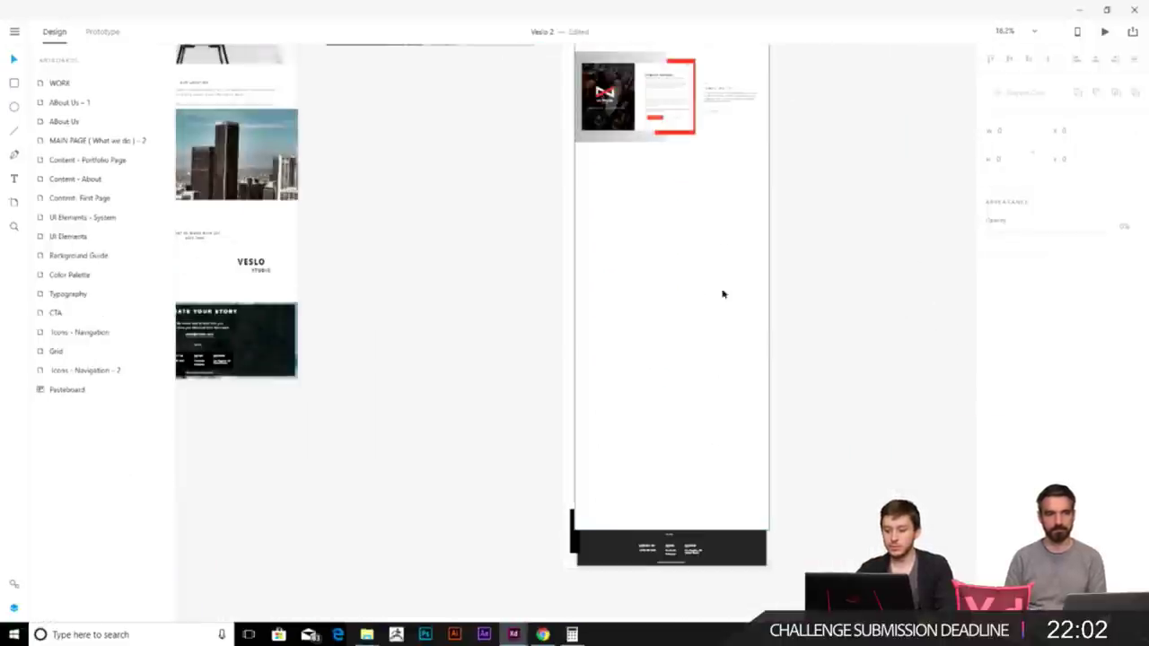
- Send Rectangle 156 backward with Ctrl+Shift+[ and Ctrl+[ so the content shows through
scroll(718, 318, "up", 1)
left_click(690, 413)
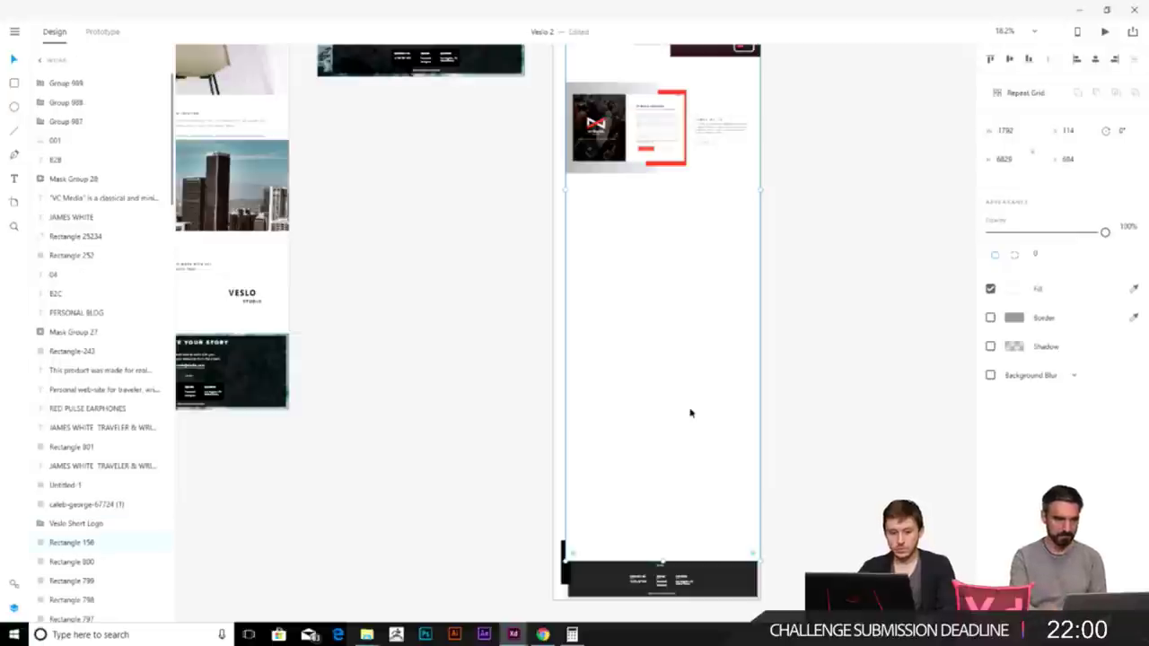
key("ctrl+shift+[")
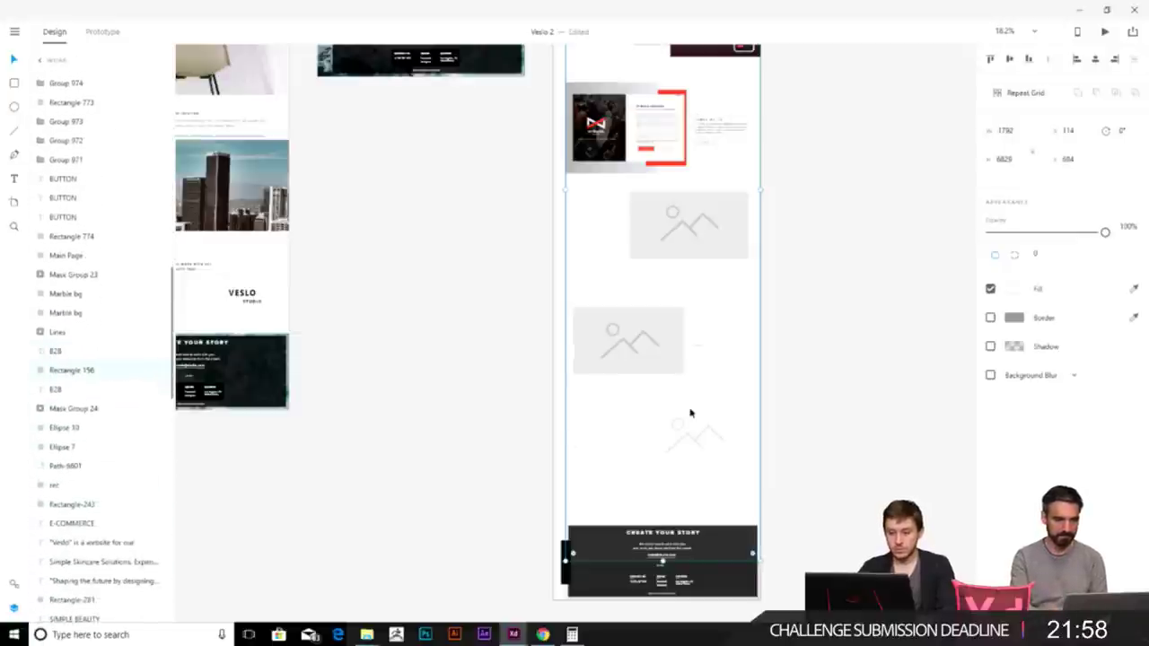
key("ctrl+[")
key("ctrl+[")
key("ctrl+[")
key("ctrl+[")
key("ctrl+[")
left_click(940, 253)
- Zoom in and select the Black Pulse phone mockup group in the Red Pulse row
scroll(757, 307, "up", 6)
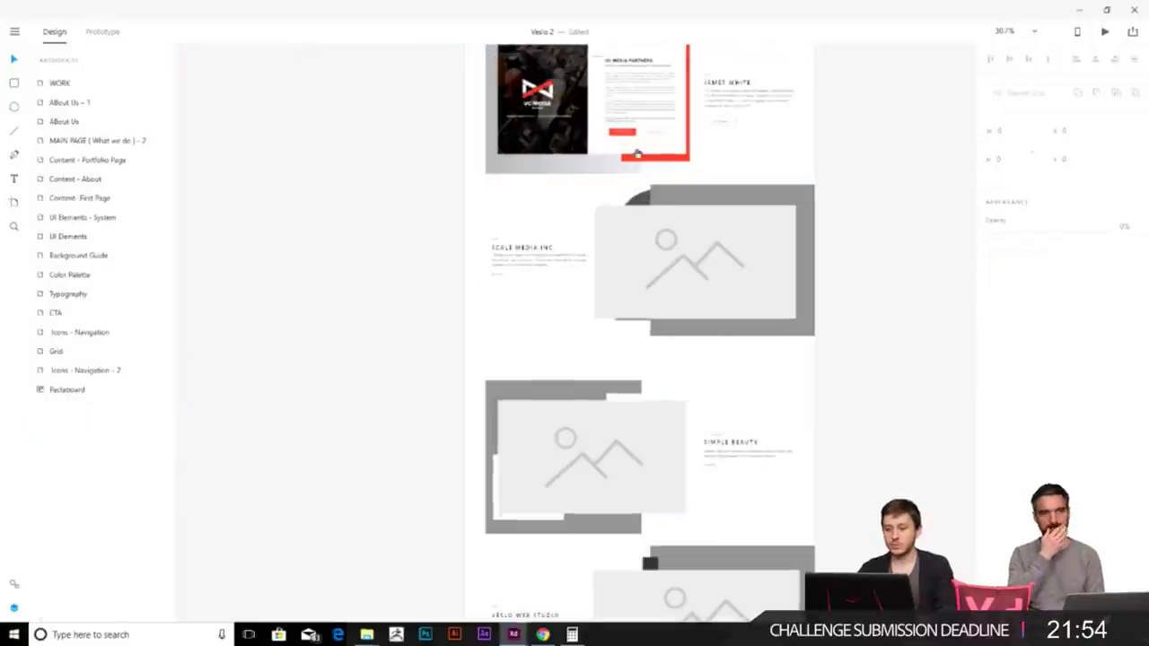
scroll(750, 380, "up", 8)
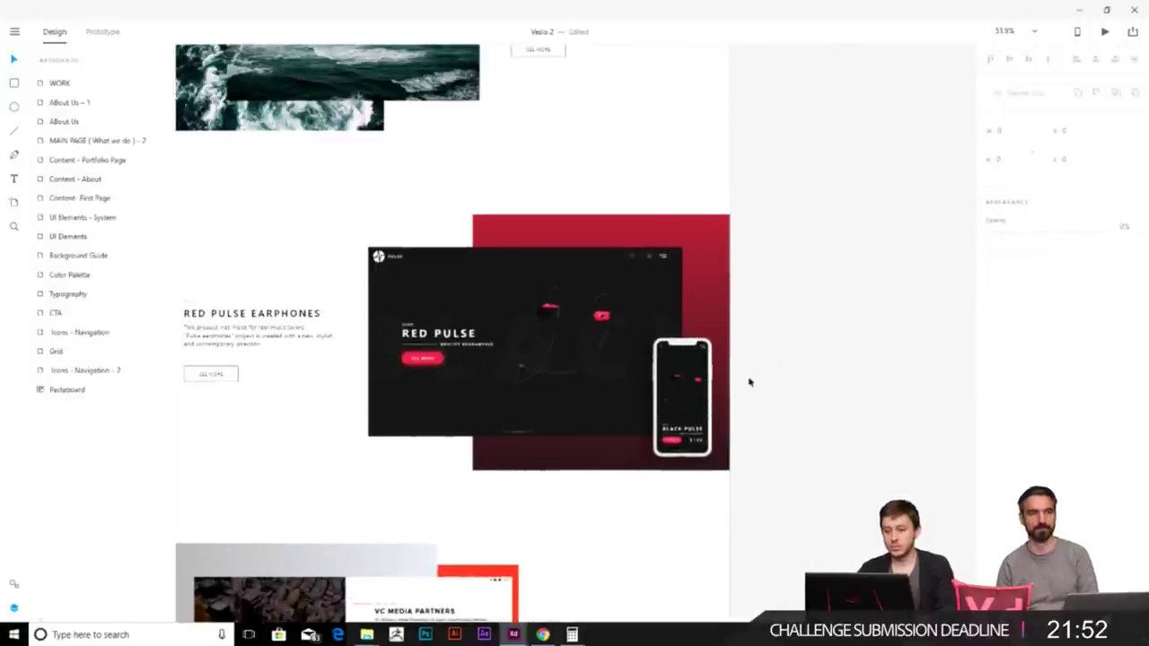
left_click(747, 455)
scroll(747, 455, "down", 5)
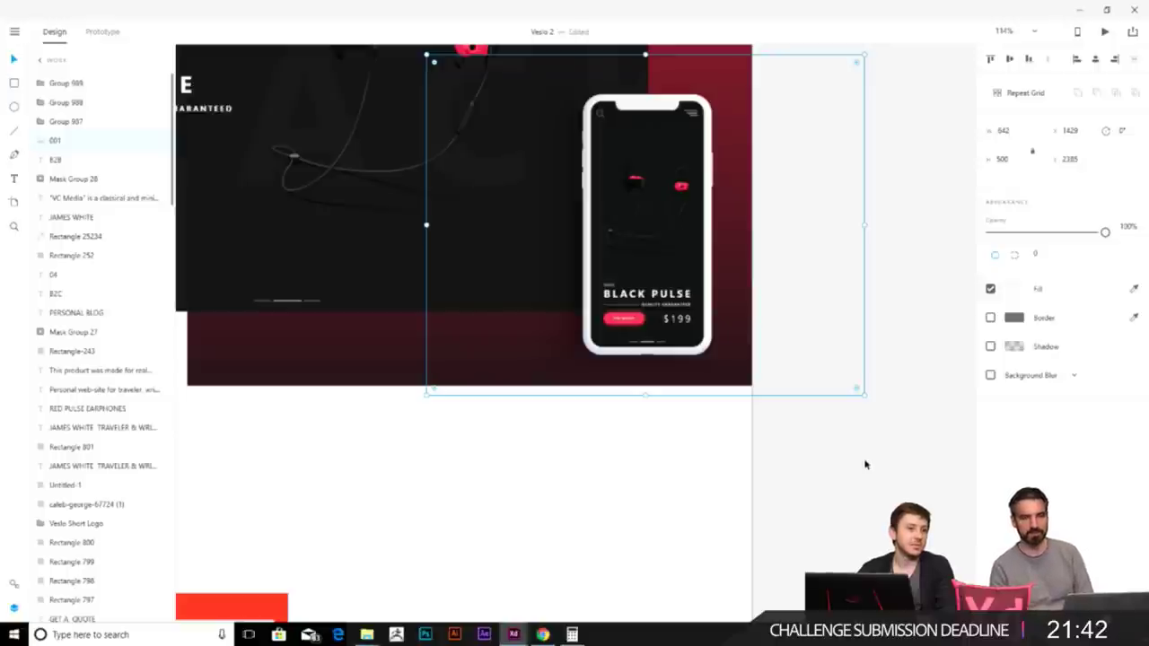
- Delete the mountain image-placeholder icon from the Scale Media Inc section
scroll(849, 487, "down", 5)
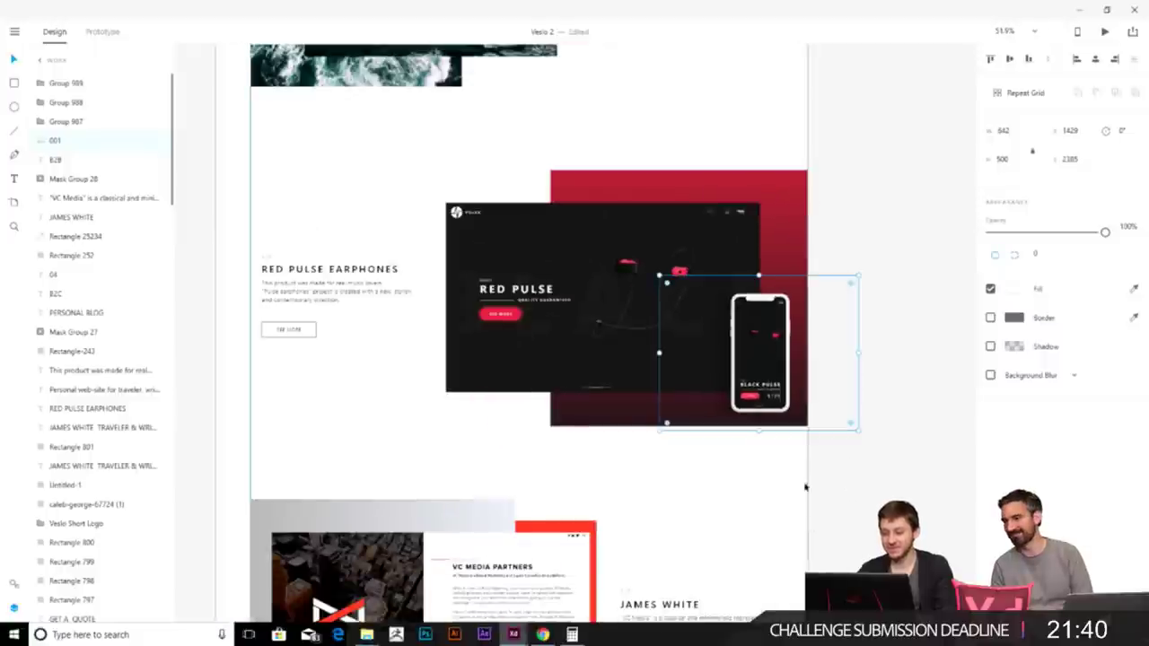
scroll(798, 472, "down", 3)
scroll(771, 449, "down", 5)
scroll(754, 432, "down", 4)
scroll(646, 287, "up", 2)
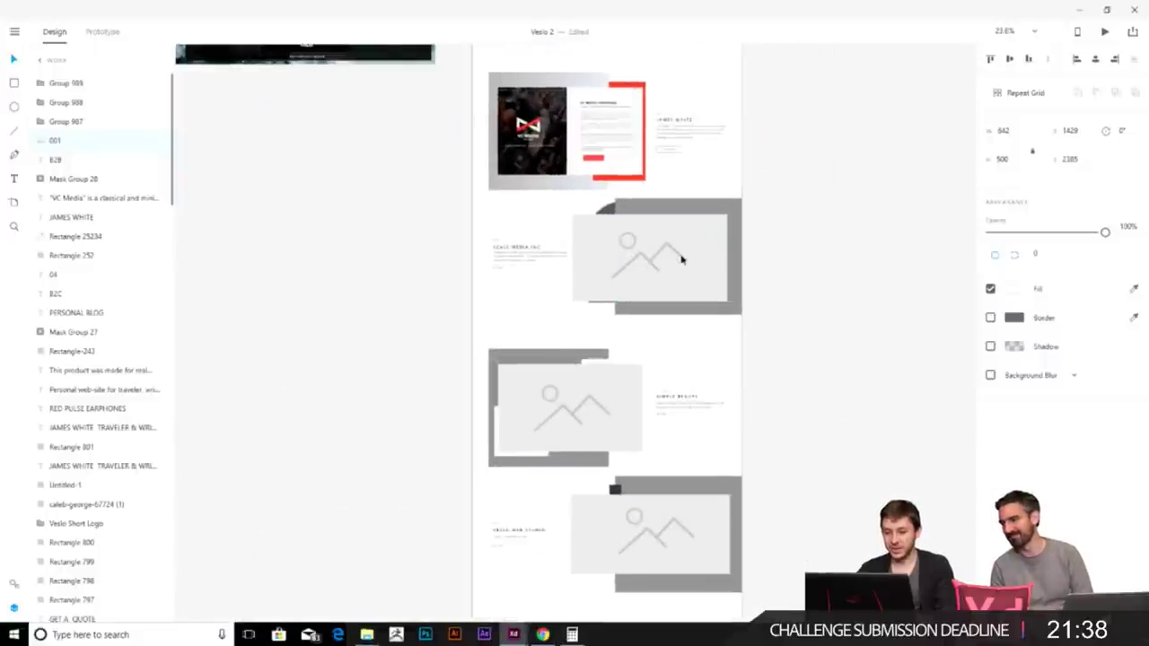
left_click(649, 261)
key("Delete")
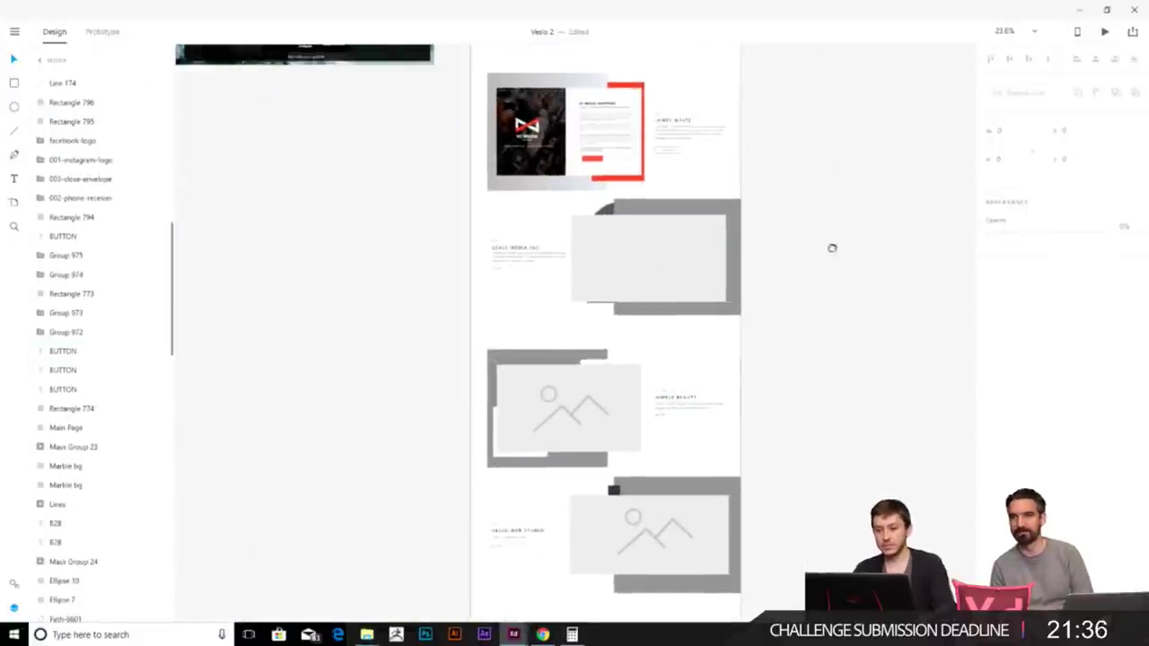
scroll(836, 200, "up", 4)
scroll(800, 359, "up", 5)
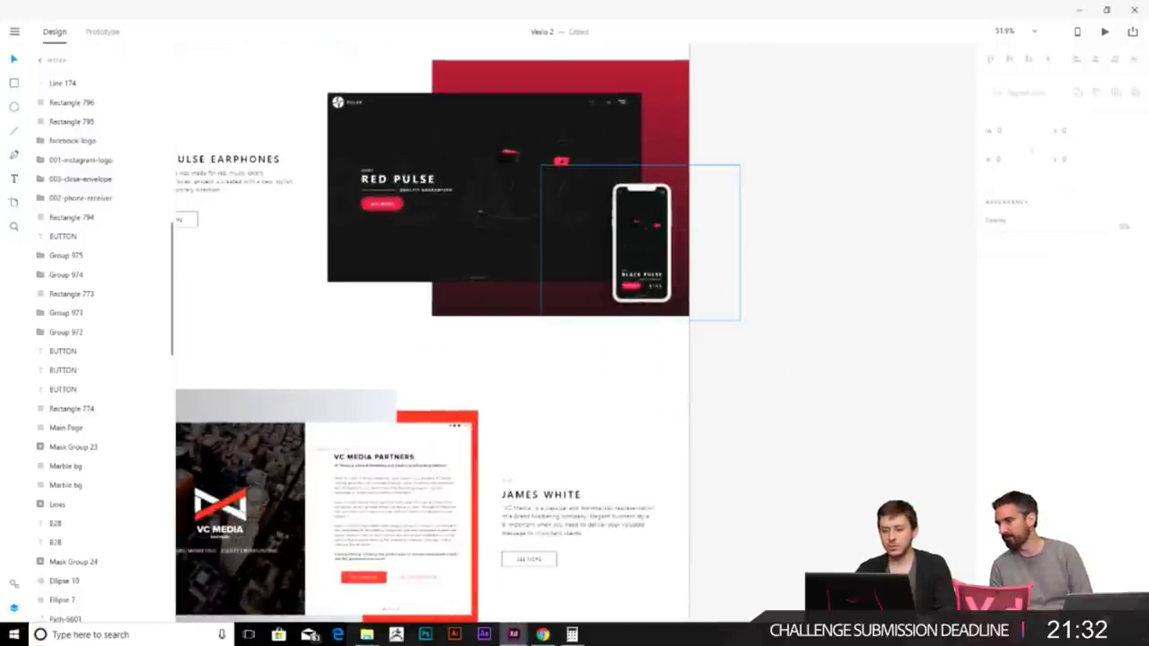
scroll(642, 225, "up", 4)
scroll(657, 263, "up", 2)
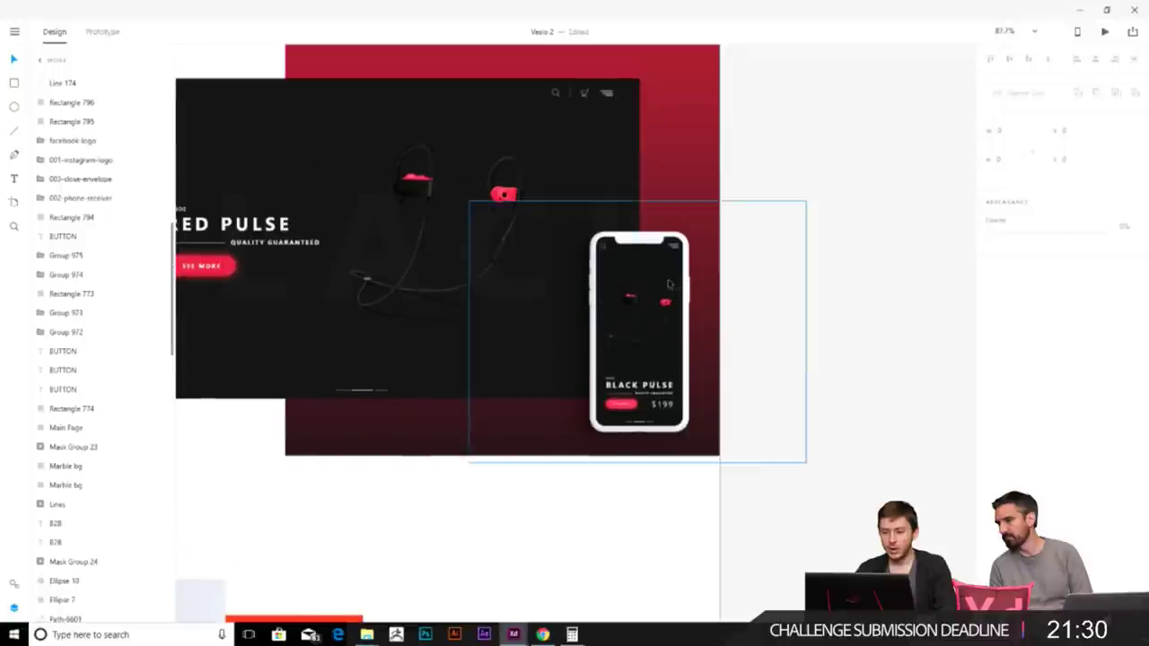
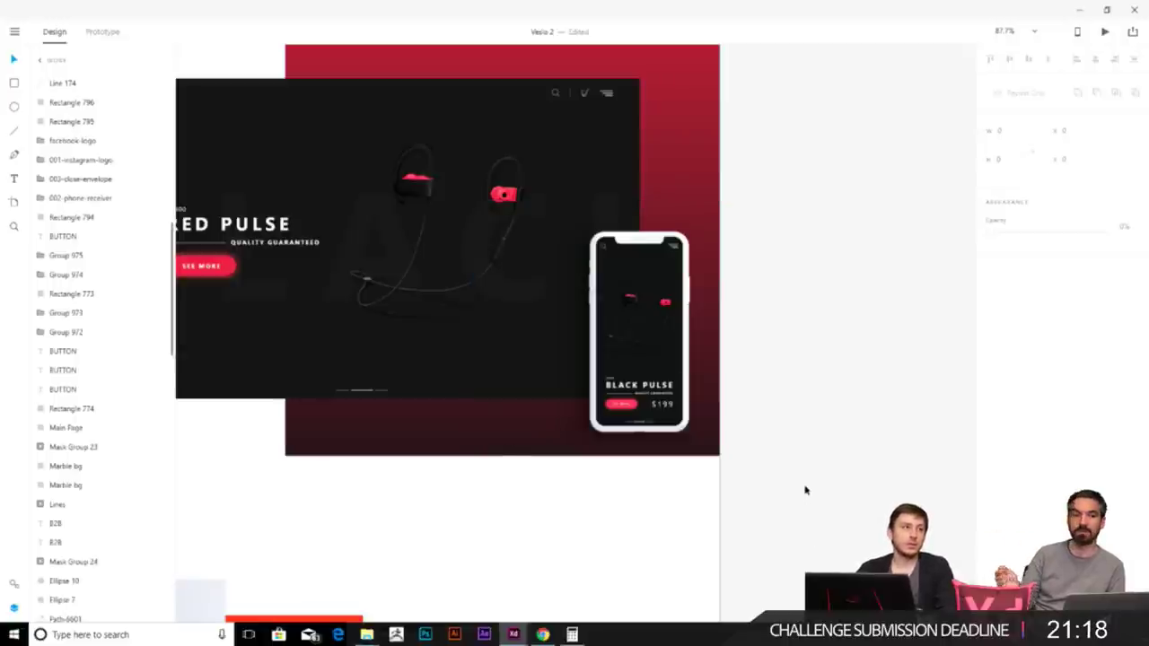
- Select the grey placeholder rectangle in the Scale Media section
scroll(788, 492, "down", 5)
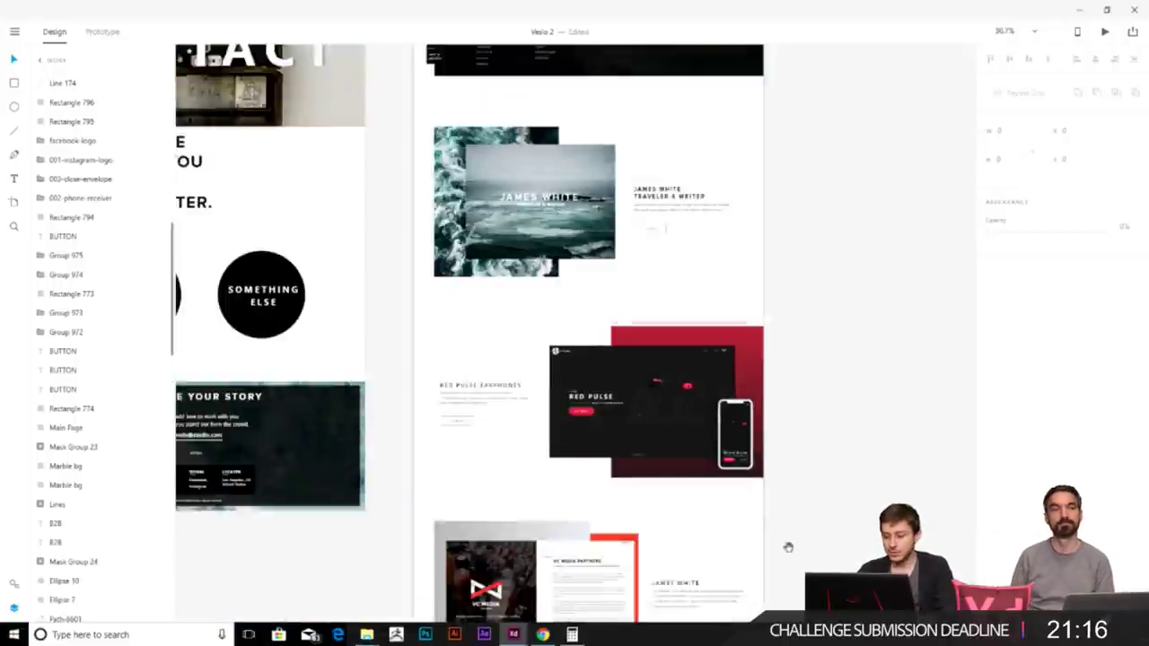
scroll(787, 551, "down", 6)
scroll(679, 245, "up", 3)
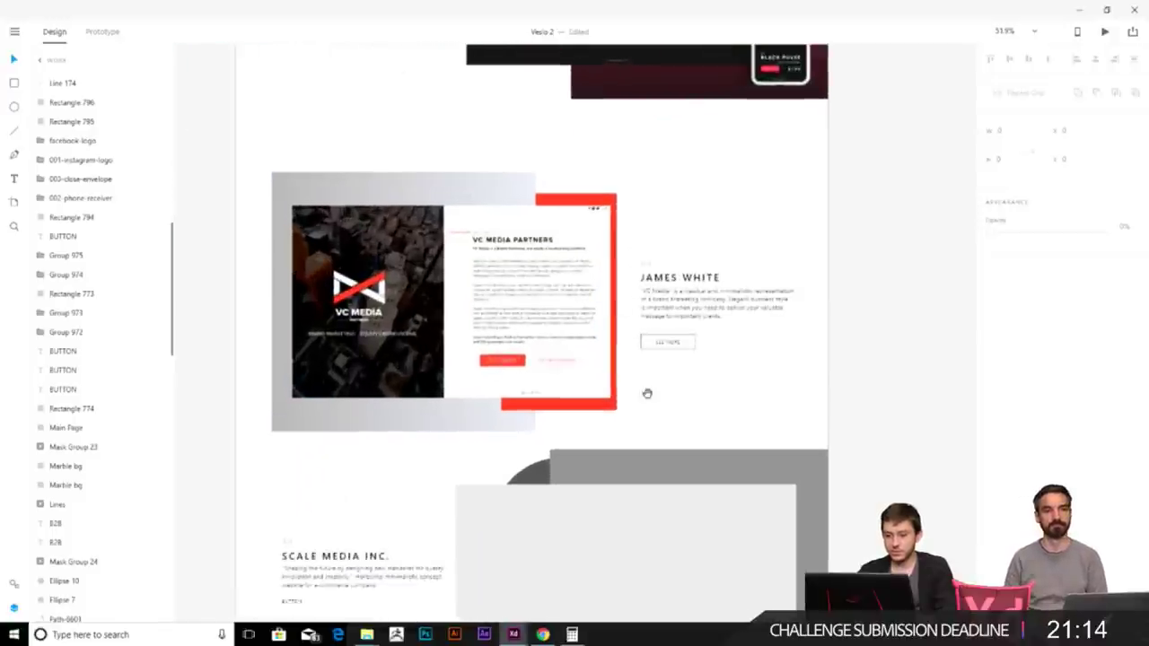
scroll(638, 374, "down", 3)
left_click(769, 306)
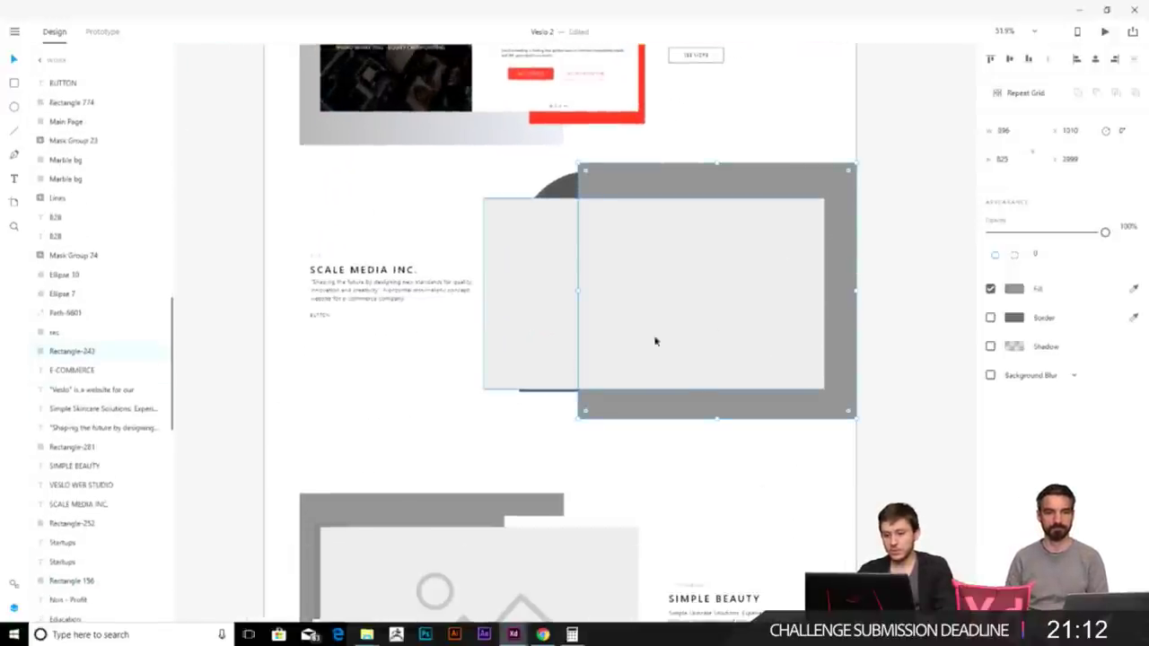
scroll(525, 379, "down", 3)
scroll(703, 359, "left", 5)
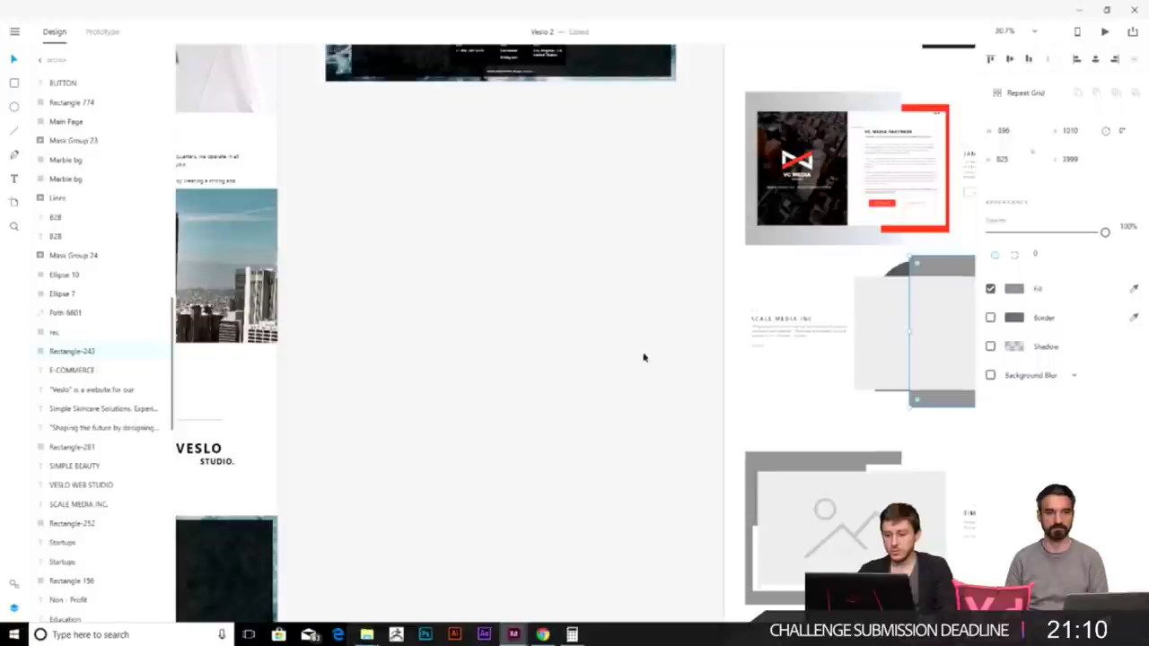
scroll(644, 357, "down", 3)
scroll(457, 267, "left", 6)
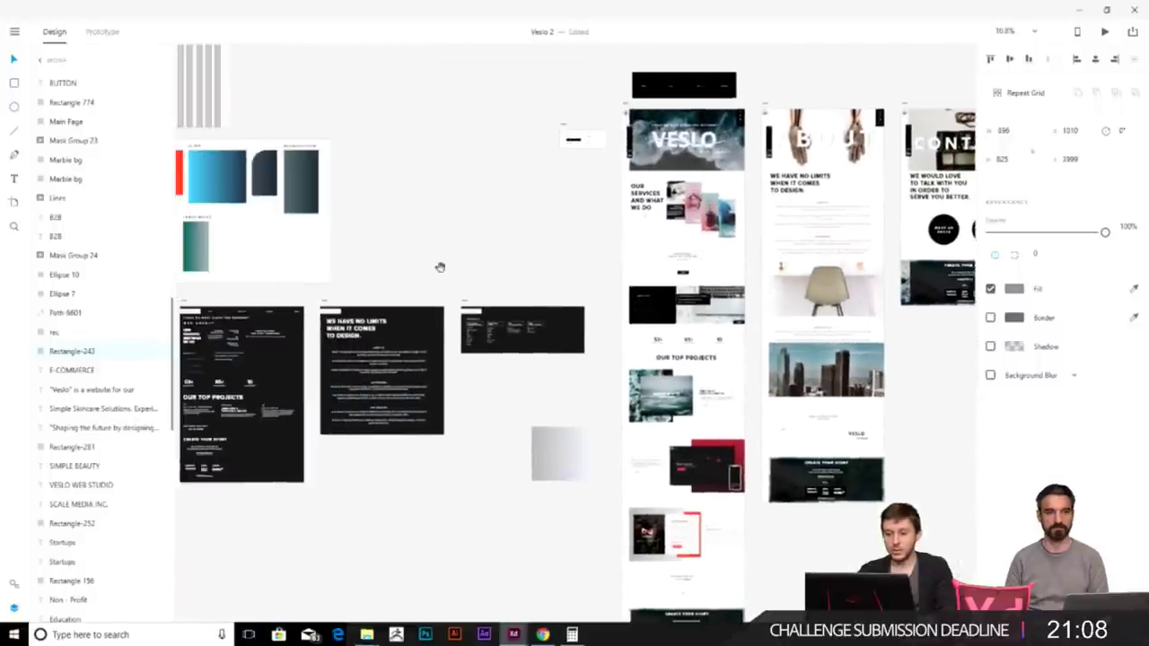
scroll(457, 267, "left", 5)
scroll(457, 268, "up", 1)
scroll(507, 264, "right", 5)
scroll(666, 272, "down", 2)
left_click_drag(666, 272, 689, 215)
- Move the dark blue rounded shape onto the pasteboard, keeping its corner radius at 228
left_click_drag(451, 181, 897, 505)
scroll(441, 267, "up", 5)
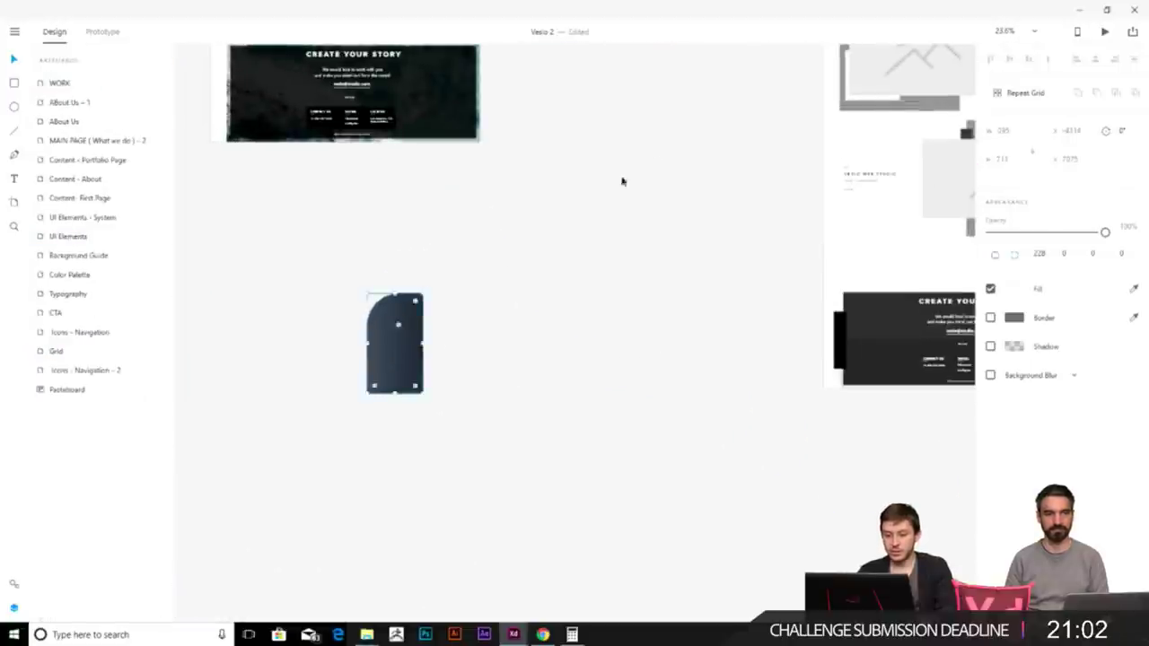
left_click_drag(395, 341, 697, 117)
scroll(746, 128, "up", 4)
scroll(745, 128, "right", 2)
left_click_drag(521, 395, 605, 195)
scroll(605, 195, "up", 4)
left_click(541, 238)
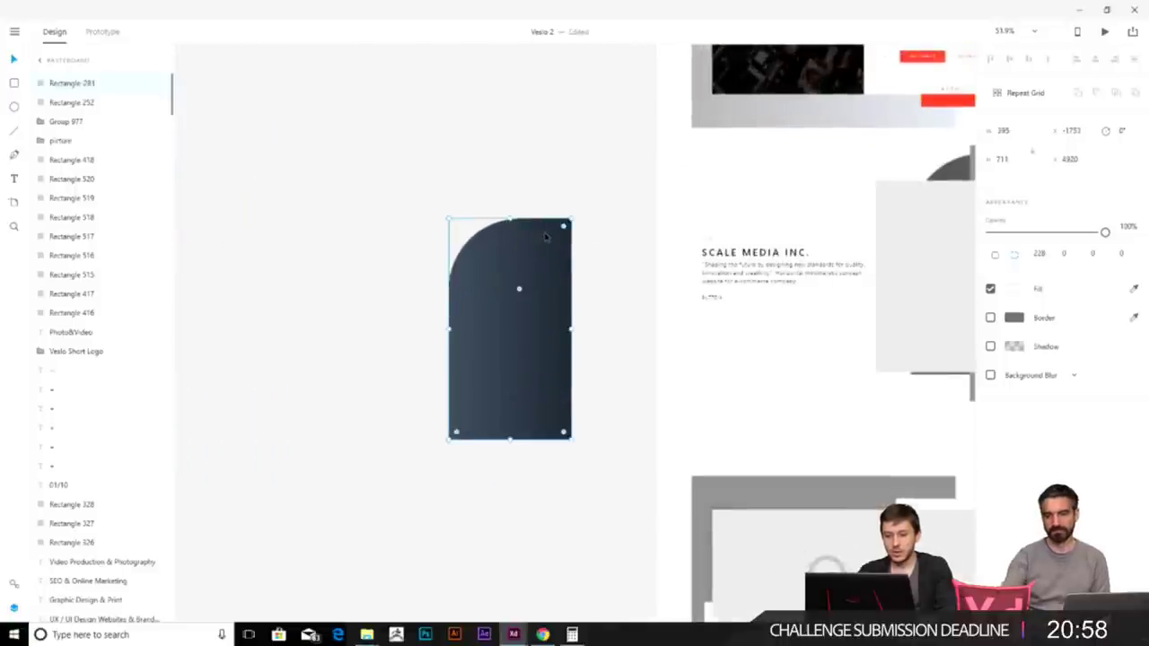
left_click_drag(519, 289, 495, 243)
key("ctrl+z")
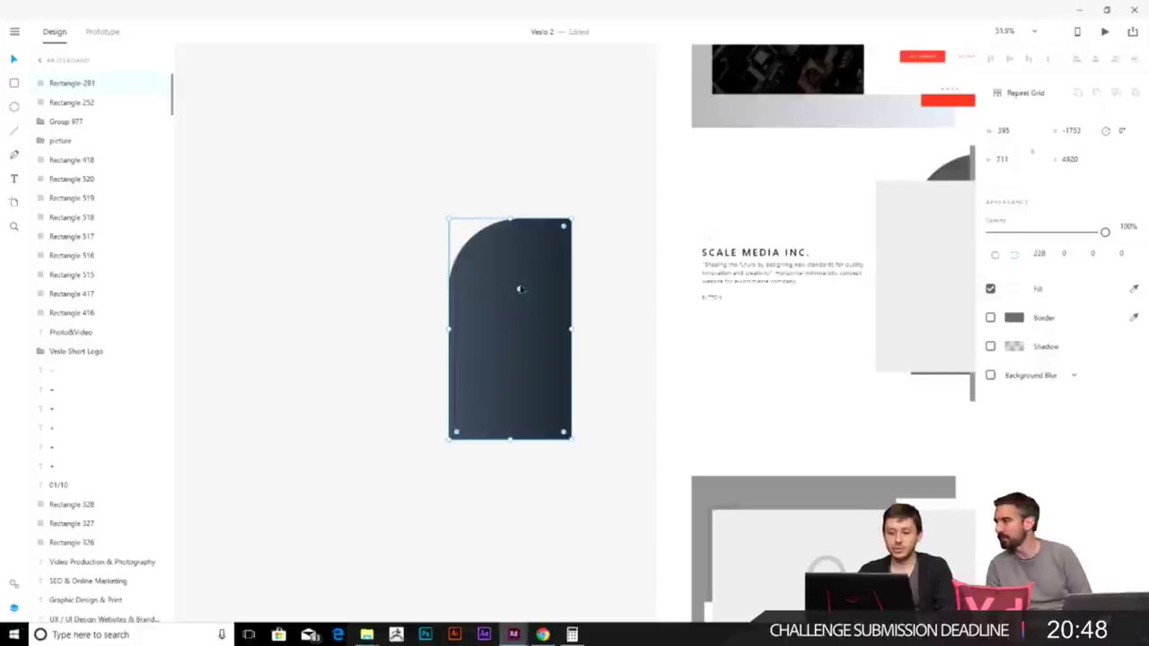
left_click_drag(519, 291, 464, 232)
left_click_drag(519, 285, 519, 288)
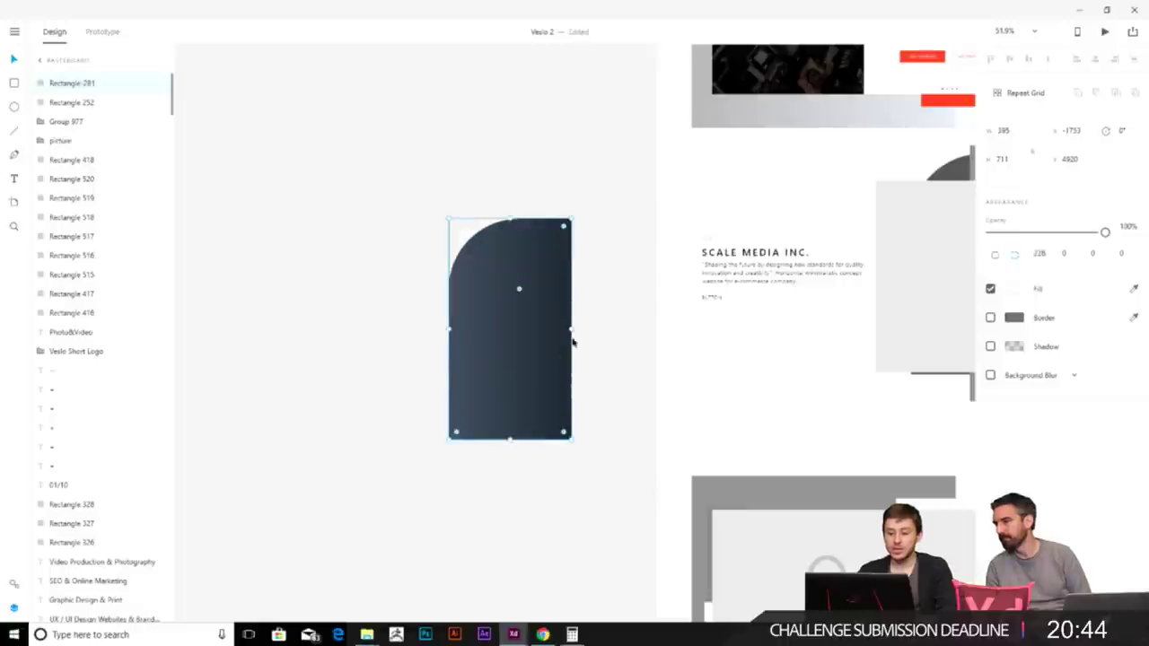
- Draw a new 412 × 412 rectangle to the left of the blue shape
left_click(375, 240)
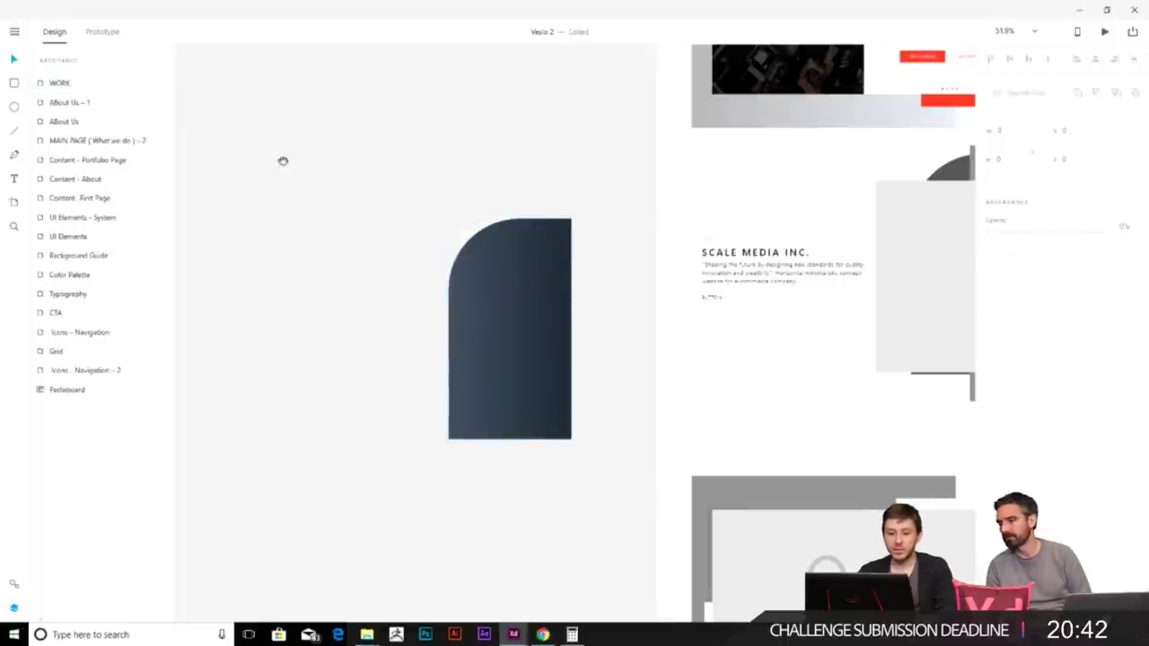
key("r")
left_click_drag(285, 146, 416, 423)
- Round the new rectangle's top-left corner, then delete that rectangle
key("ctrl+3")
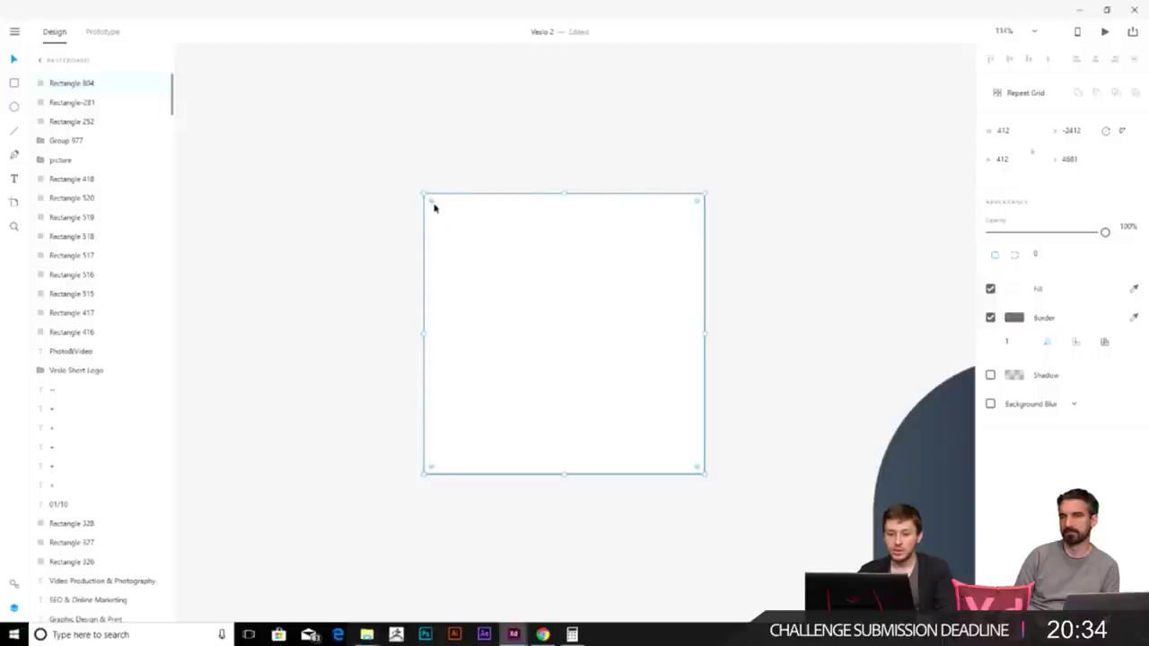
left_click_drag(431, 202, 565, 274)
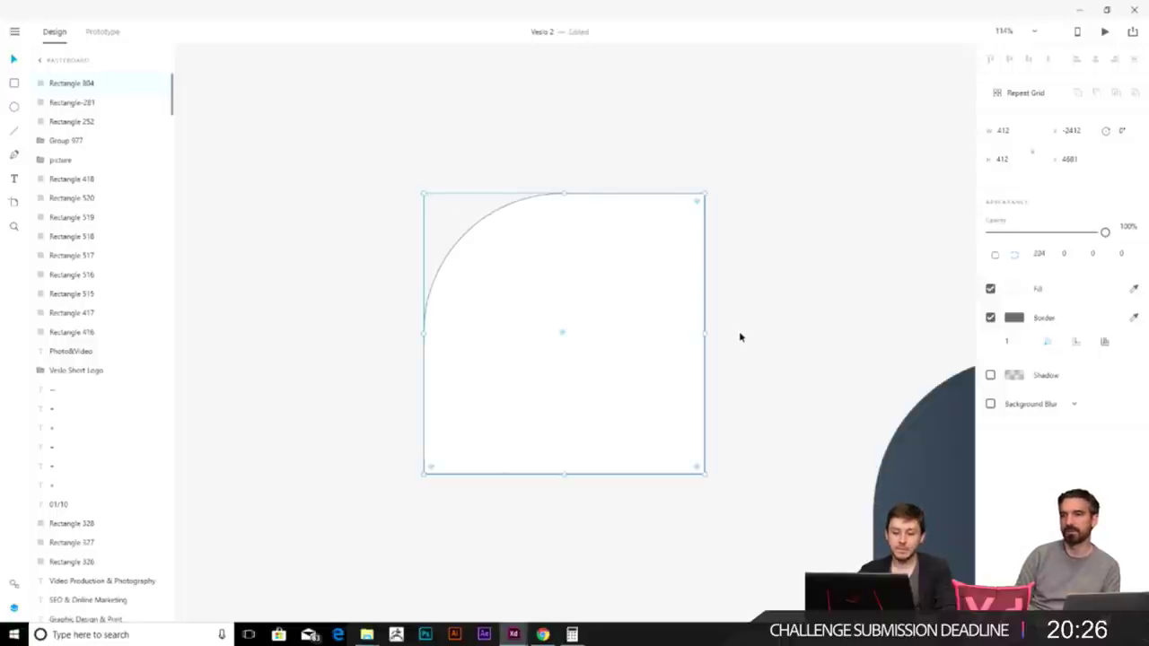
scroll(739, 337, "down", 3)
left_click_drag(759, 328, 483, 247)
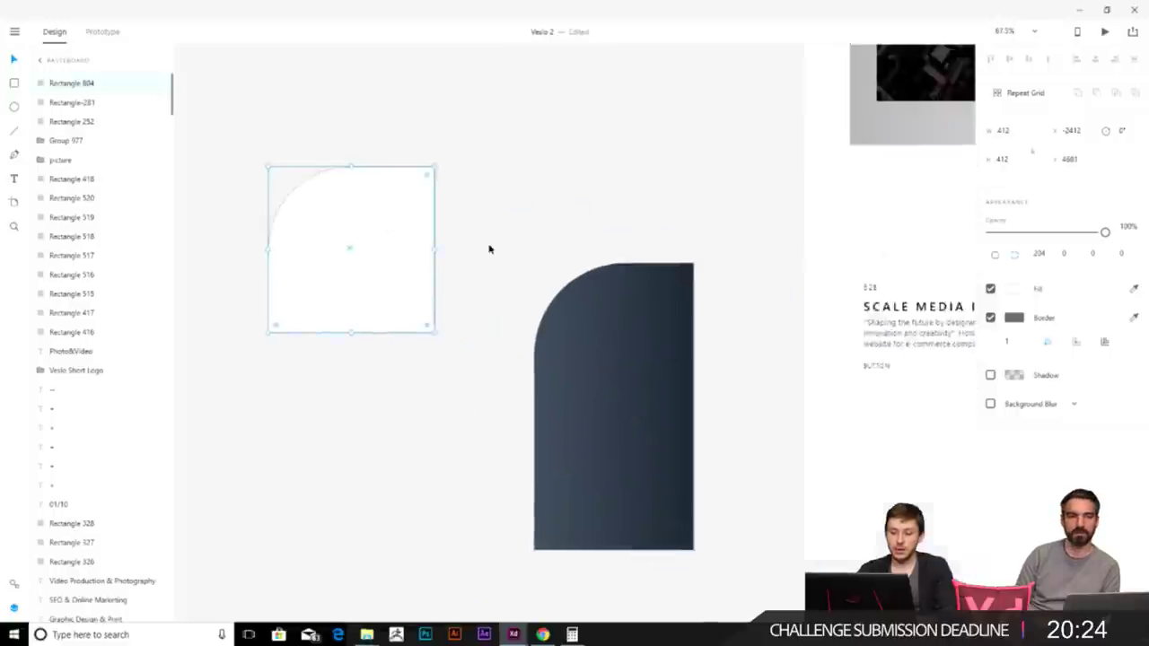
scroll(483, 248, "down", 3)
key("Delete")
scroll(566, 221, "right", 3)
- Give the grey Scale Media rectangle a linear gradient from #2D3440 to #3F4C58
double_click(655, 212)
left_click(1014, 289)
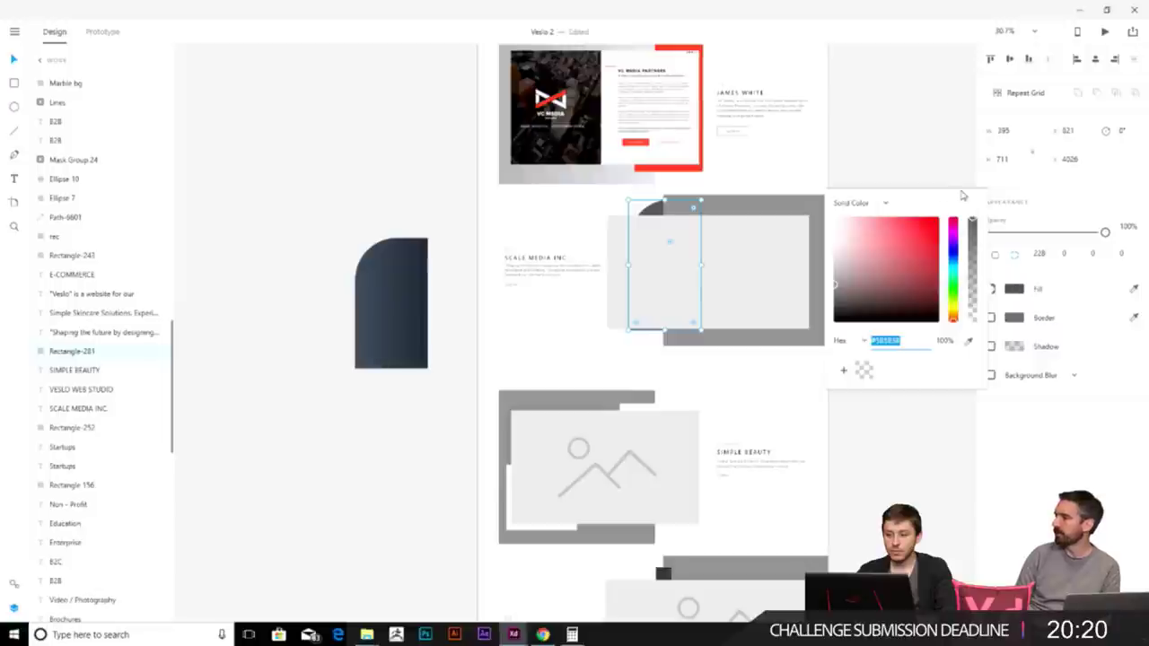
left_click(857, 203)
left_click(855, 247)
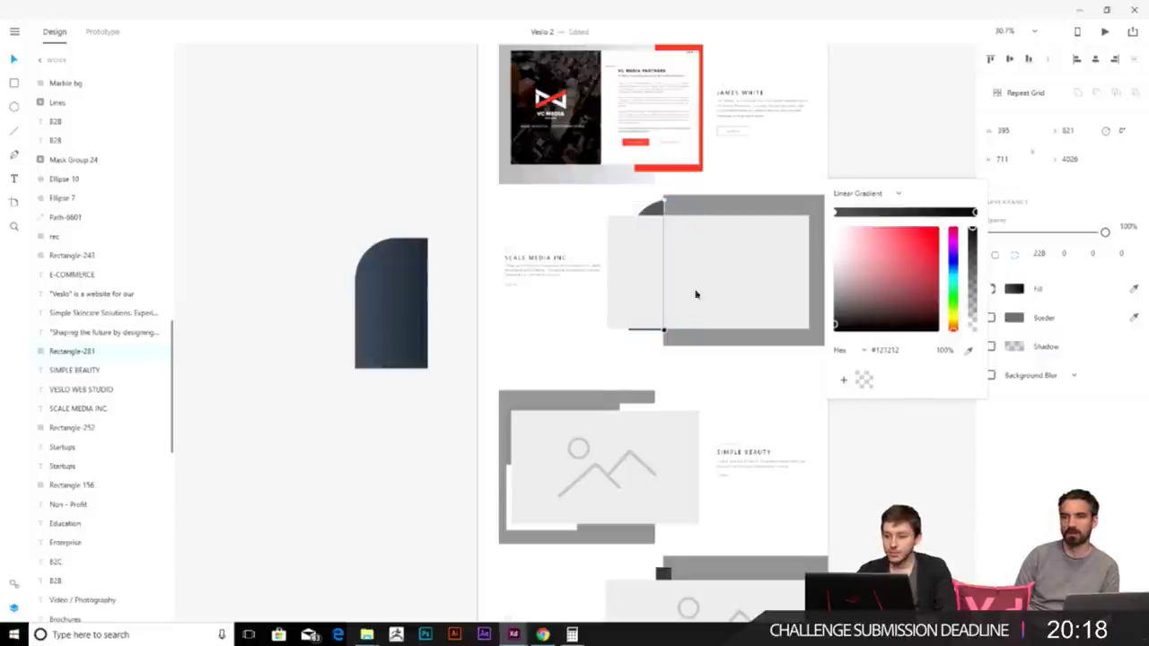
left_click(968, 352)
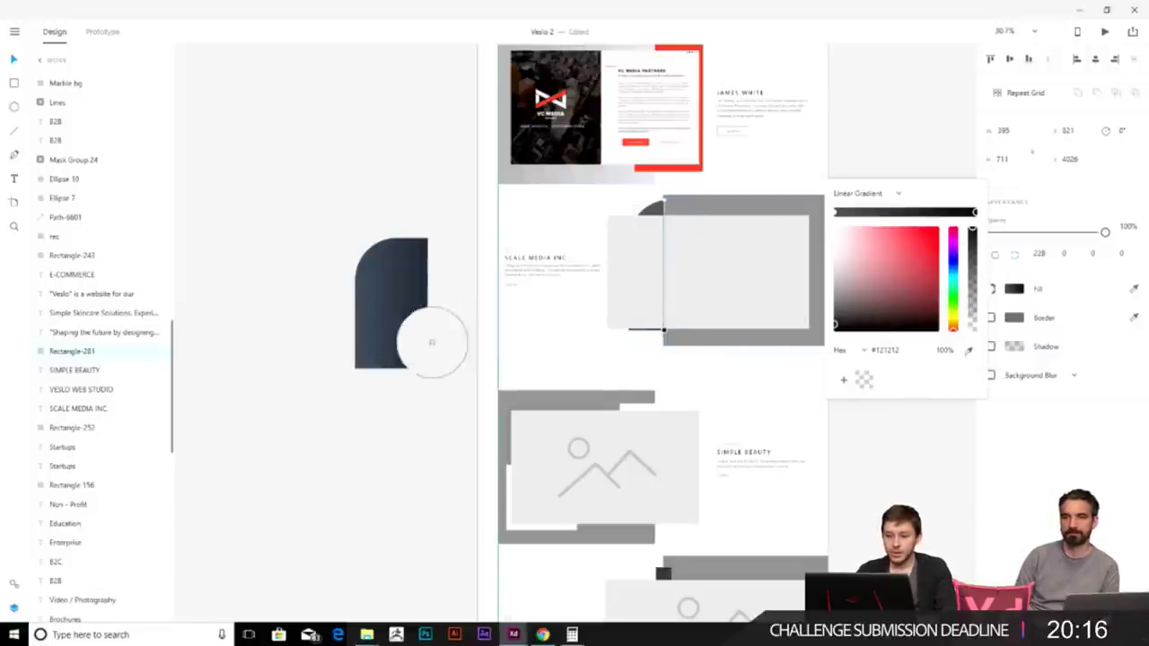
left_click(420, 357)
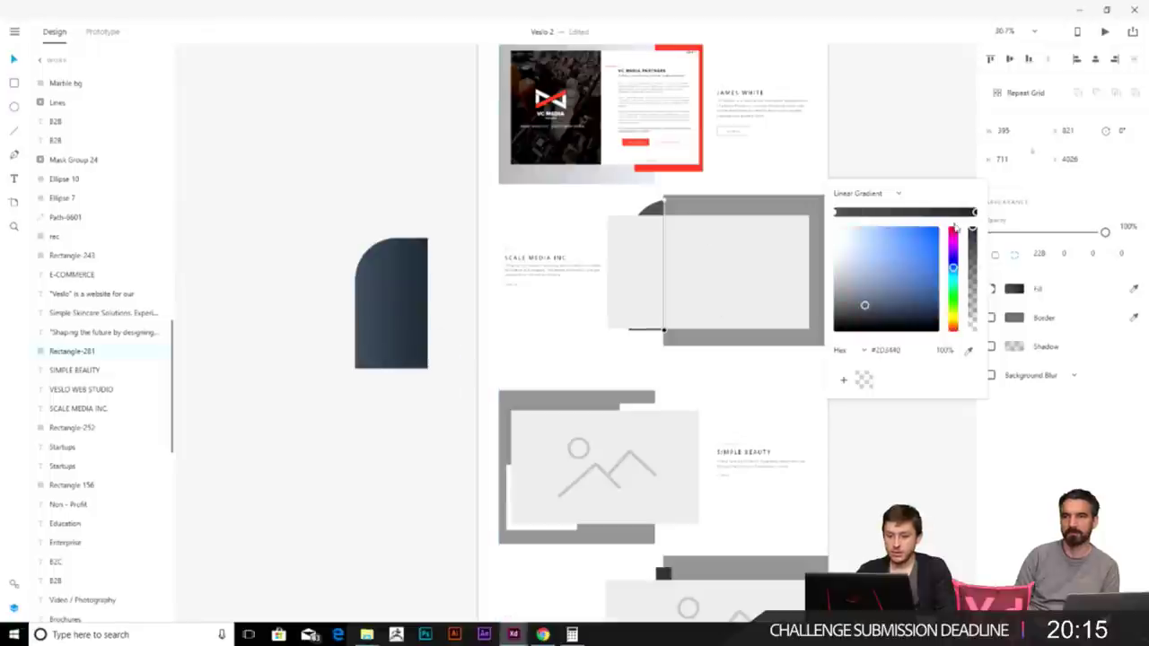
left_click(837, 213)
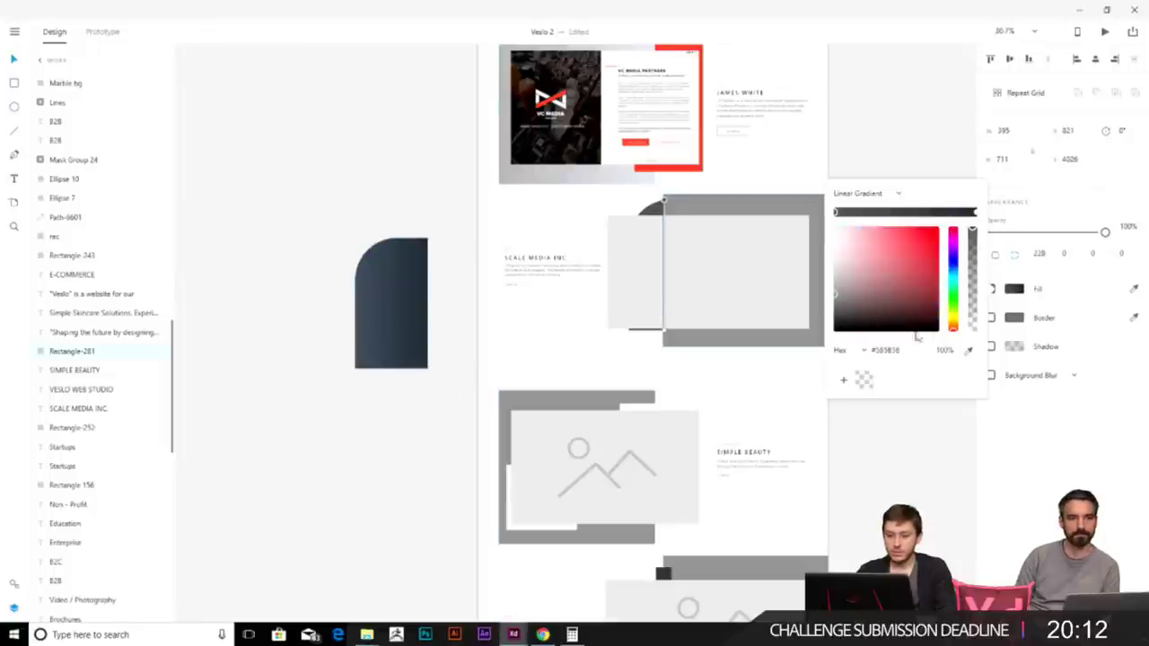
left_click(969, 351)
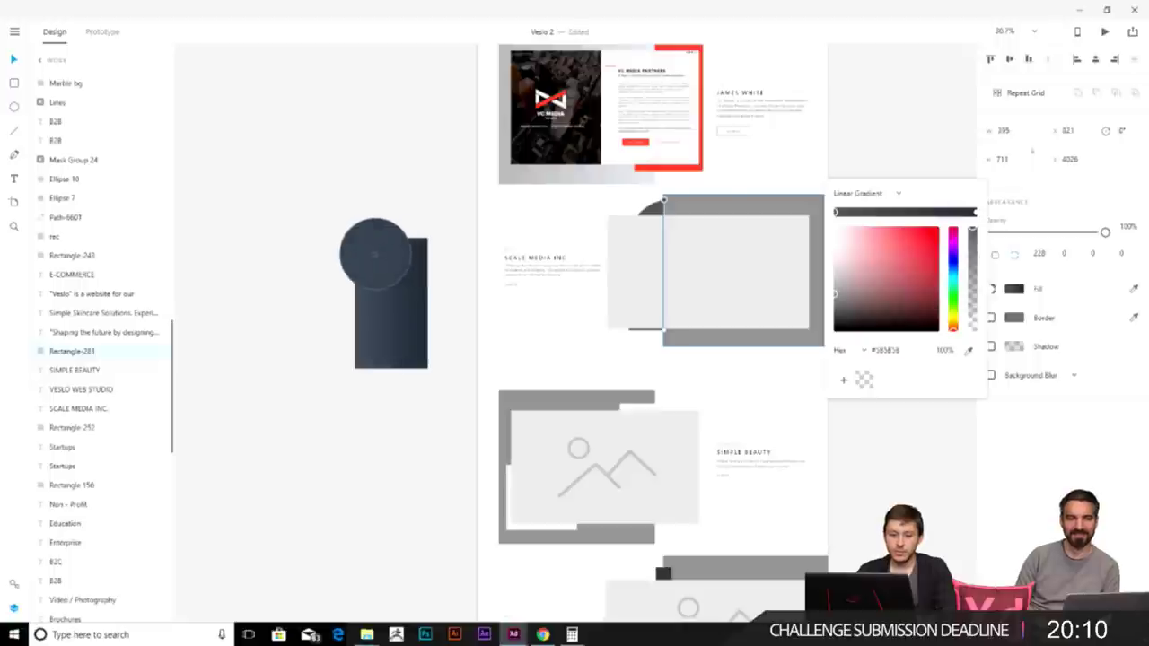
left_click(375, 259)
left_click(382, 168)
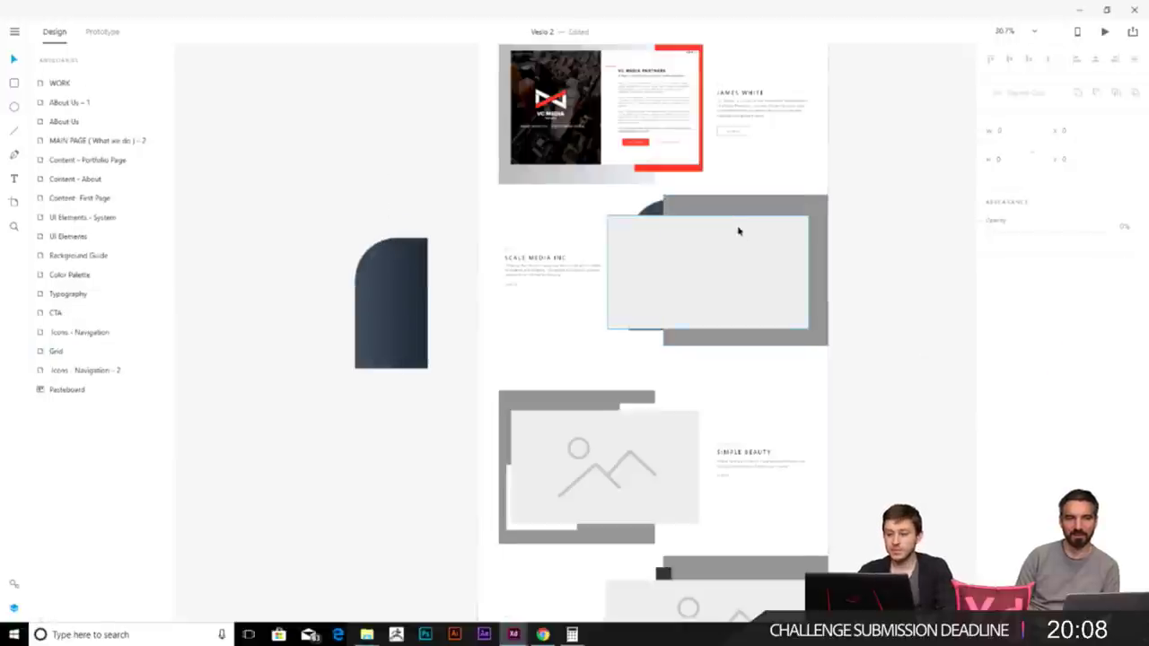
scroll(713, 280, "up", 3)
scroll(711, 276, "down", 3)
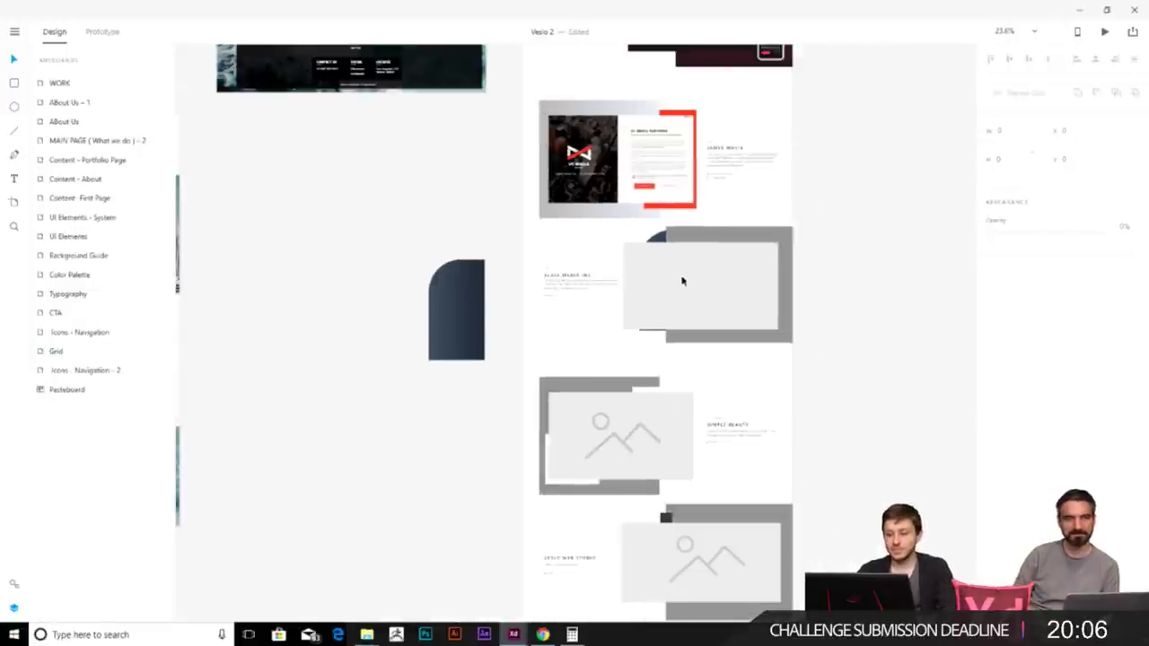
scroll(700, 247, "up", 1)
left_click_drag(714, 236, 669, 439)
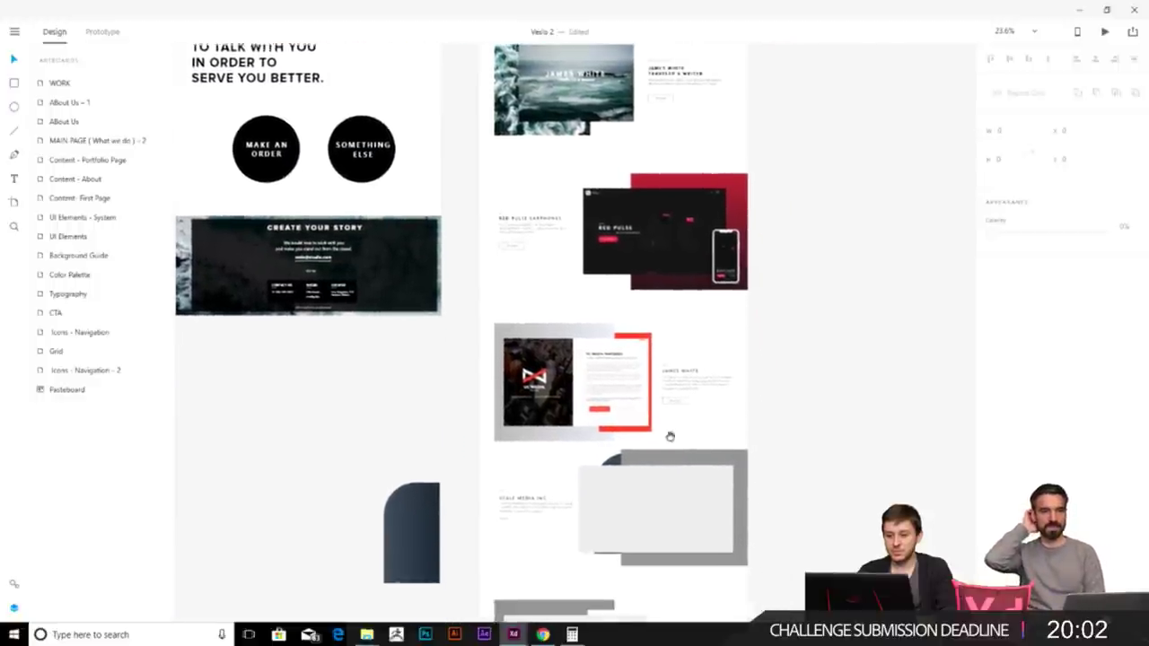
left_click(669, 366)
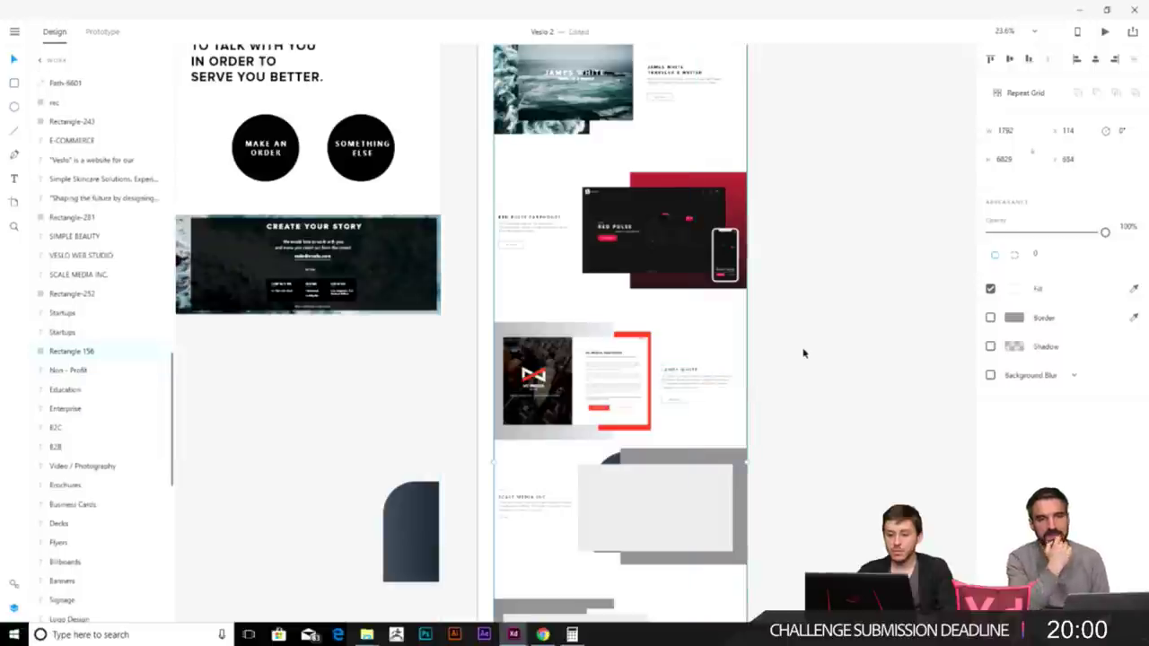
left_click(802, 351)
scroll(700, 377, "up", 5)
left_click(680, 382)
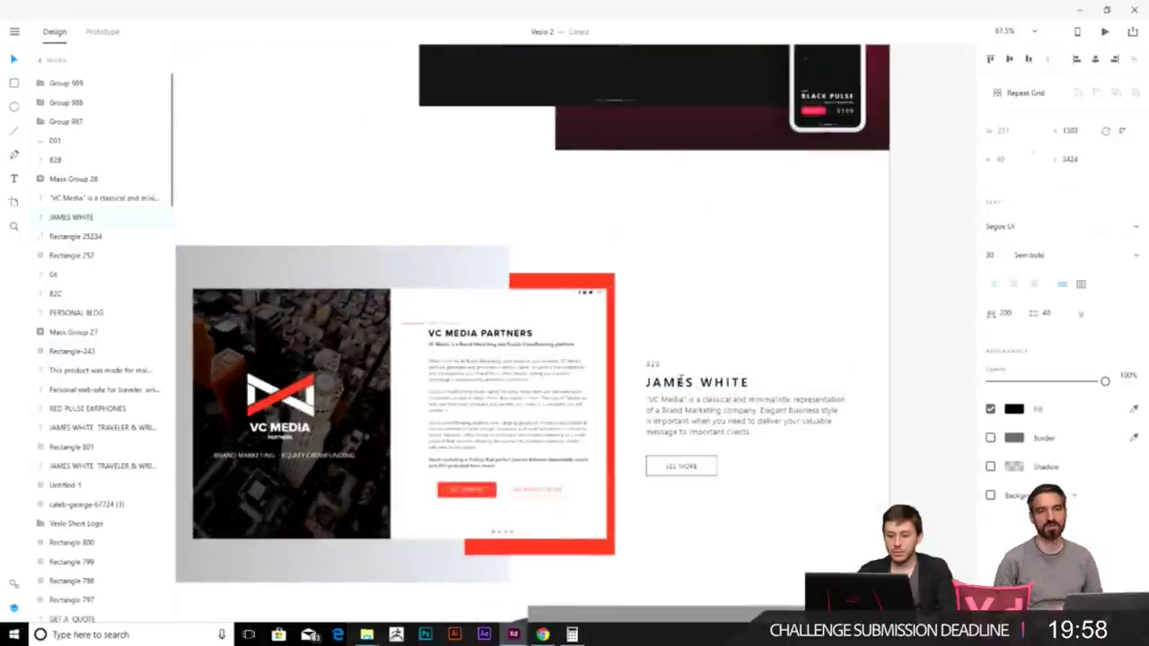
double_click(681, 382)
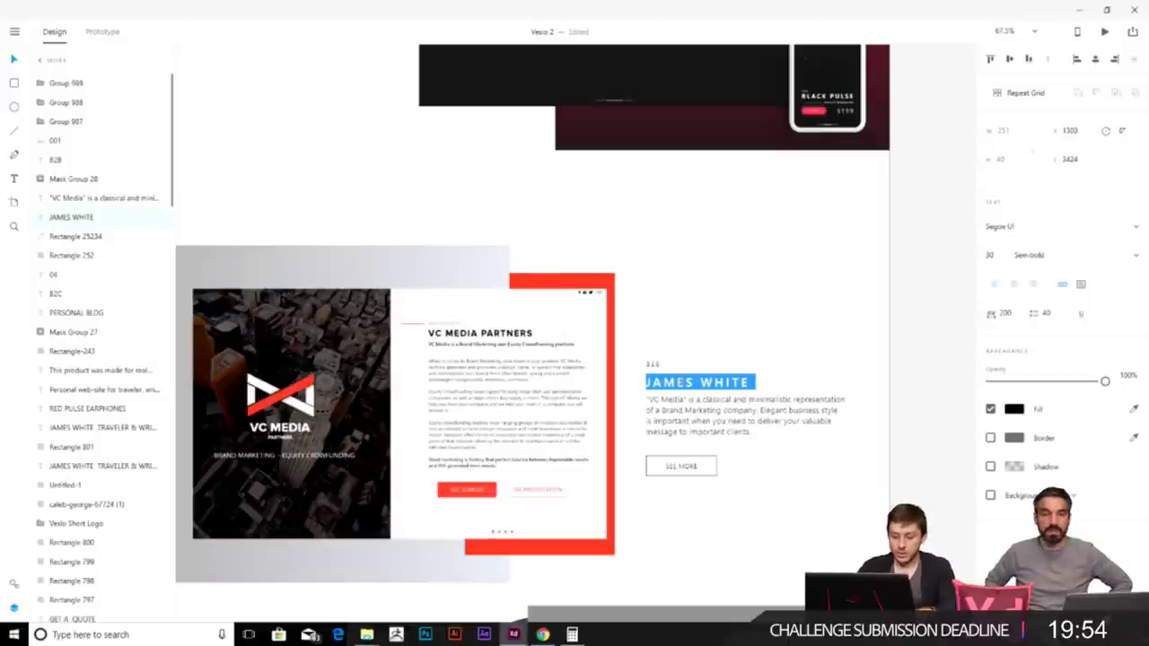
key("Escape")
scroll(879, 364, "down", 5)
scroll(879, 363, "up", 5)
double_click(698, 395)
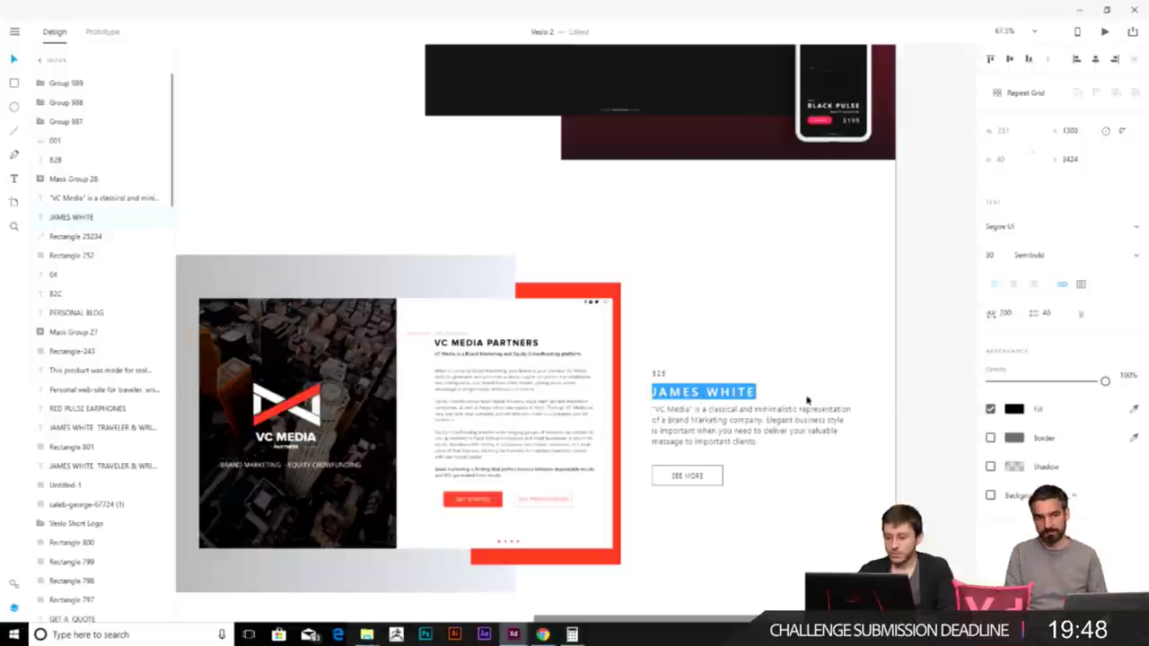
key("Escape")
scroll(898, 397, "down", 10)
key("Escape")
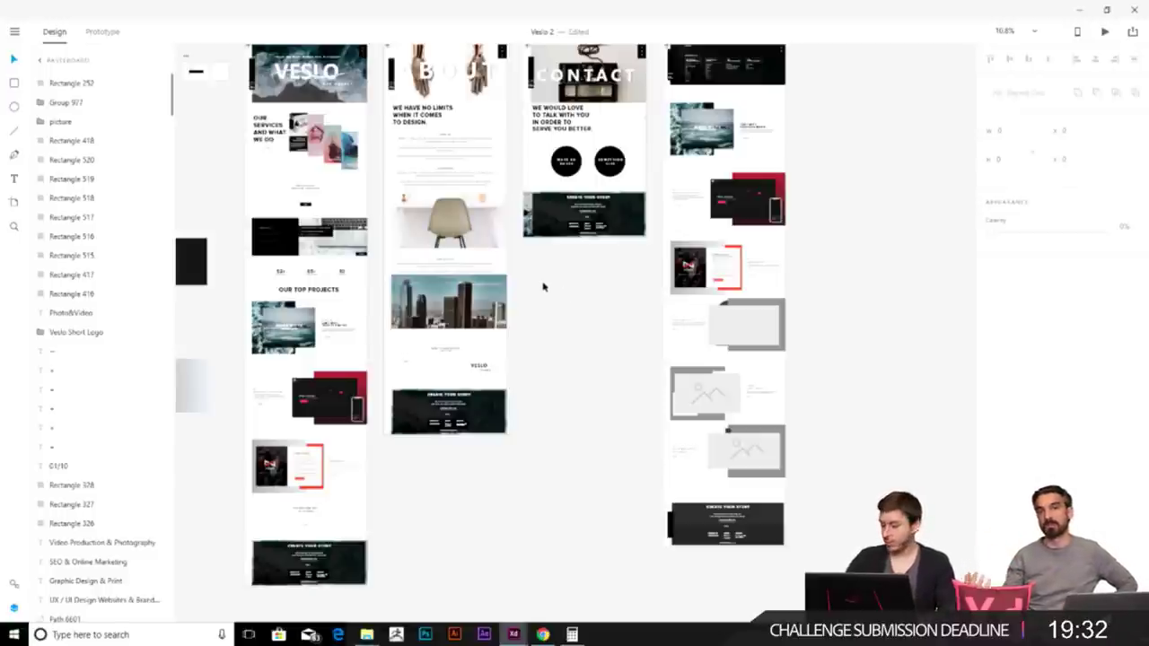
scroll(556, 341, "up", 3)
scroll(557, 341, "left", 2)
left_click(613, 377)
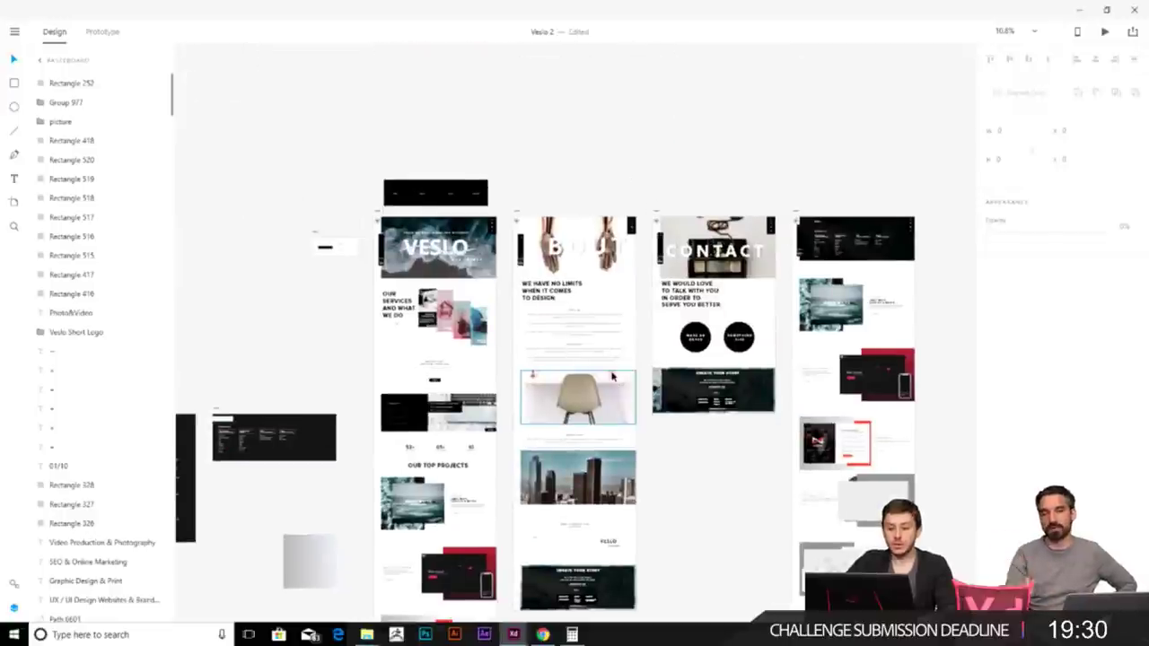
left_click(536, 300)
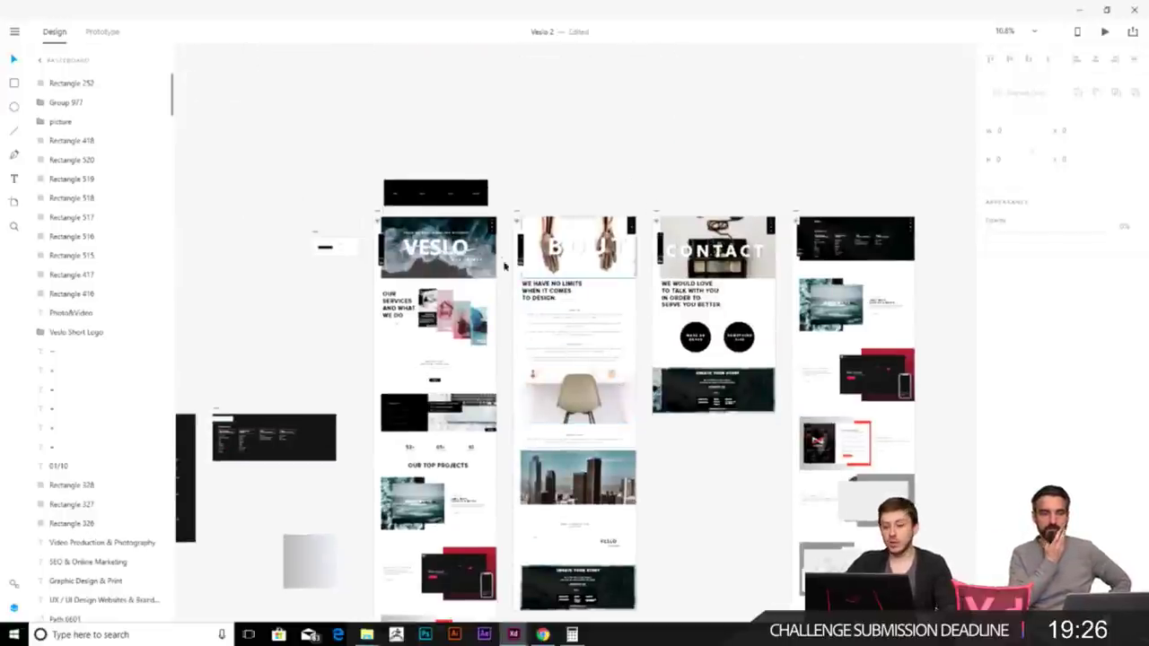
scroll(516, 276, "up", 2)
scroll(516, 276, "down", 1)
scroll(516, 276, "right", 1)
scroll(393, 177, "right", 1)
scroll(624, 238, "down", 2)
scroll(624, 239, "right", 2)
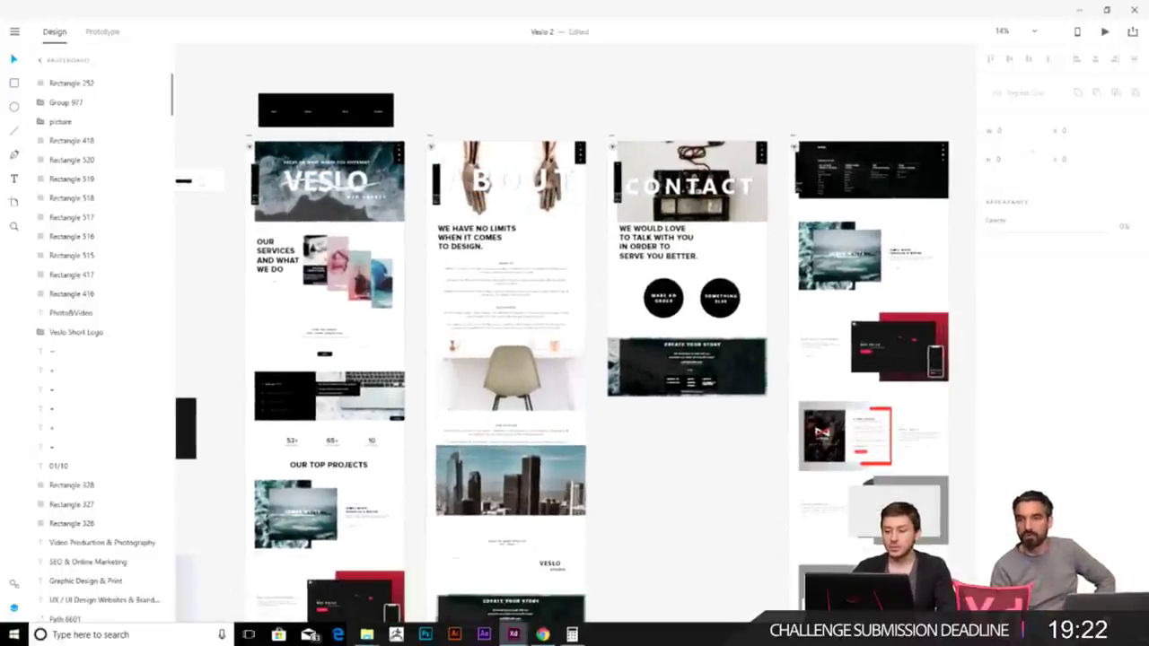
scroll(236, 141, "up", 3)
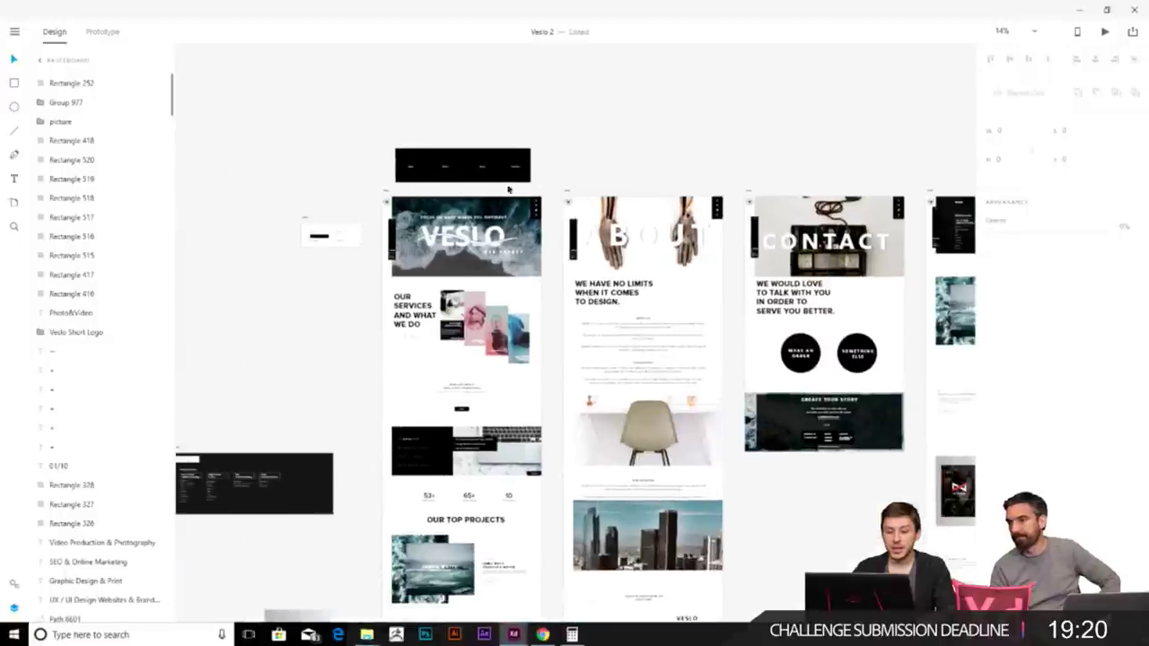
scroll(409, 209, "down", 2)
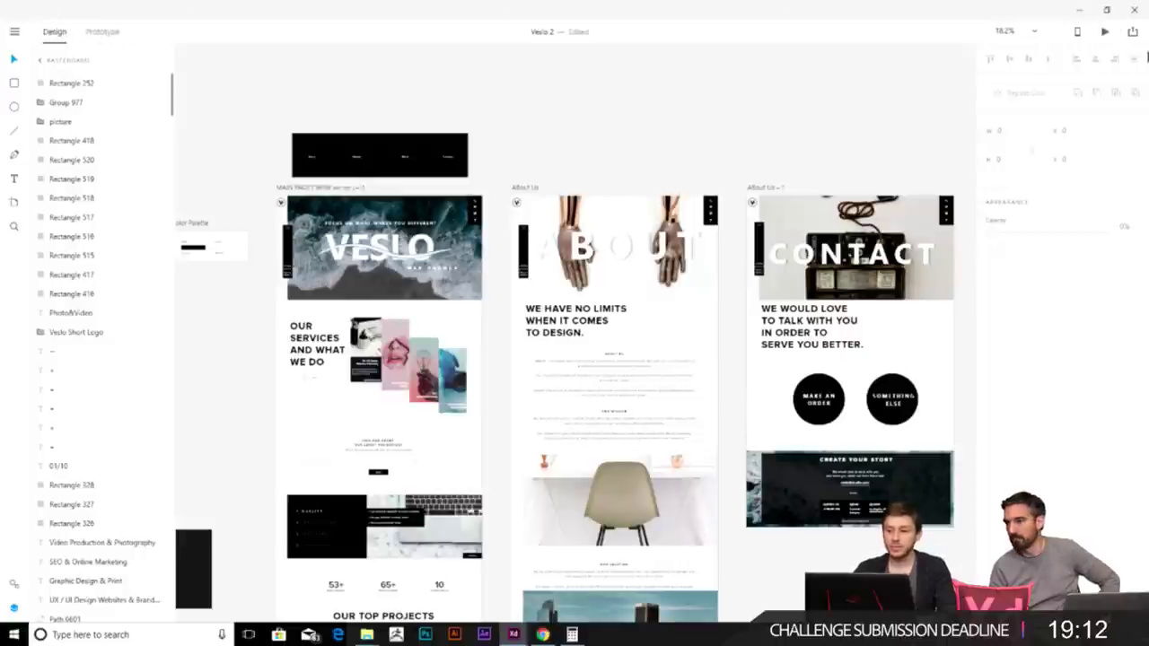
- In Prototype mode, wire the MAIN PAGE artboard toward the About artboard
left_click(104, 33)
scroll(366, 115, "down", 2)
scroll(365, 115, "left", 2)
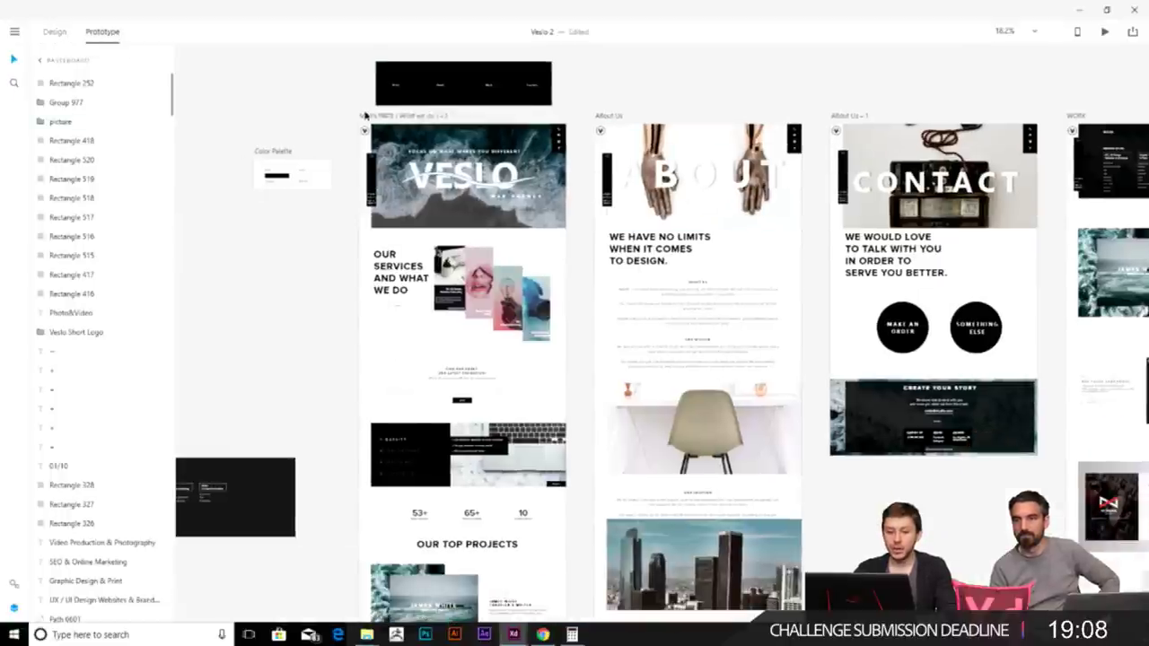
left_click(386, 115)
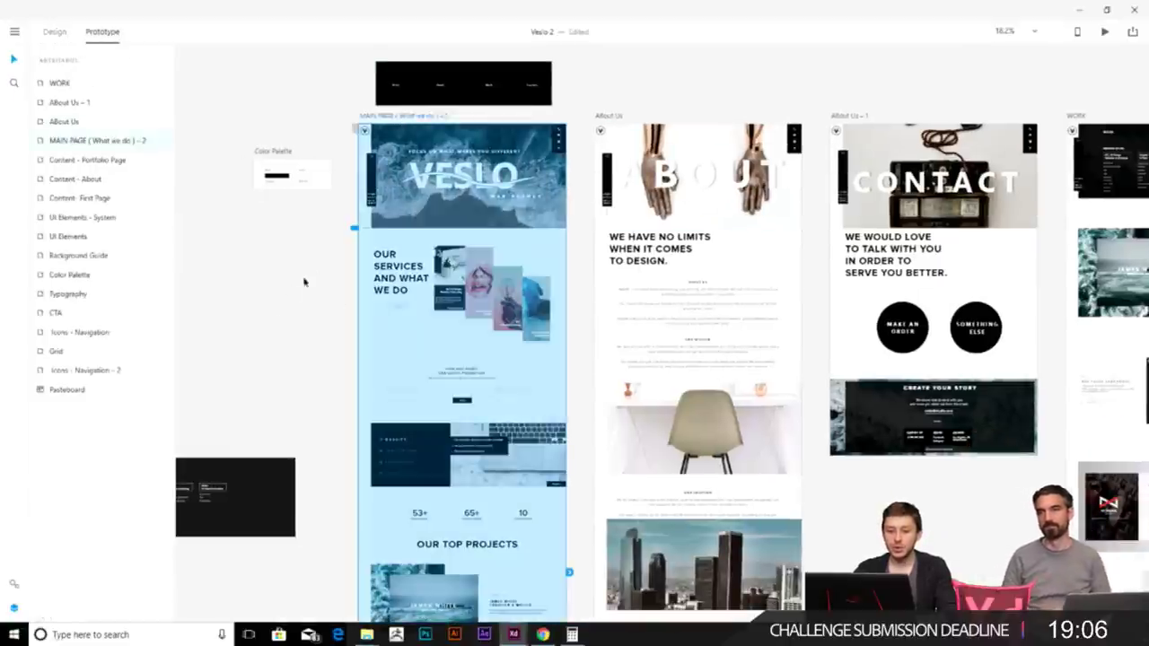
scroll(523, 468, "down", 3)
scroll(523, 467, "right", 1)
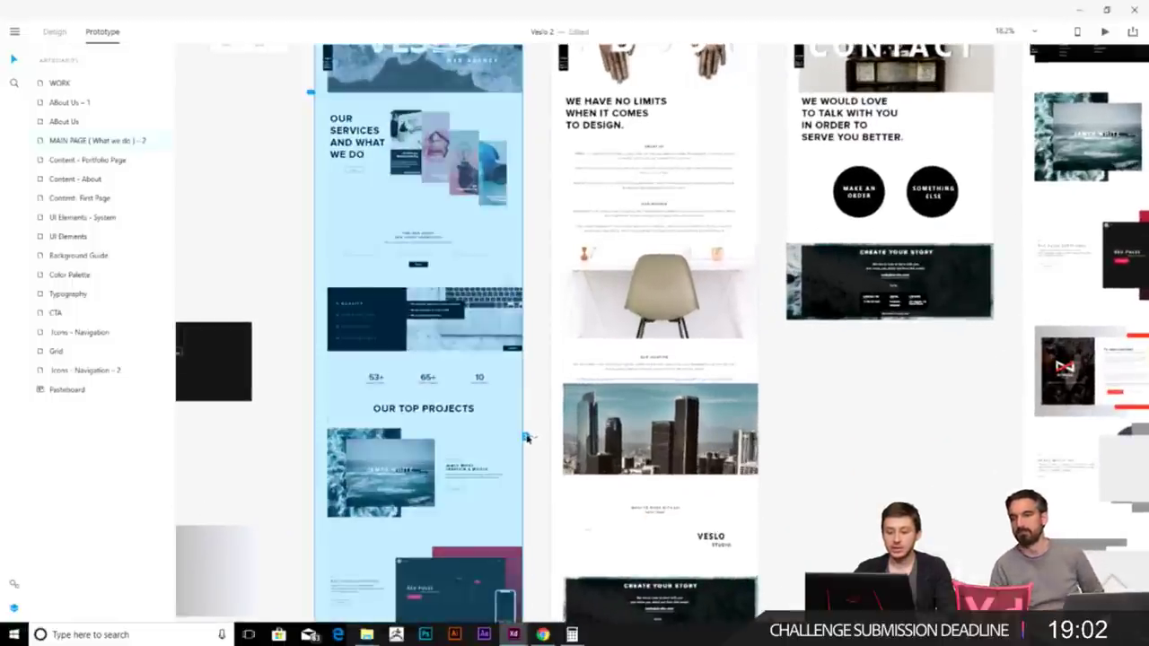
scroll(525, 433, "down", 2)
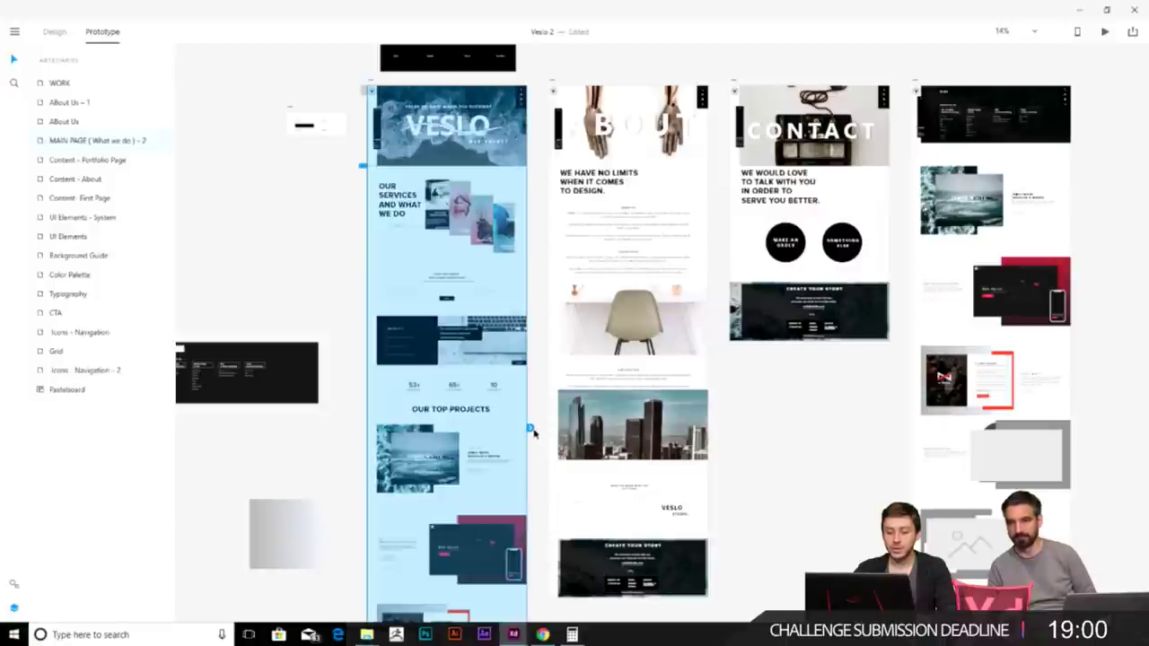
left_click_drag(539, 403, 333, 184)
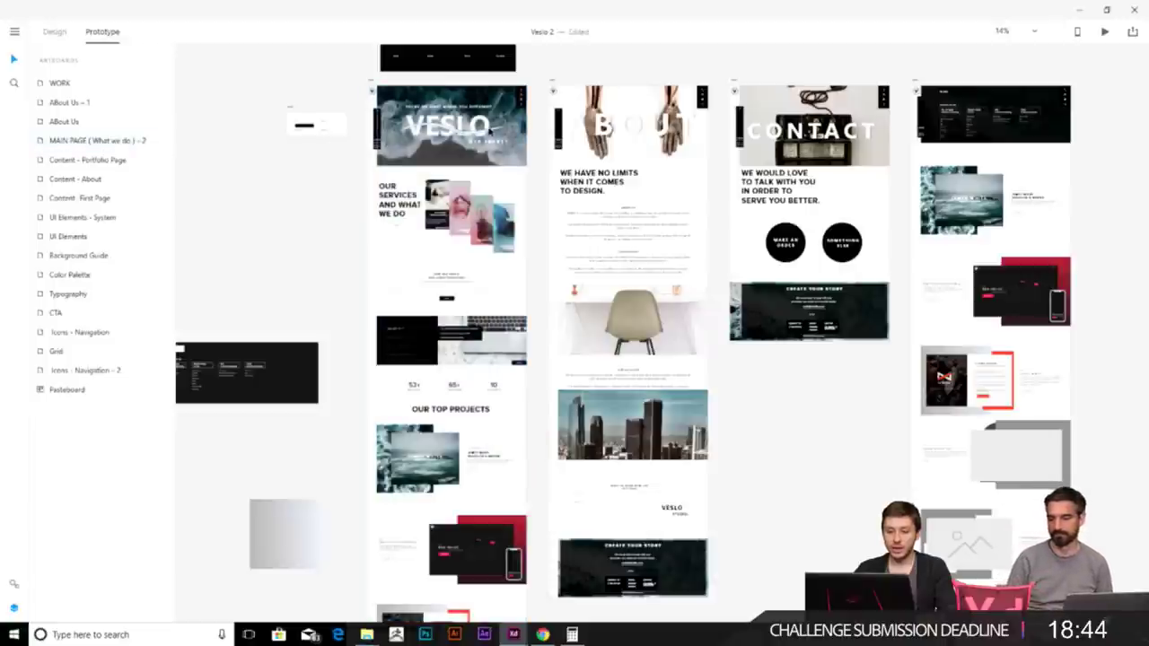
- Delete the small Color Palette board from the pasteboard
scroll(433, 131, "up", 5)
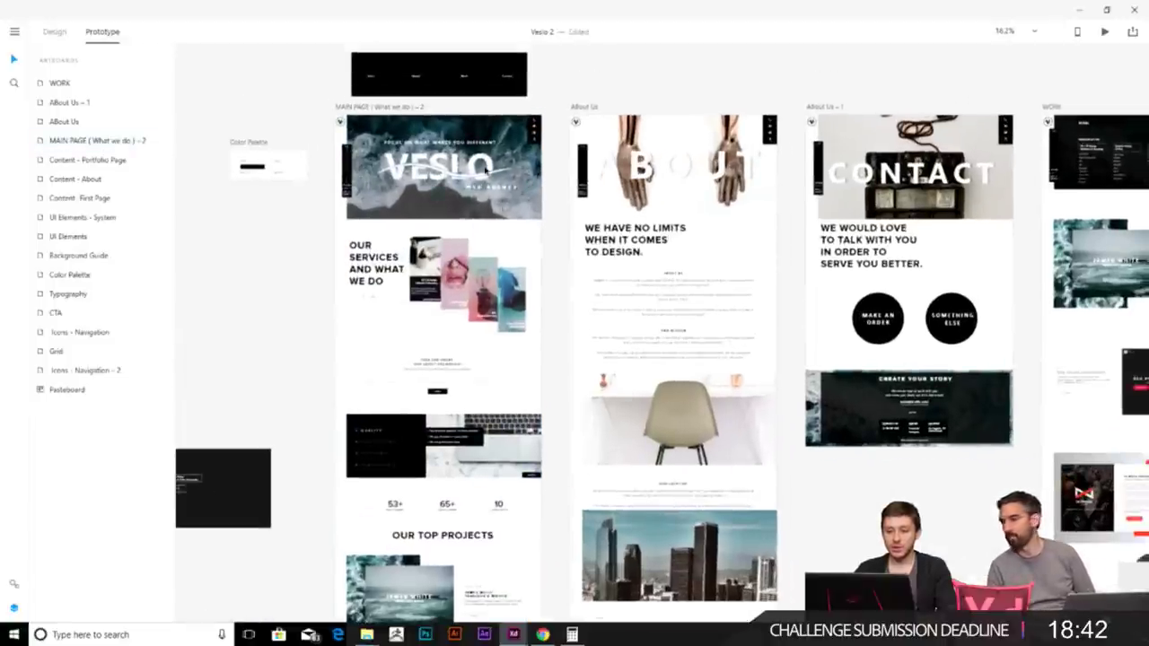
scroll(477, 261, "down", 8)
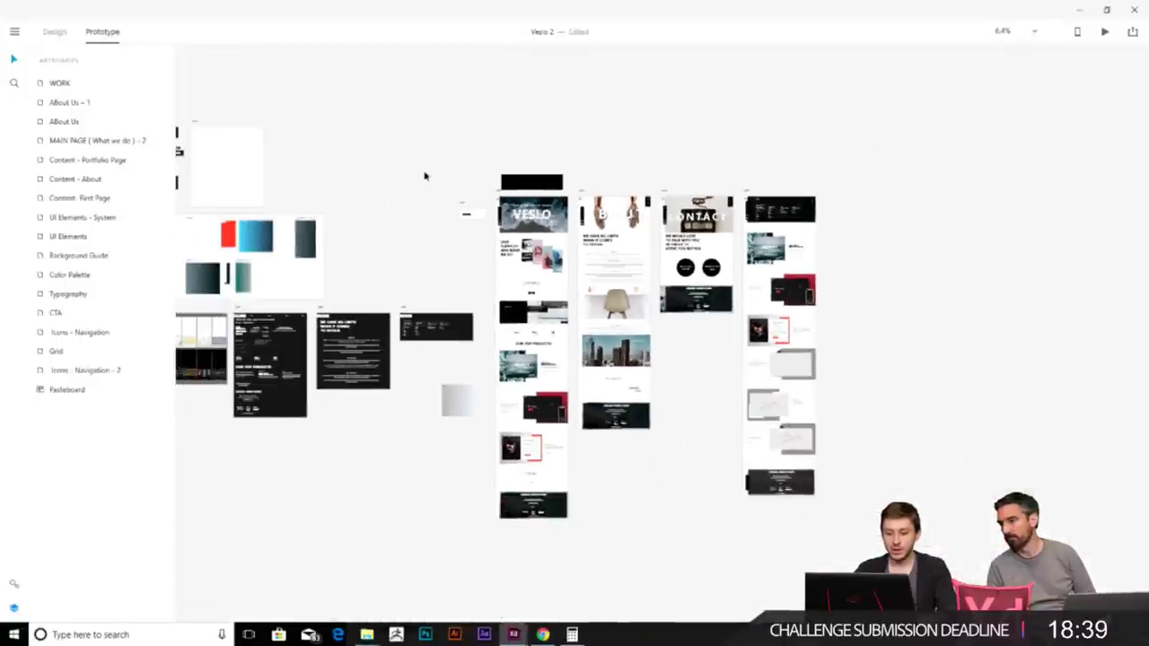
left_click_drag(417, 169, 482, 505)
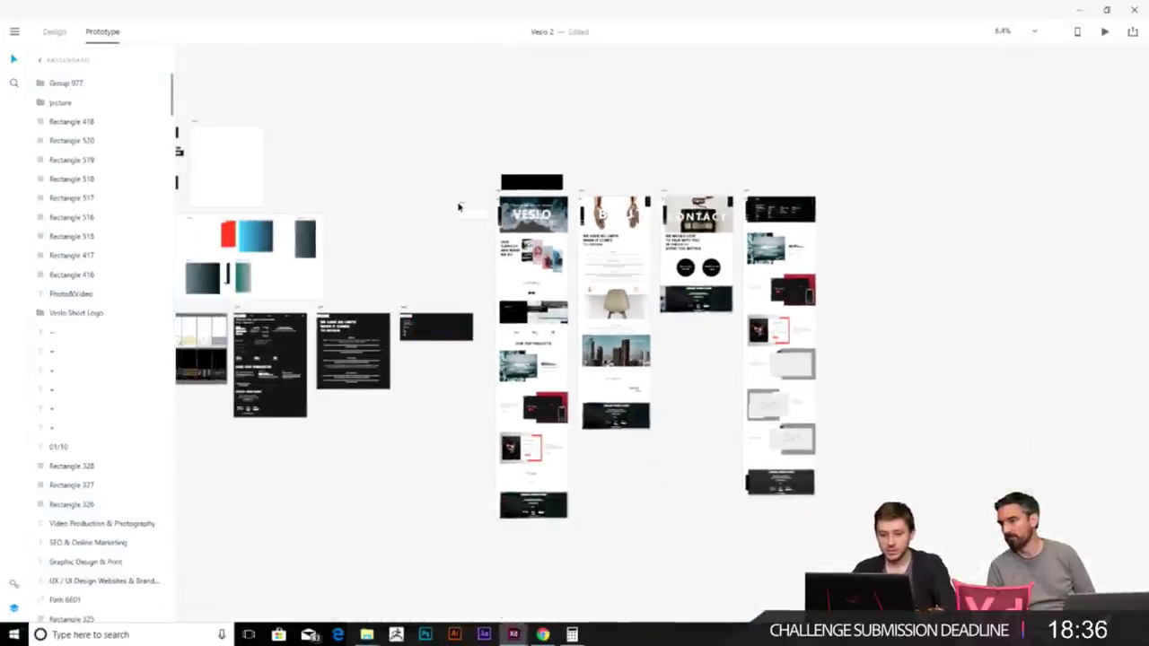
left_click(458, 207)
key("Delete")
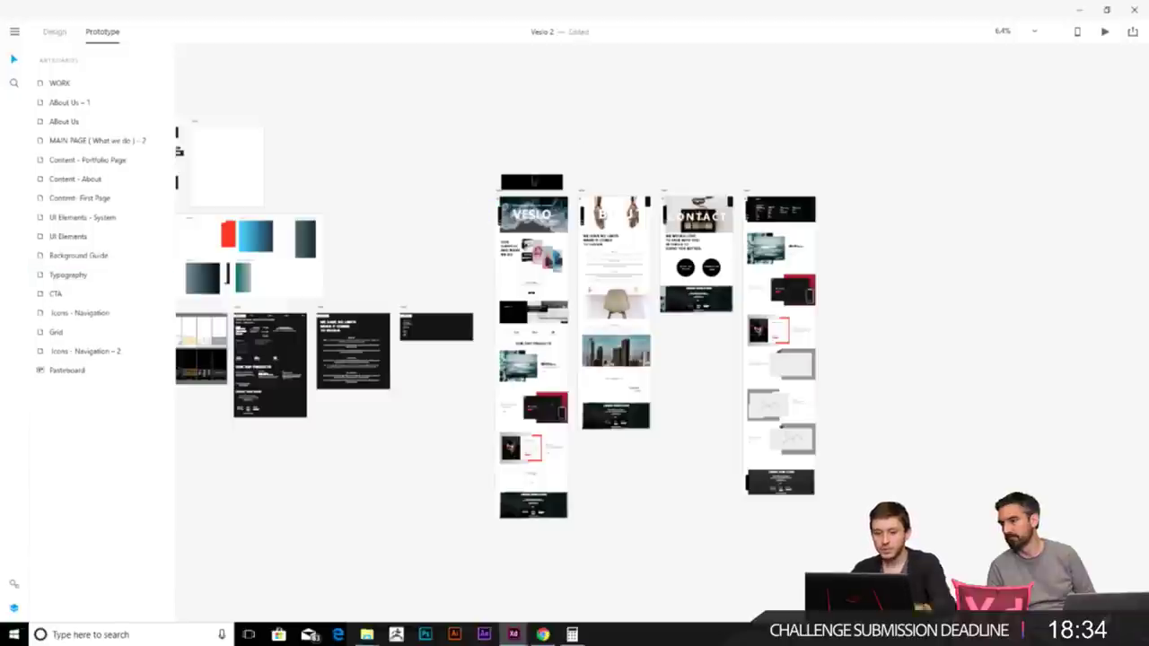
- Duplicate the home page artboard at the end of the row
left_click(504, 191)
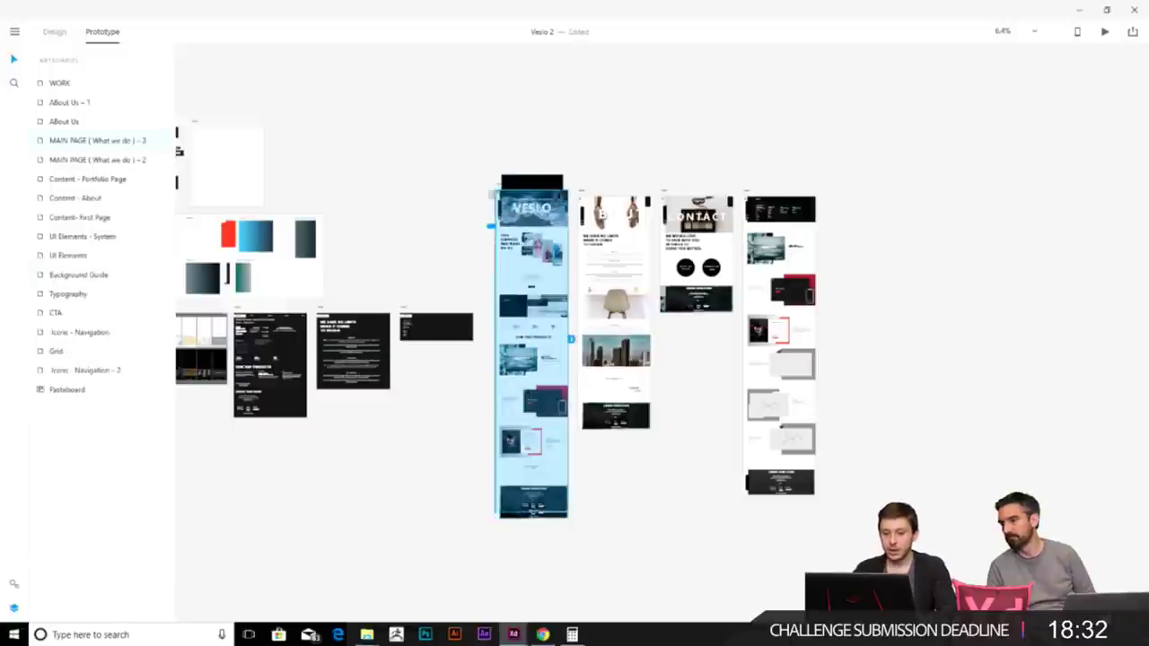
left_click_drag(500, 191, 872, 190)
scroll(536, 156, "up", 3)
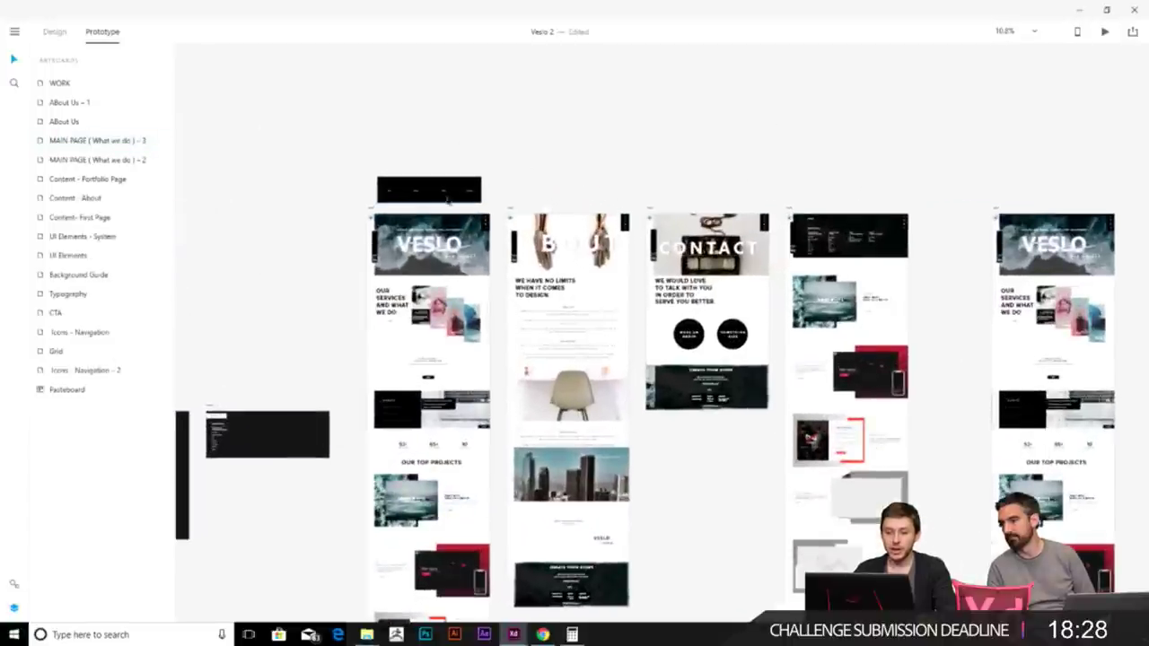
- Place the black navigation menu over the copied home page's header
left_click(431, 189)
left_click_drag(430, 189, 574, 324)
scroll(613, 159, "up", 5)
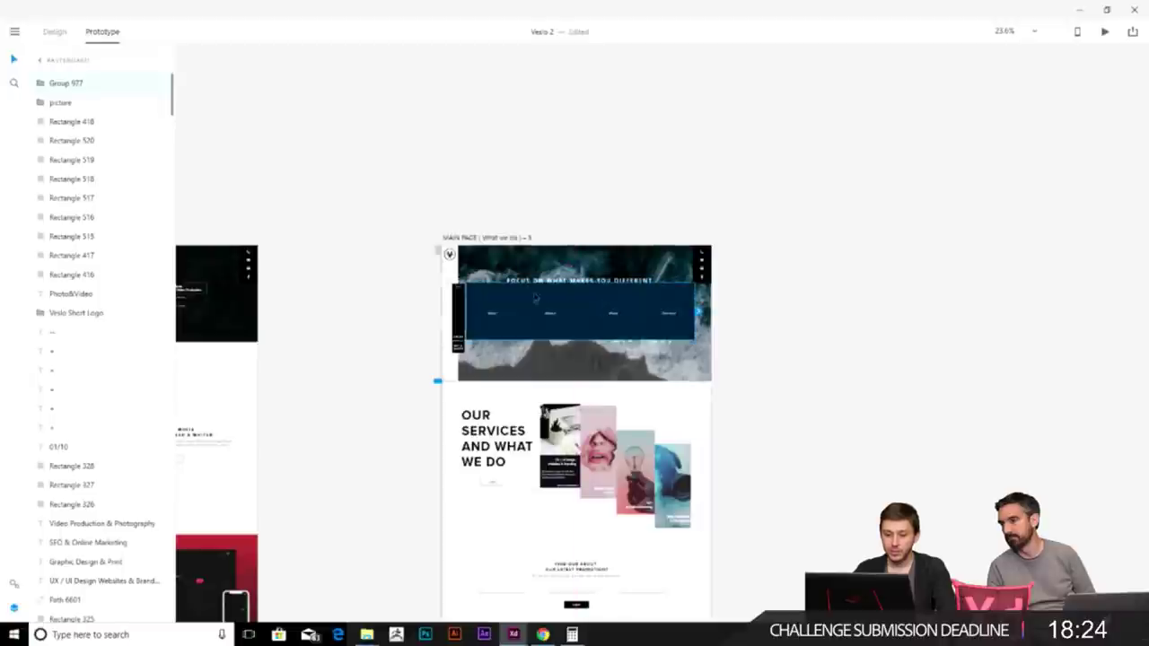
scroll(552, 327, "up", 5)
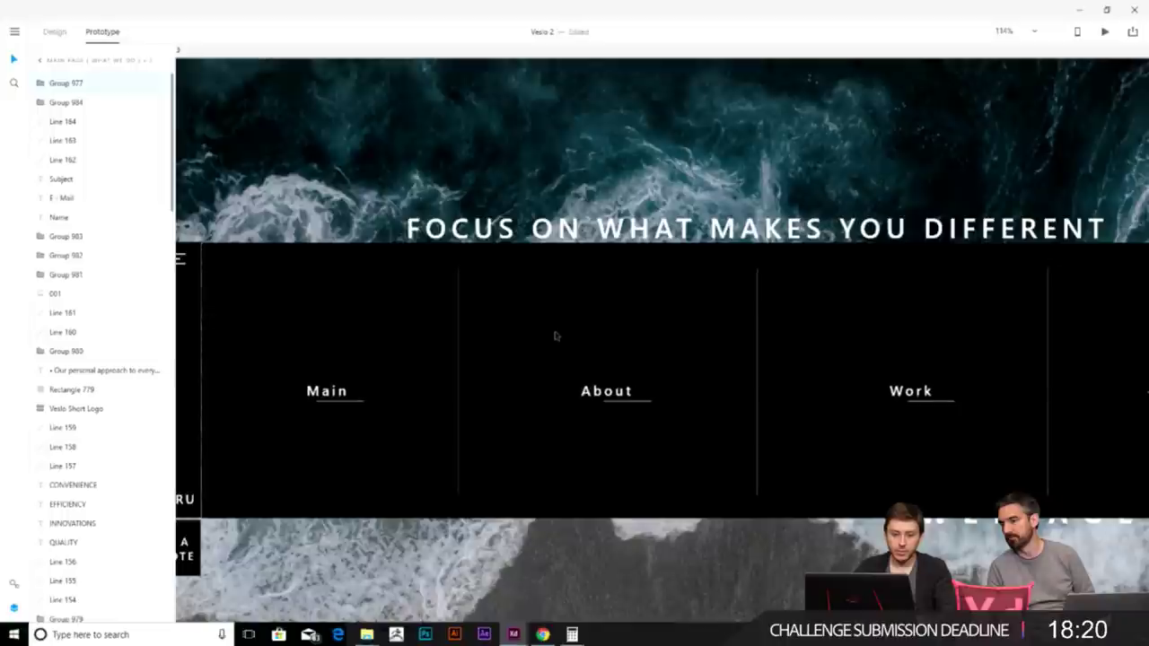
scroll(795, 385, "down", 10)
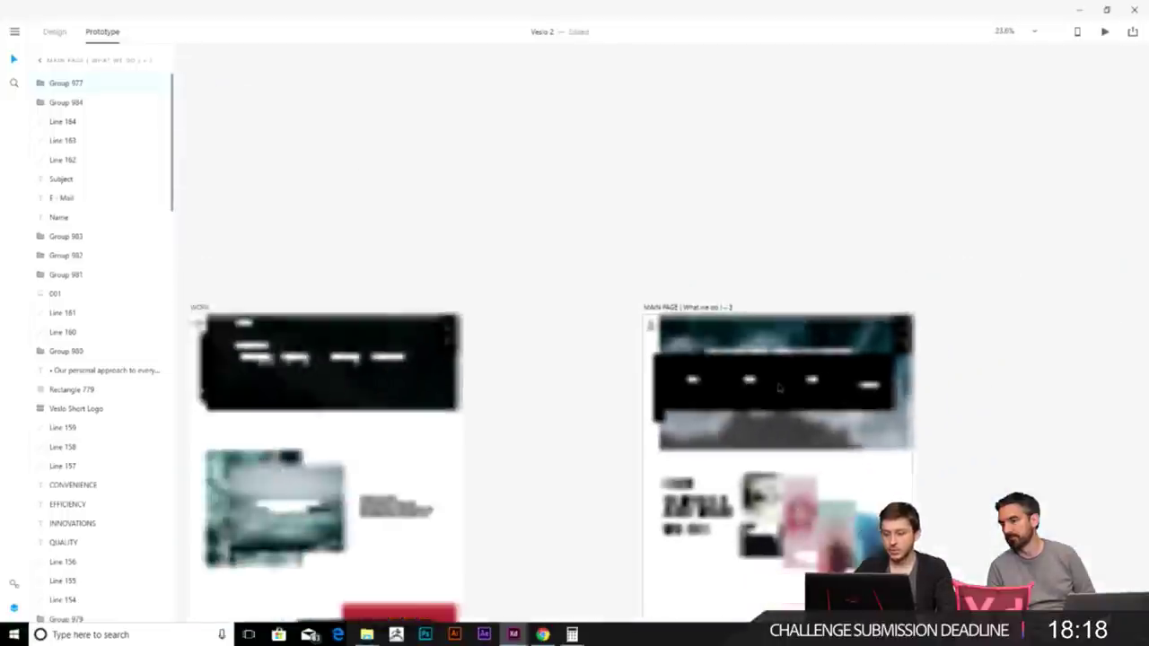
scroll(718, 218, "down", 2)
scroll(246, 239, "up", 10)
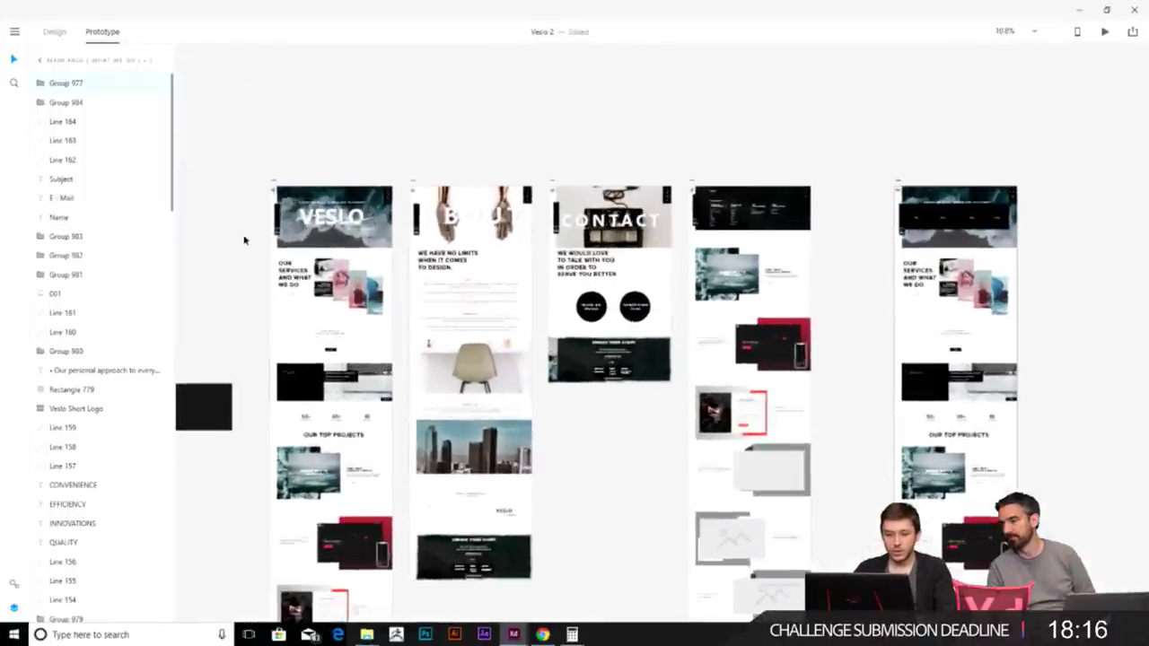
scroll(376, 177, "up", 5)
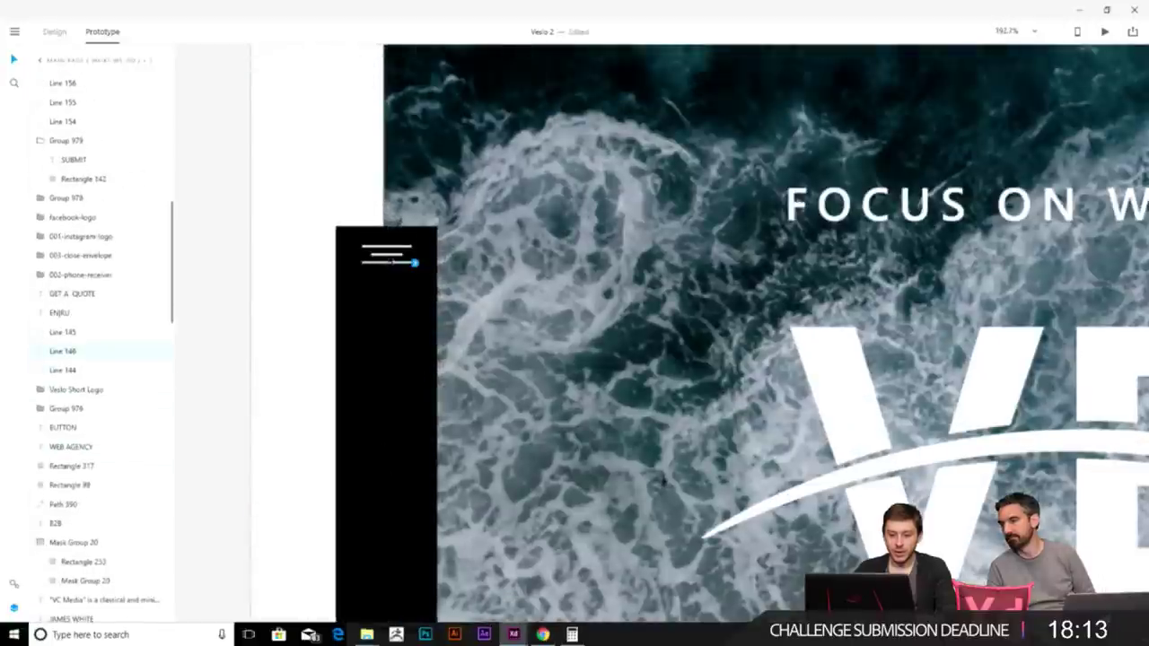
- Group the menu icon's three lines and zoom out to all artboards
left_click(395, 254, "shift")
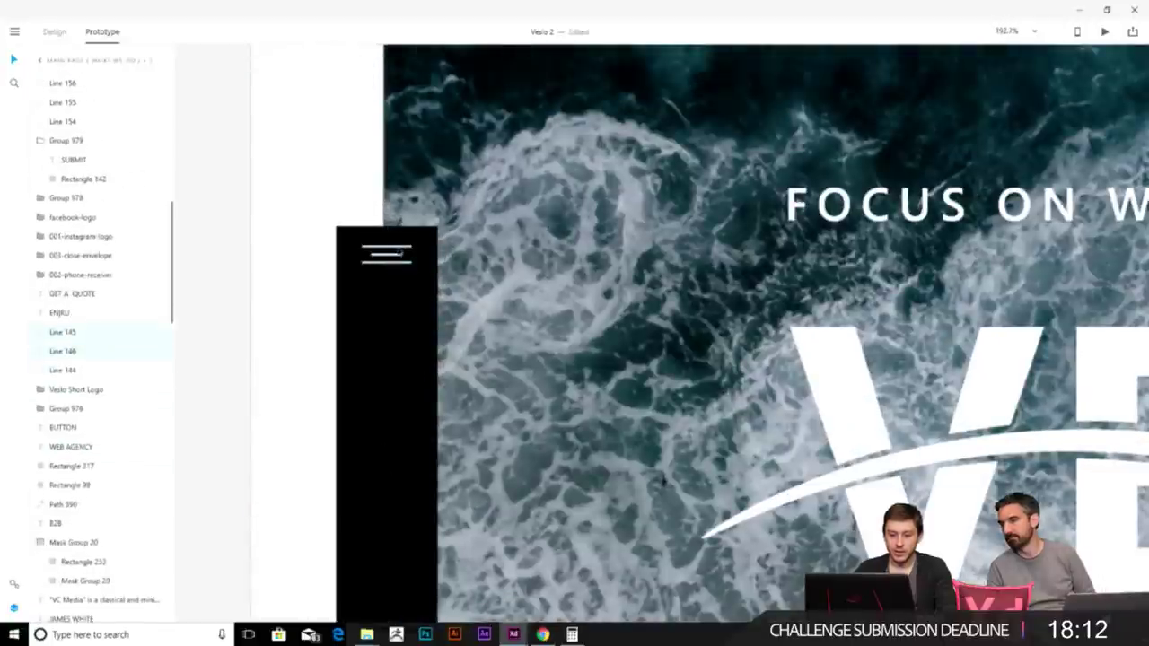
left_click(390, 263, "shift")
key("ctrl+g")
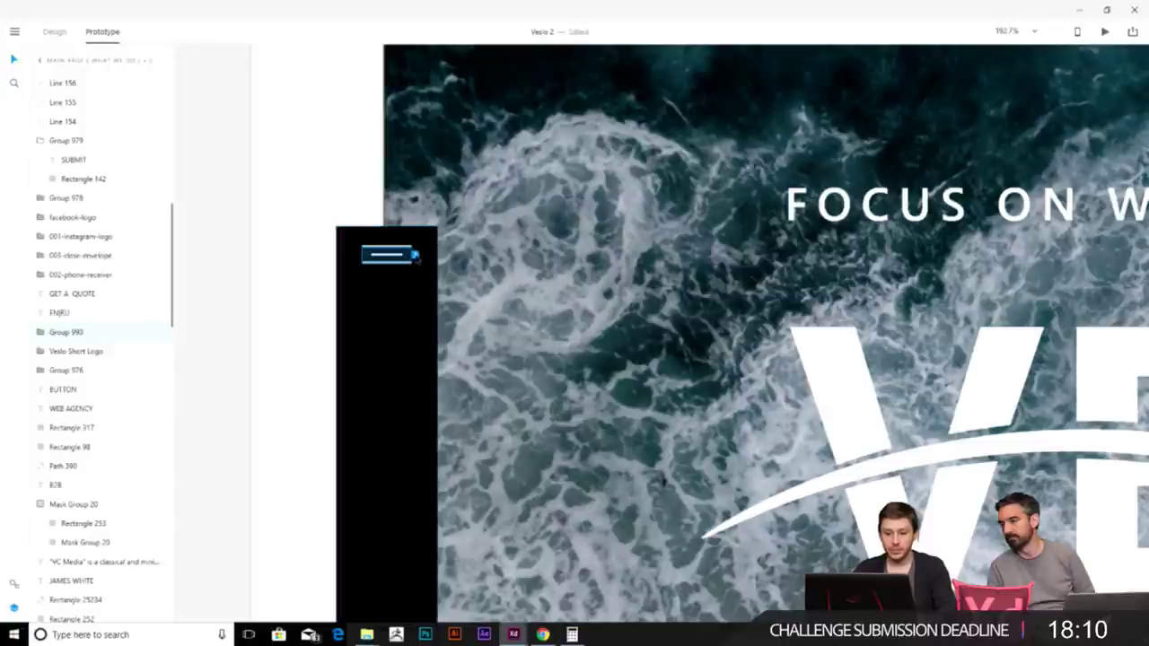
key("ctrl+0")
- Wire the menu icon to the duplicate home page, MAIN PAGE – 3
left_click_drag(439, 260, 533, 169)
left_click_drag(668, 143, 1051, 251)
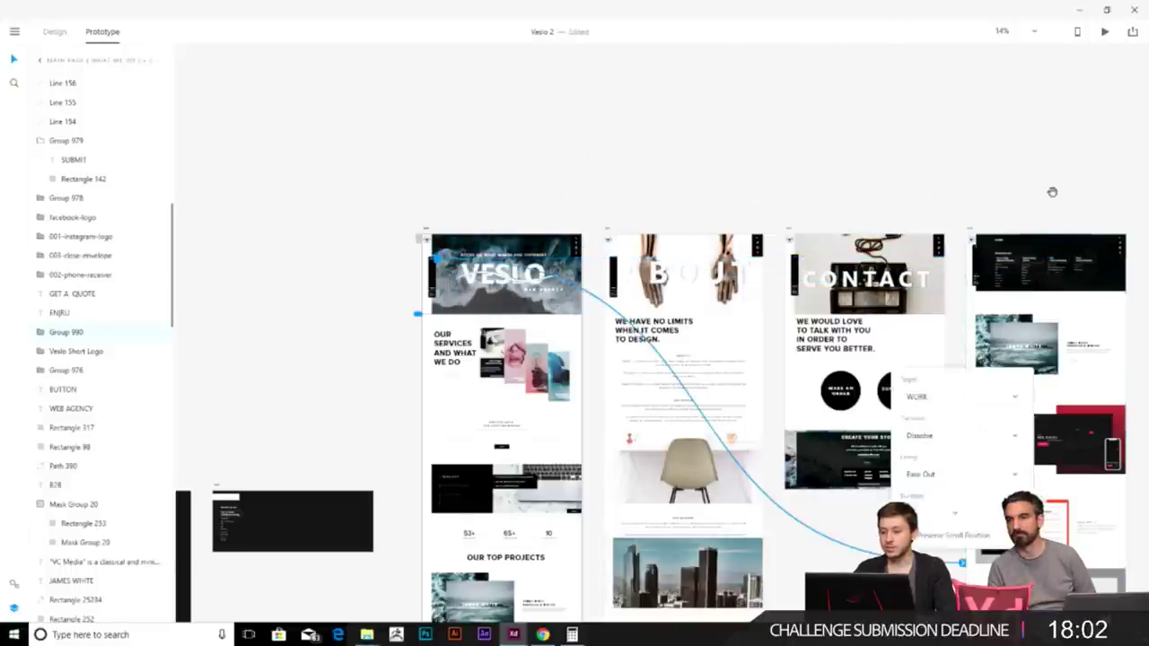
left_click_drag(1050, 188, 795, 161)
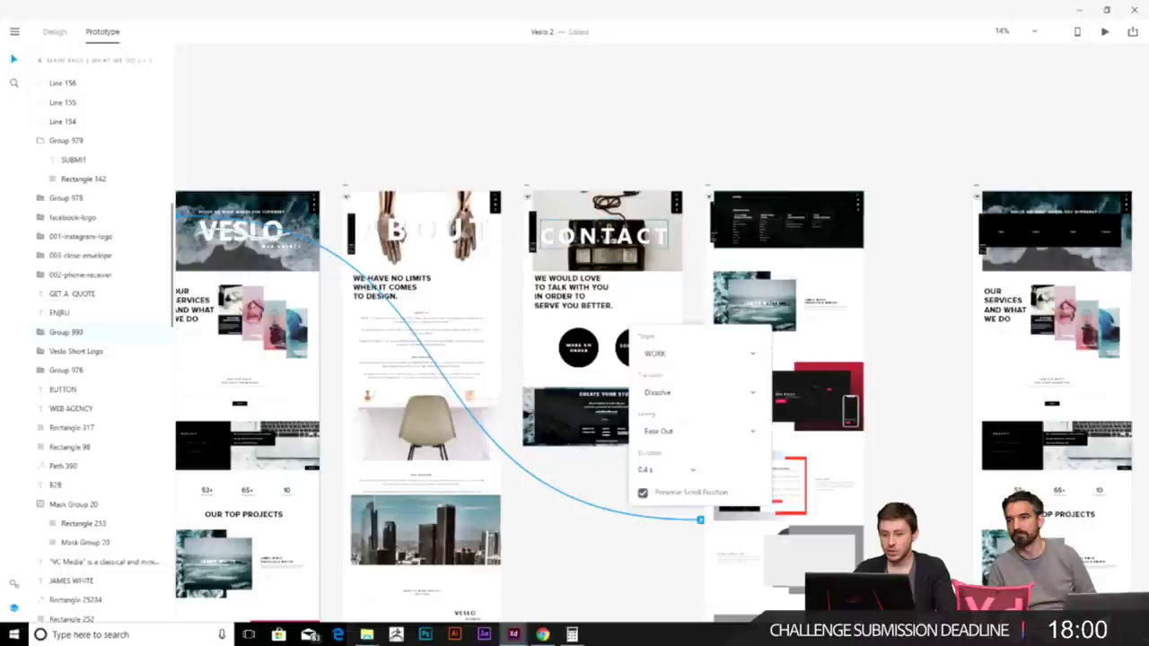
left_click(901, 450)
scroll(901, 450, "down", 1)
left_click_drag(697, 472, 946, 210)
scroll(946, 210, "right", 5)
- Set the menu link's transition to Dissolve, Ease Out, 0.4 s
left_click(637, 518)
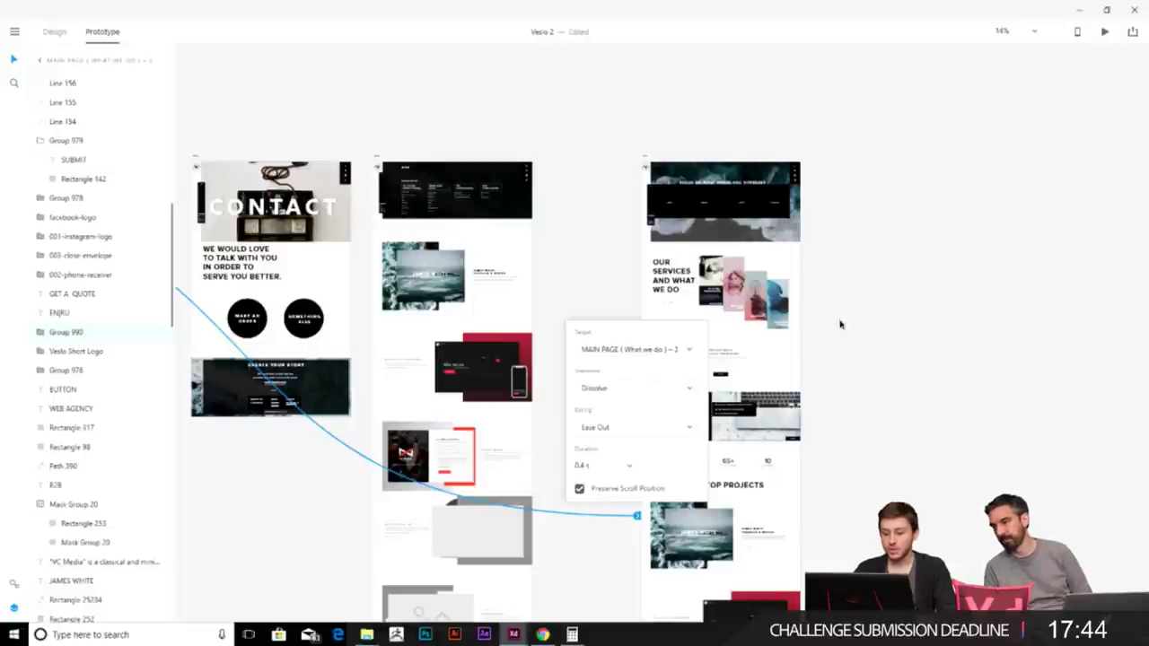
scroll(595, 249, "up", 3)
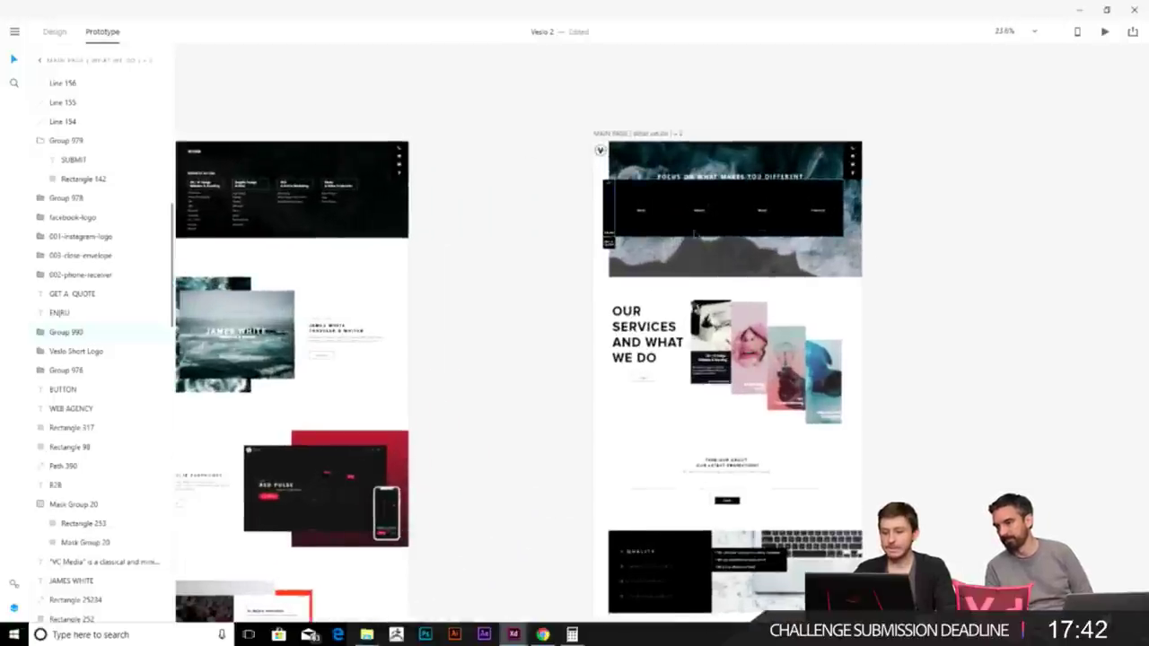
scroll(595, 249, "down", 3)
scroll(811, 455, "left", 5)
left_click(835, 466)
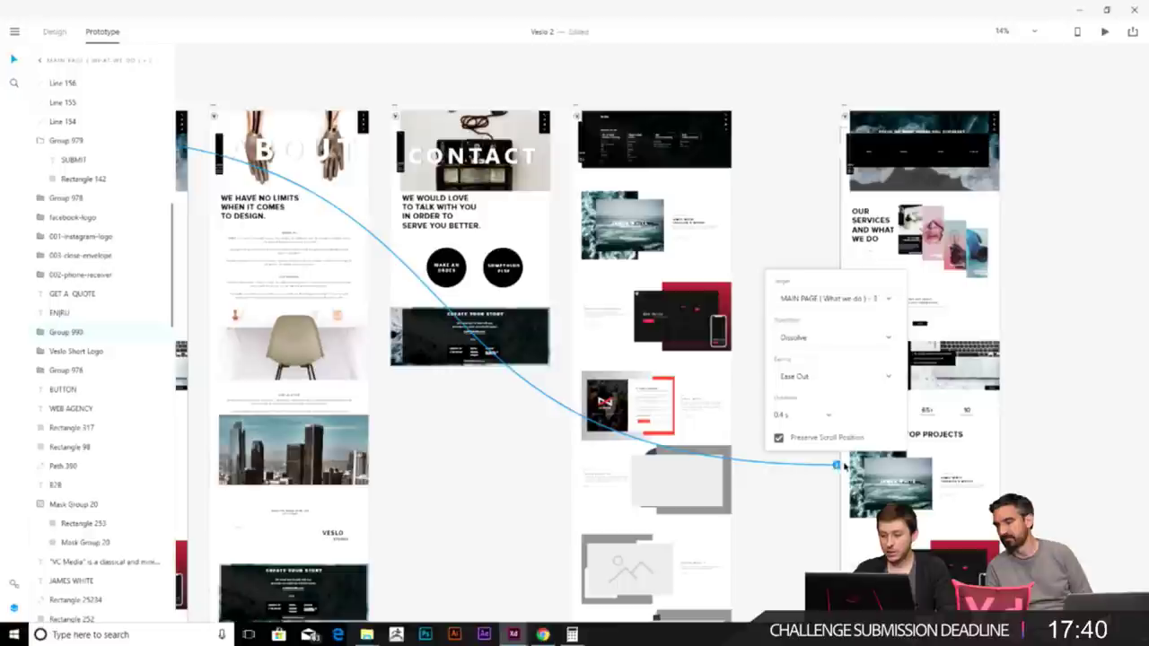
left_click(828, 338)
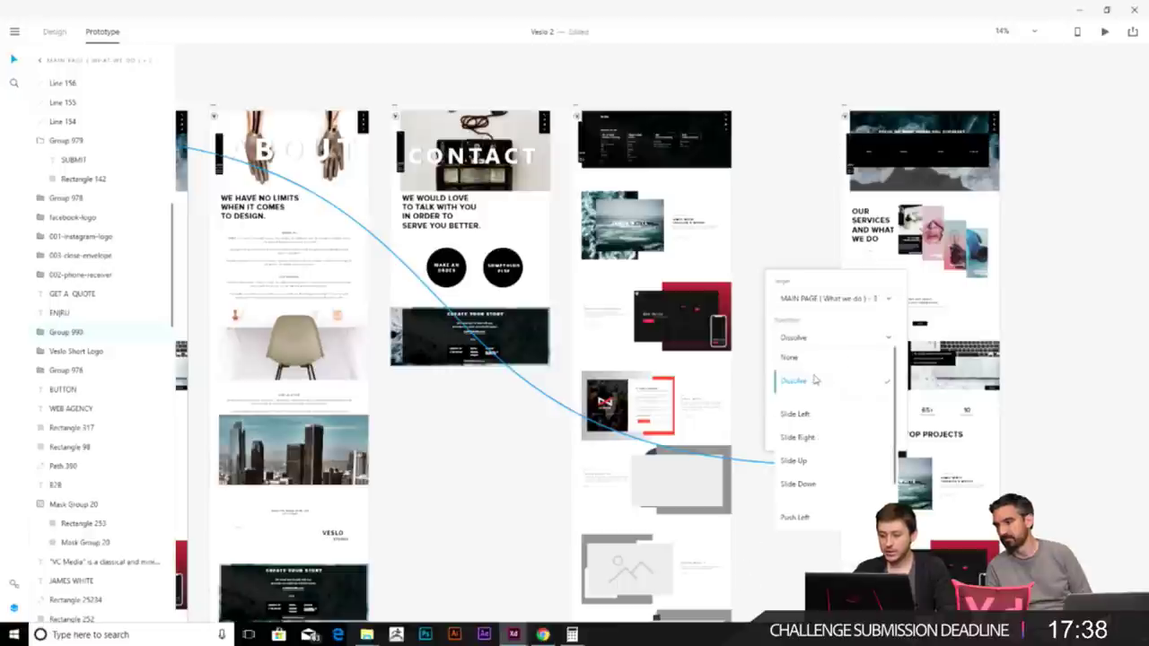
key("Escape")
scroll(770, 223, "down", 2)
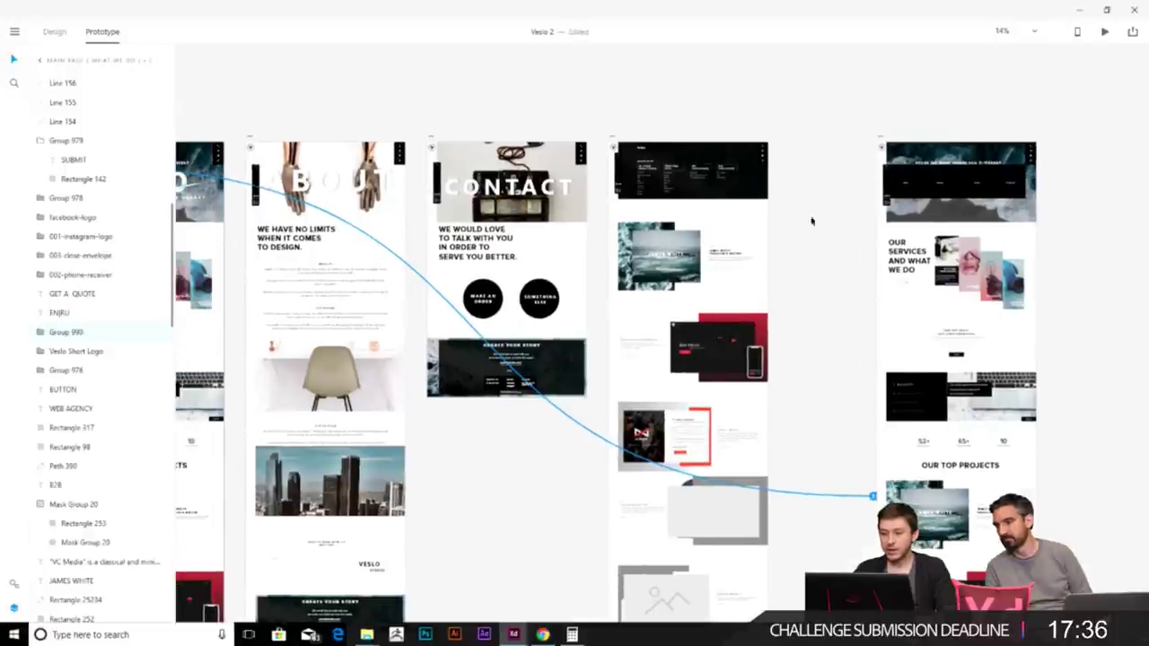
left_click(818, 228)
scroll(818, 238, "down", 2)
scroll(818, 238, "down", 1)
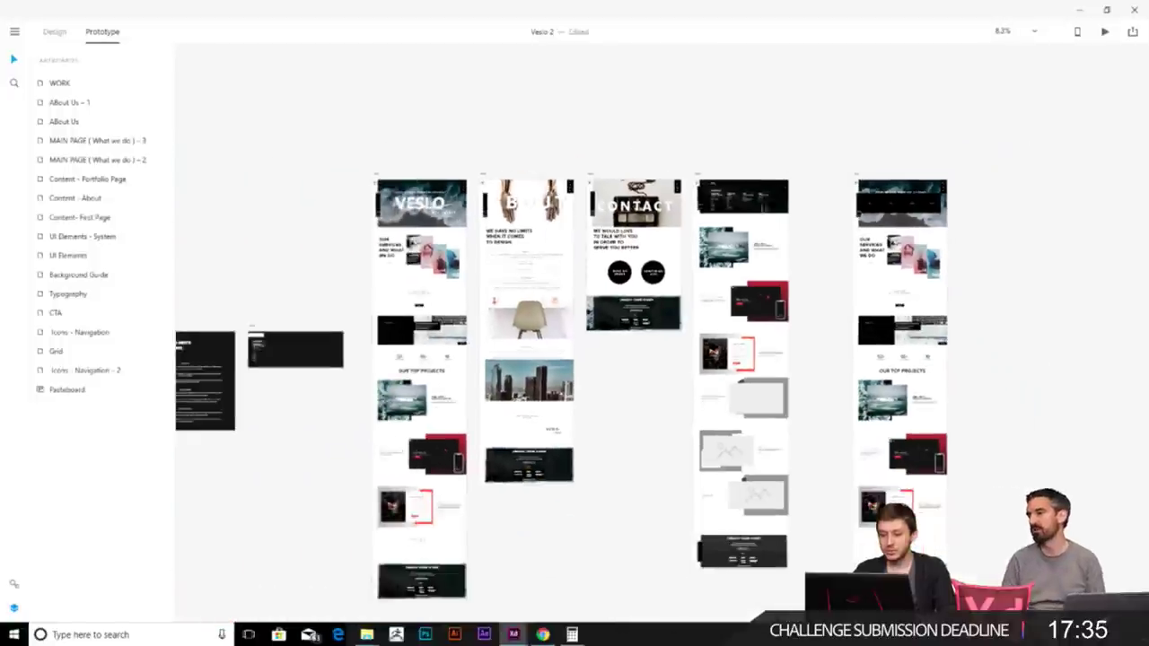
- Check the prototype links on the first and duplicate home pages
left_click(375, 176)
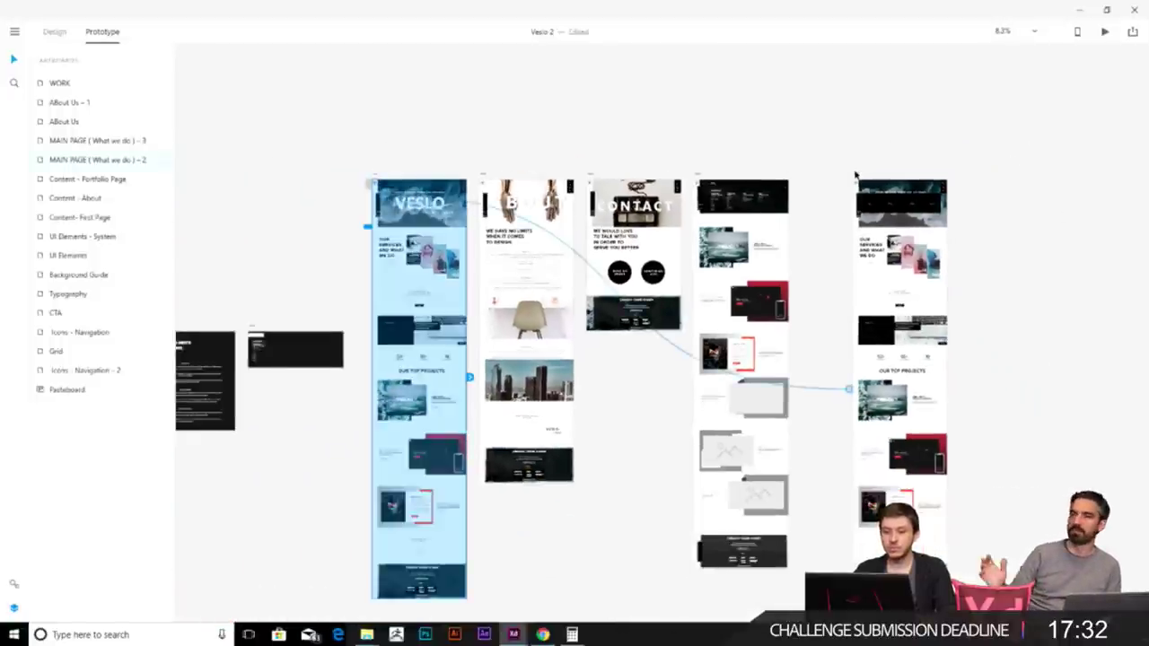
left_click(855, 177)
left_click(376, 175)
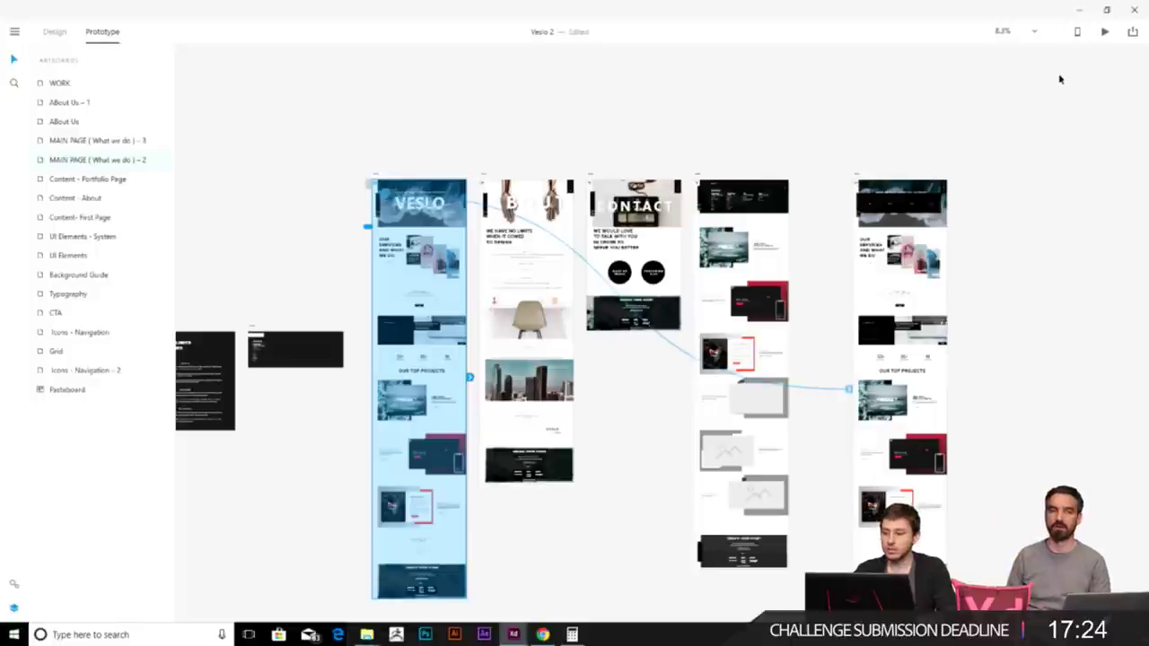
- Open the prototype Preview window and move it aside from the artboards
left_click(1105, 32)
left_click_drag(1028, 16, 938, 70)
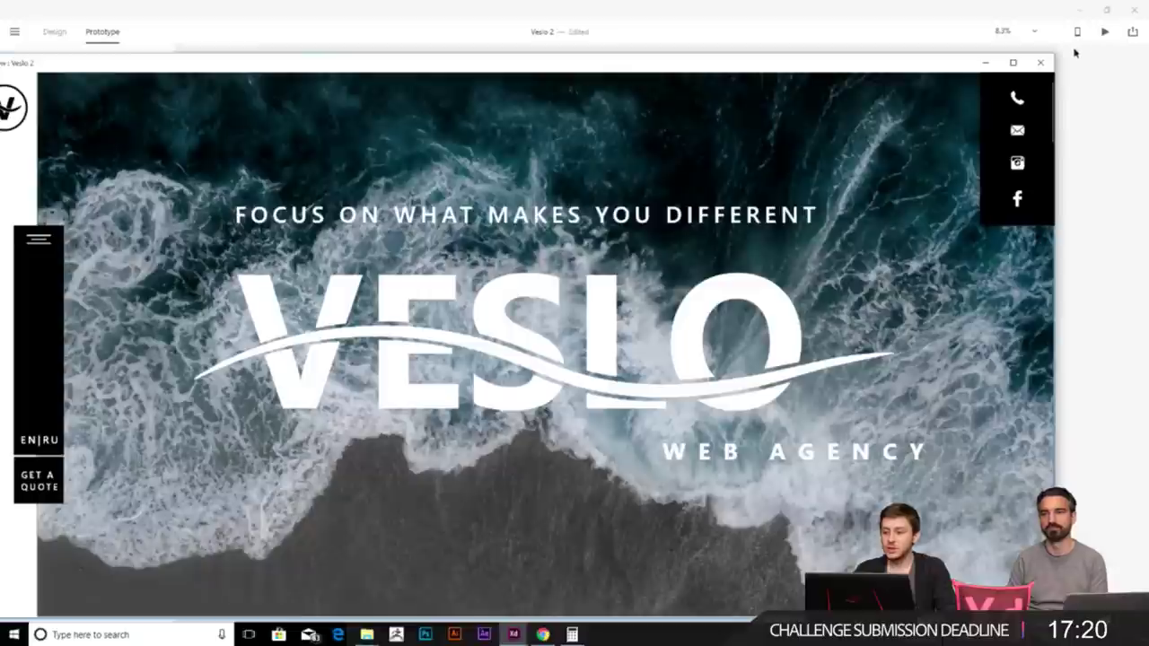
left_click_drag(1057, 51, 692, 86)
left_click_drag(494, 106, 427, 74)
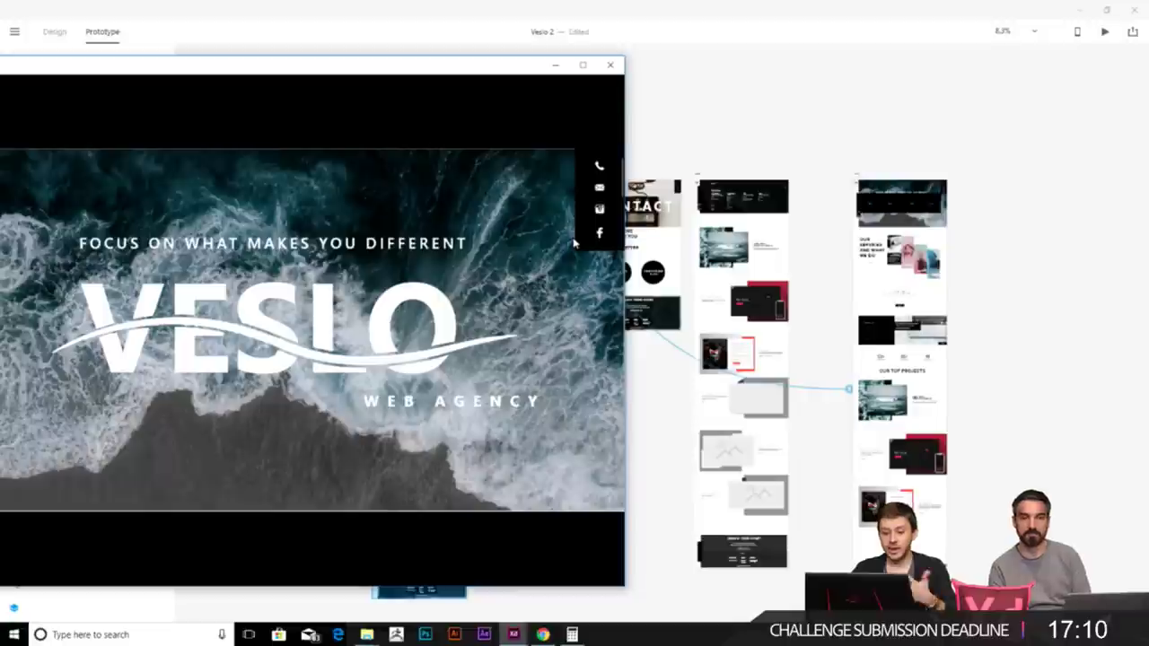
left_click_drag(383, 57, 558, 59)
- Confirm the menu icon opens the navigation overlay, then return to the canvas
left_click(122, 264)
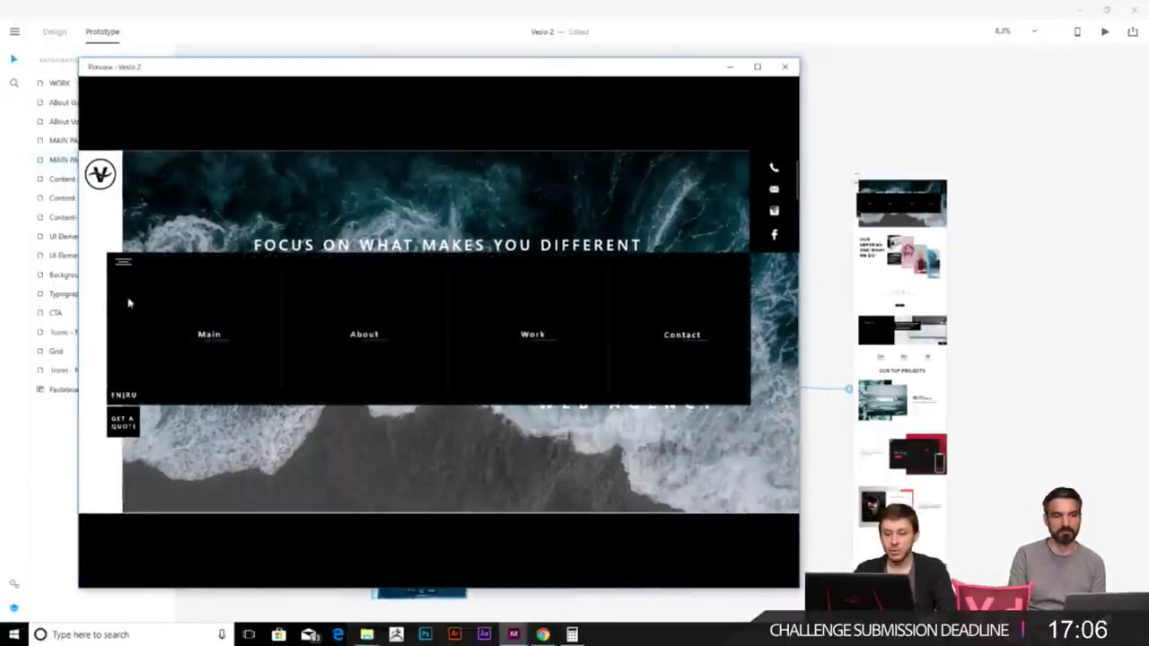
left_click(984, 214)
scroll(984, 213, "up", 10)
scroll(427, 231, "down", 10)
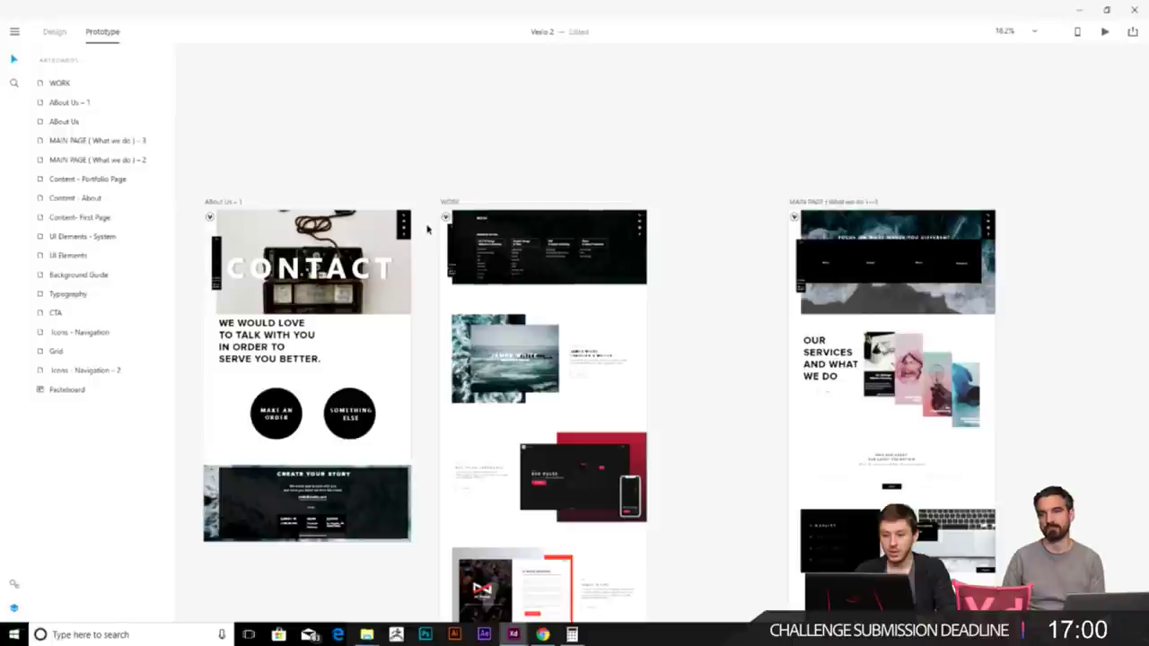
scroll(461, 194, "up", 3)
scroll(662, 213, "right", 5)
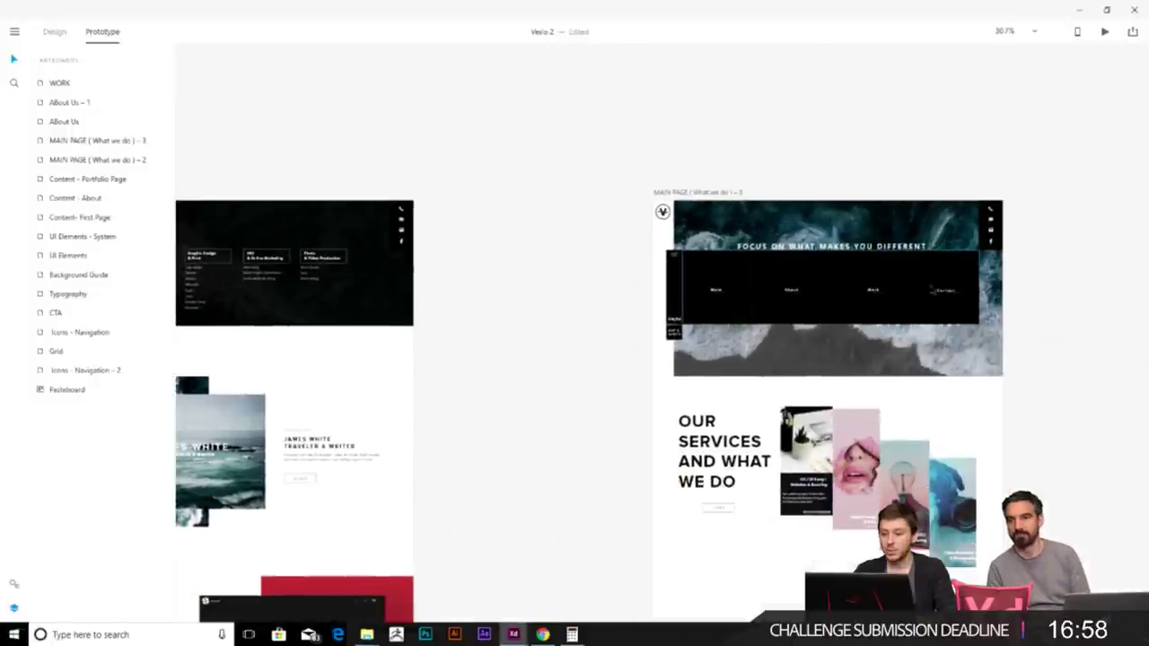
- Link the Work item in the main page's navigation bar to the WORK artboard
left_click(875, 292)
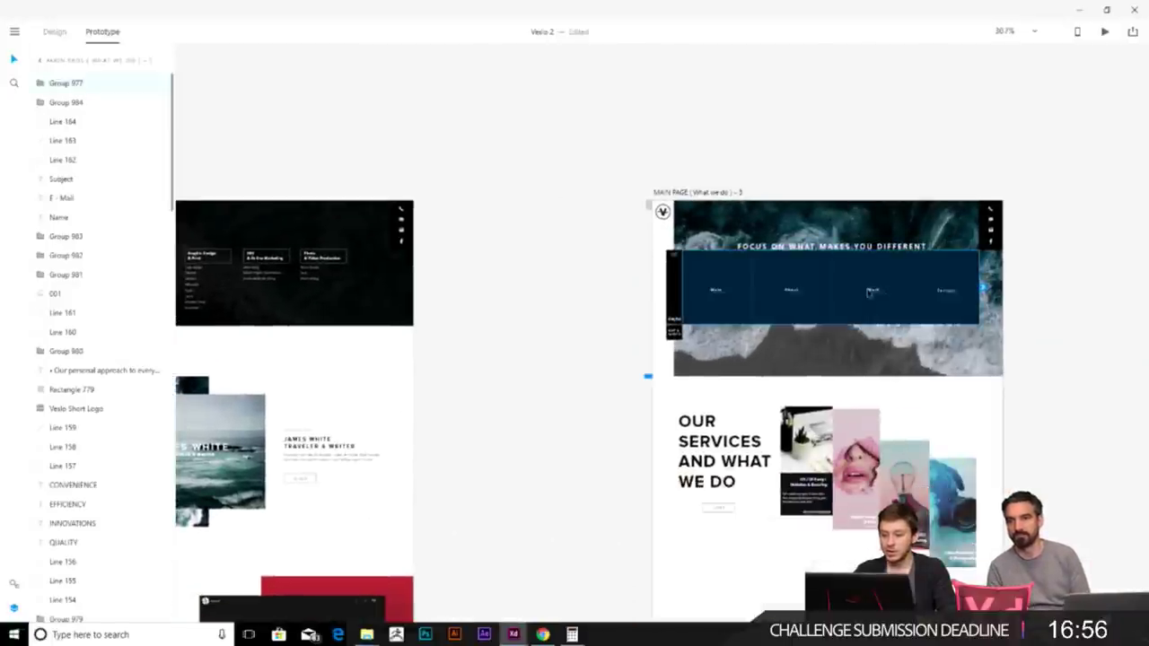
double_click(868, 292)
left_click_drag(882, 292, 439, 323)
scroll(631, 159, "down", 3)
scroll(684, 359, "down", 6)
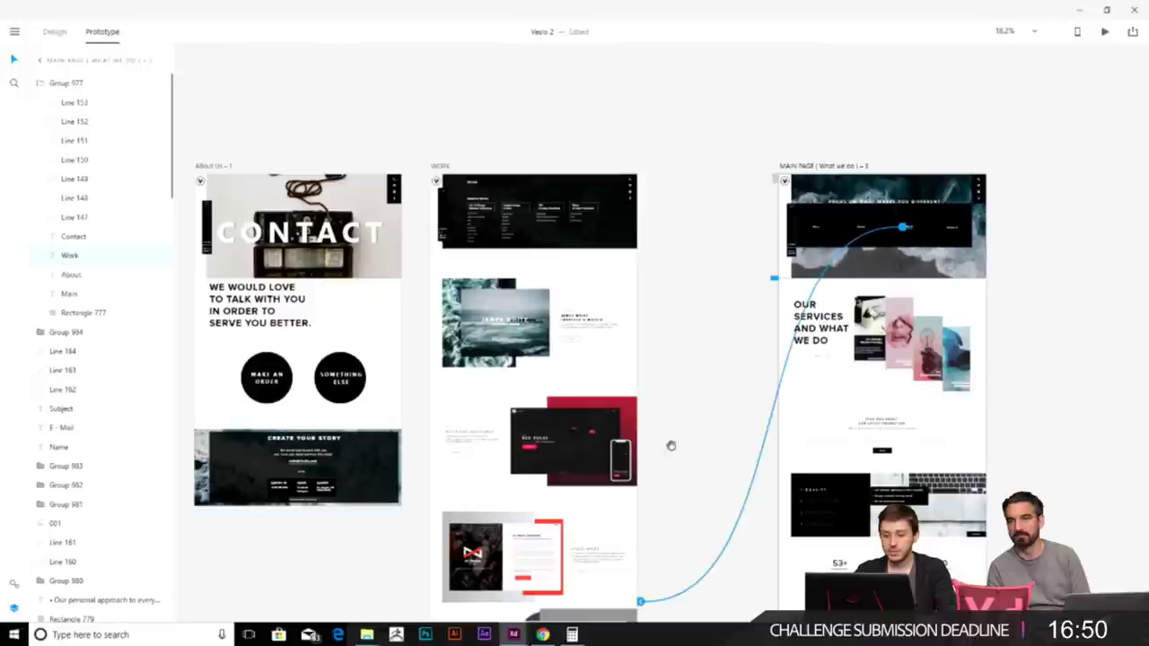
left_click_drag(707, 207, 751, 221)
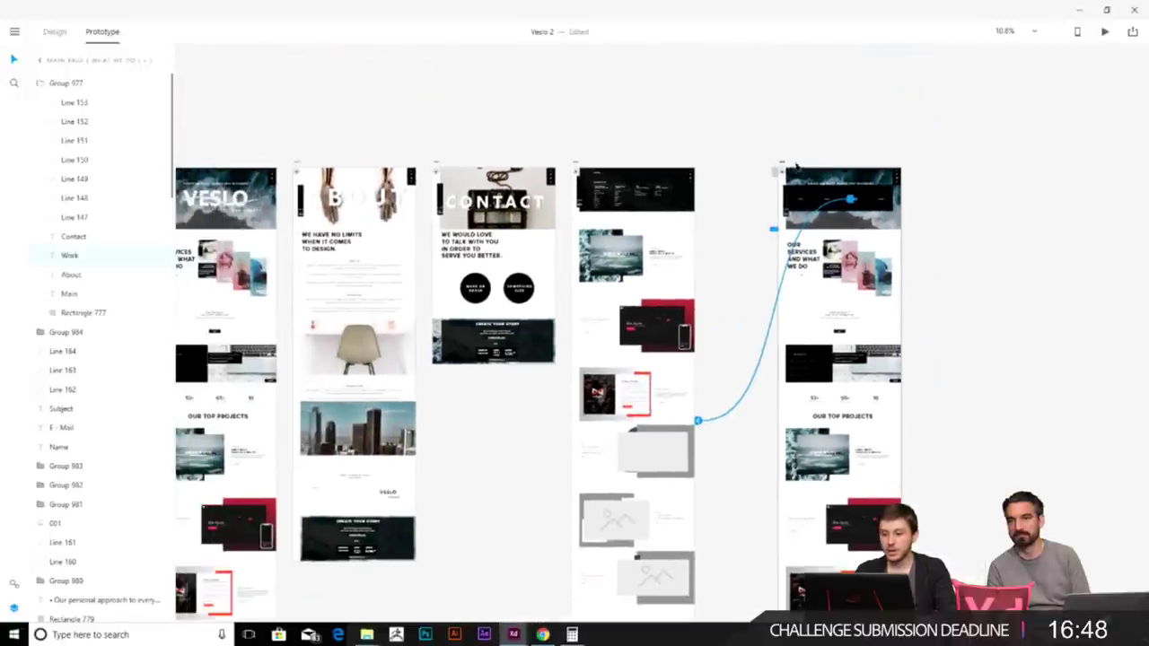
- Test in the preview that Work opens the Work page
mouse_move(514, 634)
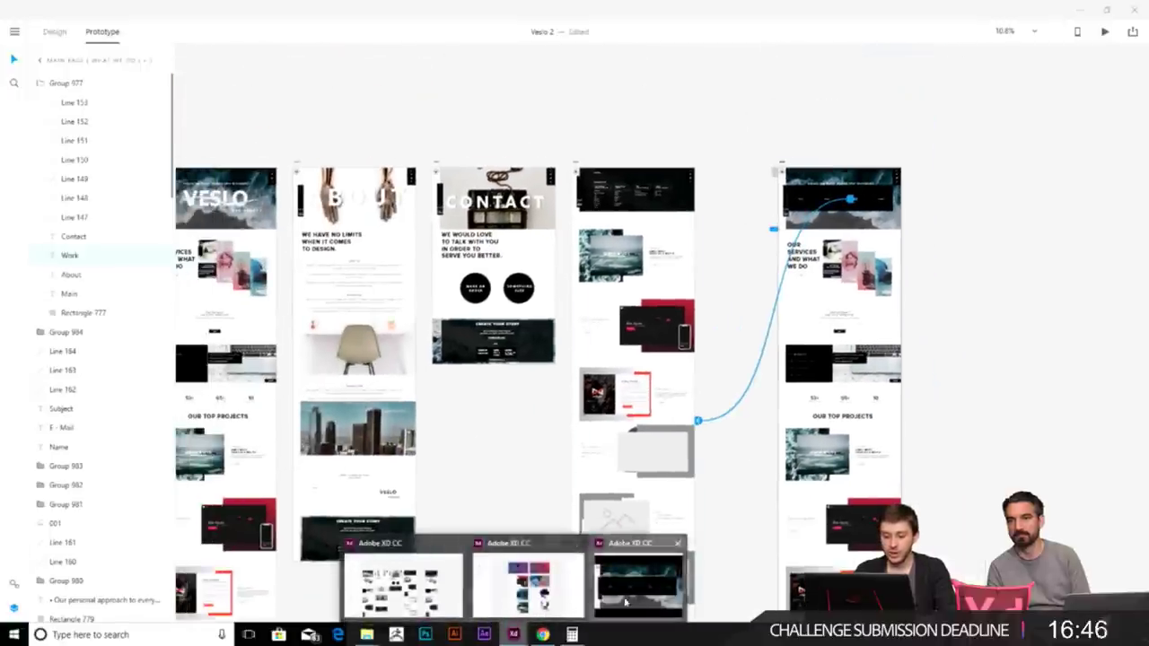
left_click(637, 583)
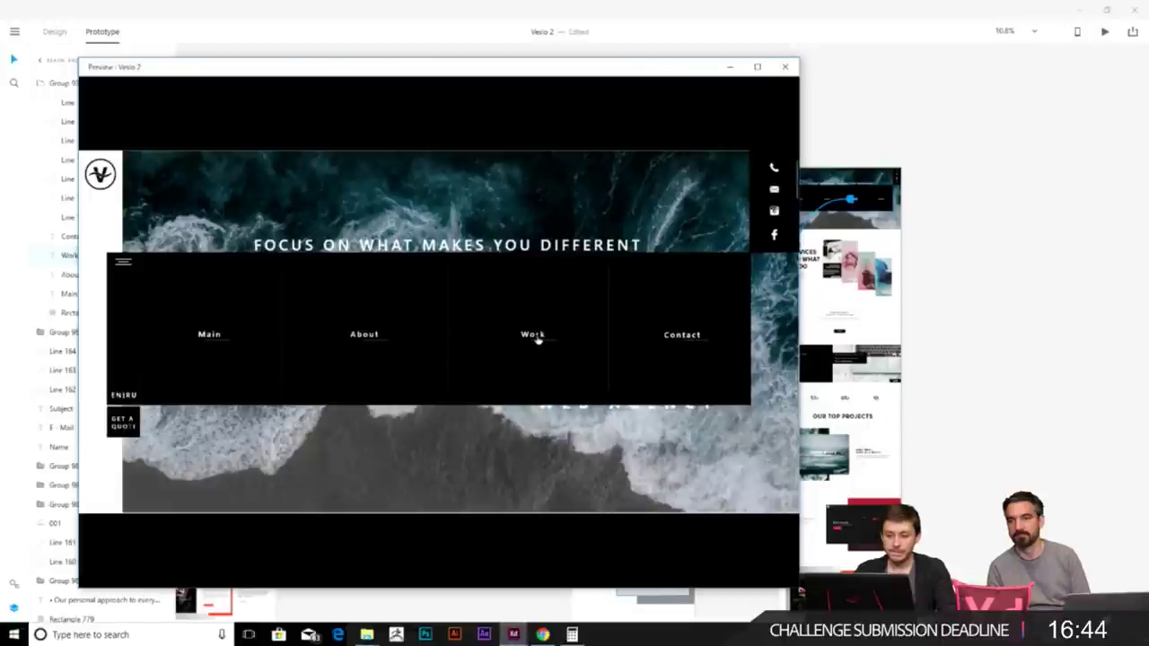
left_click(537, 338)
scroll(546, 383, "down", 3)
scroll(533, 360, "up", 3)
left_click(975, 257)
scroll(751, 302, "up", 3)
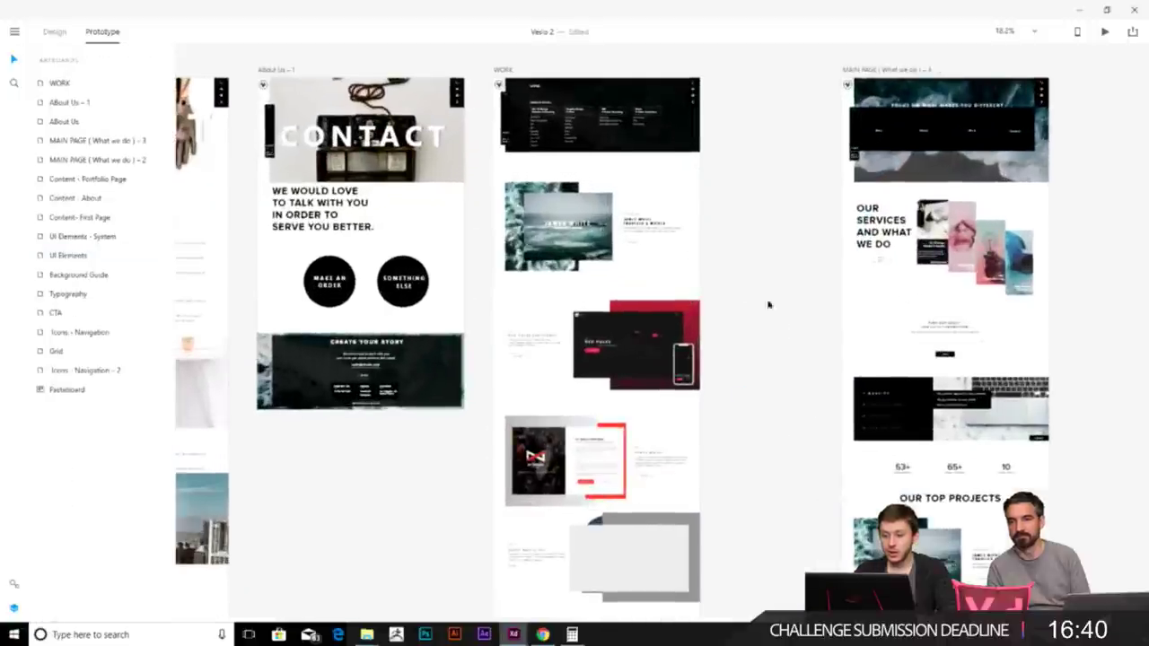
scroll(751, 302, "down", 3)
- View the preview full screen, then restore and hide it
mouse_move(516, 634)
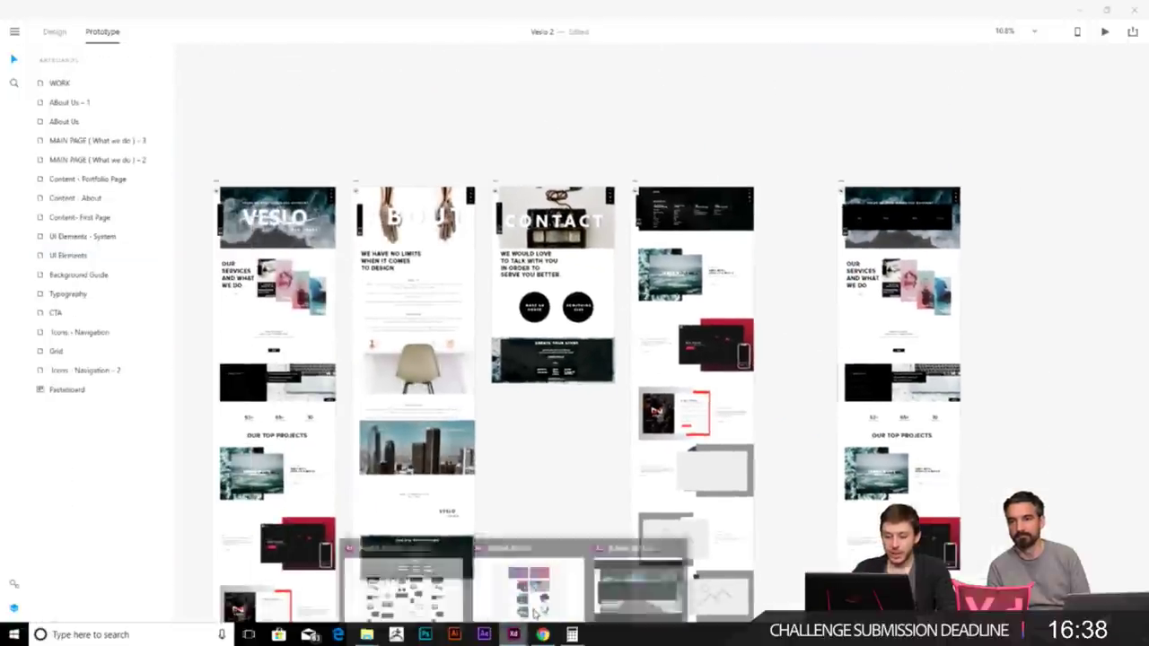
left_click(642, 583)
left_click(758, 69)
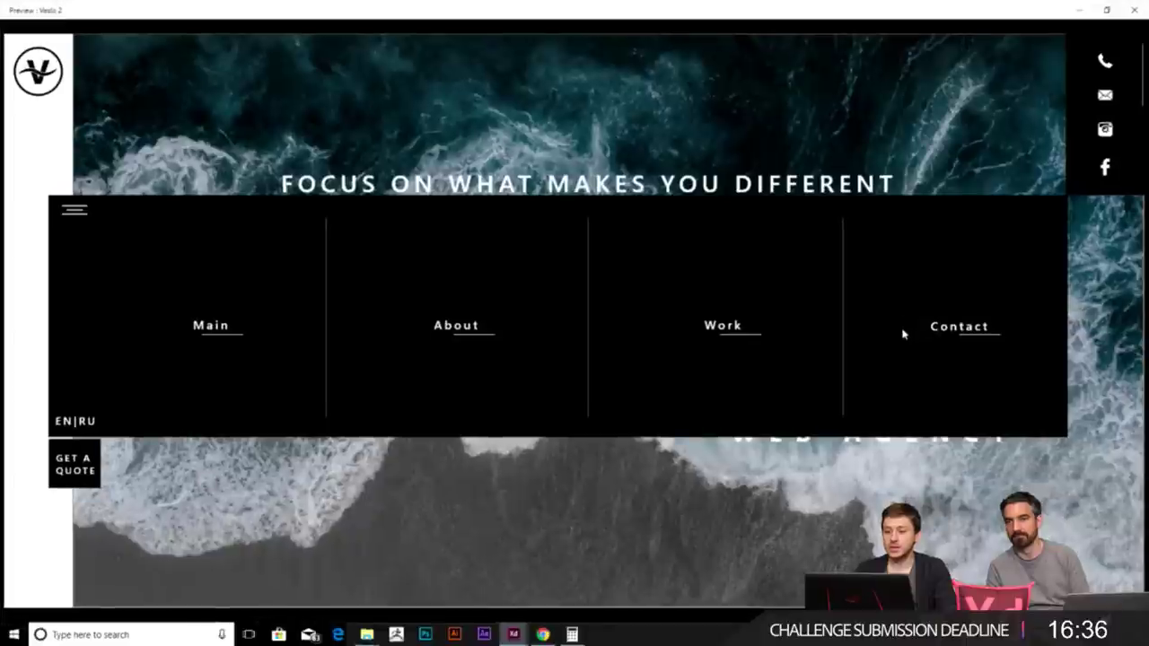
left_click(1106, 9)
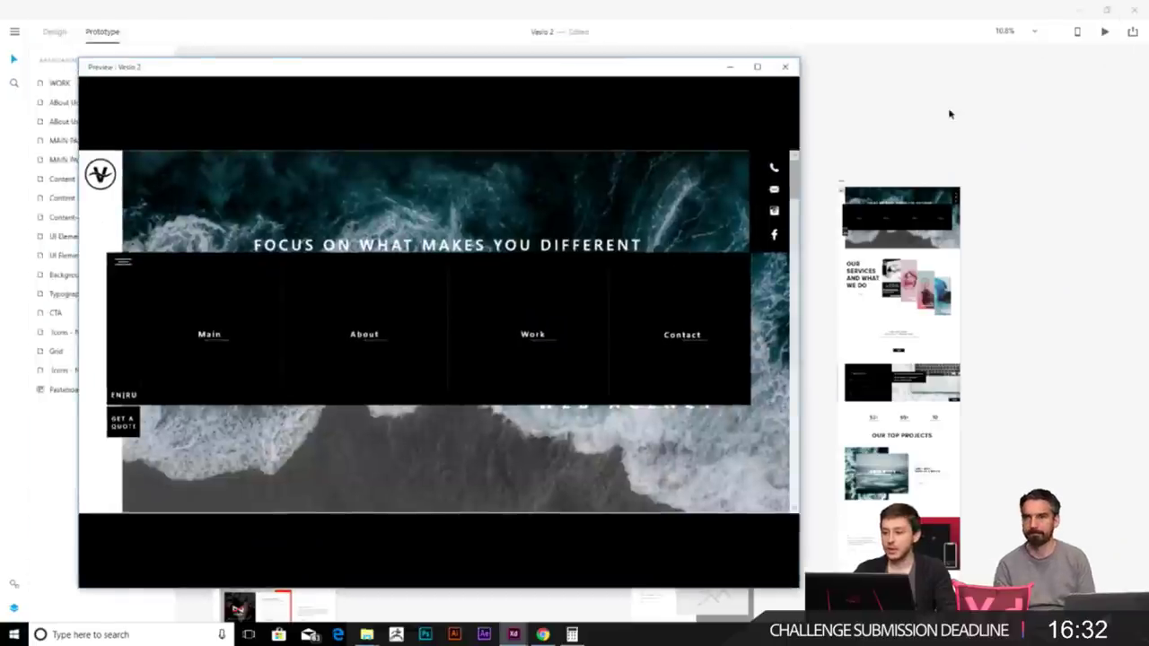
left_click(729, 69)
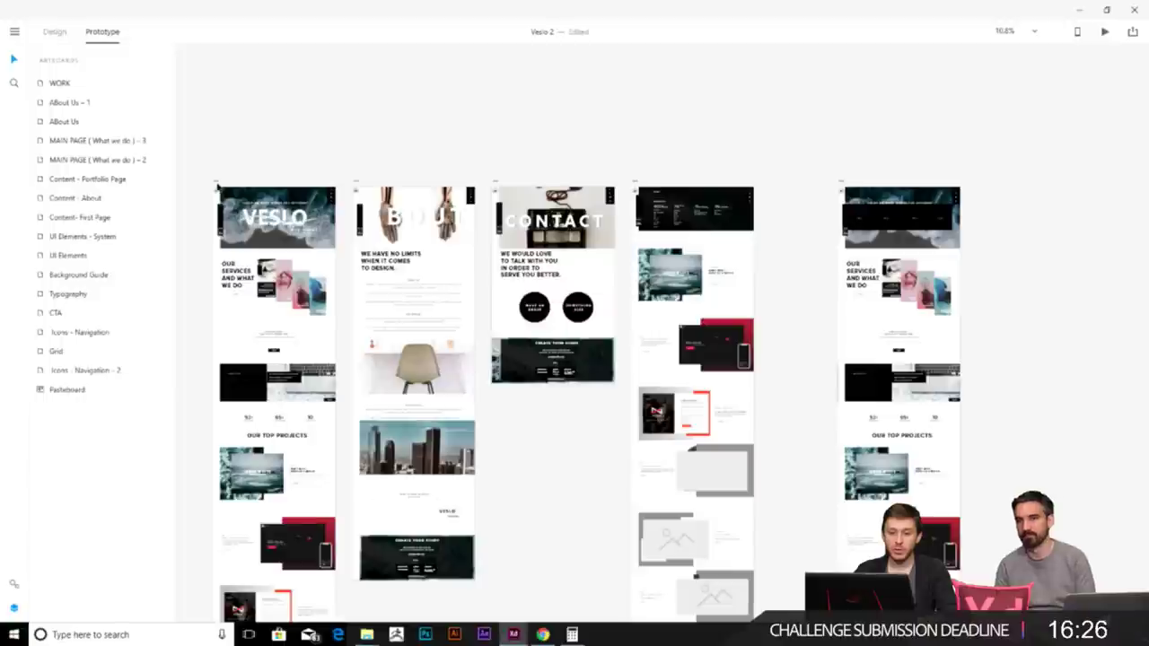
- Review the first and WORK artboards' links, then open the Share publishing menu
left_click(217, 187)
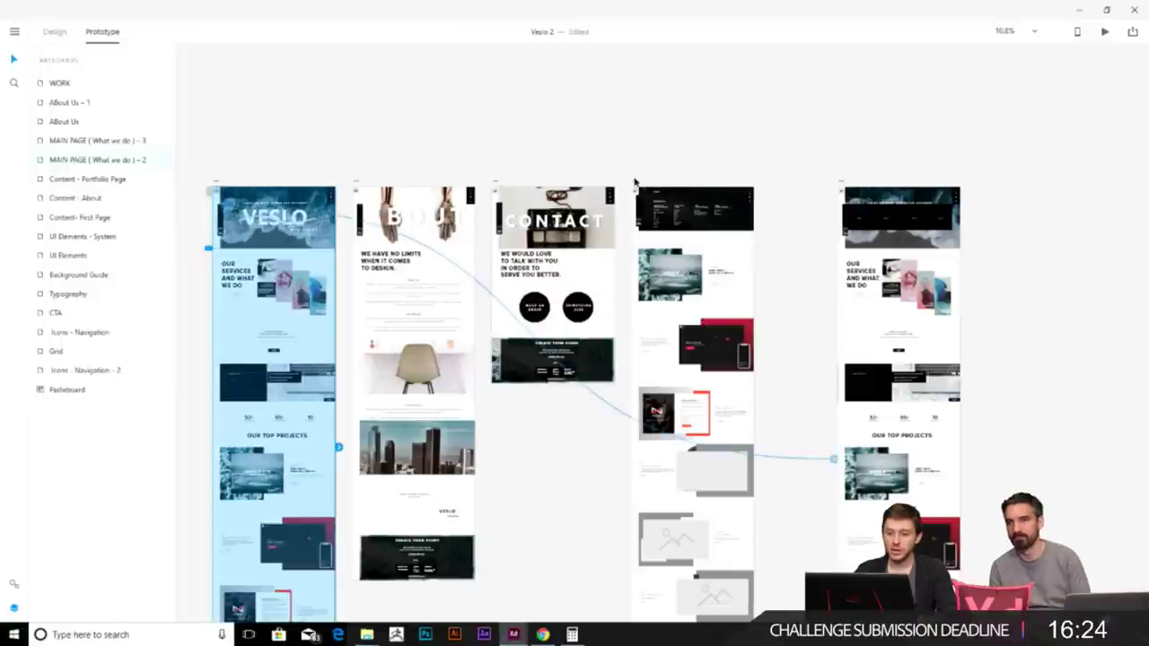
left_click(634, 182)
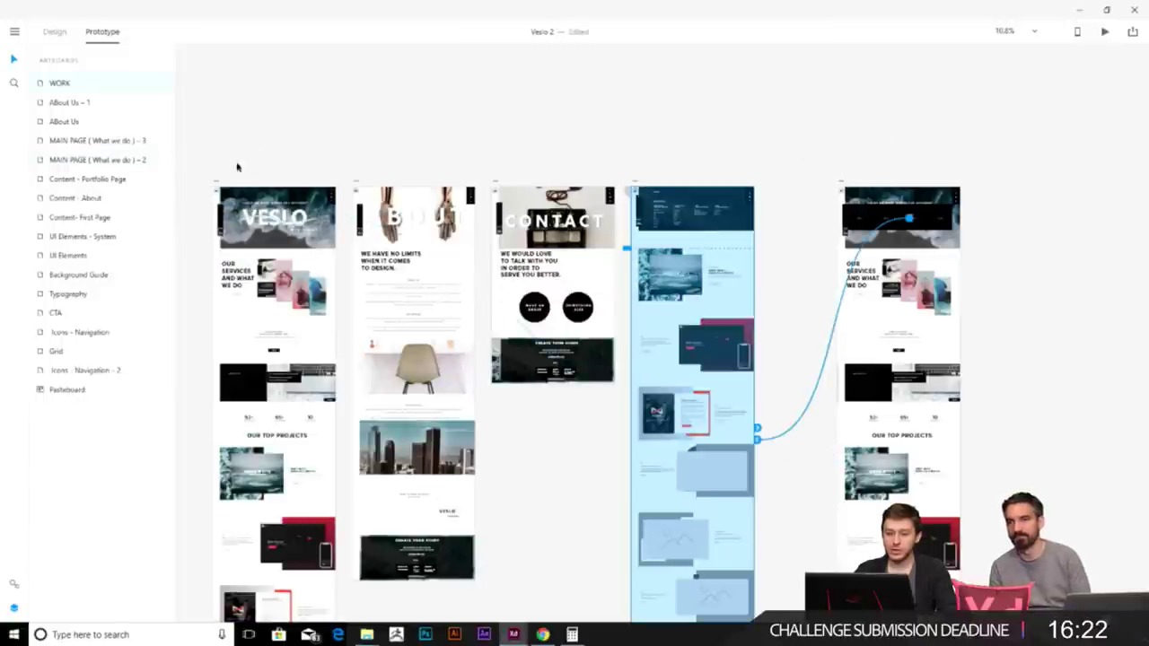
left_click(216, 185)
left_click(845, 186)
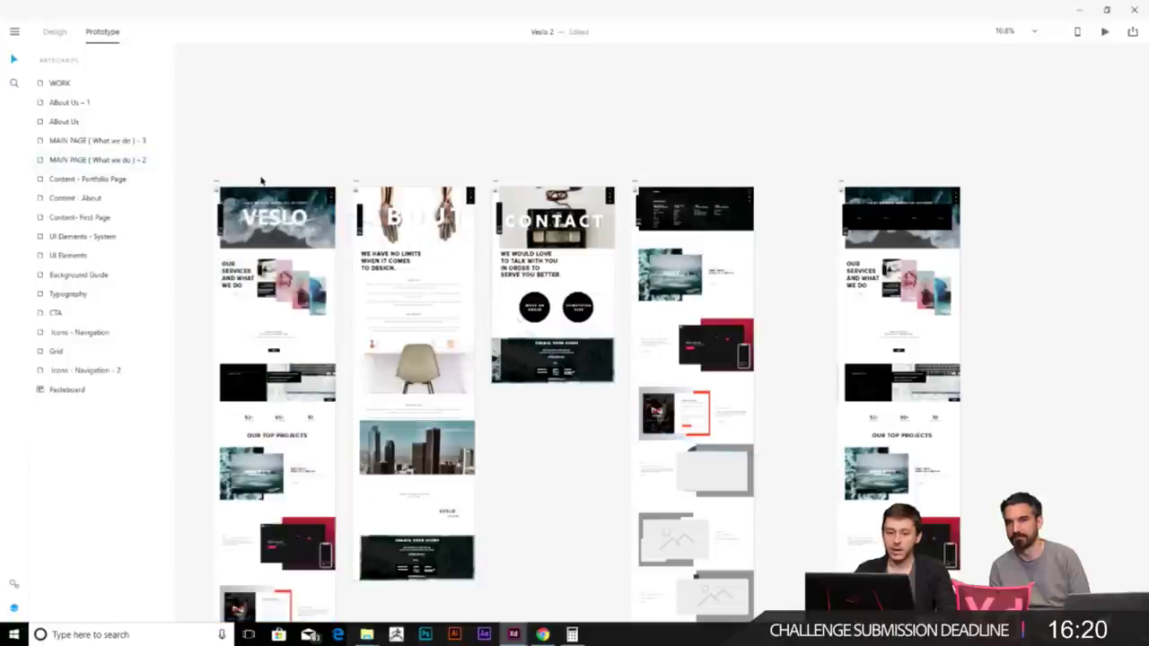
left_click(217, 186)
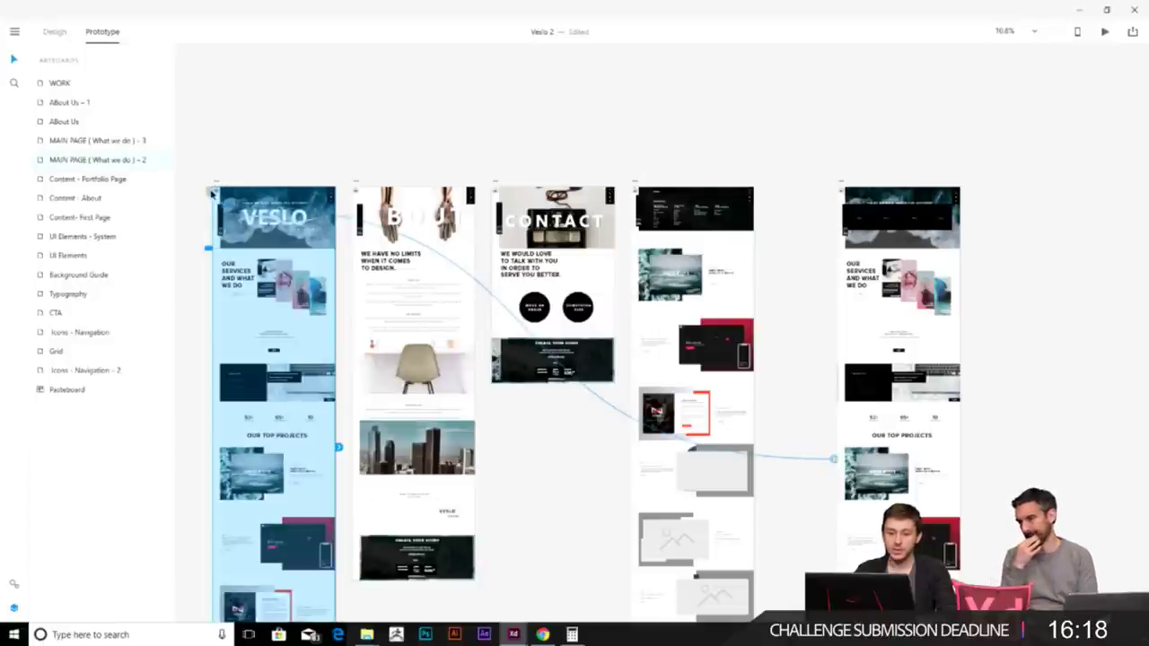
left_click(1132, 33)
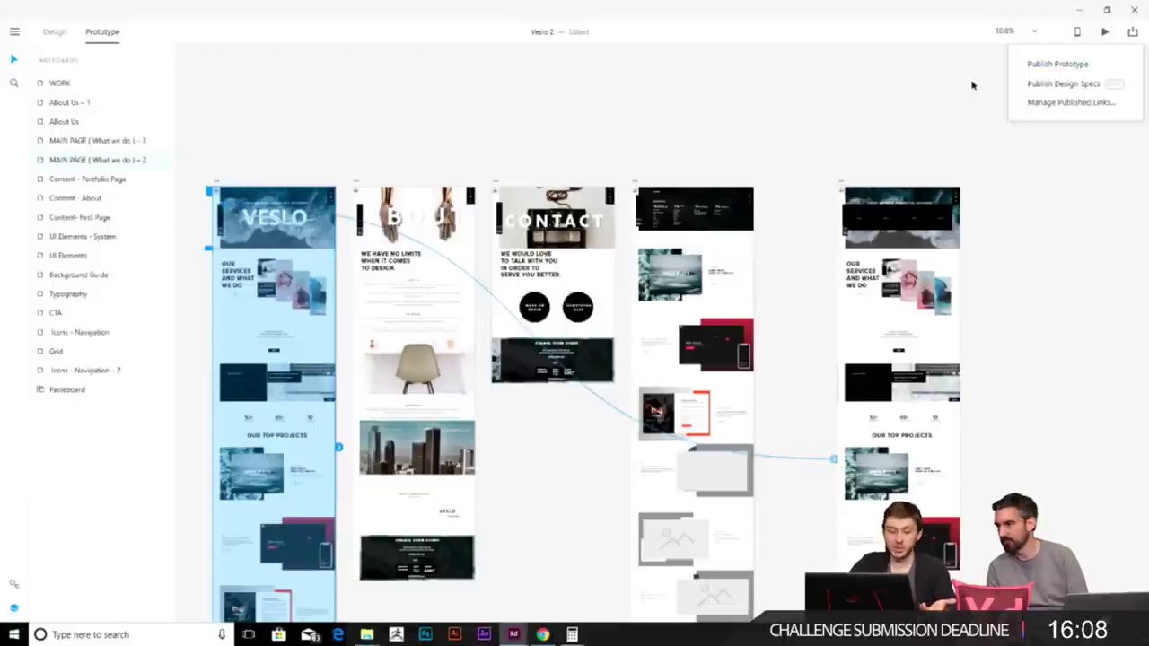
- Publish the Pulse prototype as a new shared link
left_click(1047, 65)
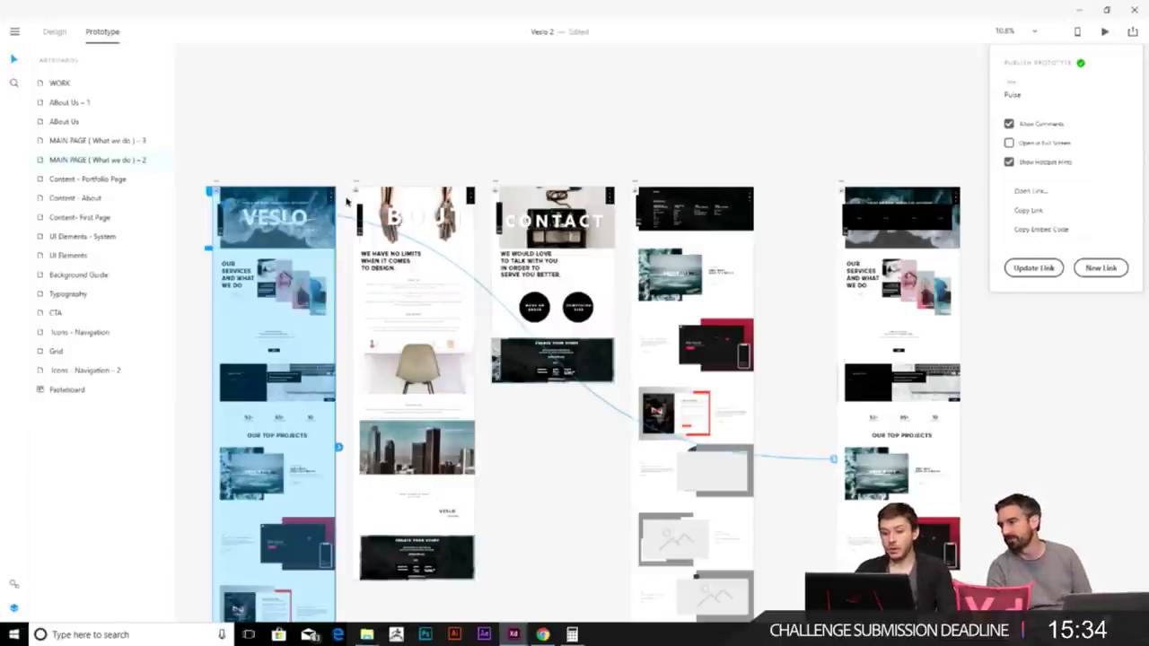
left_click(1099, 268)
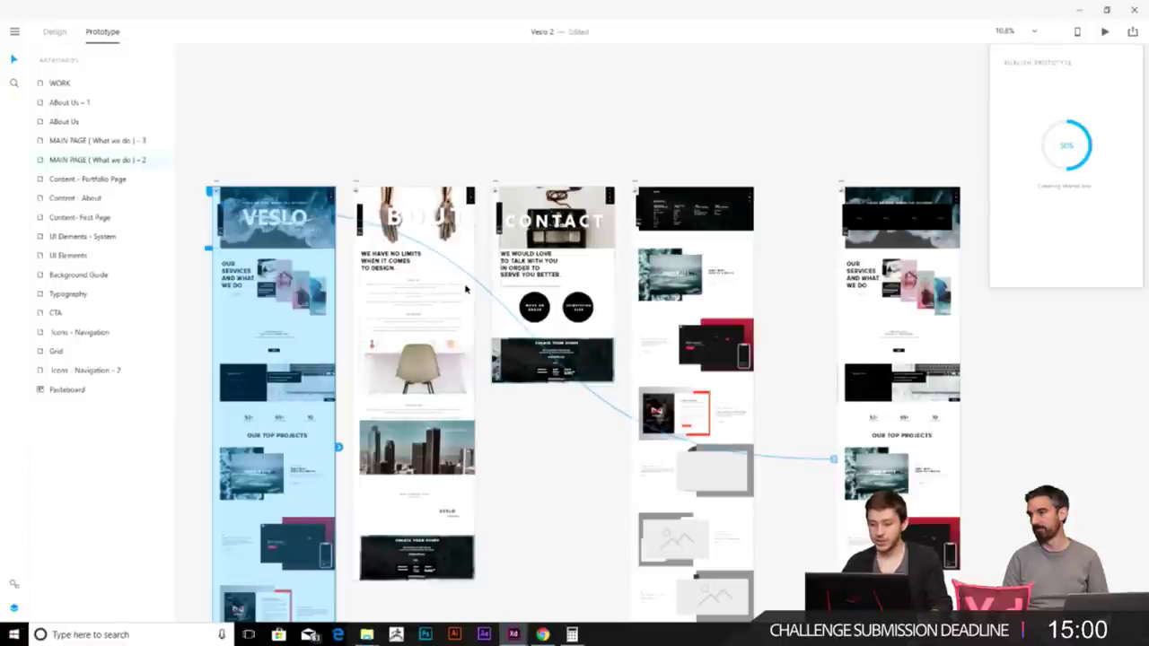
scroll(552, 352, "down", 3)
left_click(552, 352)
- Copy the prototype's shared link and switch to Behance Live in Chrome
left_click(596, 359)
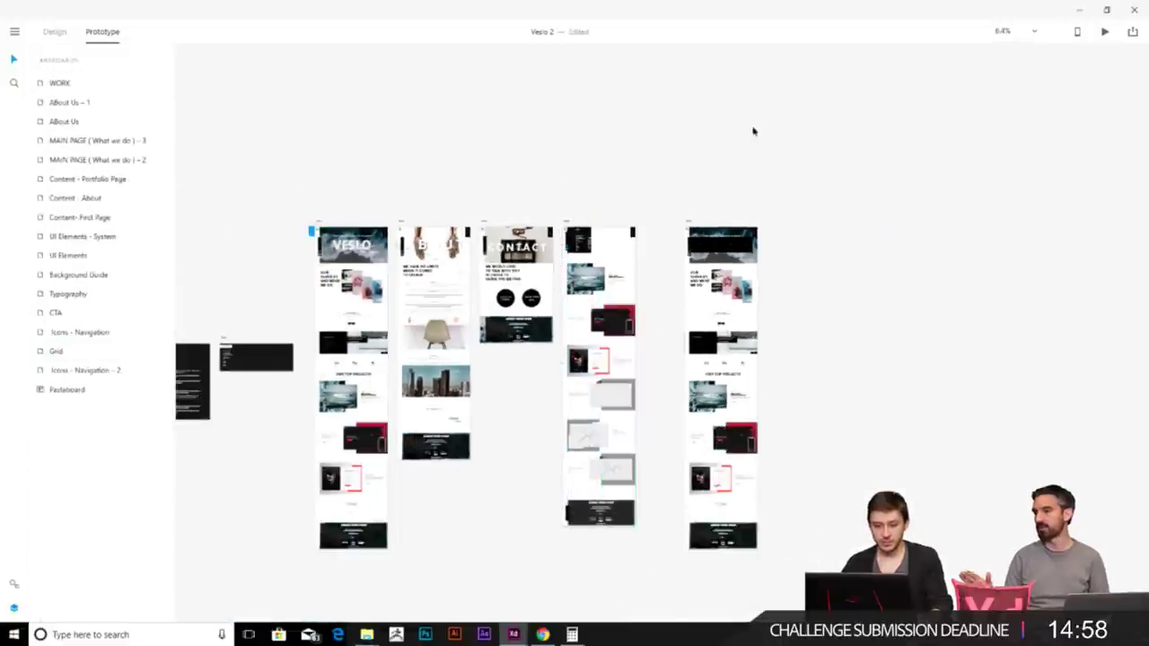
left_click(1133, 33)
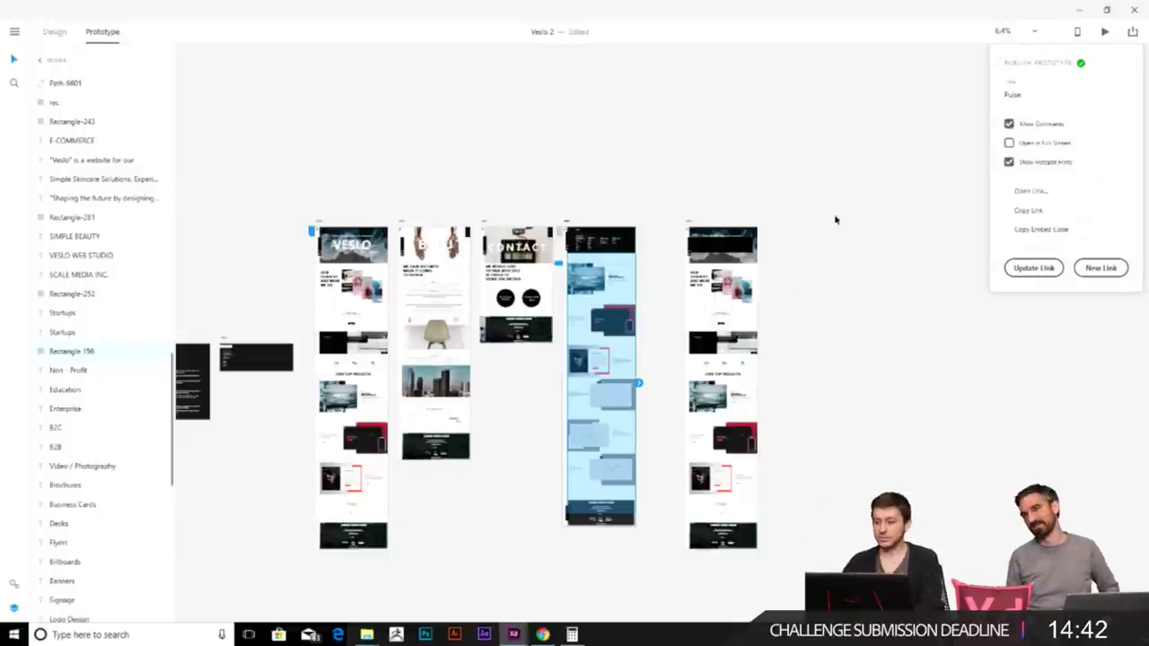
left_click(1030, 210)
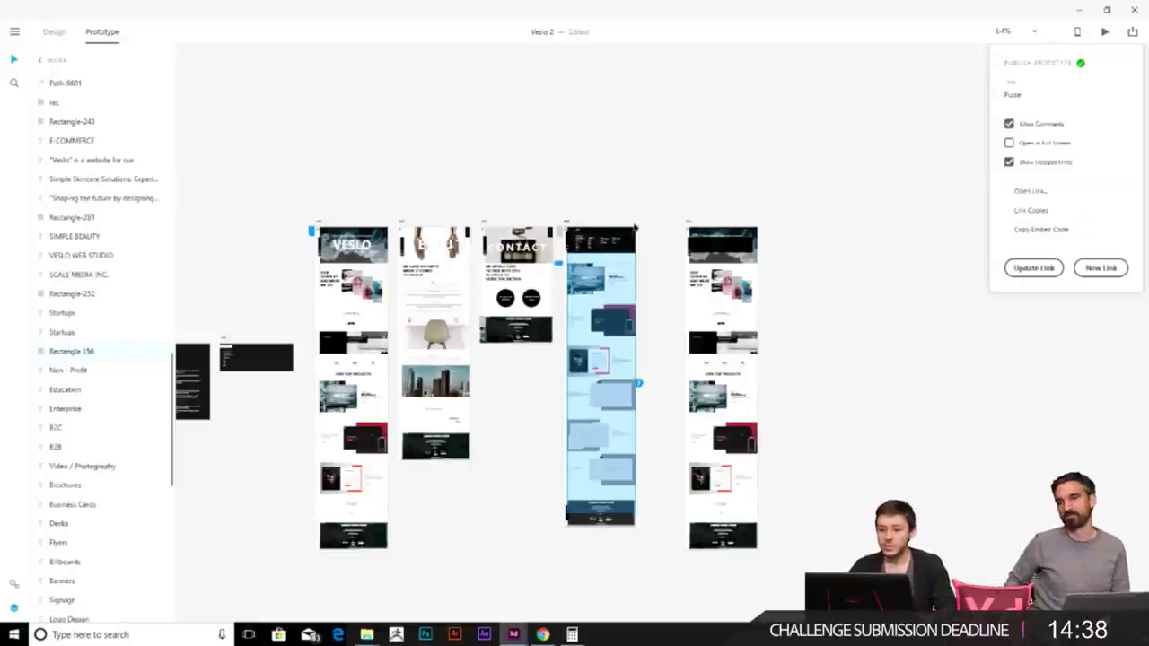
key("alt+Tab")
left_click(592, 16)
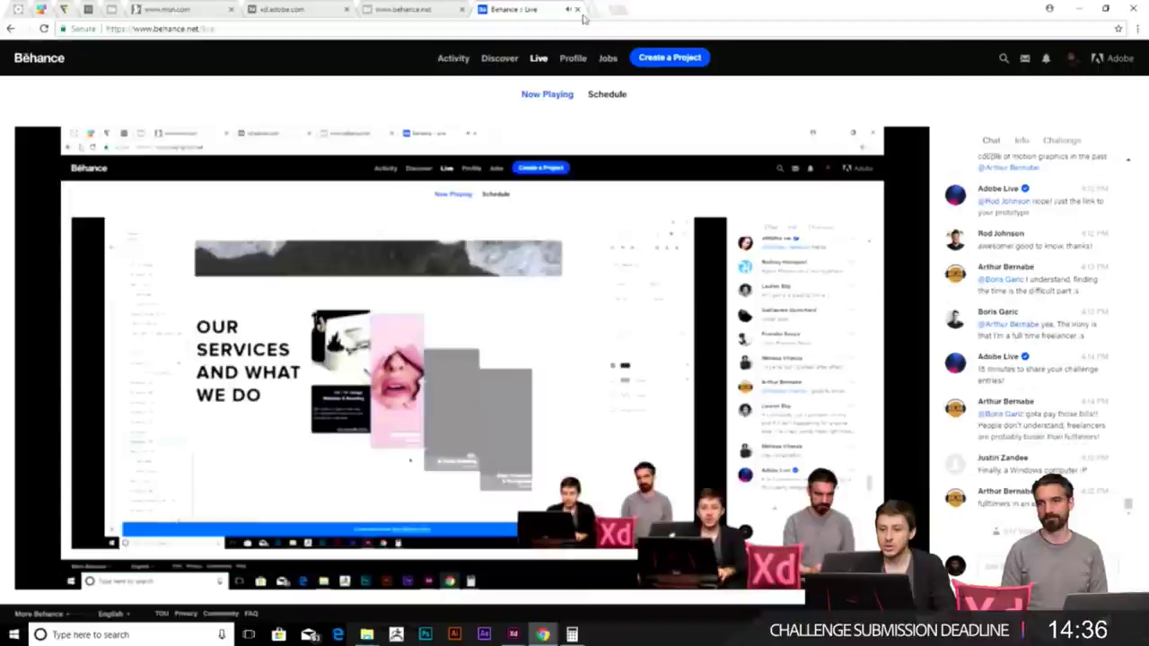
- Load the copied xd.adobe.com Pulse prototype link in a new tab, checking the Behance Live tab
left_click(595, 11)
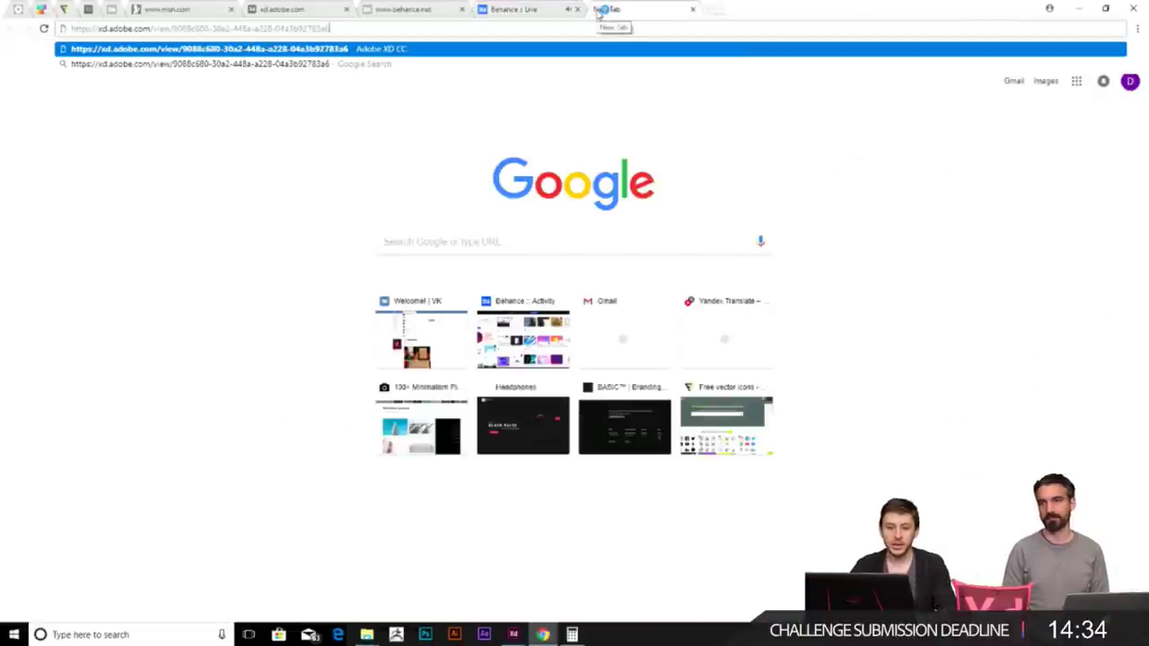
key("Return")
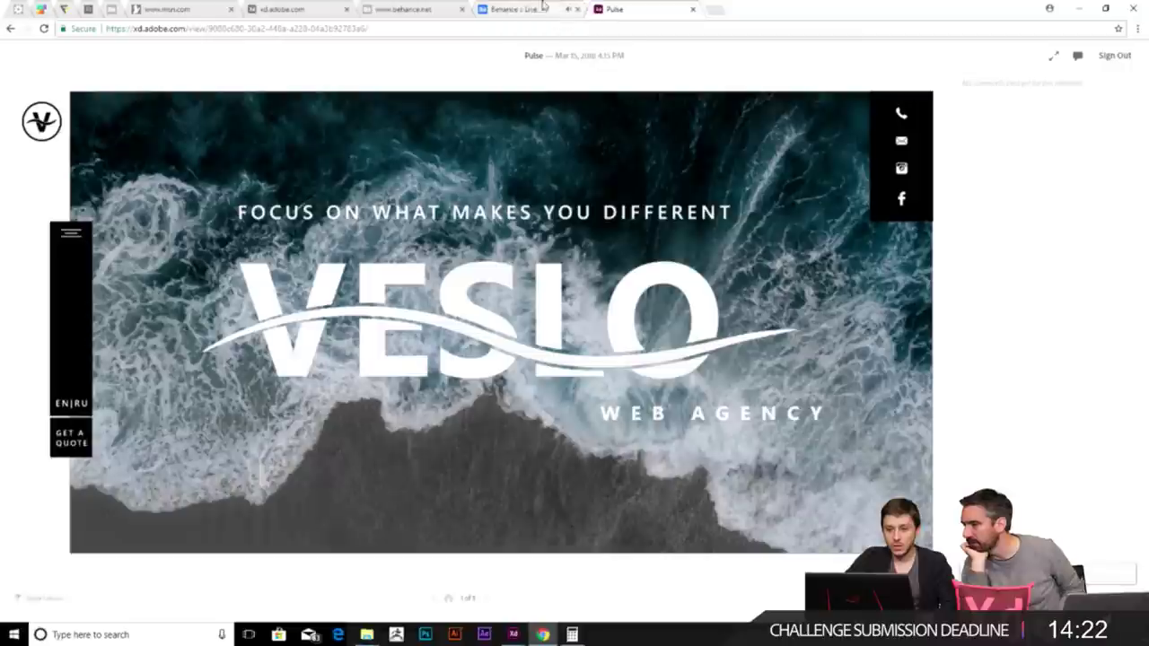
left_click(509, 9)
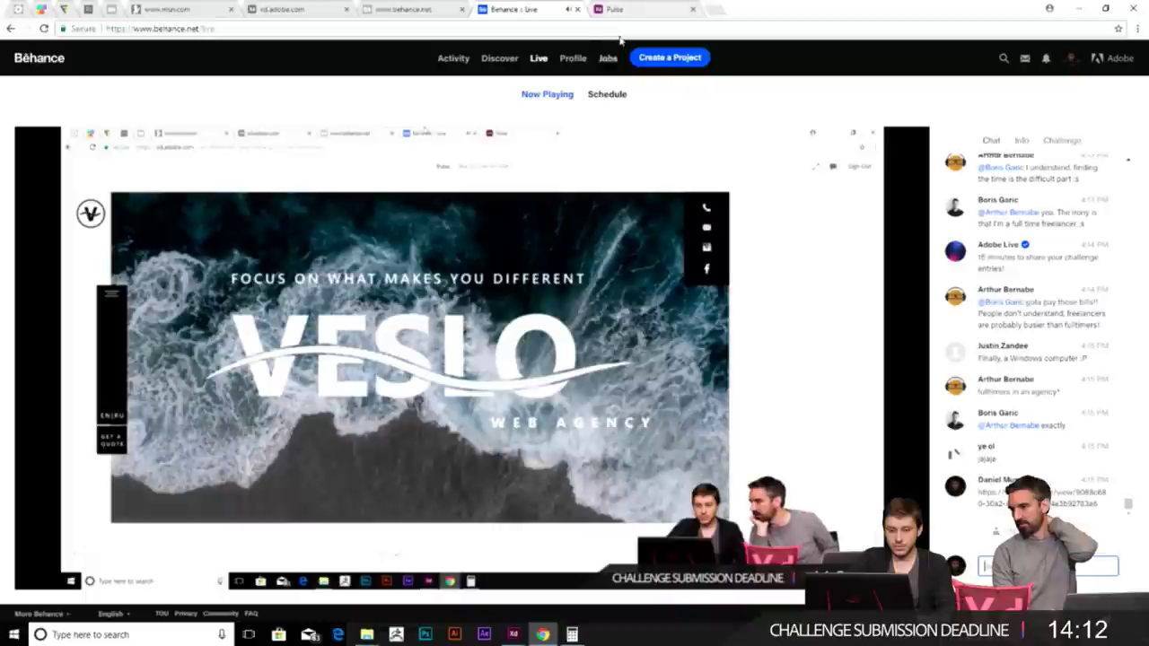
left_click(619, 8)
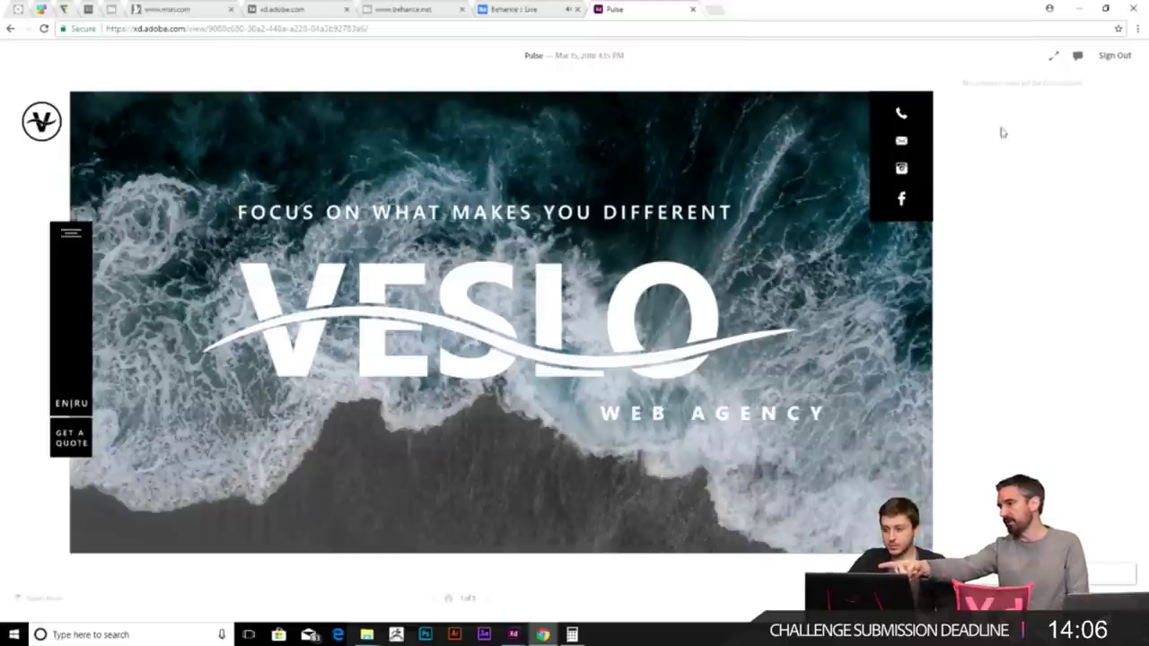
- Post a comment about changing the social icons, pinned beside those icons
left_click(1077, 57)
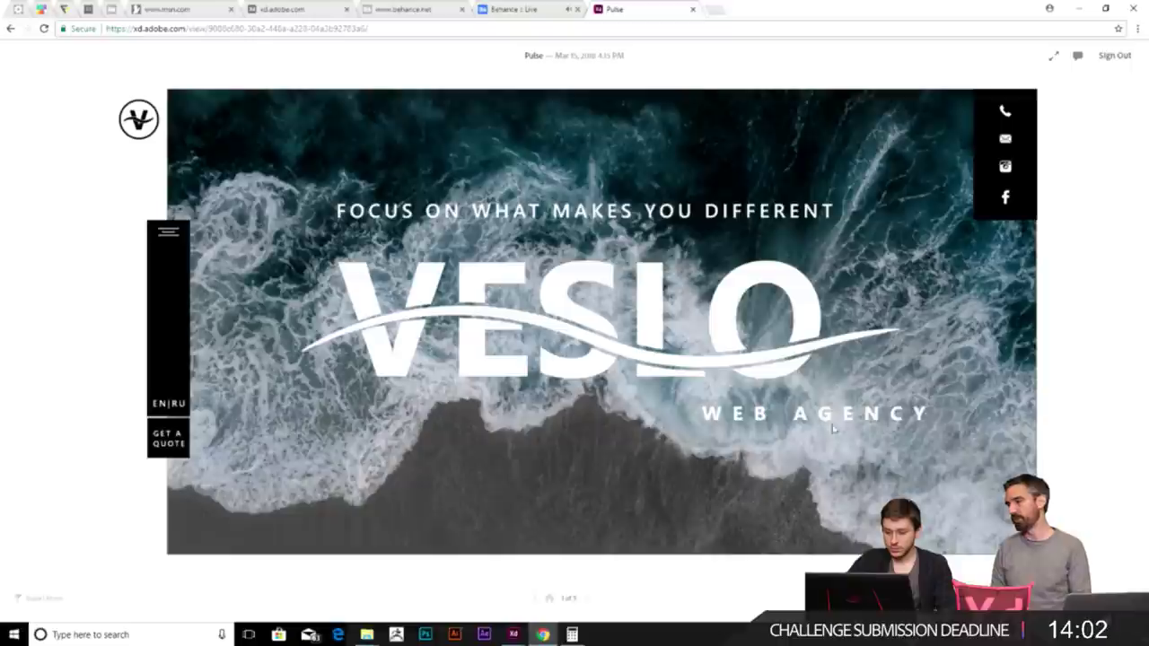
left_click(1077, 57)
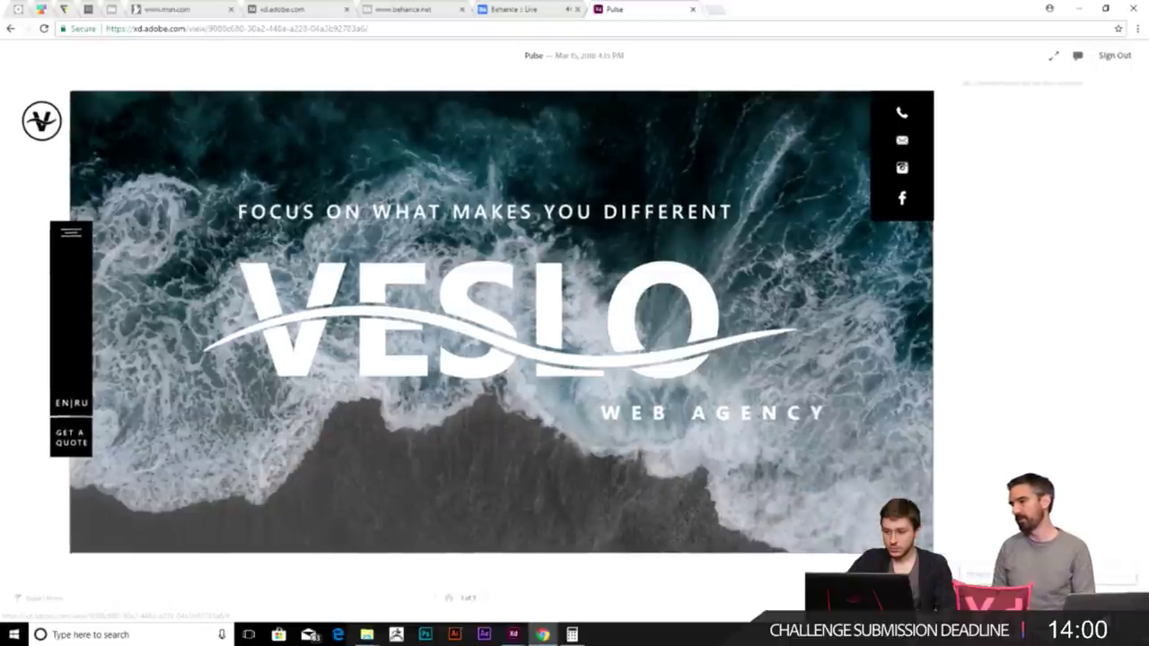
type("eege")
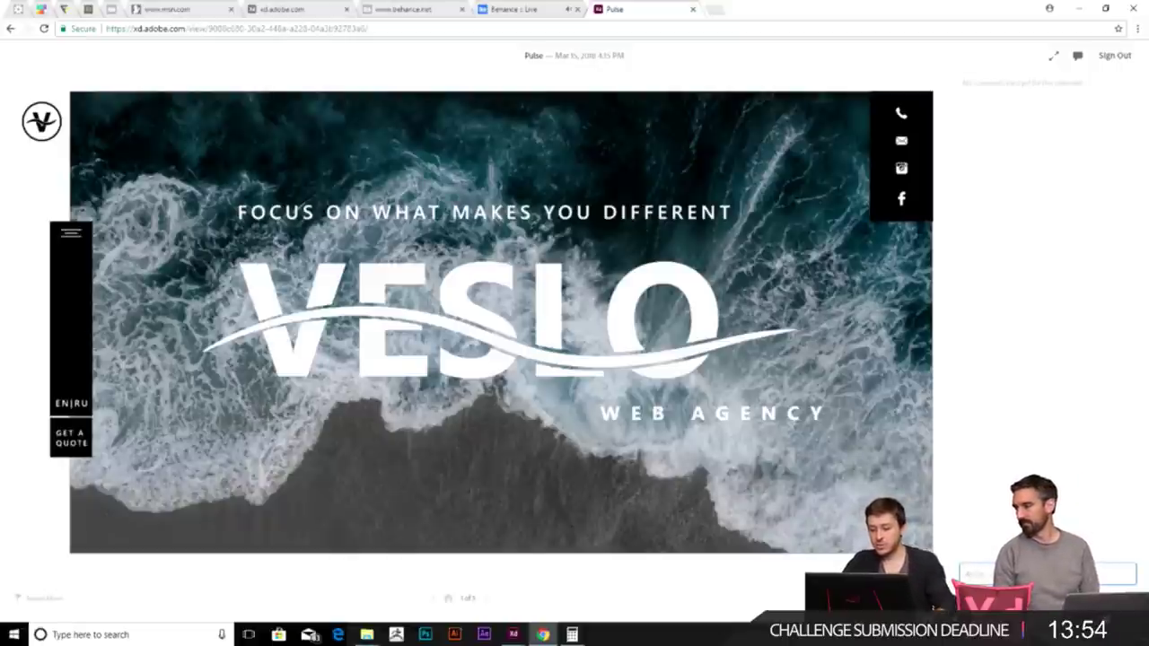
key("BackSpace")
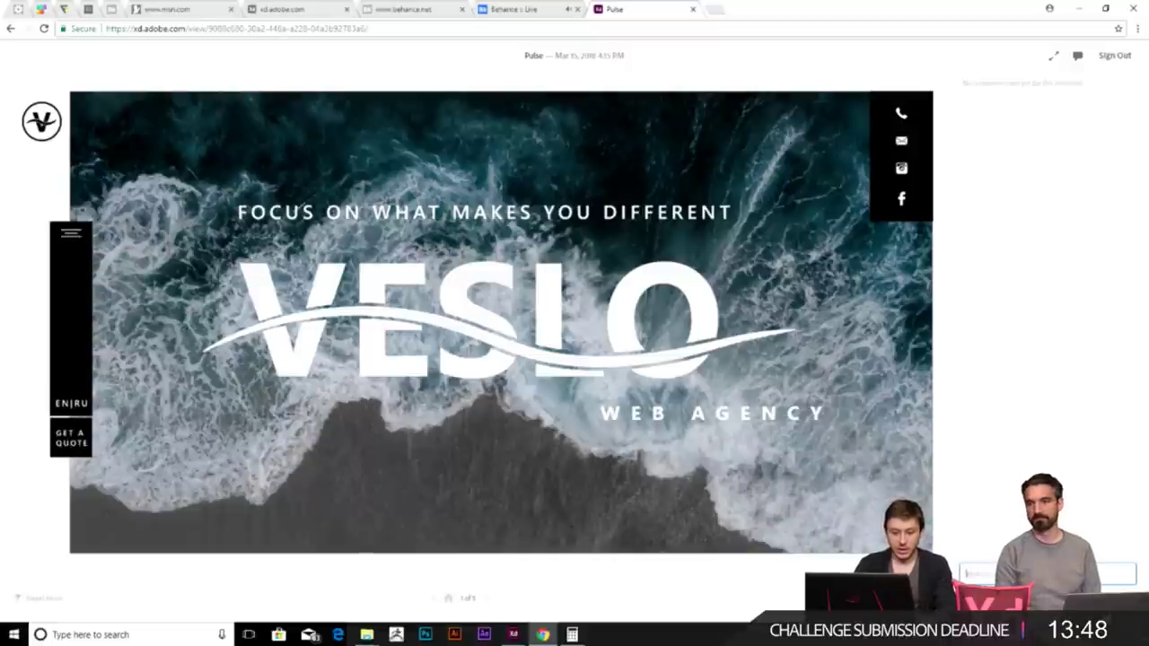
type("ant to chr")
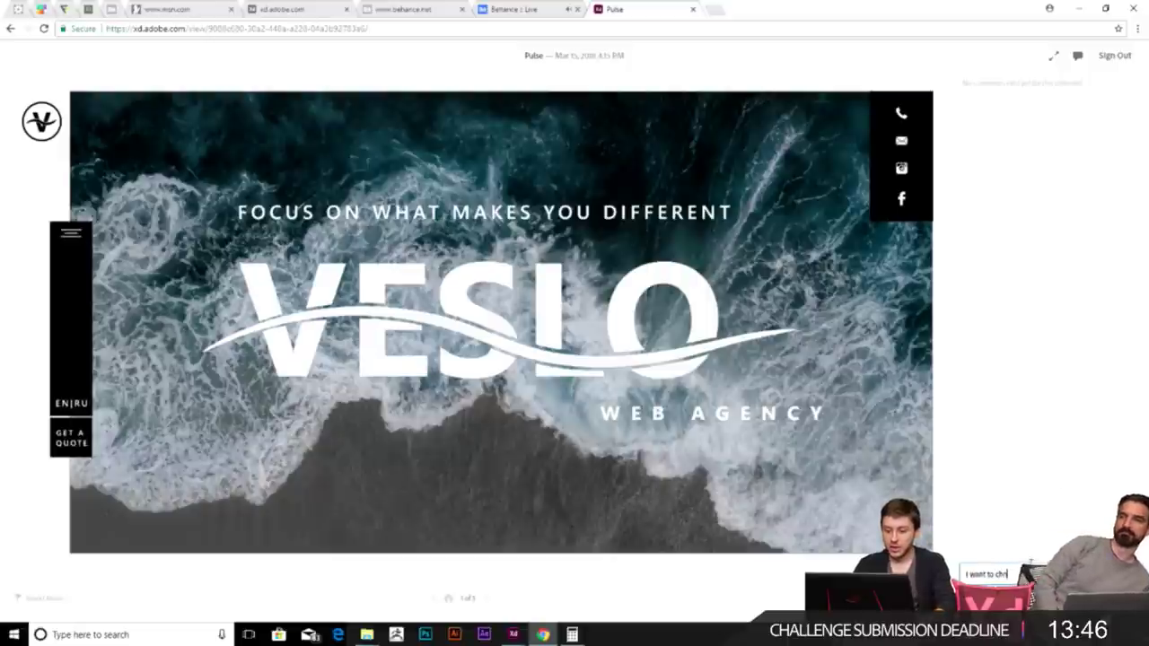
key("BackSpace")
type("ange these")
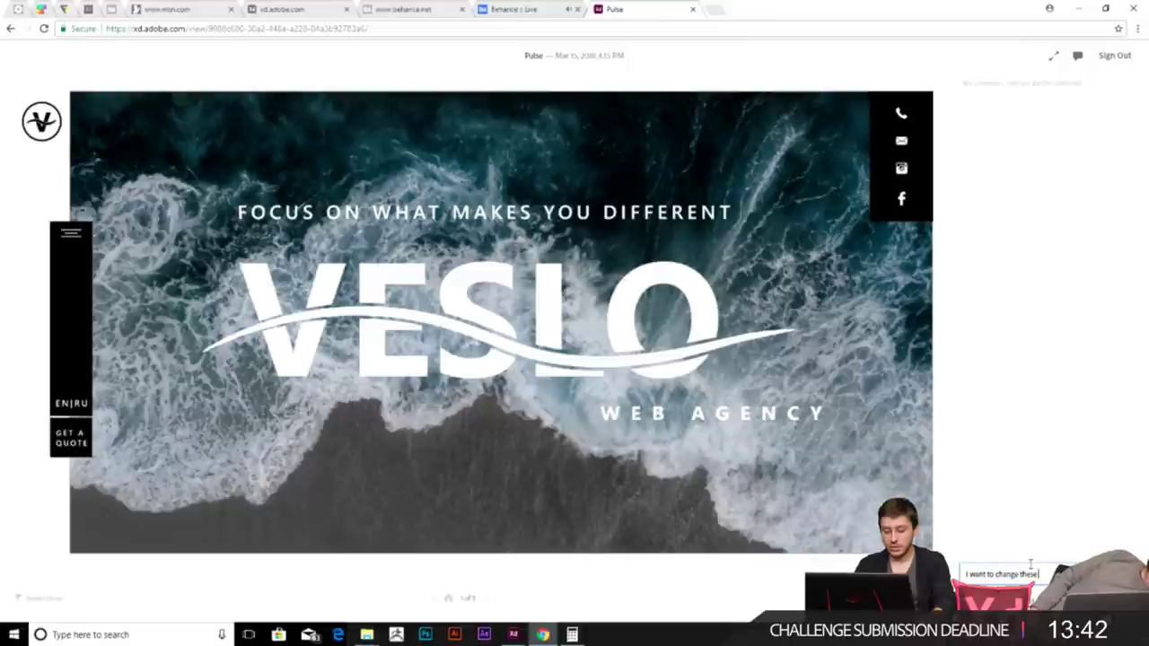
key("BackSpace")
key("BackSpace")
key("BackSpace")
key("BackSpace")
key("BackSpace")
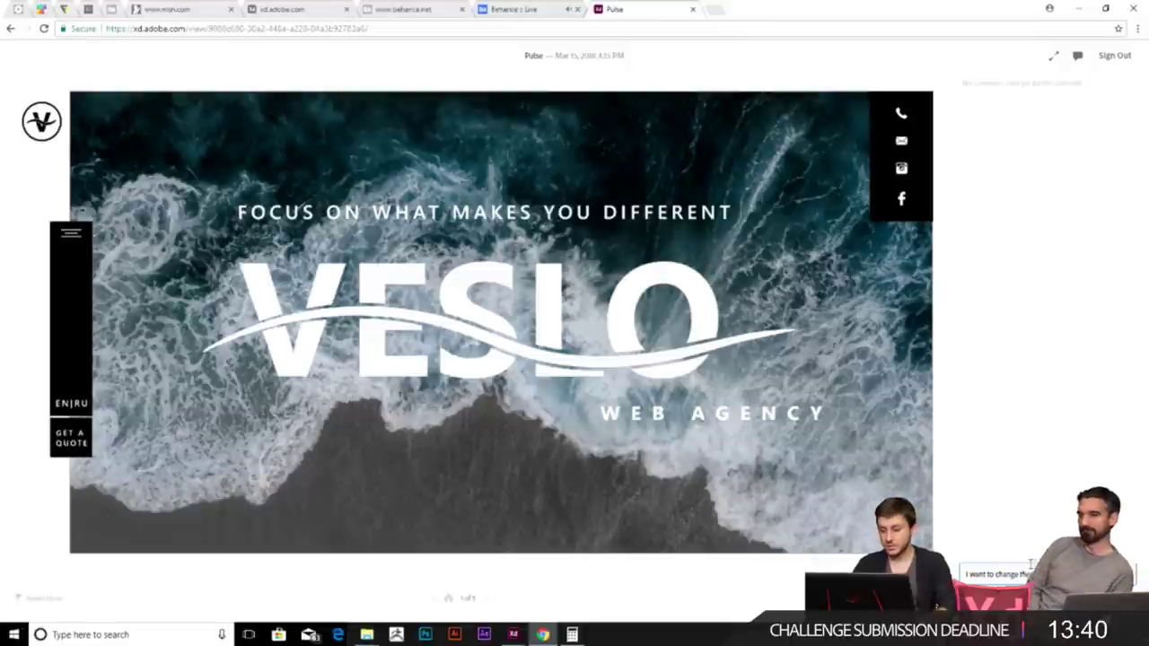
left_click(1122, 574)
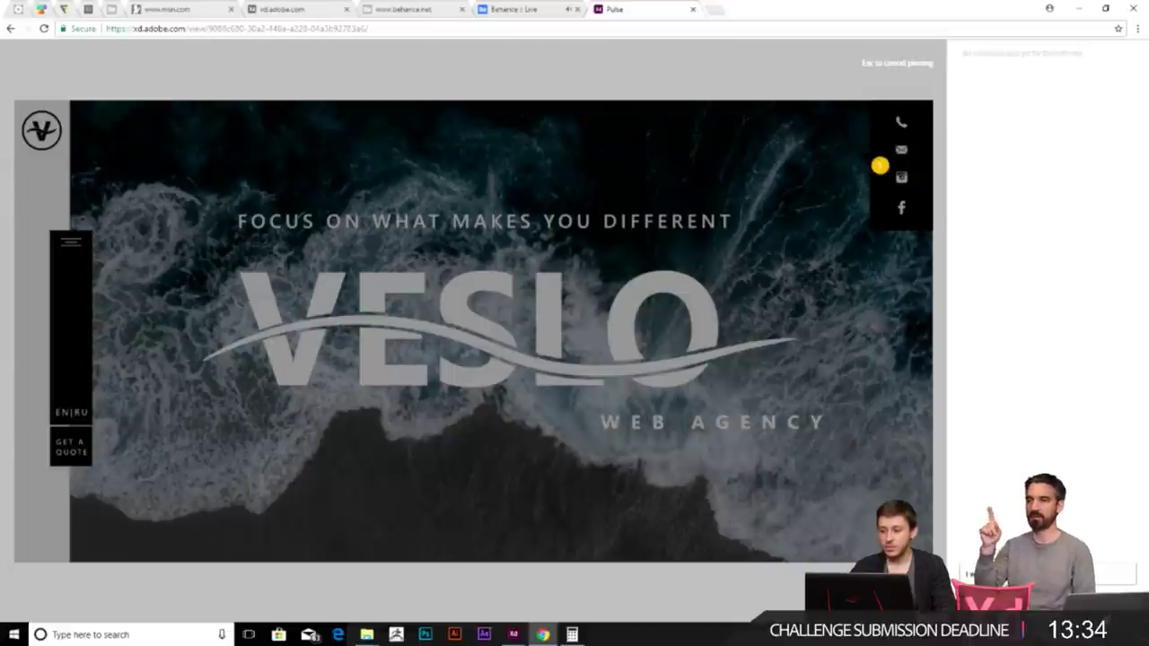
key("Escape")
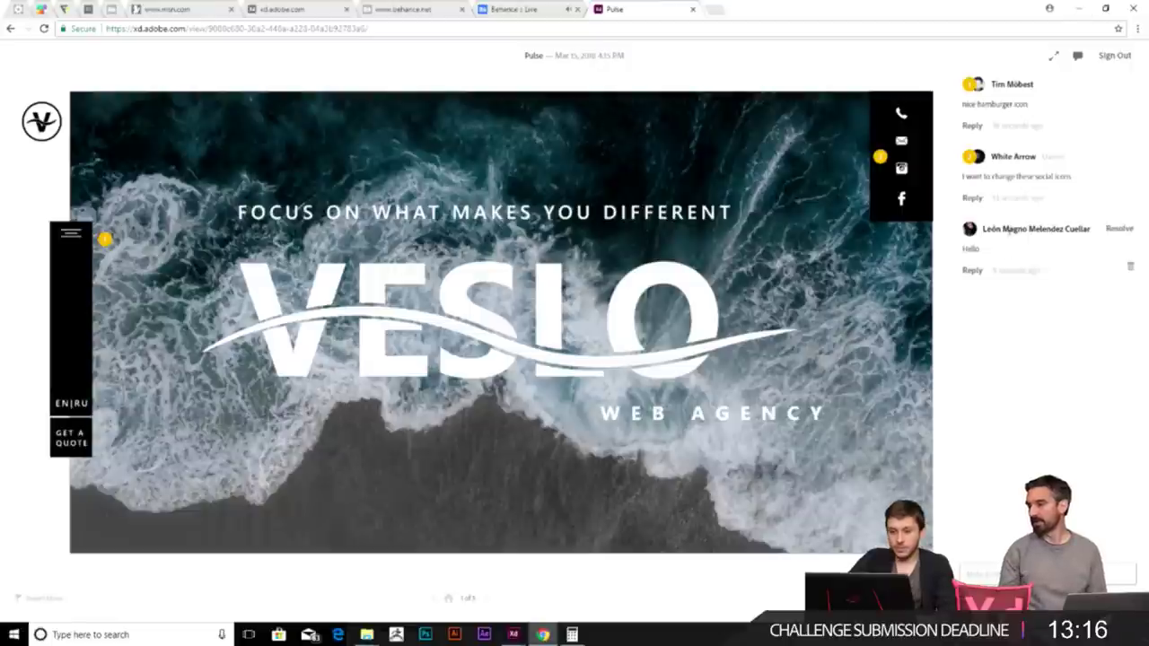
- Scroll the prototype page and open its navigation menu
scroll(442, 451, "down", 3)
scroll(434, 459, "up", 3)
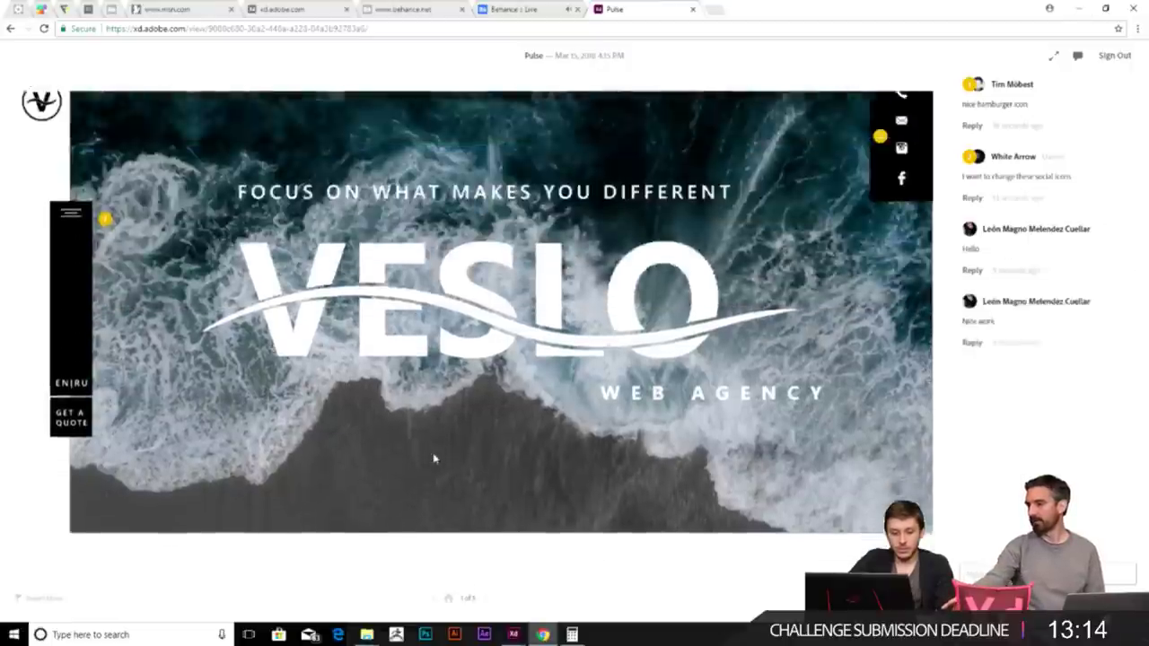
left_click(69, 236)
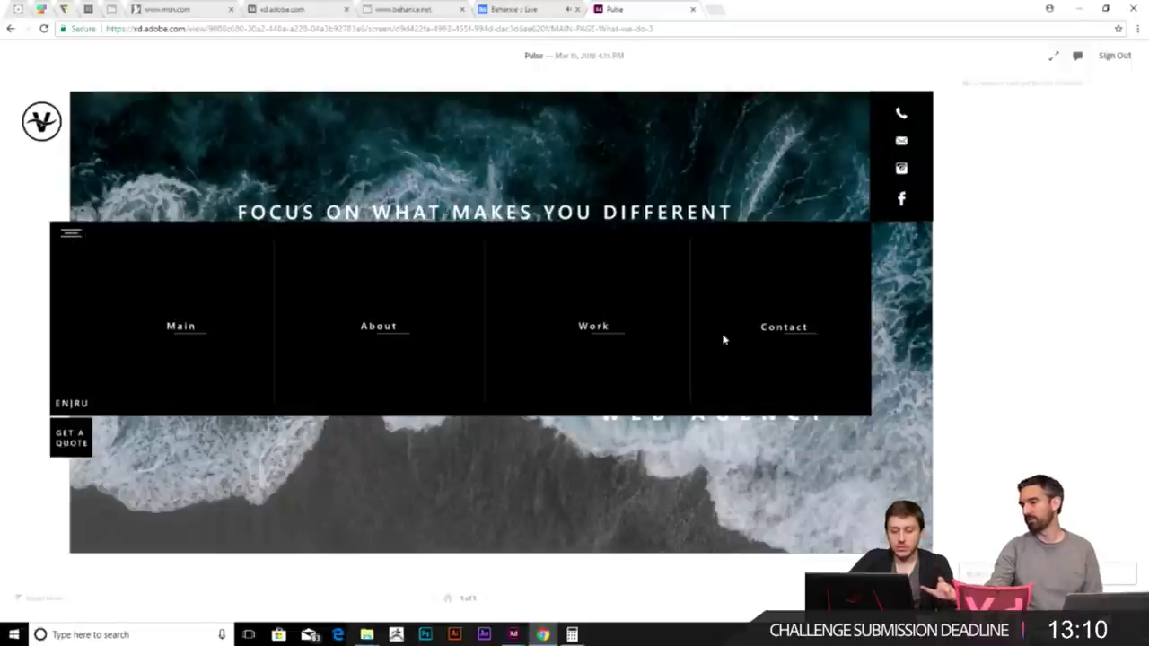
- Visit the Work page, return to the main VESLO page, then minimize the browser
left_click(585, 328)
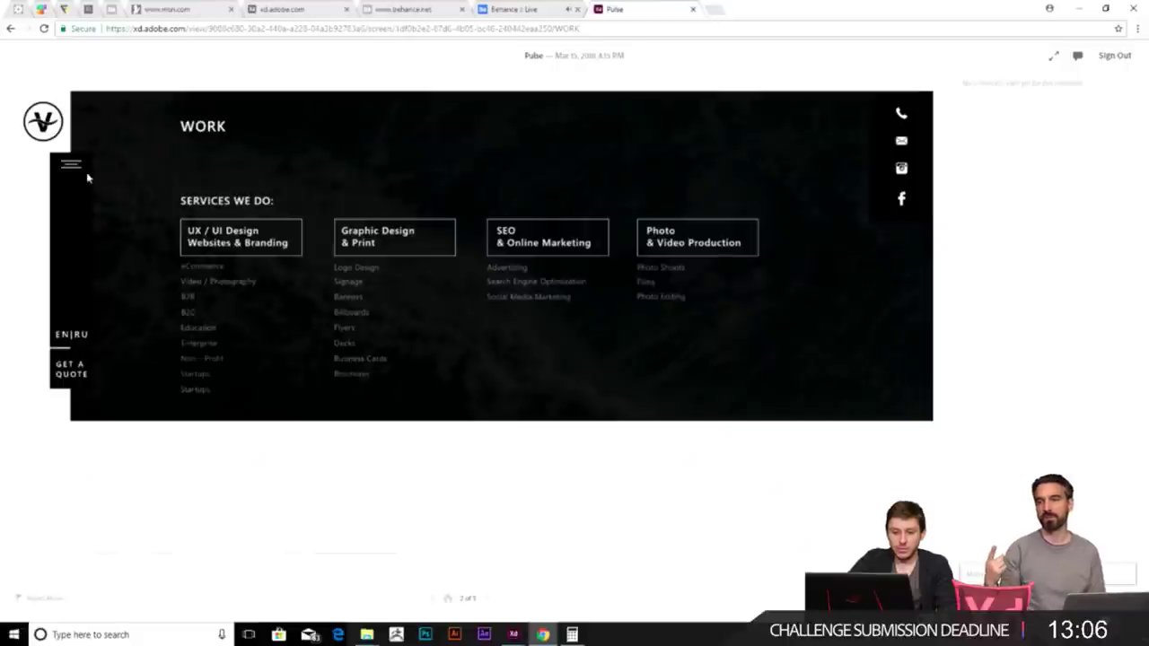
left_click(446, 600)
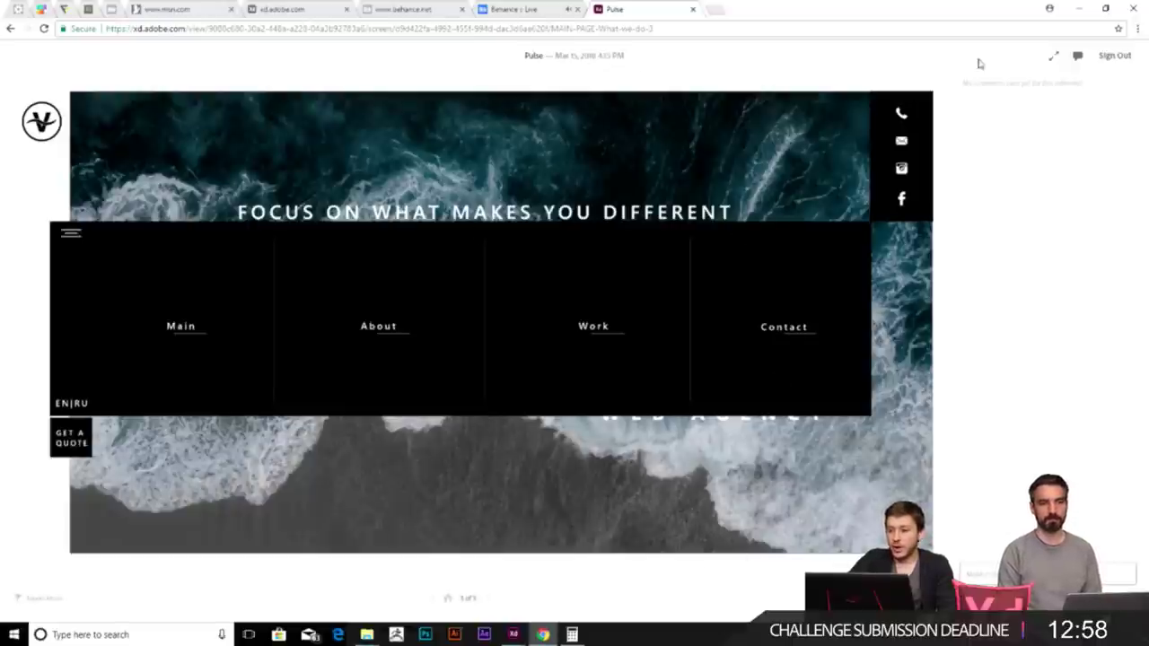
left_click(1083, 17)
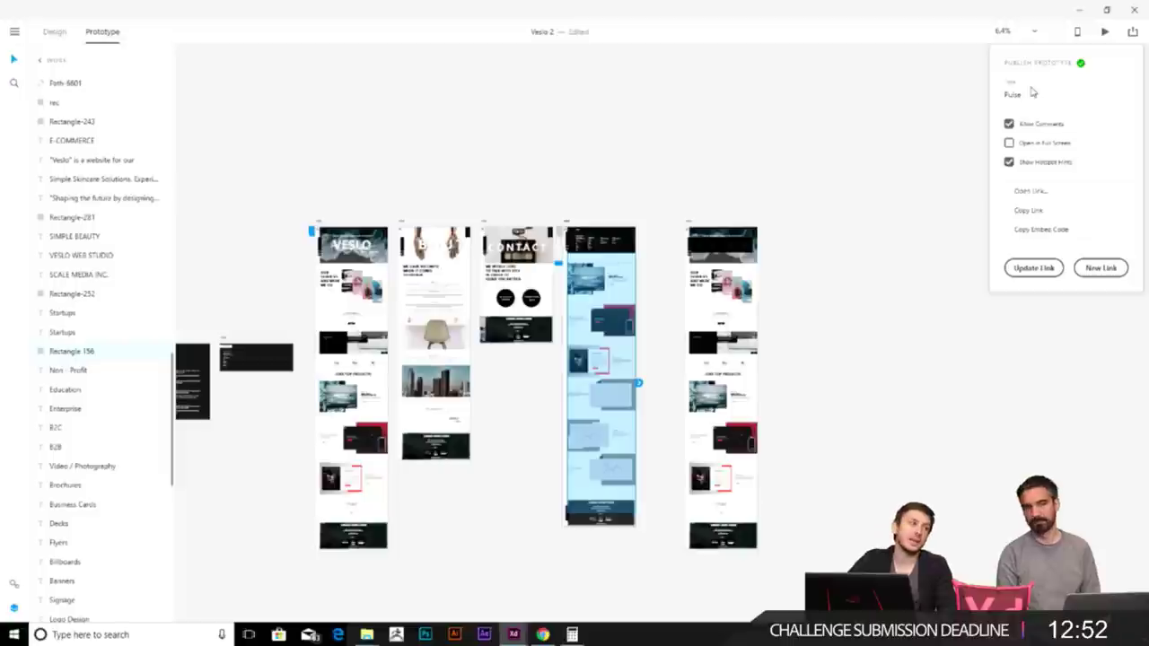
- Change the prototype title from Pulse to VESLO and bring back the sharing menu
double_click(1011, 93)
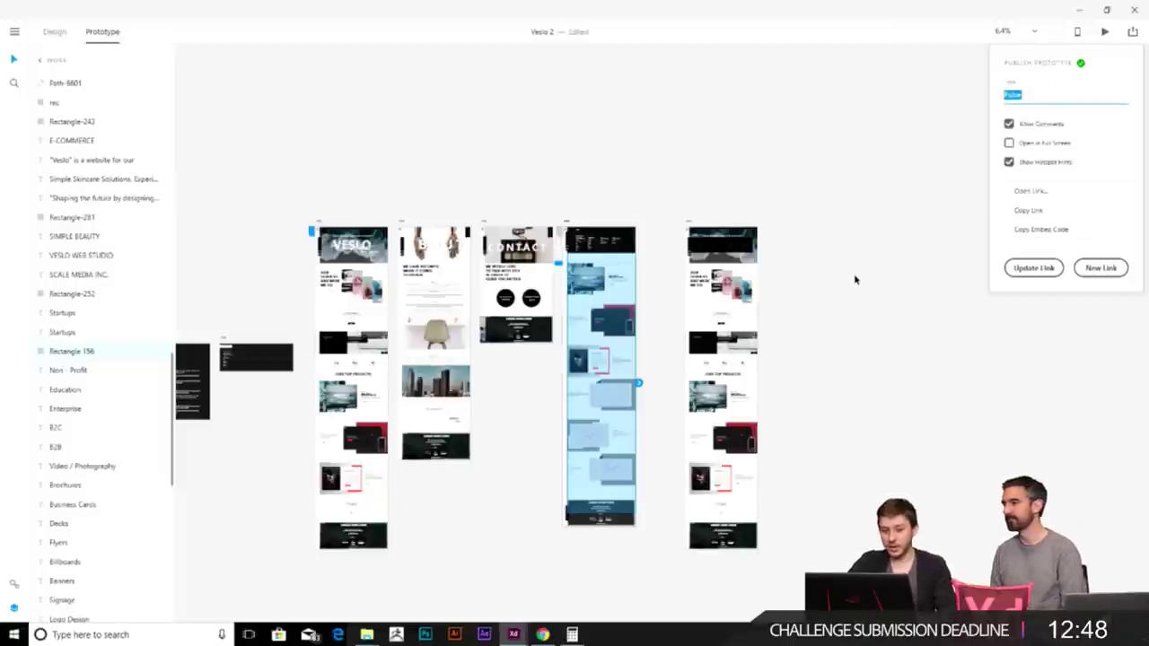
key("BackSpace")
type("VESLO")
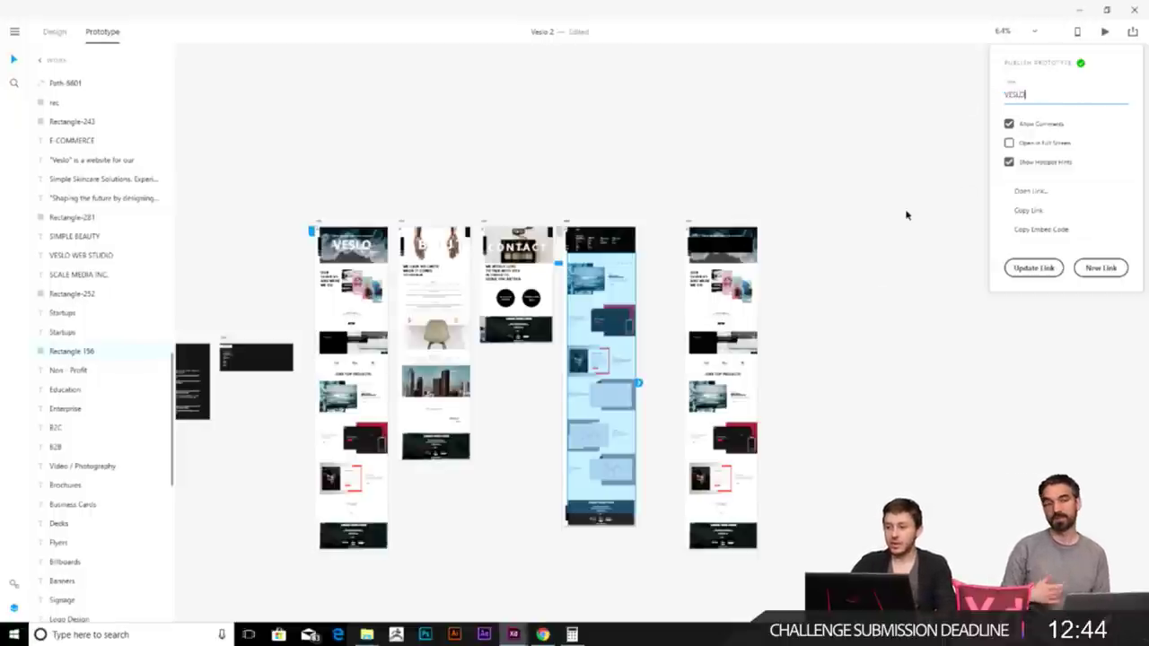
left_click(902, 141)
left_click(1132, 31)
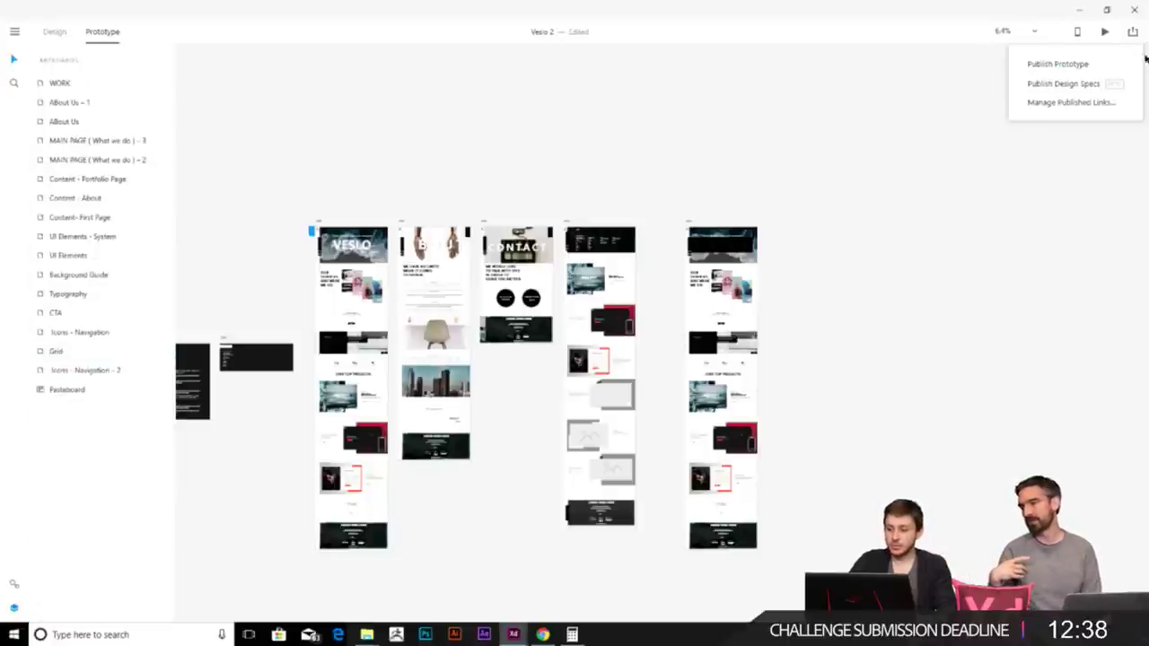
- Create a public Design Specs link and open it in the browser after uploading
left_click(1061, 83)
left_click(1062, 266)
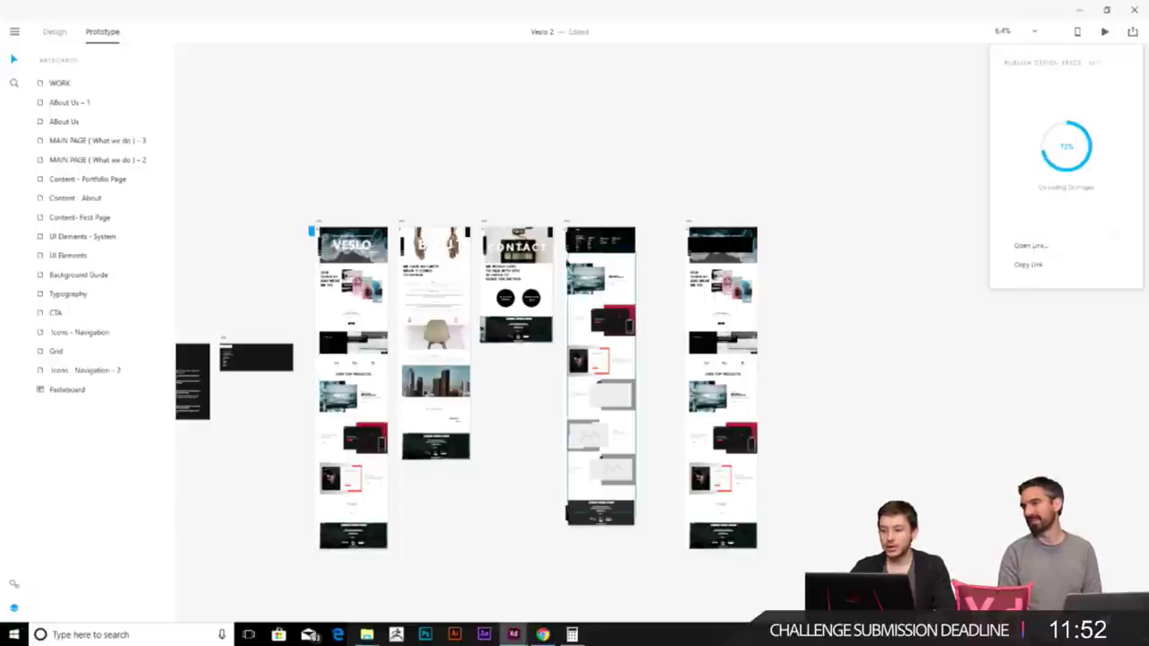
left_click(1030, 246)
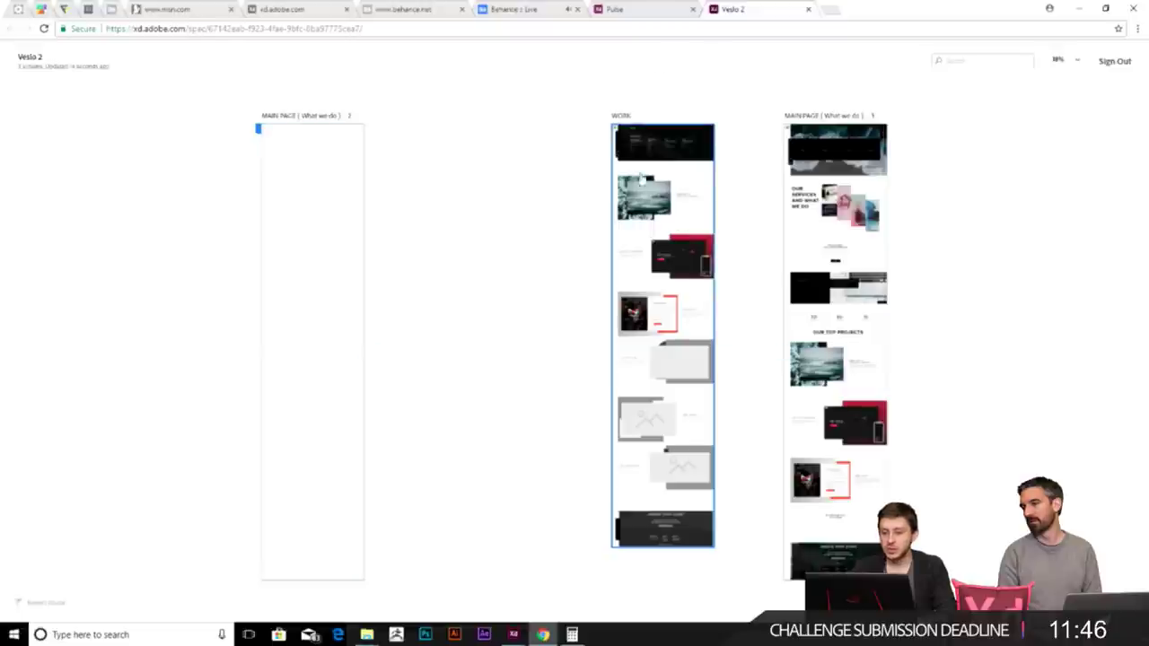
- Inspect the WORK artboard heading's measurements and text properties, then minimize Chrome
left_click(636, 153)
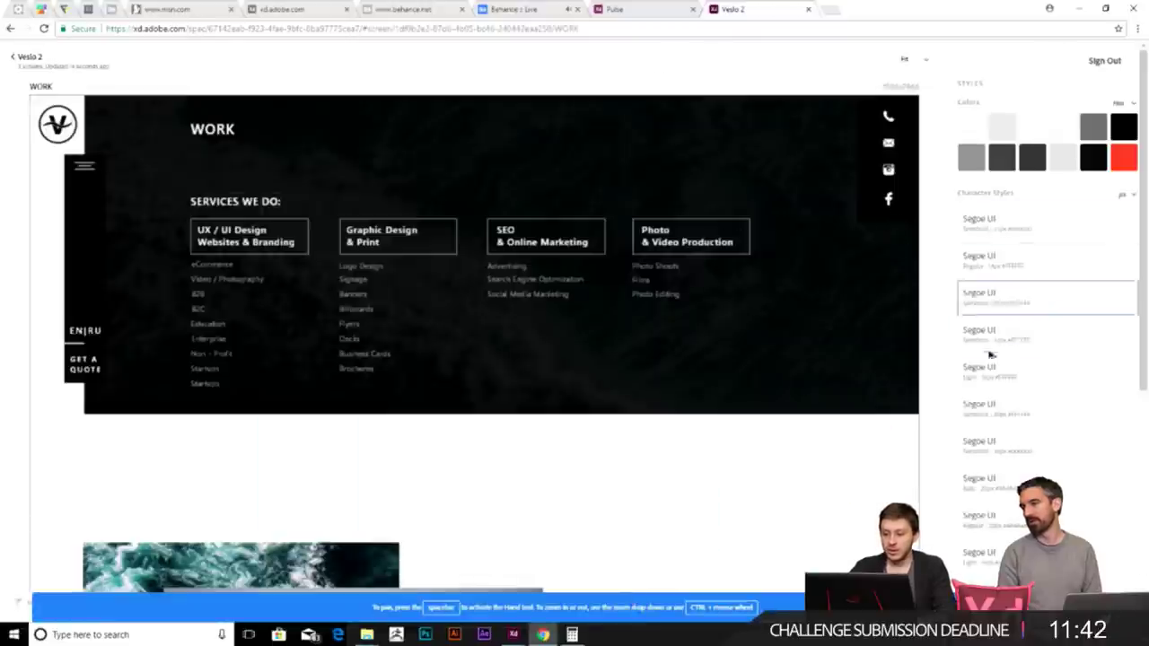
scroll(1023, 269, "down", 5)
scroll(1003, 298, "up", 5)
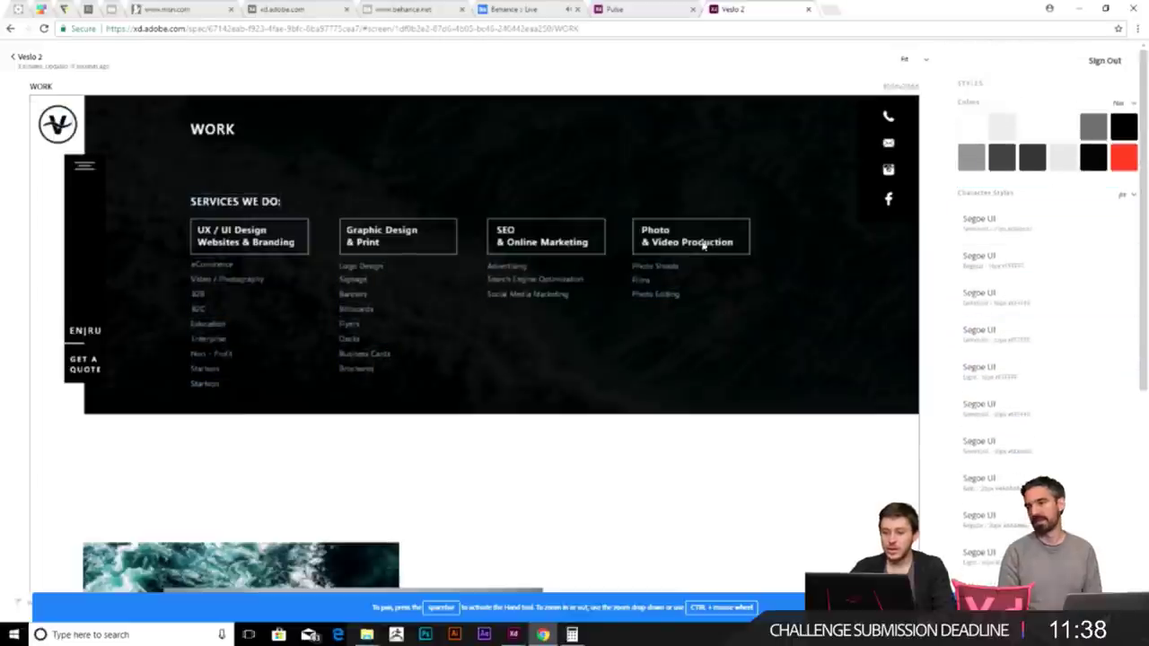
left_click(203, 134)
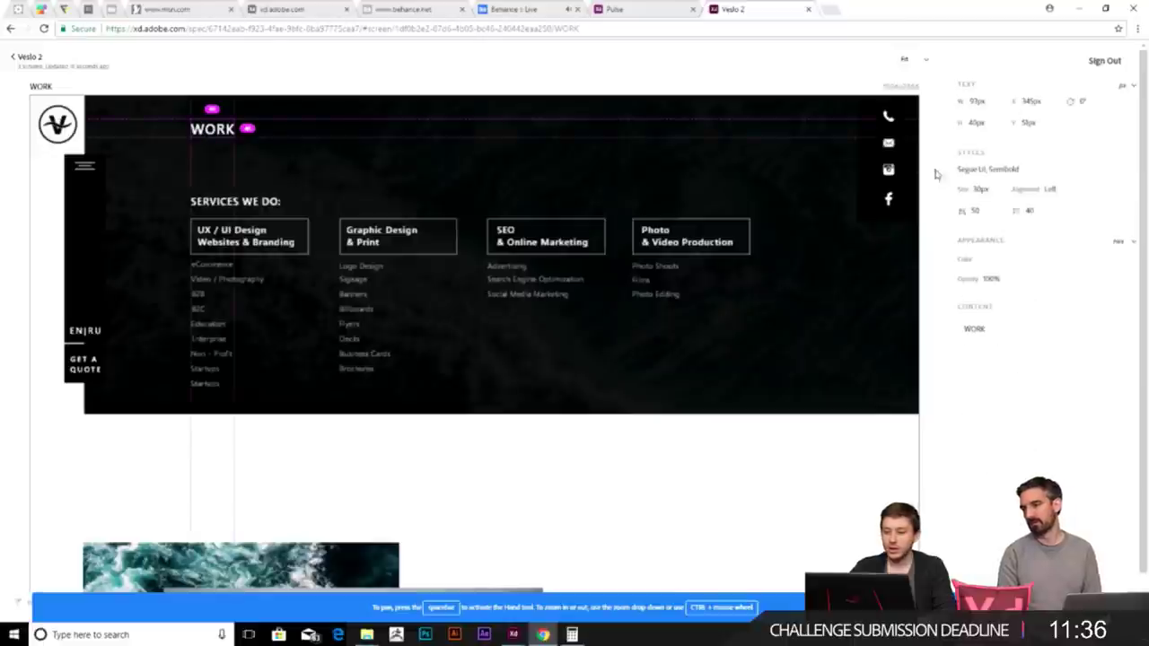
mouse_move(216, 111)
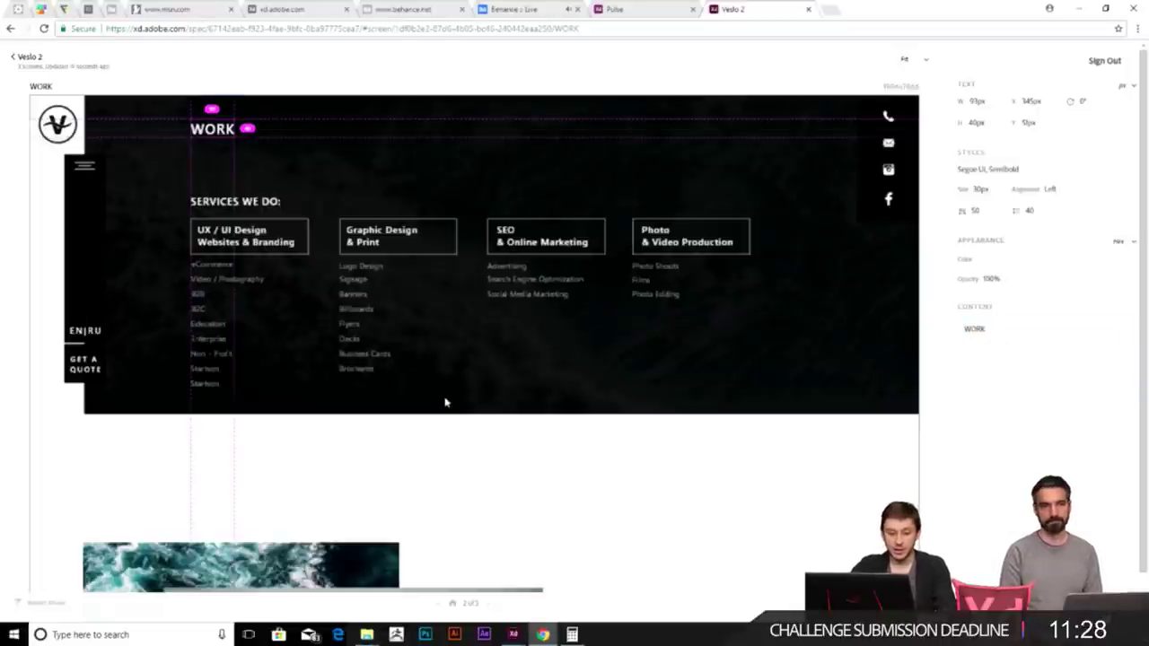
scroll(448, 224, "down", 2)
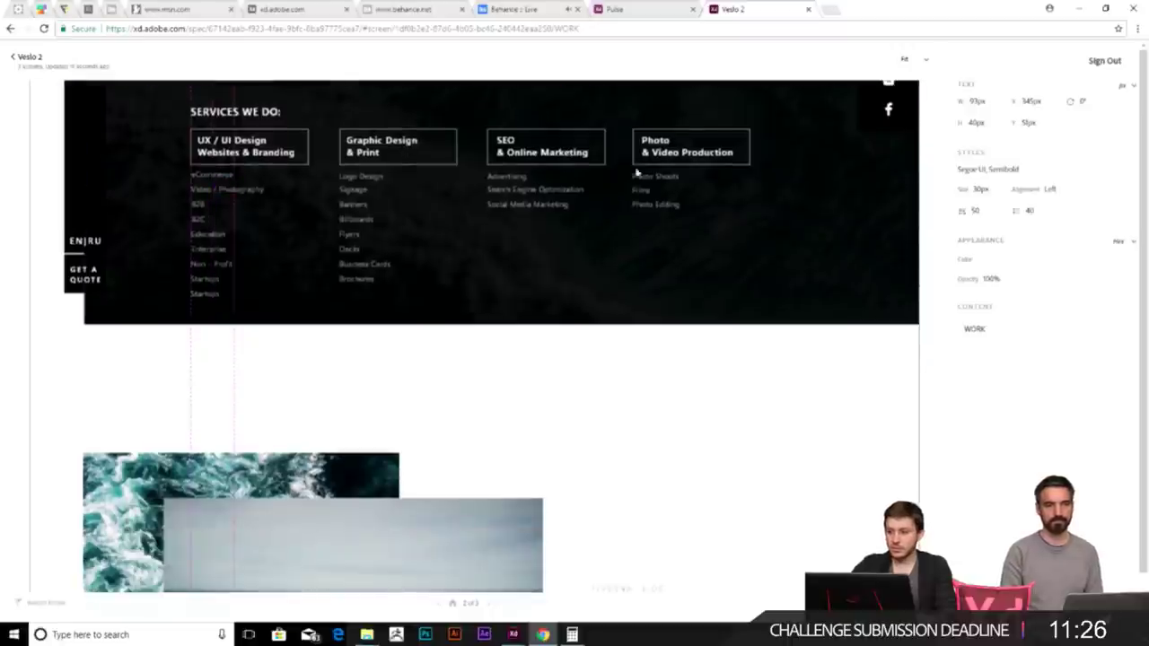
scroll(559, 171, "up", 3)
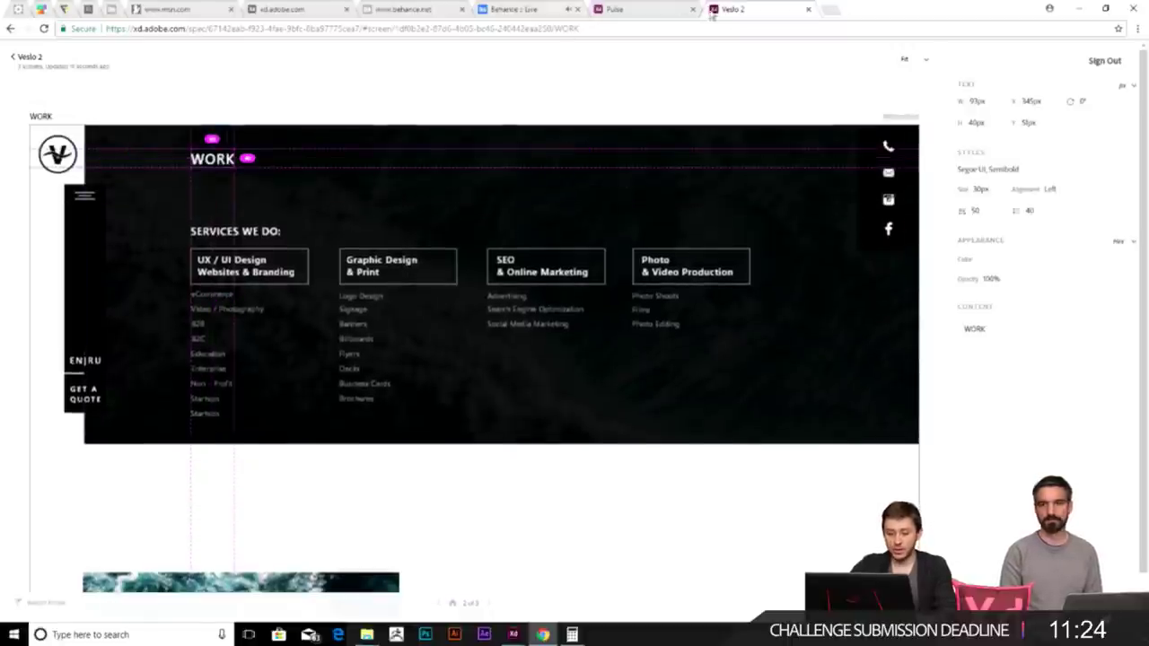
left_click(1079, 8)
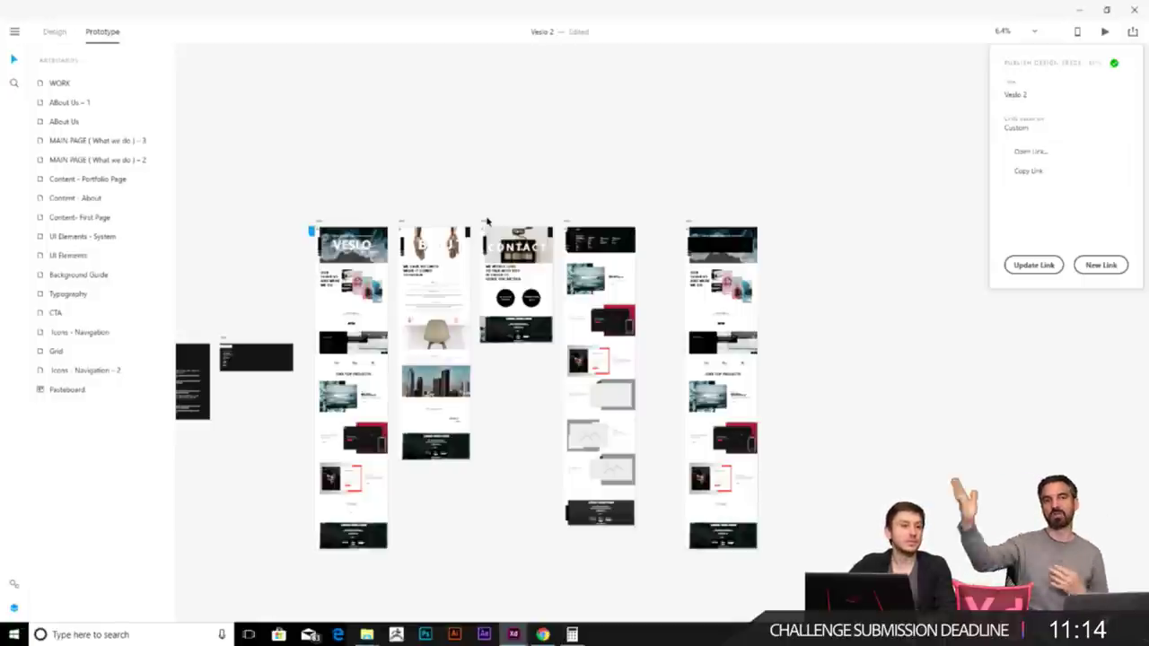
left_click(311, 187)
left_click(310, 224)
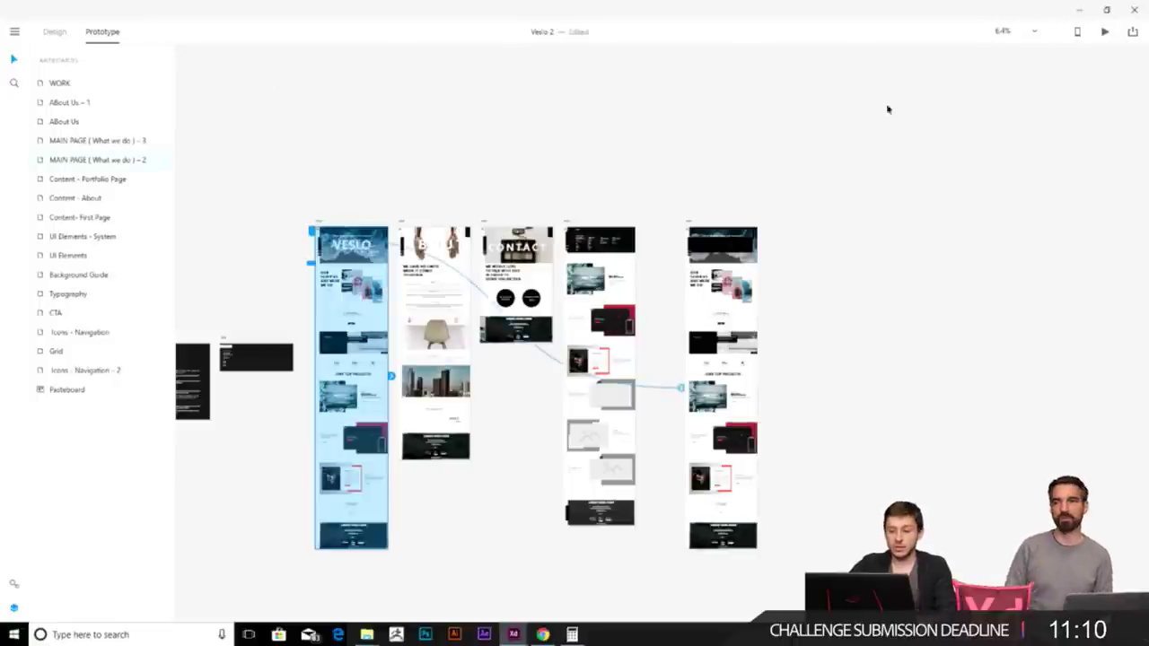
left_click(1105, 32)
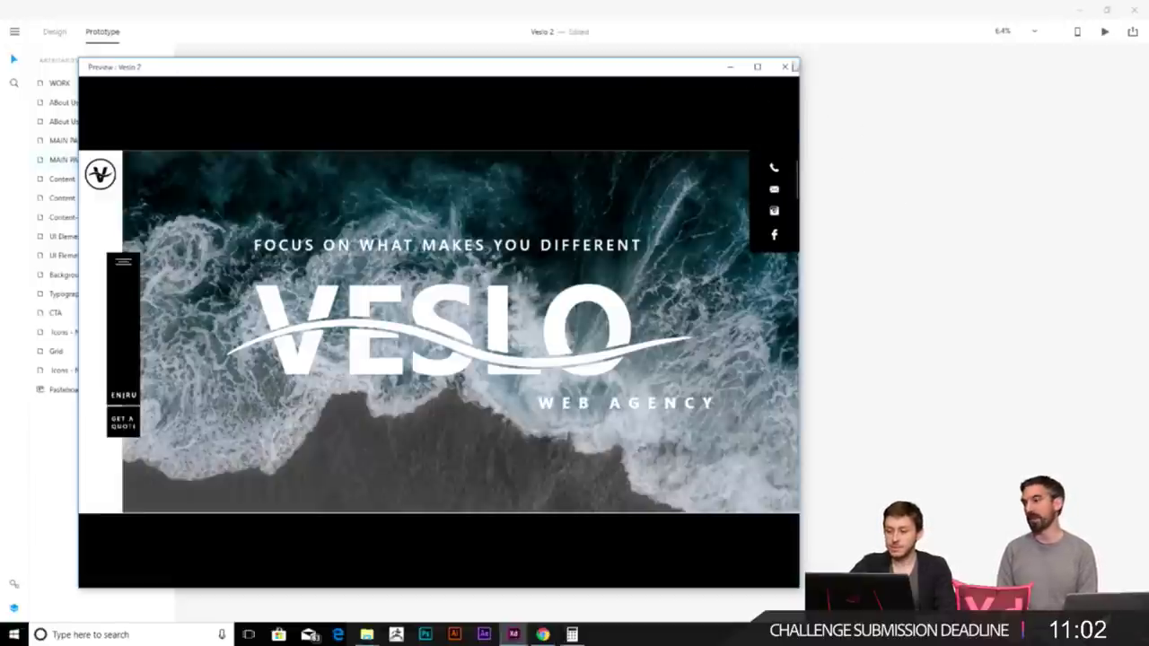
left_click(784, 68)
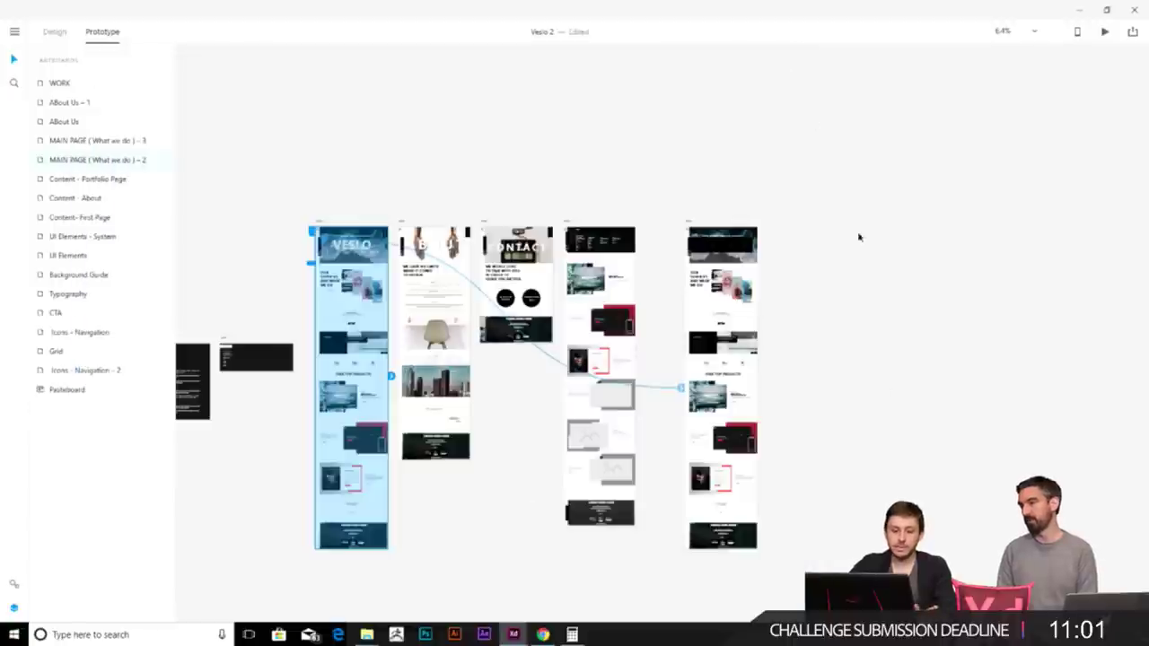
left_click(839, 404)
scroll(294, 219, "up", 1)
scroll(294, 219, "up", 2)
scroll(335, 228, "down", 5)
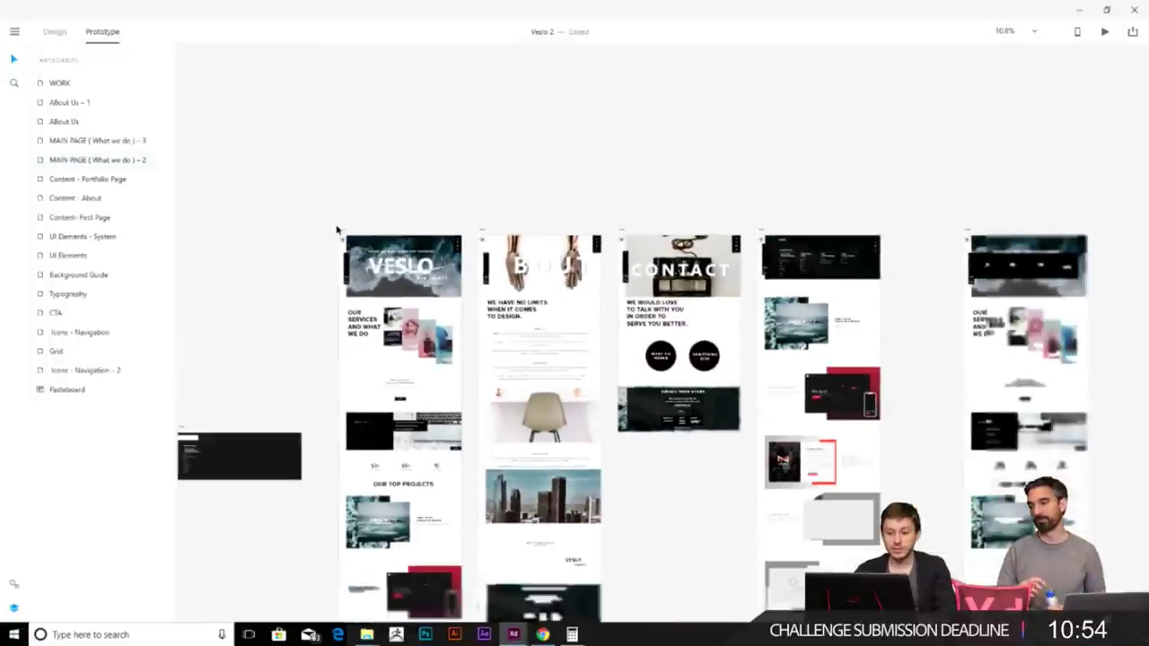
scroll(562, 467, "up", 4)
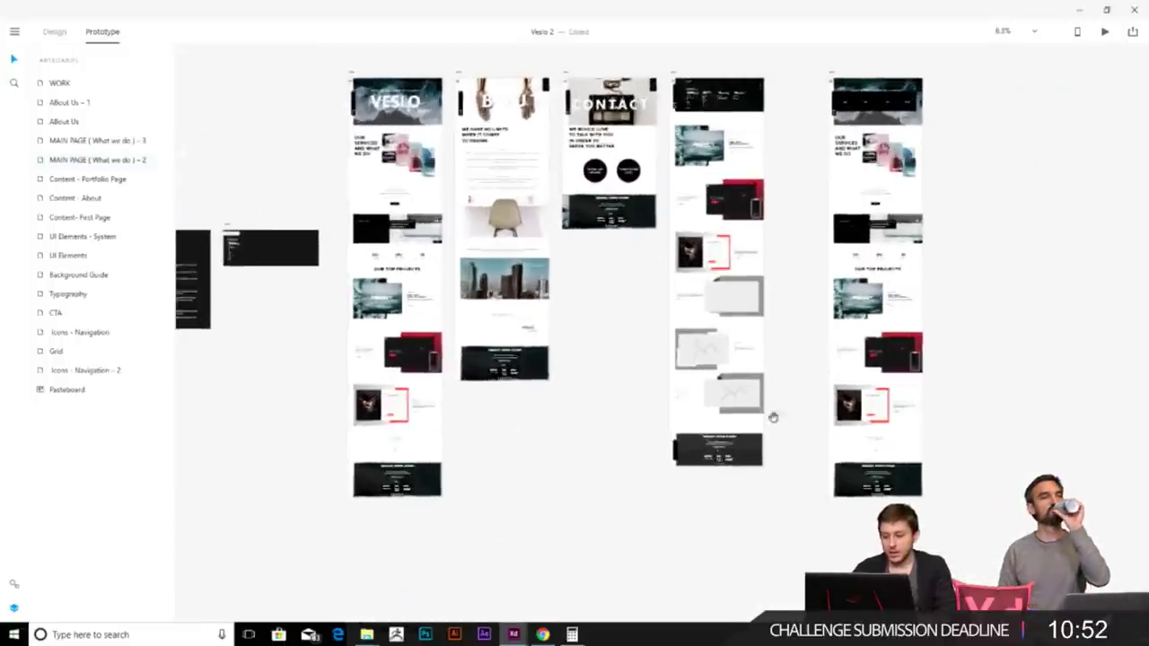
scroll(571, 319, "right", 2)
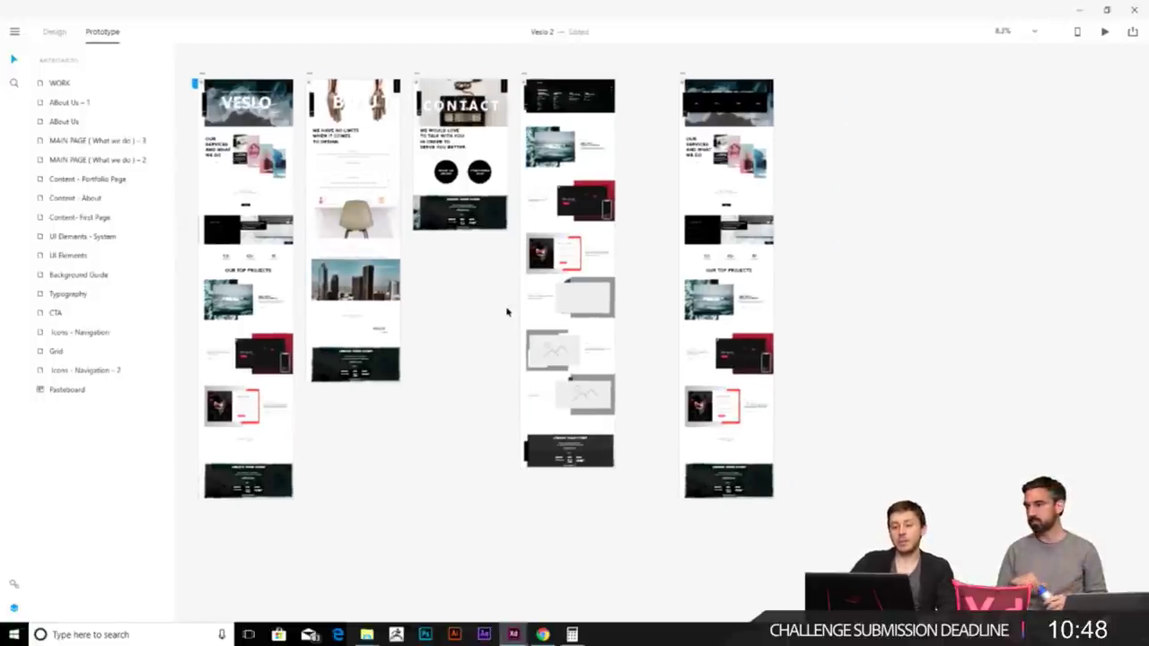
scroll(506, 311, "up", 6)
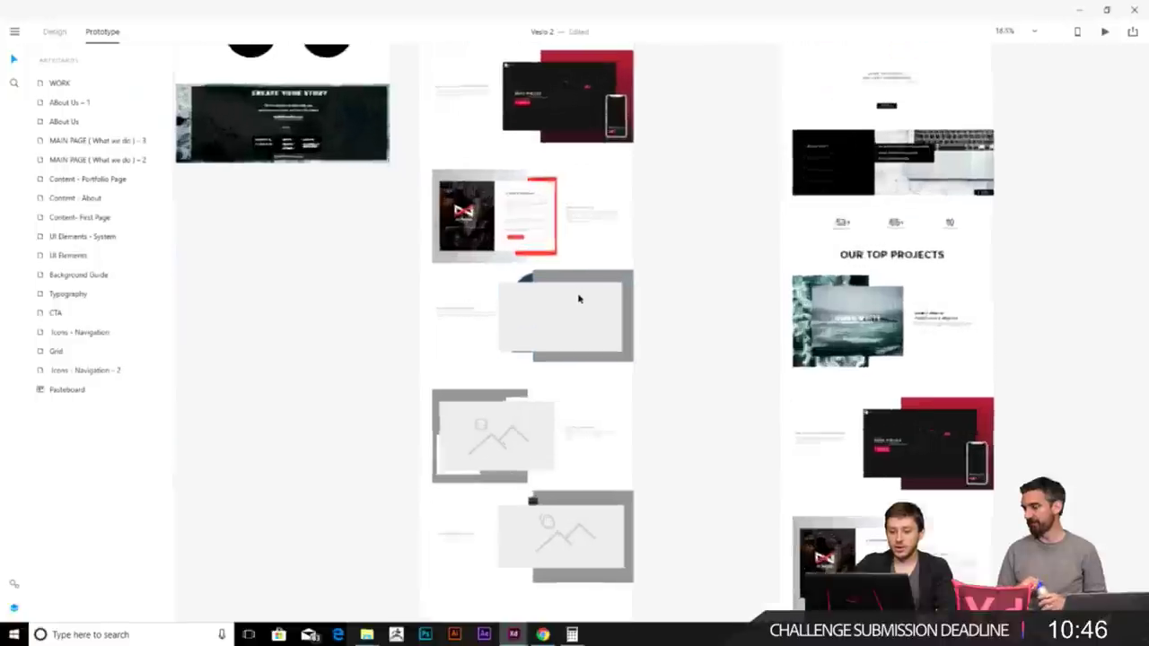
scroll(583, 293, "down", 6)
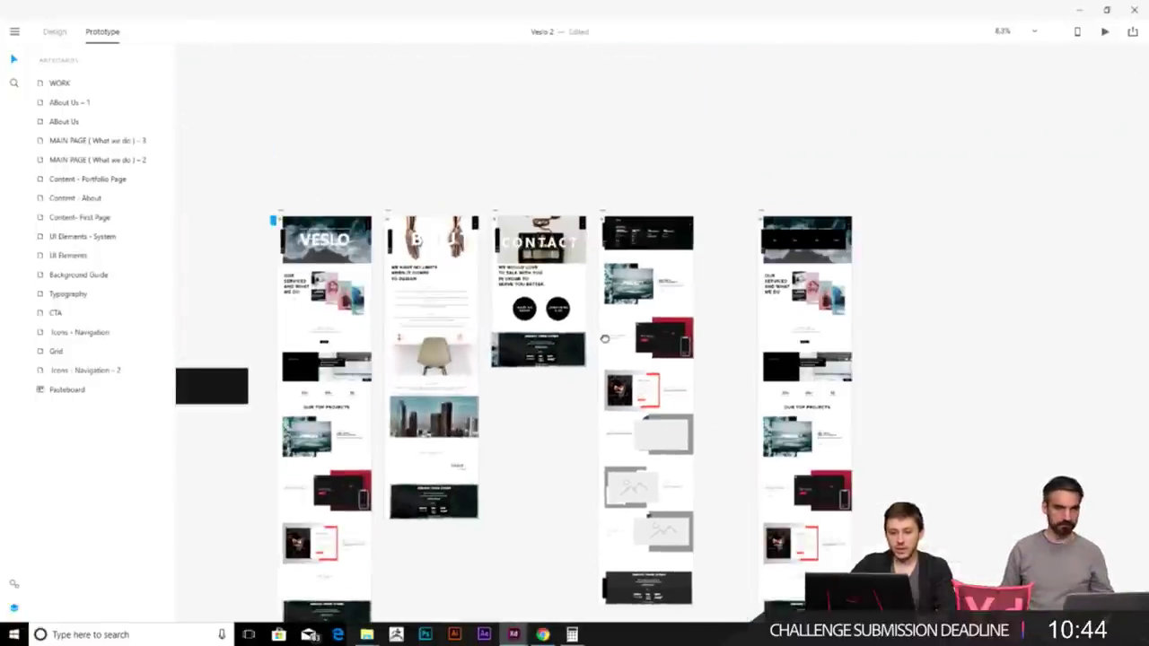
scroll(640, 286, "up", 1)
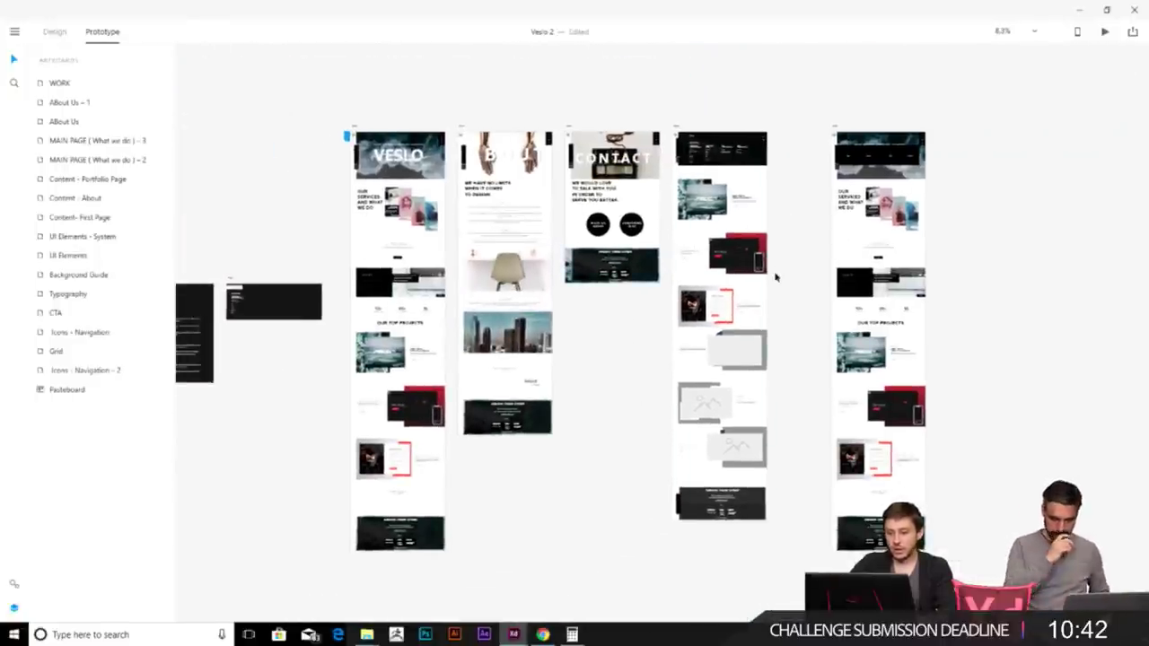
scroll(774, 272, "up", 3)
scroll(775, 272, "up", 3)
scroll(774, 270, "down", 5)
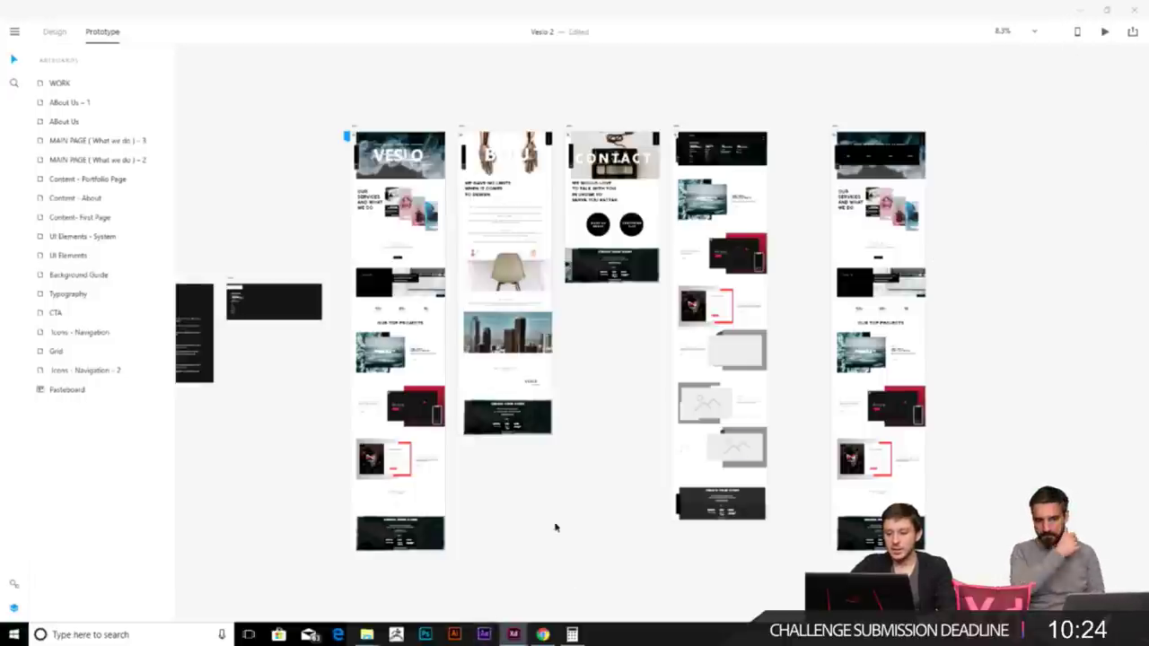
left_click_drag(297, 246, 600, 318)
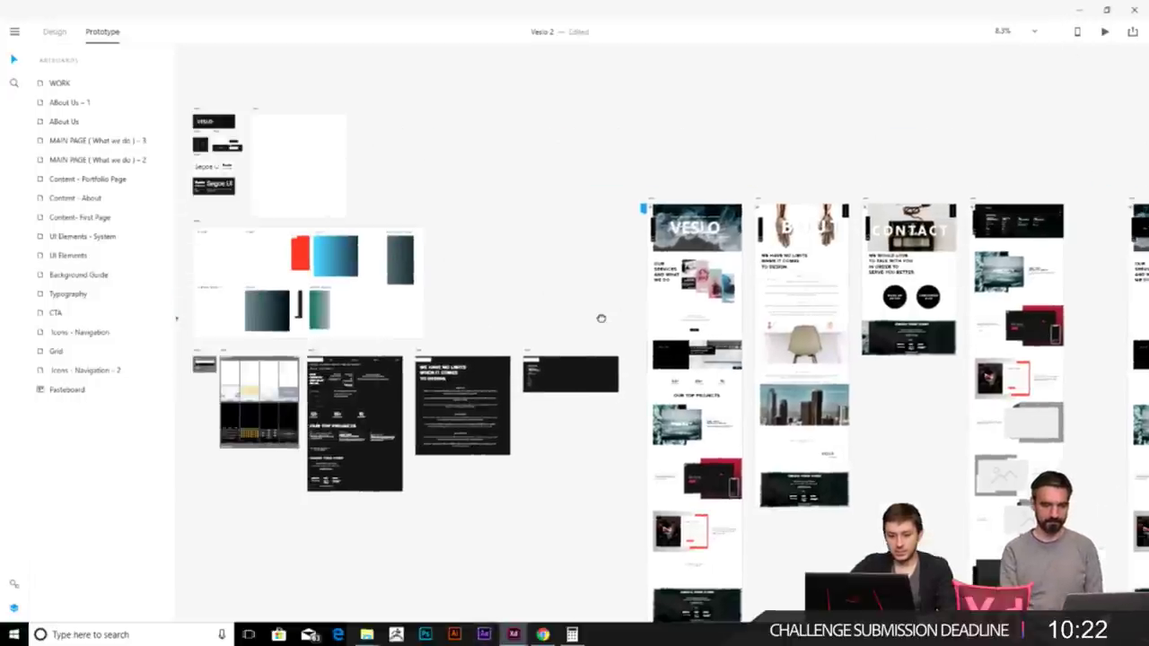
scroll(709, 328, "right", 5)
scroll(709, 329, "down", 2)
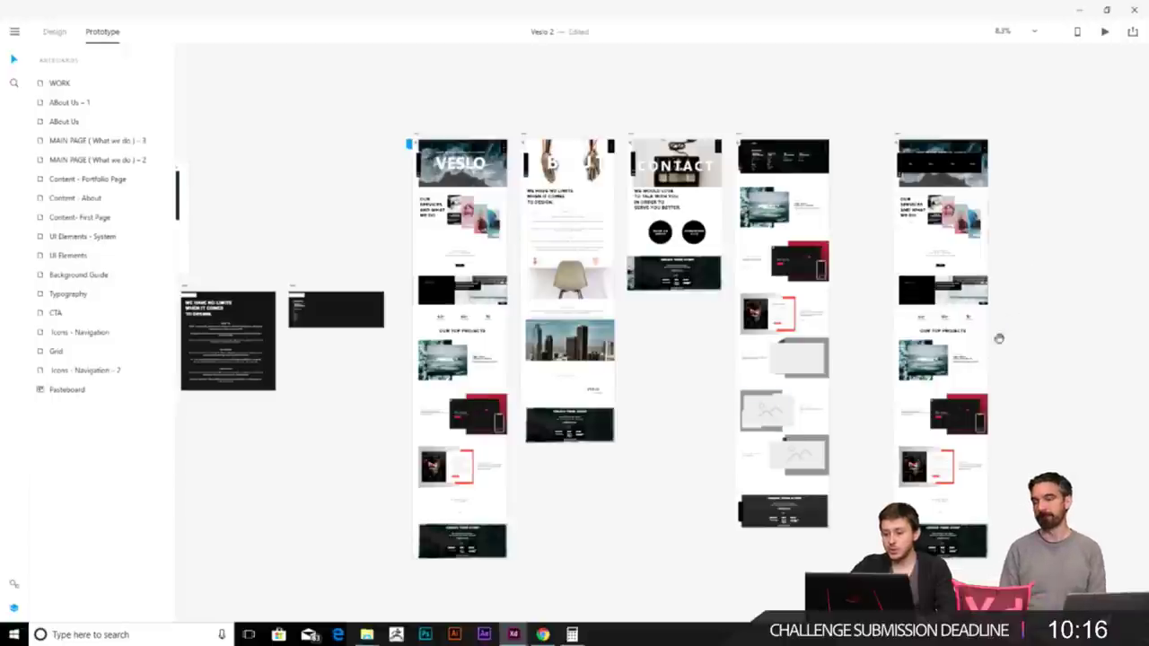
scroll(1015, 305, "down", 2)
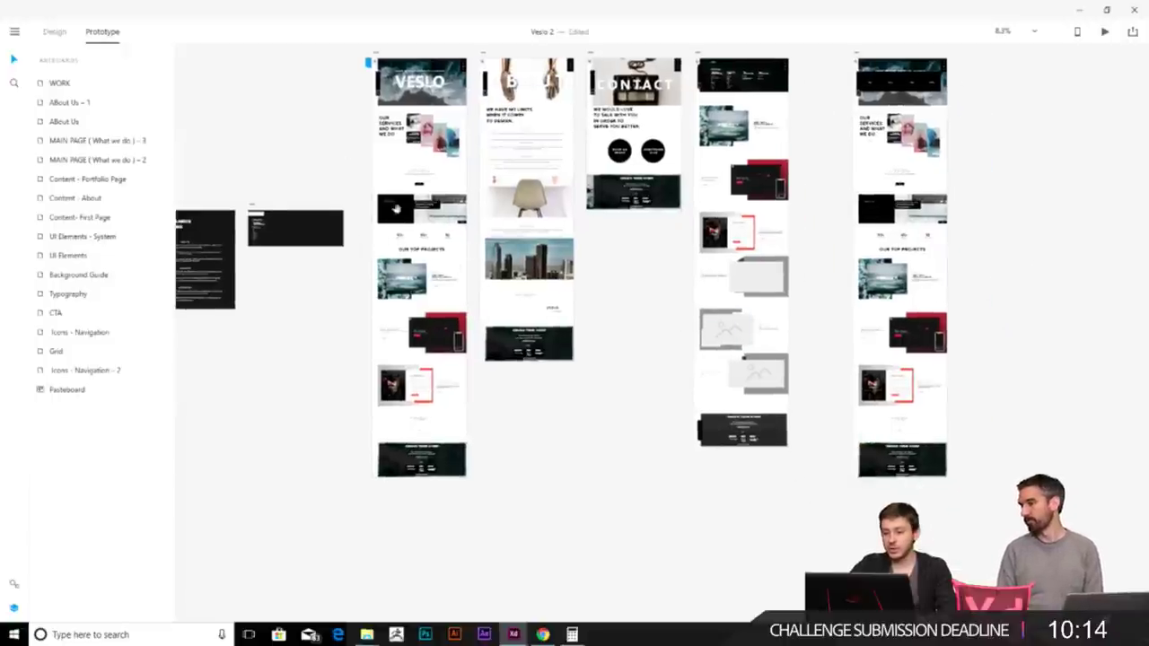
scroll(473, 250, "up", 3)
scroll(473, 249, "left", 5)
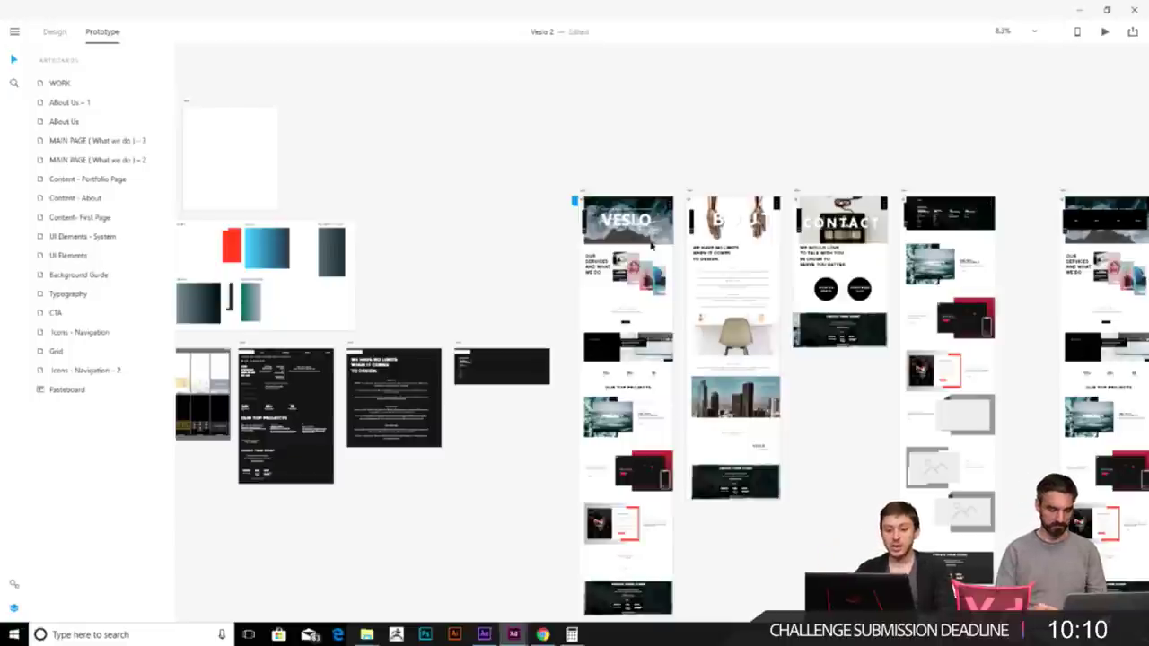
scroll(653, 242, "left", 5)
scroll(643, 257, "down", 1)
scroll(682, 235, "right", 10)
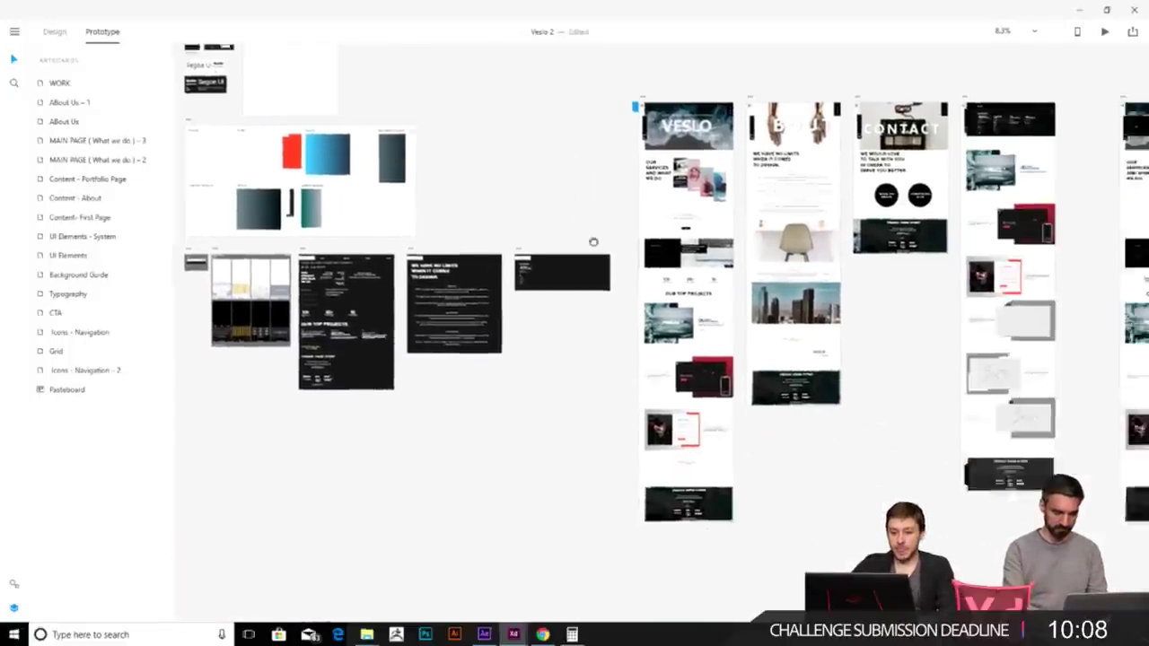
scroll(740, 240, "up", 3)
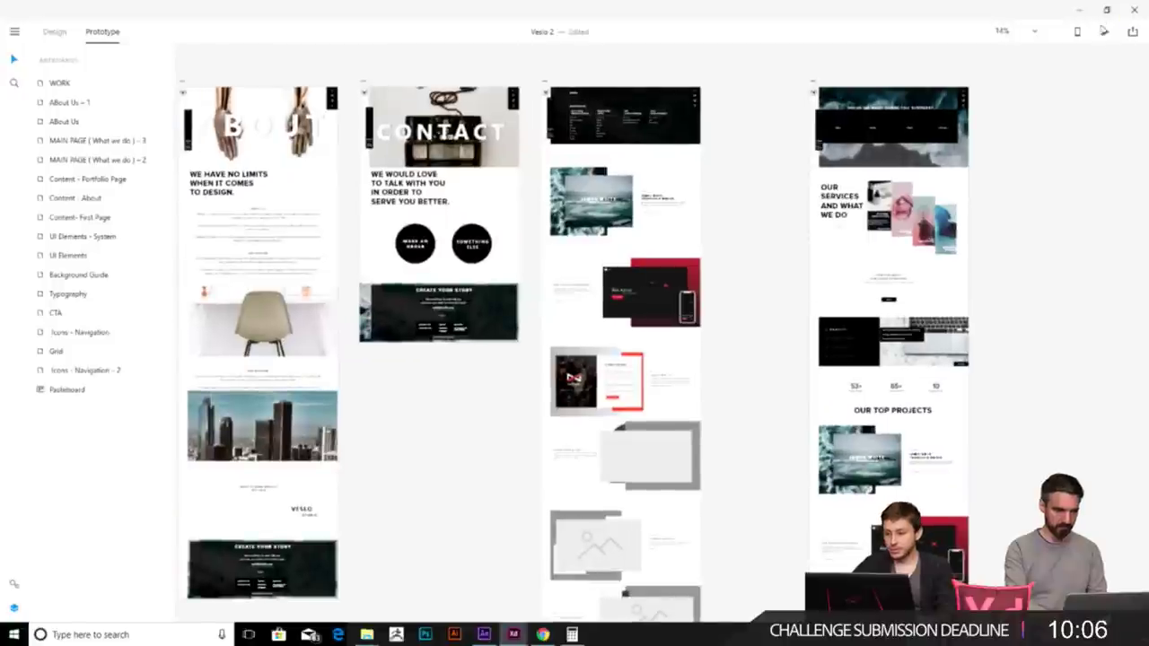
left_click(1082, 11)
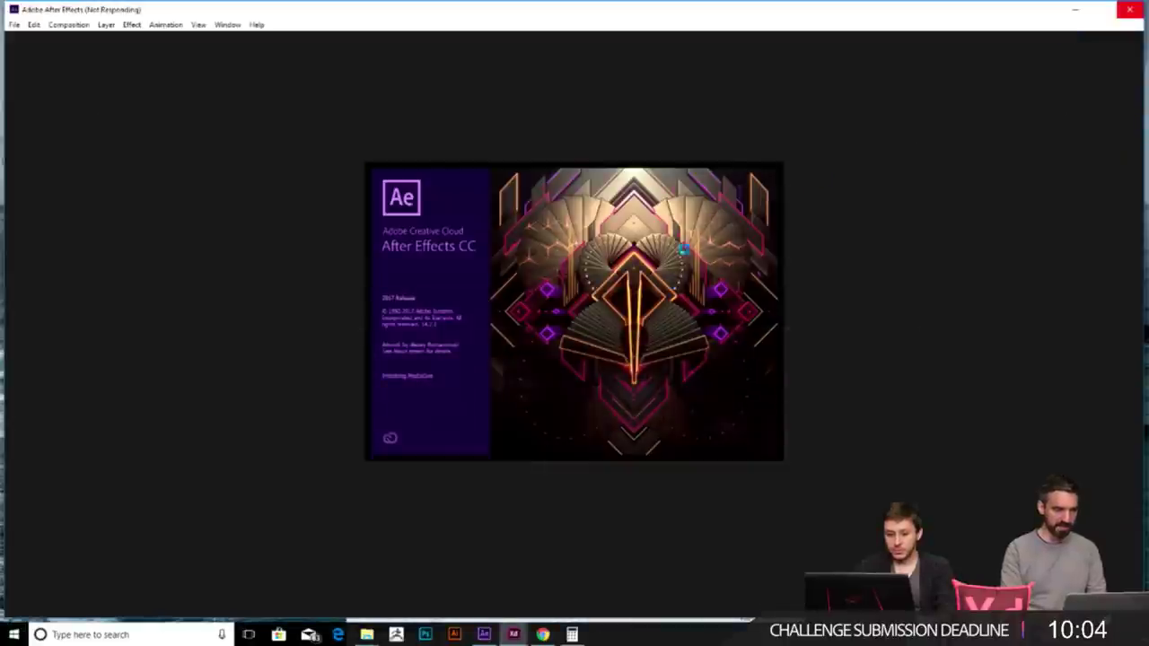
left_click(542, 634)
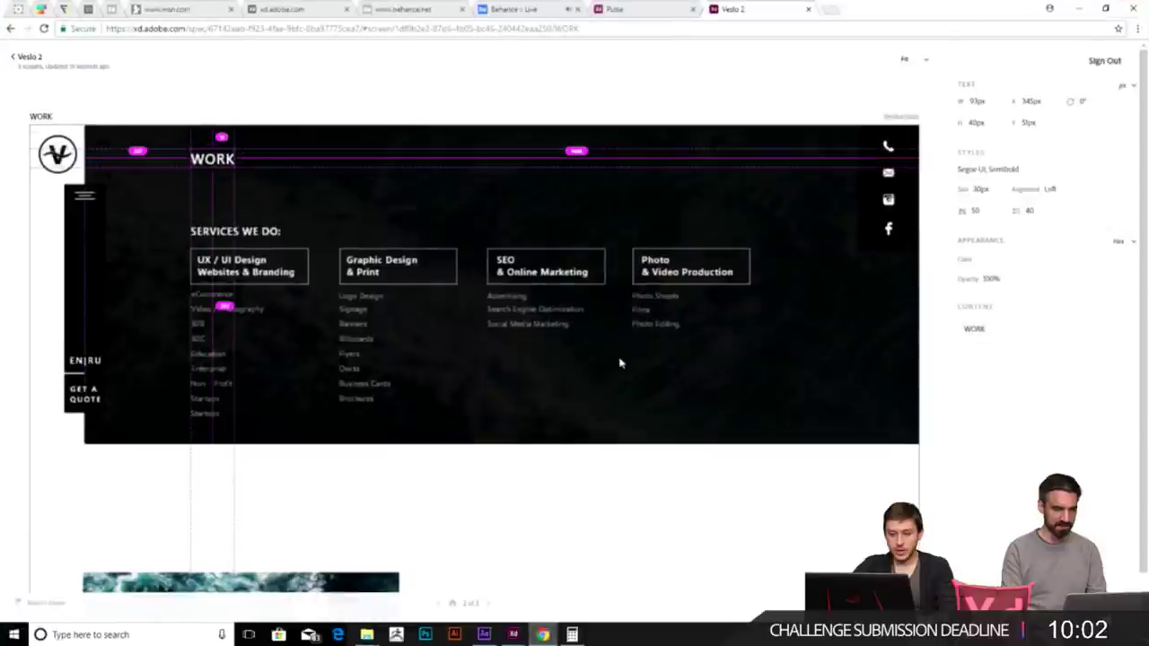
scroll(609, 360, "up", 3)
scroll(609, 360, "down", 3)
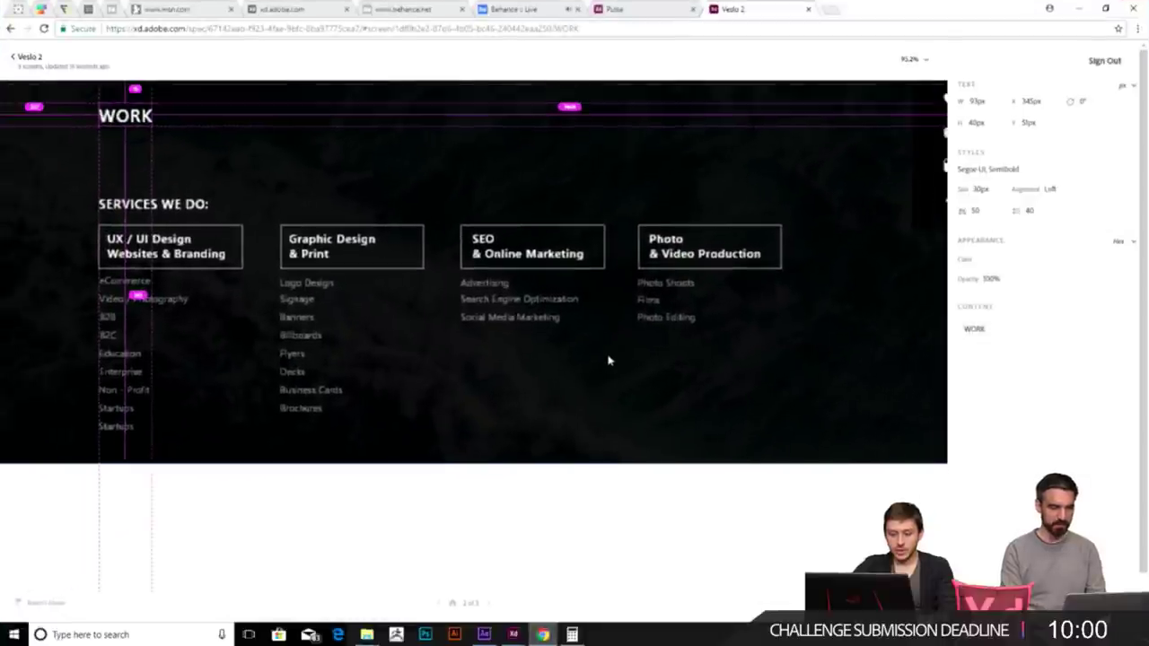
scroll(608, 360, "down", 1)
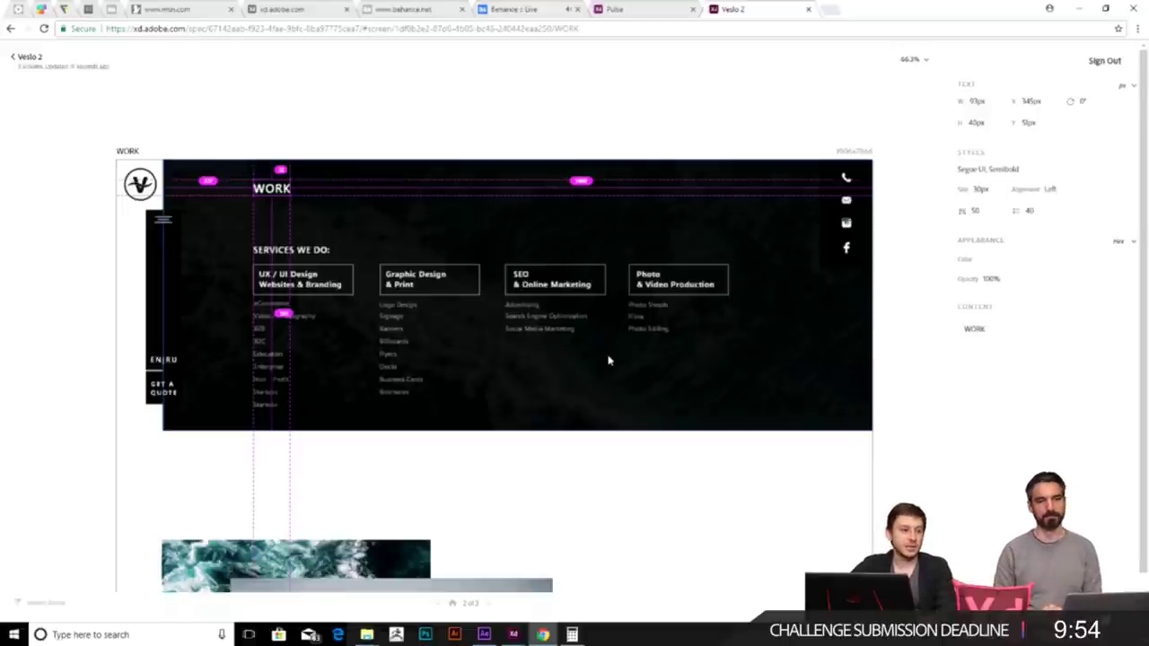
left_click(1082, 7)
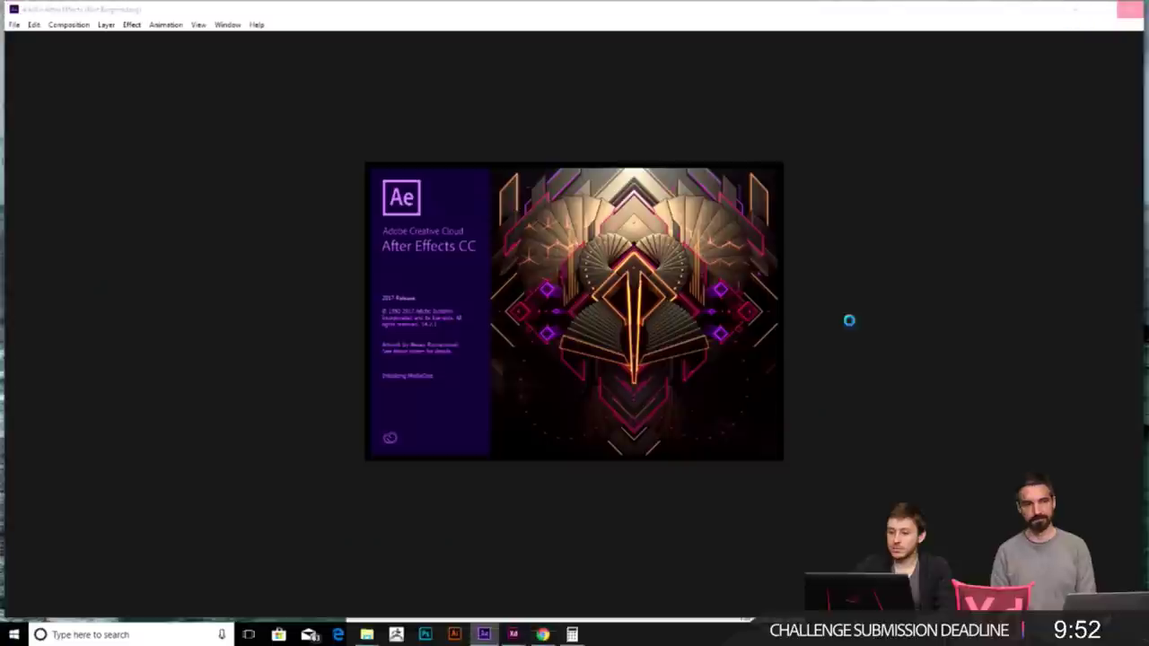
left_click(541, 634)
mouse_move(512, 635)
mouse_move(518, 572)
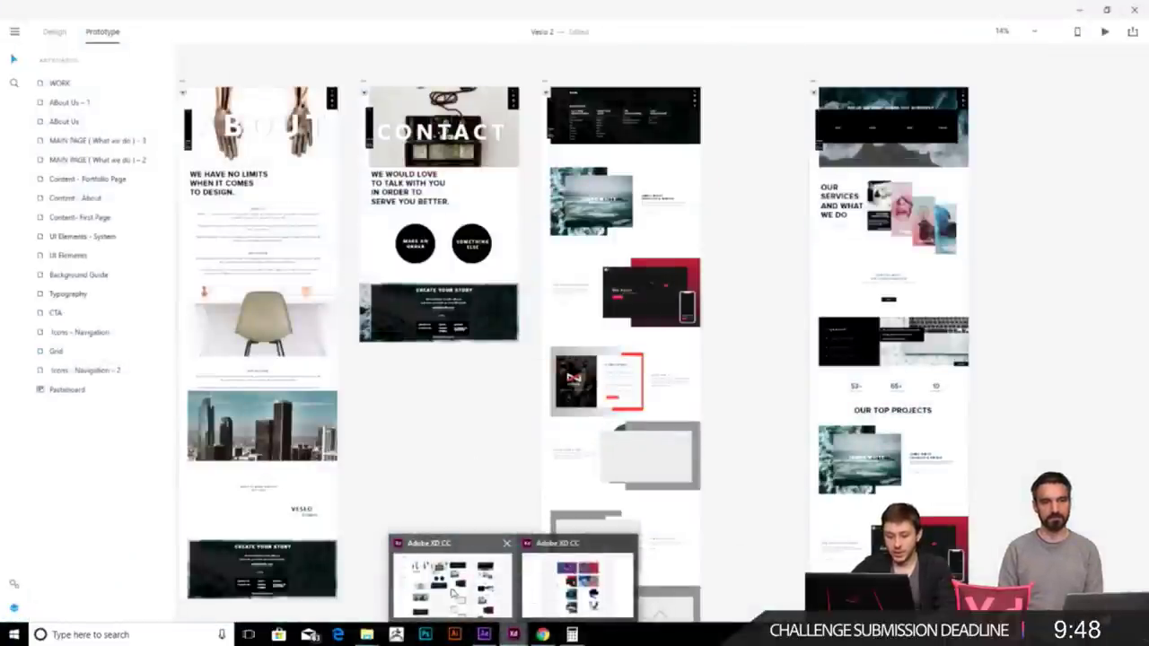
- Zoom and pan around the Veslo 2 page artboards, then switch to After Effects
left_click(463, 592)
scroll(546, 494, "down", 5)
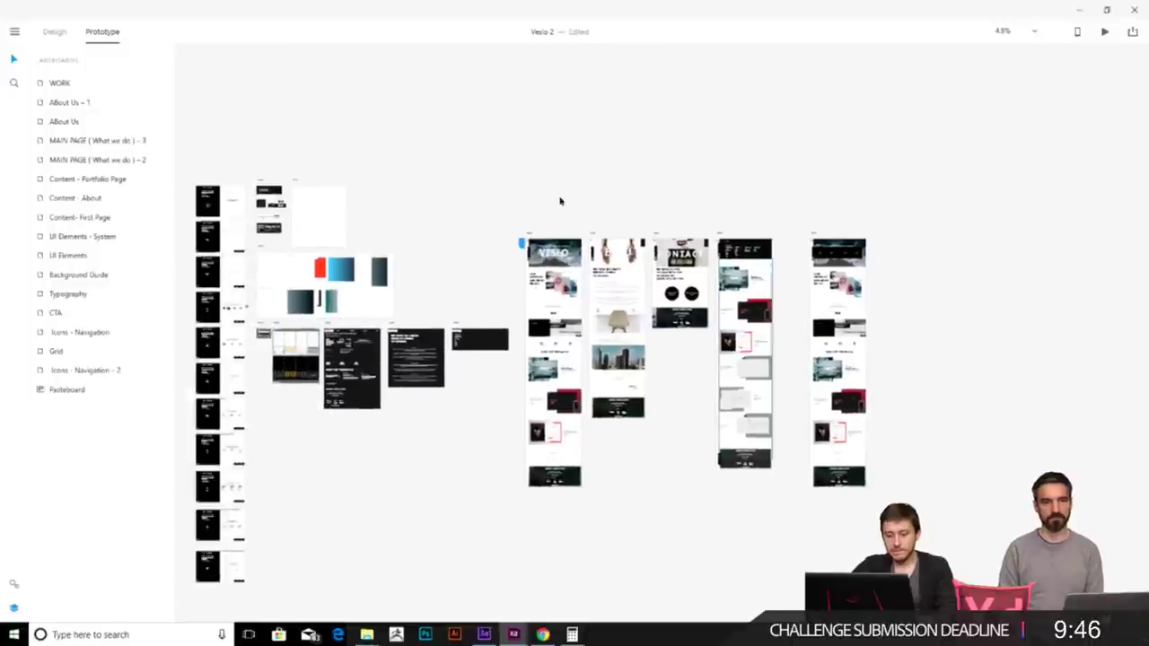
scroll(503, 341, "up", 3)
scroll(464, 341, "up", 3)
scroll(464, 341, "down", 2)
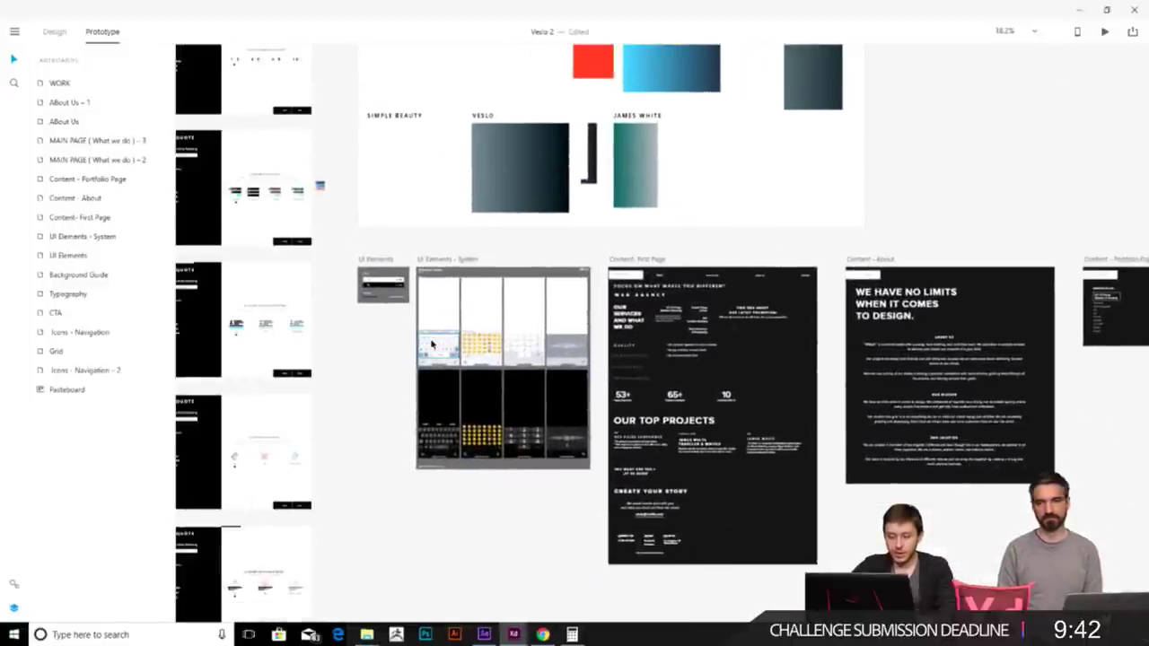
scroll(435, 352, "up", 2)
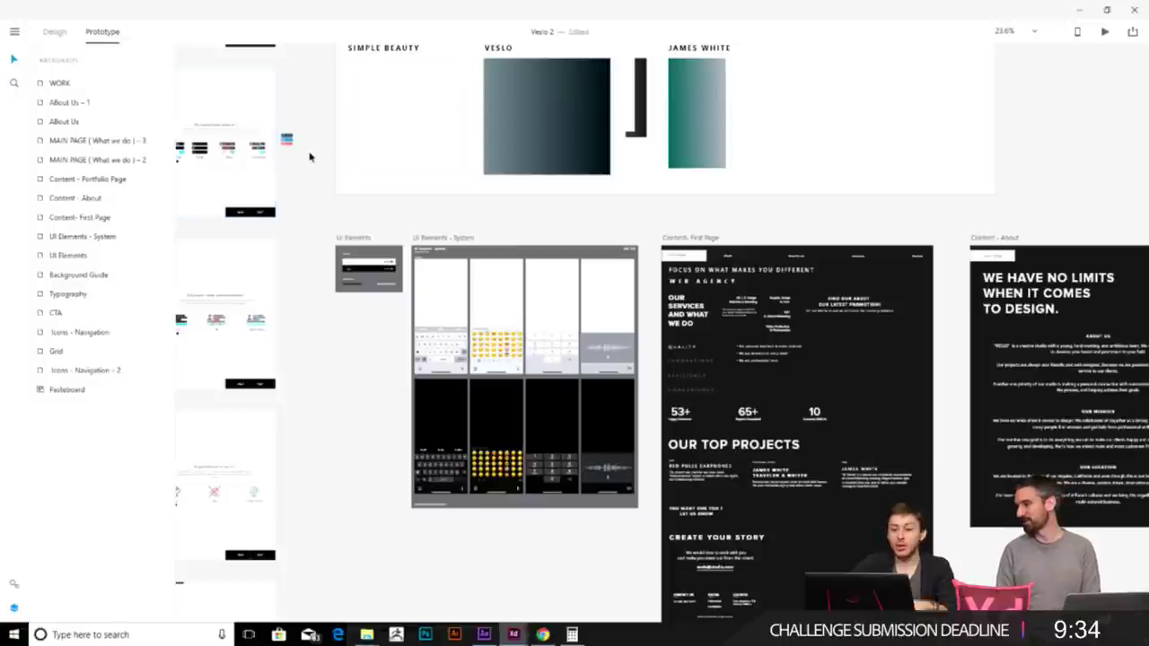
scroll(311, 153, "down", 3)
scroll(628, 300, "down", 2)
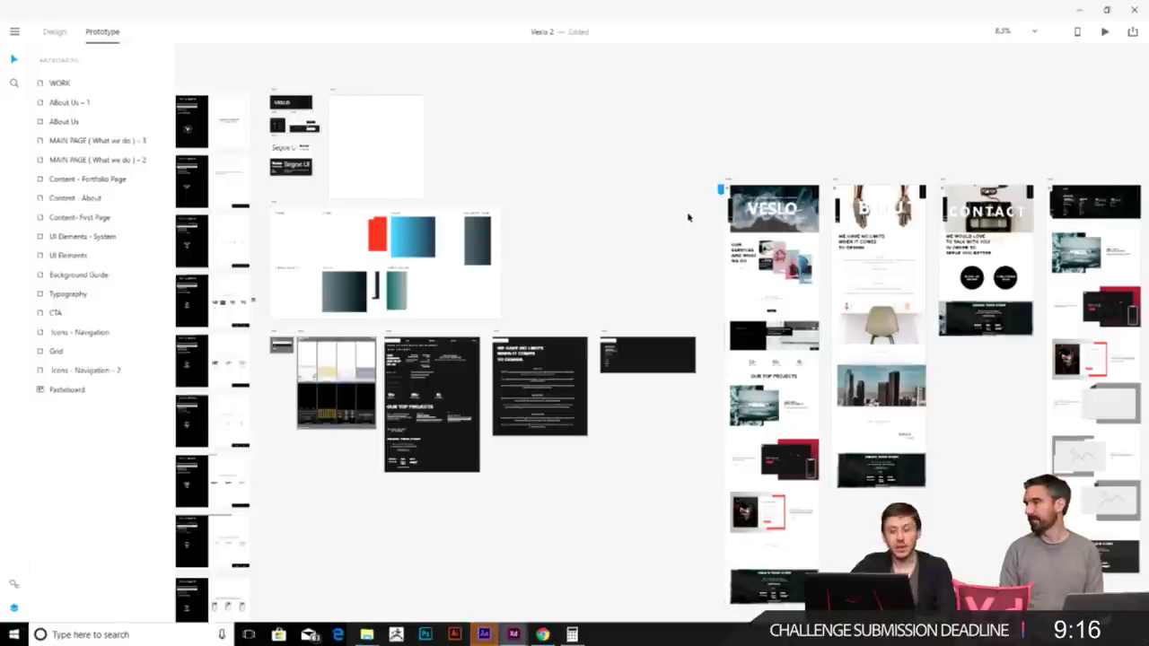
left_click_drag(600, 428, 598, 354)
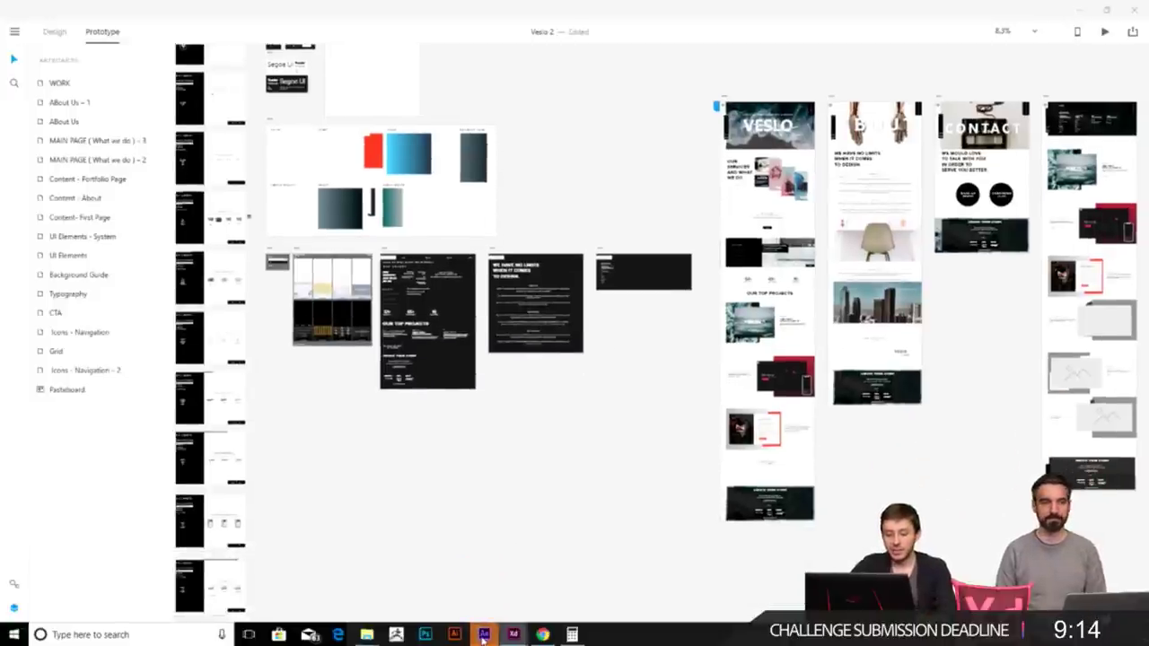
key("alt+Tab")
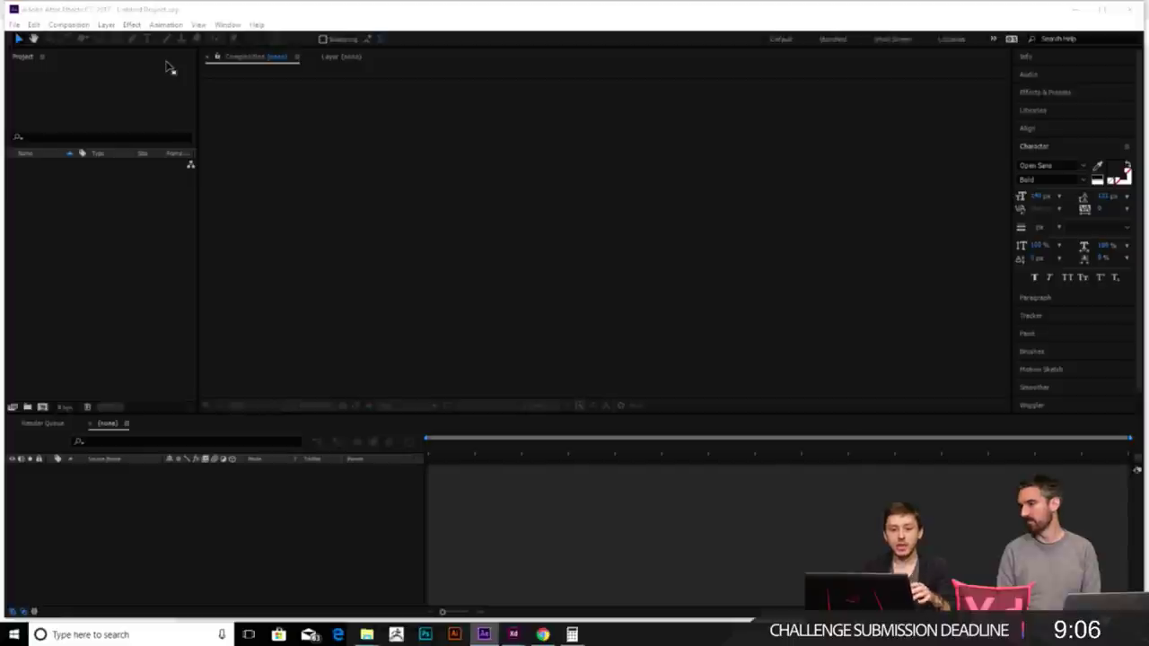
- Close the Start screen, continue the trial, and click in and out of the Project search field
left_click(835, 97)
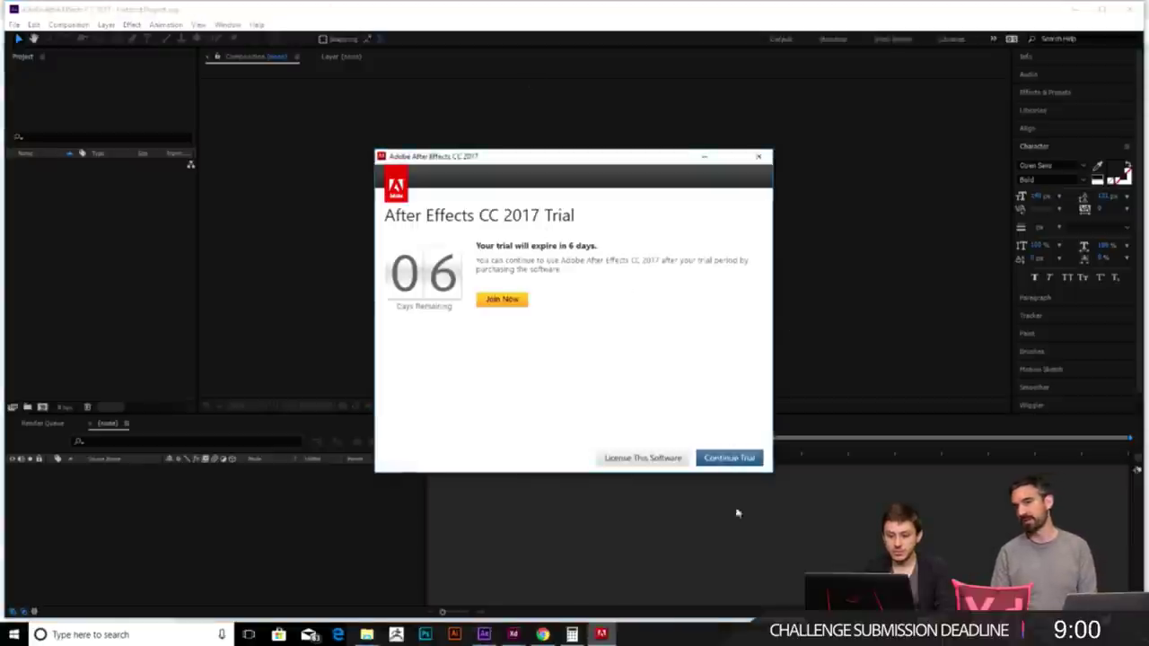
key("Return")
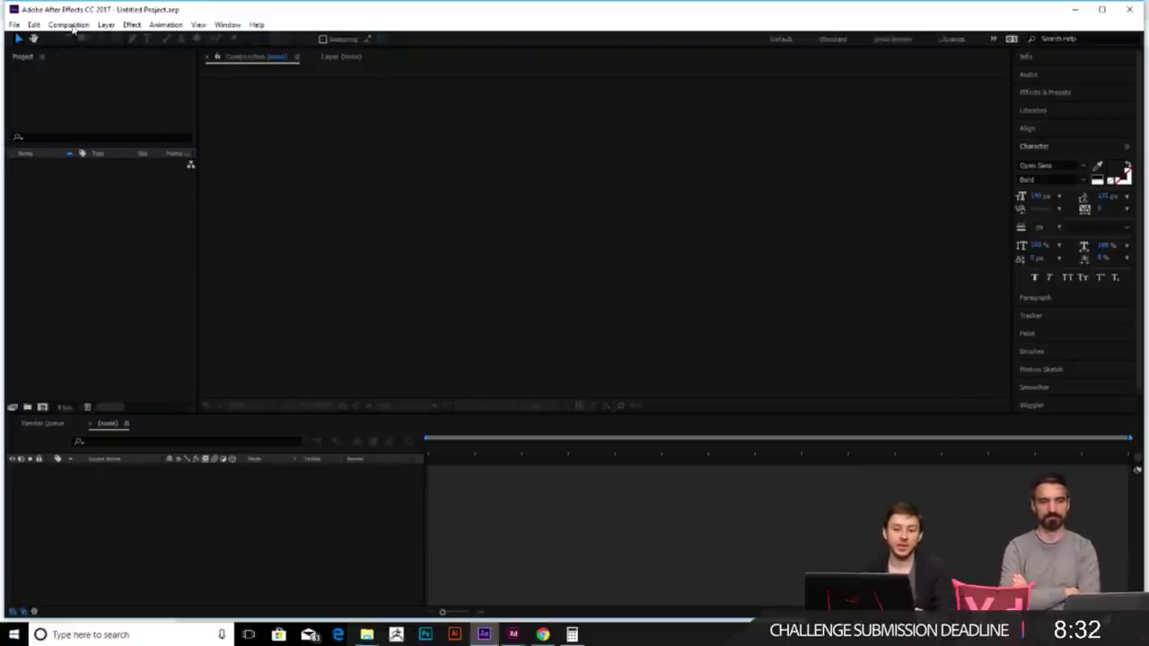
left_click(166, 136)
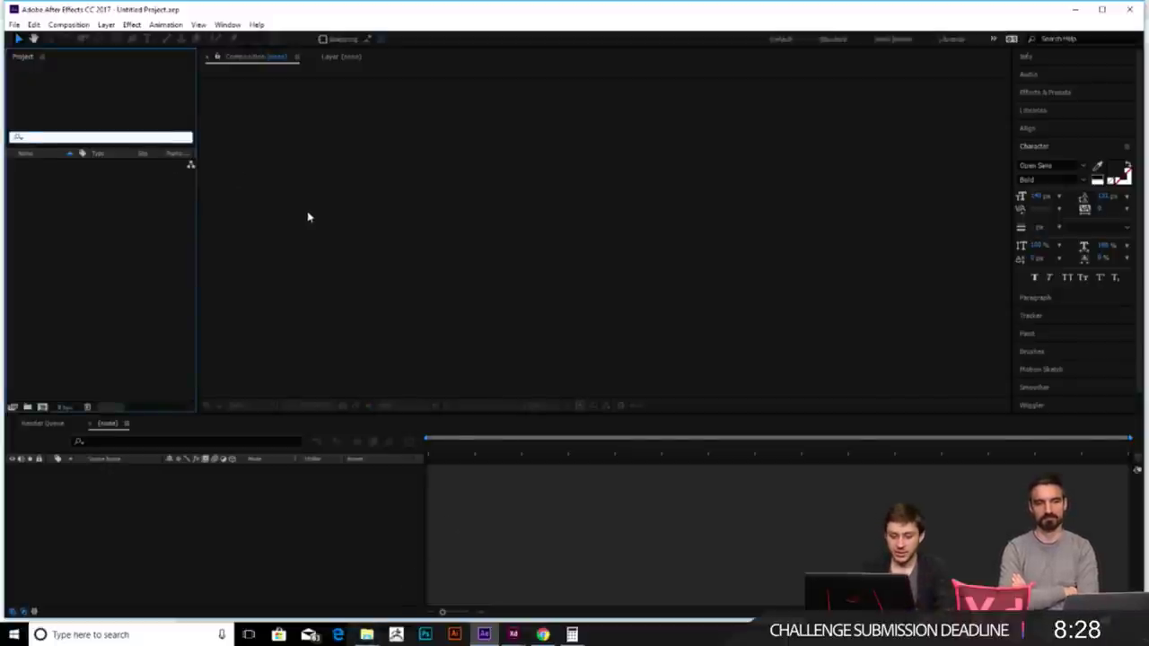
left_click(102, 76)
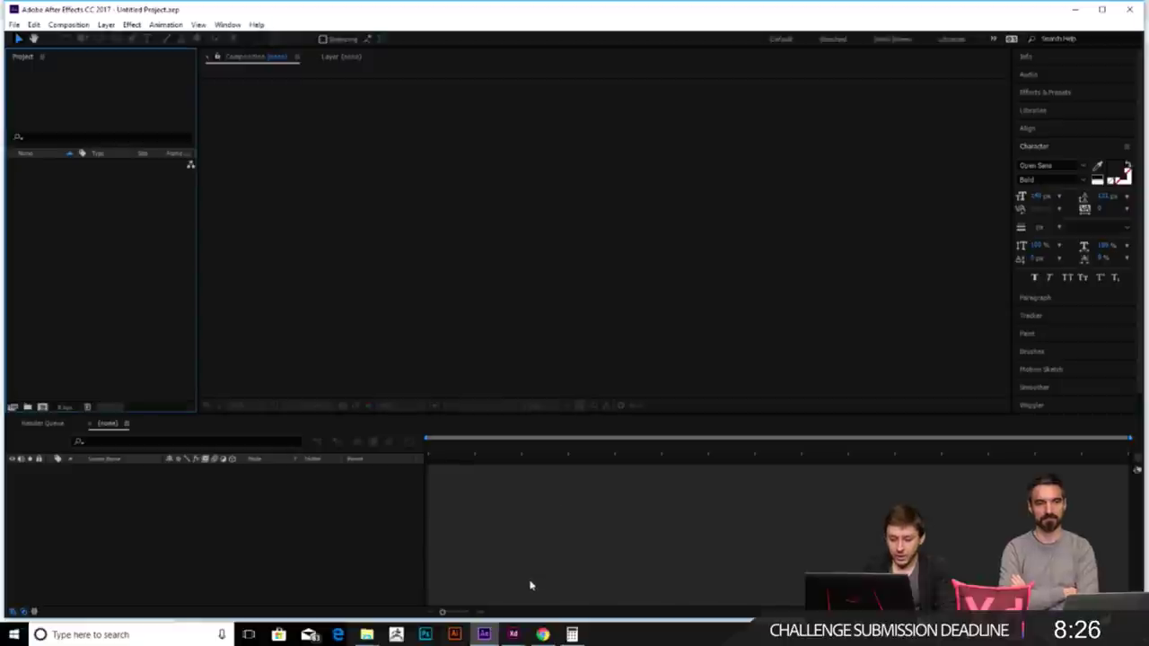
- Open the Presentation design document and scroll through its artboards
mouse_move(512, 634)
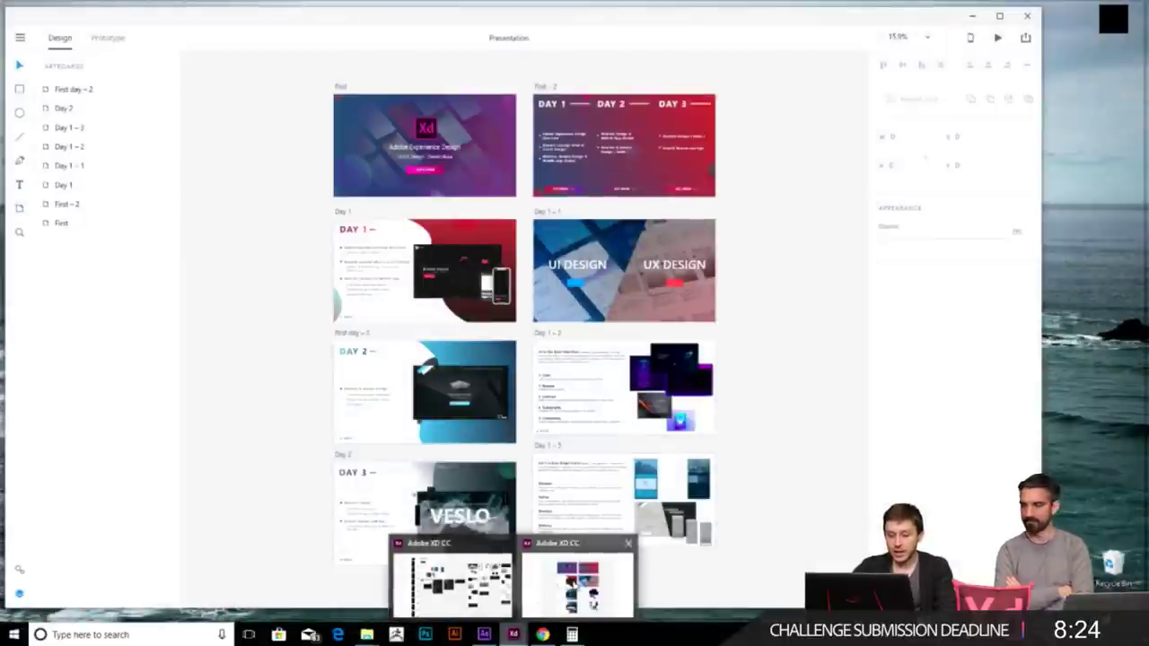
left_click(576, 583)
scroll(548, 350, "up", 5)
scroll(548, 351, "up", 2)
scroll(551, 332, "down", 3)
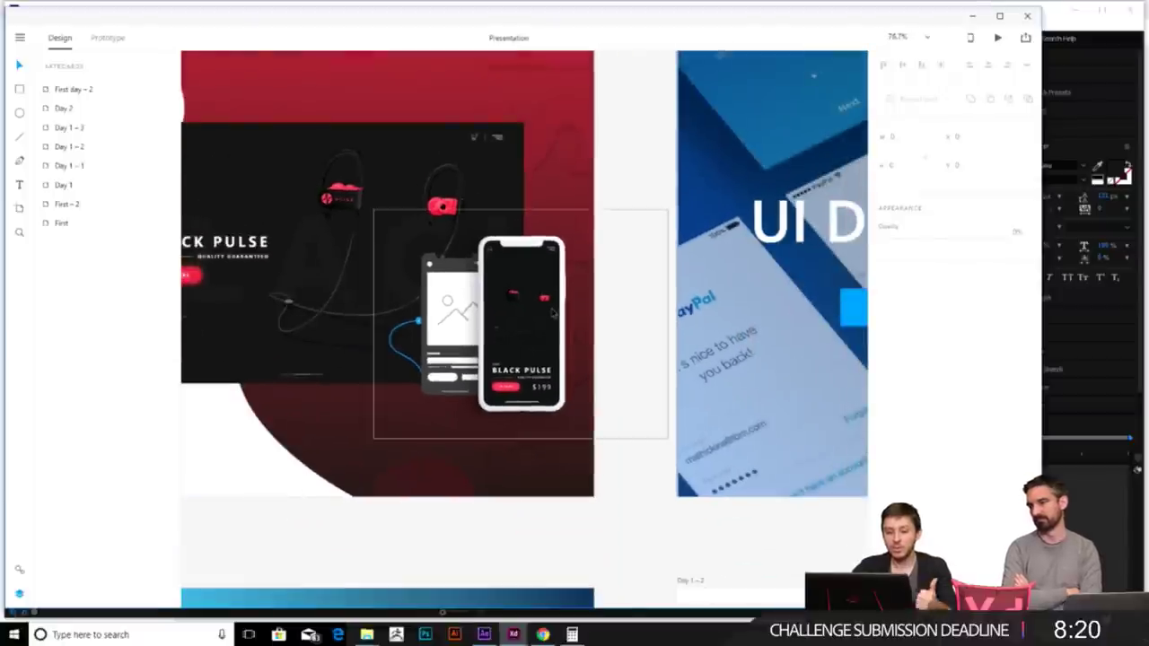
- Minimize the open windows, close the Presentation folder, and open Headphones 2 from Earphones
left_click(973, 17)
key("alt+Tab")
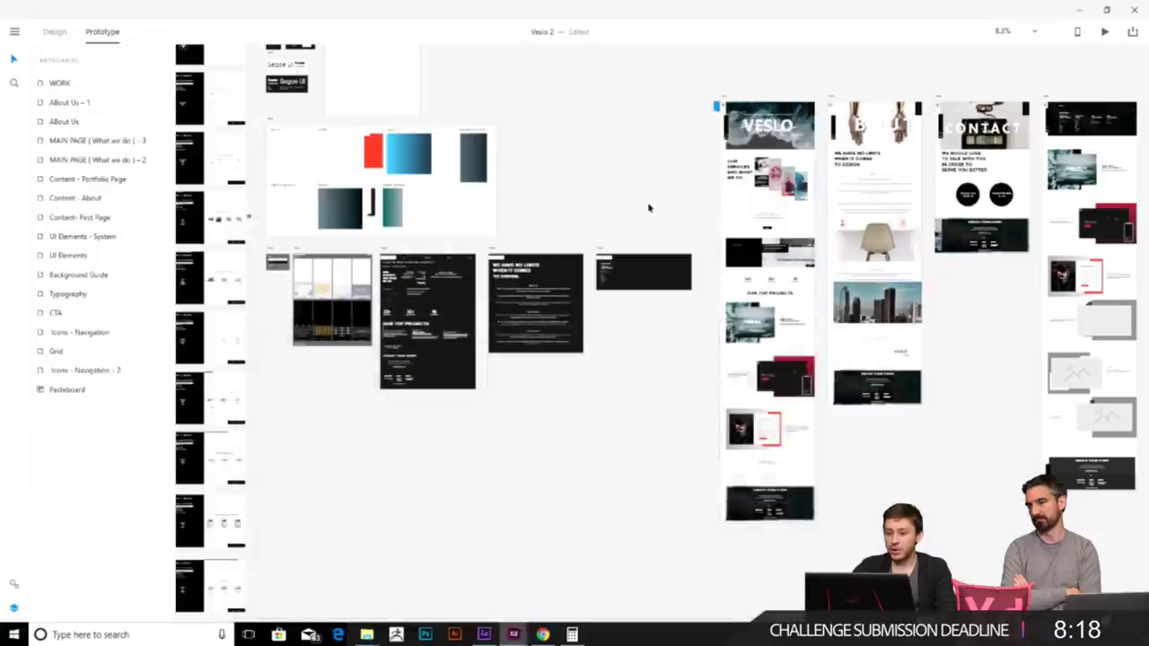
left_click(1079, 10)
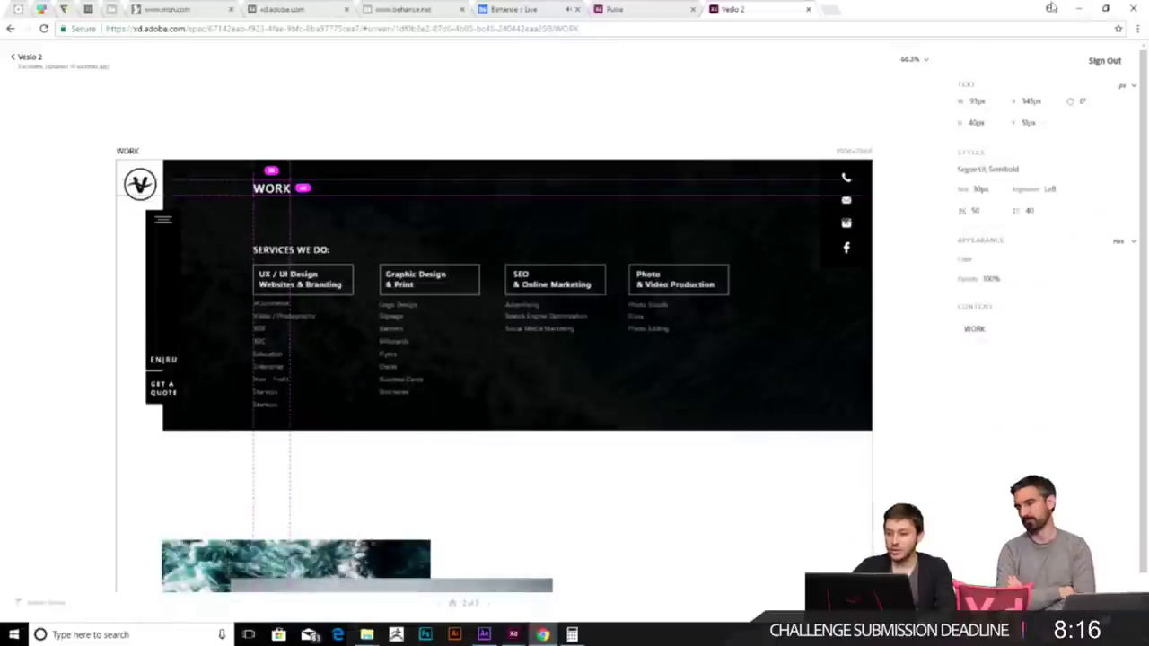
left_click(1080, 9)
left_click(511, 258)
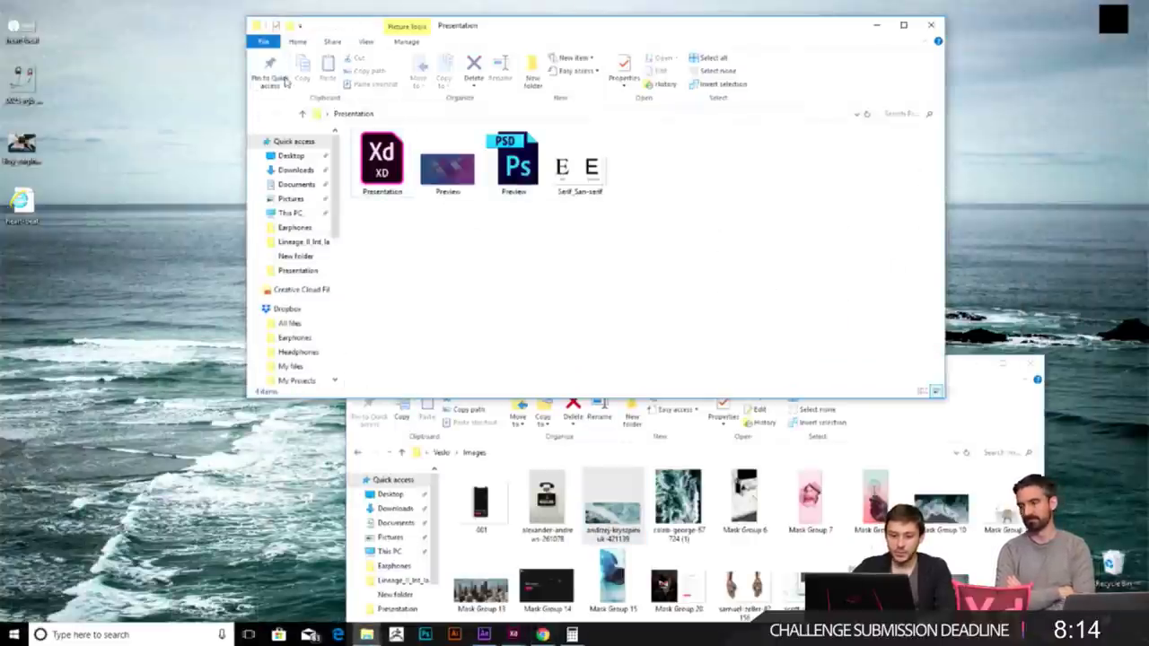
left_click(931, 25)
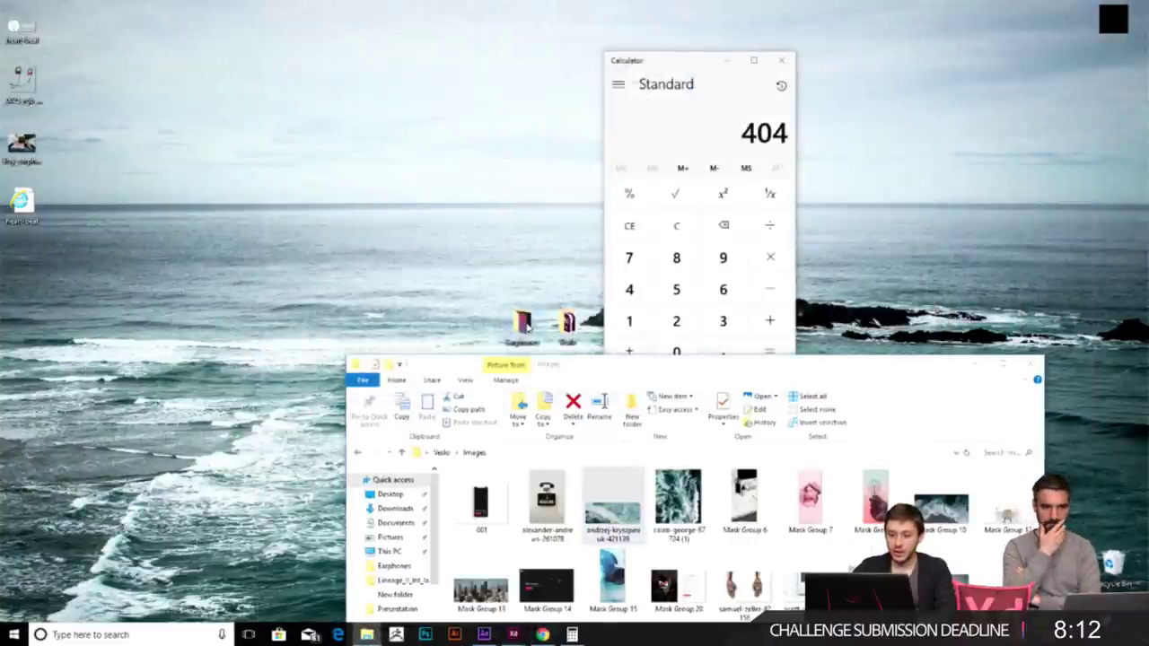
double_click(524, 325)
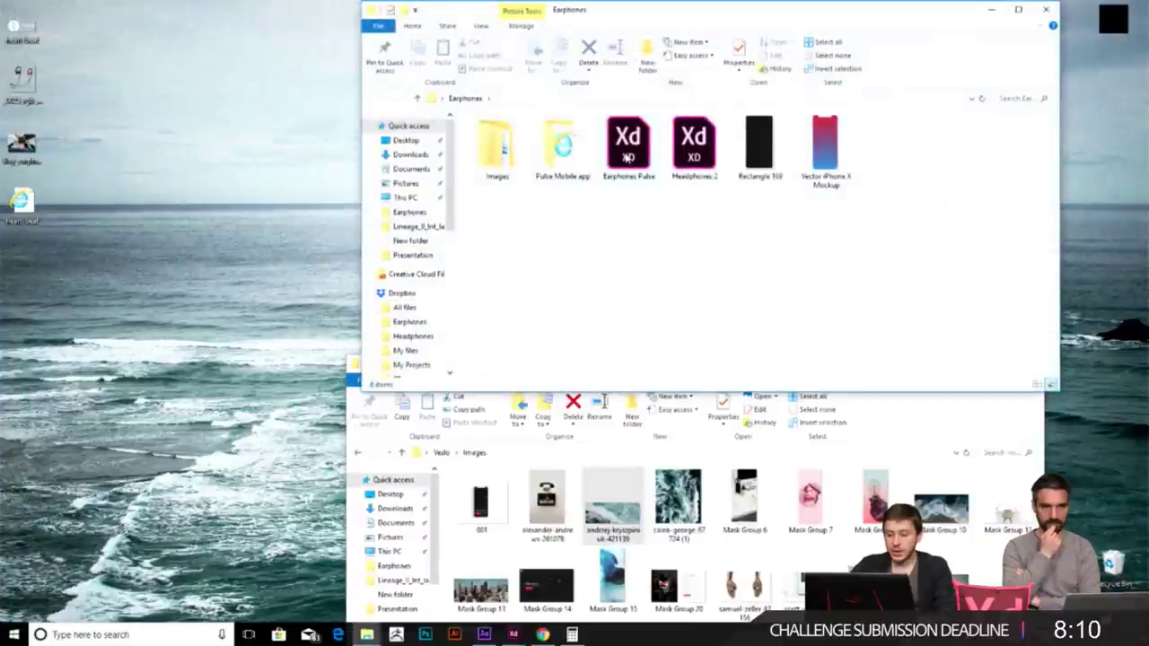
double_click(682, 146)
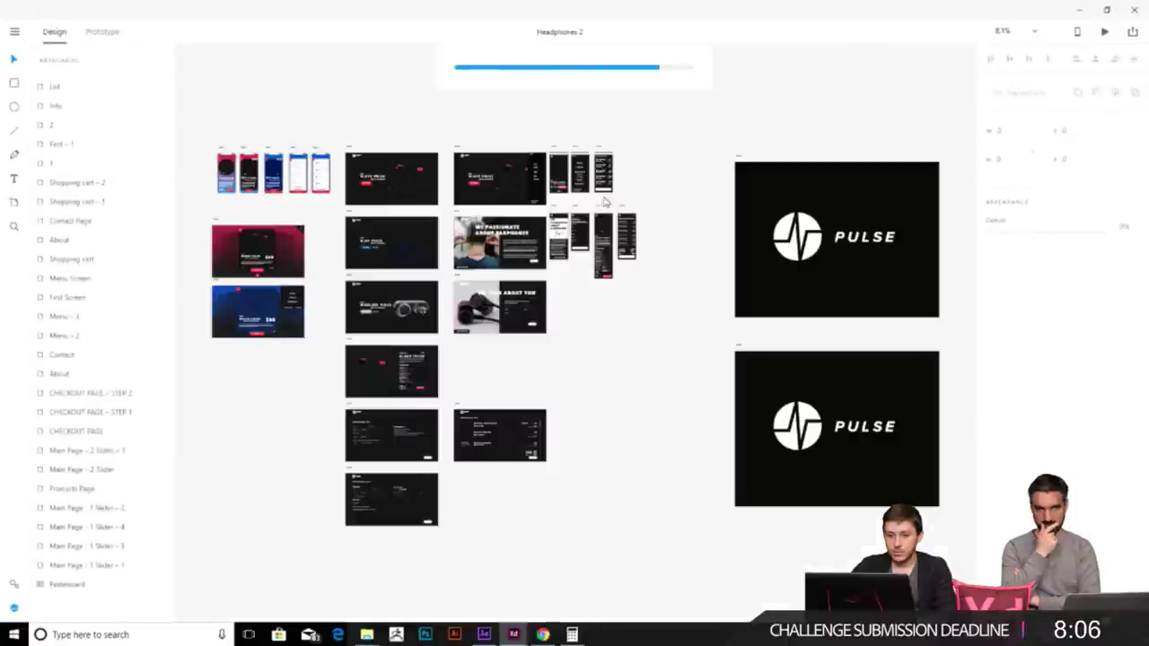
- Scroll across the Headphones 2 canvas and select the second Black Pulse artboard
scroll(210, 147, "up", 5)
scroll(450, 212, "right", 5)
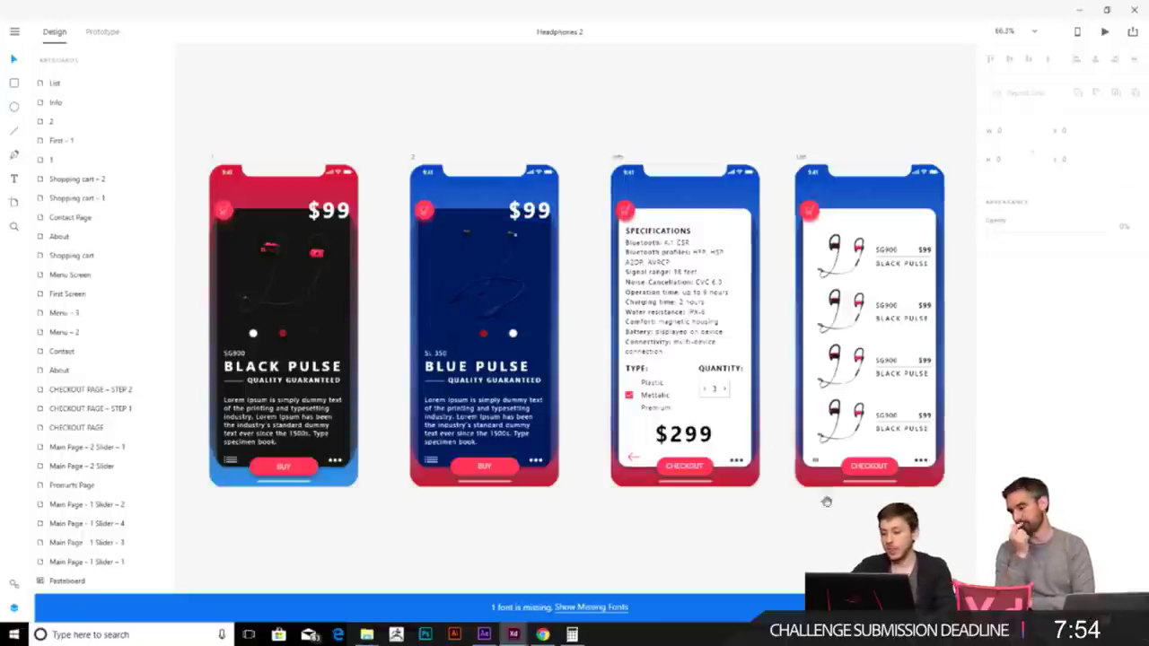
scroll(707, 467, "down", 2)
scroll(706, 466, "right", 3)
scroll(583, 454, "left", 8)
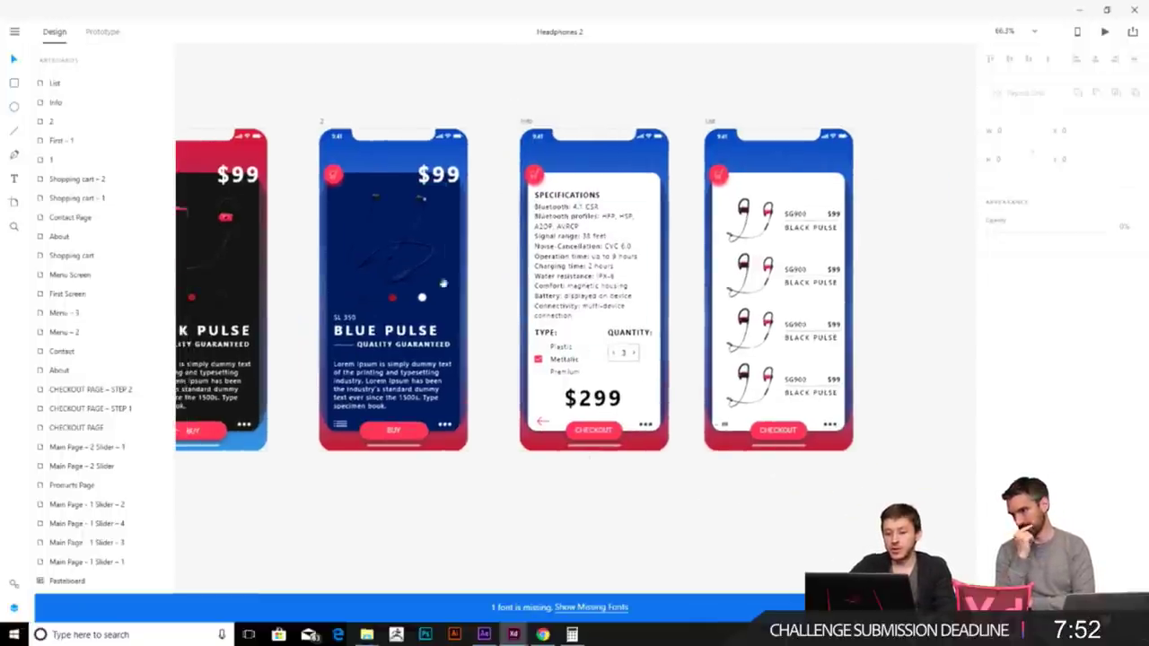
scroll(639, 218, "up", 1)
scroll(639, 218, "right", 1)
mouse_move(442, 137)
left_mouse_down()
mouse_move(457, 118)
mouse_move(442, 137)
left_mouse_up()
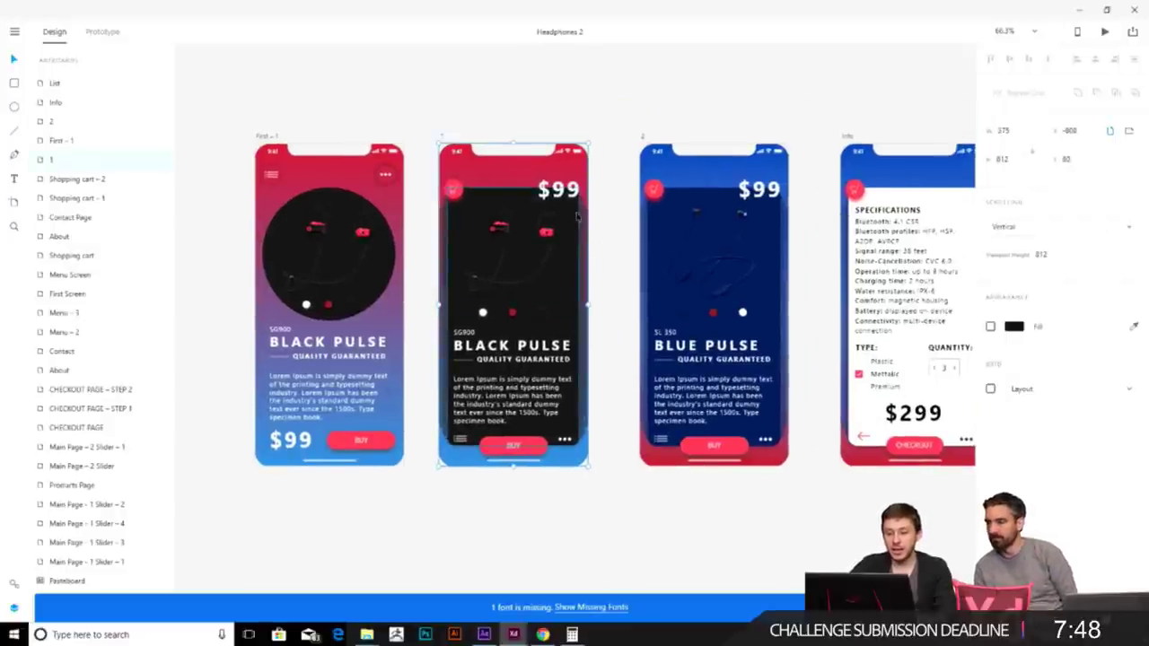
- Zoom out to four whole artboards, deselect, and minimize the Headphones 2 window
scroll(565, 246, "up", 5)
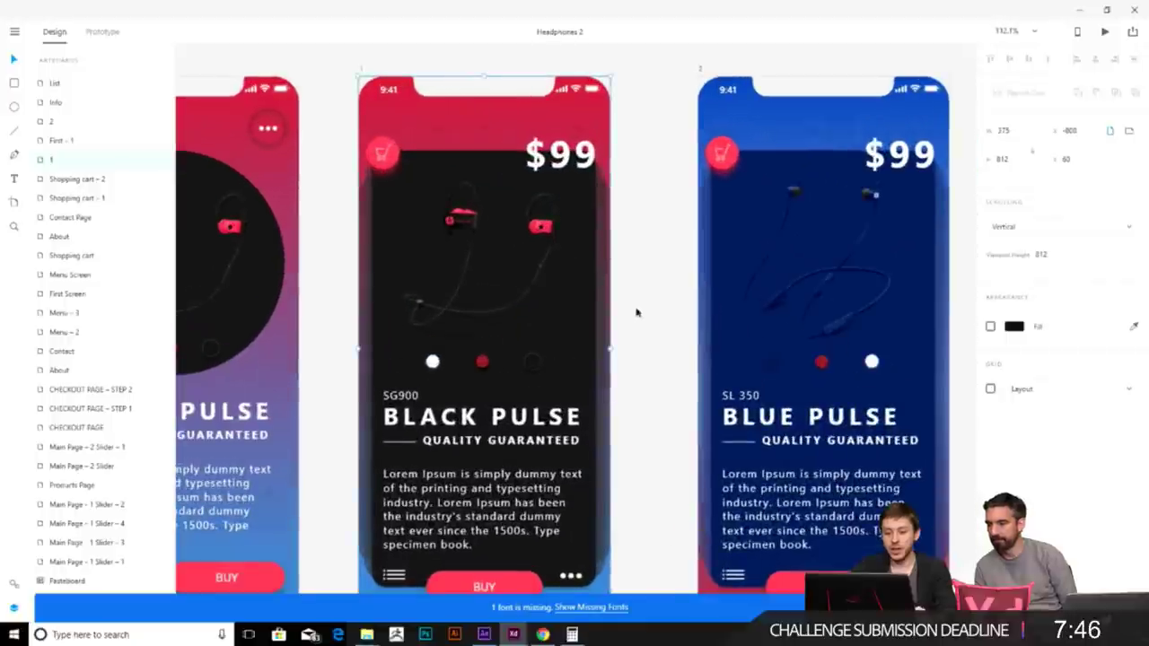
scroll(565, 424, "down", 3)
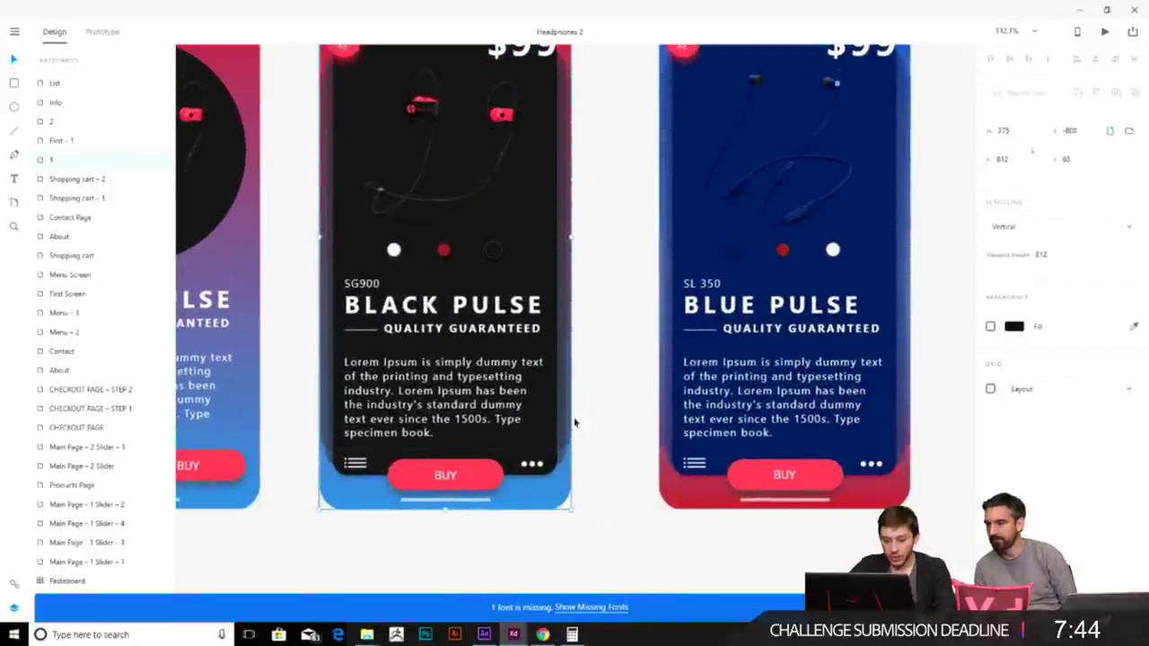
scroll(494, 346, "up", 2)
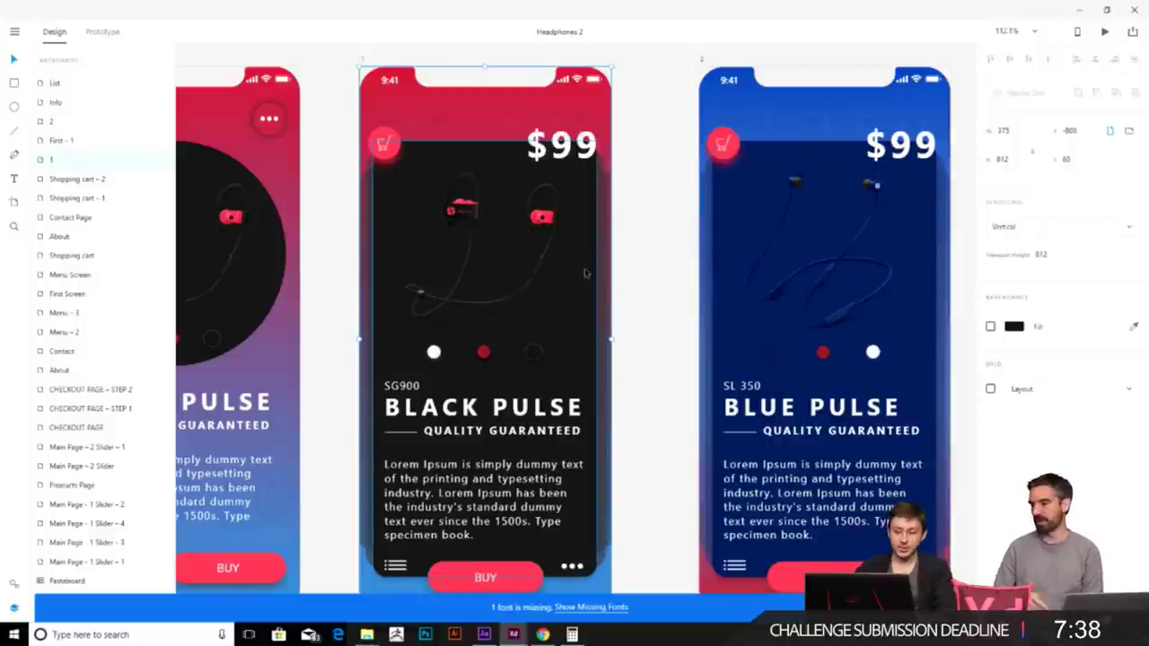
key("ctrl+0")
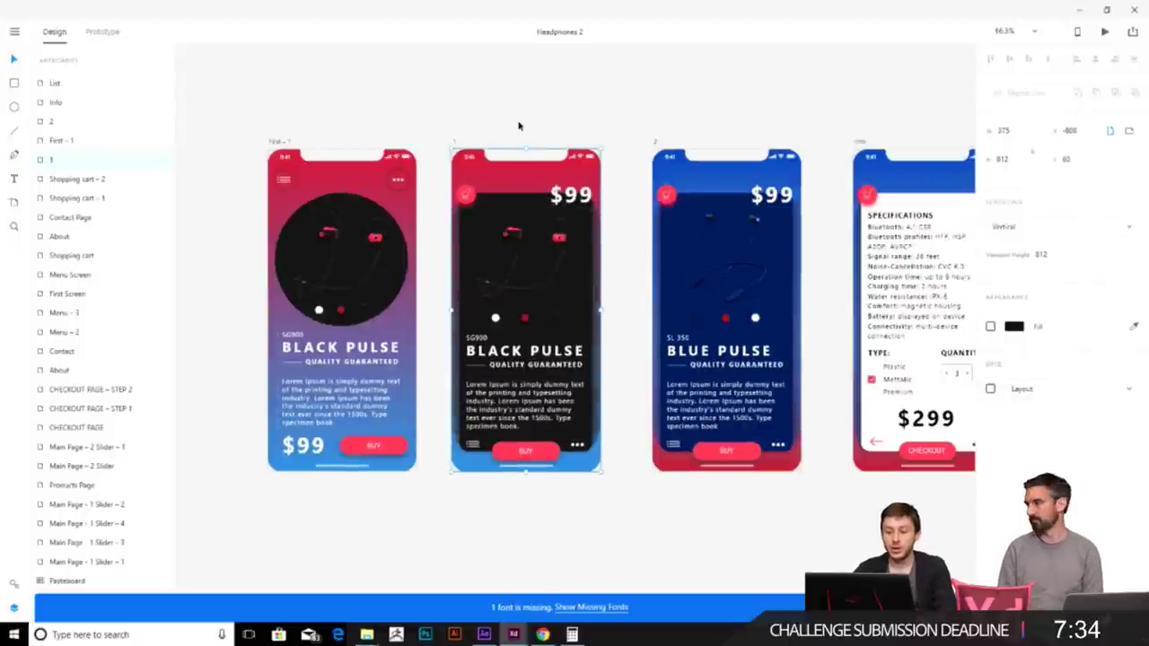
left_click(654, 476)
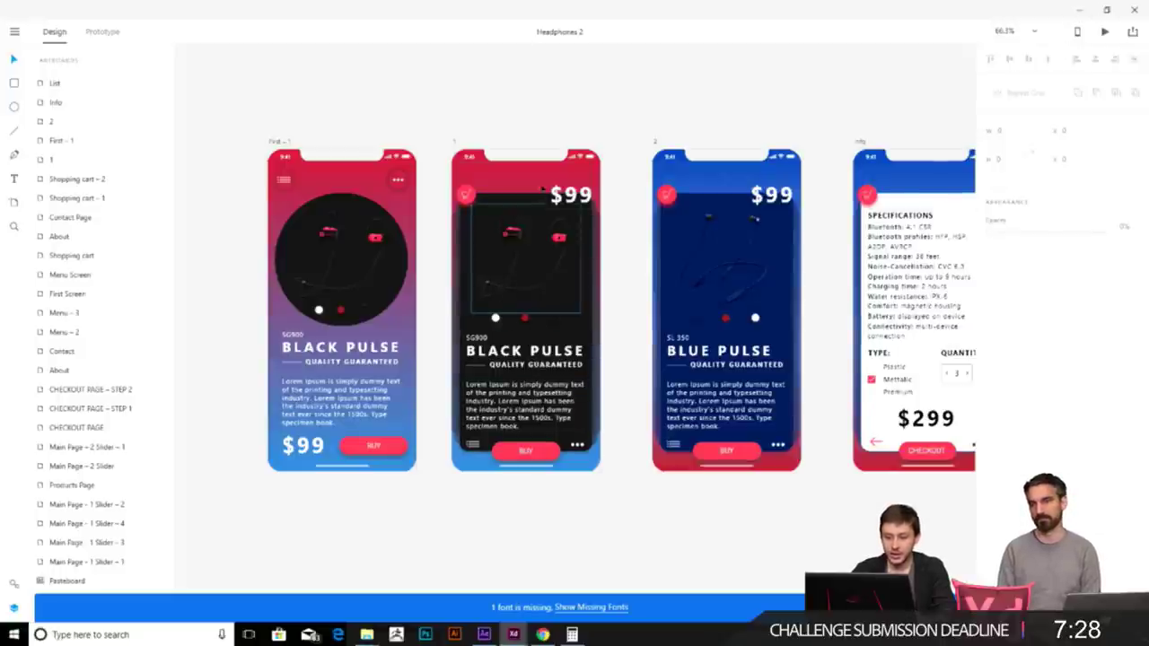
left_click(1079, 10)
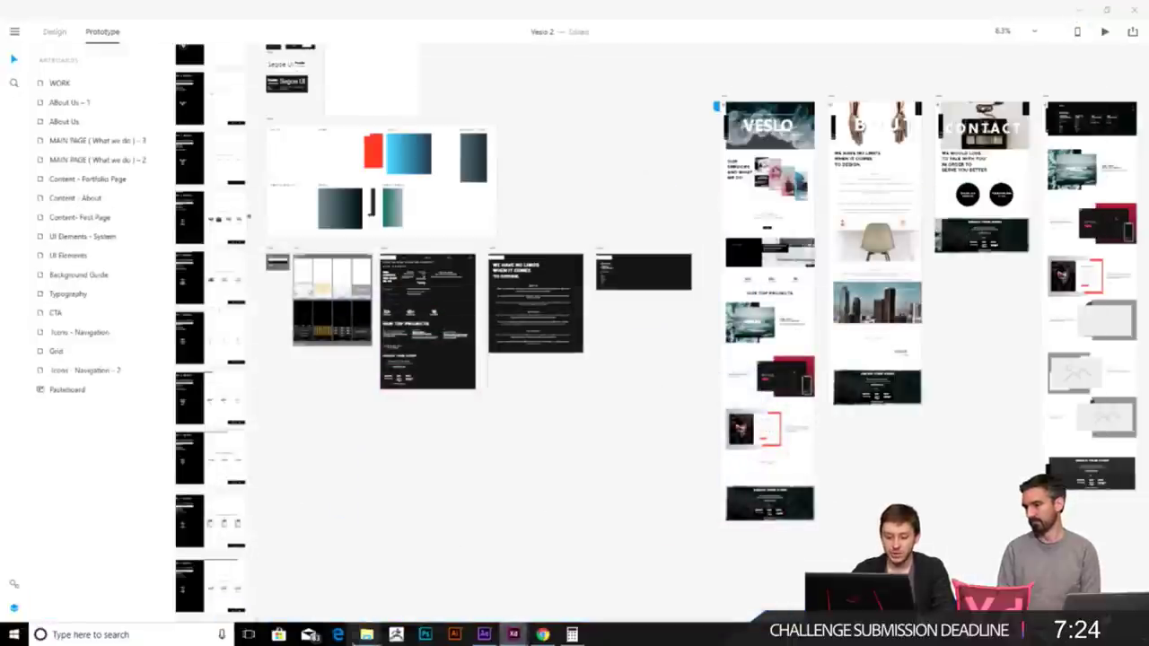
- Import Vector iPhone X Mockup.png from the Earphones folder into the After Effects project
left_click(337, 635)
left_click(337, 635)
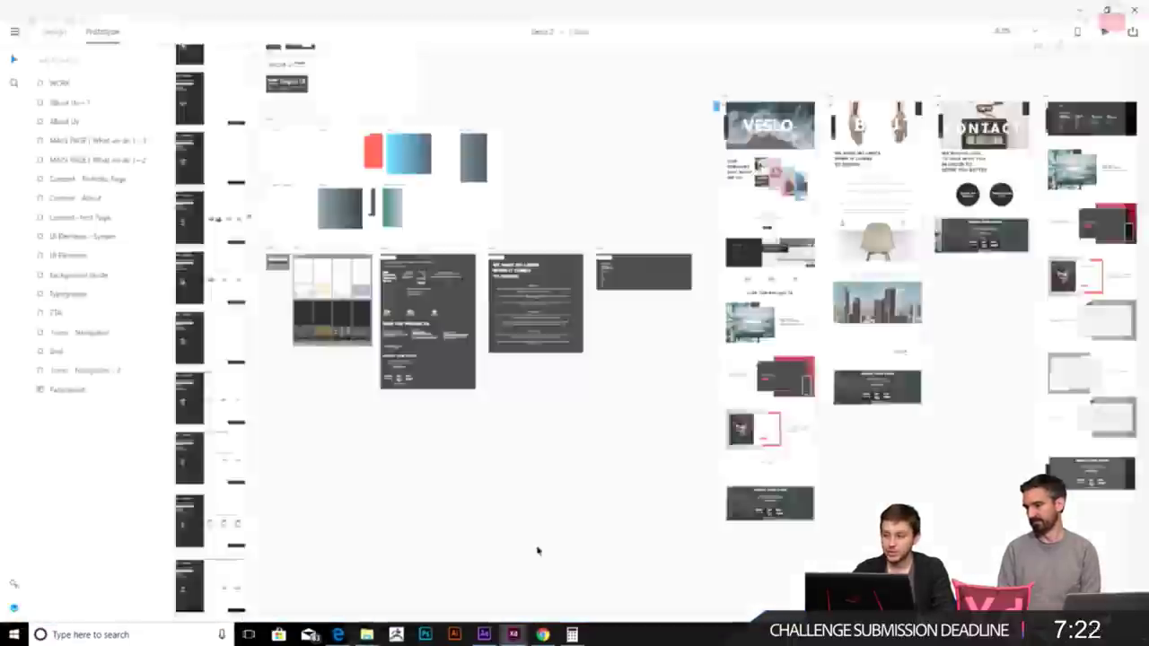
mouse_move(367, 634)
left_click(429, 592)
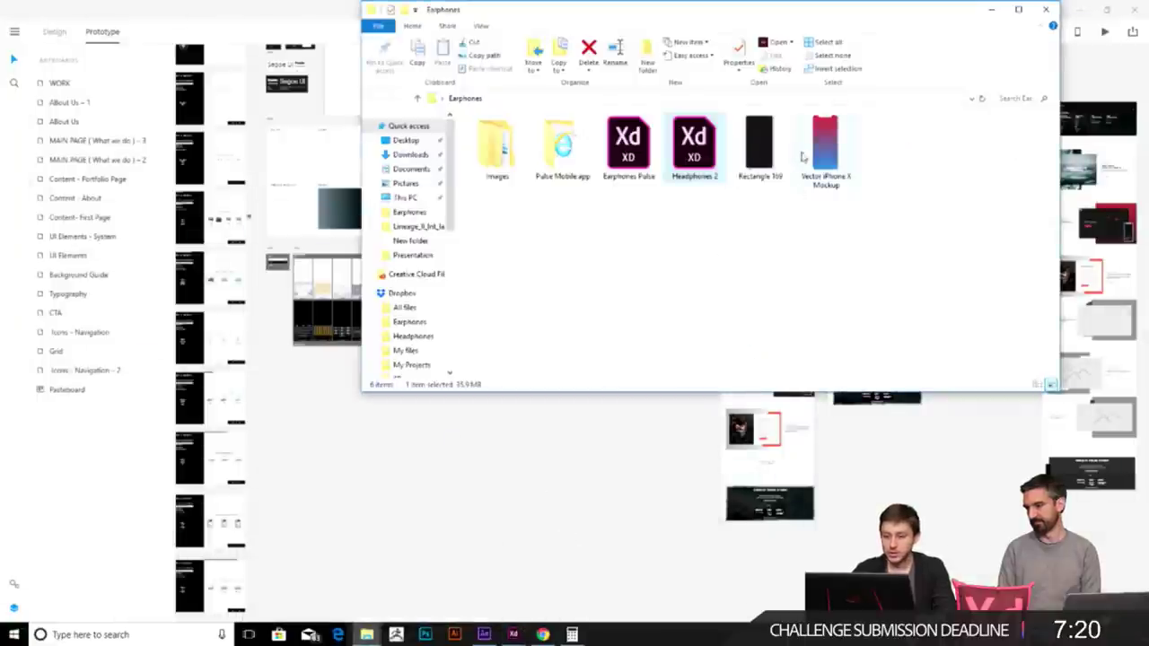
left_click(828, 146)
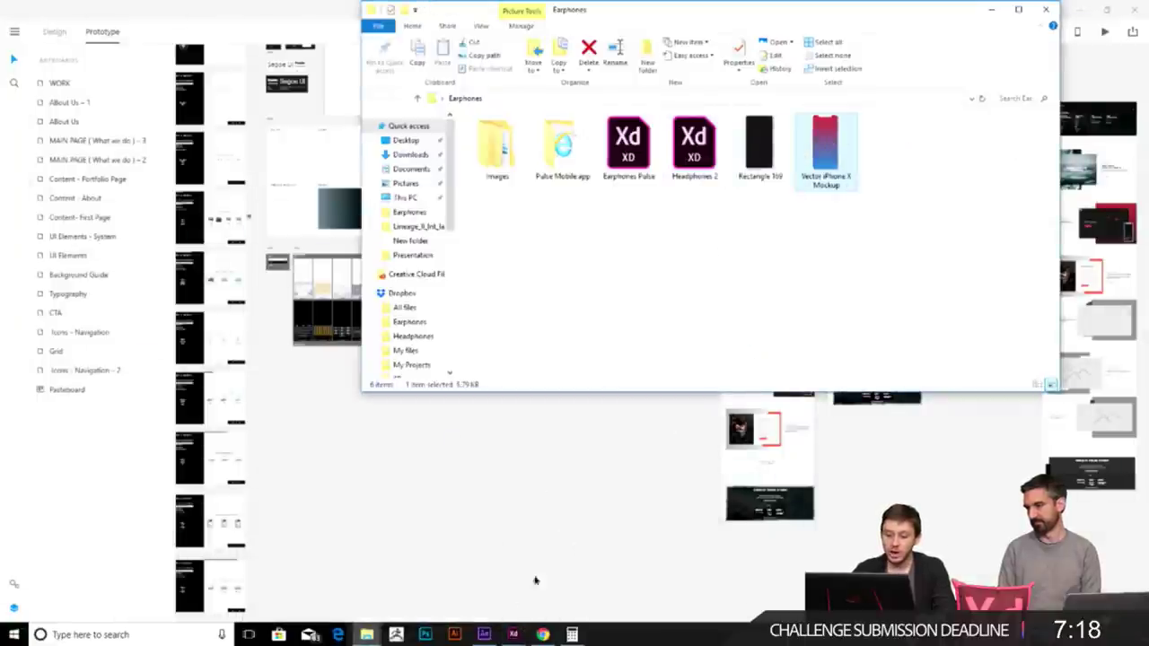
left_click_drag(808, 171, 113, 288)
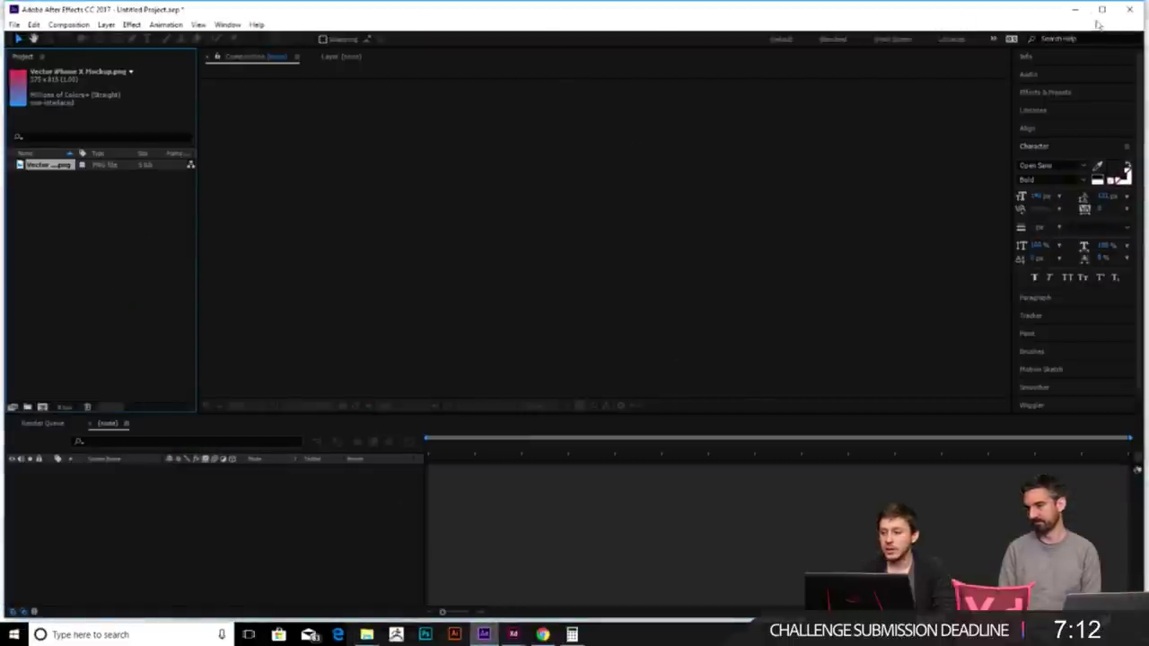
left_click(1074, 9)
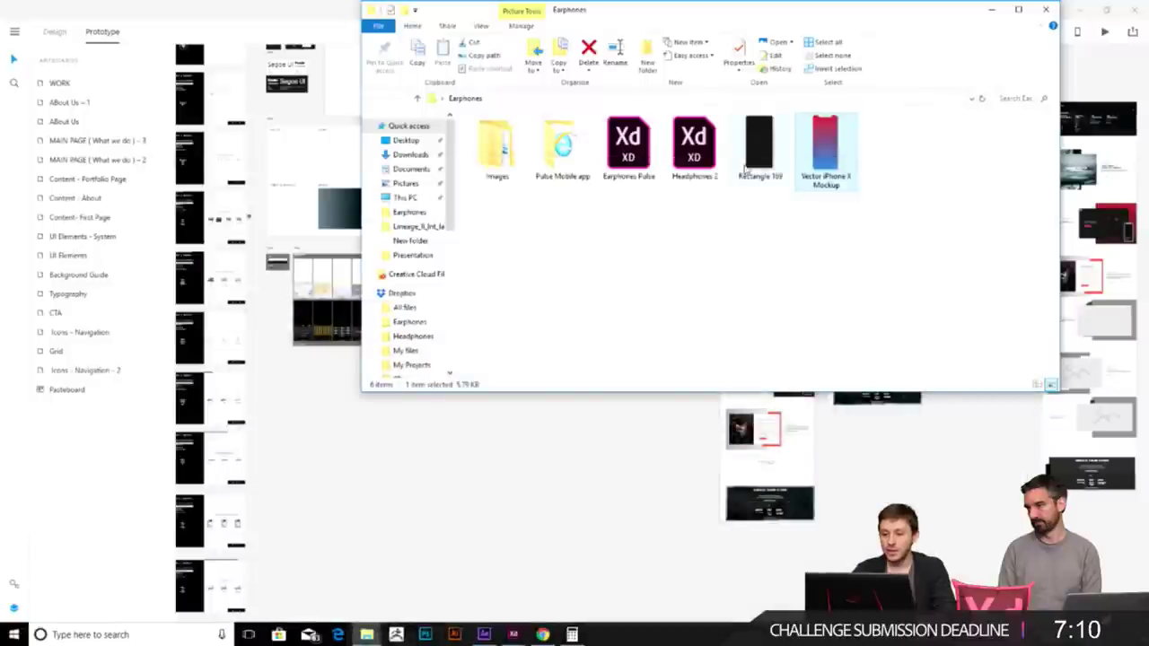
- Put the Earphones folder away and bring the Headphones 2 design back in XD
left_click(417, 478)
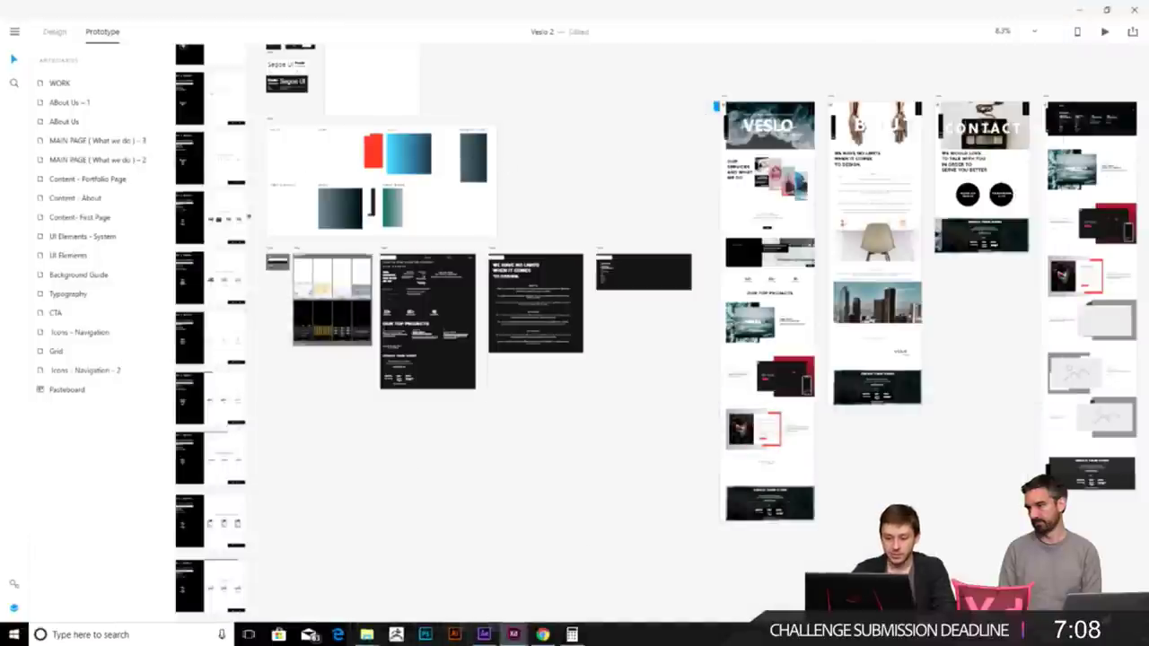
mouse_move(513, 635)
left_click(625, 583)
scroll(484, 201, "up", 3)
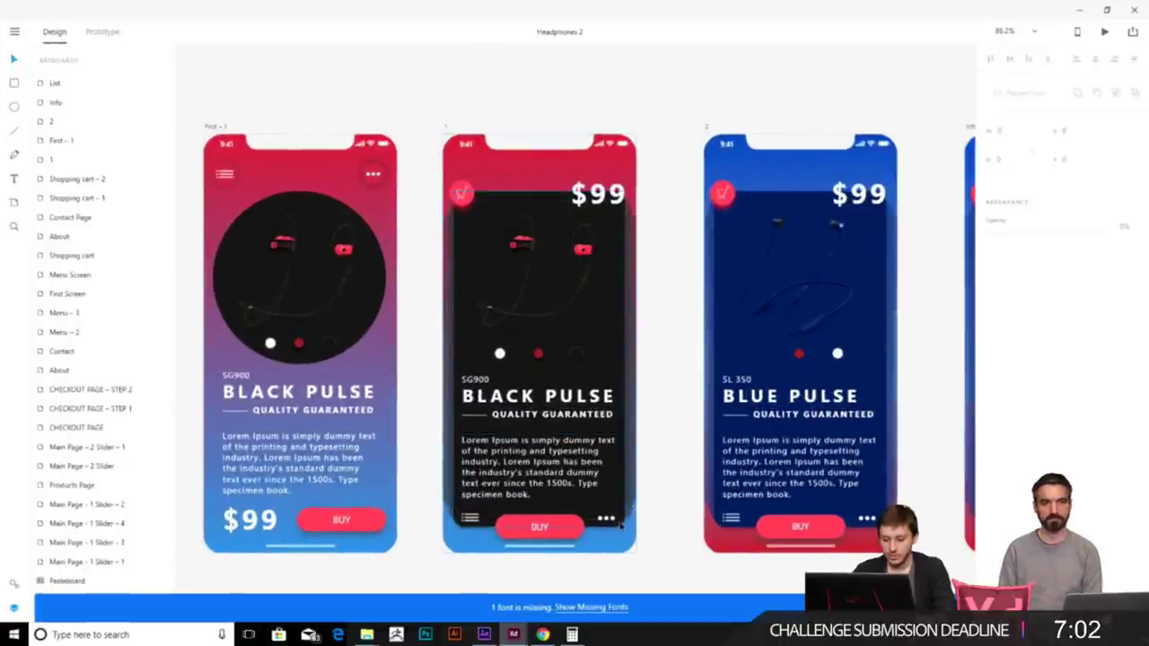
- Group the middle Black Pulse screen's elements and export the group as a PNG to Earphones
left_click(619, 526)
left_click(673, 531)
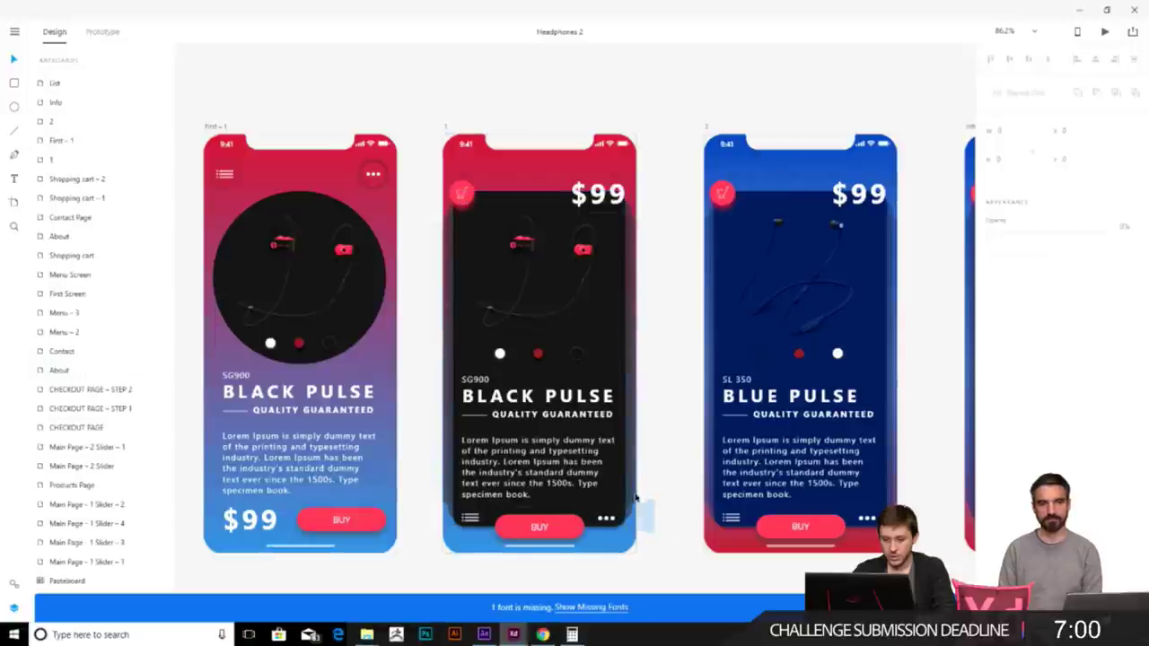
left_click(636, 499)
left_click(453, 423)
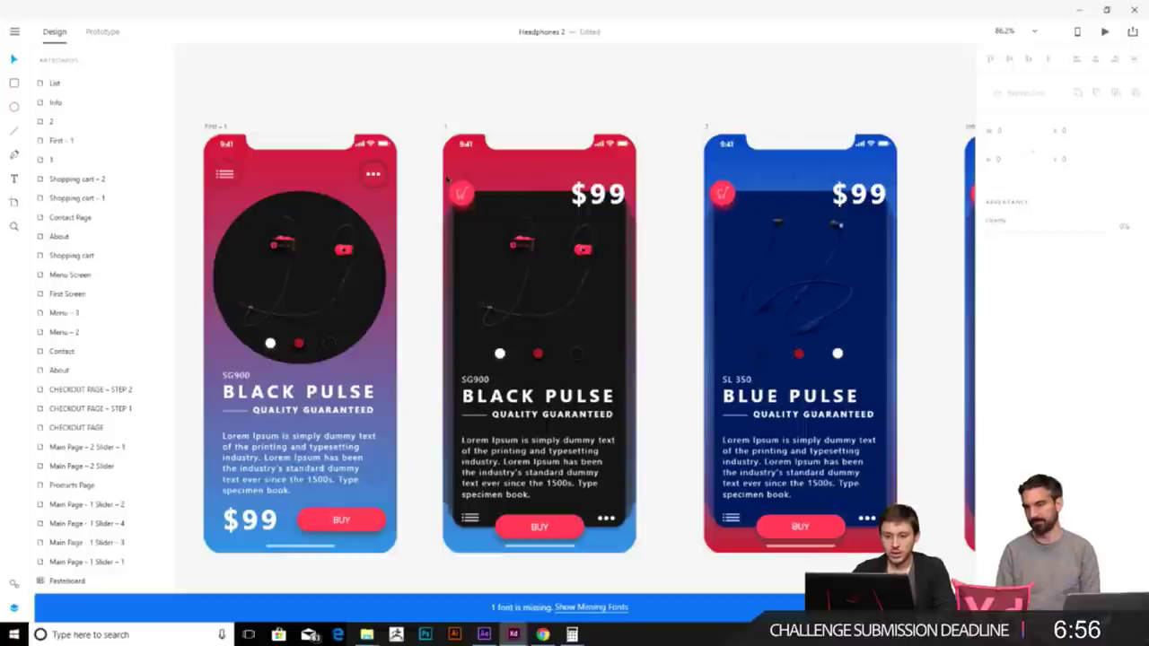
left_click(468, 176)
left_click_drag(420, 197, 632, 539)
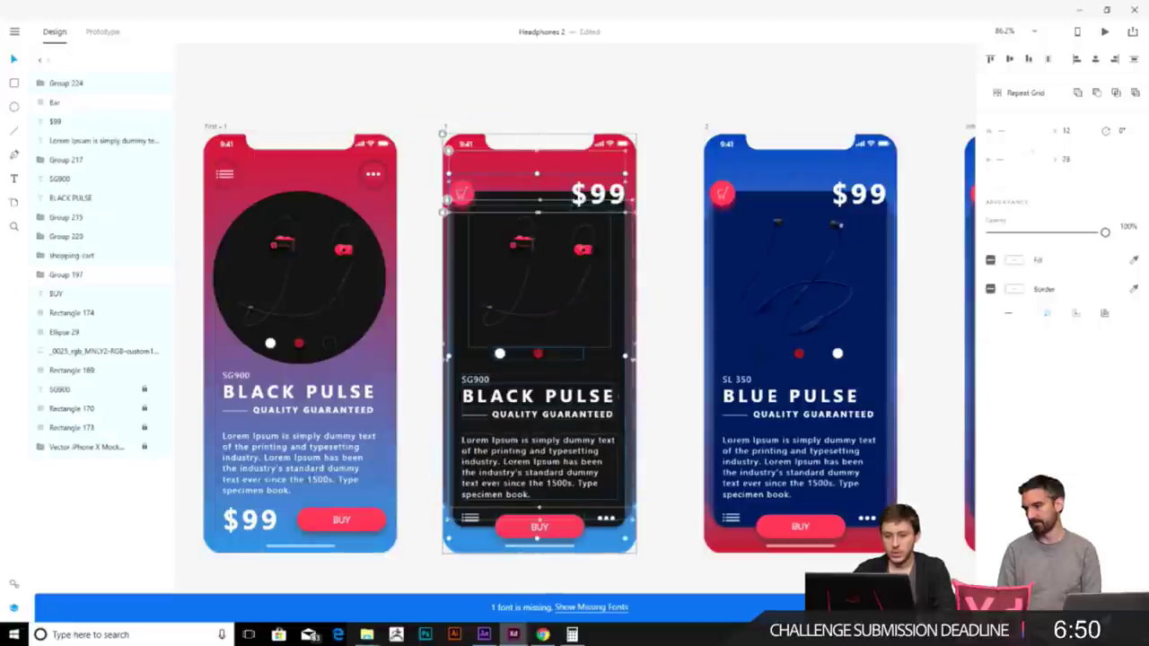
key("ctrl+g")
right_click(63, 84)
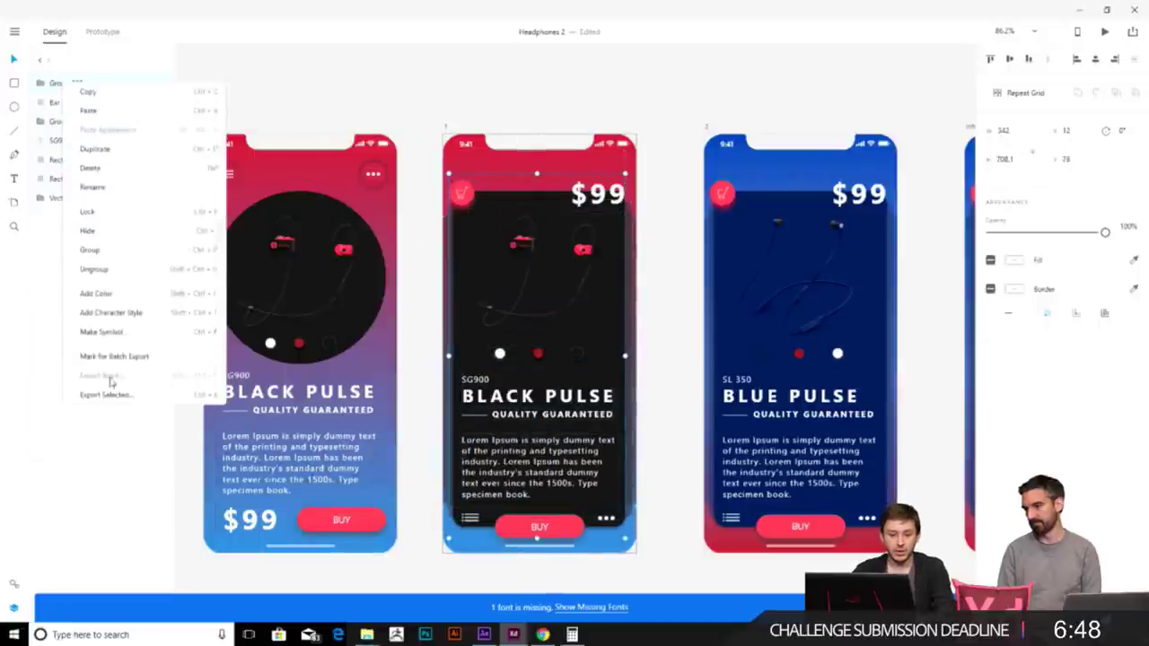
left_click(112, 397)
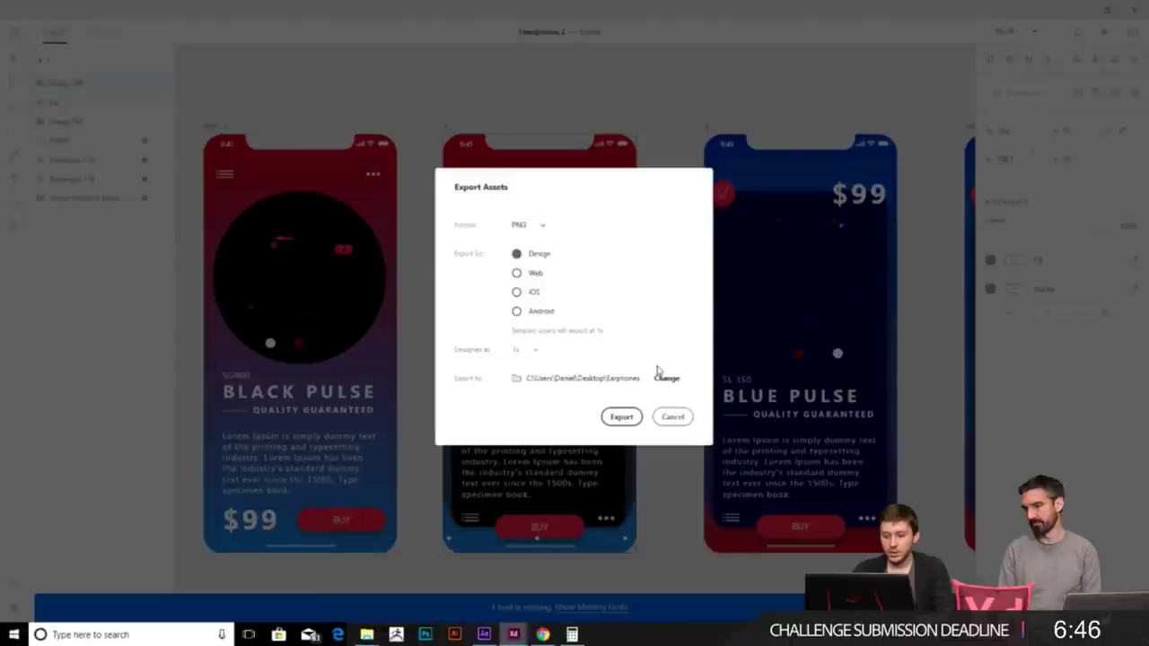
left_click(621, 417)
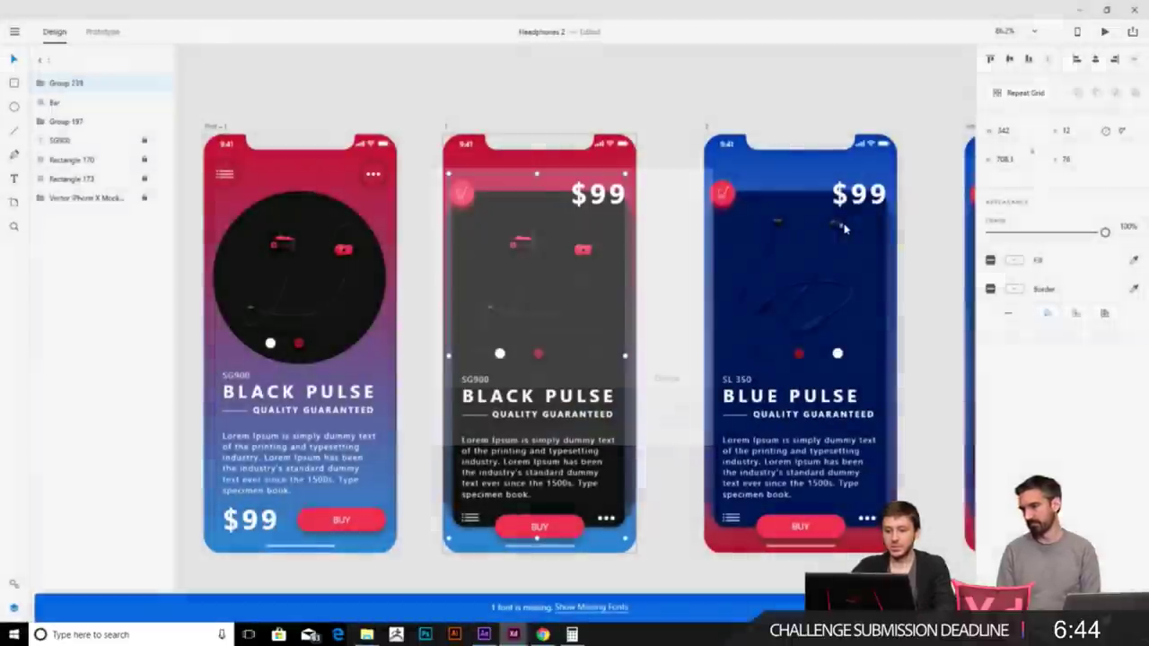
- Import the exported Group 239.png from the Earphones folder into After Effects
key("alt+Tab")
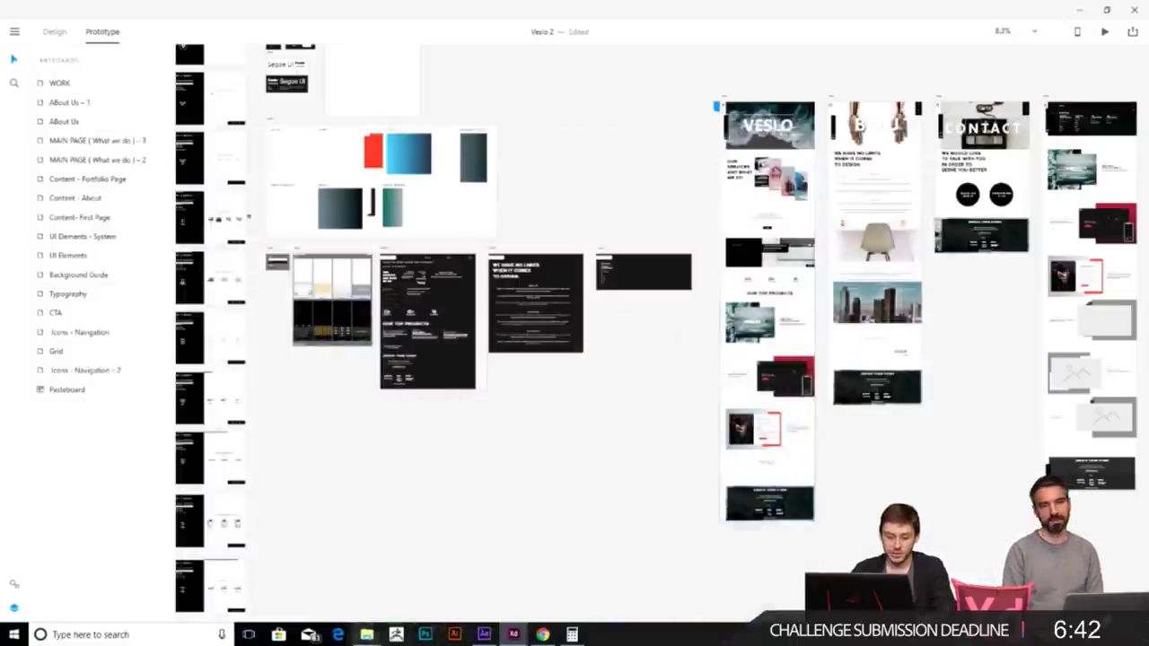
mouse_move(367, 634)
left_click(431, 579)
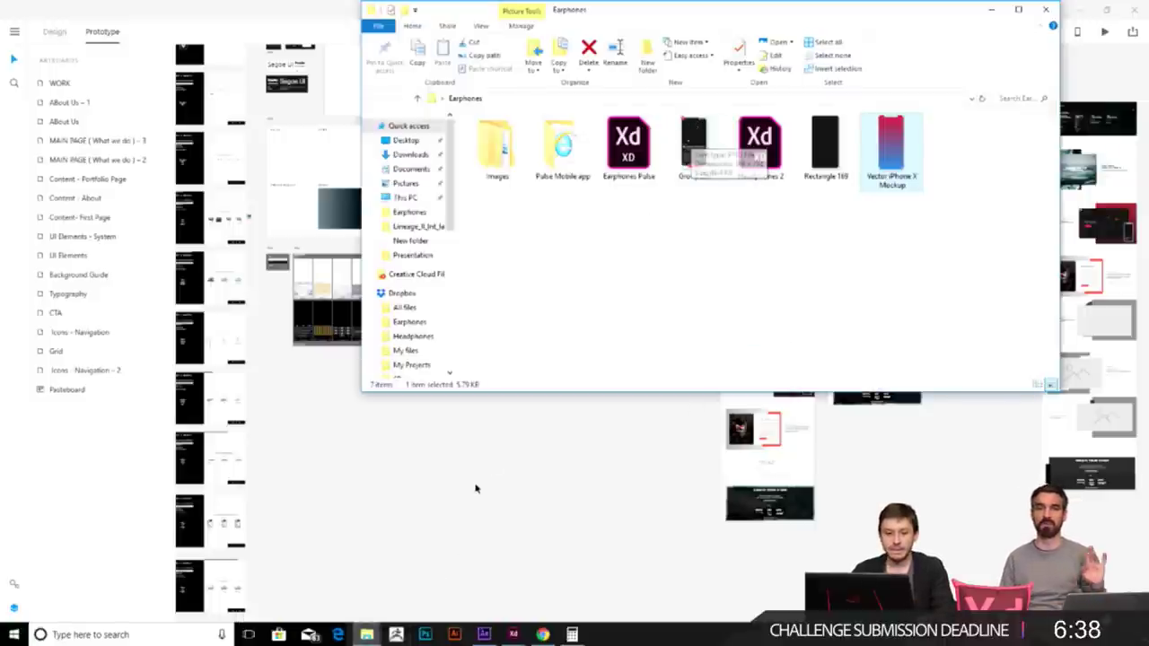
left_click(477, 485)
left_click(299, 255)
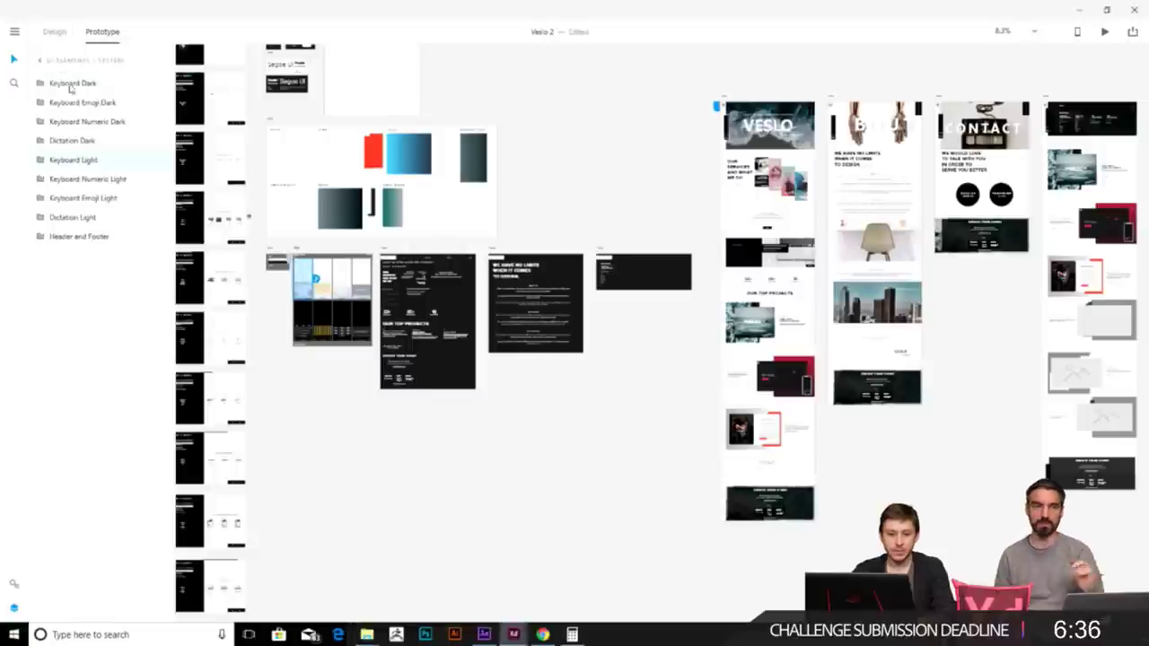
key("alt+Tab")
left_click_drag(694, 144, 113, 325)
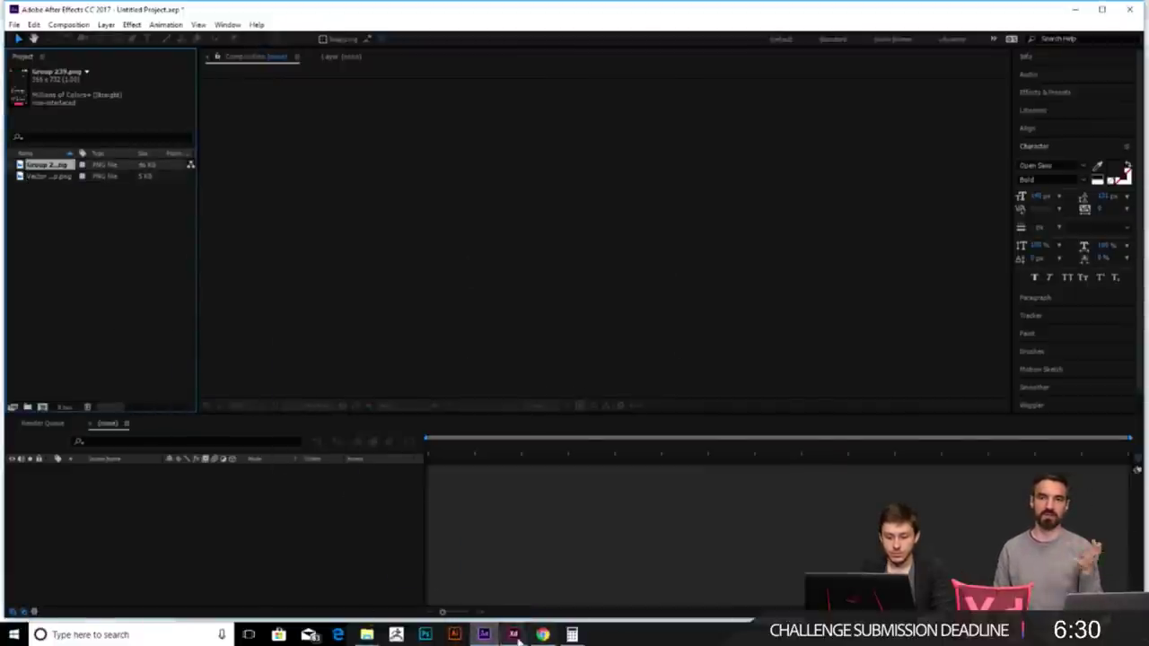
- Delete the $99 price from Group 239 on the middle Headphones 2 screen
mouse_move(514, 633)
left_click(638, 585)
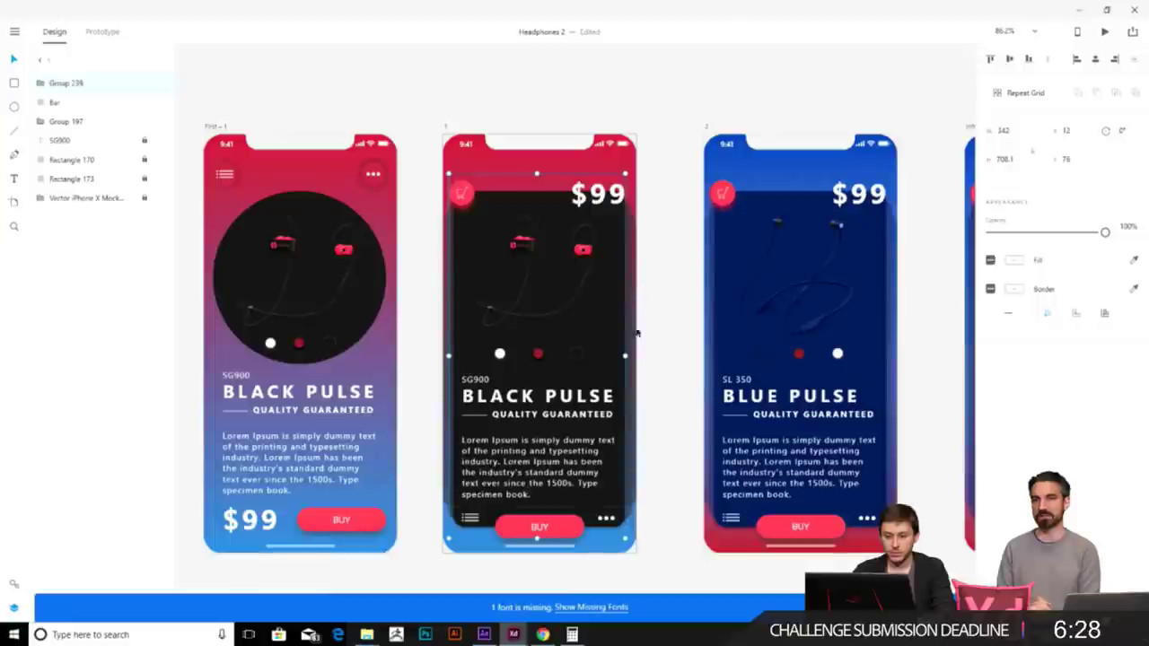
double_click(598, 194)
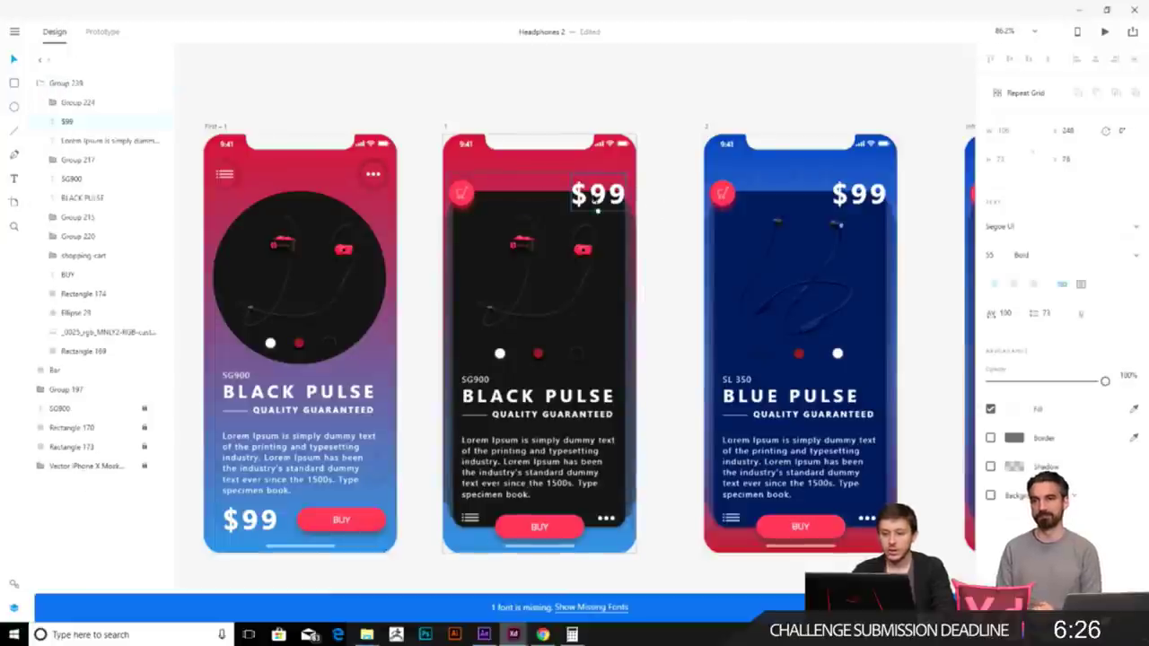
key("Delete")
key("Escape")
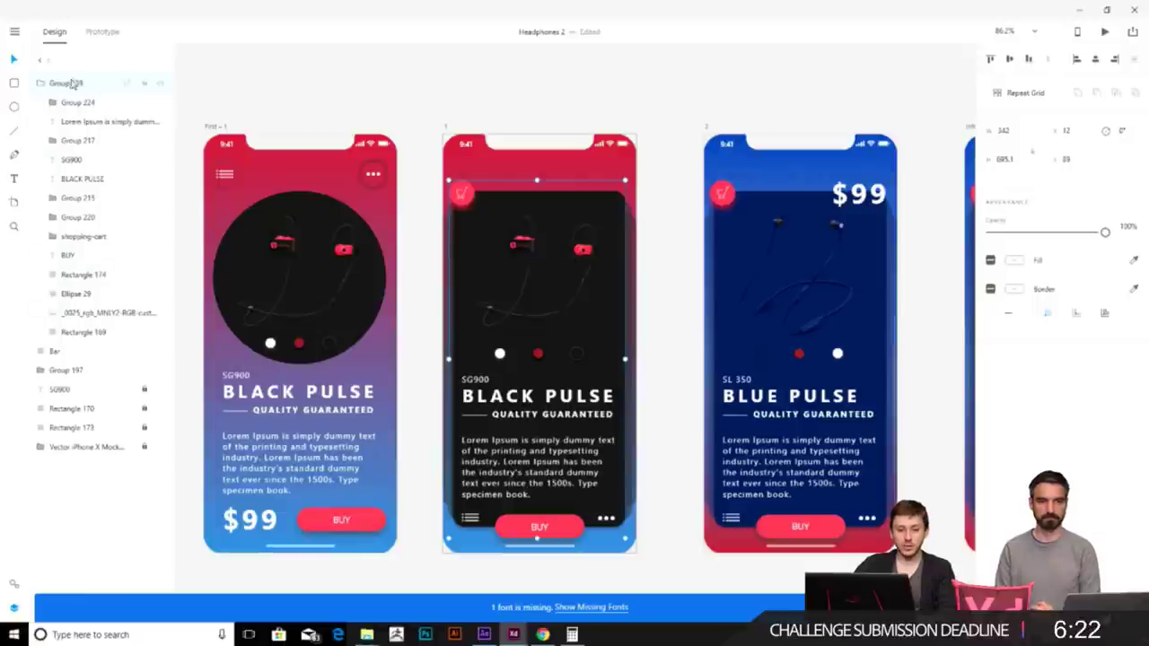
- Export the Group 239 phone screen as a PNG into the Earphones folder
right_click(77, 83)
left_click(134, 394)
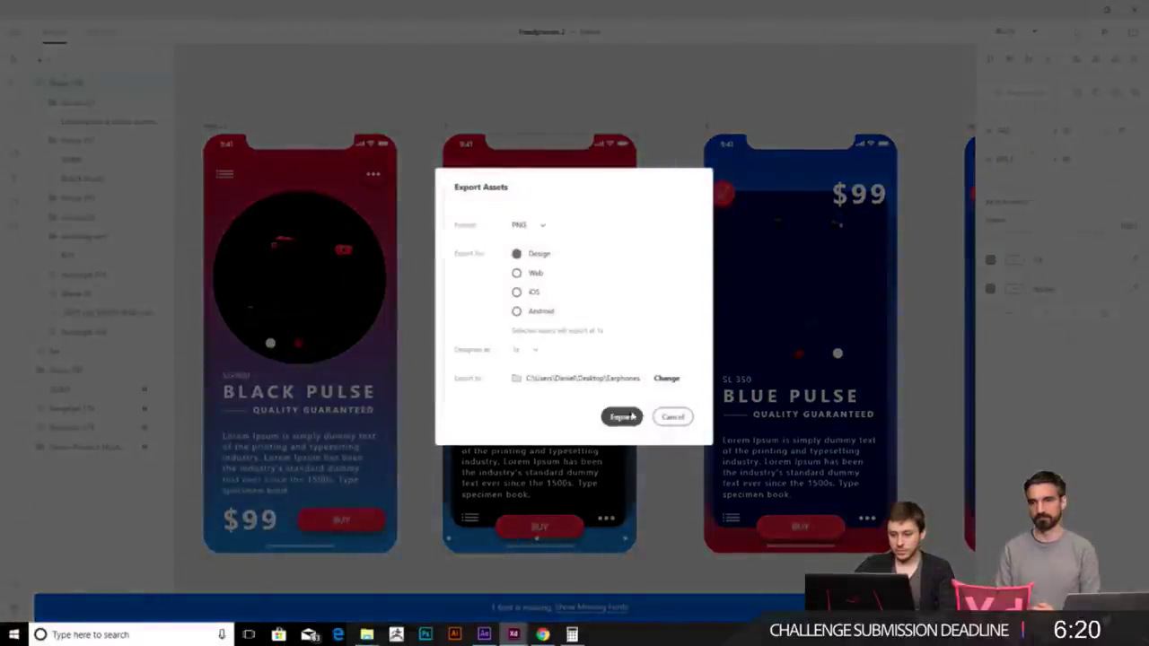
left_click(672, 417)
double_click(75, 86)
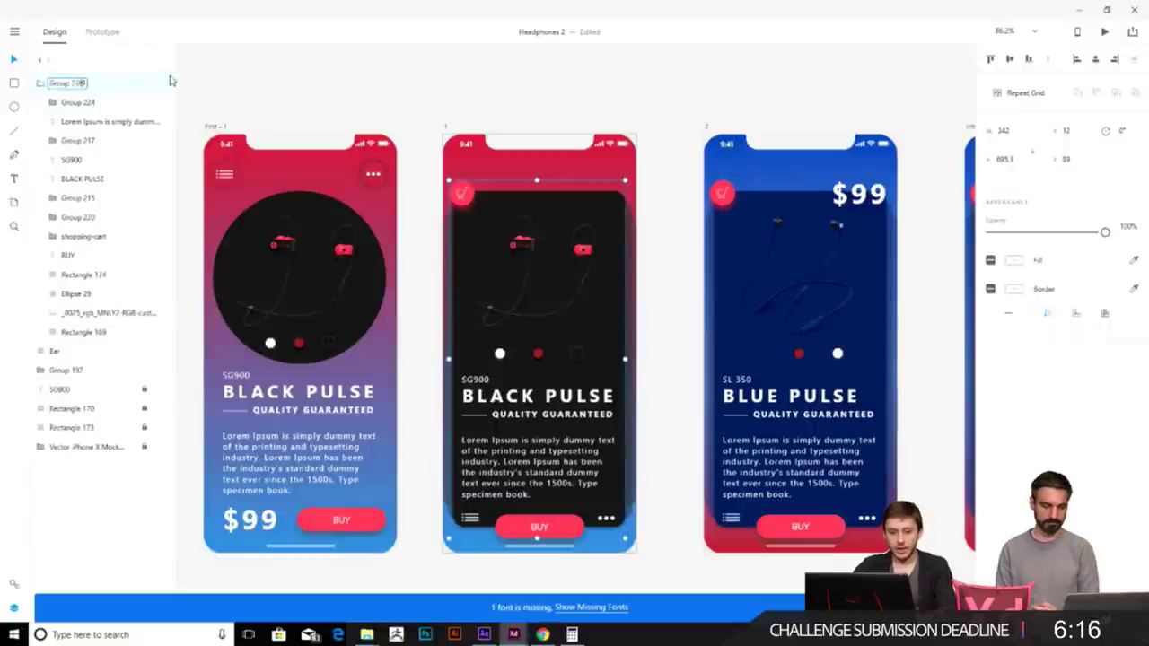
left_click(273, 78)
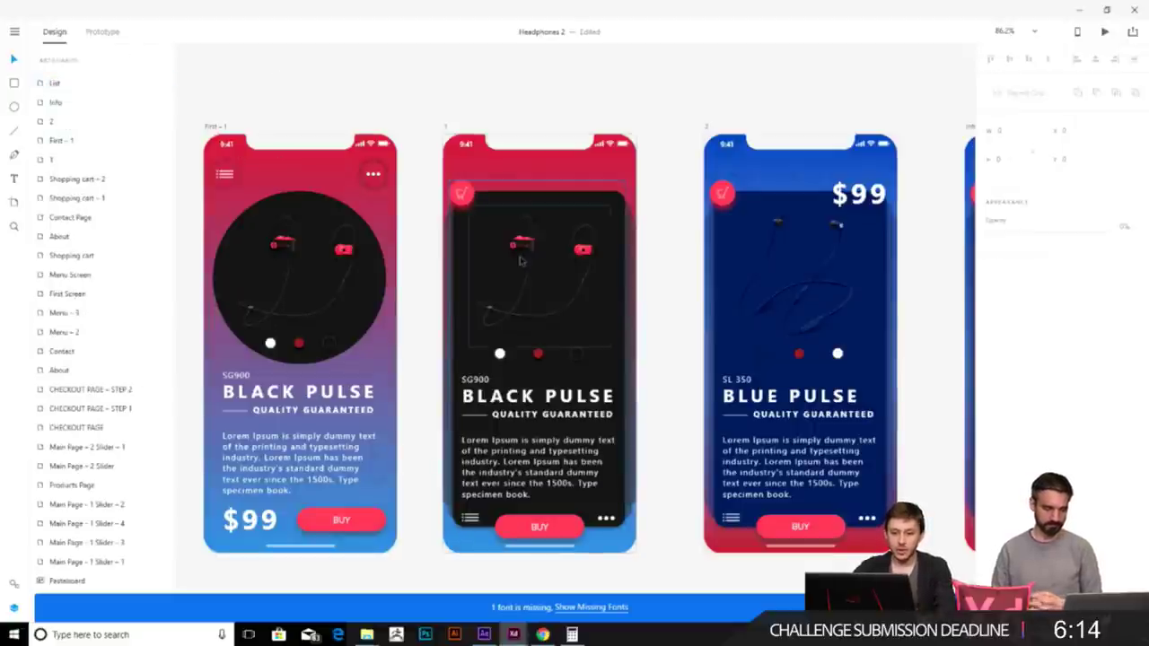
left_click(523, 261)
right_click(89, 89)
left_click(164, 395)
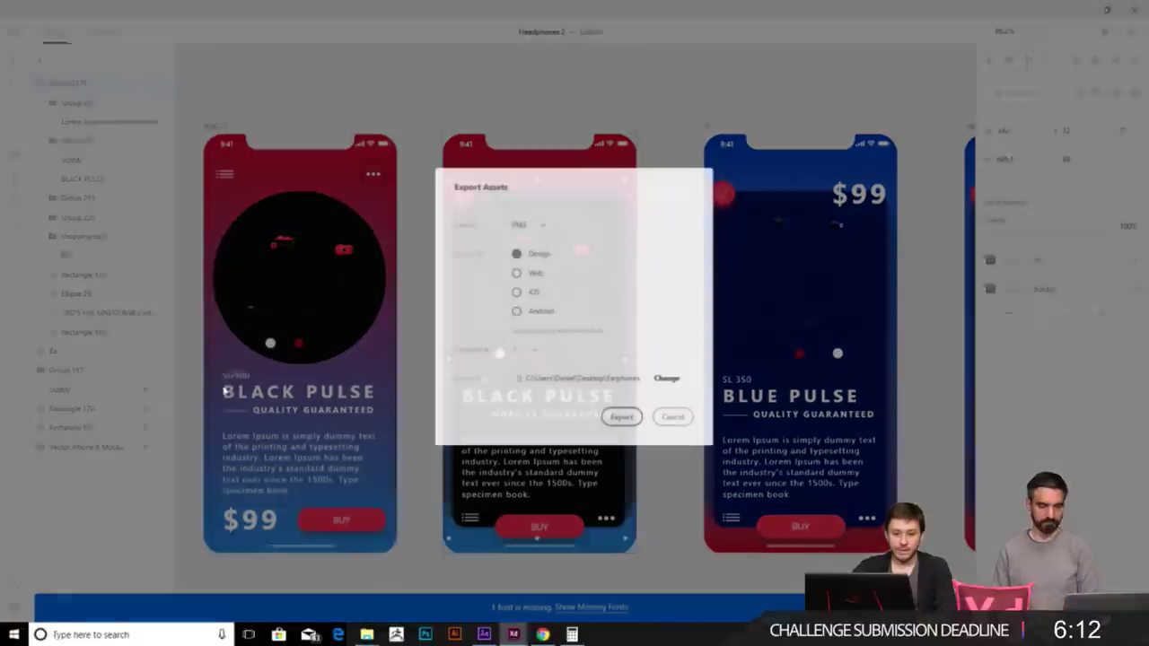
left_click(621, 417)
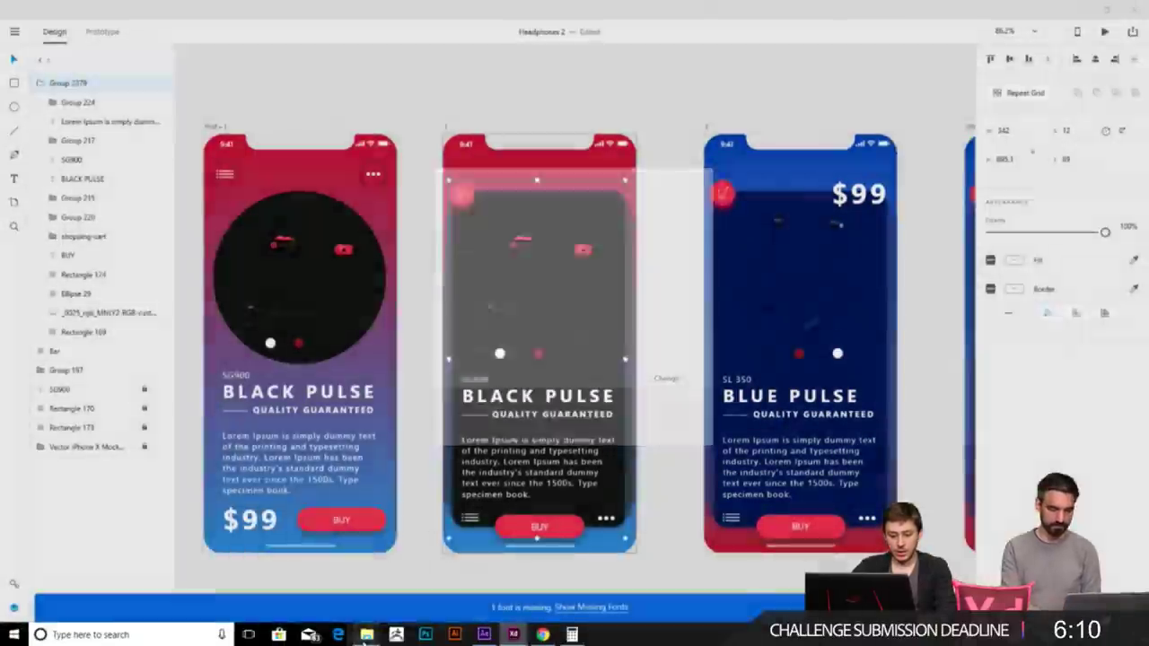
- Import the newly exported PNGs from the Earphones folder into the After Effects project
mouse_move(367, 634)
left_click(429, 581)
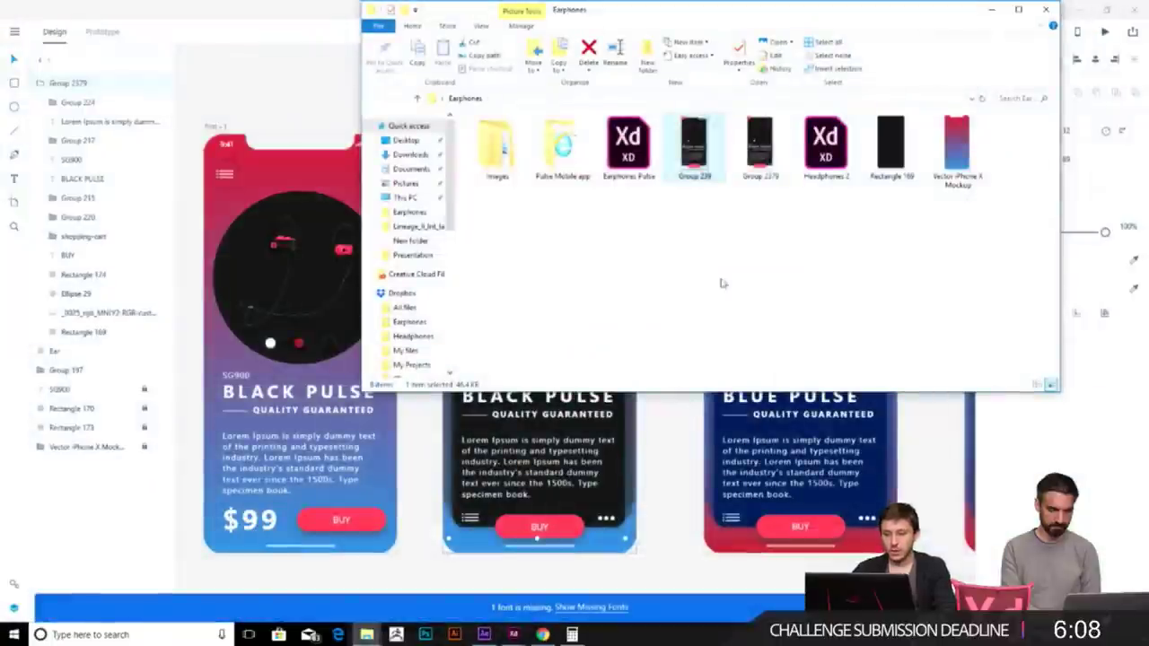
left_click_drag(757, 134, 162, 359)
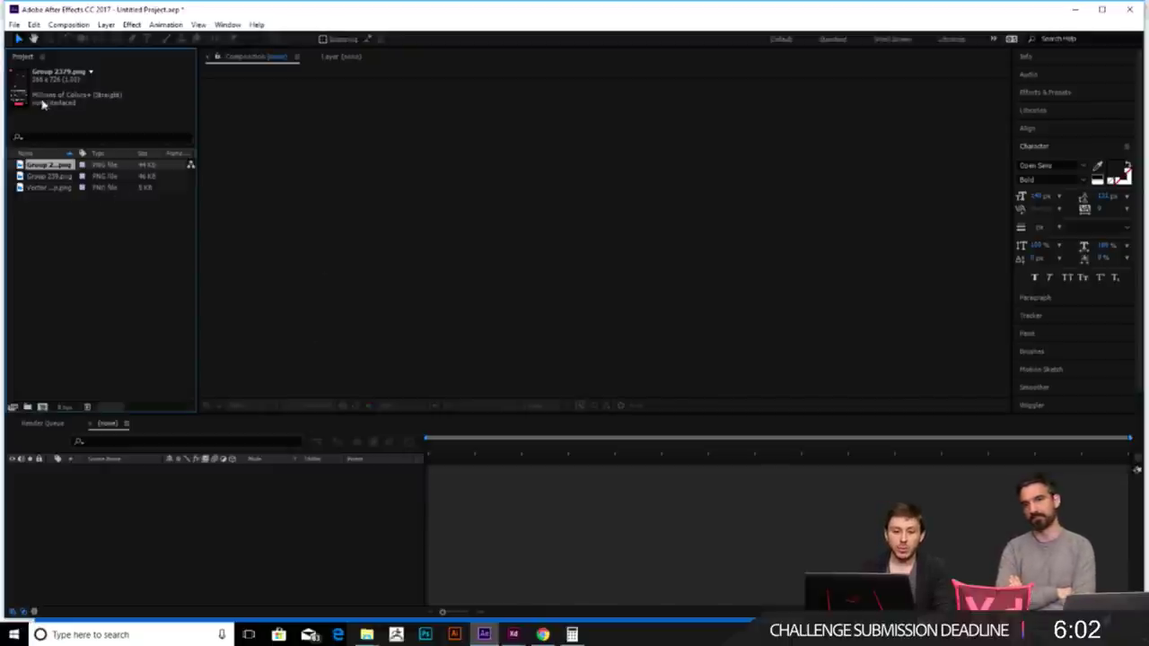
- Create Comp 1 with the HDV/HDTV 720 29.97 preset: 1280×720 at 29.97 fps
left_click(108, 268)
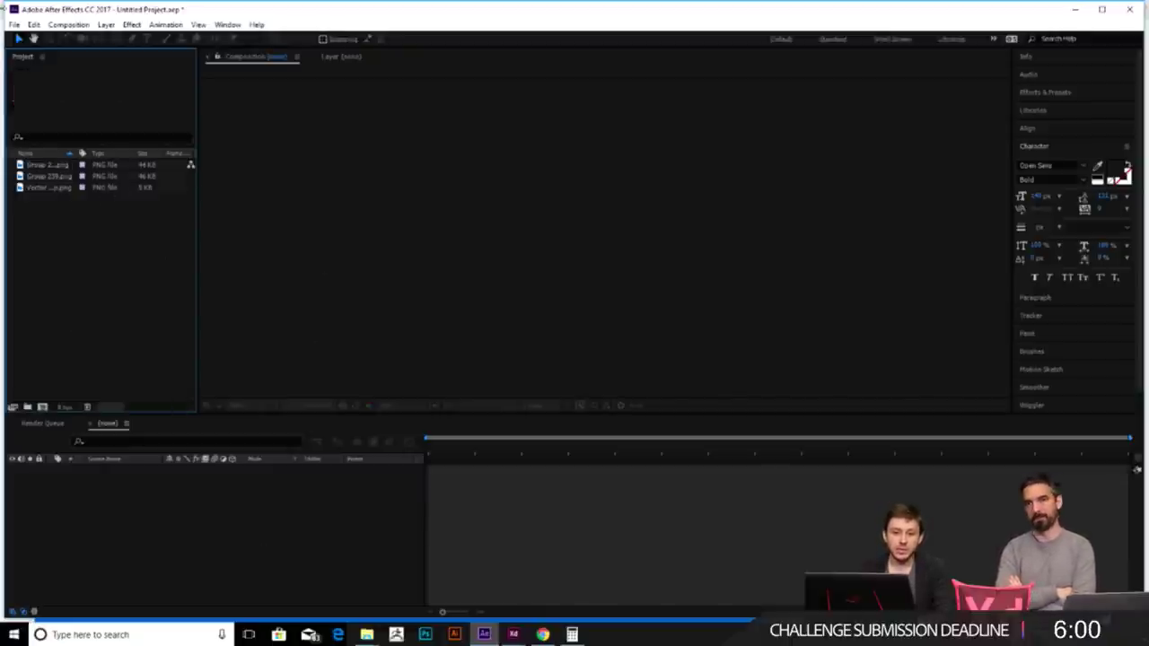
left_click(65, 24)
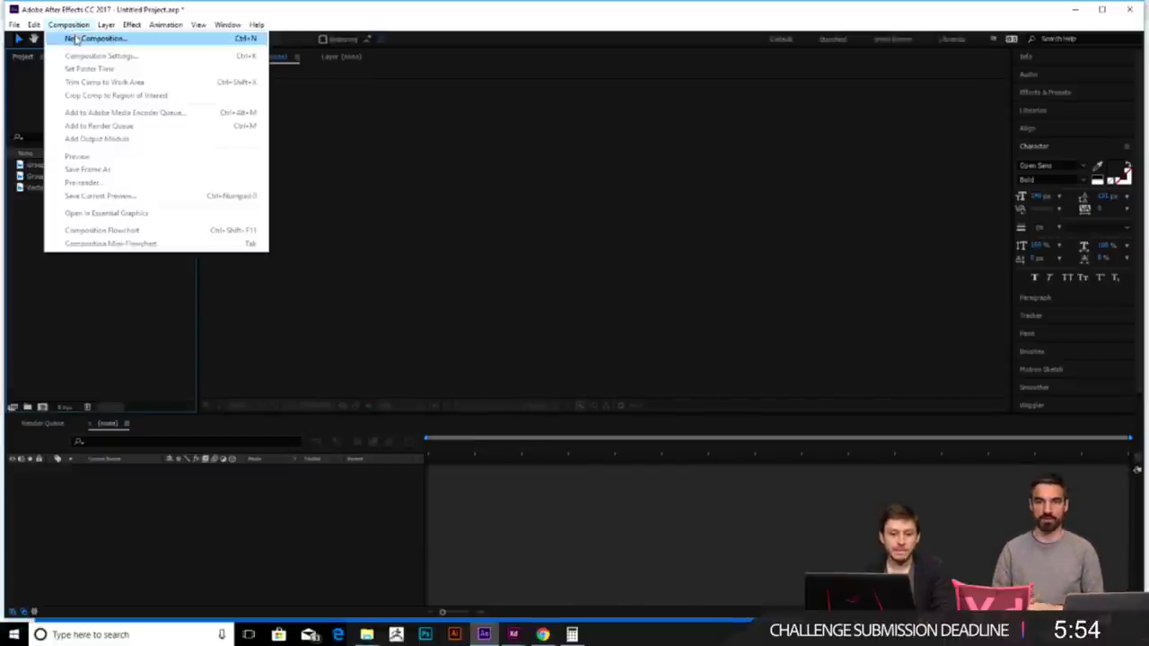
left_click(130, 40)
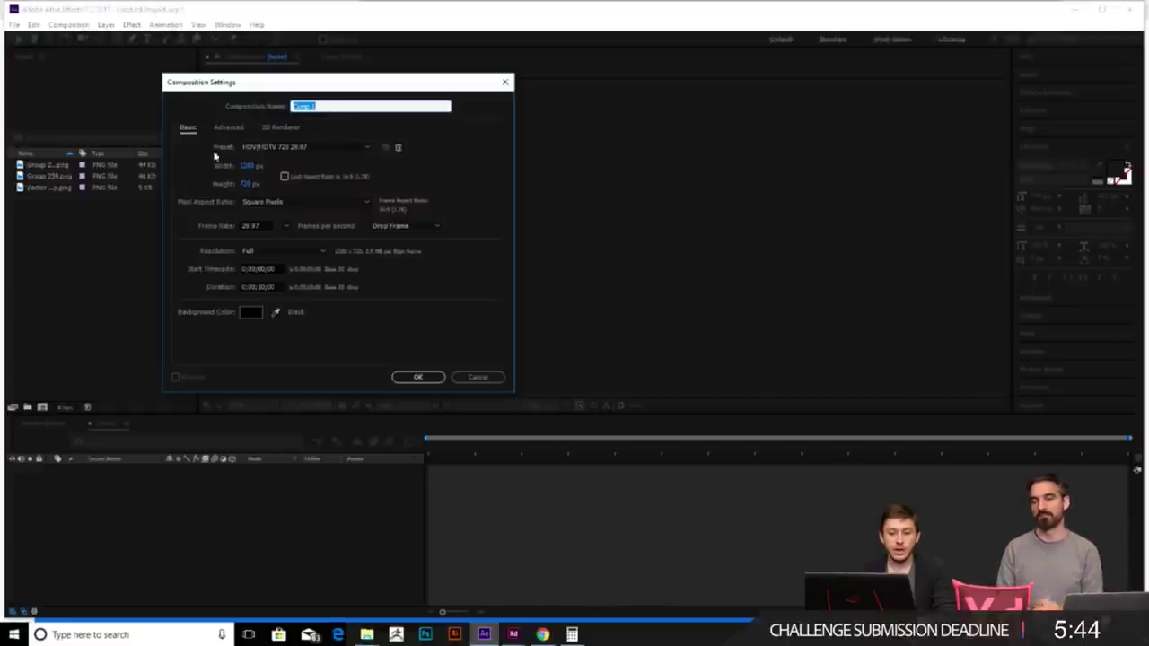
left_click(316, 145)
left_click(316, 145)
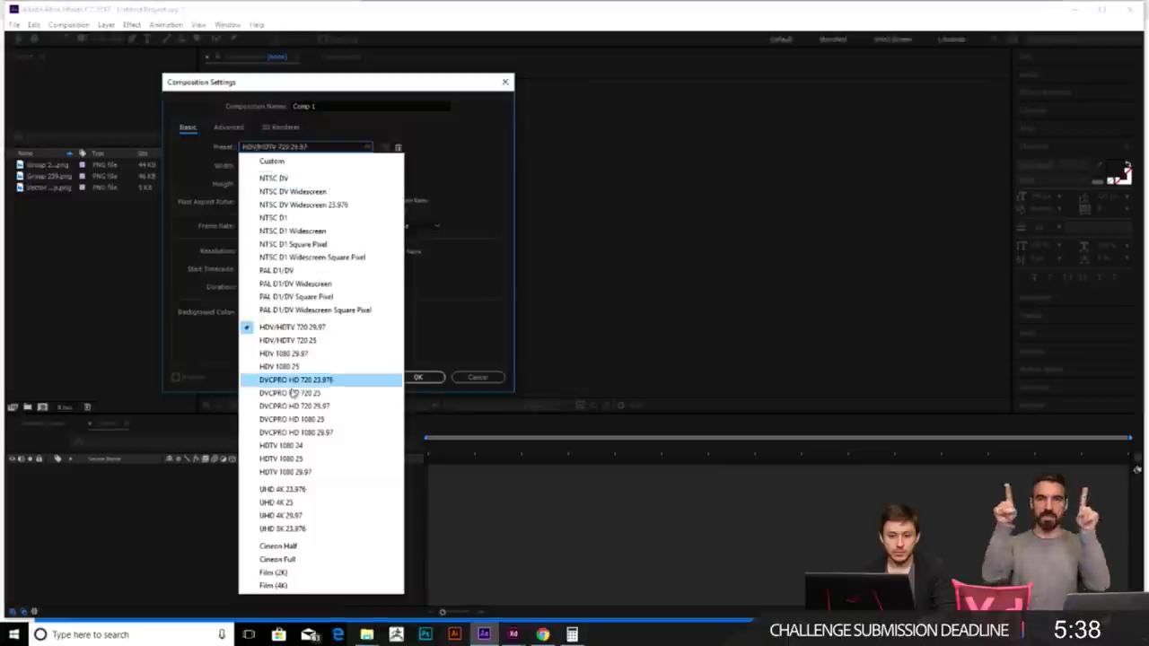
left_click(461, 277)
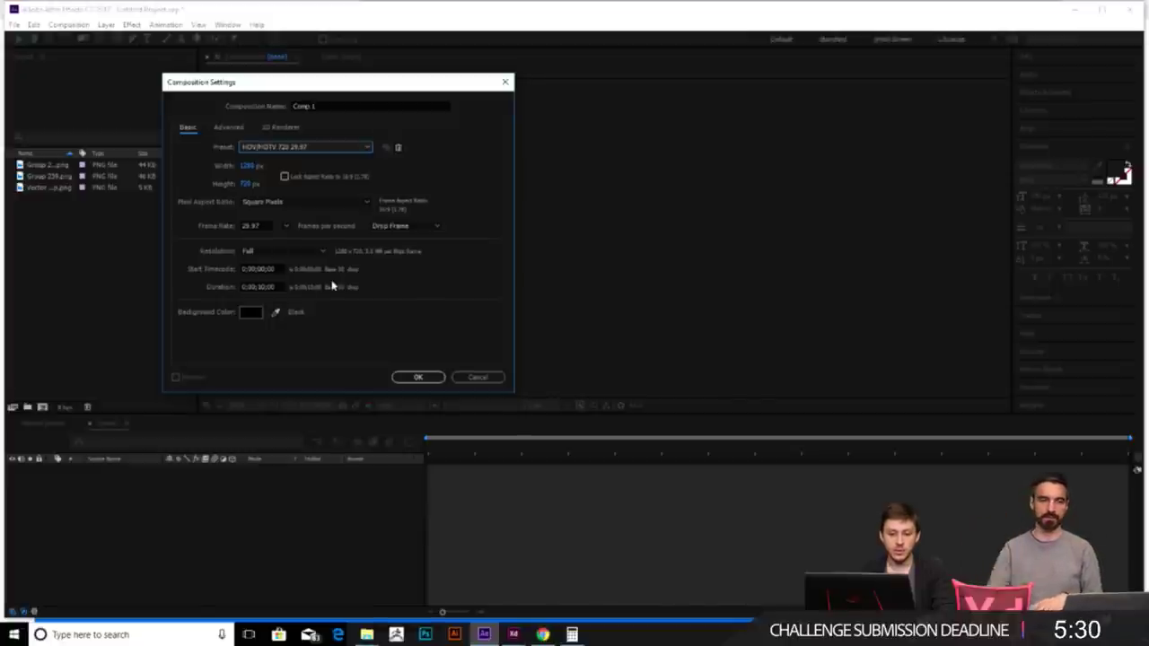
left_click(259, 225)
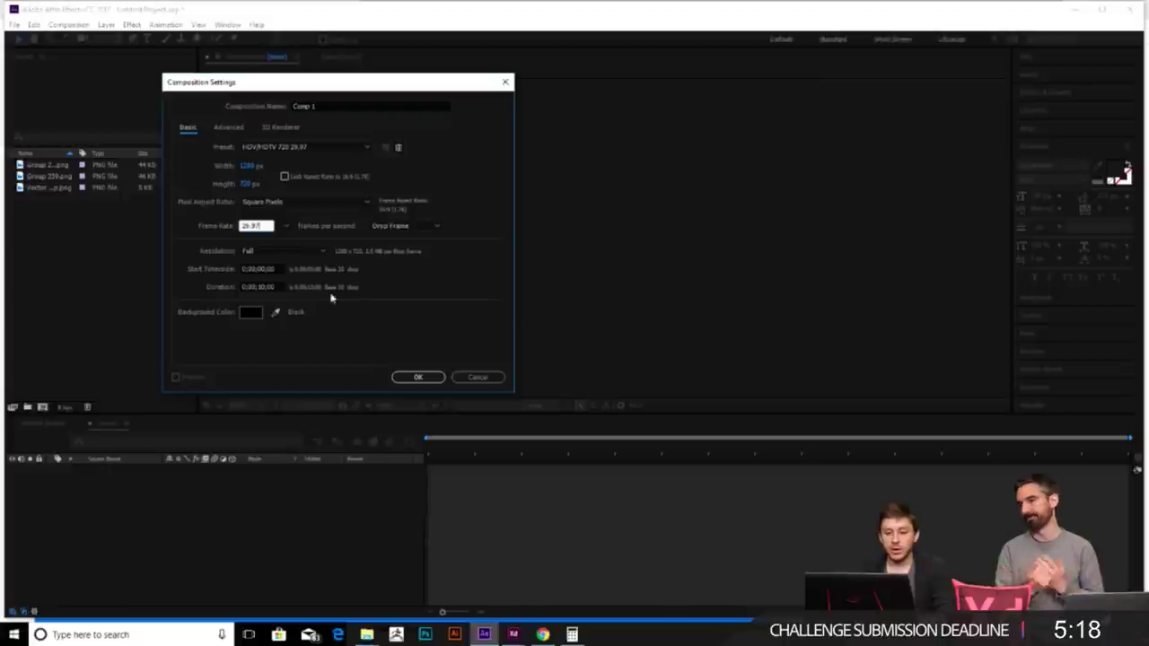
left_click_drag(276, 86, 351, 70)
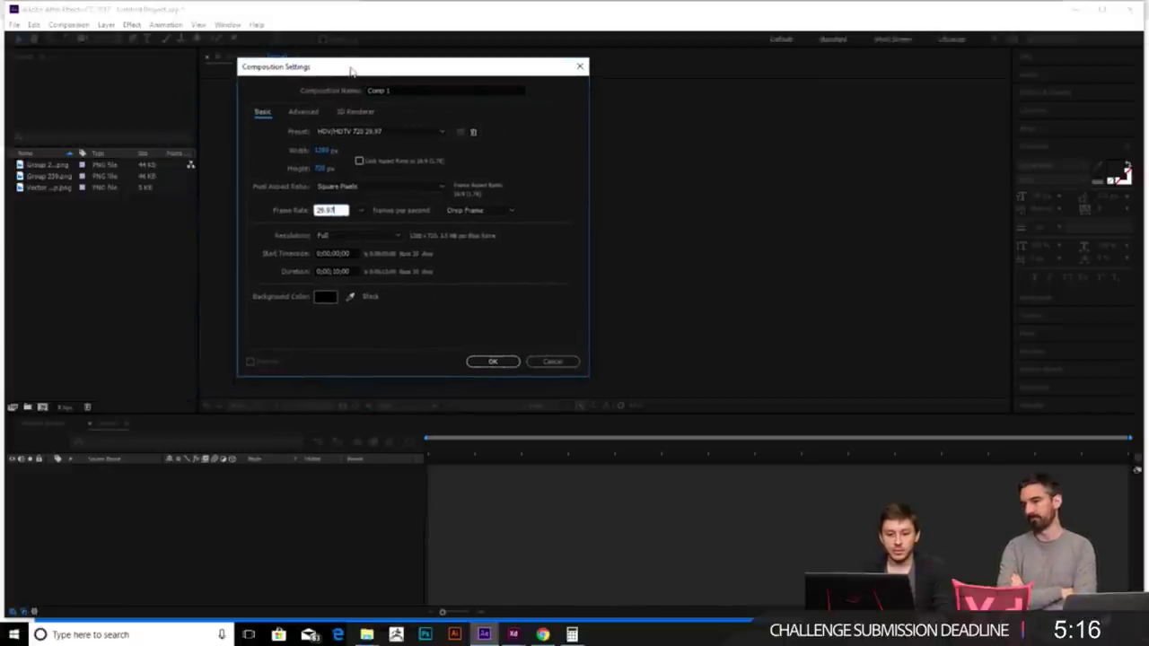
left_click(492, 362)
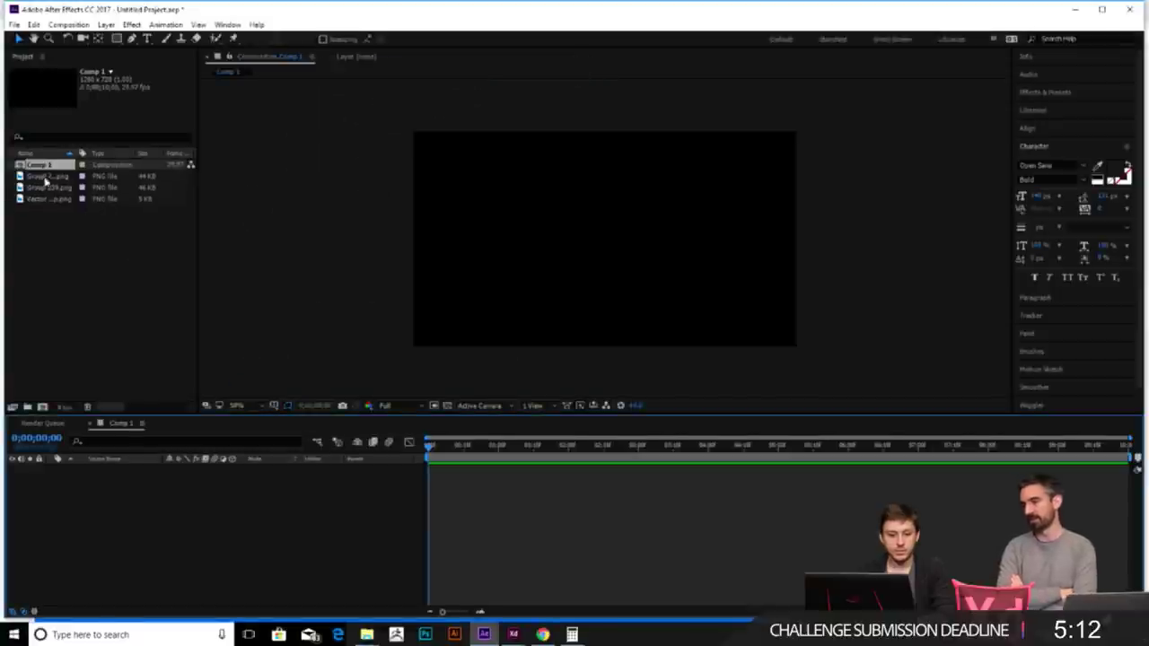
- Add the three imported PNGs as layers in the Comp 1 timeline
left_click(46, 176)
left_click(55, 230)
left_click_drag(46, 208, 117, 553)
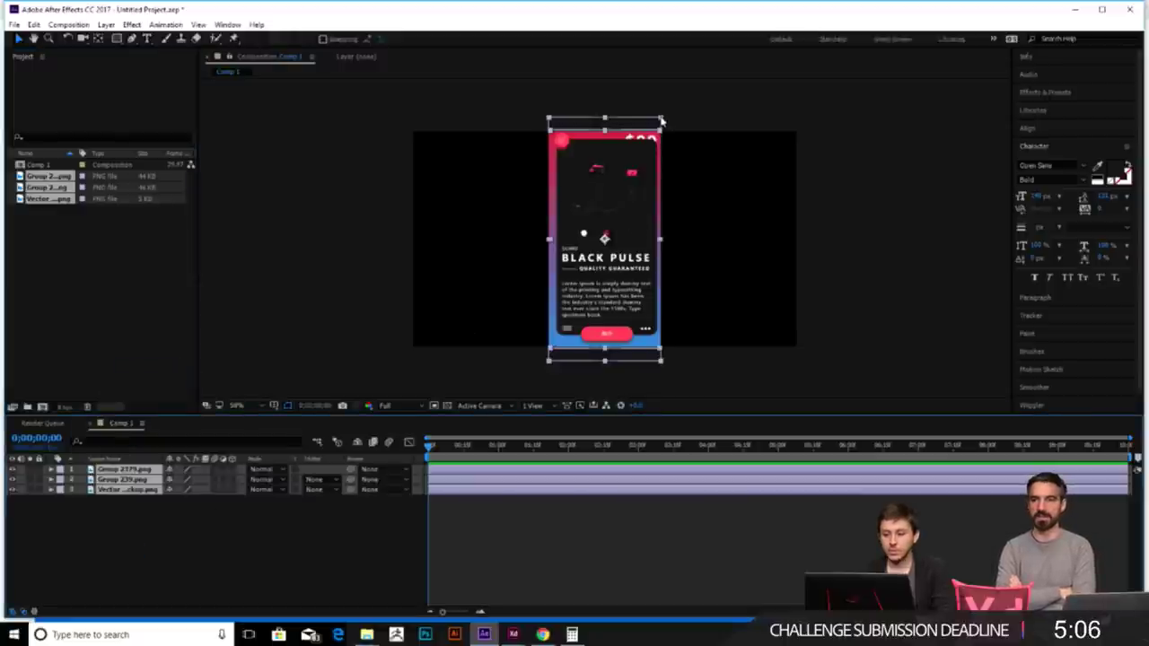
- Shrink the phone mockup to fit the frame and check it at 100% and 50% zoom
left_click_drag(661, 121, 653, 136)
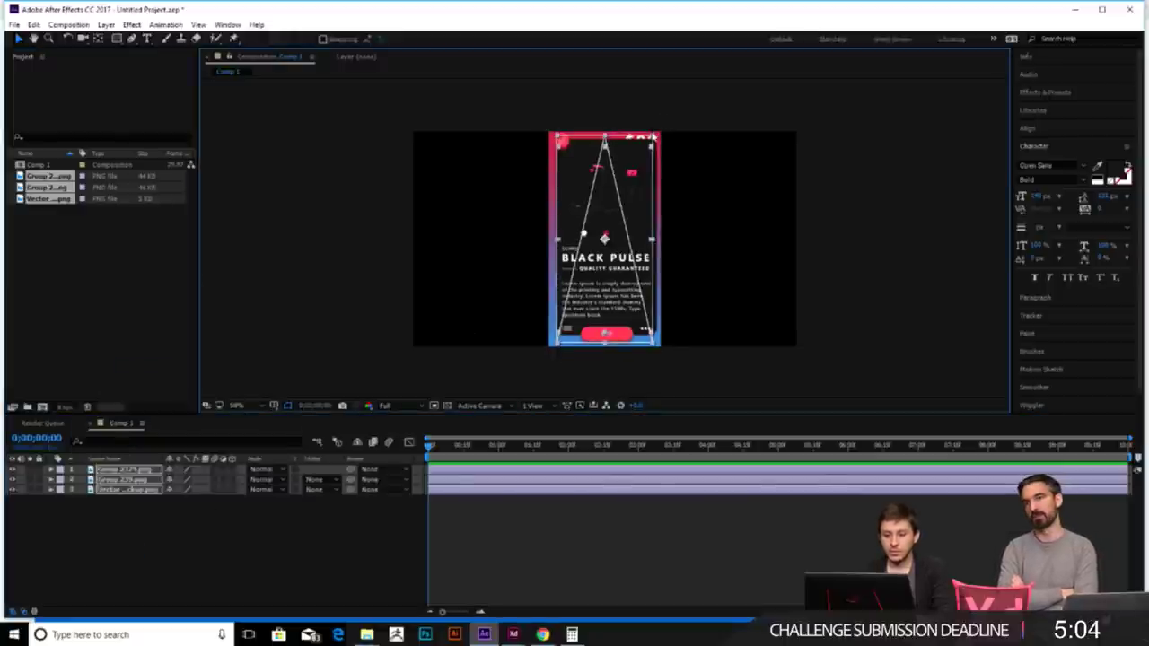
left_click(666, 383)
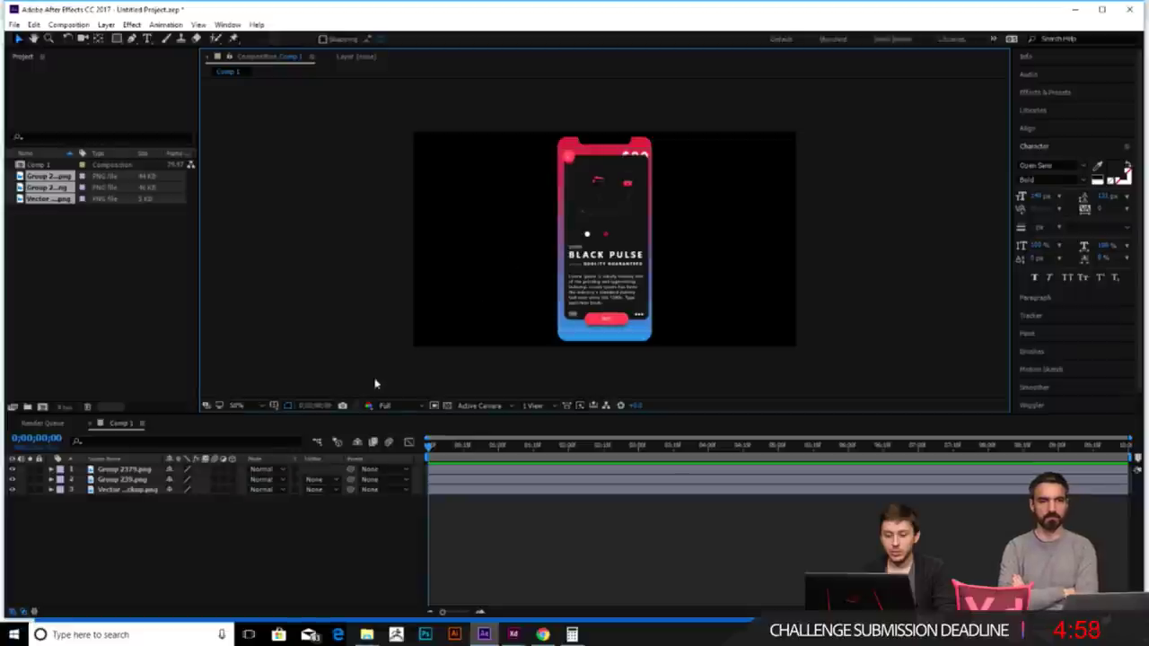
left_click(255, 407)
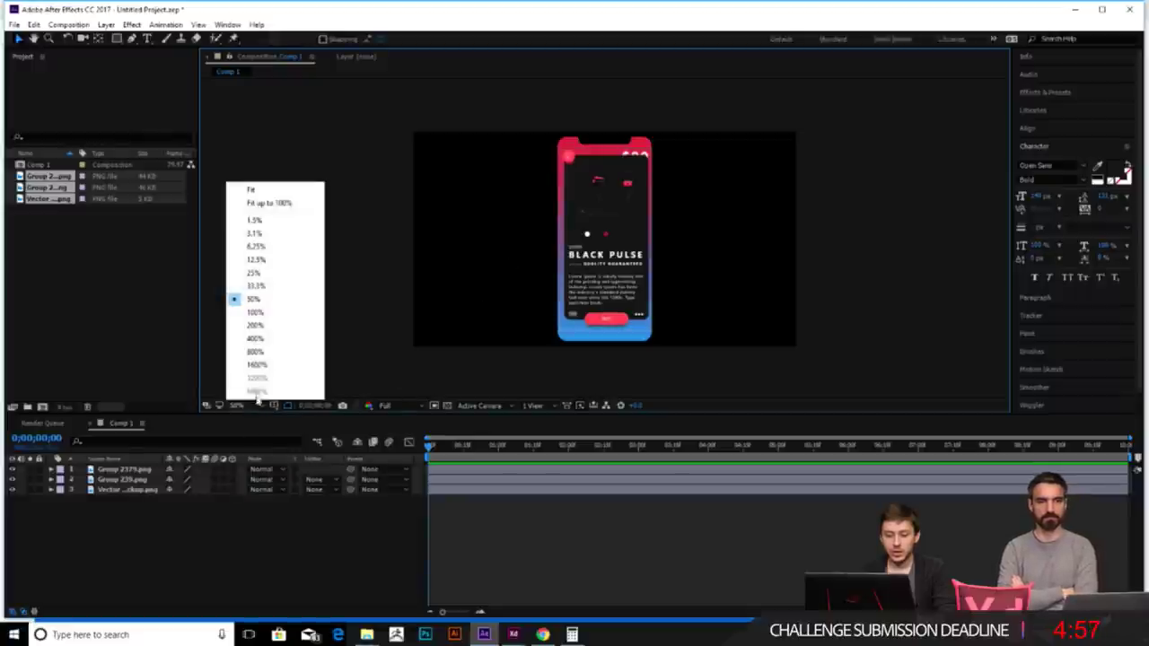
left_click(258, 311)
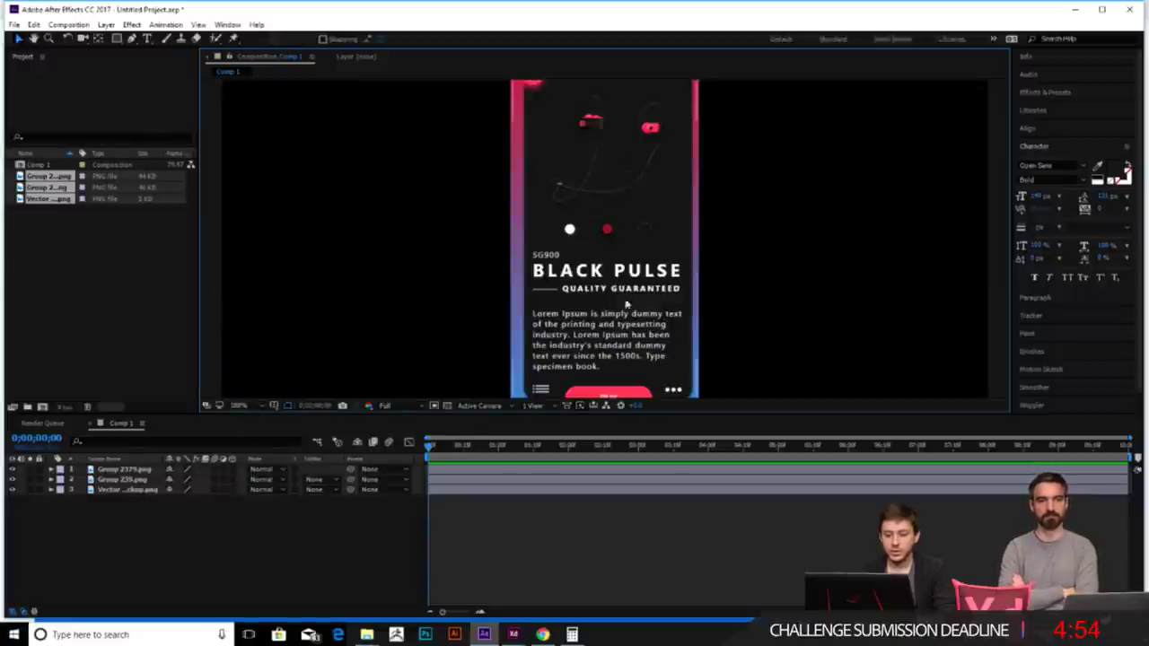
key("comma")
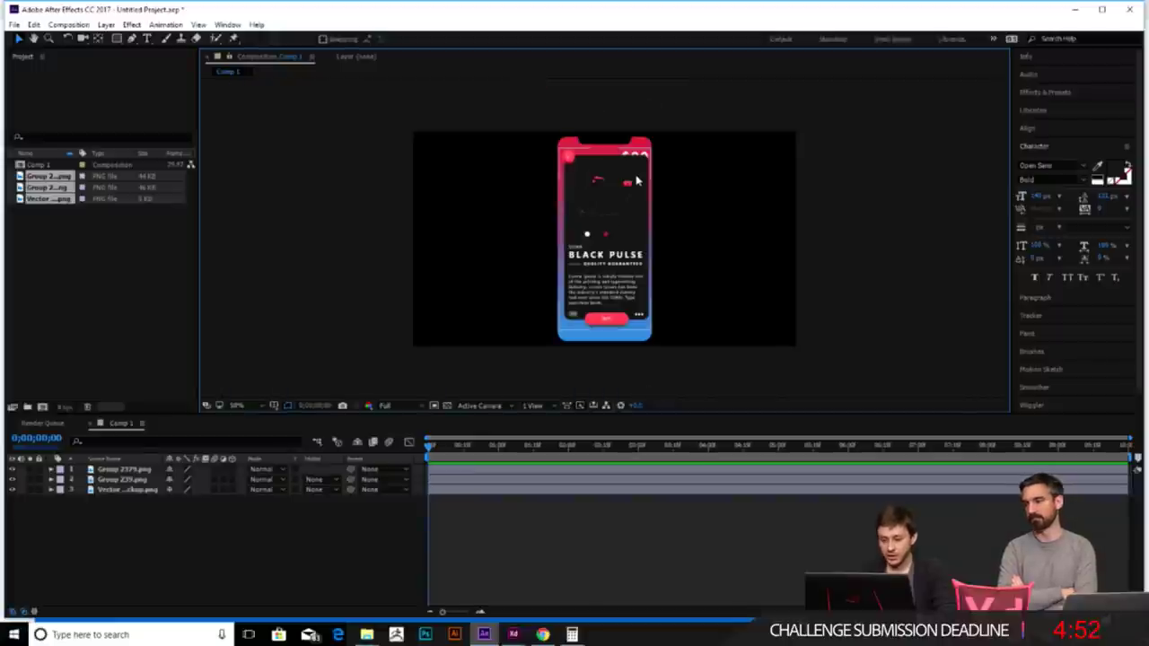
key("period")
key("comma")
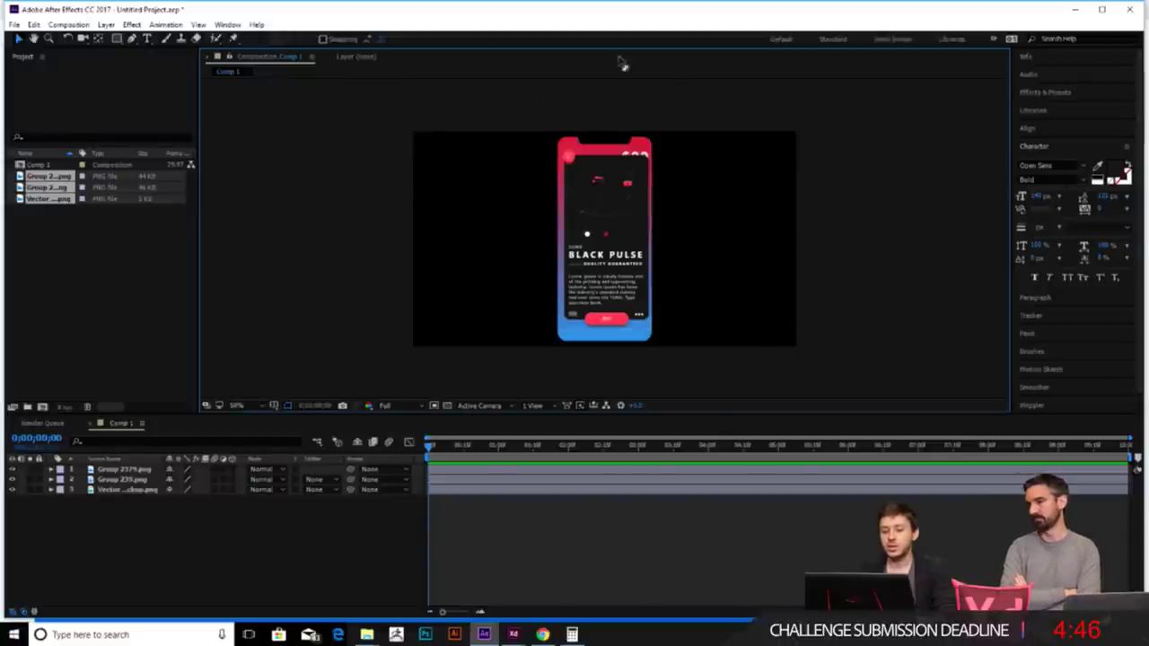
left_click(72, 24)
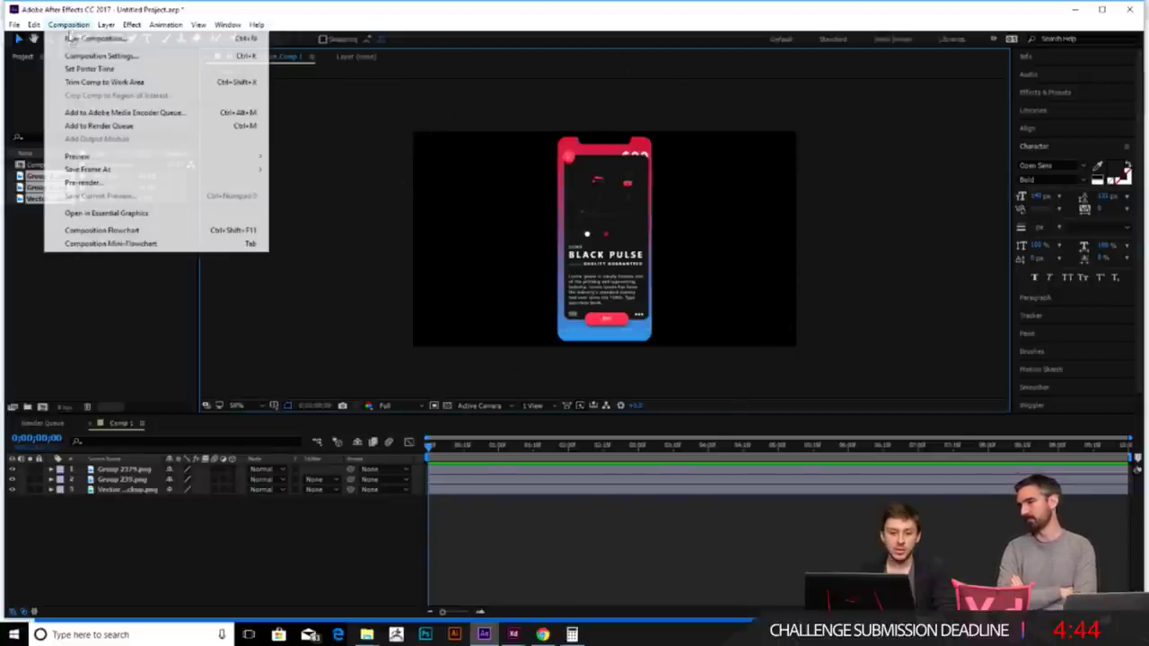
- Shift the phone screen slightly right and send Group 2379 one level below Group 239
left_click(134, 55)
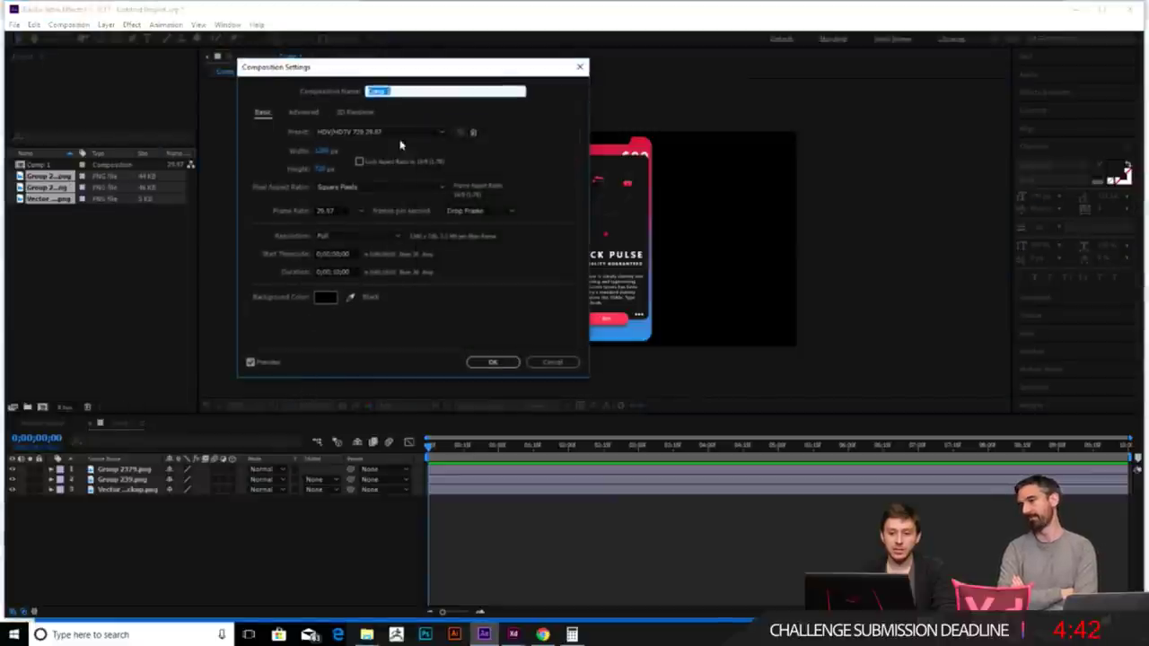
left_click(553, 361)
left_click_drag(620, 201, 633, 220)
key("ctrl+bracketleft")
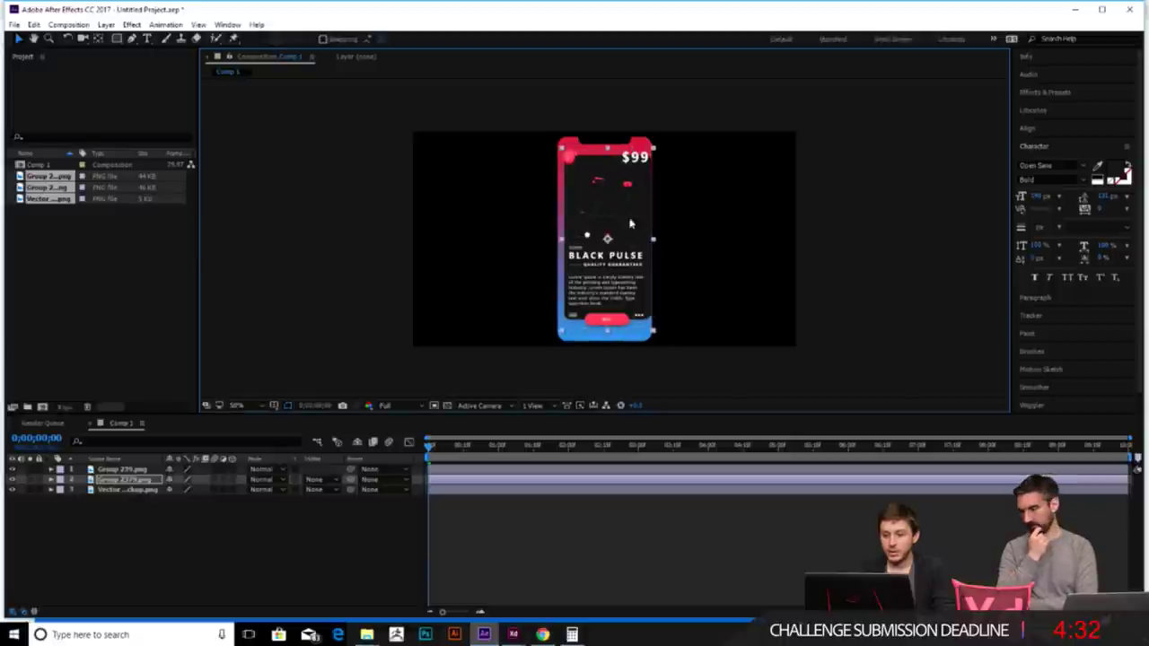
- Nudge Group 2379 right, zoom to 50%, and expand its Transform properties
scroll(638, 216, "up", 4)
scroll(687, 299, "down", 3)
key("Right")
key("Right")
key("comma")
key("comma")
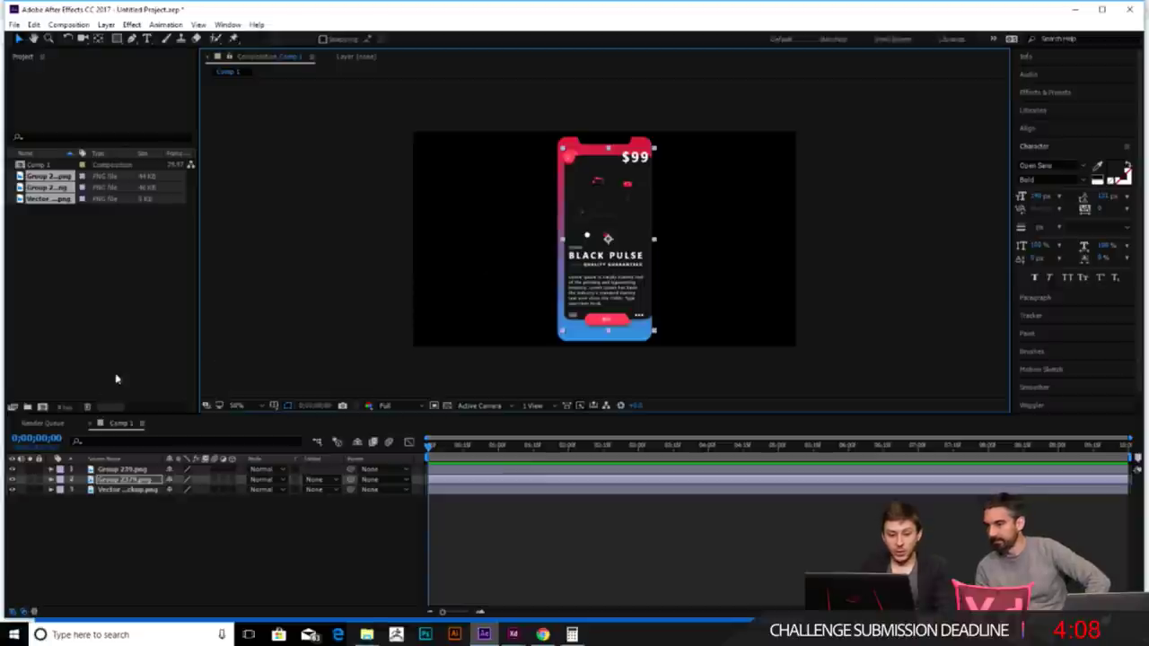
left_click(51, 481)
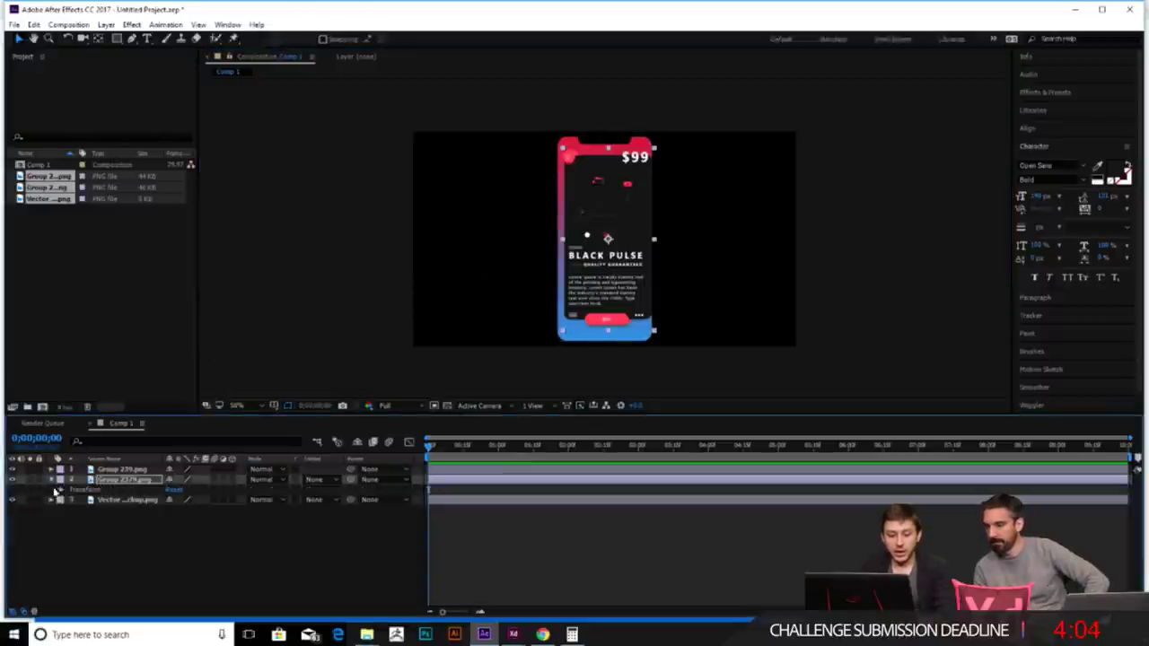
left_click(61, 490)
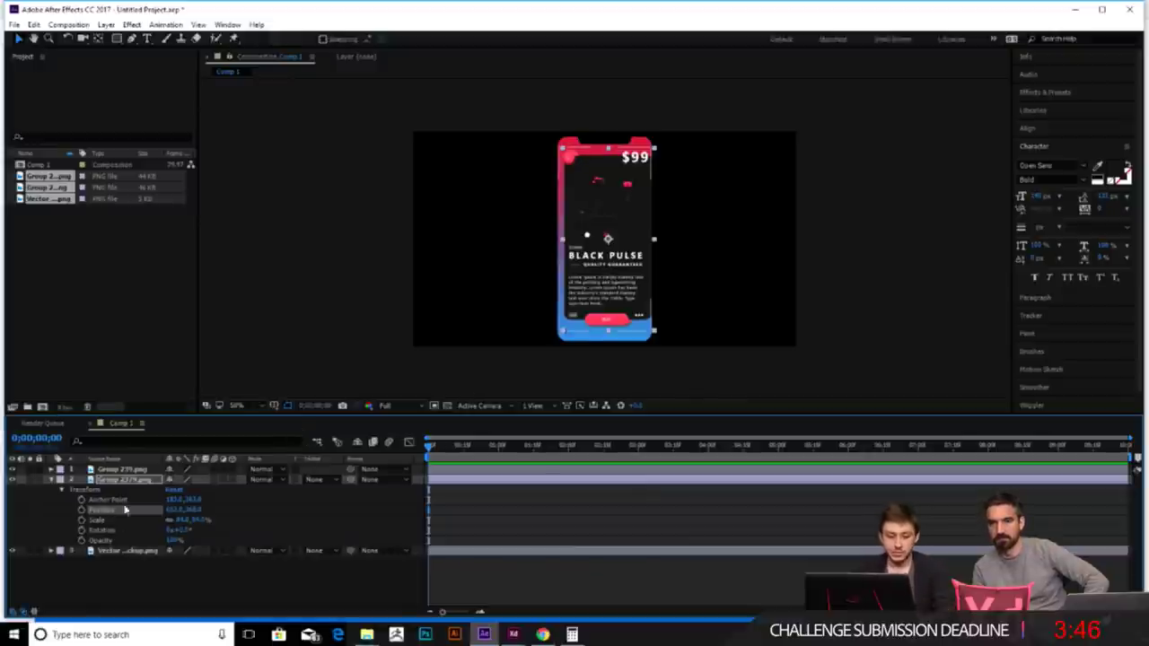
- Set Group 2379's Opacity to 0
left_click(172, 541)
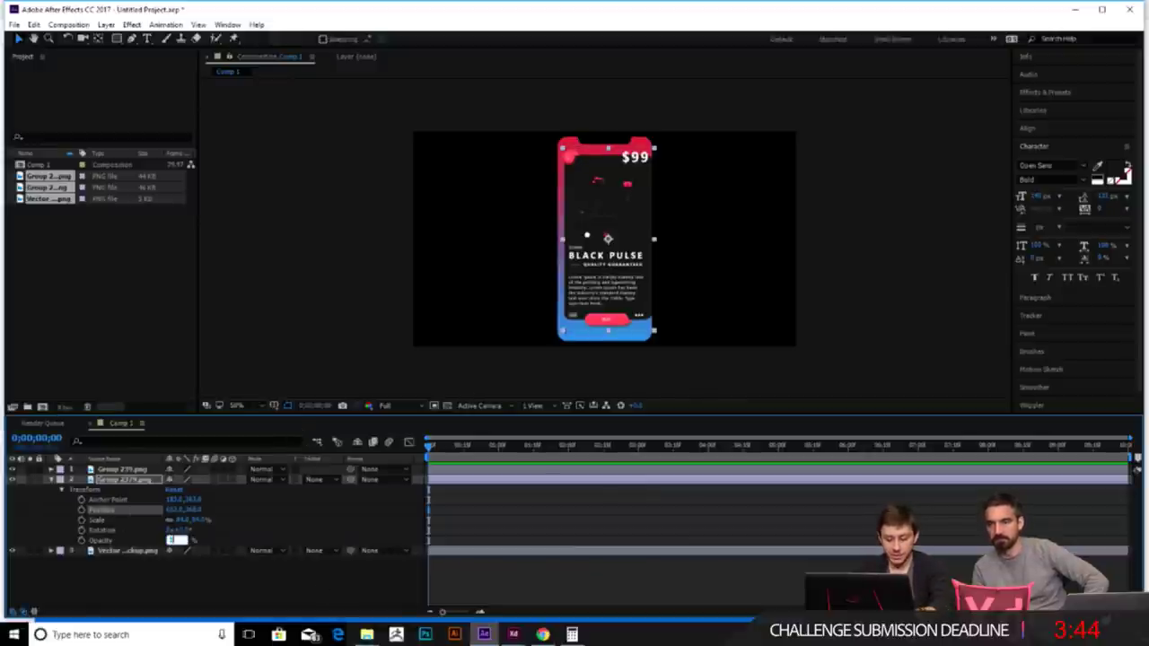
type("0")
key("Return")
key("period")
key("period")
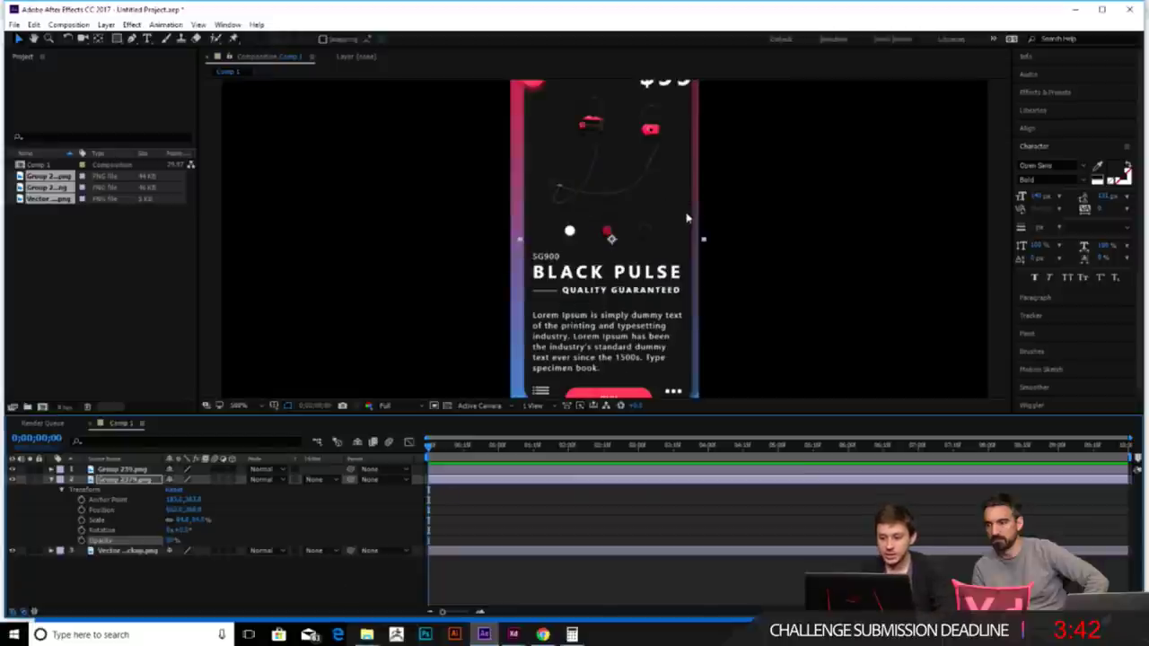
key("comma")
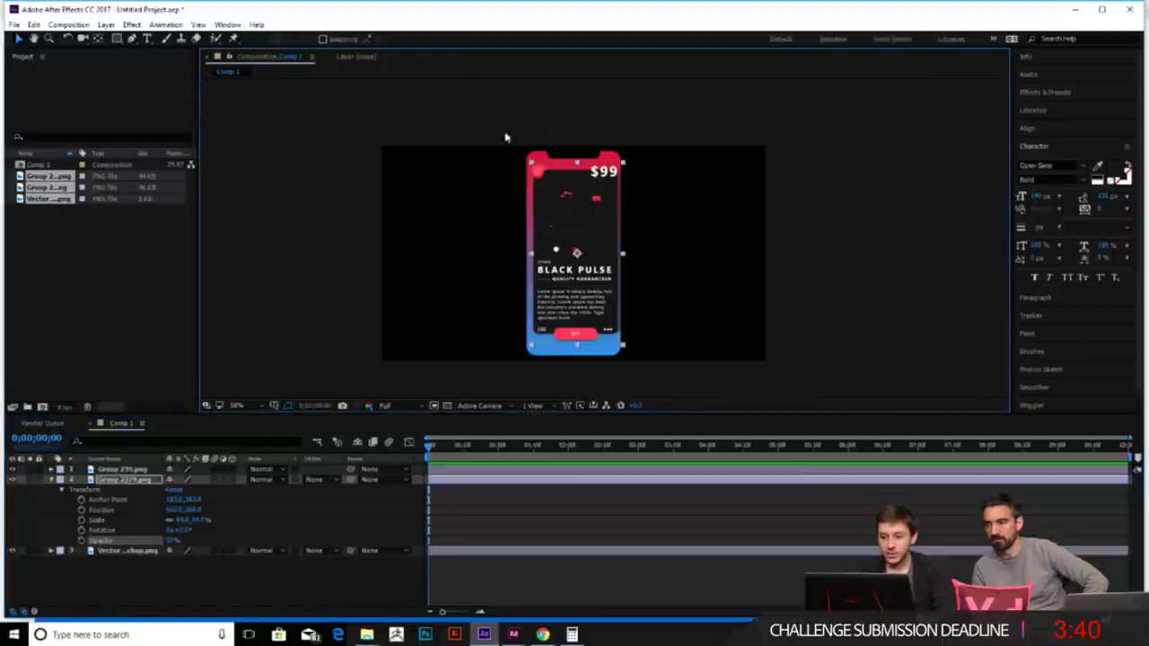
- Narrow the Vector phone mockup so its frame fits the screen
key("ctrl+Down")
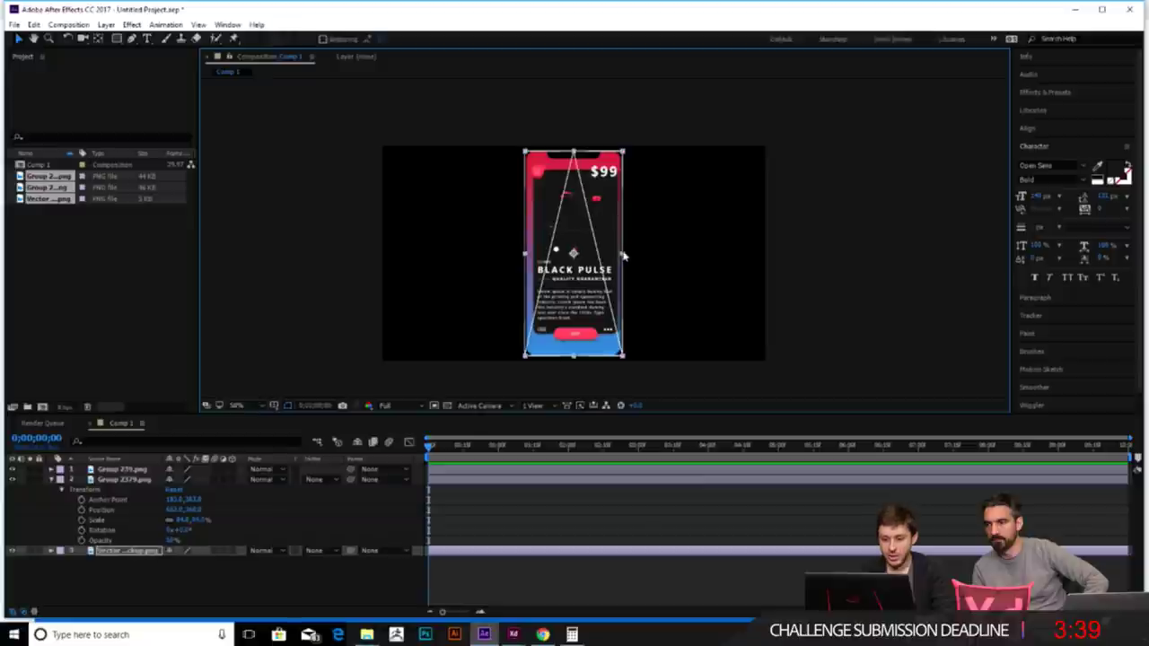
left_click_drag(632, 256, 634, 257)
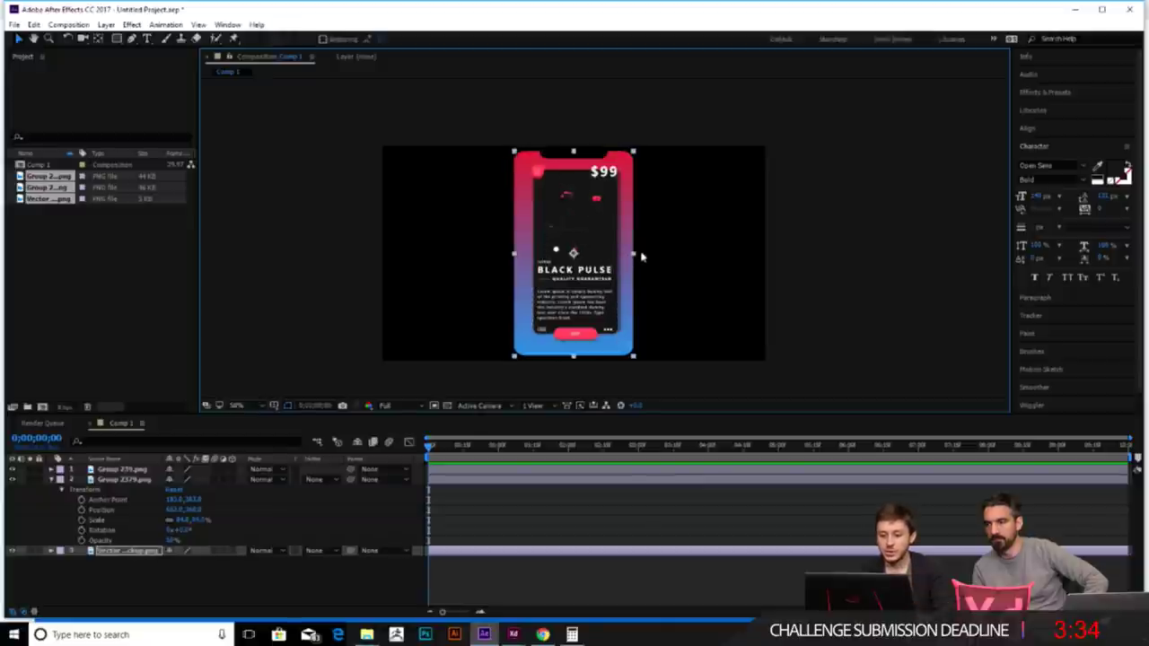
left_click_drag(633, 255, 626, 257)
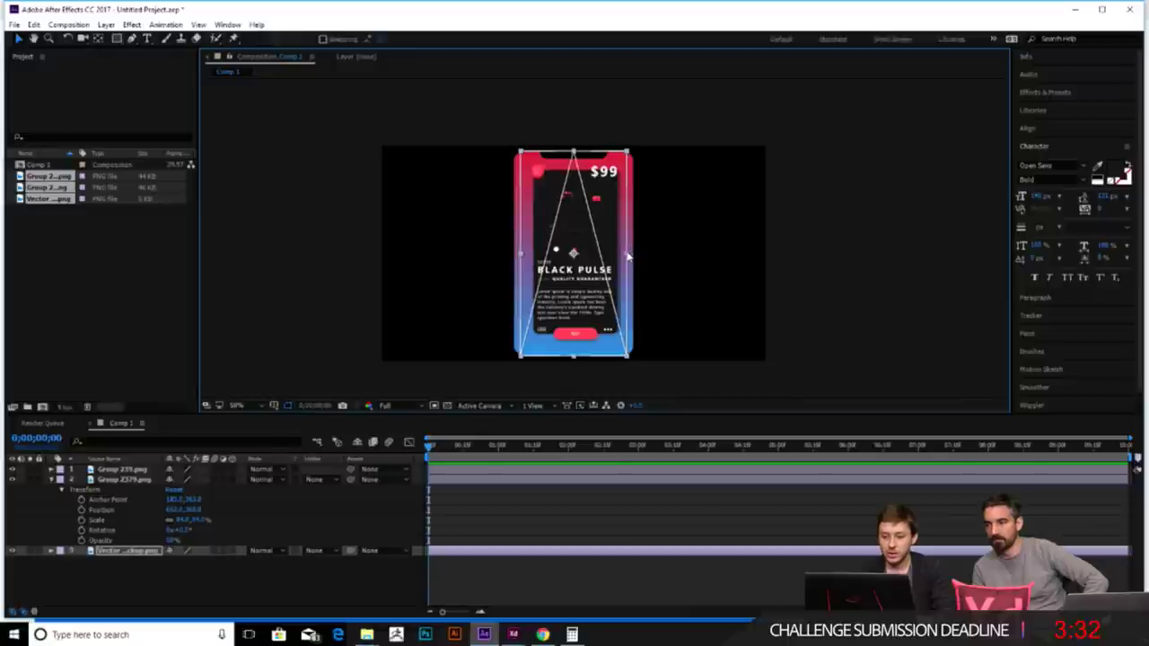
left_click(652, 257)
key("period")
key("period")
- Scale Group 2379.png down slightly and nudge it right to sit inside the phone
left_click(135, 480)
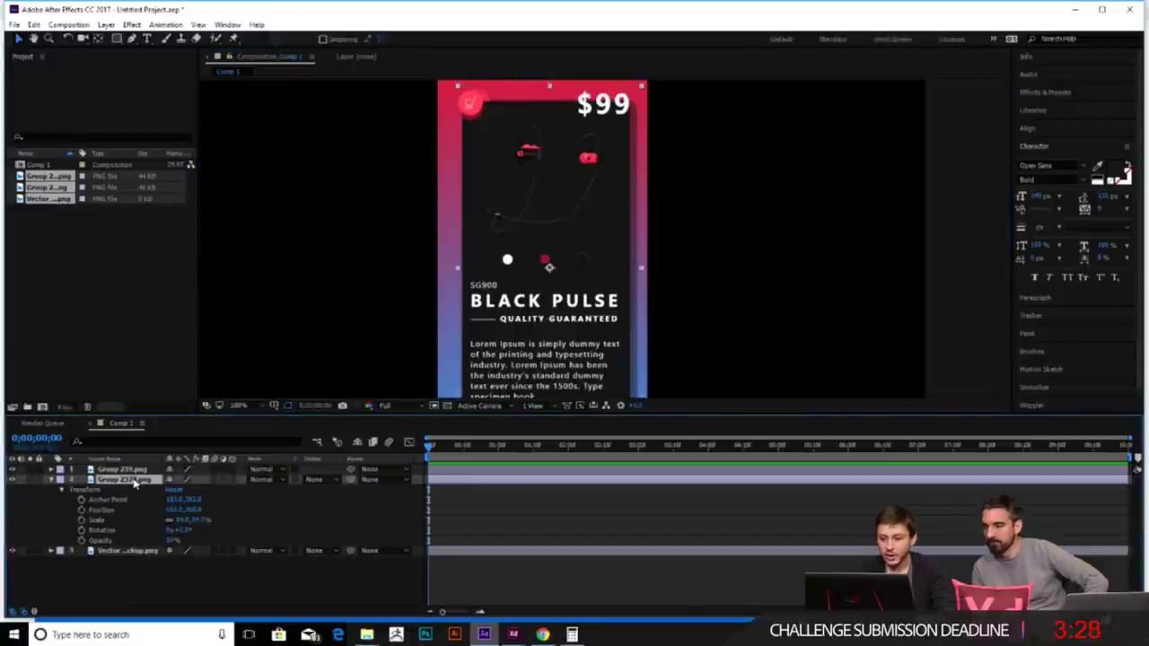
key("Right")
key("Right")
key("Right")
key("Right")
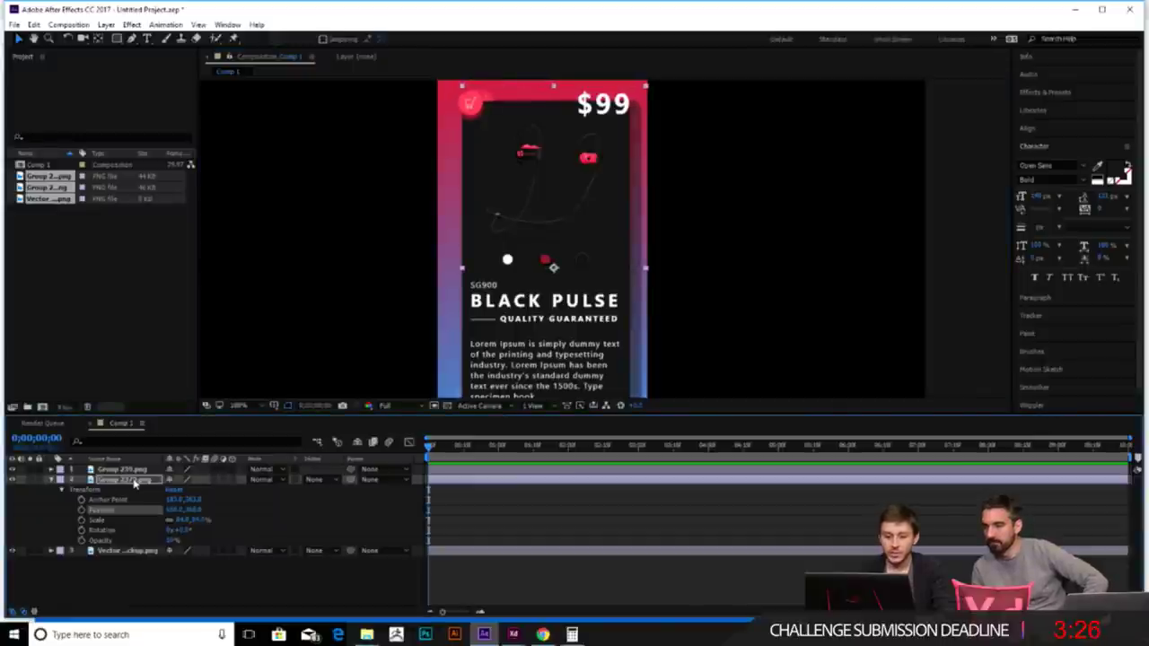
key("comma")
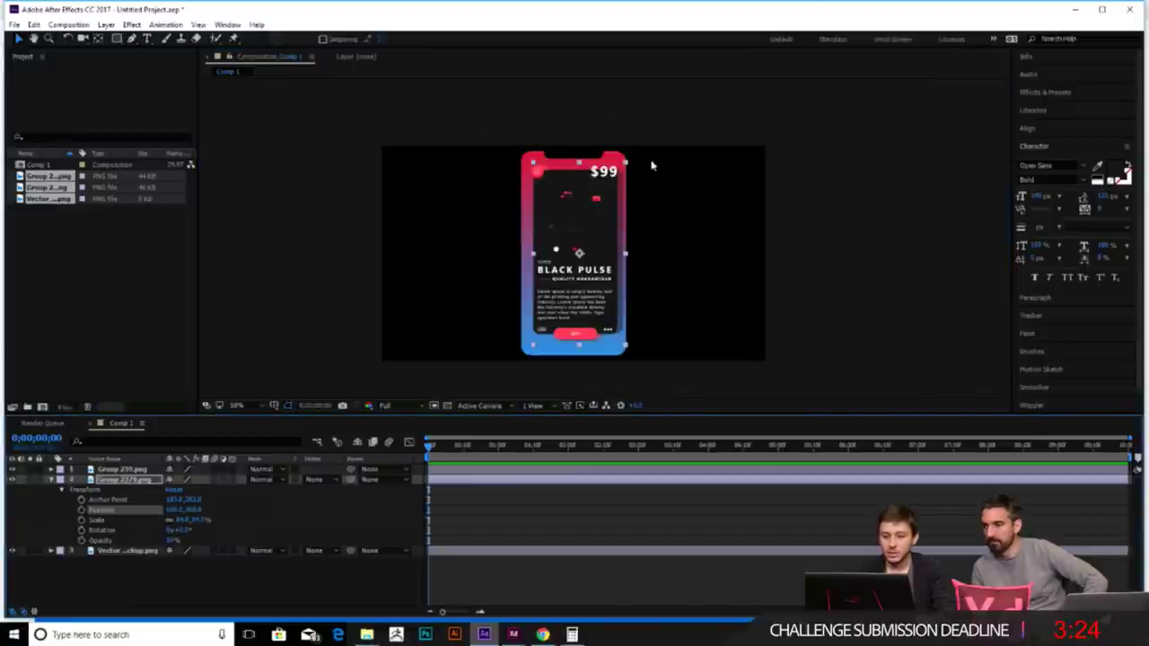
key("period")
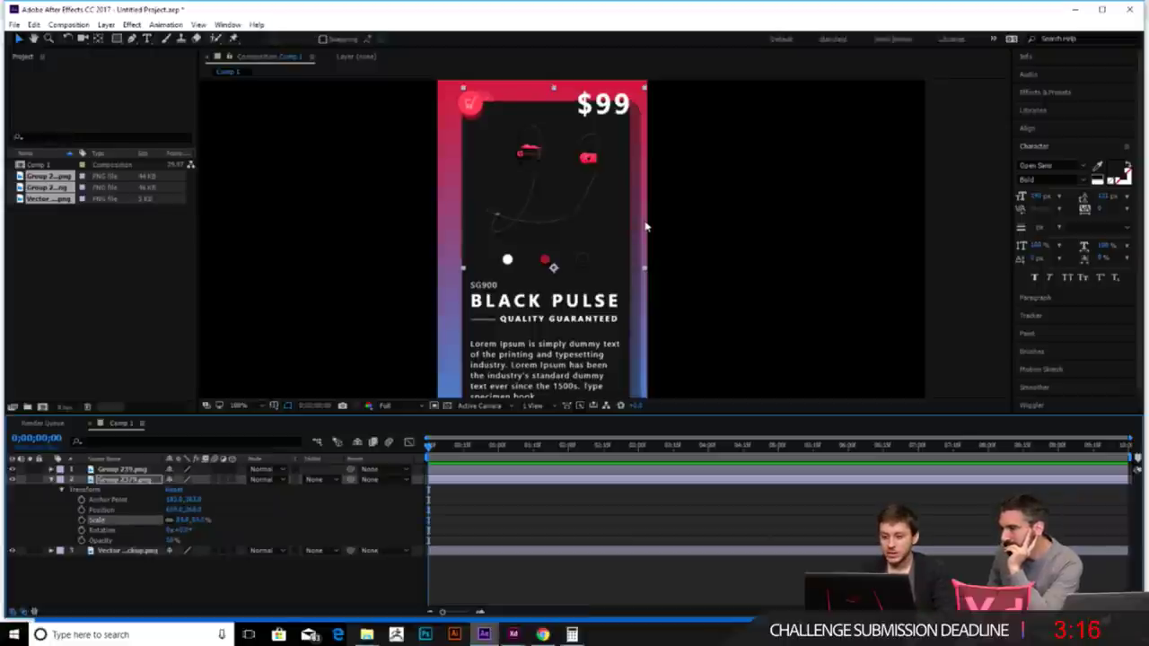
key("alt+KP_Subtract")
key("alt+KP_Subtract")
key("alt+KP_Subtract")
key("alt+KP_Subtract")
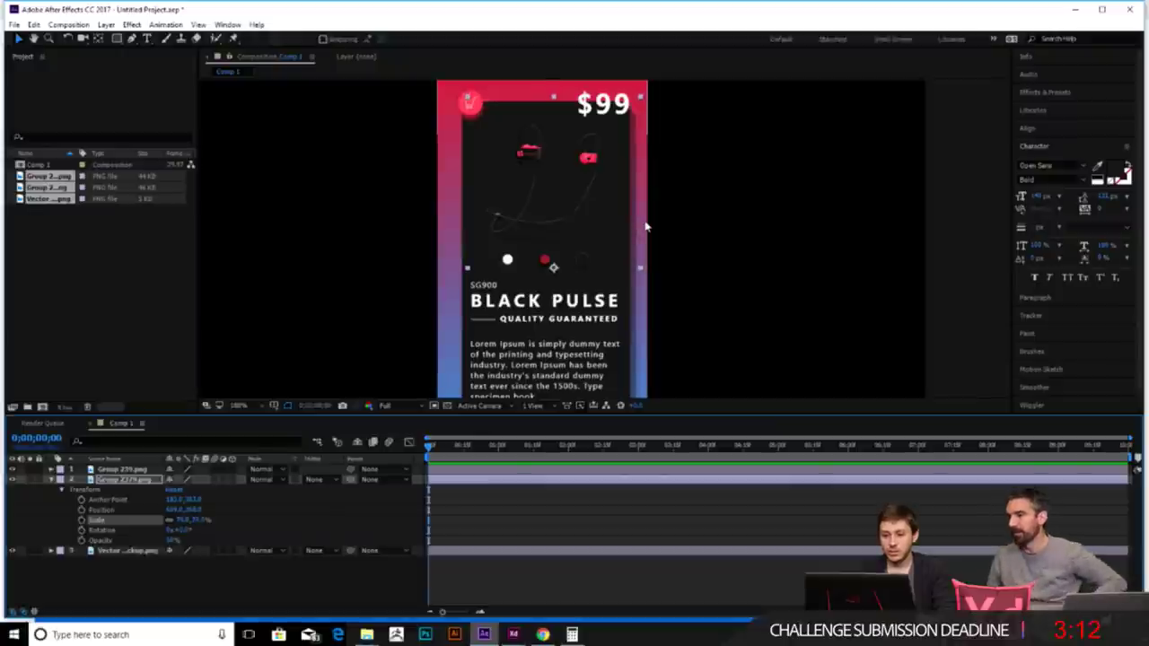
key("shift+Right")
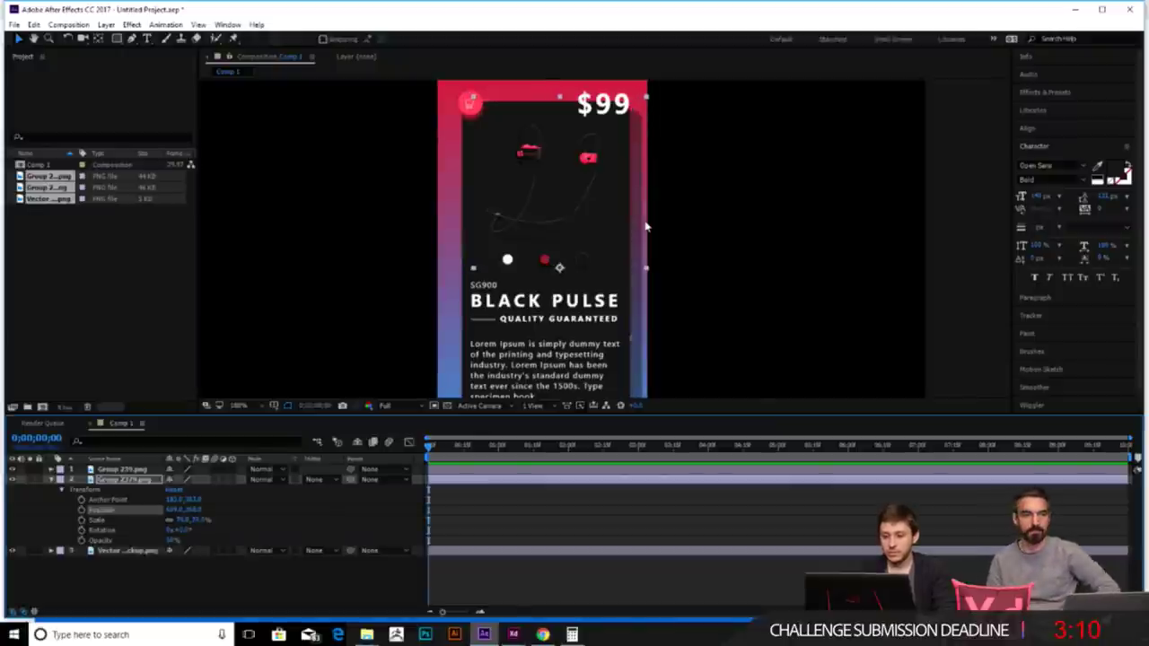
scroll(644, 226, "down", 2)
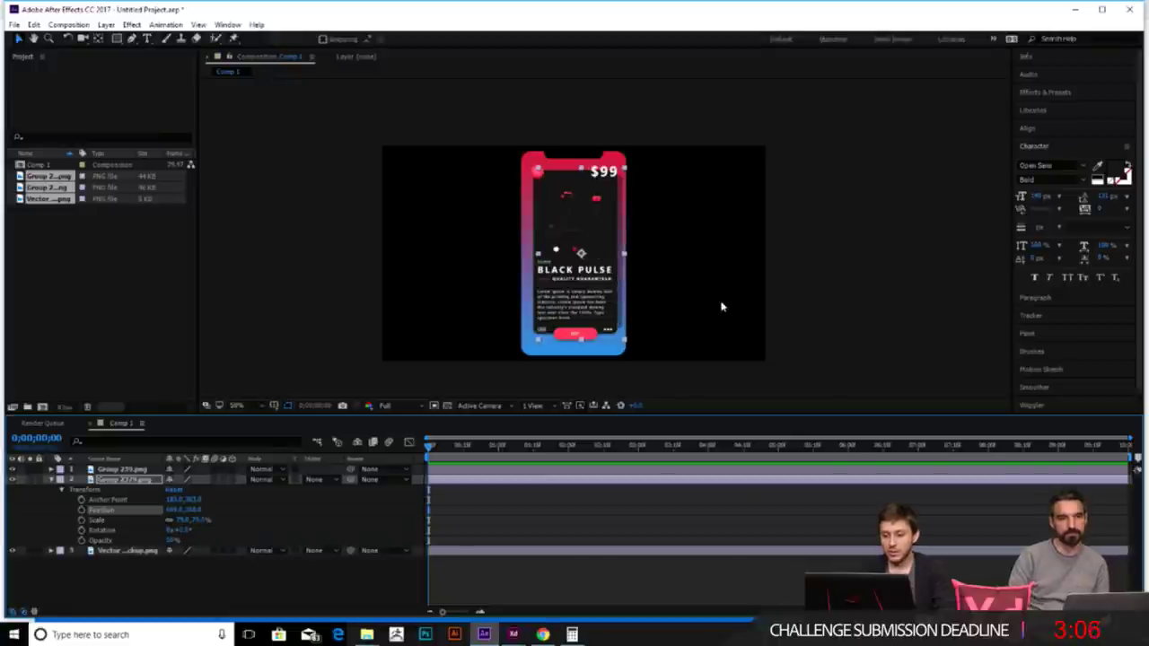
scroll(546, 267, "up", 2)
scroll(564, 285, "down", 2)
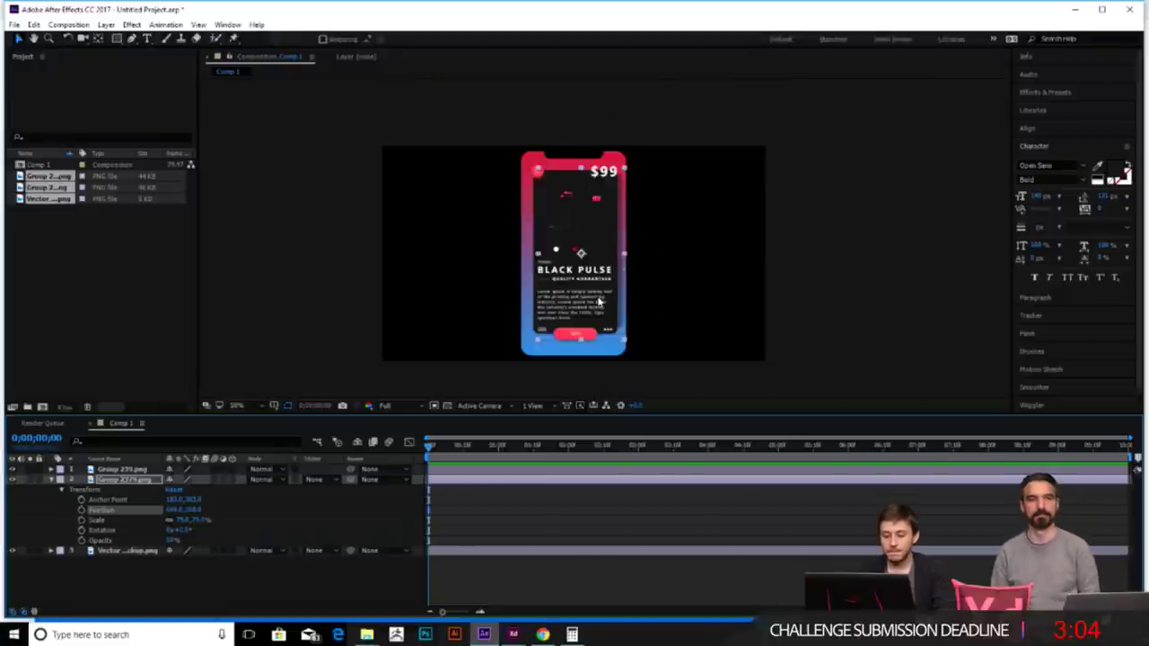
left_click(580, 286)
left_click(533, 346)
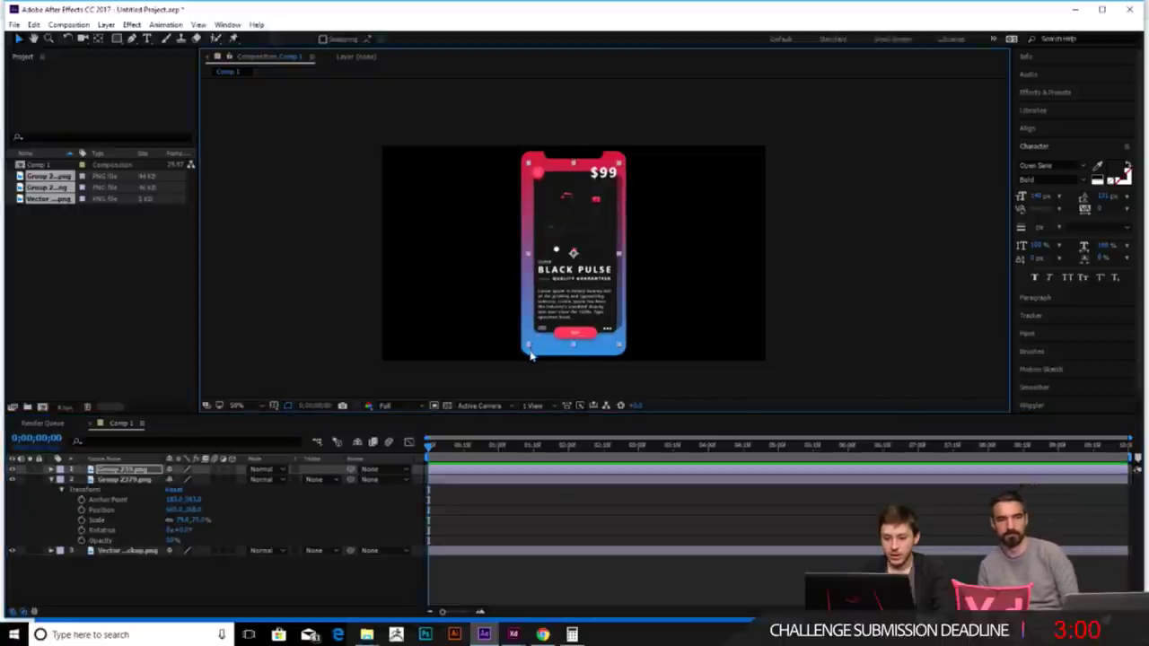
- Shrink the phone mockup slightly and raise it a few pixels
left_click(522, 354)
left_click_drag(525, 355, 528, 354)
key("Up")
key("Up")
key("Up")
key("Up")
key("Up")
key("Up")
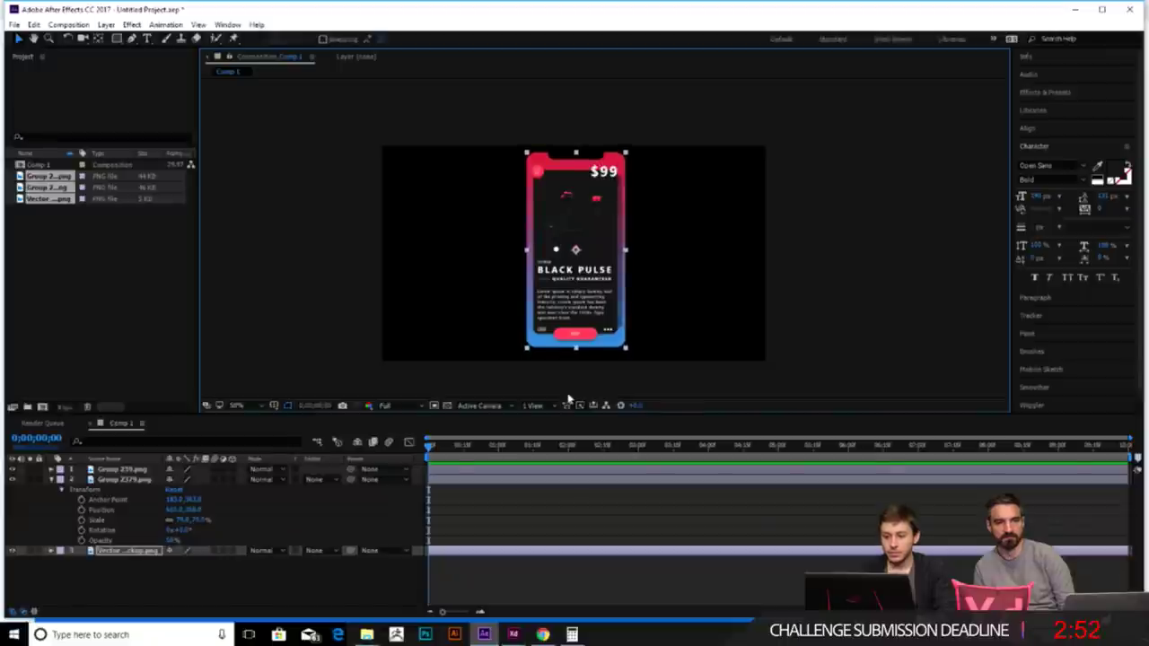
left_click(787, 359)
left_click(603, 267)
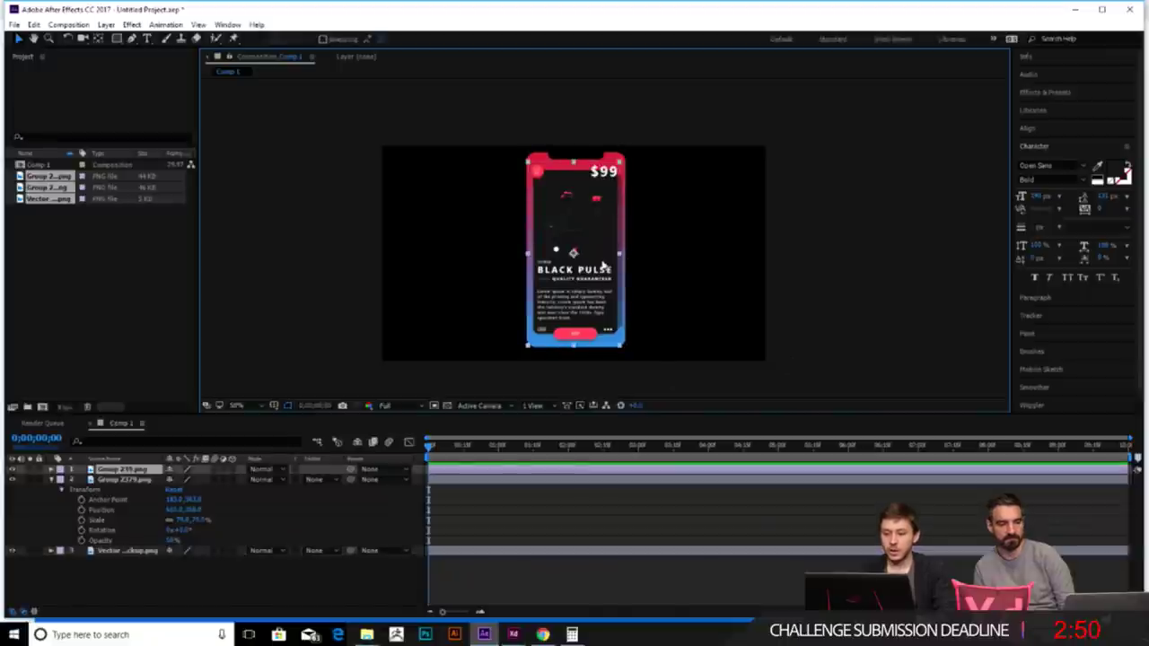
left_click(51, 479)
- Open Group 239.png in its own Layer viewer, then expand its properties in Comp 1
double_click(112, 469)
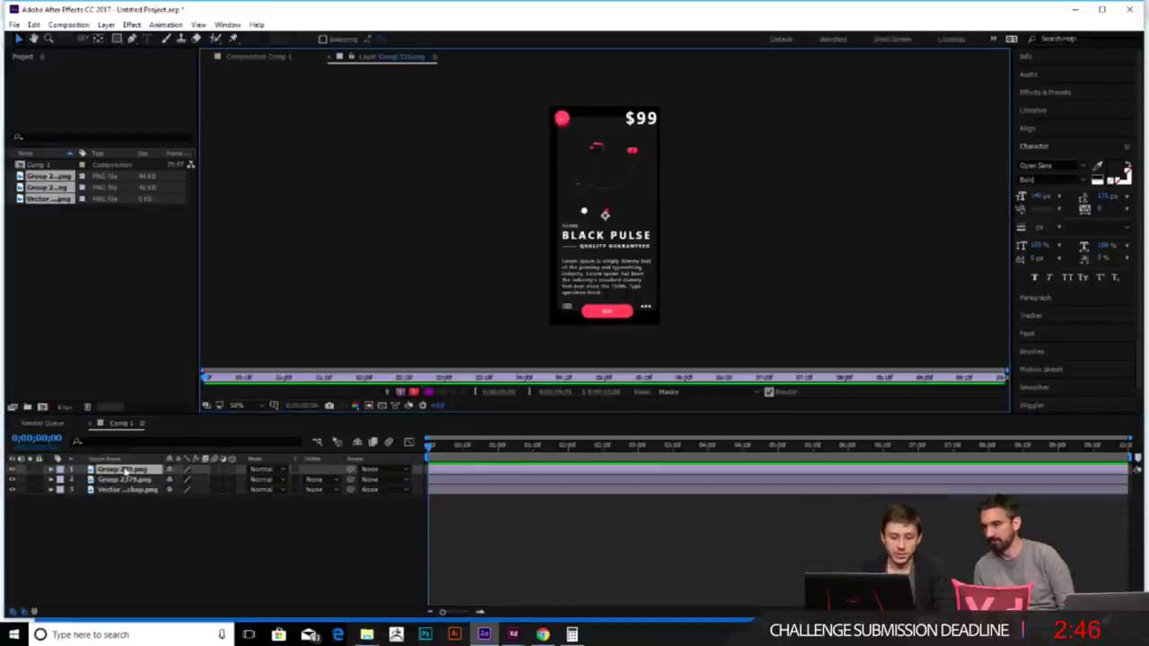
left_click(266, 59)
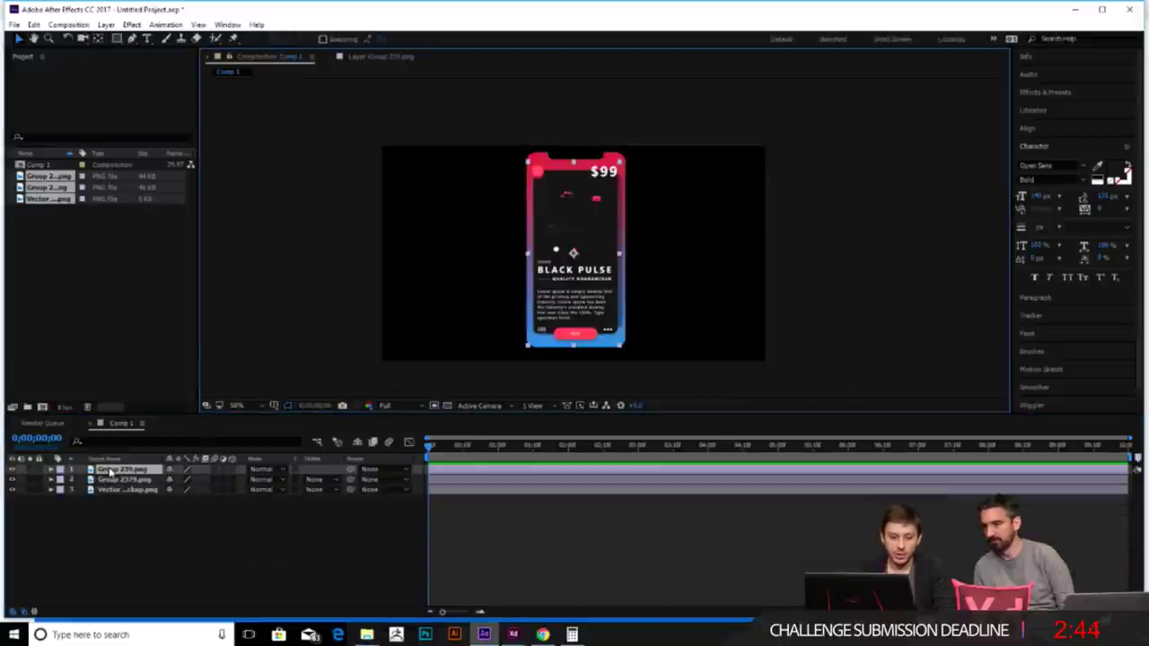
right_click(108, 471)
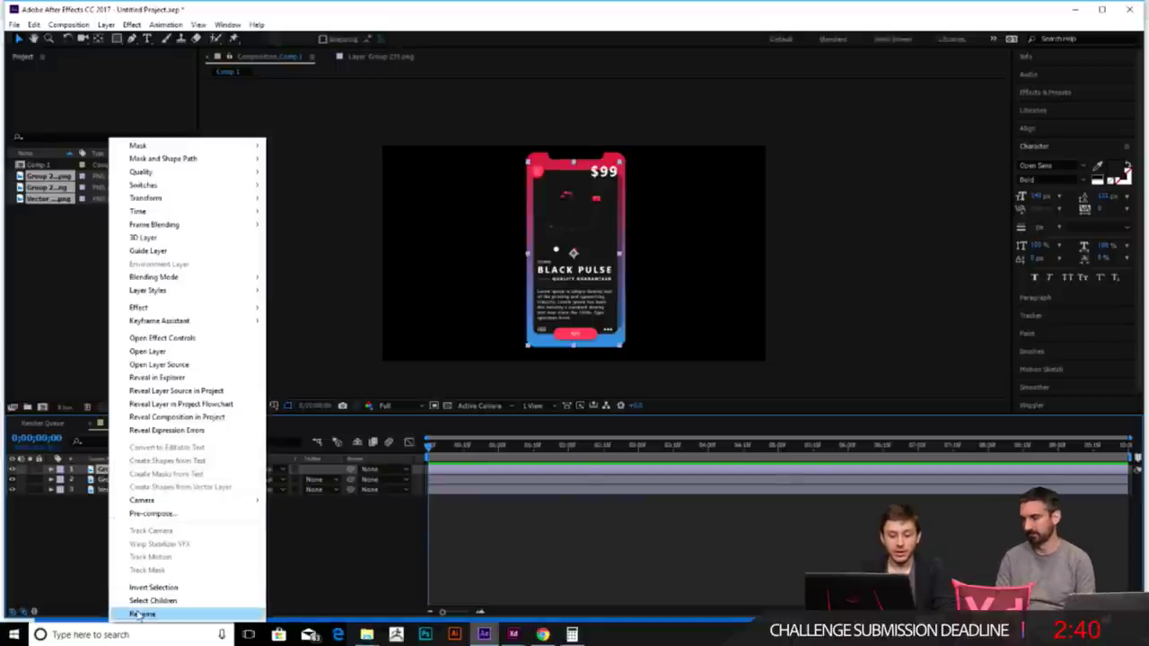
left_click(305, 540)
left_click(537, 224)
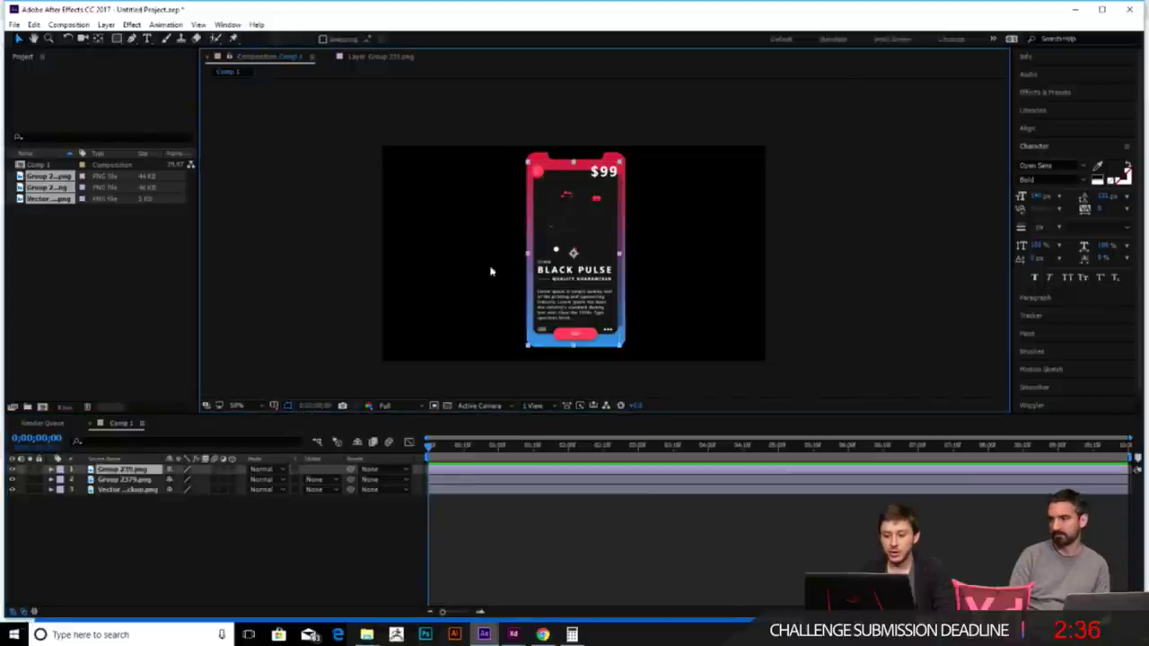
left_click(51, 469)
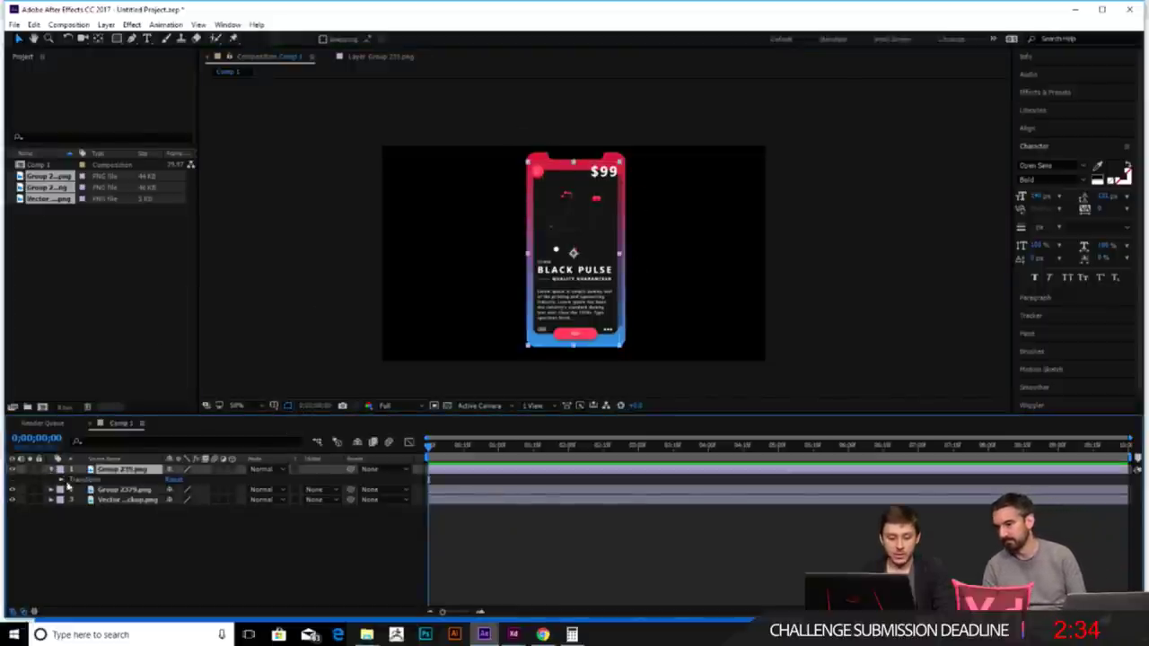
- Keyframe Group 239.png's Position at 0s and slide it left out of the phone by 1 second
left_click(61, 479)
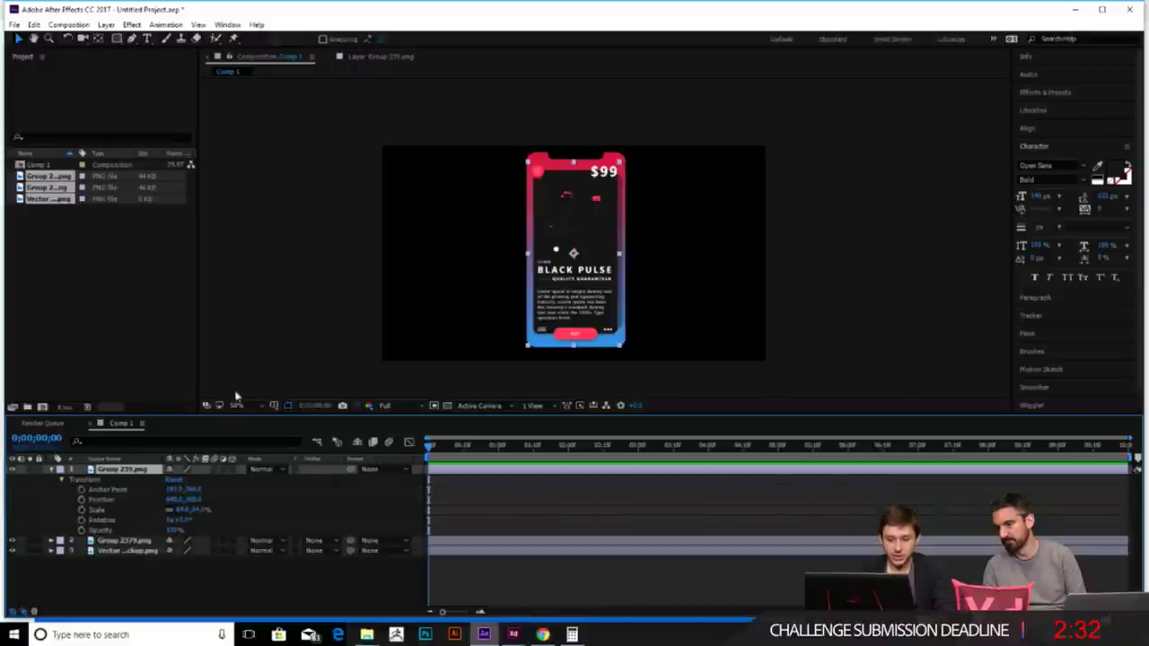
key("space")
key("space")
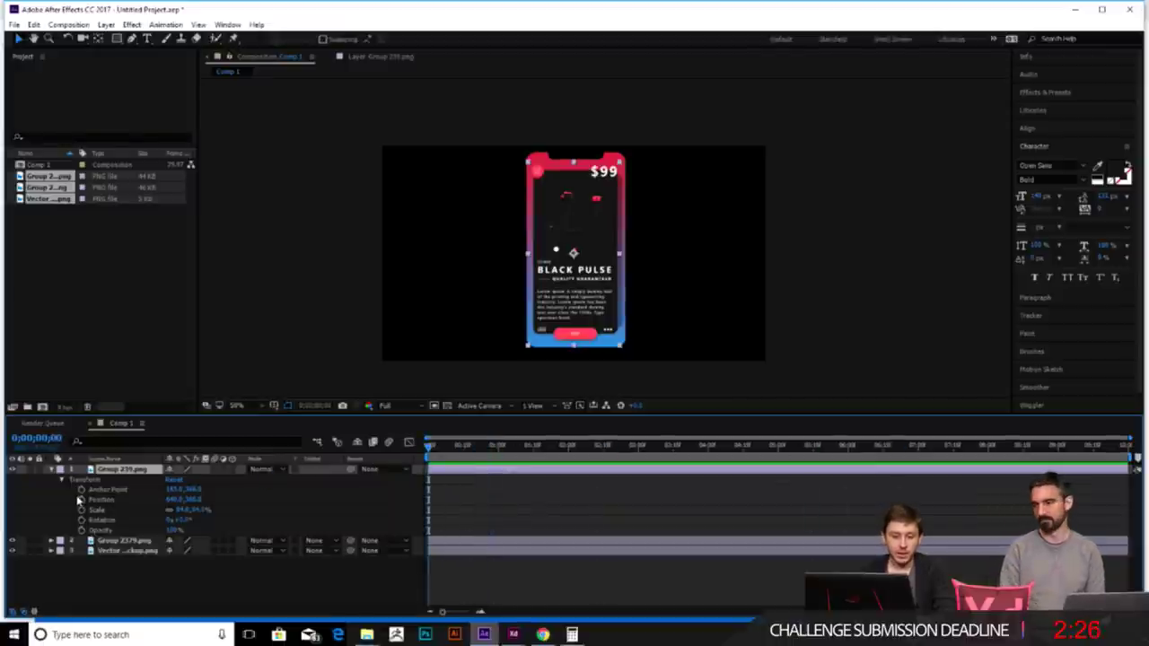
left_click(81, 500)
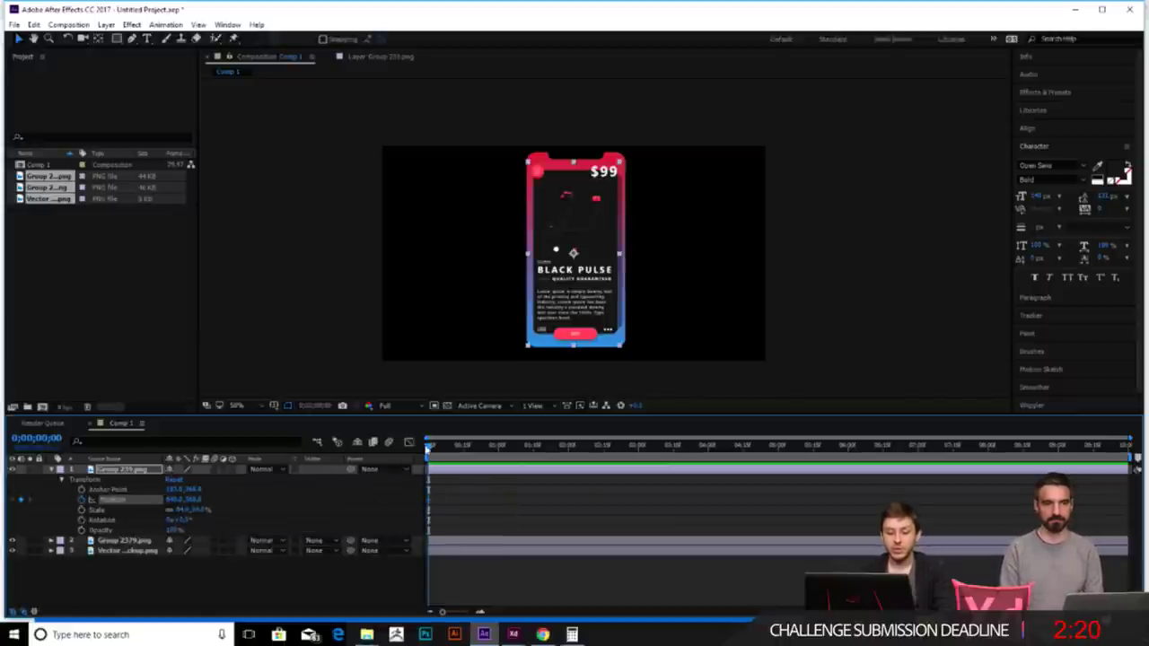
left_click_drag(429, 444, 501, 446)
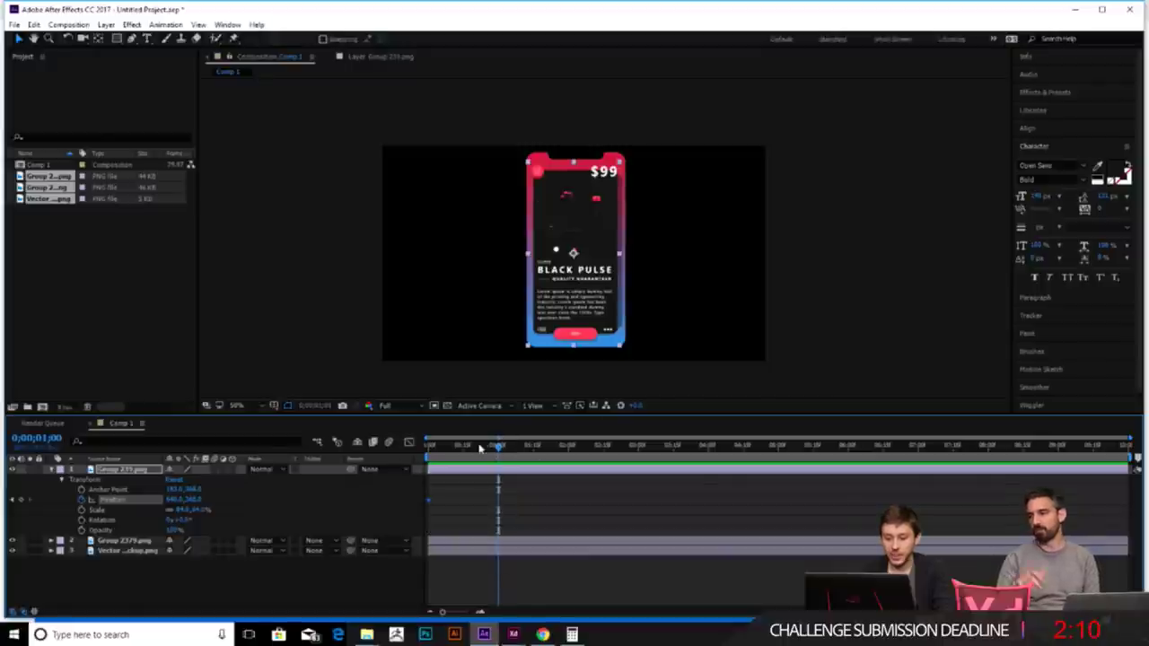
mouse_move(499, 451)
left_mouse_down()
mouse_move(469, 447)
mouse_move(498, 449)
left_mouse_up()
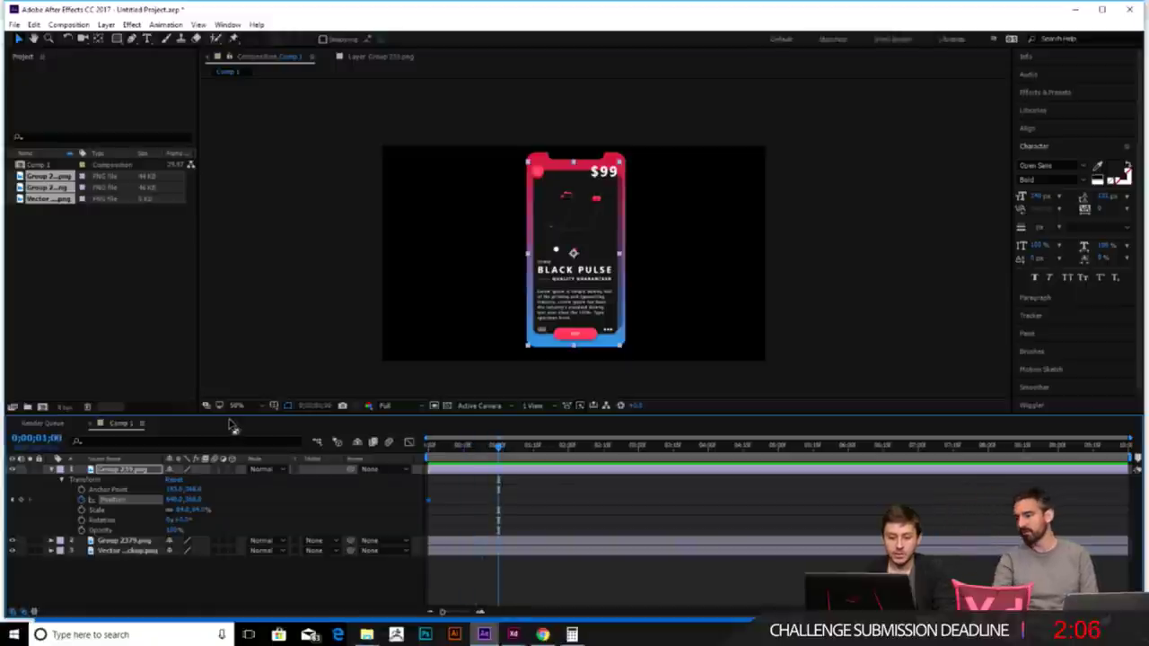
left_click(585, 278)
left_click_drag(582, 279, 477, 268)
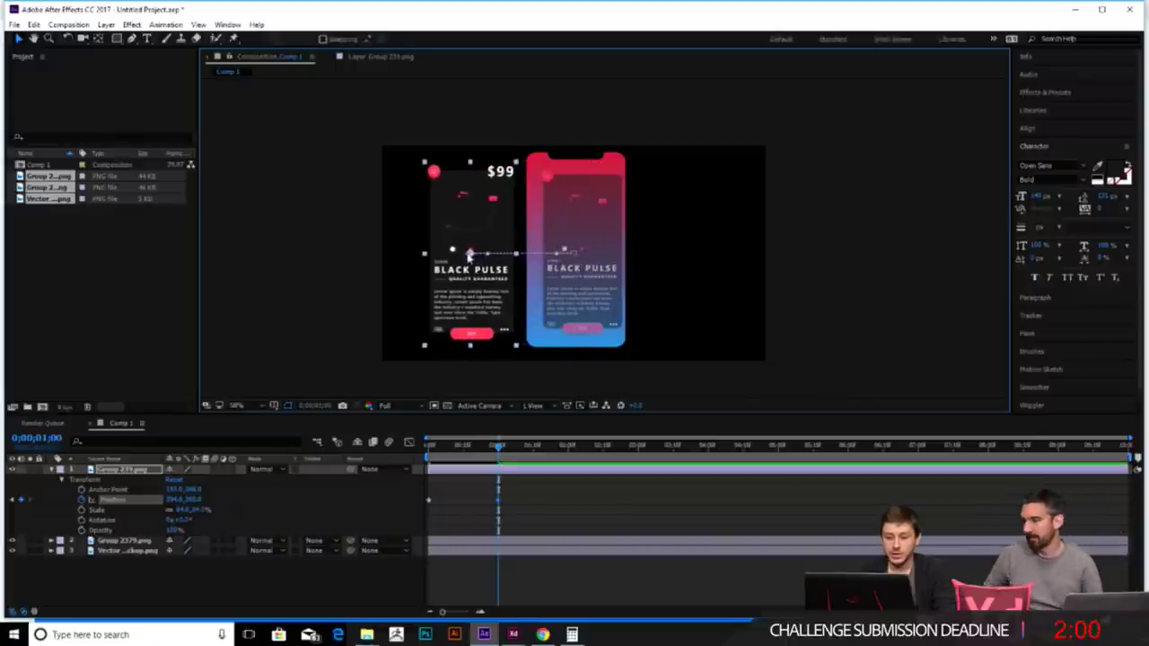
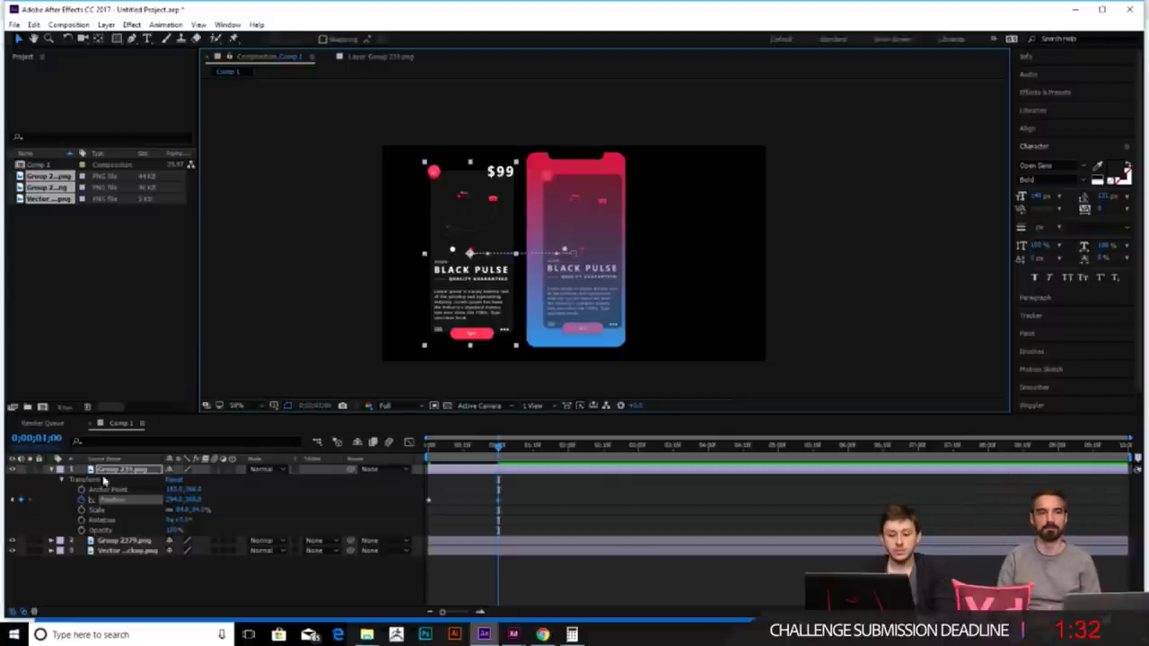
- Preview Group 239's slide animation, then set an Opacity keyframe at 0;00;00;00
left_click_drag(500, 446, 429, 456)
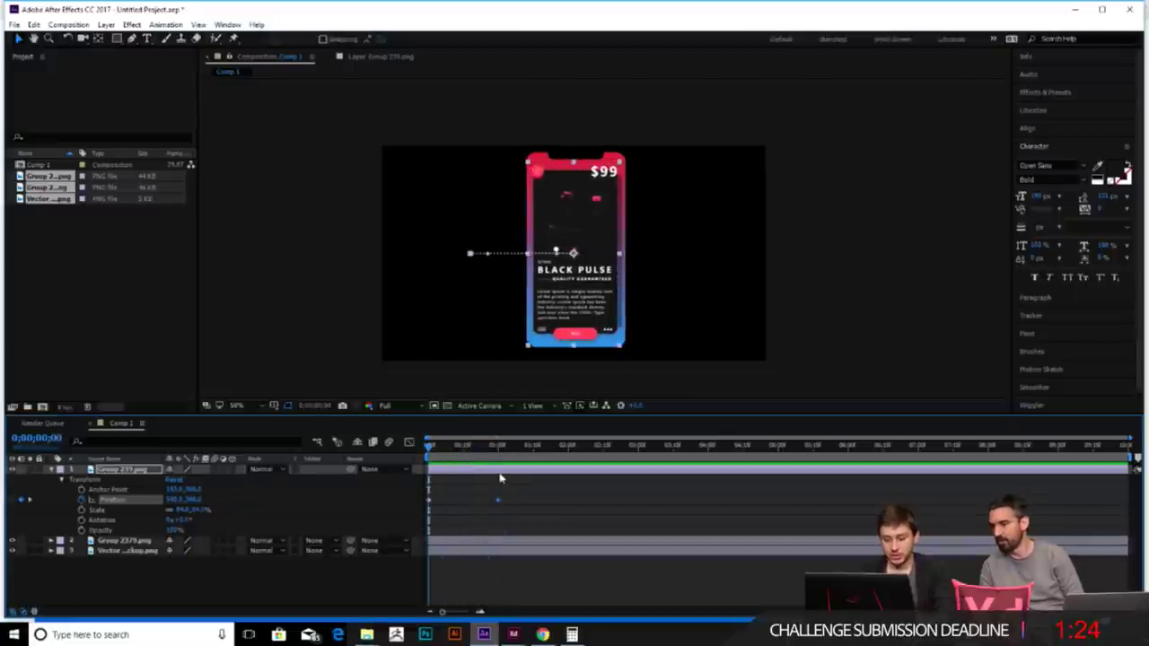
key("space")
key("space")
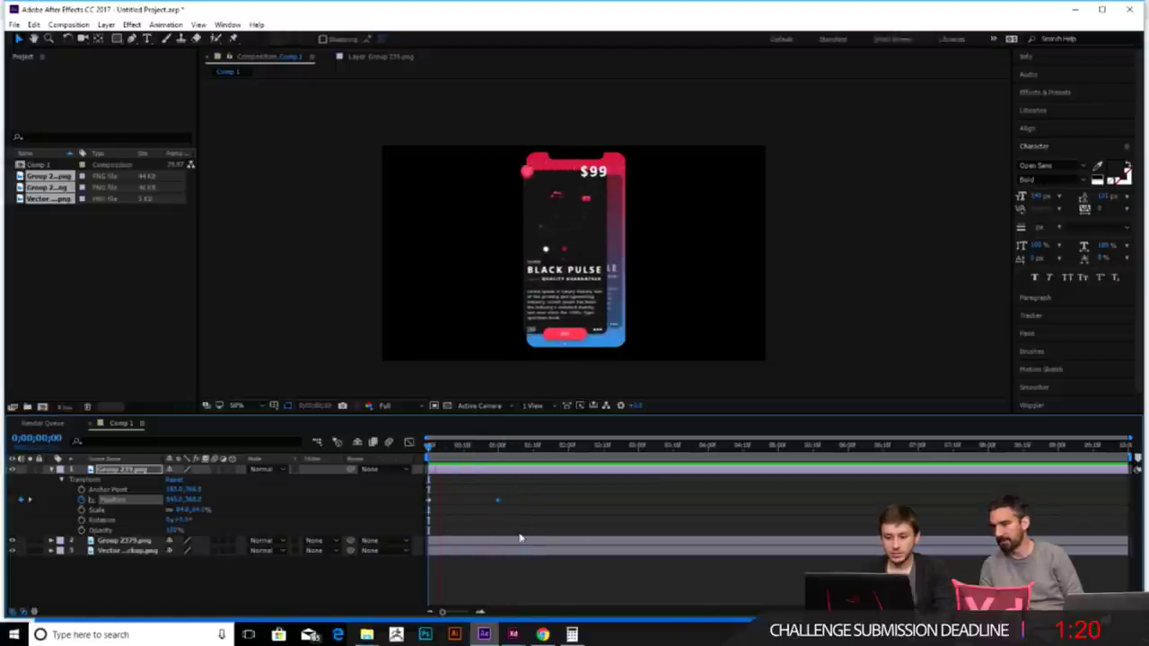
key("space")
left_click_drag(507, 449, 447, 453)
key("space")
key("space")
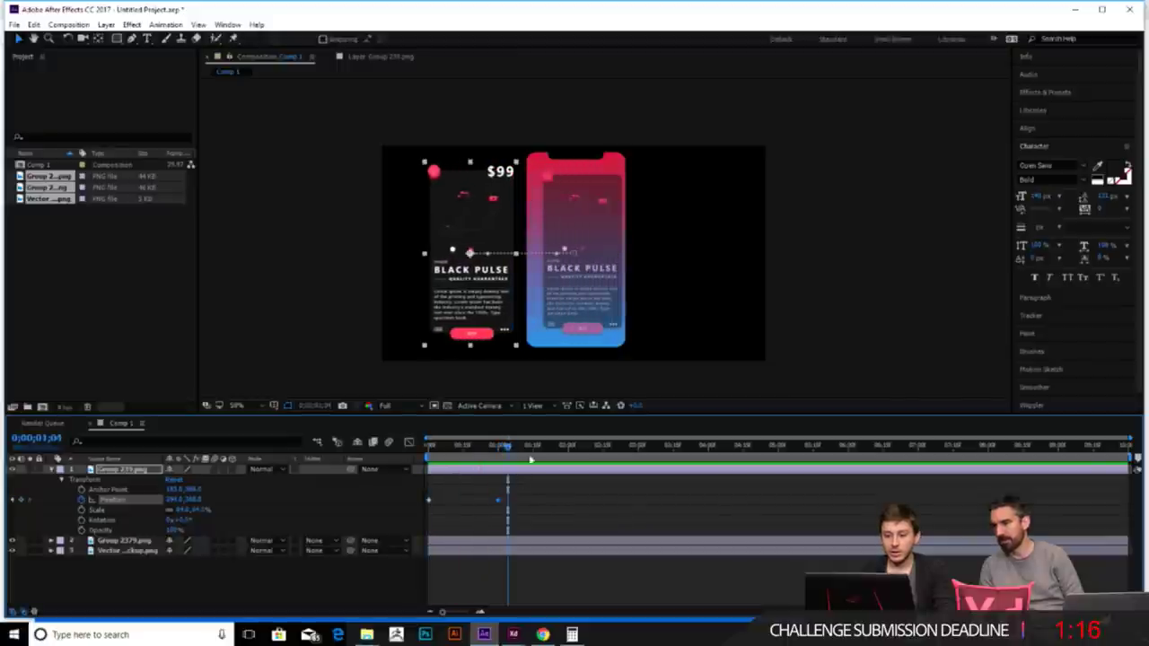
left_click_drag(507, 446, 429, 449)
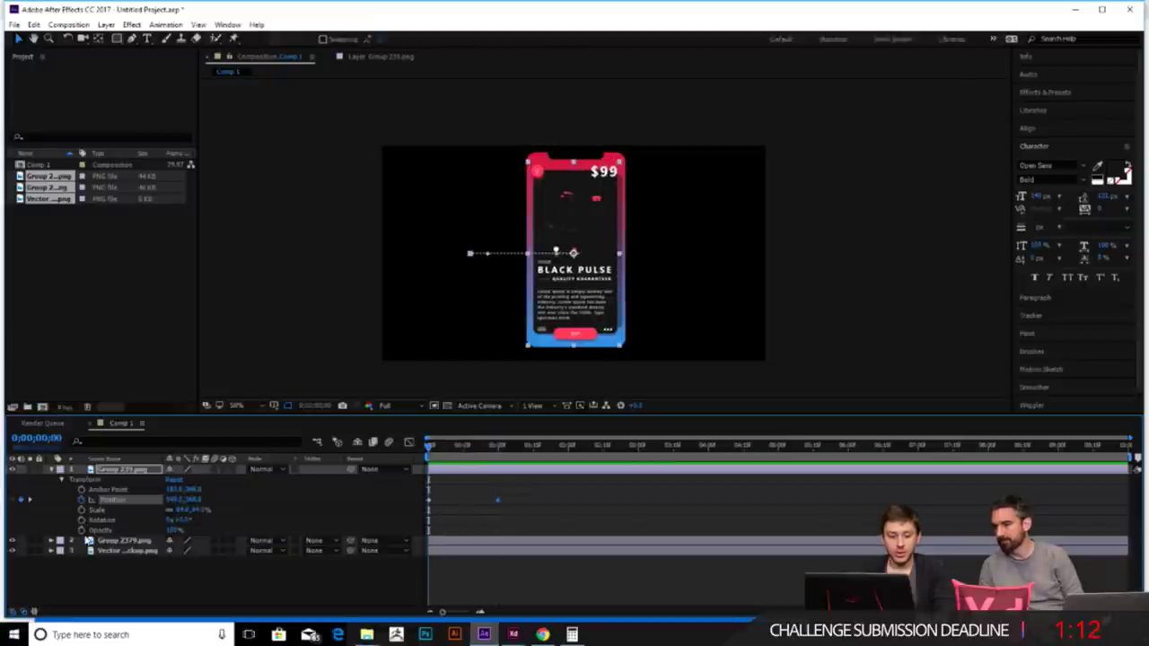
left_click(82, 531)
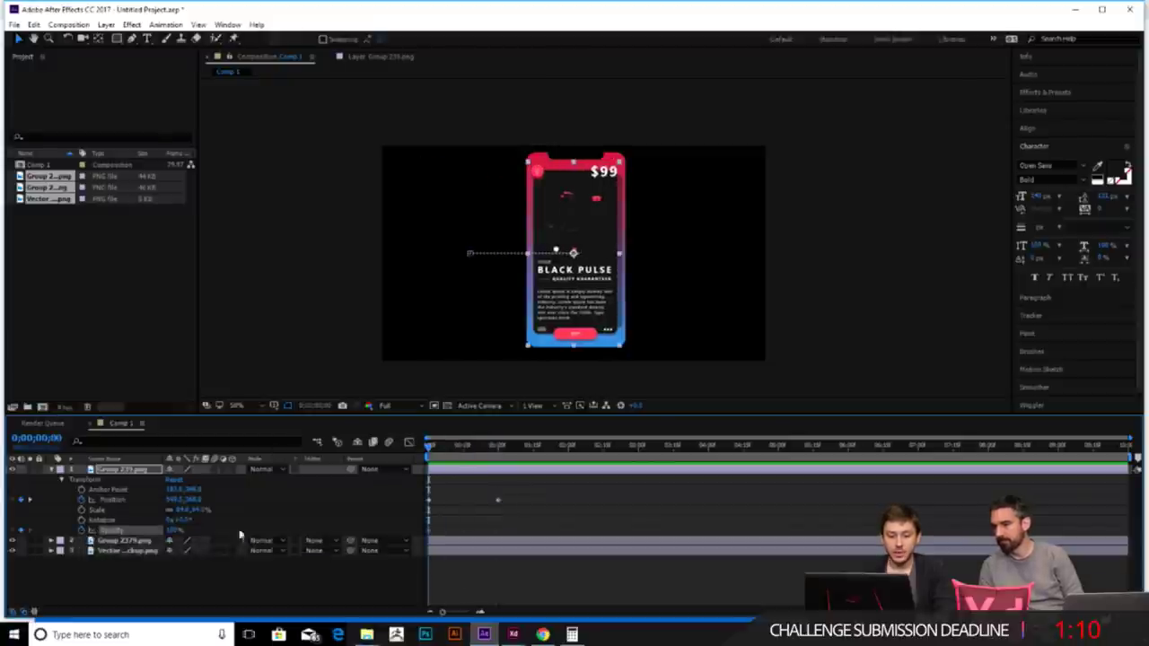
- Set Group 239's Opacity to 0 at the one-second mark
left_click_drag(429, 446, 501, 459)
left_click(176, 529)
type("0")
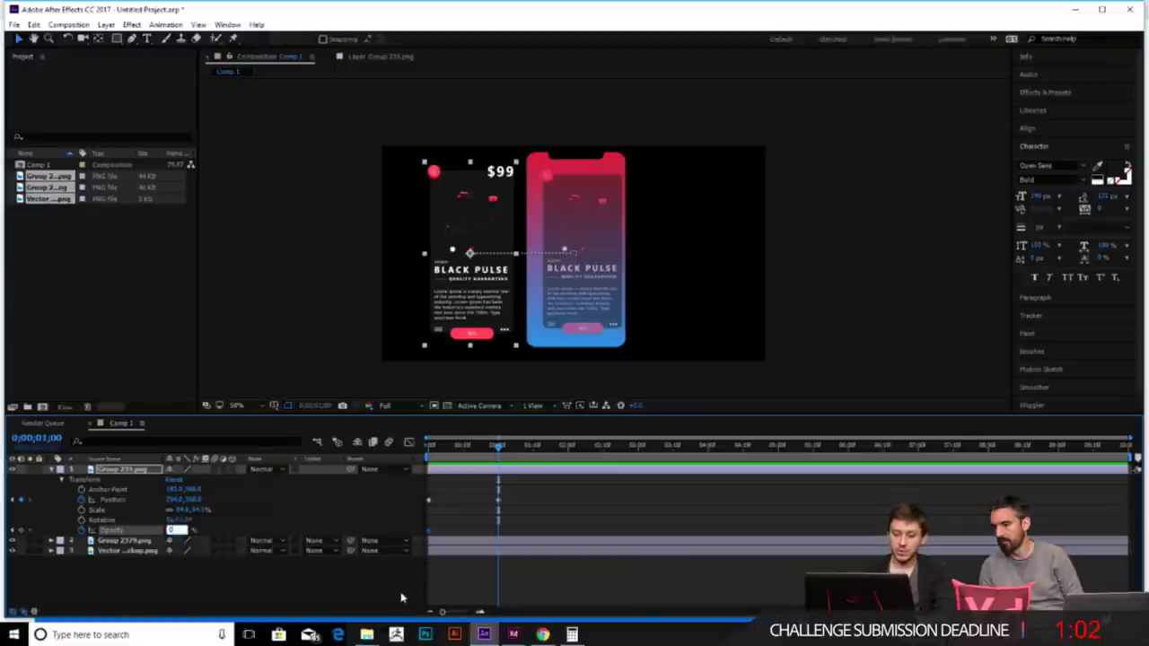
key("Return")
- Preview and scrub through the opacity fade, then select the Group 2379 layer
left_click_drag(498, 448, 429, 446)
key("space")
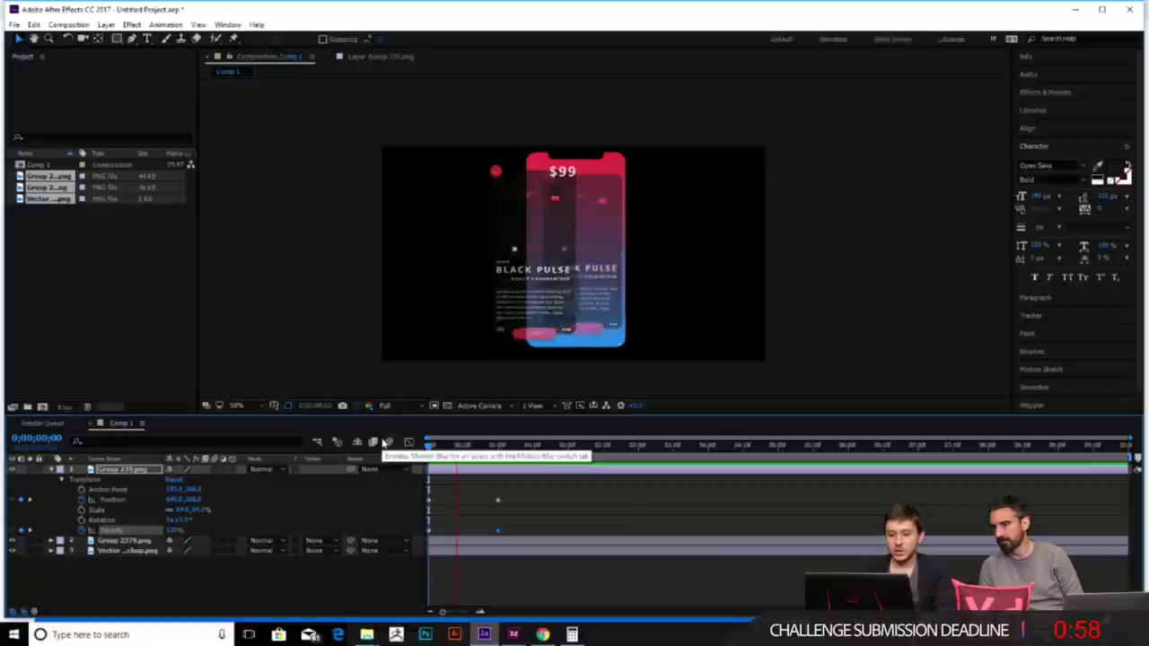
key("space")
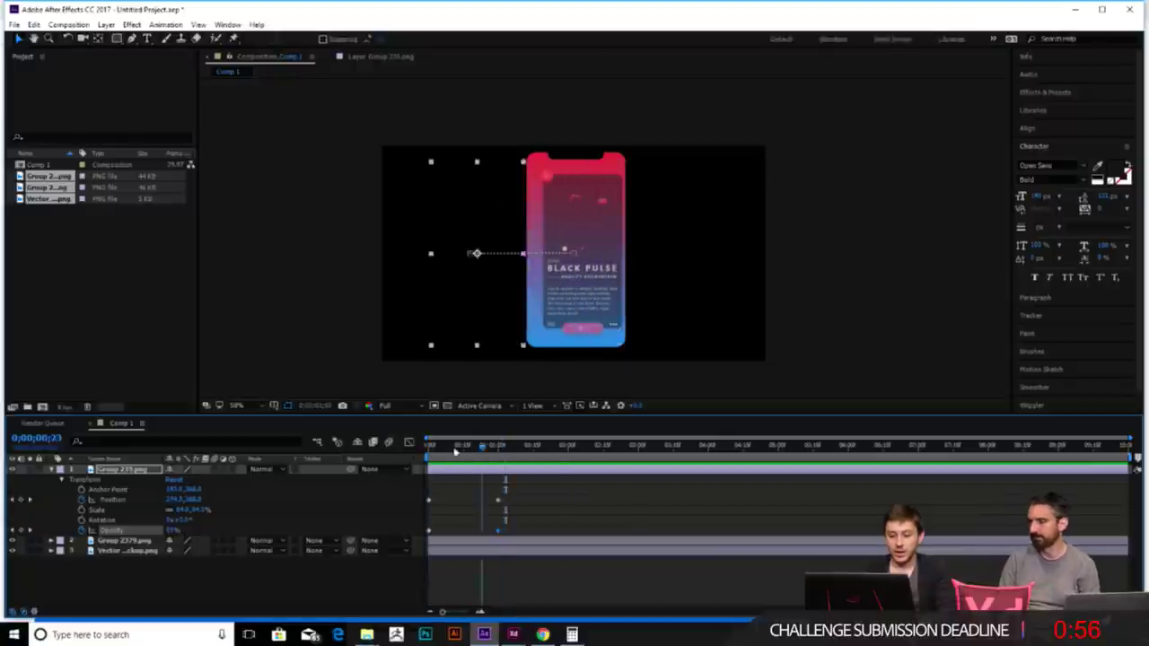
left_click_drag(455, 451, 429, 446)
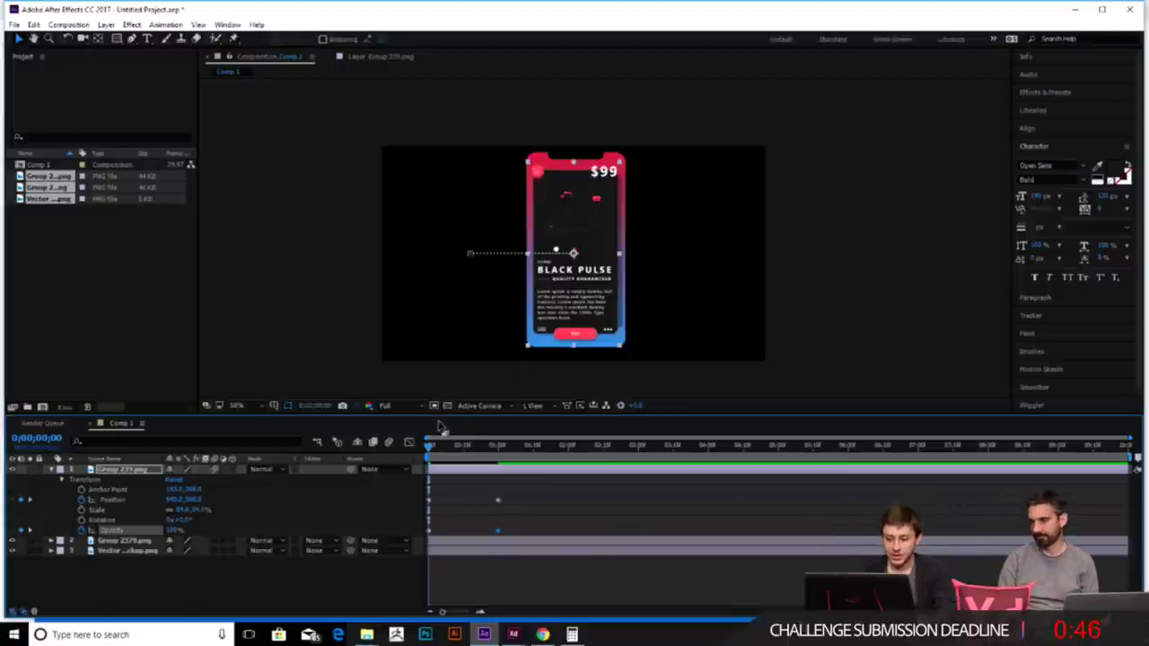
left_click_drag(434, 453, 500, 446)
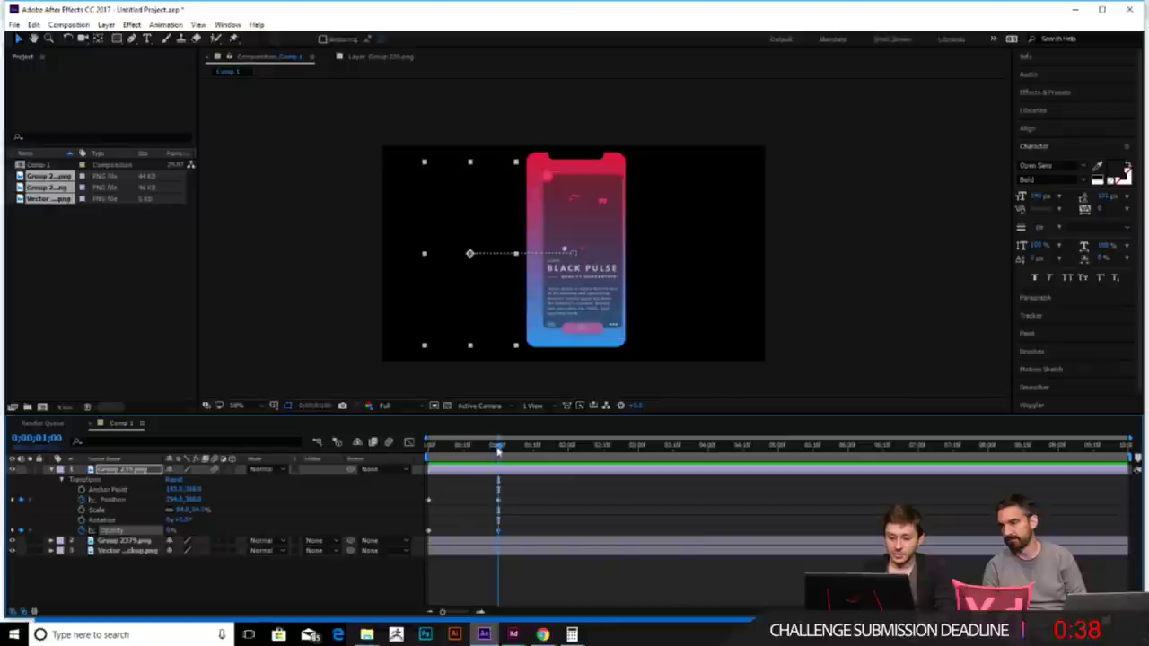
key("Page_Up")
key("Page_Up")
key("Page_Up")
key("Page_Up")
key("Page_Up")
key("Page_Up")
key("Page_Up")
key("Page_Up")
key("Page_Up")
key("Page_Up")
key("Page_Up")
key("Page_Up")
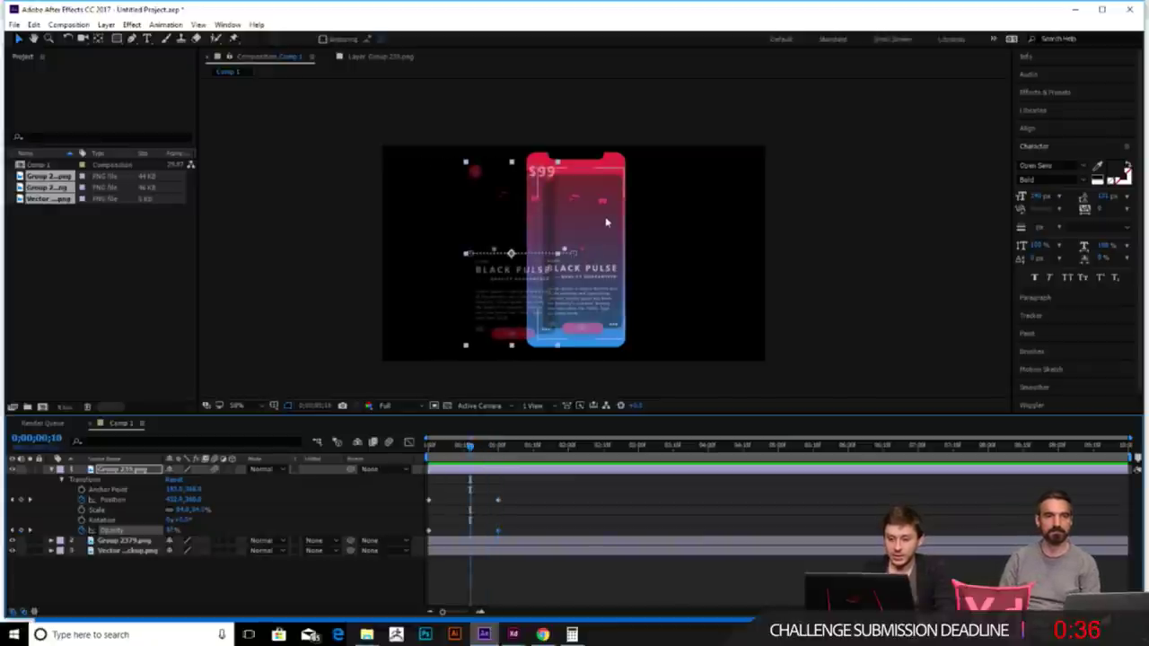
mouse_move(474, 446)
left_mouse_down()
mouse_move(418, 449)
mouse_move(465, 447)
left_mouse_up()
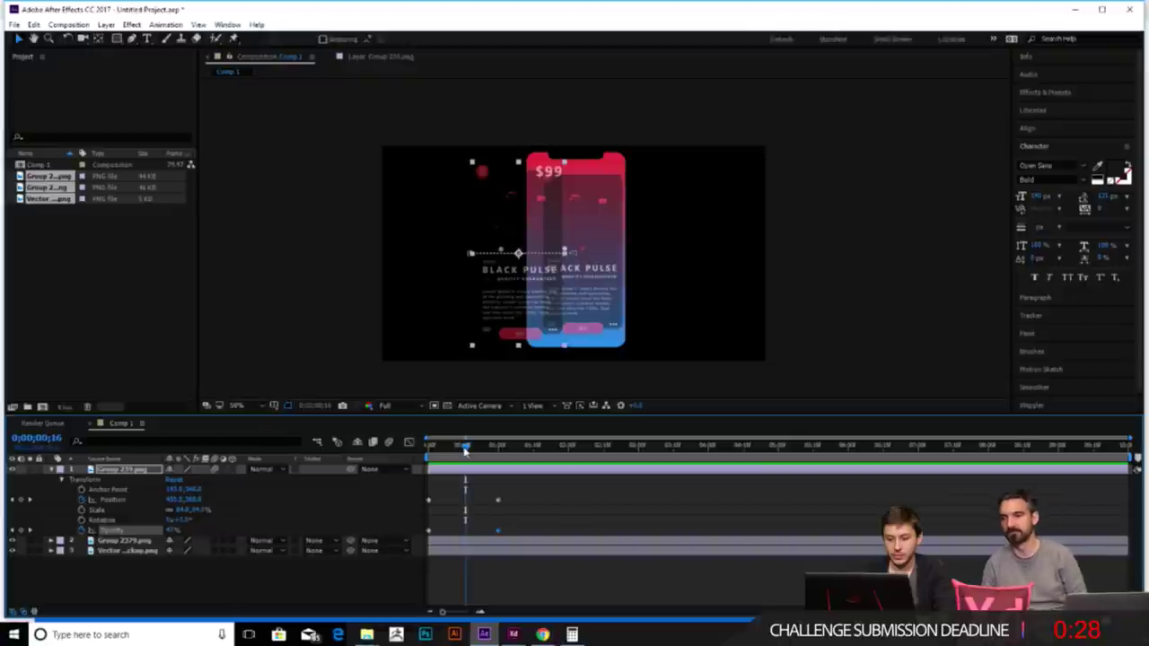
left_click(618, 284)
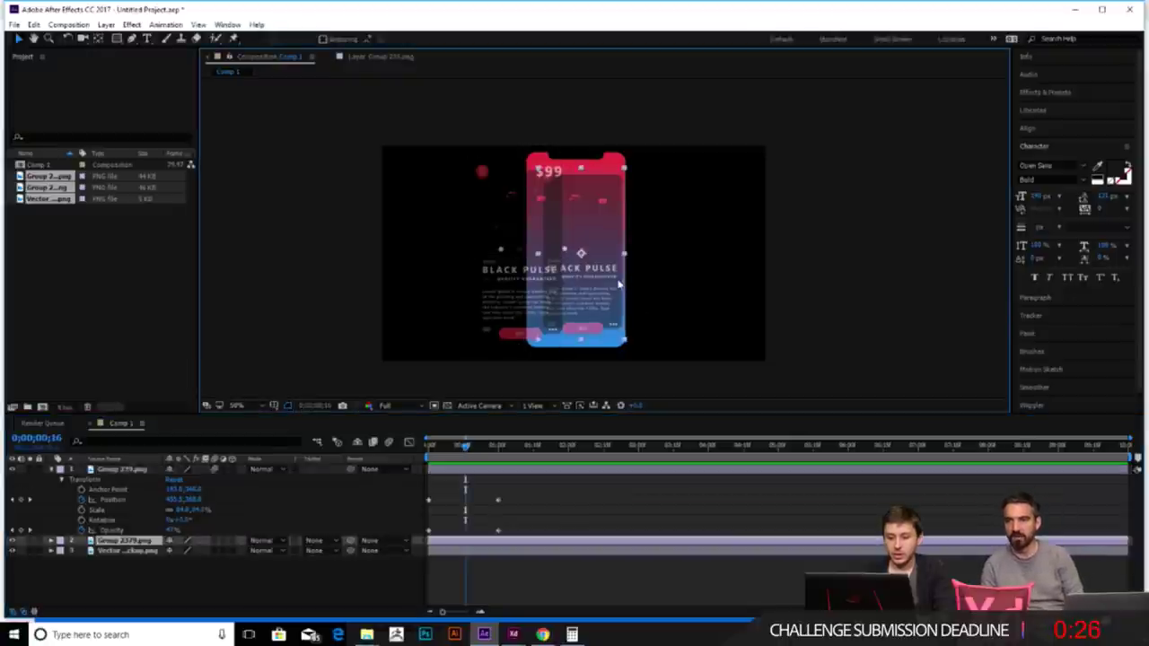
- Add an Opacity keyframe to the Group 2379 layer
left_click(49, 542)
scroll(99, 597, "down", 1)
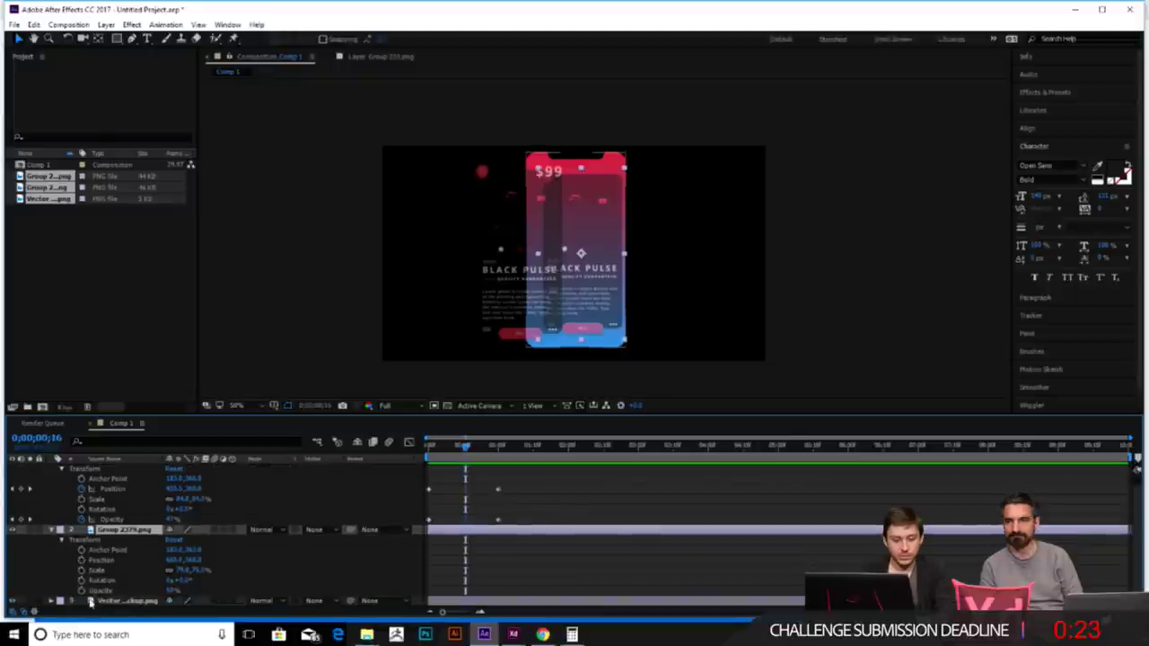
left_click(81, 592)
- Start a Scale keyframe on Group 2379 at about 0;00;01;16
left_click(473, 455)
left_click_drag(466, 448, 535, 450)
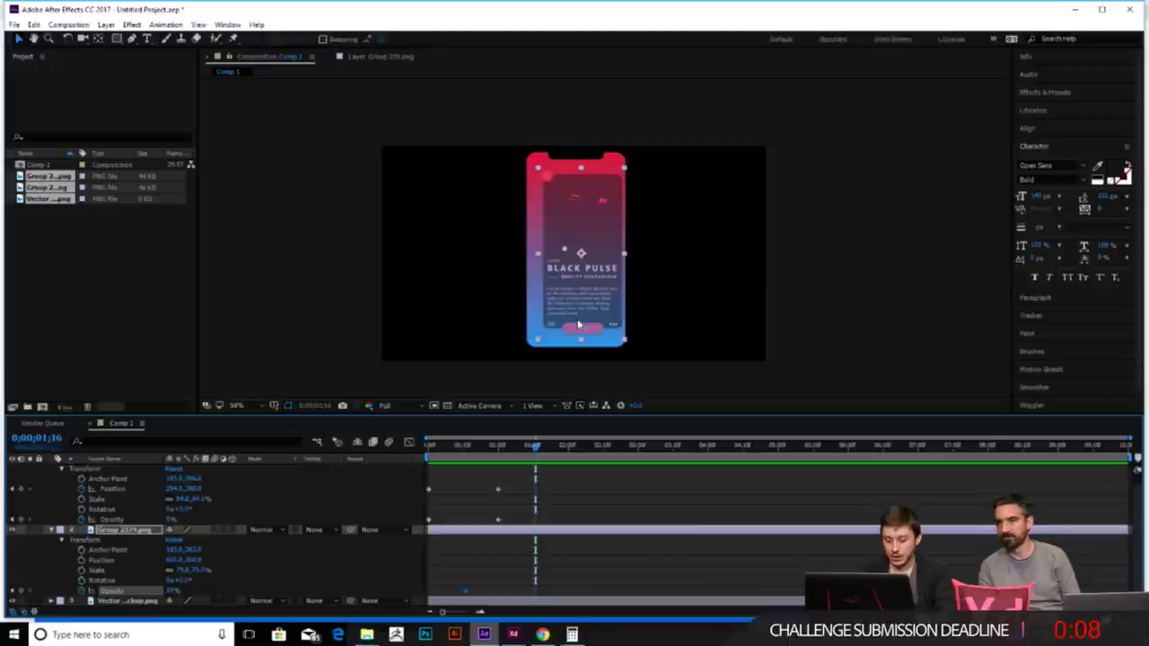
key("ctrl+z")
key("ctrl+shift+z")
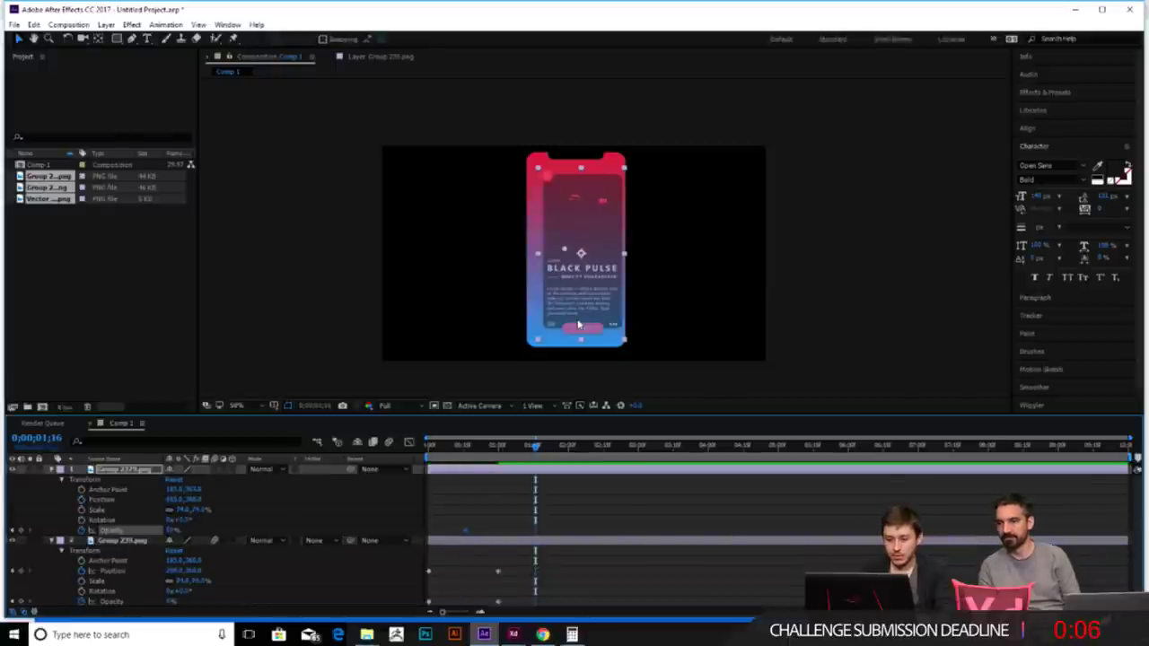
left_click(452, 519)
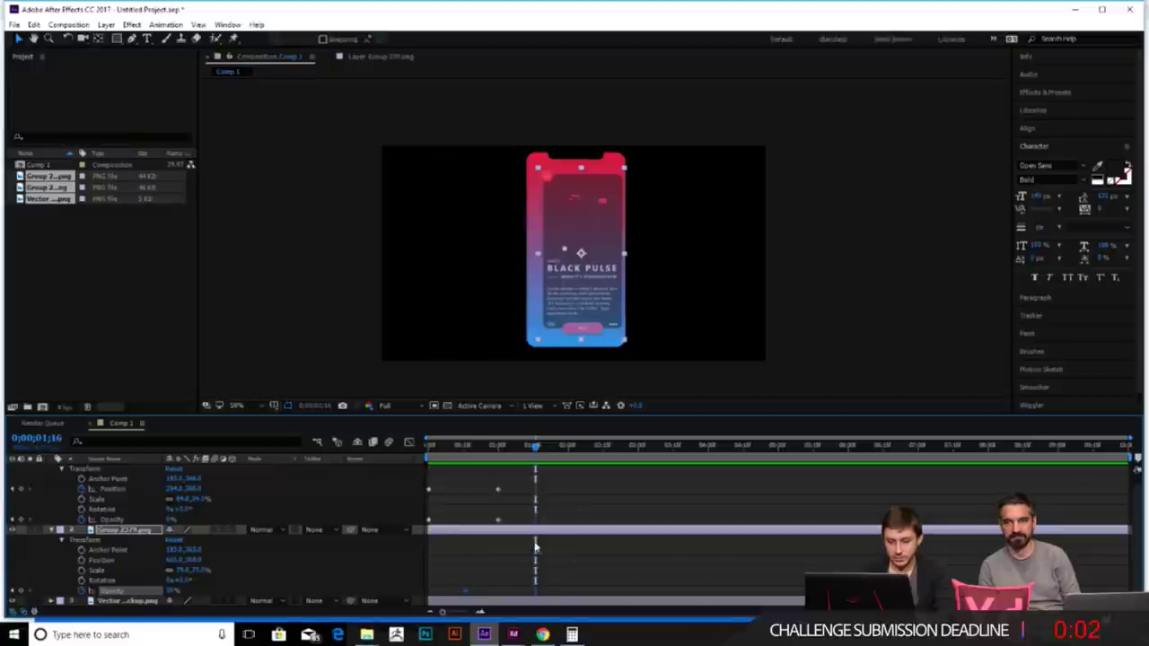
left_click(81, 570)
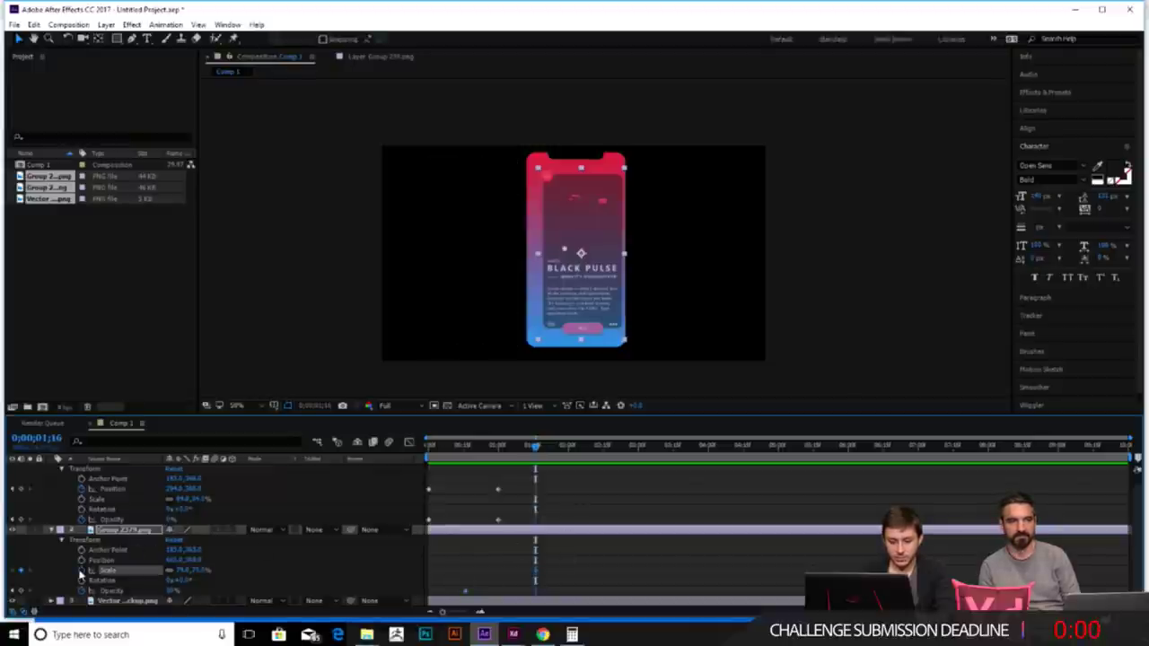
- Key Group 2379's Scale at 75% on frame zero and about 84% at 0;00;01;15
left_click_drag(537, 448, 428, 448)
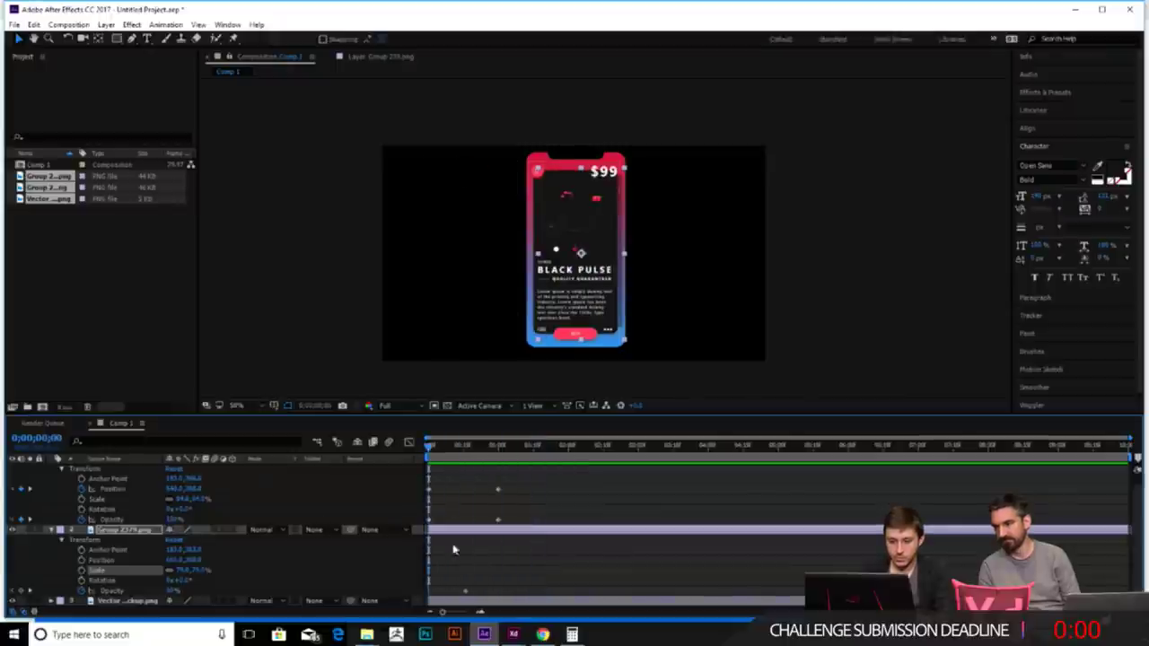
left_click(81, 572)
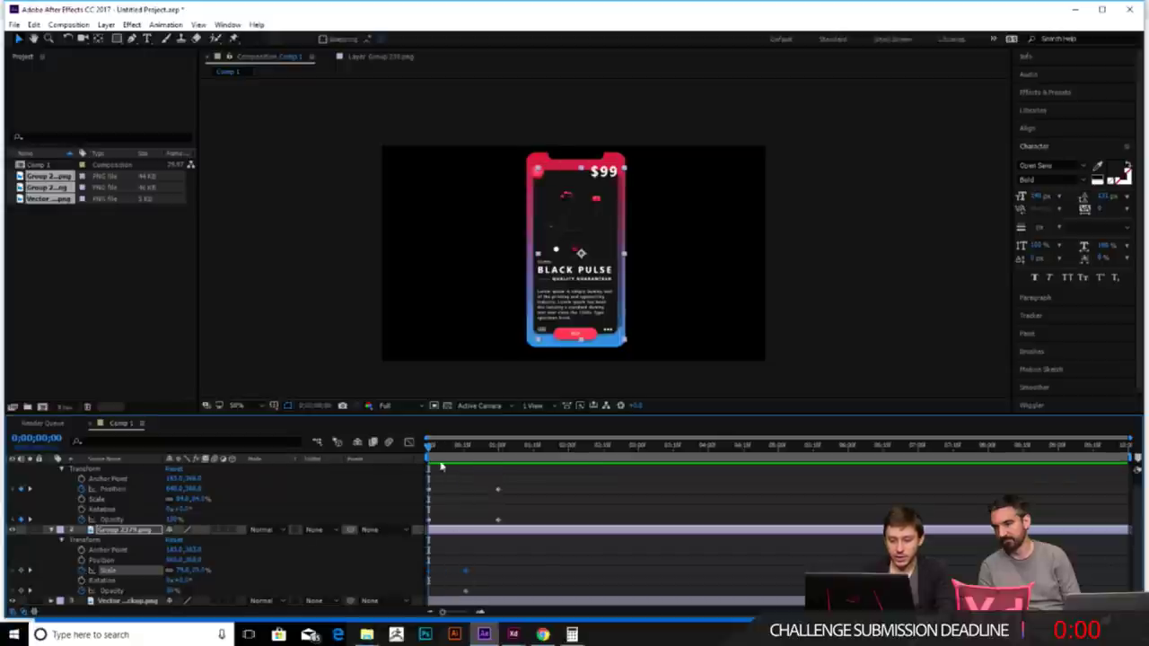
left_click_drag(452, 458, 534, 467)
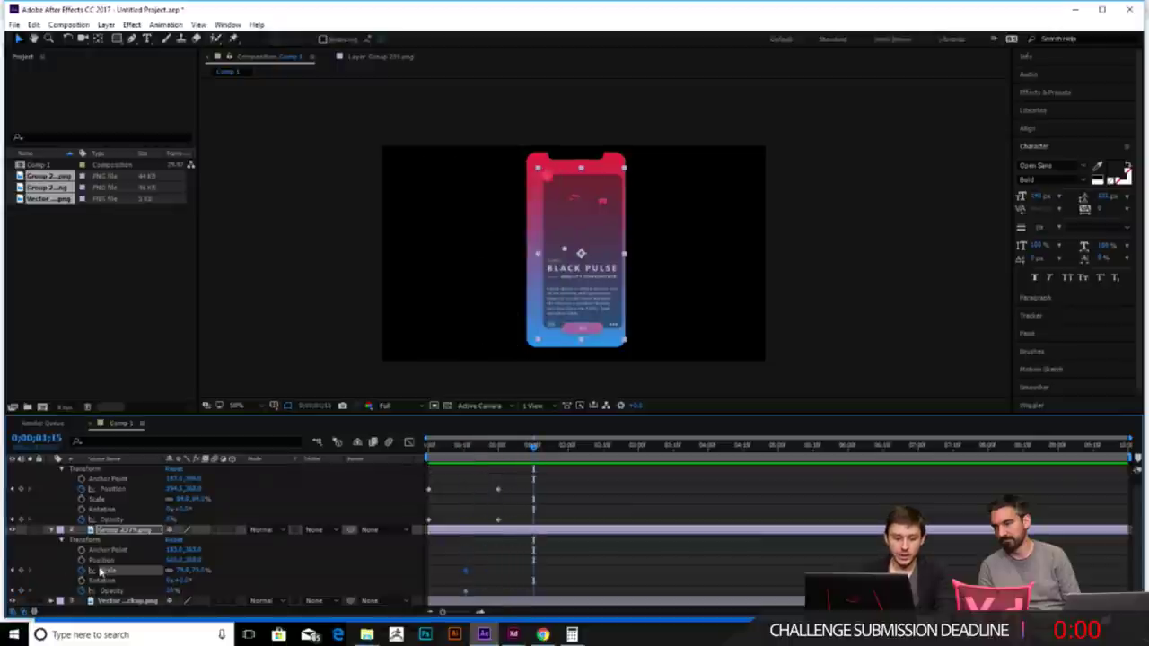
key("alt+KP_Add")
key("alt+KP_Add")
key("alt+KP_Add")
key("alt+KP_Add")
key("alt+KP_Add")
key("alt+KP_Add")
key("alt+KP_Add")
key("alt+KP_Add")
key("alt+KP_Add")
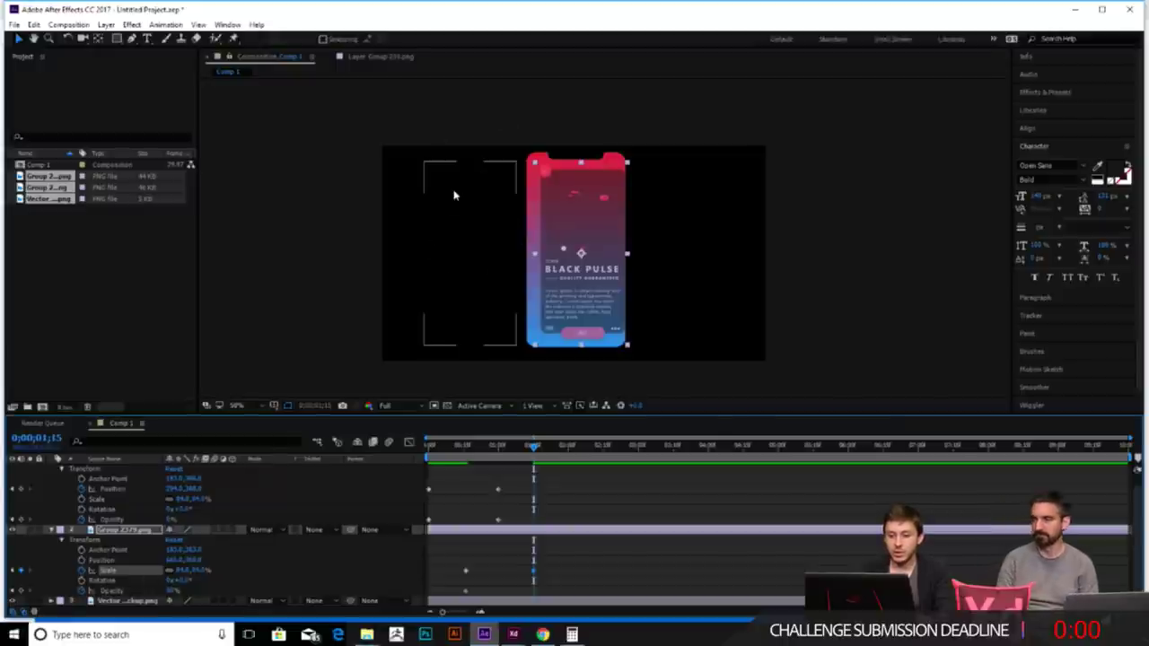
scroll(529, 535, "up", 1)
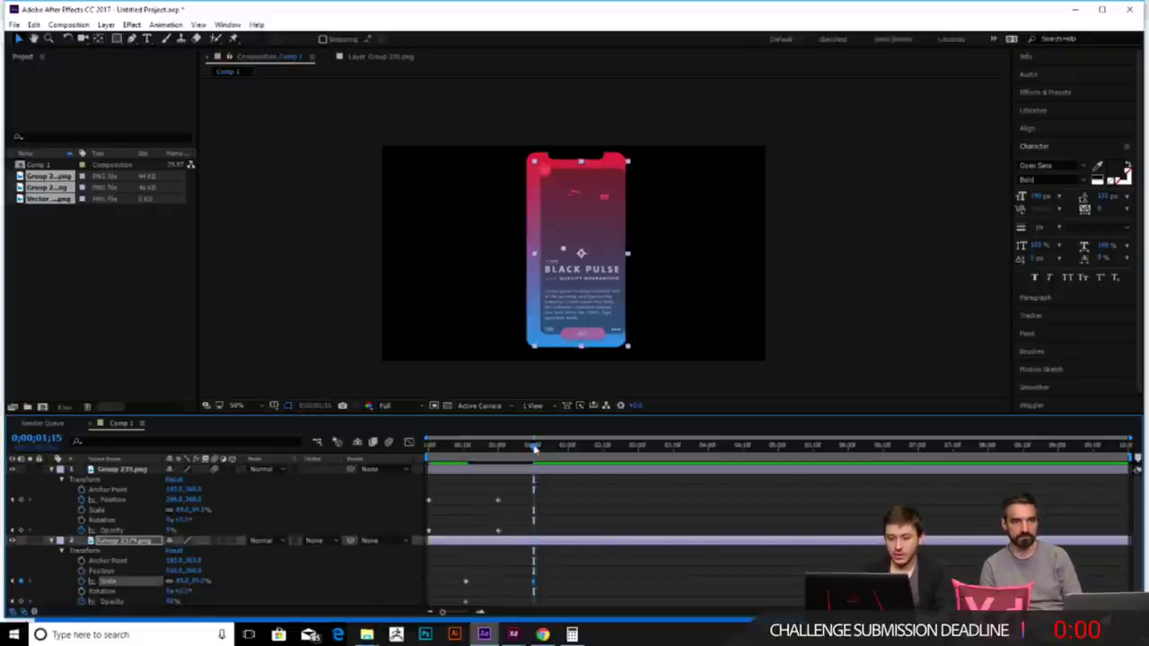
- Add a Position keyframe to Group 2379 and nudge it slightly left at 0;00;01;16
left_click_drag(533, 447, 467, 464)
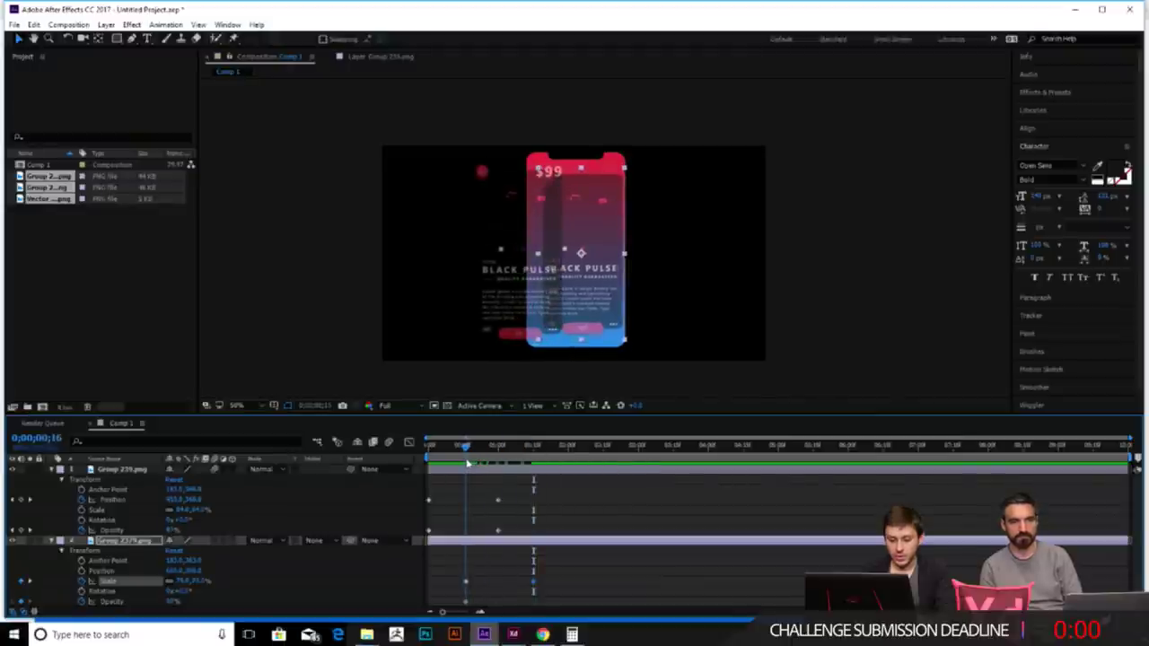
left_click(81, 570)
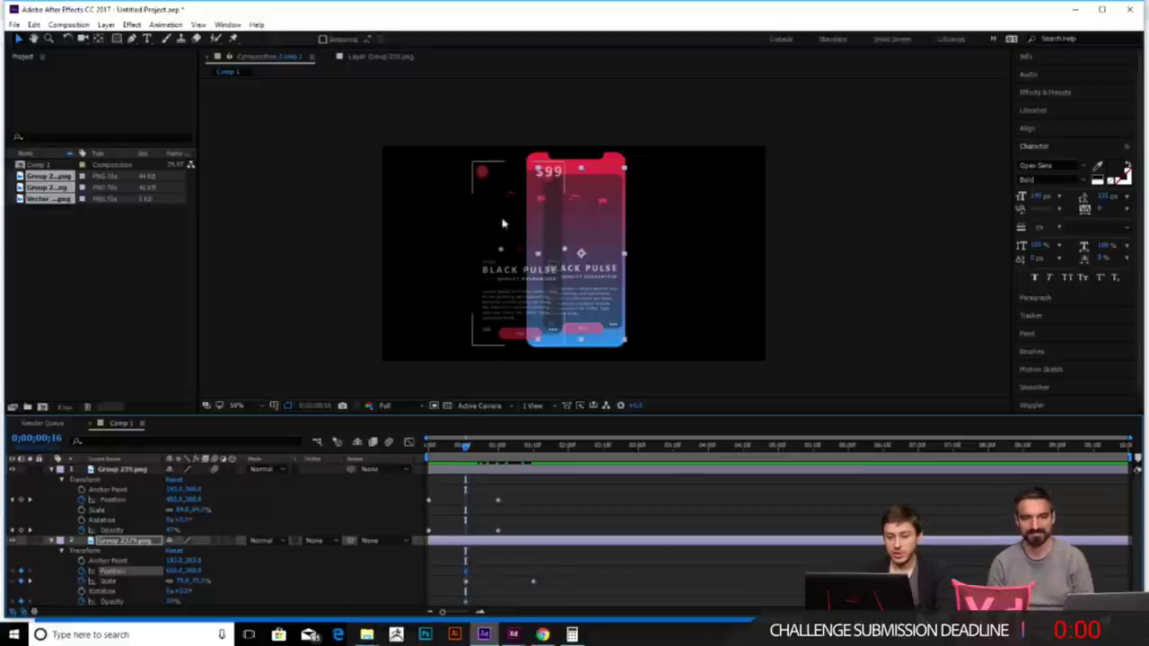
left_click_drag(466, 448, 533, 467)
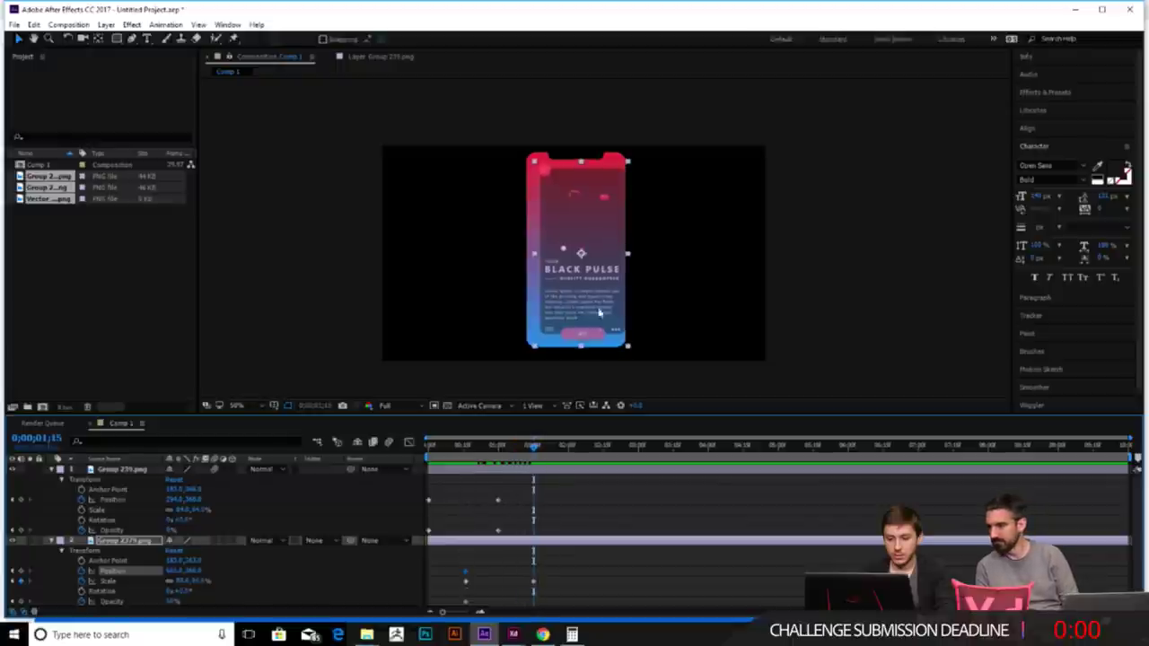
key("shift+Left")
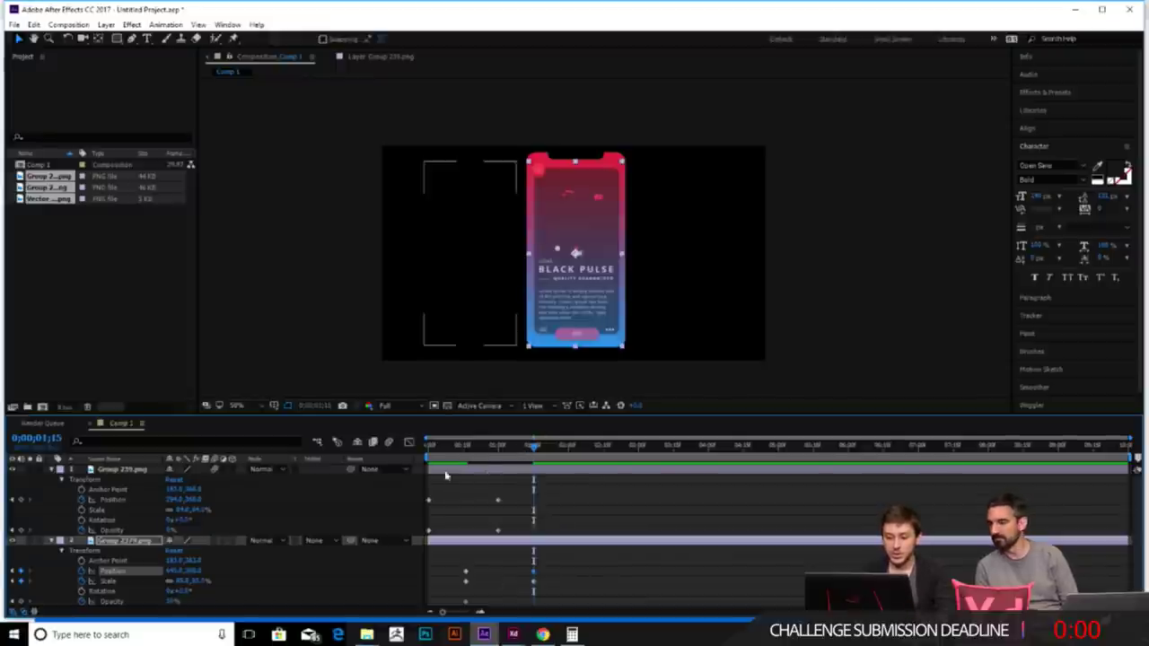
- Set Group 2379's Opacity value to 100 at the current frame
left_click_drag(529, 452, 532, 478)
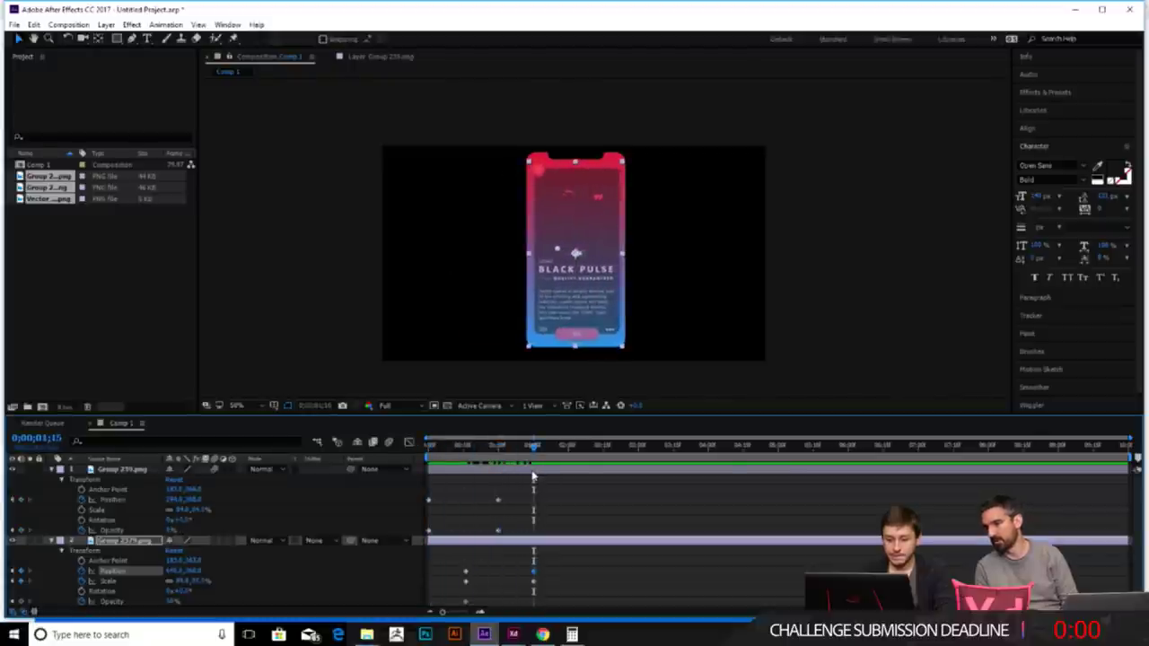
left_click(176, 600)
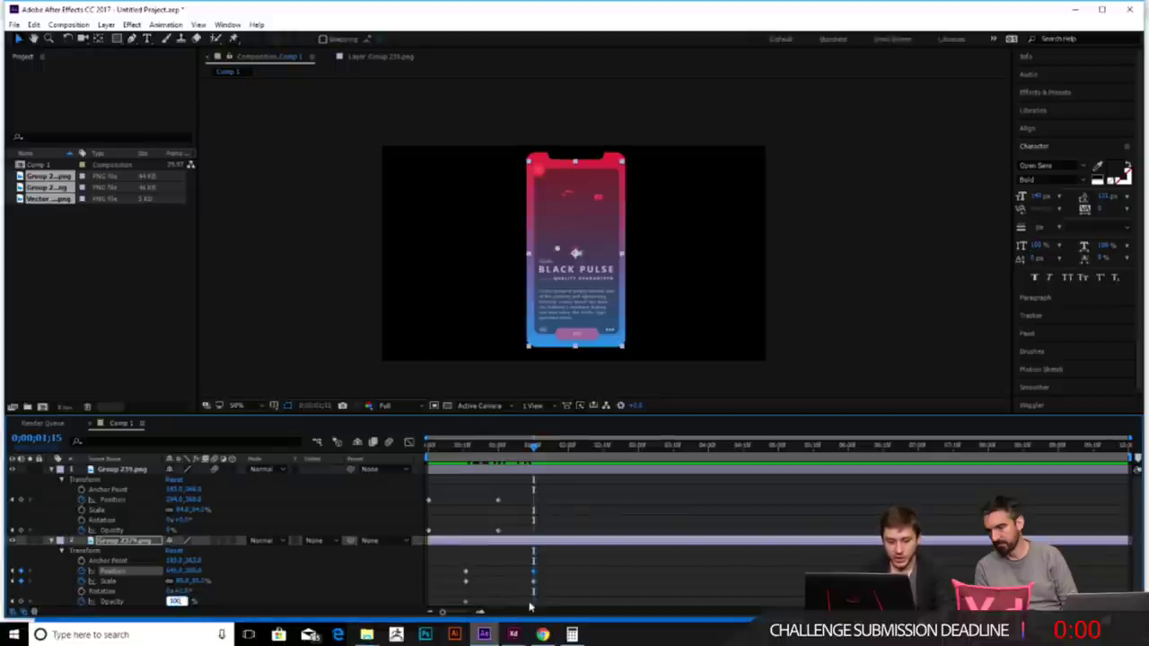
key("Return")
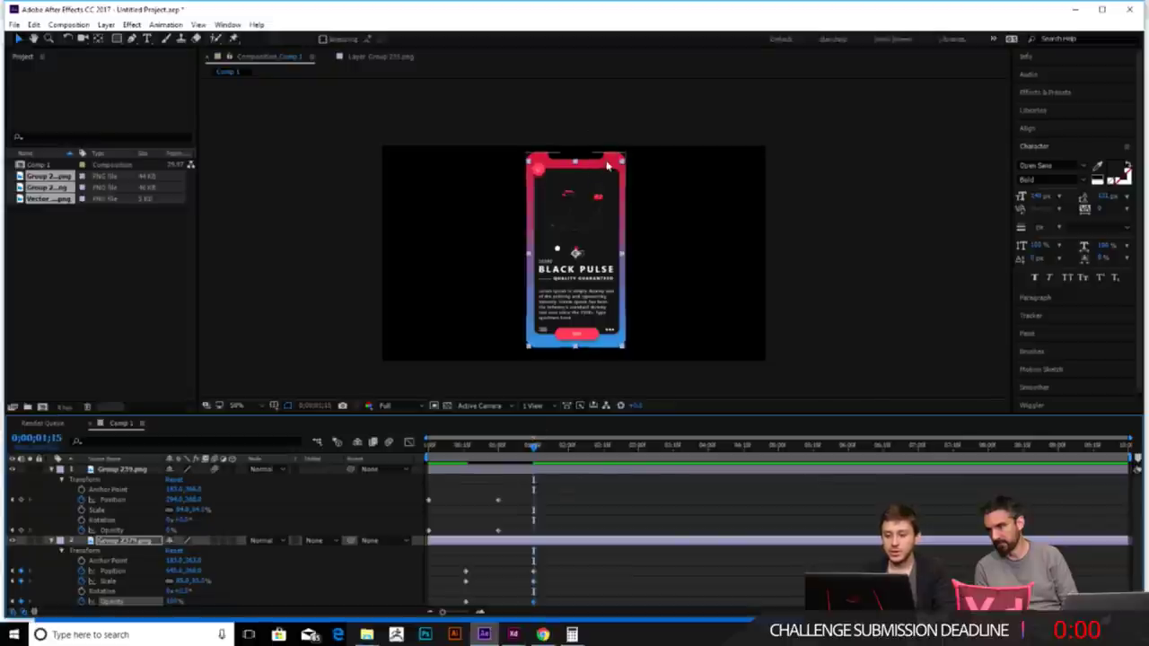
- Key Group 2379's Opacity at 100% at 1:15, then select the Group 239 layer
scroll(596, 166, "up", 2)
scroll(606, 148, "up", 3)
scroll(609, 144, "down", 4)
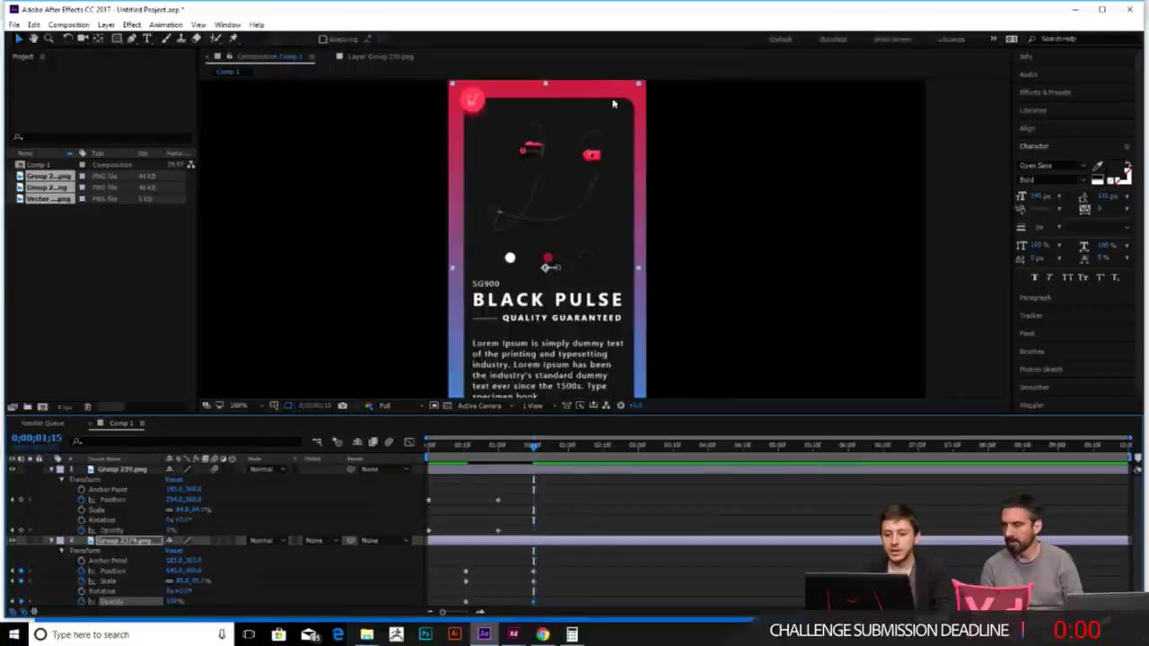
scroll(592, 128, "down", 2)
scroll(606, 148, "up", 2)
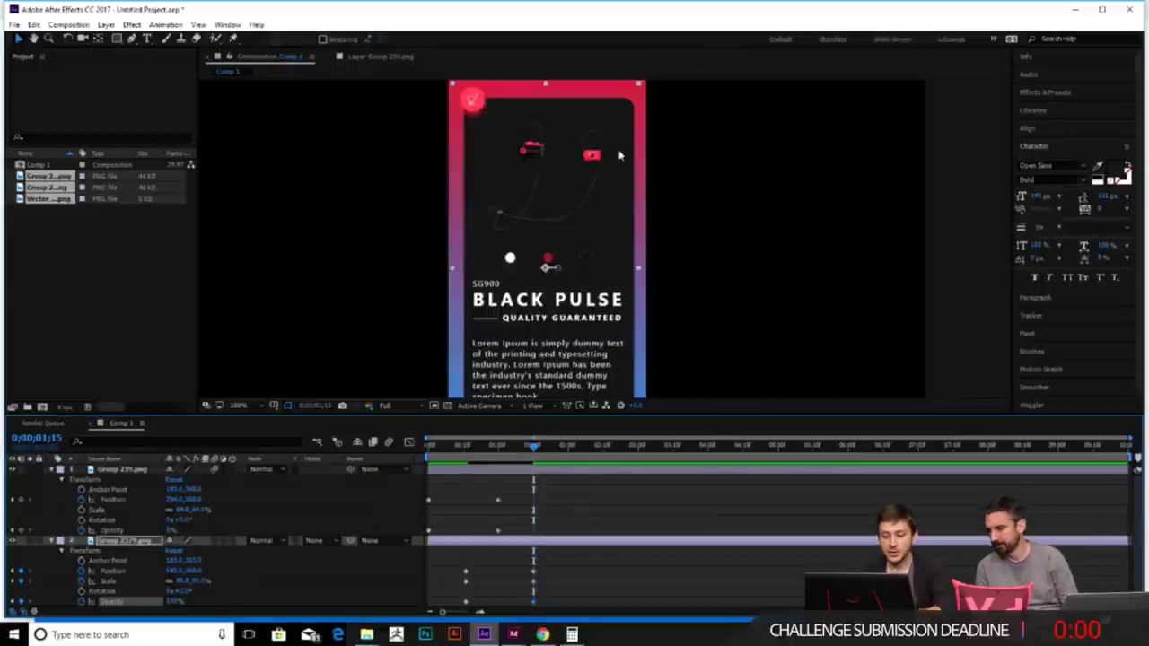
key("t")
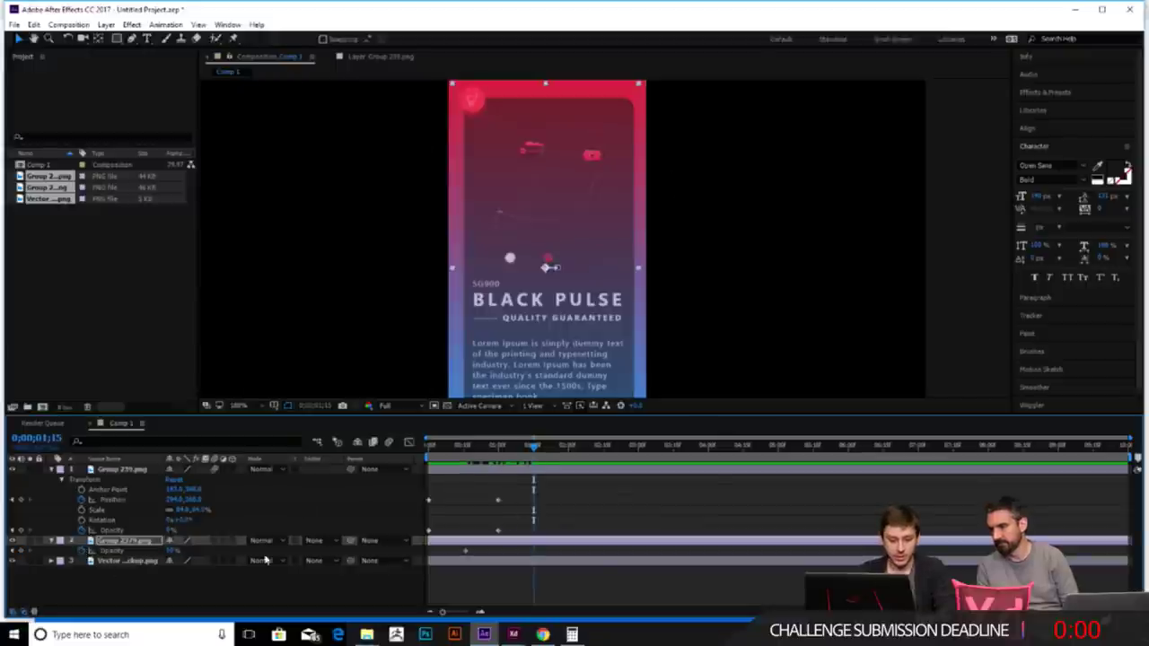
left_click(175, 550)
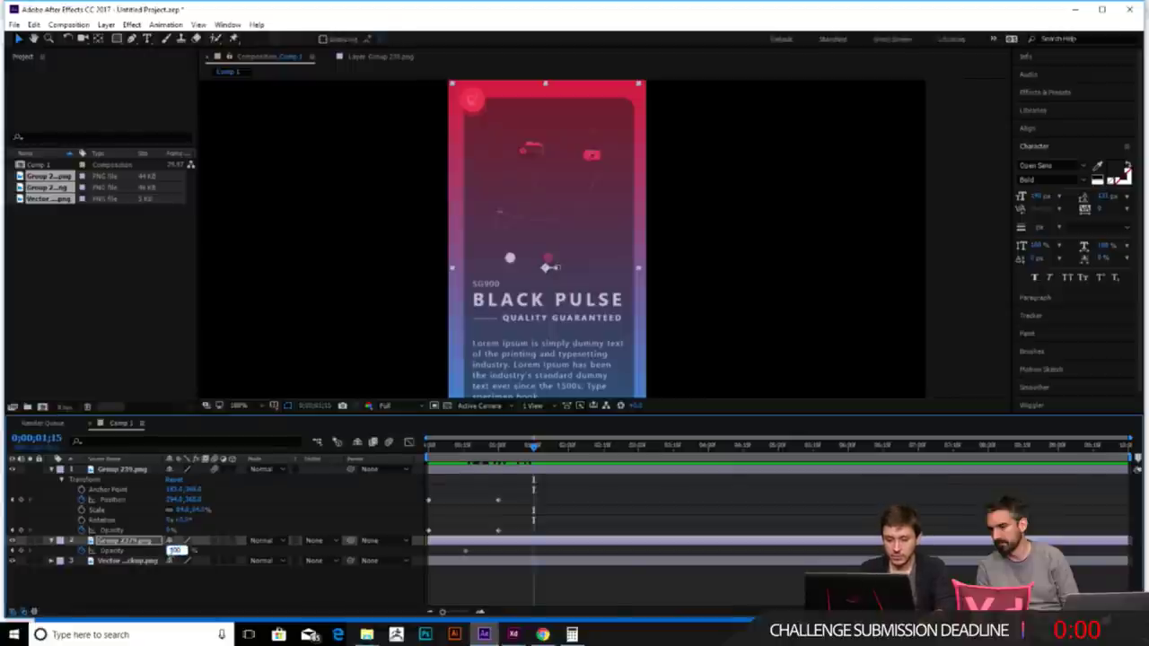
key("Return")
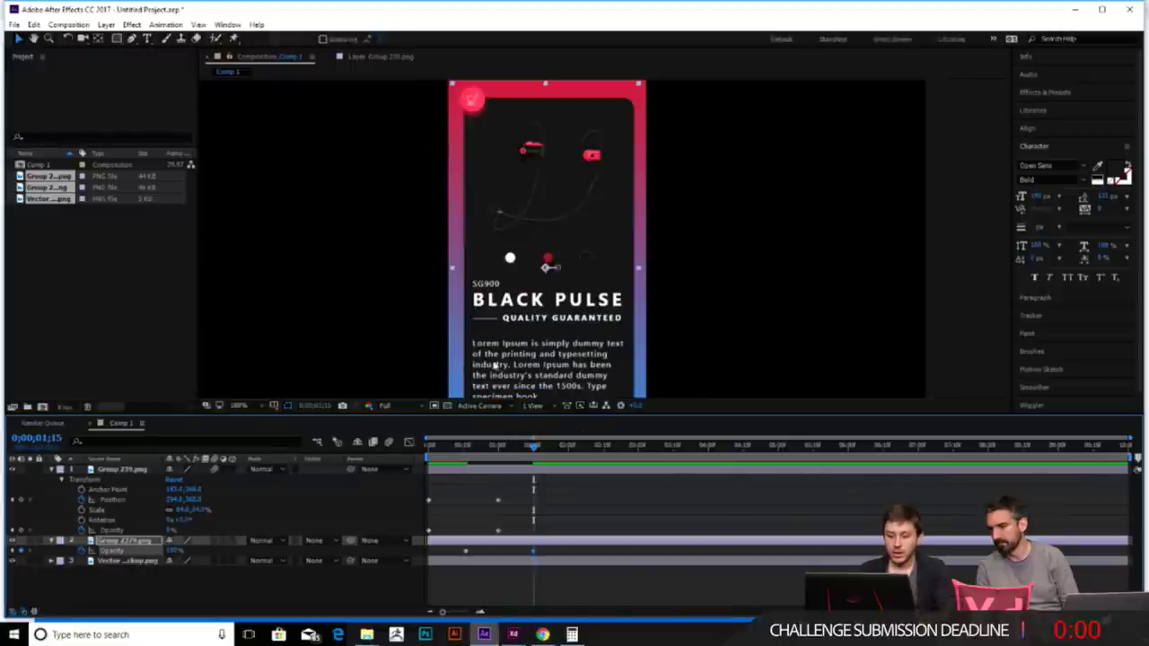
left_click(146, 41)
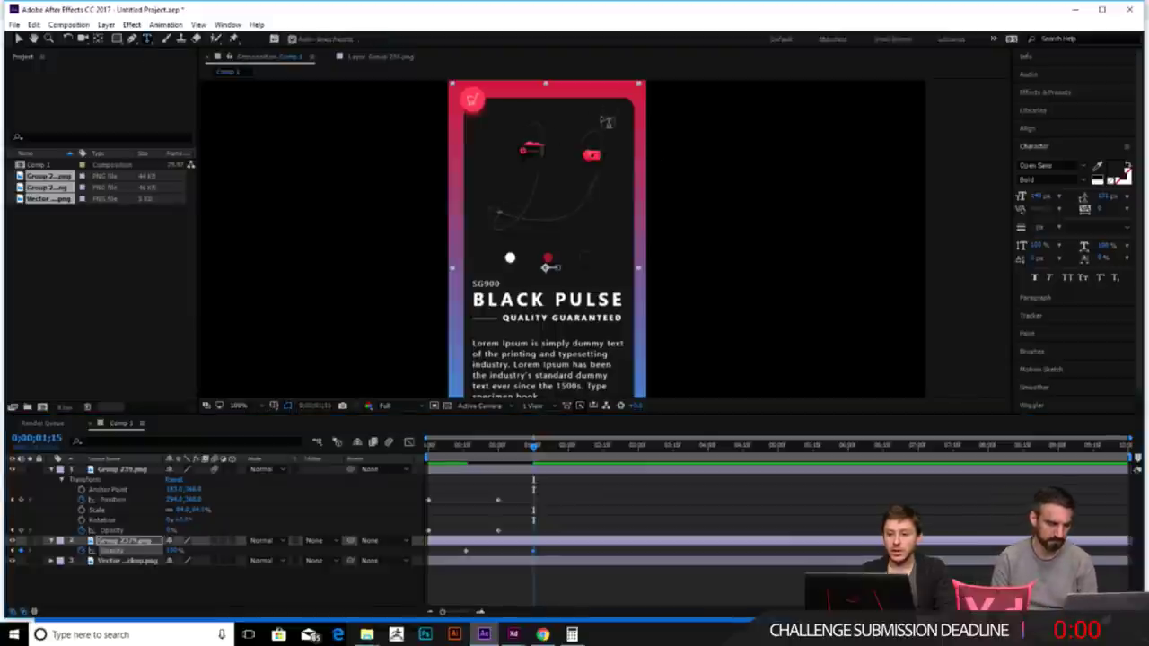
left_click(135, 471)
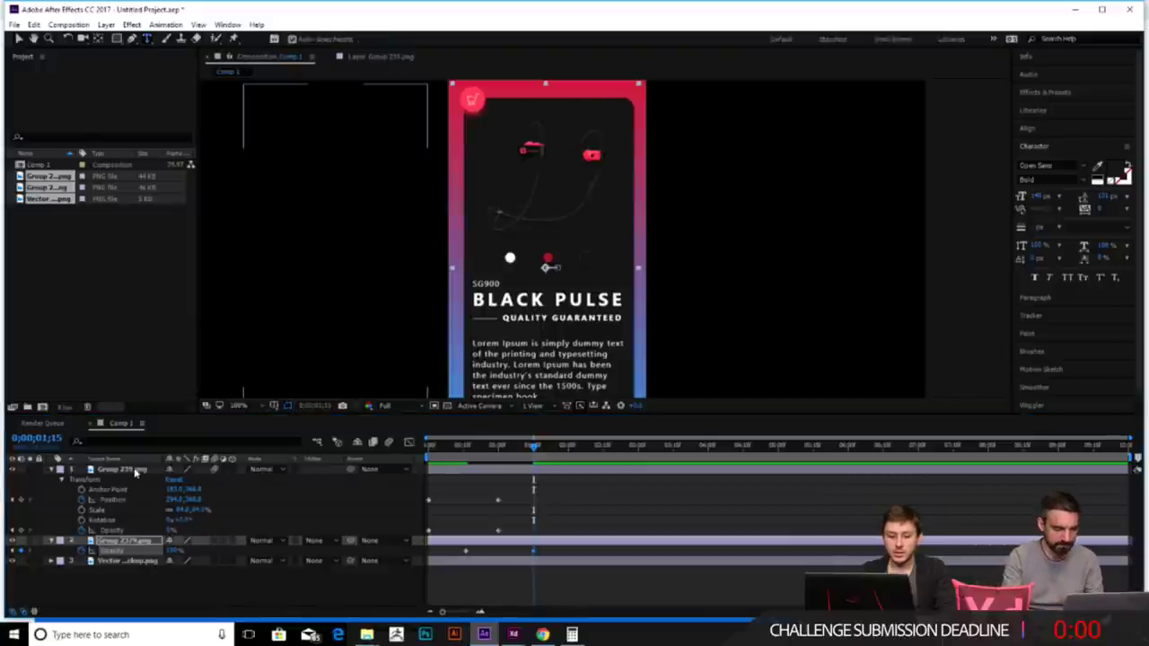
- Add a '$99' text layer near the phone's top and color it white (FFFFFF)
left_click(573, 121)
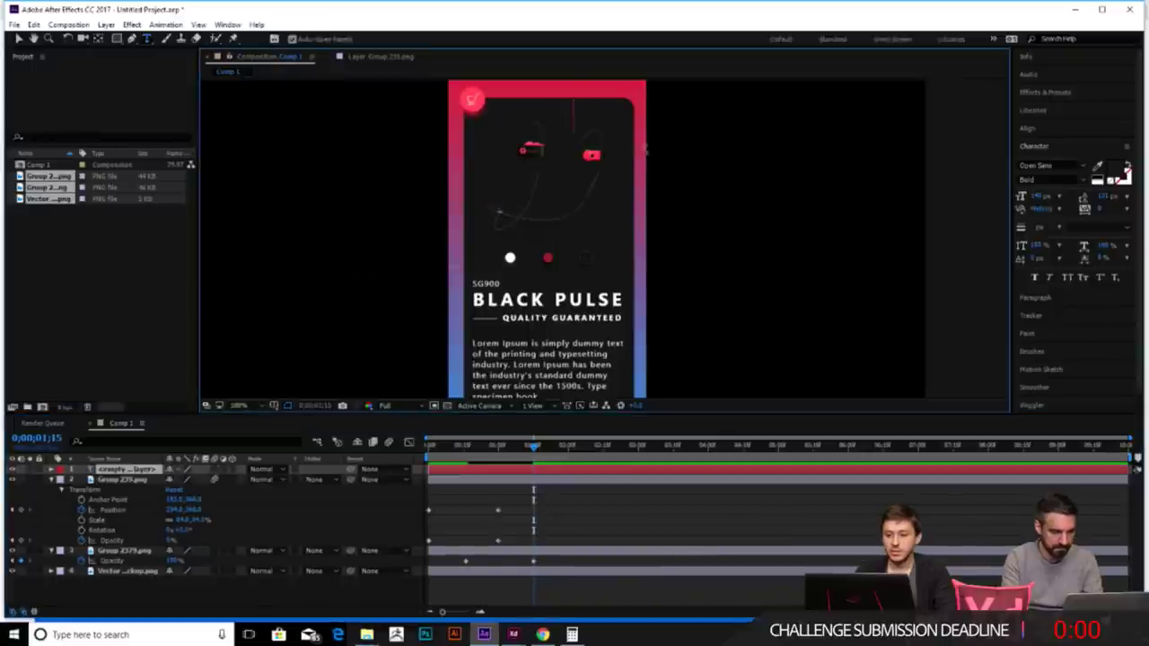
type("I")
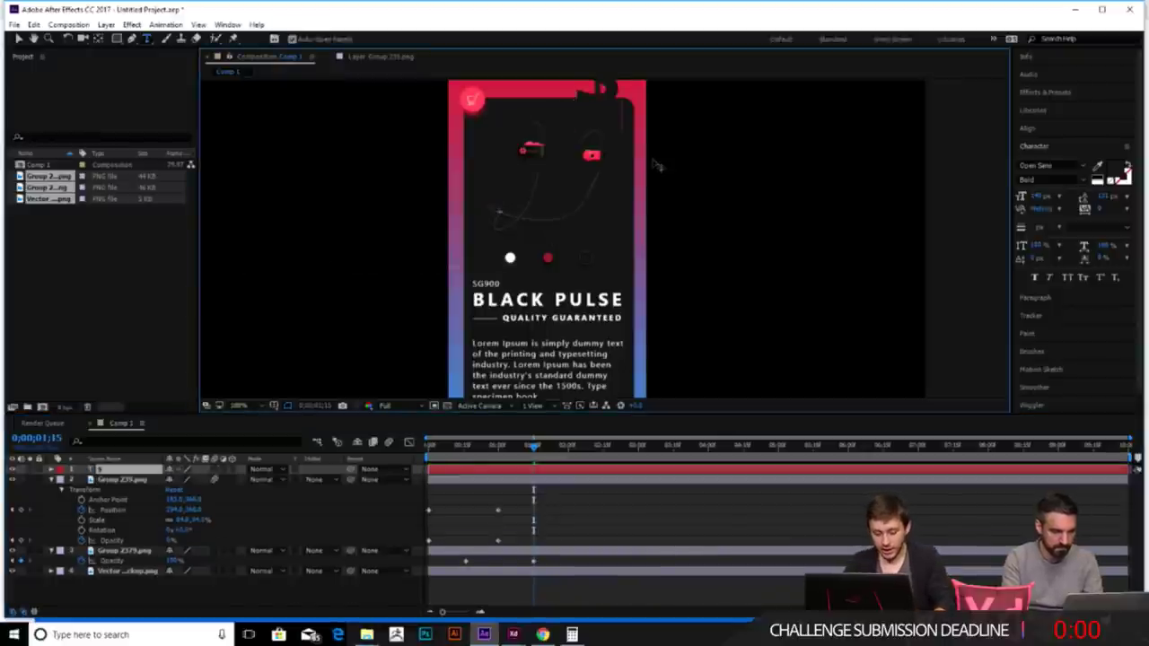
type("99")
scroll(658, 165, "down", 2)
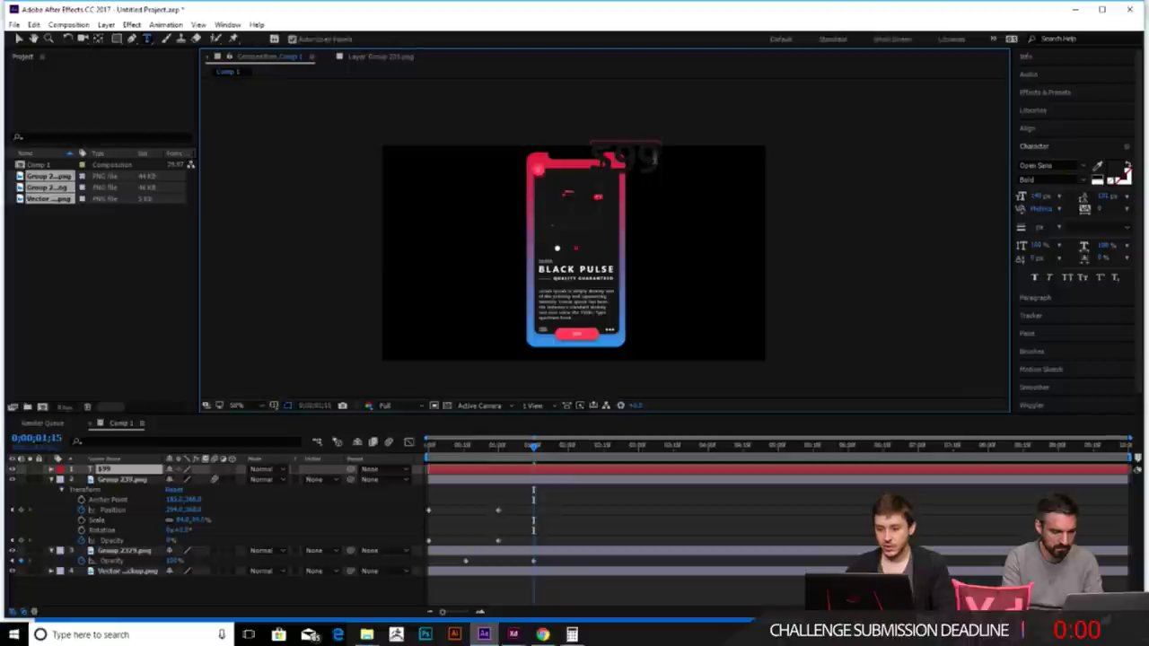
left_click_drag(661, 160, 588, 155)
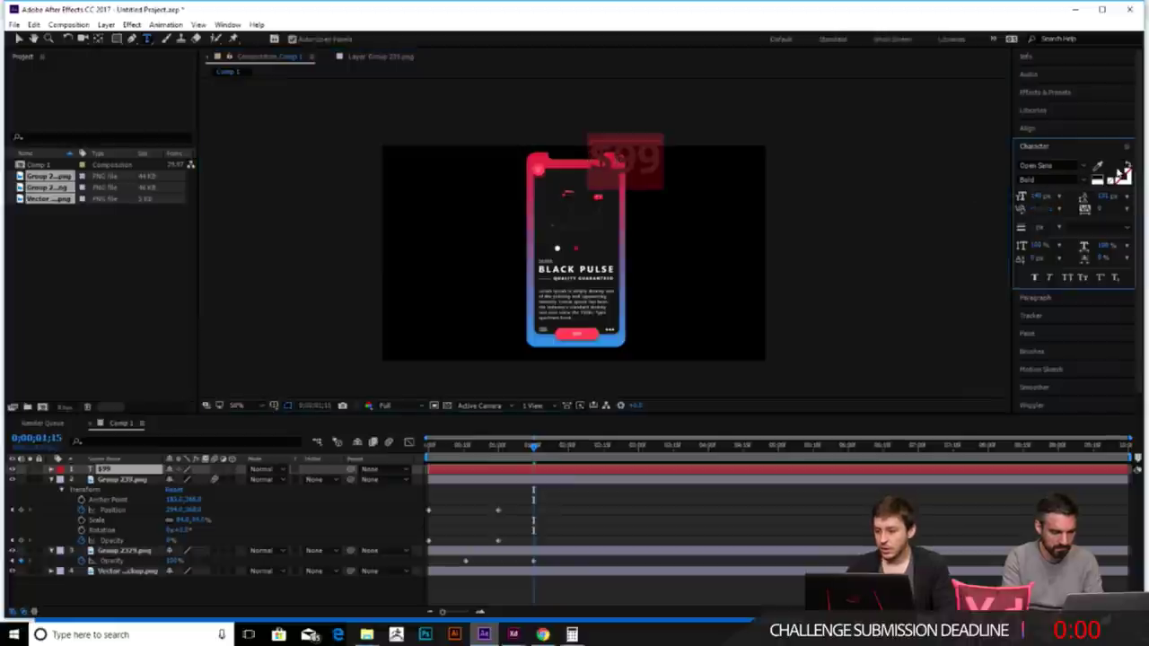
left_click(1125, 172)
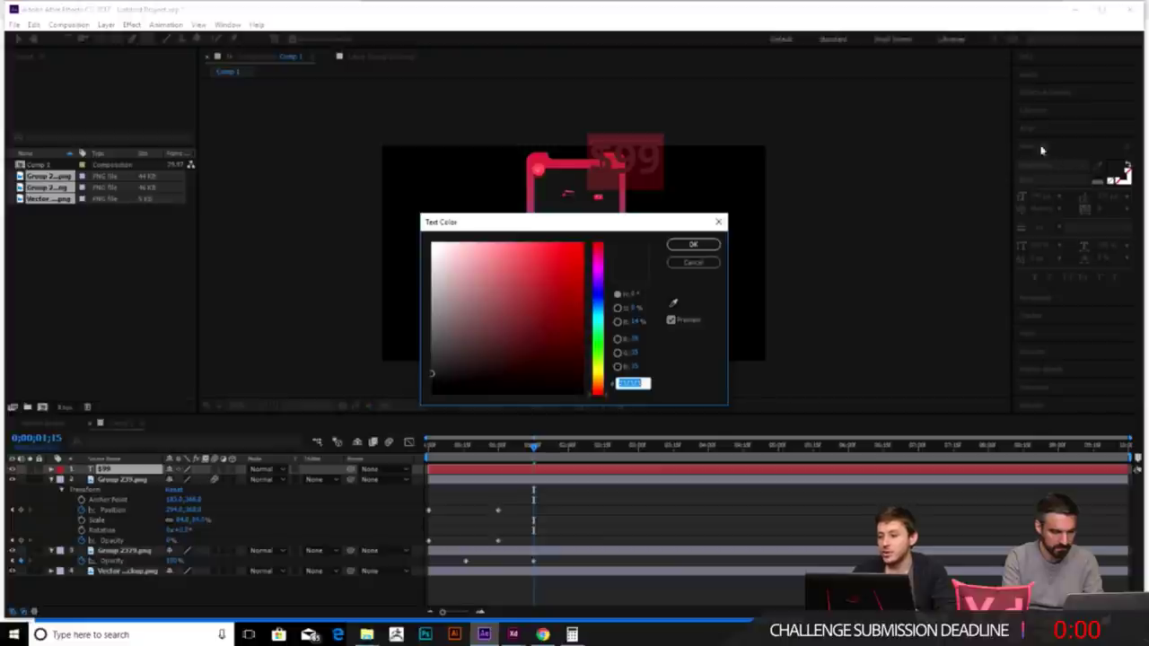
left_click_drag(498, 310, 432, 242)
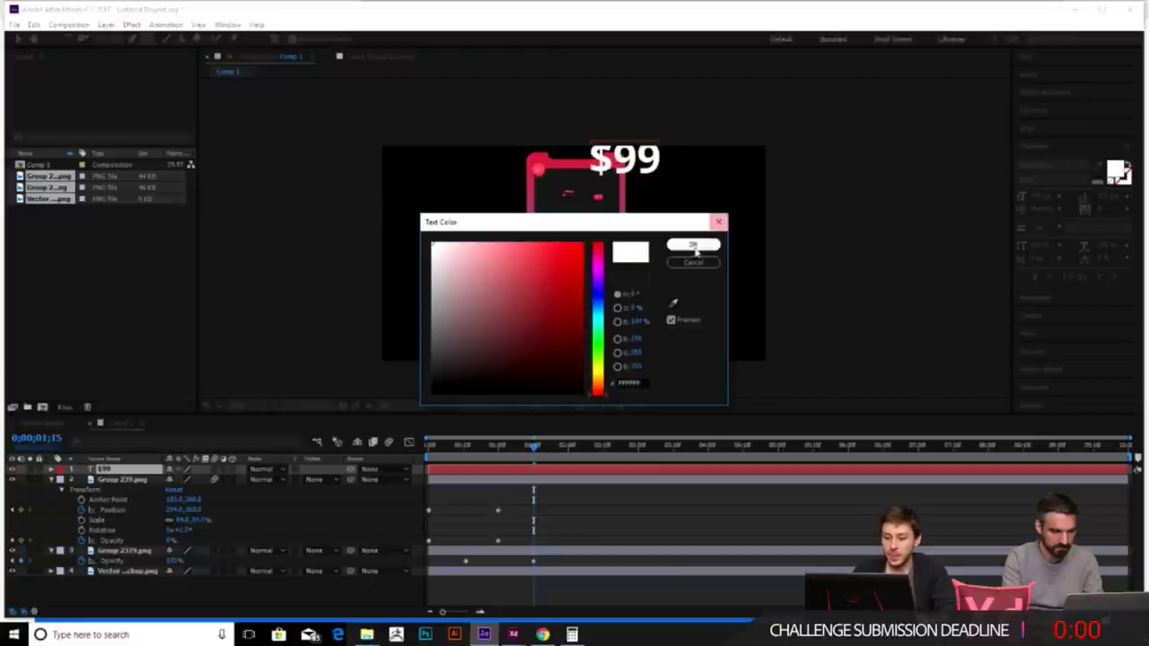
left_click(693, 244)
- Reduce the $99 text's font size in the Character panel
left_click_drag(1034, 196, 995, 199)
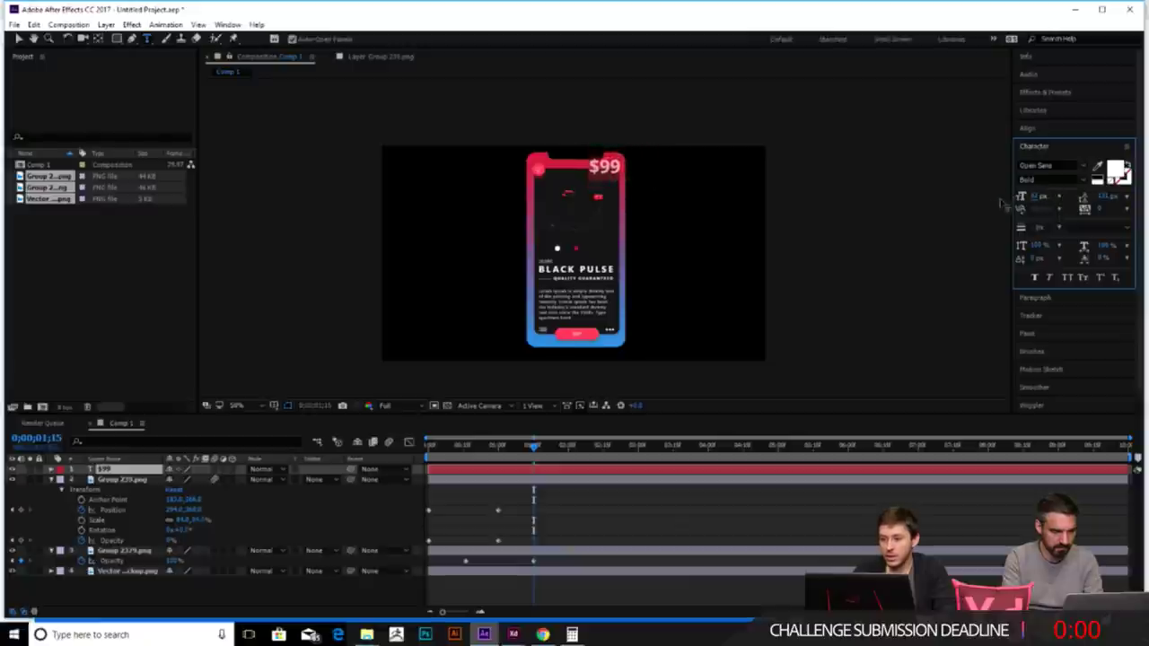
left_click(18, 39)
left_click(779, 215)
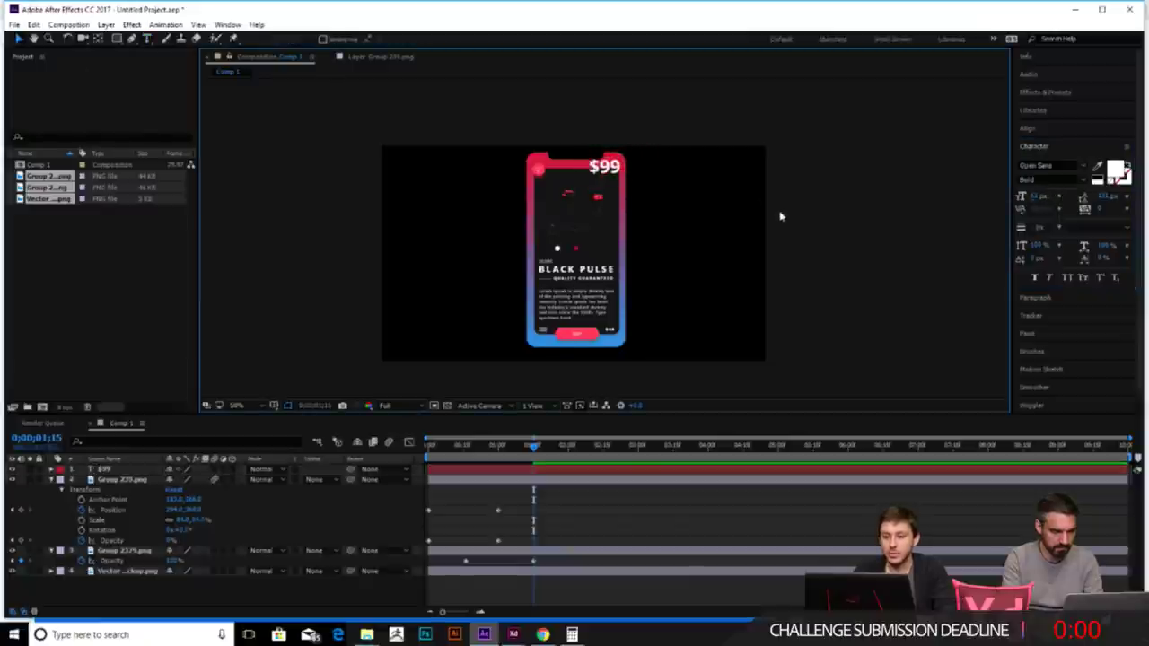
left_click(591, 170)
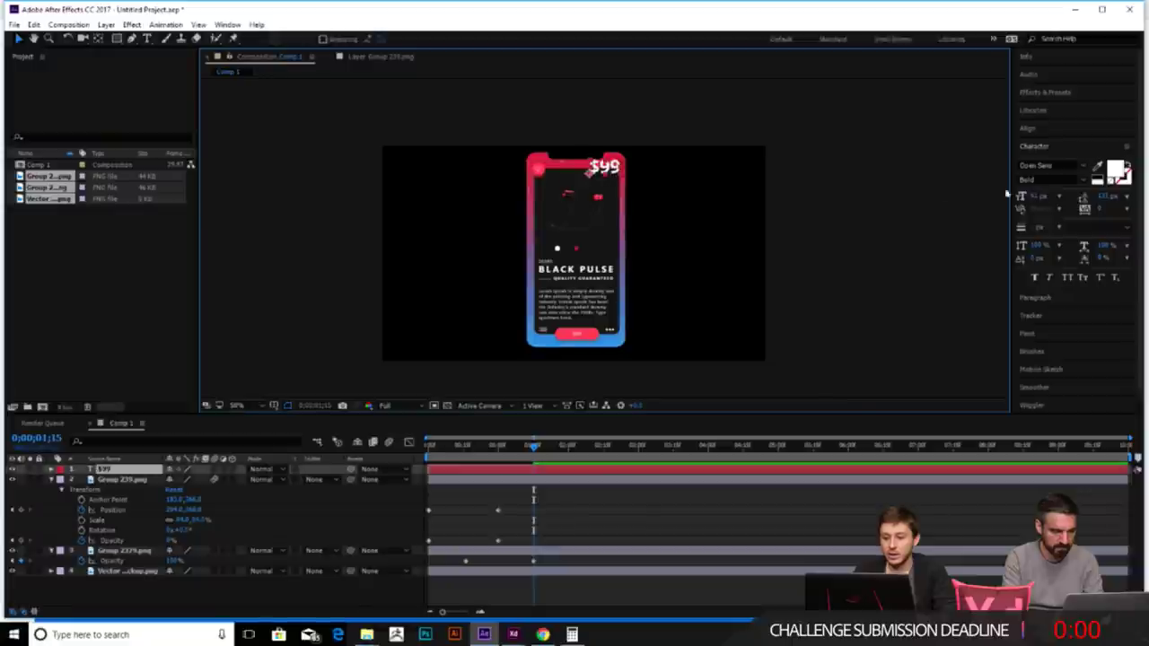
left_click_drag(1036, 197, 706, 187)
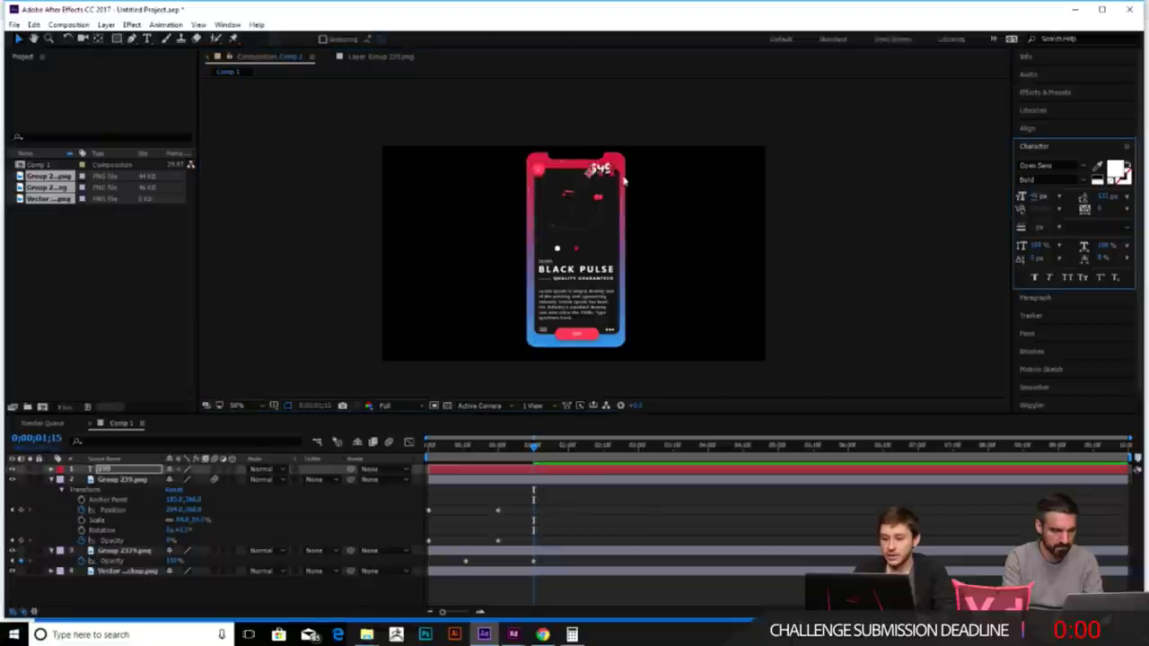
- Nudge the $99 text down onto the dark phone screen beside the earphones
scroll(615, 166, "up", 2)
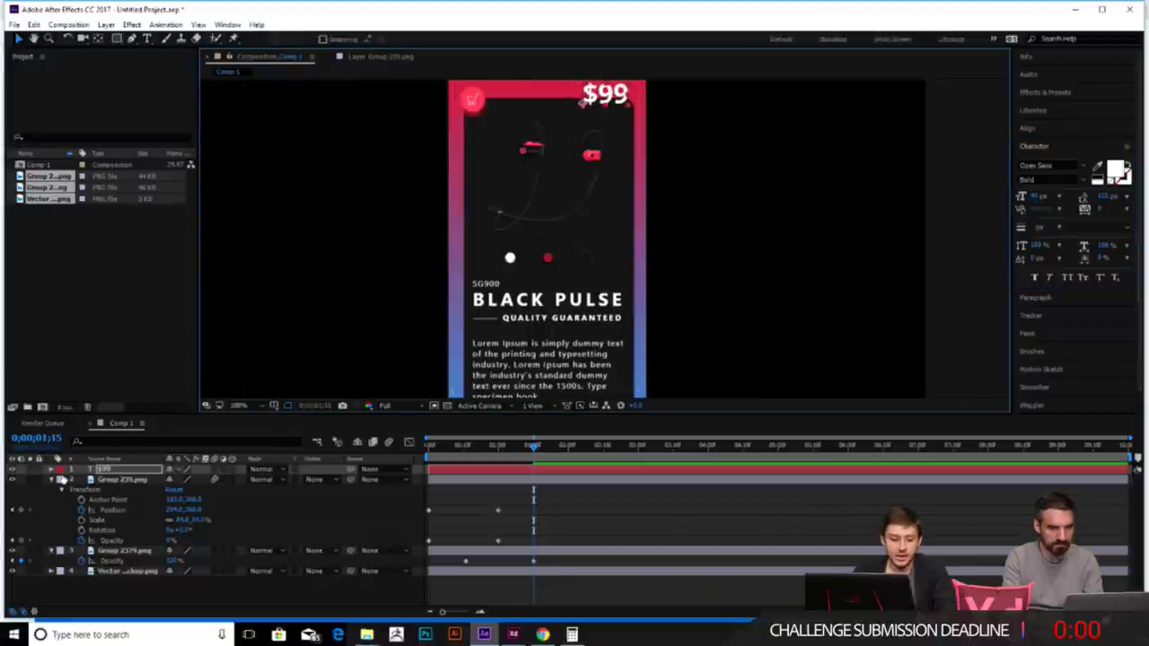
left_click(51, 479)
left_click(51, 469)
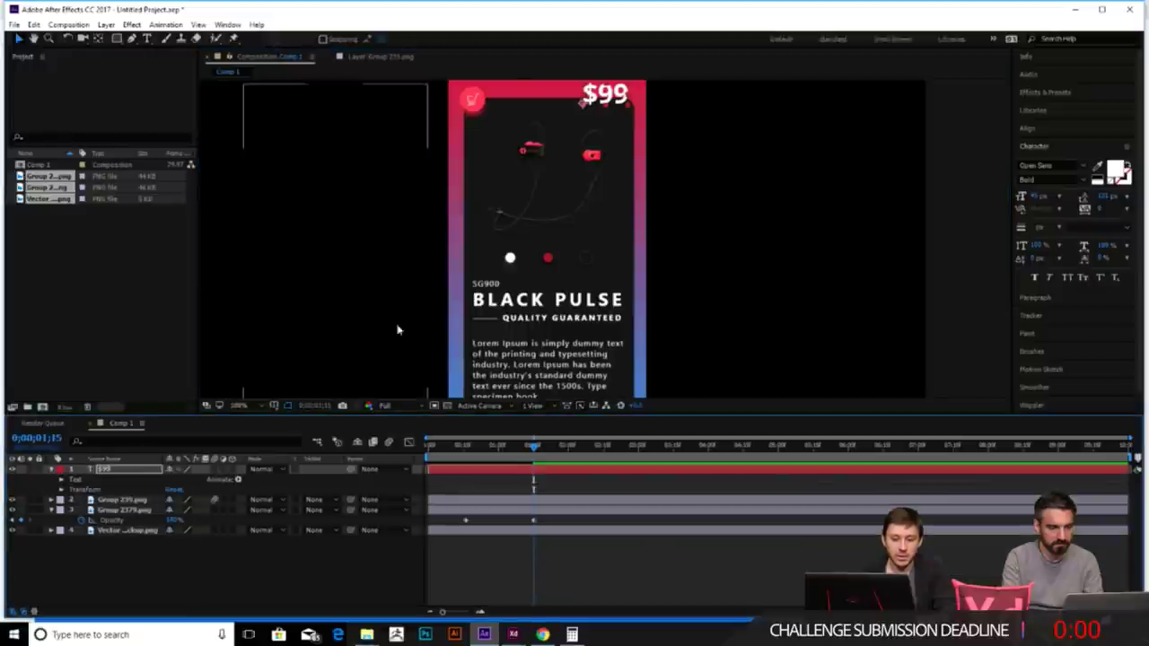
mouse_move(533, 446)
left_mouse_down()
mouse_move(431, 447)
mouse_move(533, 450)
left_mouse_up()
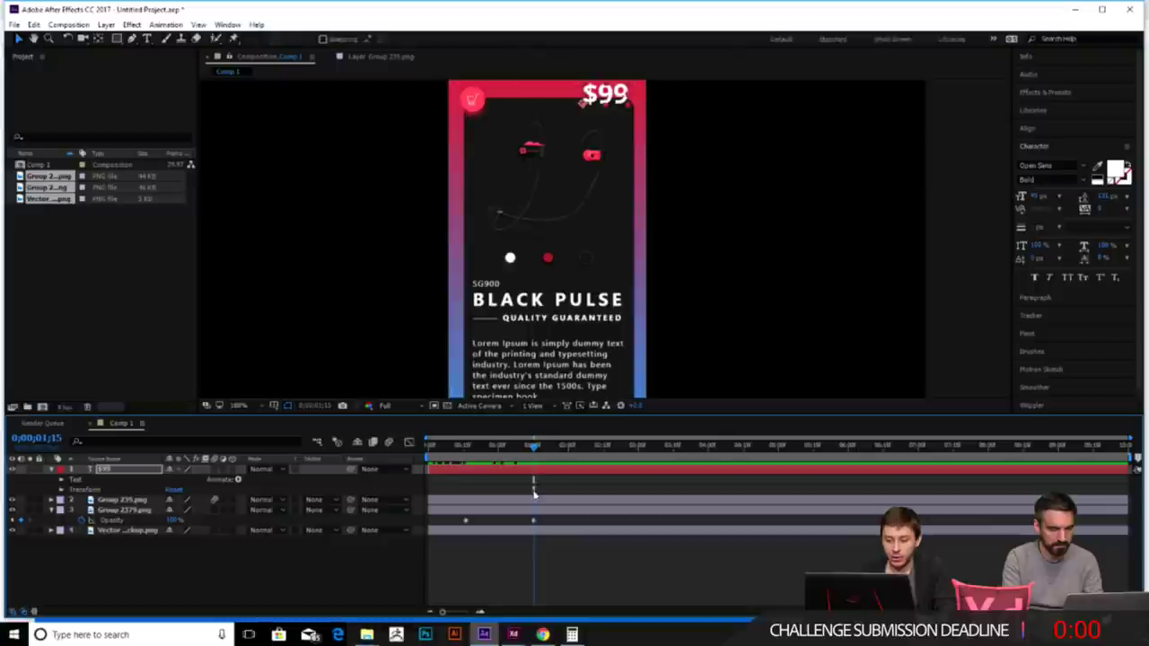
left_click(534, 520)
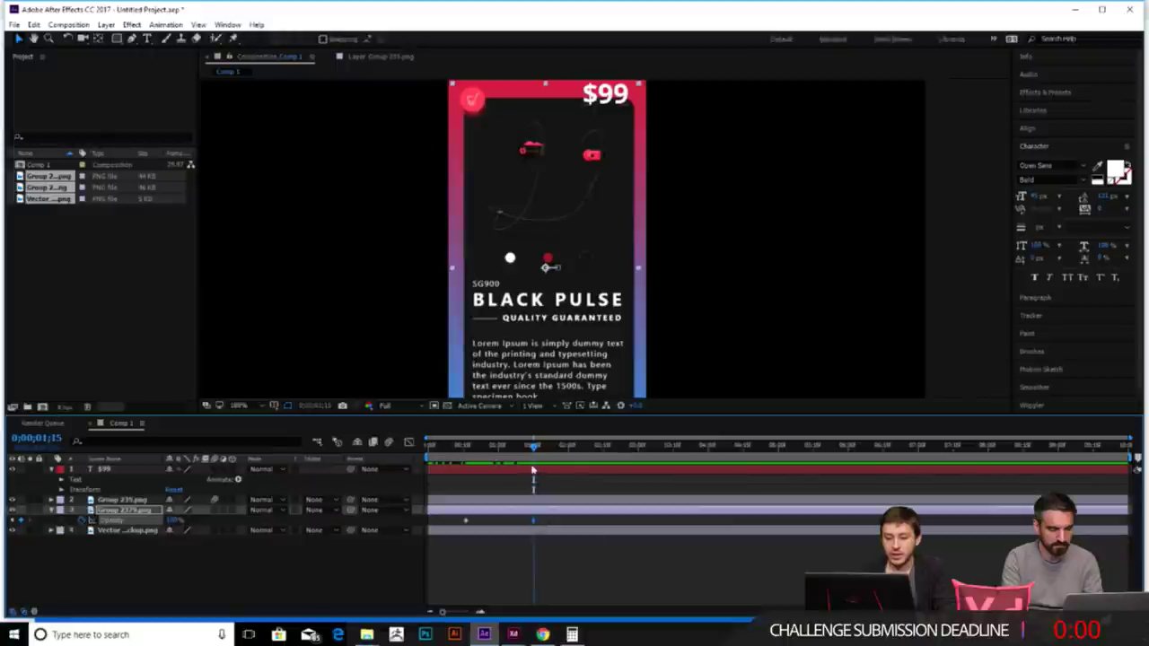
left_click_drag(534, 451, 536, 456)
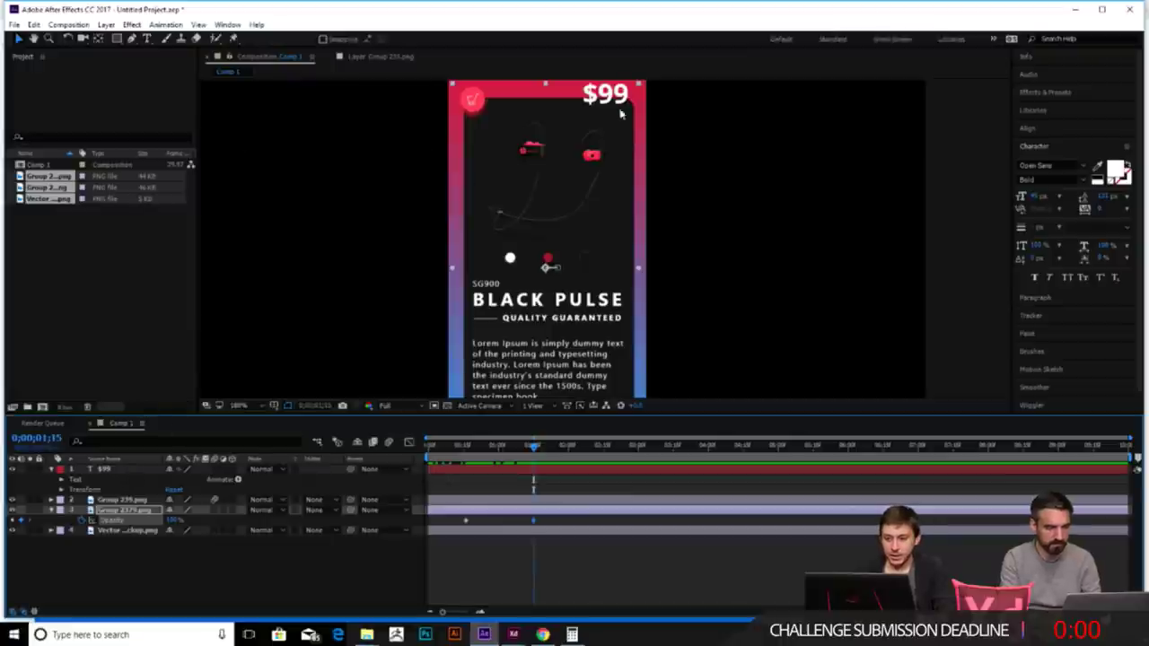
left_click(112, 469)
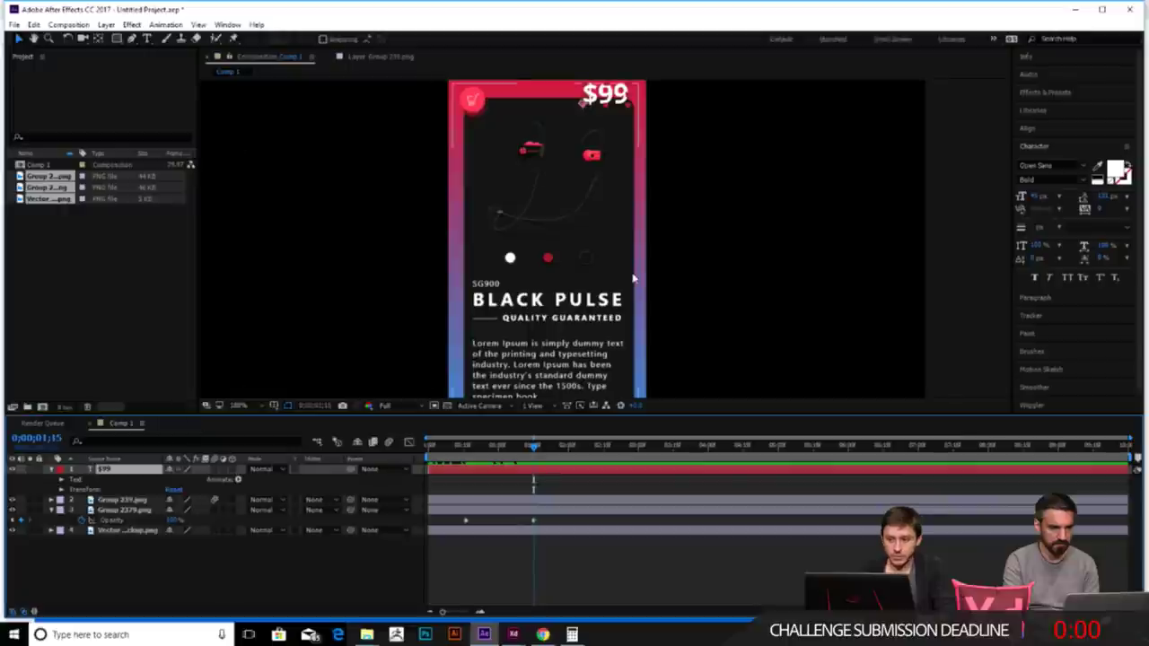
key("shift+Down")
key("shift+Down")
key("shift+Down")
key("shift+Down")
key("shift+Down")
key("shift+Down")
key("shift+Down")
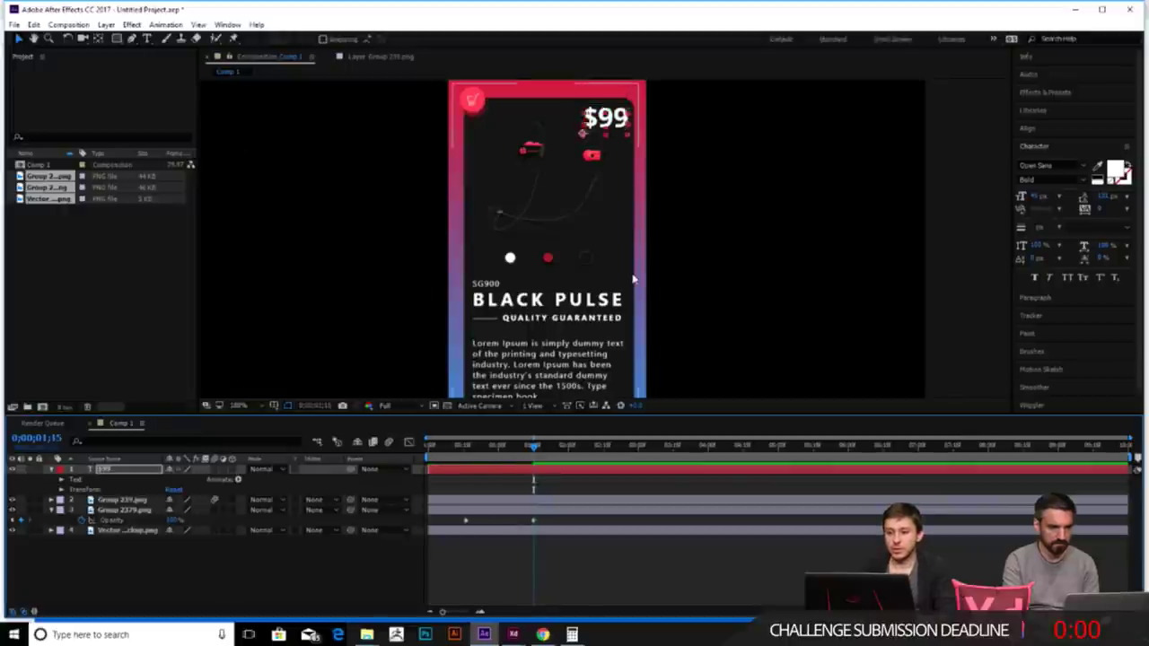
- Key the $99 text's Opacity from 0 at 0;00;01;15 to 100 at 0;00;02;15
left_click(62, 489)
left_click(81, 541)
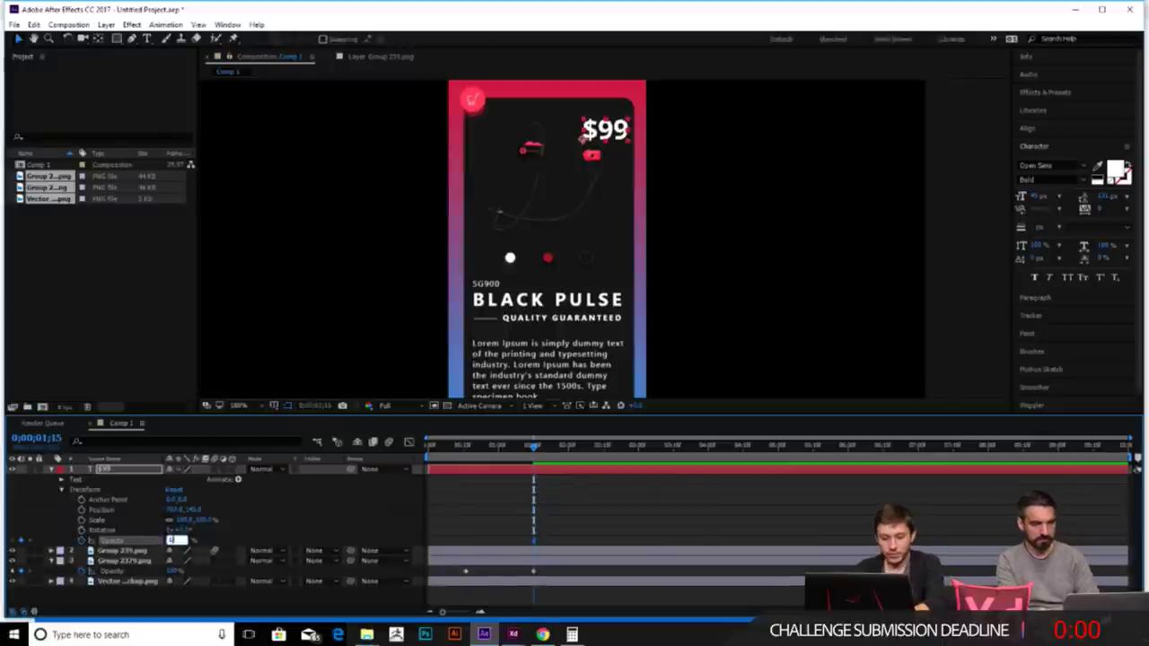
type("0")
key("Return")
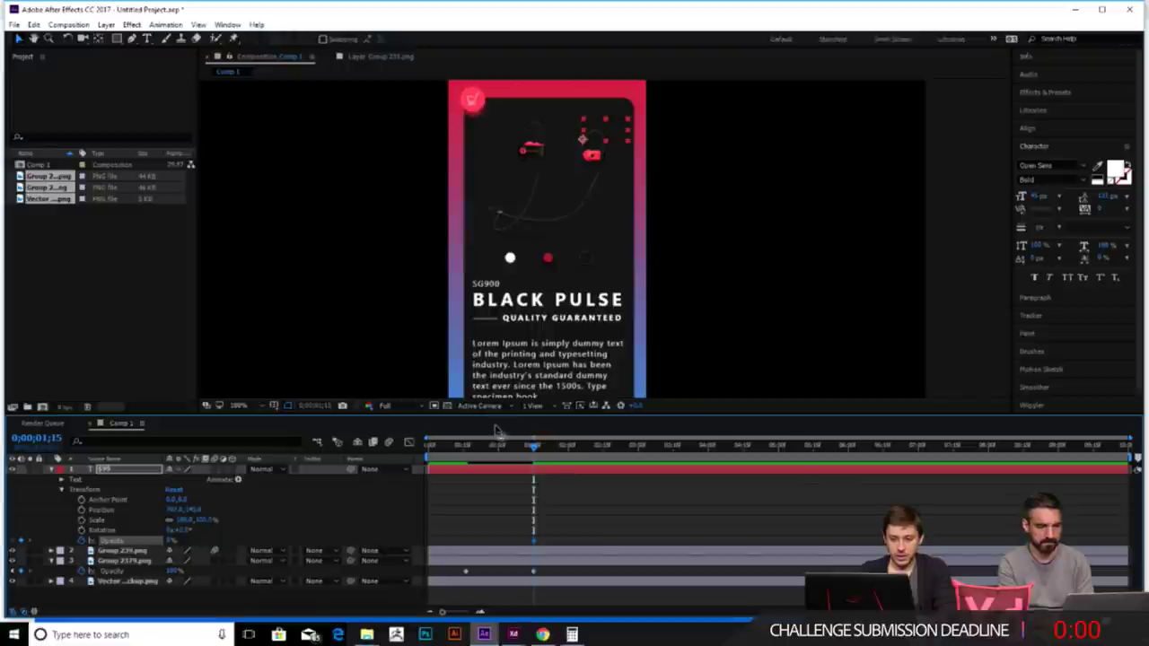
left_click_drag(533, 449, 604, 457)
left_click(180, 490)
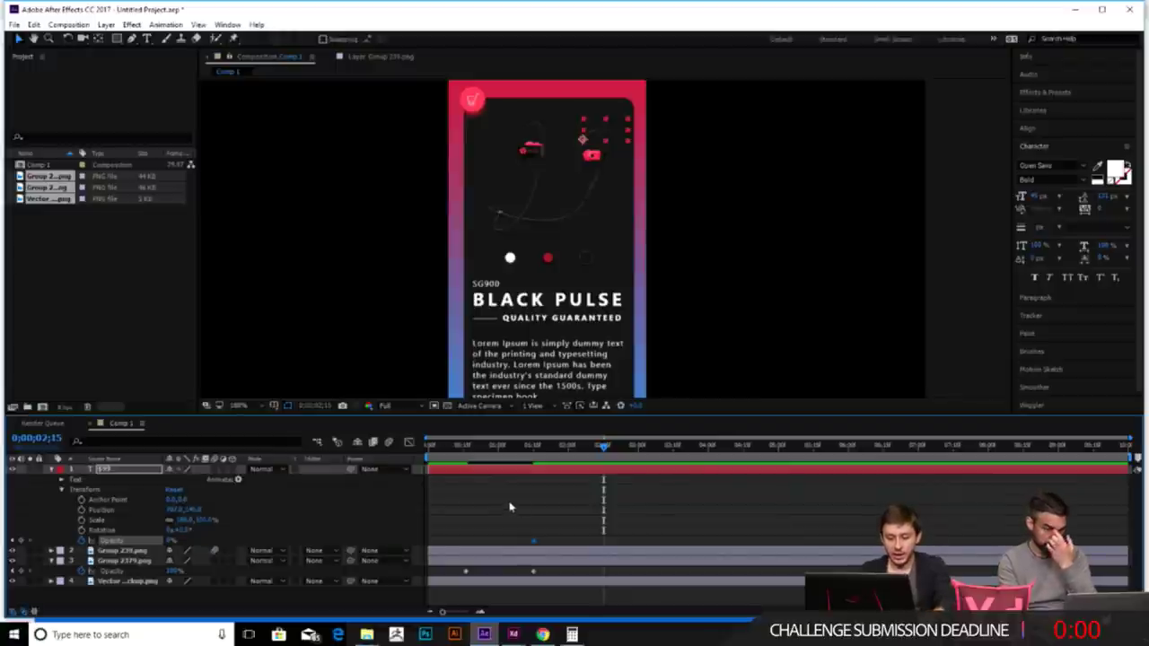
left_click(171, 541)
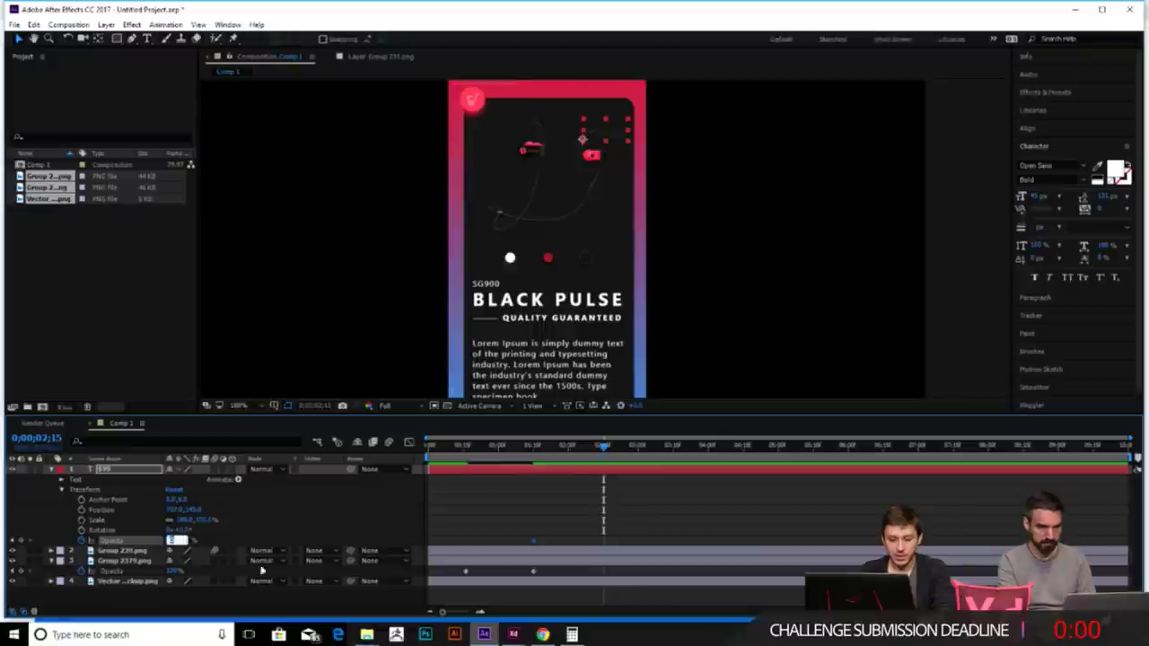
type("100")
key("Return")
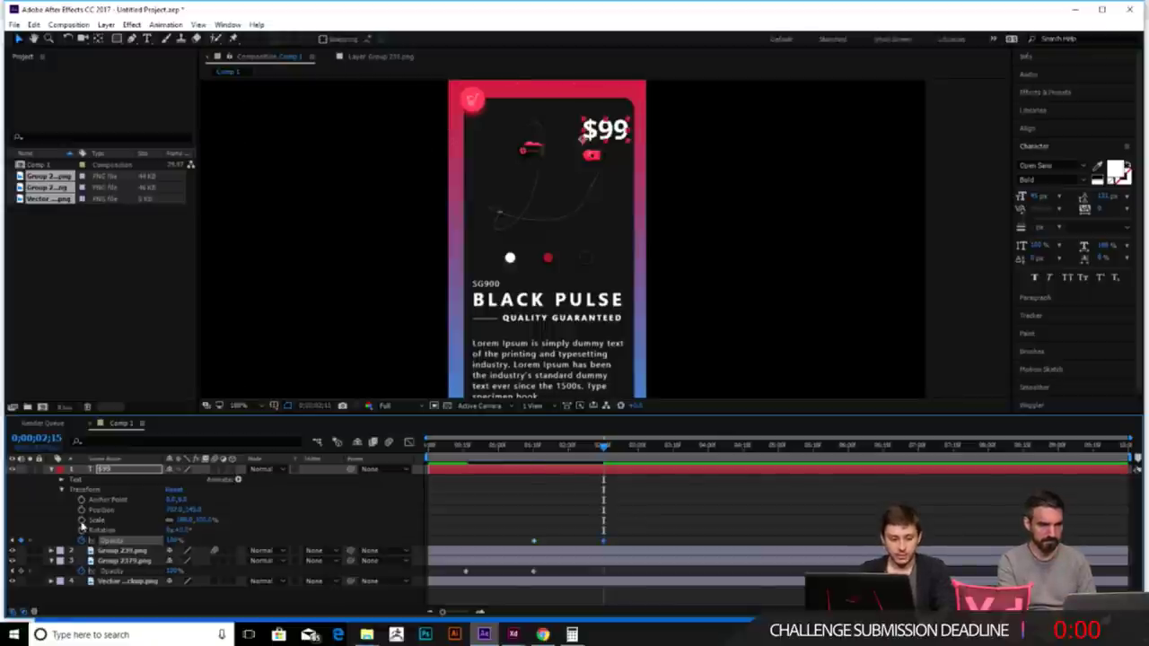
- Key the $99 text's Position and nudge it upward at 0;00;02;15
left_click_drag(605, 447, 533, 452)
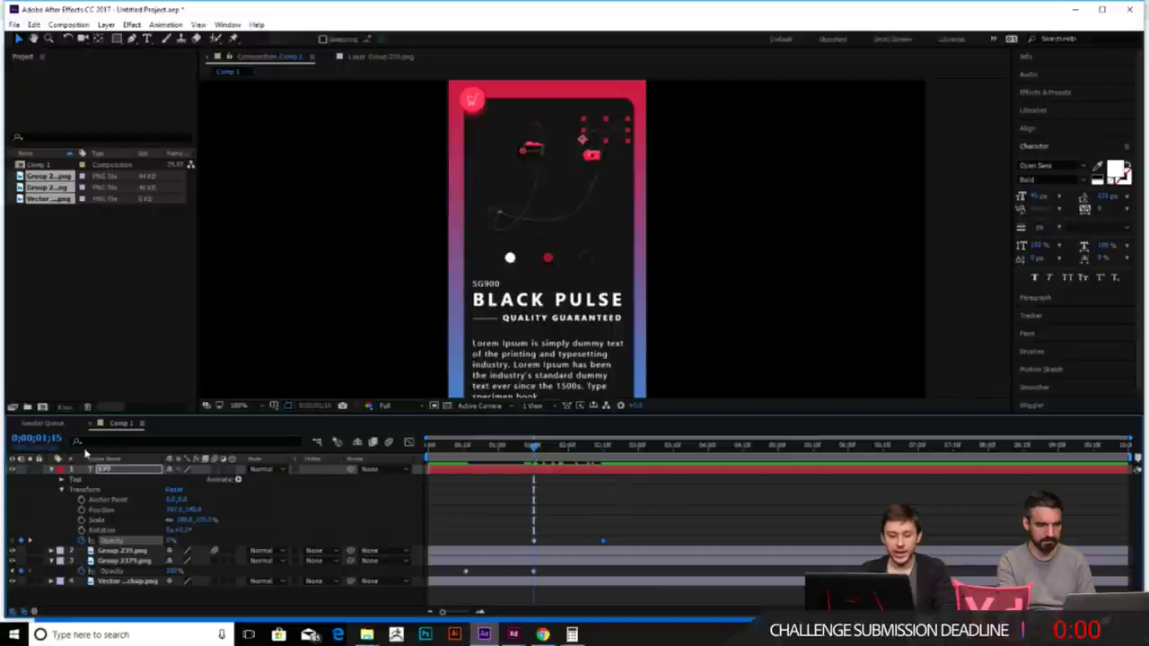
left_click(81, 509)
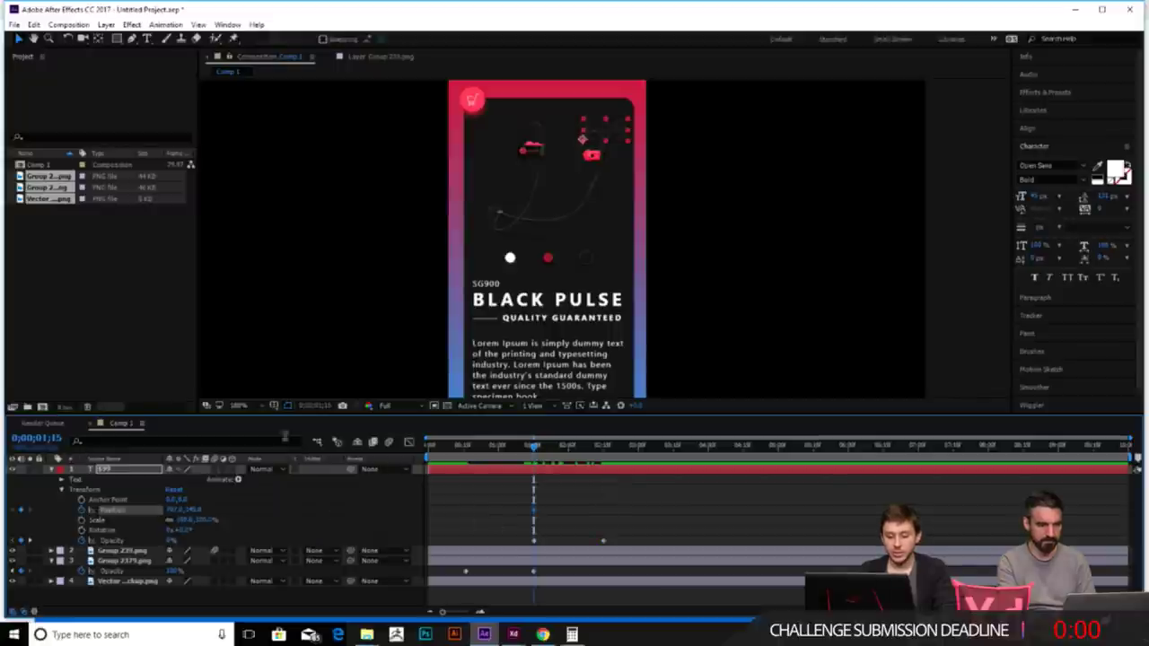
left_click(548, 446)
left_click(603, 446)
left_click_drag(610, 145, 609, 139)
key("shift+Up")
key("shift+Up")
key("shift+Up")
key("Up")
key("Up")
key("Up")
key("Up")
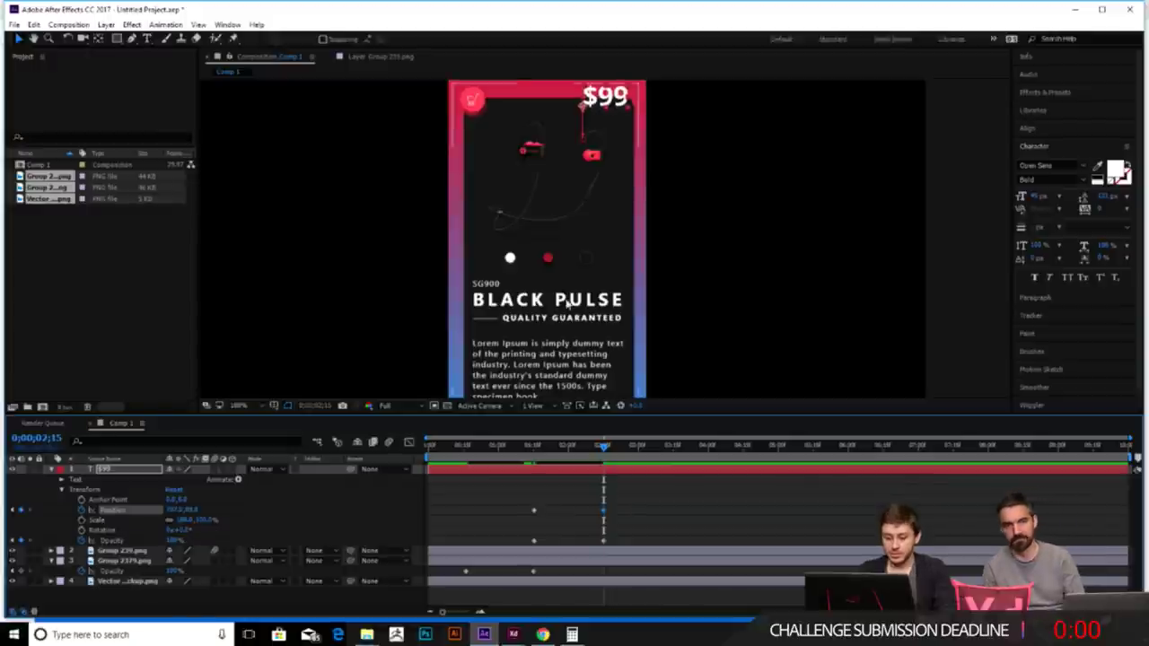
left_click_drag(603, 446, 403, 460)
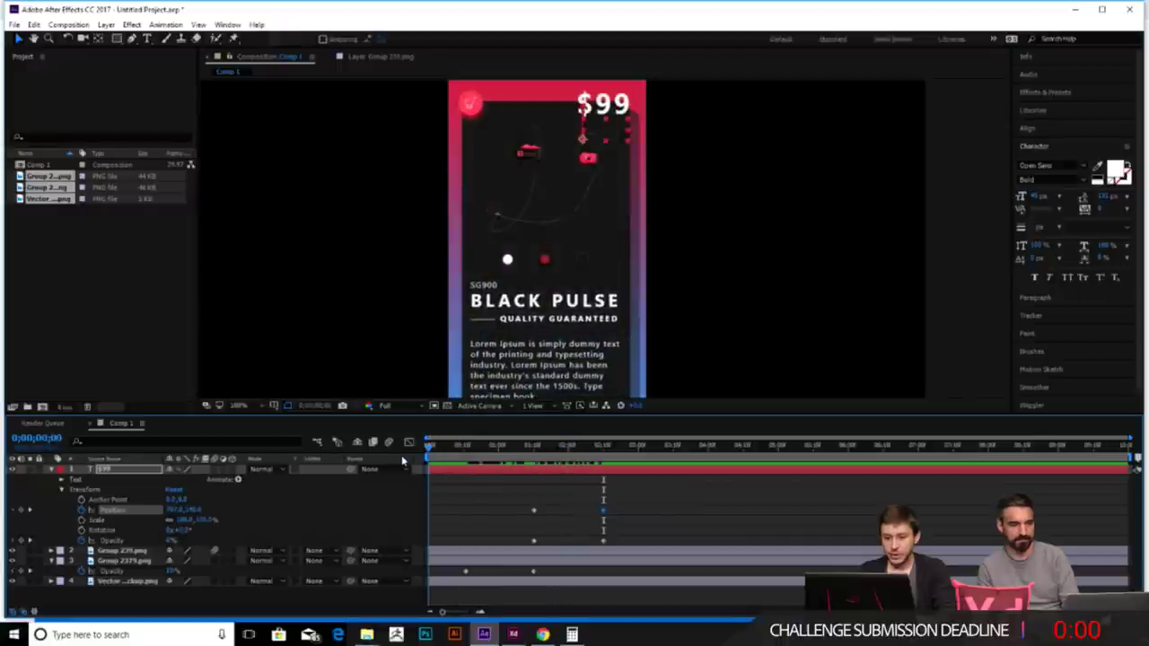
- Preview the $99 price animation up to 0;00;02;15
scroll(643, 252, "down", 2)
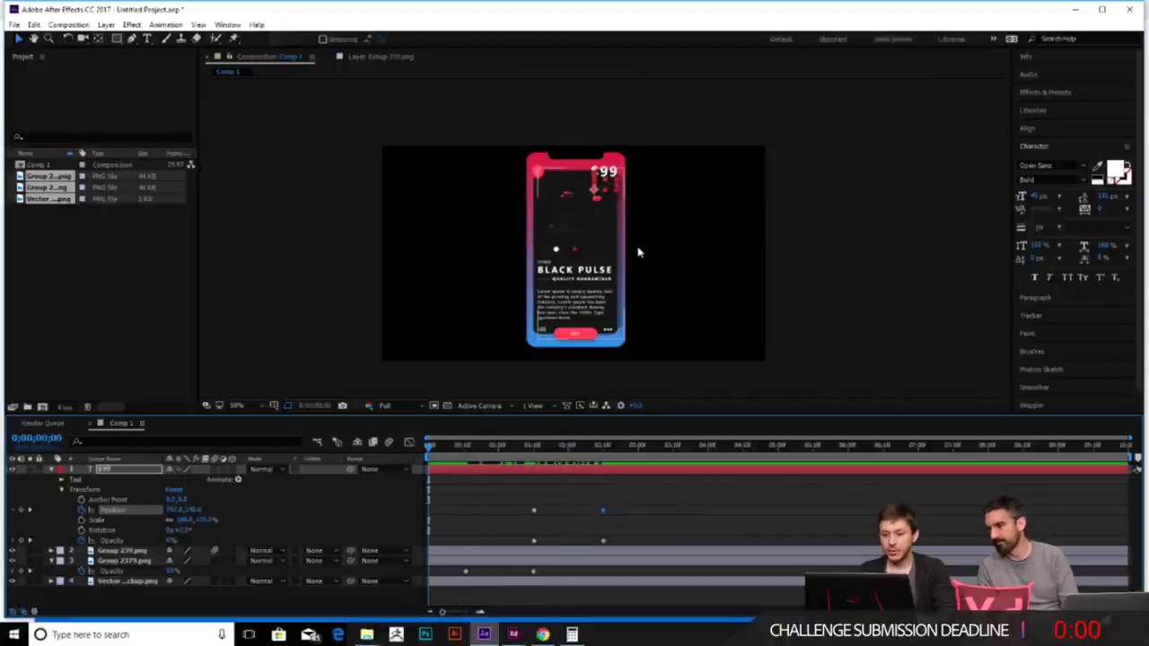
key("space")
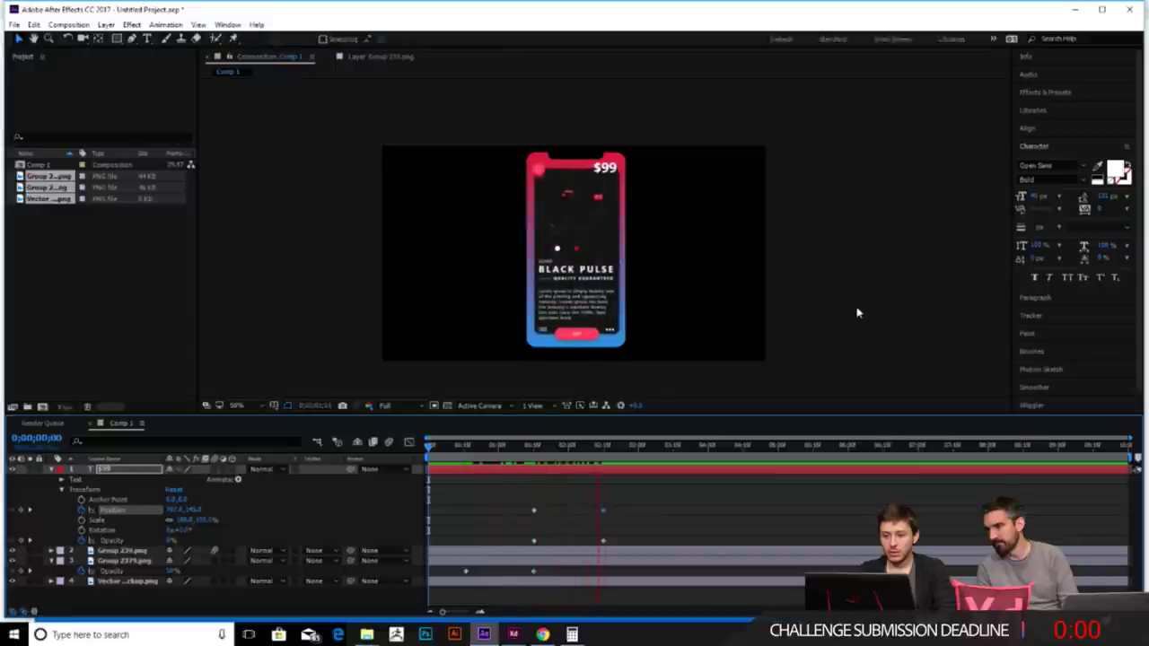
key("space")
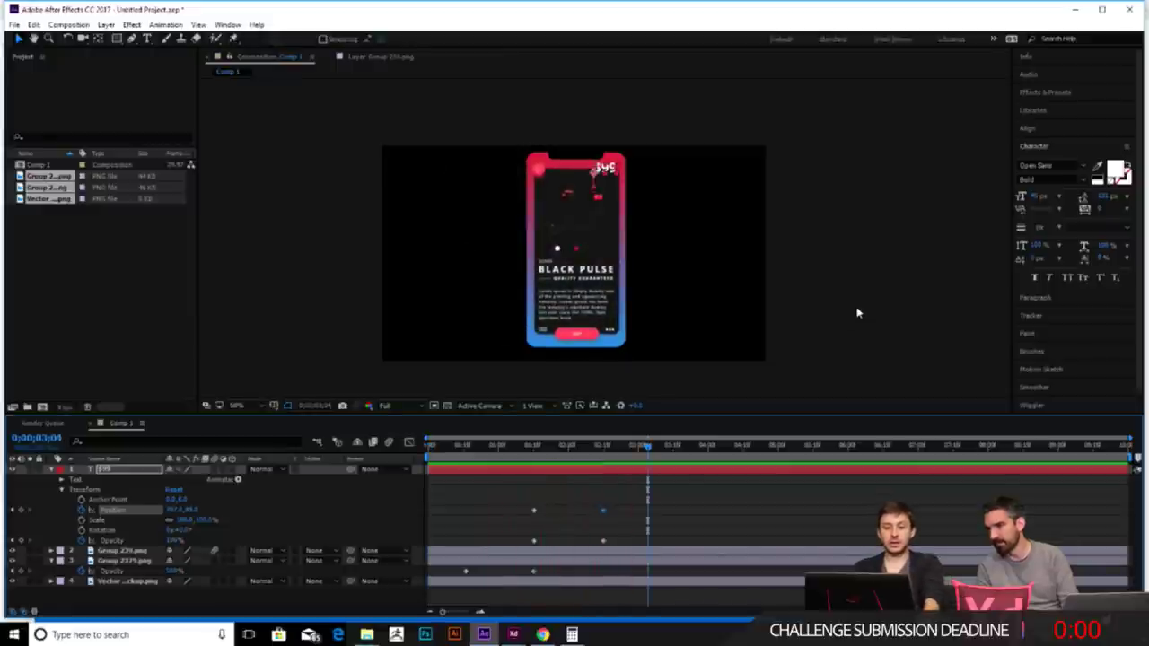
left_click(643, 445)
left_click_drag(627, 448, 599, 440)
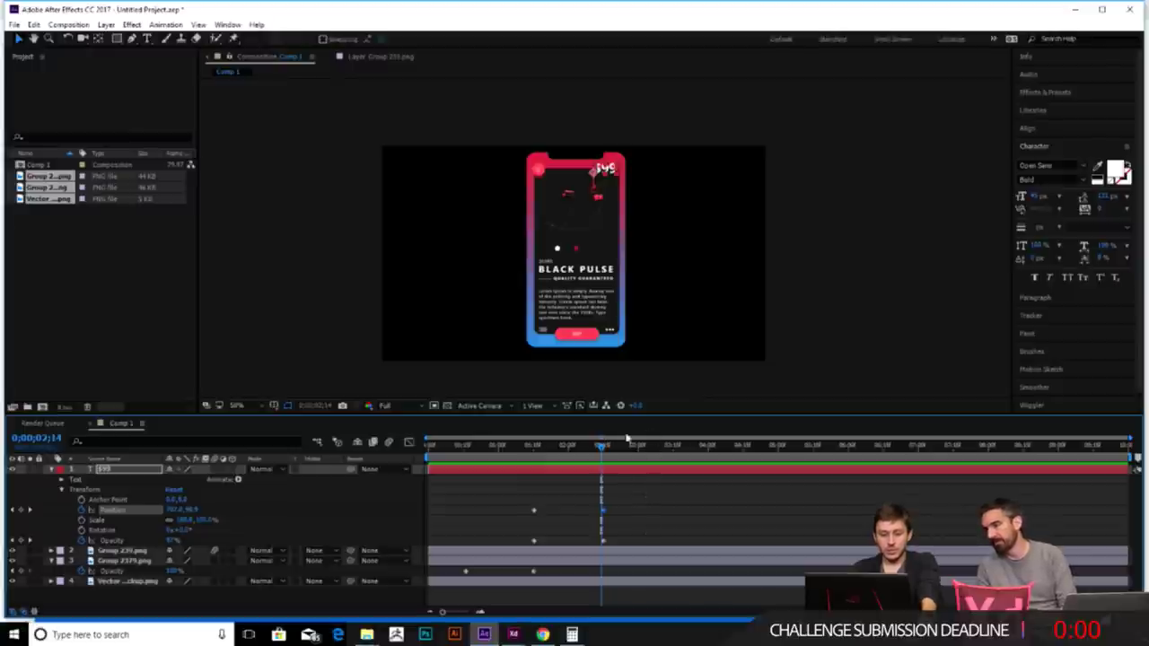
left_click(605, 446)
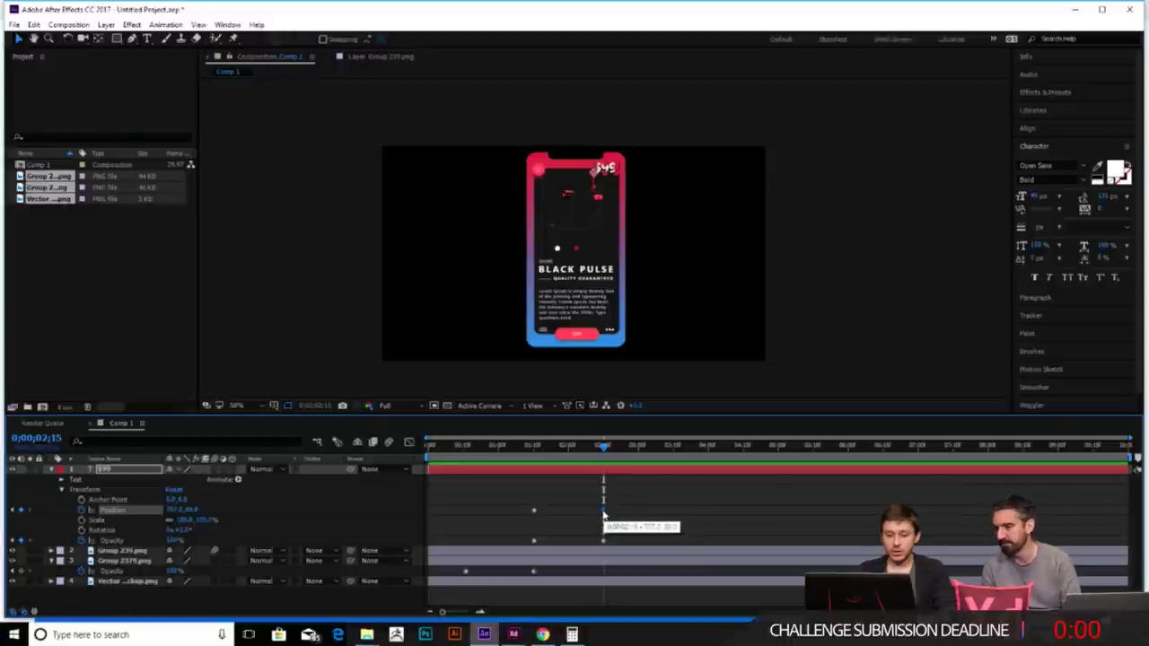
- Move the price's Position and Opacity end keyframes earlier, to around 1:24
left_click_drag(602, 513, 569, 513)
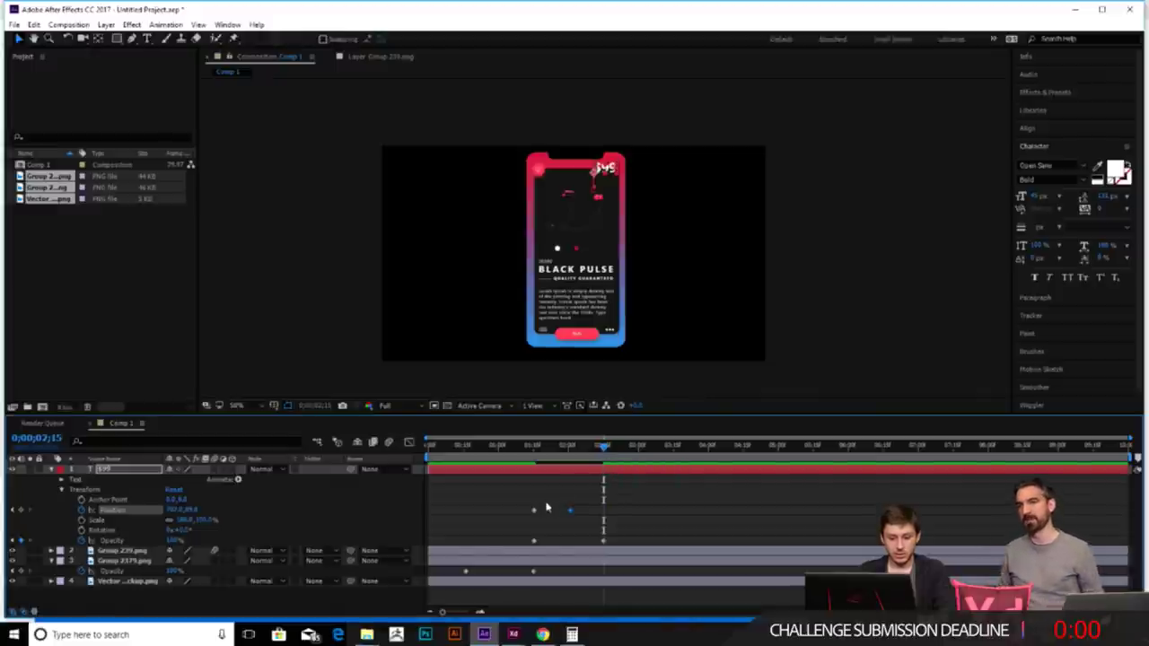
mouse_move(599, 449)
left_mouse_down()
mouse_move(526, 446)
mouse_move(584, 446)
left_mouse_up()
left_click_drag(602, 542, 570, 542)
key("space")
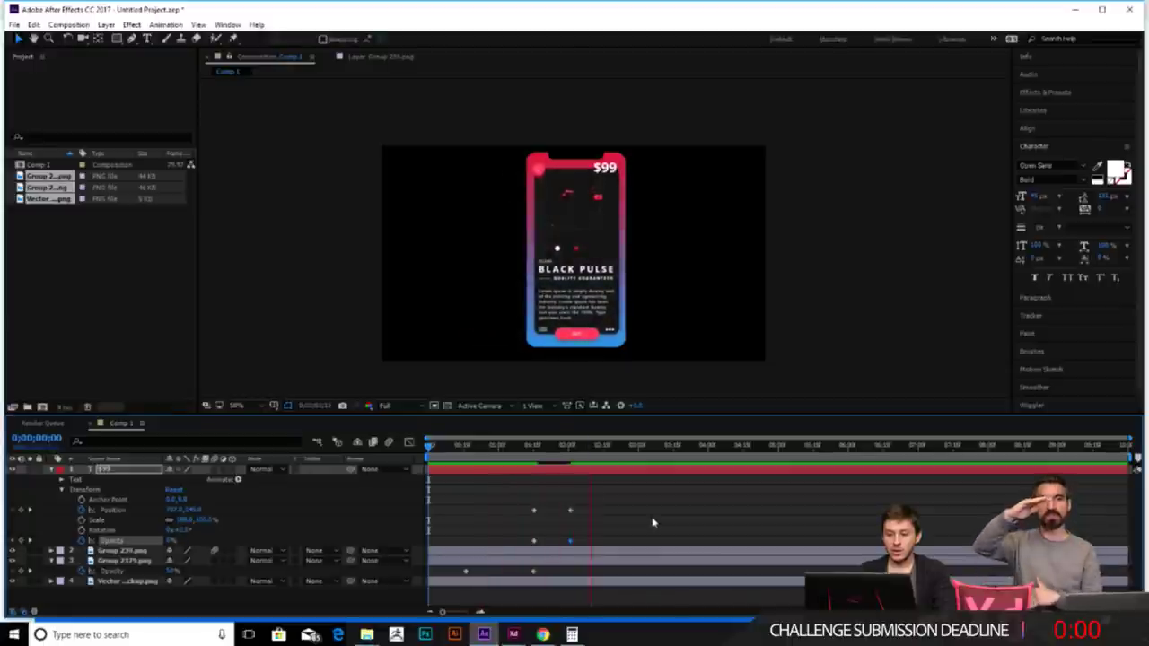
key("space")
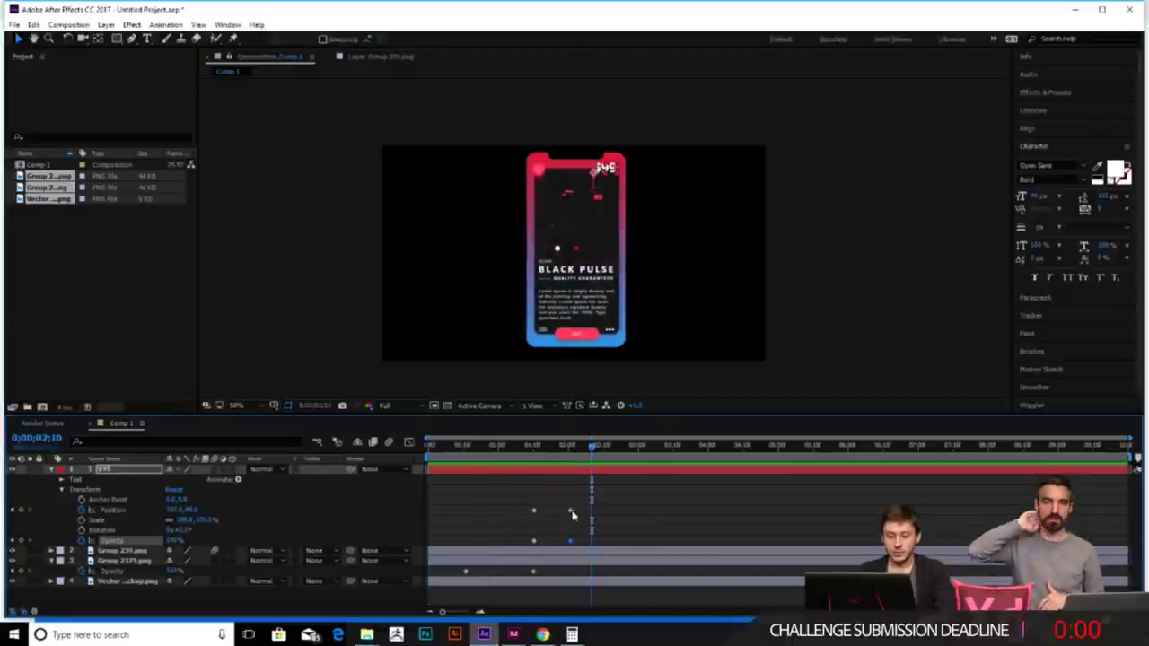
left_click_drag(572, 515, 558, 543)
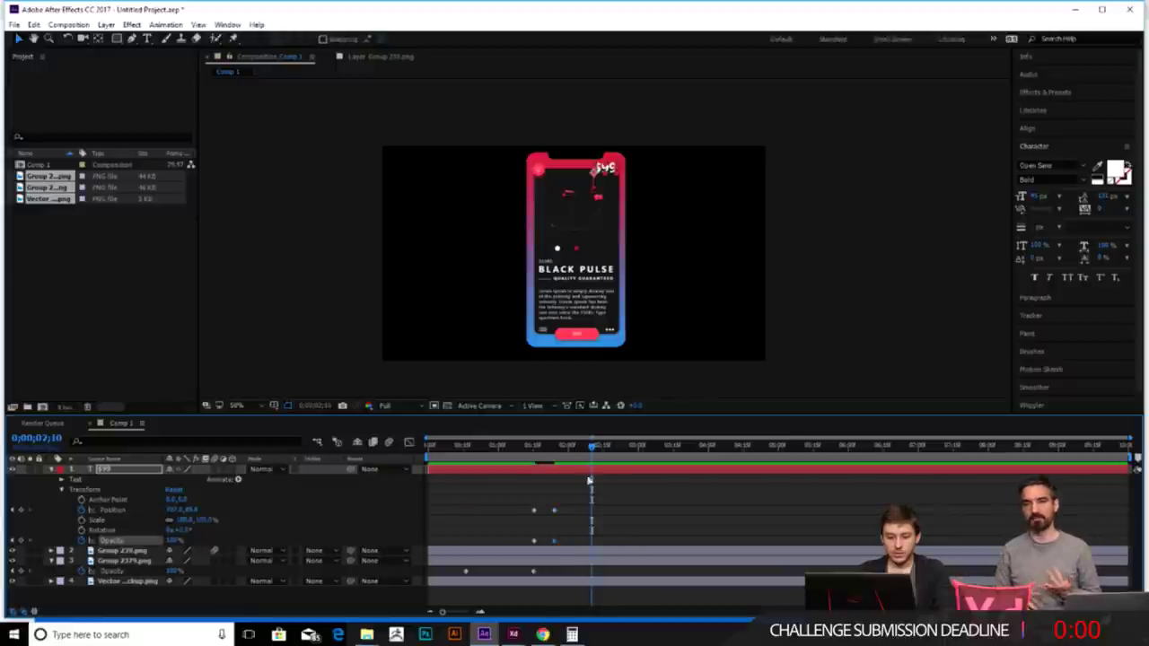
- Replay and scrub the retimed price animation to check where it appears
left_click_drag(591, 448, 536, 457)
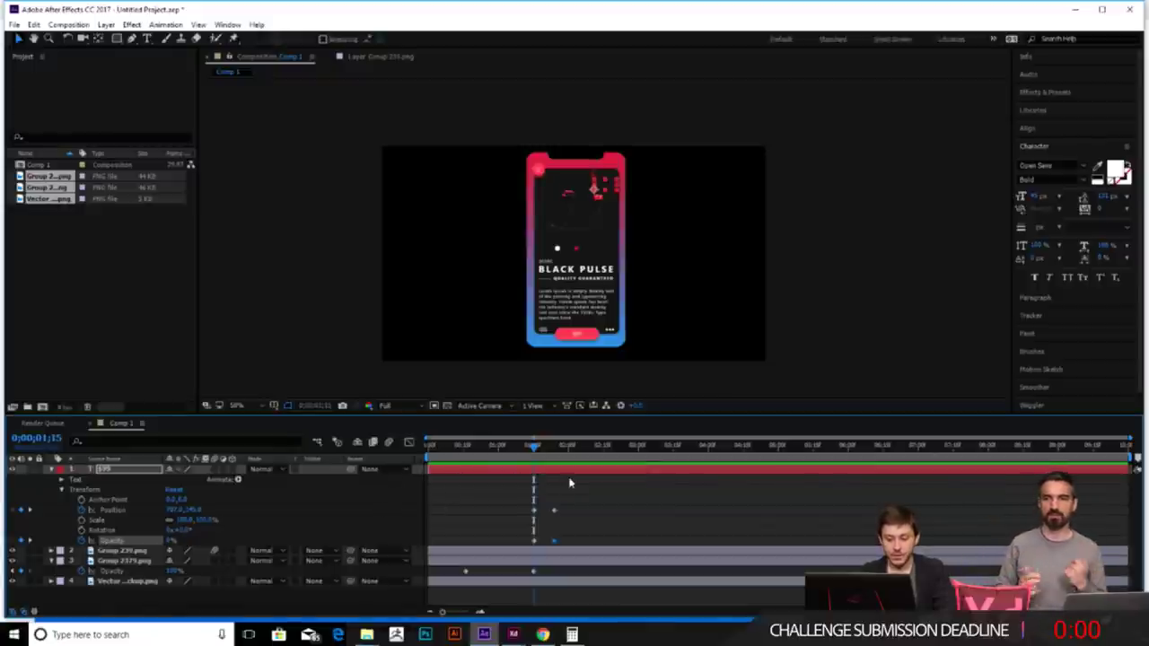
key("space")
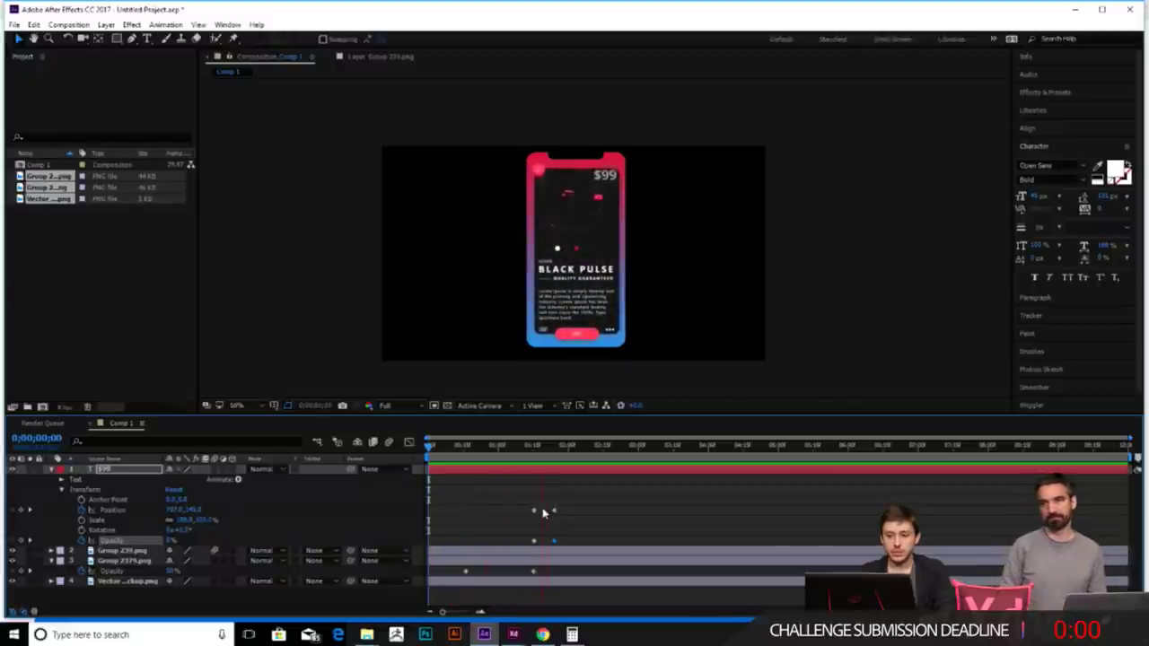
left_click(575, 446)
key("space")
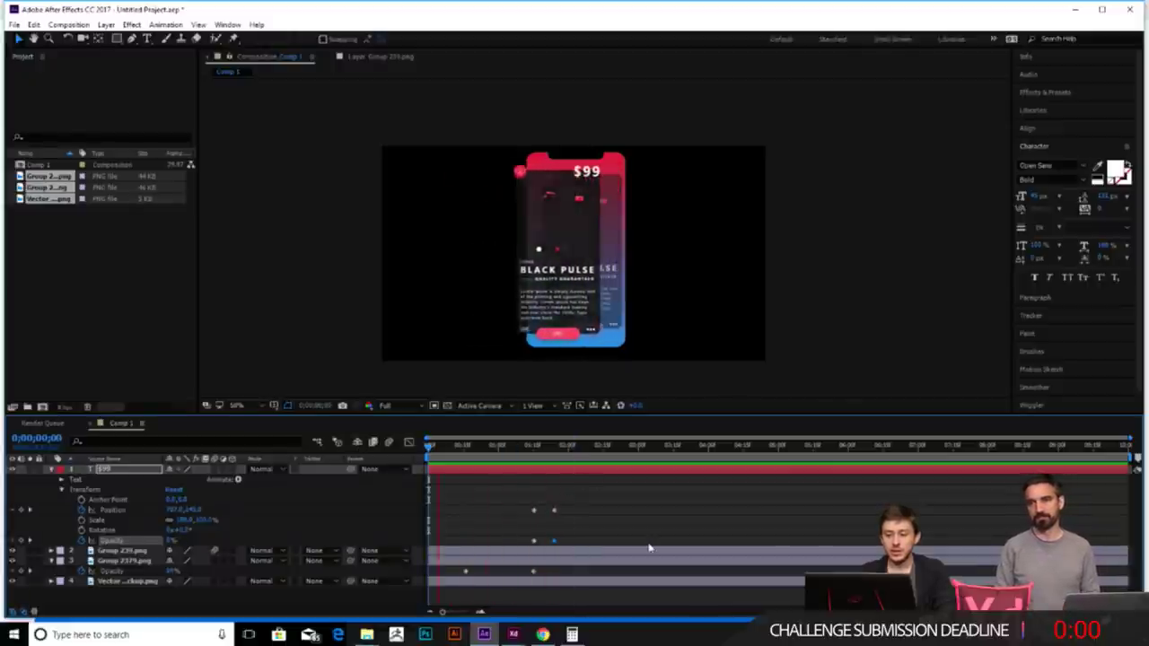
key("space")
left_click_drag(595, 447, 528, 447)
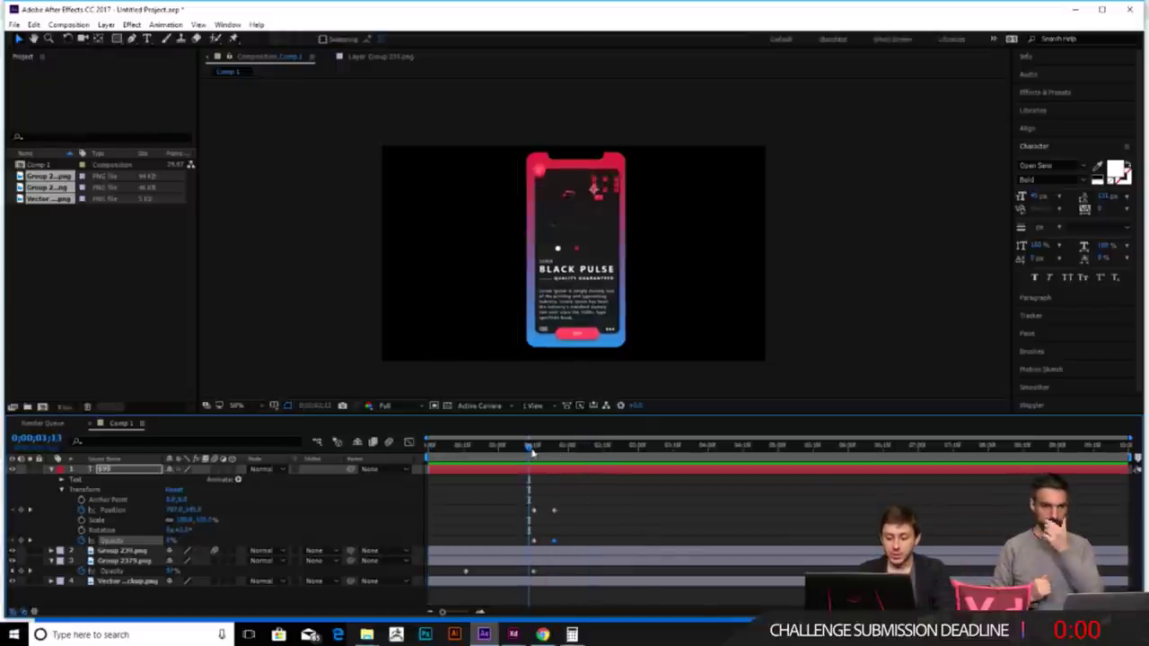
left_click_drag(527, 447, 551, 447)
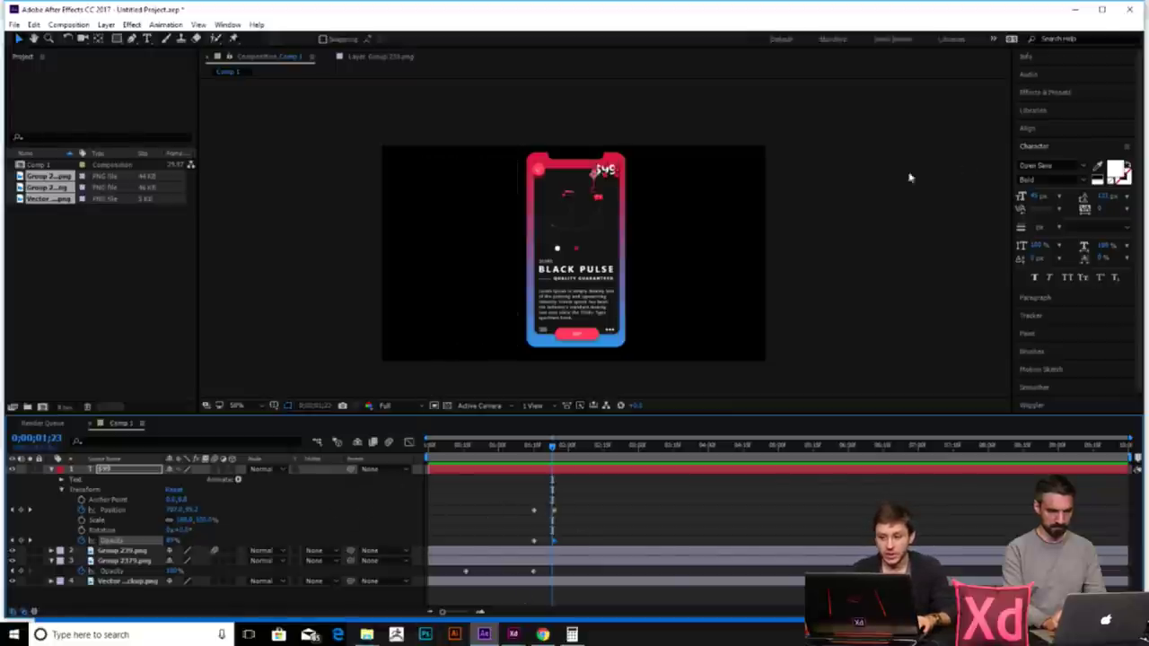
- Expand the Effects & Presets panel and bring up the Composition menu
left_click(1053, 95)
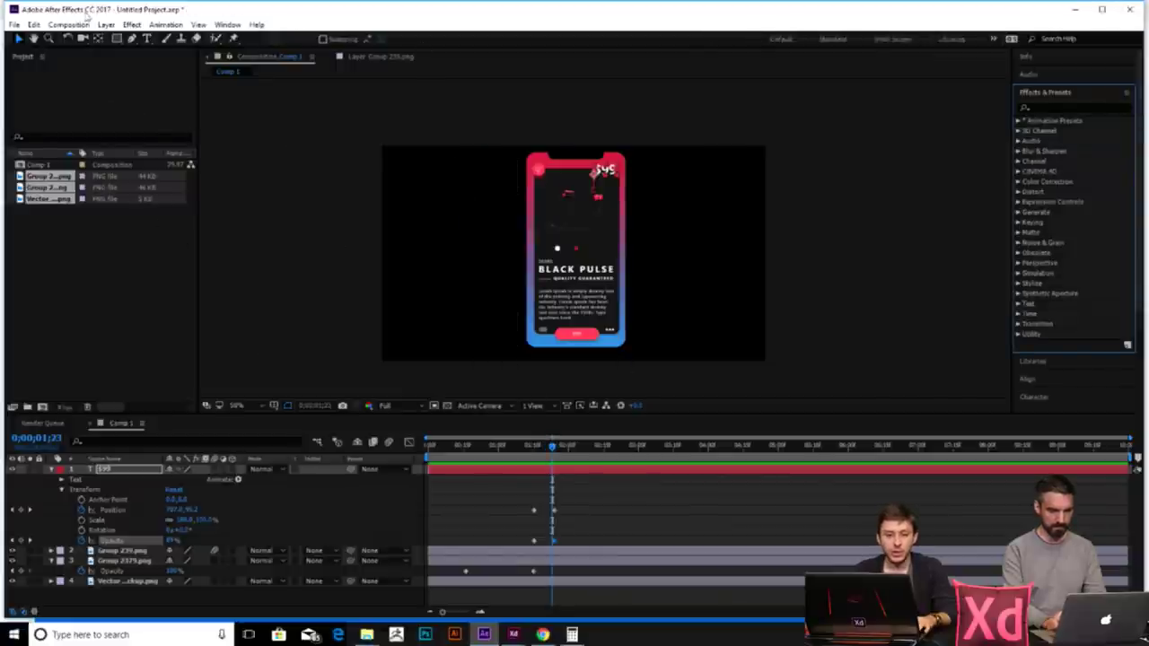
left_click(55, 25)
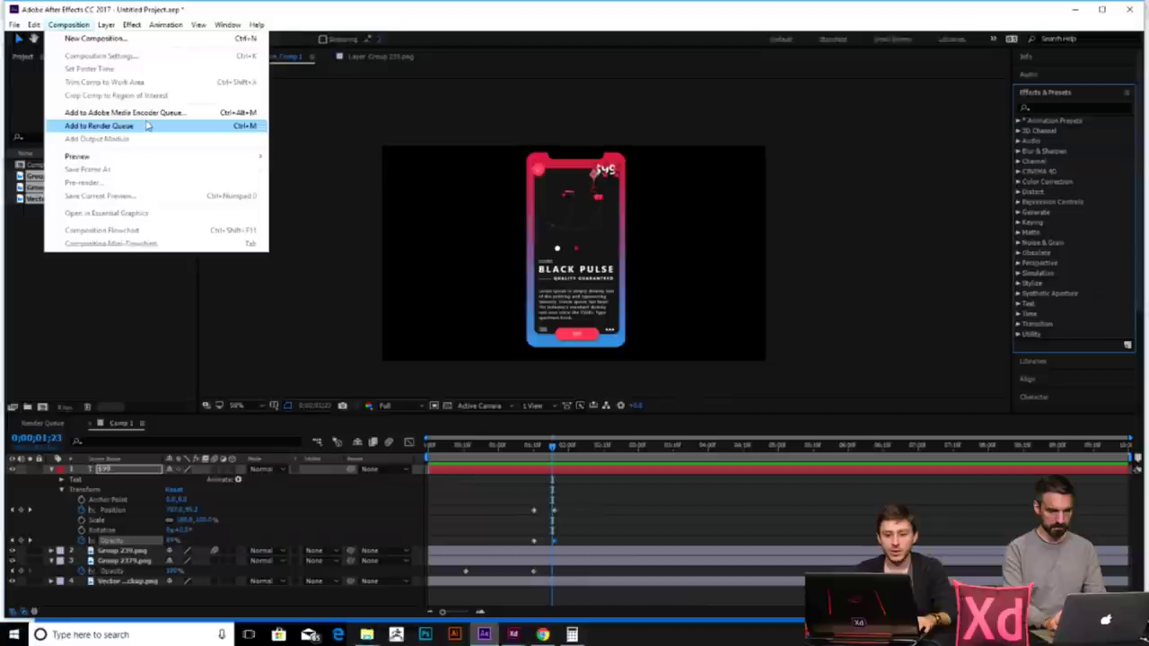
- Close the Render Queue, deselect the PNG items, and collapse layers 1 and 3 in the timeline
left_click(148, 126)
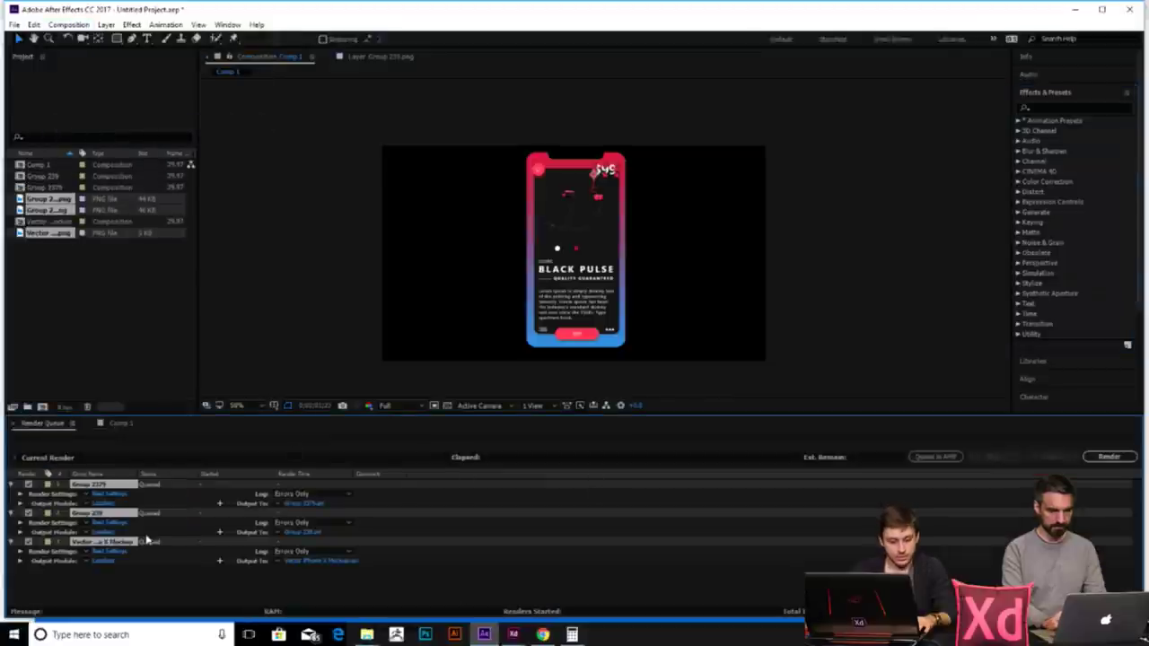
left_click(79, 269)
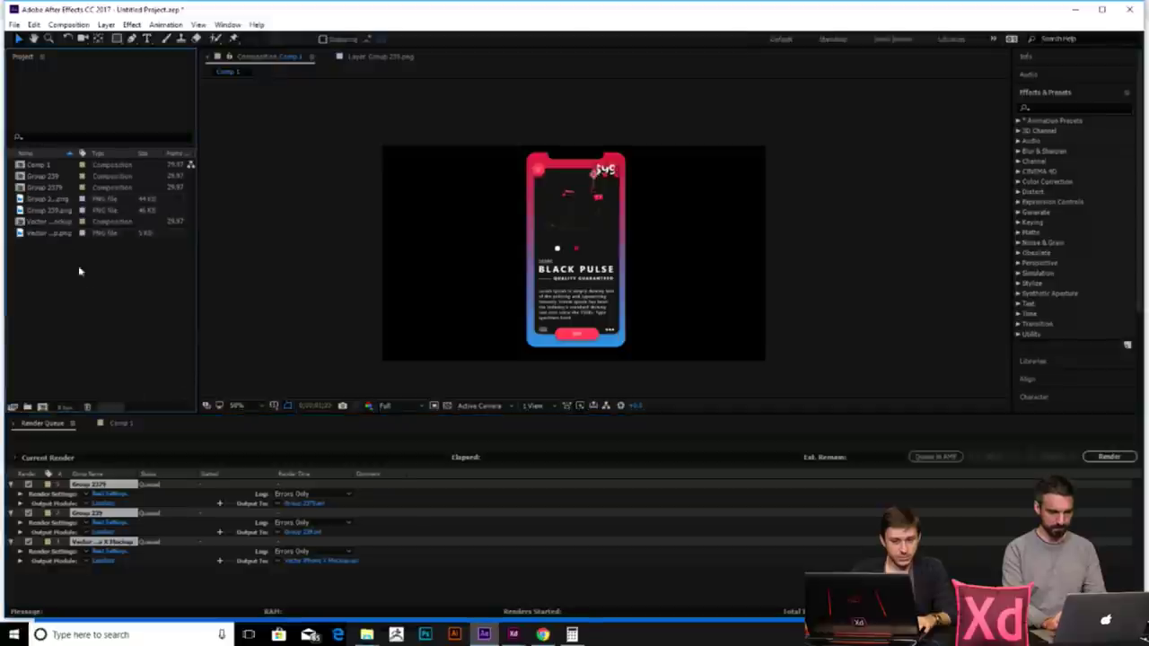
left_click(13, 424)
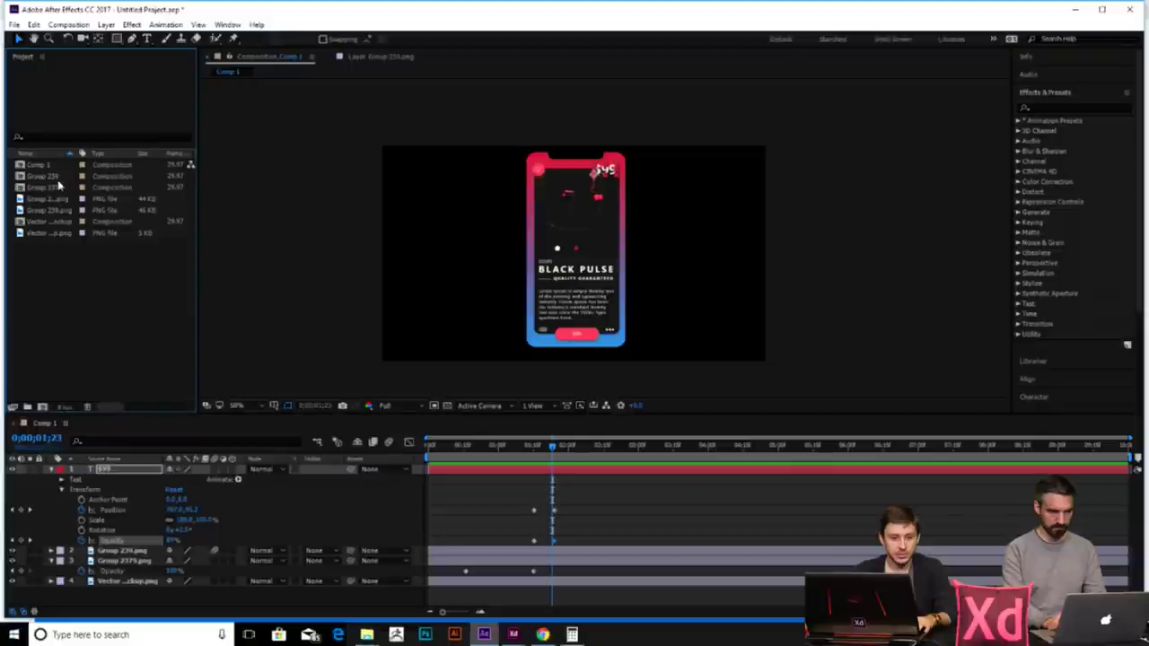
left_click(49, 222)
left_click(52, 468)
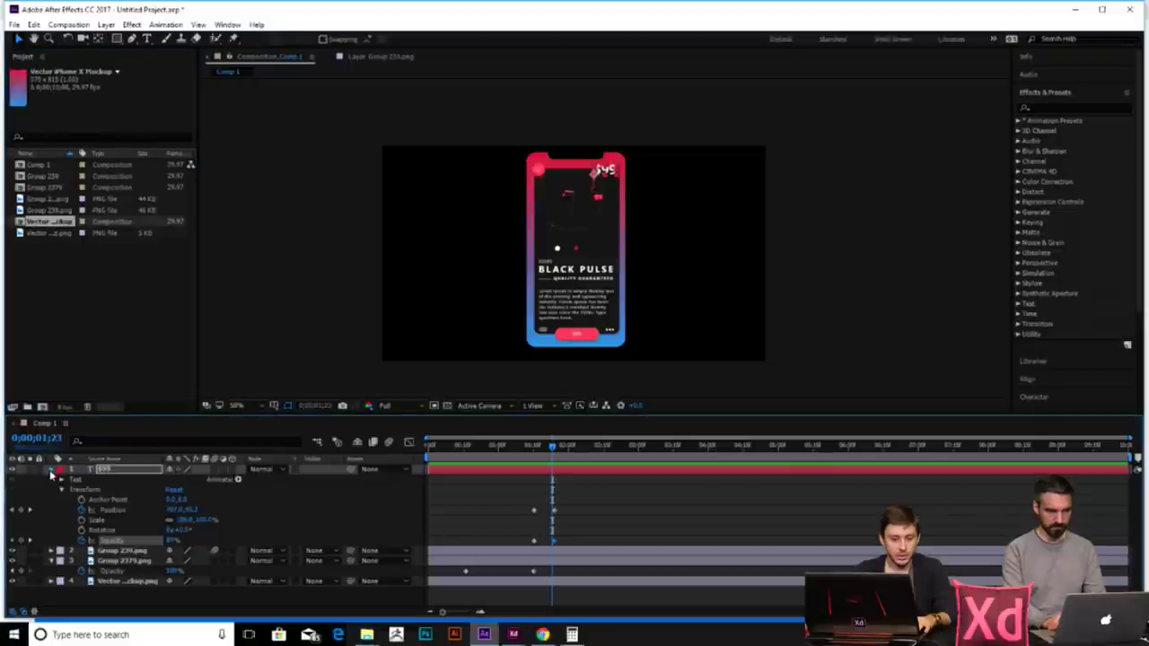
left_click(51, 489)
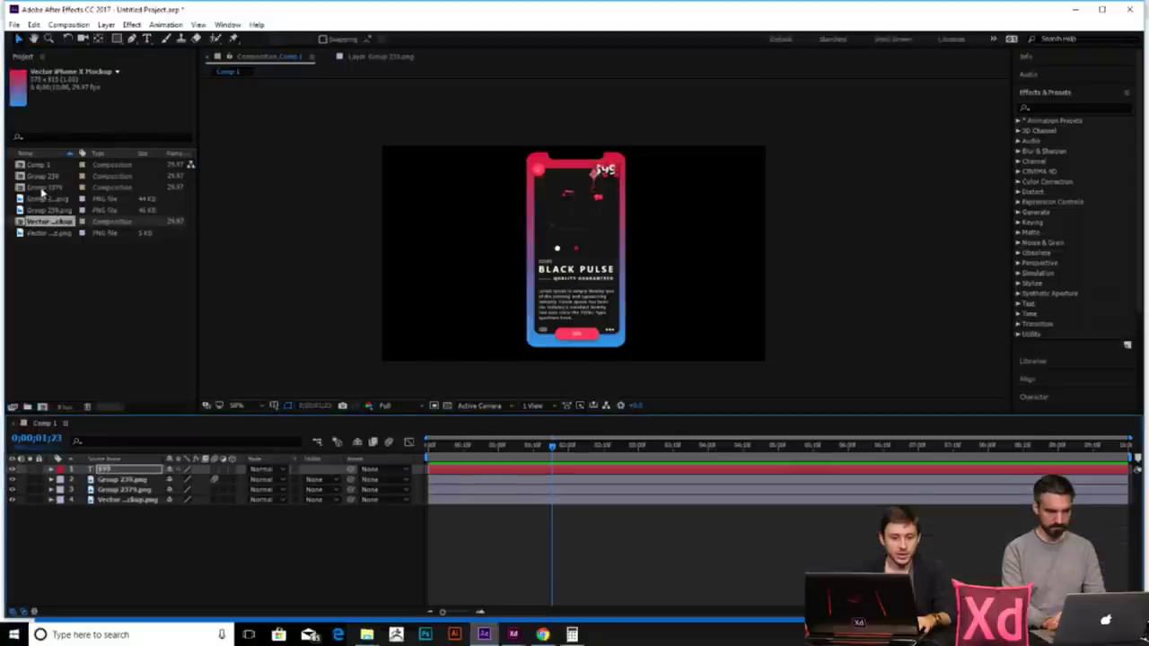
- Step through the project's compositions and select Comp 1 in the Project panel
left_click(43, 188)
left_click(45, 176)
left_click(45, 187)
left_click(45, 176)
left_click(45, 165)
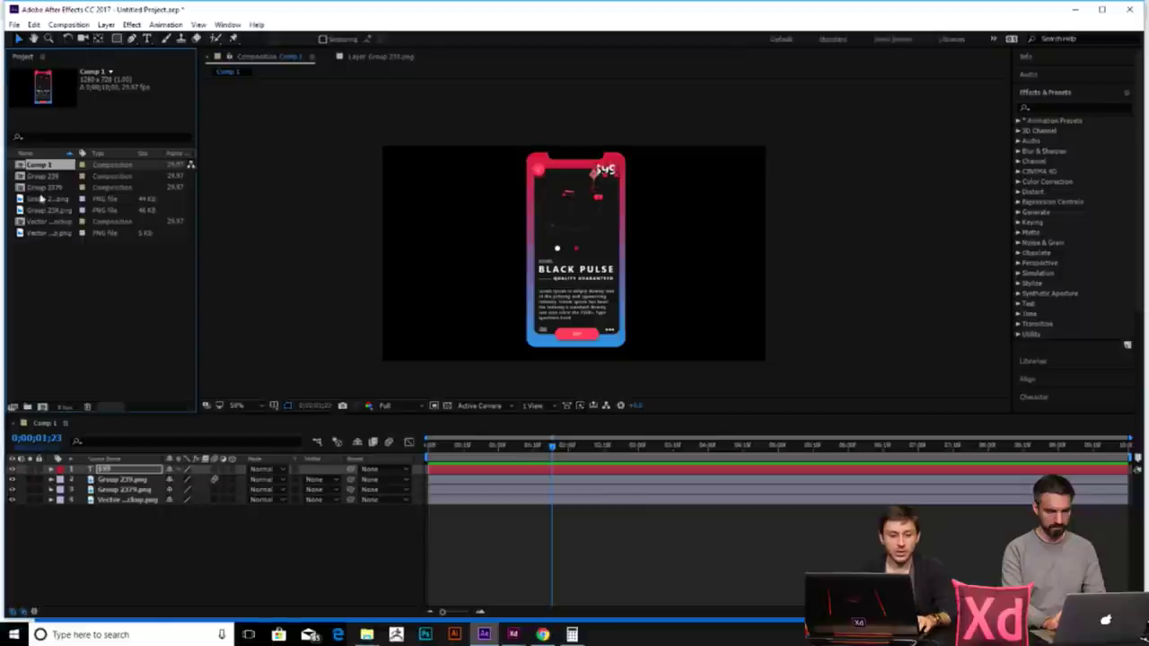
left_click(43, 198)
left_click(44, 188)
left_click(49, 175)
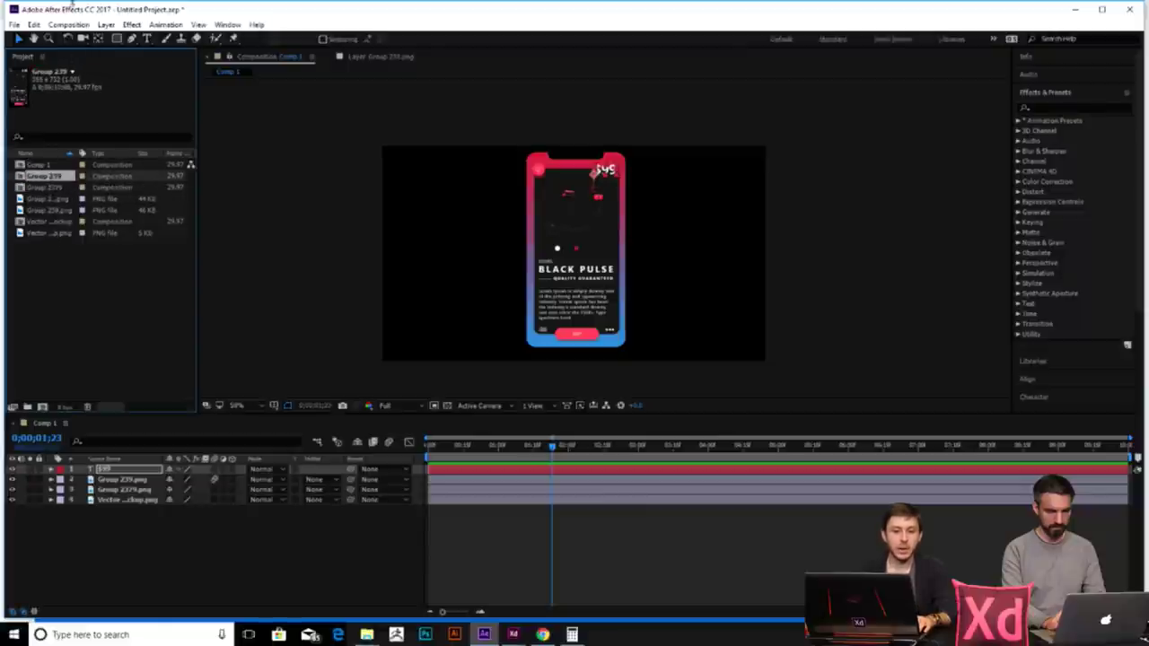
left_click(45, 165)
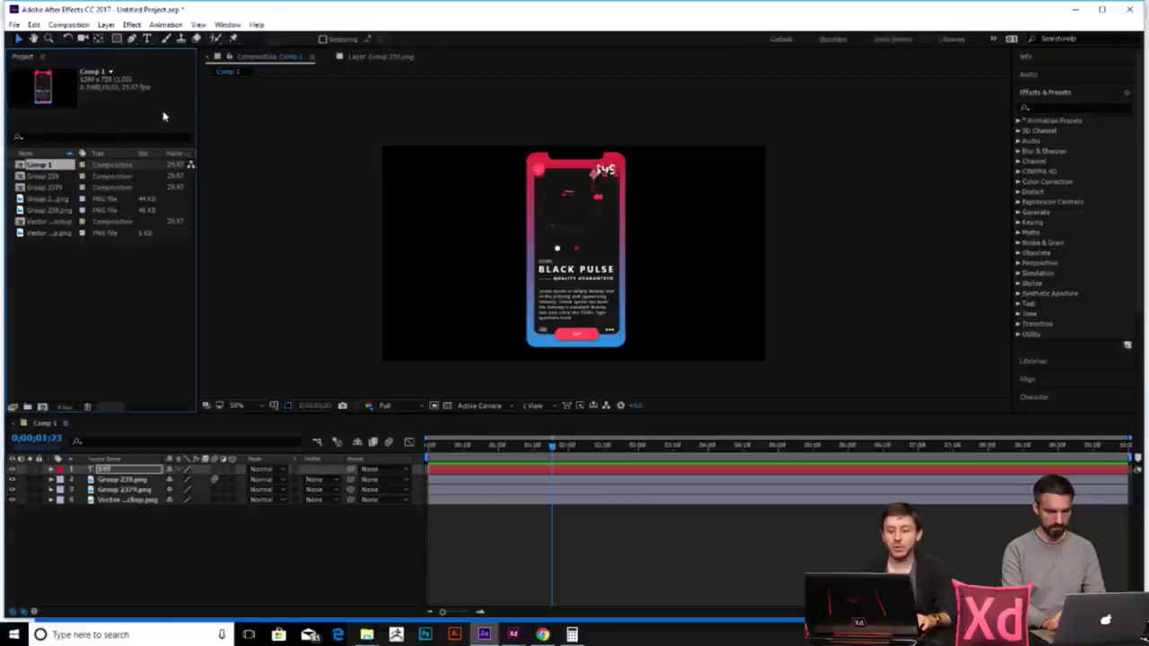
- Add Comp 1 to the Render Queue from the Composition menu
left_click(69, 24)
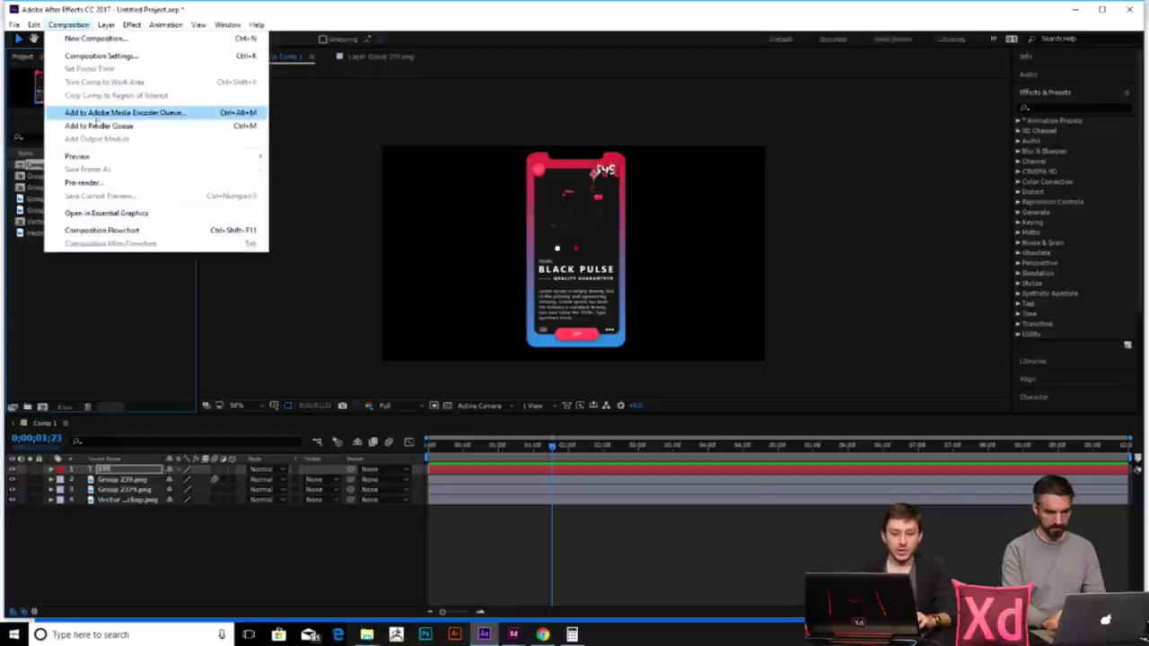
key("Escape")
left_click(69, 24)
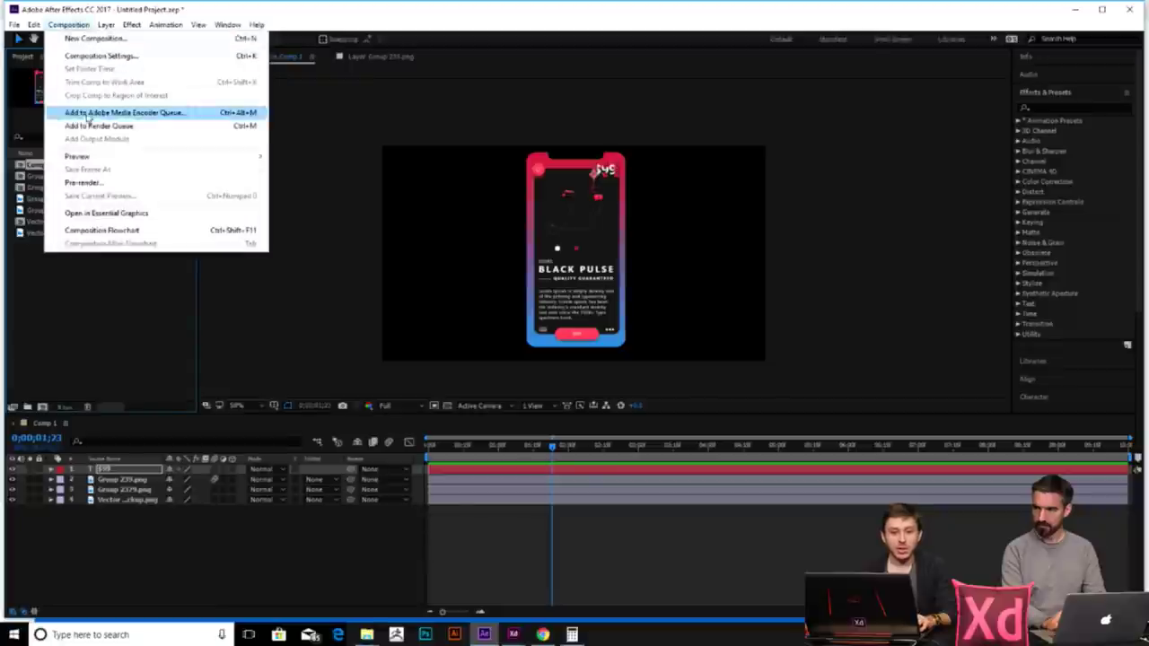
left_click(90, 131)
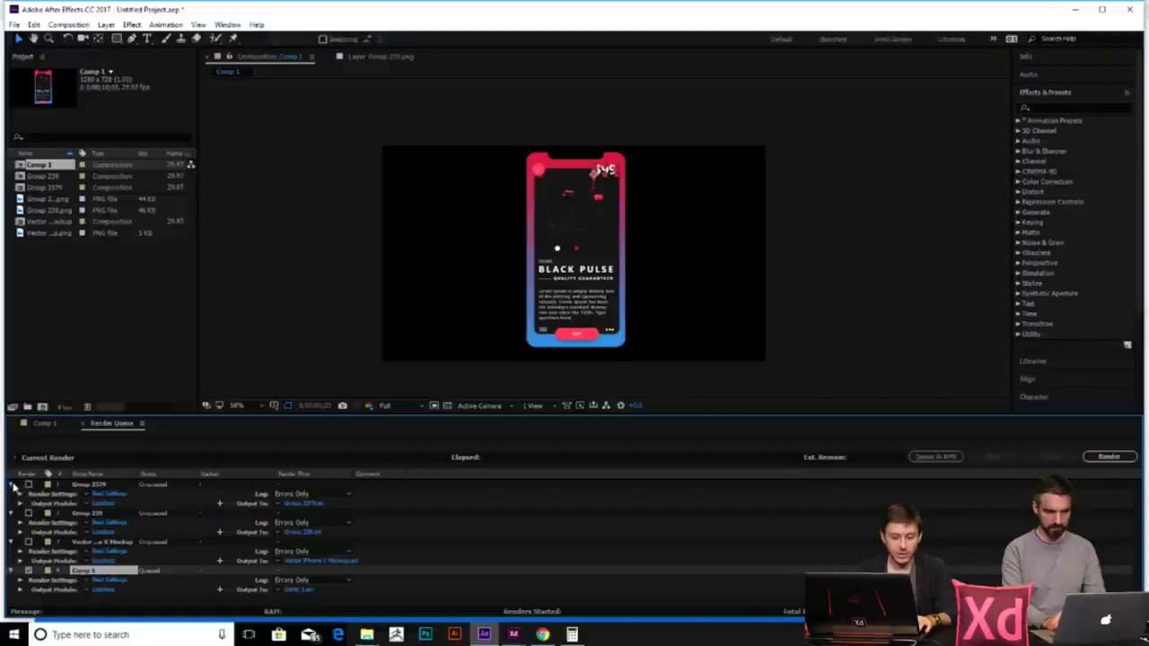
- Collapse the Group 2379, Group 239 and Vector mockup render items
left_click(13, 486)
left_click(12, 493)
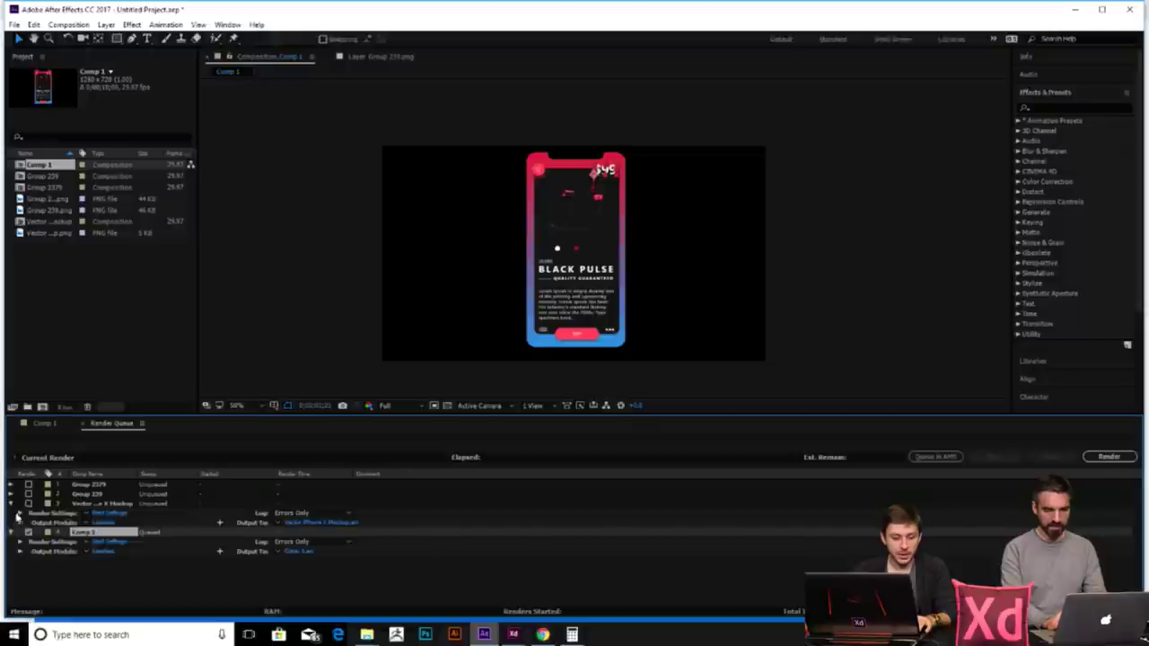
left_click(12, 504)
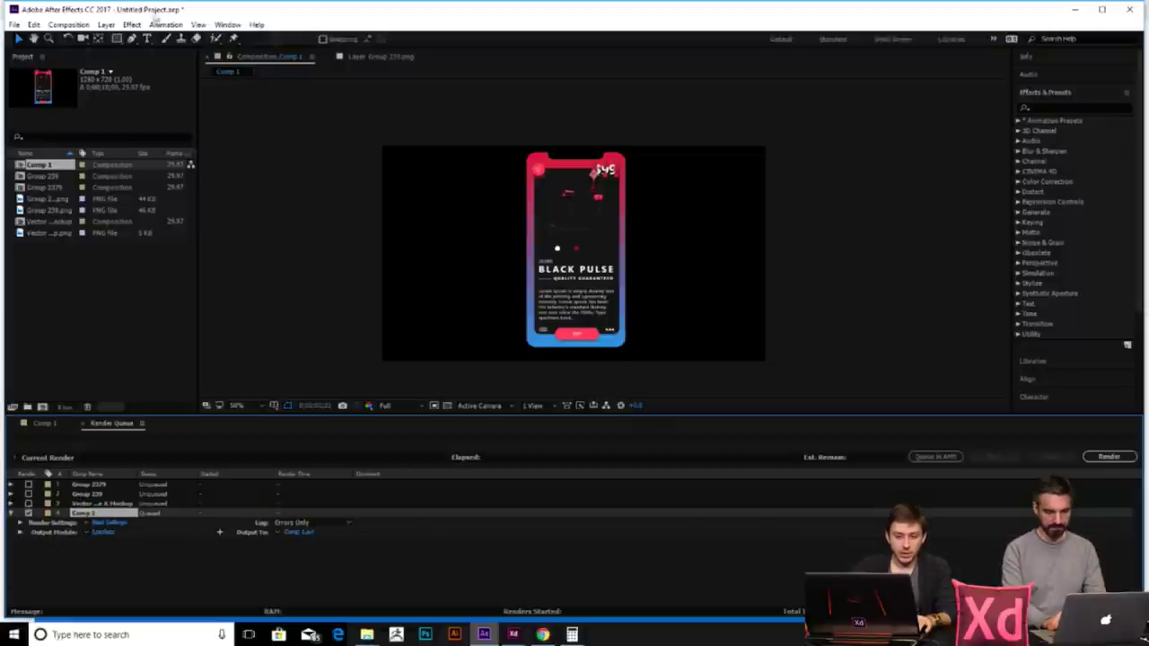
left_click(81, 26)
left_click(320, 541)
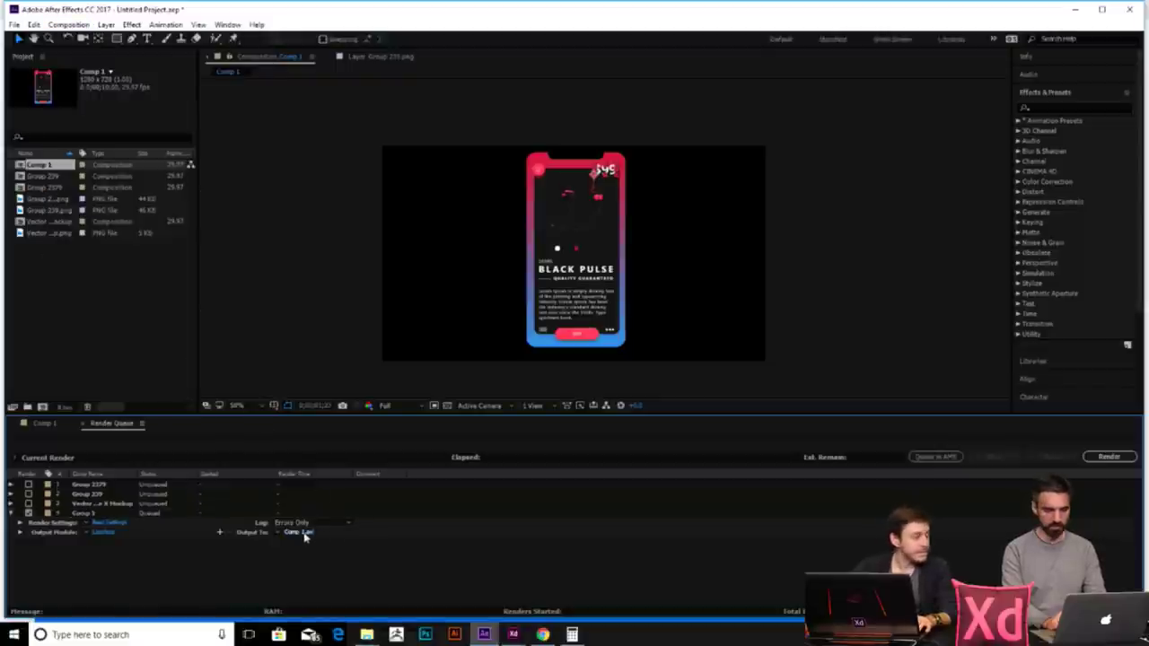
- Review Comp 1's save location and Best Settings render settings unchanged, then open its Lossless output module
left_click(304, 536)
left_click(538, 365)
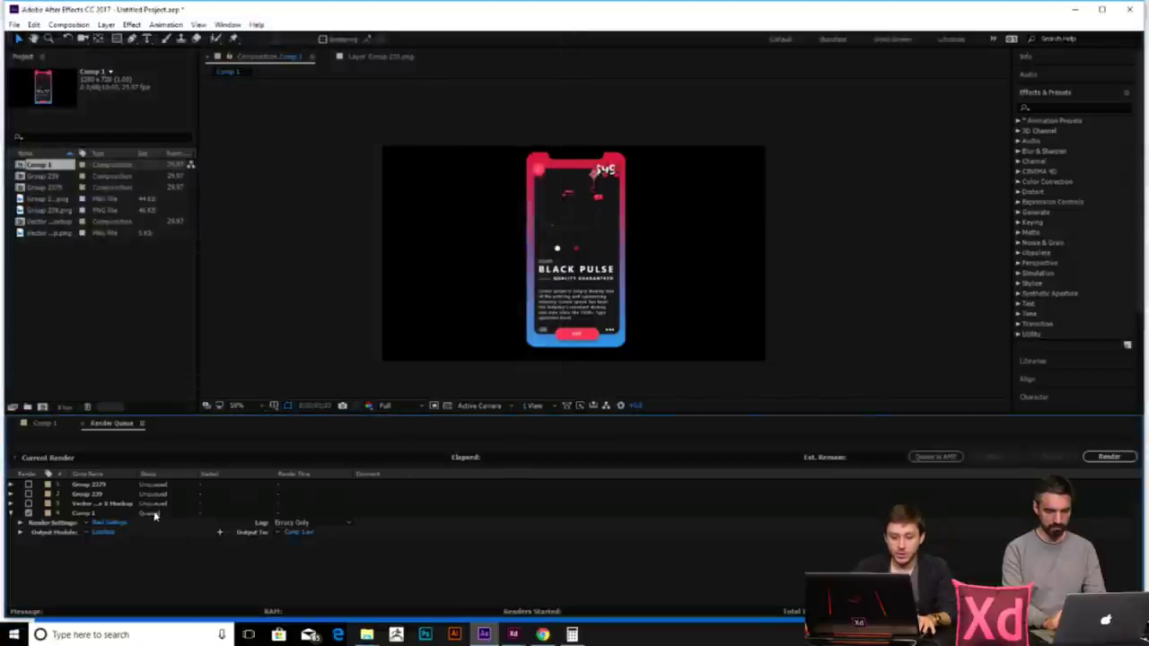
left_click(122, 523)
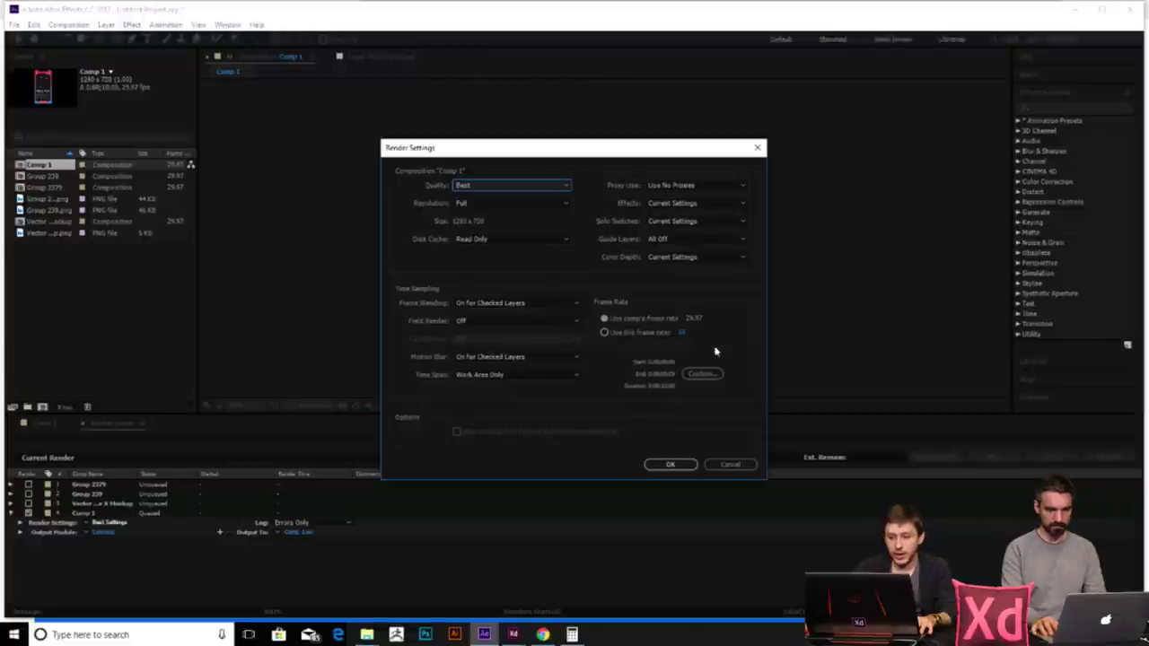
key("Escape")
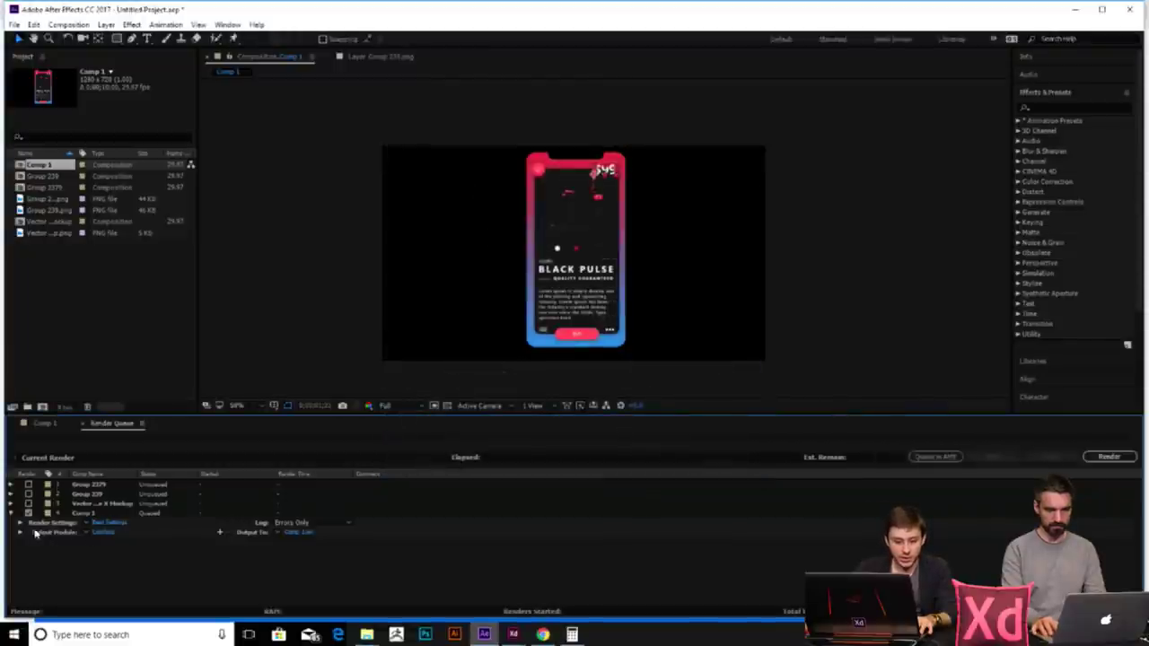
left_click(110, 534)
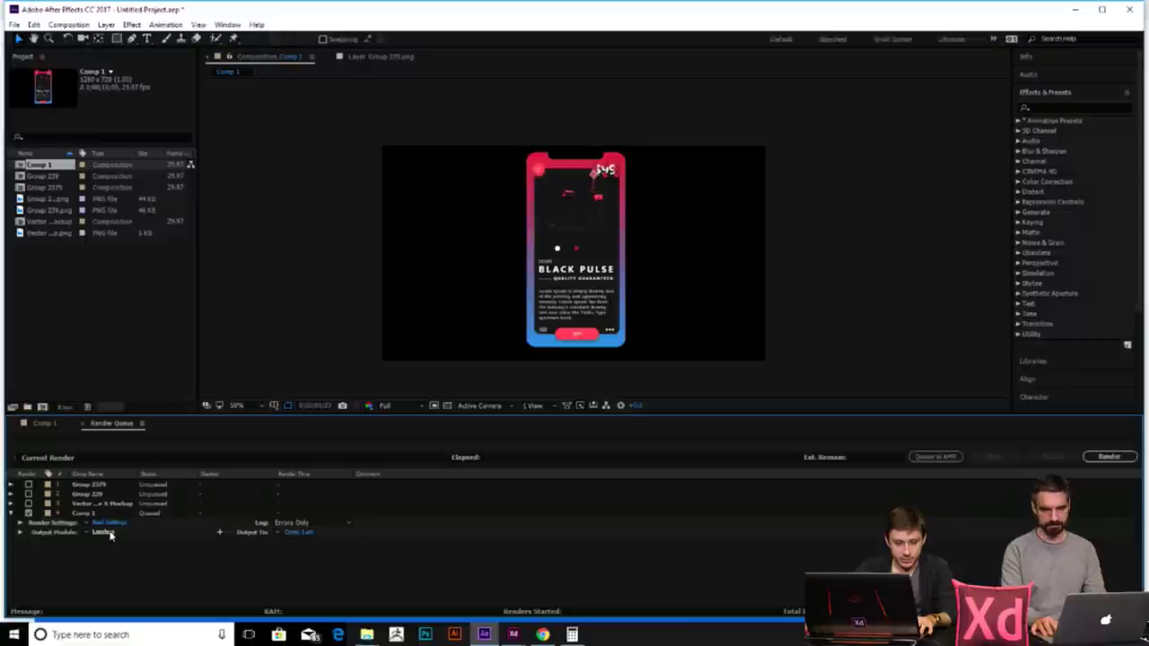
- Keep Comp 1's output as AVI at 48,000 kHz, switch Audio Output off, and close the dialog
left_click(526, 169)
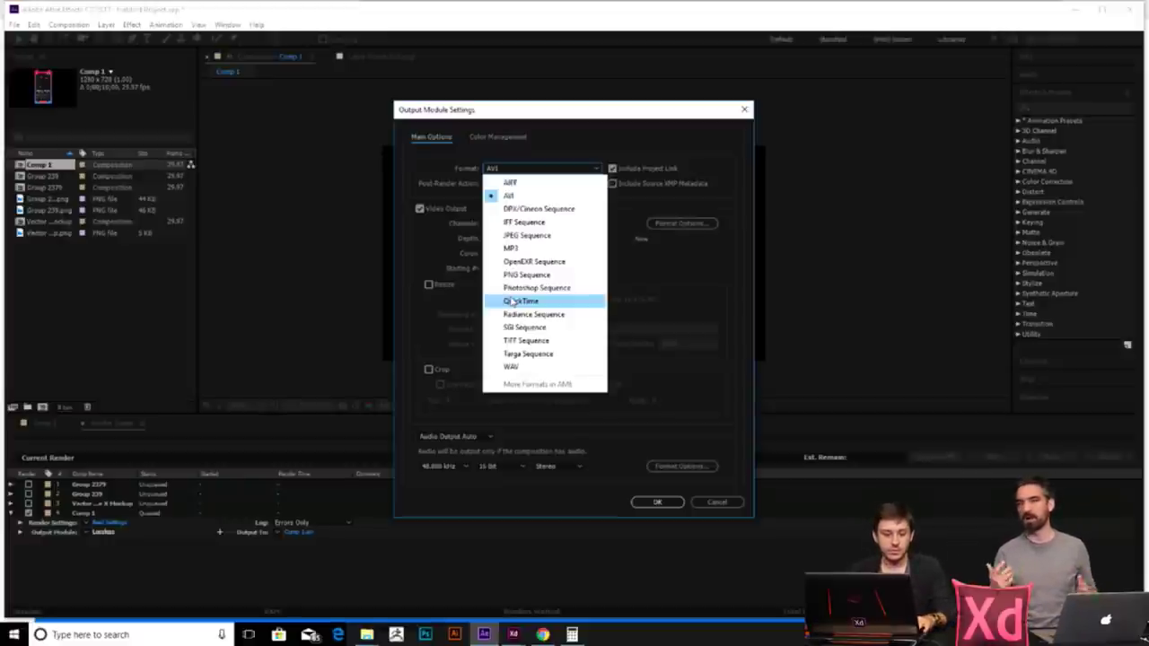
left_click(586, 486)
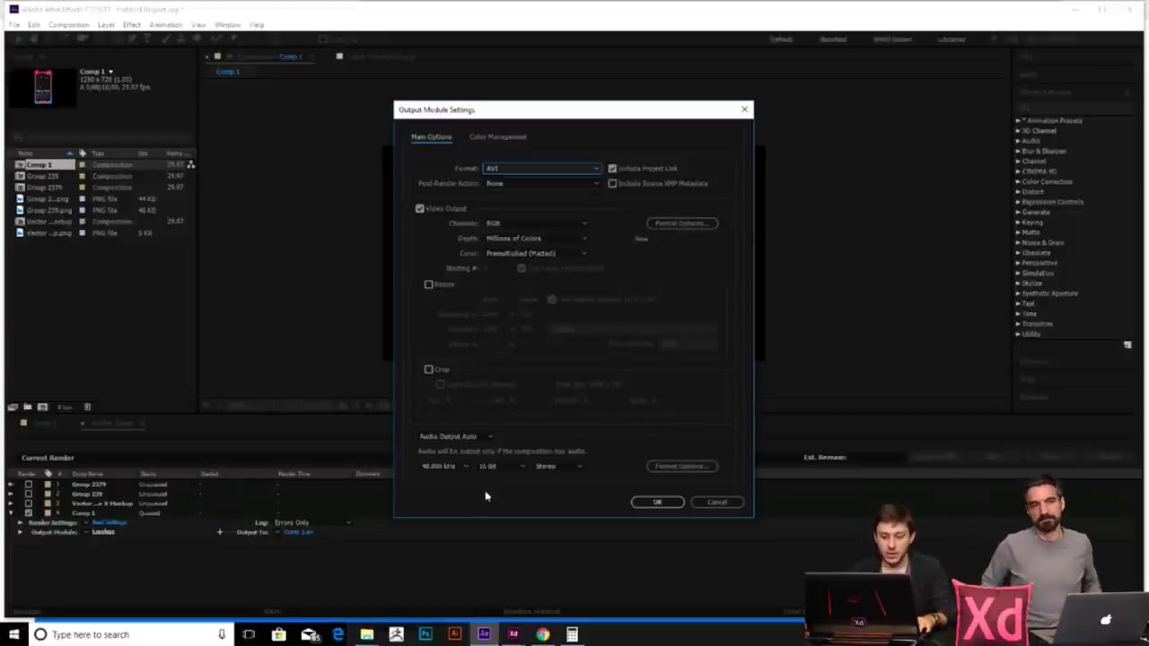
left_click(446, 467)
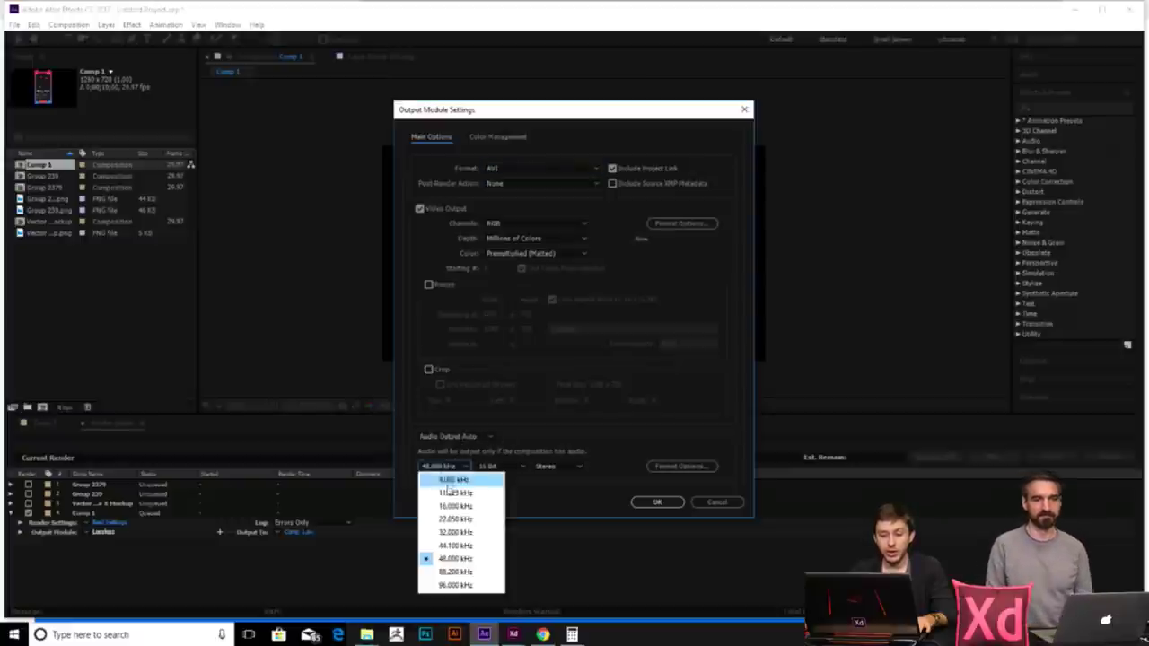
left_click(535, 428)
left_click(469, 437)
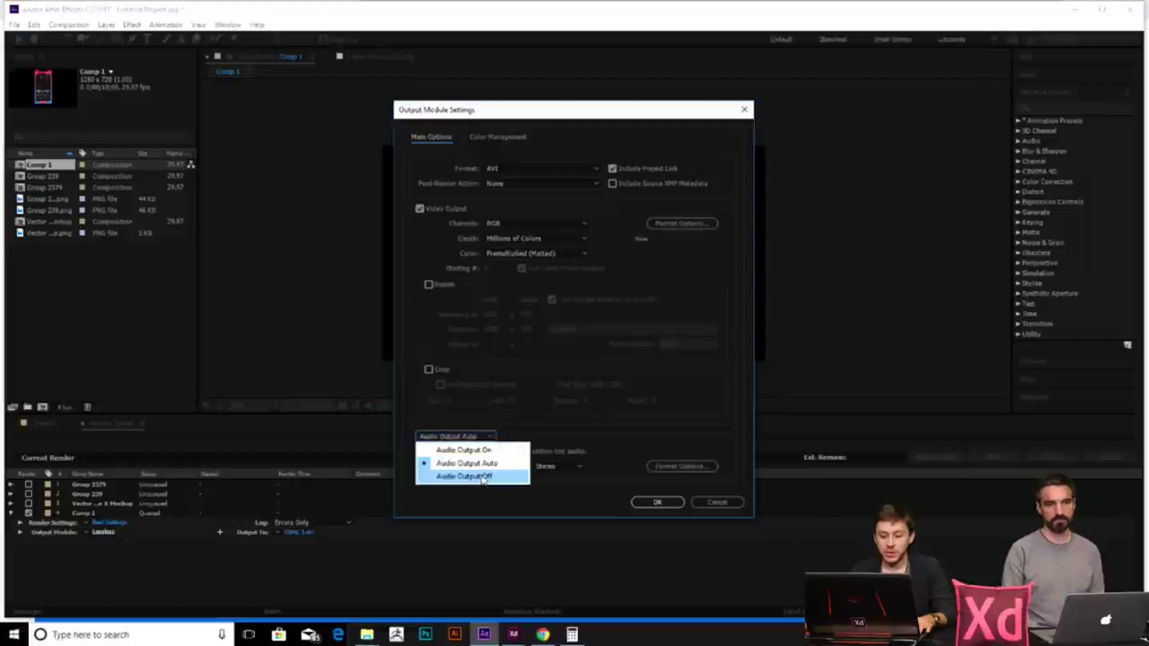
left_click(480, 477)
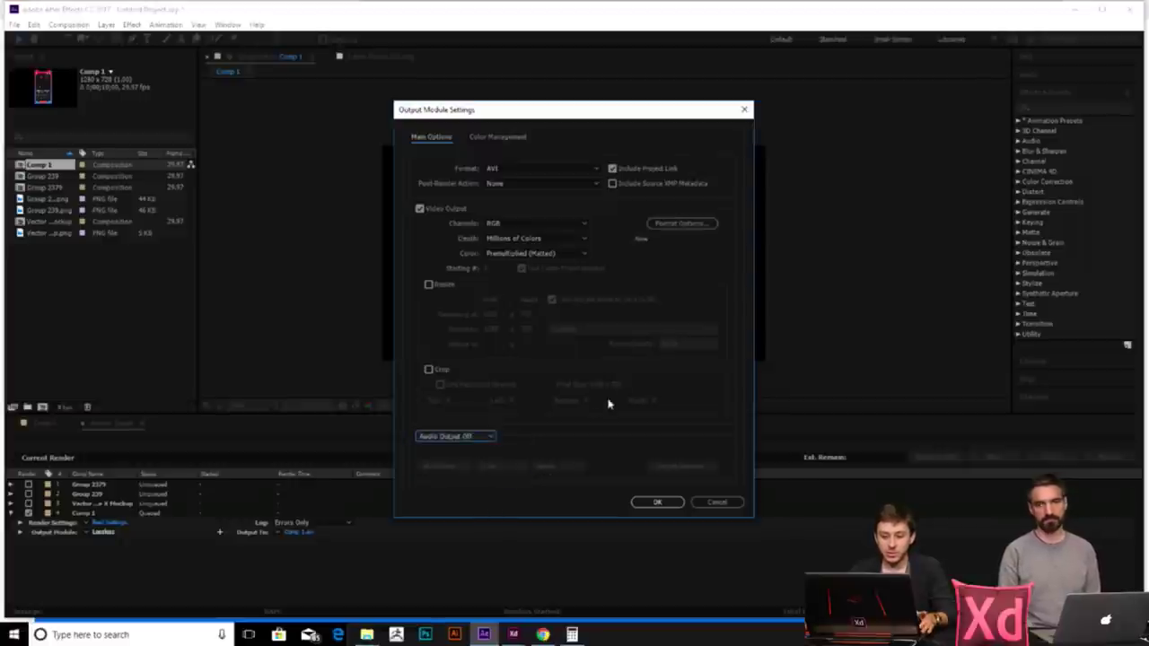
left_click(656, 229)
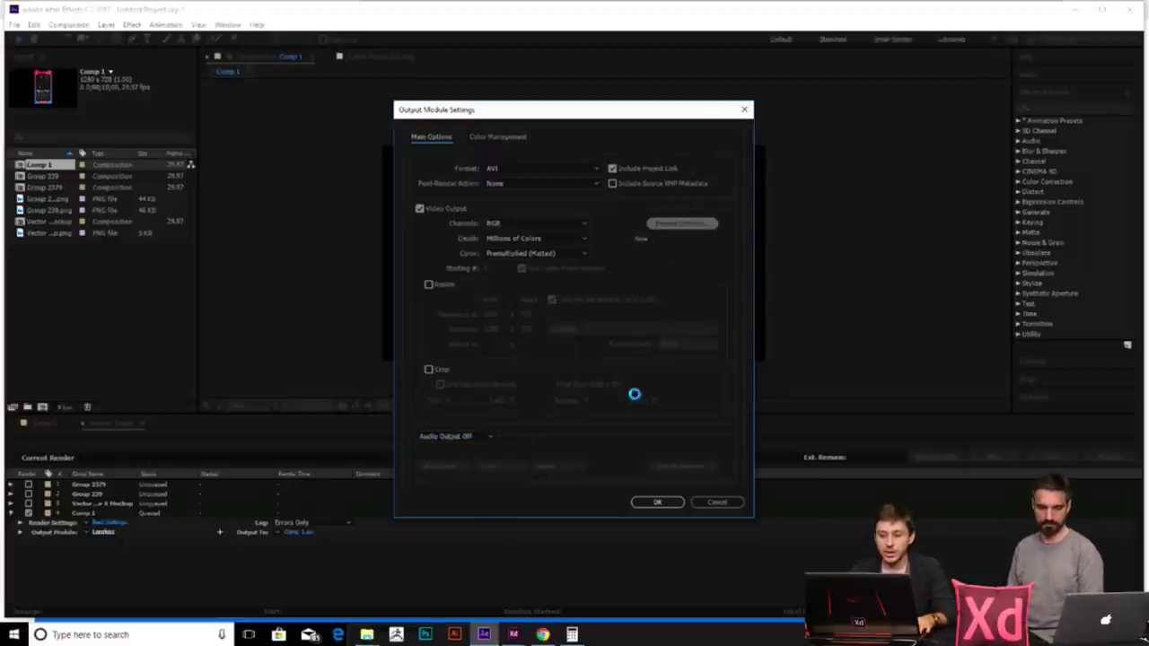
left_click(679, 549)
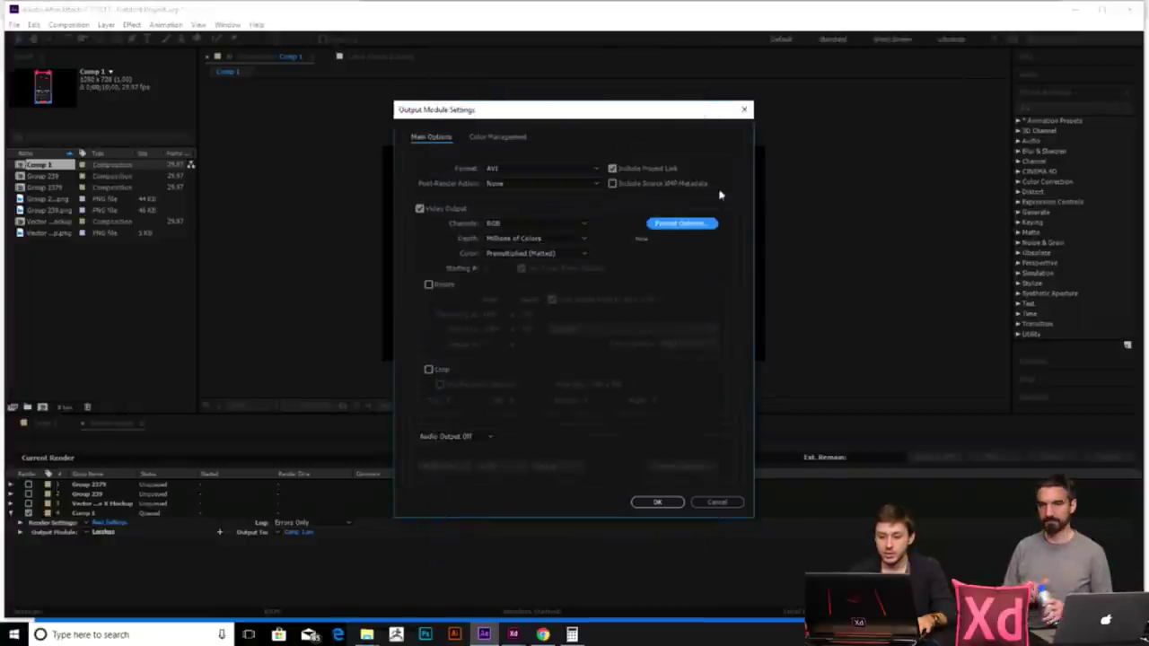
left_click(717, 502)
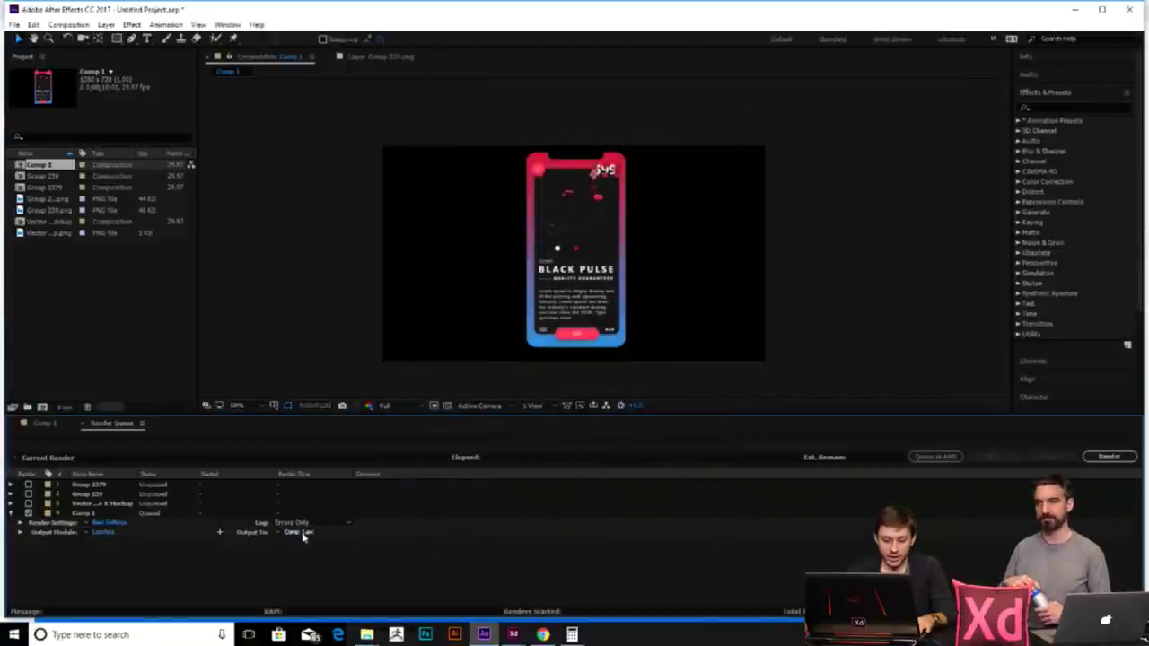
- Leave the render save location unchanged, close the project without saving, and bring up the XD design
left_click(298, 532)
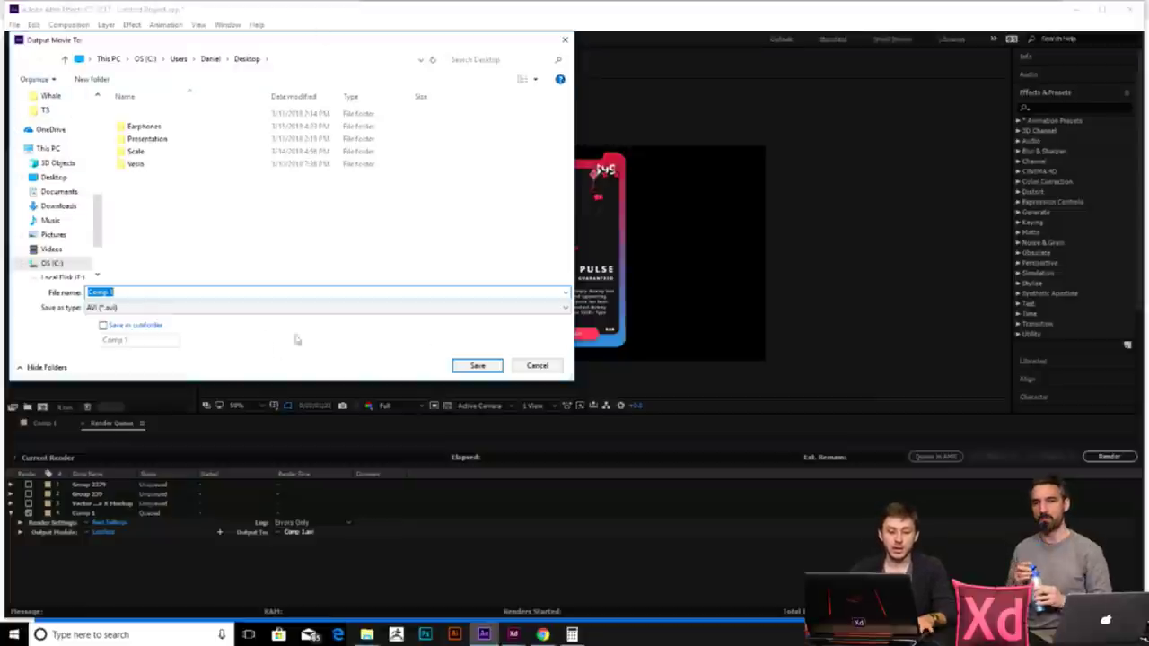
left_click(540, 371)
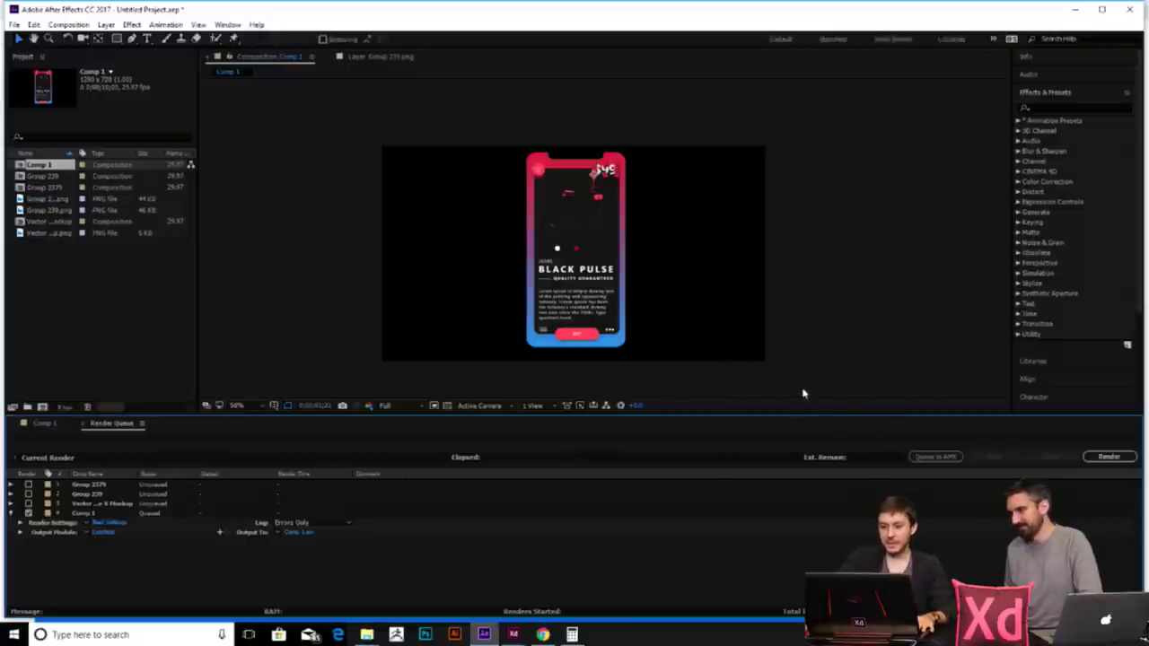
left_click(1133, 9)
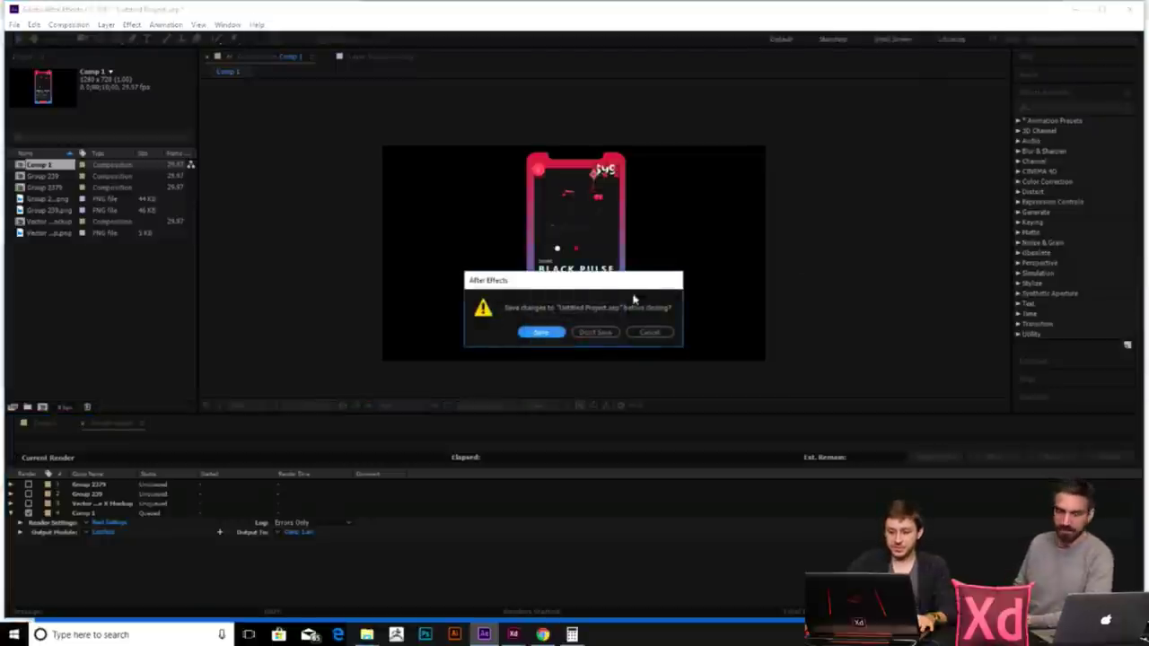
left_click(603, 332)
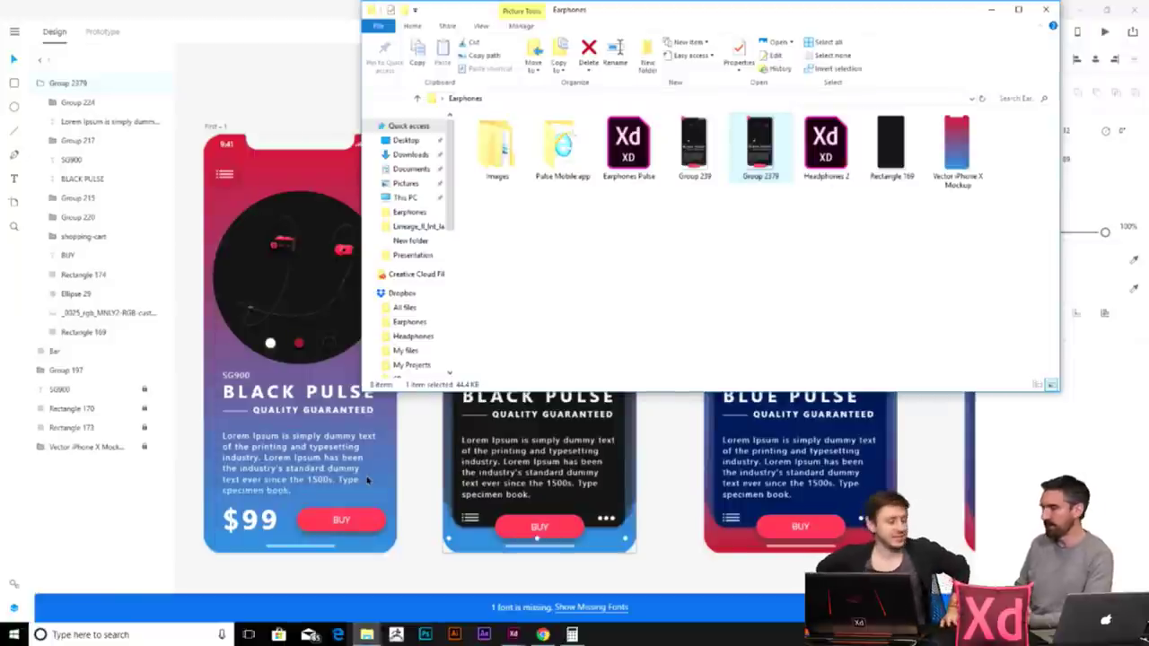
left_click(641, 439)
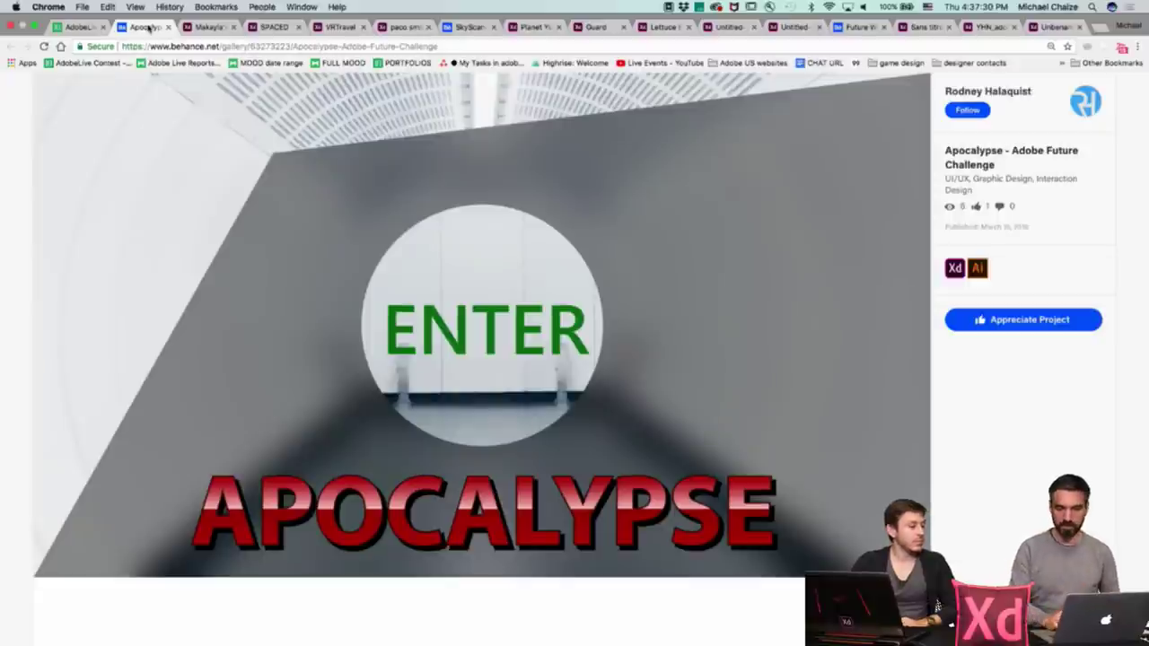
- Play the Apocalypse prototype full screen: ENTER, past CAUTION, accept the mission, answer NO
key("ctrl+super+f")
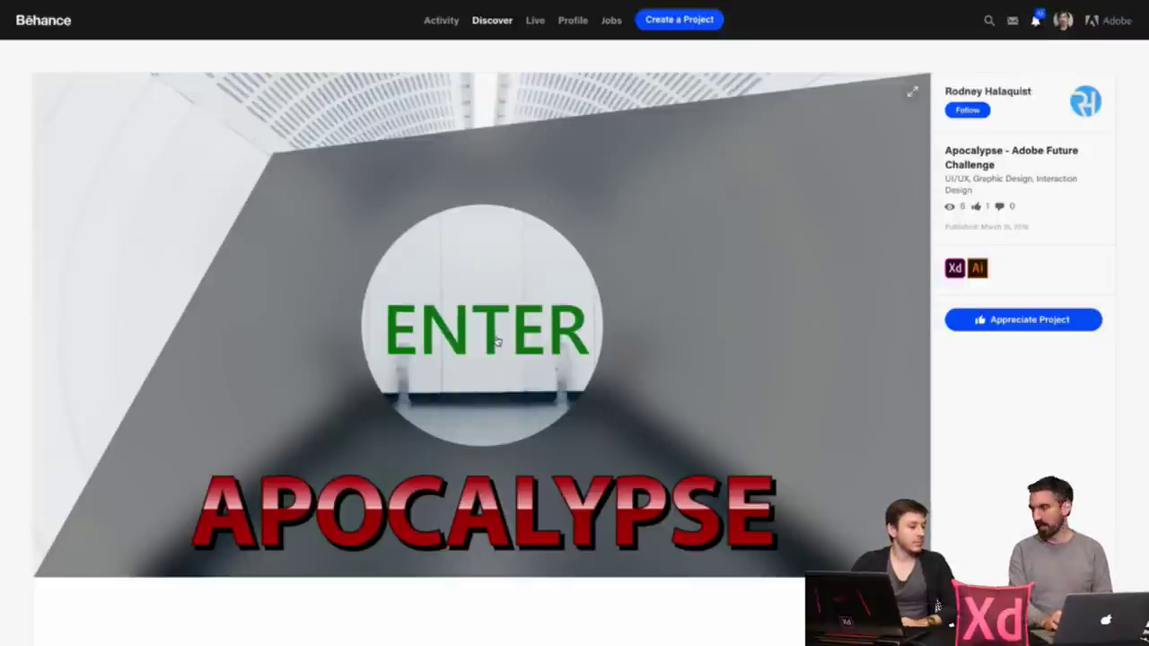
left_click(497, 339)
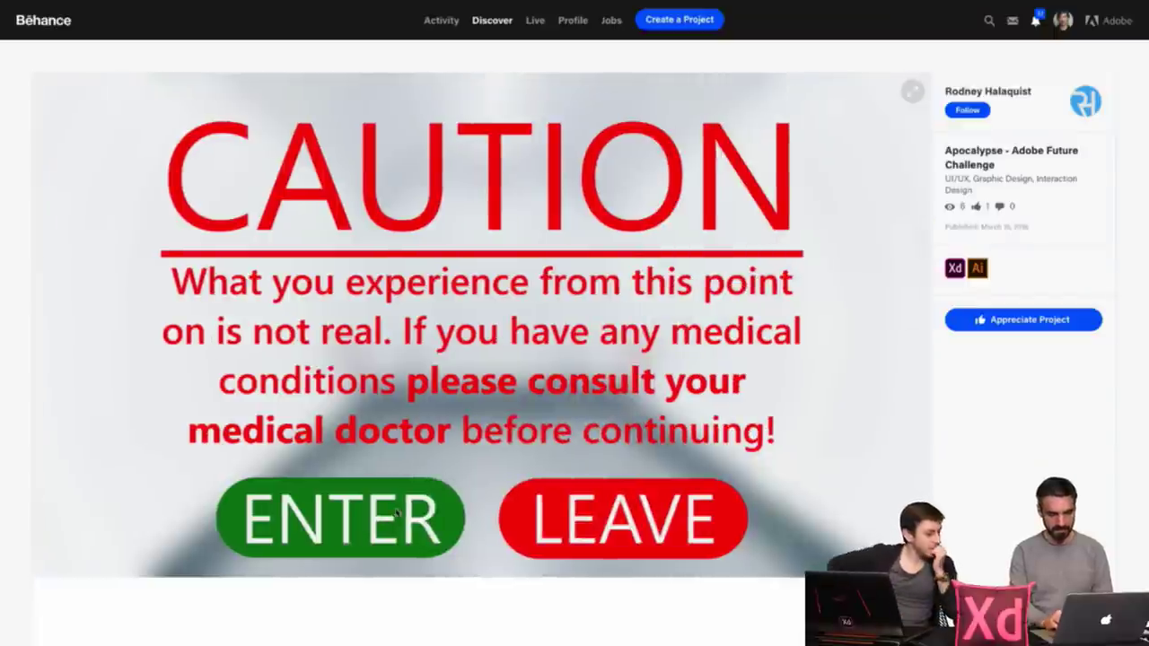
left_click(397, 514)
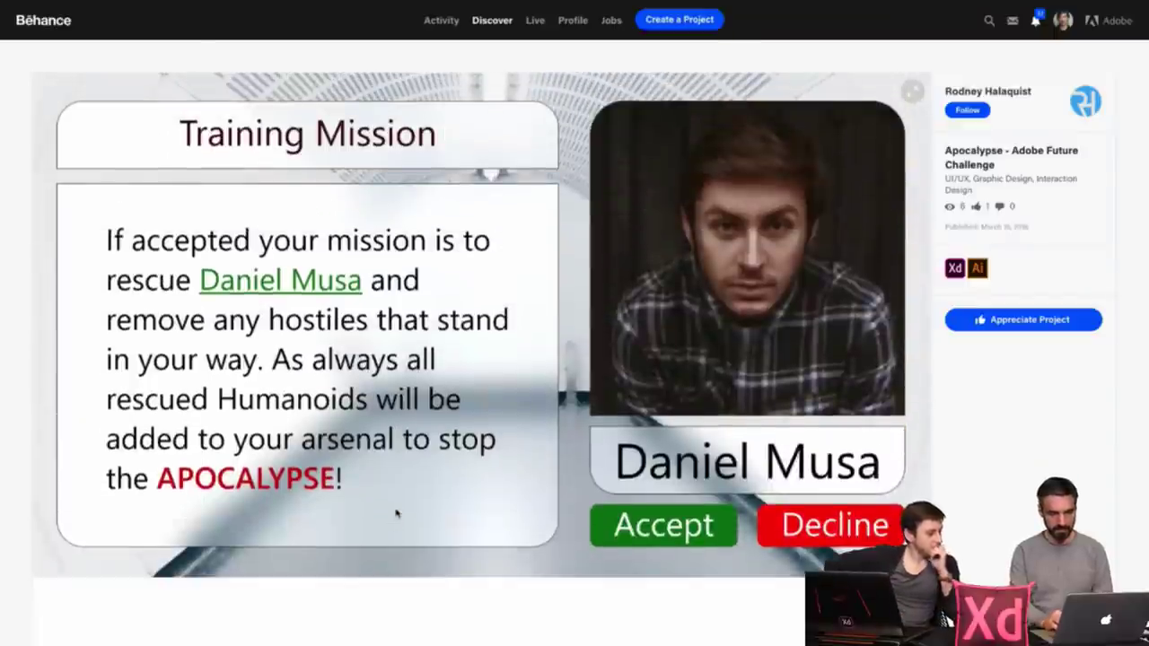
left_click(677, 533)
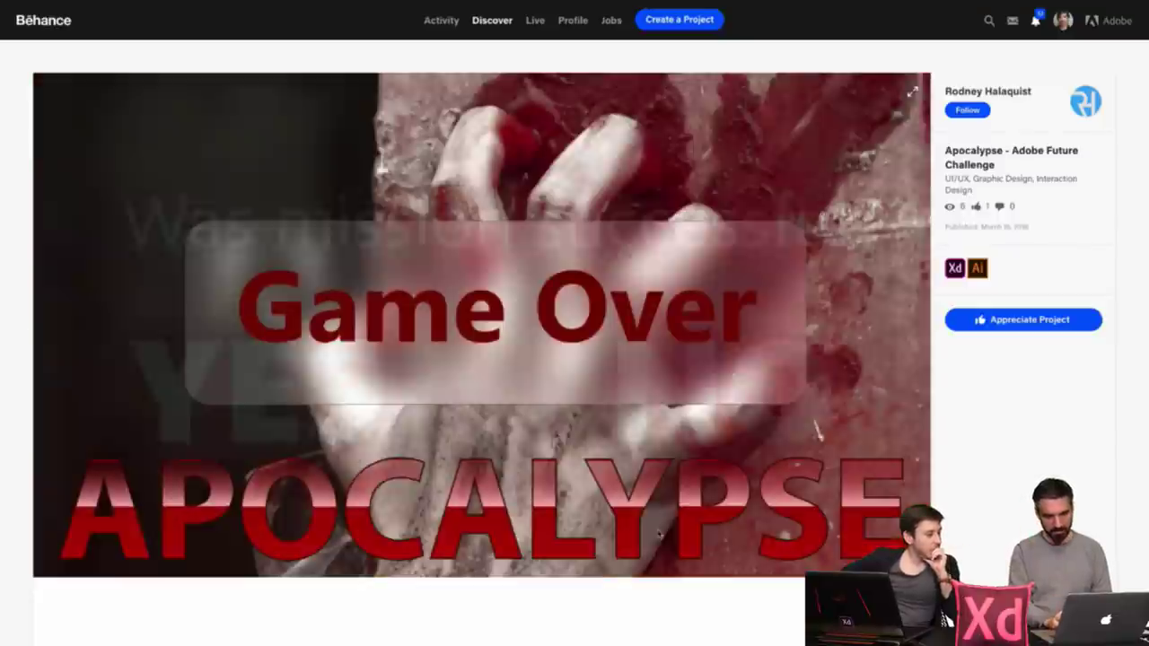
left_click(689, 438)
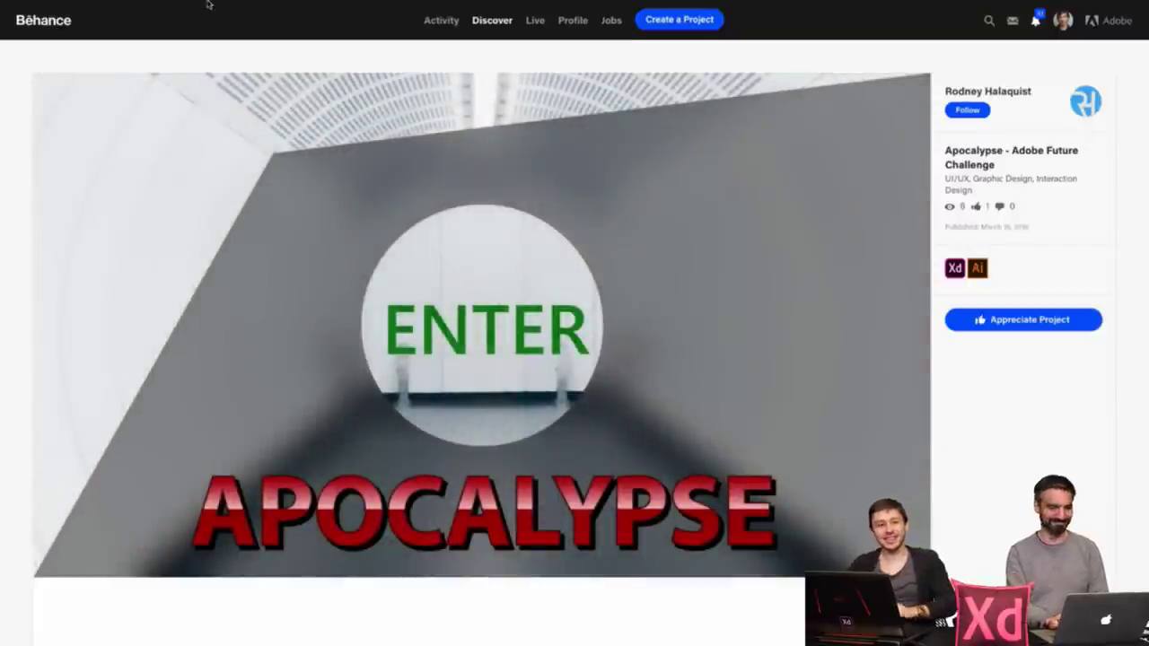
- Open the Future AI App prototype, name the AI, and view the flying car travel time screen
mouse_move(212, 4)
left_click(213, 26)
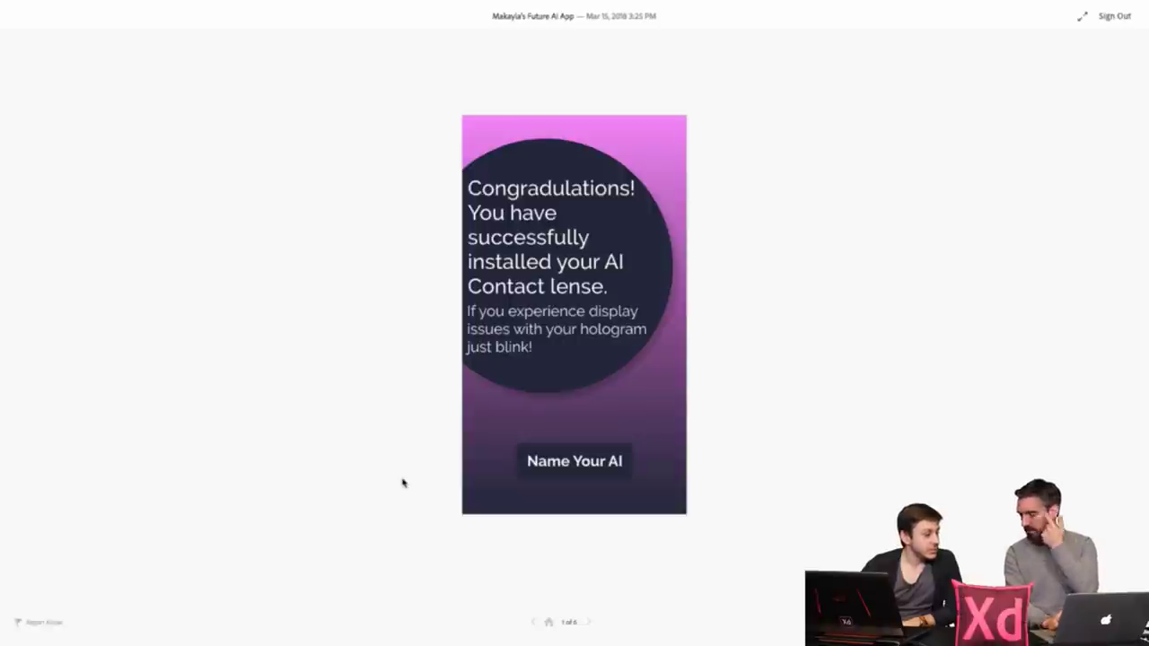
left_click(607, 457)
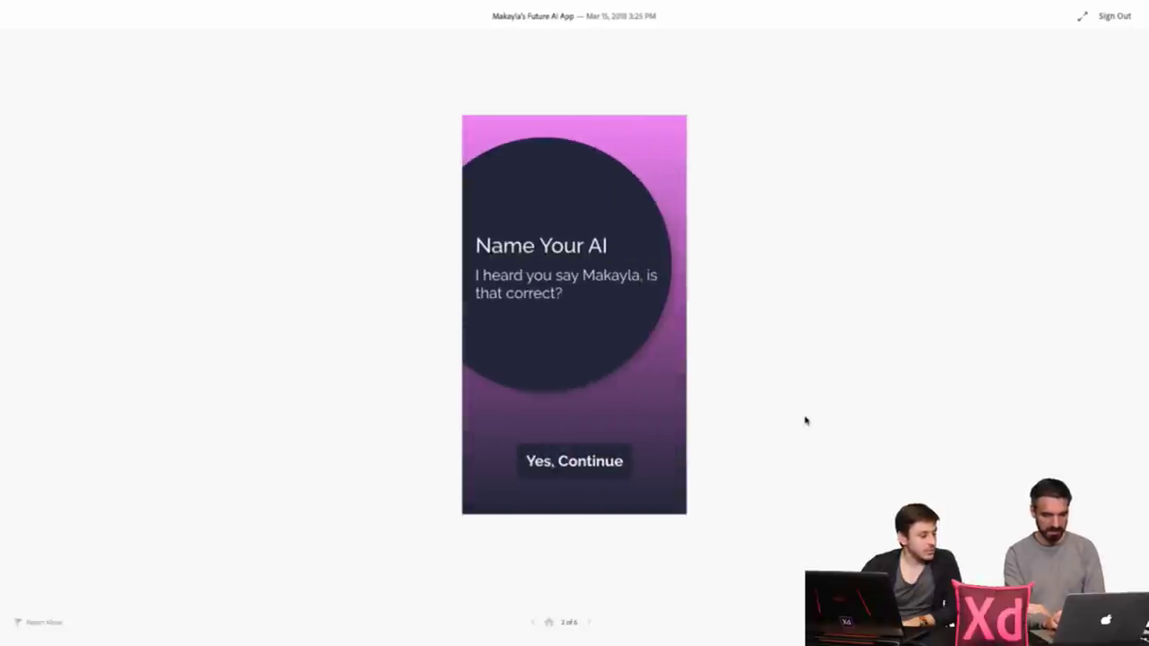
left_click(594, 462)
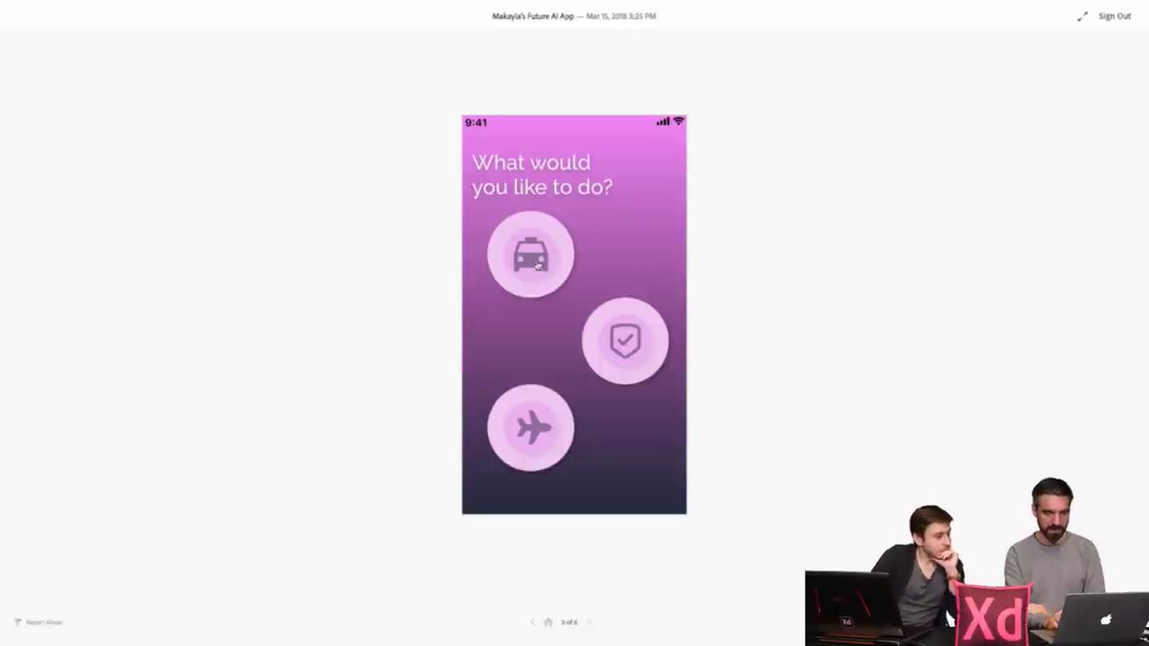
left_click(537, 263)
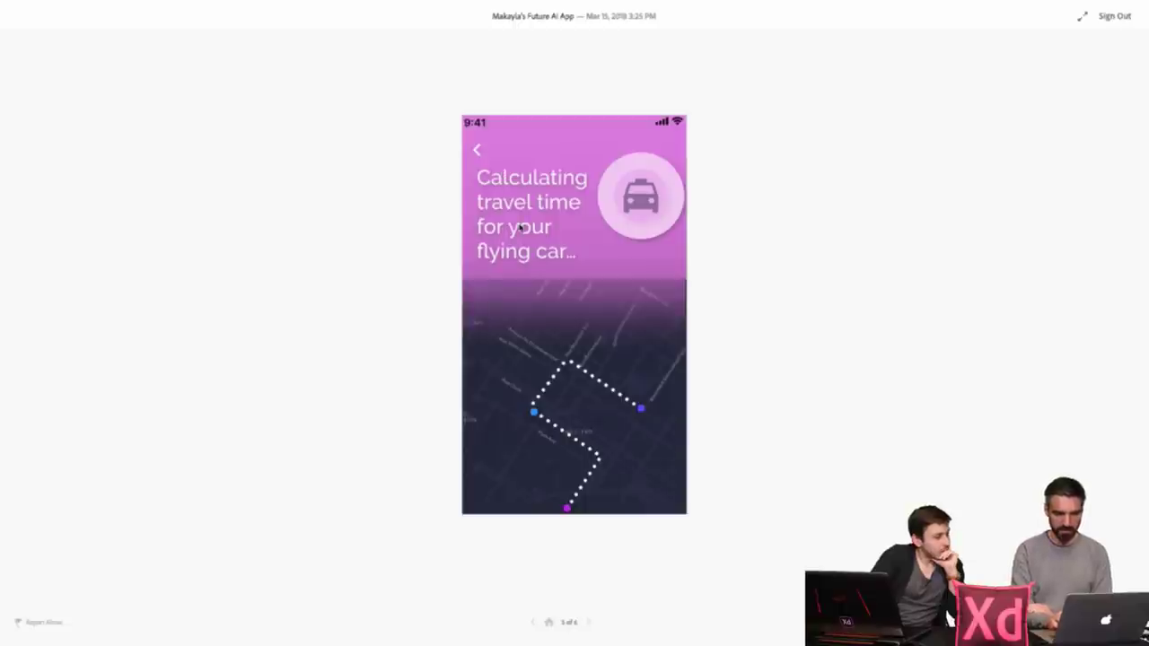
left_click(476, 150)
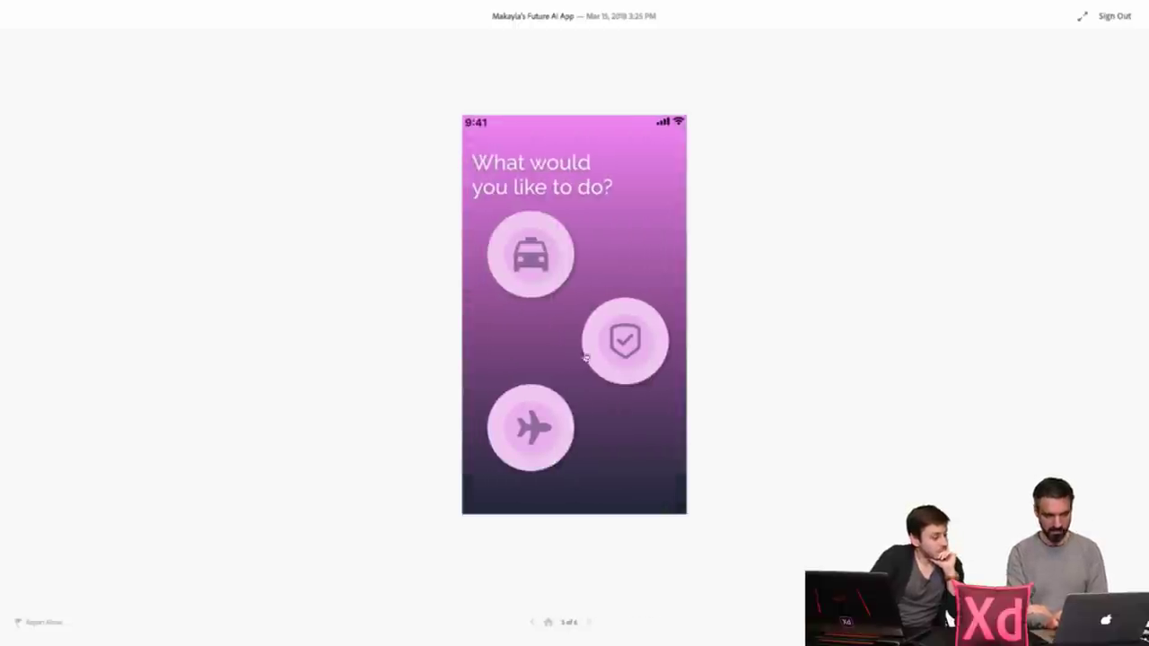
- Browse the to-do list and Book your flights screens, then switch to the SPACED prototype
left_click(622, 340)
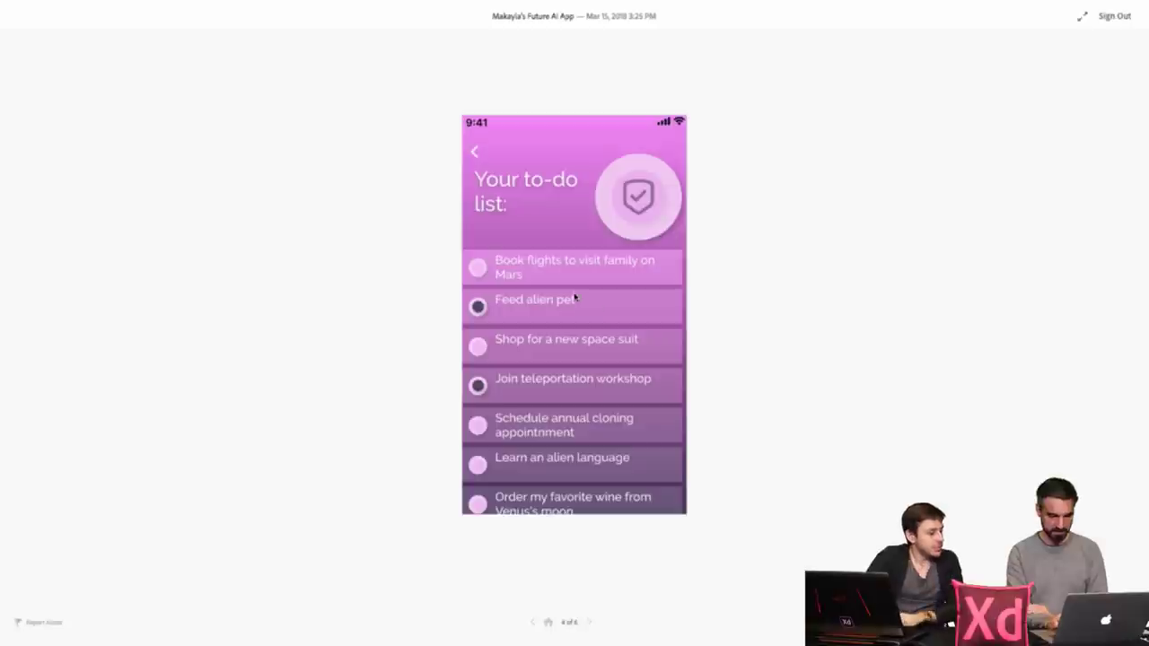
scroll(577, 296, "down", 2)
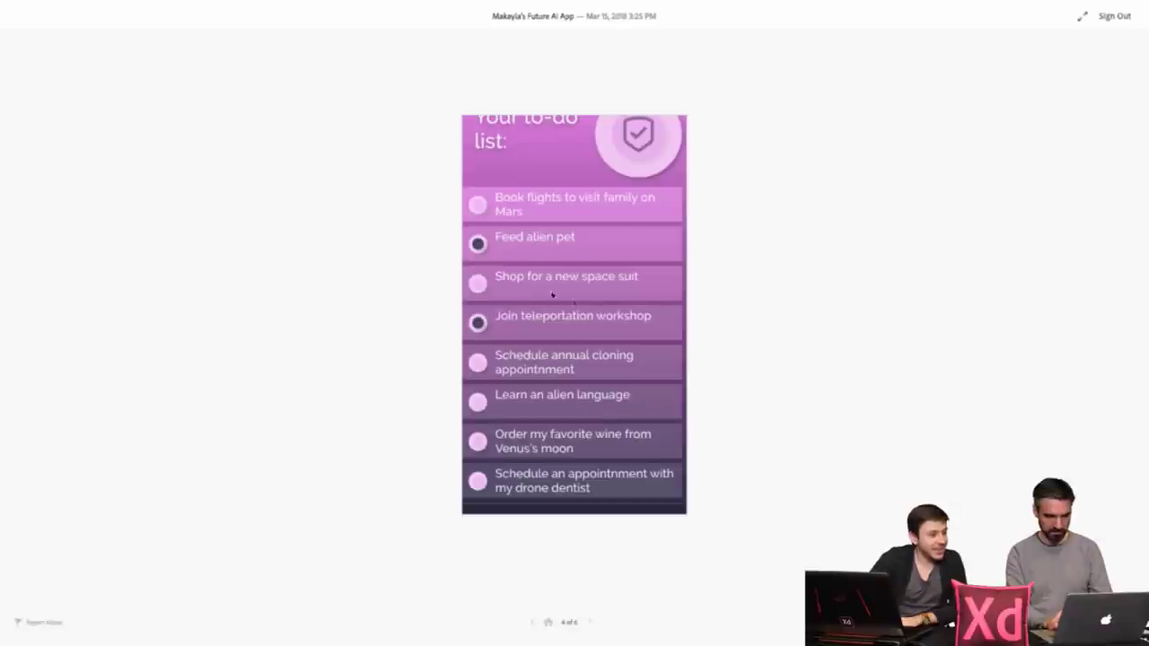
scroll(575, 297, "down", 1)
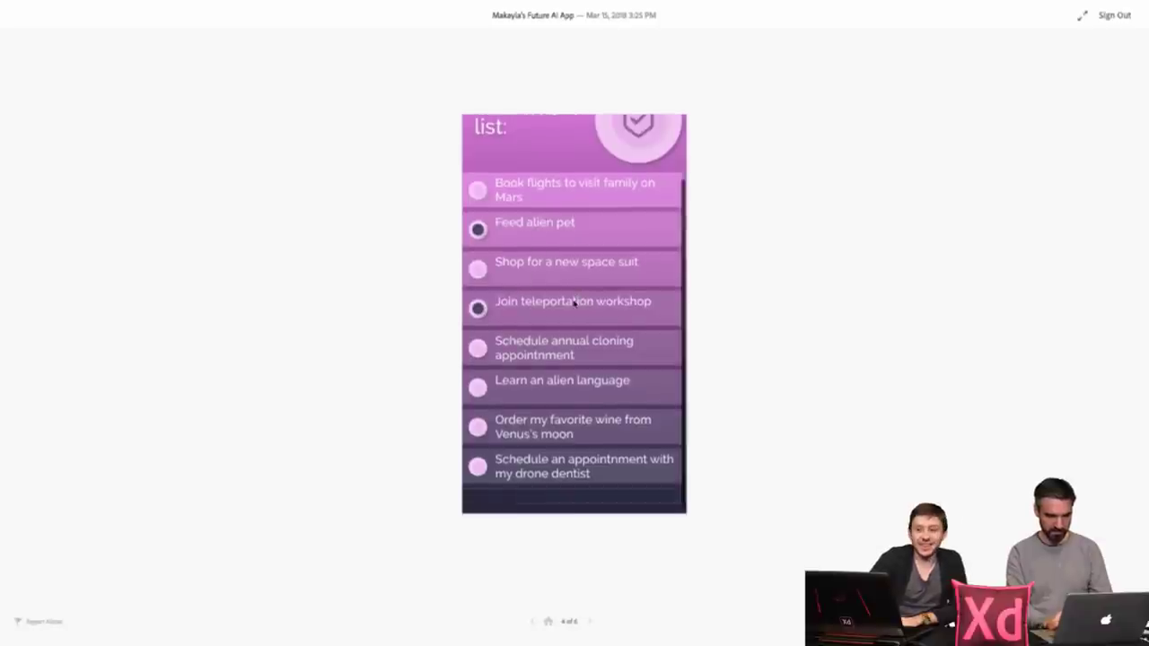
scroll(574, 303, "up", 3)
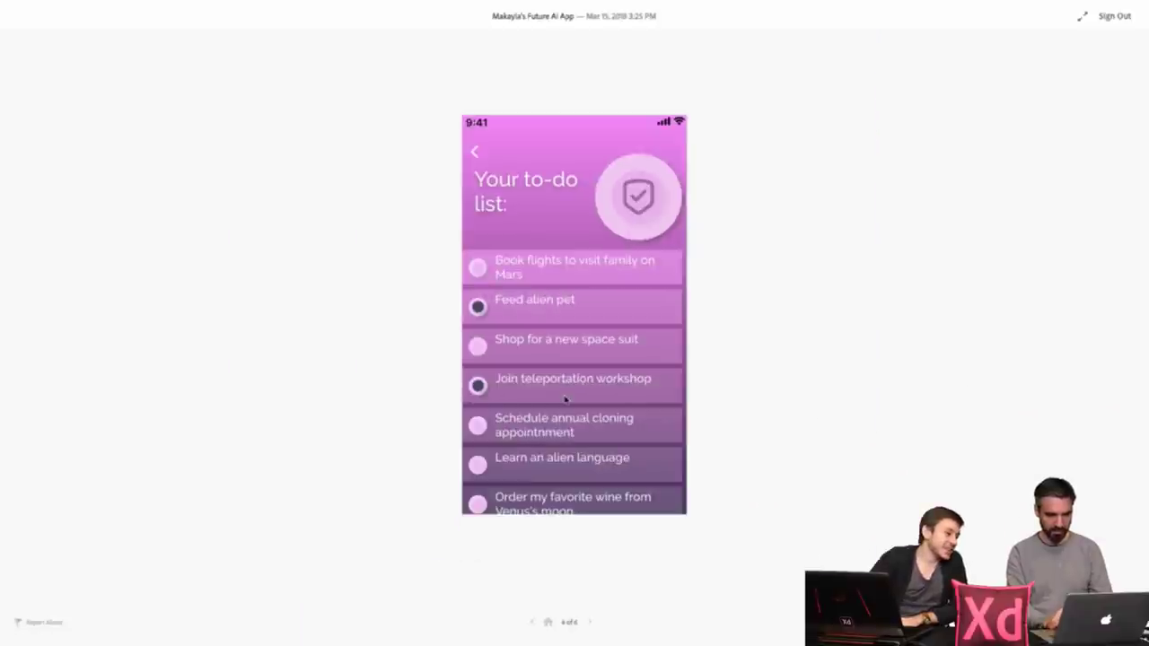
left_click(476, 152)
left_click(514, 413)
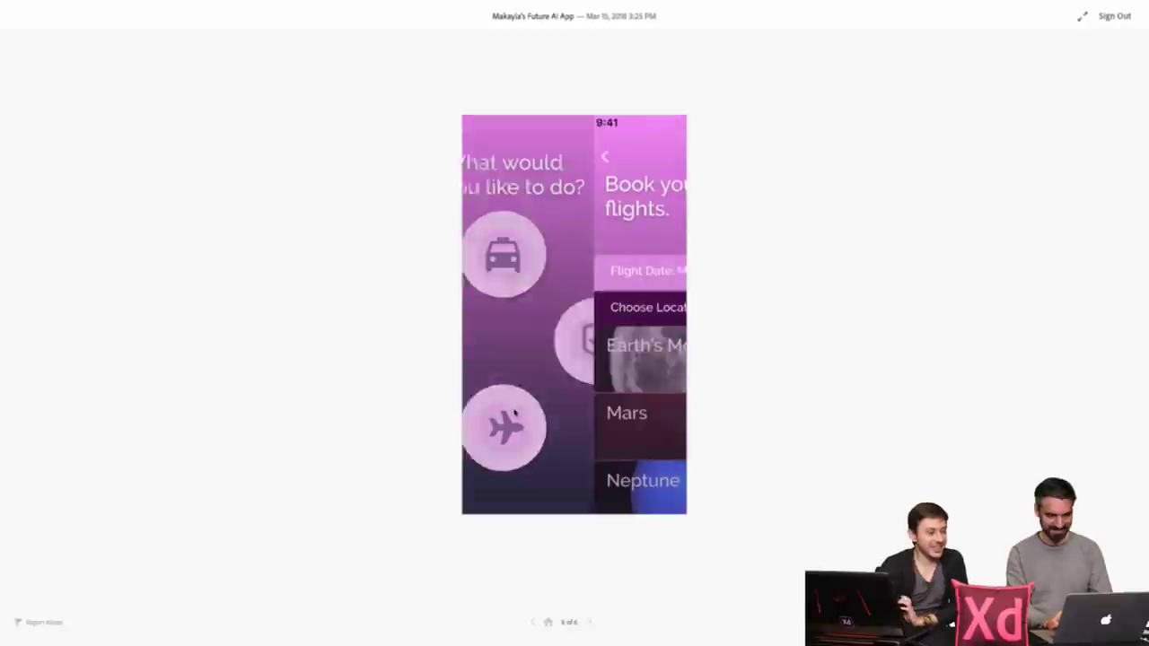
scroll(580, 324, "down", 2)
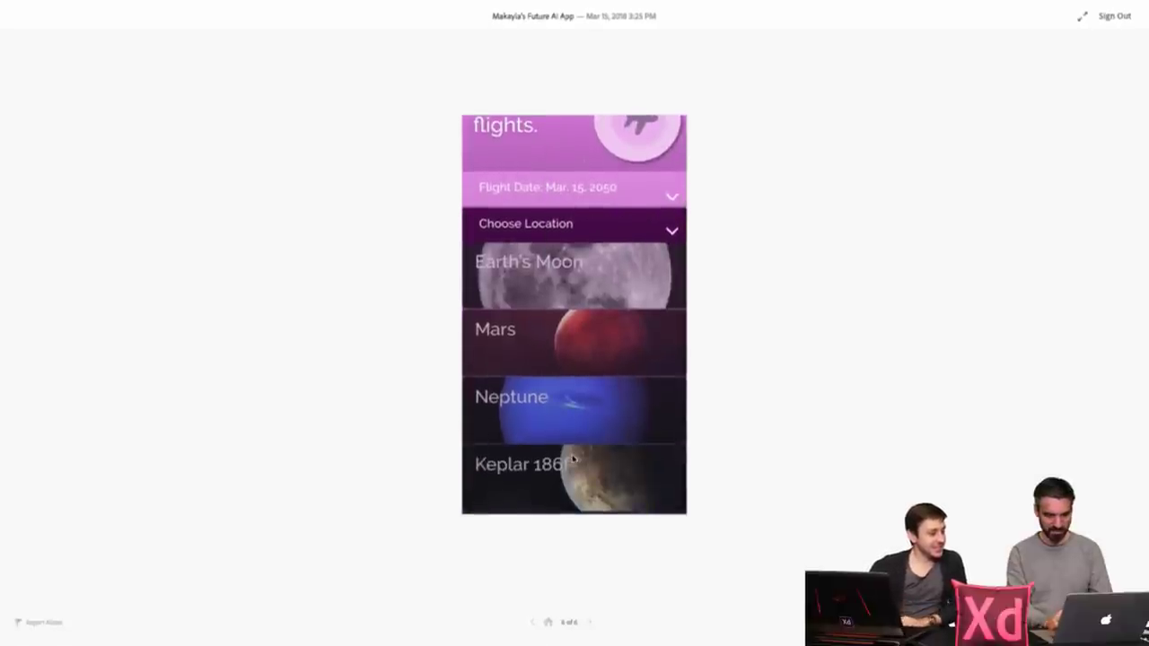
scroll(574, 476, "up", 2)
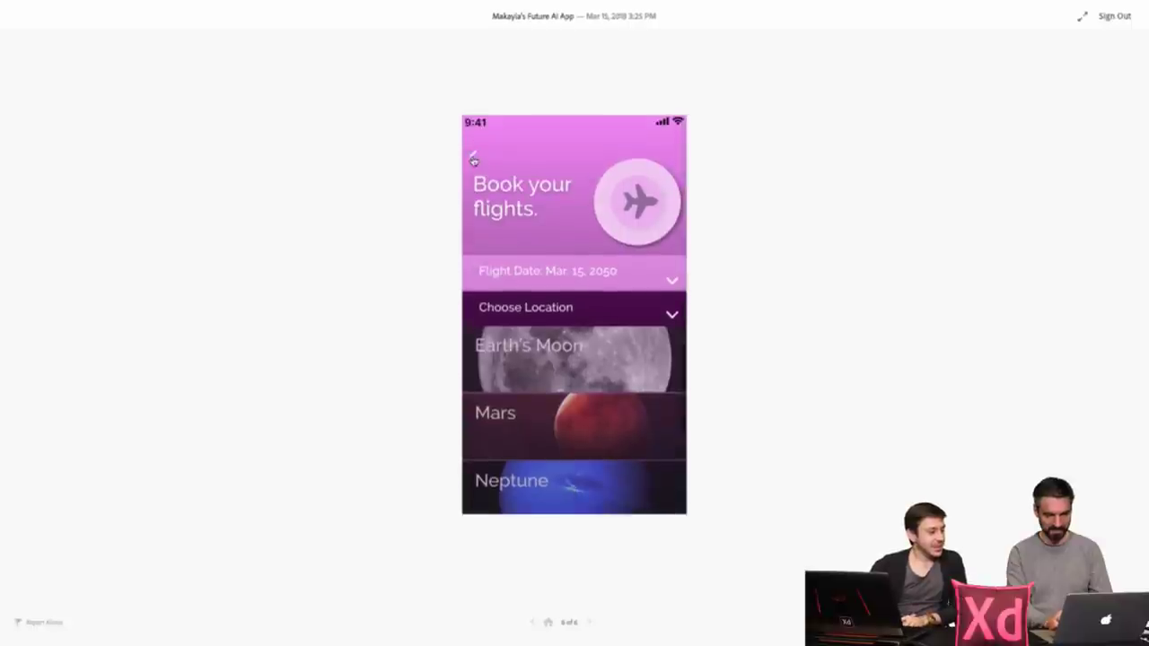
left_click(473, 153)
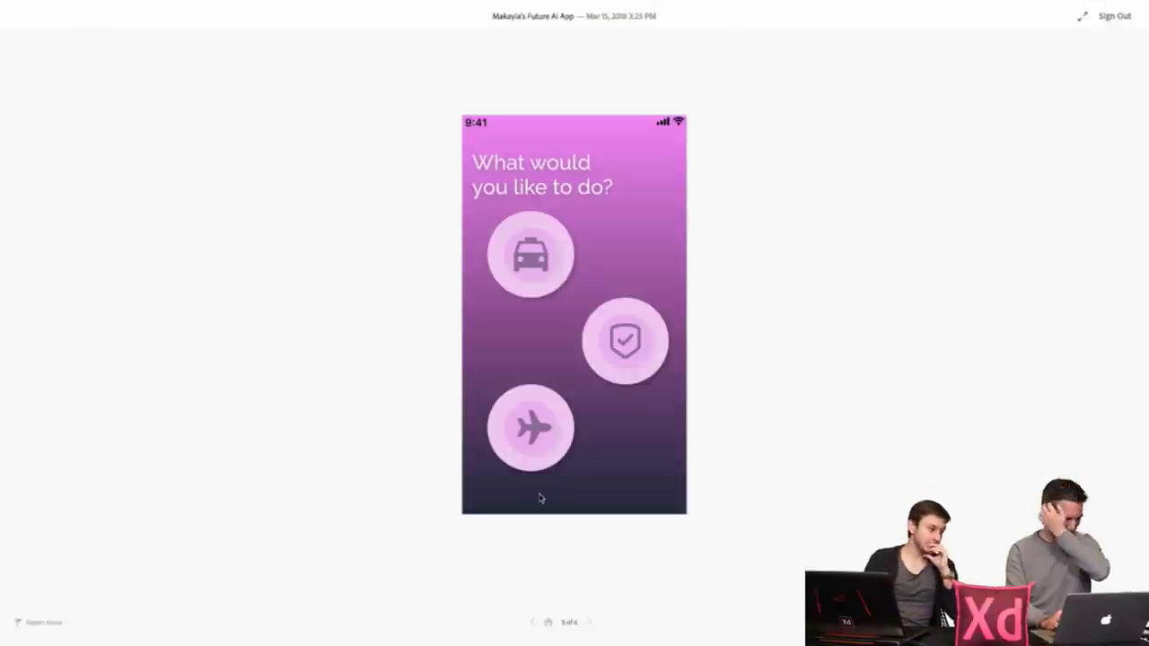
mouse_move(231, 3)
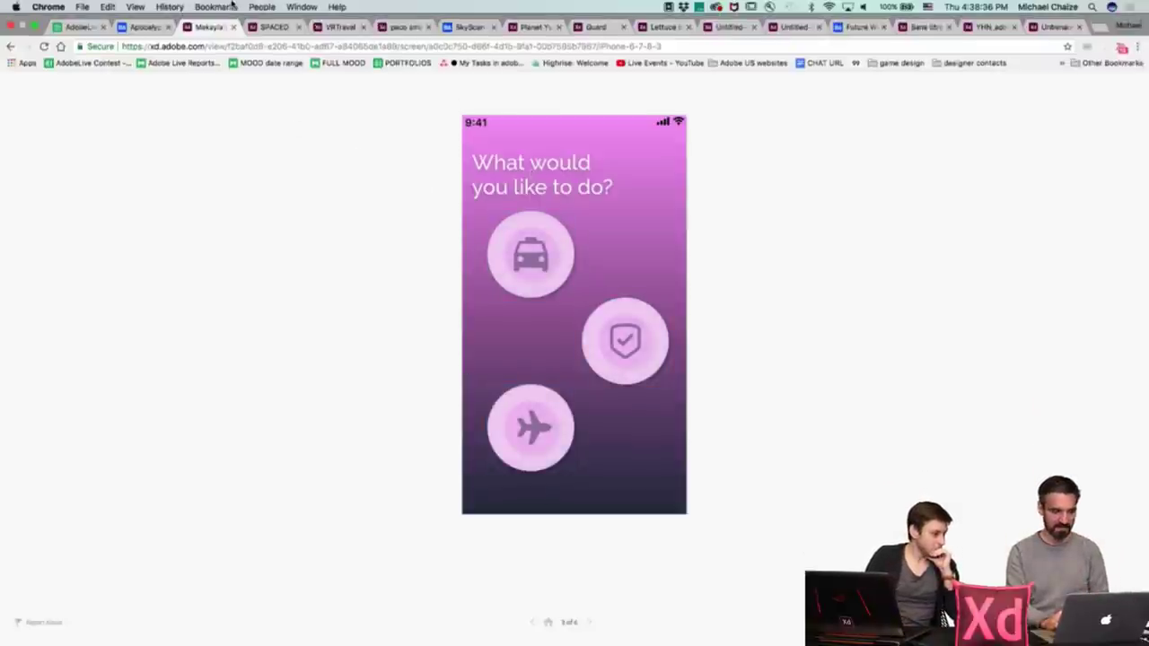
left_click(275, 27)
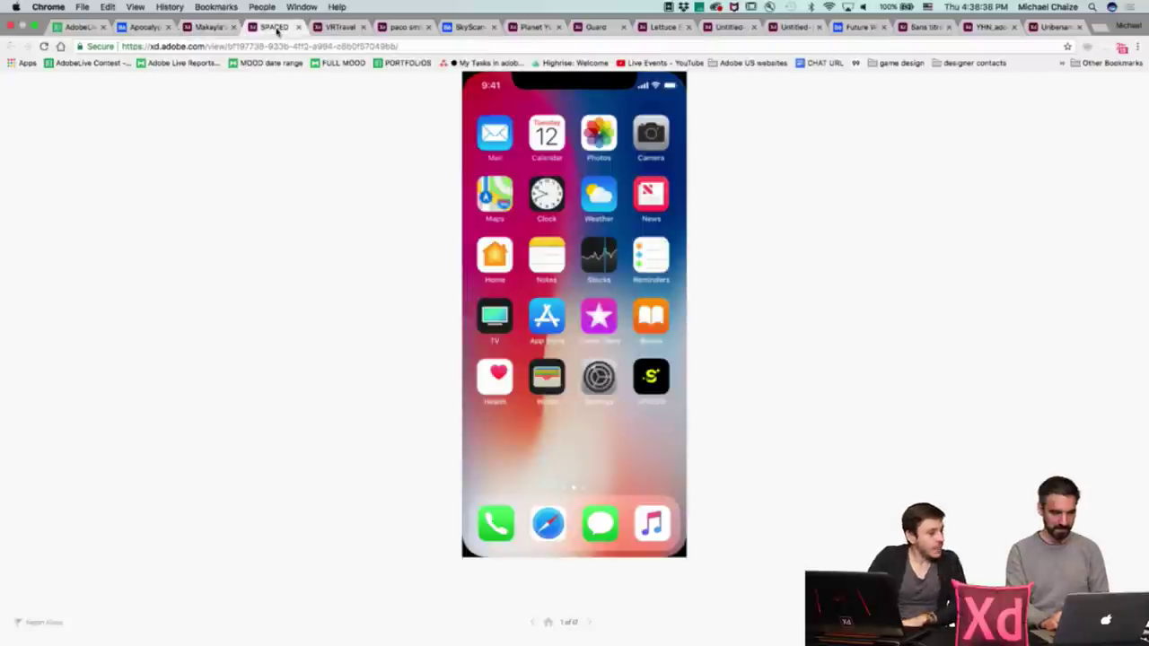